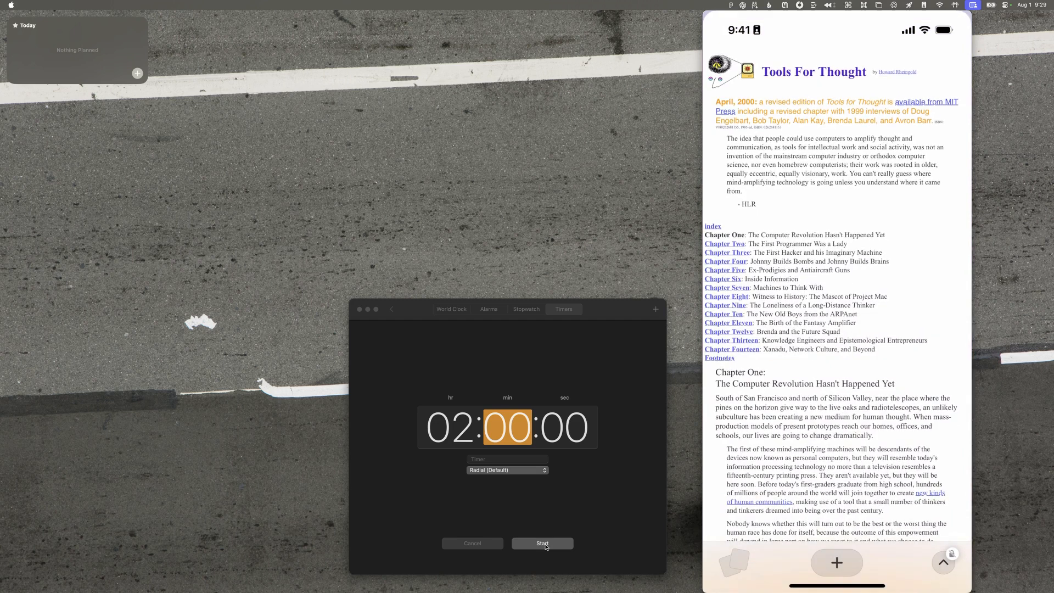
Step: Start the two-hour timer and capture a QuickTime Player recording of the phone summarizing the Tools For Thought page
click(546, 546)
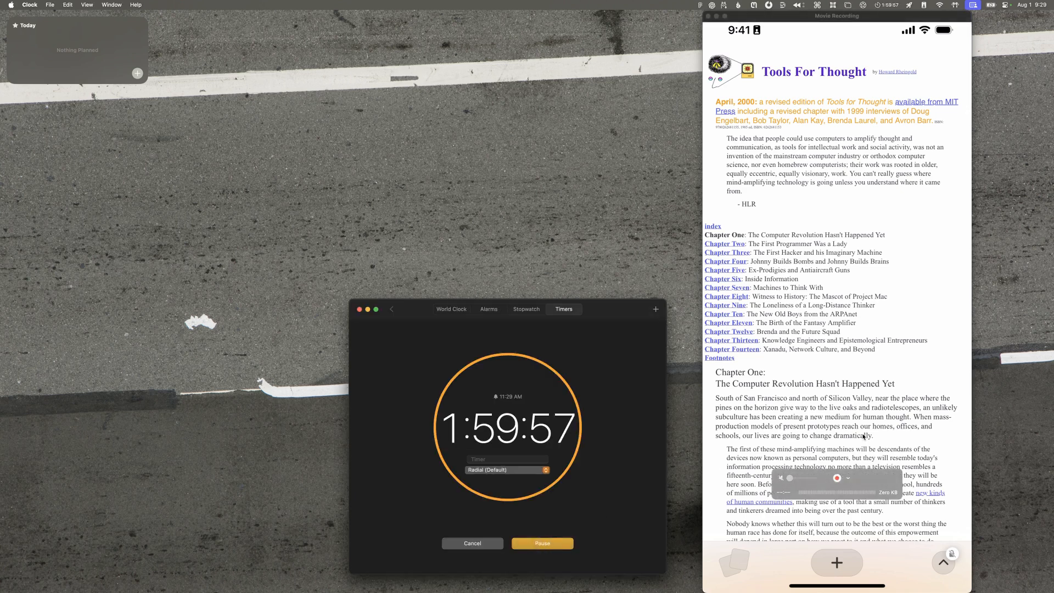
click(844, 478)
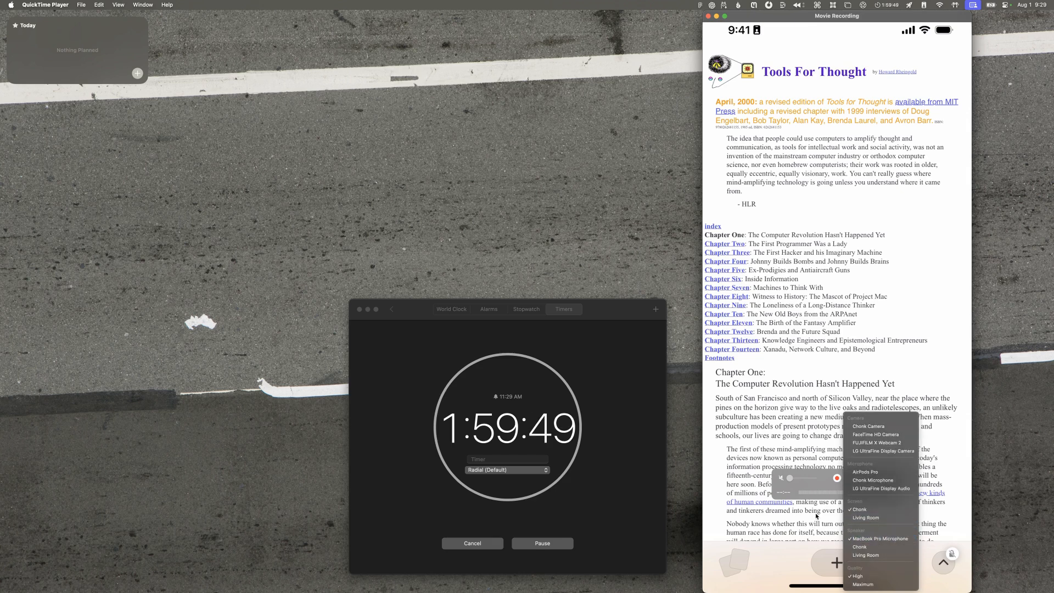
click(834, 478)
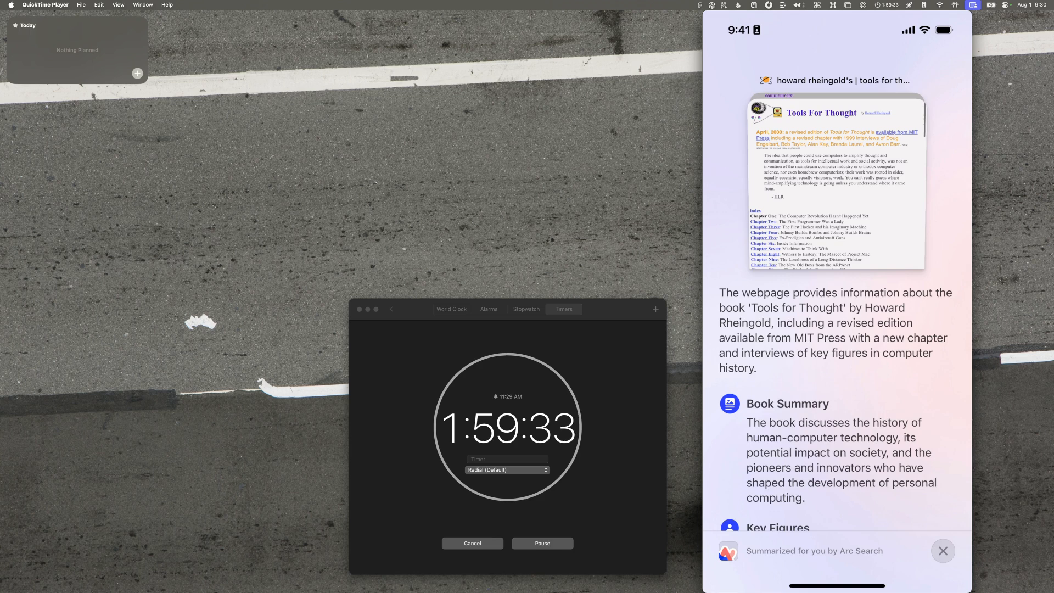
mouse_move(887, 84)
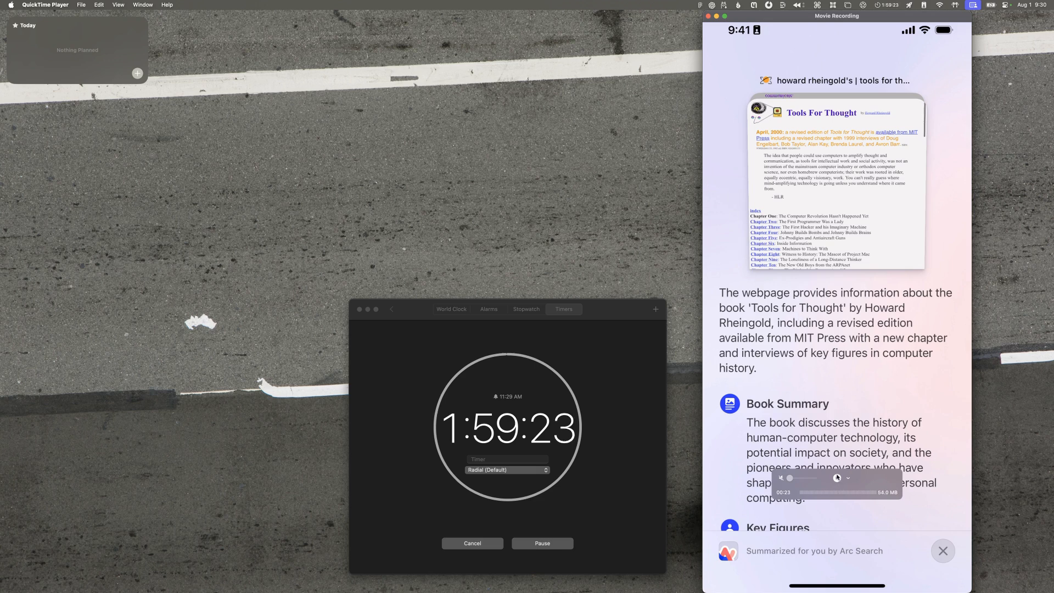
click(843, 493)
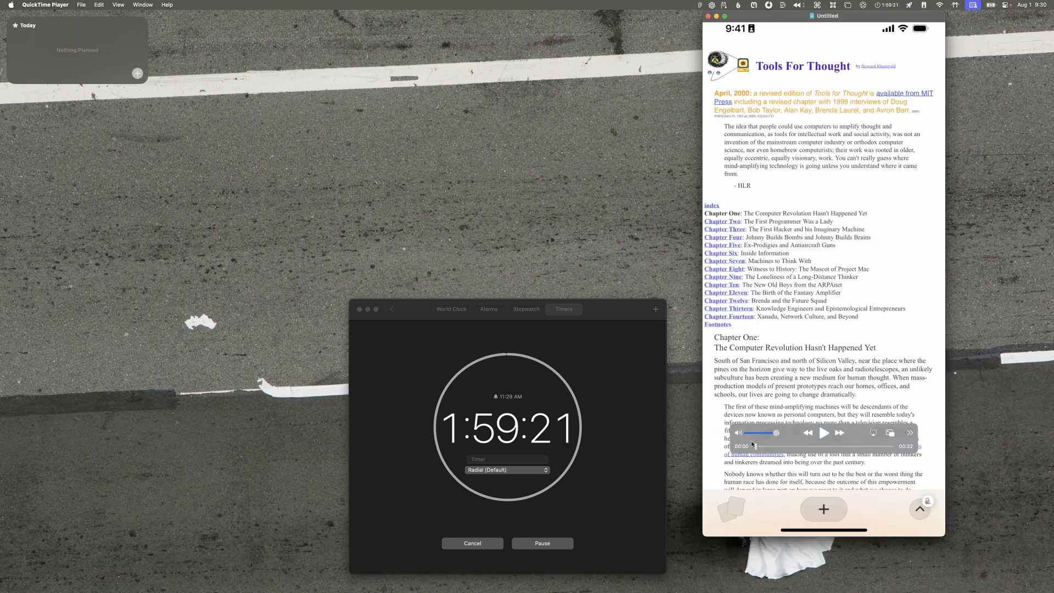
Step: Scrub through the recording from its start to the page summary at about 00:12
click(756, 447)
drag(759, 448, 829, 449)
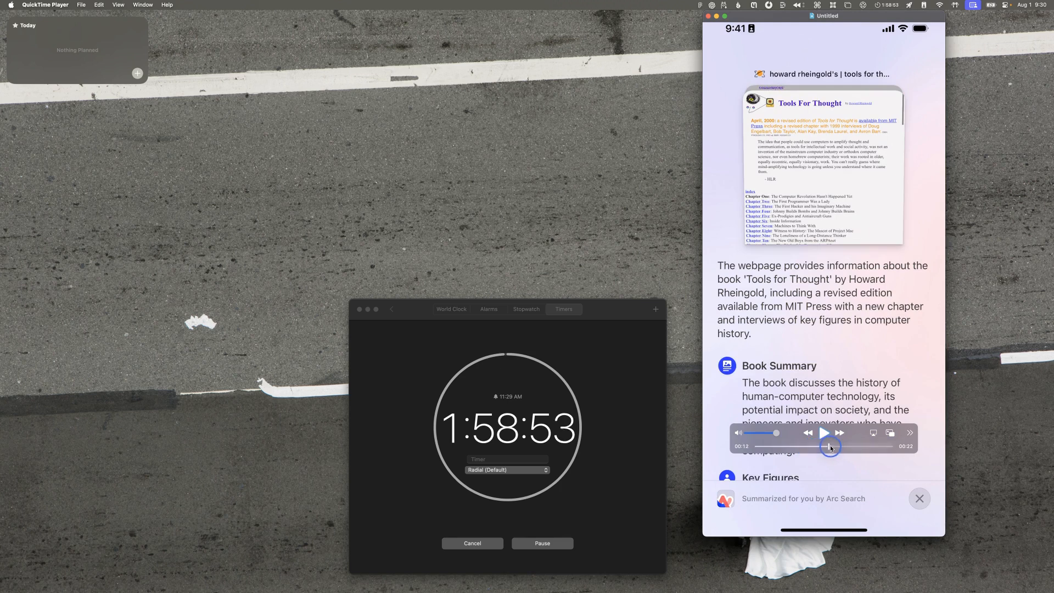
Step: Create a second movie recording that captures the Chapter Two page turning into its Arc Search summary
key(alt+super+n)
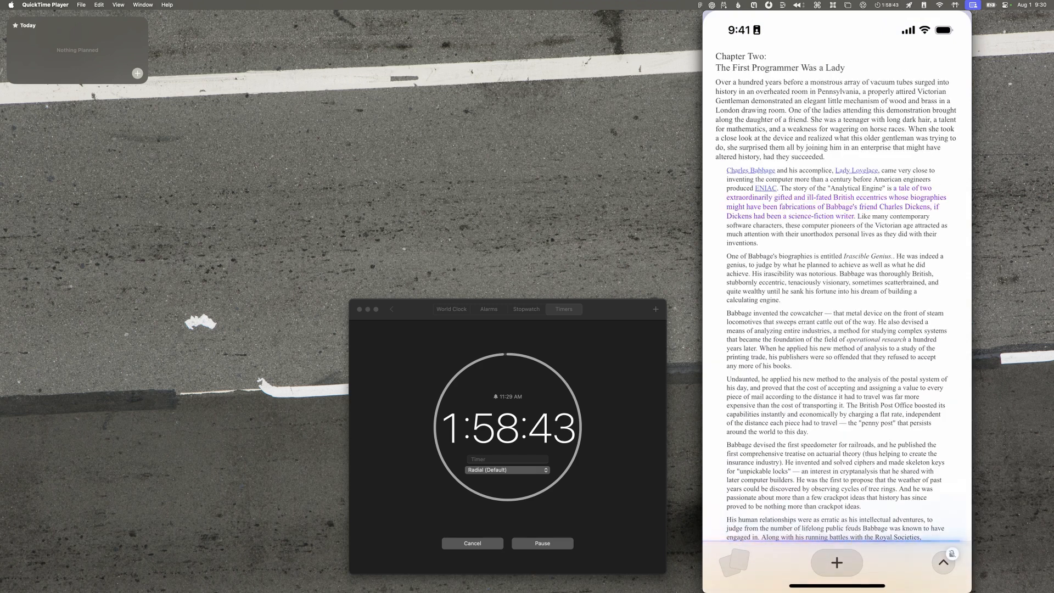
click(837, 479)
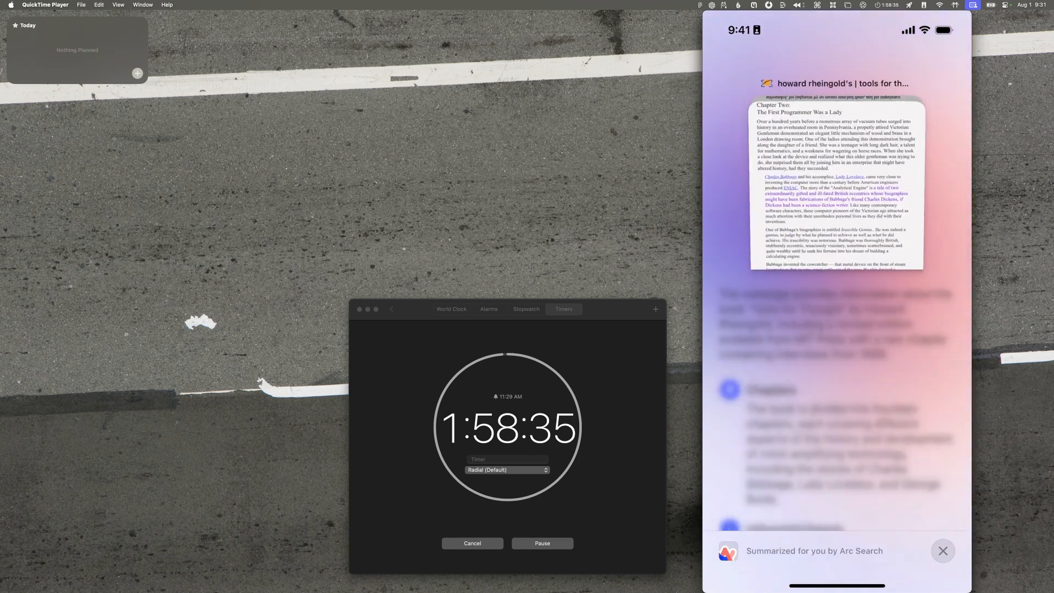
mouse_move(831, 428)
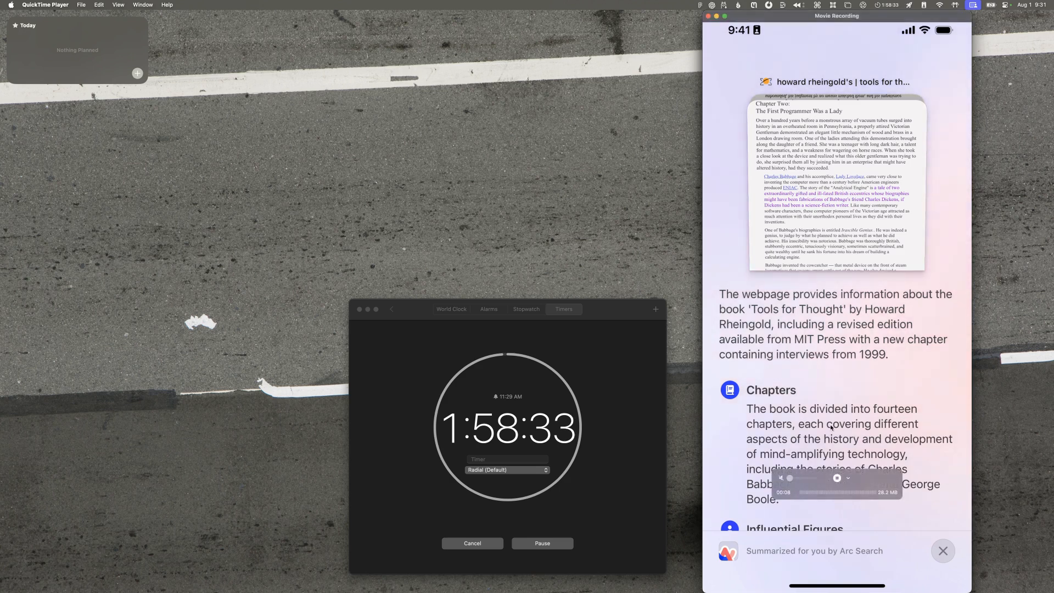
click(838, 479)
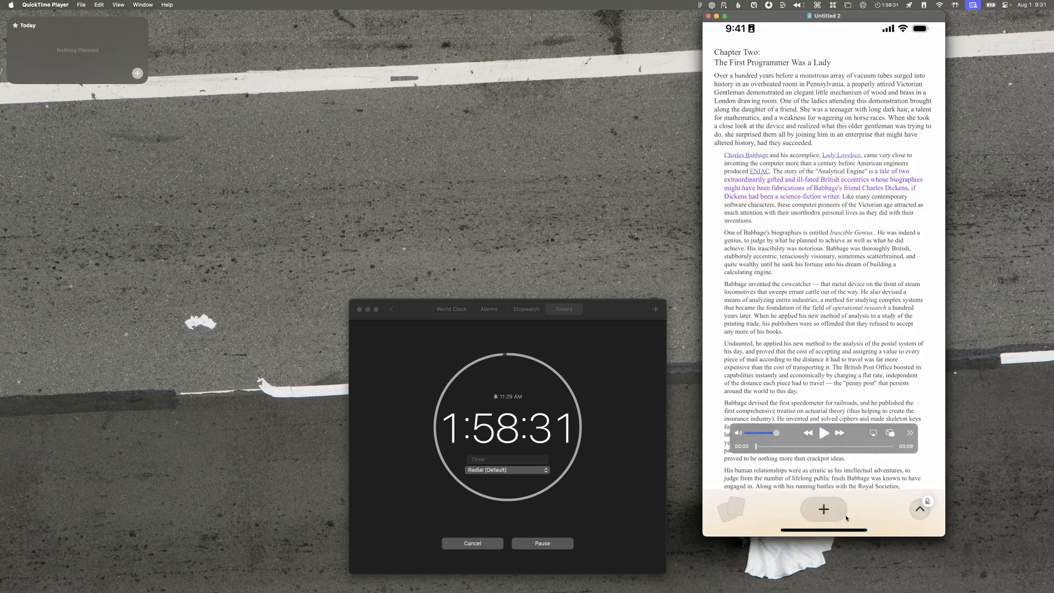
Step: Scrub back and forth through the second recording to examine how the page shrinks, folds and turns into the summary
drag(763, 447, 786, 447)
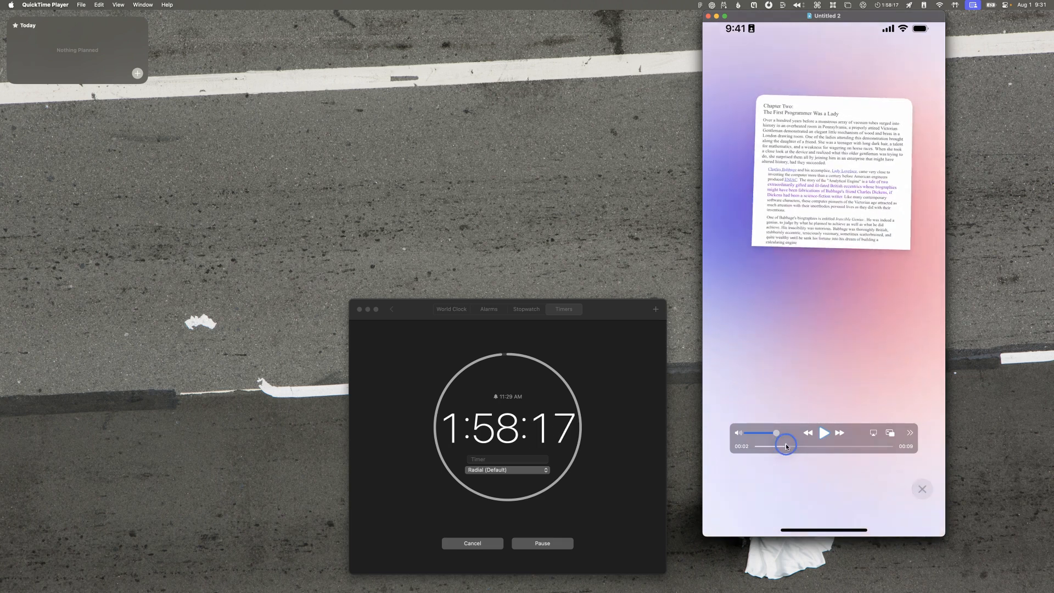
drag(787, 446, 868, 444)
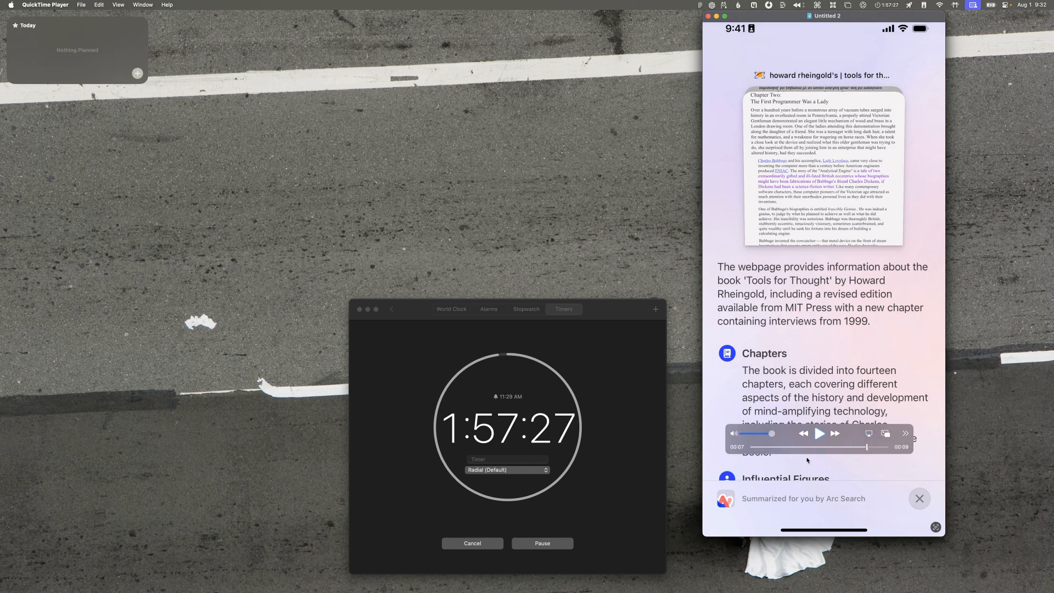
drag(810, 451, 774, 450)
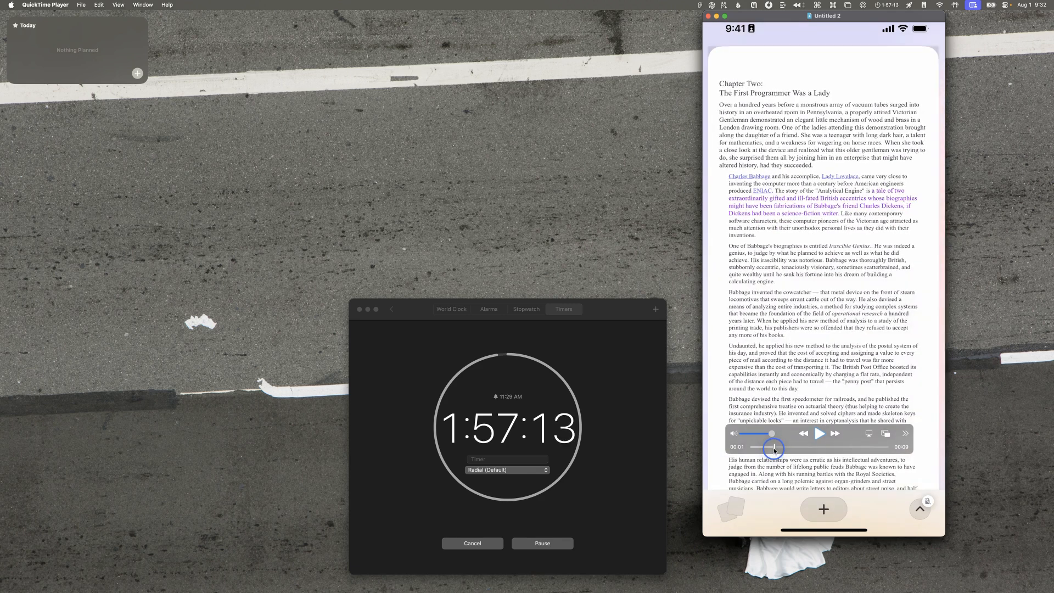
drag(774, 450, 774, 450)
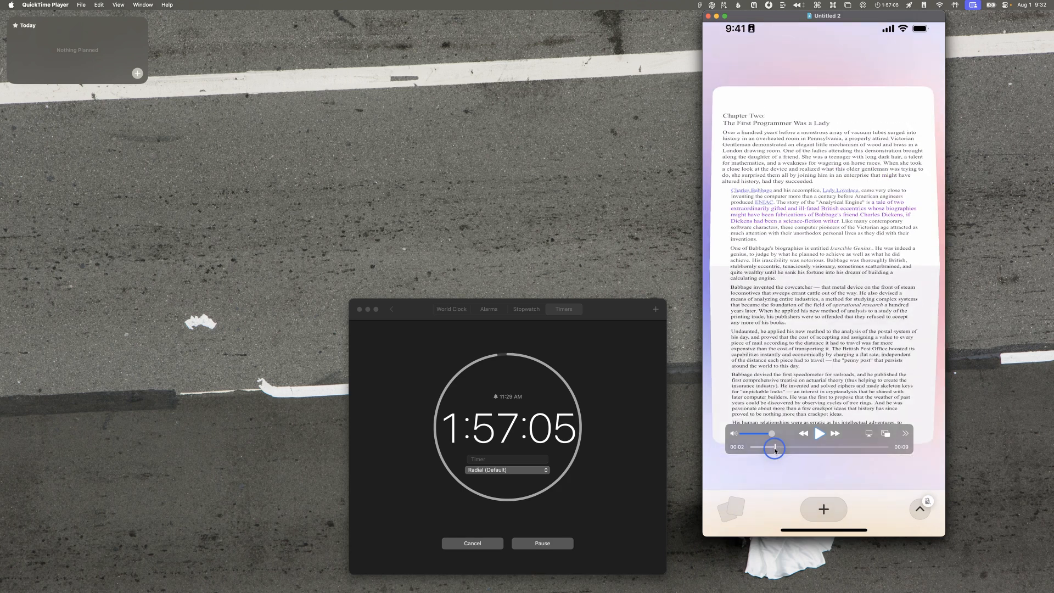
drag(774, 450, 771, 449)
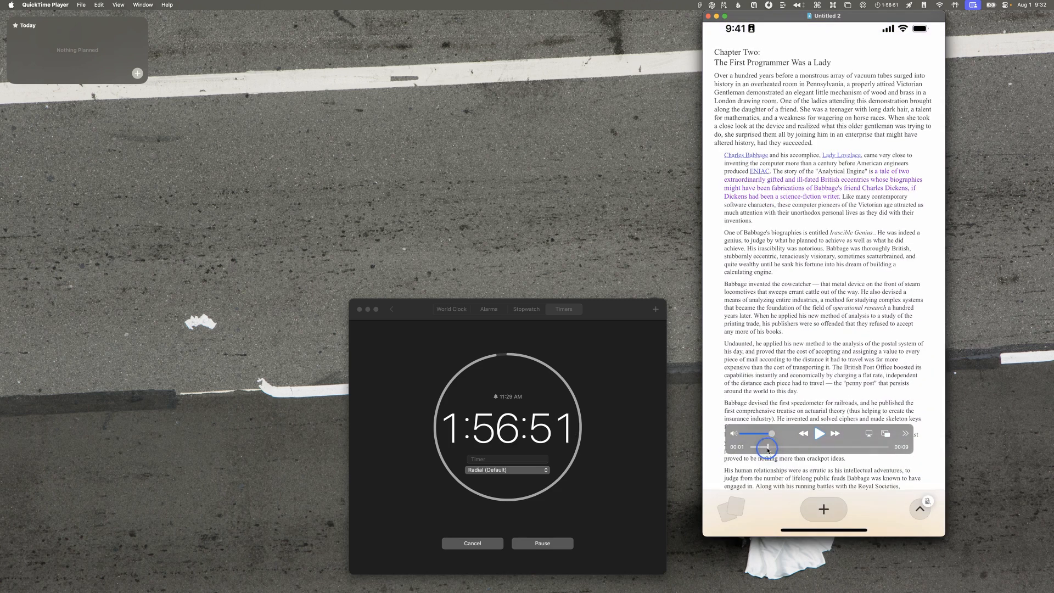
drag(765, 450, 743, 454)
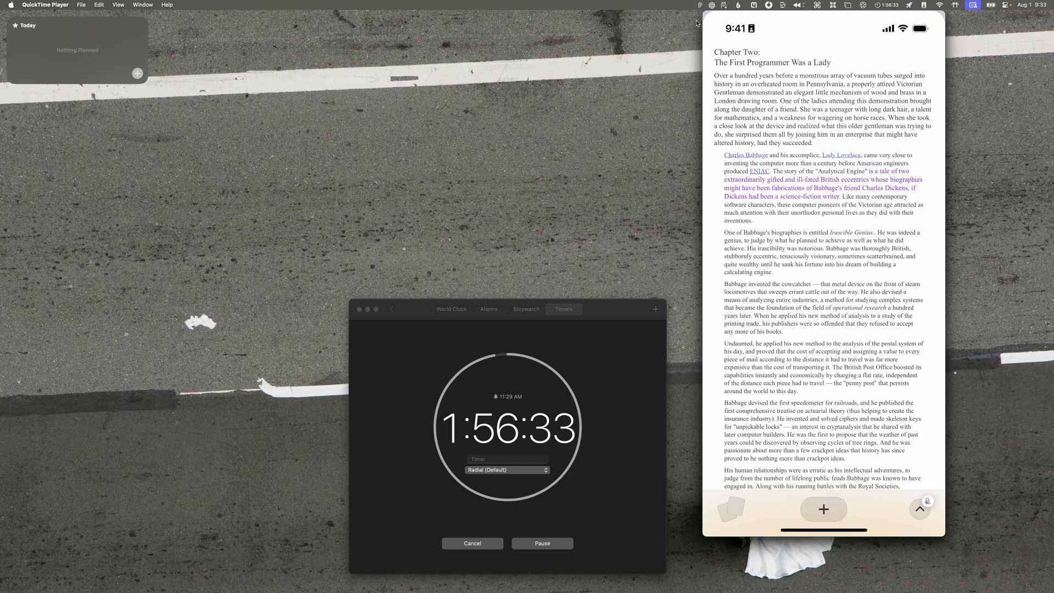
mouse_move(769, 215)
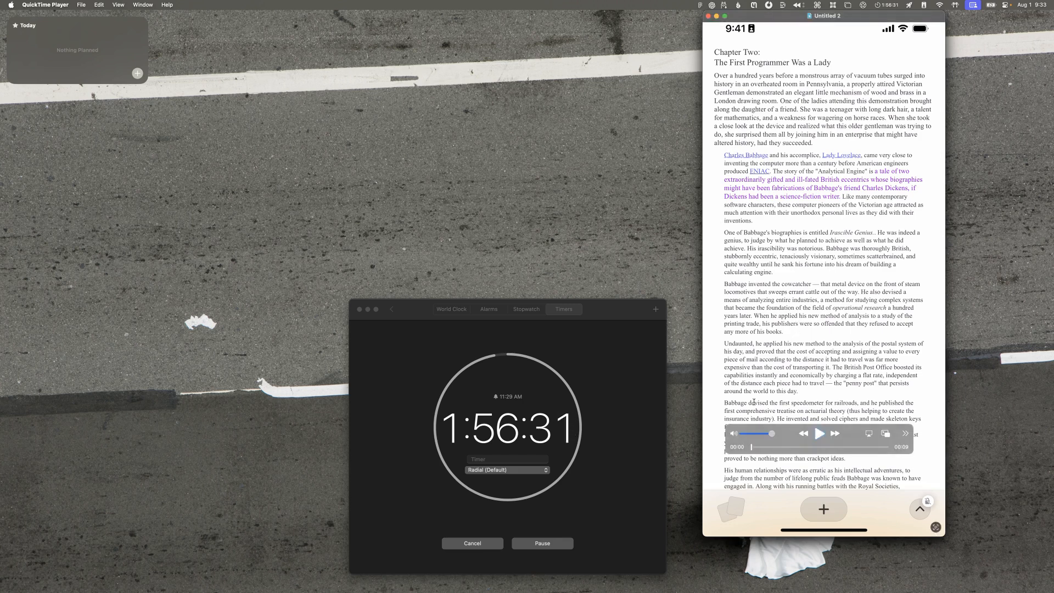
drag(752, 447, 773, 448)
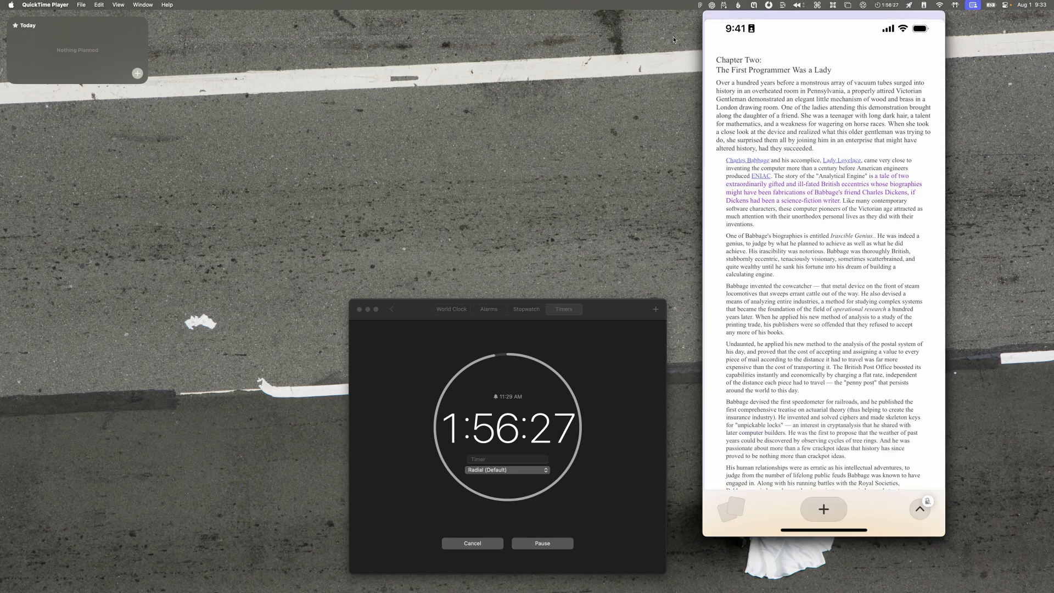
mouse_move(763, 400)
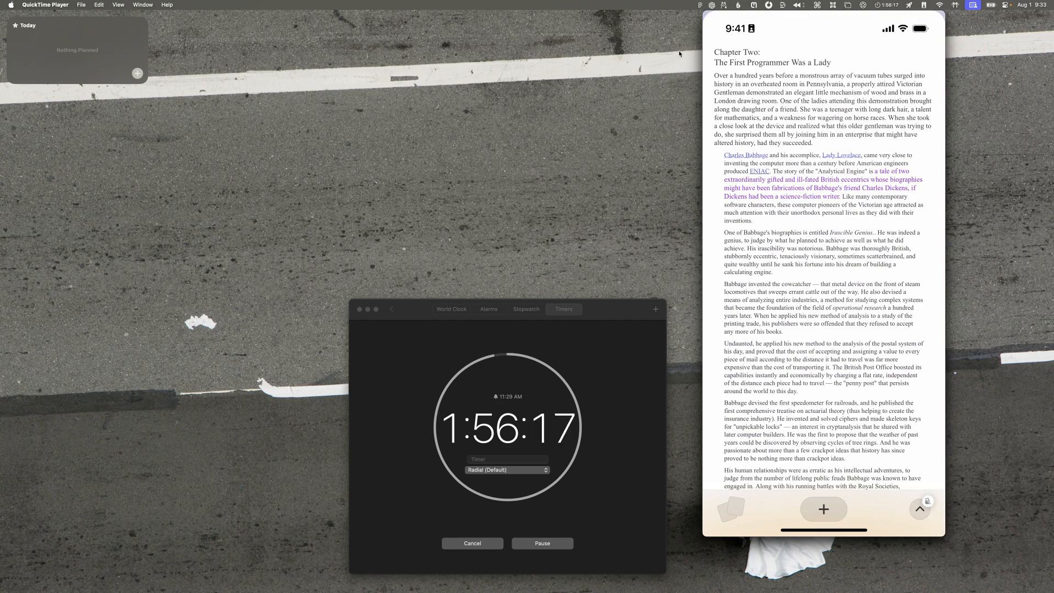
Step: Open Origami Studio and create a new blank prototype
key(super+space)
text(ori)
key(Return)
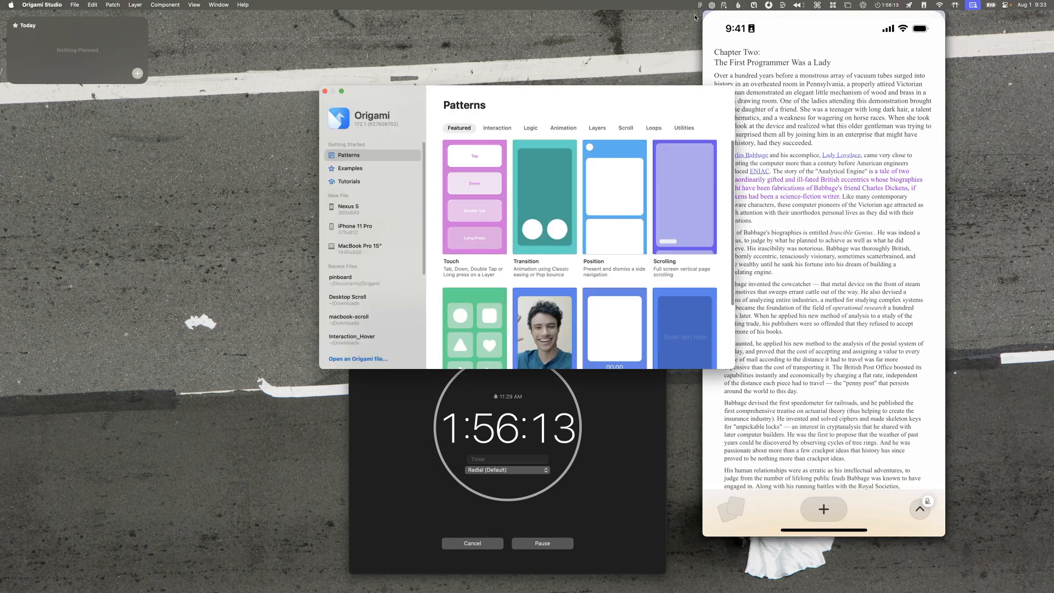
key(super+n)
Step: Arrange the prototype window beside the phone recording, shifting the recording to the screen's edge and widening the prototype window to meet it
key(ctrl+alt+e)
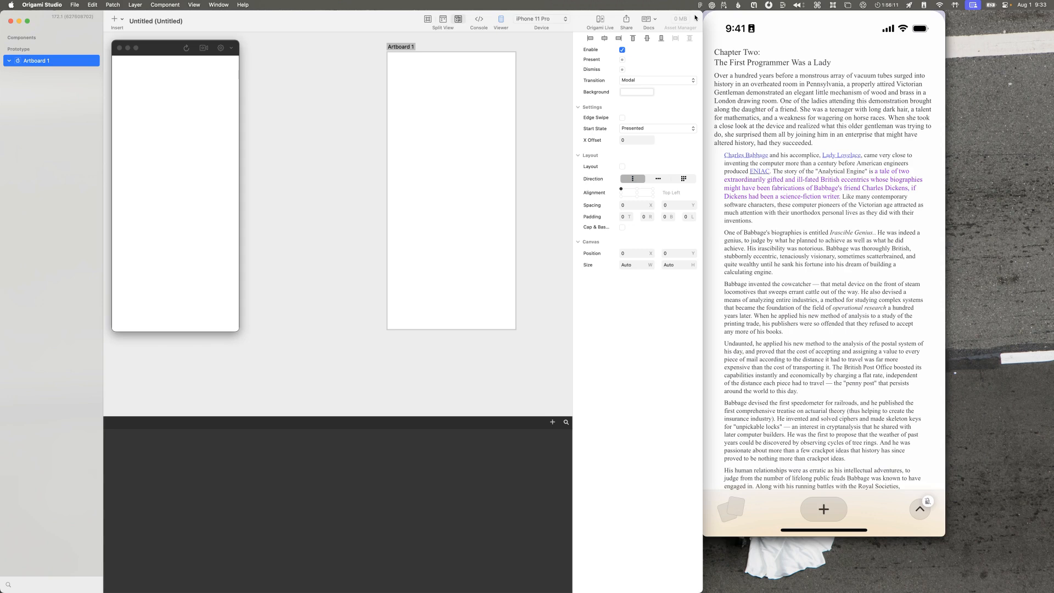
drag(857, 16, 963, 16)
drag(704, 113, 802, 89)
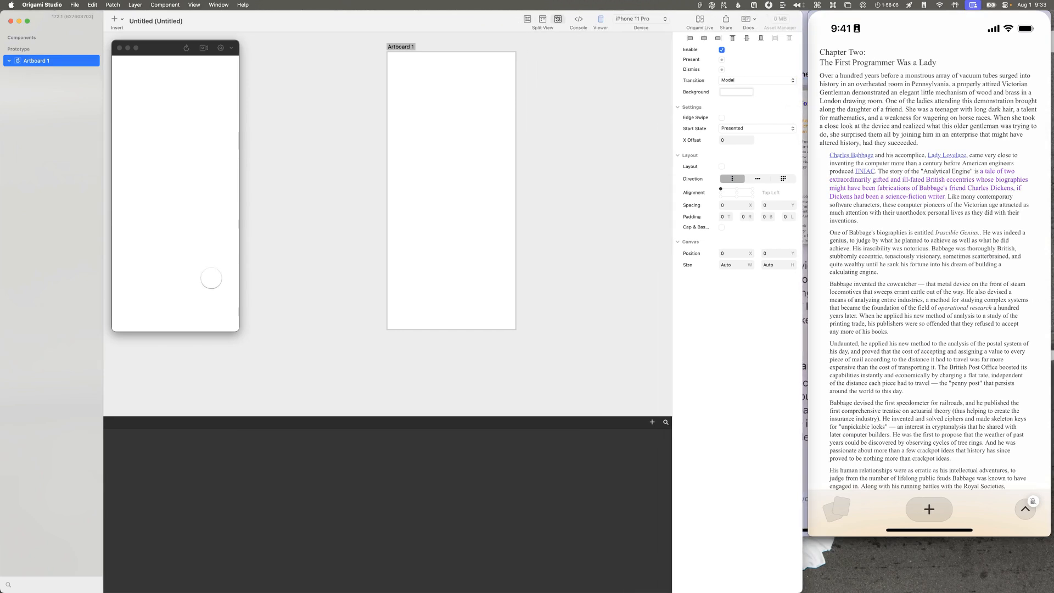
Step: Copy an opening frame of the Chapter Two recording and paste it into a new Figma design file
mouse_move(857, 160)
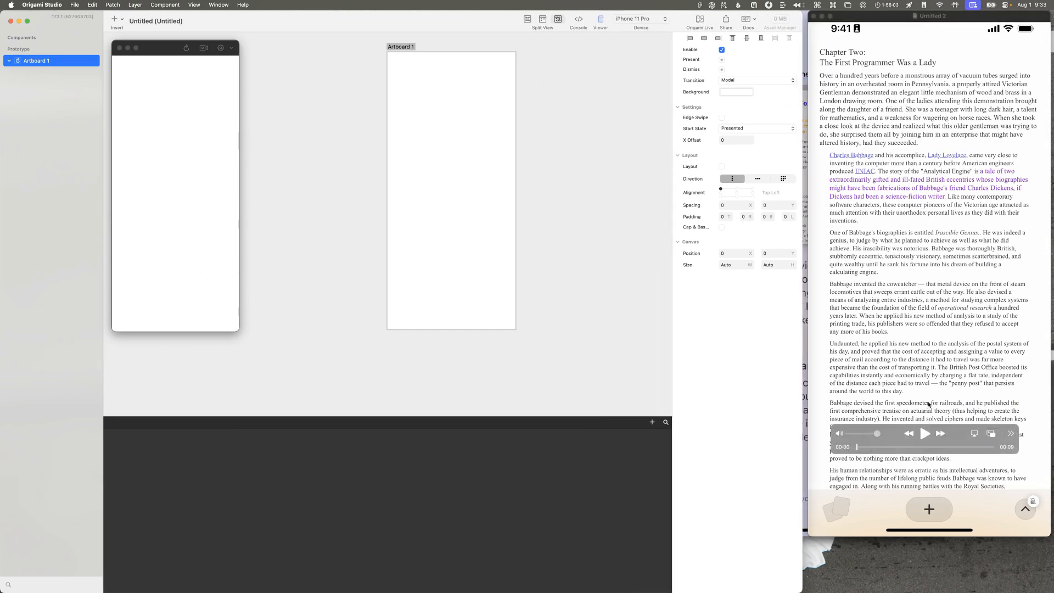
click(933, 401)
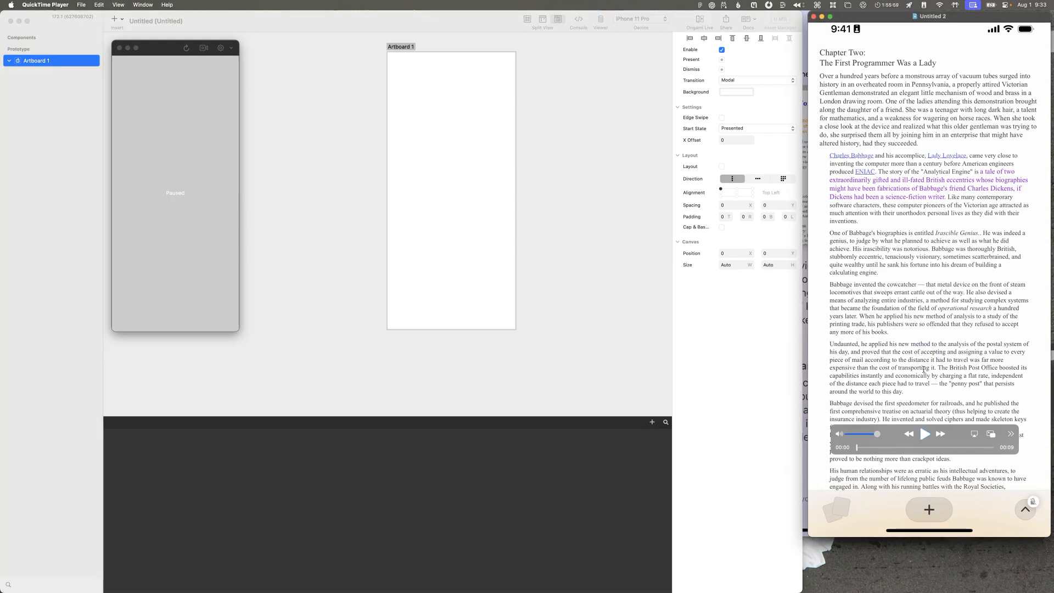
mouse_move(856, 448)
mouse_down()
mouse_move(884, 447)
mouse_move(844, 449)
mouse_move(890, 446)
mouse_move(860, 448)
mouse_up()
key(super+space)
text(fig)
key(Return)
key(super+n)
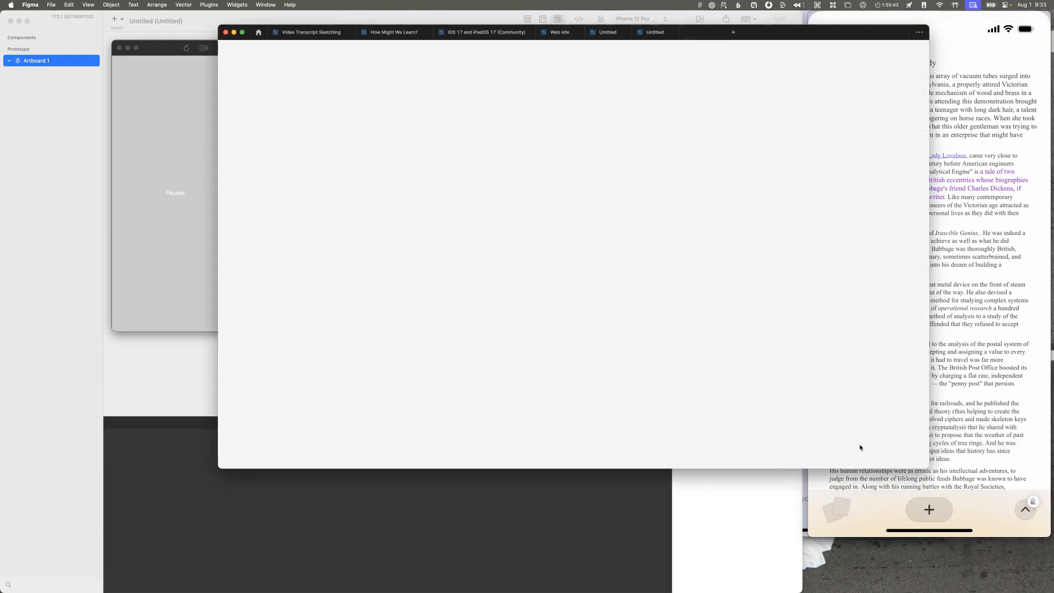
key(super+v)
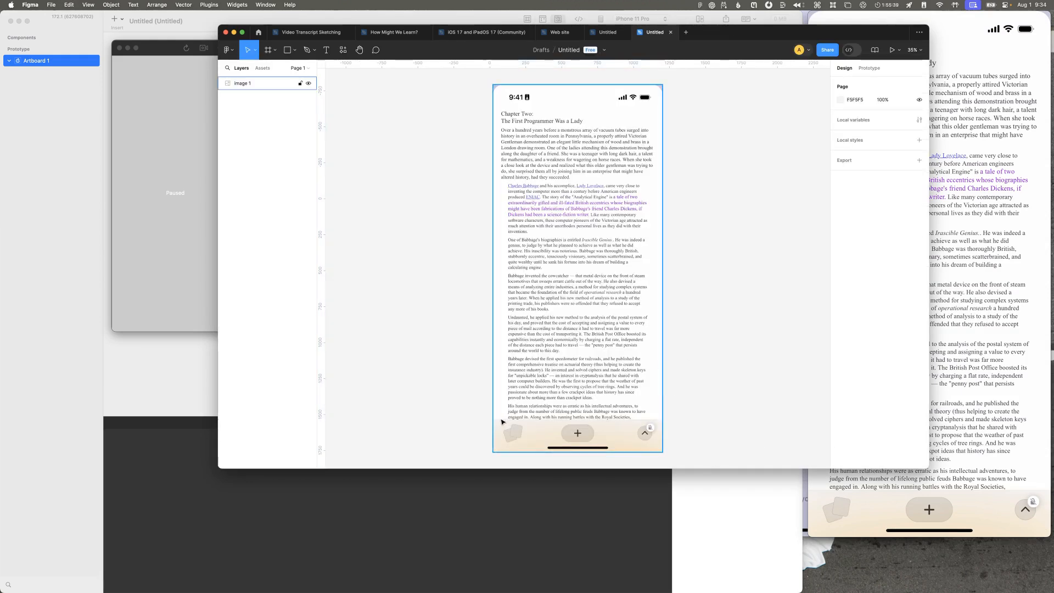
Step: Draw a slice about 1180 × 229 over the browser toolbar at the base of the pasted screenshot
scroll(494, 419, down, 3)
scroll(508, 376, up, 5)
scroll(508, 376, right, 4)
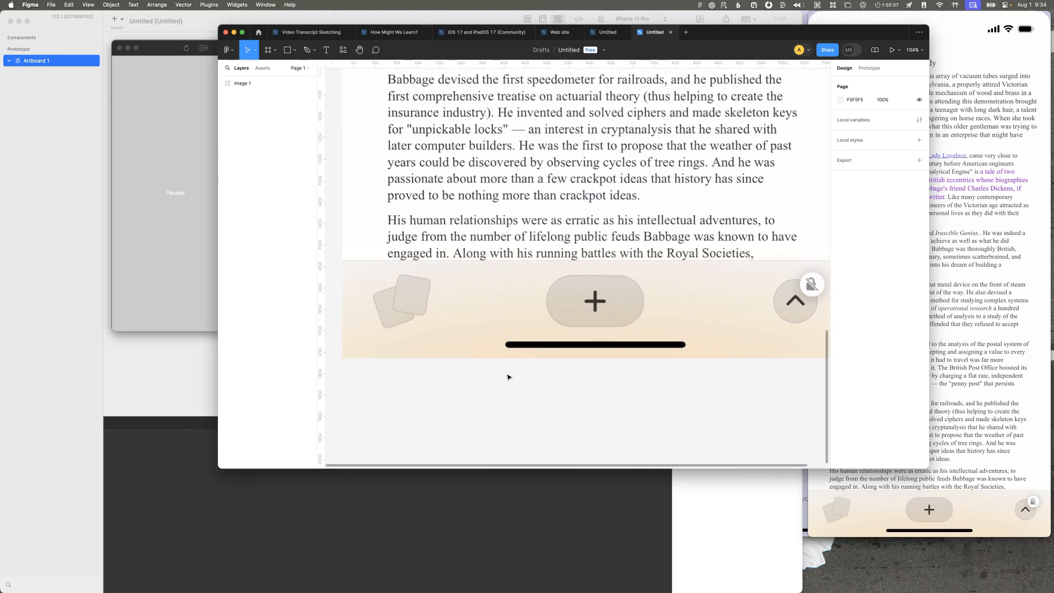
scroll(508, 376, down, 3)
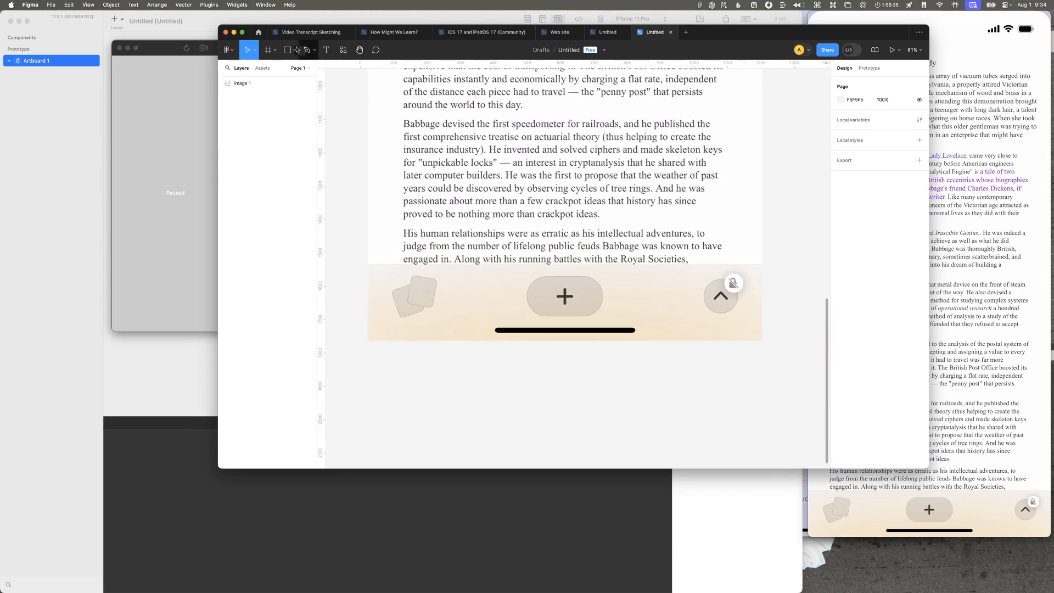
click(273, 50)
click(274, 92)
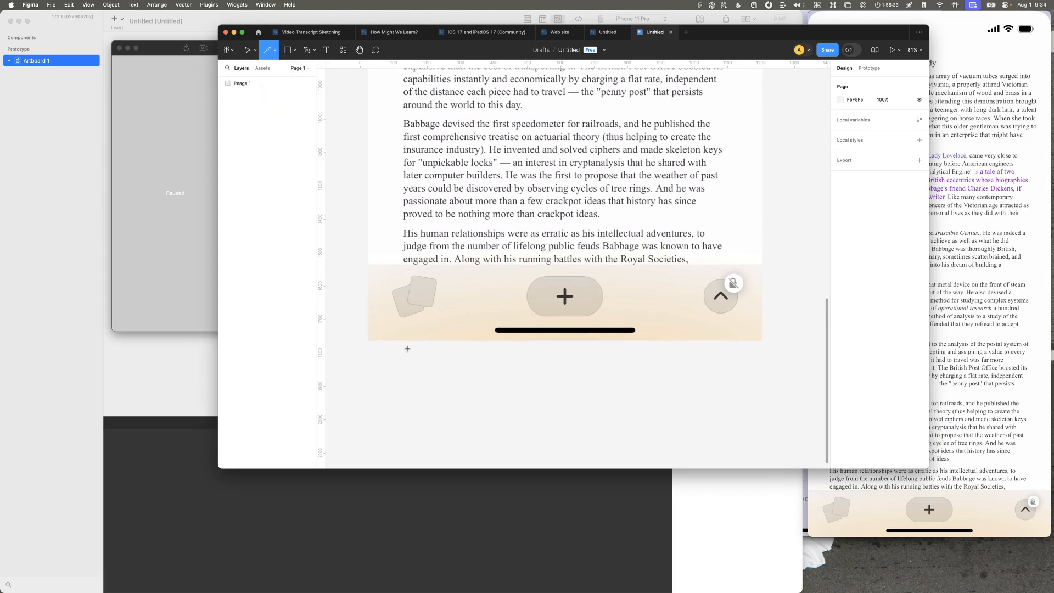
drag(368, 265, 762, 341)
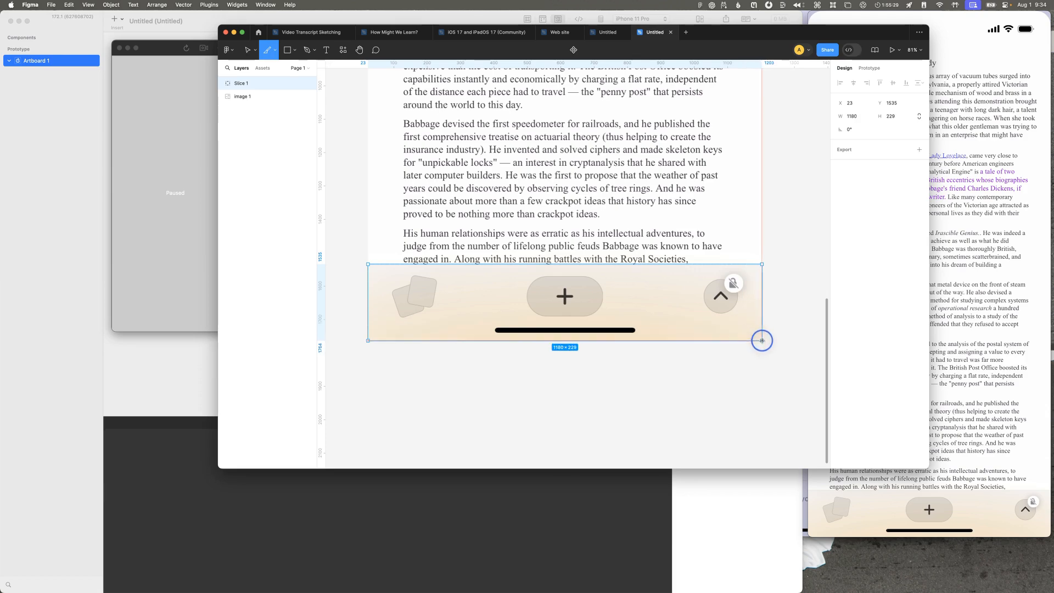
Step: Trim the slice's upper edge to the toolbar's boundary, making the slice 228 high at Y 1536
scroll(428, 272, up, 6)
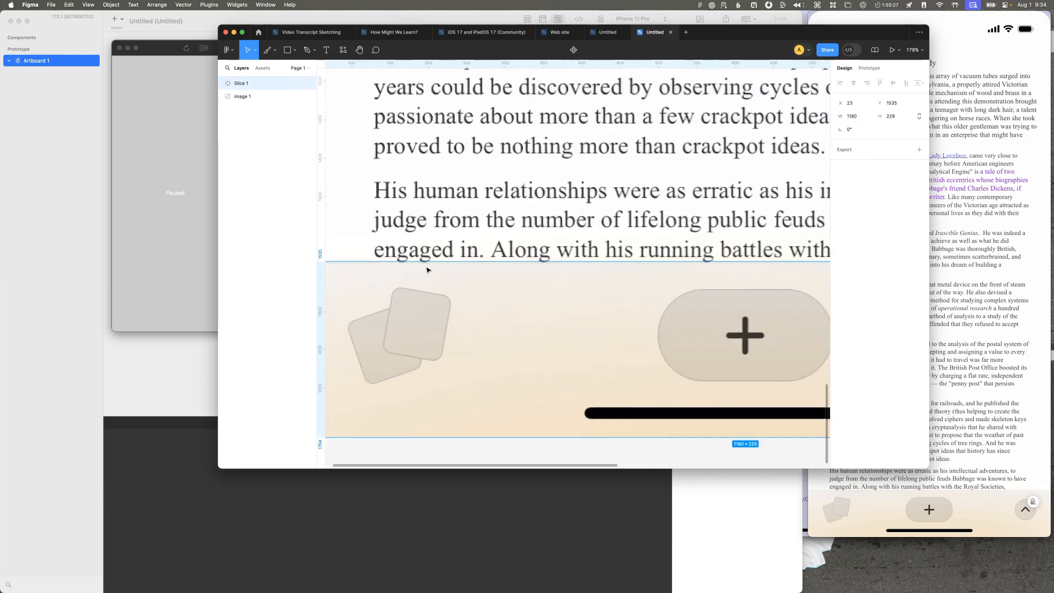
drag(427, 290, 426, 291)
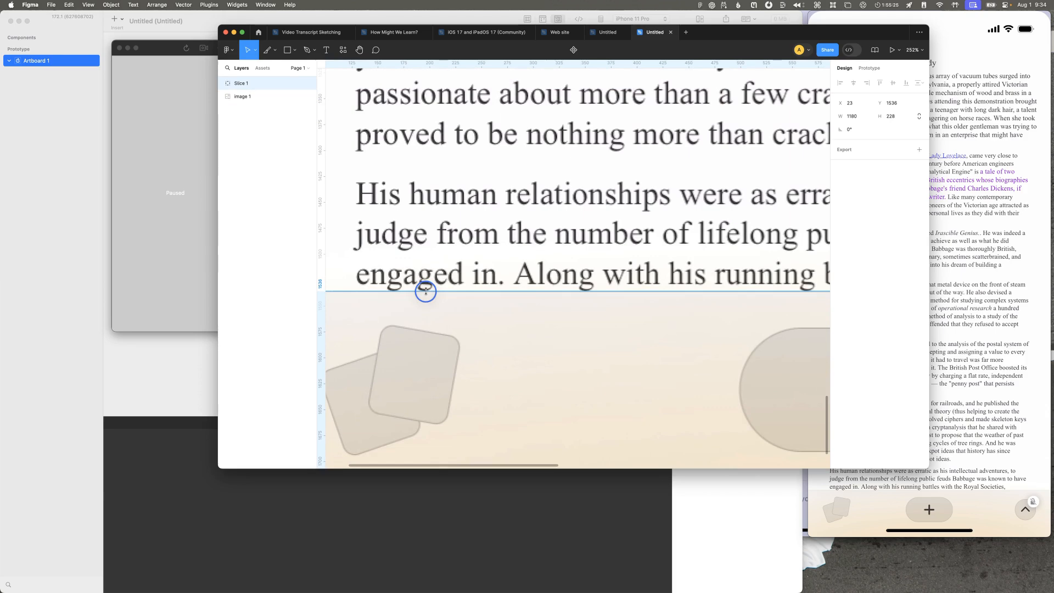
scroll(431, 302, left, 5)
scroll(433, 306, down, 5)
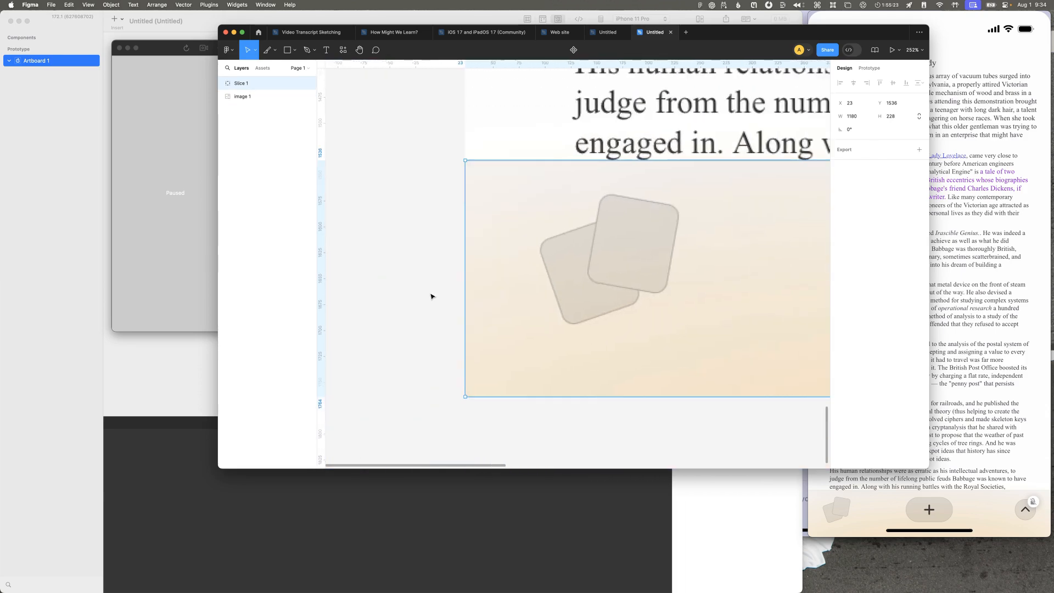
scroll(433, 295, down, 5)
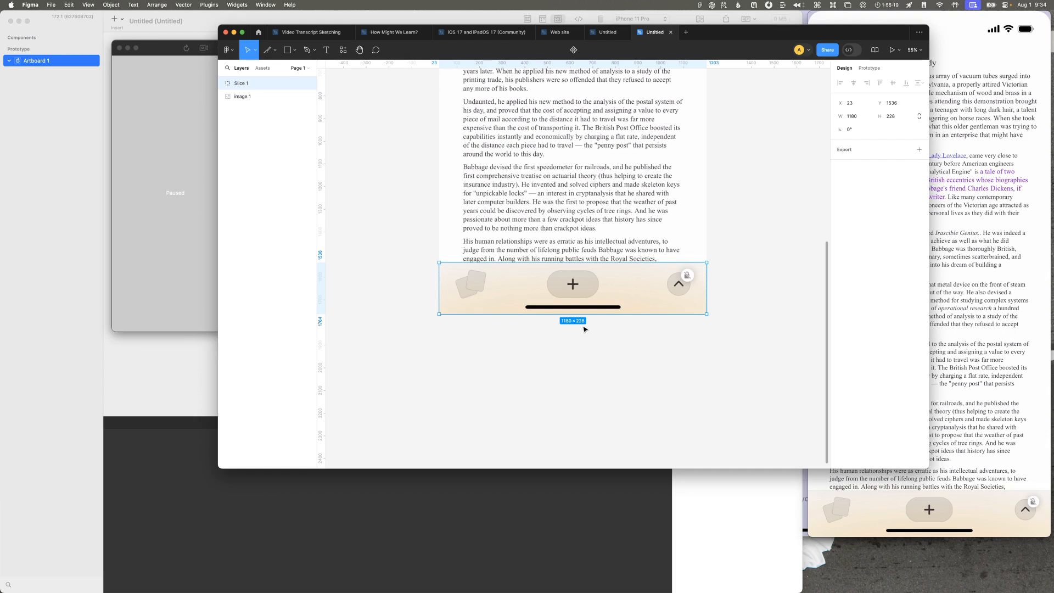
Step: Return to the QuickTime Player recording and scrub to the shrinking page to compare its toolbar with the sliced one
click(960, 352)
click(866, 447)
drag(866, 448, 908, 447)
scroll(567, 390, up, 5)
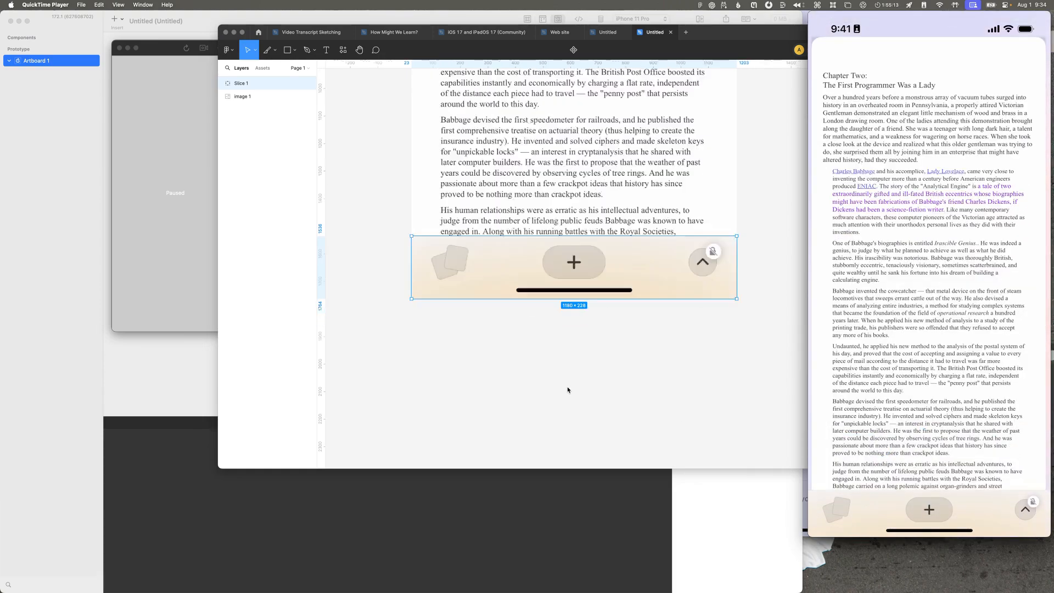
Step: Try to cover the toolbar's home indicator in Figma with a captured 364 × 28 patch of toolbar background, and undo the attempt
key(shift+2)
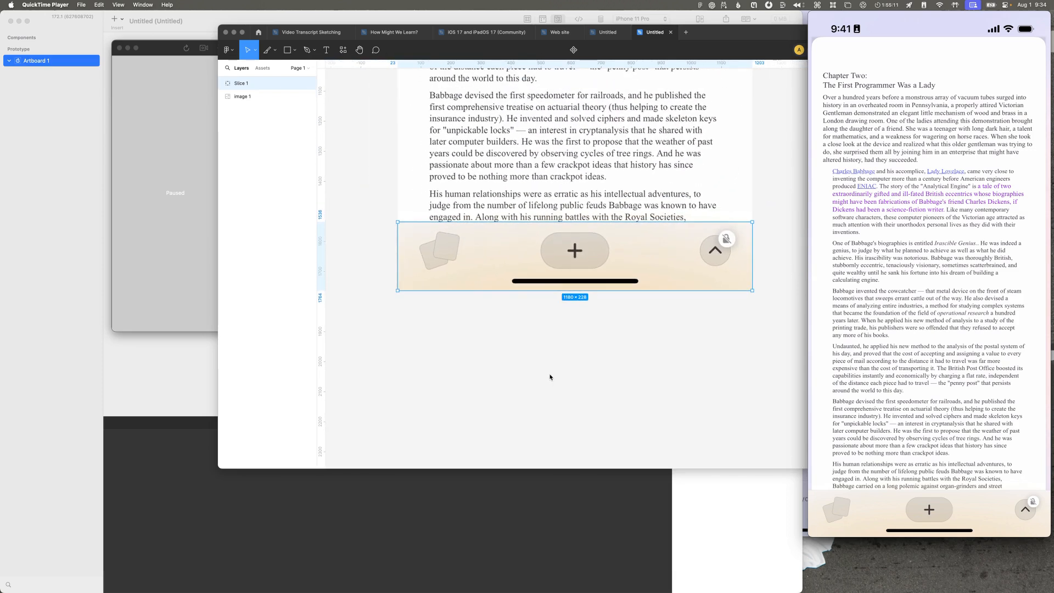
scroll(550, 377, down, 2)
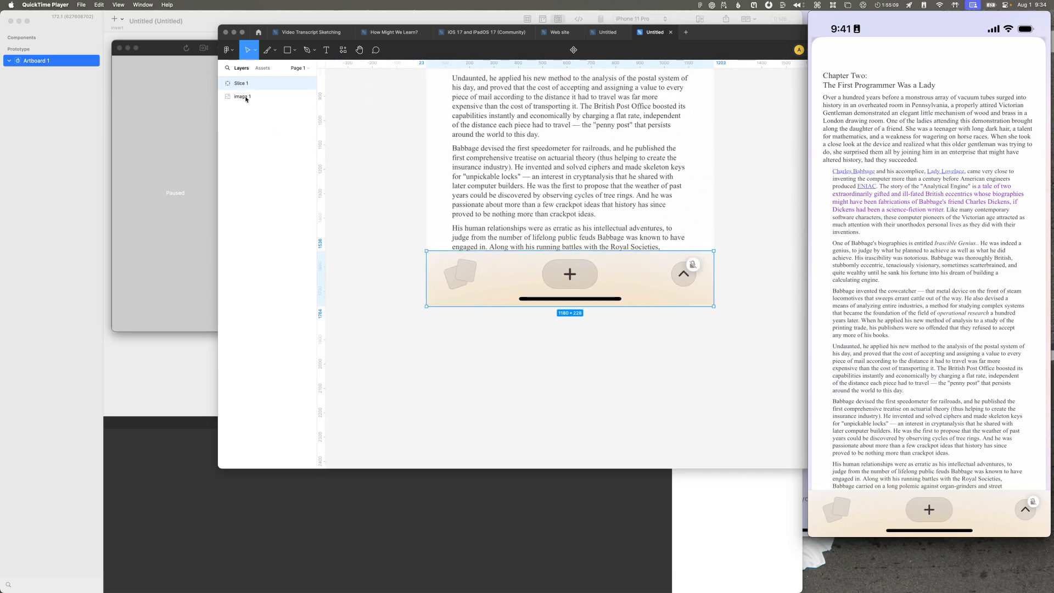
scroll(340, 236, down, 2)
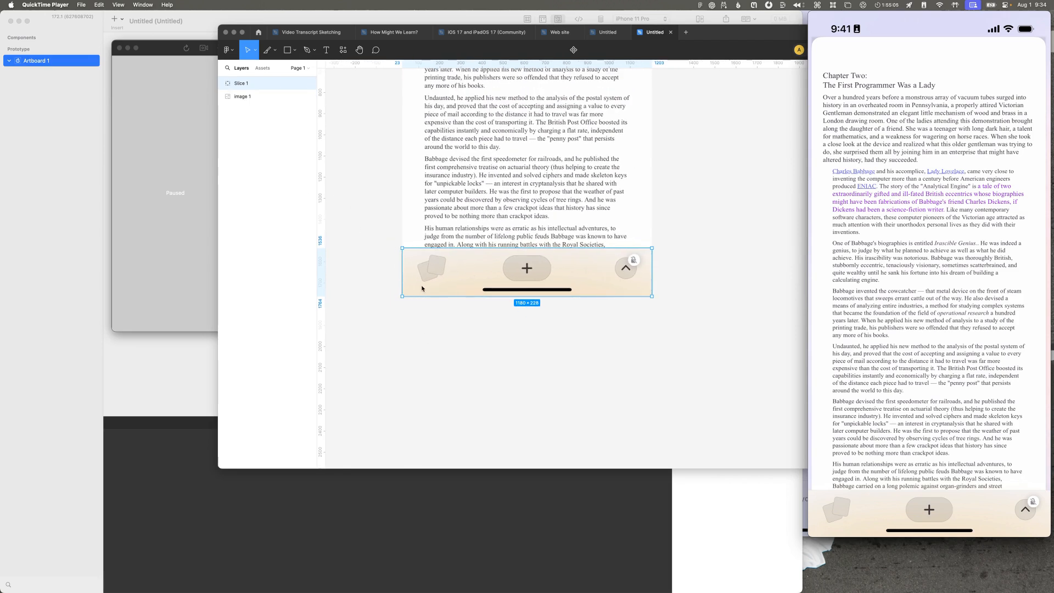
scroll(425, 290, up, 2)
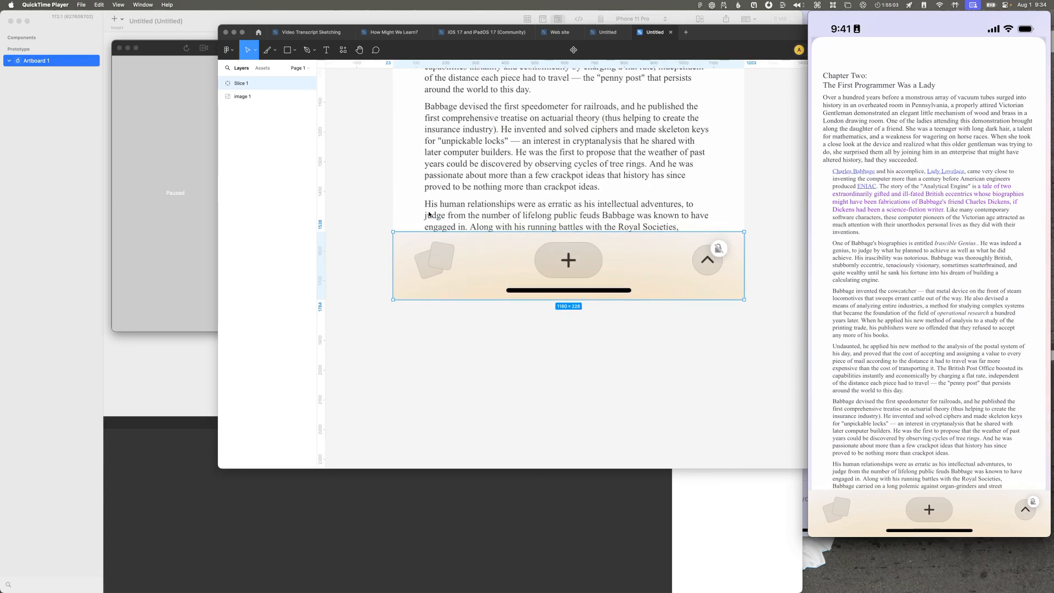
click(403, 330)
key(shift+0)
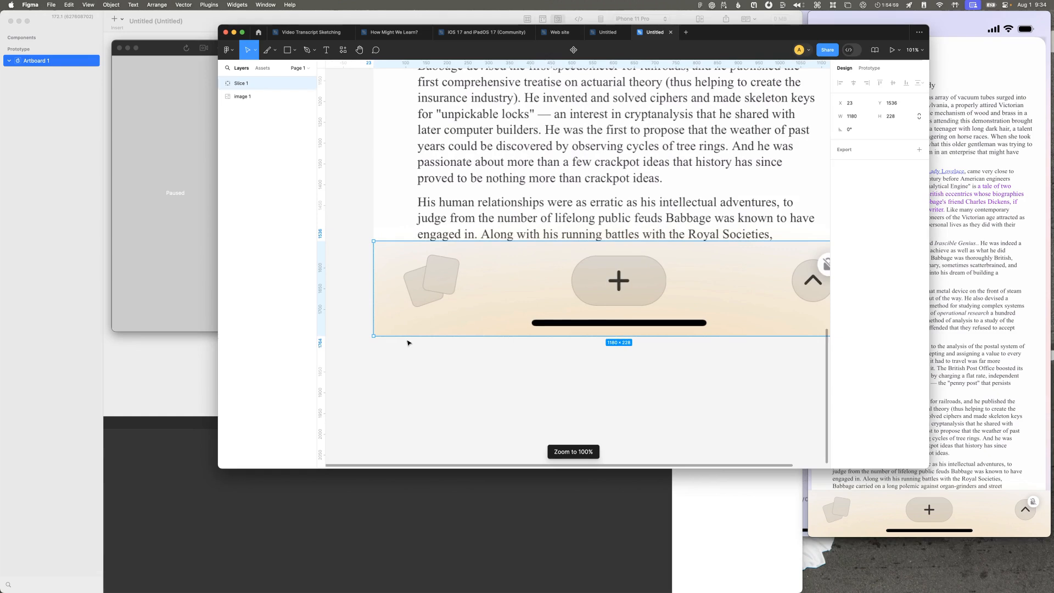
drag(376, 318, 525, 329)
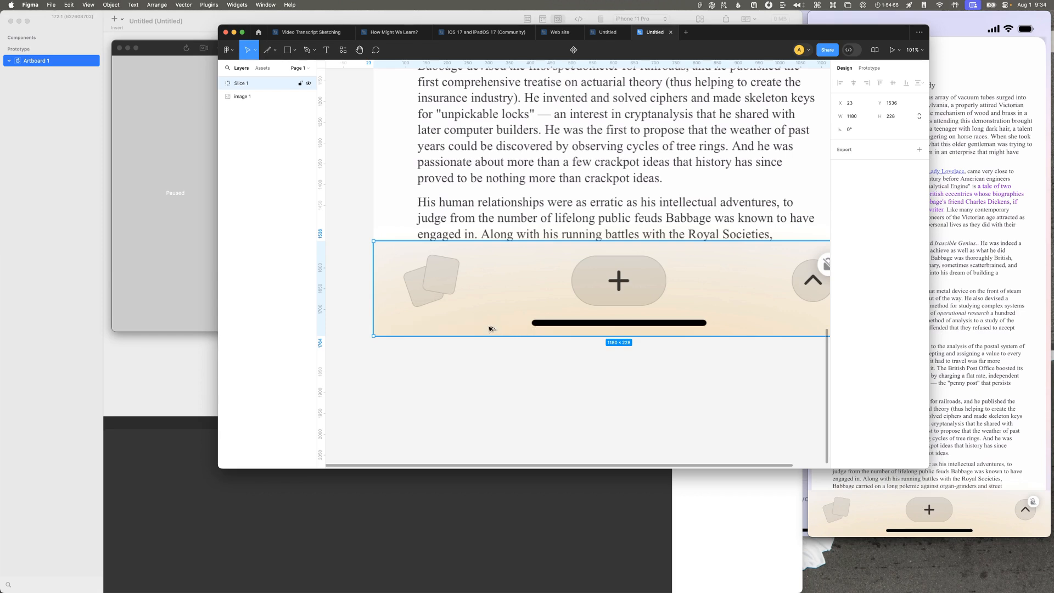
key(super+v)
drag(548, 266, 582, 325)
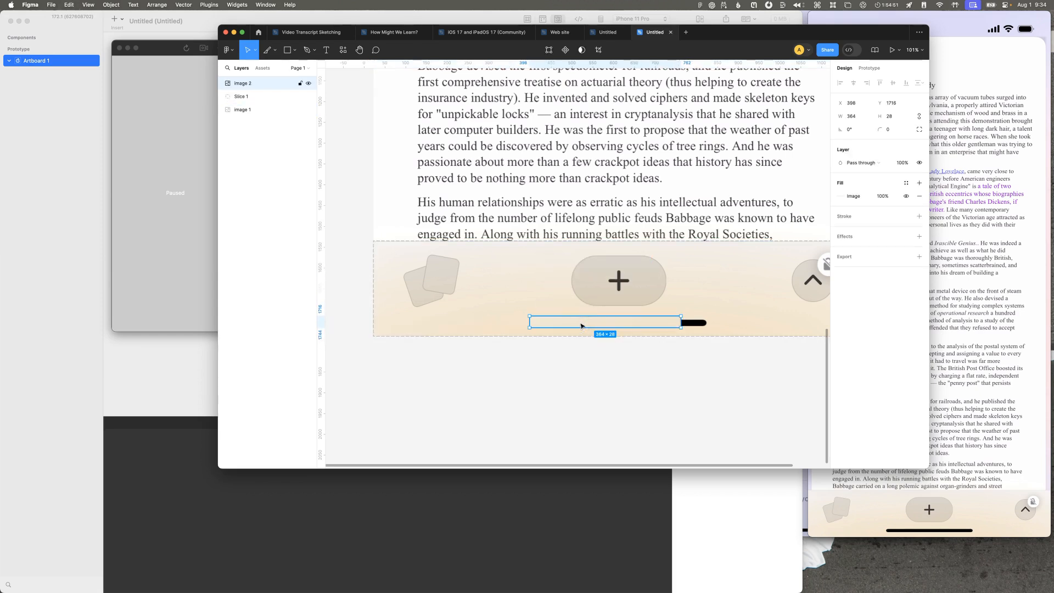
key(super+z)
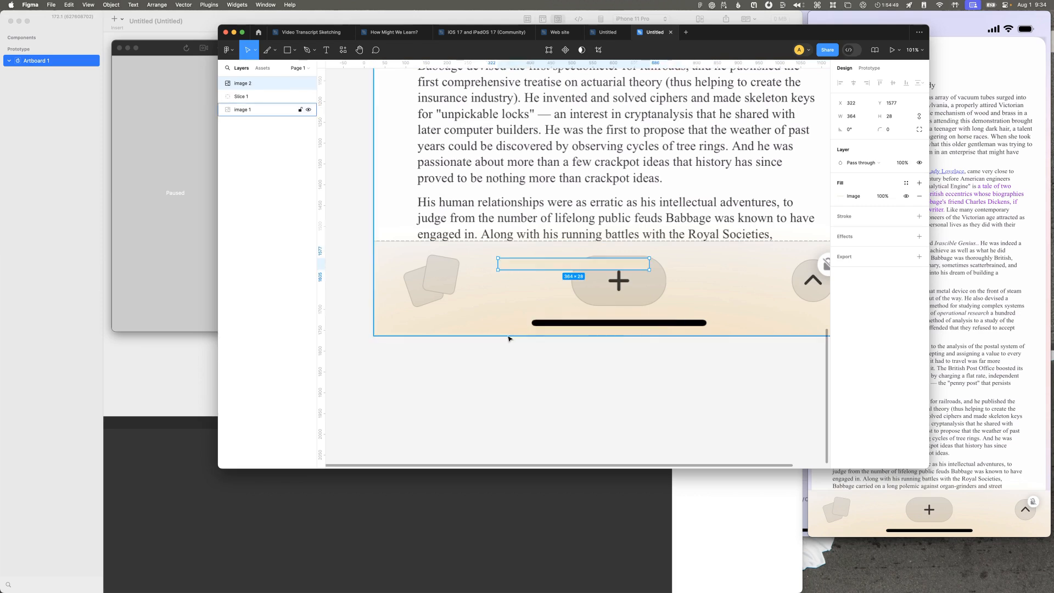
key(super+z)
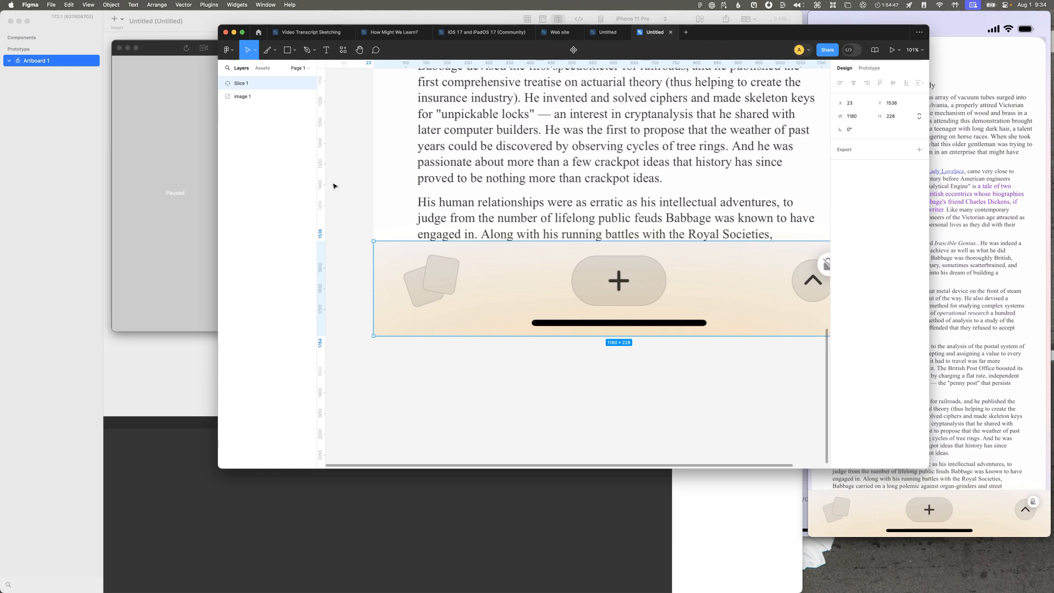
Step: Check Figma's preferred color profile setting and the color profile assigned to this file
right_click(646, 32)
click(641, 37)
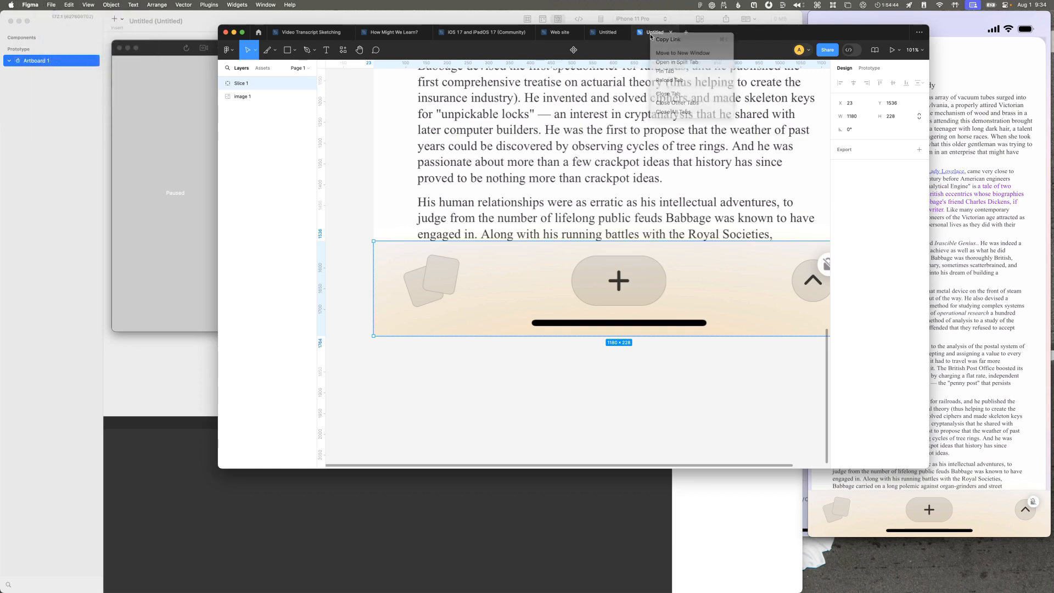
click(222, 52)
mouse_move(265, 187)
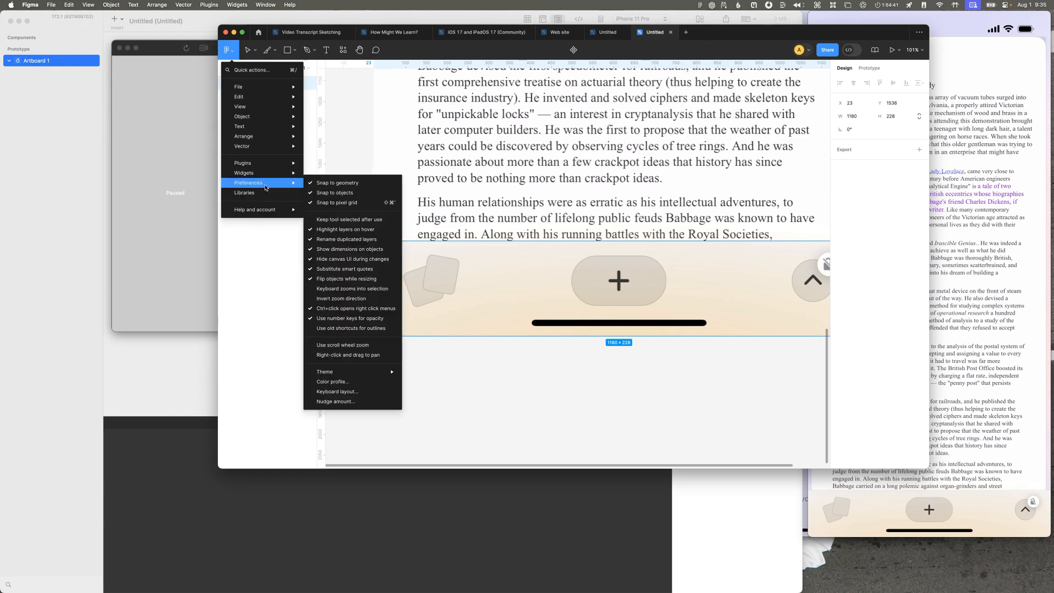
click(329, 382)
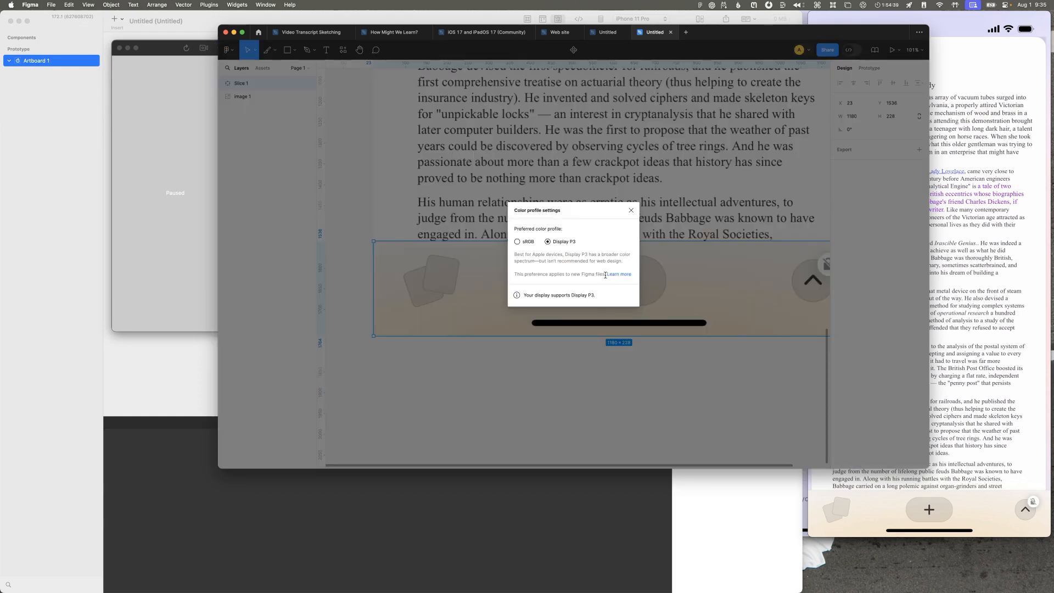
click(631, 212)
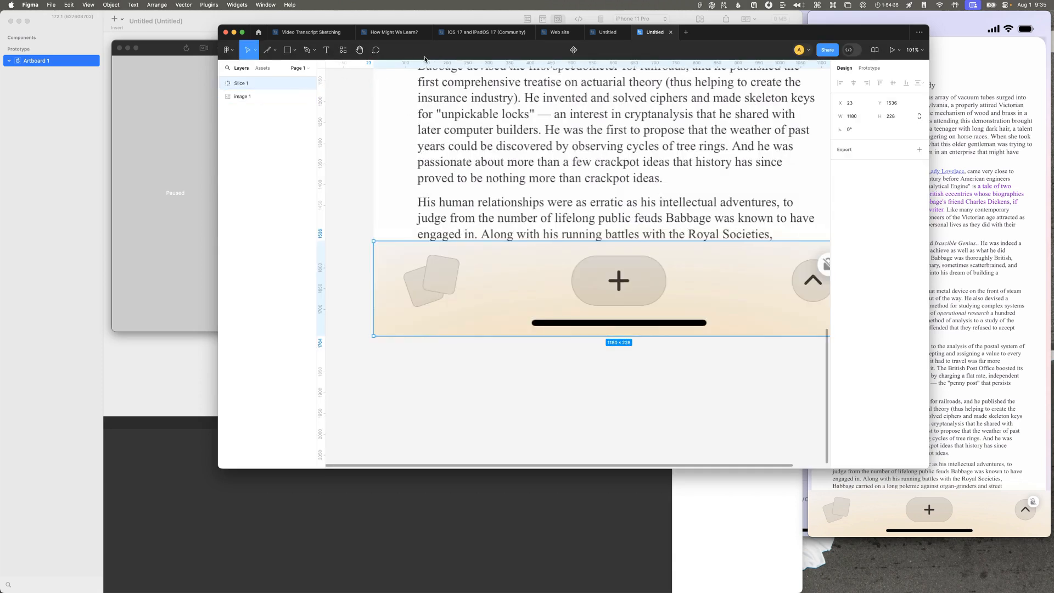
click(759, 363)
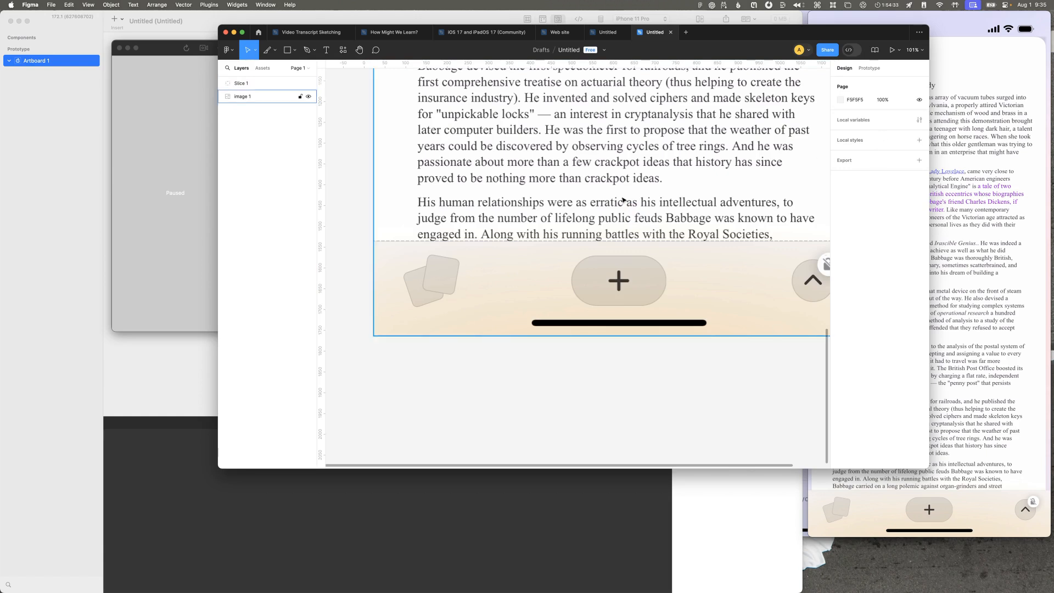
click(604, 50)
mouse_move(604, 141)
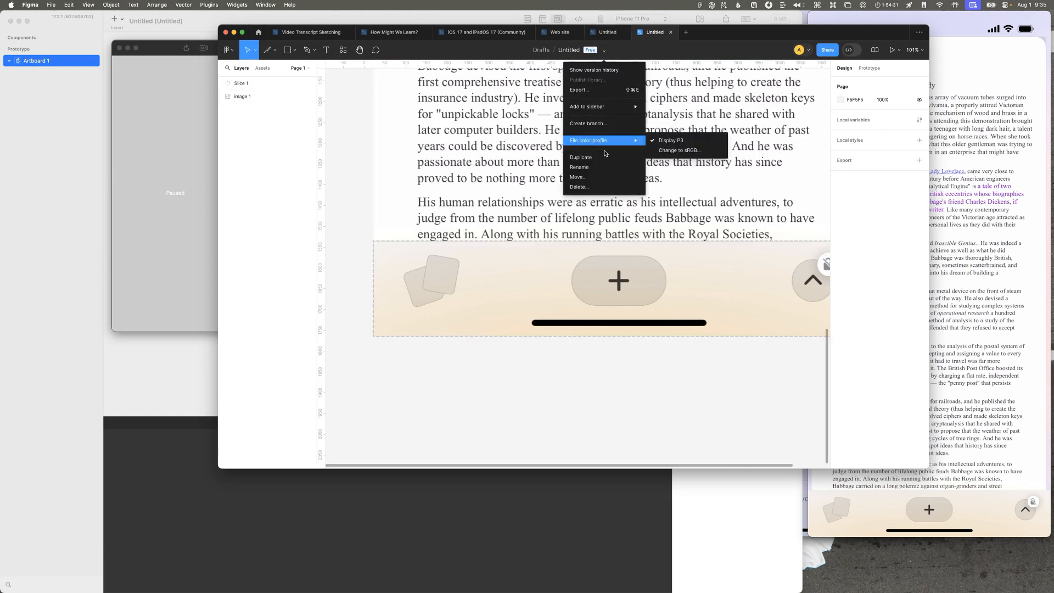
click(625, 369)
Step: Try another captured background patch of 374 × 26 over the home indicator, and undo its placement and pasting
click(565, 314)
key(super+shift+5)
key(Escape)
drag(528, 319, 374, 329)
key(super+v)
drag(513, 265, 539, 315)
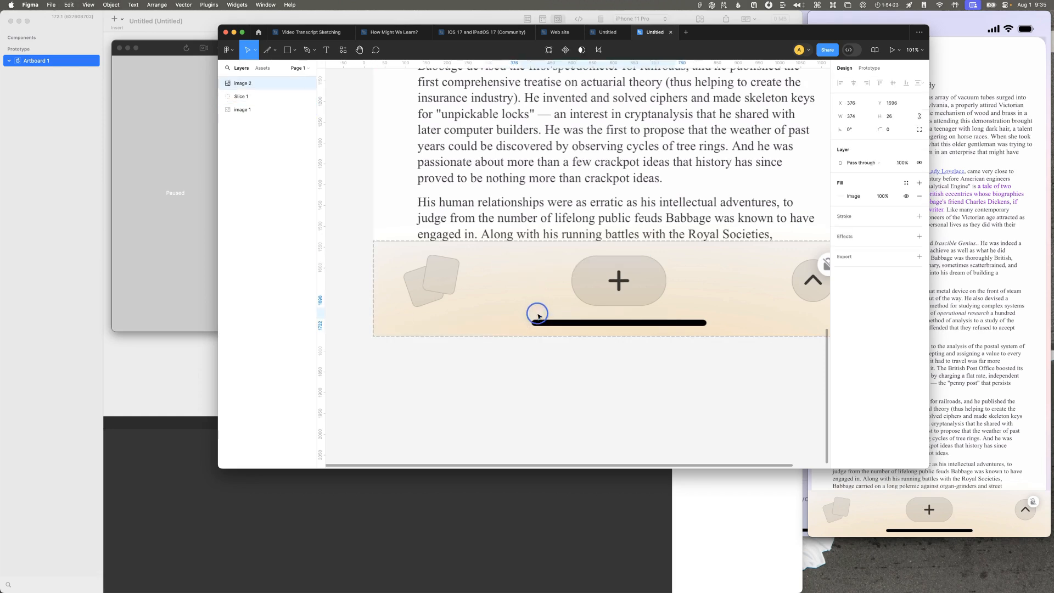
key(super+z)
click(539, 376)
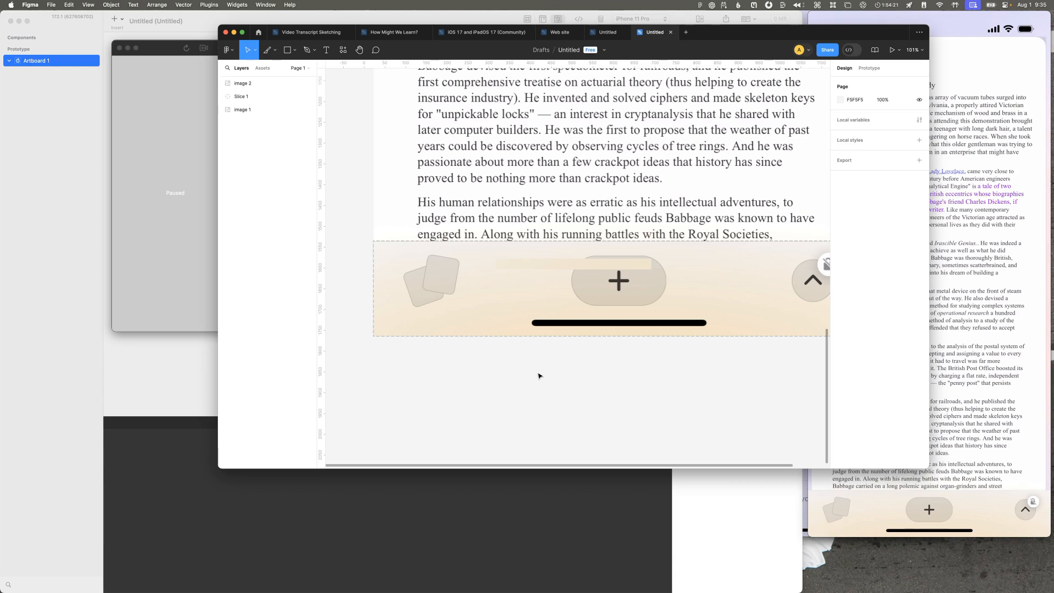
key(super+z)
key(super+z)
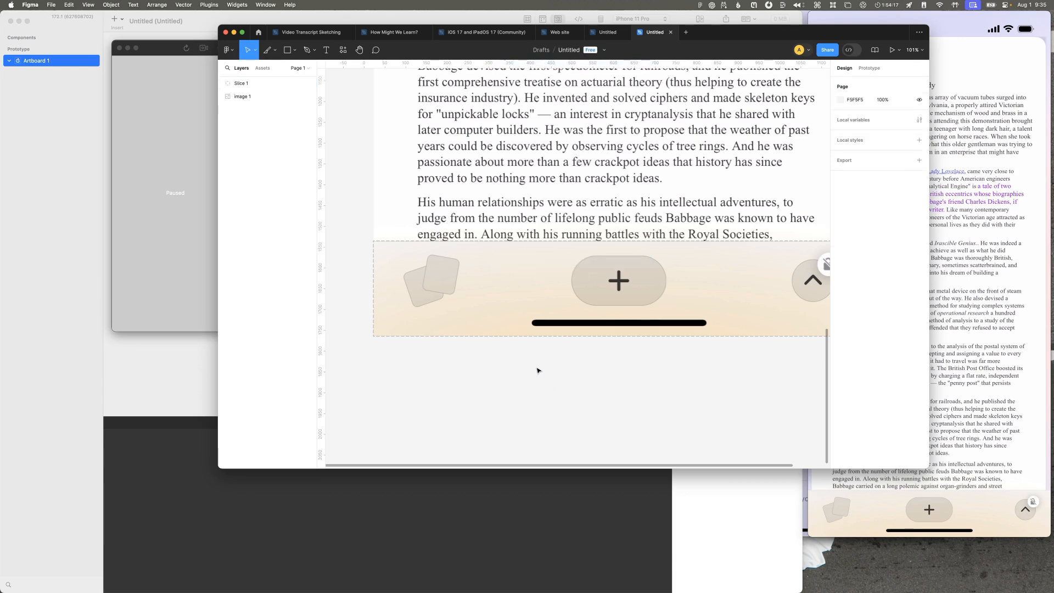
Step: Export the toolbar slice as a 1x PNG named "bottom bar" to the Desktop
scroll(538, 370, down, 5)
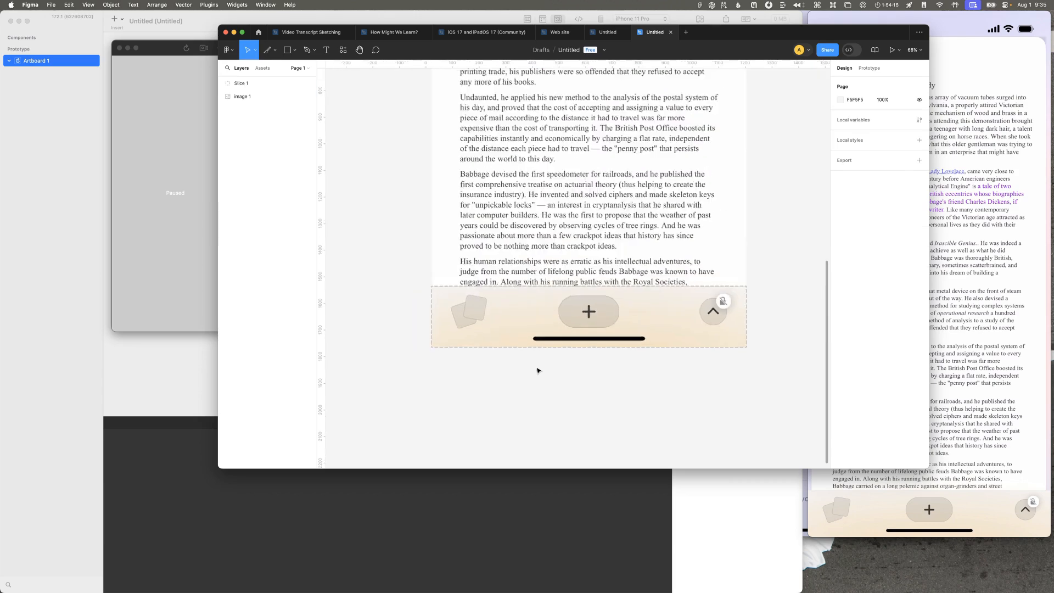
click(242, 83)
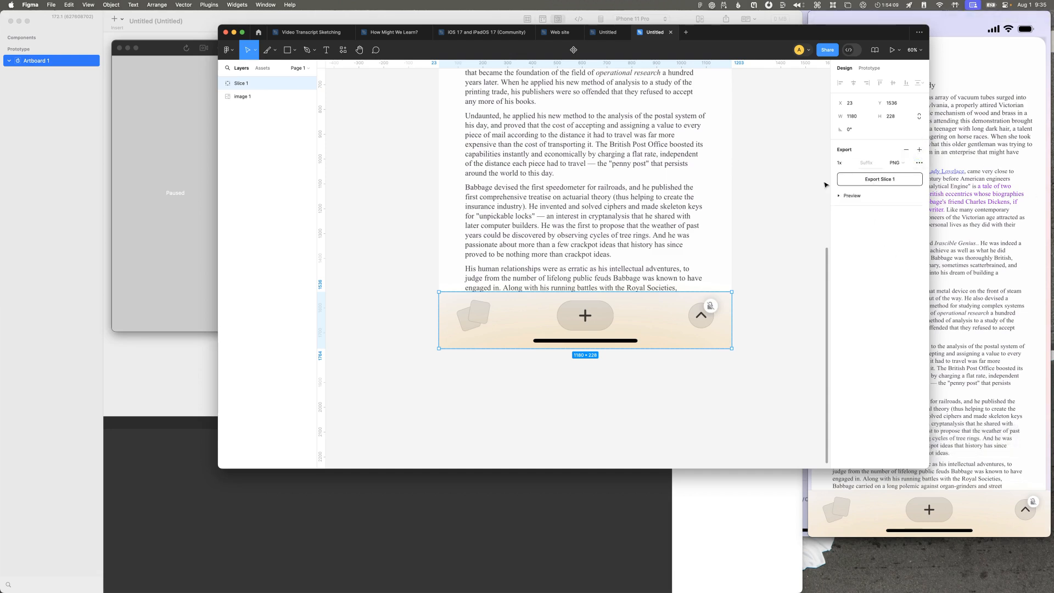
scroll(790, 201, down, 2)
scroll(813, 201, right, 3)
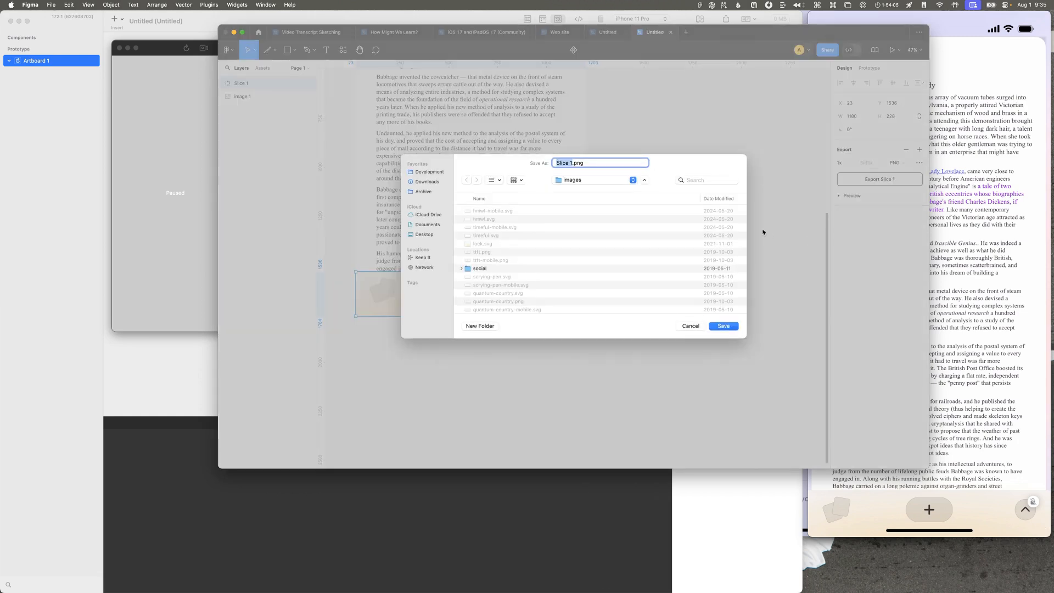
key(super+shift+d)
key(super+shift+n)
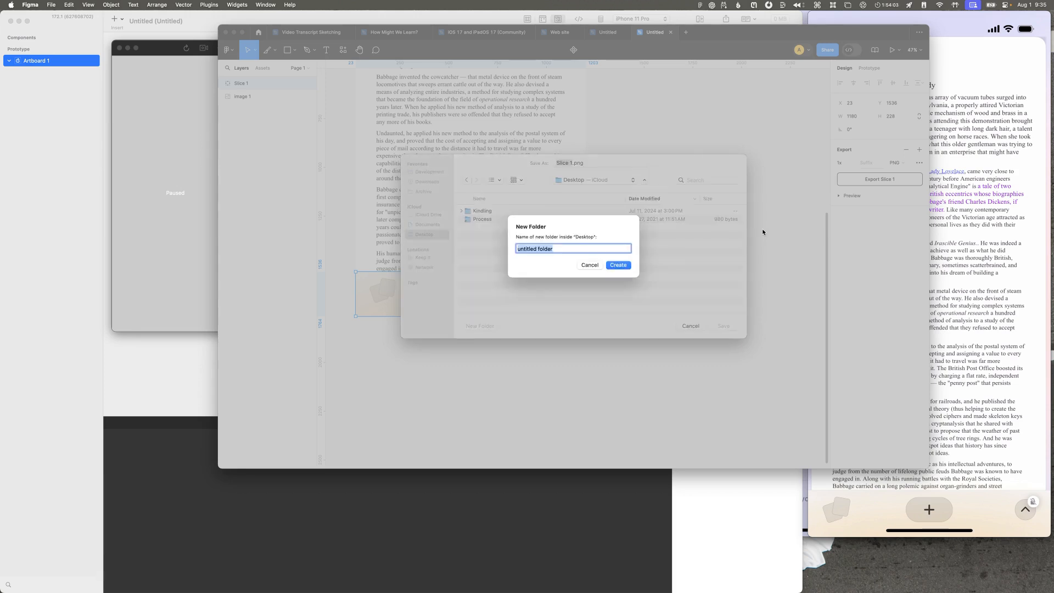
text(b)
key(BackSpace)
text(,b,)
key(Return)
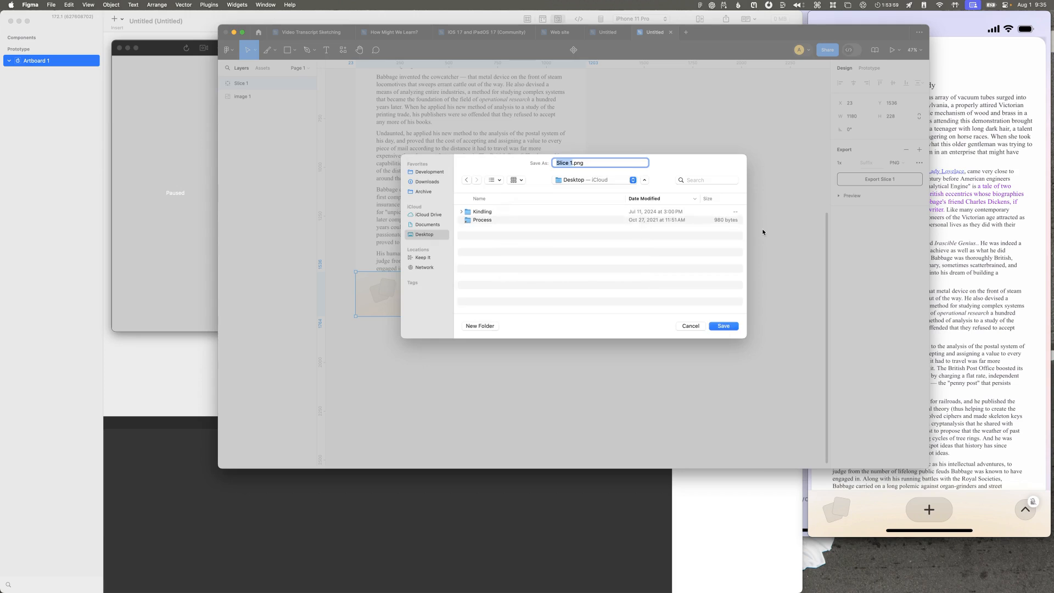
text(bottom bar)
key(Return)
Step: Bring the bottom bar image from Finder into Artboard 1 in Origami Studio and place it along the artboard's lower edge
key(super+space)
text(find)
key(Return)
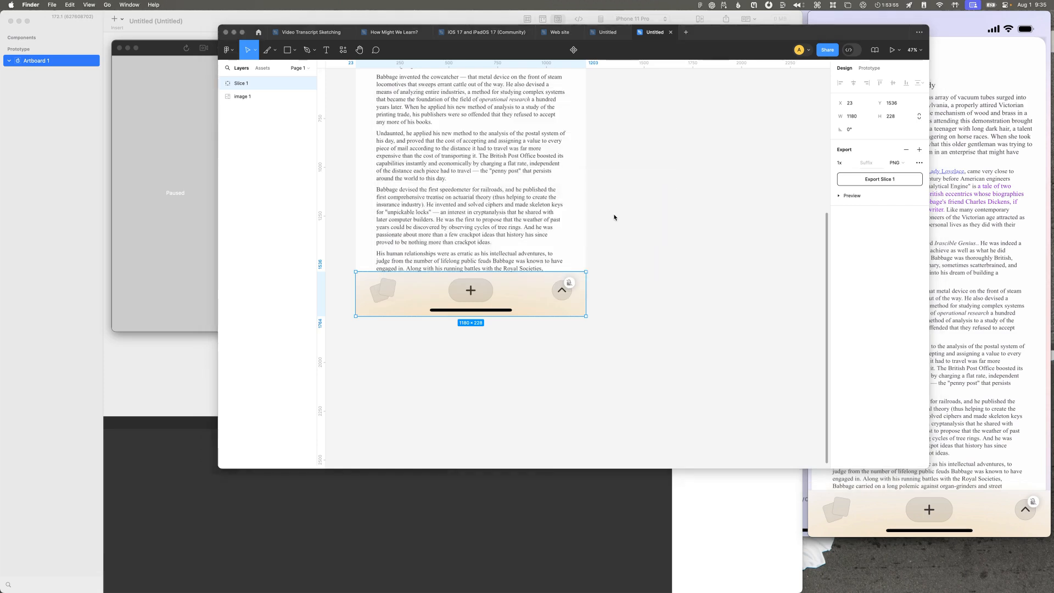
click(258, 330)
drag(328, 329, 384, 251)
key(super+Tab)
key(super+Tab)
key(super+Tab)
key(super+Tab)
key(super+Tab)
key(super+Tab)
drag(431, 296, 420, 321)
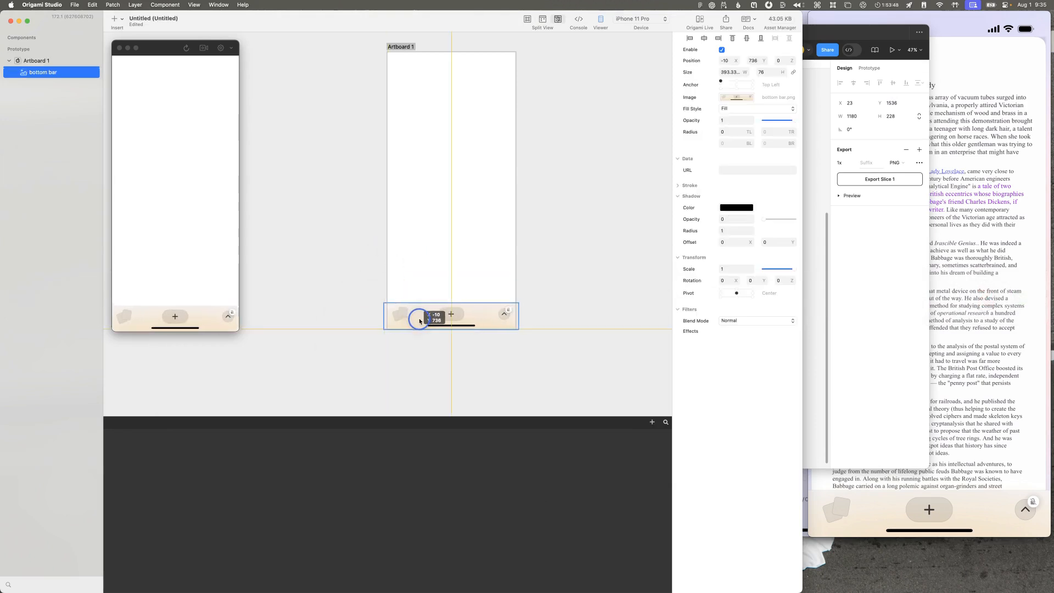
Step: Change the prototype device to a Silver iPhone 14 Pro and move the bottom bar down to the resized artboard's lower edge
click(409, 147)
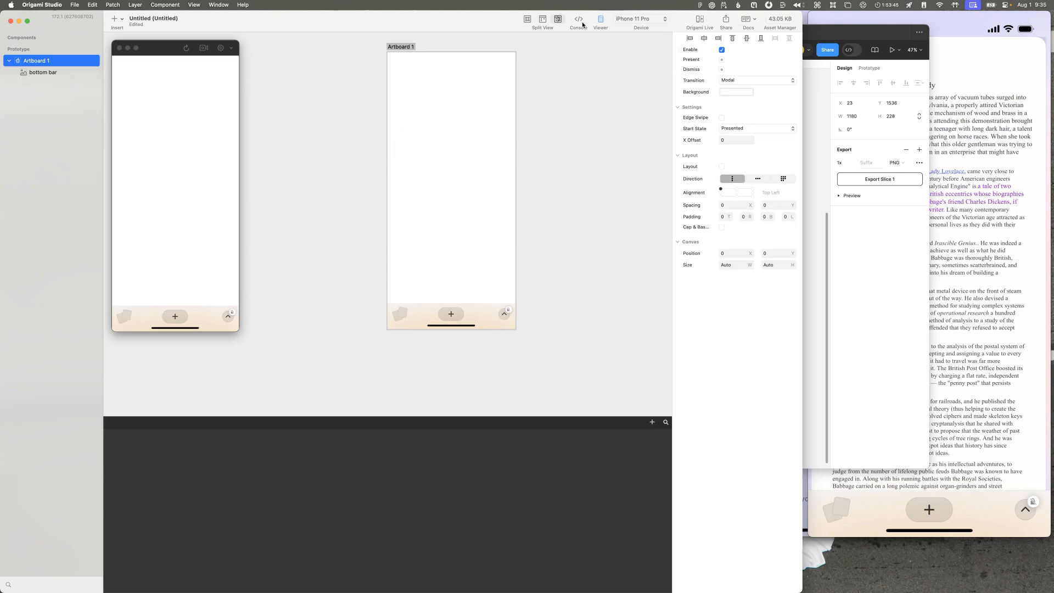
click(639, 18)
mouse_move(643, 41)
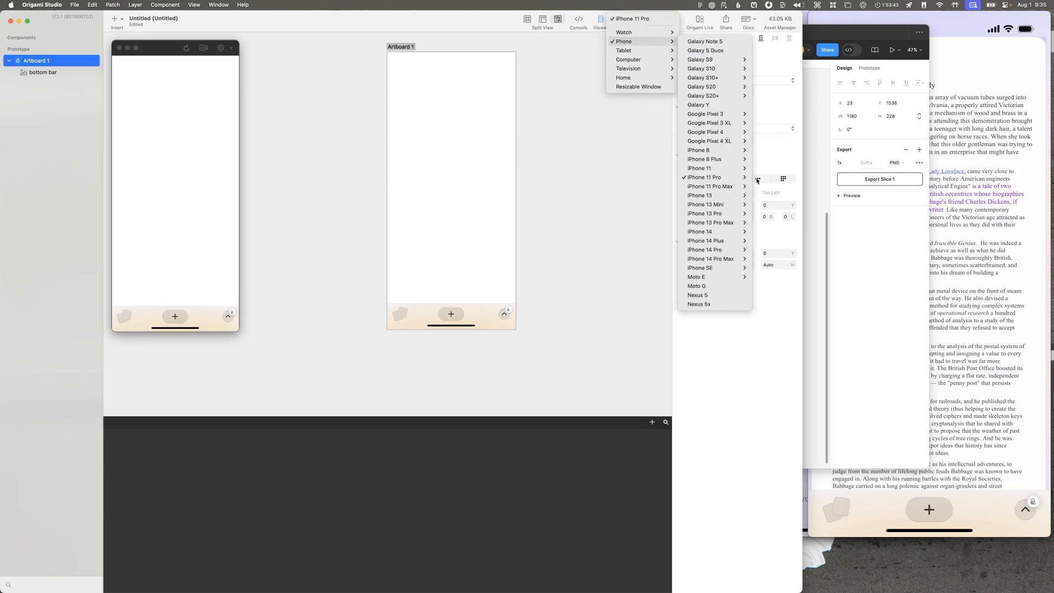
mouse_move(725, 250)
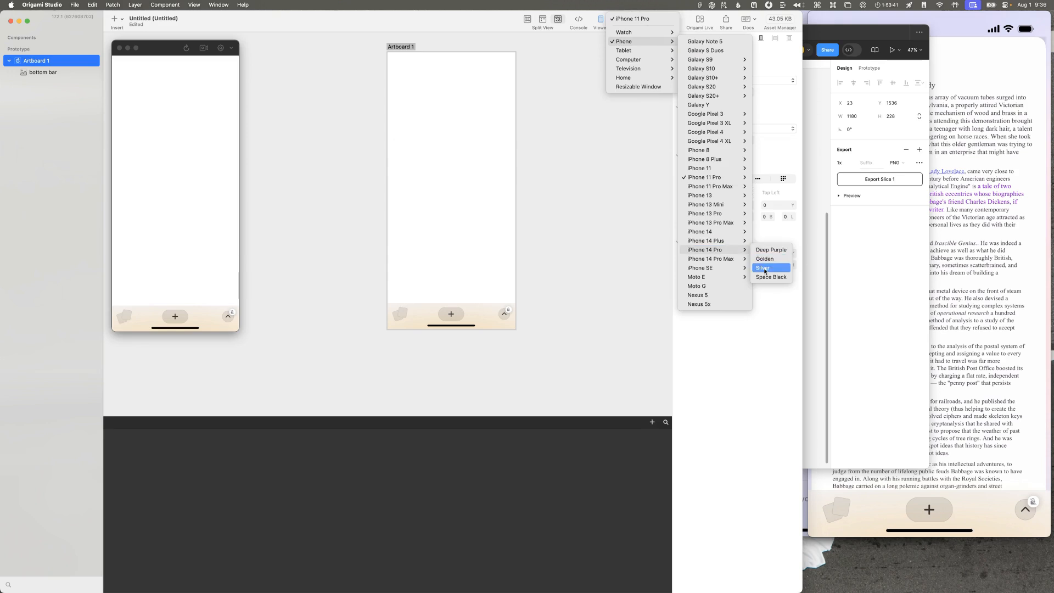
click(764, 268)
click(438, 263)
drag(433, 317, 428, 330)
click(495, 283)
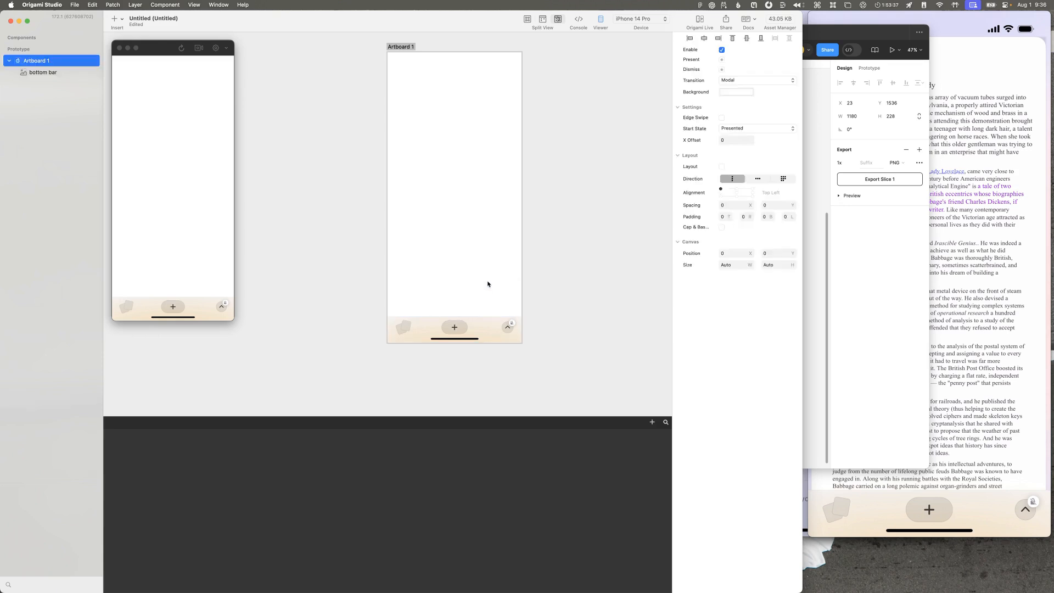
Step: Switch to the QuickTime Player recording and scrub through its opening to examine the full page before the animation starts
click(972, 341)
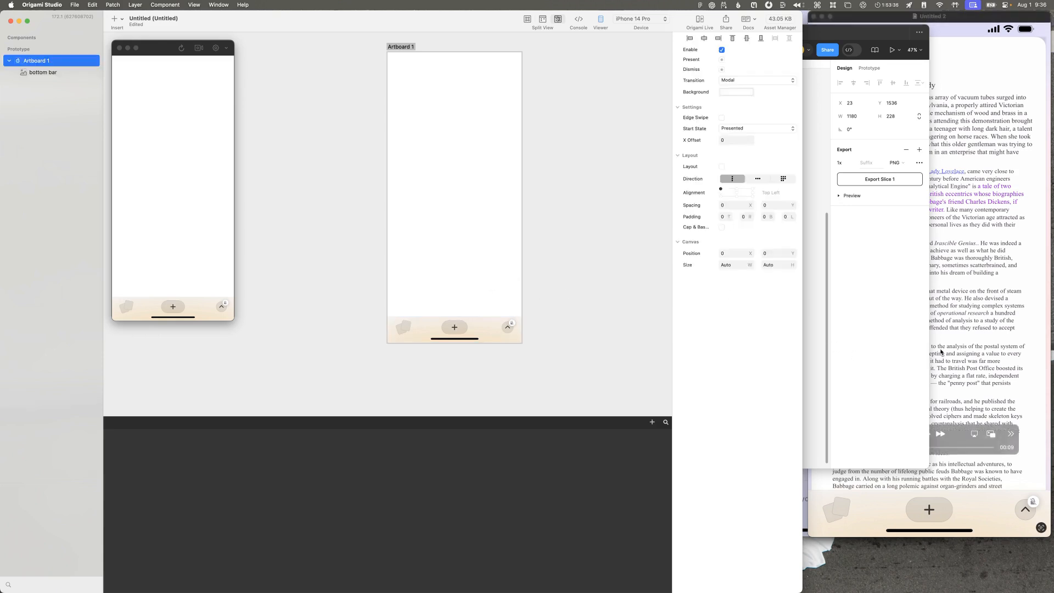
drag(878, 451, 837, 446)
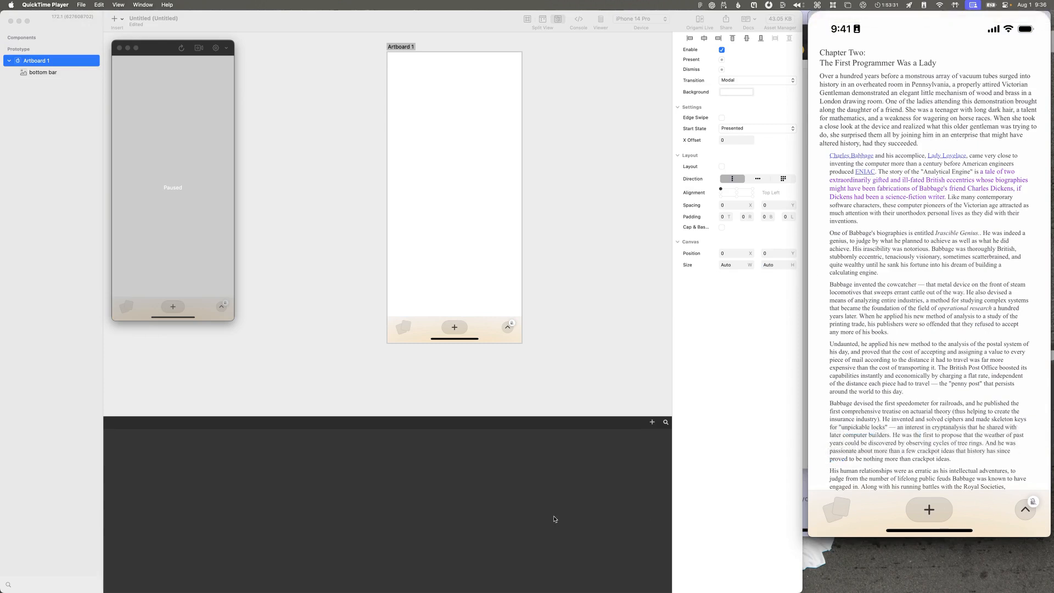
mouse_move(881, 443)
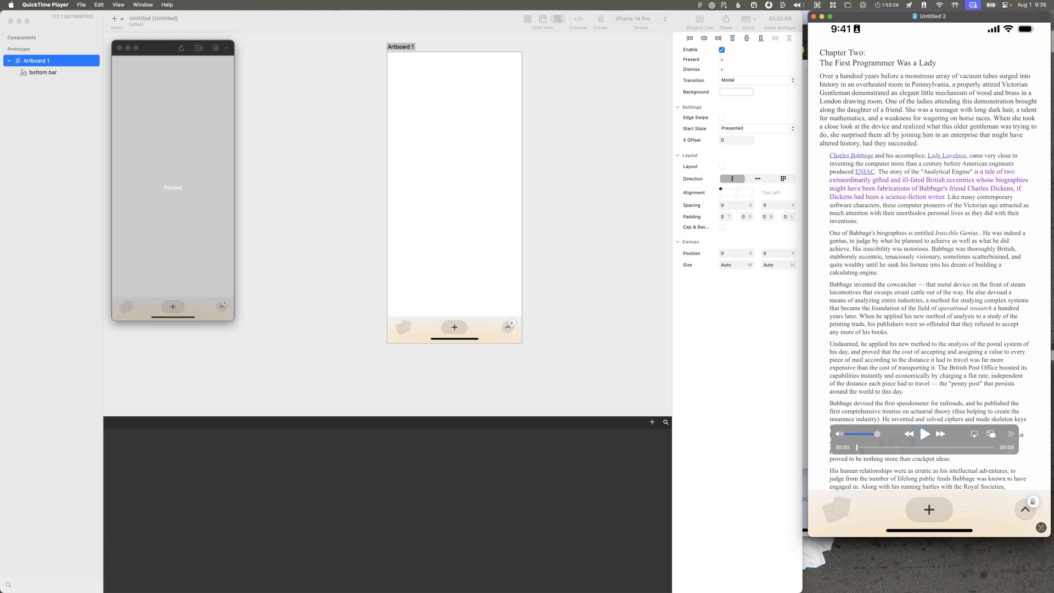
click(863, 449)
drag(873, 448, 879, 447)
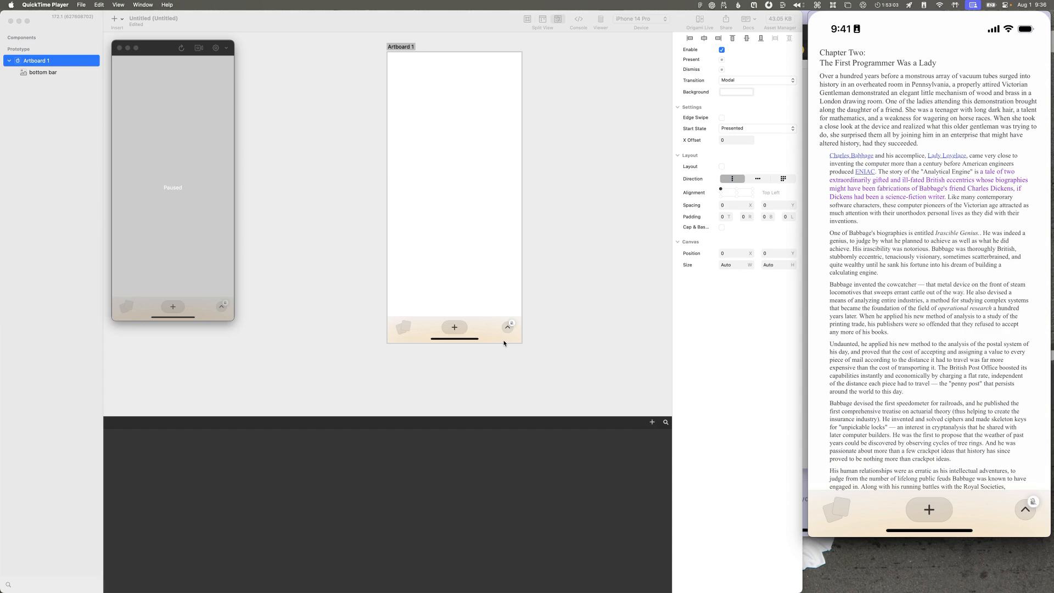
Step: Check the page screenshot in Figma, then open a new movie recording in QuickTime Player to mirror the phone's screen
key(super+space)
text(fig)
key(Return)
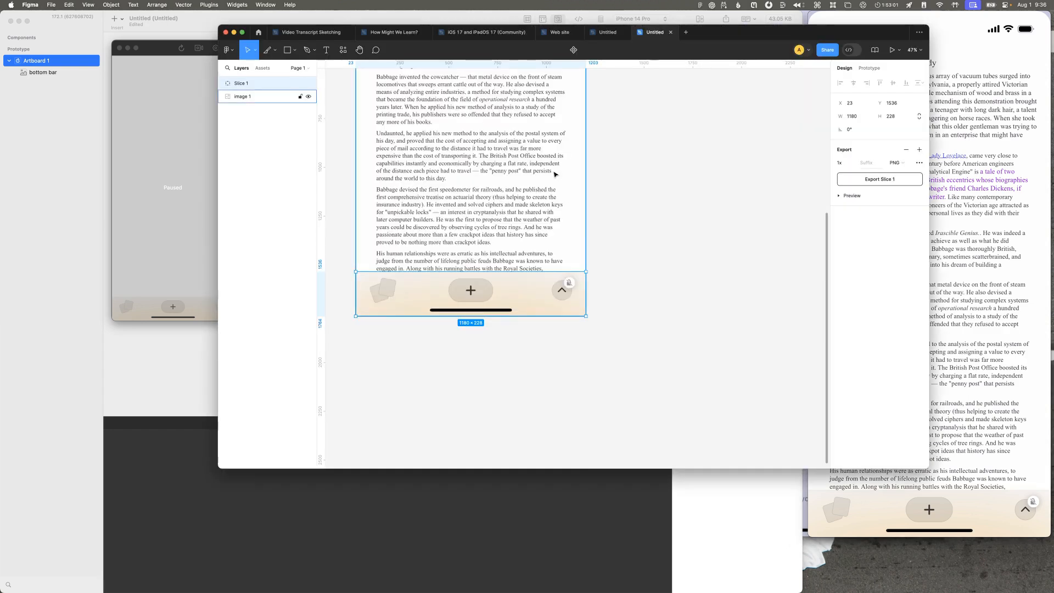
scroll(553, 177, up, 4)
scroll(554, 177, down, 2)
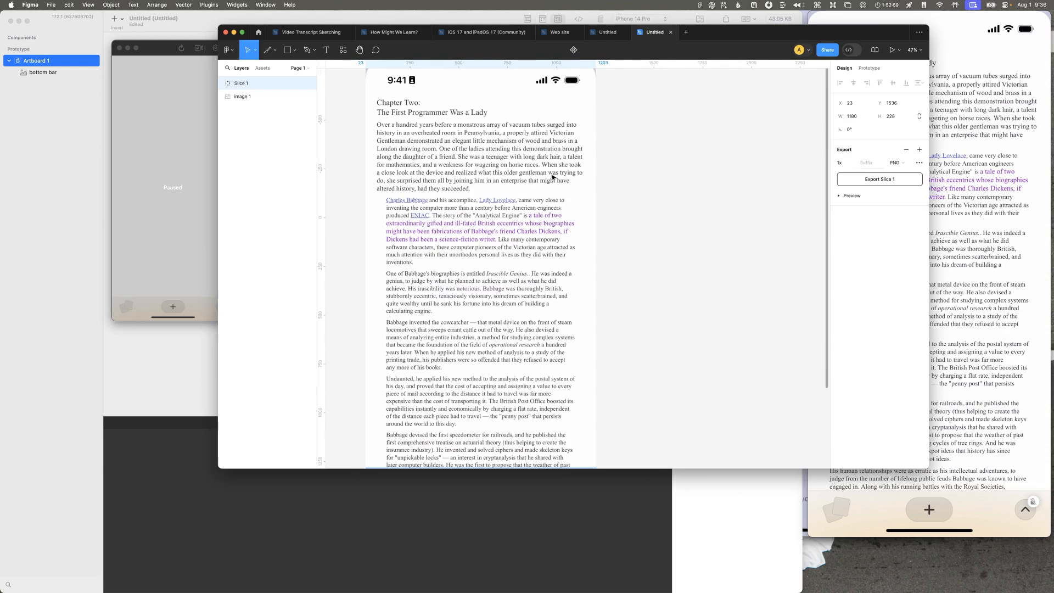
click(940, 154)
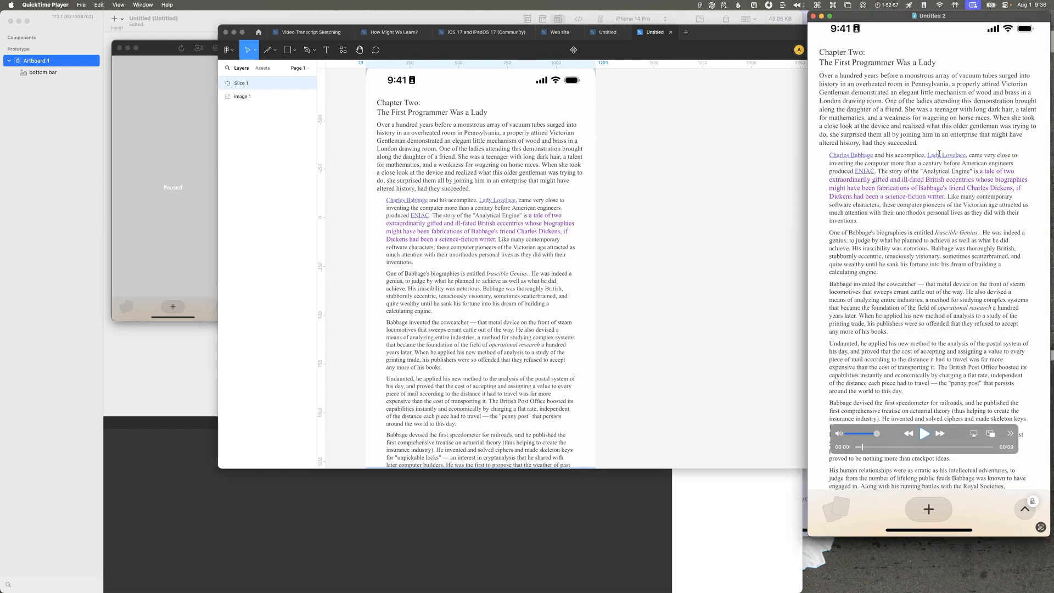
key(alt+super+n)
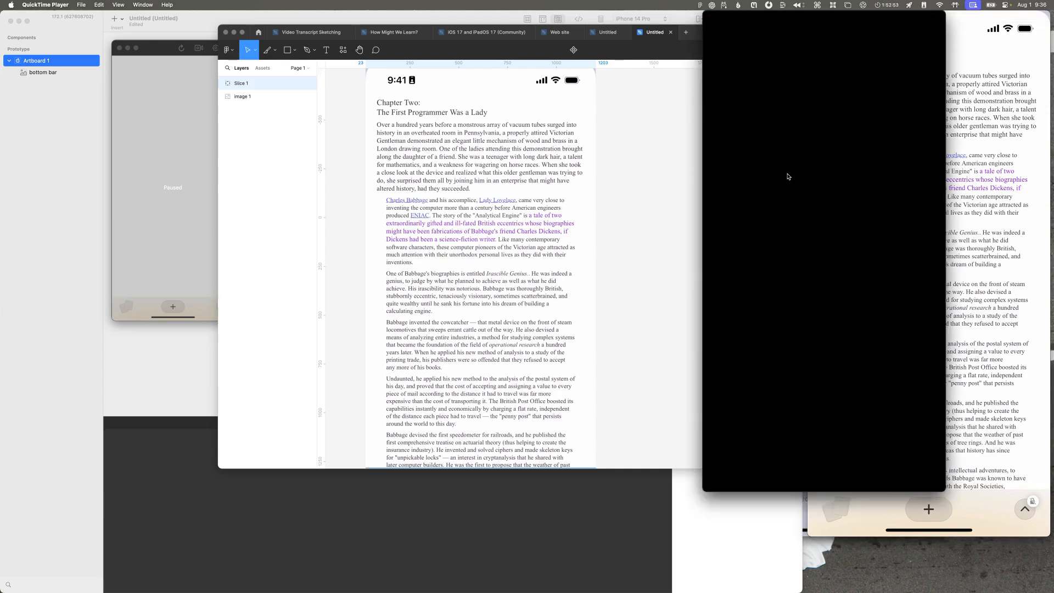
Step: Switch to Figma, duplicate the full page screenshot, and place the copy beside the original
click(525, 333)
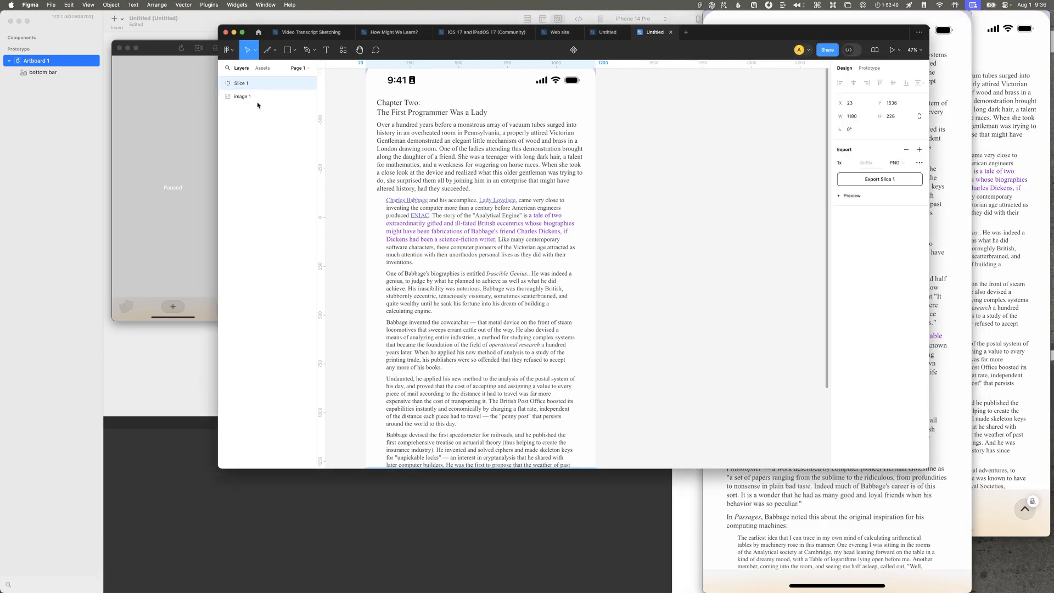
click(424, 205)
scroll(423, 205, down, 2)
scroll(424, 205, down, 4)
key(super+c)
key(super+v)
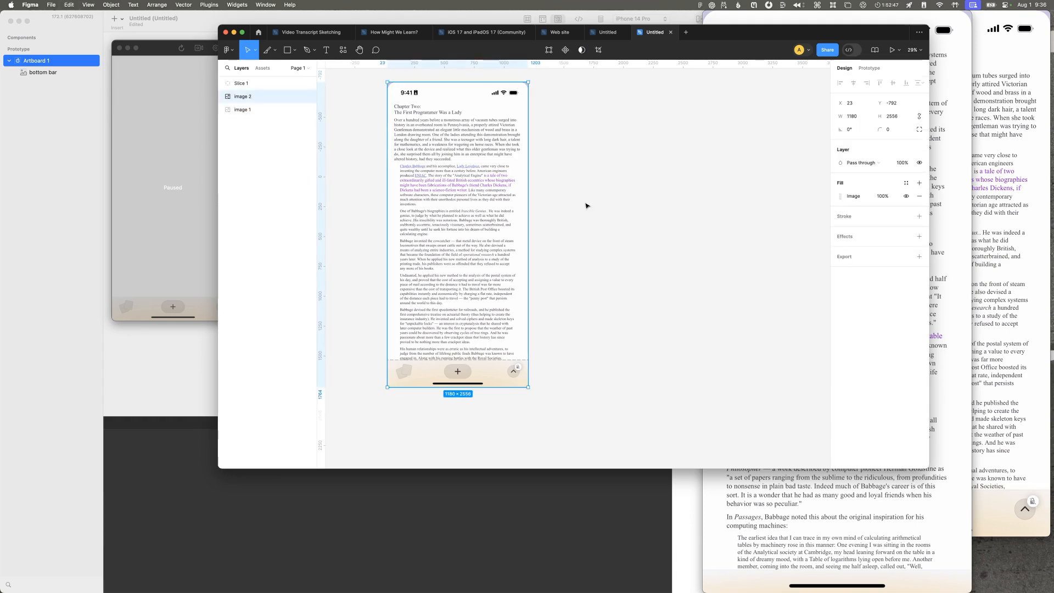
drag(483, 190, 689, 190)
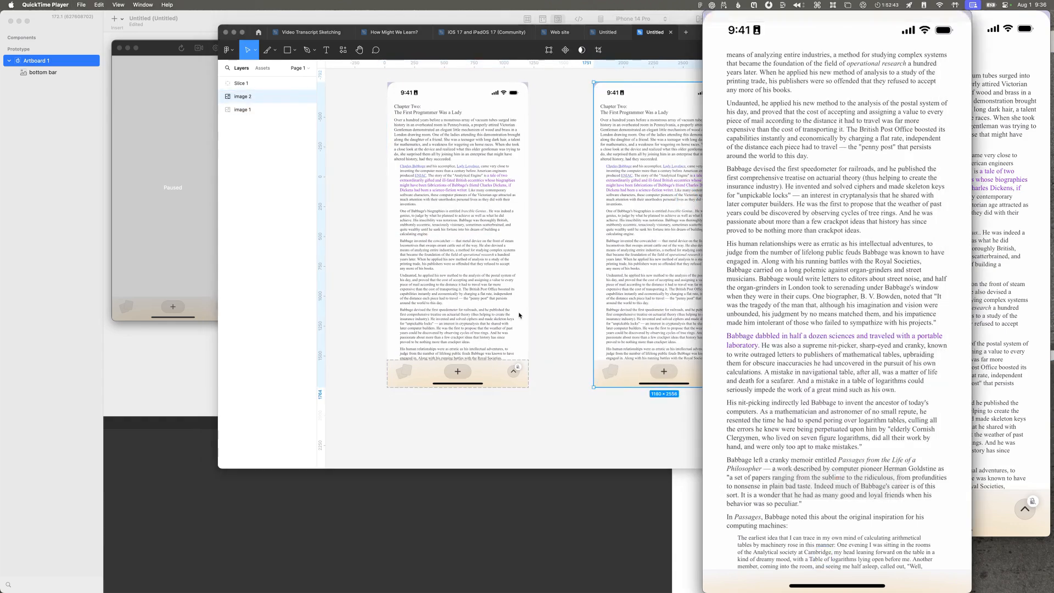
key(super+v)
key(super+z)
click(579, 294)
key(super+v)
key(super+z)
click(750, 502)
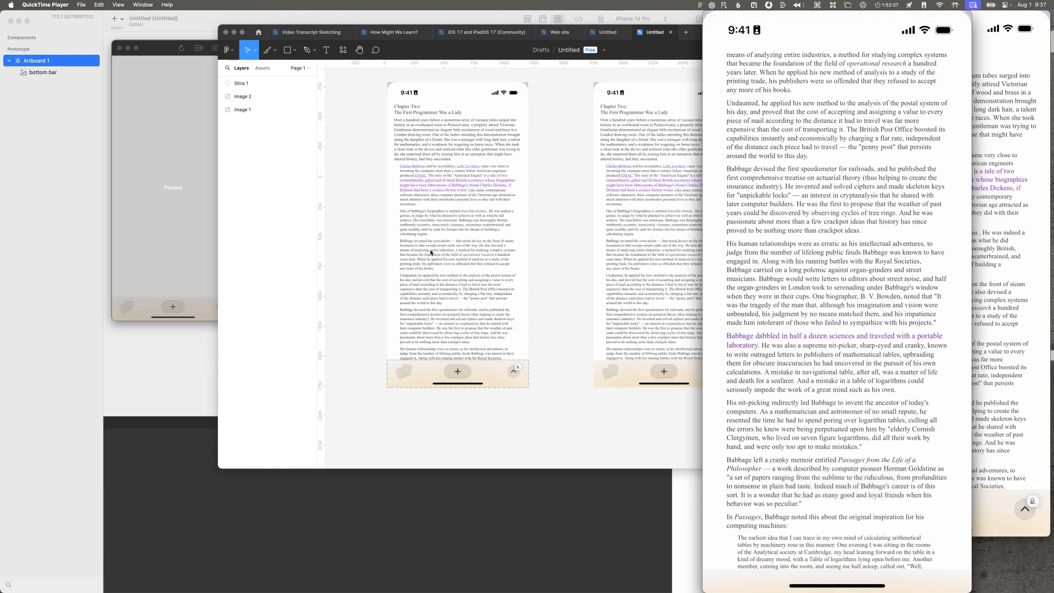
click(652, 308)
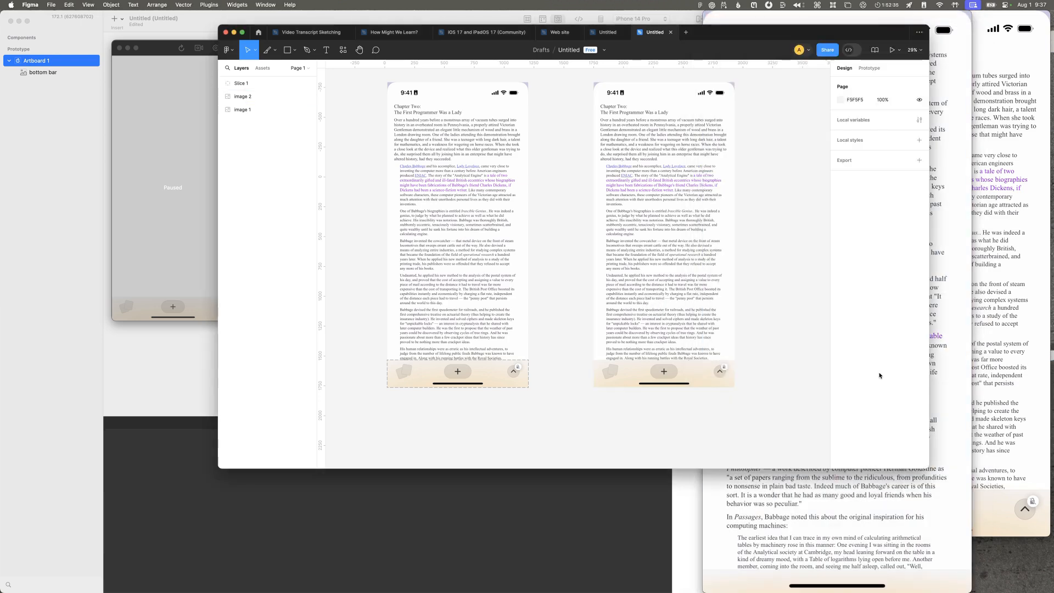
Step: Paste the phone screenshot of the scrolled-down article into Figma and place it over the lower part of the duplicated page
click(954, 340)
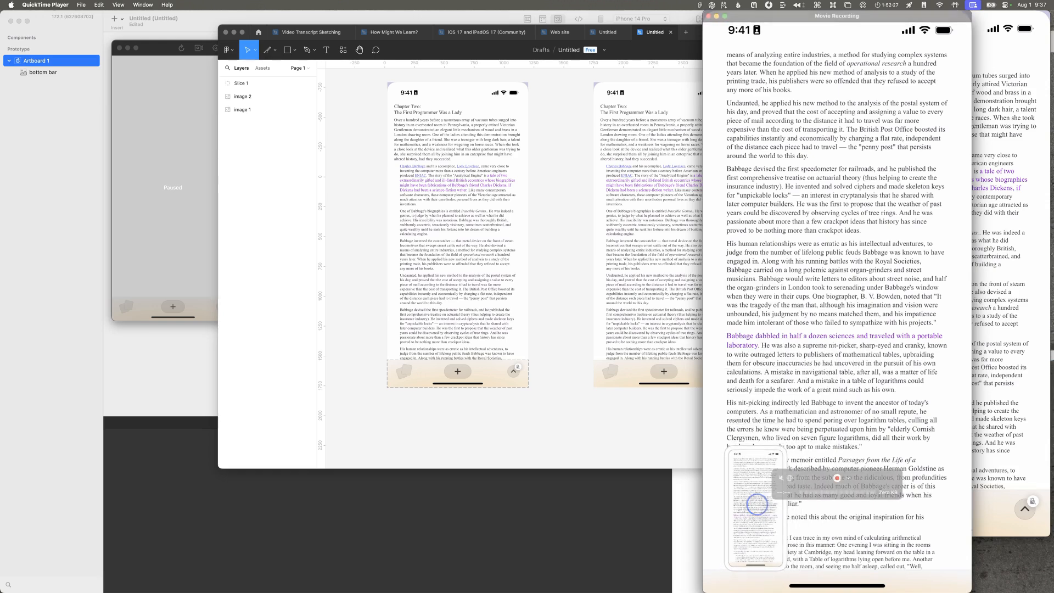
click(765, 487)
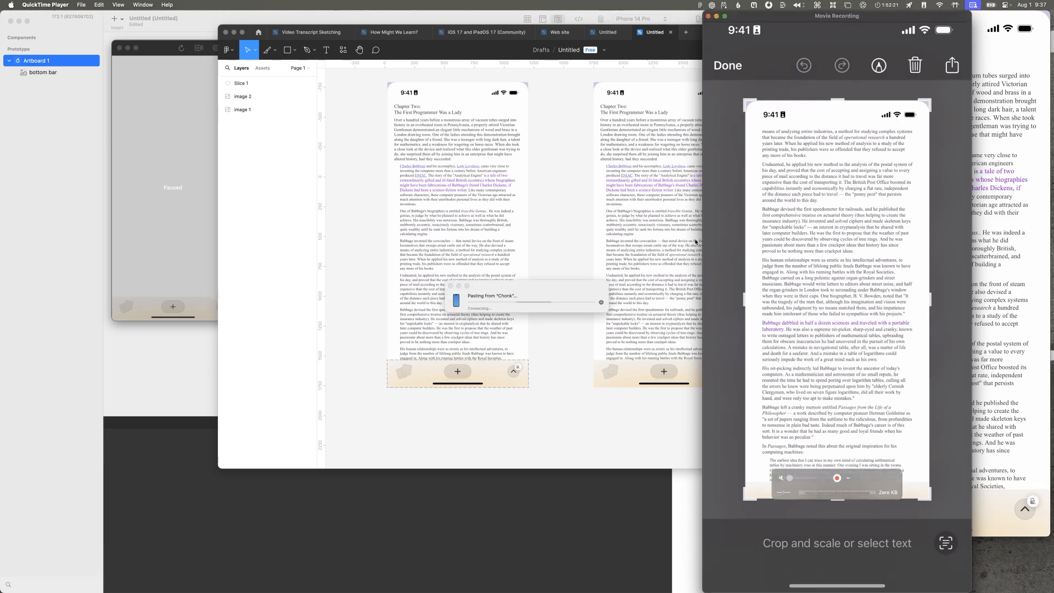
click(574, 221)
key(super+v)
drag(557, 261, 642, 342)
scroll(658, 308, down, 5)
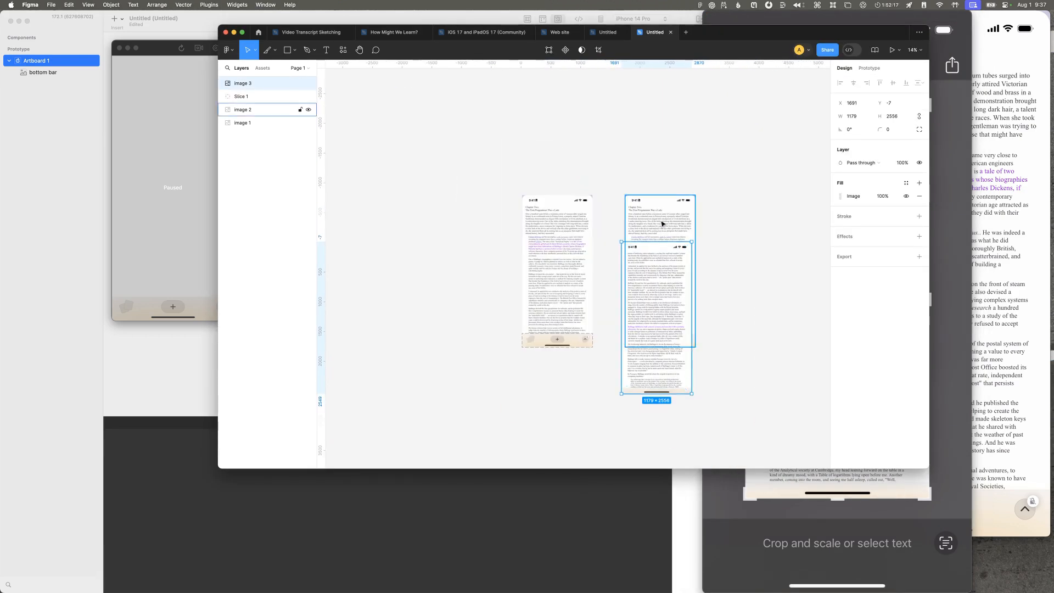
Step: Move the scrolled-down screenshot so its side edges line up with the duplicated page beneath it, still overlapping that page's lower part
click(661, 224)
scroll(648, 260, down, 4)
scroll(647, 262, up, 2)
scroll(647, 261, up, 6)
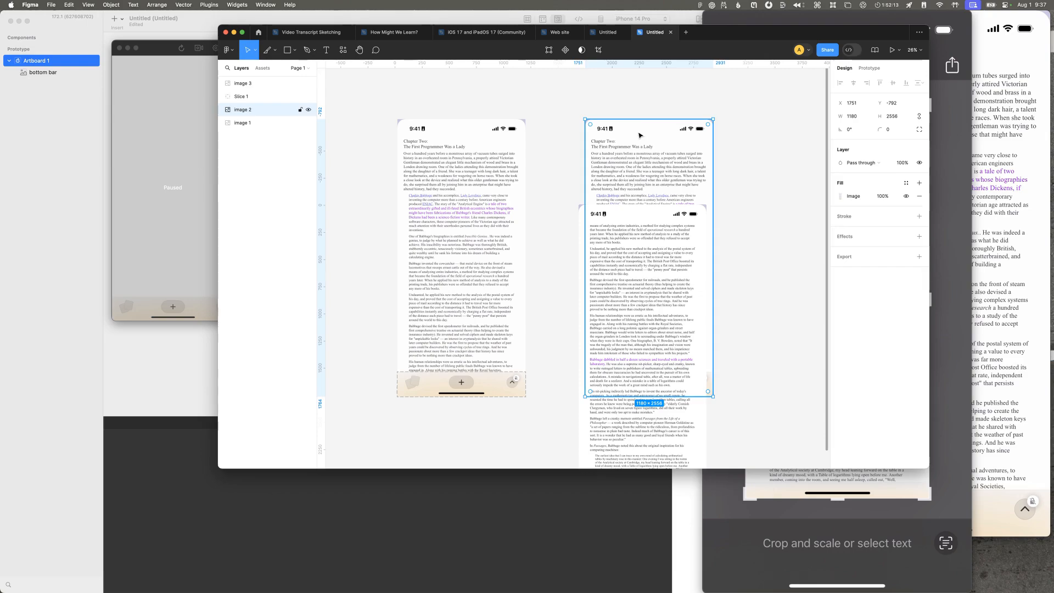
scroll(640, 136, up, 4)
scroll(639, 135, up, 2)
scroll(639, 135, right, 3)
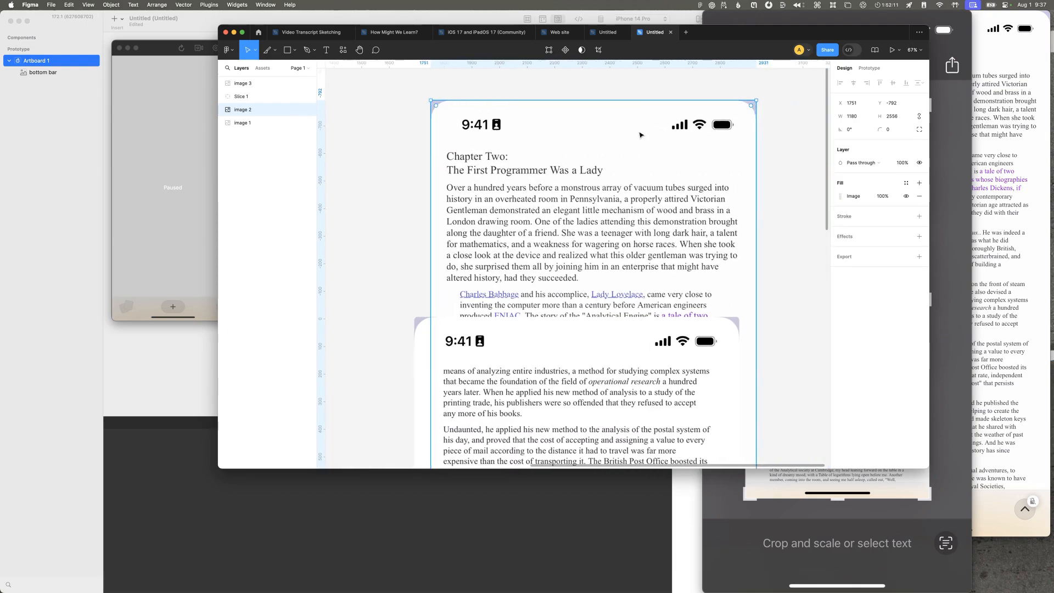
shift+click(247, 123)
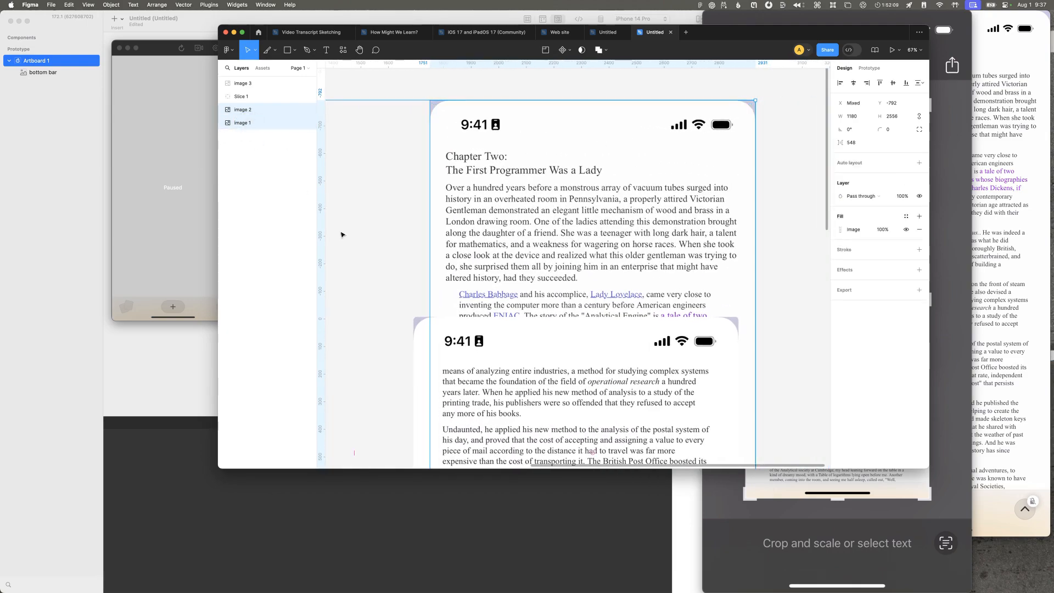
scroll(336, 223, down, 5)
click(538, 388)
mouse_move(470, 438)
mouse_down()
mouse_move(470, 405)
mouse_move(468, 430)
mouse_move(600, 405)
mouse_move(468, 421)
mouse_up()
click(430, 226)
shift+click(235, 123)
key(super+alt+g)
scroll(352, 156, up, 5)
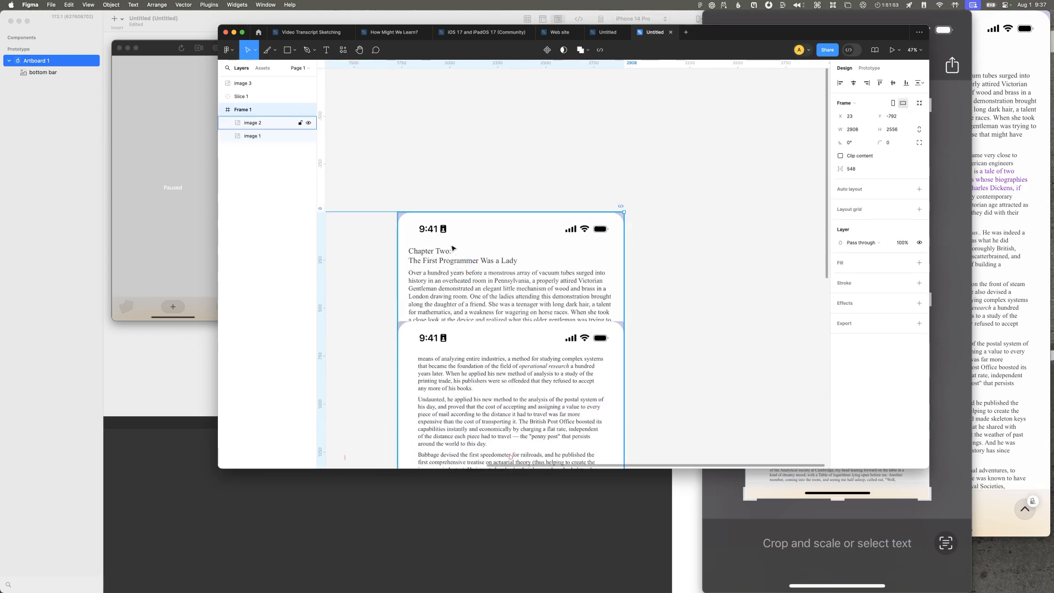
key(super+z)
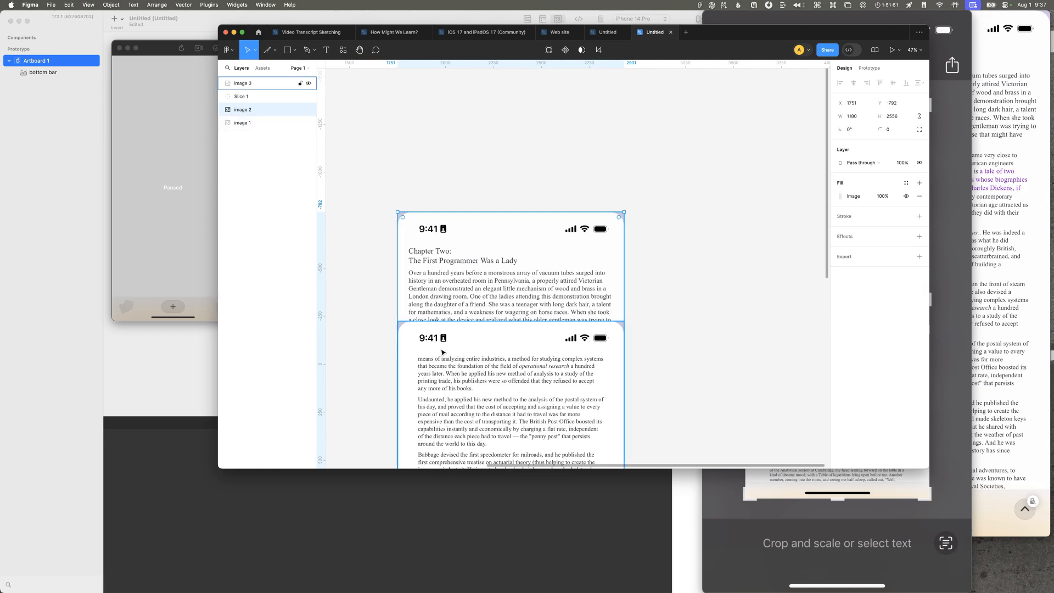
Step: Frame the two overlapping page screenshots together and cover the upper status bar with a white 1180 × 159 rectangle
drag(373, 252, 475, 401)
key(super+alt+g)
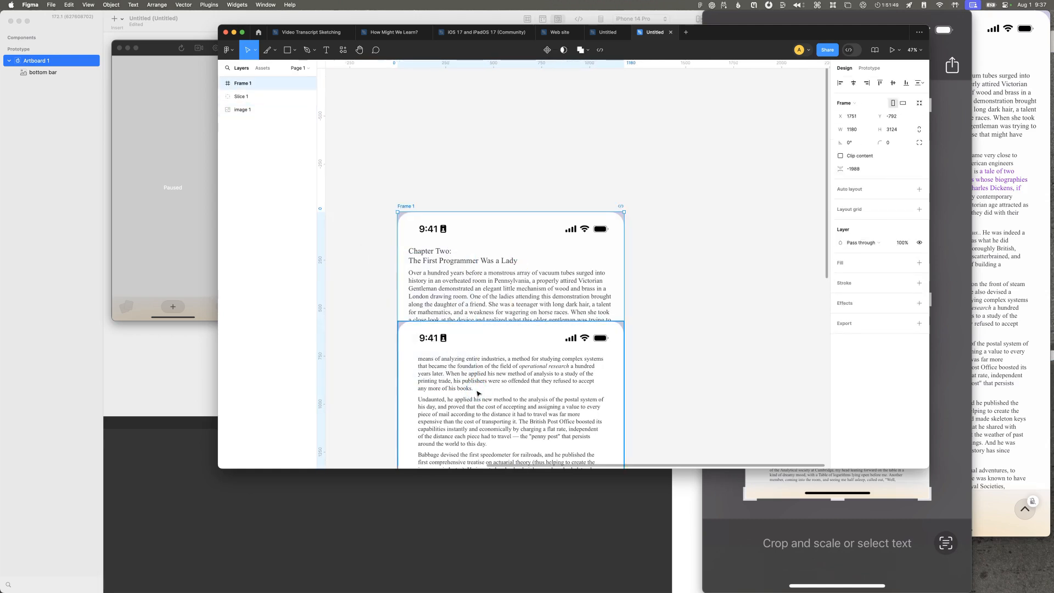
scroll(435, 240, up, 5)
key(r)
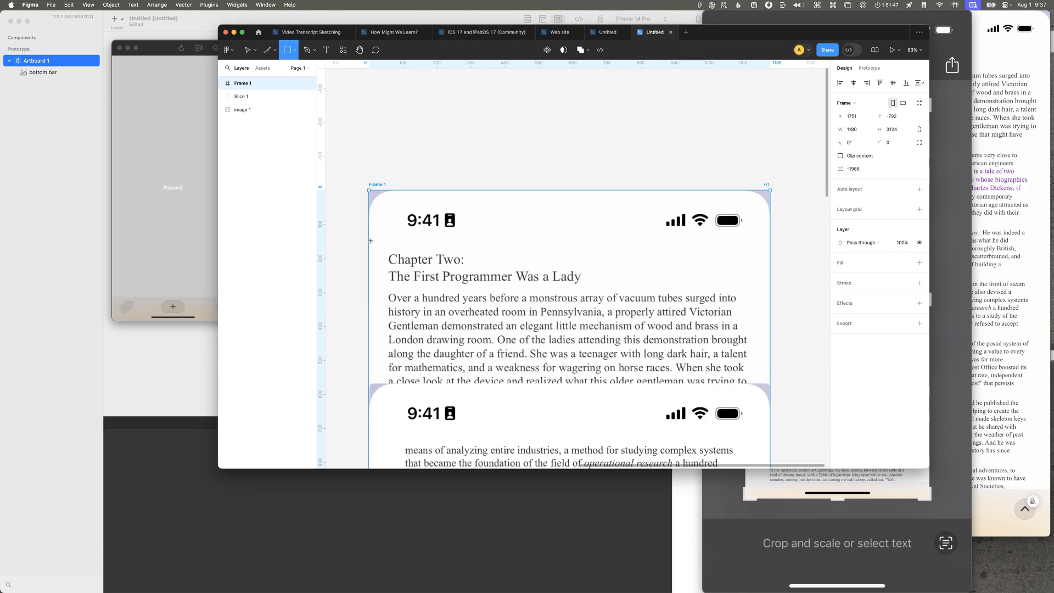
drag(368, 245, 770, 190)
click(852, 249)
text(fff)
key(Return)
Step: Expand the Figma window to full screen and crop the status bar off the top of the scrolled-down screenshot
scroll(610, 243, down, 4)
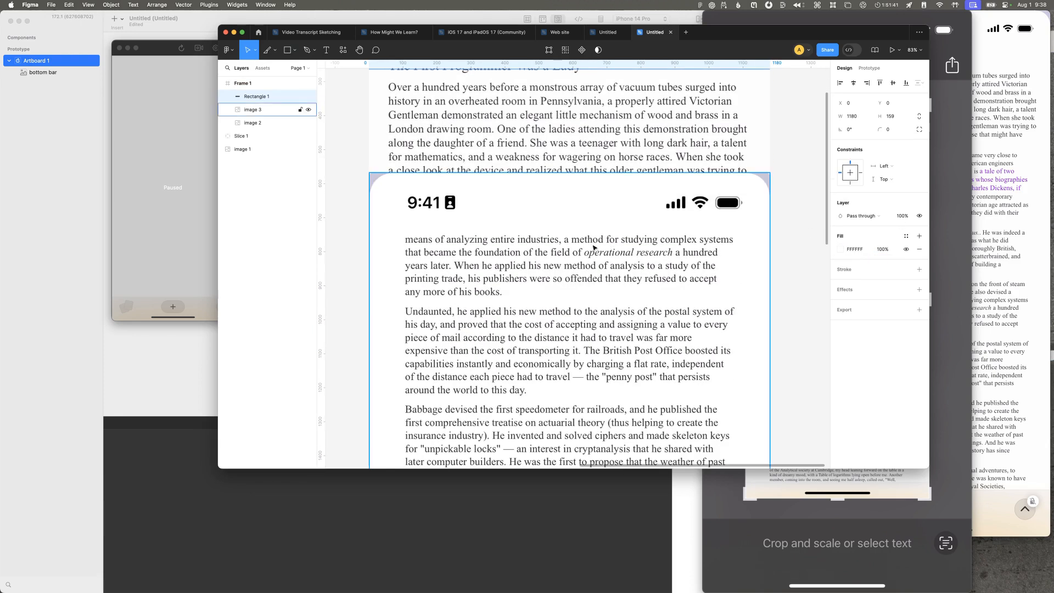
click(594, 248)
click(841, 249)
click(750, 286)
click(754, 309)
key(ctrl+alt+Return)
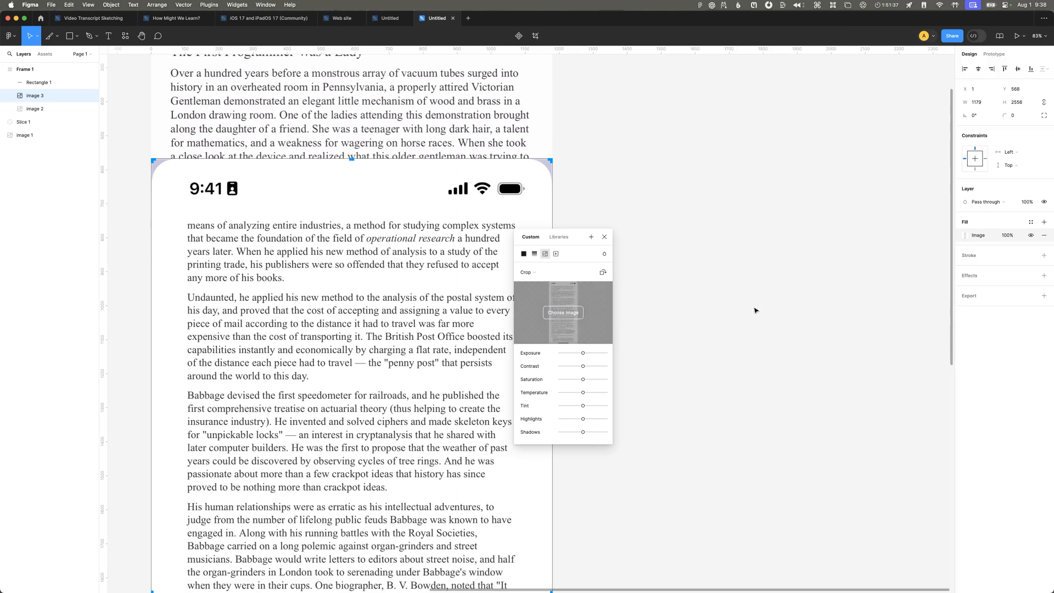
drag(352, 159, 344, 213)
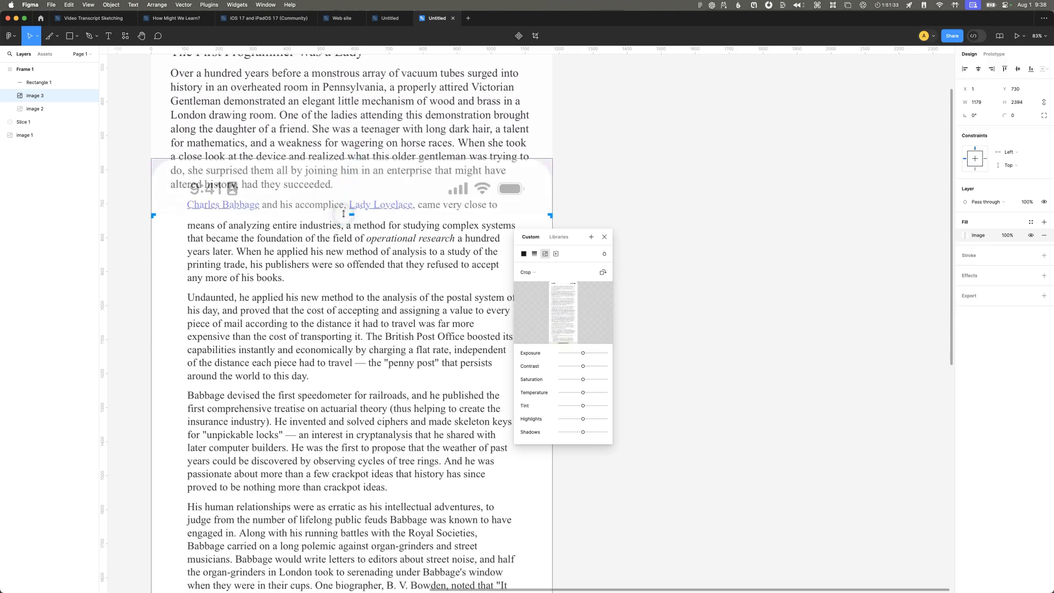
key(Return)
Step: Move the cropped screenshot down inside Frame 1 to the end of the first page's text, at about Y 2321
scroll(345, 234, down, 8)
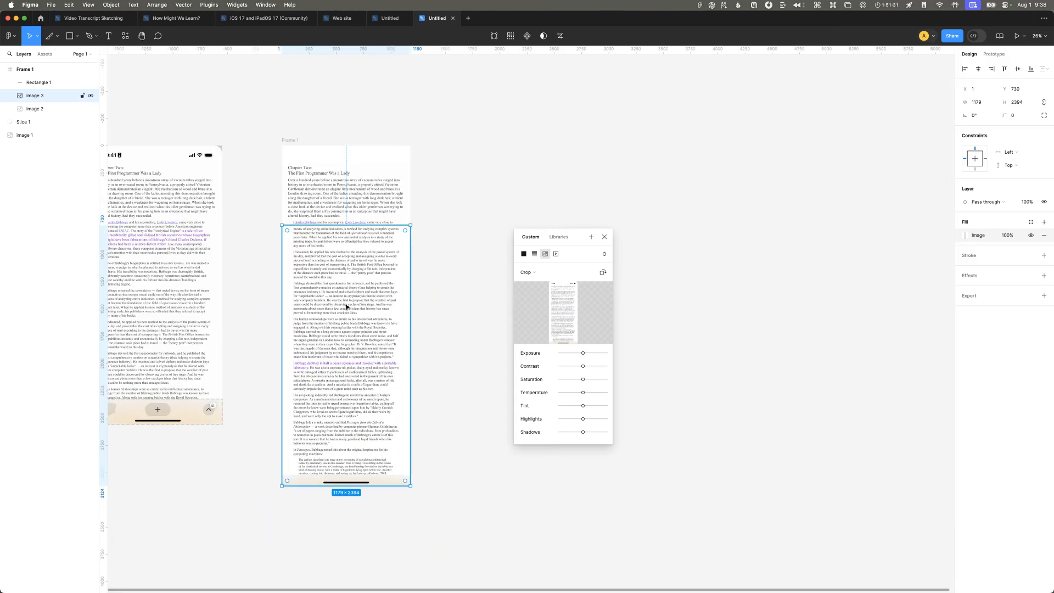
drag(339, 301, 337, 471)
scroll(346, 483, left, 3)
scroll(346, 483, down, 2)
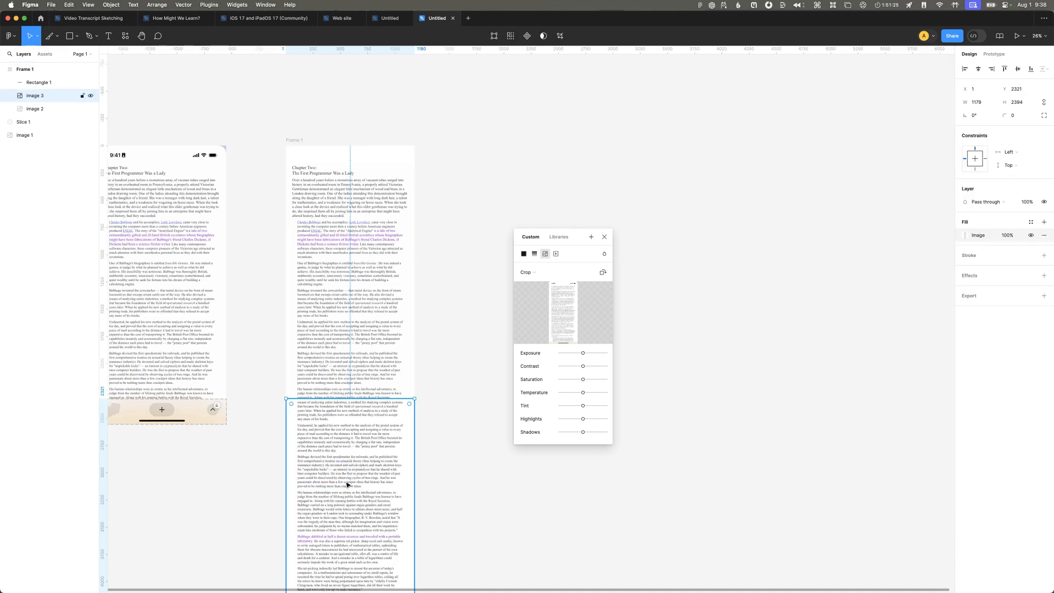
scroll(346, 481, right, 1)
scroll(346, 481, down, 1)
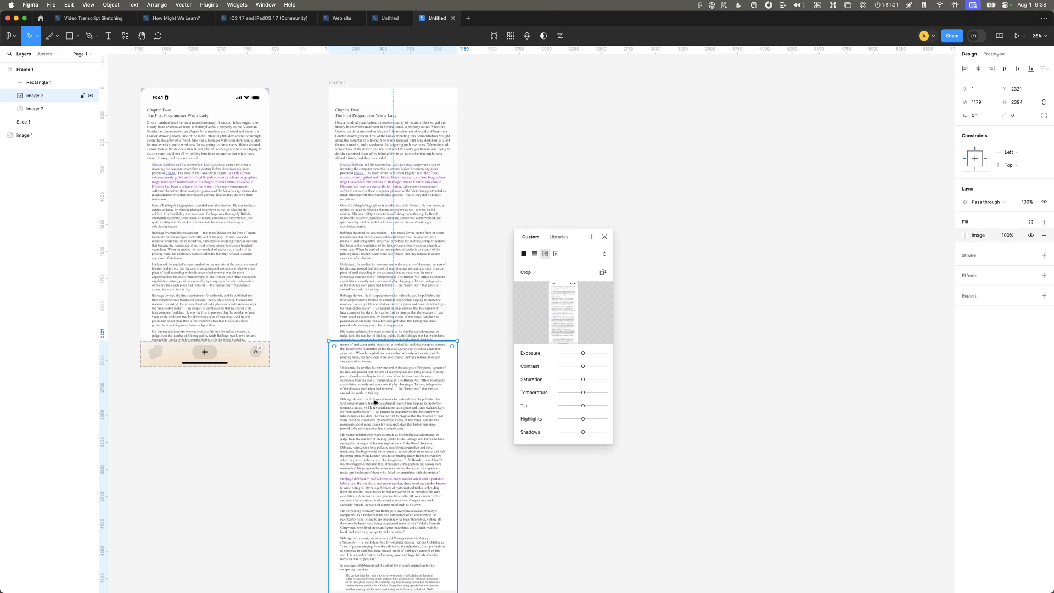
Step: Shift the image upward inside its crop area so its text continues from the last line of the page above
double_click(391, 446)
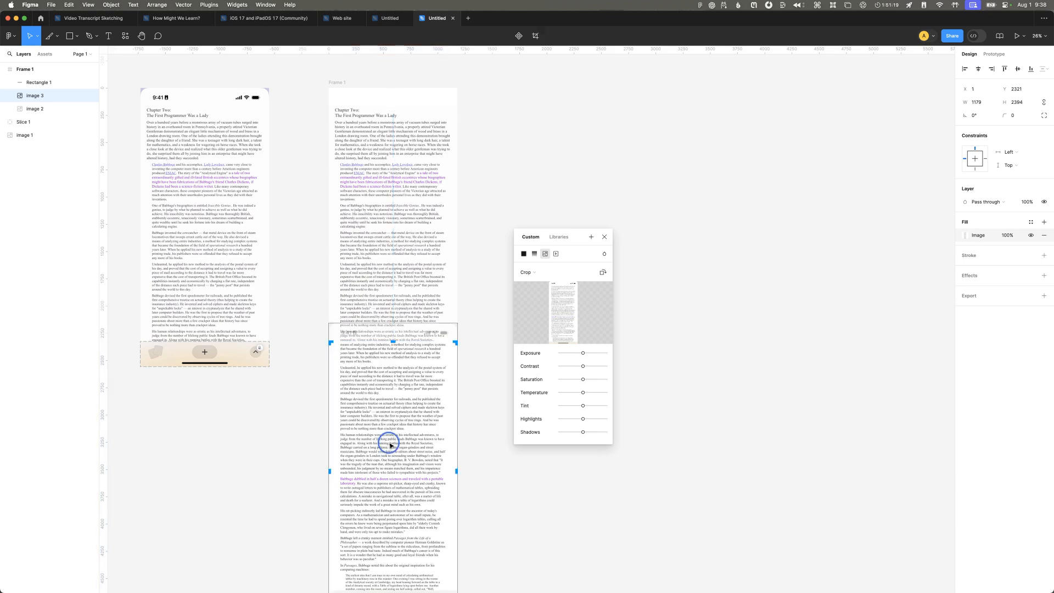
drag(400, 462, 404, 361)
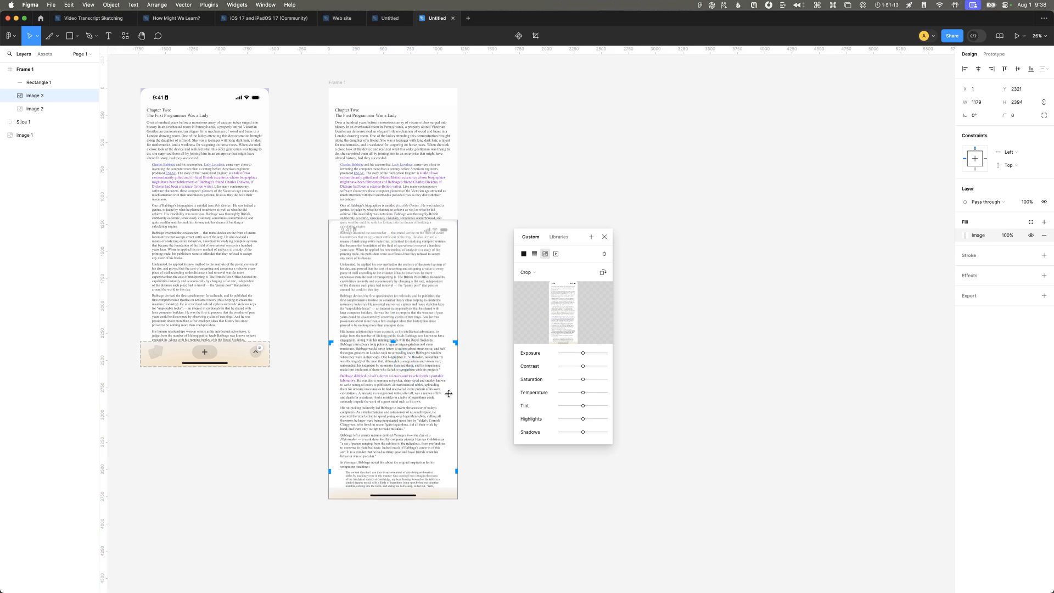
click(482, 393)
click(359, 227)
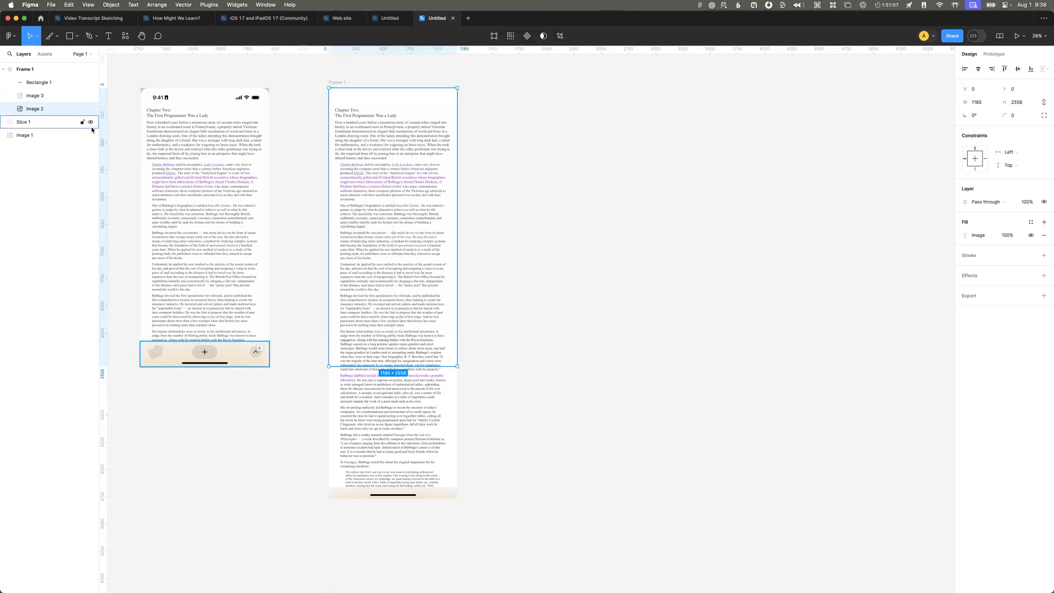
Step: Set Frame 1's height to 2556 and clip its content to the frame
click(29, 71)
click(206, 163)
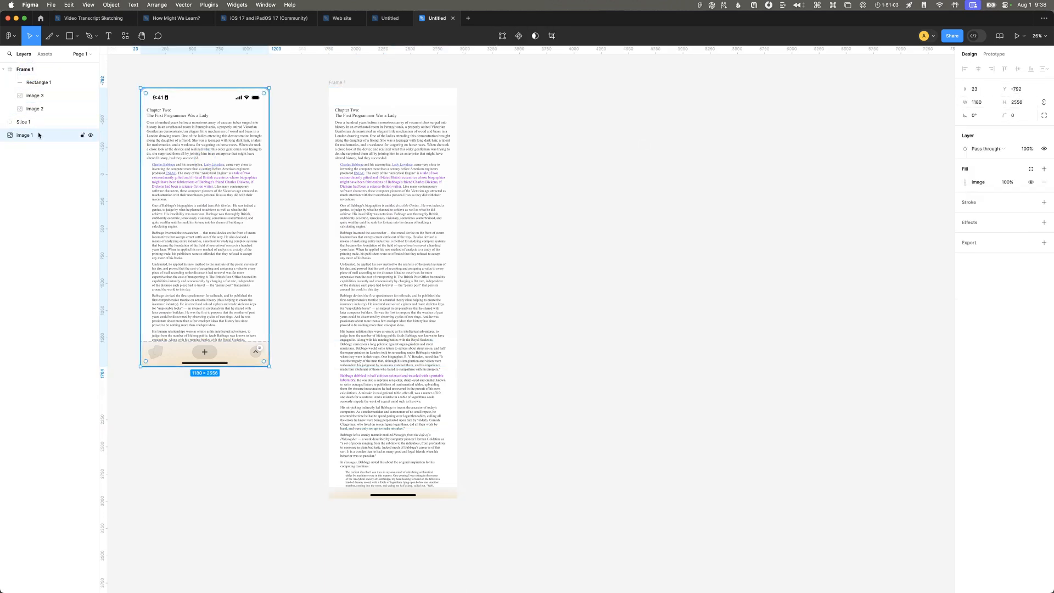
click(40, 70)
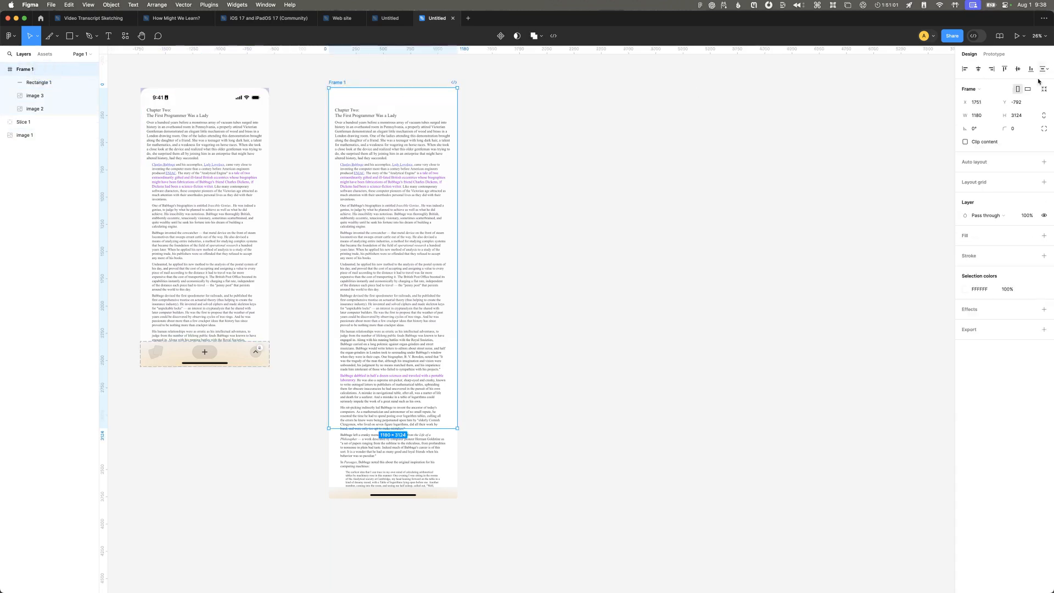
click(1023, 116)
text(2556)
key(Return)
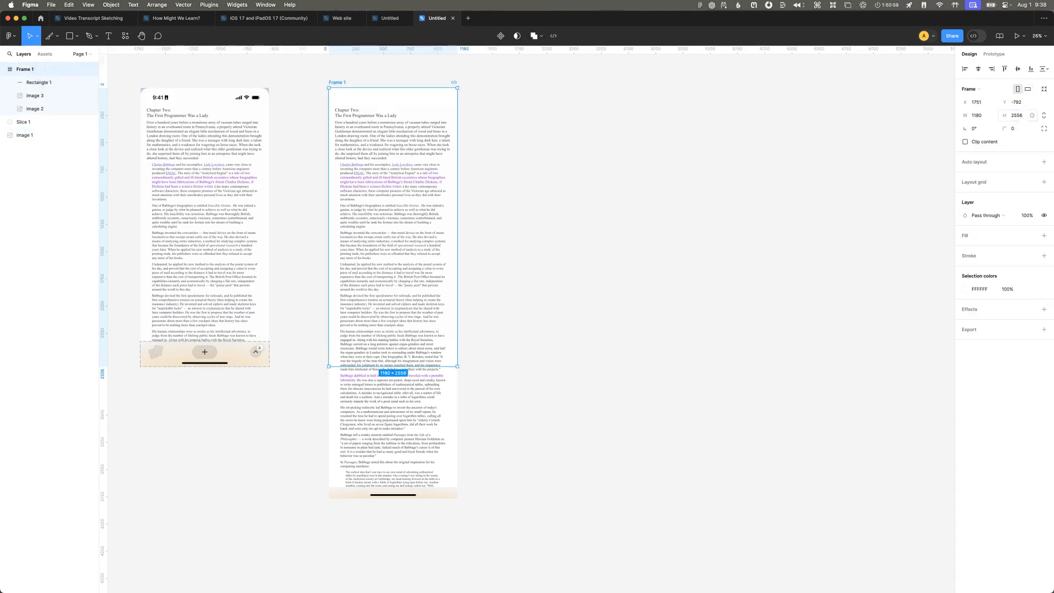
click(976, 144)
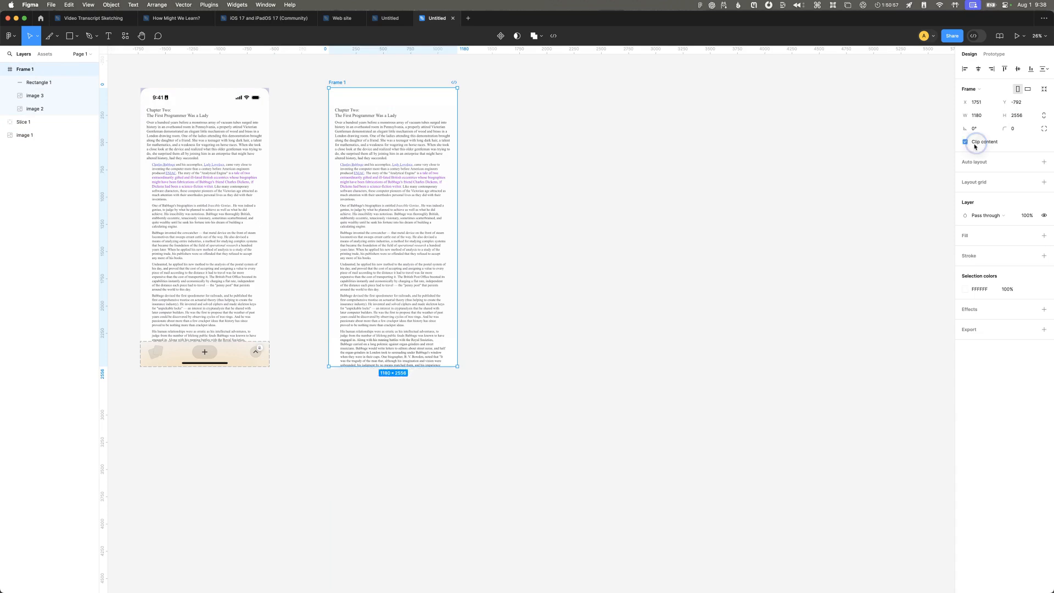
Step: Select the finished Frame 1 page and switch to Origami Studio
click(737, 264)
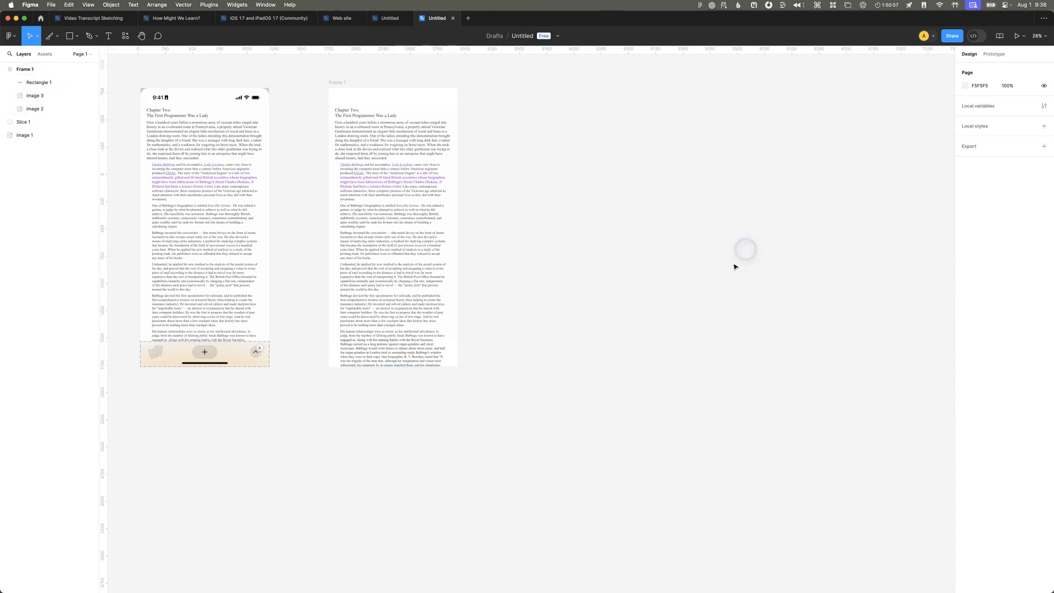
click(437, 259)
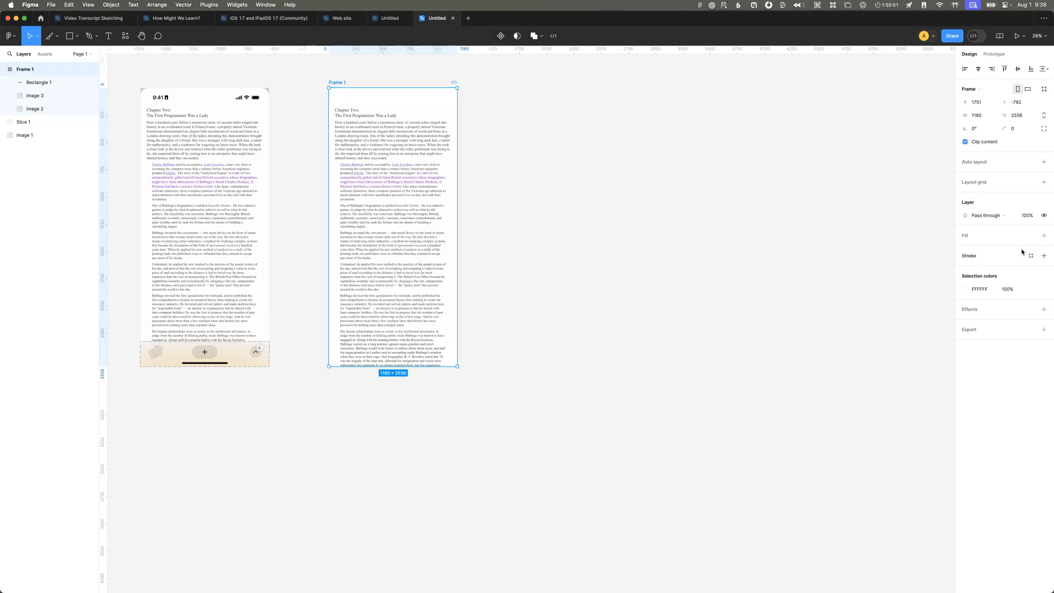
key(super+Tab)
key(super+Tab)
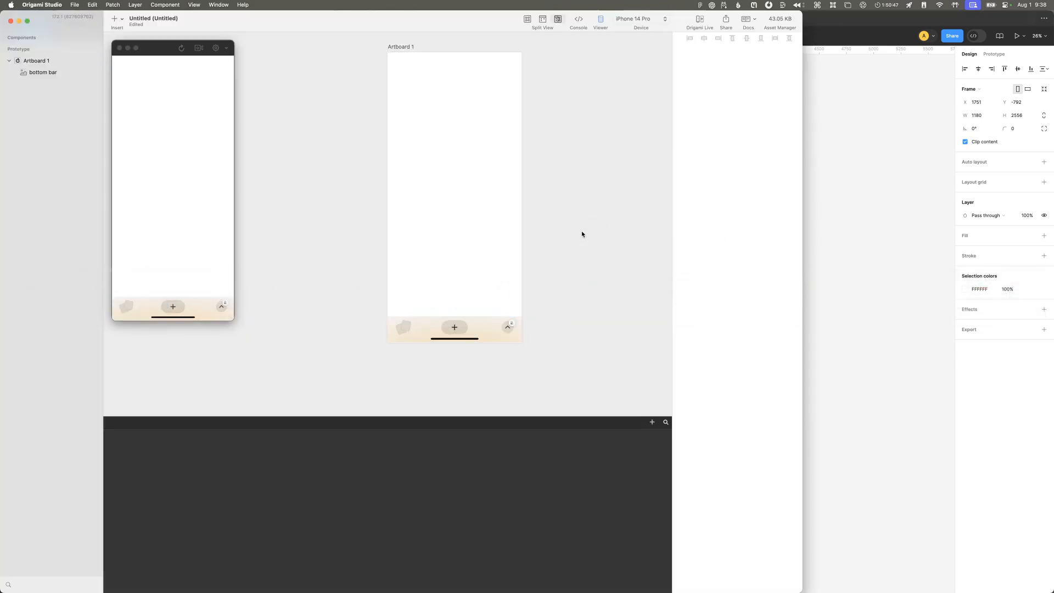
Step: Copy the finished Frame 1 page from Figma as a PNG and paste it into the Origami Studio prototype as an image layer
key(super+Tab)
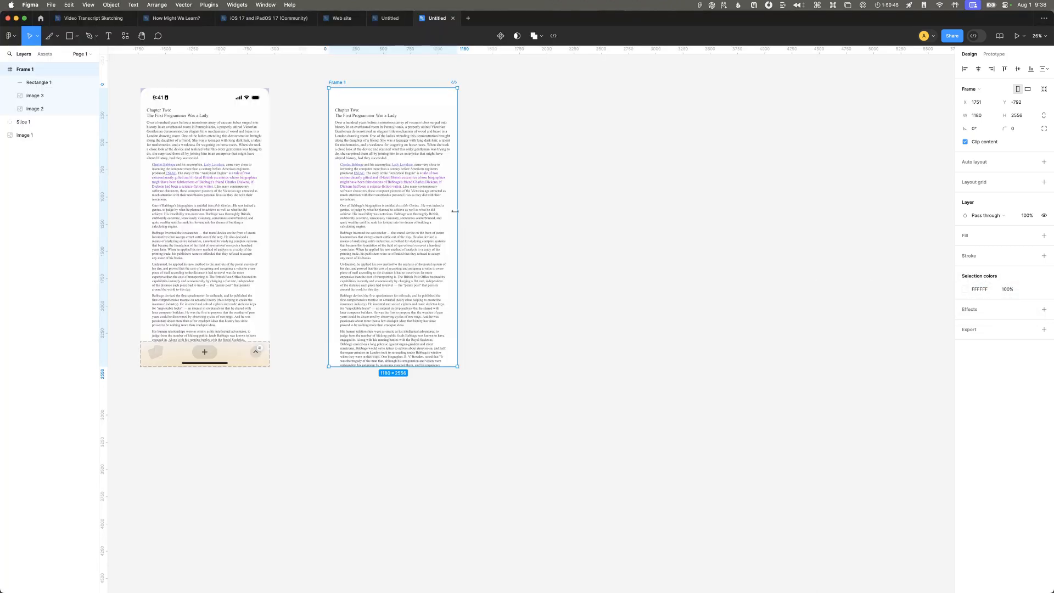
key(shift+super+c)
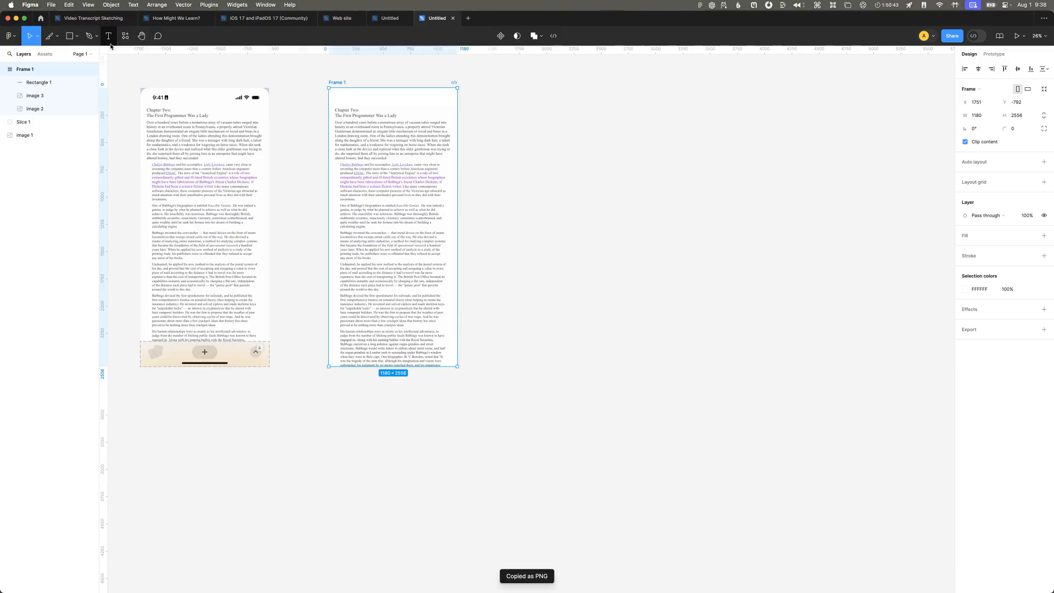
key(super+Tab)
key(super+v)
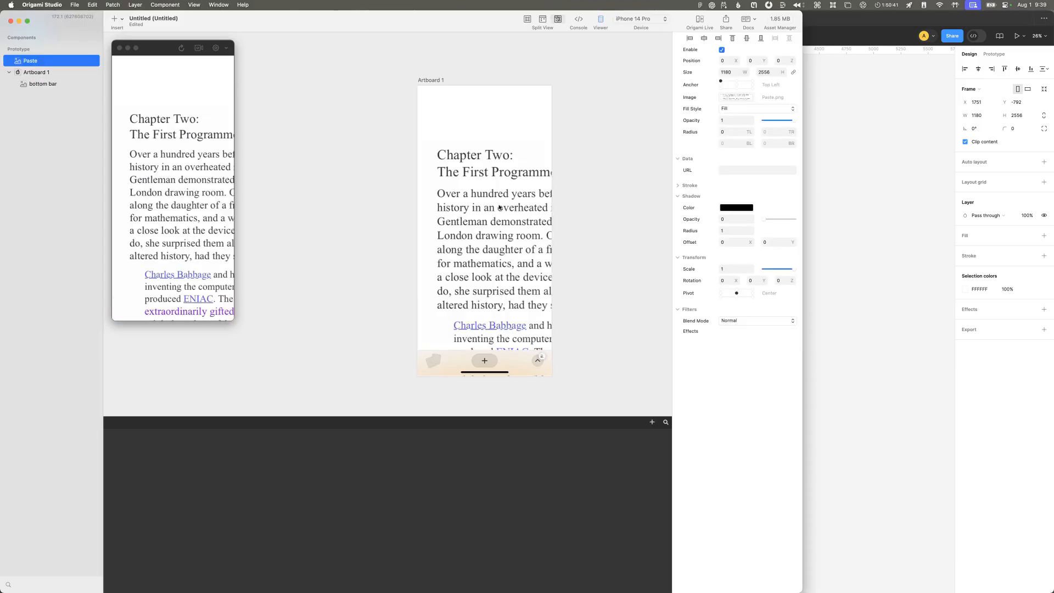
click(491, 211)
click(21, 62)
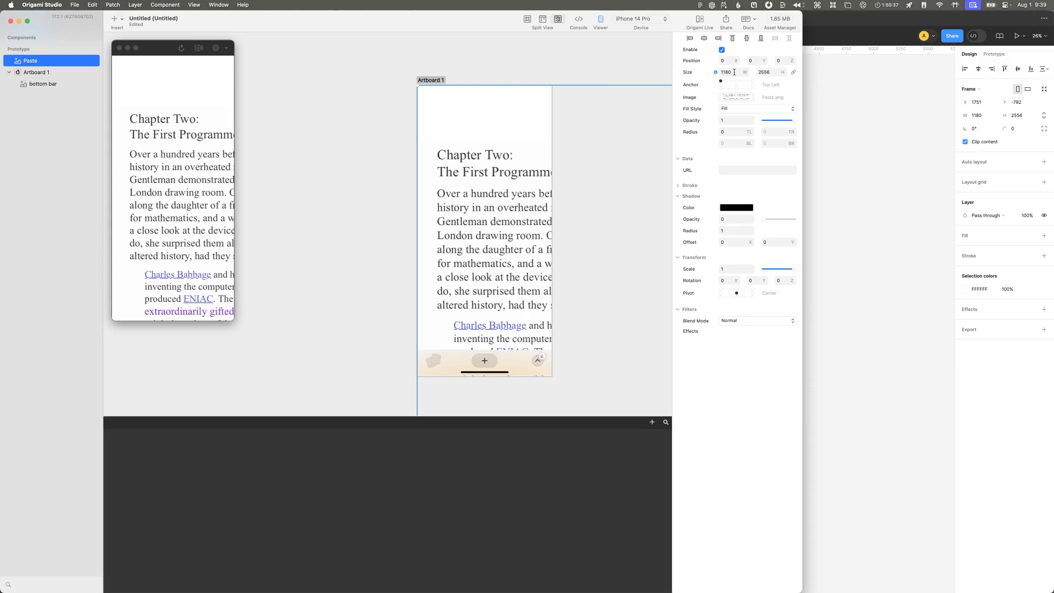
Step: Calculate the pasted page image's width divided by three, 1180/3
key(super+space)
text(=1180/3)
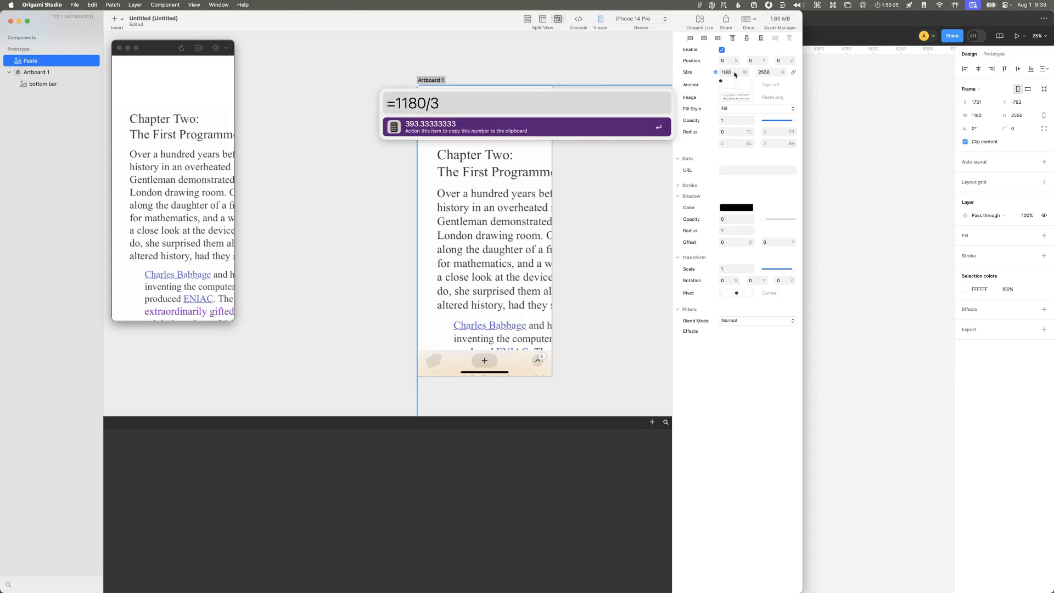
click(736, 73)
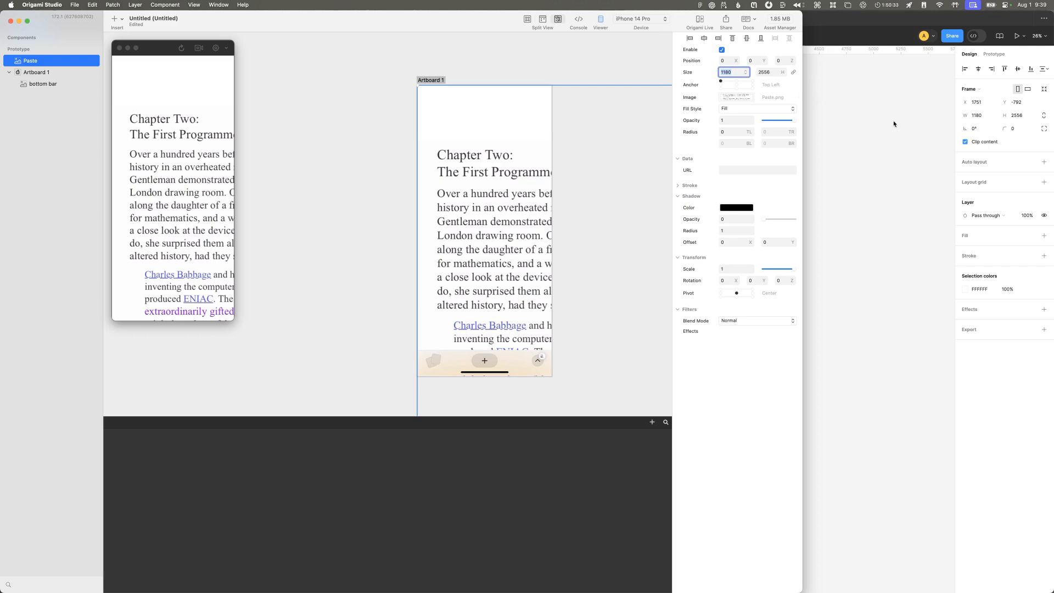
Step: Check the original screenshot's width in Figma and calculate that width divided by 2.5, 1180/2.5
click(960, 358)
click(163, 96)
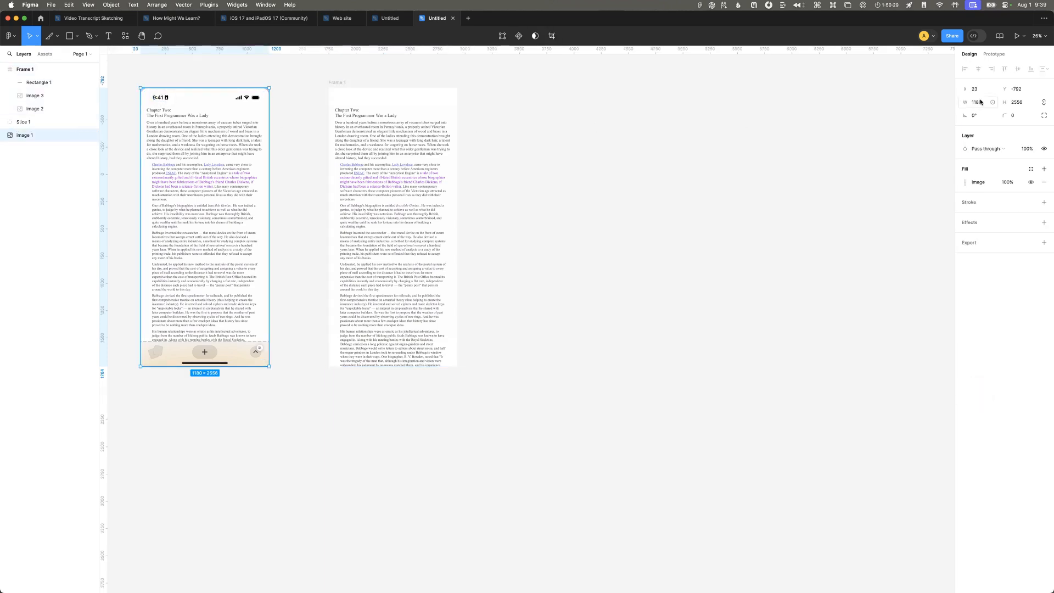
key(alt+space)
text(=1180/2.5)
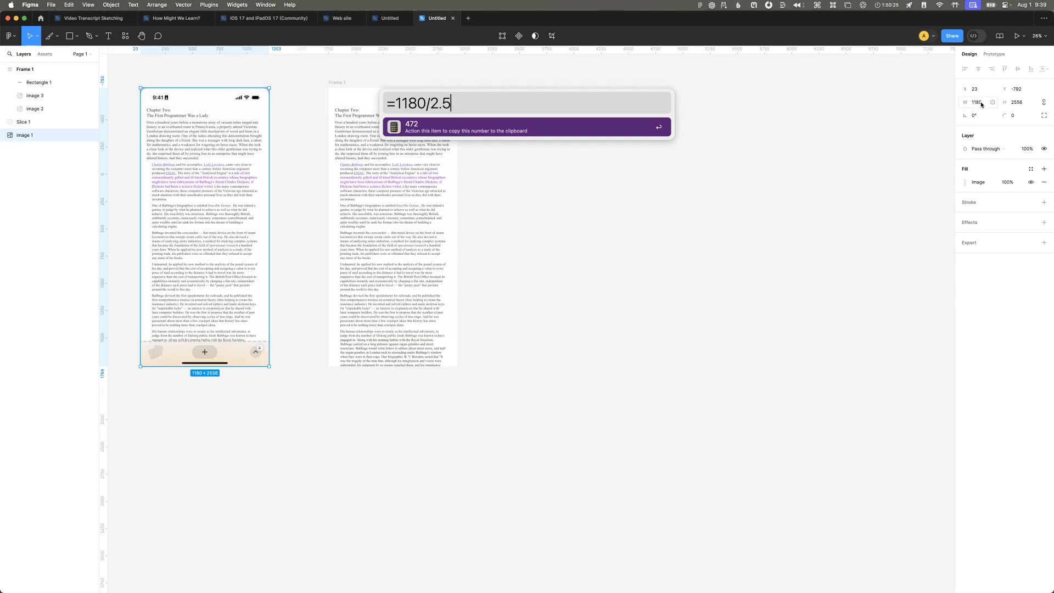
key(Return)
Step: Switch to Safari and search the web for "iphone 14 pro scale factor" to read the device's scale and logical resolution
key(alt+space)
text(saf)
key(Return)
key(super+t)
text(iphone 14 pro s)
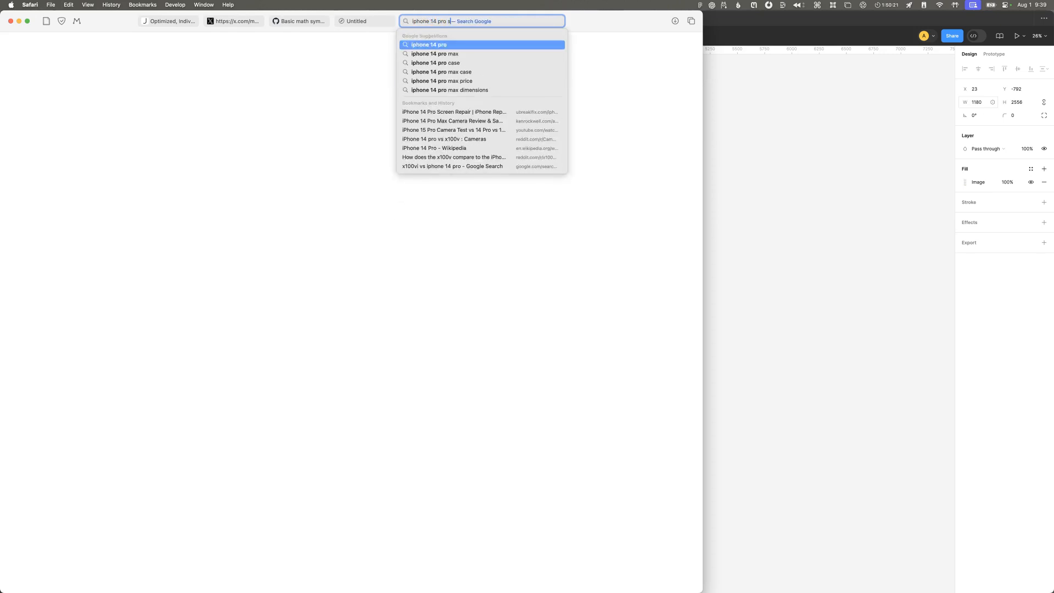
text(cale factor)
key(Return)
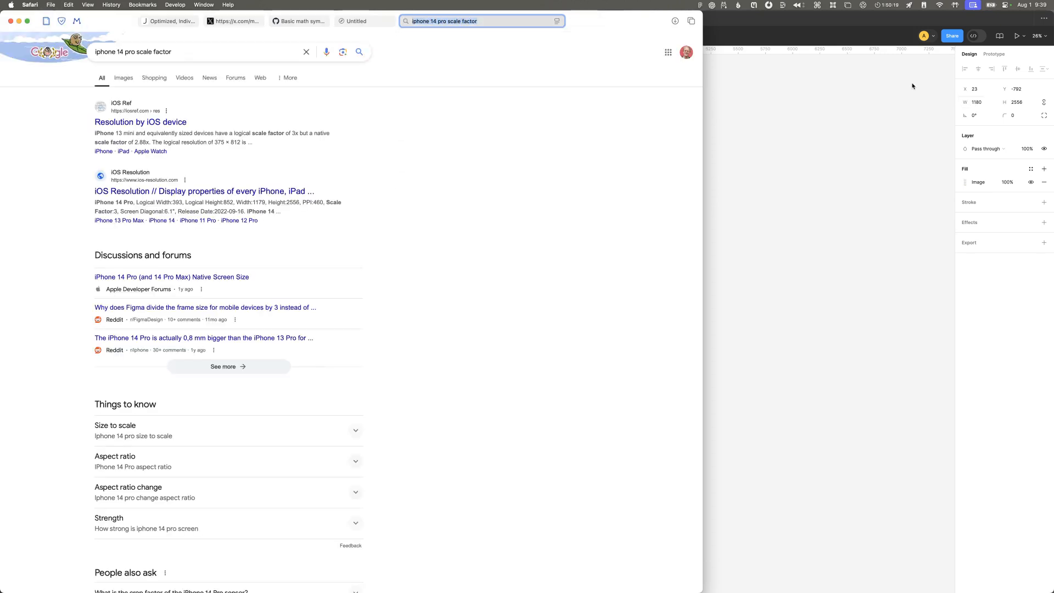
click(138, 143)
click(187, 135)
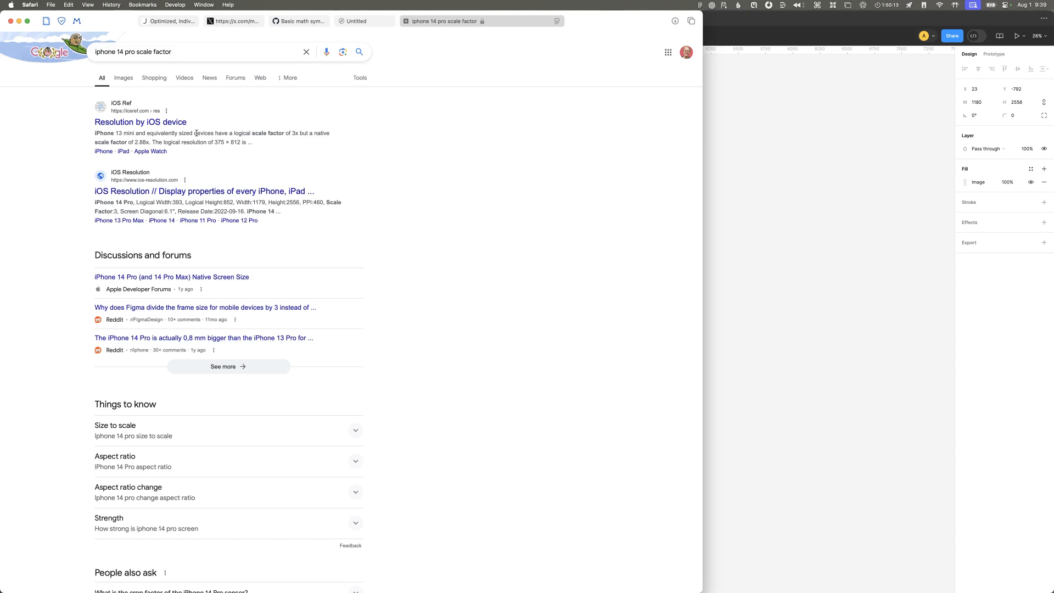
Step: Return to Origami Studio and calculate the scale ratio 375/1180
key(super+Tab)
key(super+Tab)
key(super+Tab)
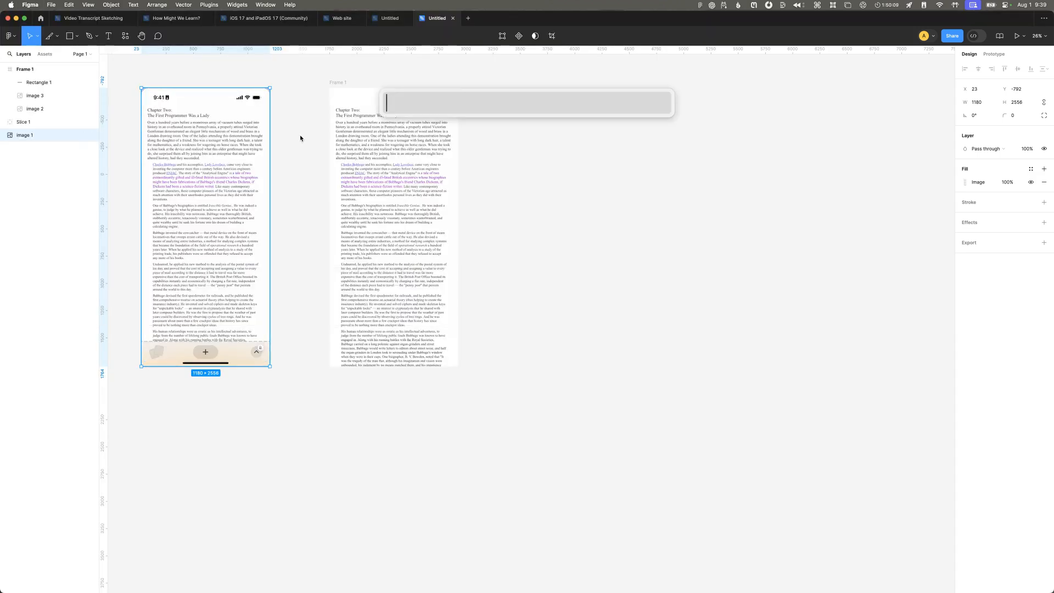
key(super+Tab)
key(super+Tab)
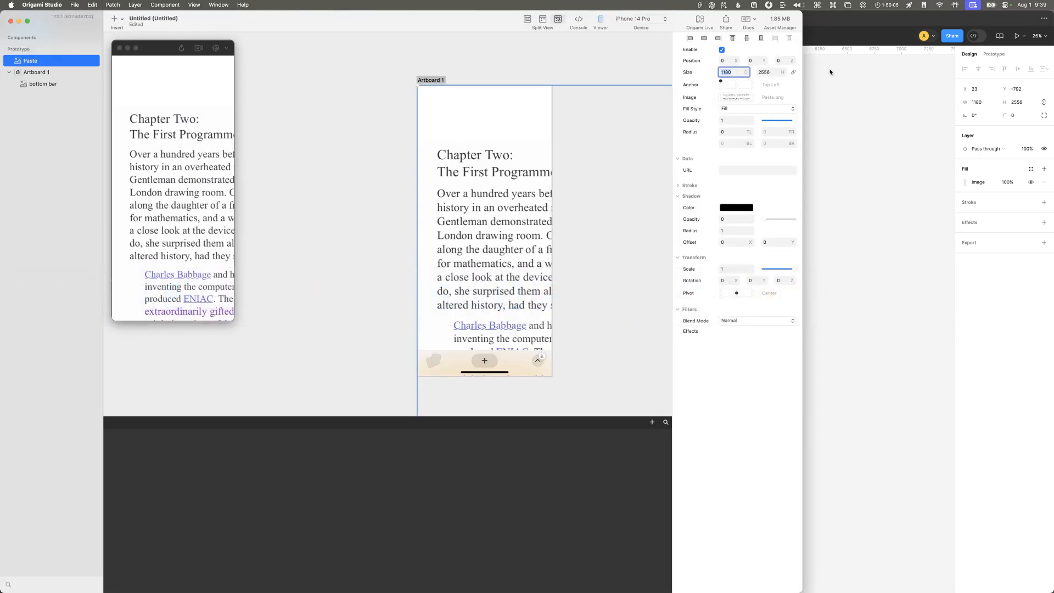
key(alt+space)
text(=375/1180)
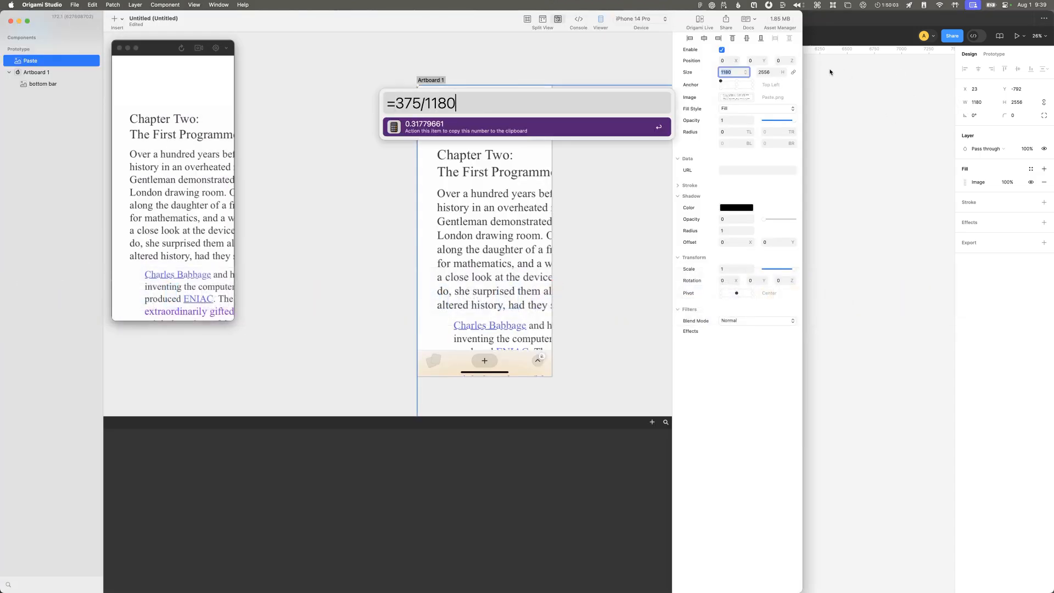
key(Return)
Step: Reread the logical resolution in Safari's search results and return to Origami Studio
key(super+Tab)
key(alt+space)
text(saf)
key(Return)
key(super+Tab)
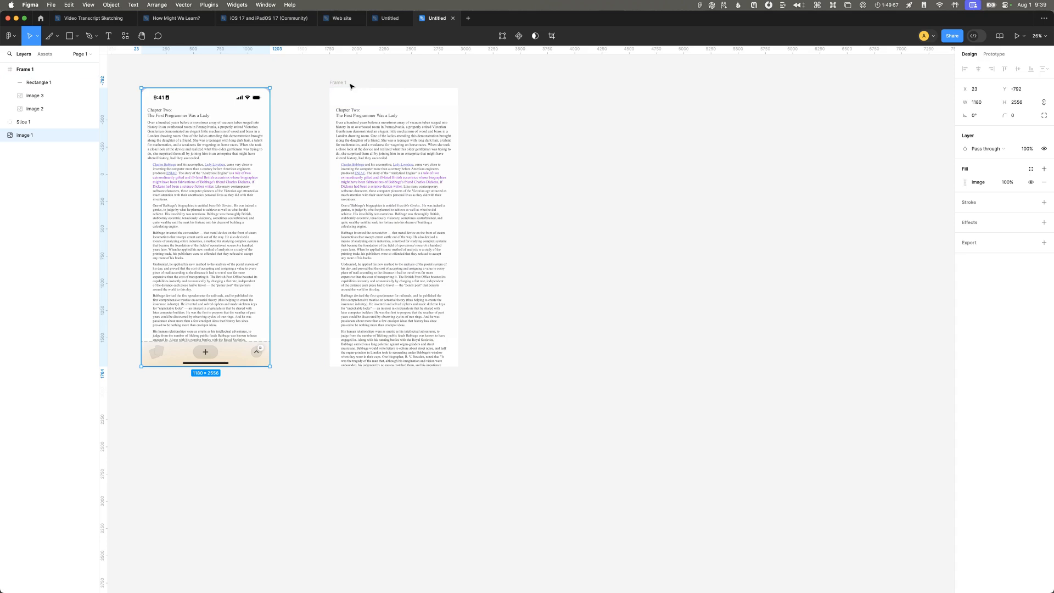
key(super+Tab)
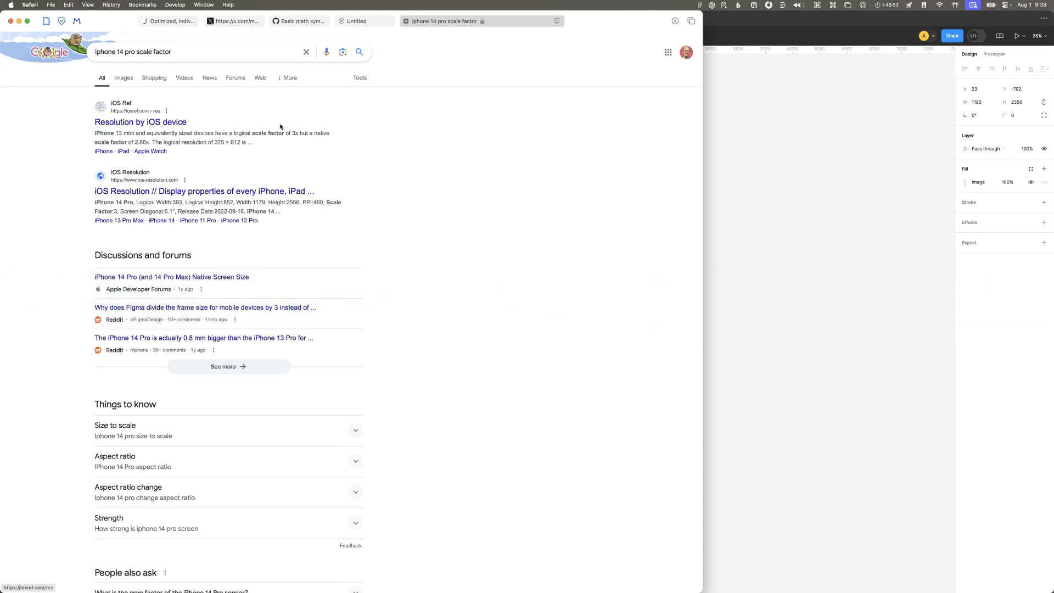
key(super+Tab)
key(super+Tab)
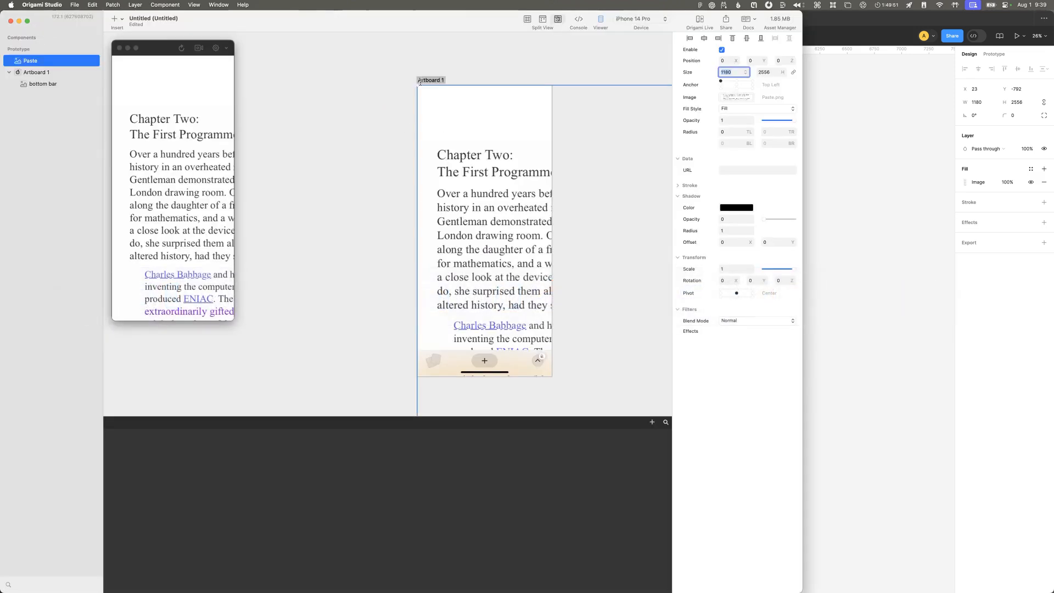
Step: Set the pasted page image's size to 375 wide and 812 high
click(452, 86)
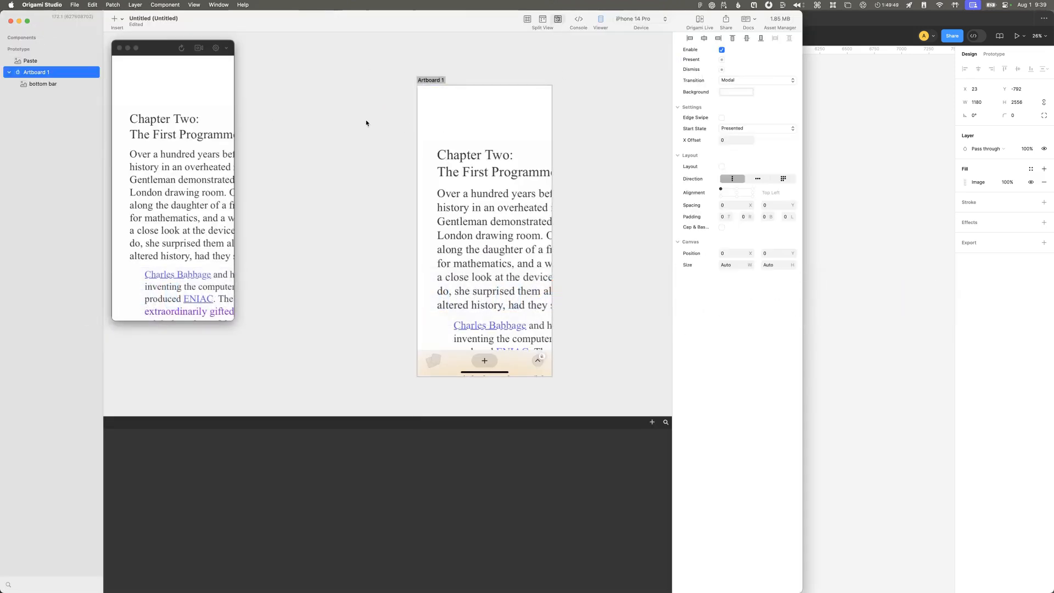
click(73, 61)
click(56, 59)
key(super+Tab)
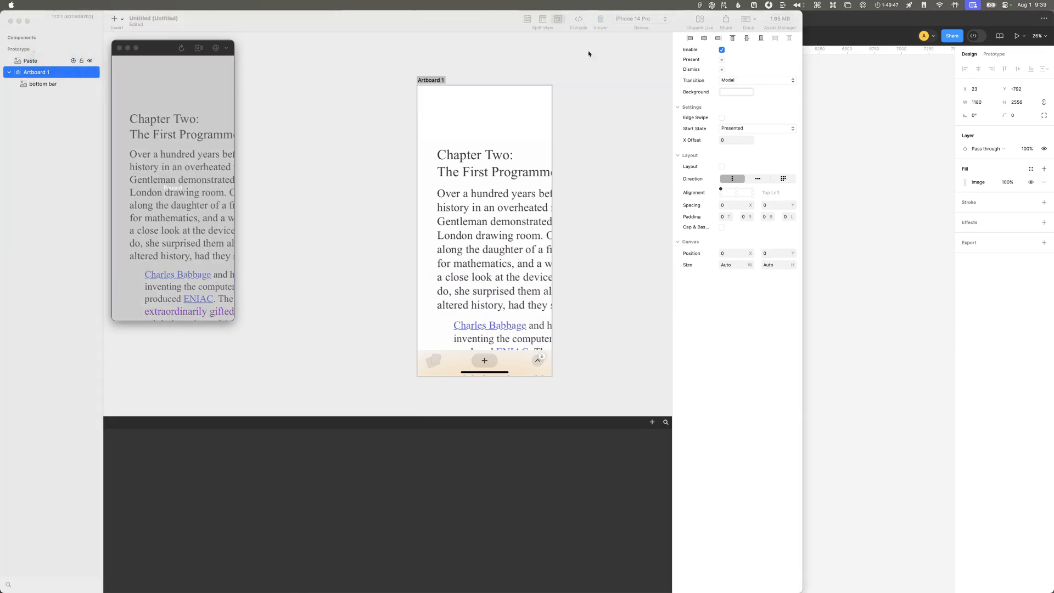
key(super+Tab)
click(30, 61)
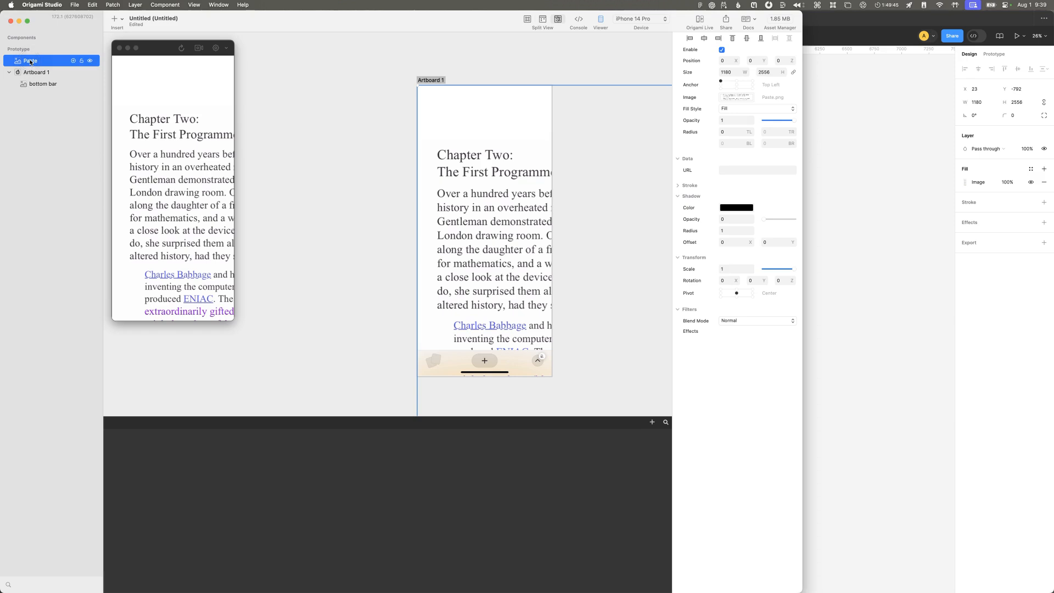
click(723, 72)
click(726, 72)
text(375)
key(Tab)
text(812)
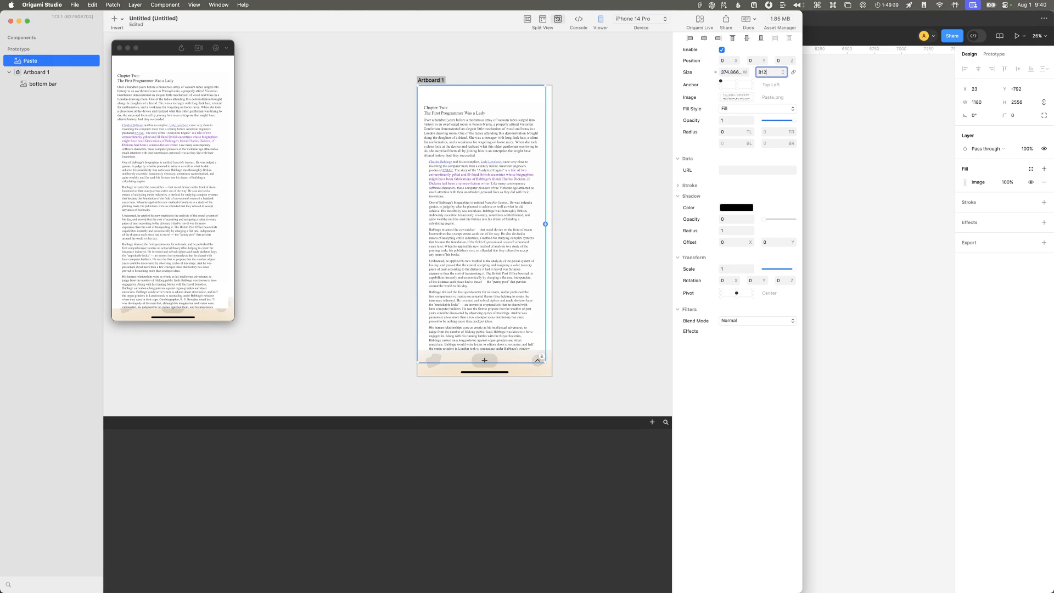
key(Return)
Step: Move the pasted page layer into Artboard 1, above the bottom bar layer, and select the artboard
click(548, 115)
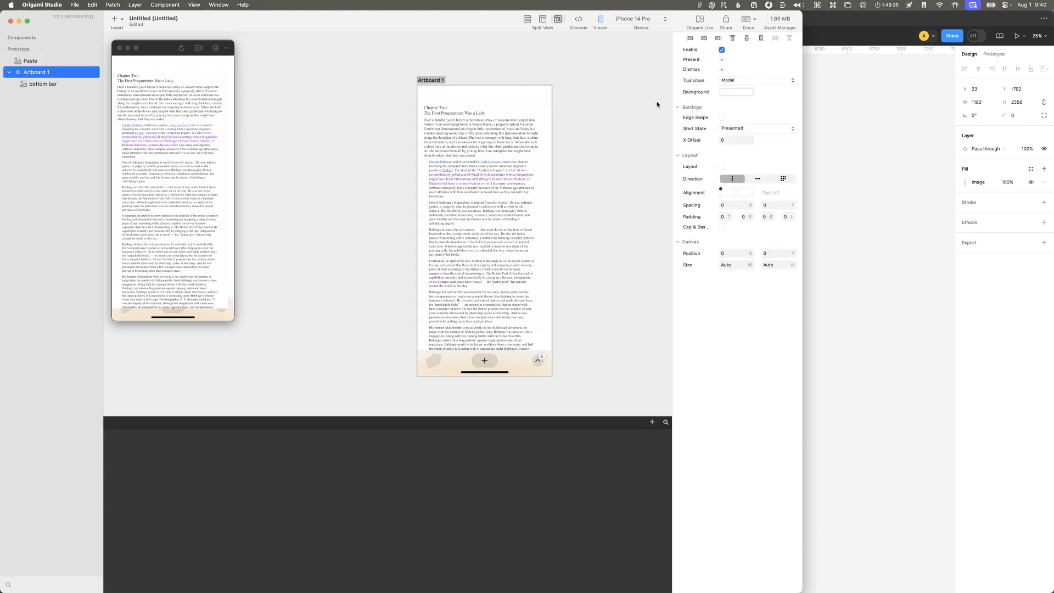
click(32, 84)
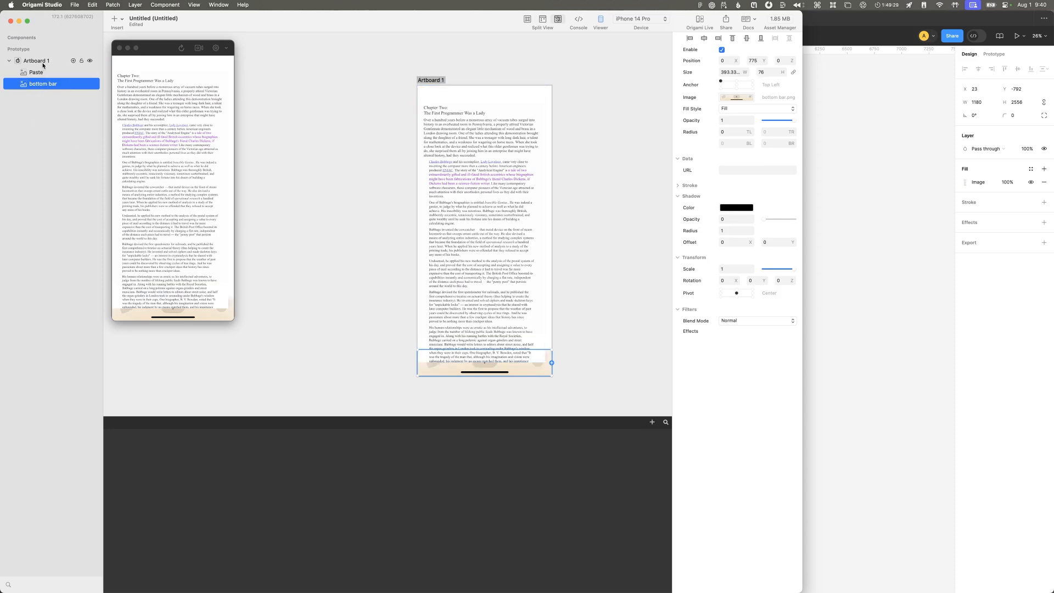
click(44, 61)
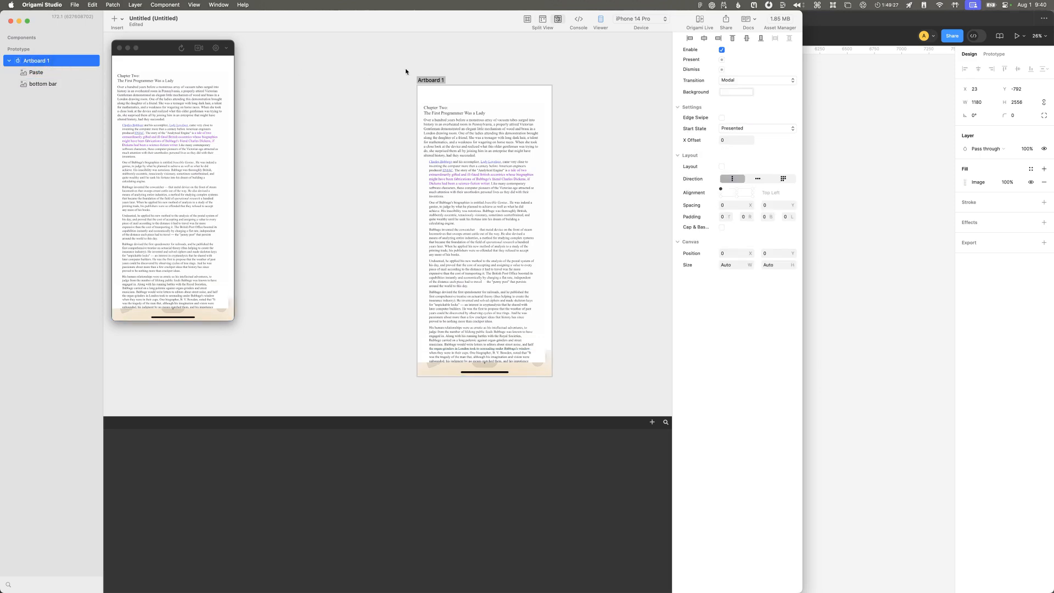
click(431, 80)
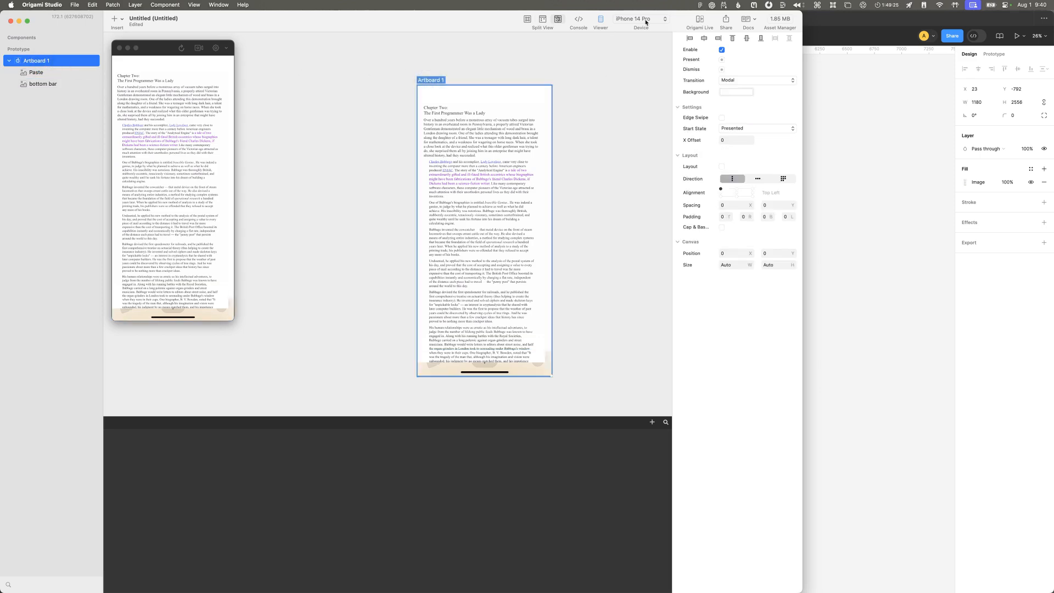
Step: Open the iOS Resolution search result in Safari to look up the iPhone 14 Pro's logical size, and return to Origami Studio
click(618, 52)
key(super+Tab)
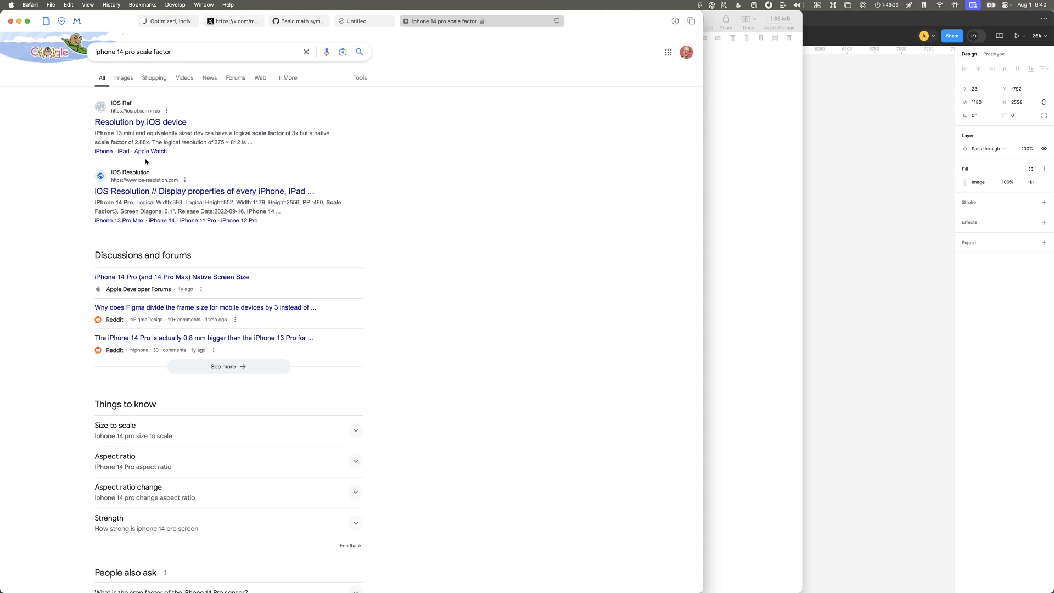
drag(198, 133, 141, 141)
click(228, 192)
key(super+Tab)
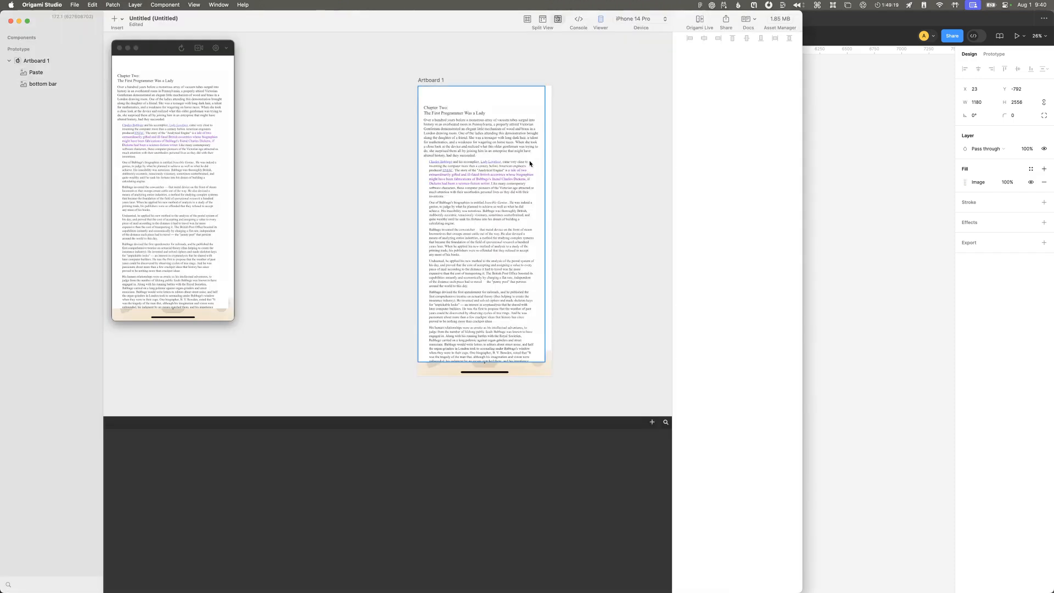
Step: Set the pasted page image's size to 393 wide and 852 high
click(730, 72)
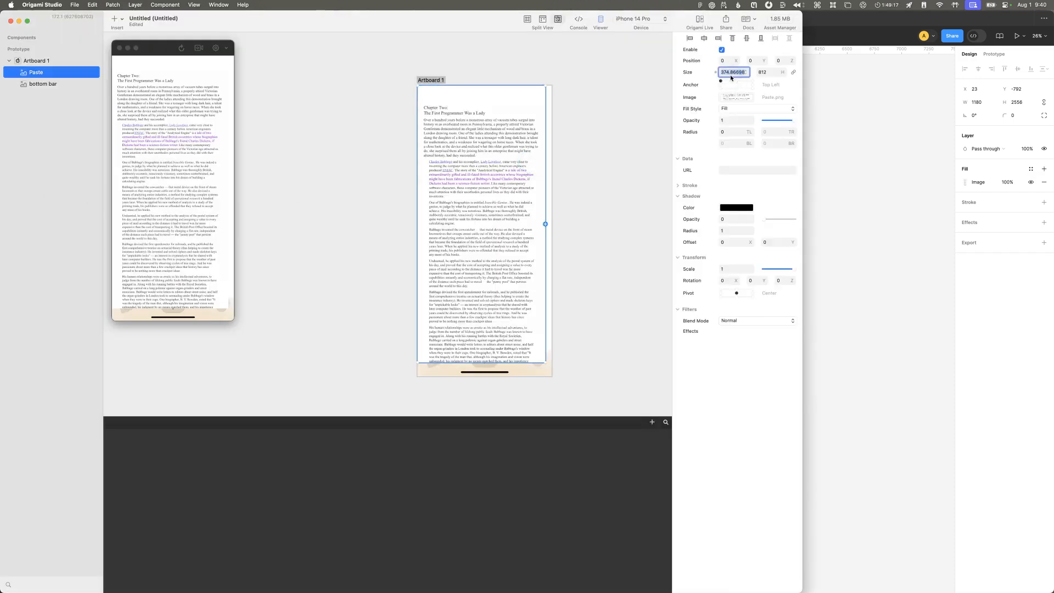
text(393)
key(Tab)
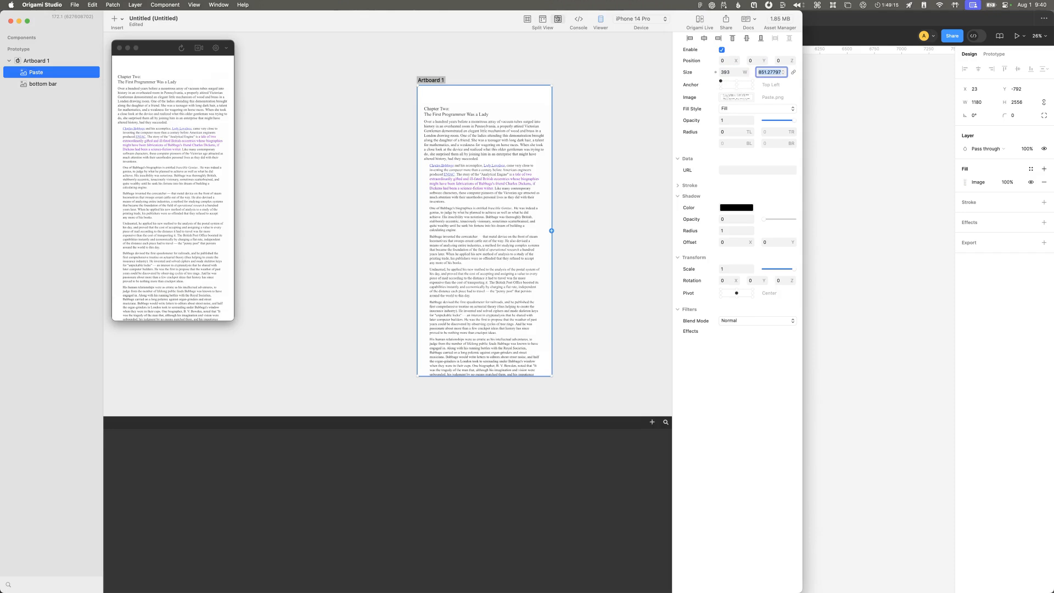
text(852)
key(Return)
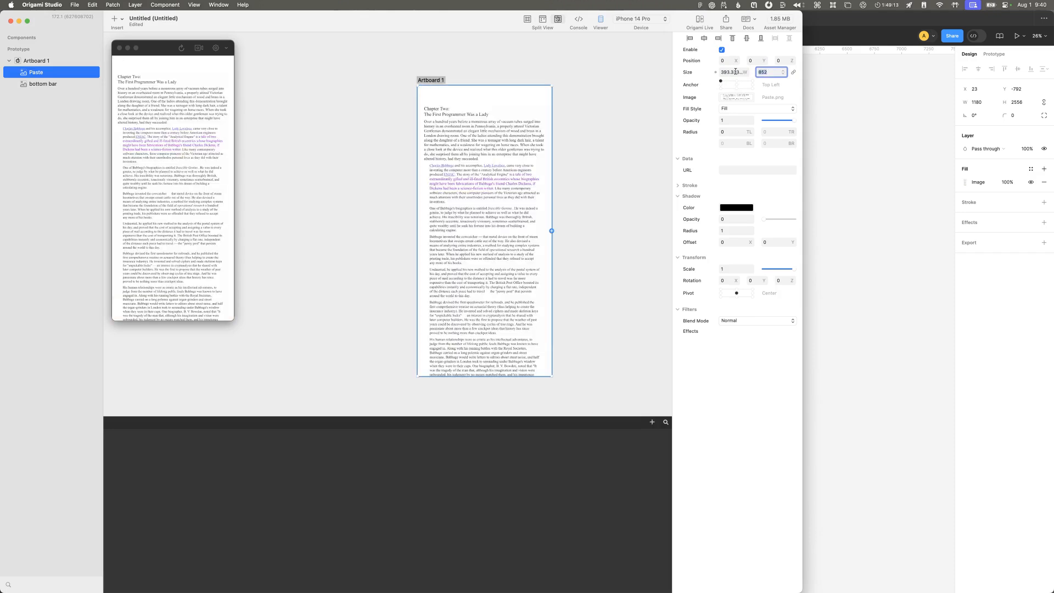
Step: Switch to Figma and calculate the scale ratio 393/1180 to compare it with 1180/3
key(super+Tab)
key(alt+space)
text(=)
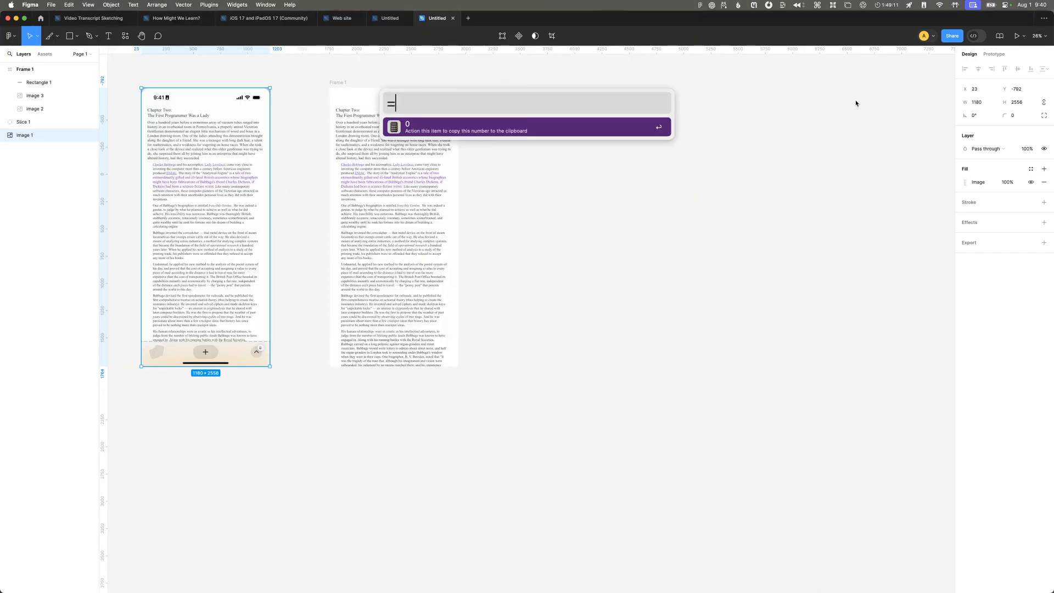
text(393/1180)
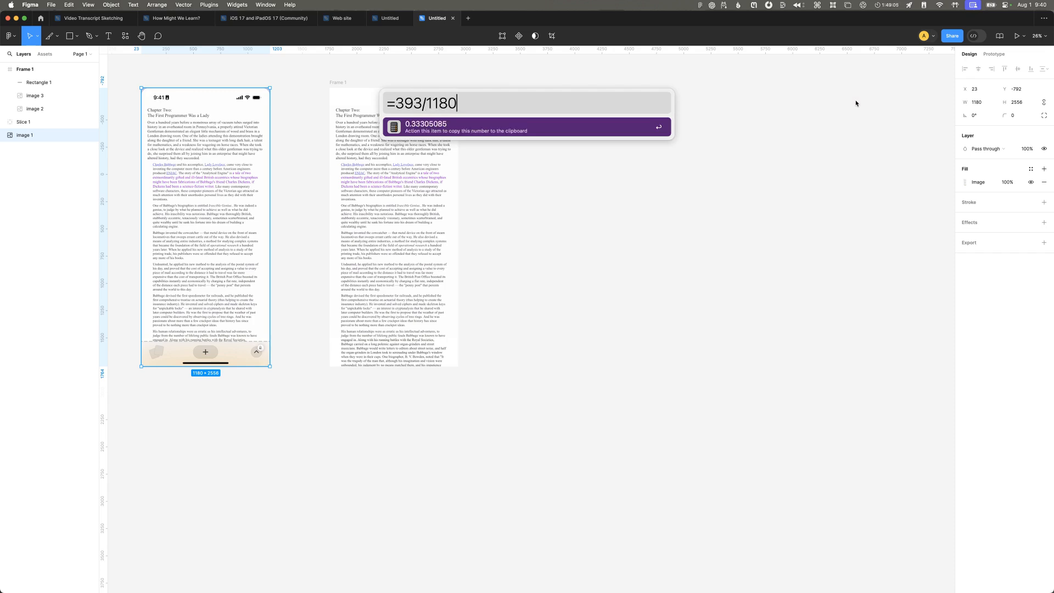
key(super+BackSpace)
text(1180/3)
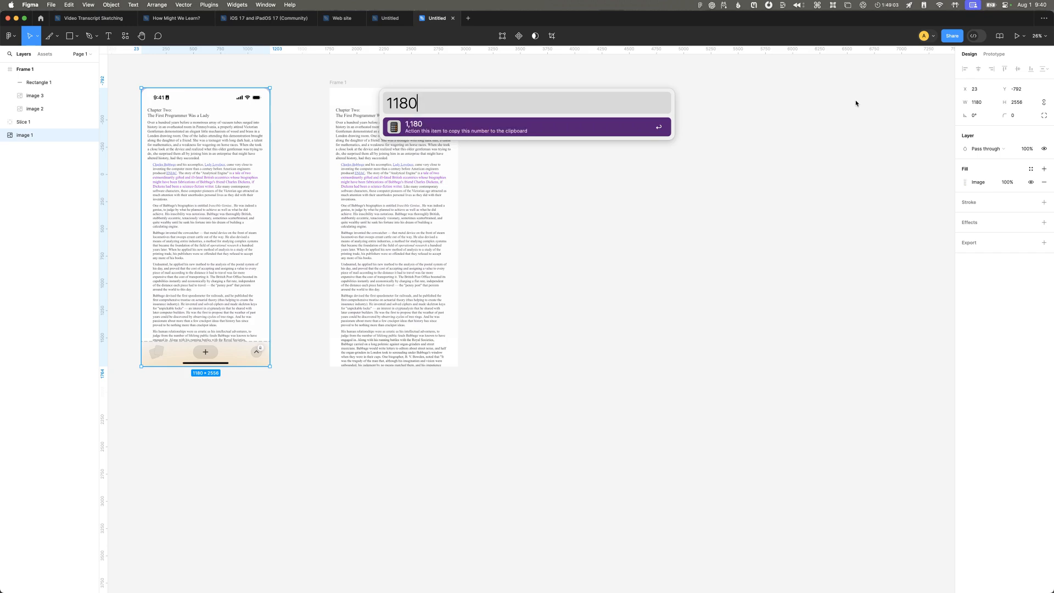
Step: Switch to the iOS Resolution table in Safari and examine the iPhone 14 Pro's logical and physical dimensions
key(super+BackSpace)
text(saf)
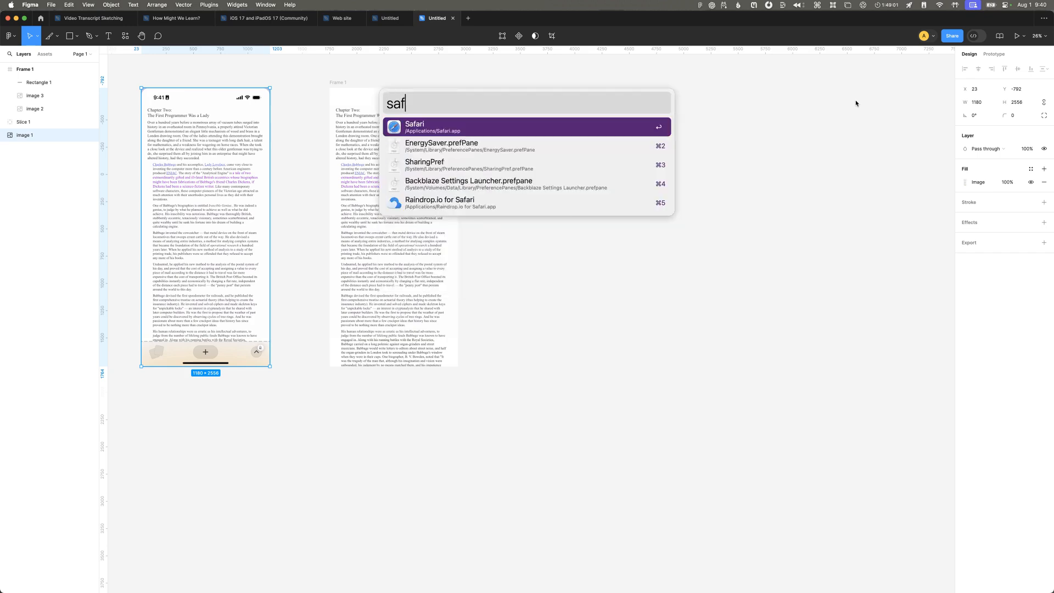
key(Return)
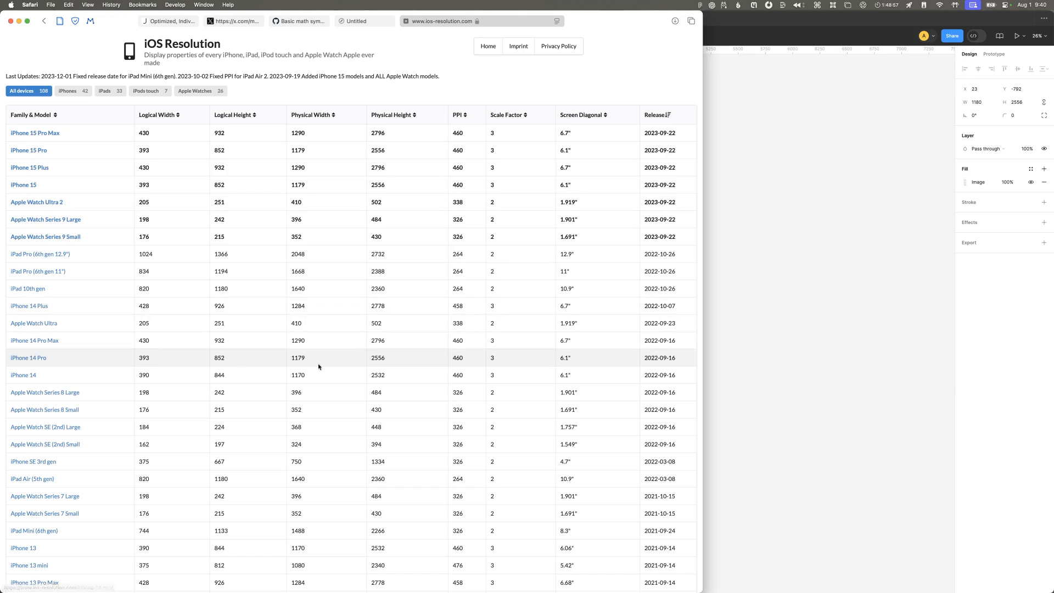
Step: Compare the iPhone 14 Pro's physical width in the iOS Resolution table with the page image's width in Figma
drag(482, 356, 127, 355)
click(302, 369)
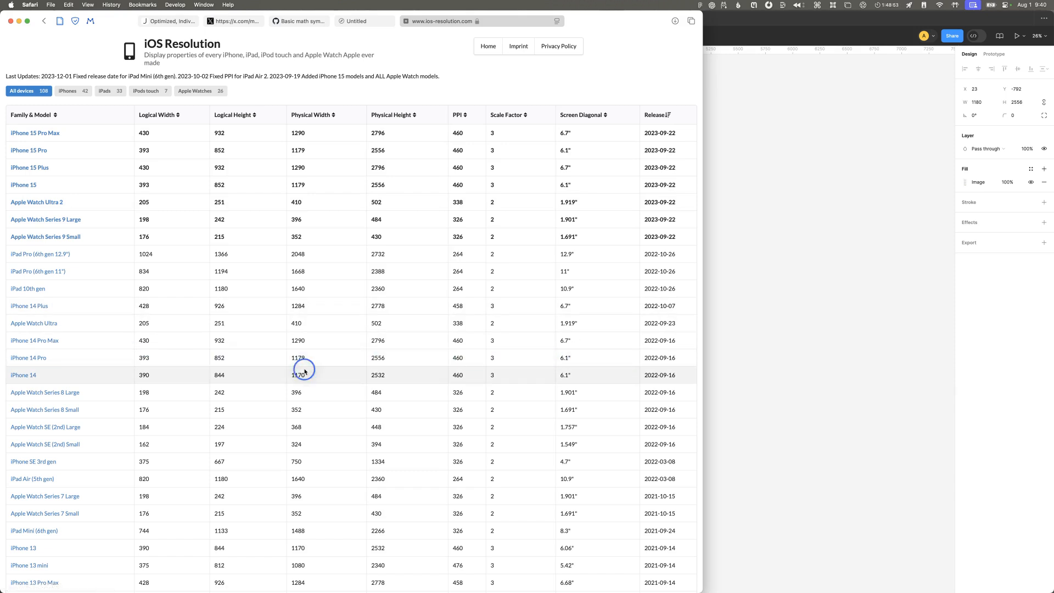
double_click(300, 359)
scroll(959, 269, left, 2)
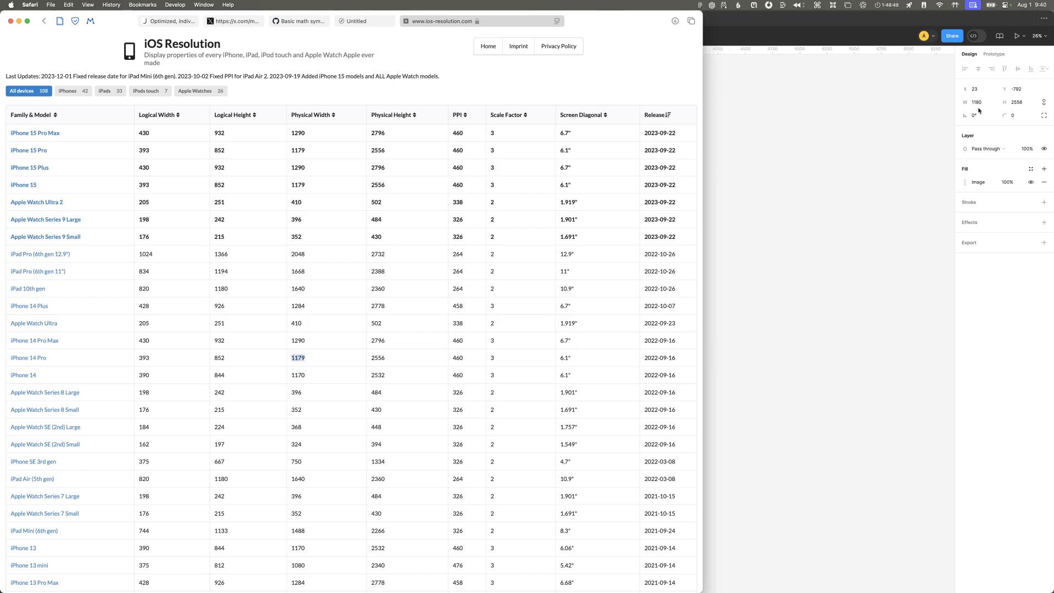
key(super+Tab)
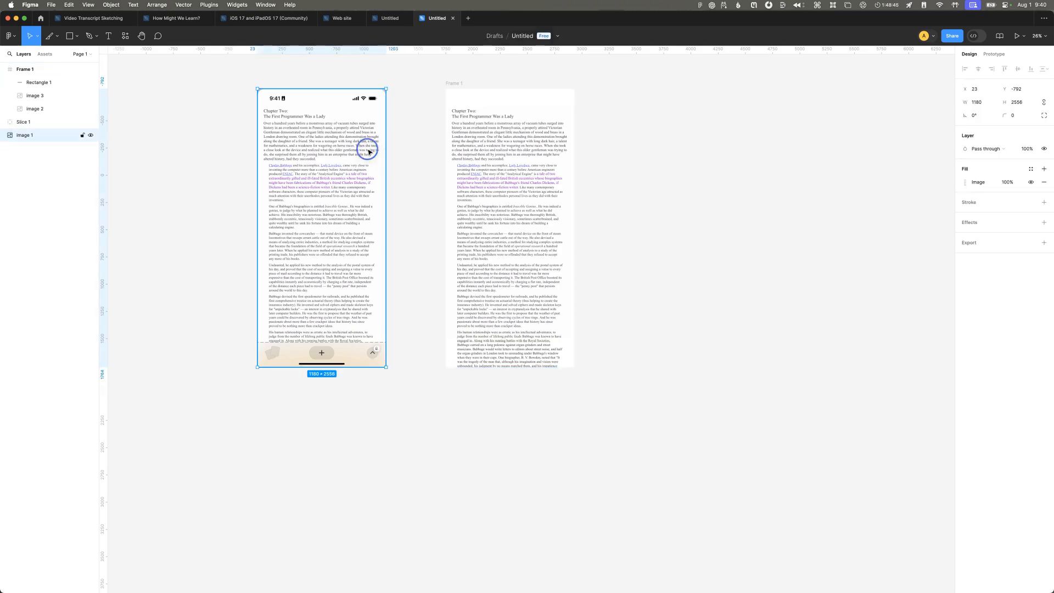
click(368, 151)
Step: Bring up the iOS Resolution table in Safari once more, and return to Origami Studio
key(super+Tab)
key(super+Tab)
key(super+Tab)
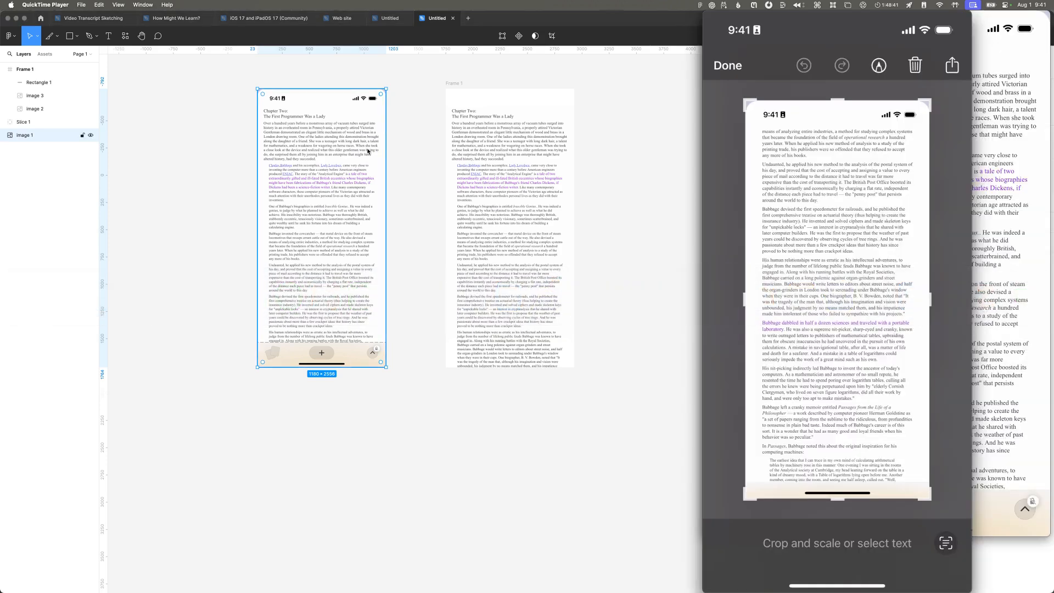
key(super+Tab)
key(super+space)
text(saf)
key(Return)
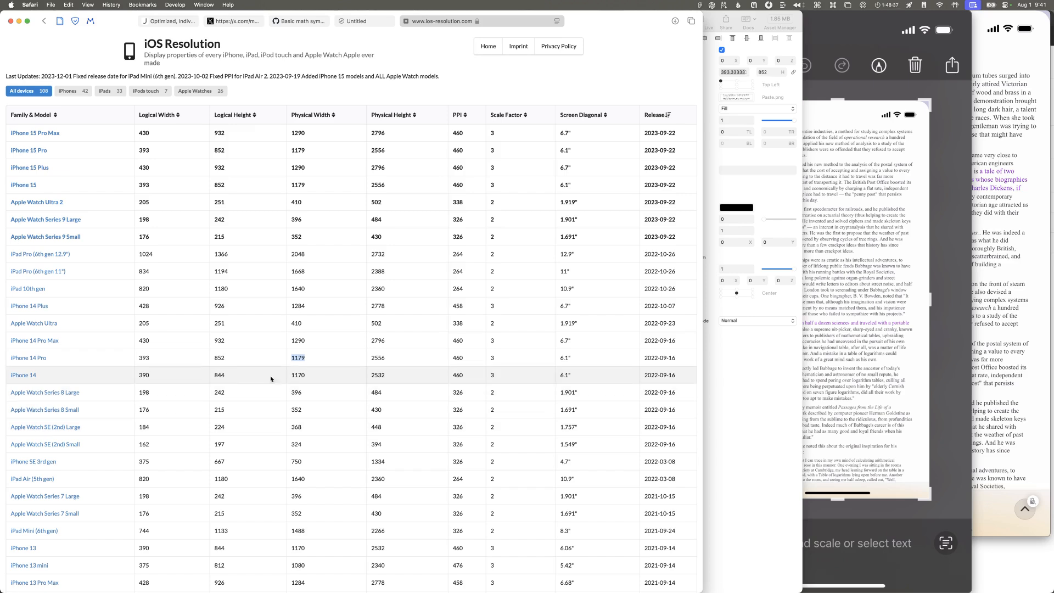
key(super+Tab)
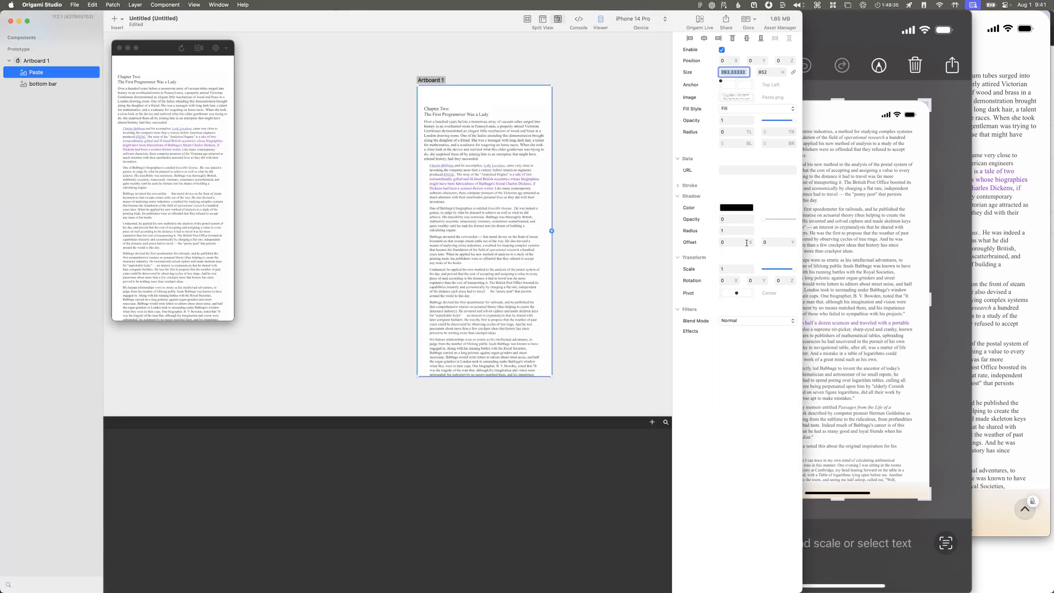
Step: Move the Paste layer below the bottom bar layer inside Artboard 1
click(618, 108)
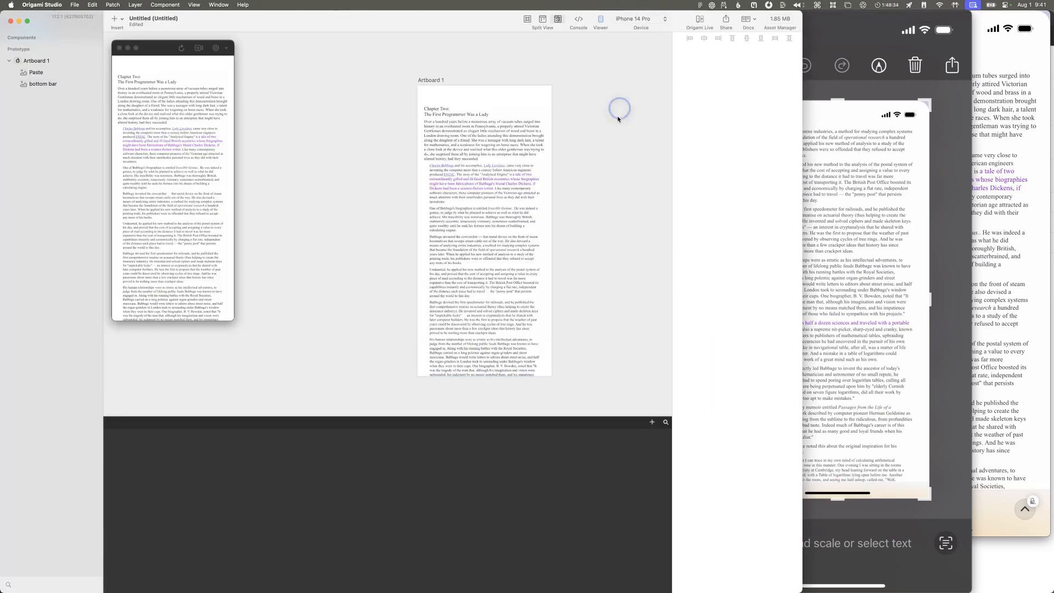
click(522, 273)
drag(36, 72, 49, 89)
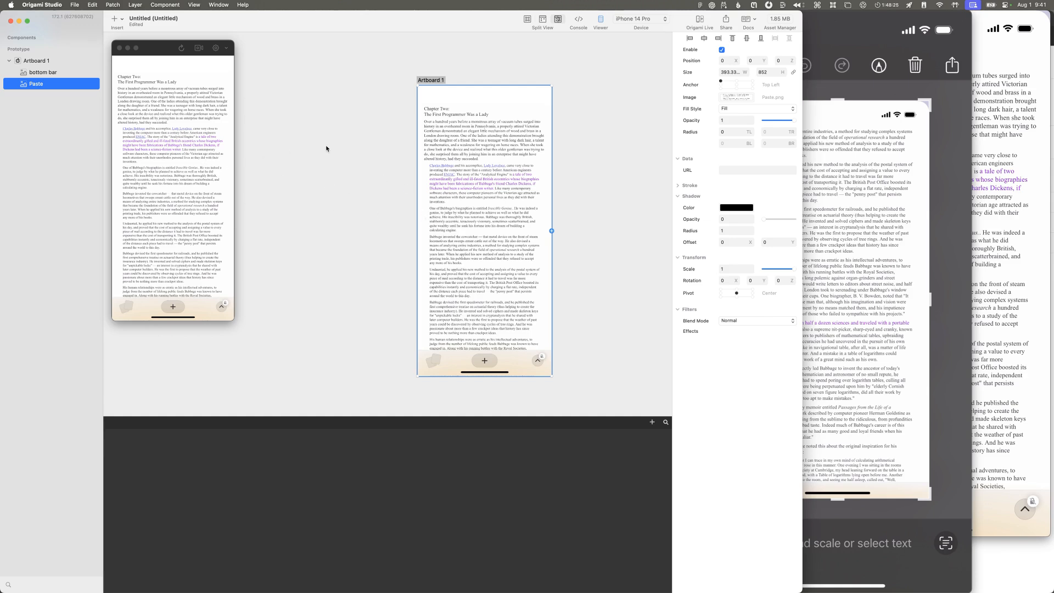
Step: Scrub the start of the reference recording in QuickTime Player to examine the page, and return to Origami Studio
click(949, 187)
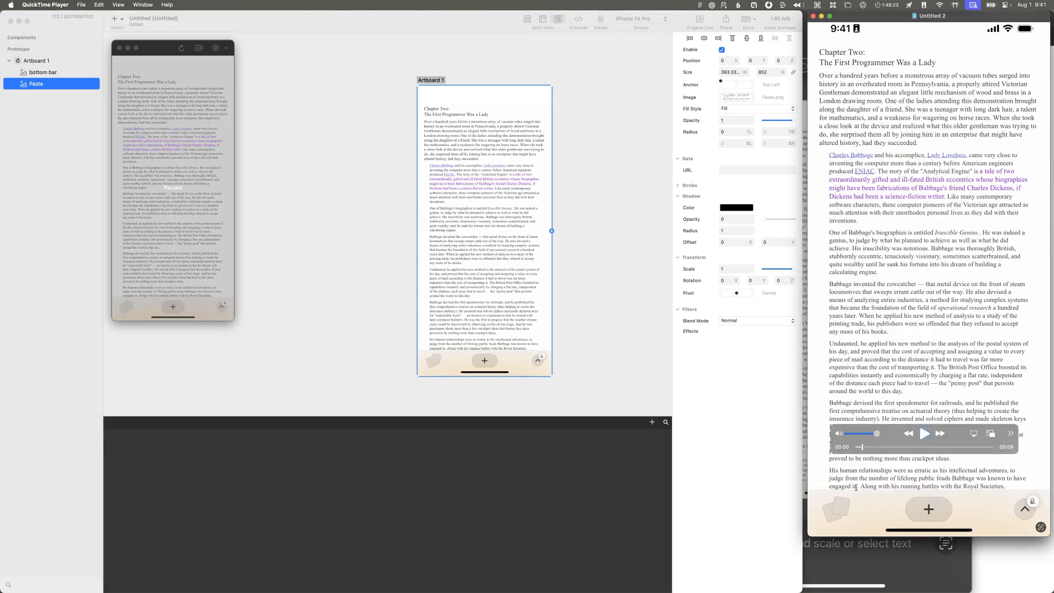
mouse_move(862, 447)
mouse_down()
mouse_move(853, 448)
mouse_move(894, 448)
mouse_move(864, 447)
mouse_up()
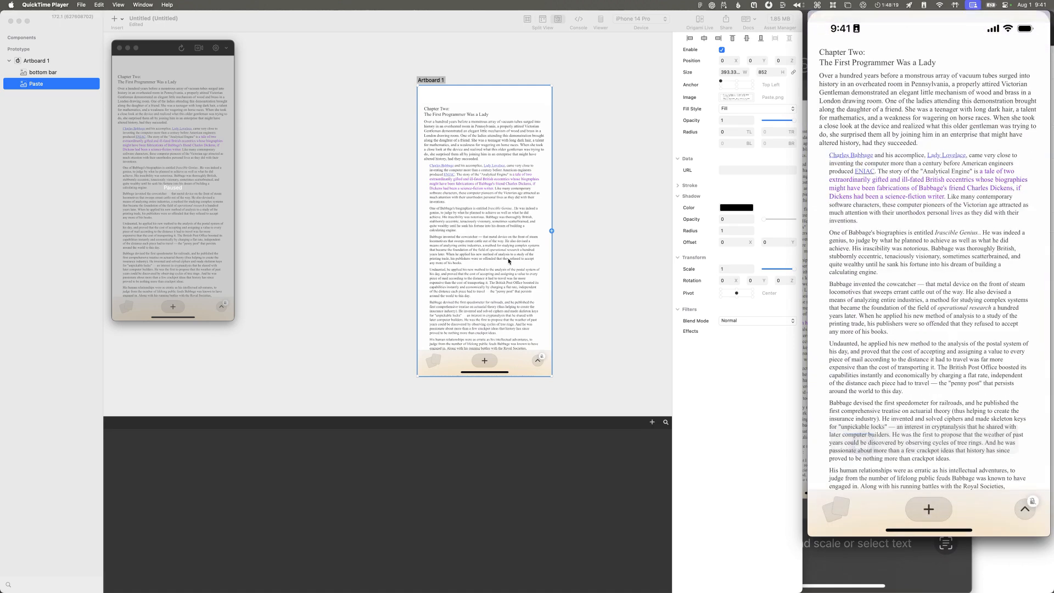
click(359, 222)
Step: Insert a Status Bar layer and place it inside Artboard 1 above the bottom bar layer
click(360, 222)
key(super+Return)
text(statu)
key(BackSpace)
key(BackSpace)
key(BackSpace)
key(BackSpace)
key(BackSpace)
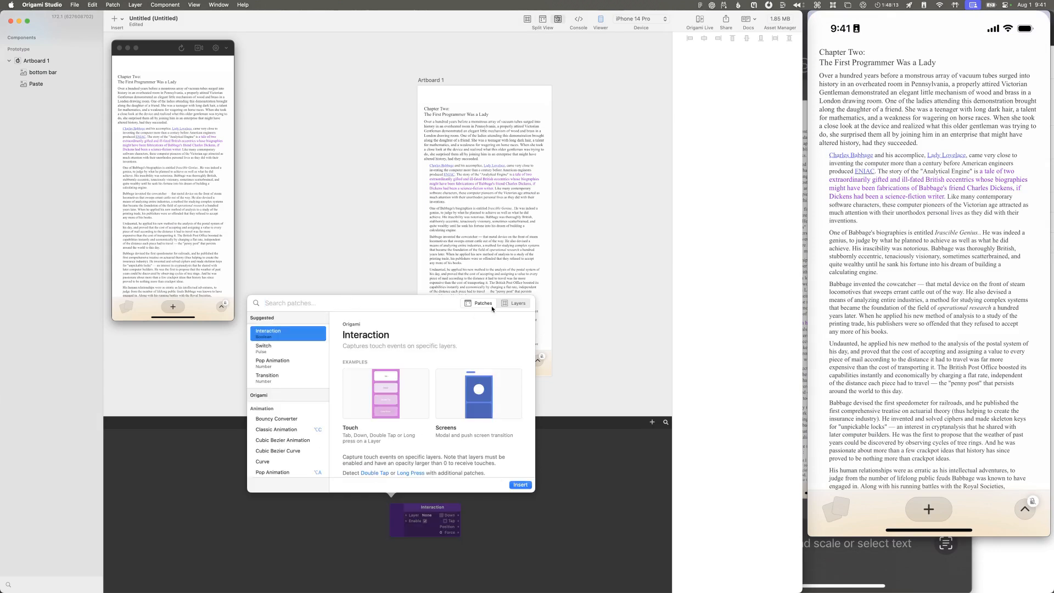
click(513, 303)
text(status)
key(Return)
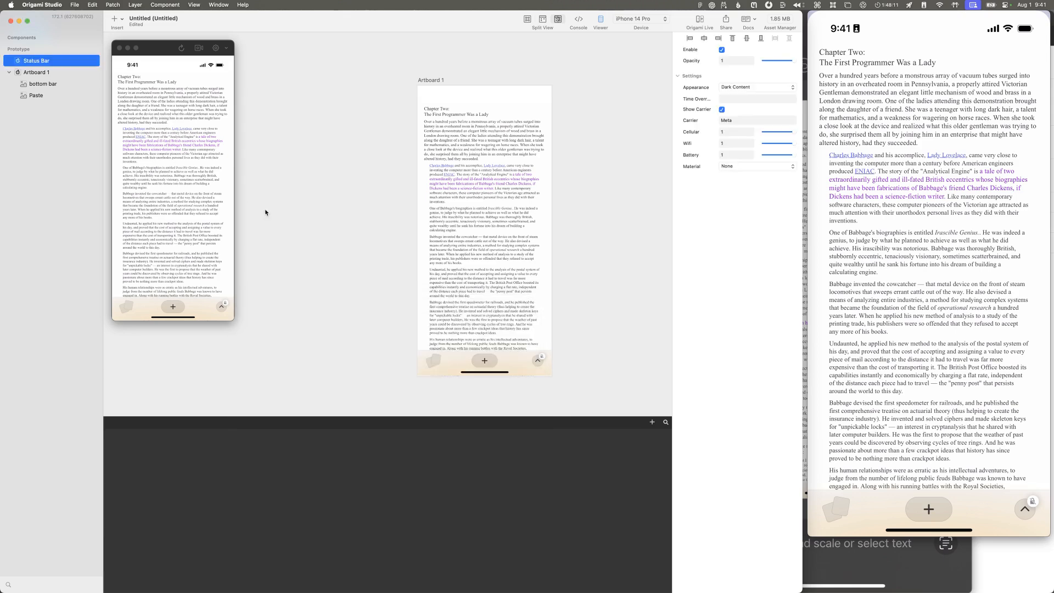
drag(25, 60, 56, 79)
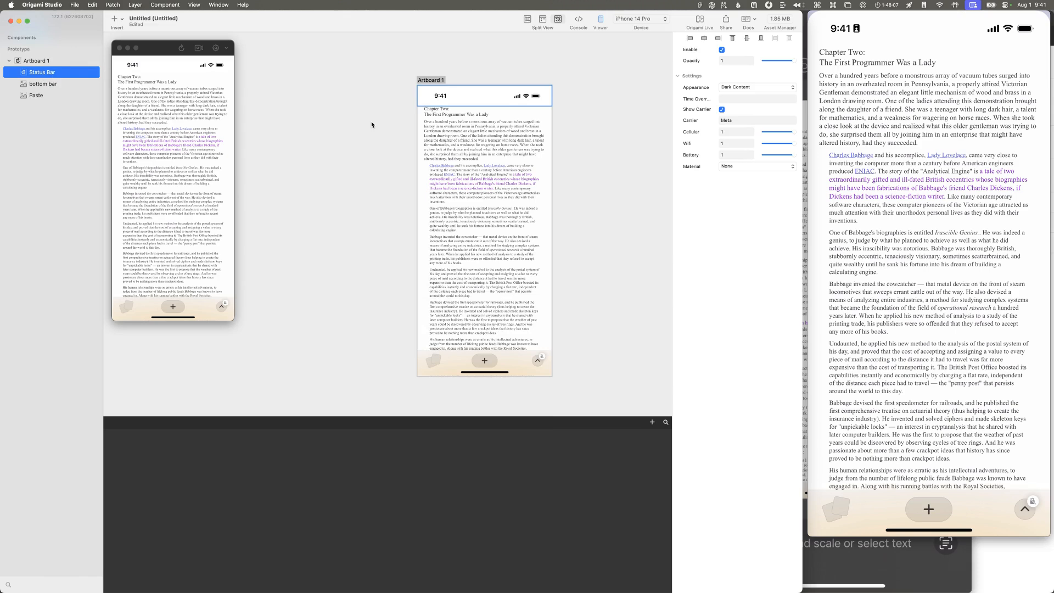
Step: Check Origami Live for an attached device and compare it with the phone's movie recording in QuickTime Player
mouse_move(845, 119)
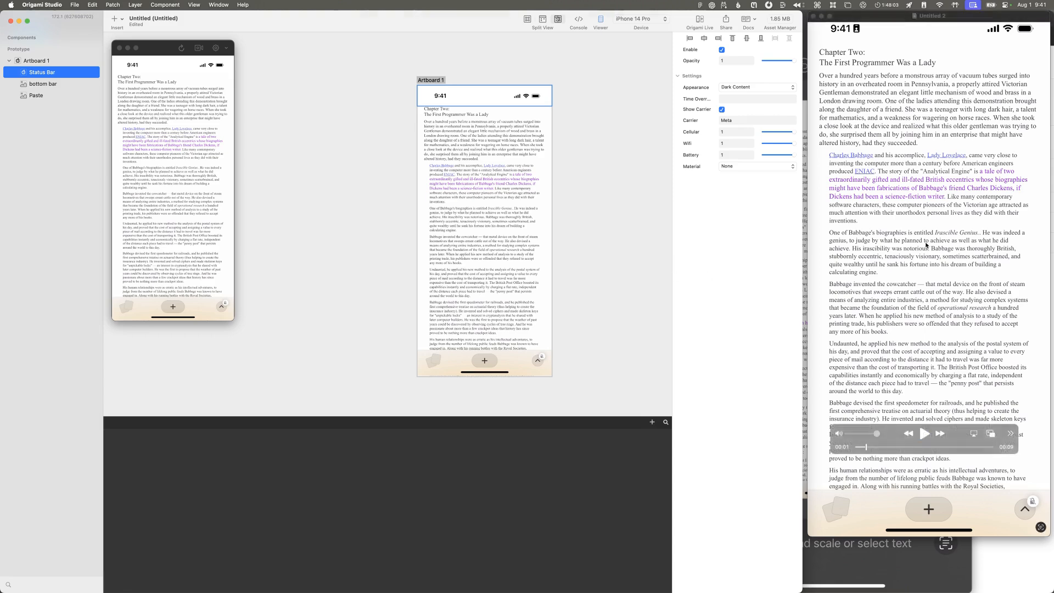
click(882, 460)
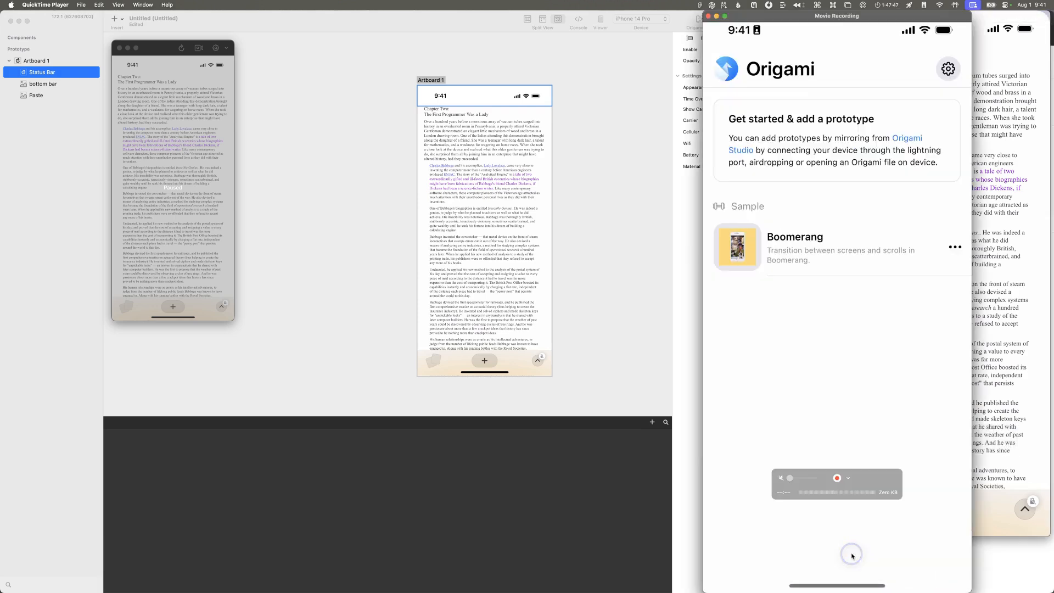
click(627, 23)
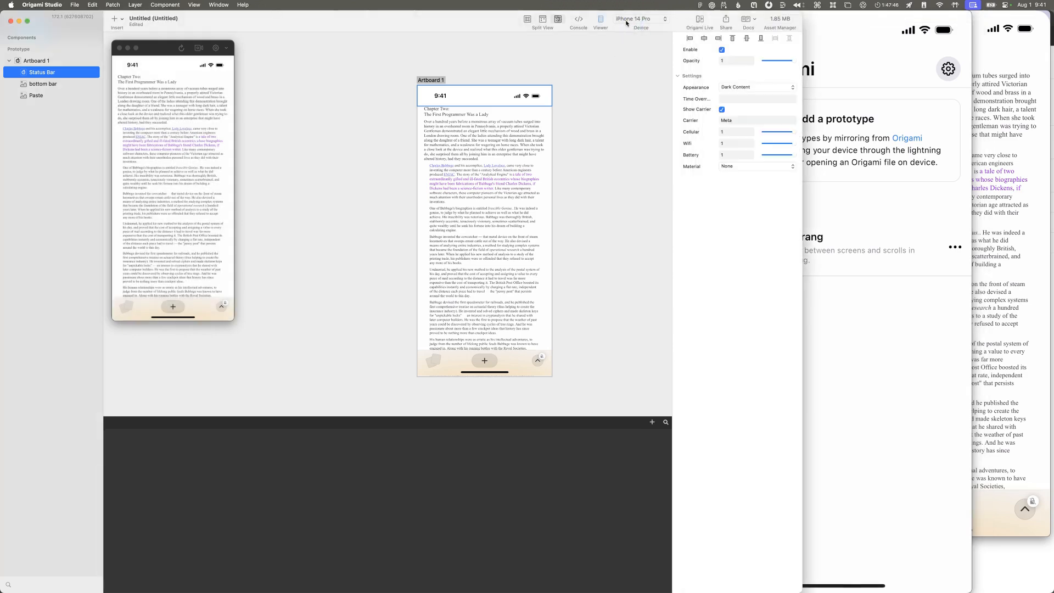
click(700, 20)
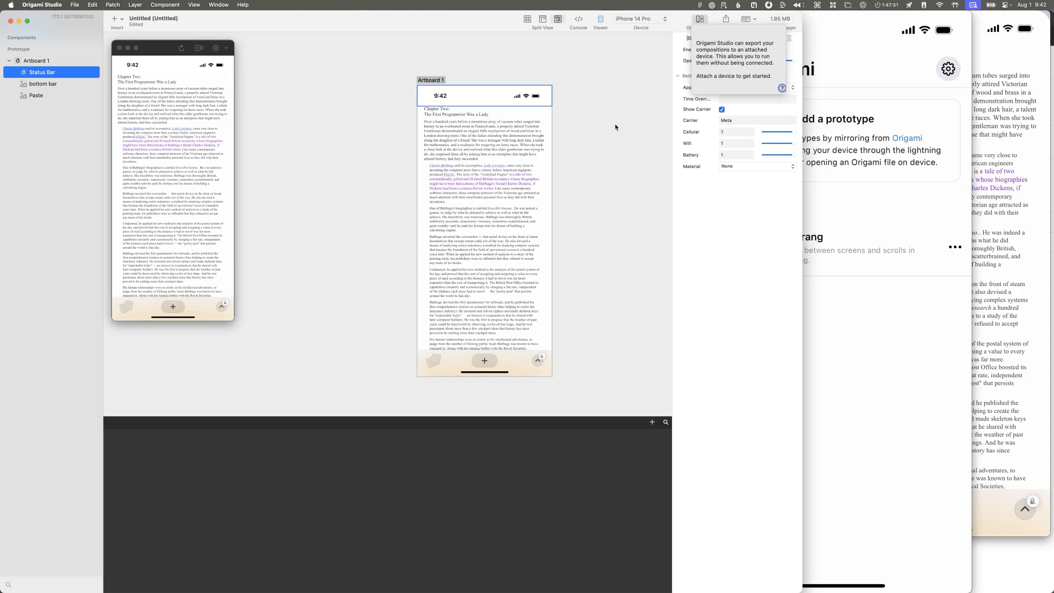
click(619, 117)
click(832, 59)
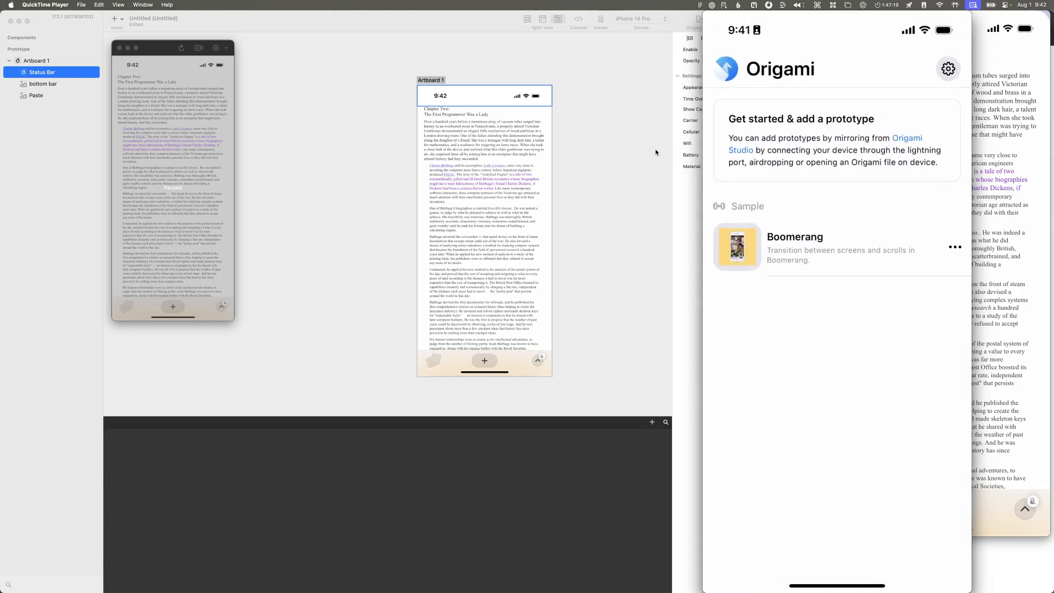
Step: Try to connect the attached iPhone through Origami Live in Origami Studio
click(656, 152)
click(701, 22)
click(701, 22)
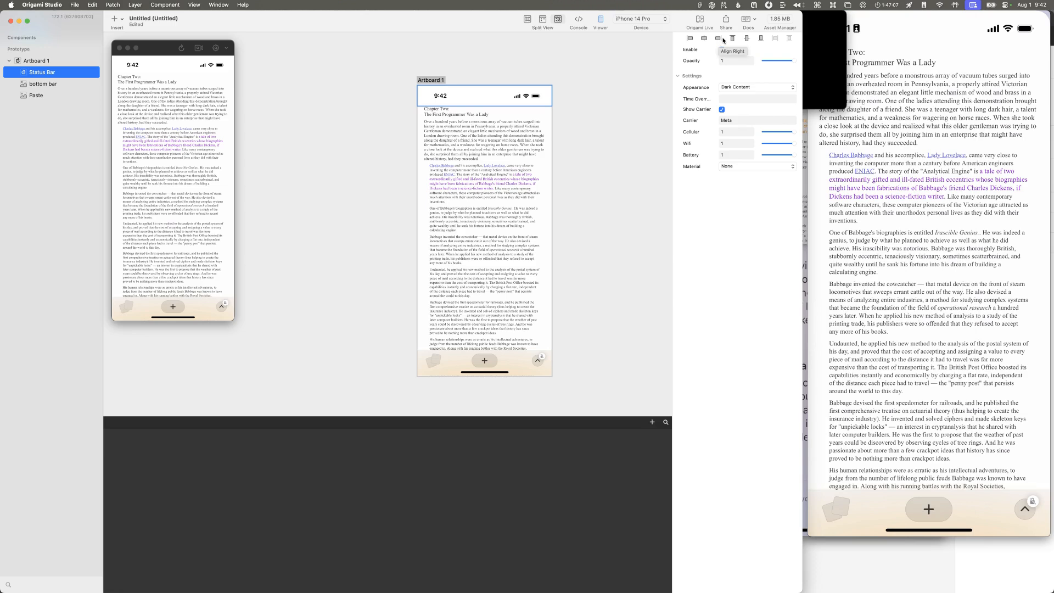
click(700, 20)
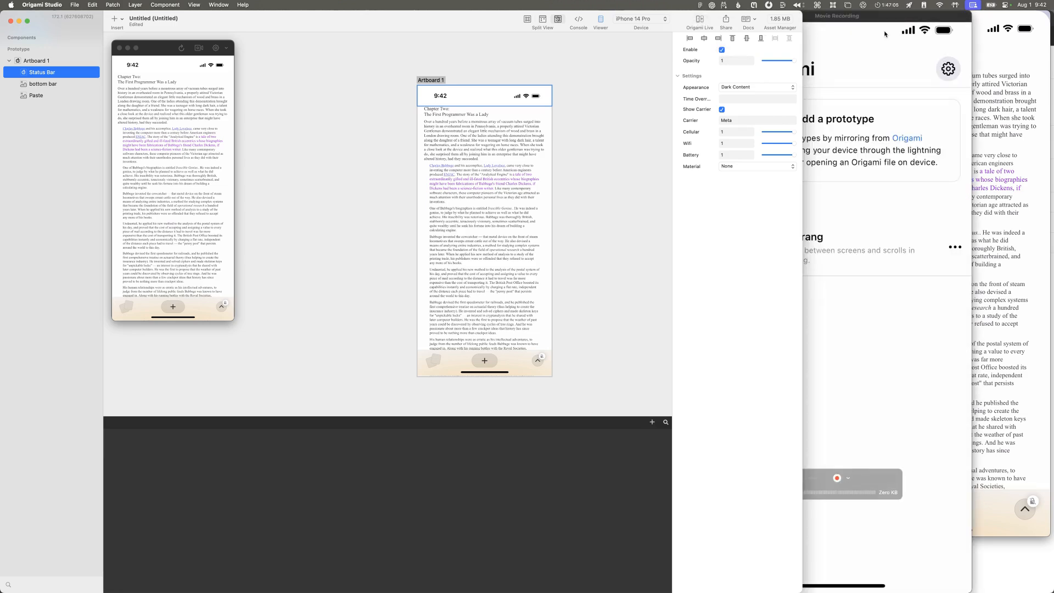
click(701, 23)
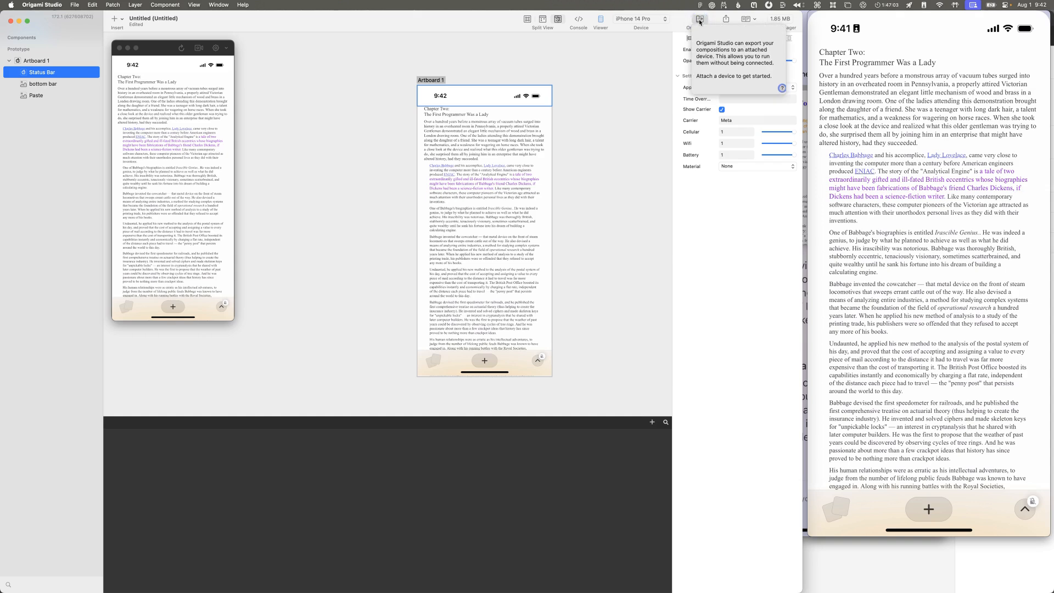
click(700, 22)
click(700, 23)
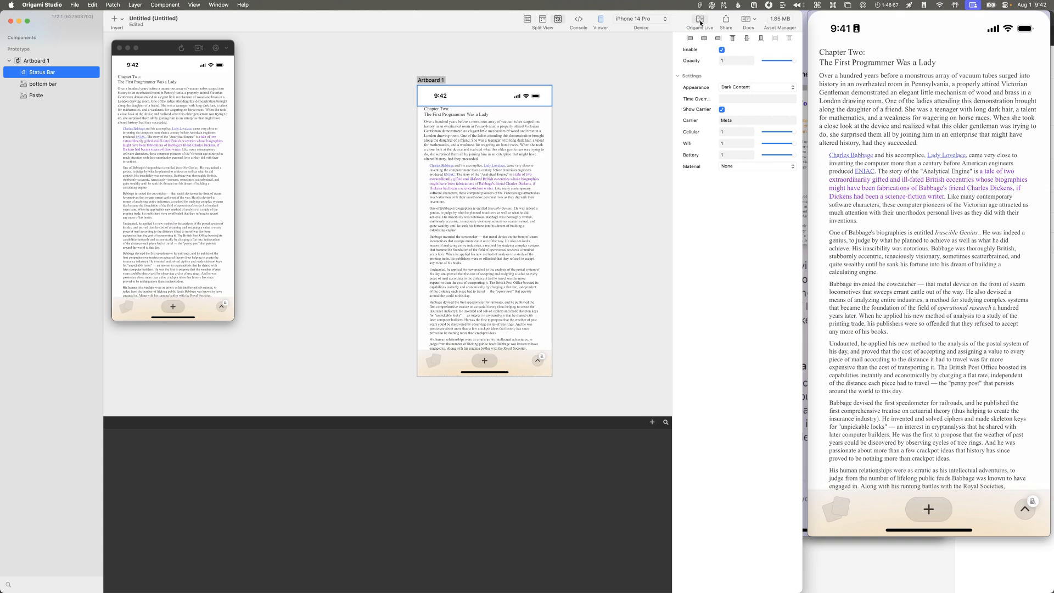
click(700, 22)
click(700, 22)
click(700, 22)
click(701, 21)
click(700, 20)
click(700, 21)
Step: Quit and relaunch Origami Studio
key(super+q)
key(super+space)
text(origa)
key(Return)
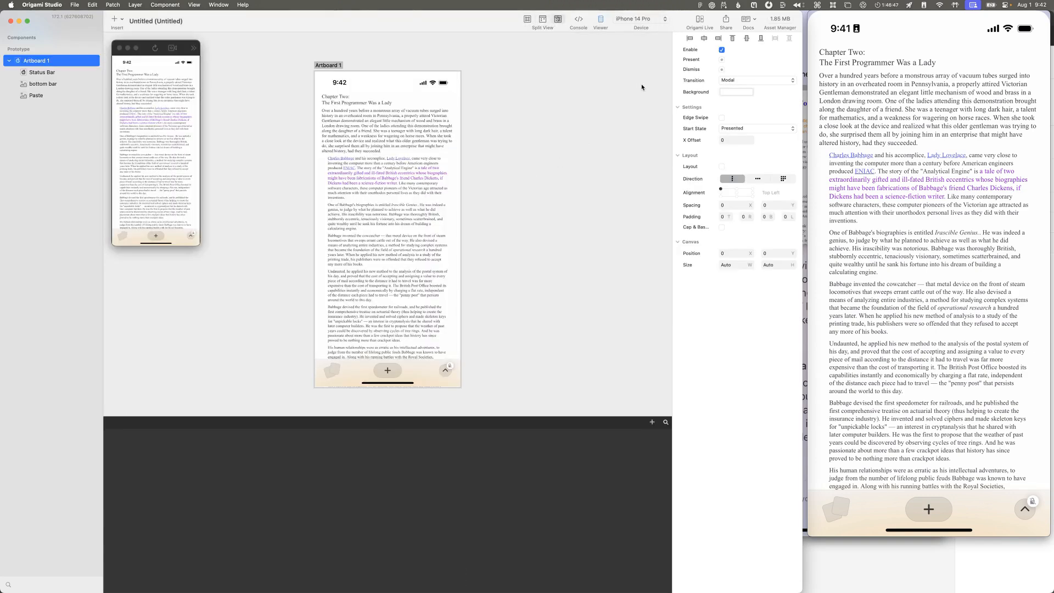
Step: Retry Origami Live in the relaunched Origami Studio to mirror the prototype on the attached iPhone
click(700, 22)
click(700, 22)
click(701, 21)
click(700, 21)
click(701, 21)
click(700, 21)
click(701, 21)
click(701, 21)
click(702, 22)
click(701, 21)
click(701, 23)
click(702, 23)
Step: Switch to QuickTime Player and start a new movie recording that shows the iPhone's screen
key(super+space)
text(qtp)
key(Return)
key(super+alt+n)
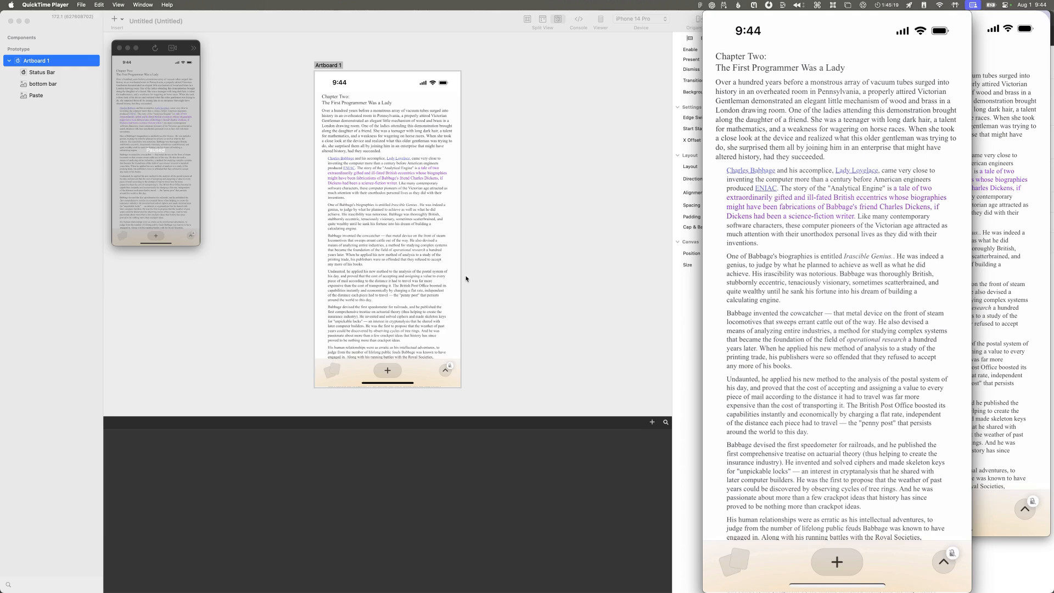
Step: Bring the reference recording forward in QuickTime Player and scrub around its first second to study the page fold
click(550, 252)
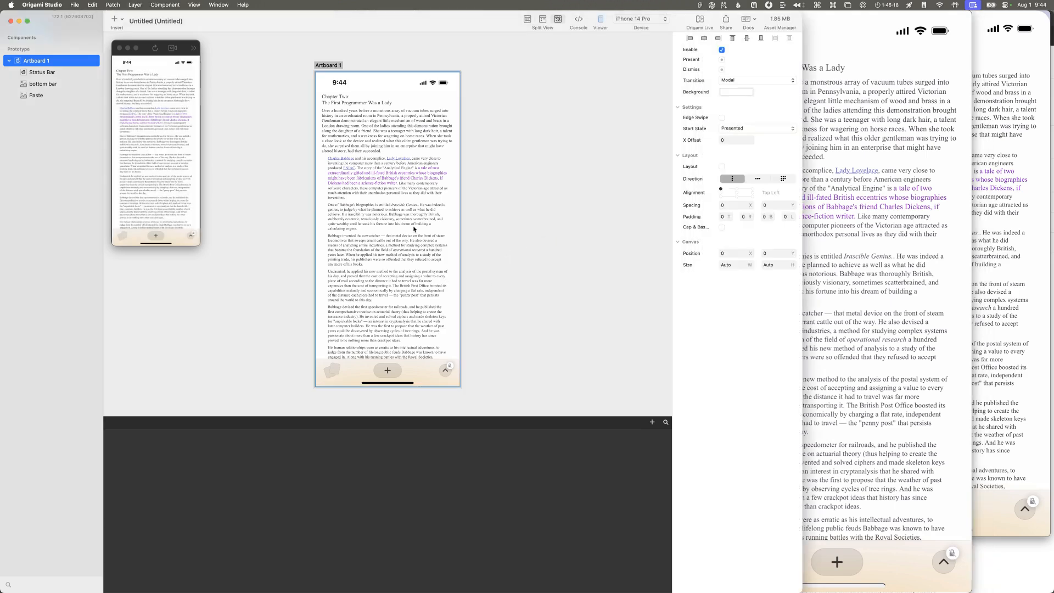
click(982, 295)
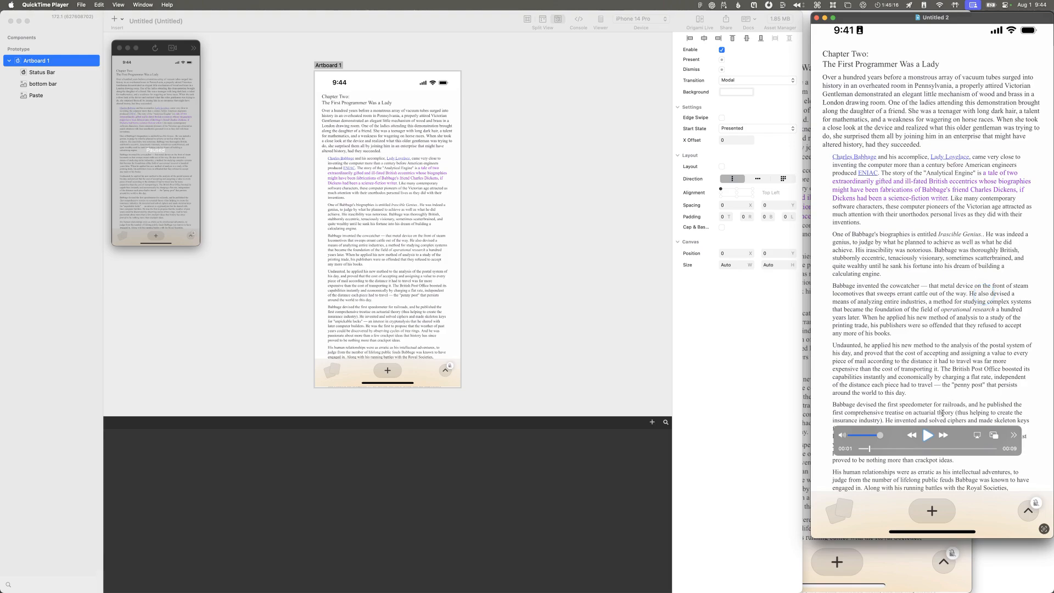
click(882, 448)
drag(882, 448, 878, 448)
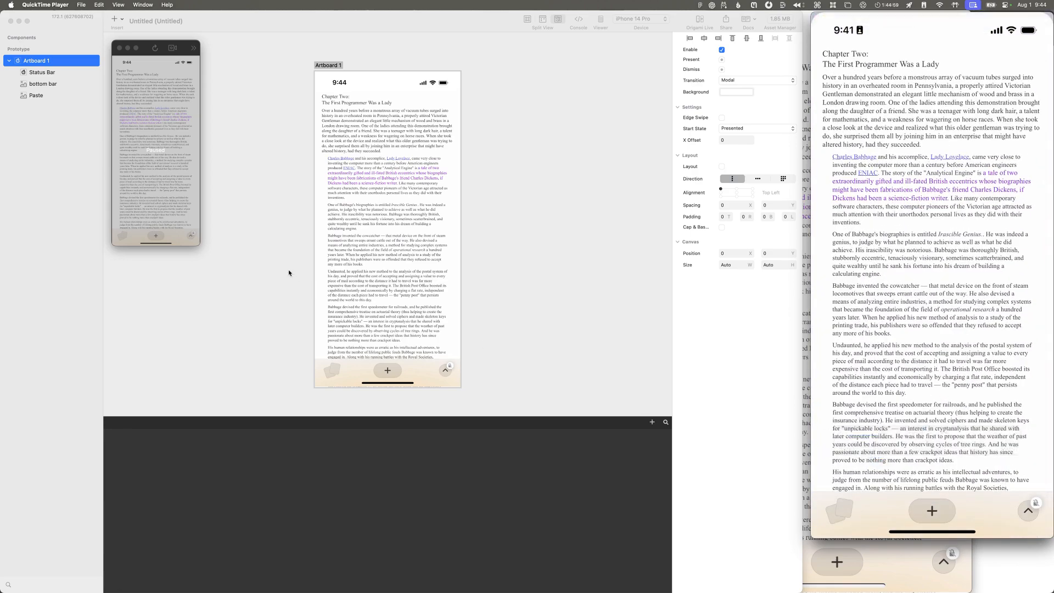
Step: Duplicate the Paste layer in Origami Studio and rename the upper copy "page top half"
click(56, 130)
click(36, 95)
key(super+d)
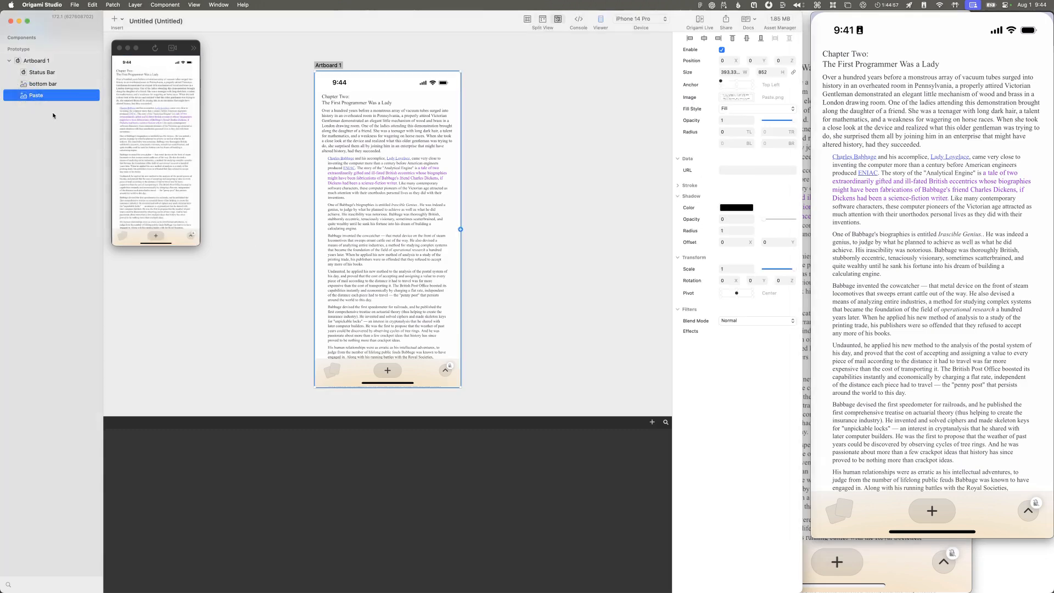
double_click(42, 97)
text(page top half)
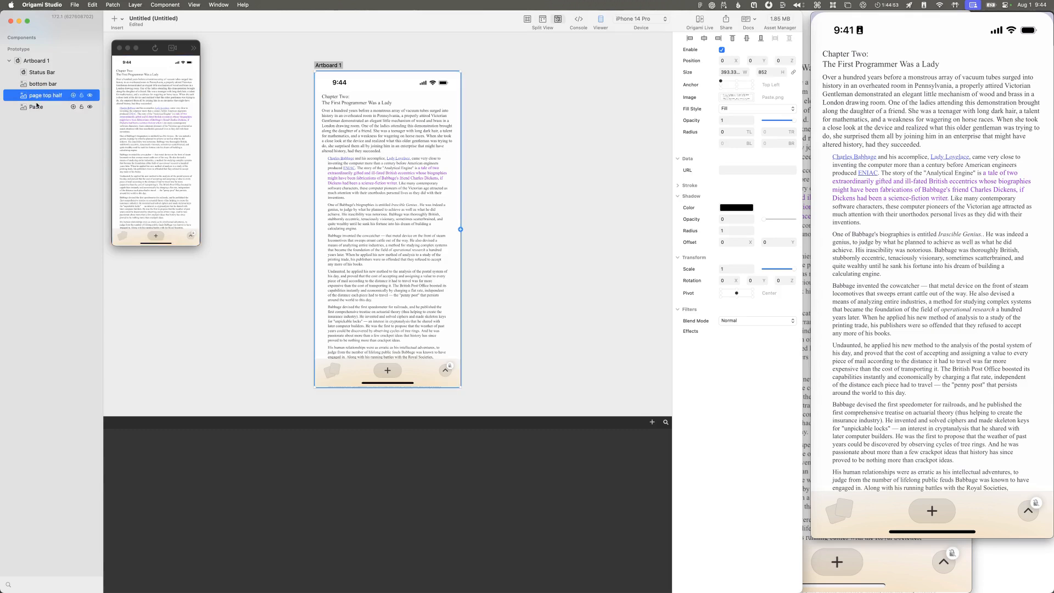
Step: Rename the remaining Paste layer "page bottom half"
key(Tab)
text(lage bo)
key(alt+BackSpace)
key(alt+BackSpace)
text(page bottom half)
key(Return)
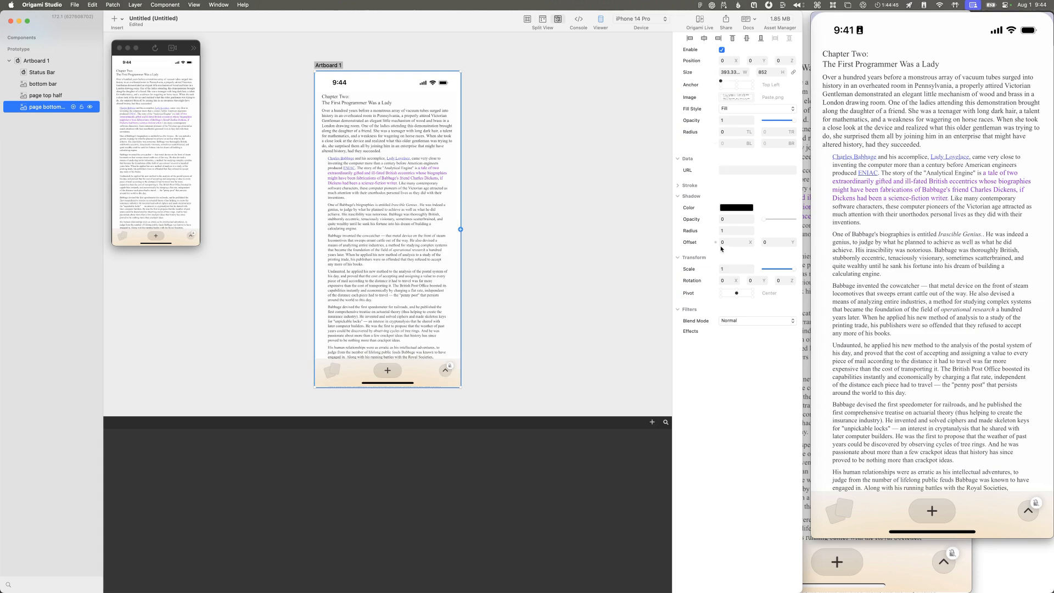
Step: Scrub the reference recording around its first second again to examine the fold, and return to Origami Studio
mouse_move(911, 356)
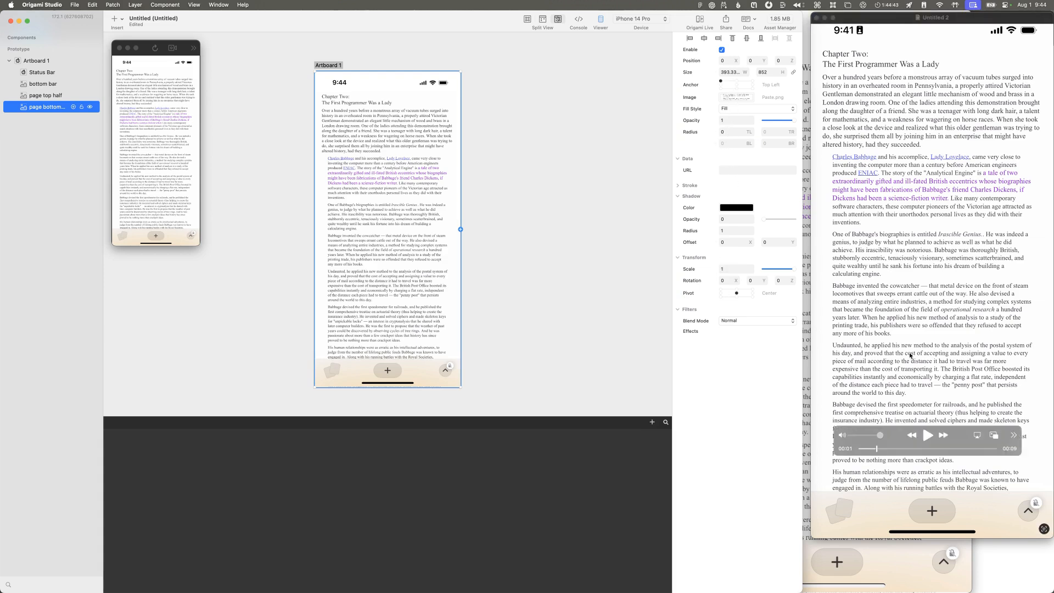
click(876, 448)
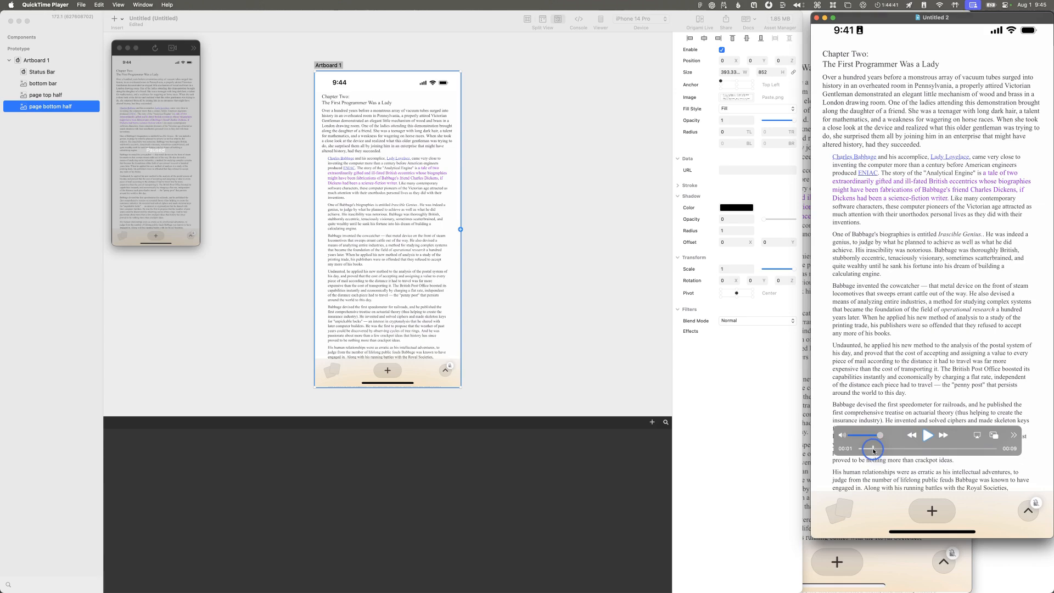
mouse_move(873, 452)
mouse_down()
mouse_move(892, 450)
mouse_move(866, 449)
mouse_up()
click(757, 396)
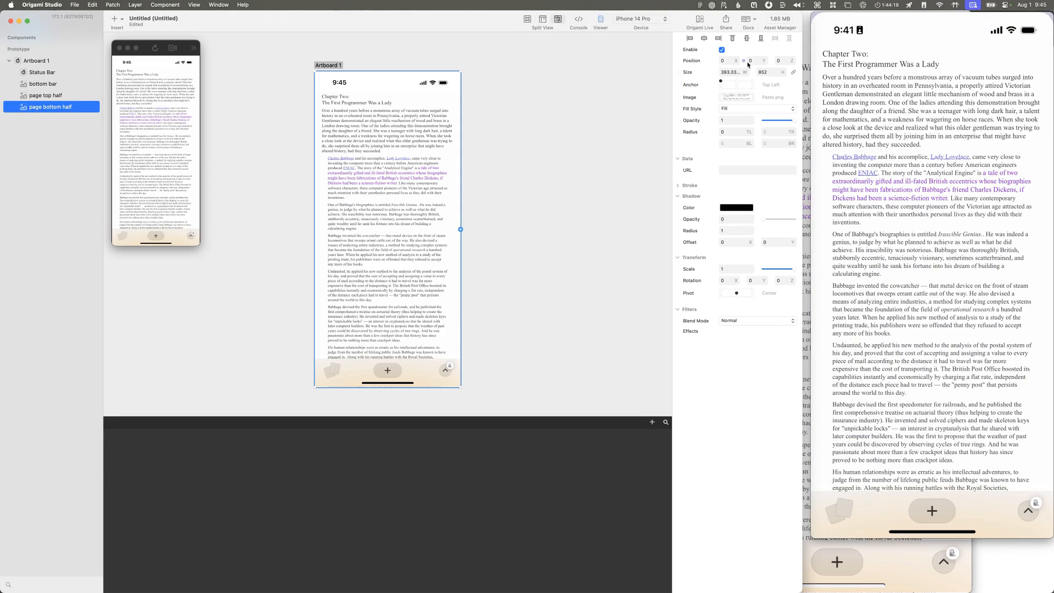
Step: Set the page bottom half layer's Y position to 16
click(765, 59)
text(126)
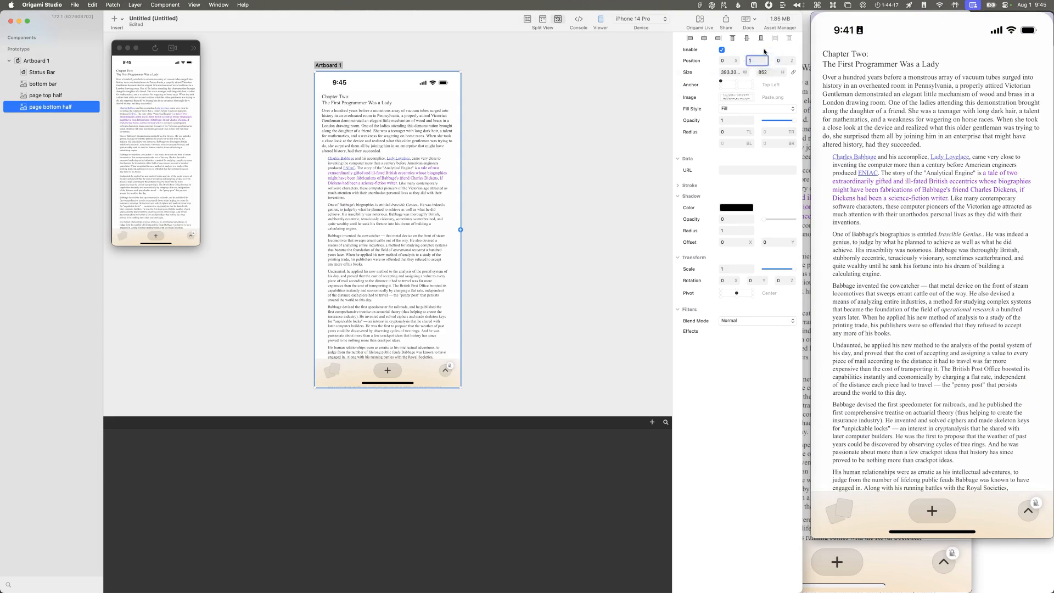
key(Return)
text(1)
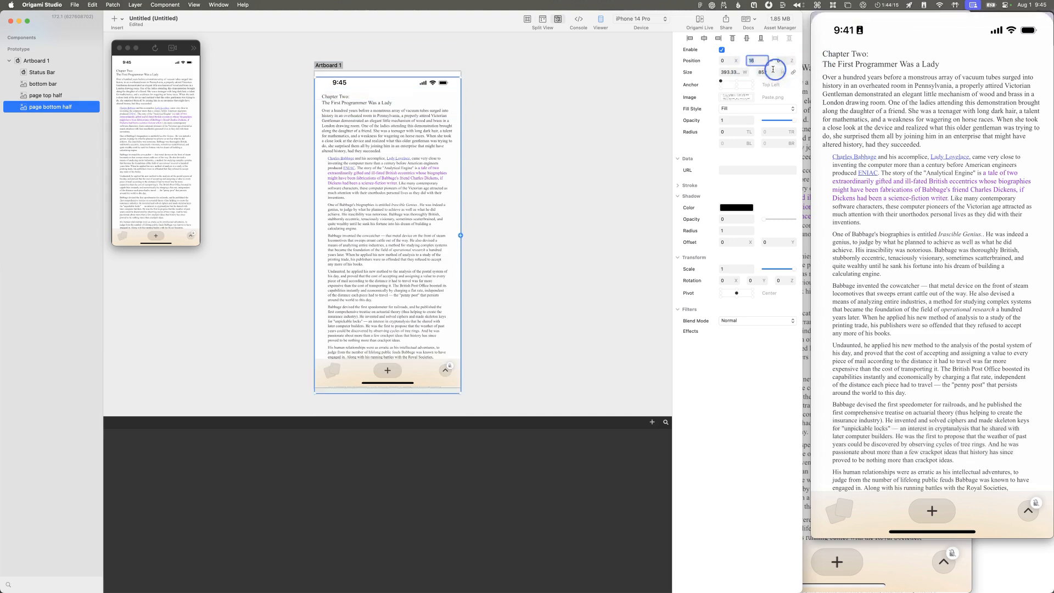
Step: Try hiding the page bottom half layer and reducing its height
click(33, 96)
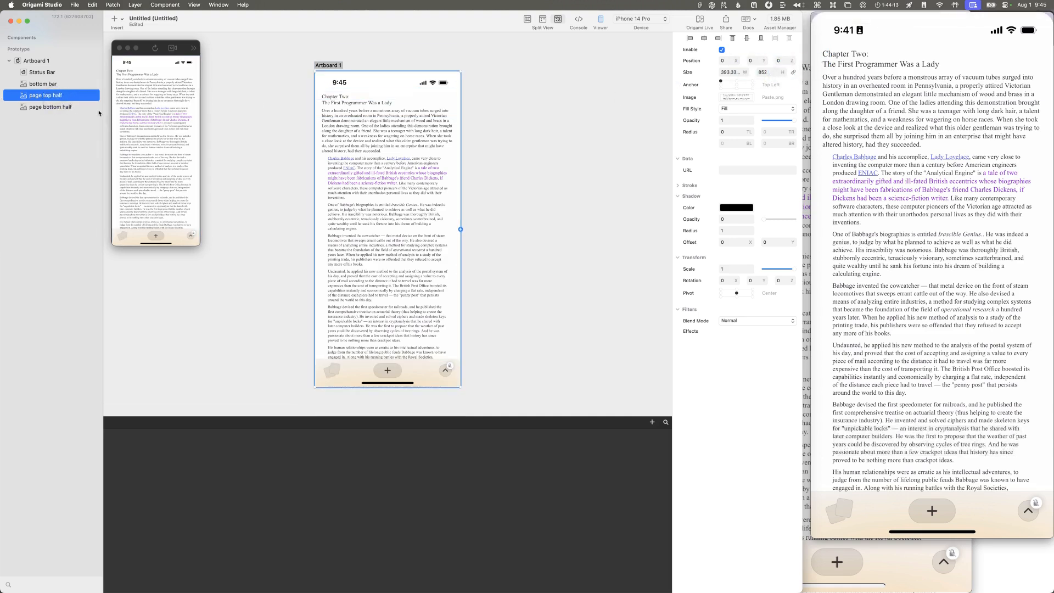
click(87, 106)
drag(764, 73, 757, 74)
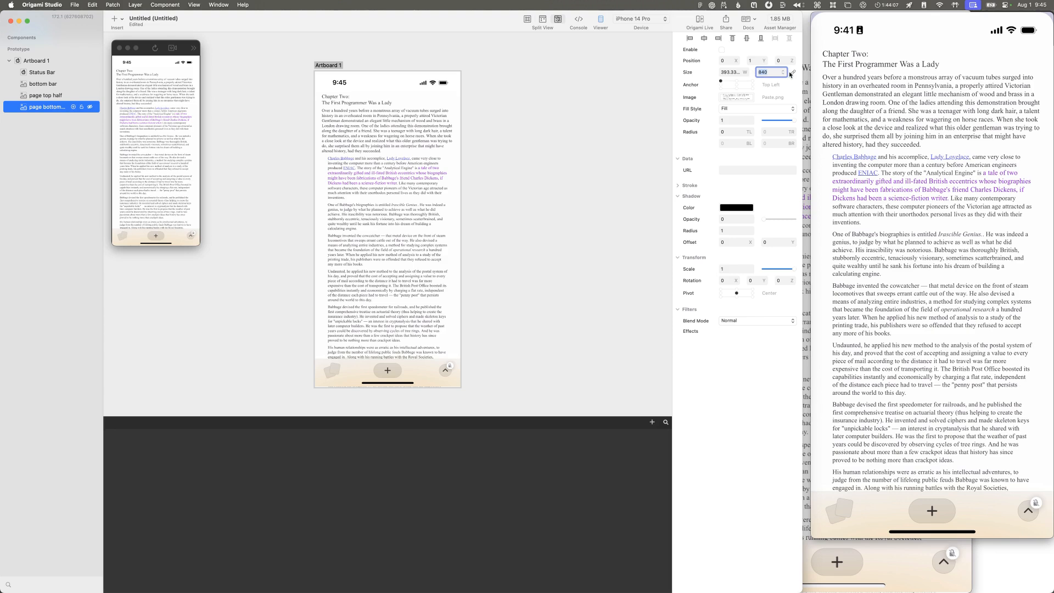
click(765, 74)
key(BackSpace)
key(BackSpace)
key(BackSpace)
text(463)
drag(620, 70, 620, 70)
key(super+a)
text(852)
key(Return)
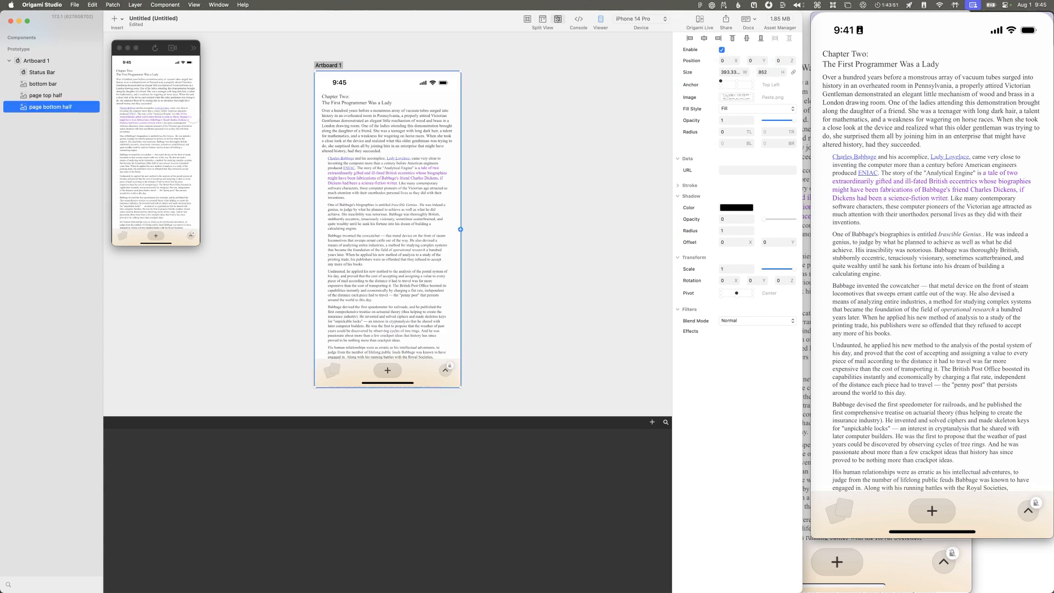
Step: Hide the page bottom half layer and reduce the page top half layer's height to 386
click(78, 97)
click(90, 108)
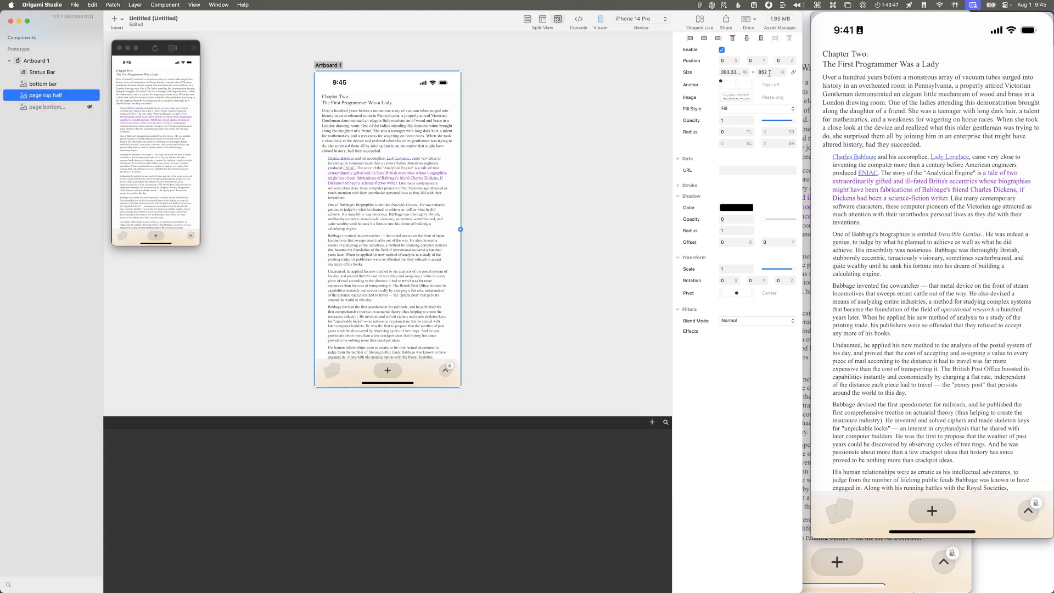
drag(785, 73, 583, 78)
key(super+z)
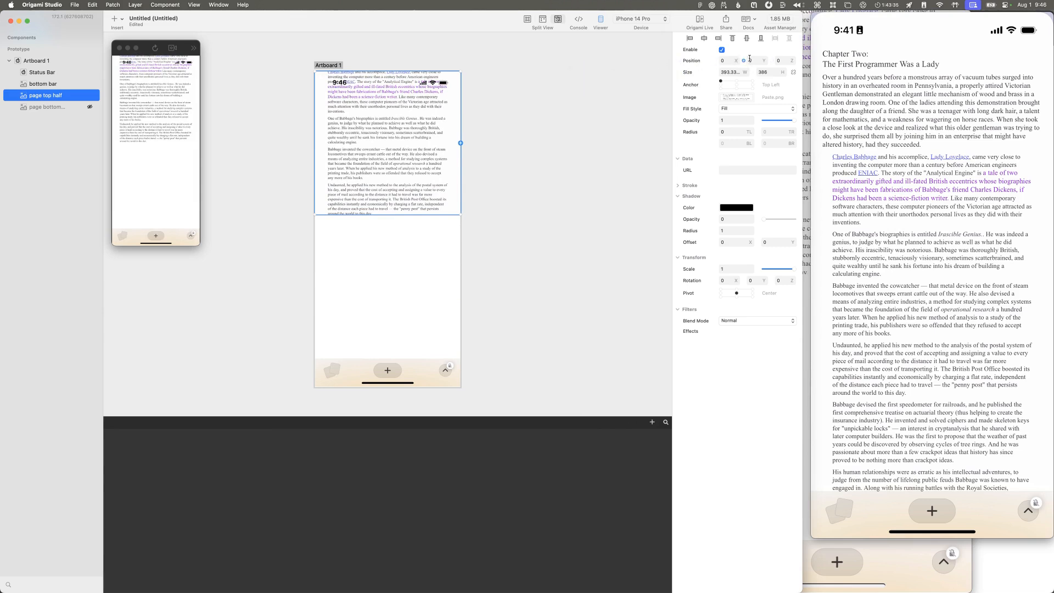
Step: Try shifting the page top half layer's Y position and changing its anchor point
drag(761, 61, 800, 60)
key(super+z)
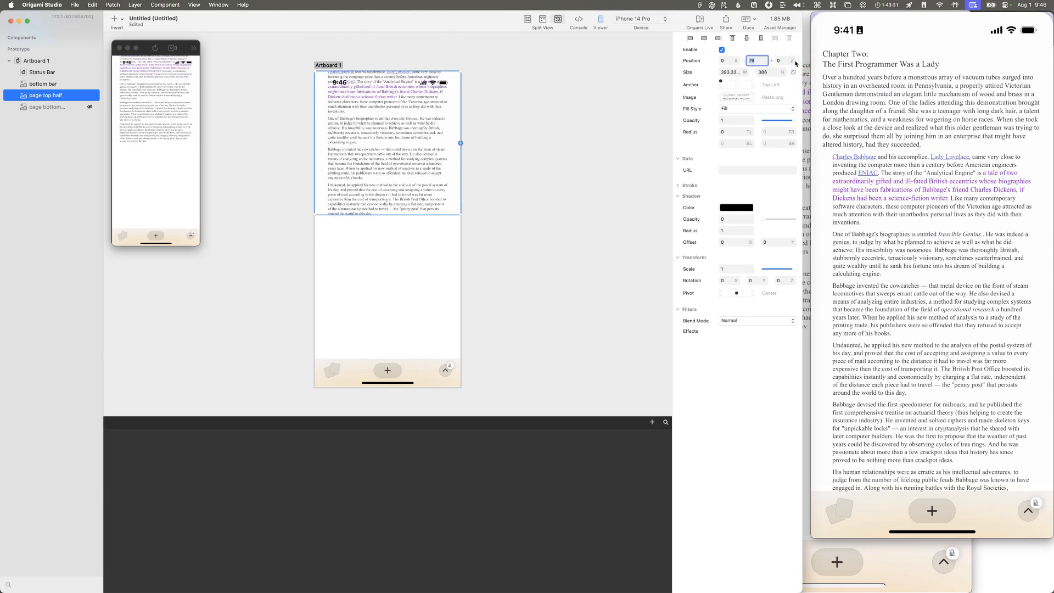
click(737, 85)
click(721, 82)
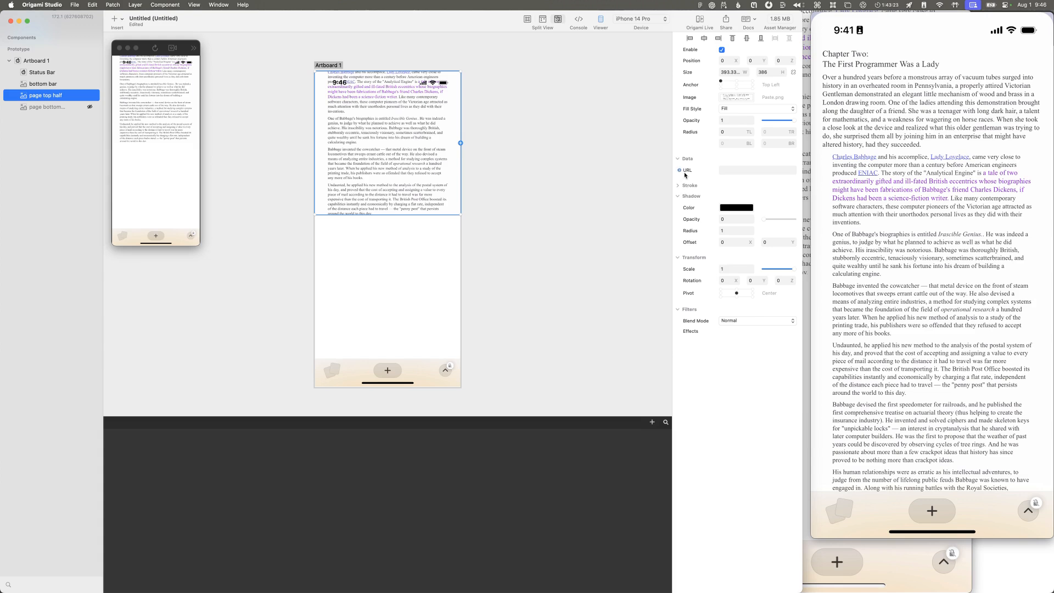
Step: Review the page top half layer's stroke and other properties, and read its layer info for a way to crop the image
scroll(693, 169, down, 1)
scroll(693, 171, up, 1)
click(679, 186)
click(679, 186)
right_click(57, 95)
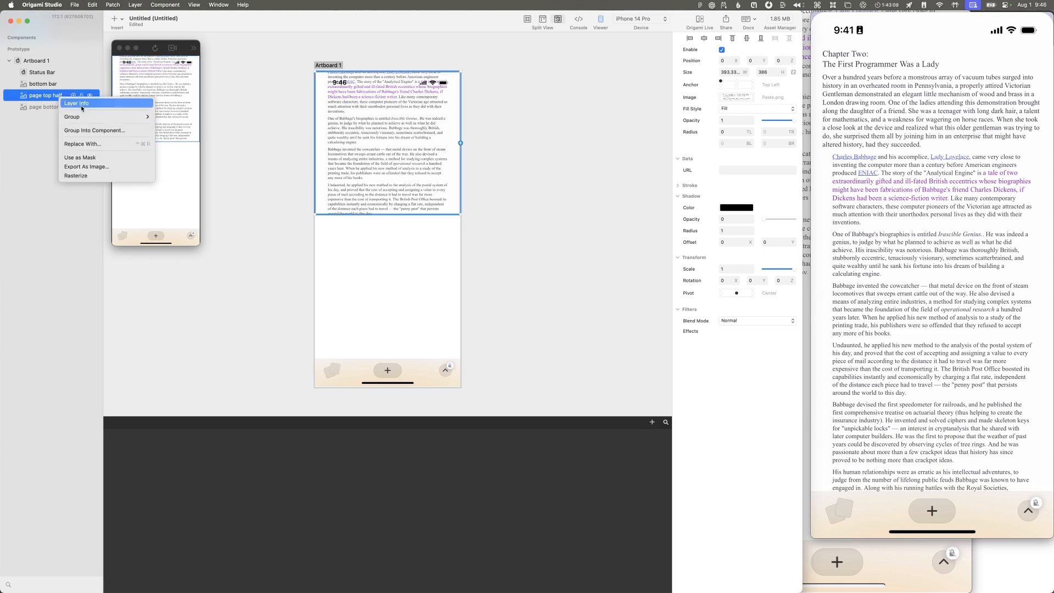
click(82, 104)
scroll(181, 128, down, 10)
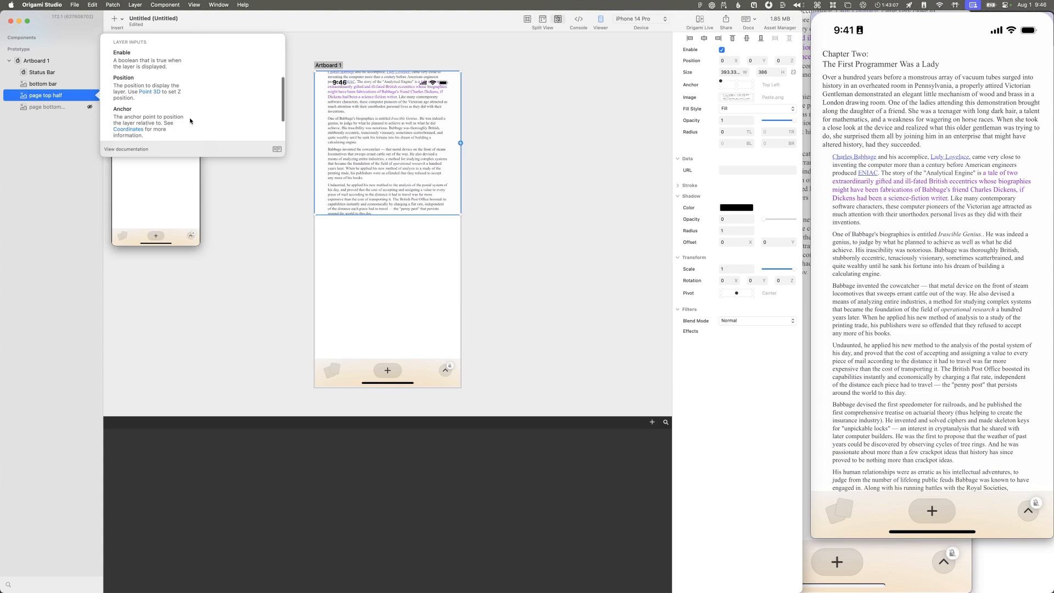
scroll(189, 125, down, 3)
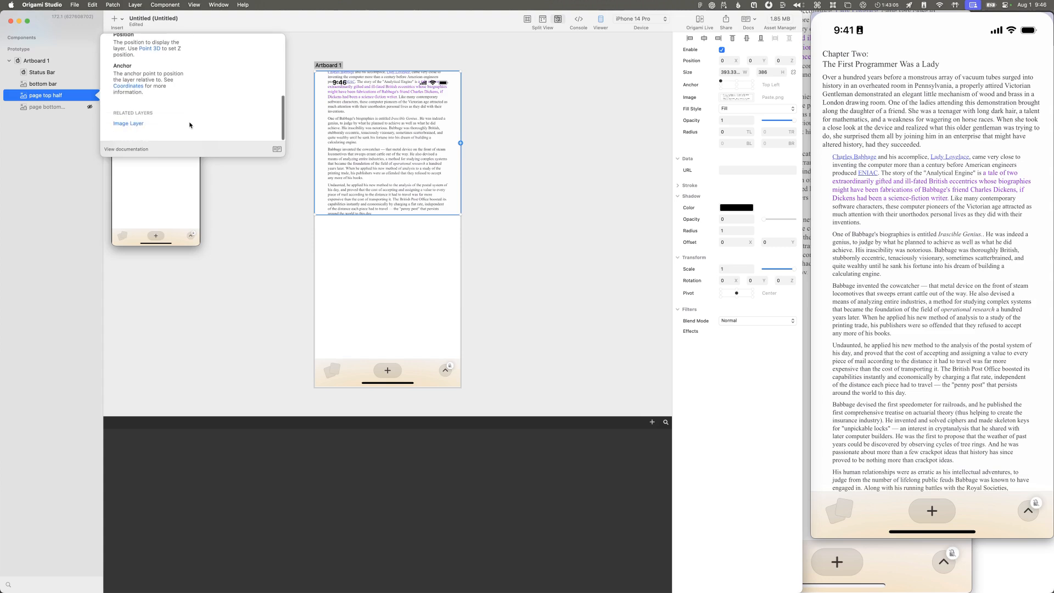
Step: Read the Image Layer documentation, including its properties and related masking content, and return to the prototype
click(132, 123)
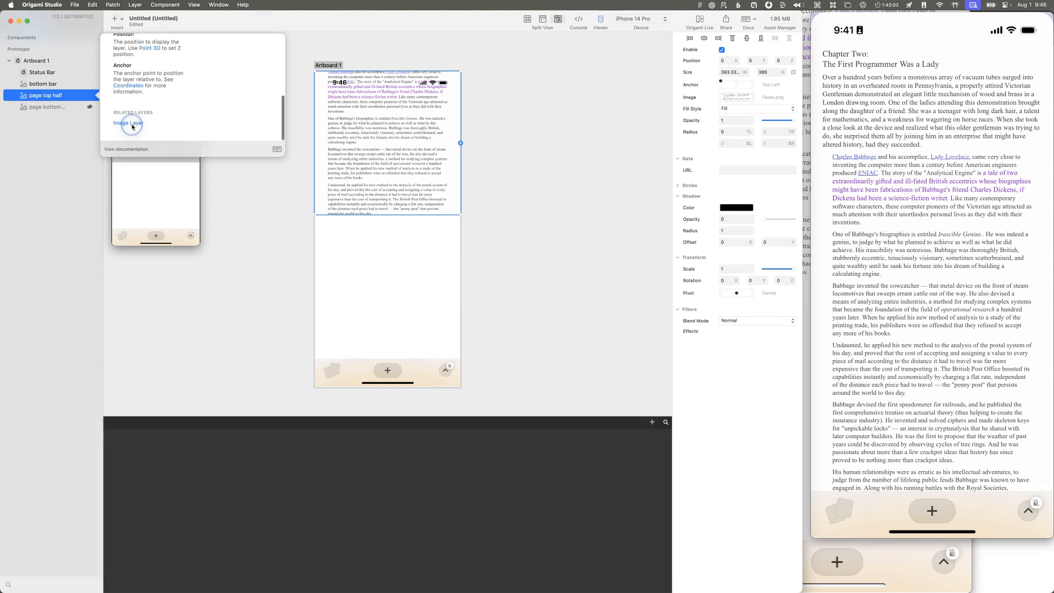
scroll(581, 264, down, 3)
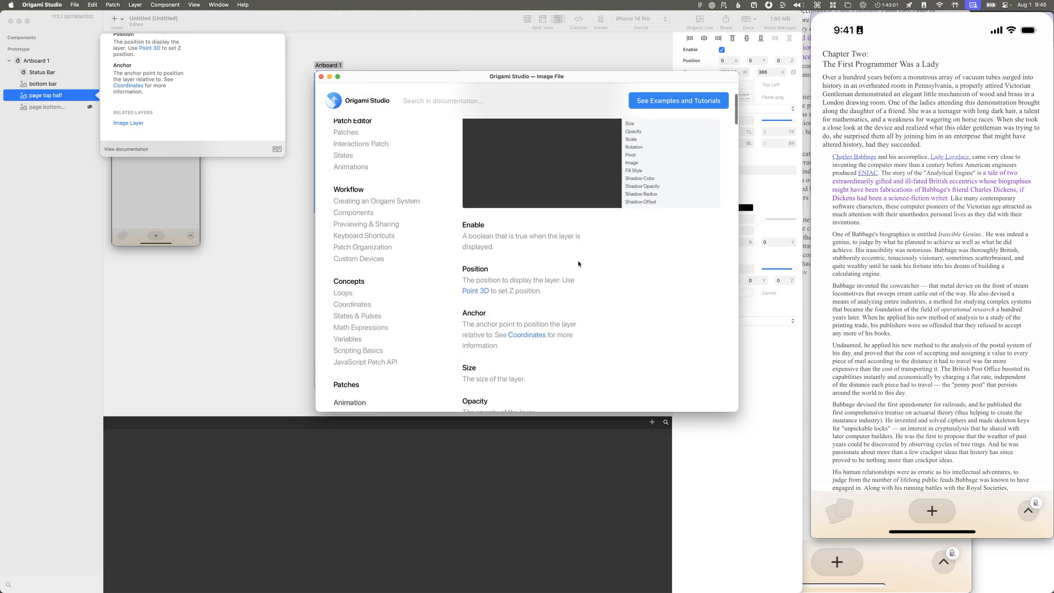
scroll(650, 175, down, 5)
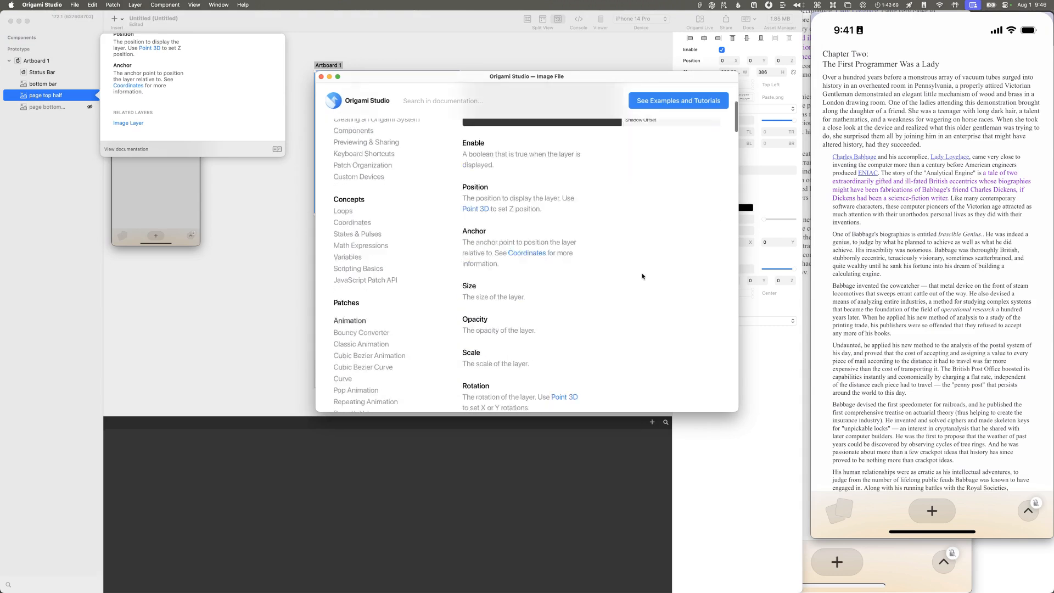
scroll(579, 265, down, 8)
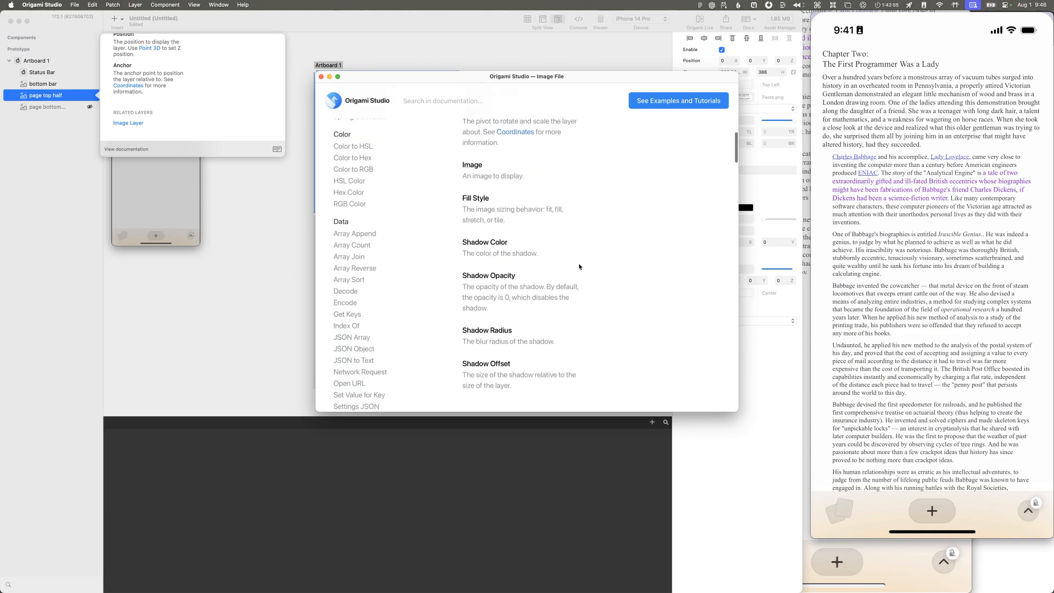
scroll(677, 328, down, 15)
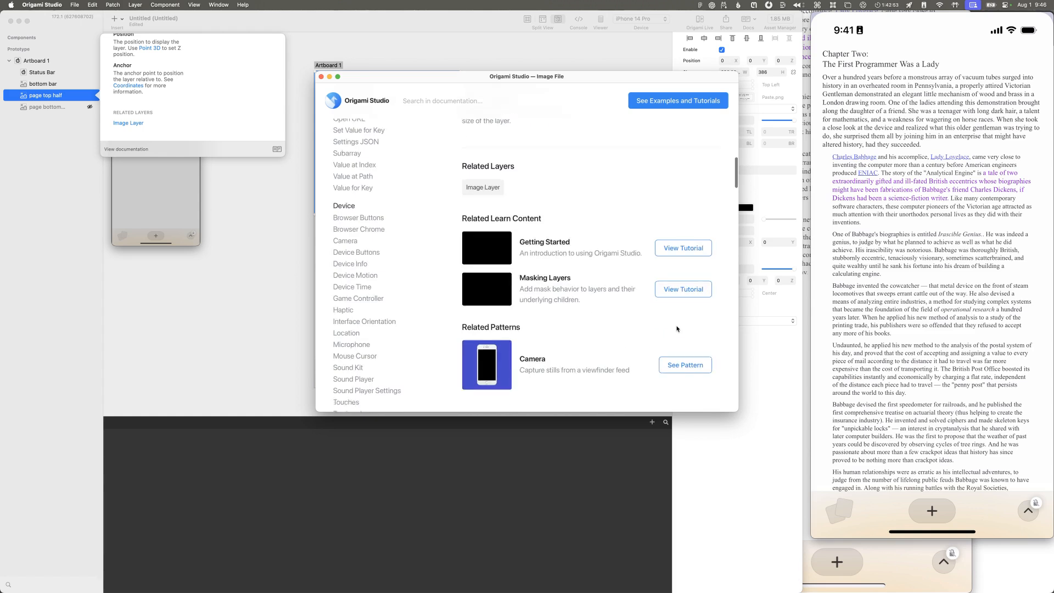
scroll(677, 328, up, 2)
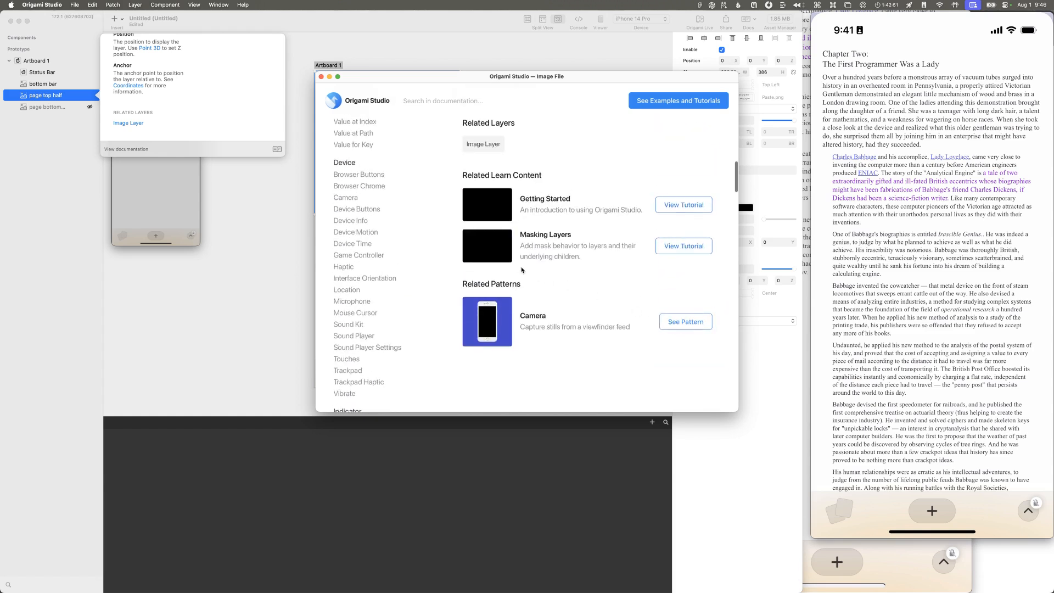
scroll(520, 263, up, 10)
scroll(519, 263, down, 8)
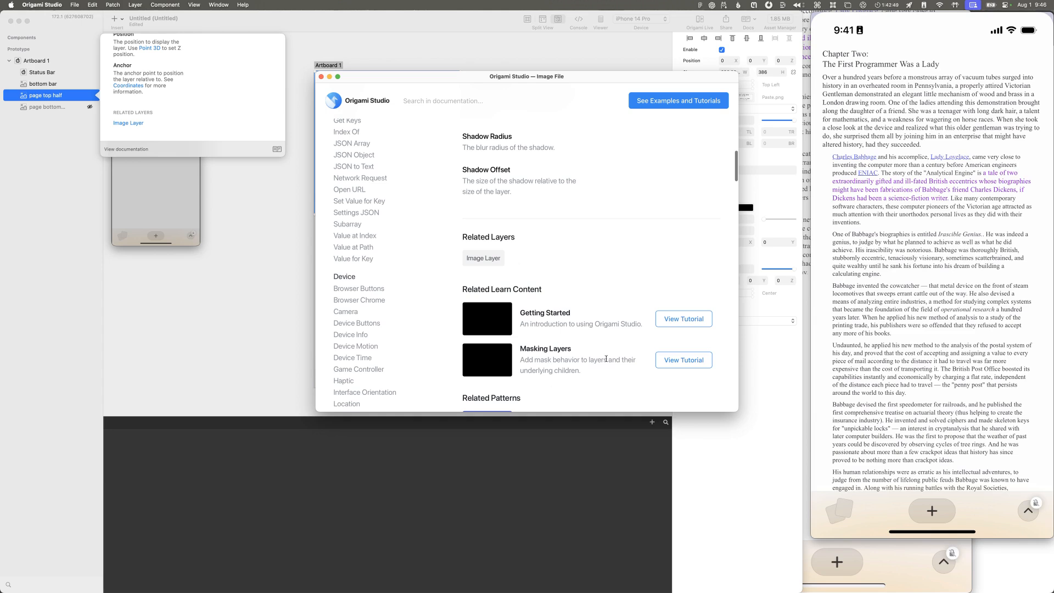
click(774, 445)
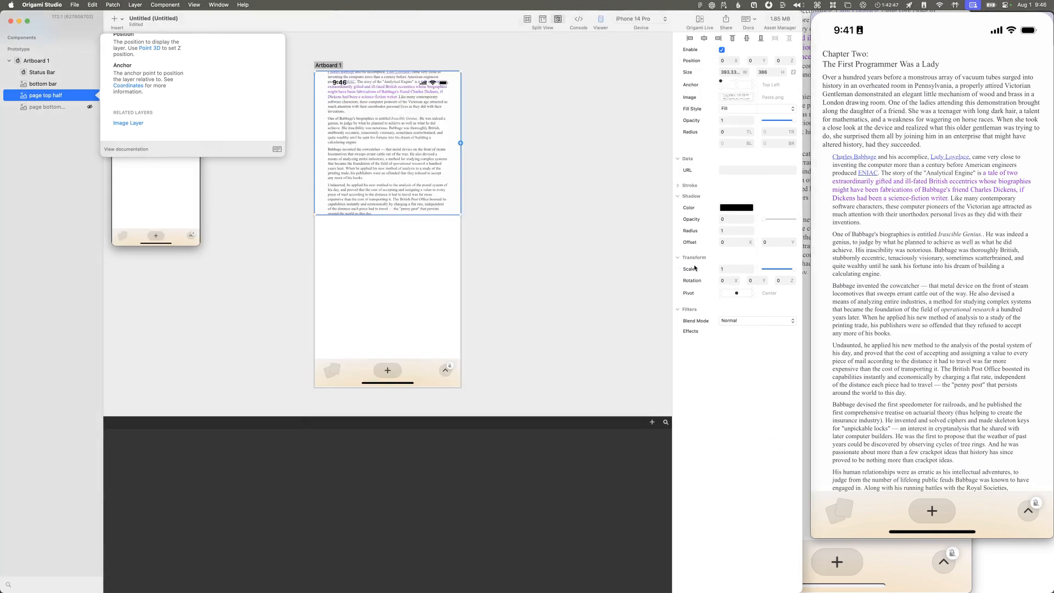
click(249, 261)
Step: Undo the height change on the page top half layer and check which actions the layer offers
key(super+z)
key(super+z)
key(super+z)
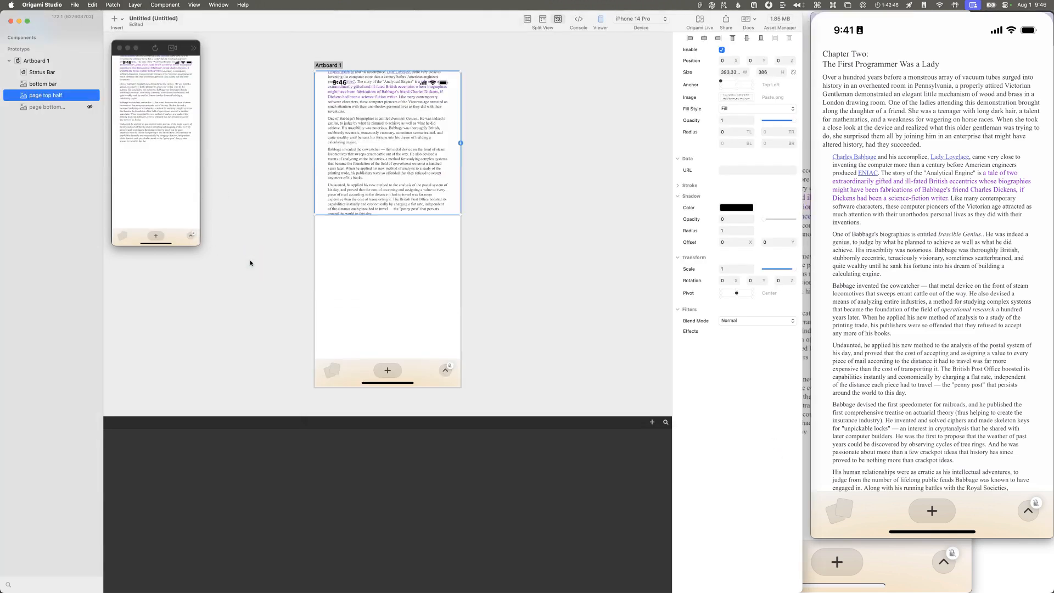
right_click(38, 99)
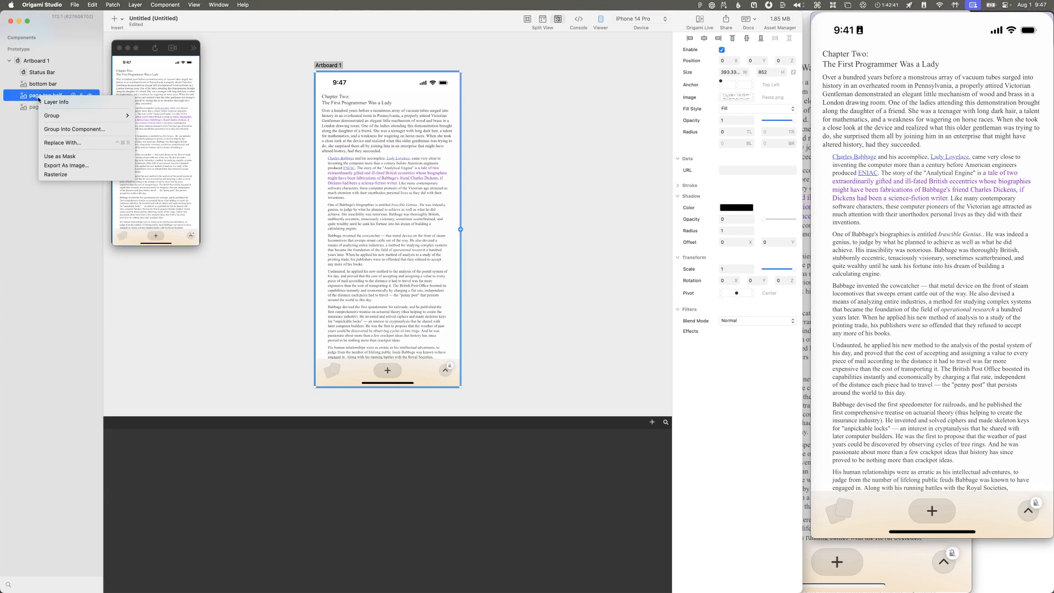
key(Escape)
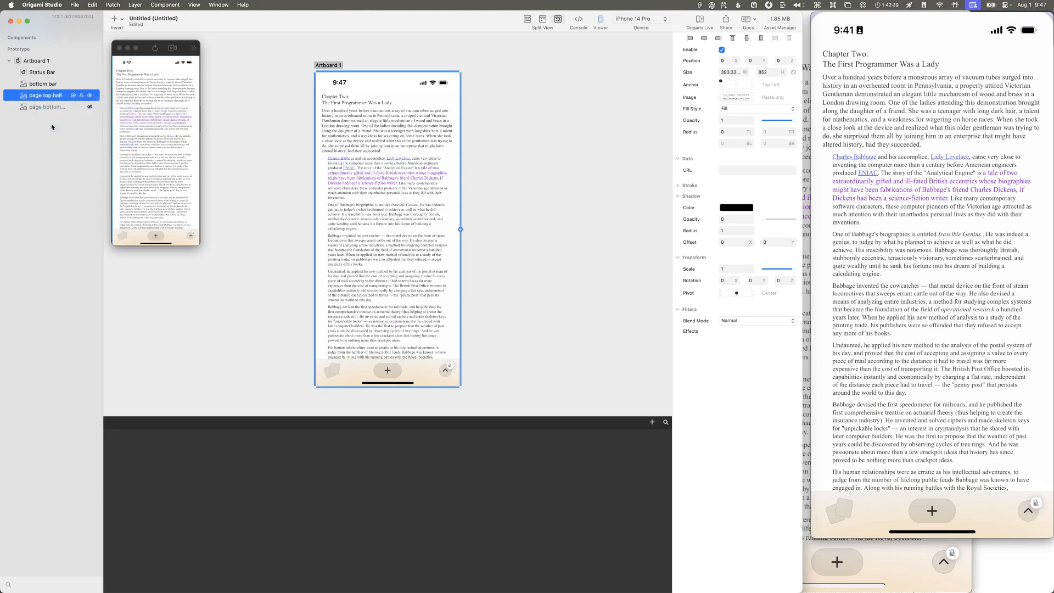
Step: Draw a rectangle about 393 × 400 covering the upper part of the artboard from its top-left corner
click(312, 74)
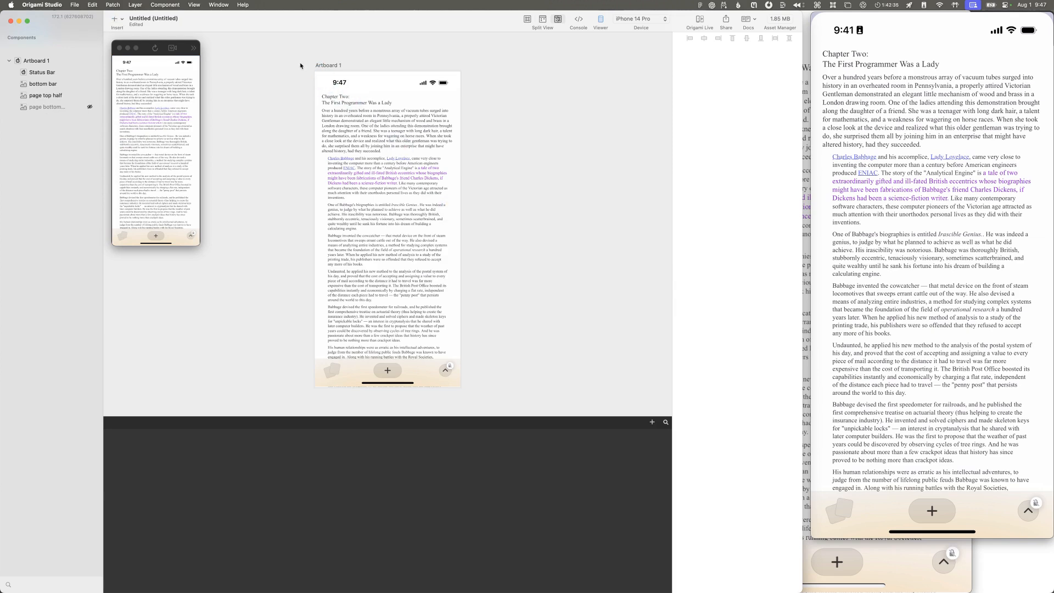
click(317, 74)
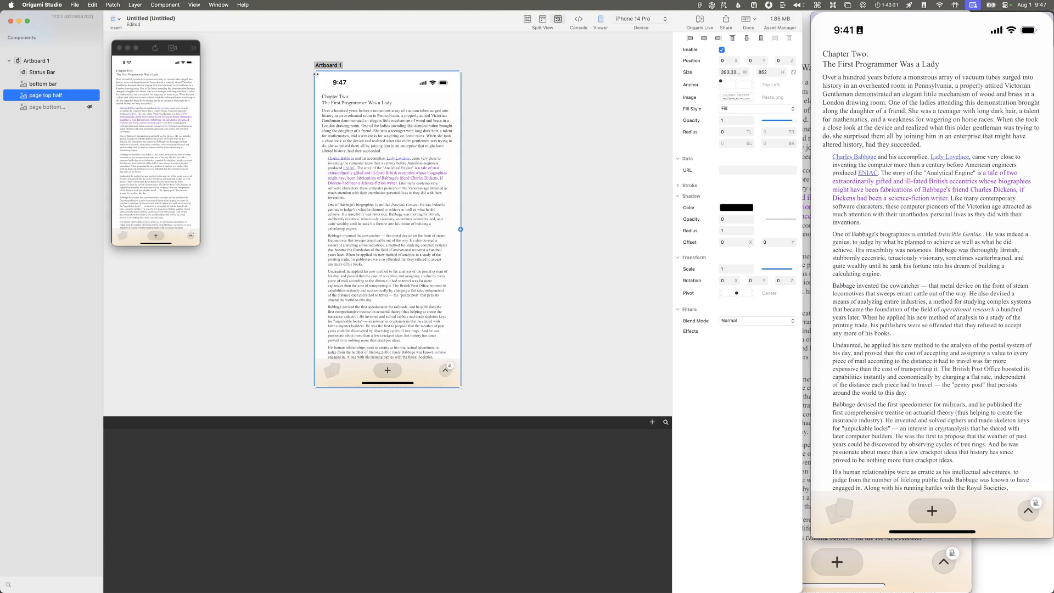
mouse_move(316, 72)
mouse_down()
mouse_move(463, 205)
mouse_move(378, 181)
mouse_move(351, 149)
mouse_move(379, 181)
mouse_move(357, 149)
mouse_move(471, 156)
mouse_move(487, 212)
mouse_move(402, 158)
mouse_move(473, 154)
mouse_move(377, 141)
mouse_move(353, 165)
mouse_move(433, 243)
mouse_move(345, 105)
mouse_move(472, 219)
mouse_move(460, 219)
mouse_up()
key(super+z)
Step: Group the rectangle with the page top half layer, keeping it below the page, and use the rectangle as a mask
drag(33, 101, 34, 114)
shift+click(40, 96)
key(super+g)
right_click(43, 118)
click(59, 179)
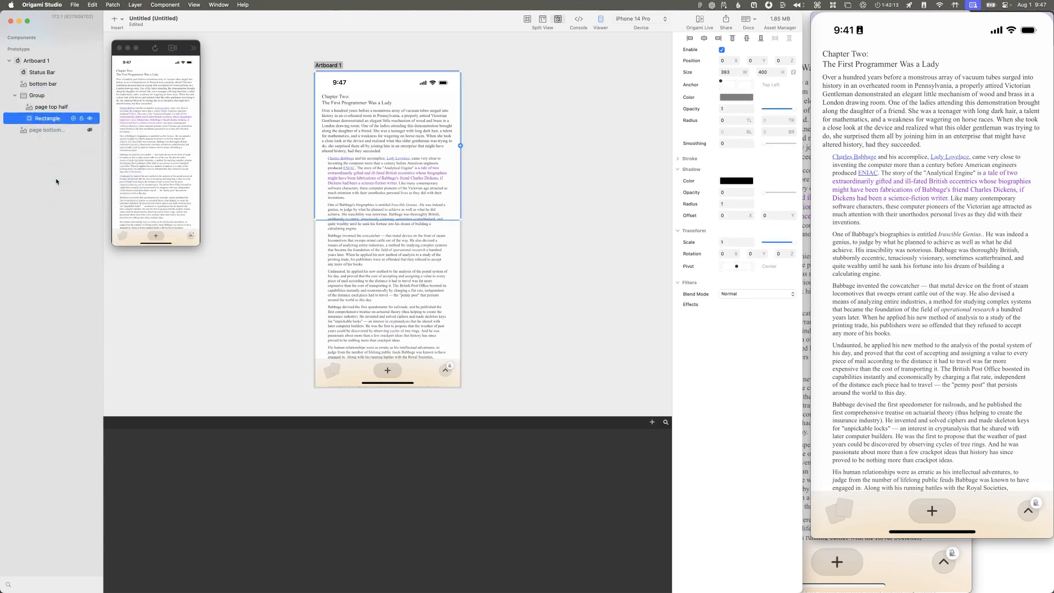
Step: Rename the rectangle "mask" and shorten it from its lower edge to a height of 382
double_click(56, 120)
text(mask)
key(Return)
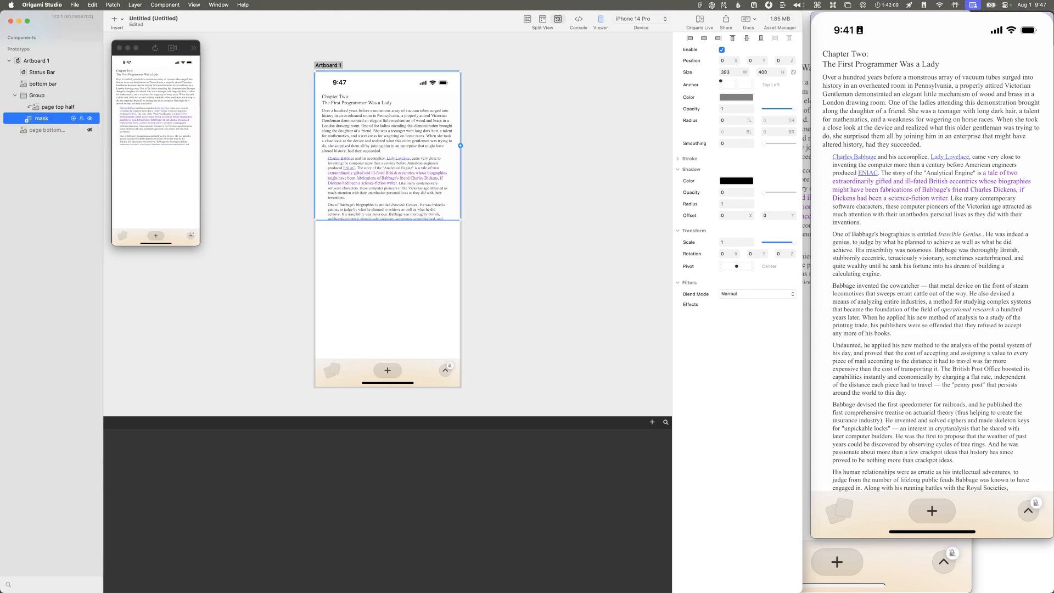
mouse_move(386, 220)
mouse_down()
mouse_move(388, 199)
mouse_move(386, 223)
mouse_move(387, 213)
mouse_up()
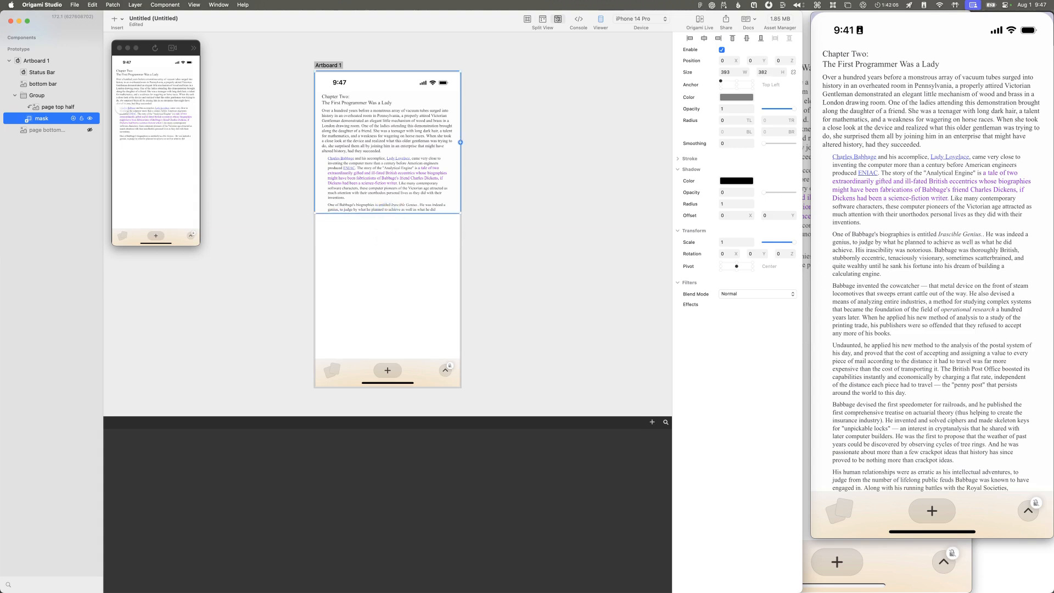
Step: Replace the page bottom half layer with a duplicate of the masked group placed below the original group
click(43, 130)
key(BackSpace)
key(super+d)
drag(23, 96, 26, 129)
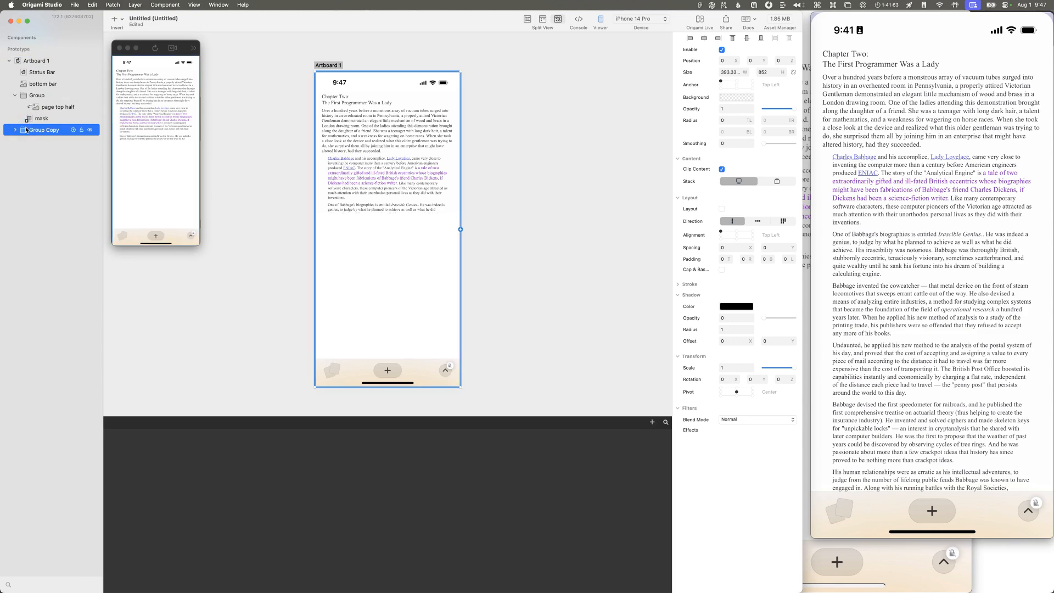
Step: Rename the duplicated group "bottom half" and the original group "top half"
double_click(39, 133)
double_click(36, 95)
text(top half)
key(Return)
Step: Expand the bottom half group and move its page layer to X 20, Y 303
click(21, 132)
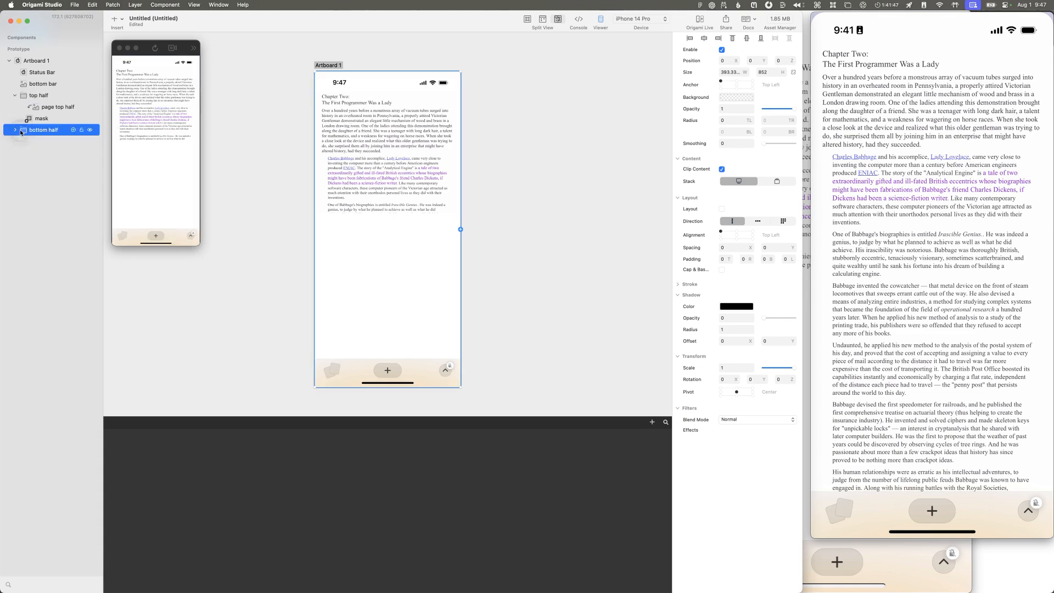
click(16, 130)
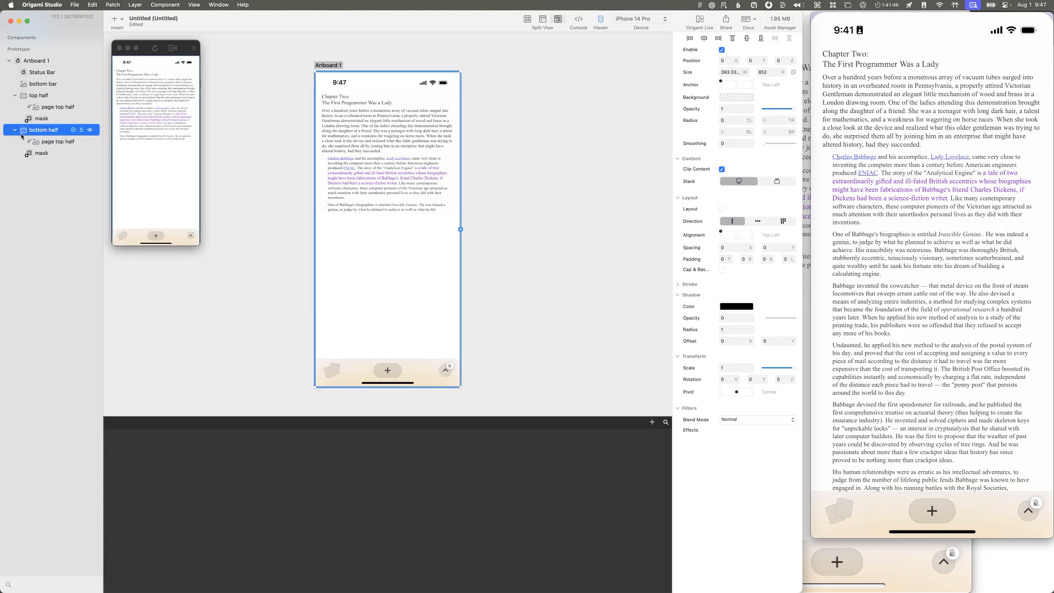
click(49, 142)
click(44, 152)
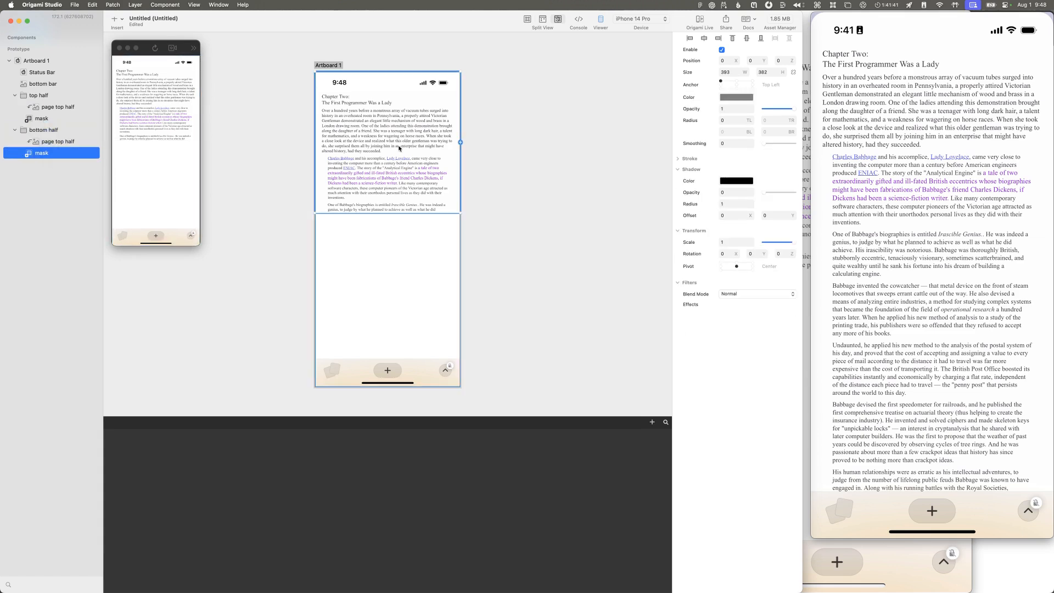
drag(399, 148, 407, 258)
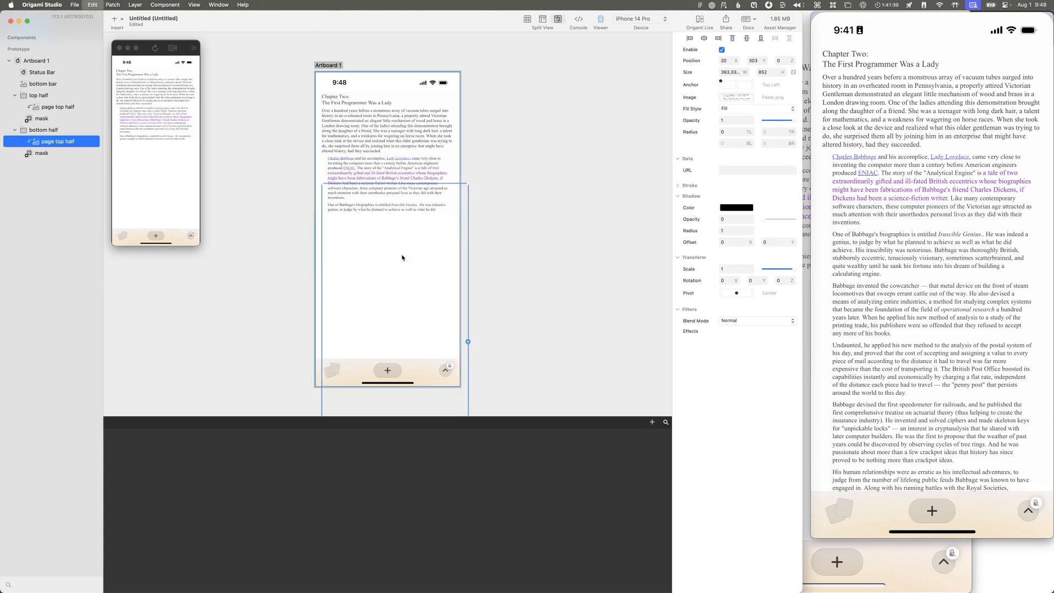
Step: Try deleting the bottom half group's page layer and moving its mask to Y 386, and undo both changes
key(Delete)
drag(407, 138, 388, 282)
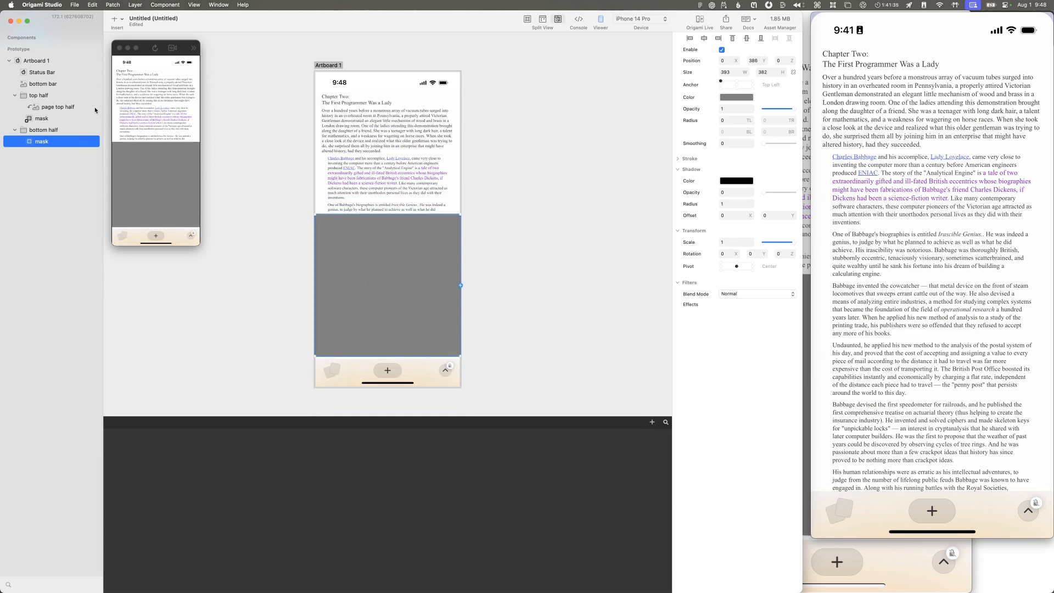
key(super+z)
key(super+v)
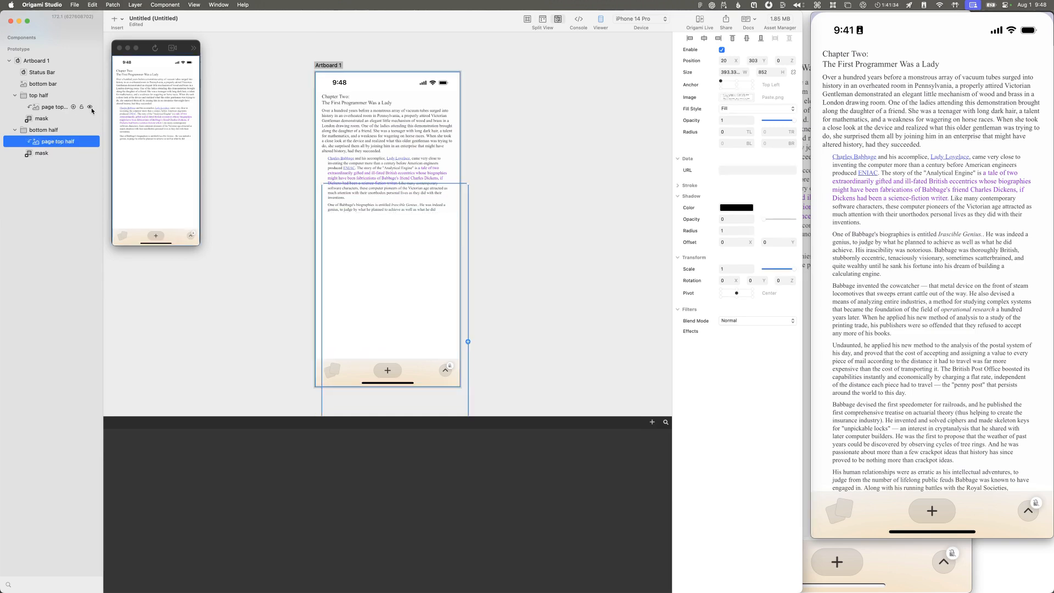
Step: Move the bottom half group's mask down to Y 383 and select the page layer in that group
click(36, 154)
drag(337, 135, 338, 277)
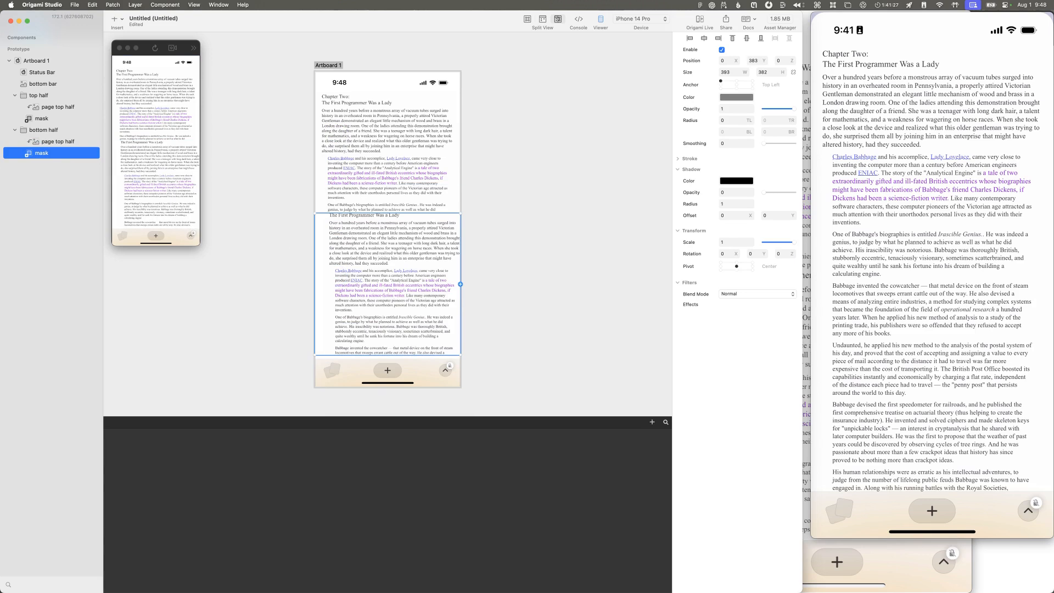
click(33, 131)
click(39, 141)
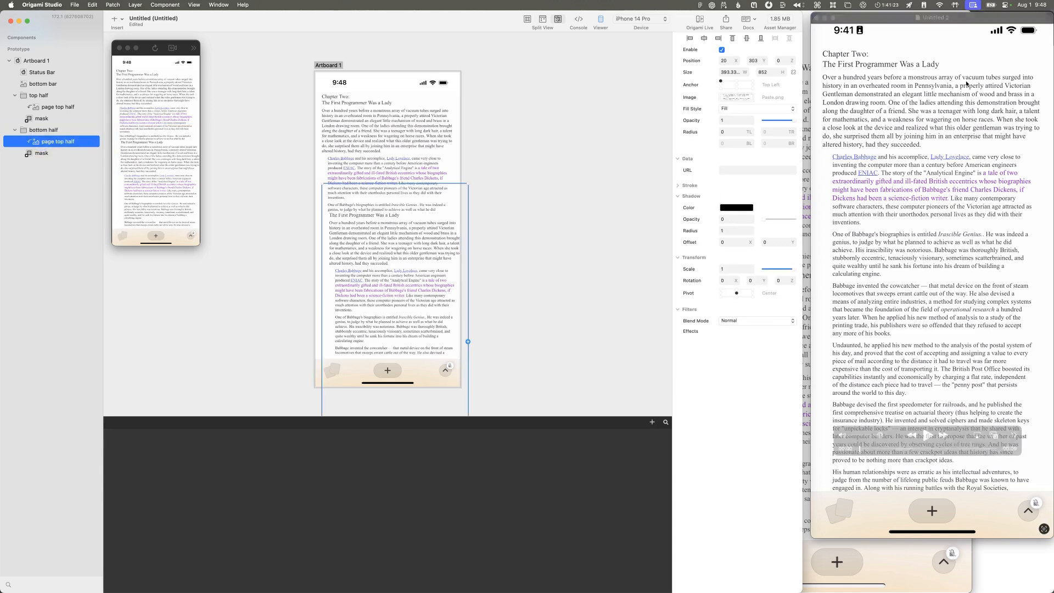
Step: Set the position of the bottom half group's page layer to X 0, Y 0
double_click(725, 60)
text(0)
key(Return)
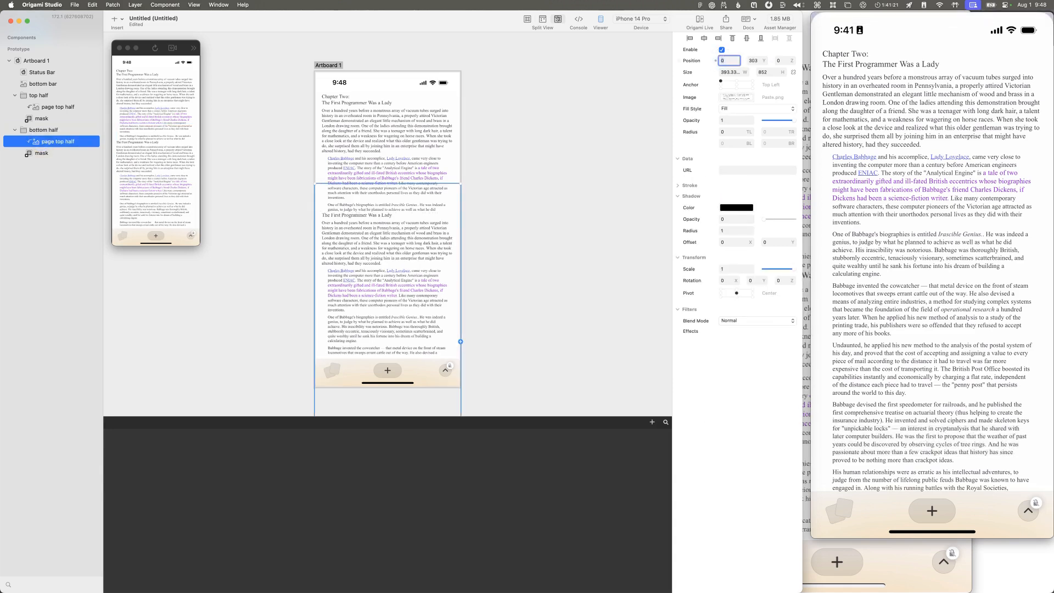
key(Tab)
text(0)
key(Return)
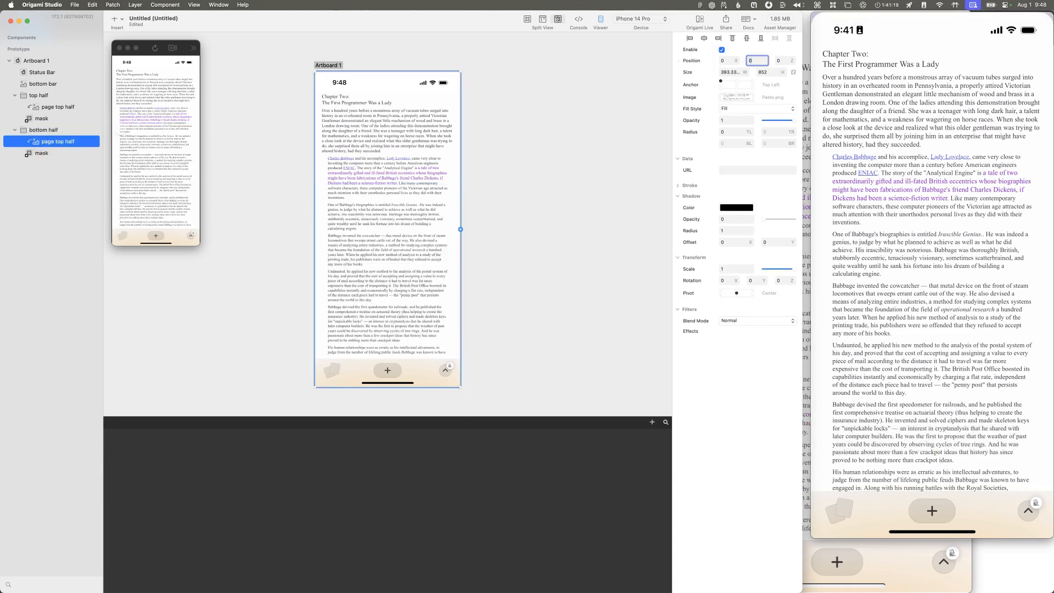
Step: Toggle the visibility of the top half and bottom half groups off and on to check what each one shows
click(43, 153)
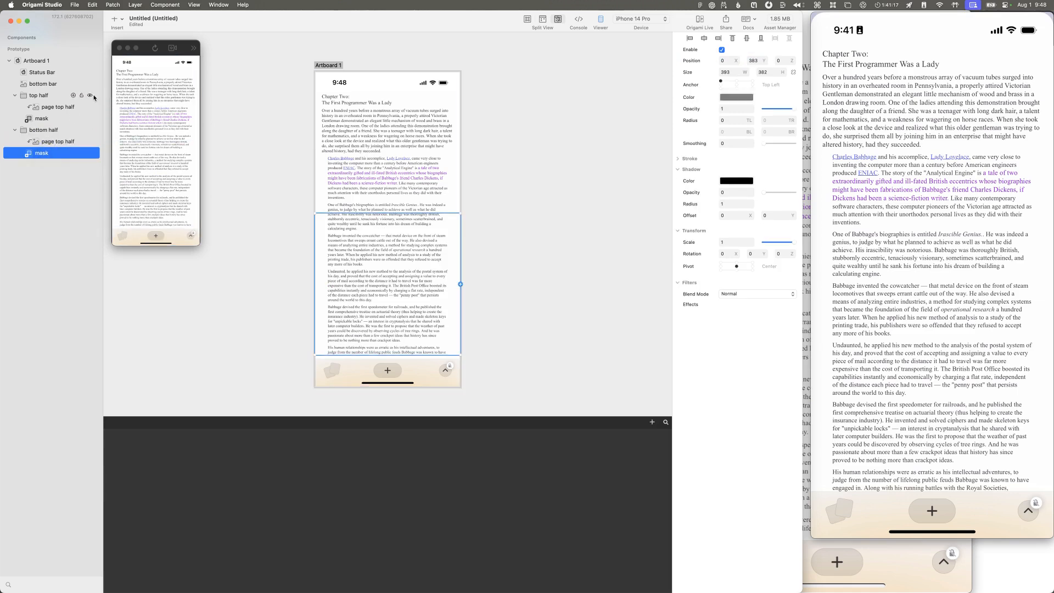
click(91, 95)
click(91, 97)
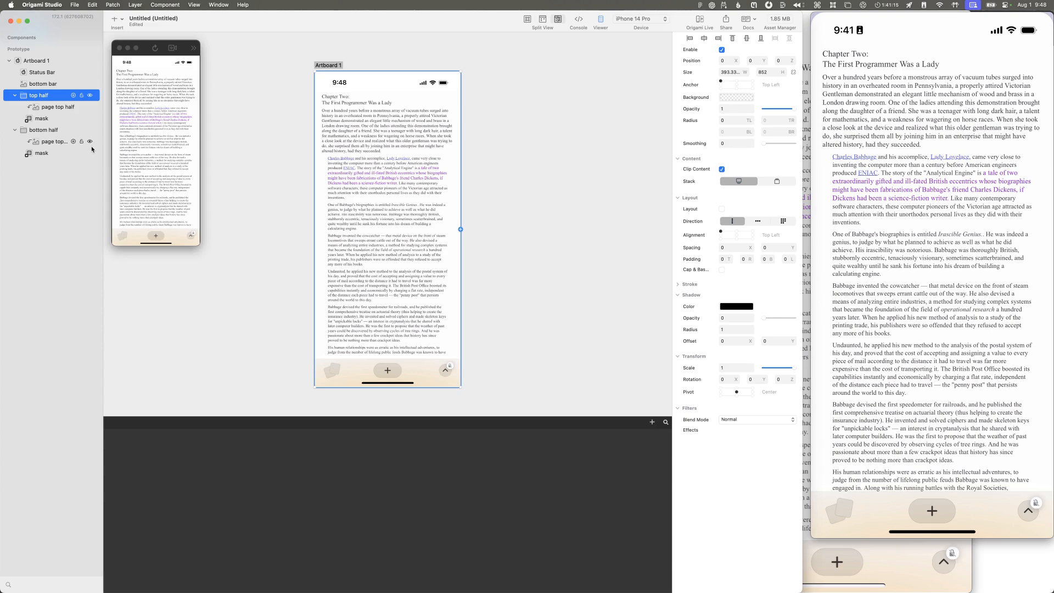
click(91, 130)
click(90, 131)
Step: Extend the bottom half group's mask downward to a height of 470 and scrub through the reference recording's fold
click(66, 153)
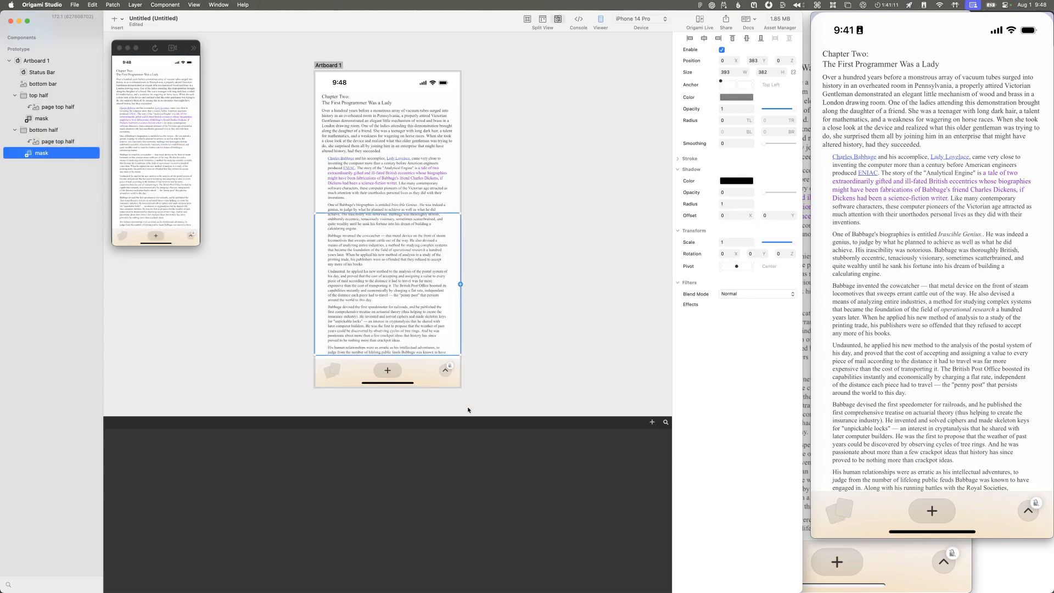
drag(405, 356, 398, 387)
click(1036, 420)
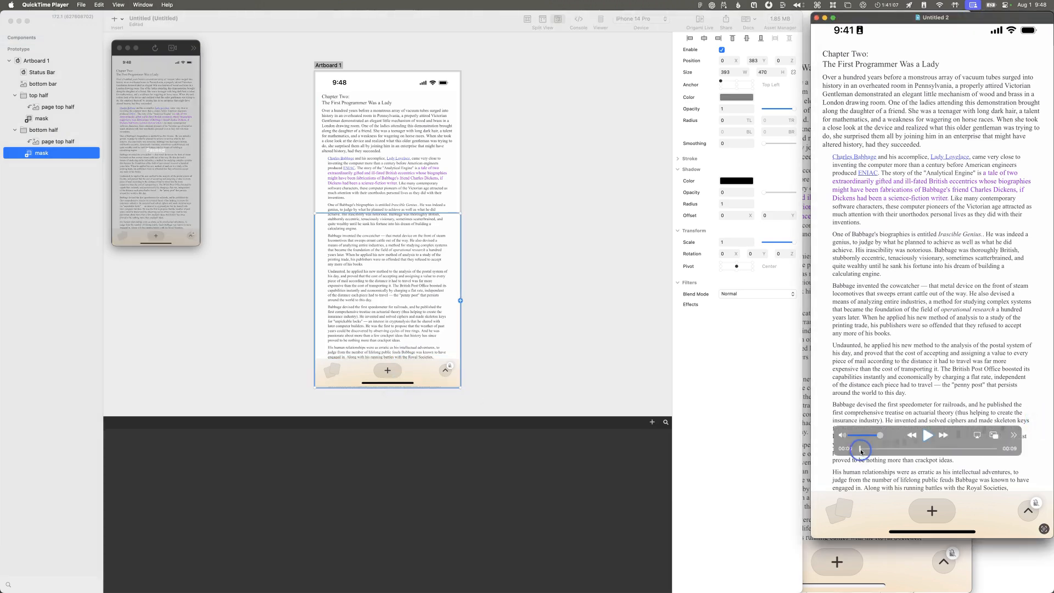
drag(860, 450, 882, 446)
Step: Compare the bounds of the top half group, the bottom half group and their masks on the artboard
click(25, 152)
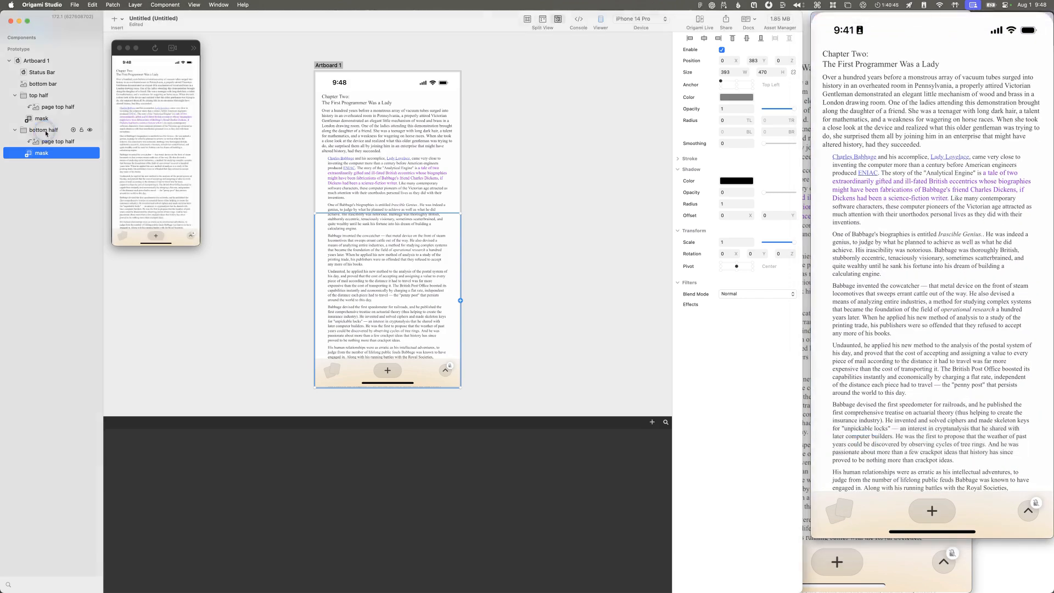
click(36, 130)
click(48, 97)
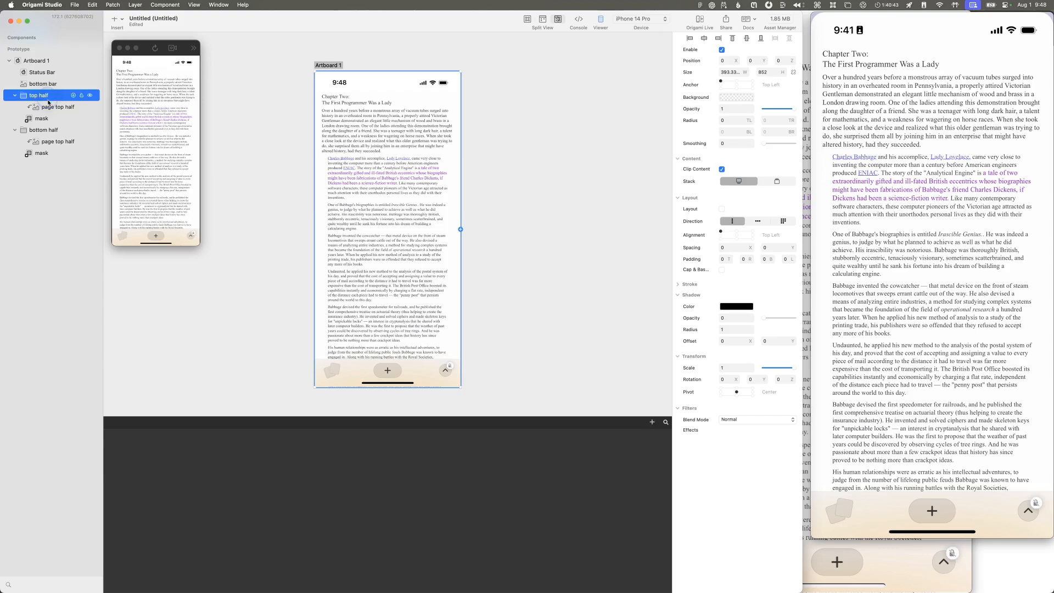
click(44, 129)
click(37, 97)
click(40, 130)
click(37, 98)
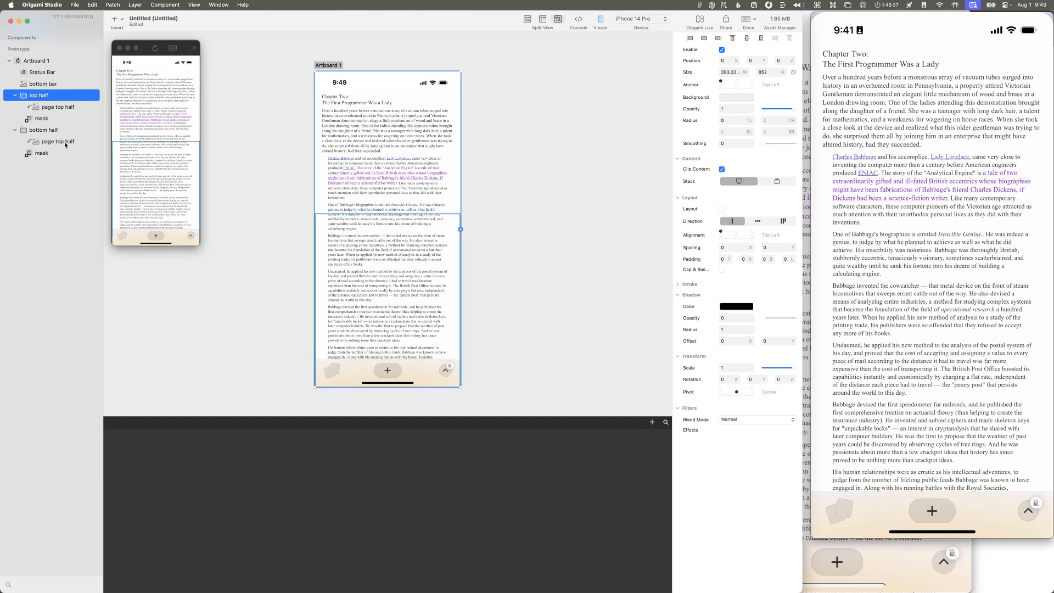
click(44, 130)
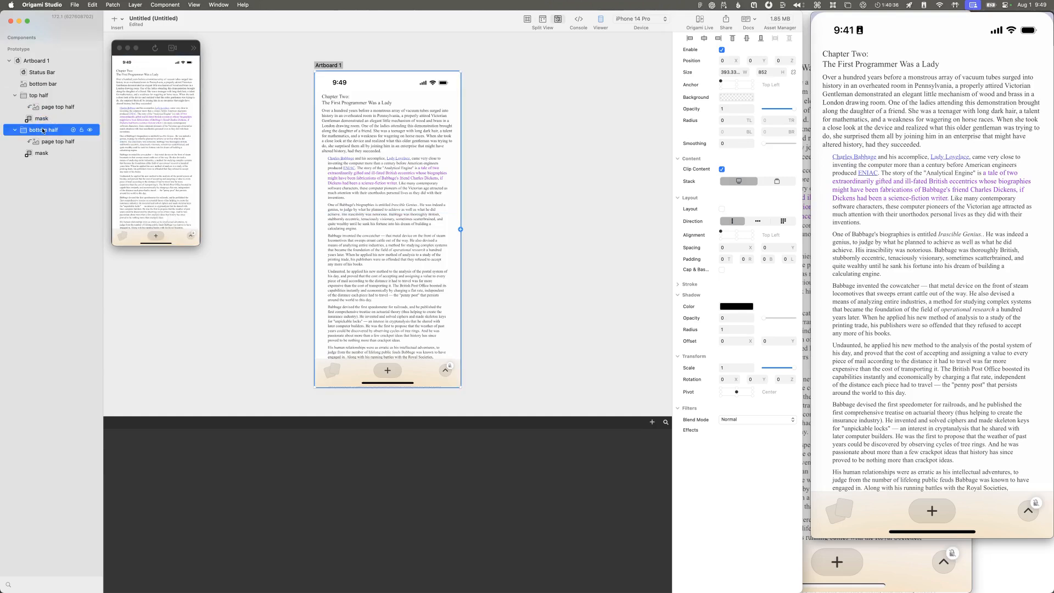
click(46, 97)
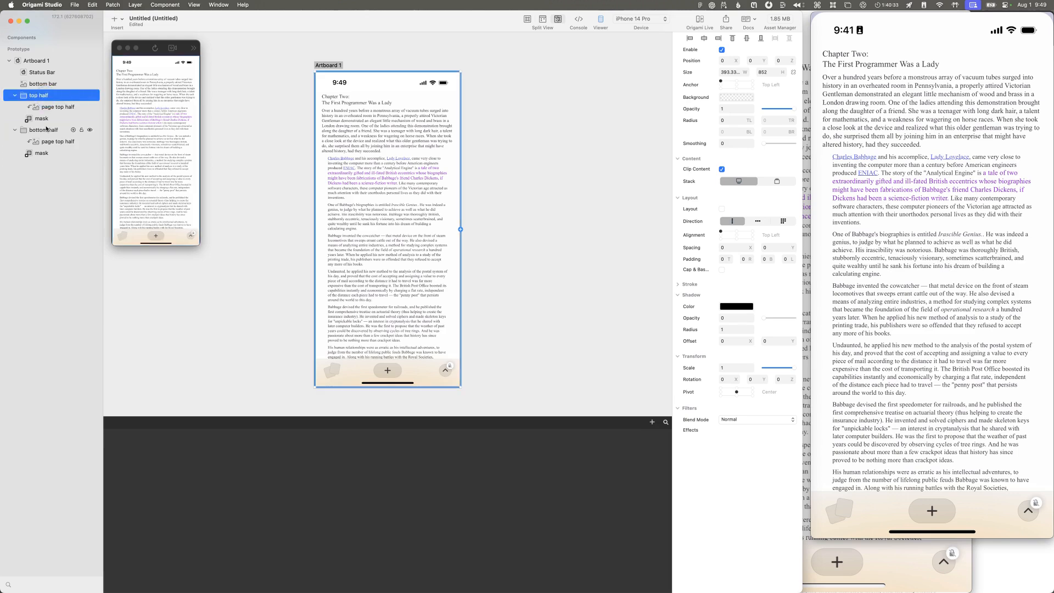
click(47, 129)
click(46, 119)
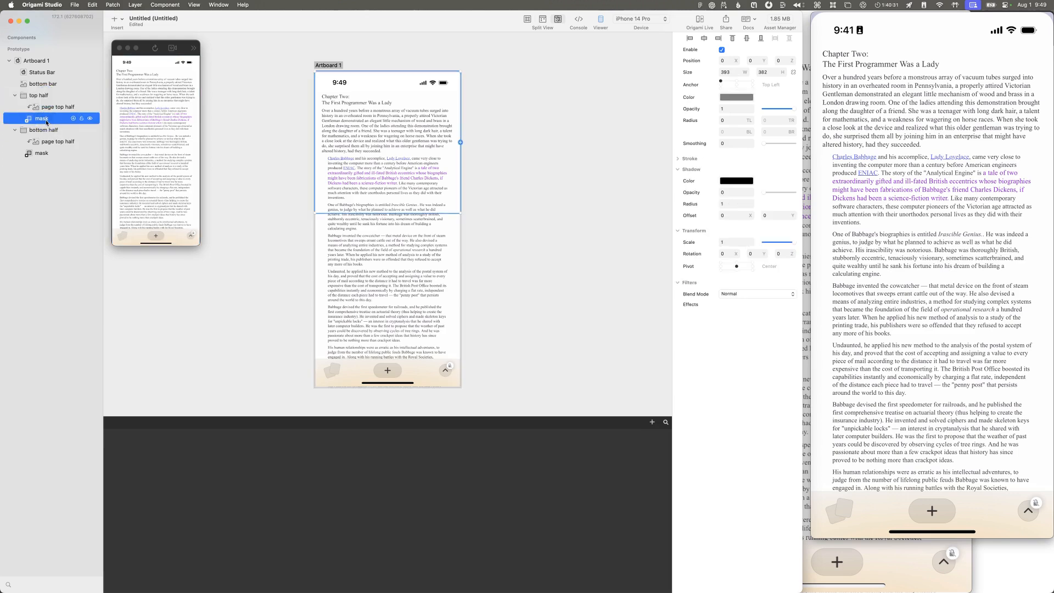
click(37, 61)
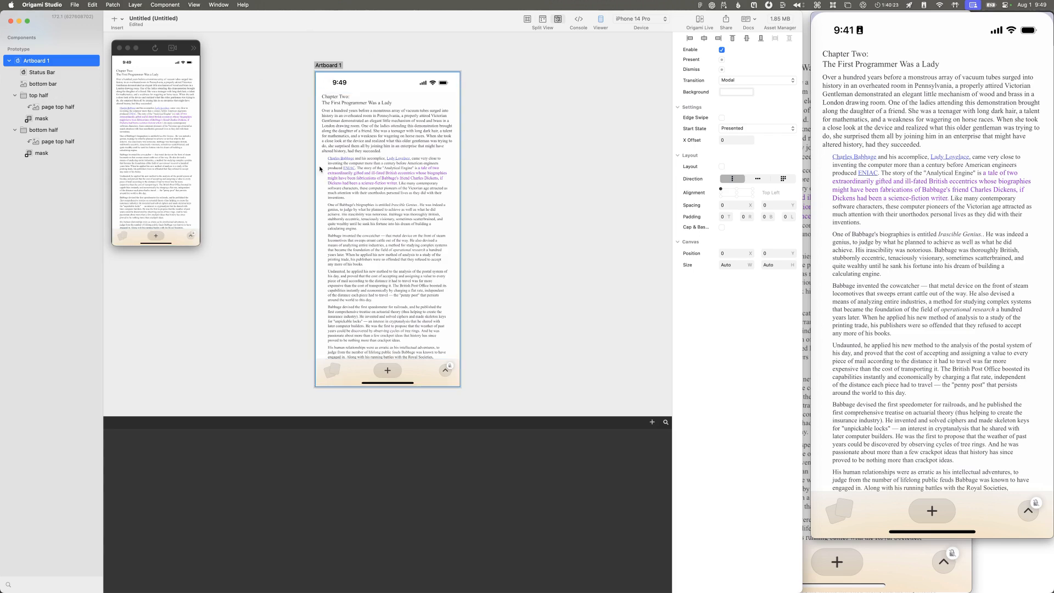
Step: Calculate half of the screen height with =852/2 in the launcher and copy the result
click(333, 66)
key(super+space)
text(safari)
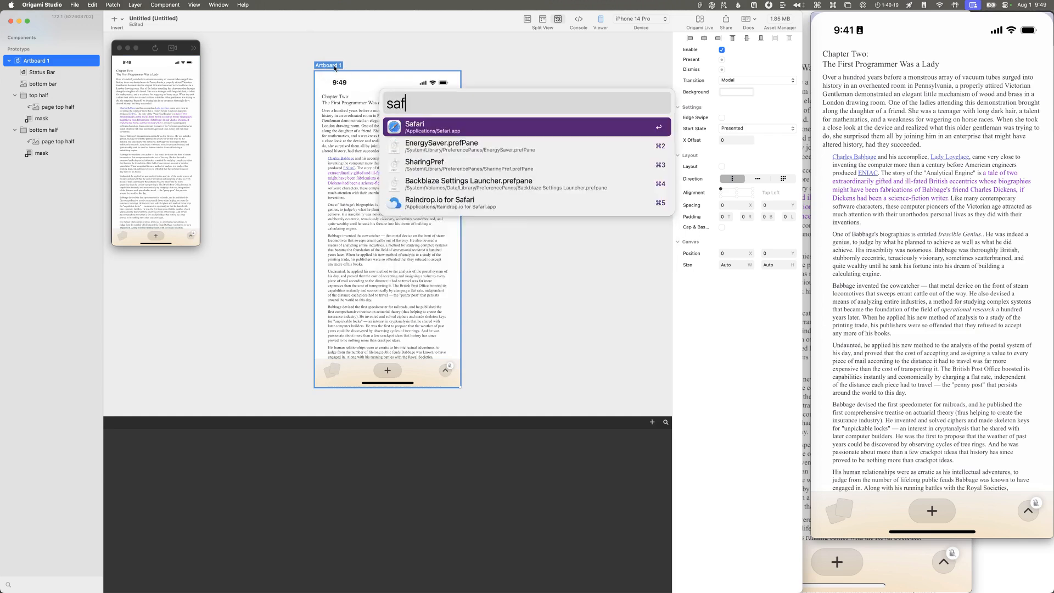
key(Return)
key(super+Tab)
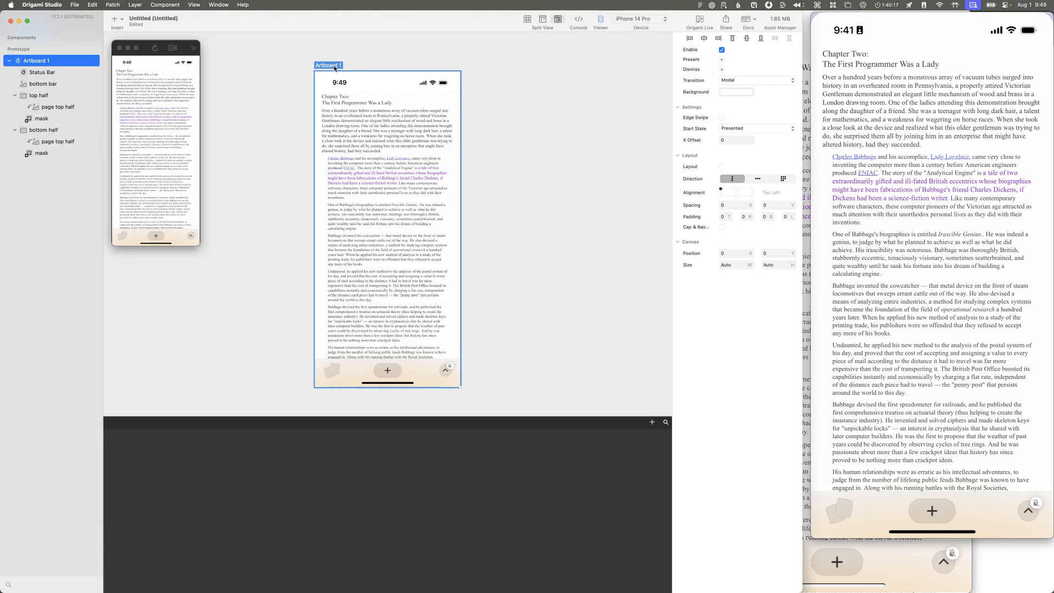
key(super+space)
text(=852/2)
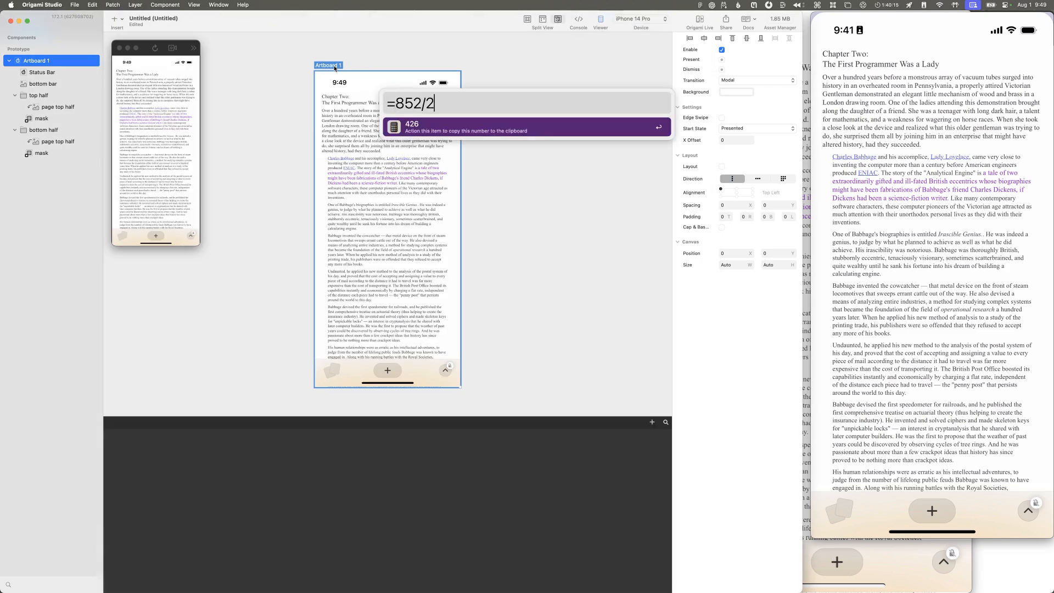
key(Return)
Step: Set the height of the top half group's mask to 426
click(40, 118)
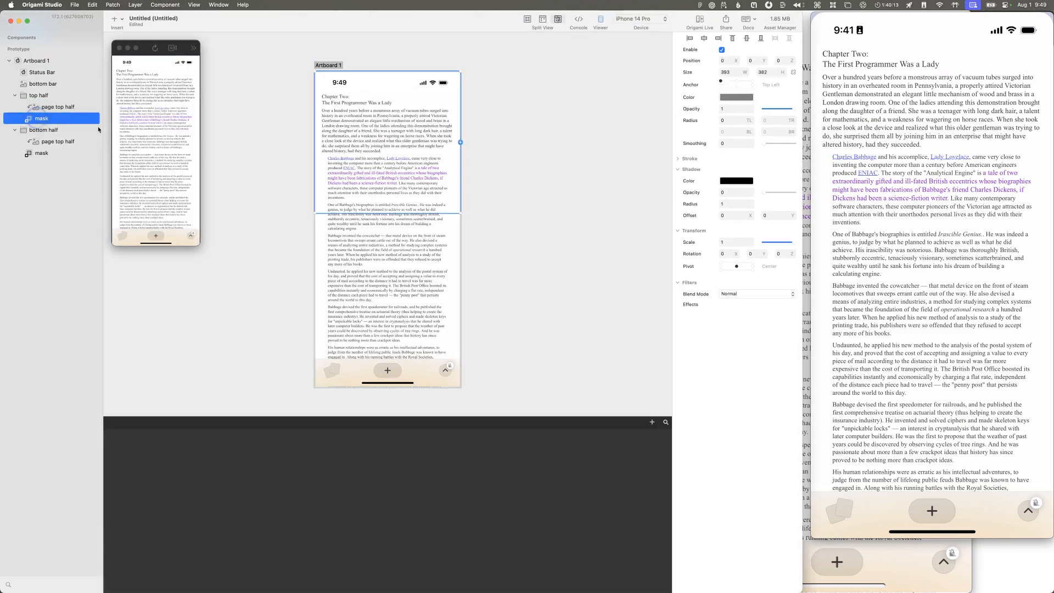
click(775, 72)
text(426)
key(Return)
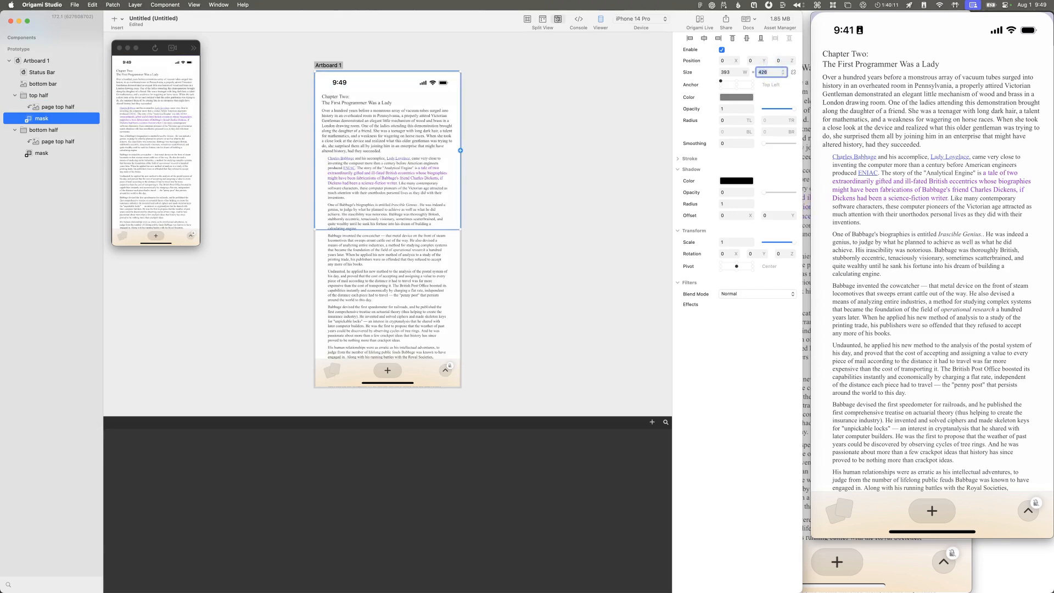
Step: Set the bottom half group's mask to position Y 426 and height 426
click(41, 153)
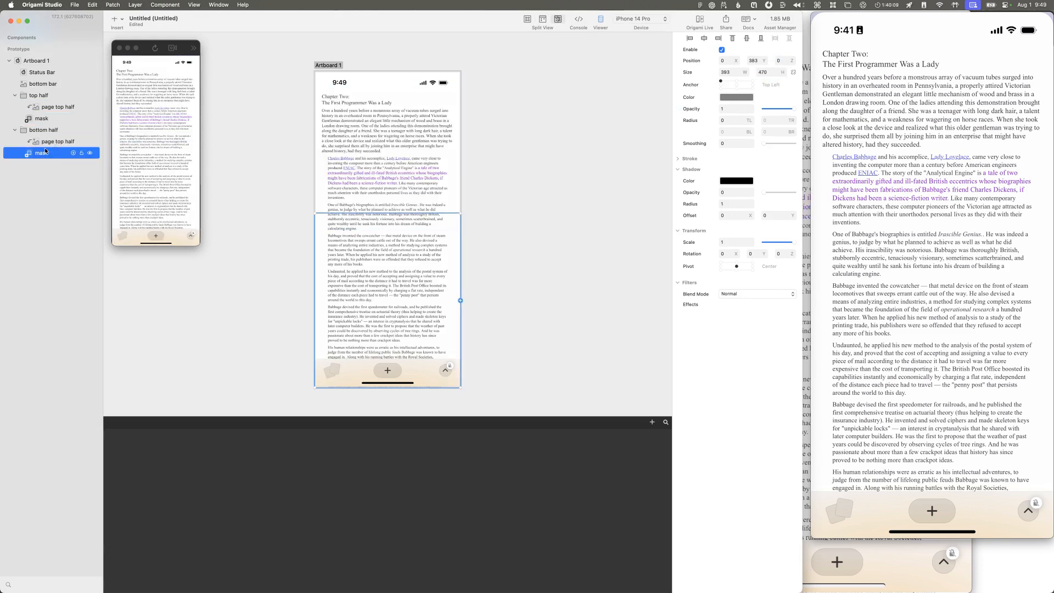
click(757, 61)
text(426)
key(Return)
click(763, 73)
text(426)
key(Return)
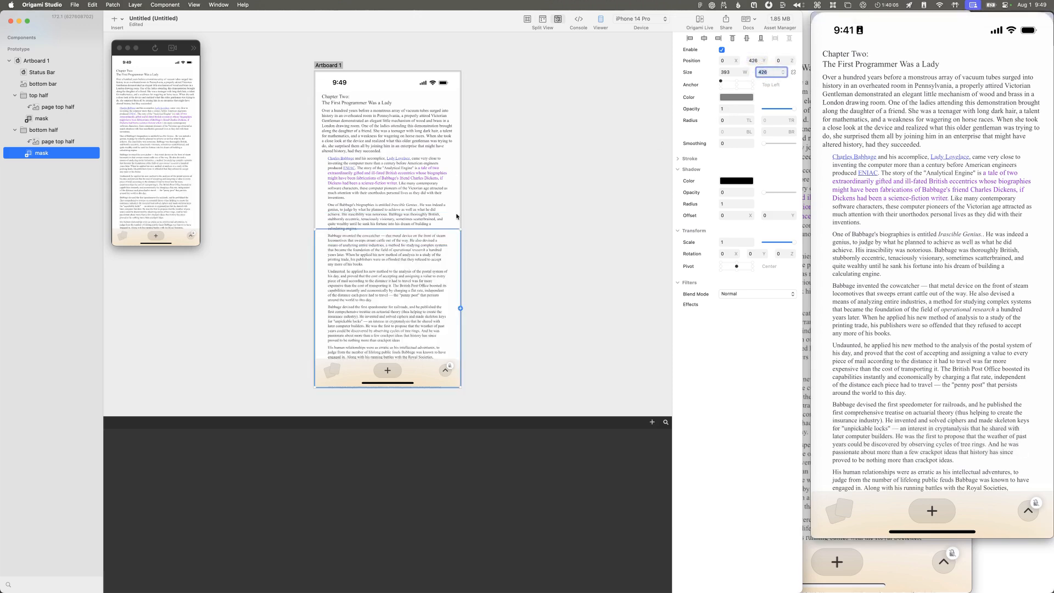
Step: Deselect the mask and scrub the reference recording to examine where the page folds
click(488, 199)
click(888, 430)
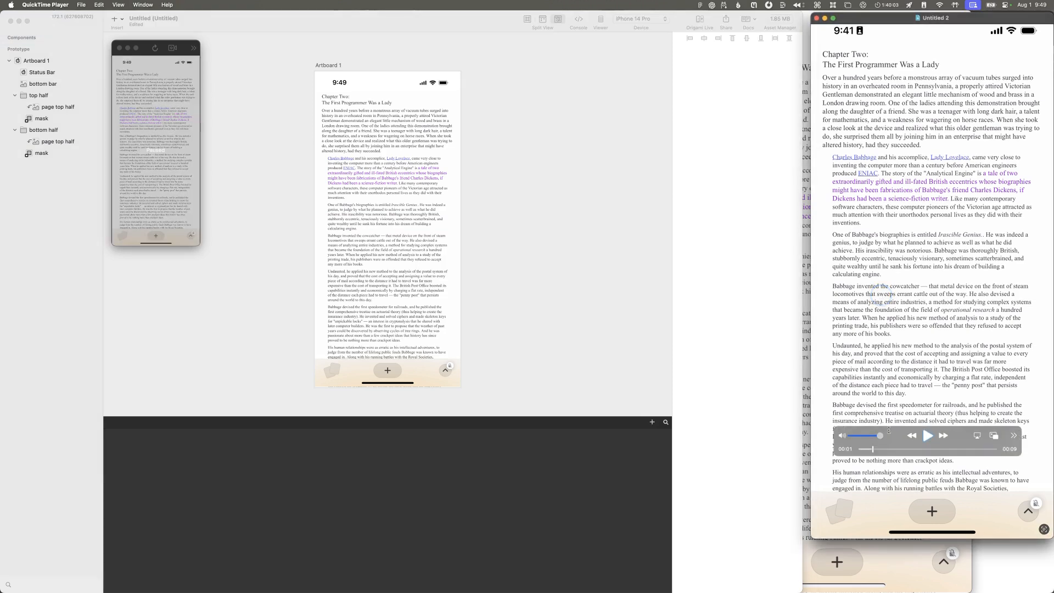
mouse_move(872, 451)
mouse_down()
mouse_move(894, 448)
mouse_move(878, 450)
mouse_up()
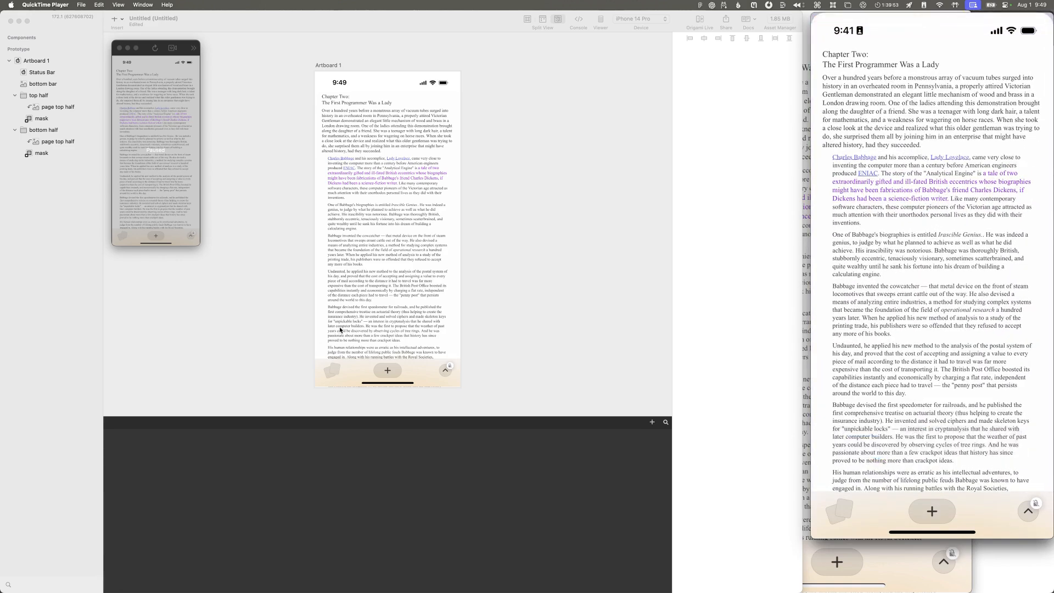
Step: Select the bottom bar layer on the artboard to read its height
click(354, 362)
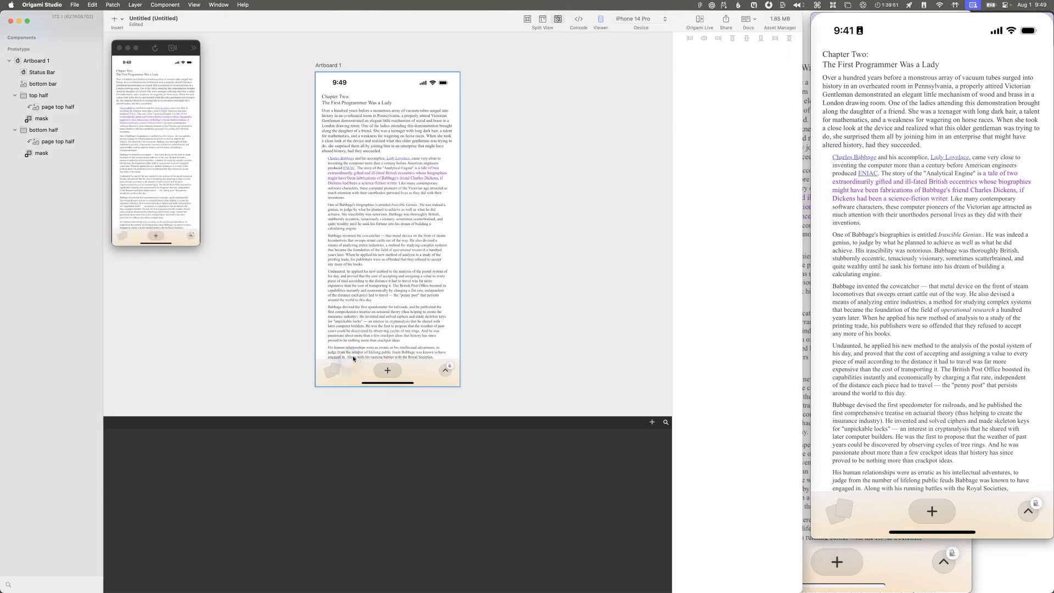
click(354, 362)
drag(356, 364, 355, 363)
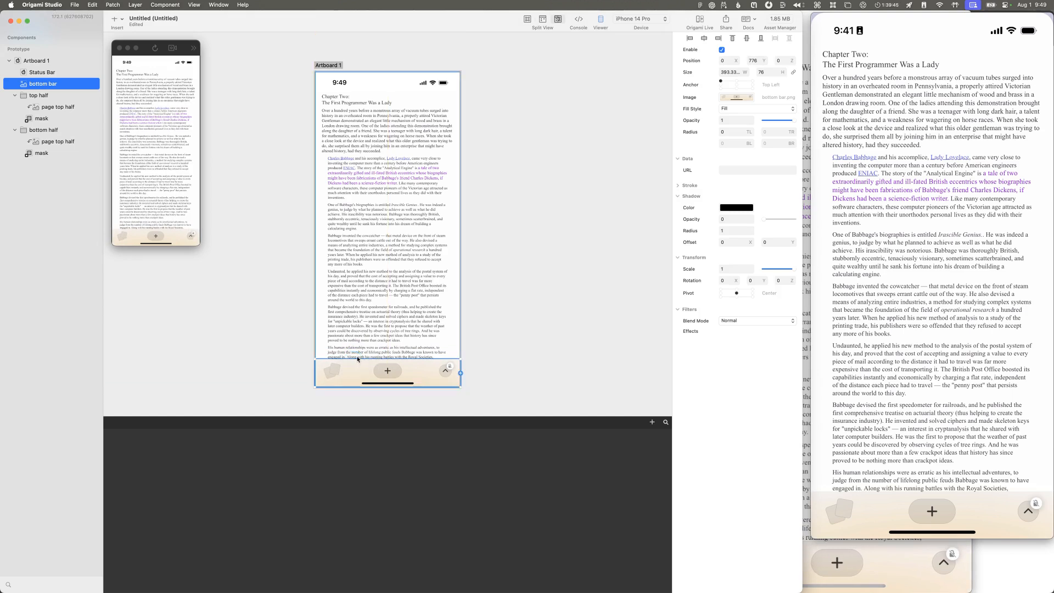
click(365, 355)
double_click(366, 355)
click(362, 364)
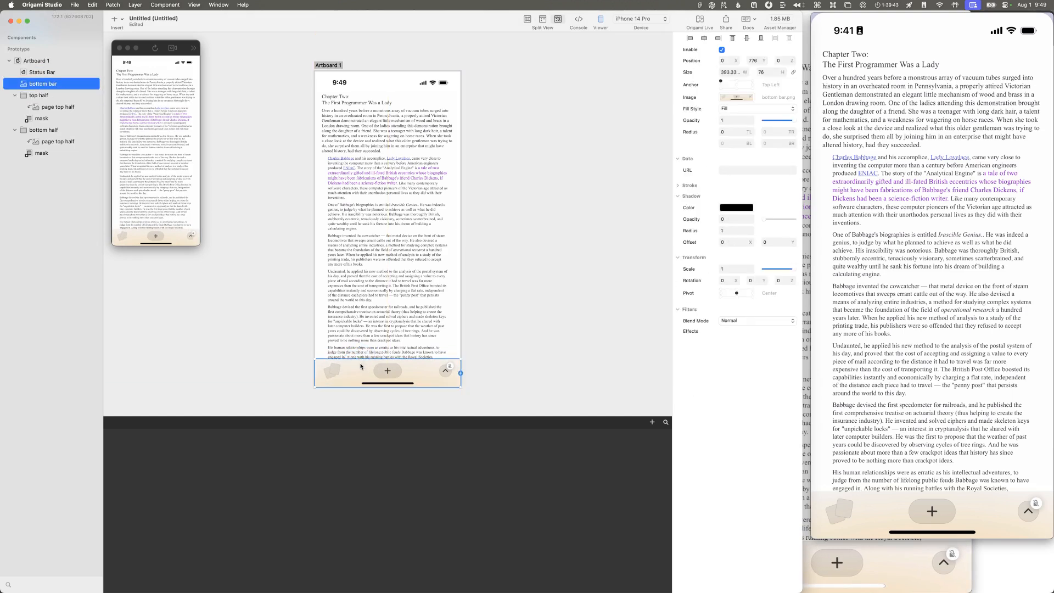
Step: Switch to Safari to check the iPhone 14 Pro's logical height in the iOS Resolution table
key(super+space)
text(saf)
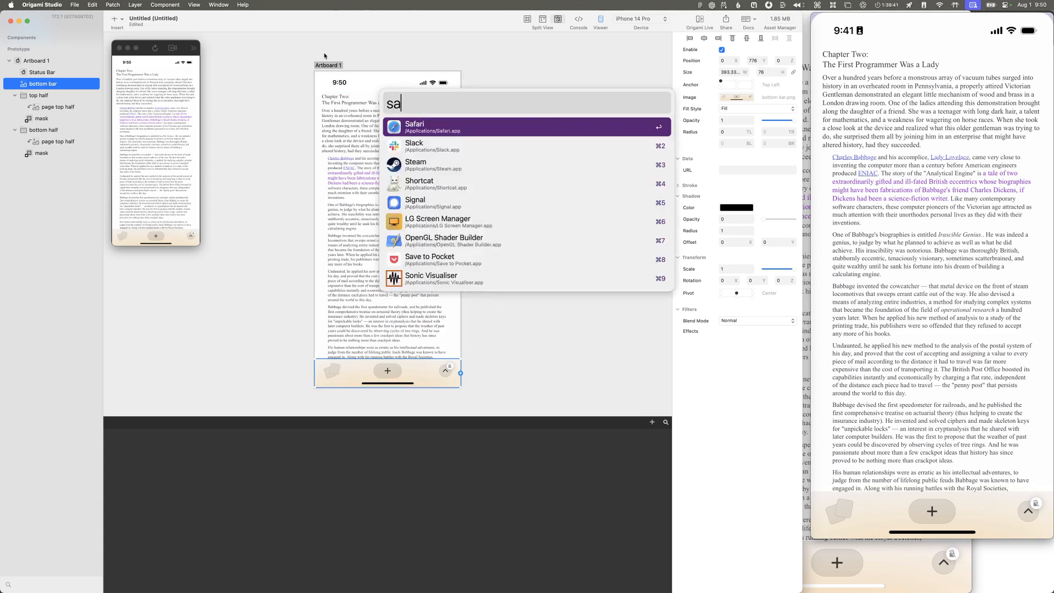
key(Return)
key(super+space)
text(=8)
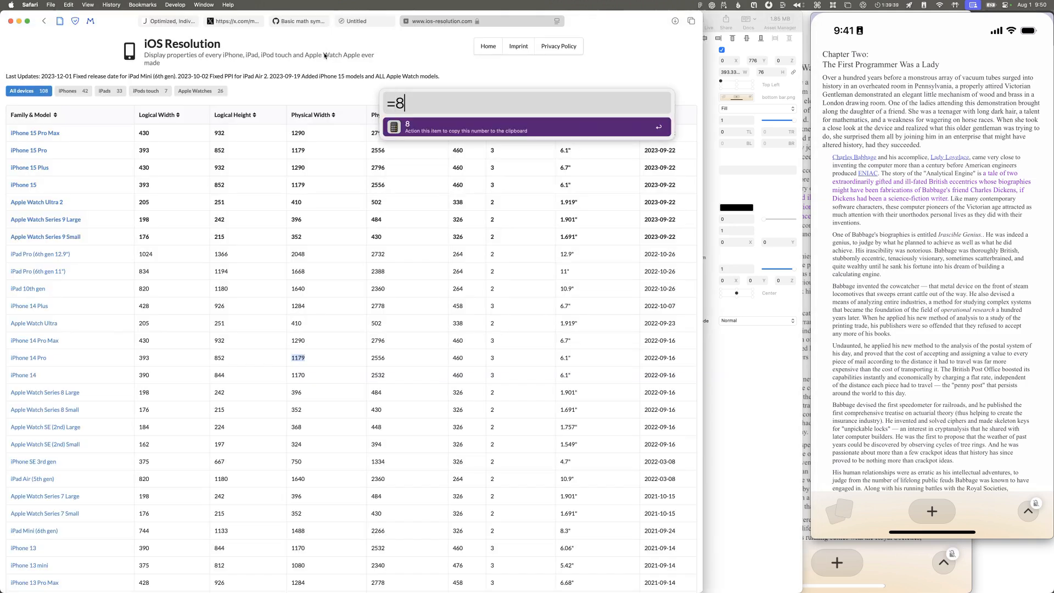
text(52-)
key(super+Tab)
key(super+Tab)
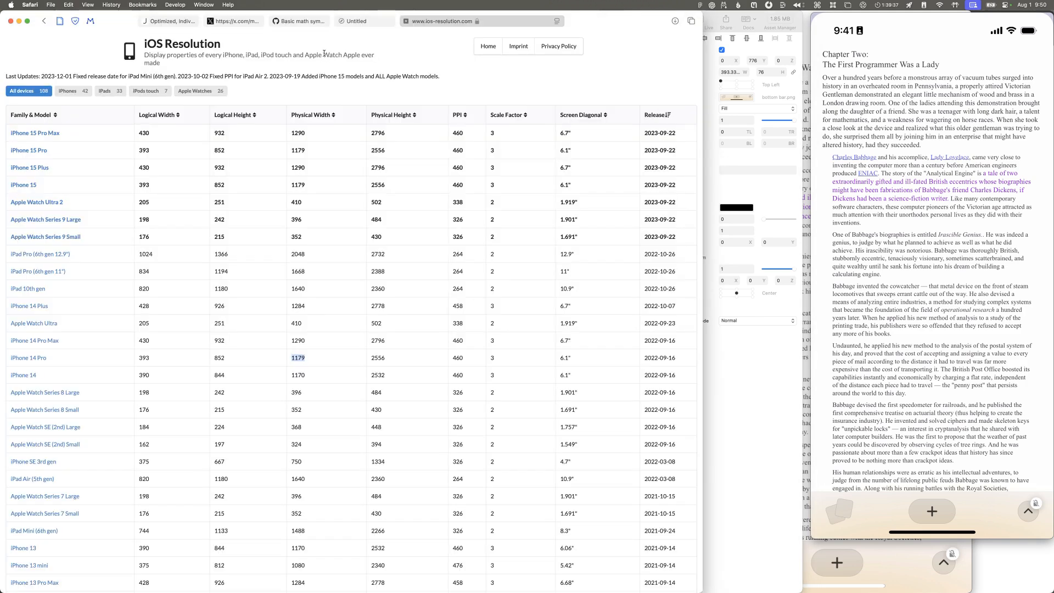
Step: Calculate half of the page area above the bottom bar with =(852-76)/2 in the launcher and copy the result
key(super+space)
text(=852-75)
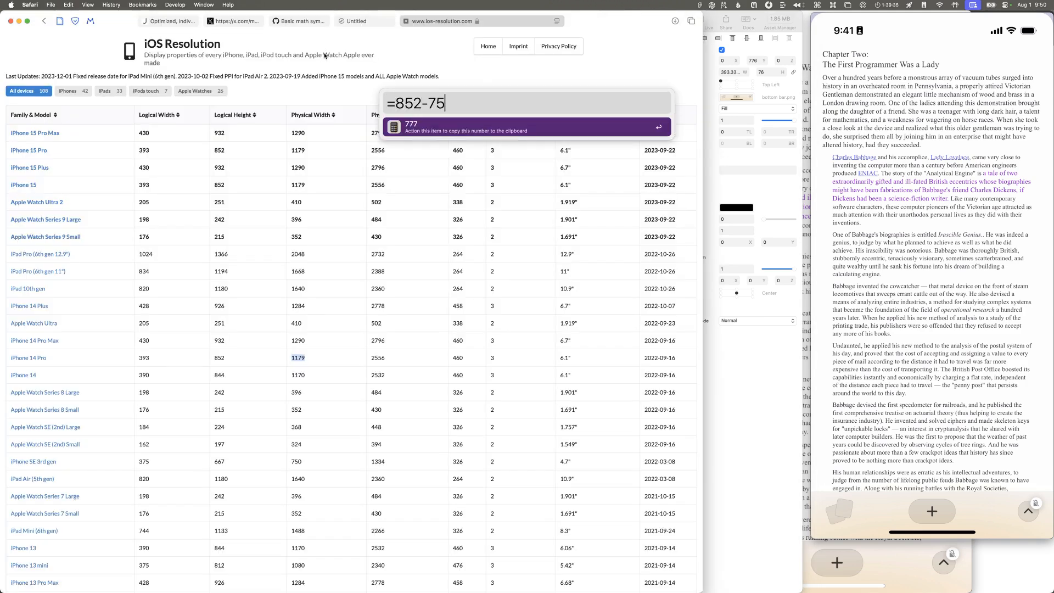
key(BackSpace)
text(6)
key(super+Left)
key(Right)
text(()
key(super+Right)
text()/2)
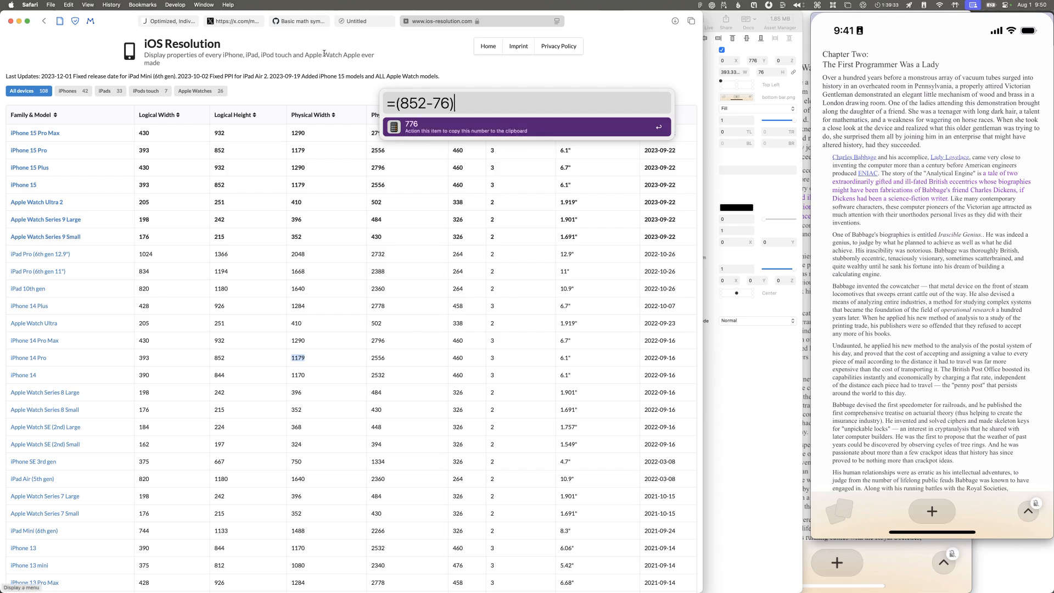
key(Return)
Step: Switch back to Origami Studio, set the top half group's mask height to 388, and select the bottom half group
key(super+space)
text(o)
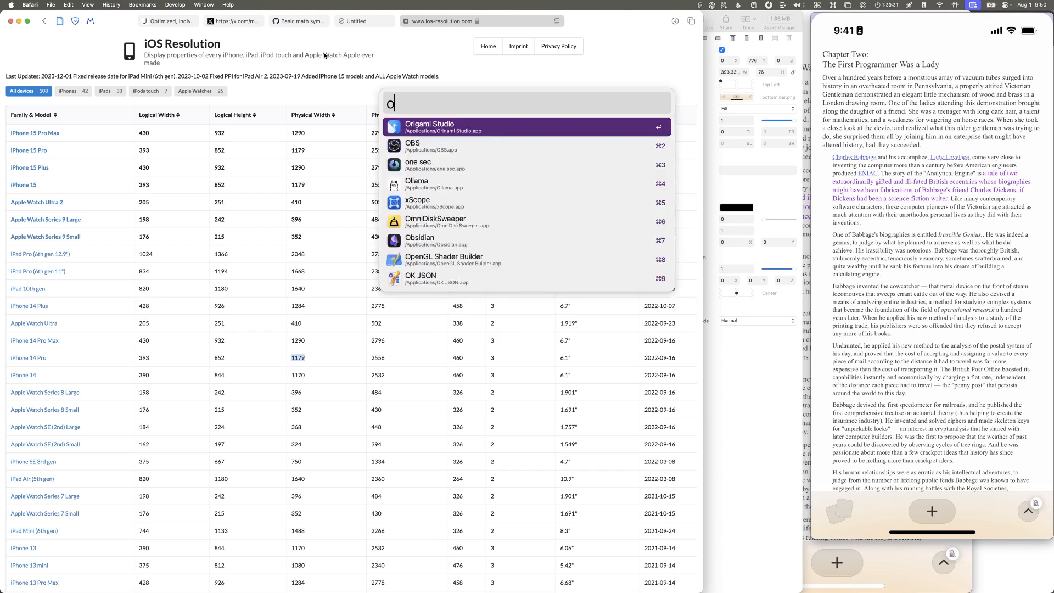
key(Return)
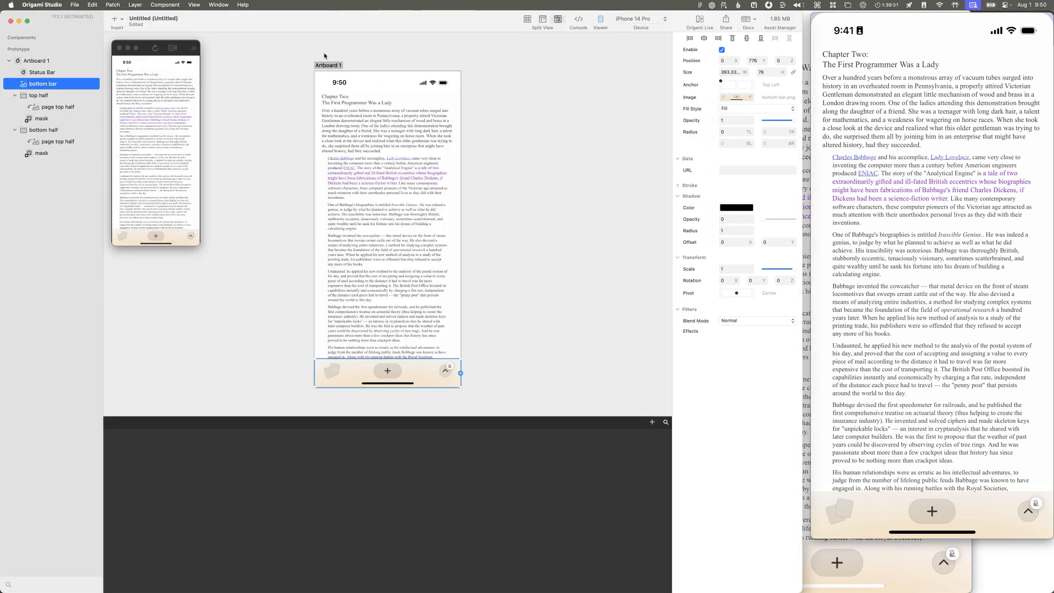
click(38, 95)
click(54, 118)
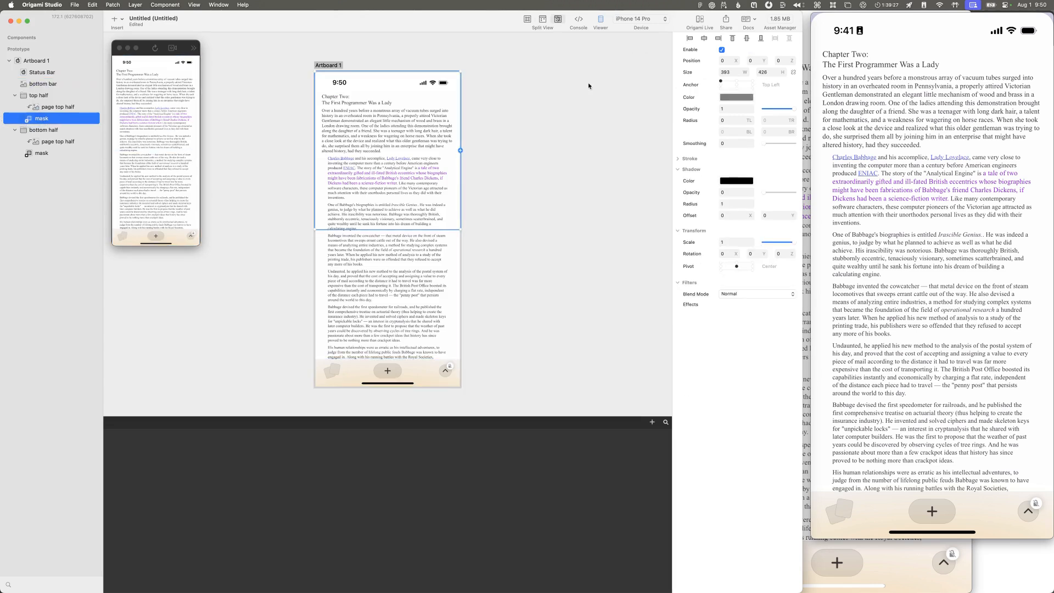
click(768, 72)
text(388)
key(Return)
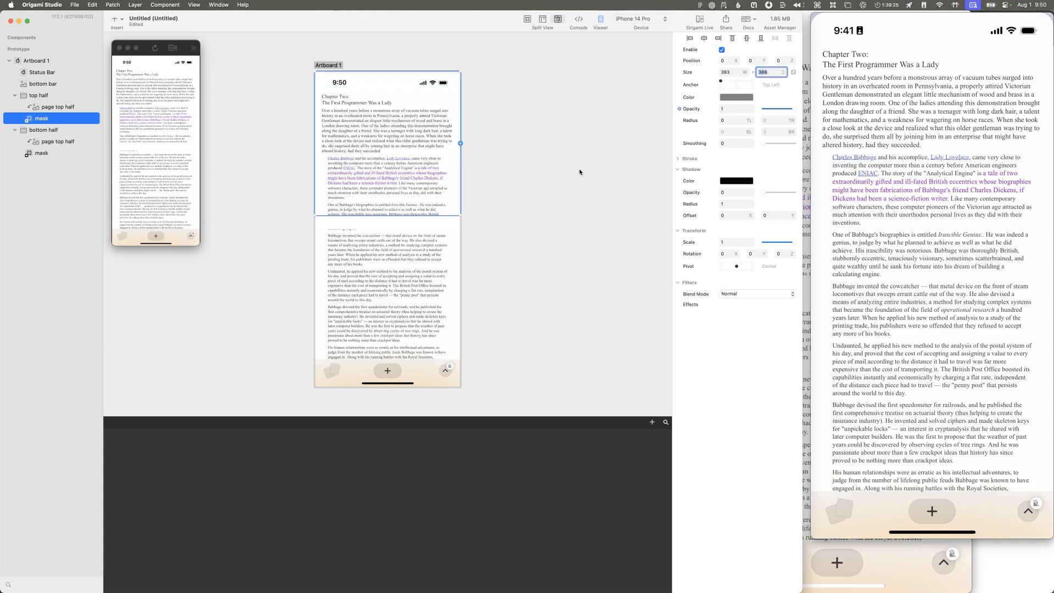
click(44, 129)
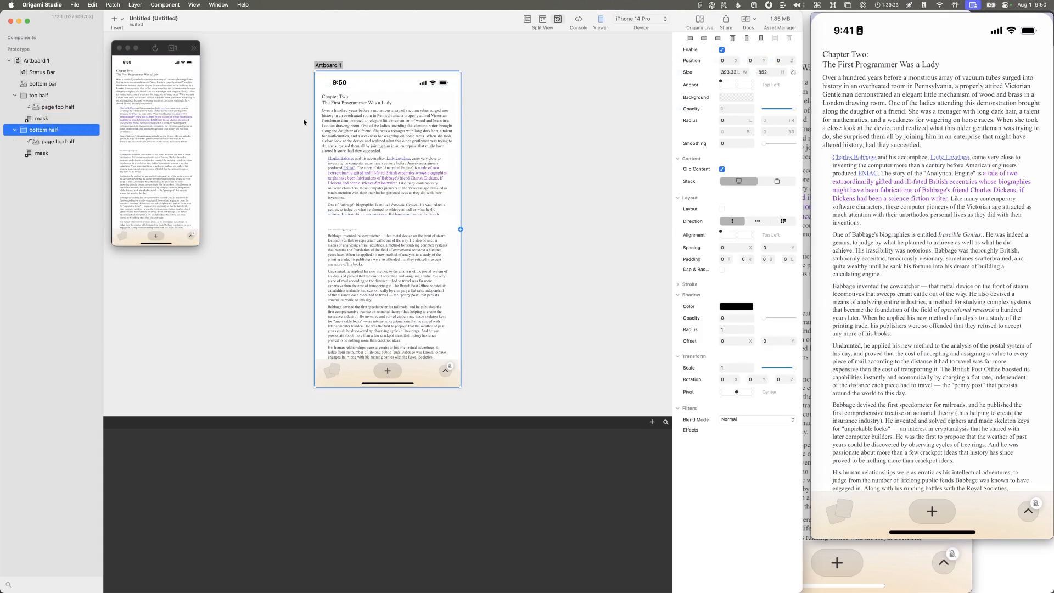
Step: Set the Y position of the bottom half group's mask to 388 and its height to 388
click(43, 152)
click(754, 61)
text(388)
key(Tab)
key(Tab)
key(Tab)
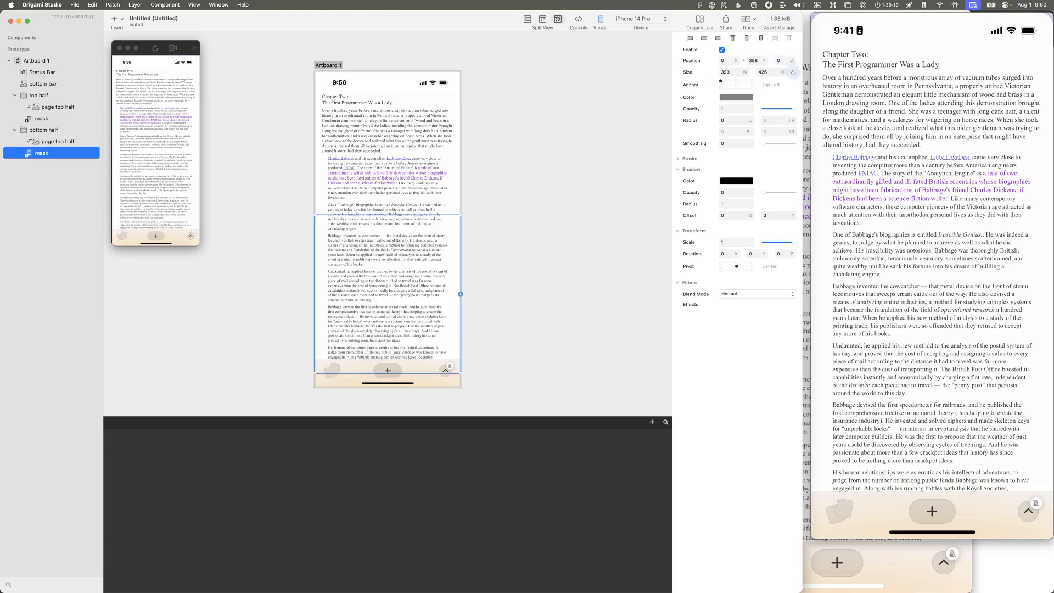
text(388)
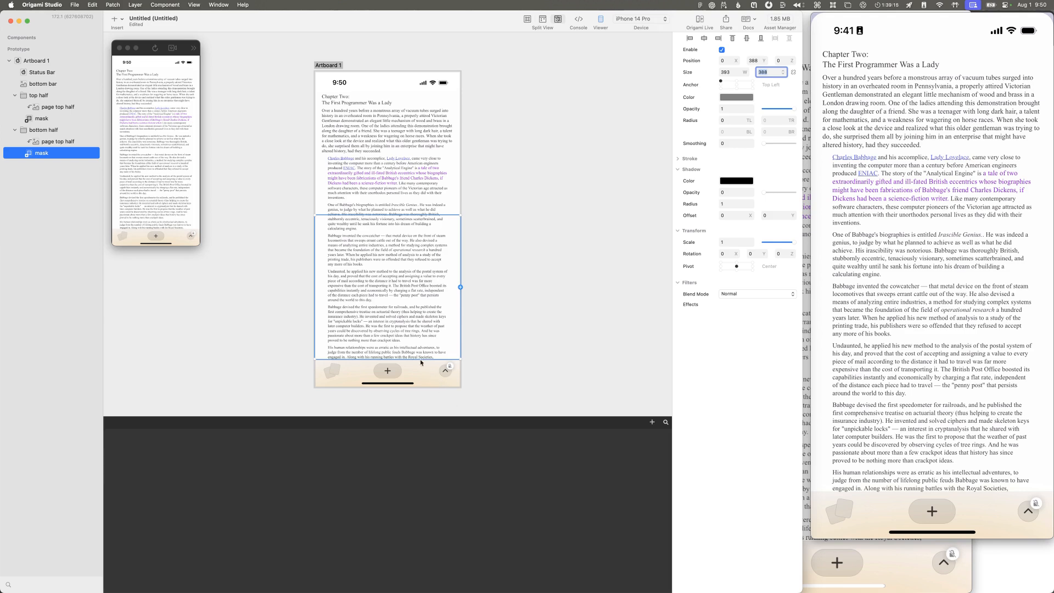
Step: Stretch the bottom half group's mask down to the artboard's lower edge, to a height of about 465
drag(420, 358, 417, 387)
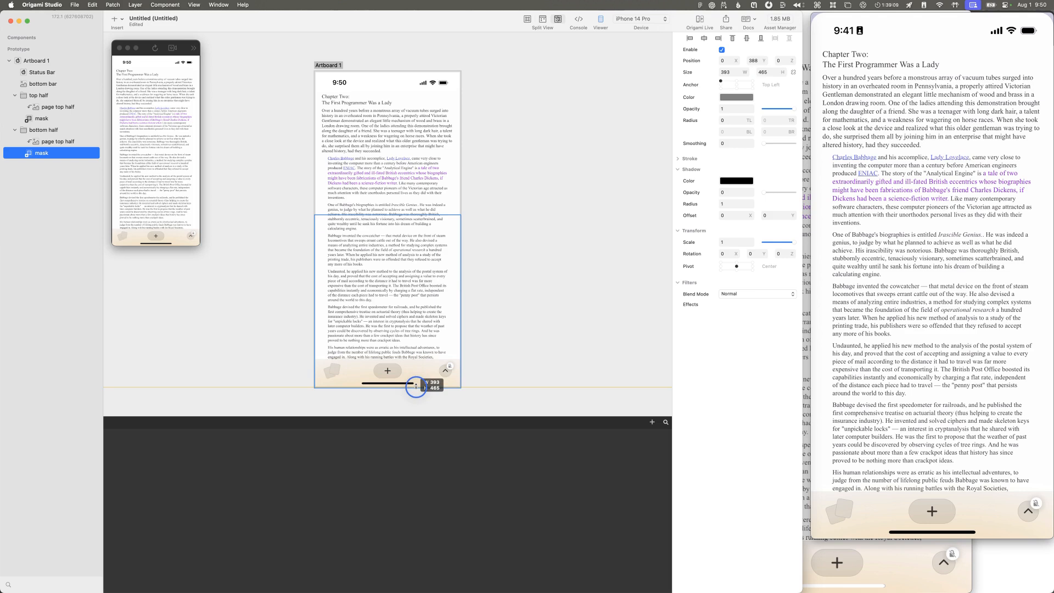
drag(416, 387, 416, 387)
click(537, 350)
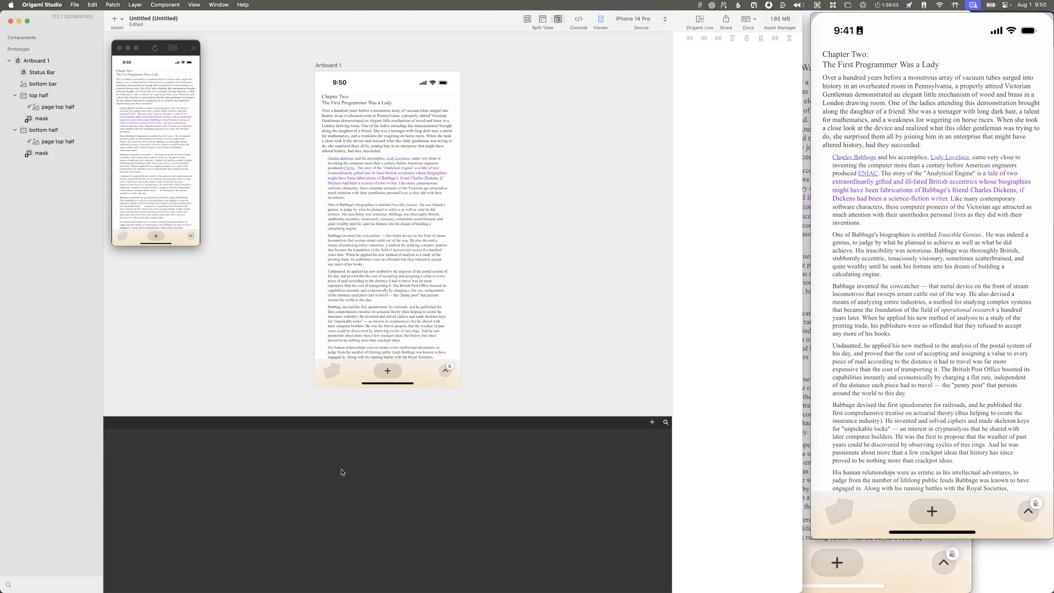
Step: Enlarge the patch editor and search the patch library for "pinc"
drag(324, 416, 323, 391)
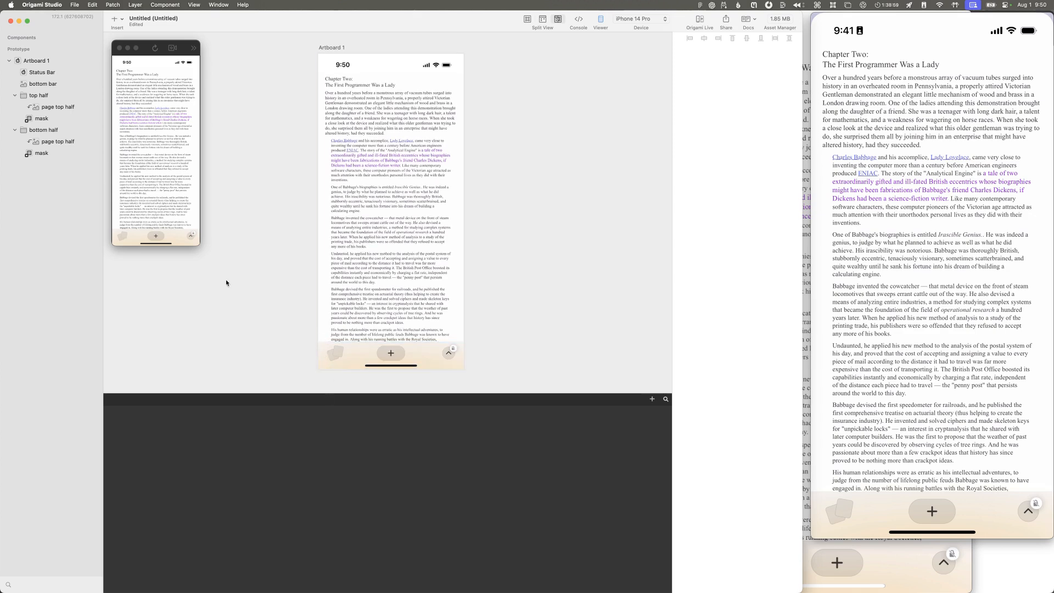
double_click(295, 464)
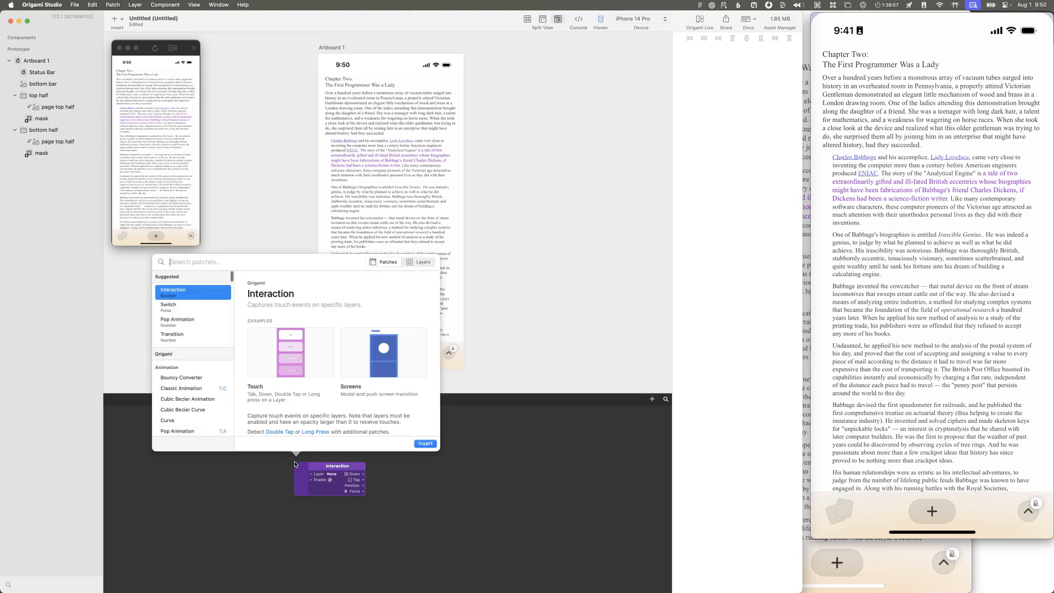
text(pinc)
key(BackSpace)
key(BackSpace)
key(BackSpace)
key(BackSpace)
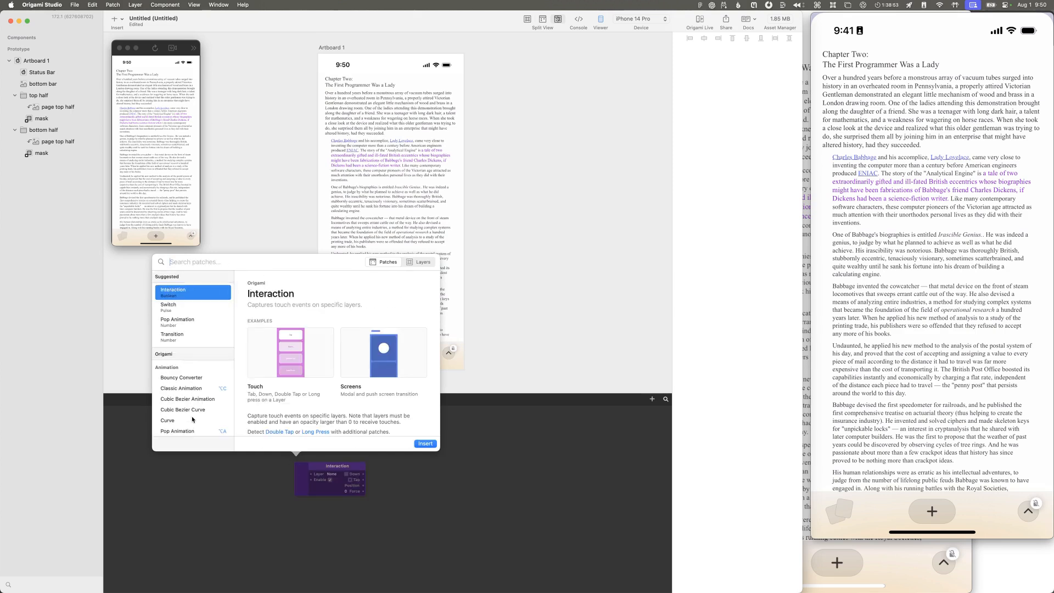
Step: Read the Interaction patch's description and the documentation of its related Gesture patch
scroll(333, 358, down, 4)
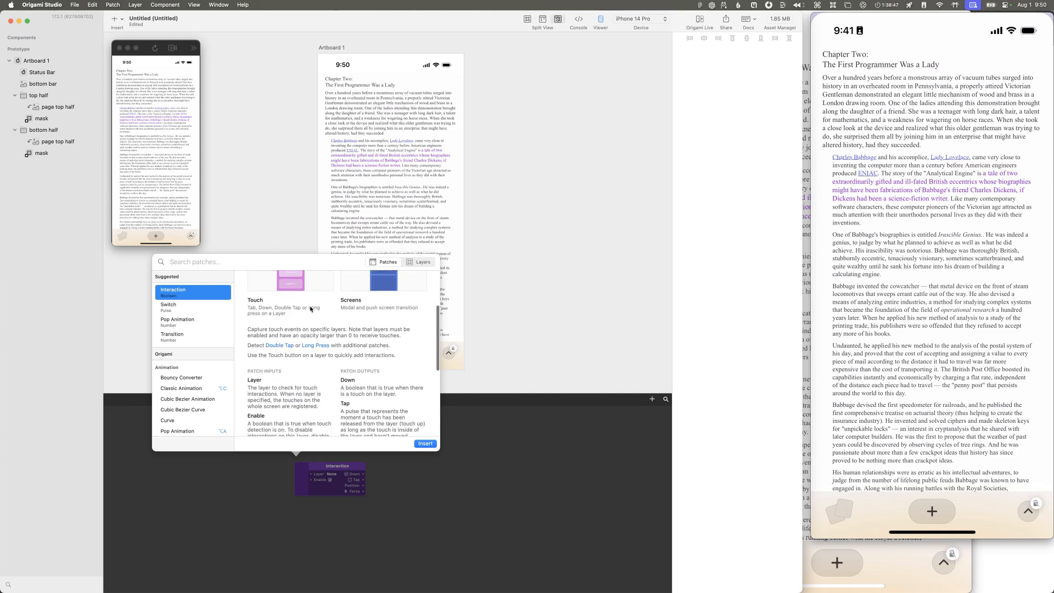
scroll(310, 309, down, 7)
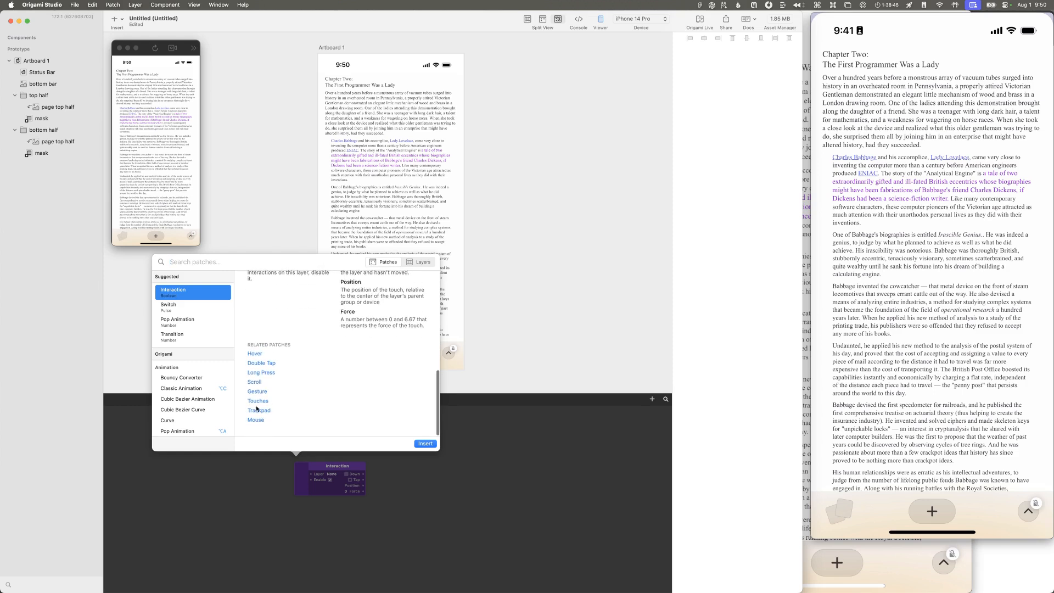
click(255, 392)
scroll(466, 298, down, 3)
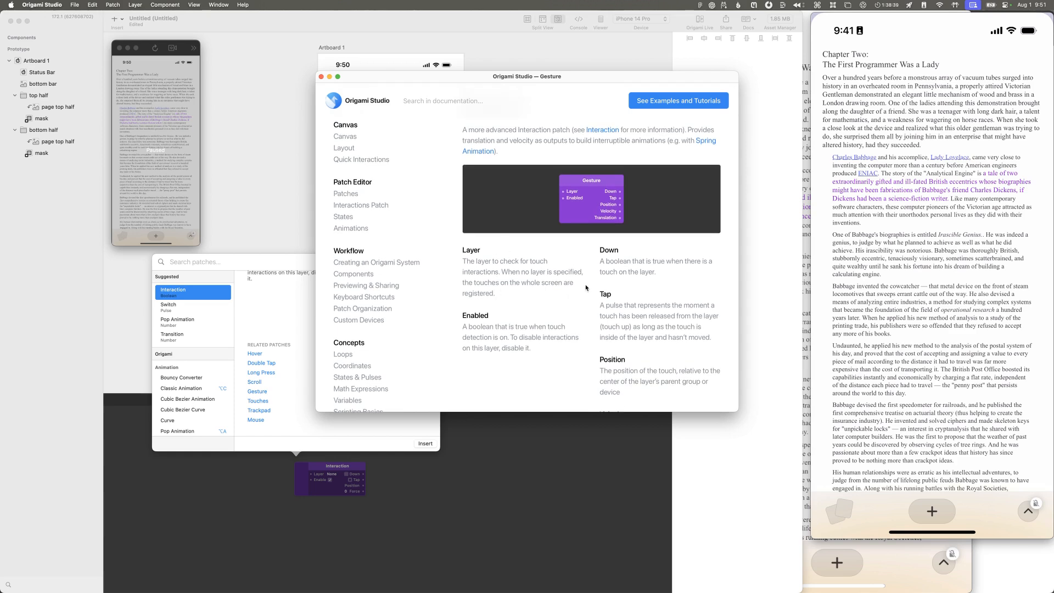
scroll(585, 287, down, 10)
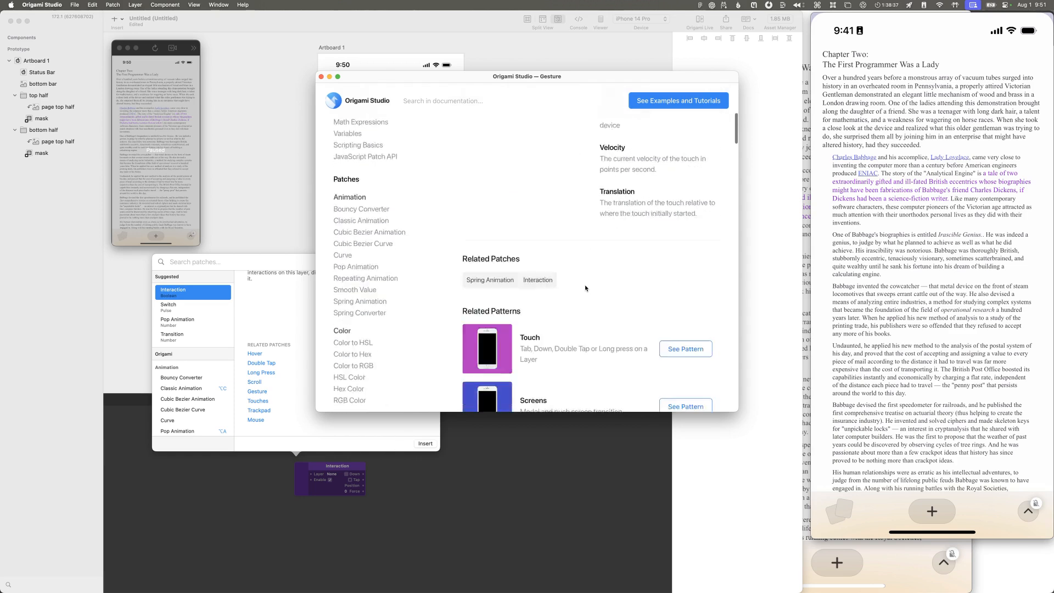
scroll(604, 193, down, 5)
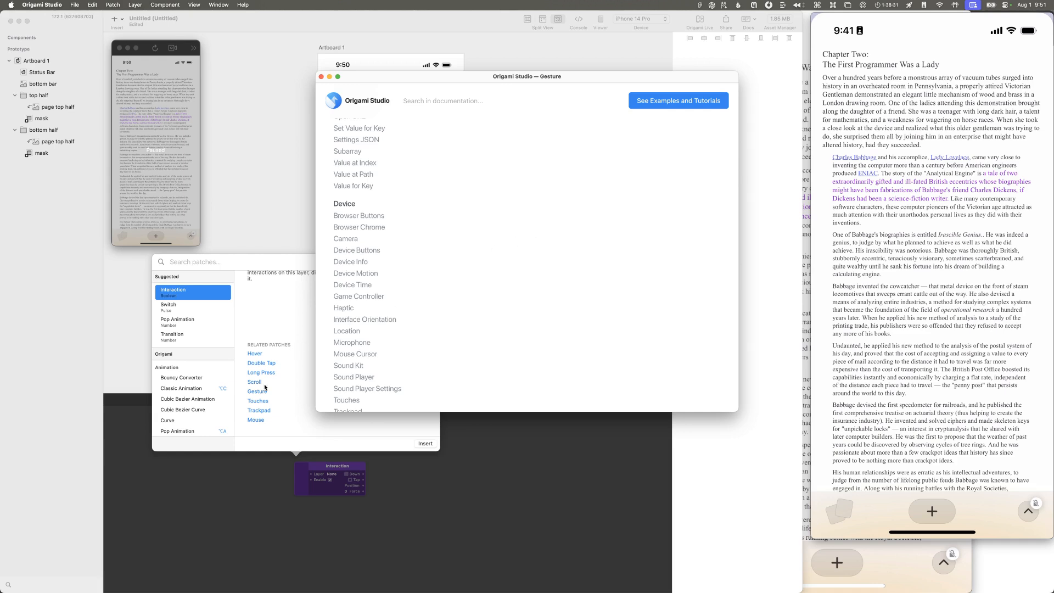
click(252, 322)
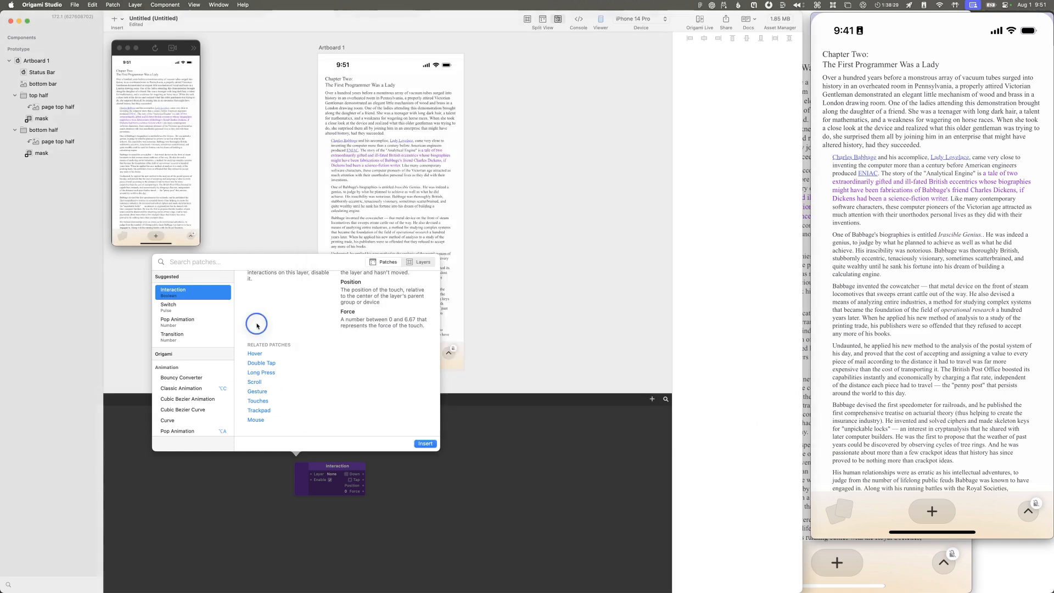
Step: Search the patch library for "pan" and "drag" patches
scroll(217, 350, down, 10)
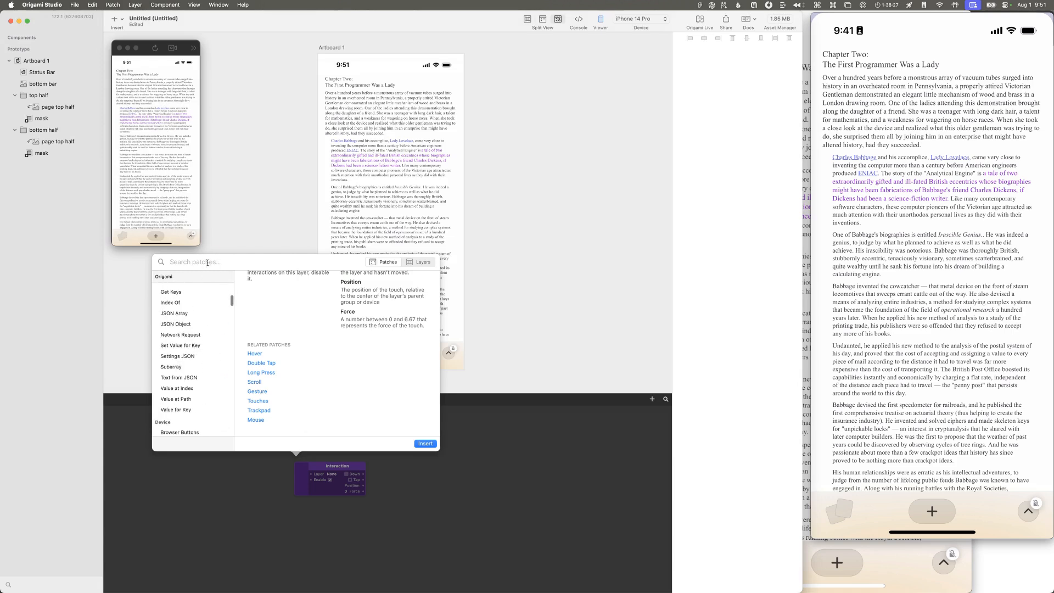
text(p)
text(an)
text(drag)
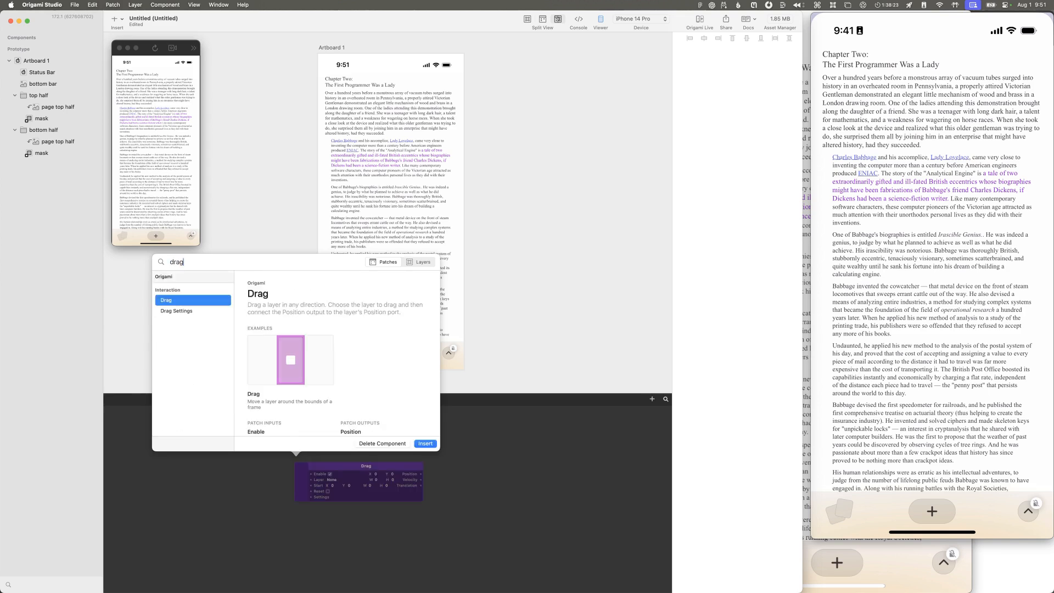
key(BackSpace)
key(BackSpace)
key(BackSpace)
key(BackSpace)
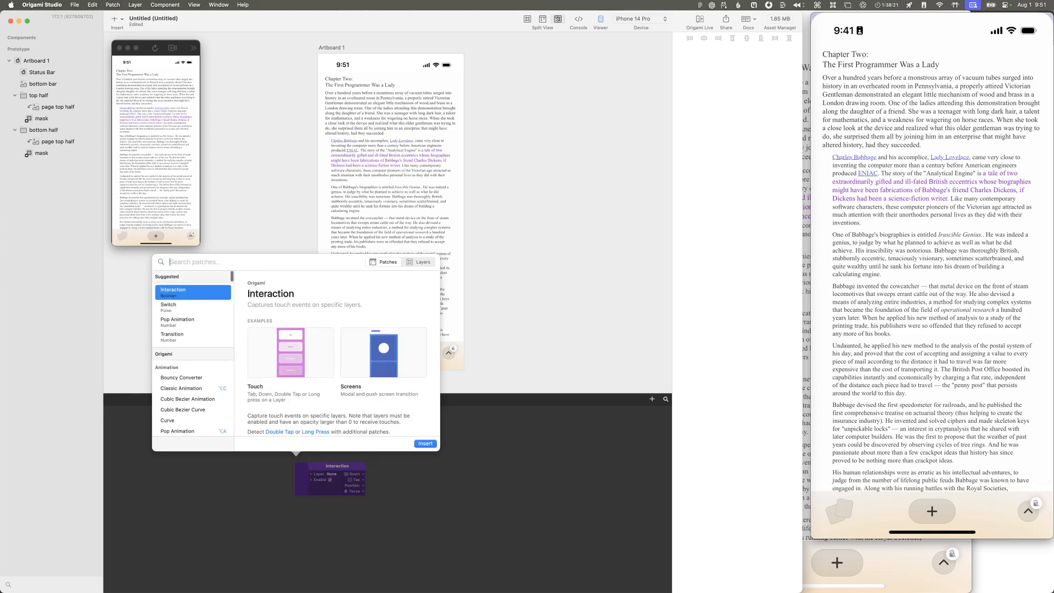
Step: Find the Gesture patch in the patch library and insert it into the empty patch editor
scroll(215, 347, down, 4)
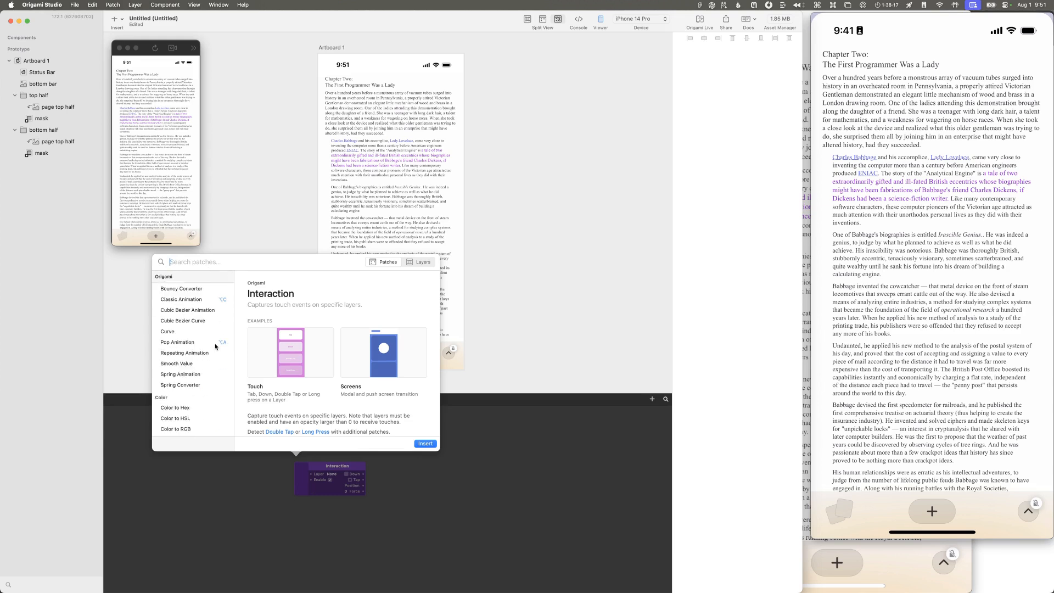
text(gesture)
key(Return)
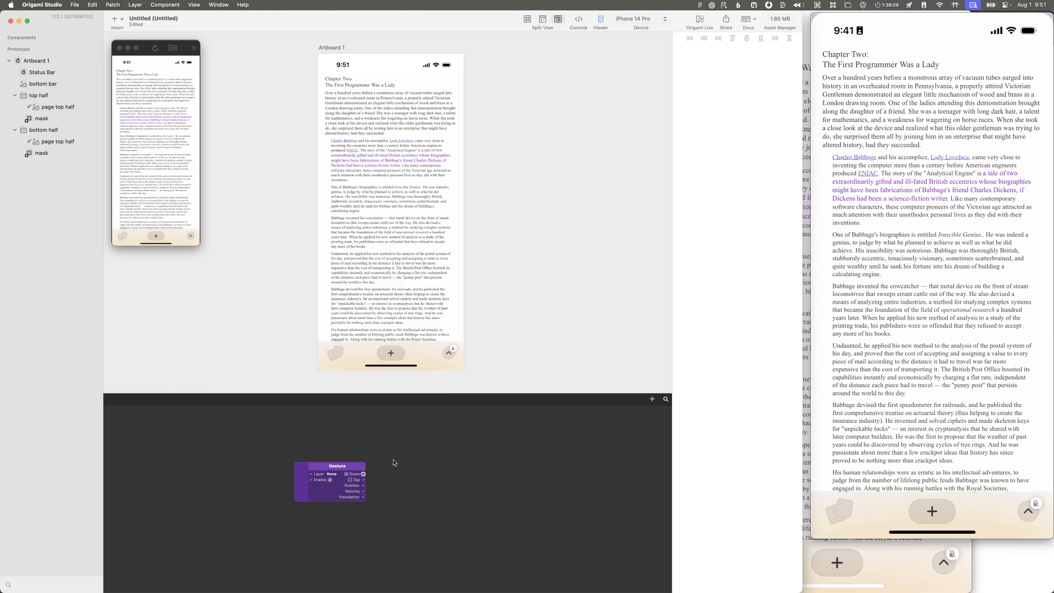
Step: Delete the Gesture patch and insert a Touches patch from the patch library in its place
drag(333, 468, 338, 452)
key(BackSpace)
key(alt+space)
key(alt+space)
double_click(310, 458)
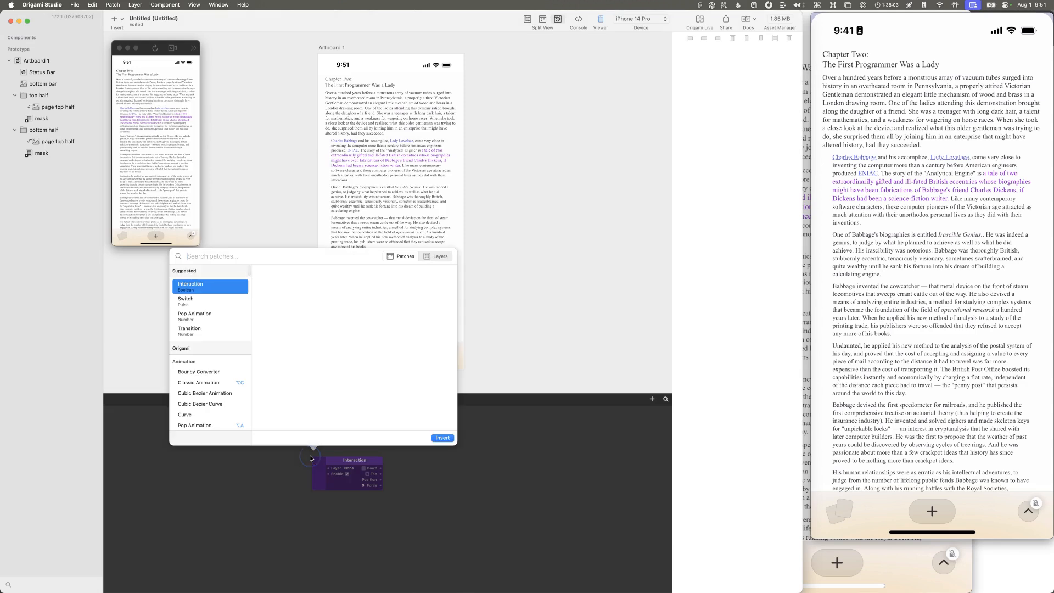
text(touch)
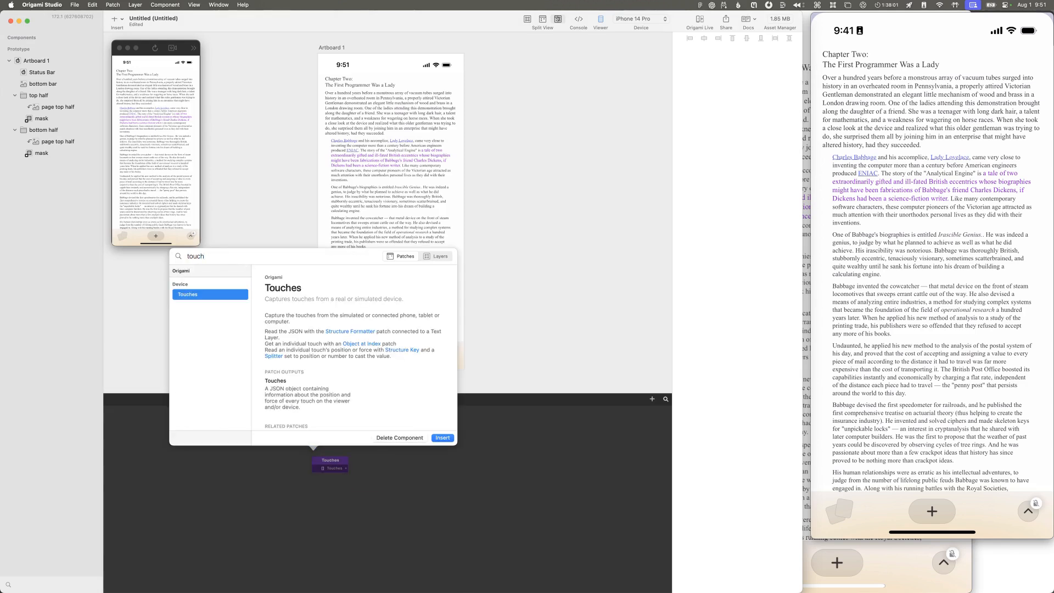
key(Return)
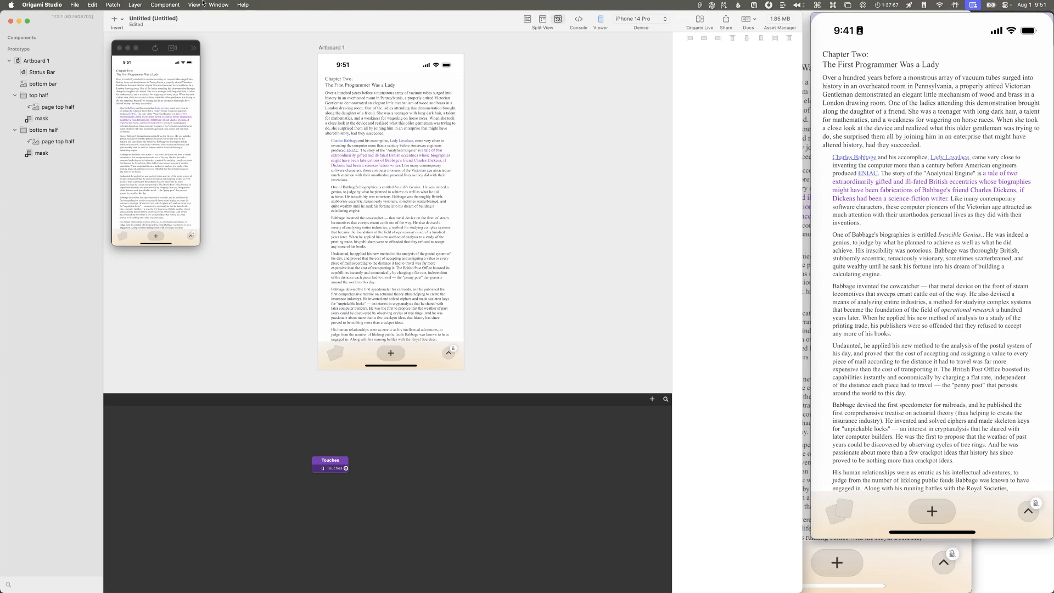
Step: Open the Origami Studio help documentation and read through the Gesture patch's page, including its example patterns
click(243, 5)
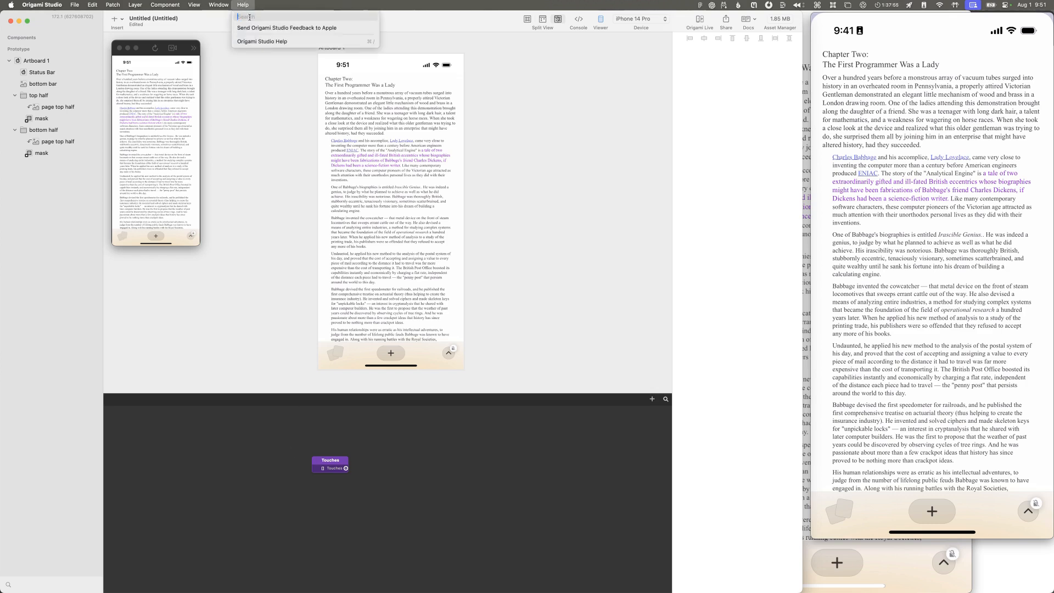
click(258, 41)
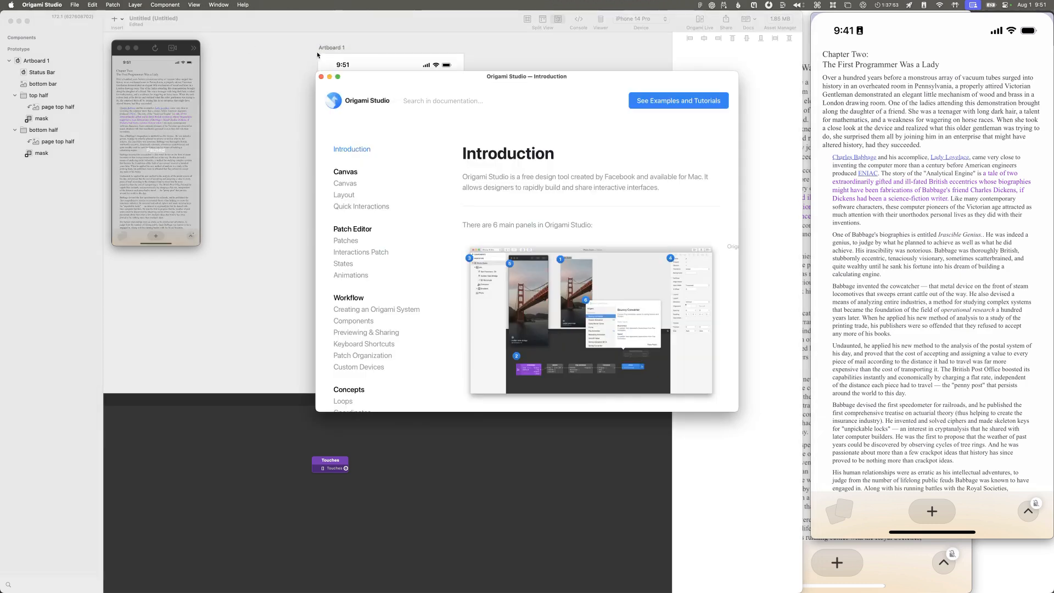
scroll(466, 252, down, 4)
scroll(359, 207, down, 15)
scroll(362, 205, down, 10)
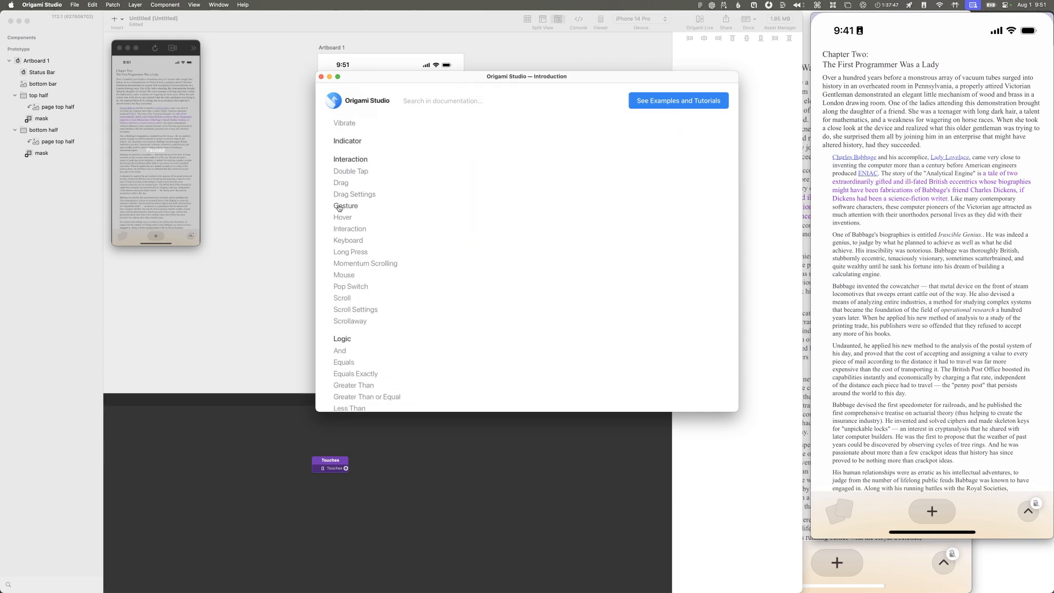
click(339, 206)
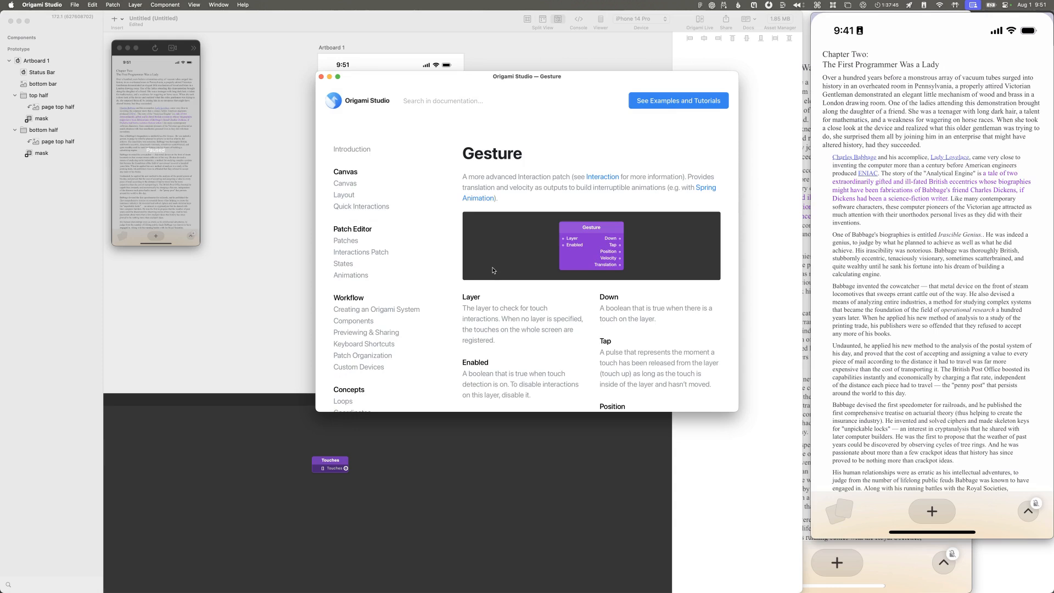
scroll(494, 270, down, 10)
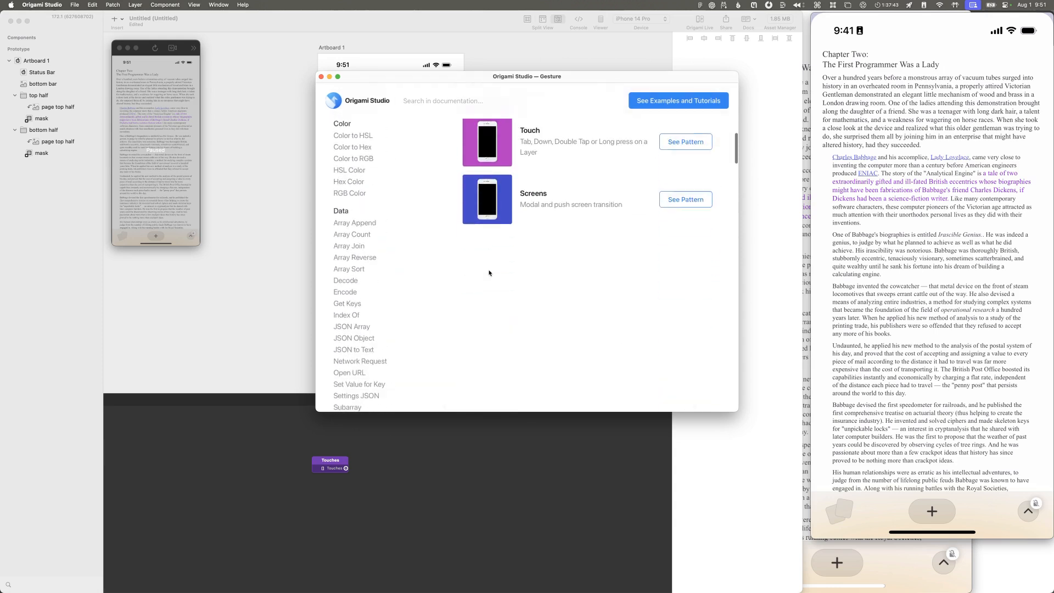
scroll(490, 273, up, 5)
scroll(489, 273, down, 8)
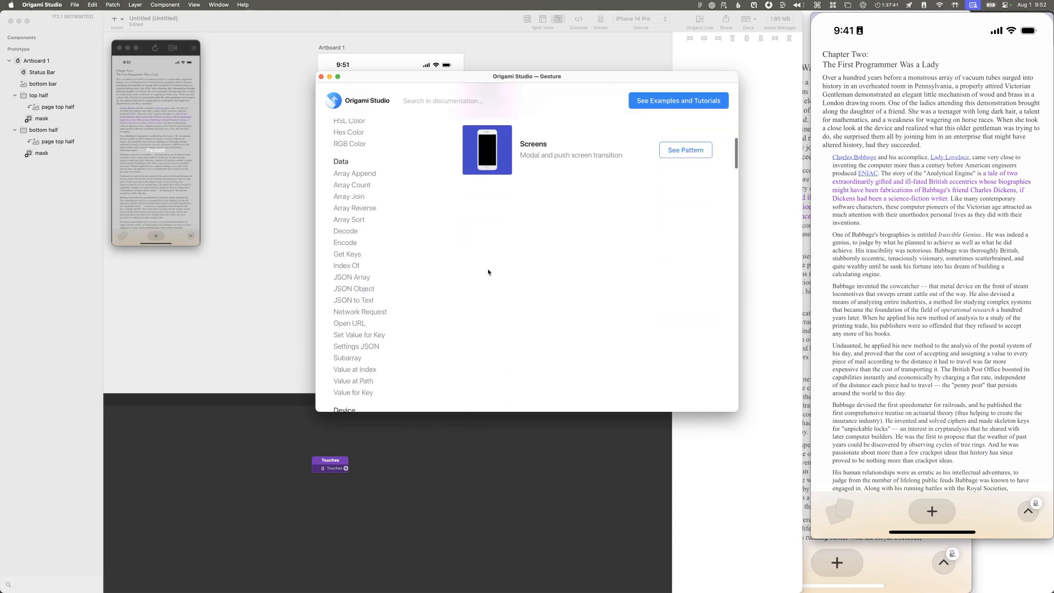
scroll(488, 272, down, 3)
Step: Switch to Safari and open the Origami Community Facebook group by searching for "origami facebook group"
key(super+space)
text(saf)
key(Return)
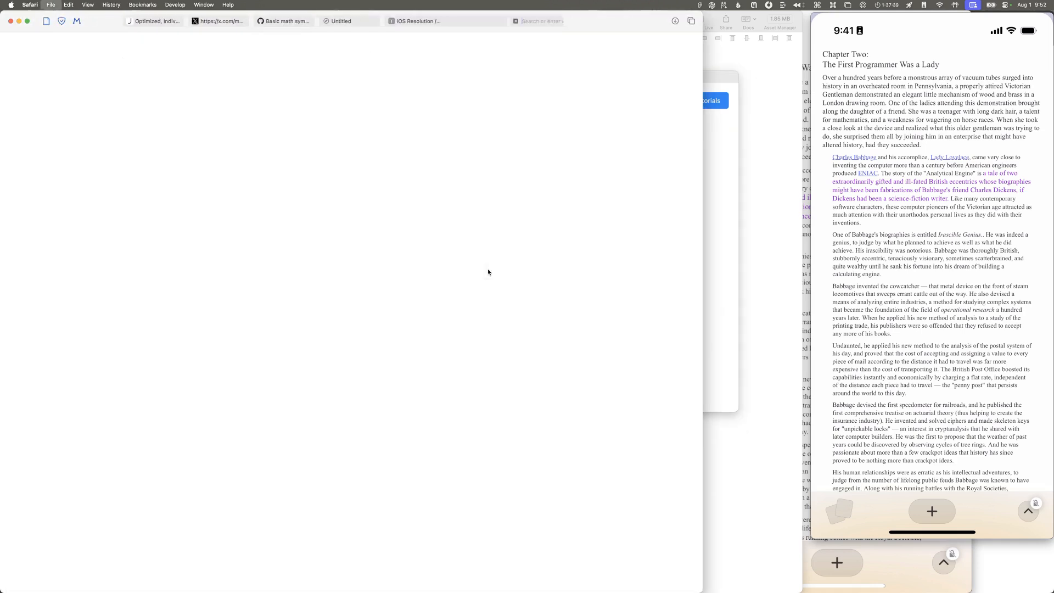
text(origami facebook gro)
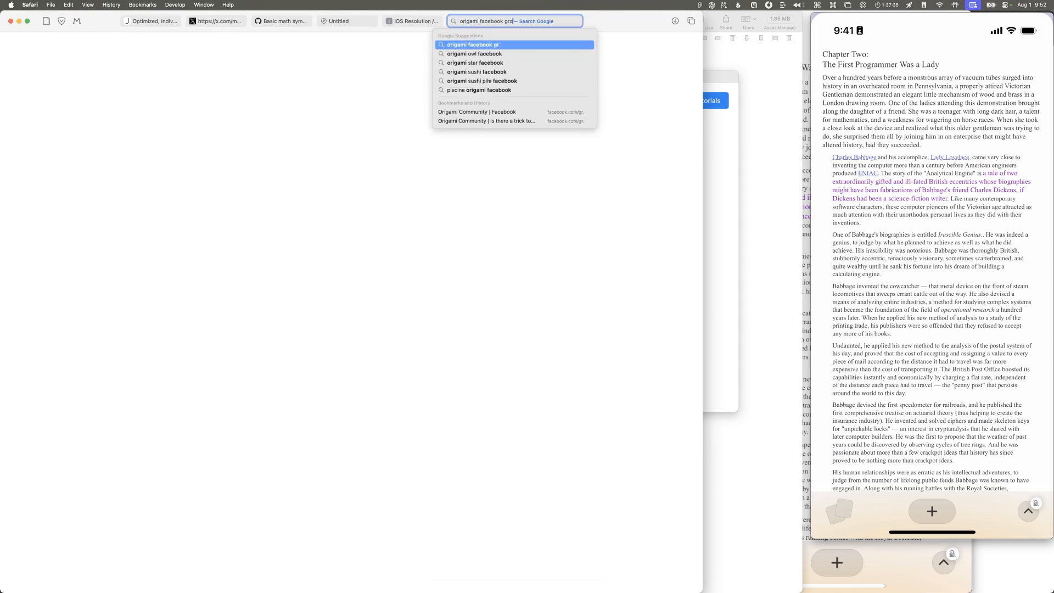
text(up)
key(Return)
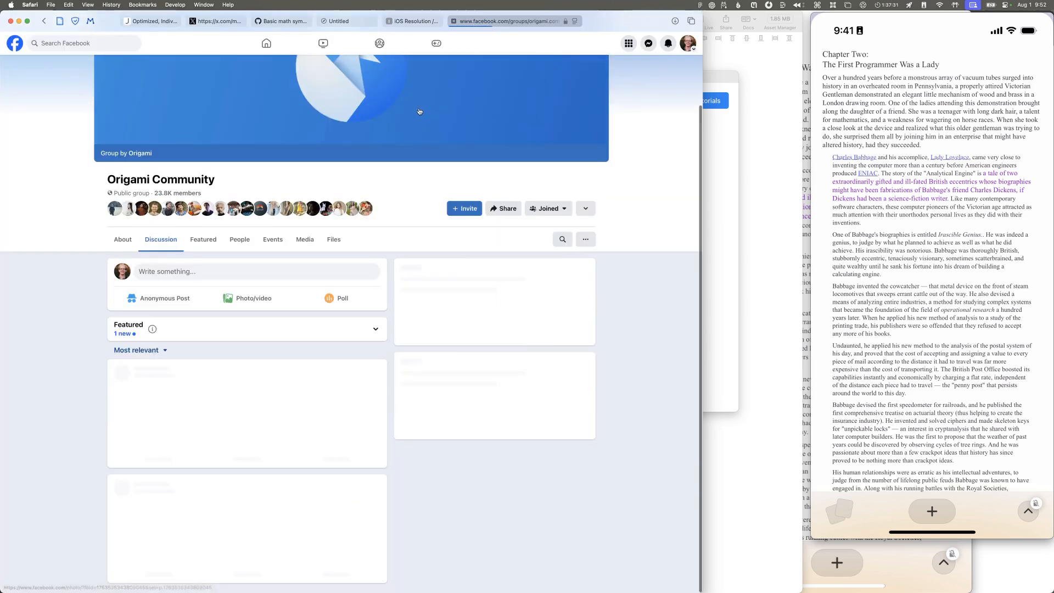
Step: Search the Origami Community group for "pinch"
click(562, 239)
text(pinch)
key(Return)
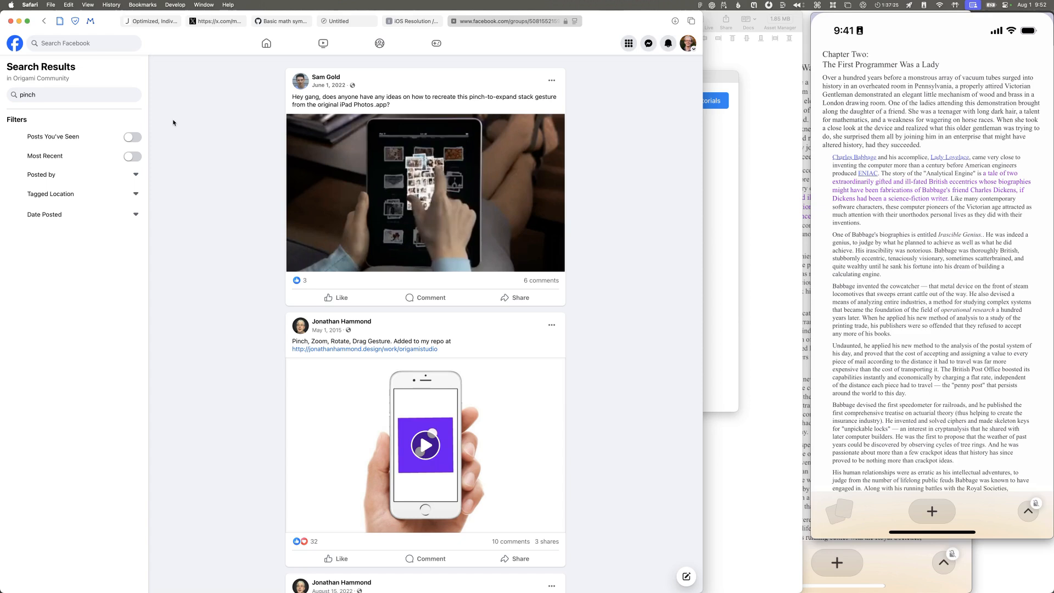
Step: Read the comments on the pinch-to-expand stack gesture post and open the Dropbox link to the Photo Stack prototype
click(541, 280)
scroll(387, 373, down, 3)
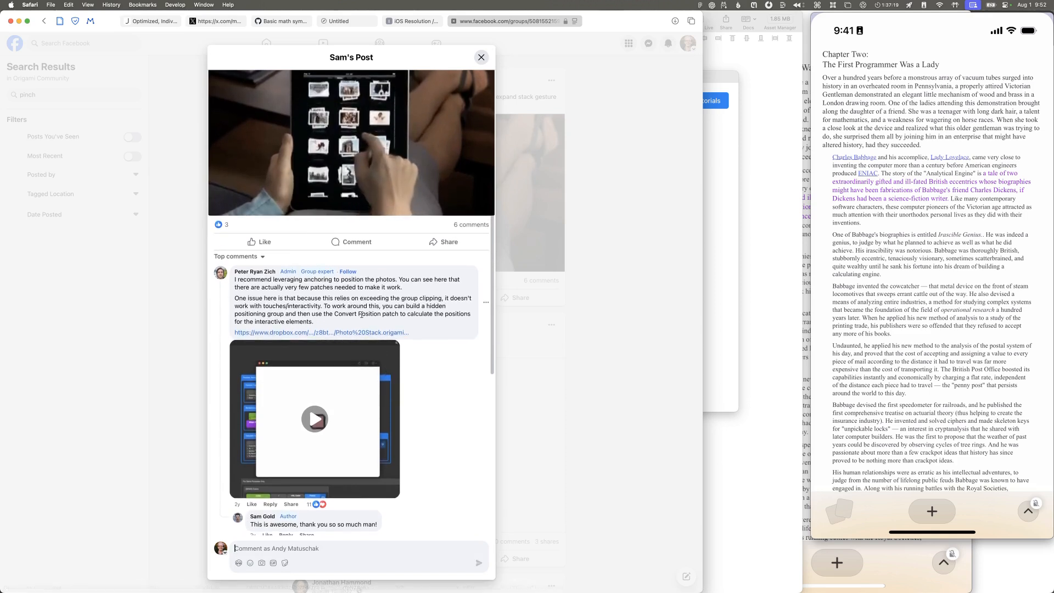
scroll(374, 335, down, 2)
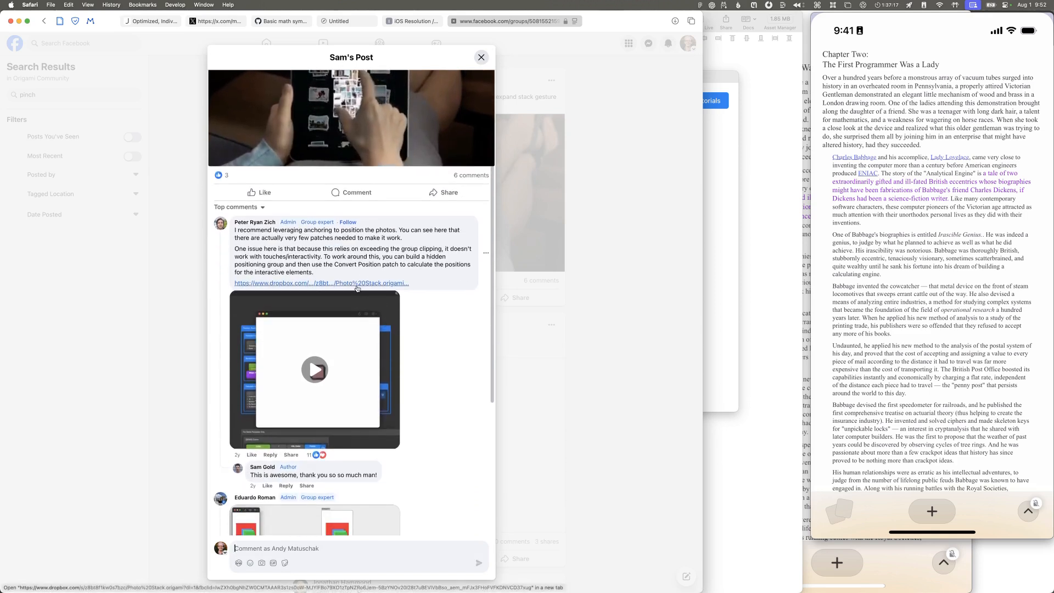
scroll(351, 299, down, 10)
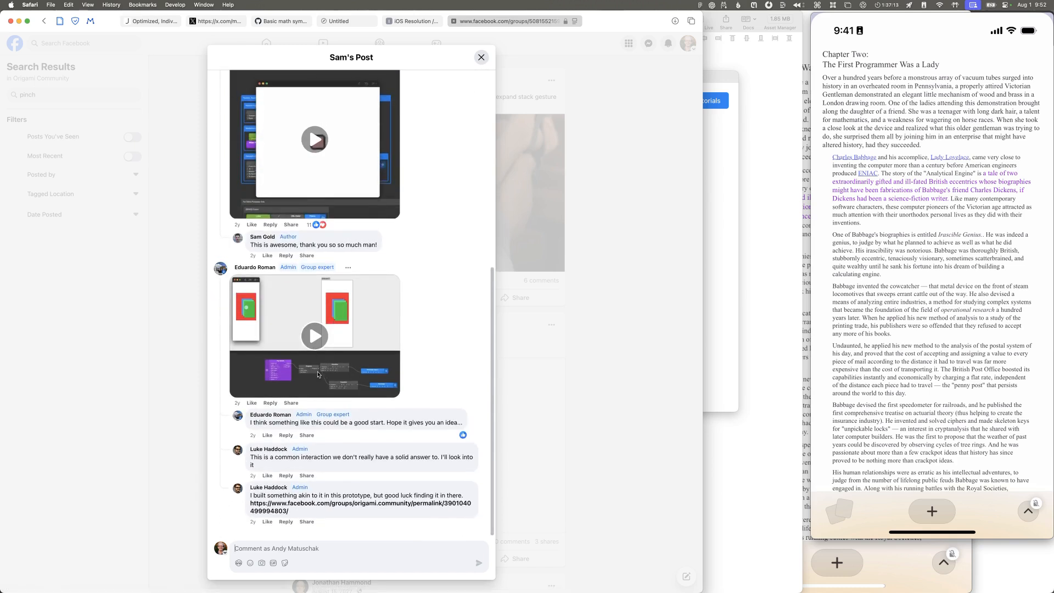
scroll(362, 391, up, 10)
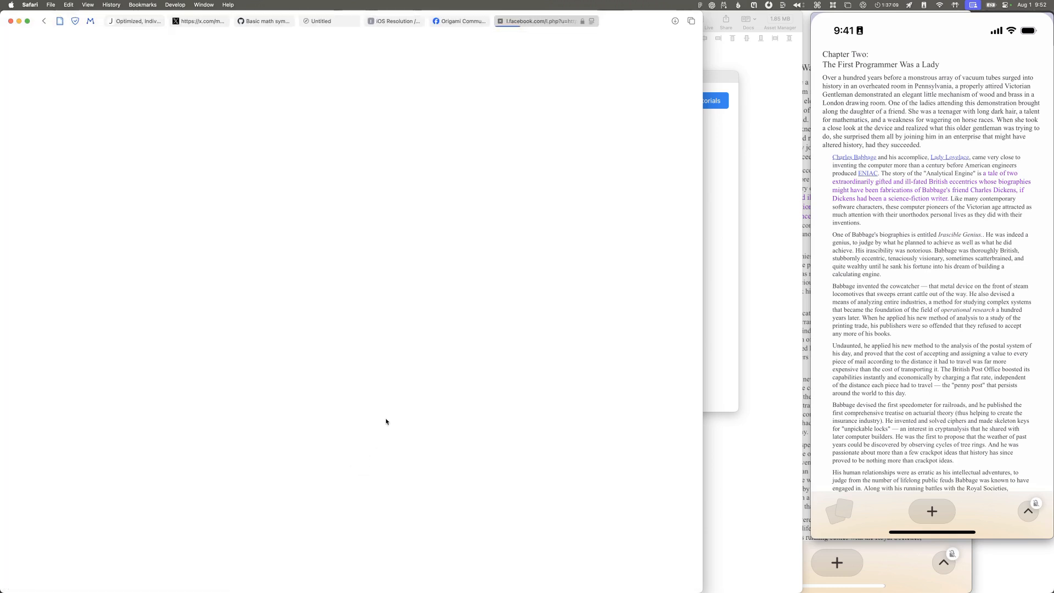
Step: Open the downloaded Photo Stack.origami file from the downloads in Origami Studio
key(super+Tab)
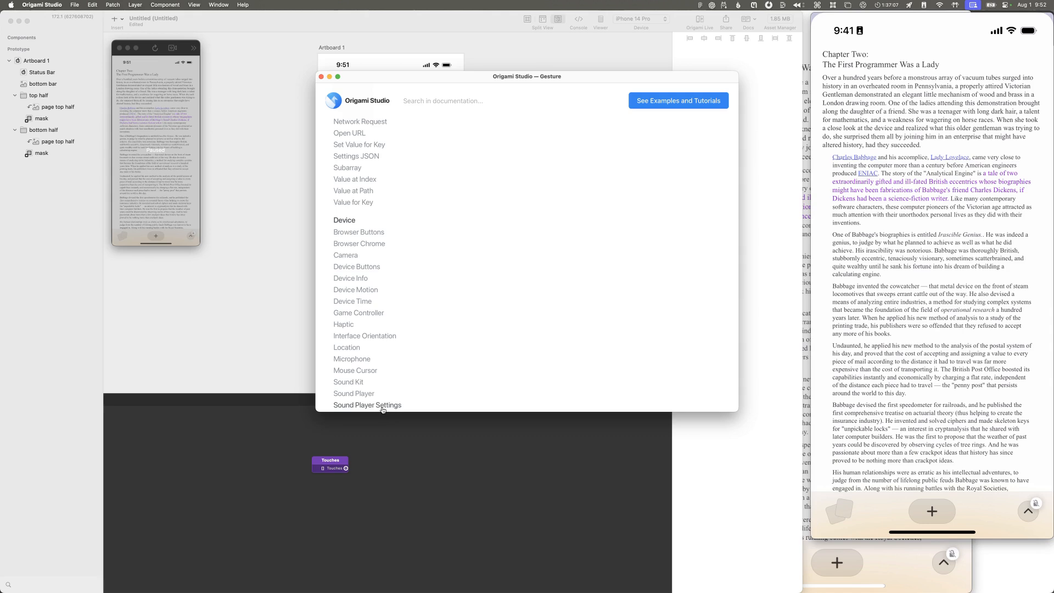
key(super+Tab)
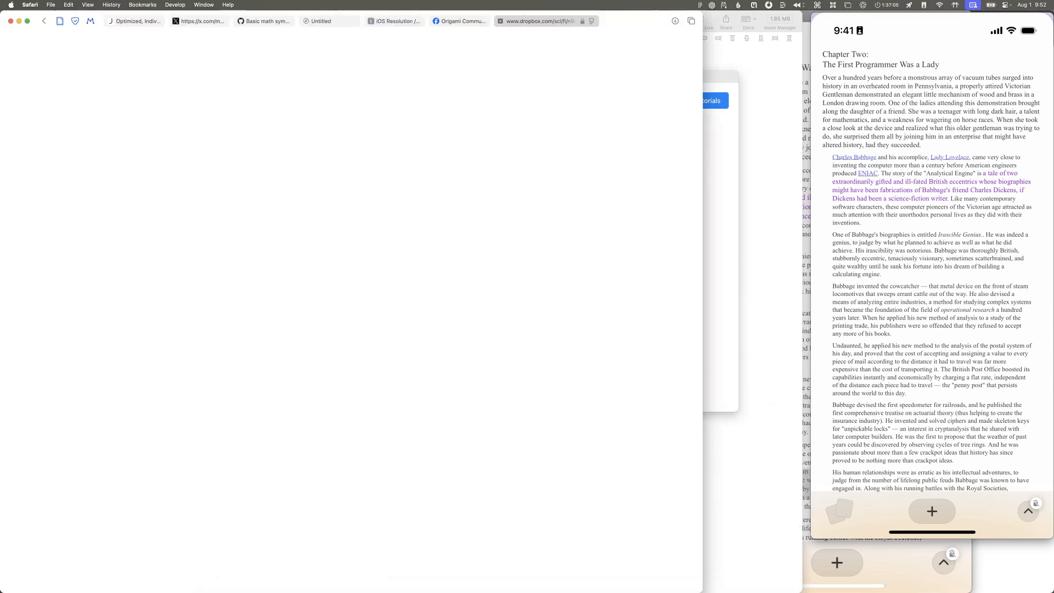
click(799, 579)
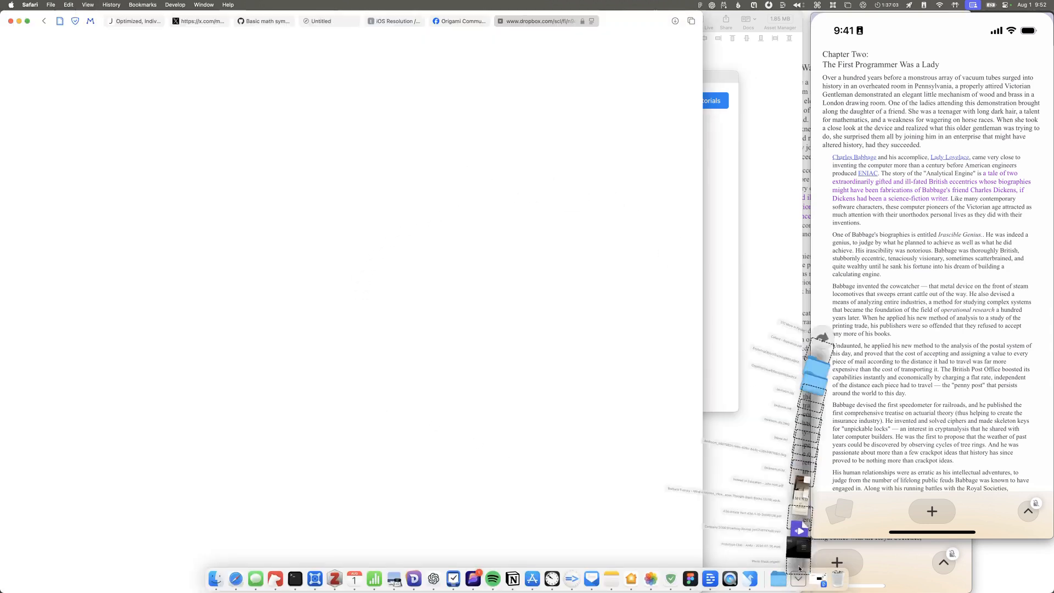
click(799, 542)
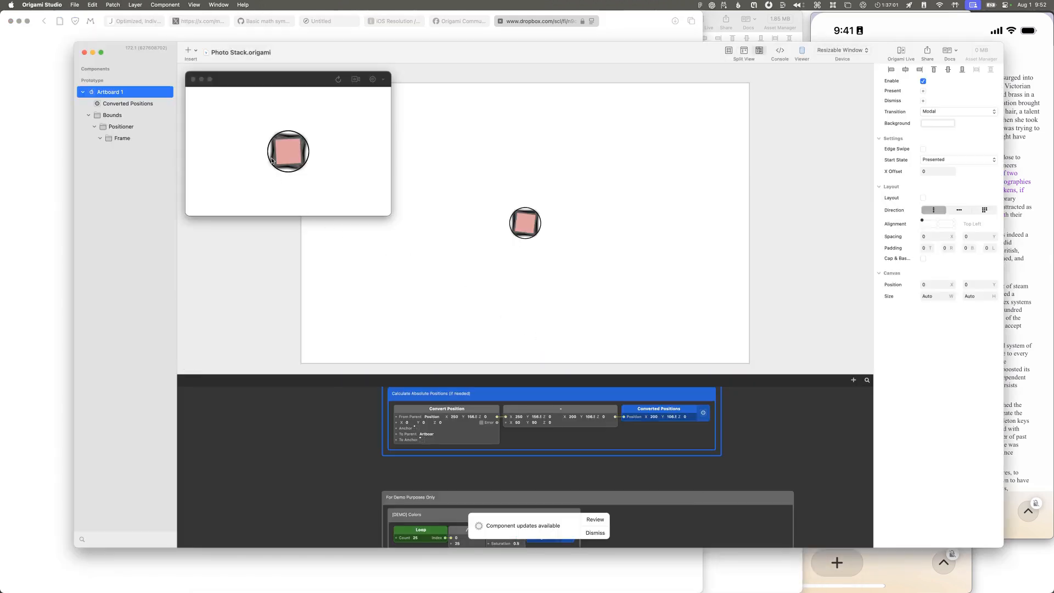
Step: Examine the Photo Stack prototype's patch groups and try spreading the photo stack in its viewer
scroll(455, 407, up, 5)
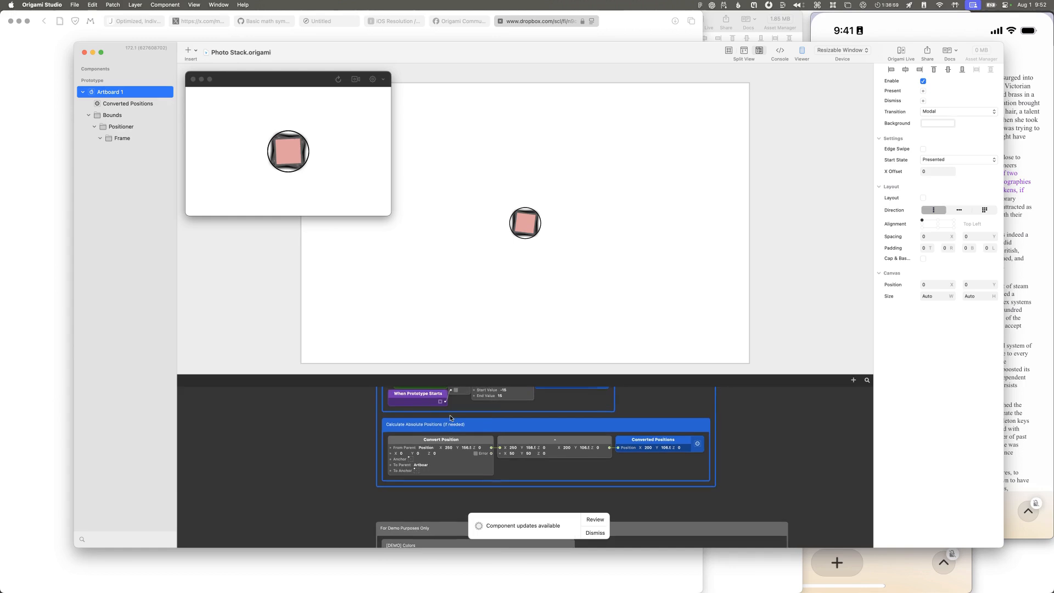
scroll(451, 417, up, 8)
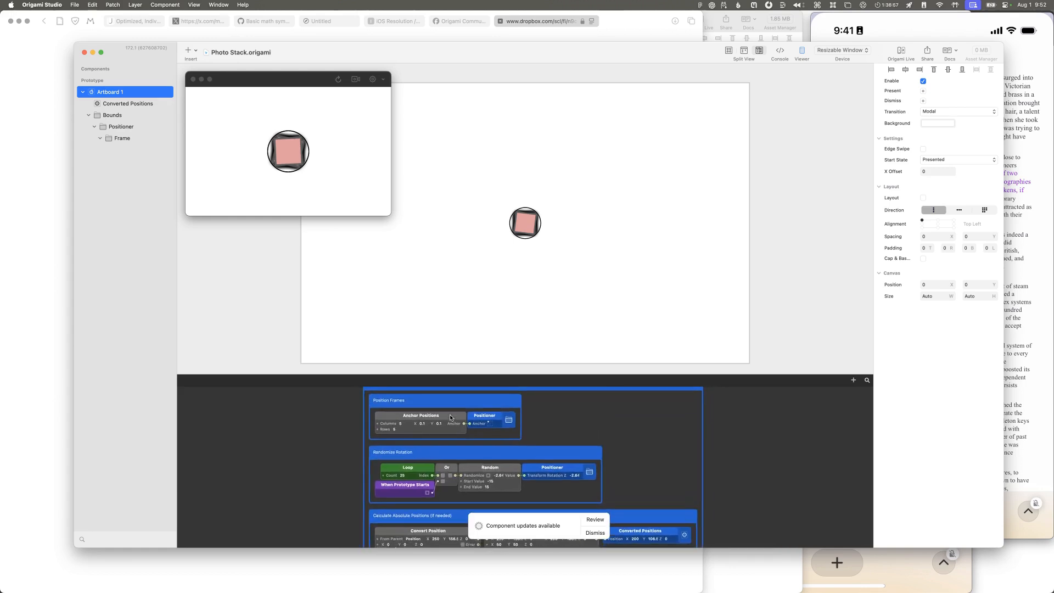
scroll(451, 417, down, 15)
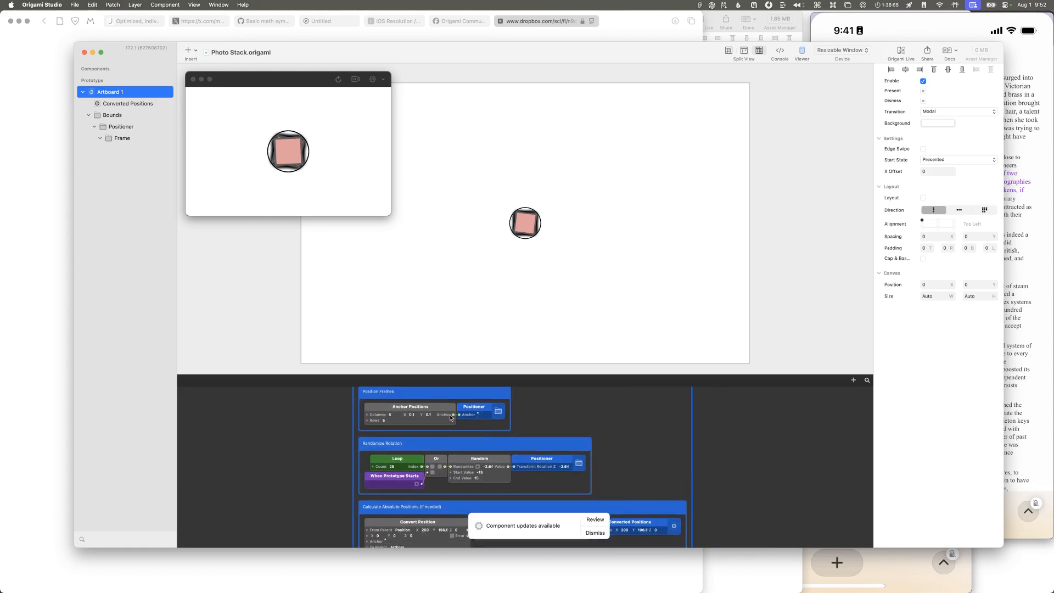
scroll(451, 417, down, 10)
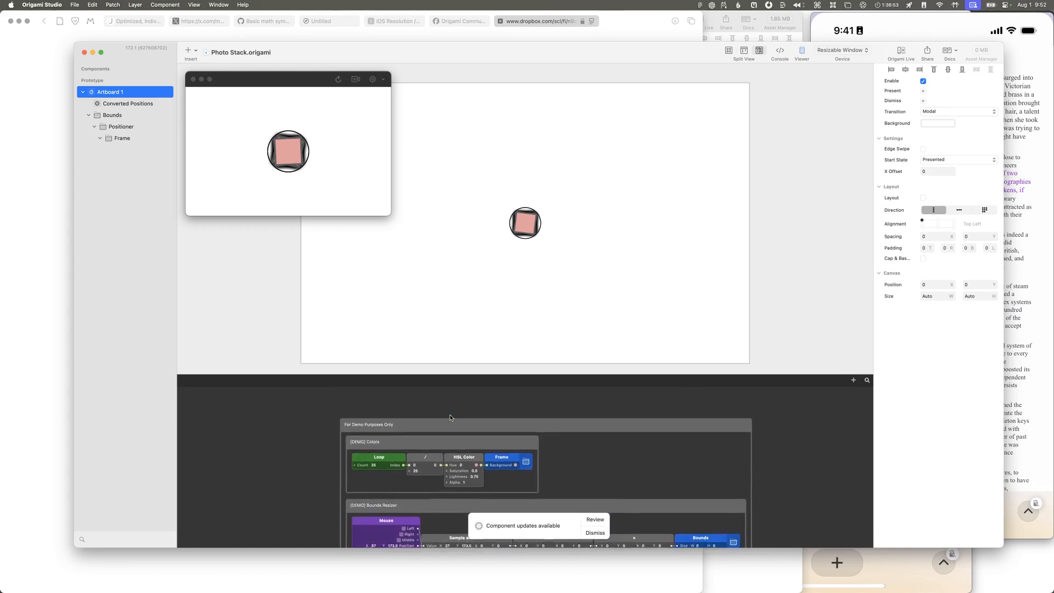
scroll(450, 417, up, 1)
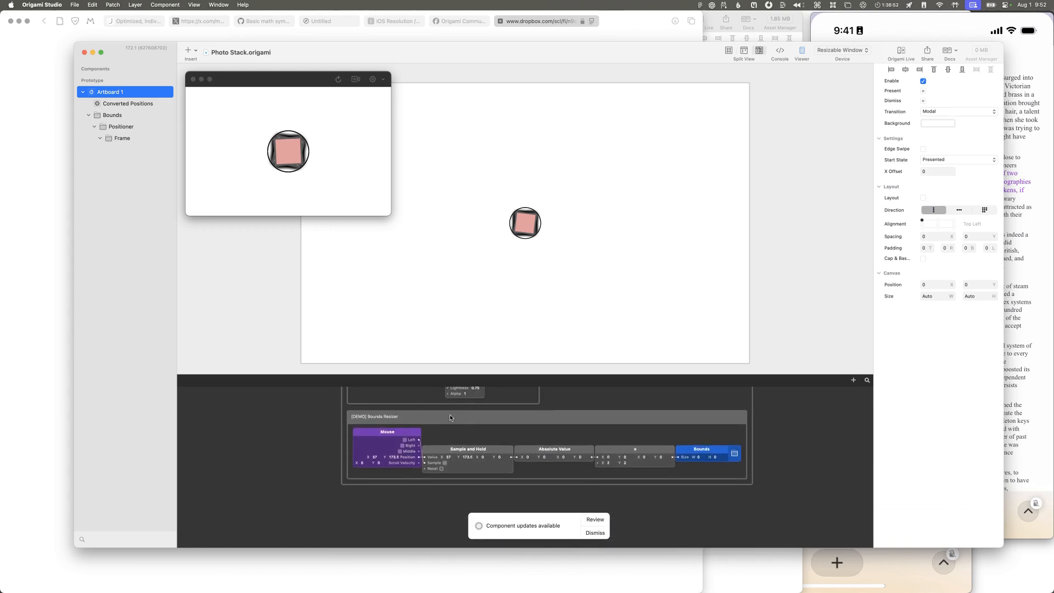
click(288, 157)
drag(289, 156, 251, 177)
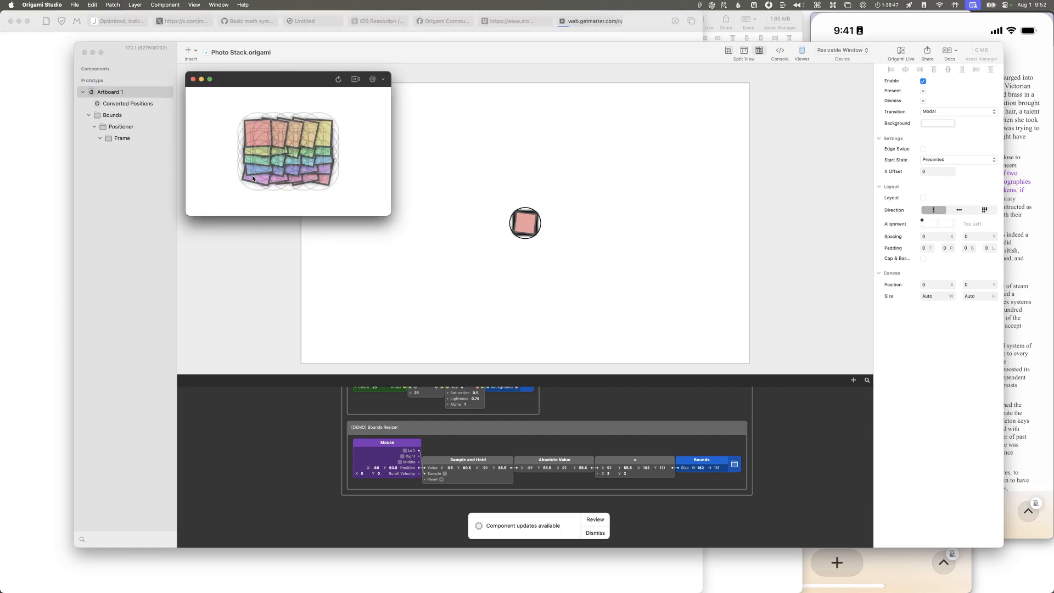
Step: Return to Safari and close the Matter extension page and the Dropbox download page
key(super+space)
text(saf)
key(Return)
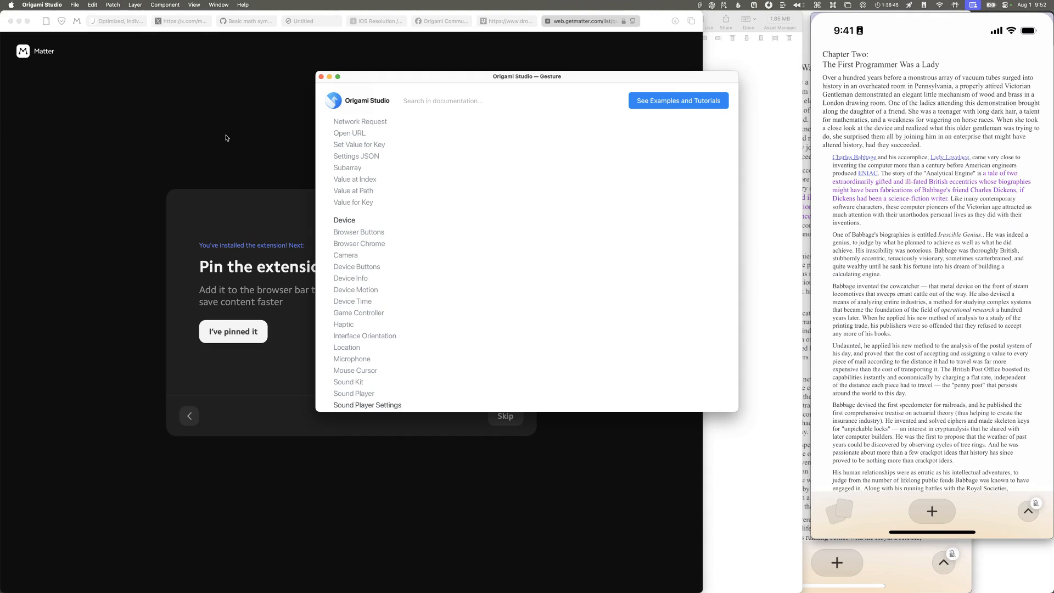
key(super+w)
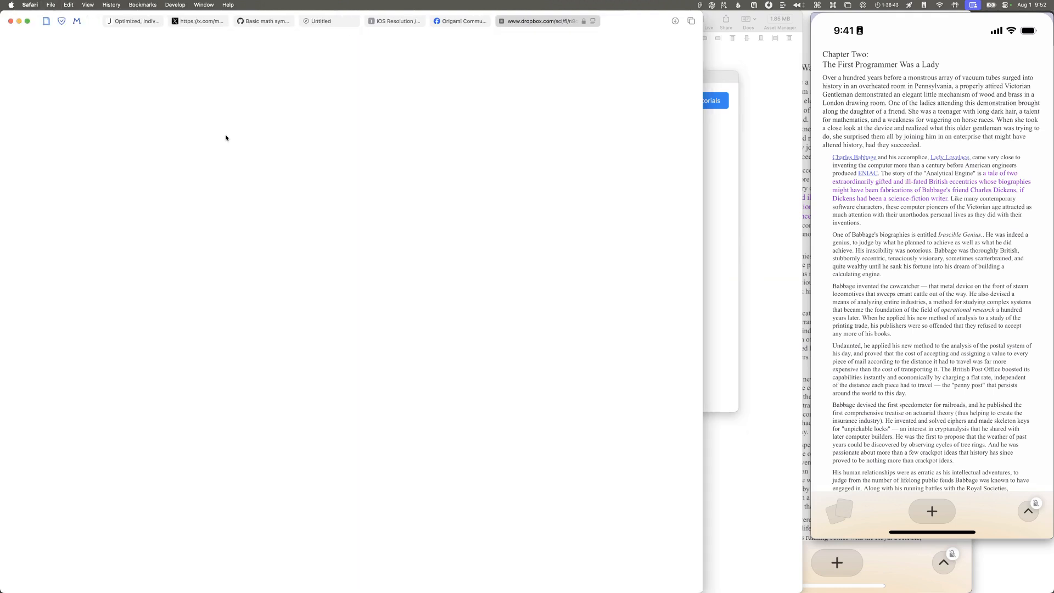
key(super+w)
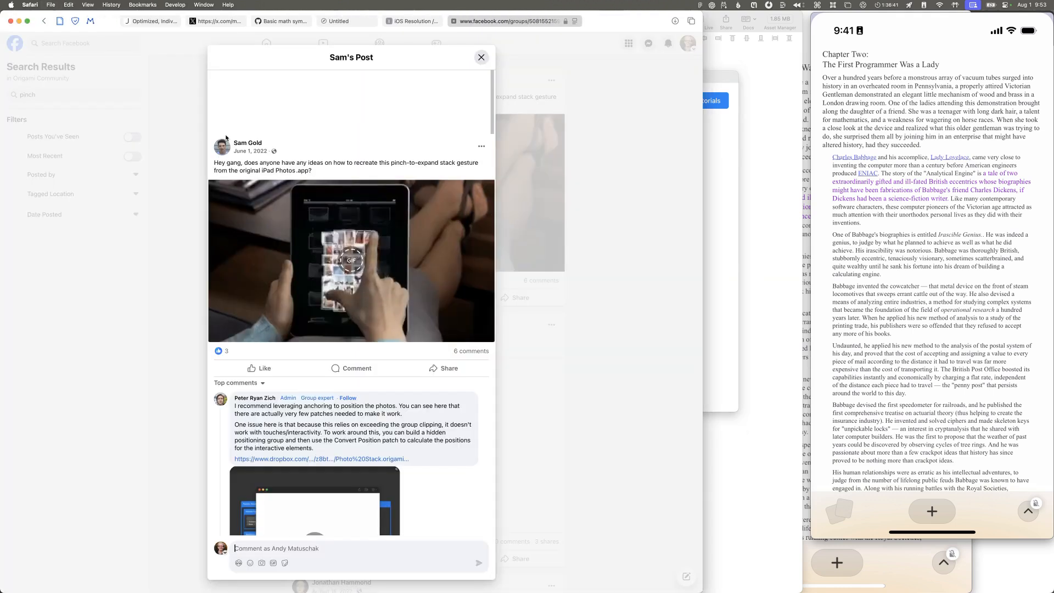
Step: Close the stack gesture post, look through the other pinch results, and open the "Pinch, Zoom, Rotate, Drag Gesture" post's repo link
click(175, 379)
scroll(176, 378, down, 3)
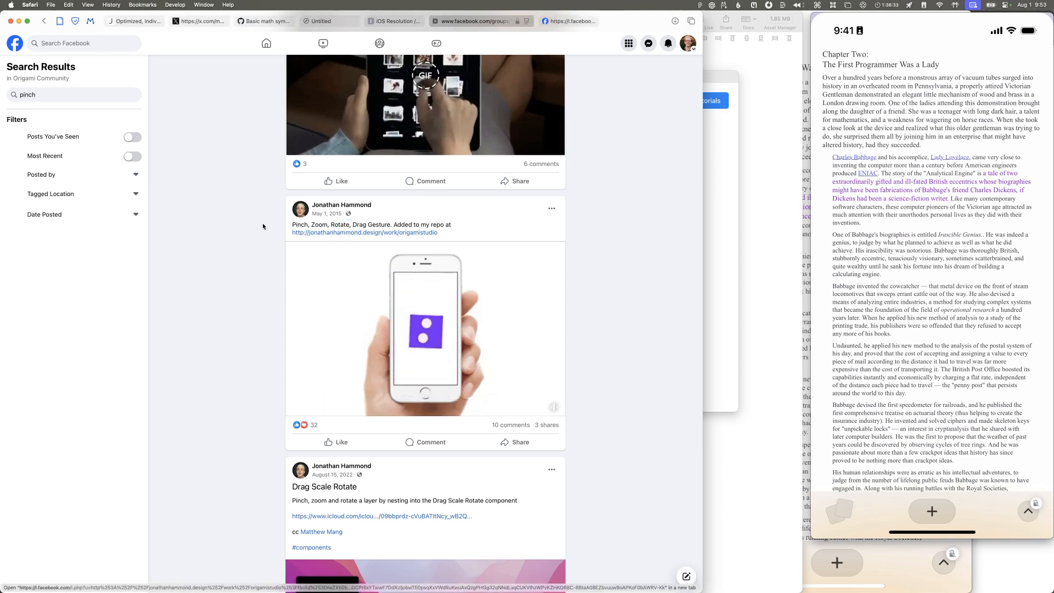
scroll(279, 211, up, 5)
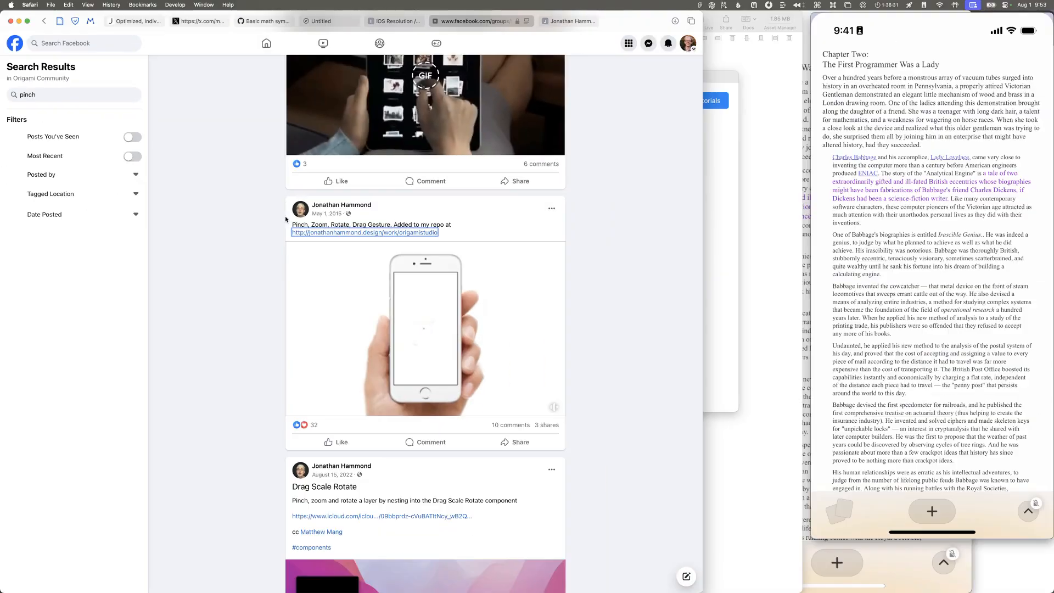
scroll(291, 242, down, 5)
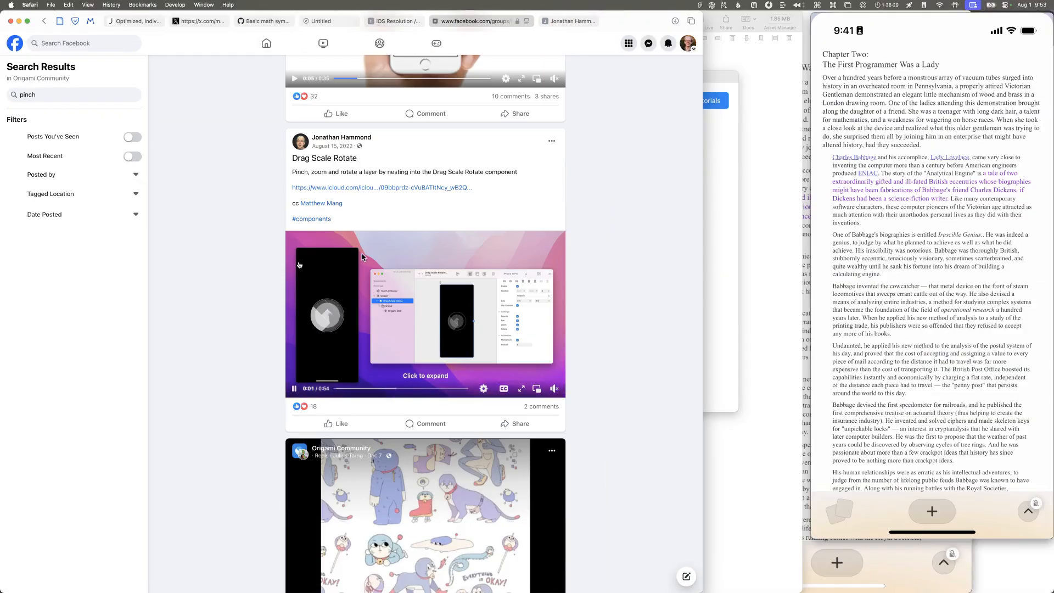
Step: Look through the post author's Origami Studio repo page for a pinch gesture example and search the page for "pinch"
key(ctrl+Tab)
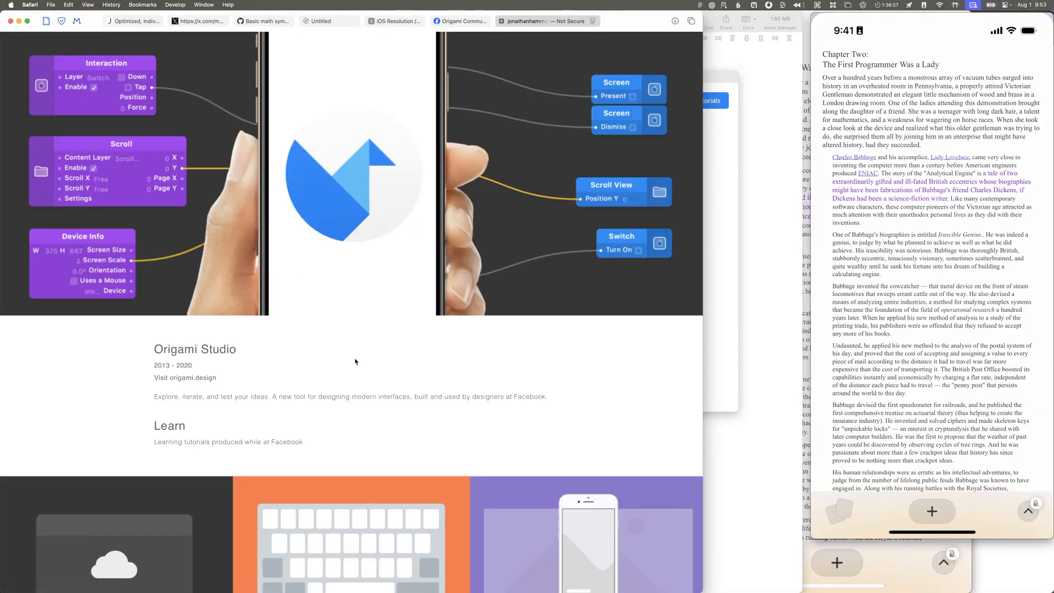
scroll(356, 362, down, 10)
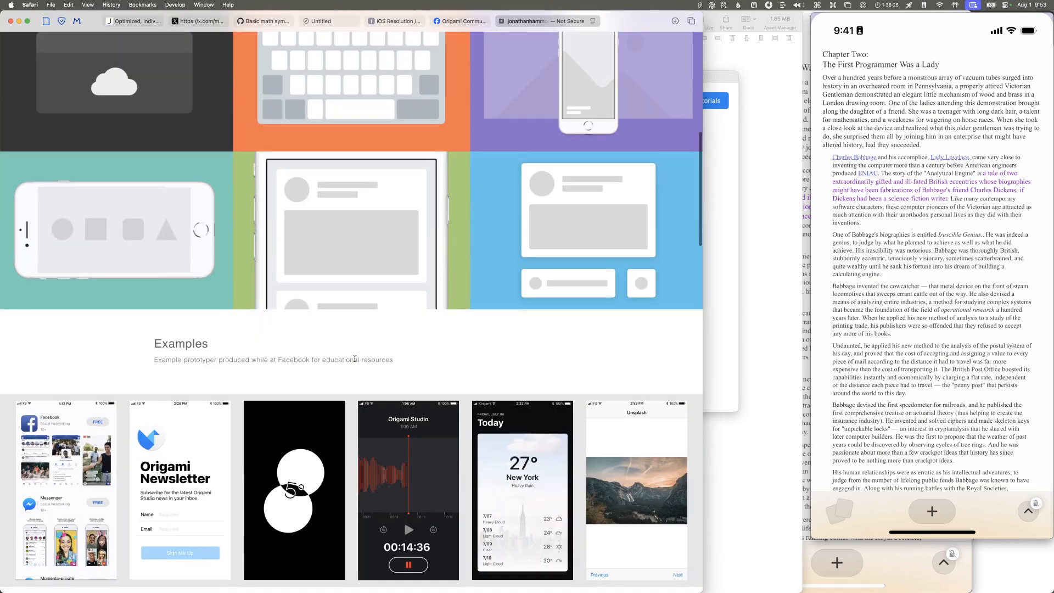
scroll(355, 360, down, 10)
scroll(220, 362, down, 15)
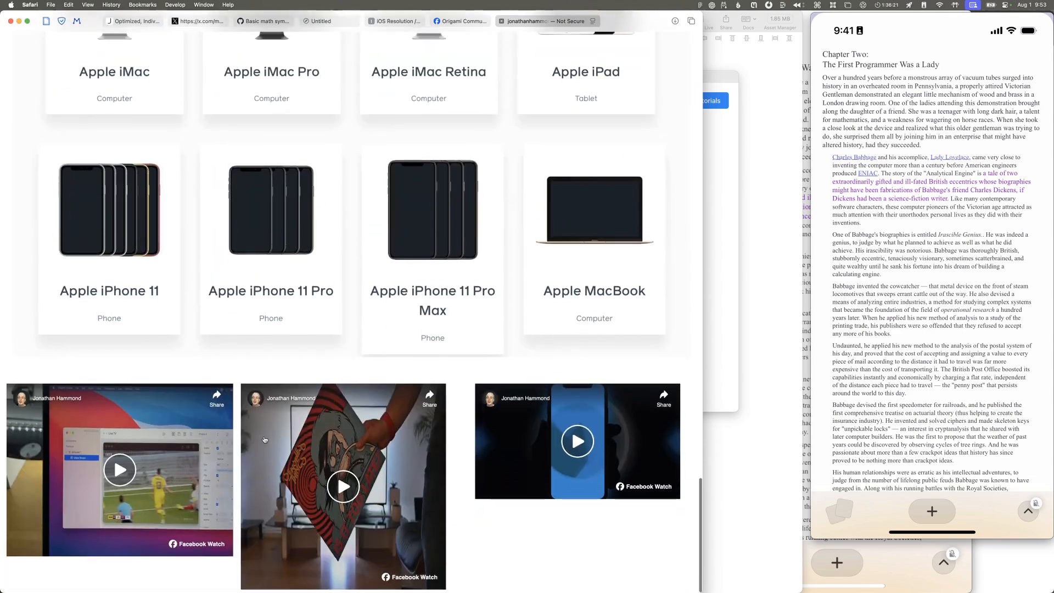
scroll(258, 428, up, 20)
scroll(251, 411, down, 1)
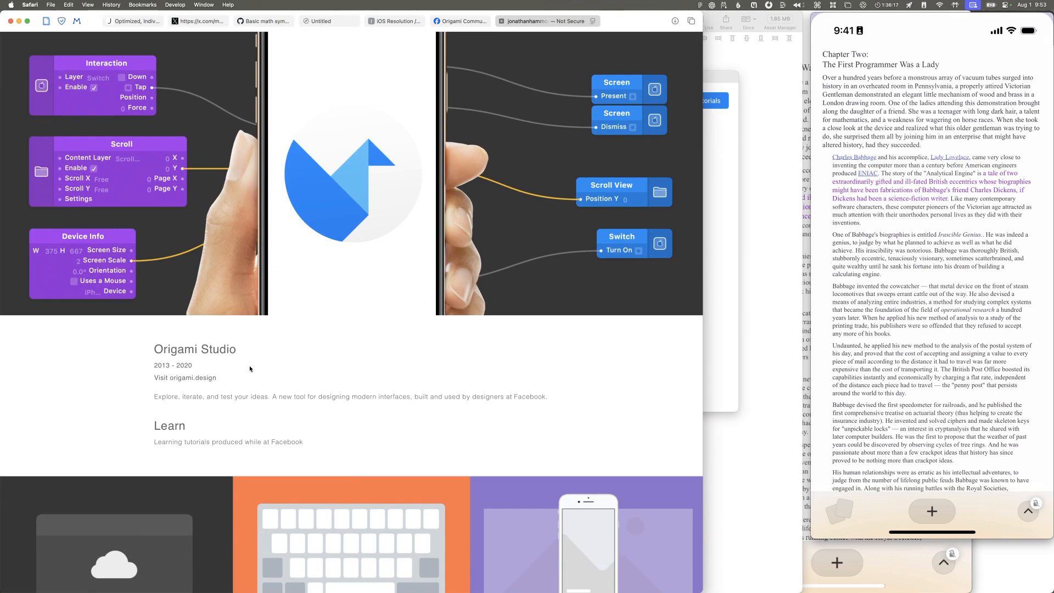
key(super+f)
text(pinch)
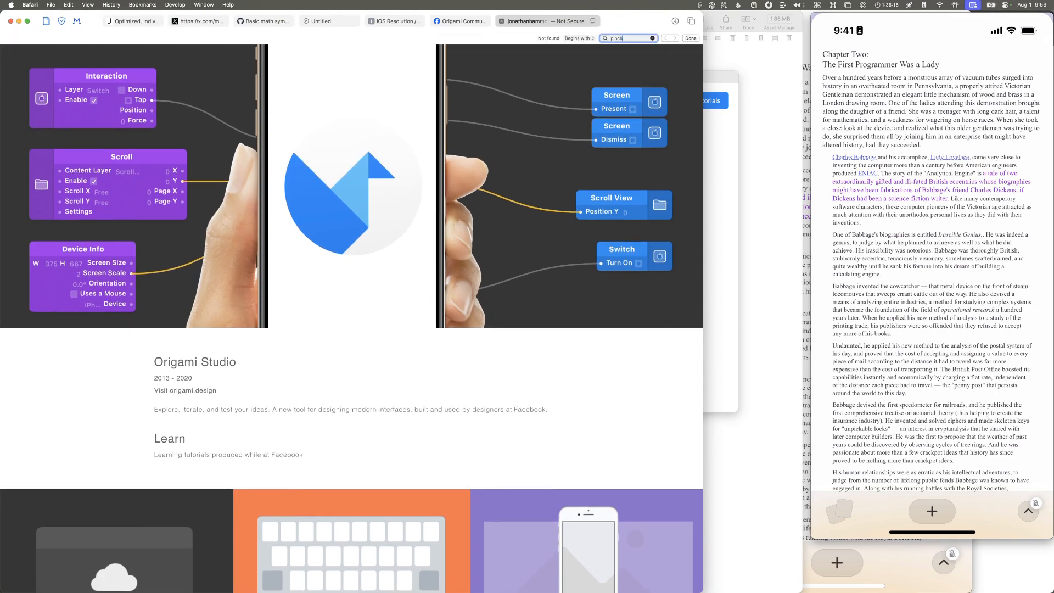
scroll(295, 239, down, 20)
Step: Recheck the repo link in the group's pinch results and look through the repo page again for the gesture patch
key(ctrl+shift+Tab)
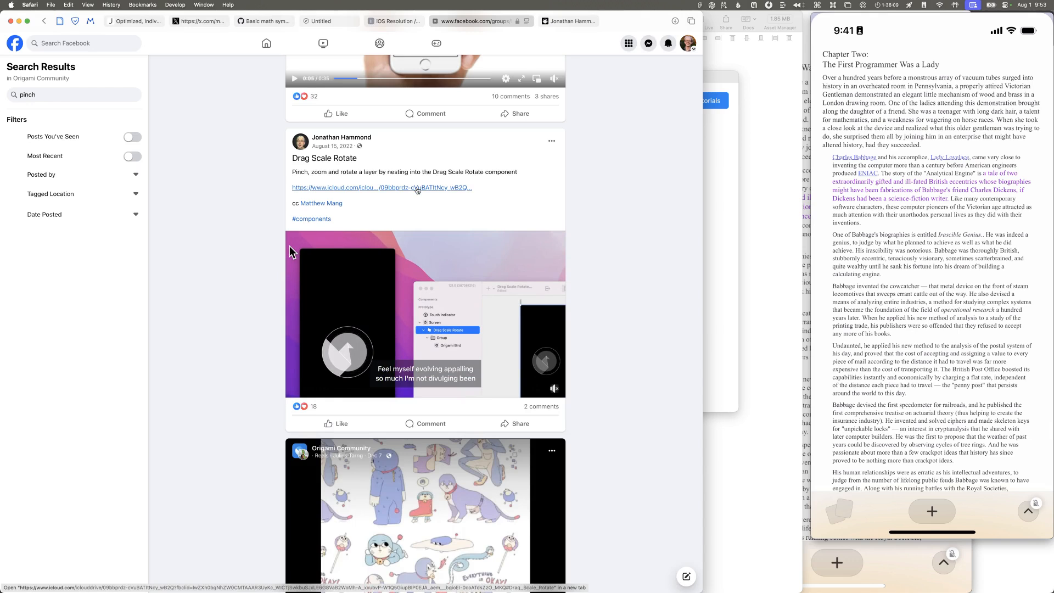
scroll(417, 190, up, 3)
scroll(417, 190, up, 3)
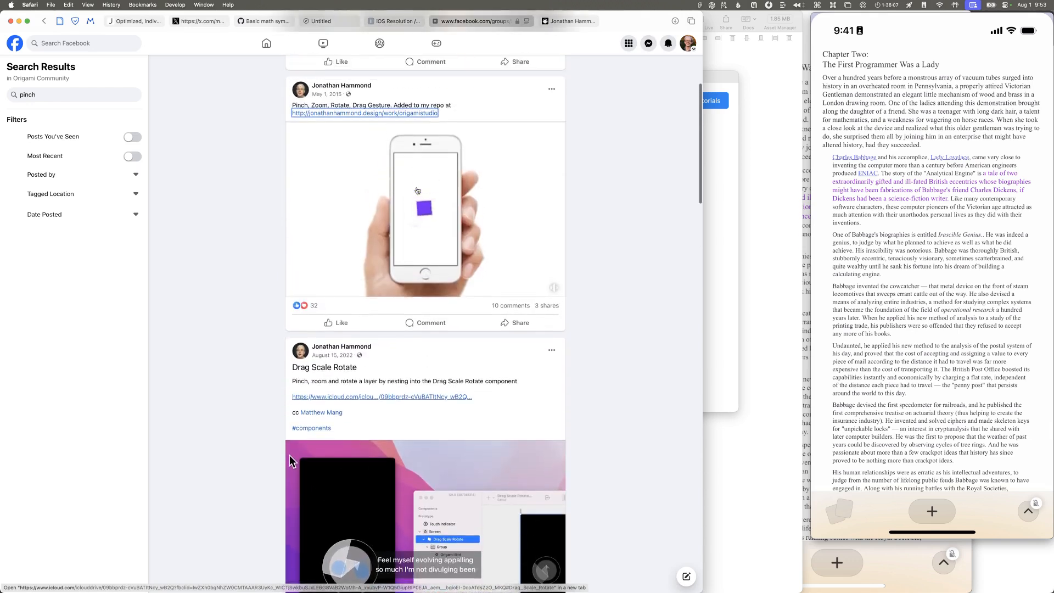
key(ctrl+Tab)
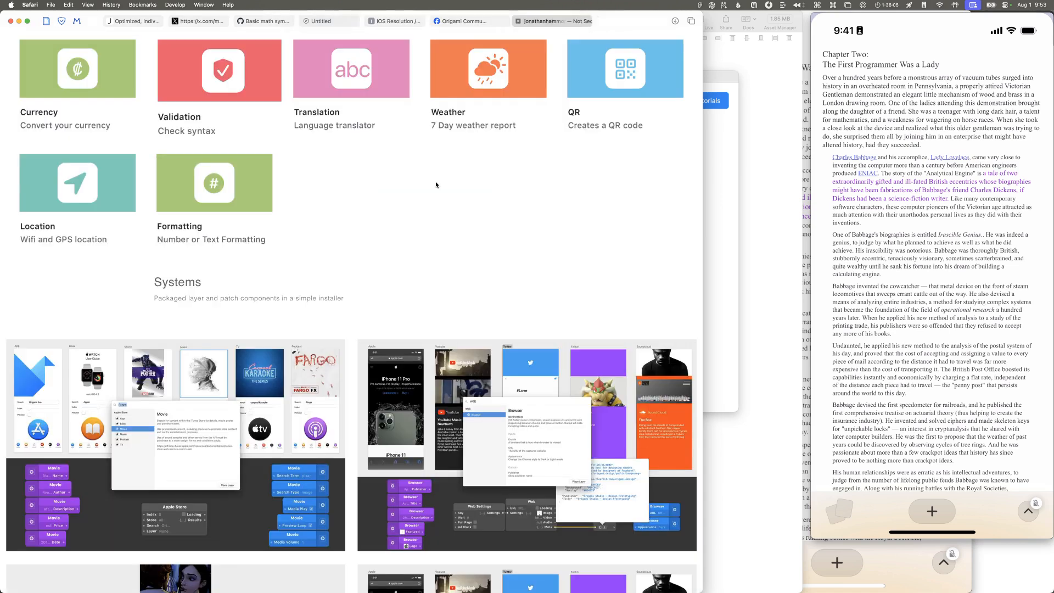
key(super+f)
text(gl)
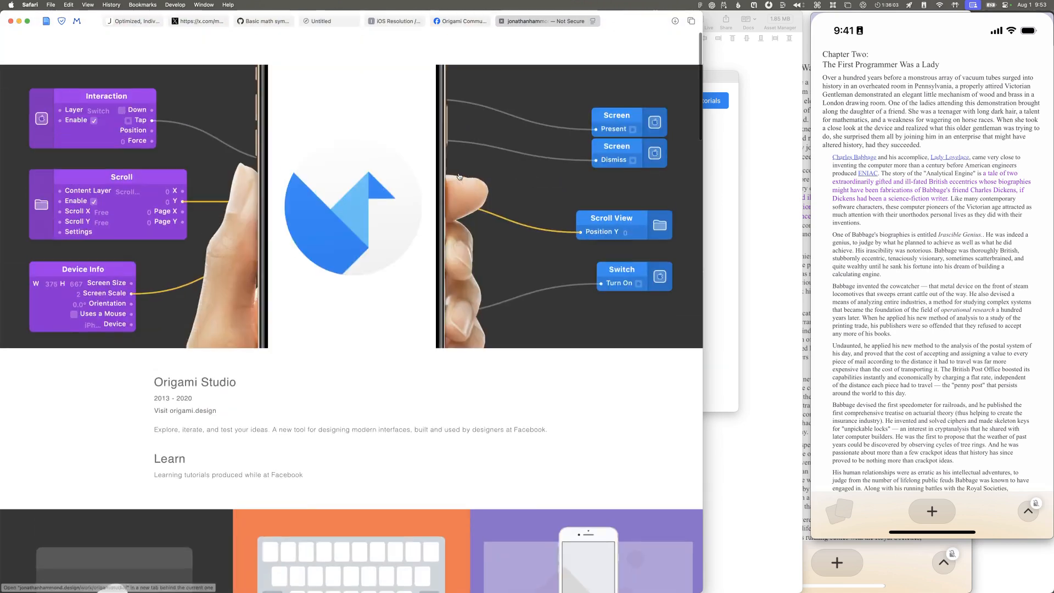
key(Escape)
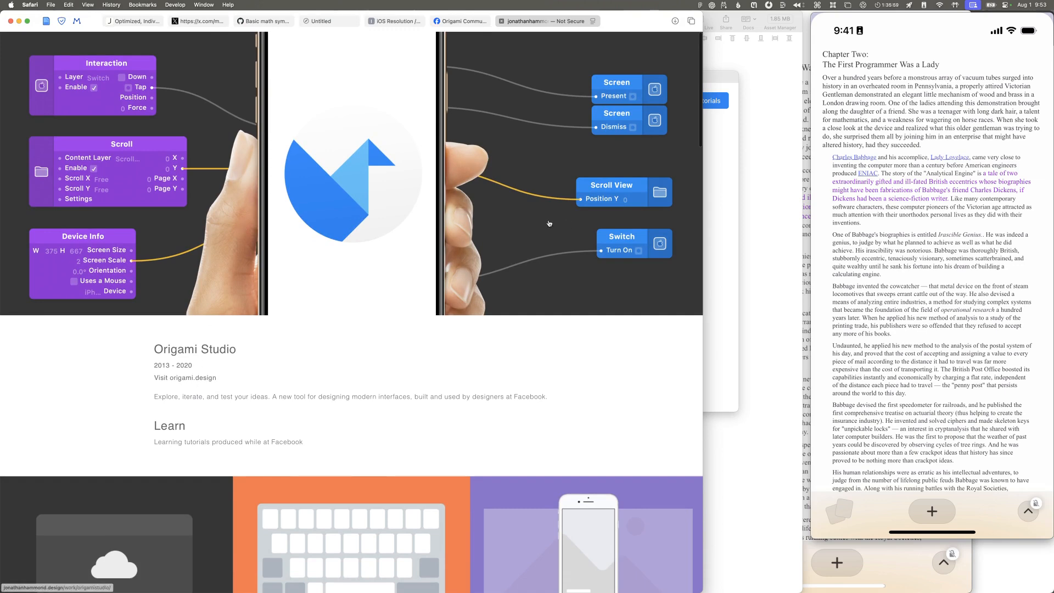
scroll(439, 258, down, 15)
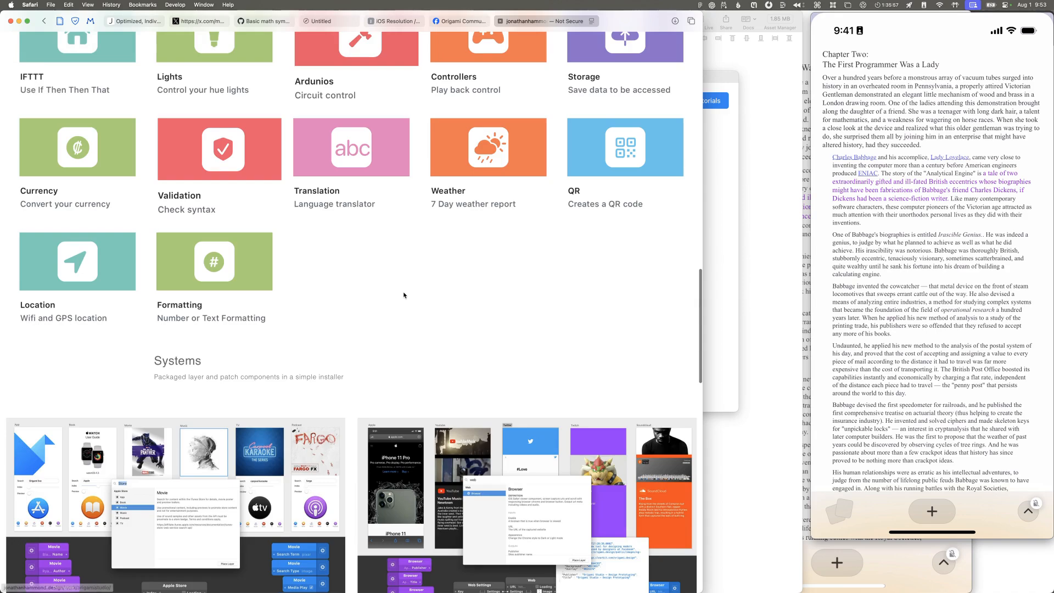
scroll(385, 302, up, 8)
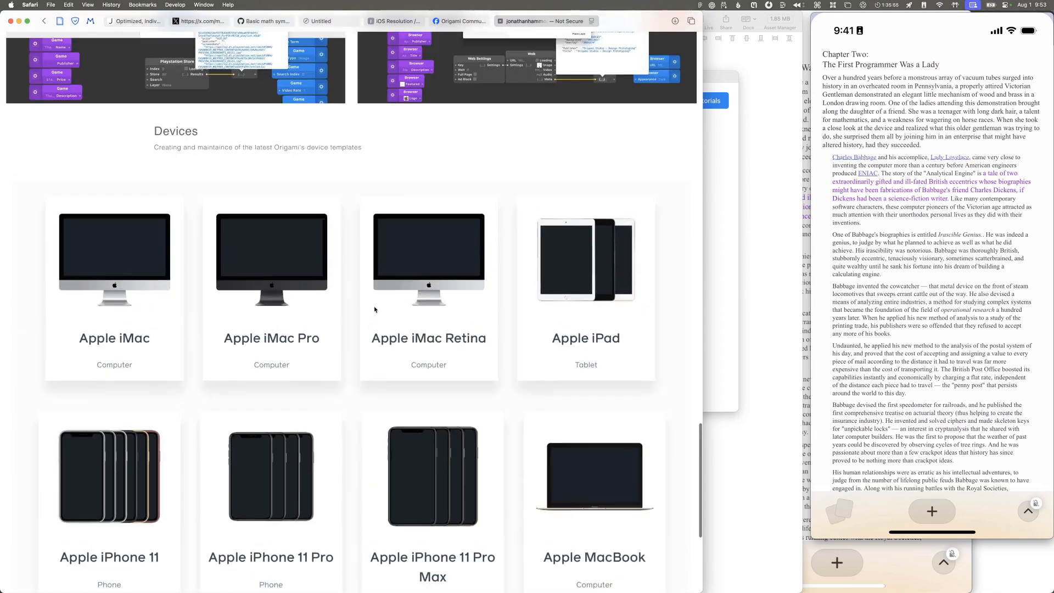
scroll(374, 305, up, 10)
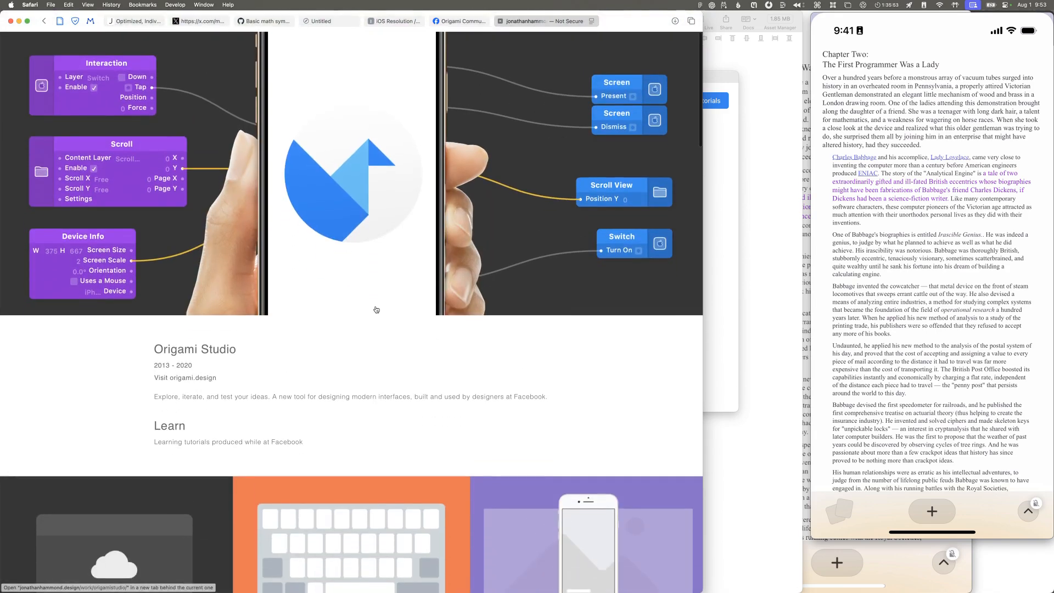
Step: Search the web in a new tab for the author's name plus "pinch gesture origami" and look through the results
key(cmd+t)
text(jonathan hammond)
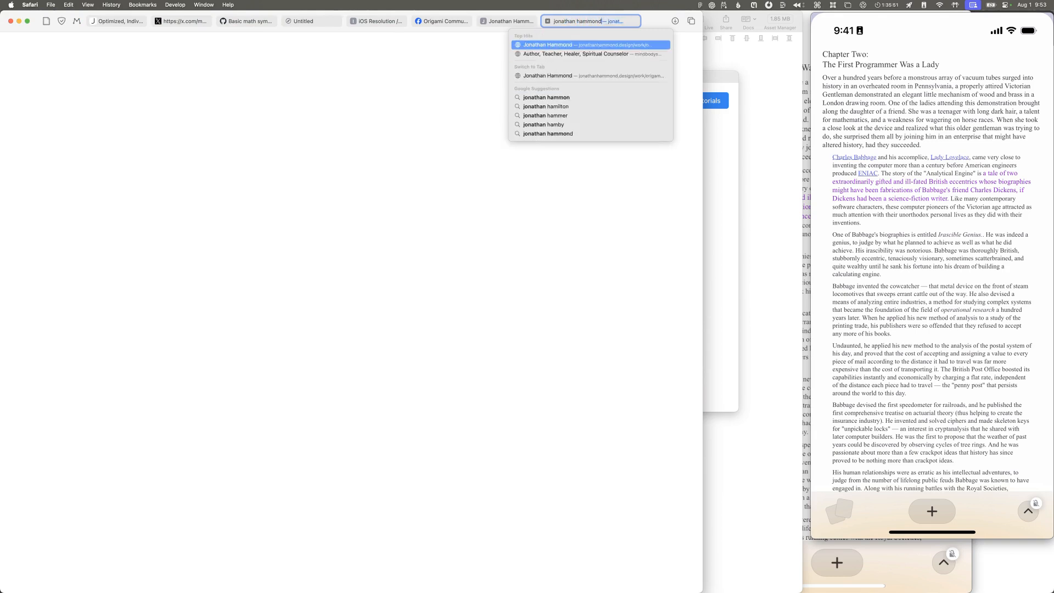
text( pinch gesture origami)
key(Return)
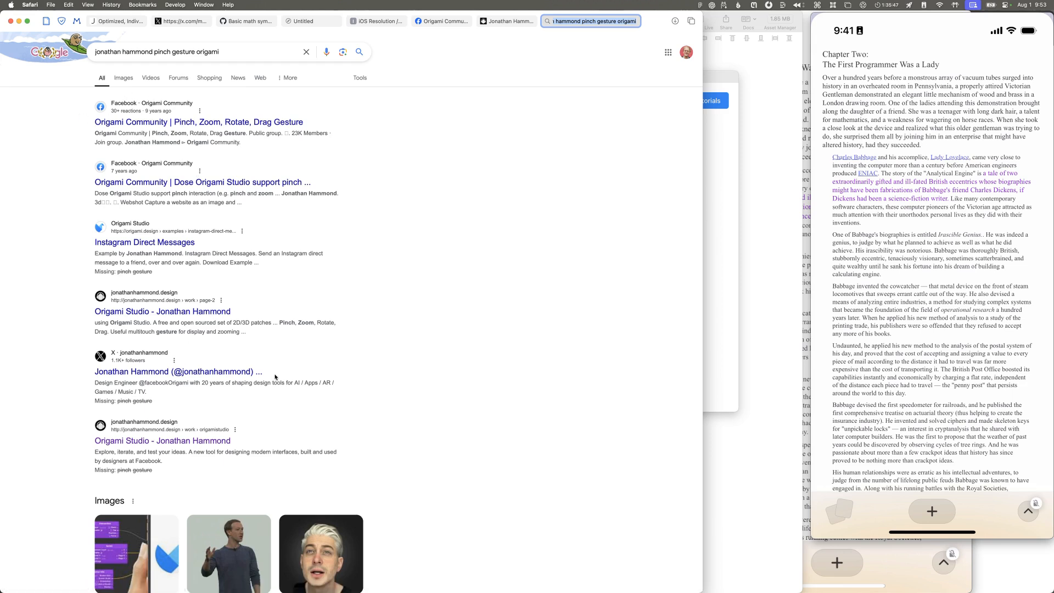
scroll(275, 376, down, 7)
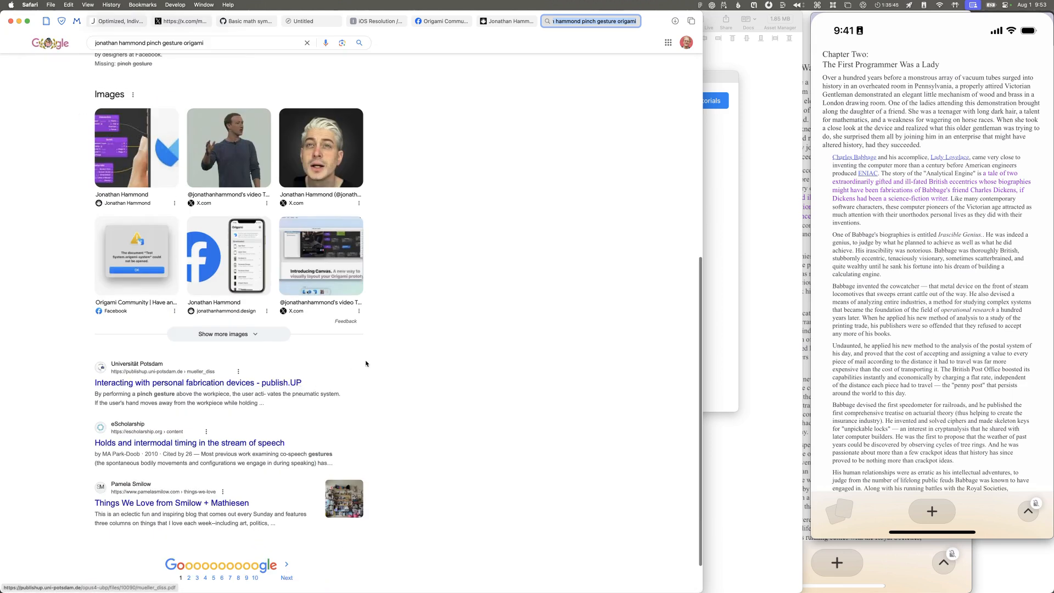
Step: Close the web search and repo pages, and check the pinch patch link in the comments on the post asking about pinch support
key(super+w)
key(super+w)
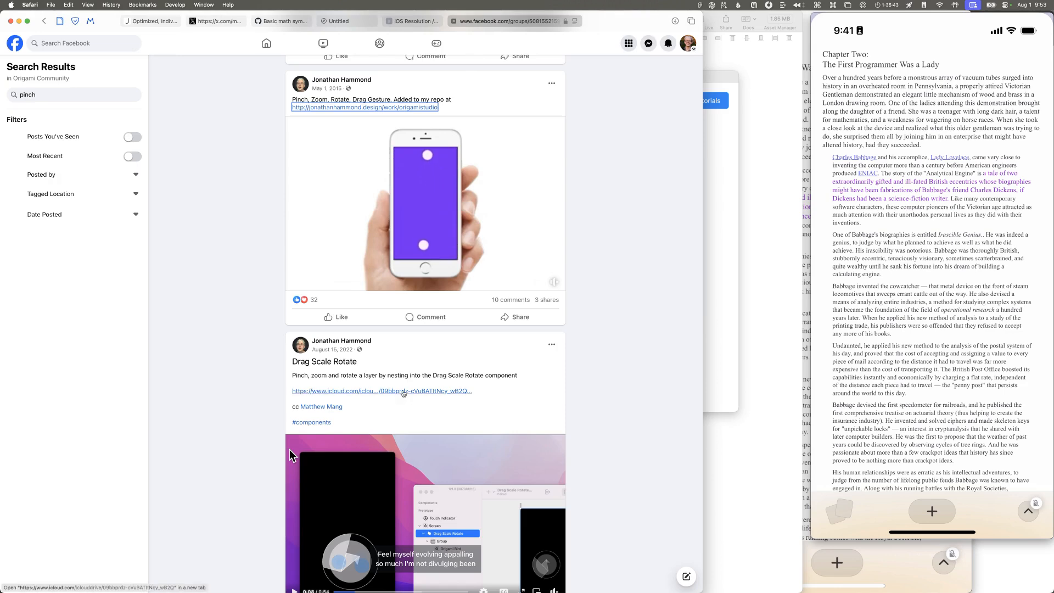
scroll(403, 393, down, 15)
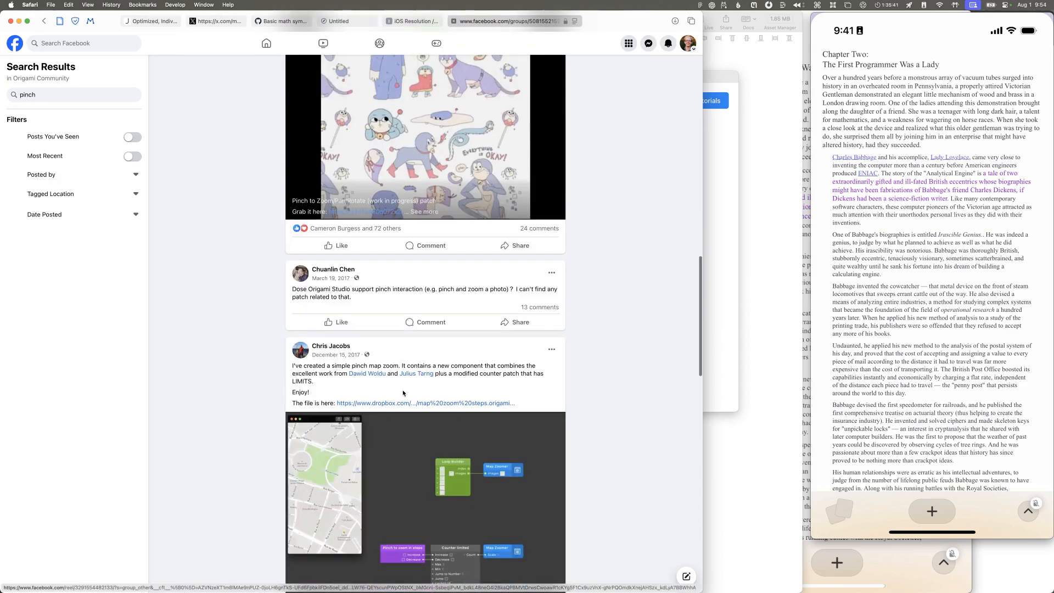
click(546, 307)
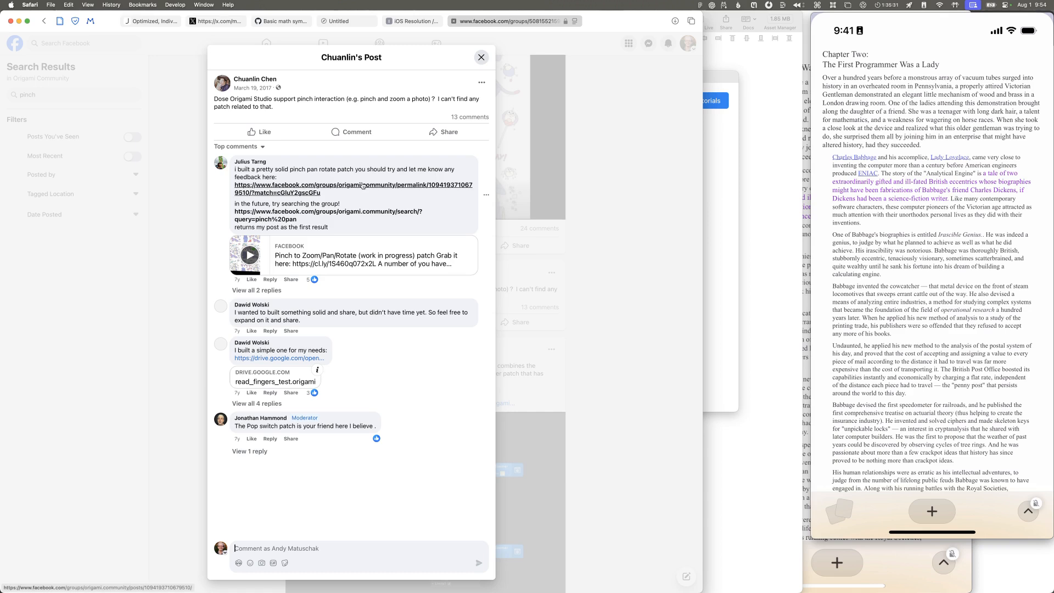
click(362, 185)
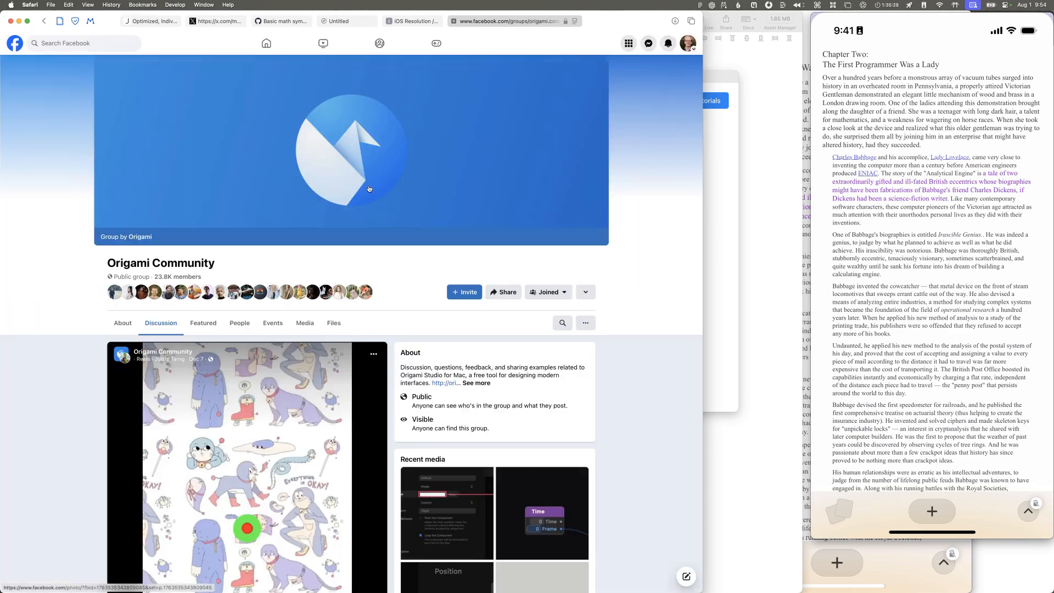
key(super+[)
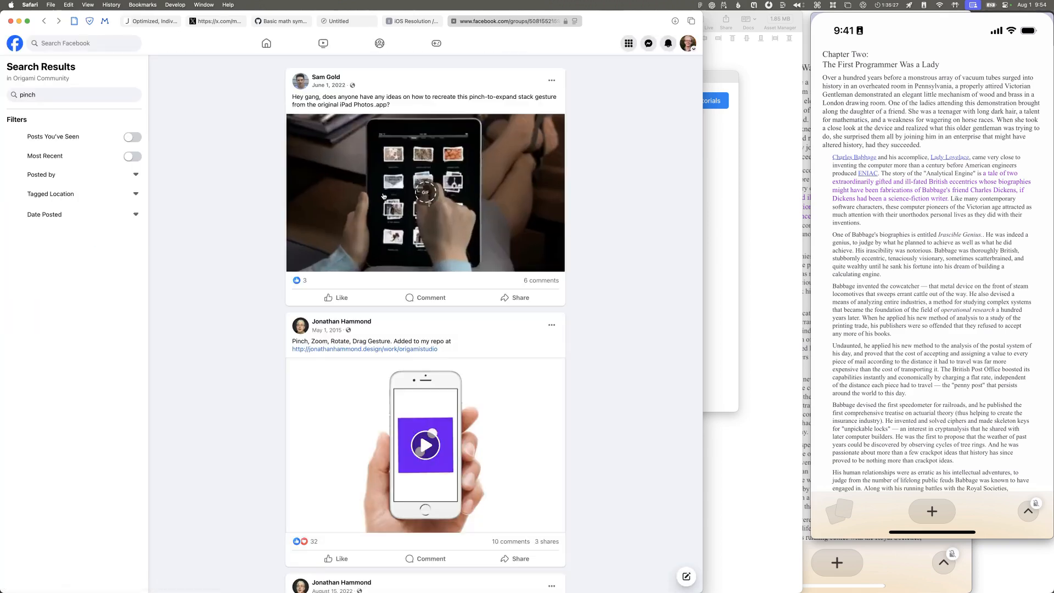
Step: Open the download link of the "Pinch to Zoom/Pan/Rotate" post in the pinch results and close the page it leads to
scroll(418, 230, down, 8)
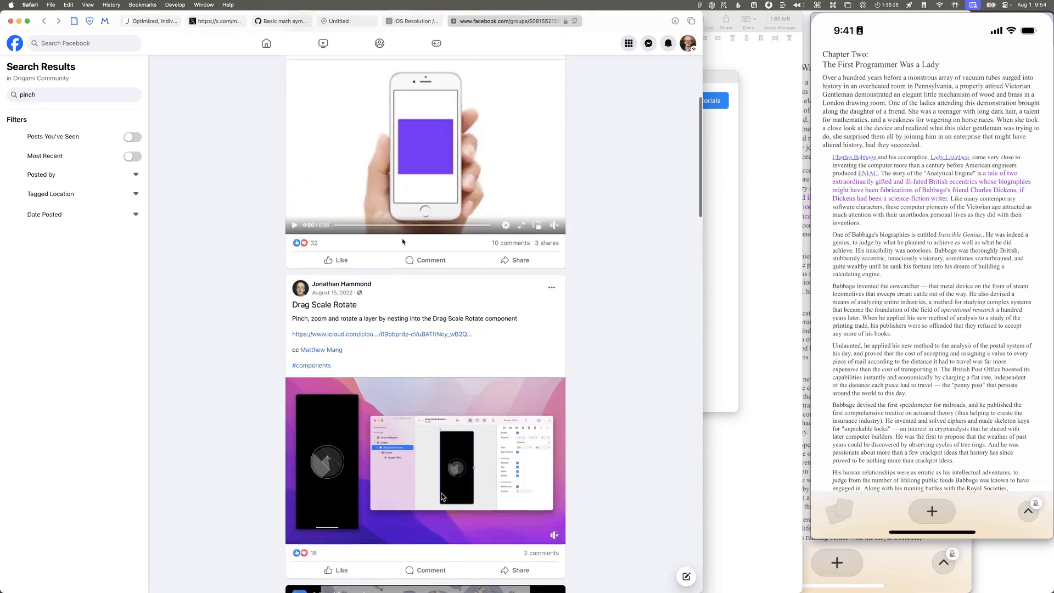
scroll(403, 241, down, 2)
scroll(539, 348, down, 4)
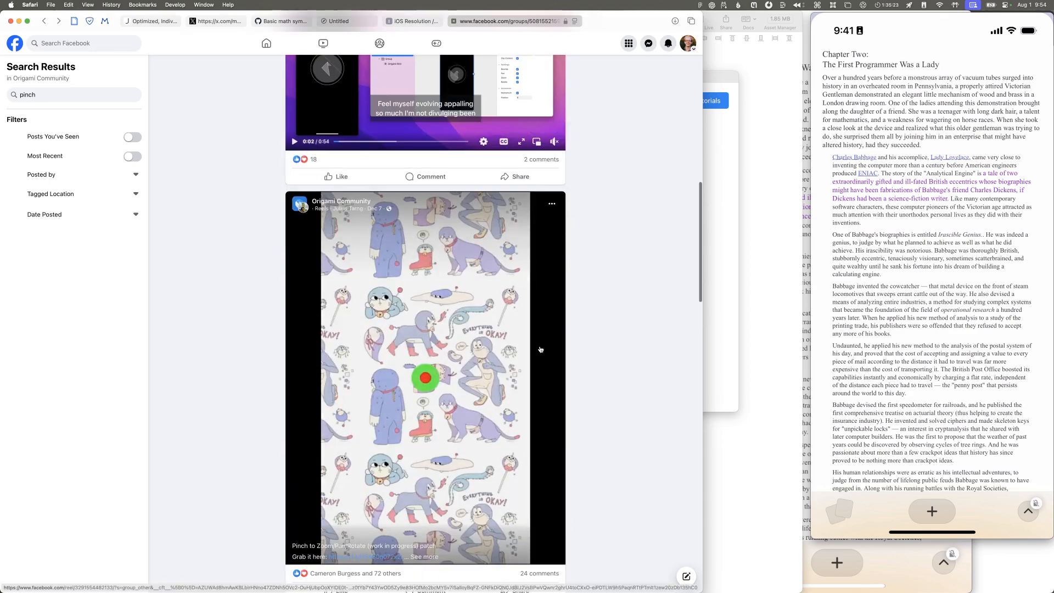
scroll(539, 330, up, 3)
scroll(540, 298, down, 15)
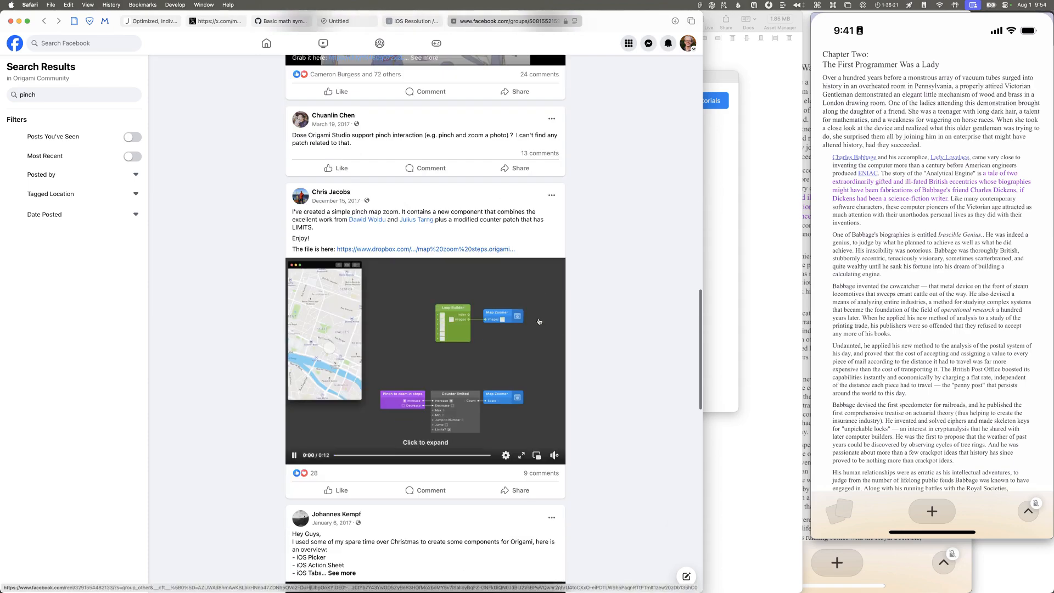
scroll(465, 234, up, 10)
scroll(409, 283, down, 7)
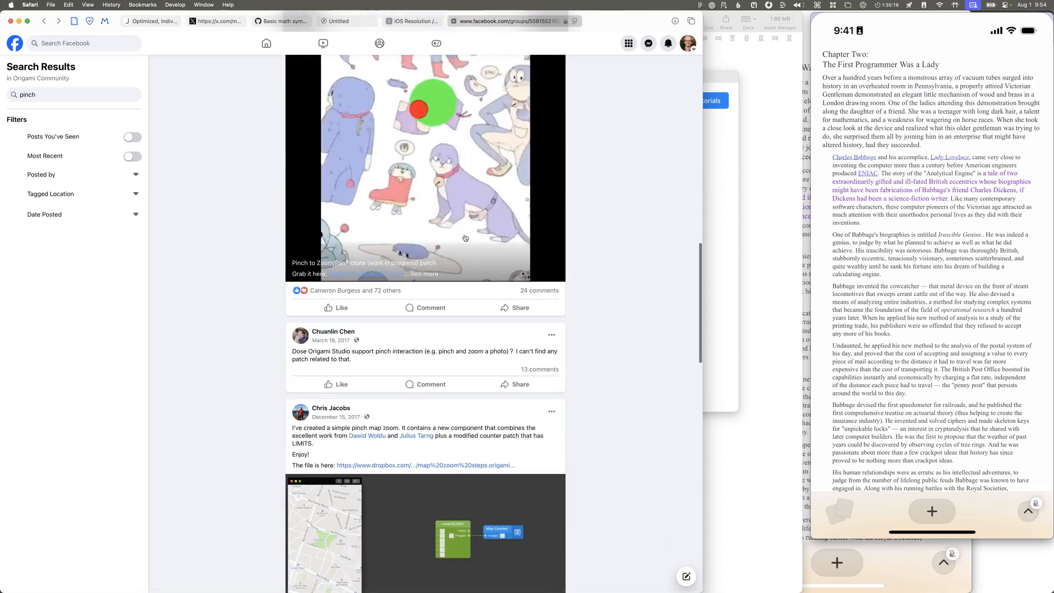
click(378, 274)
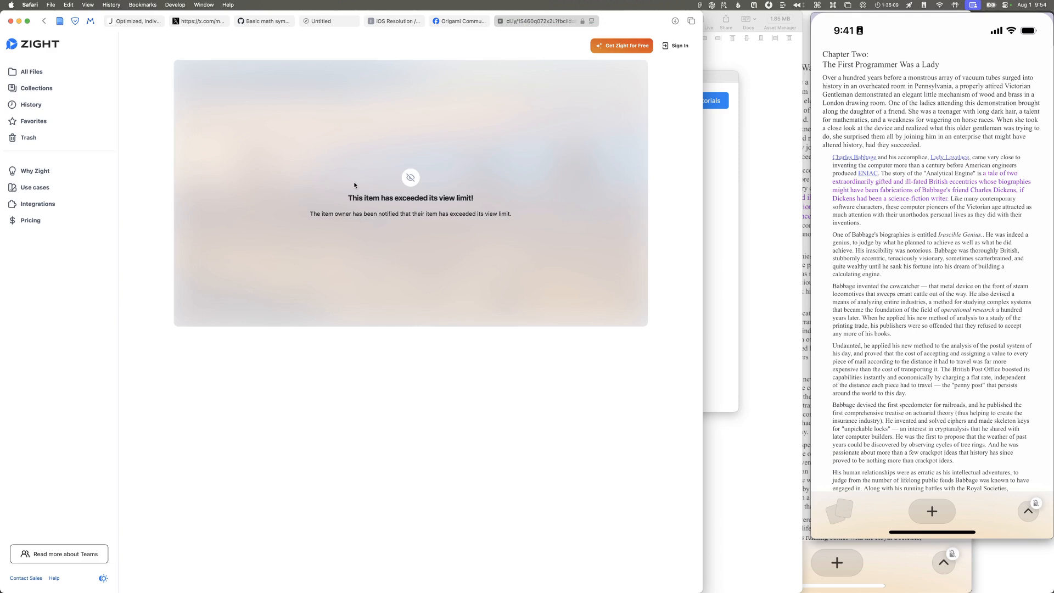
click(500, 21)
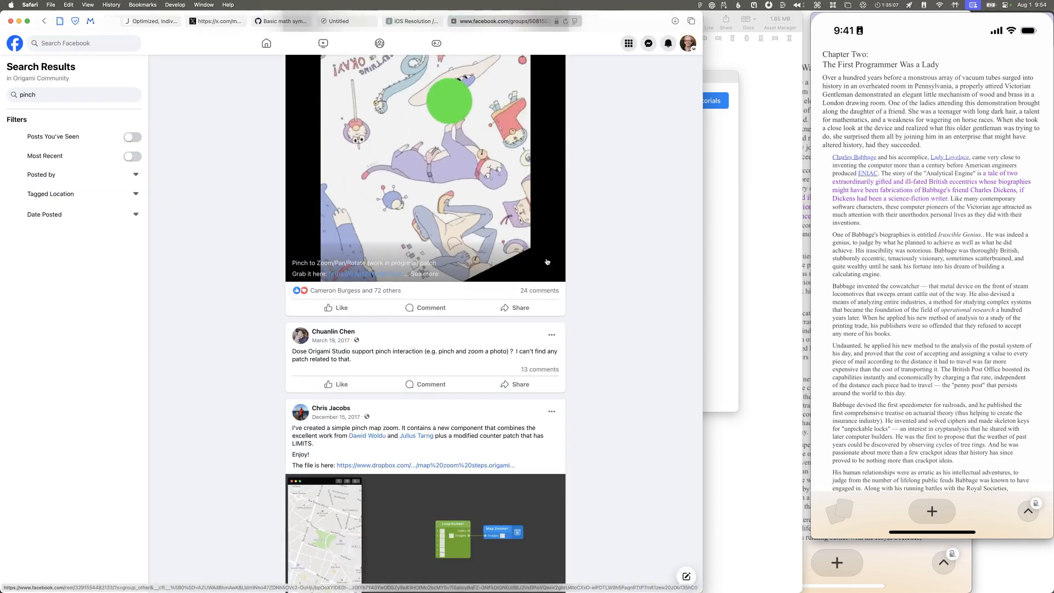
Step: Read through the comments on the "Pinch to Zoom/Pan/Rotate" post and close the post
click(503, 283)
scroll(417, 294, down, 10)
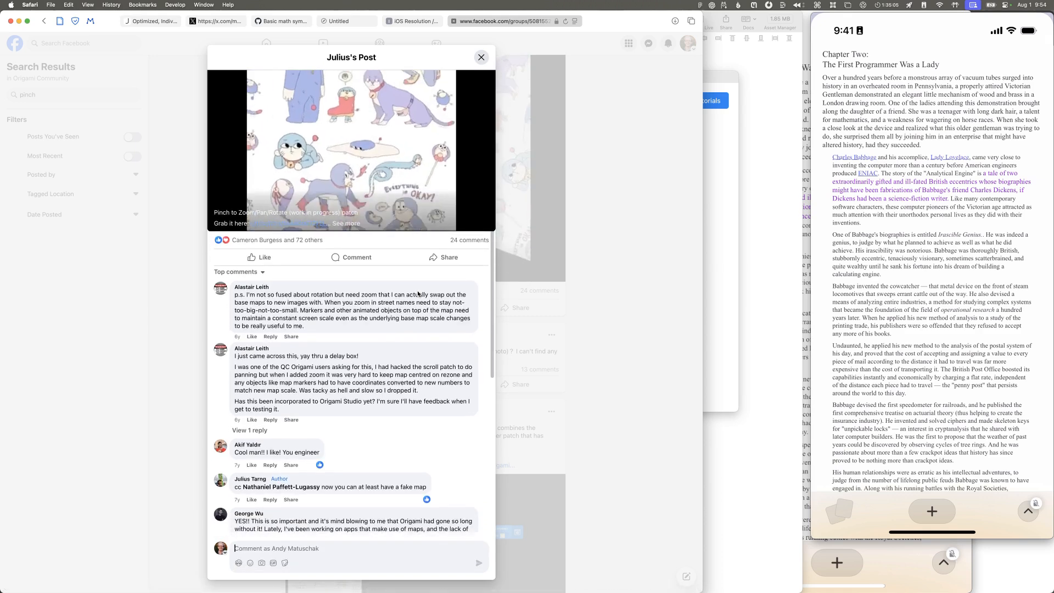
scroll(418, 294, down, 2)
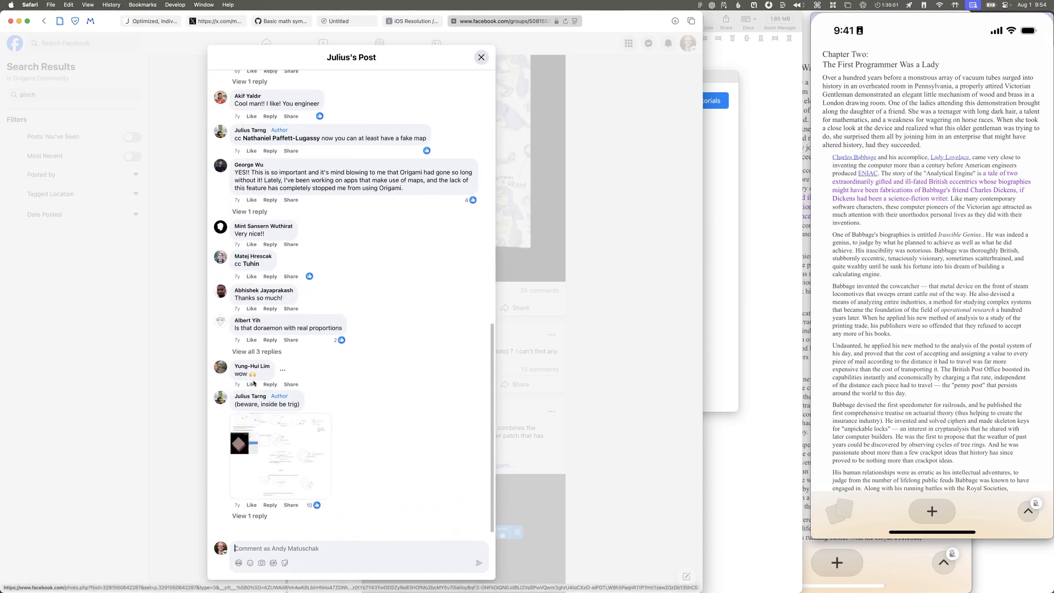
key(Escape)
Step: Return to the "Drag Scale Rotate" post in the pinch results and open its iCloud link
scroll(454, 322, down, 2)
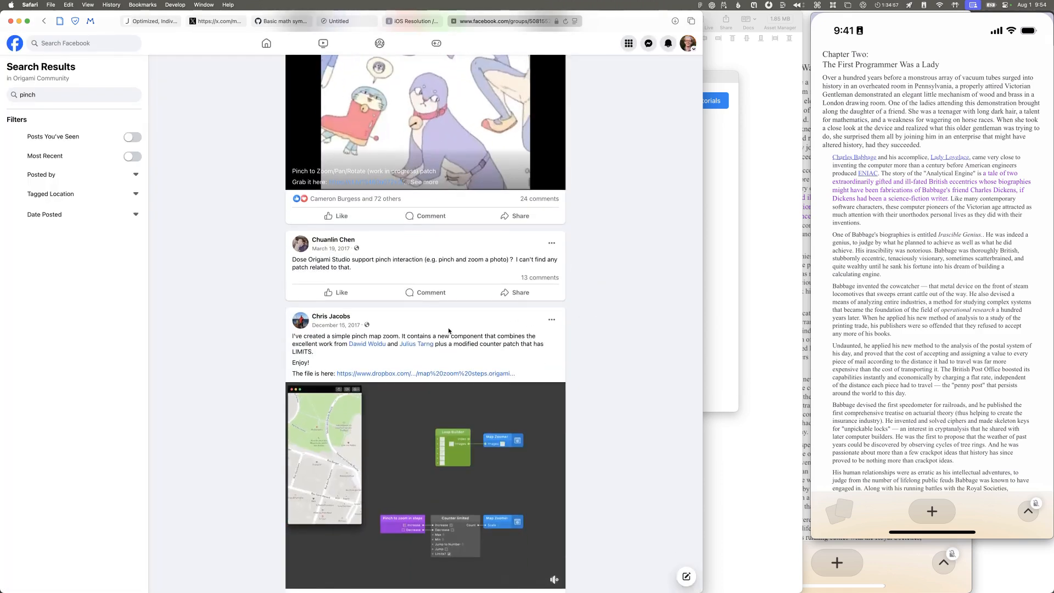
scroll(448, 319, down, 10)
scroll(448, 320, up, 1)
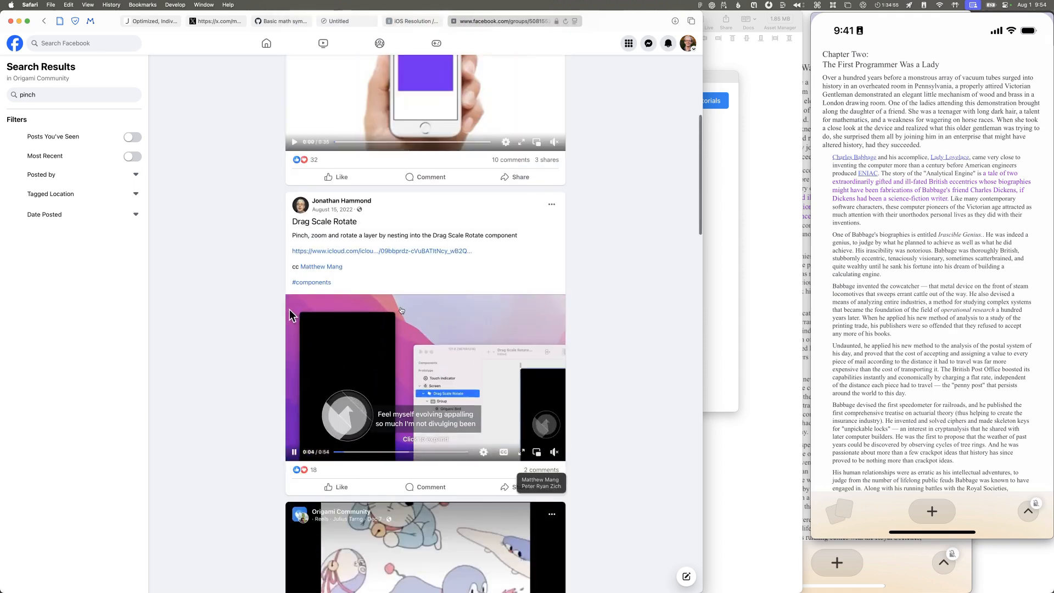
scroll(401, 310, down, 2)
click(383, 179)
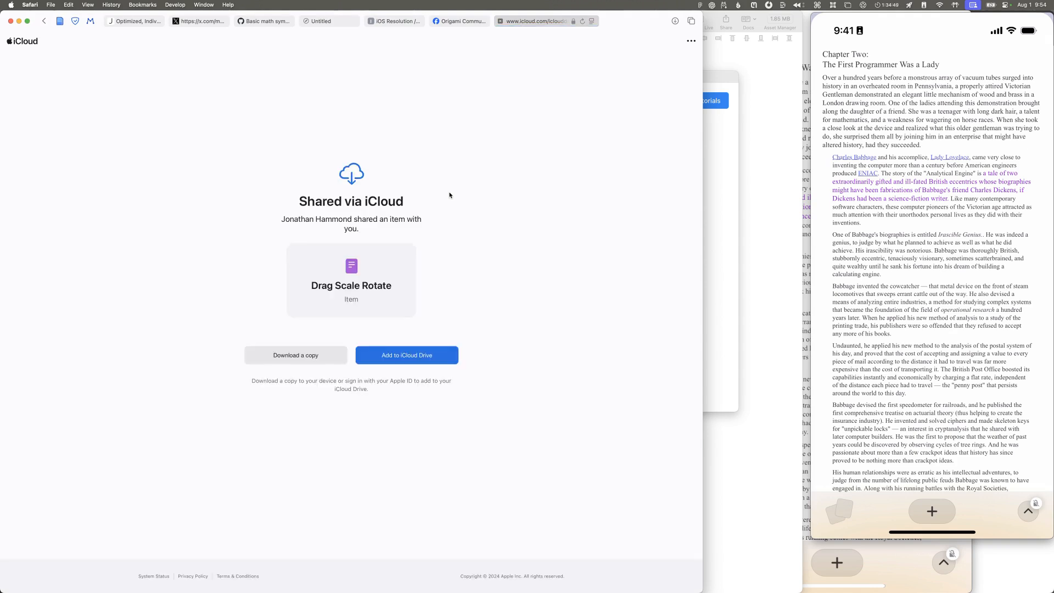
Step: Download a copy of the shared Drag Scale Rotate file, opening it in Origami Studio, and update its outdated iOS Screen component
click(338, 353)
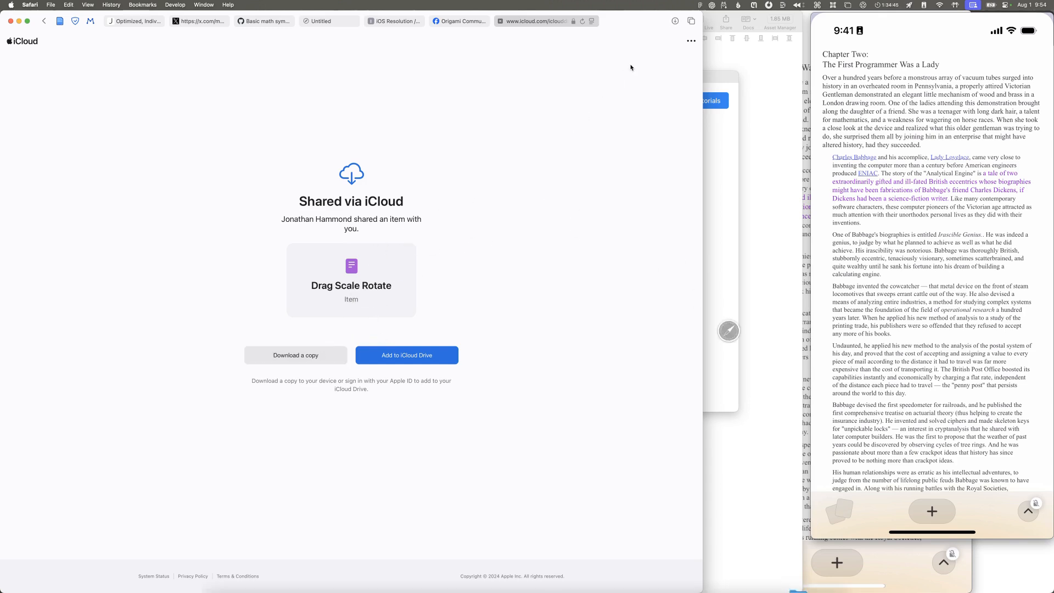
click(784, 579)
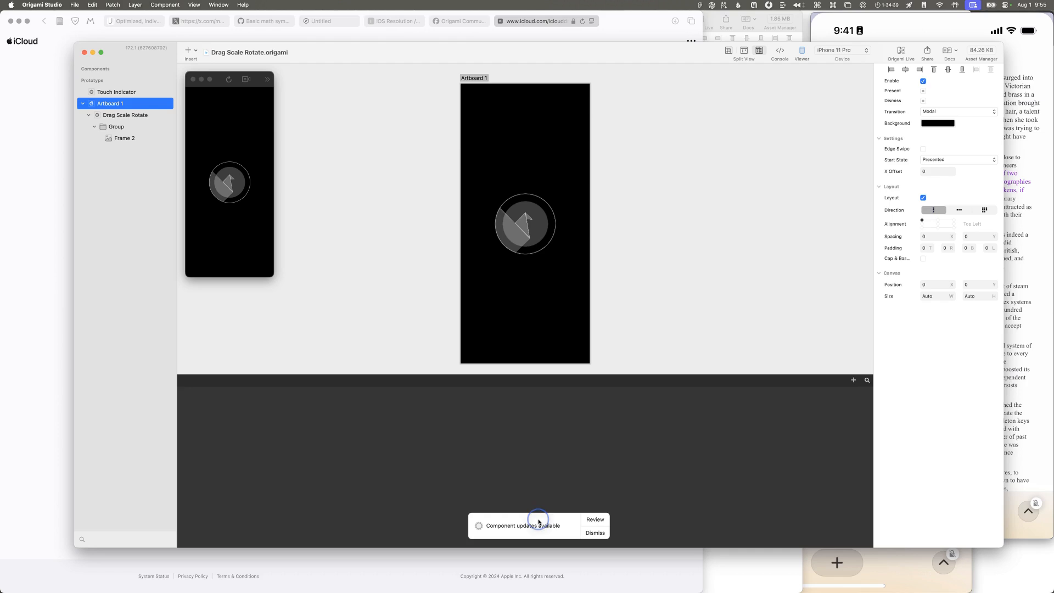
click(596, 519)
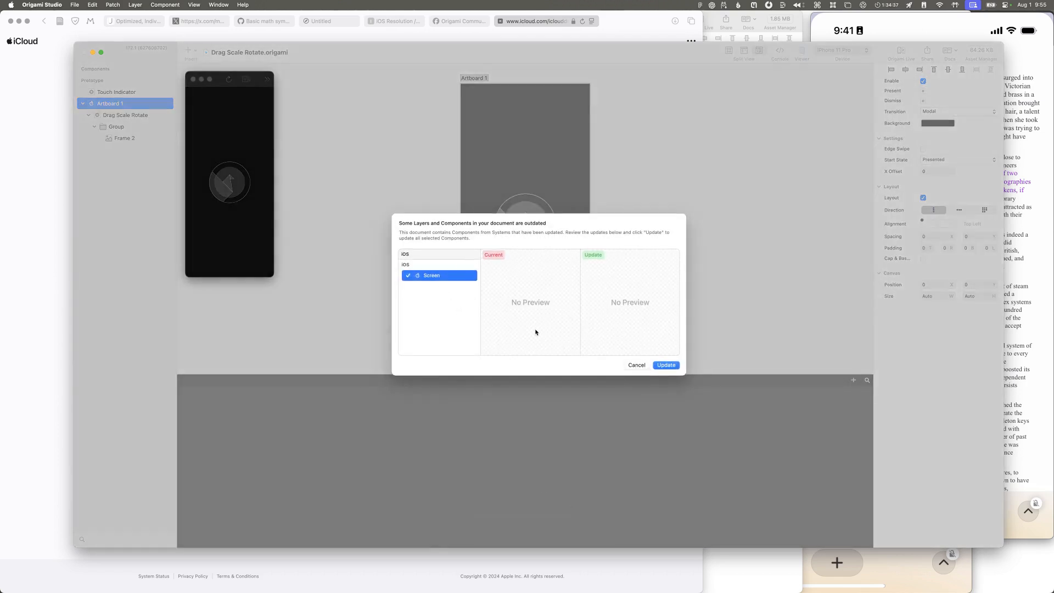
click(666, 366)
Step: Try to mirror the Drag Scale Rotate prototype to the iPhone and shift its window away from the screen recording
click(240, 184)
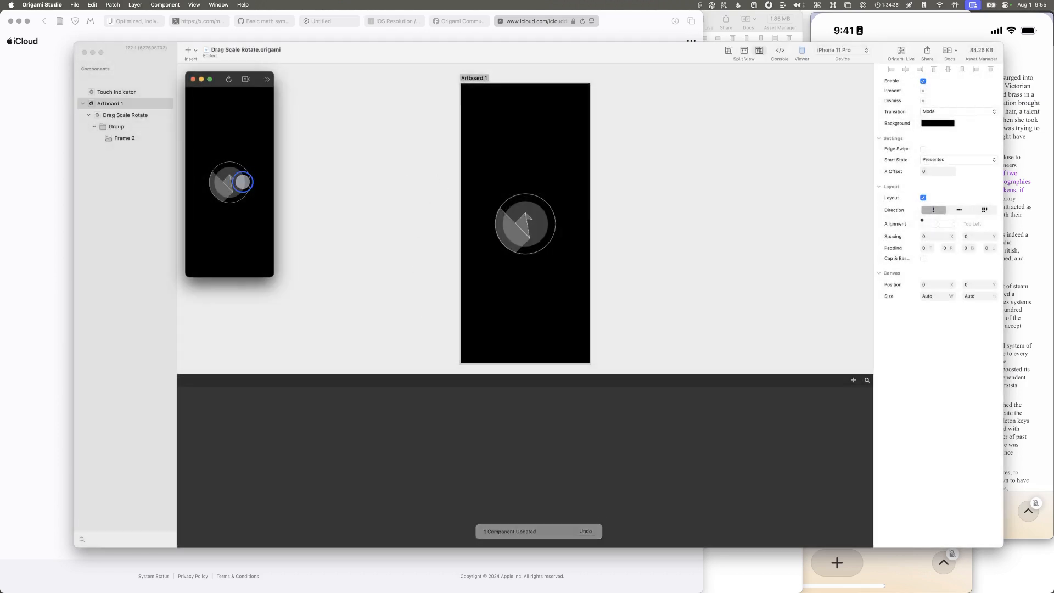
click(900, 51)
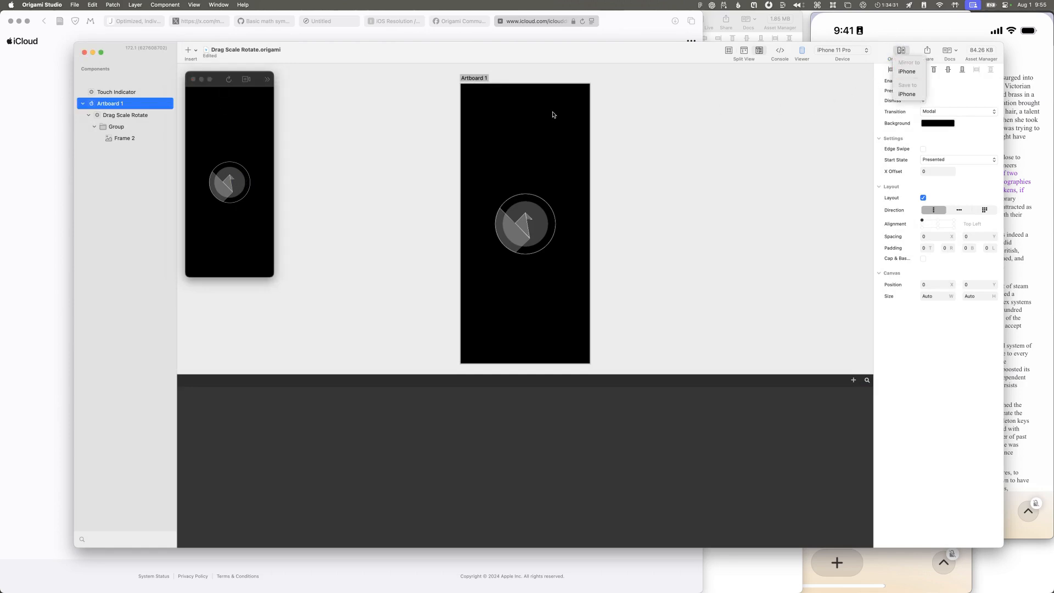
click(916, 74)
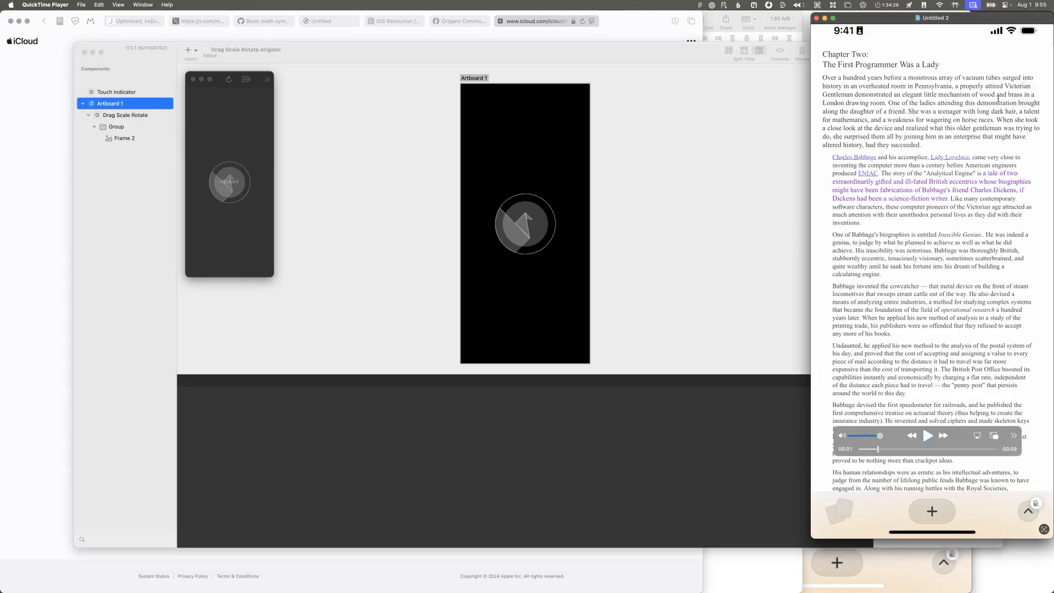
click(770, 85)
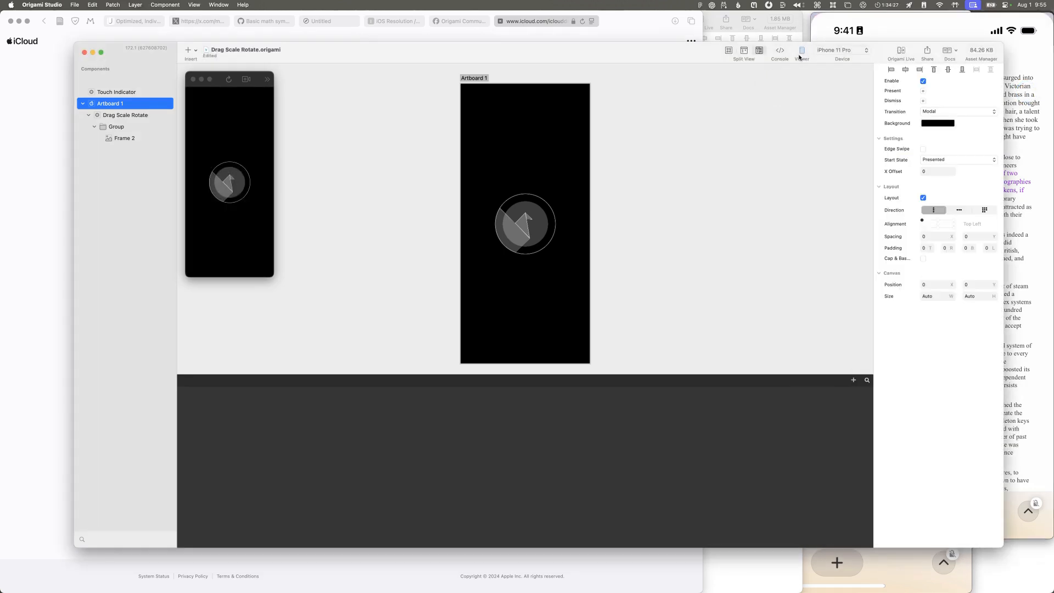
drag(812, 47, 712, 34)
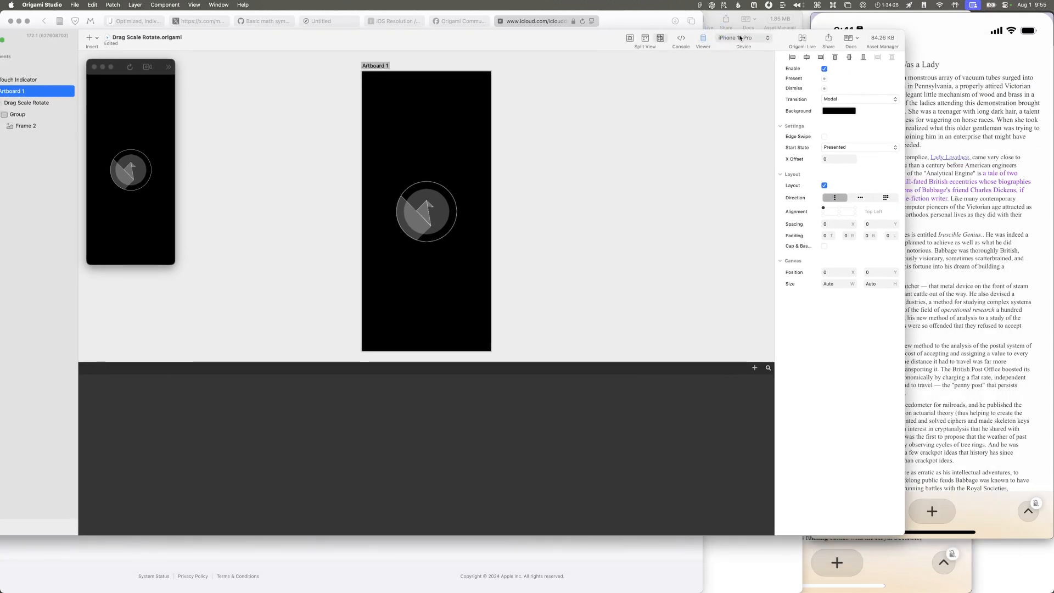
Step: Test the prototype in the preview by moving the circle upward on the phone screen
click(937, 95)
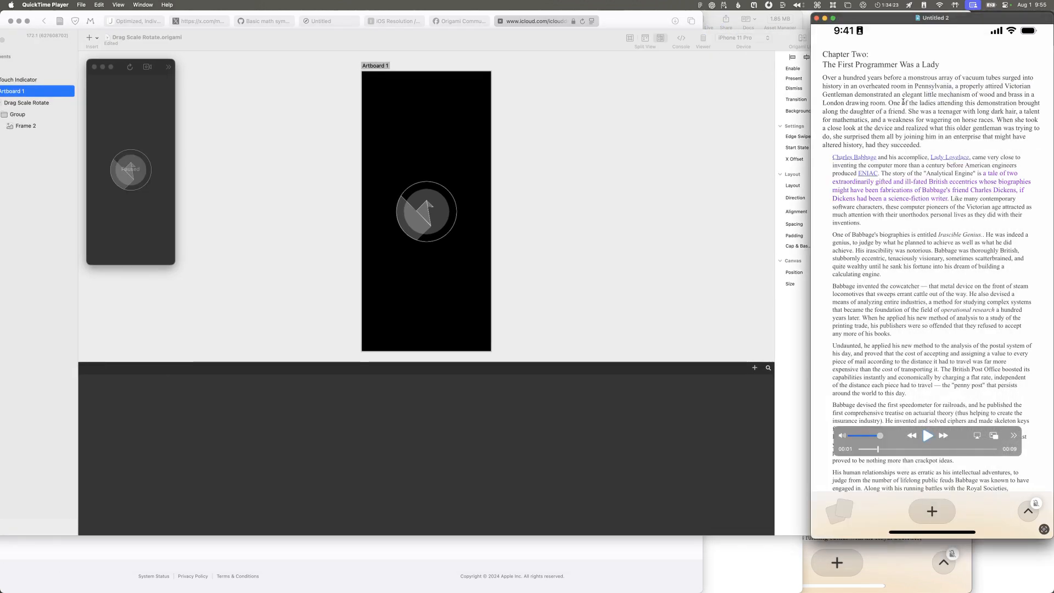
click(166, 68)
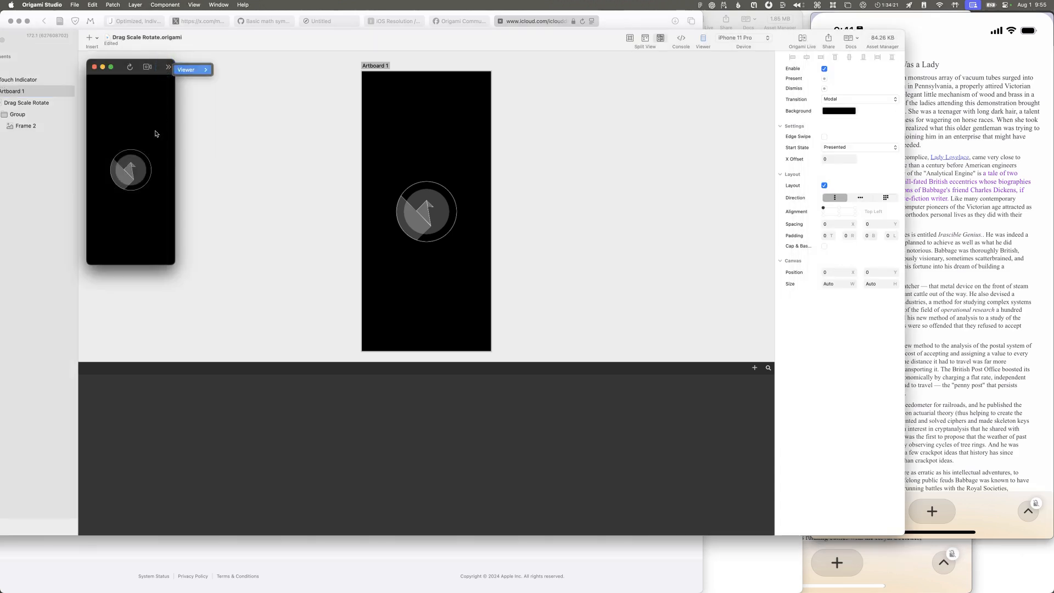
drag(144, 163, 137, 132)
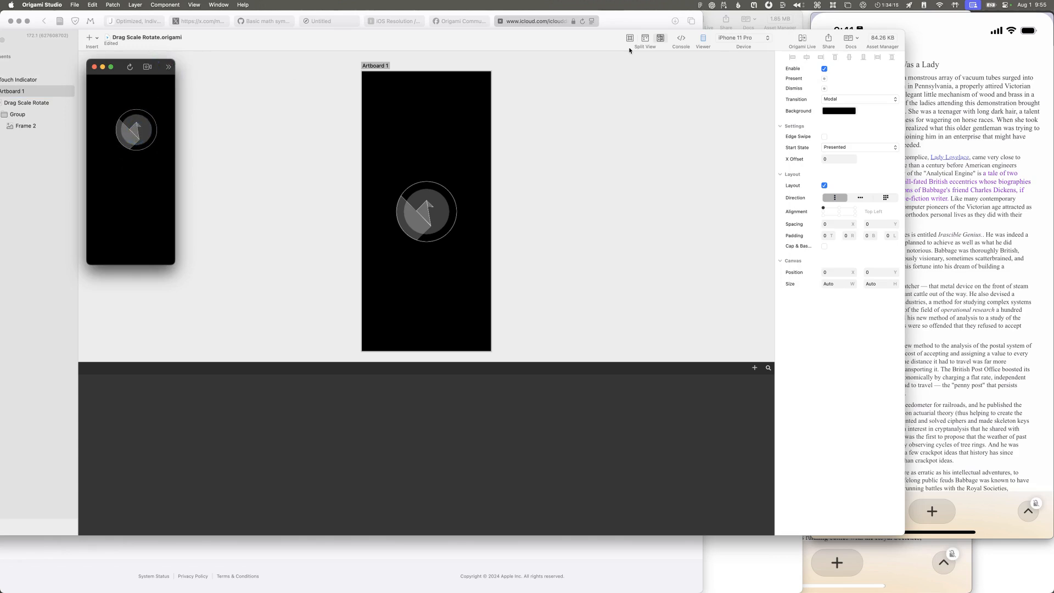
Step: Mirror the Drag Scale Rotate prototype to the iPhone and reposition the document window so the layer list is visible
click(797, 40)
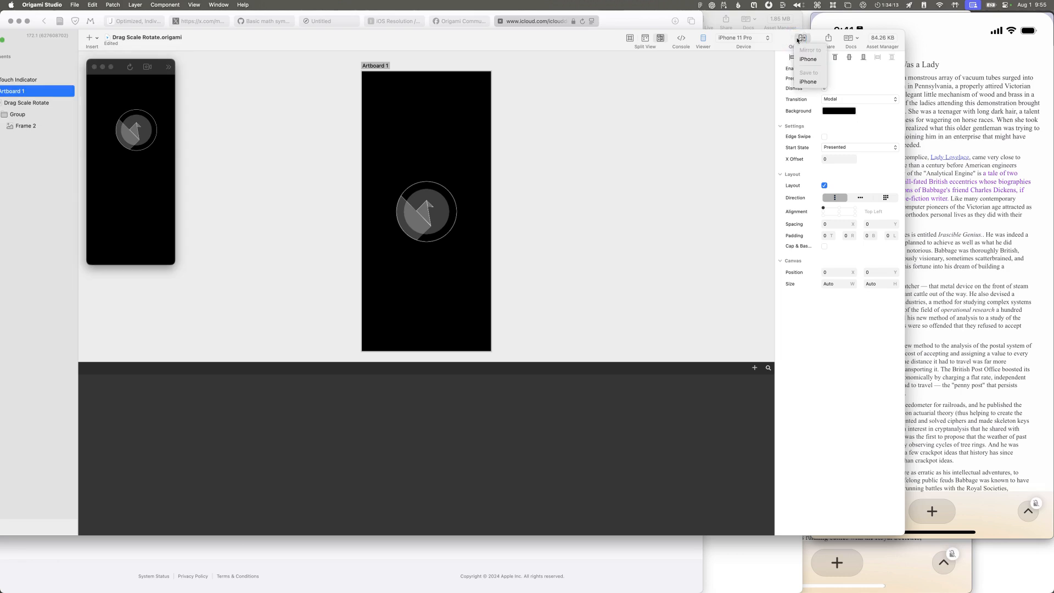
click(801, 60)
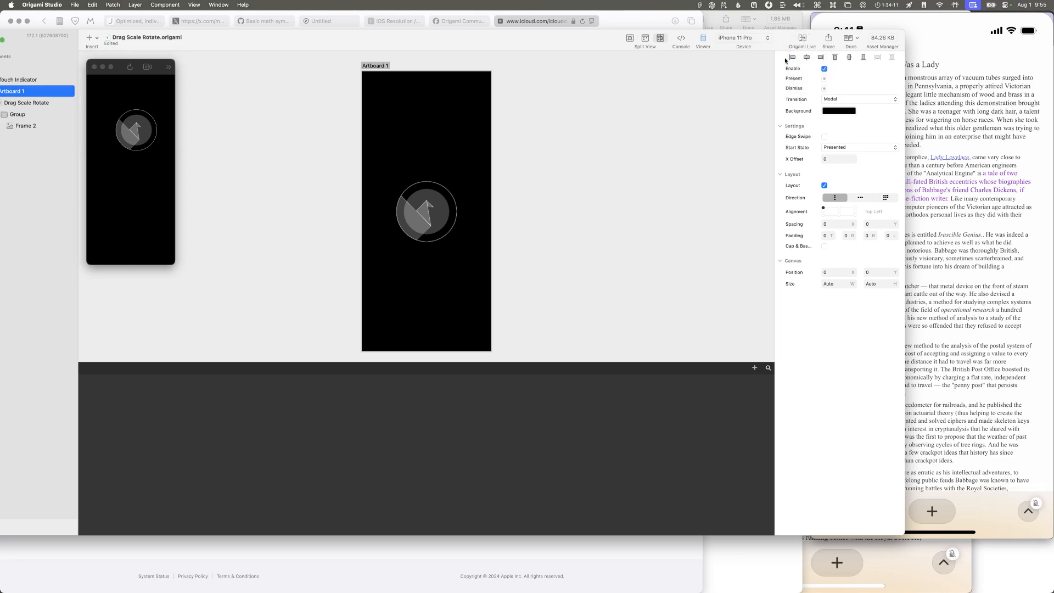
drag(774, 51, 819, 60)
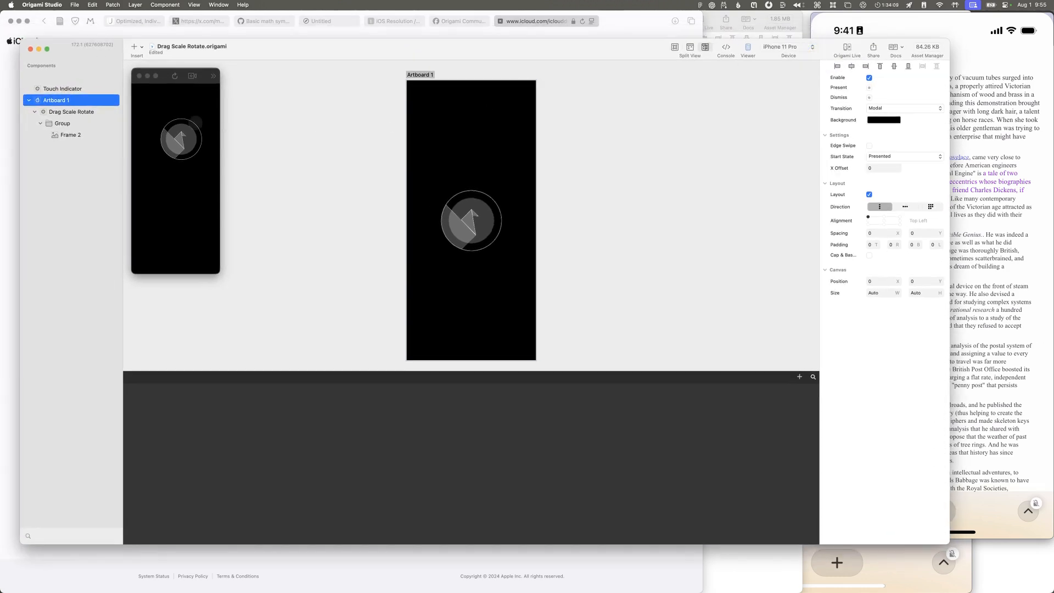
Step: Open the Drag Scale Rotate component layer for inspection and enlarge the patch editor by raising its upper edge
click(80, 116)
click(69, 114)
double_click(43, 112)
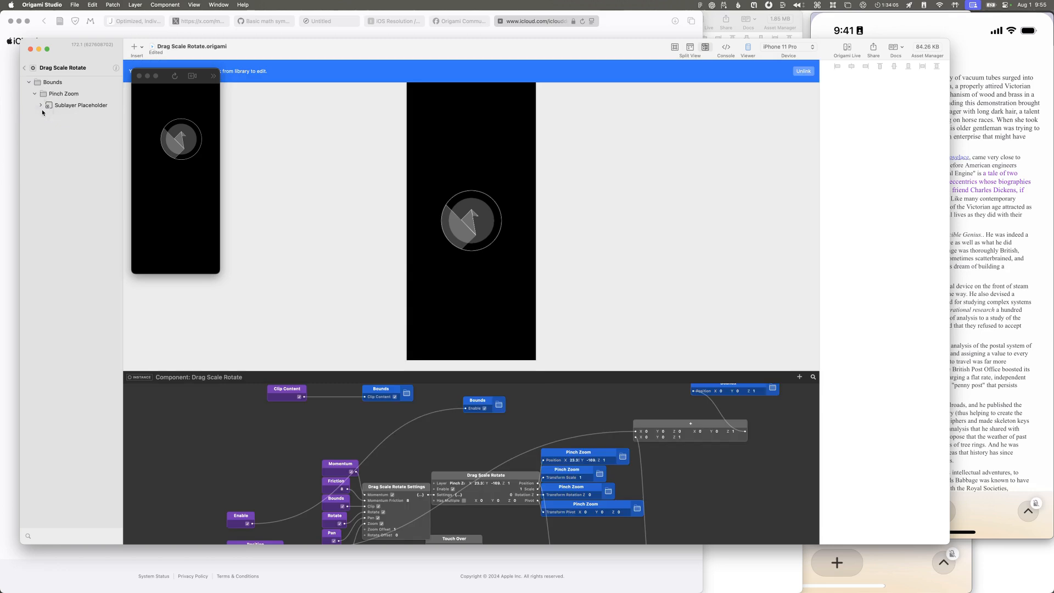
scroll(248, 386, down, 5)
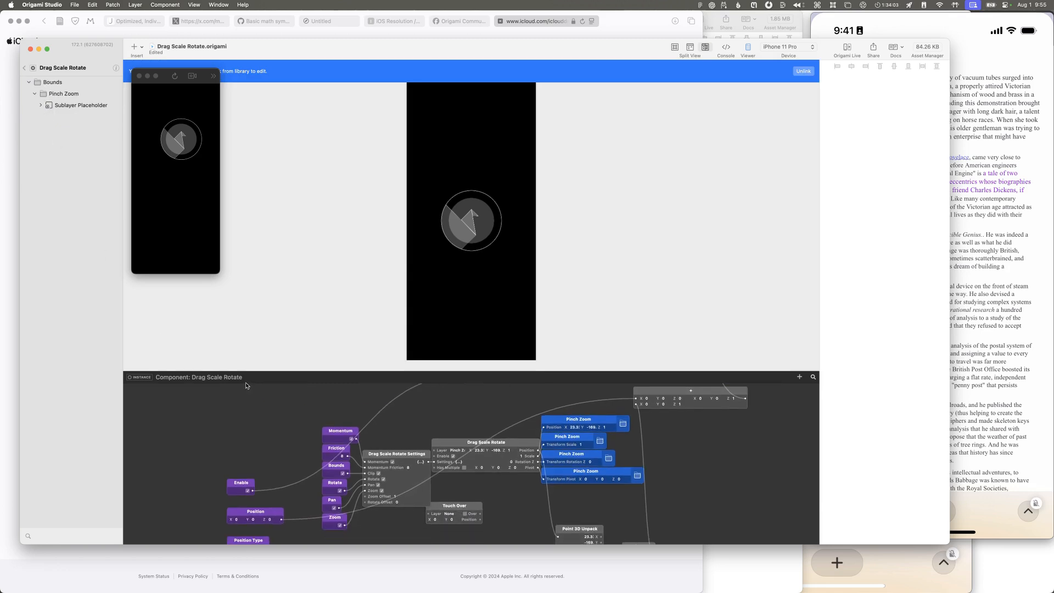
scroll(401, 426, up, 2)
scroll(402, 425, right, 2)
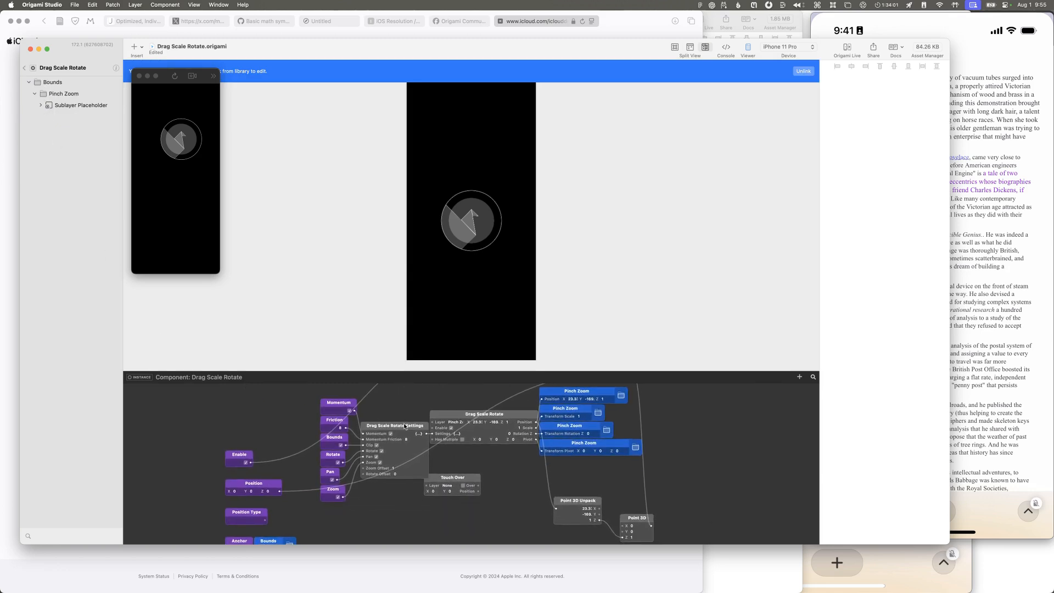
drag(465, 371, 467, 262)
Step: Examine how the component's settings inputs and Drag Scale Rotate patch connect to the Pinch Zoom and Bounds layer properties
scroll(442, 392, up, 6)
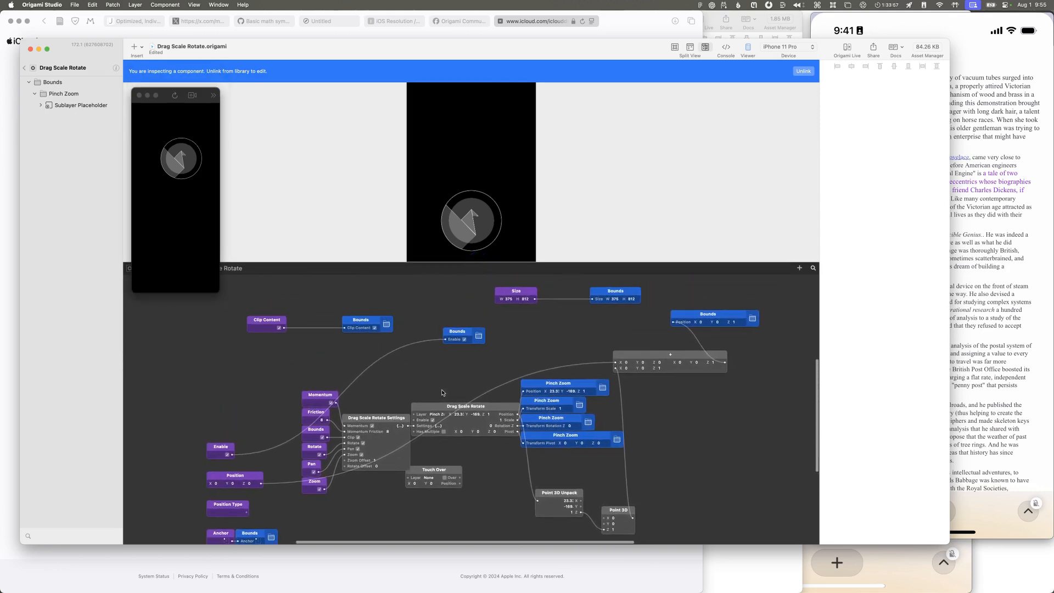
scroll(442, 392, down, 5)
scroll(443, 392, right, 5)
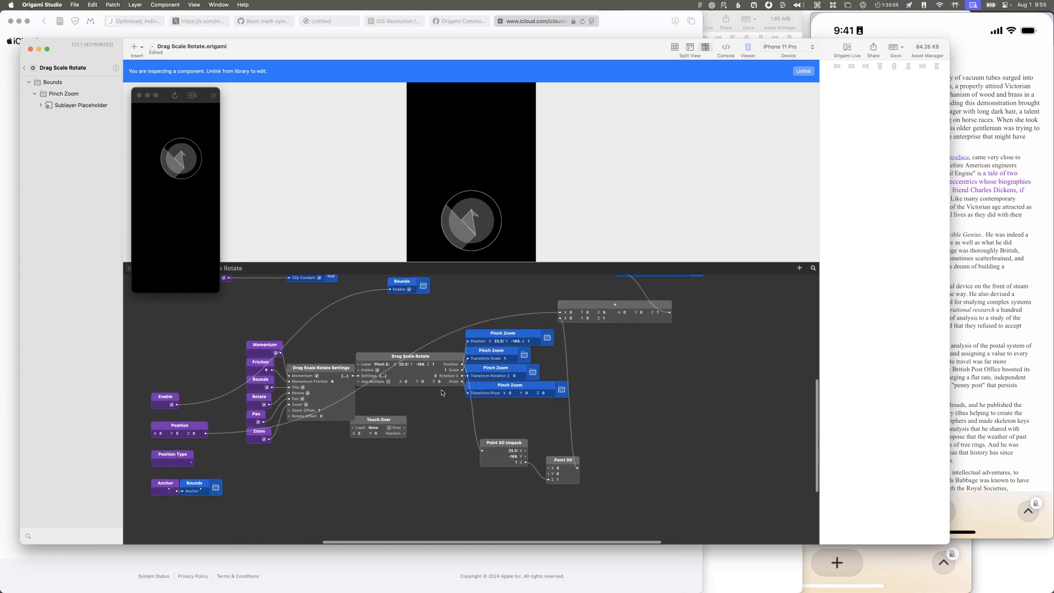
scroll(442, 392, up, 3)
scroll(443, 393, left, 1)
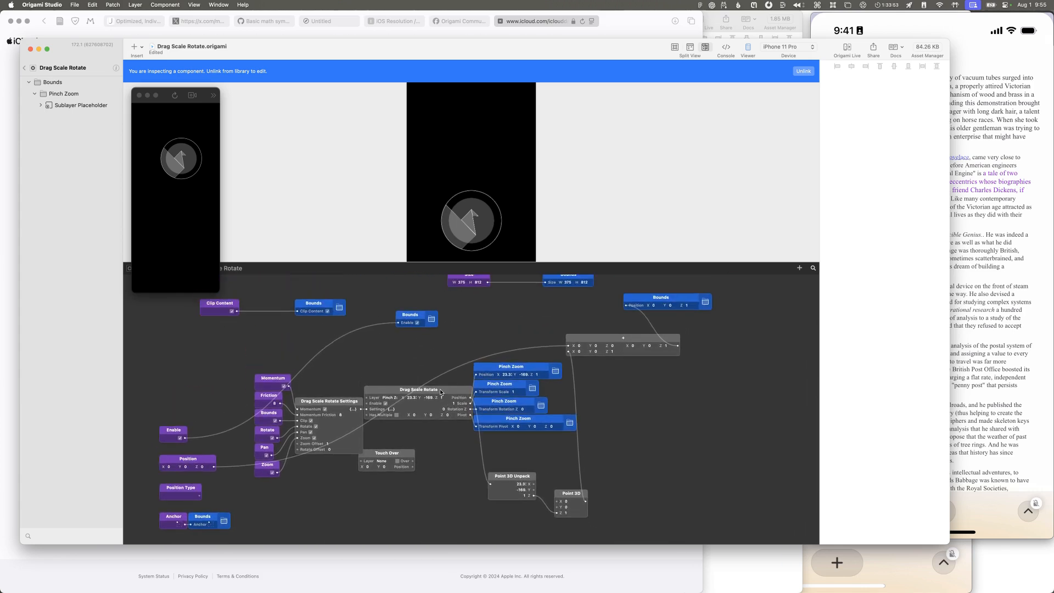
scroll(441, 392, up, 1)
scroll(441, 392, left, 1)
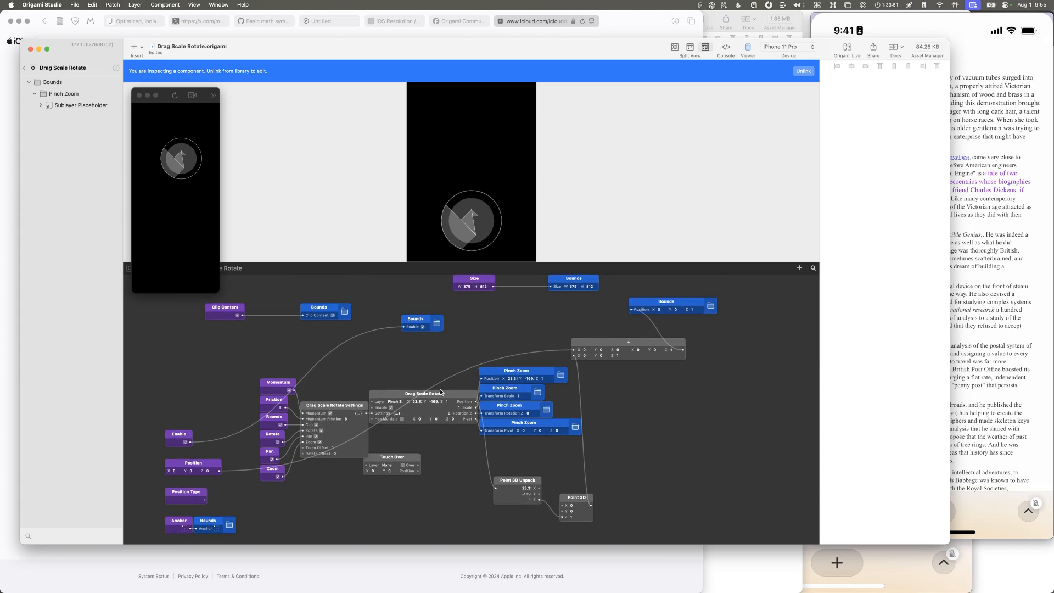
scroll(441, 392, up, 1)
scroll(440, 392, left, 1)
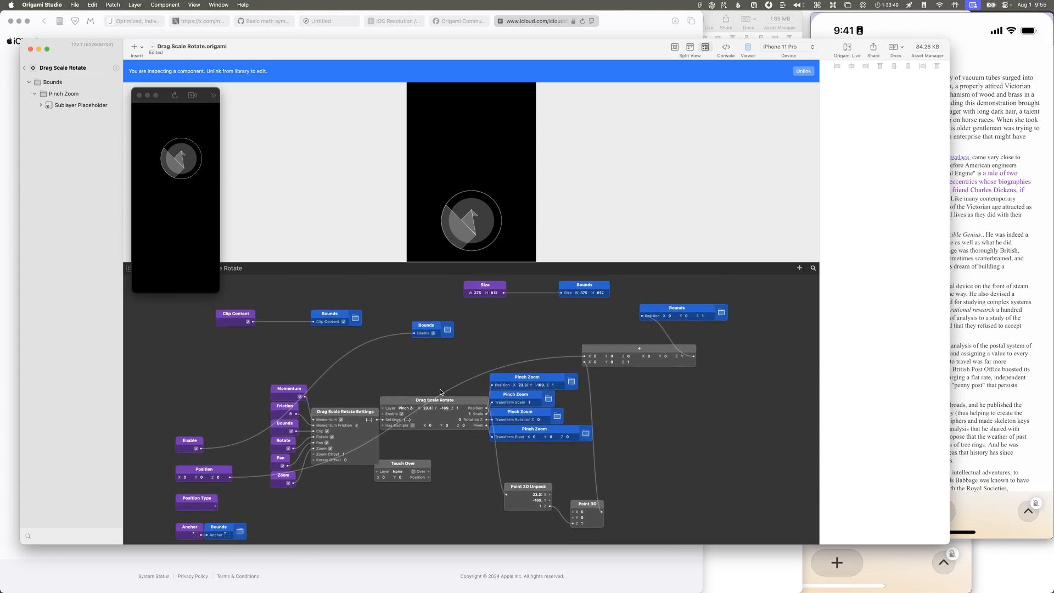
scroll(441, 392, down, 2)
Step: Open the Drag Scale Rotate patch and examine its pinch, pivot and "Experimental for multiple Drag Layers" patch groups
double_click(424, 381)
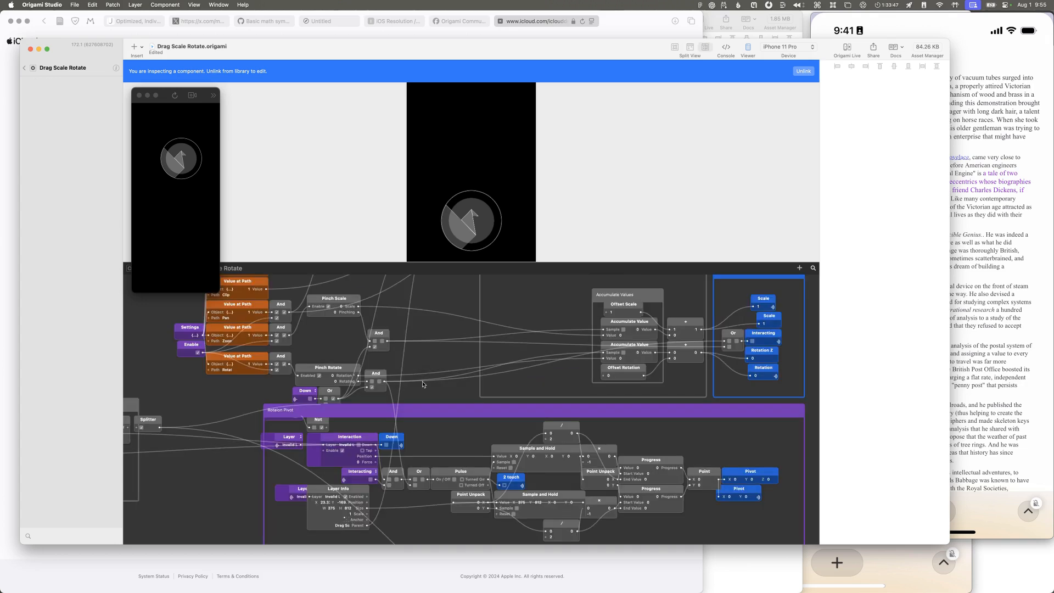
scroll(423, 384, down, 3)
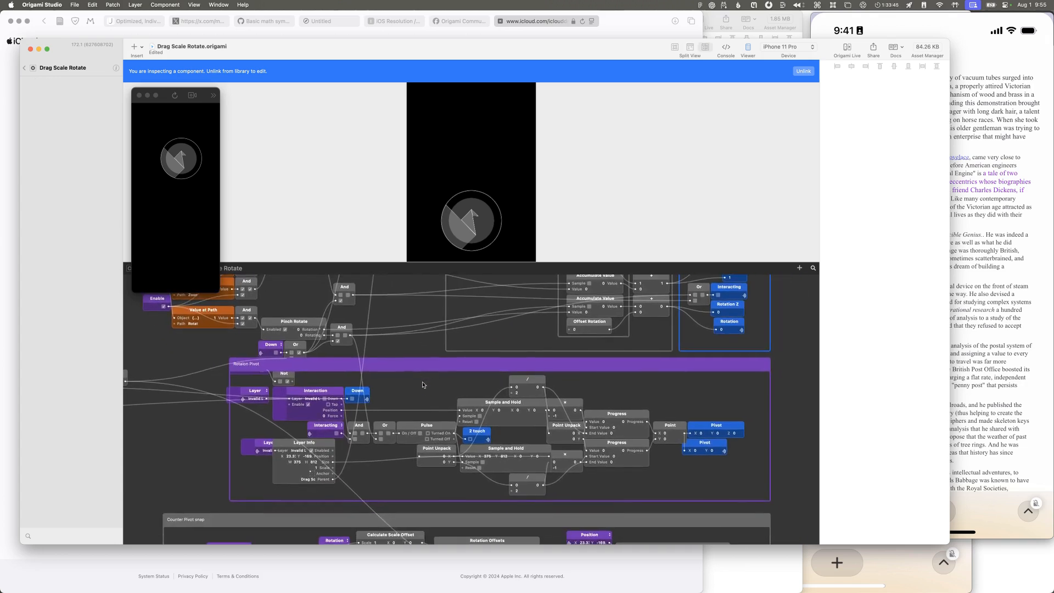
scroll(423, 384, down, 5)
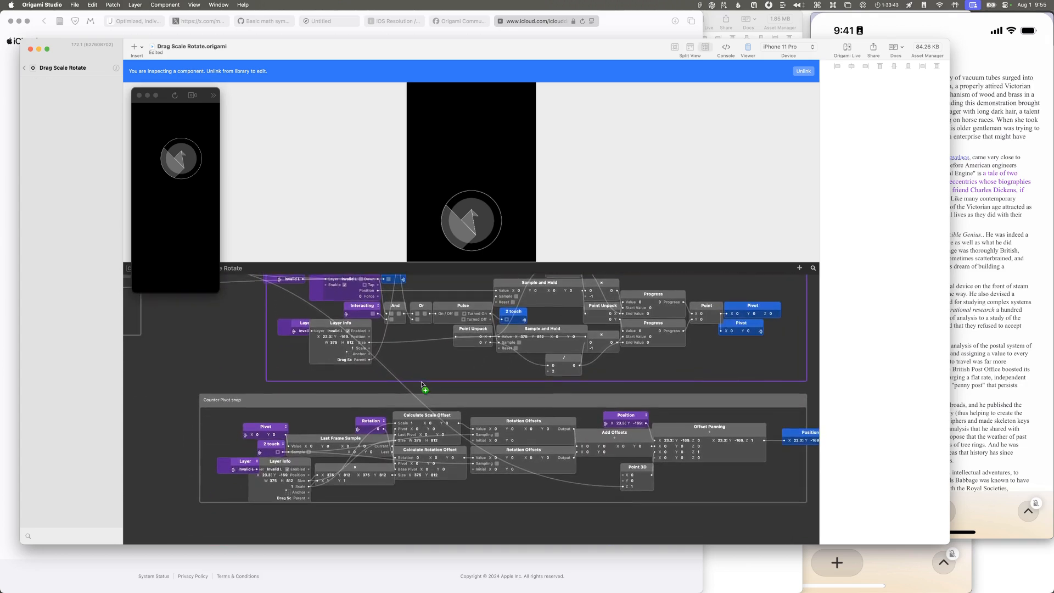
scroll(423, 385, up, 2)
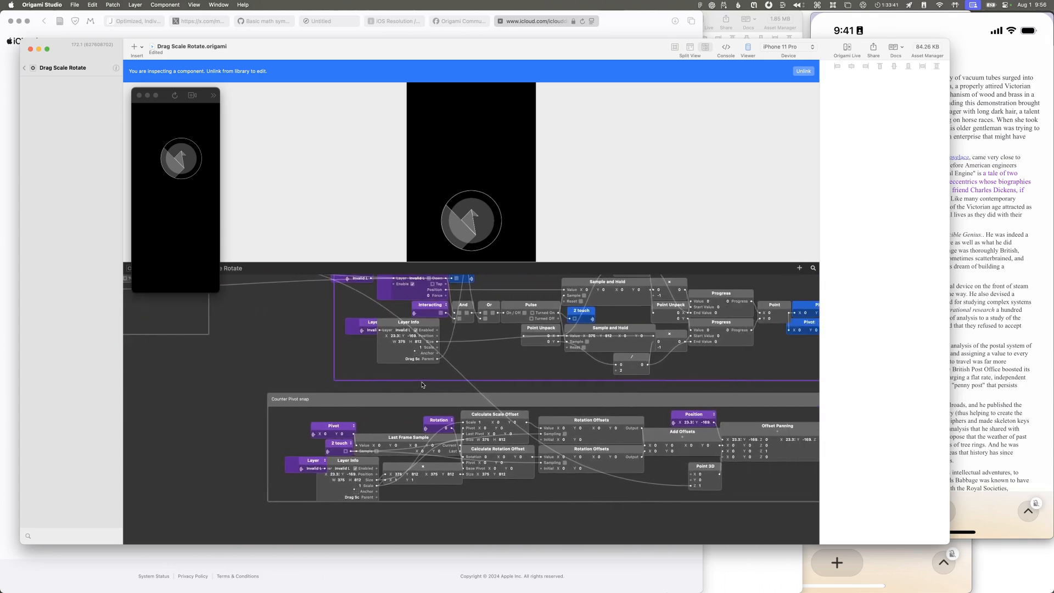
scroll(423, 384, up, 8)
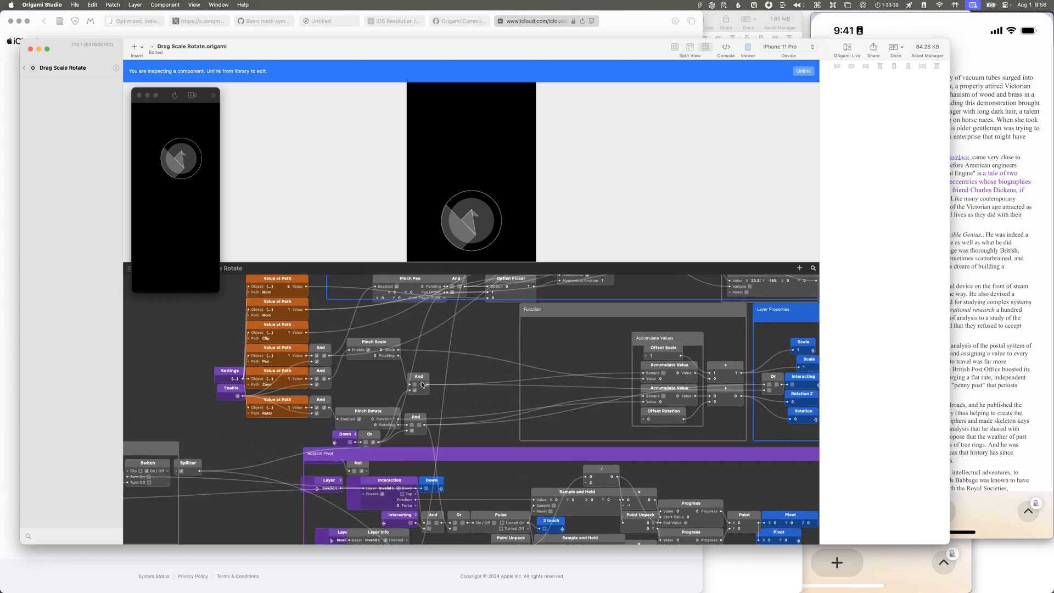
scroll(422, 384, left, 5)
scroll(421, 385, down, 2)
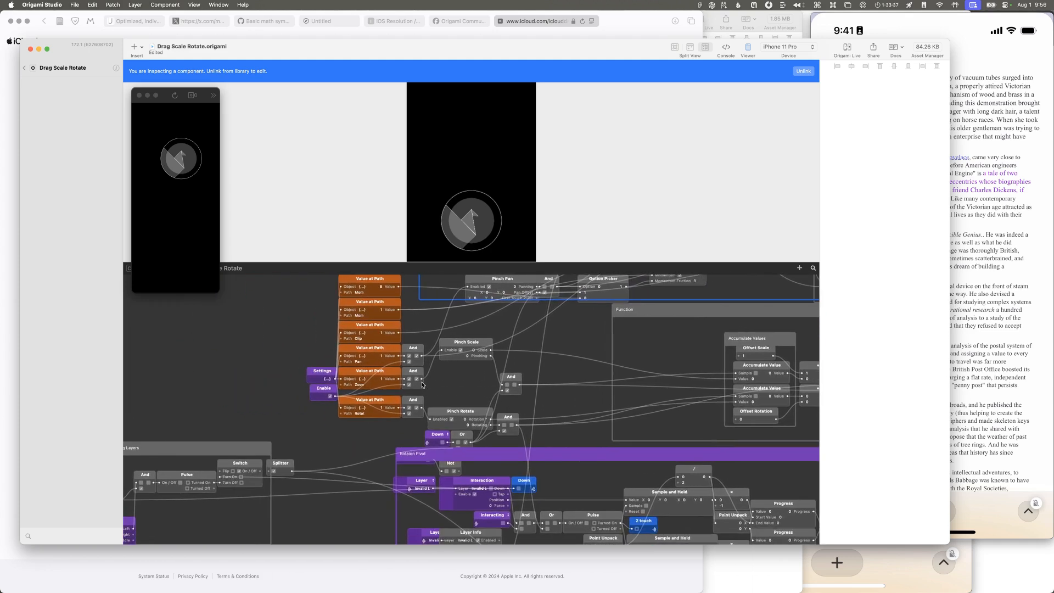
scroll(422, 385, left, 4)
scroll(422, 385, down, 3)
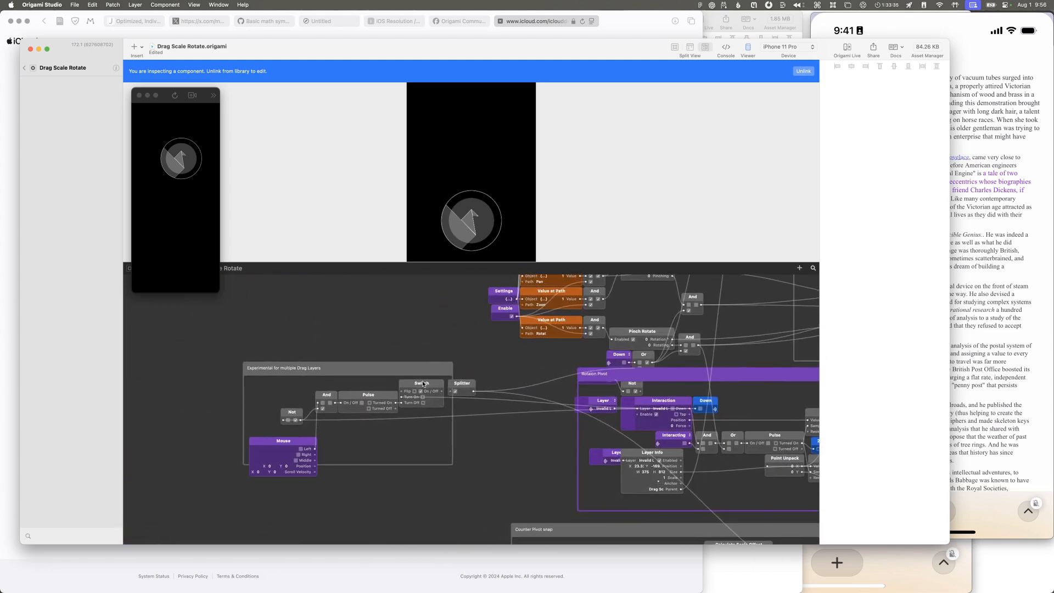
Step: Trace the connections through the Rotation Pivot and Counter Pivot snap groups and back to the Pinch Scale and Pinch Rotate patches
scroll(423, 383, right, 8)
scroll(423, 384, down, 2)
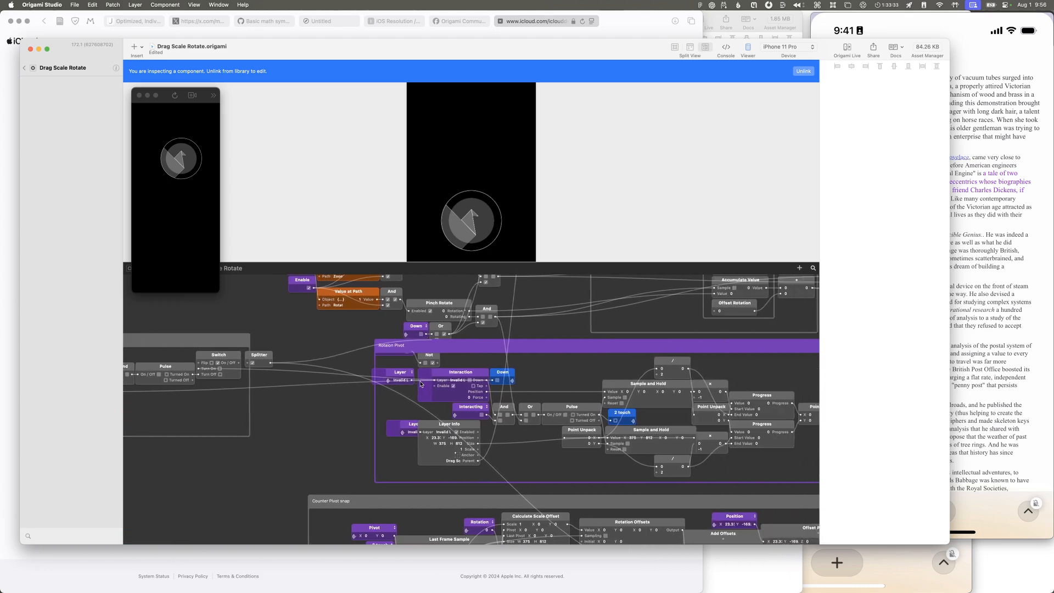
scroll(421, 384, down, 3)
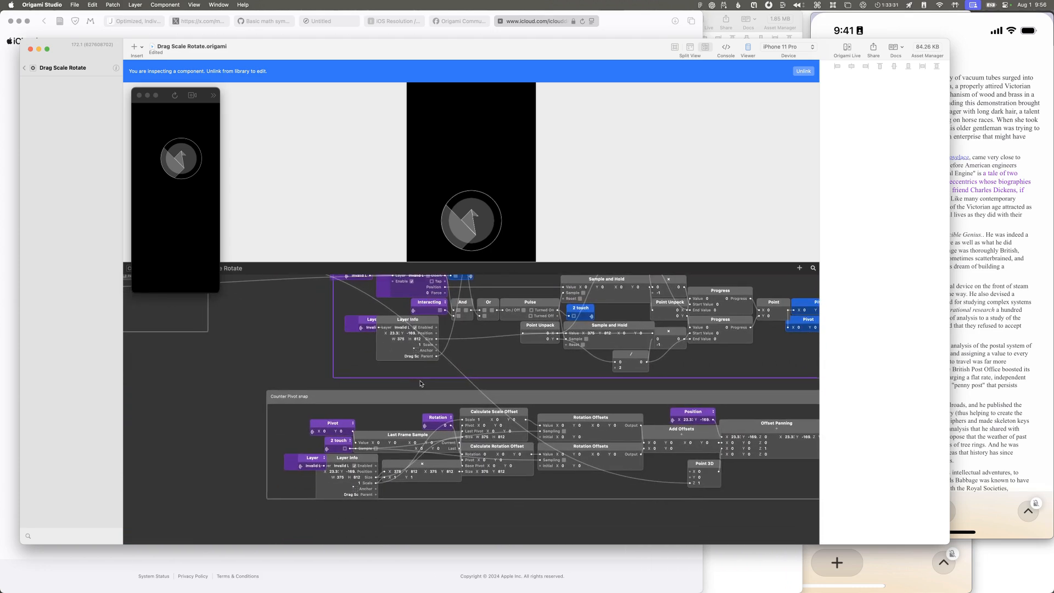
scroll(420, 383, right, 4)
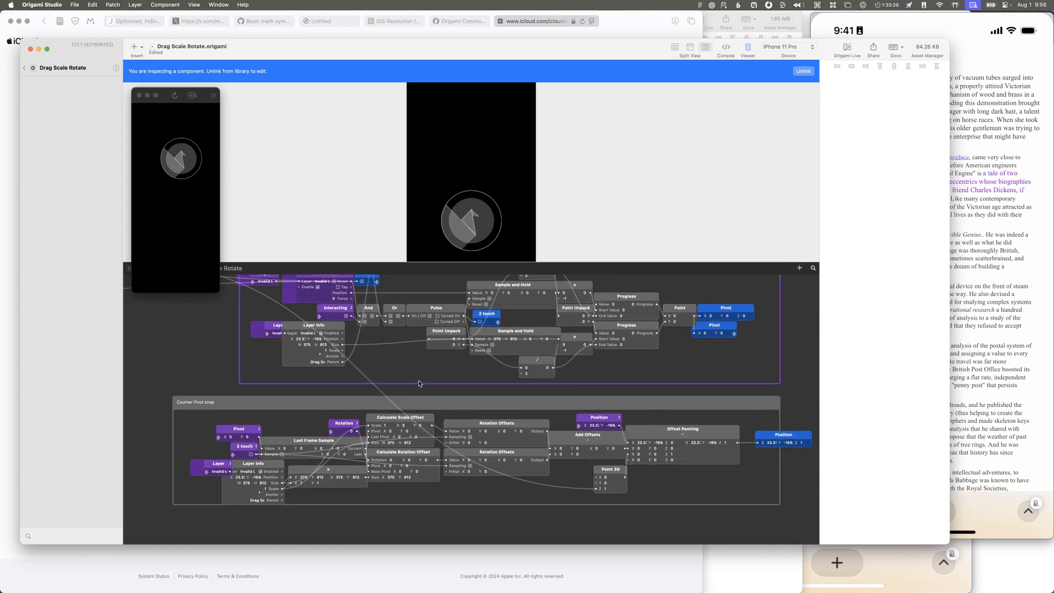
scroll(420, 383, down, 1)
scroll(419, 383, right, 1)
scroll(419, 384, right, 2)
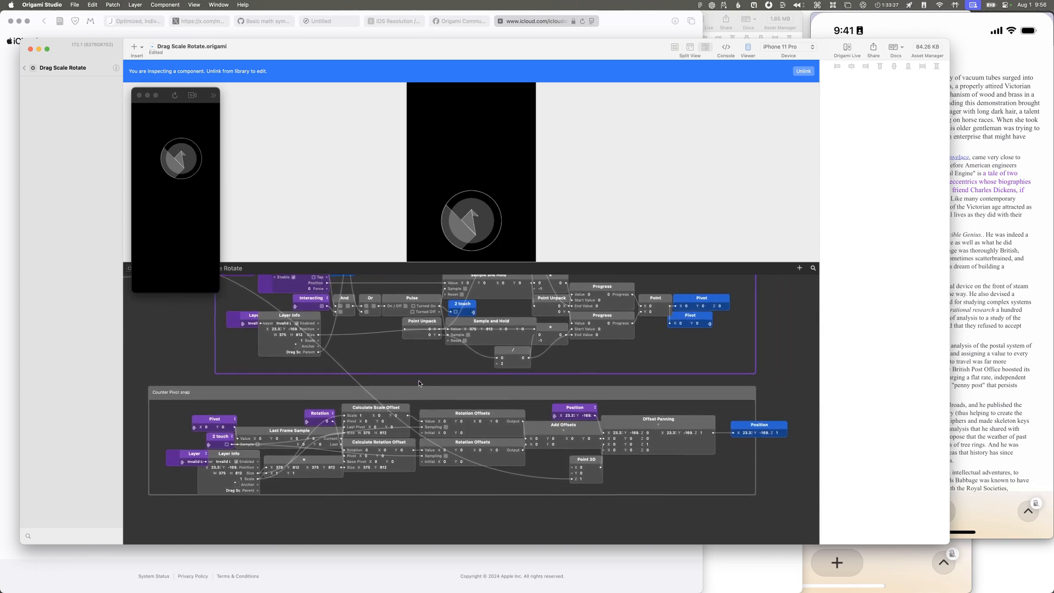
scroll(418, 383, up, 4)
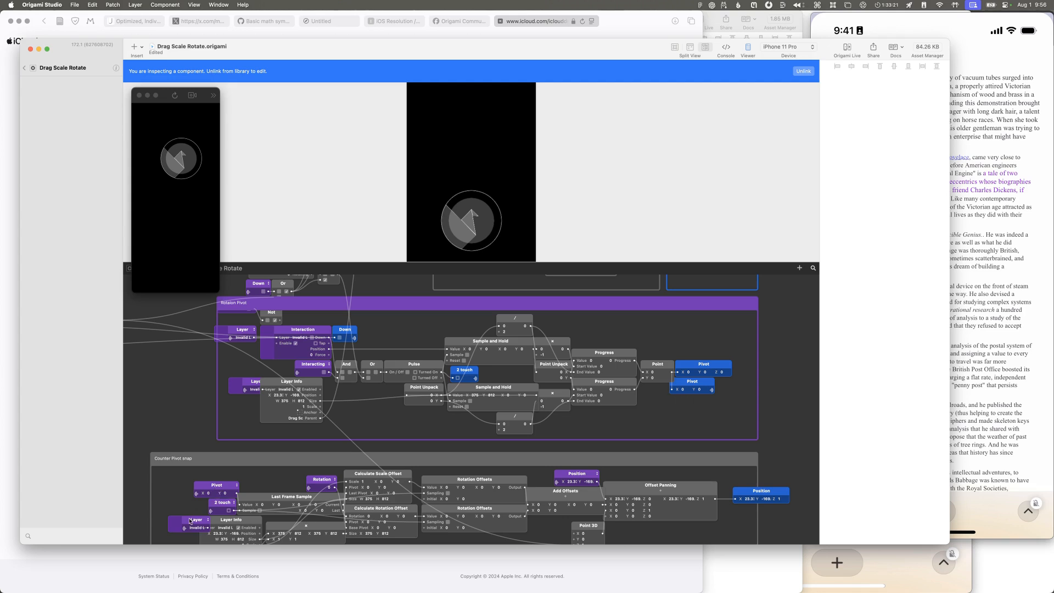
scroll(254, 473, up, 8)
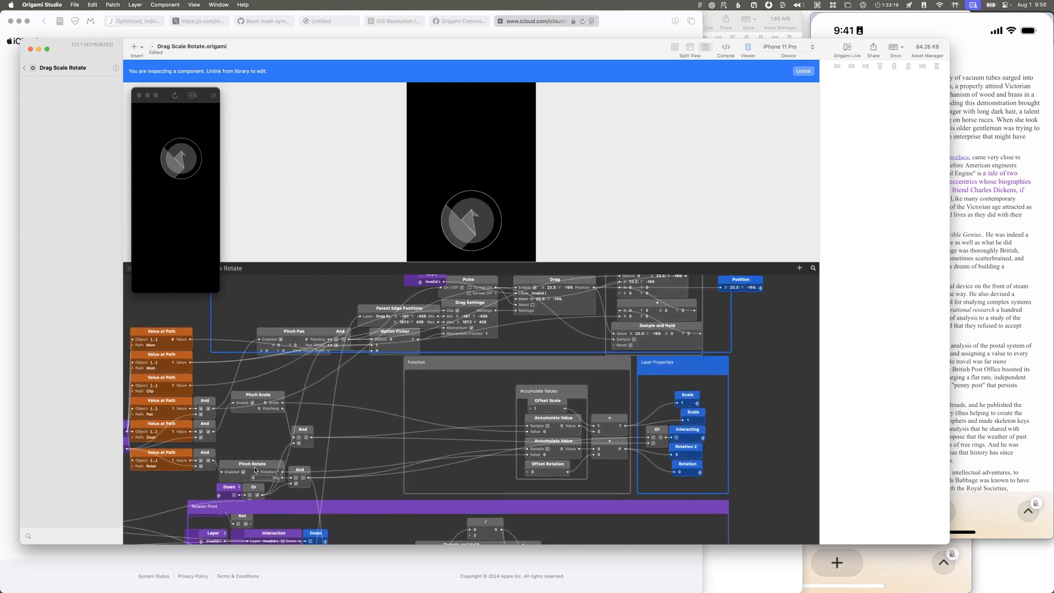
Step: Examine how the Settings and Enable inputs feed the Value at Path, Pinch Scale and Pinch Rotate patches
scroll(255, 470, left, 3)
scroll(255, 470, down, 2)
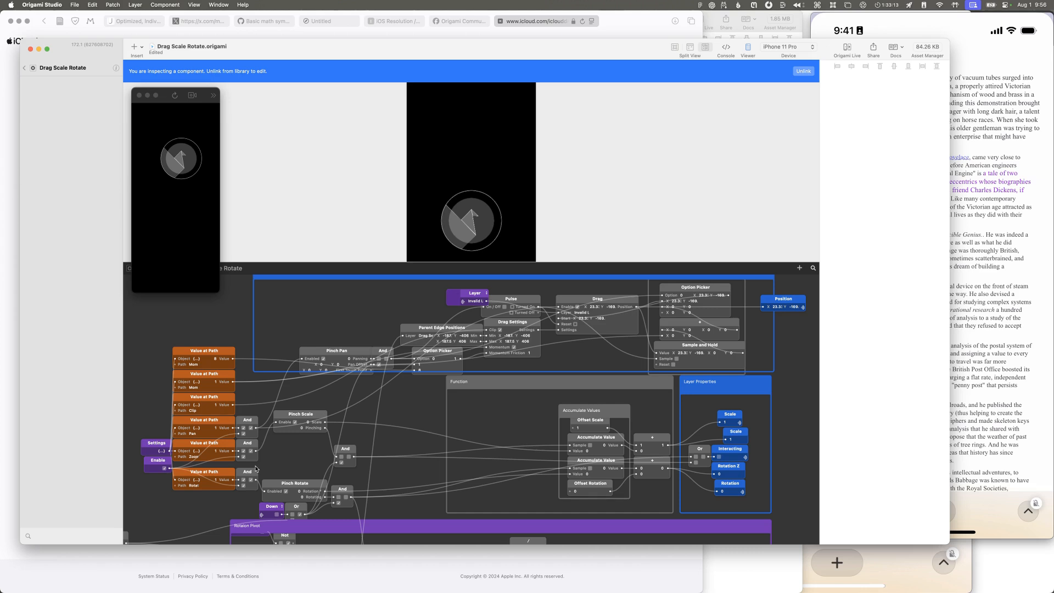
scroll(256, 468, down, 2)
scroll(256, 468, left, 1)
scroll(260, 468, down, 1)
scroll(260, 467, up, 1)
scroll(260, 468, up, 3)
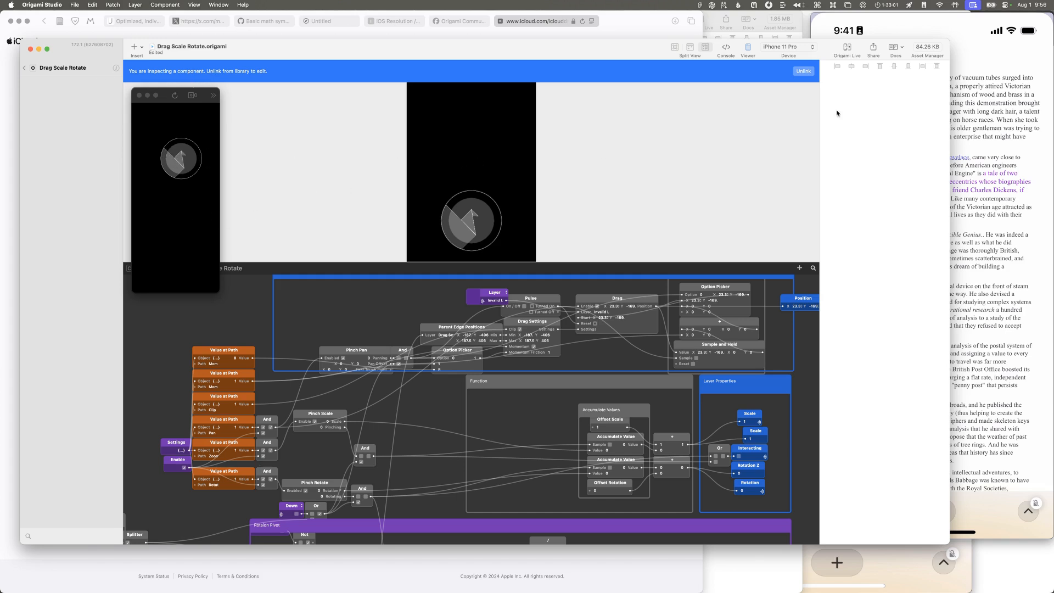
Step: Switch to QuickTime Player and bring the Movie Recording window of the phone prototype forward
click(985, 94)
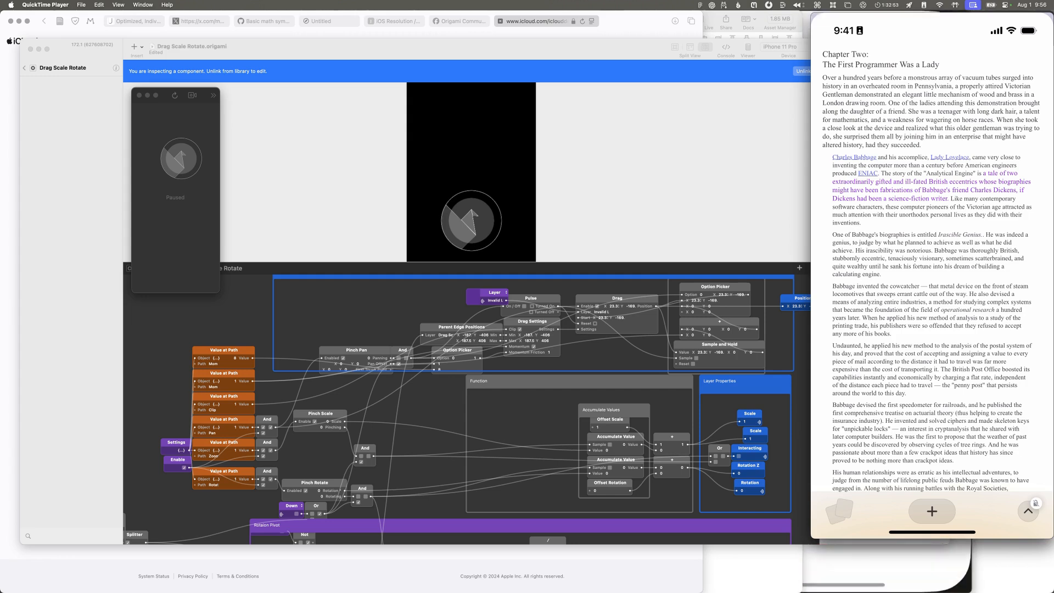
click(869, 575)
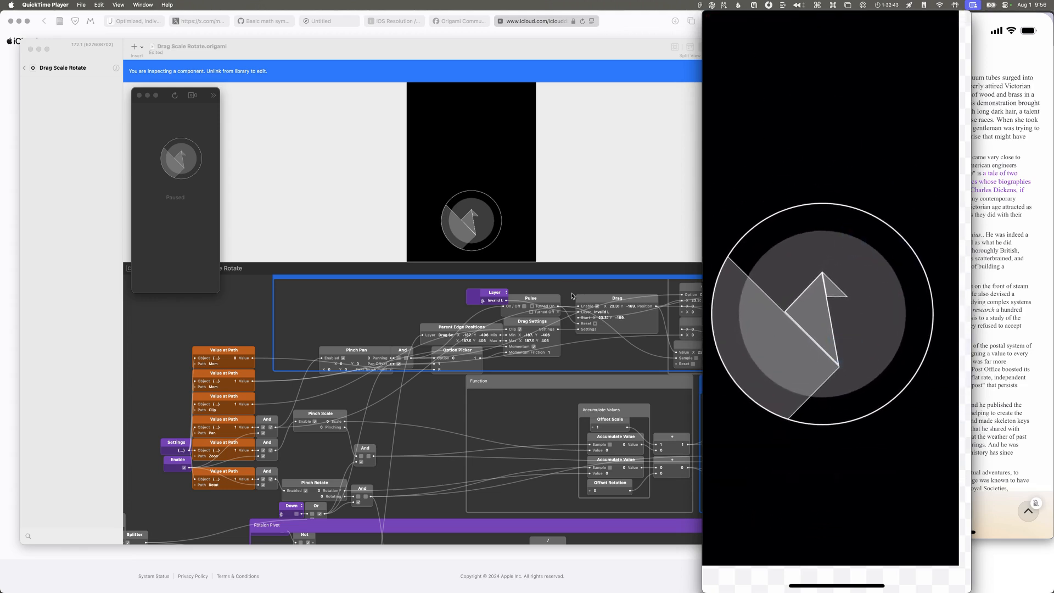
Step: Return to Origami Studio, exit to the prototype's top level, and turn off Rotate for the Drag Scale Rotate layer
click(25, 71)
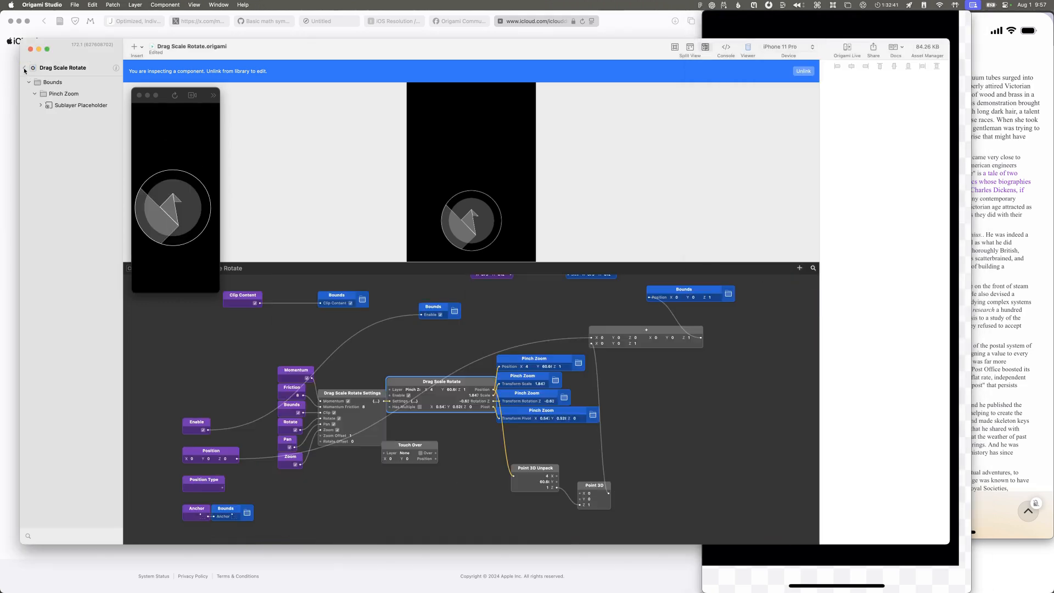
click(62, 105)
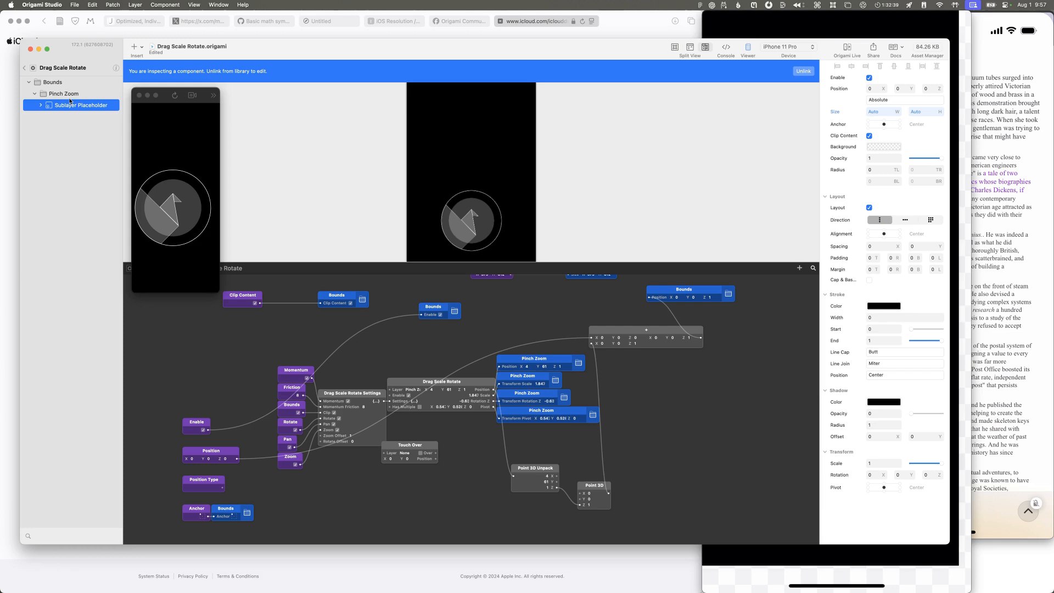
click(24, 68)
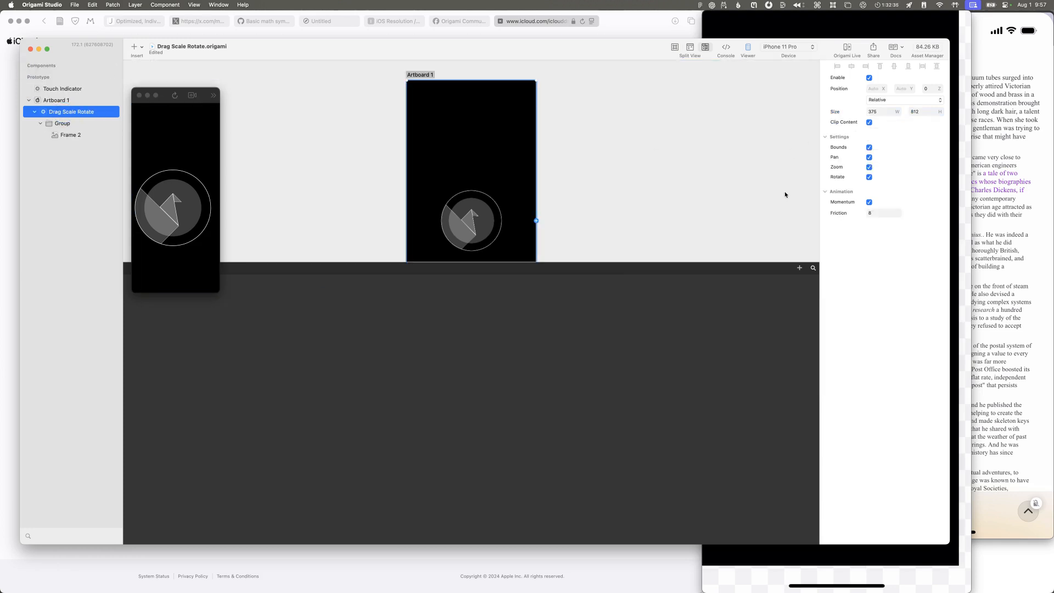
click(869, 177)
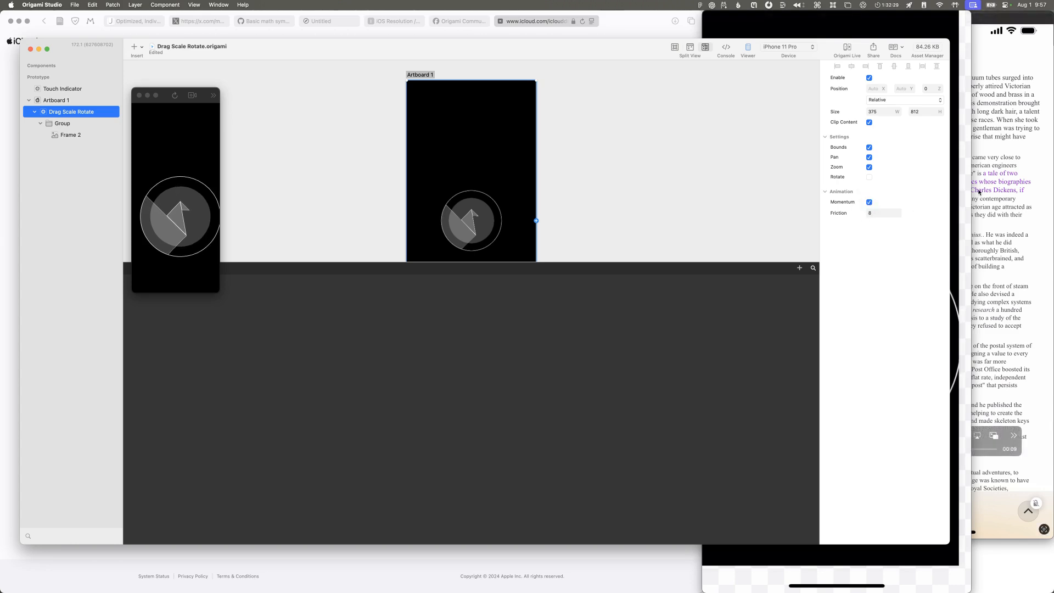
Step: View the phone's Movie Recording window in QuickTime Player and return to the prototype in Origami Studio
click(988, 442)
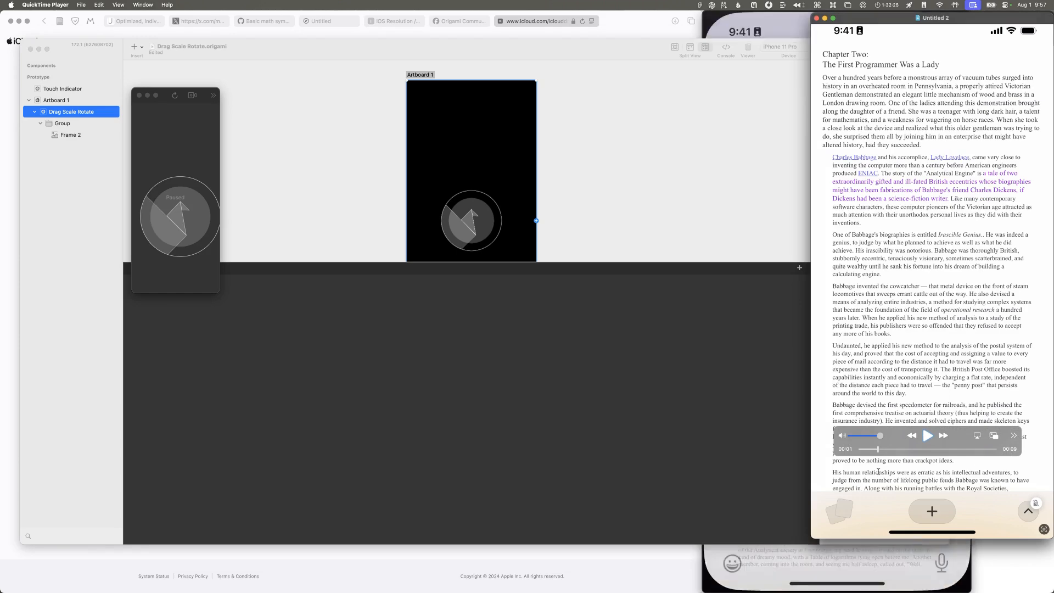
click(882, 558)
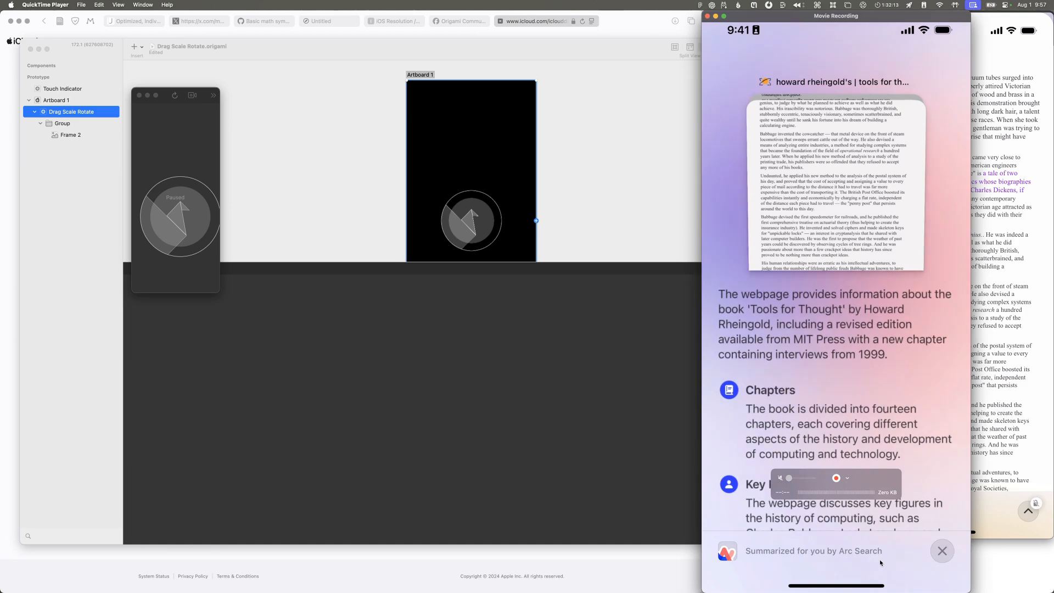
click(630, 410)
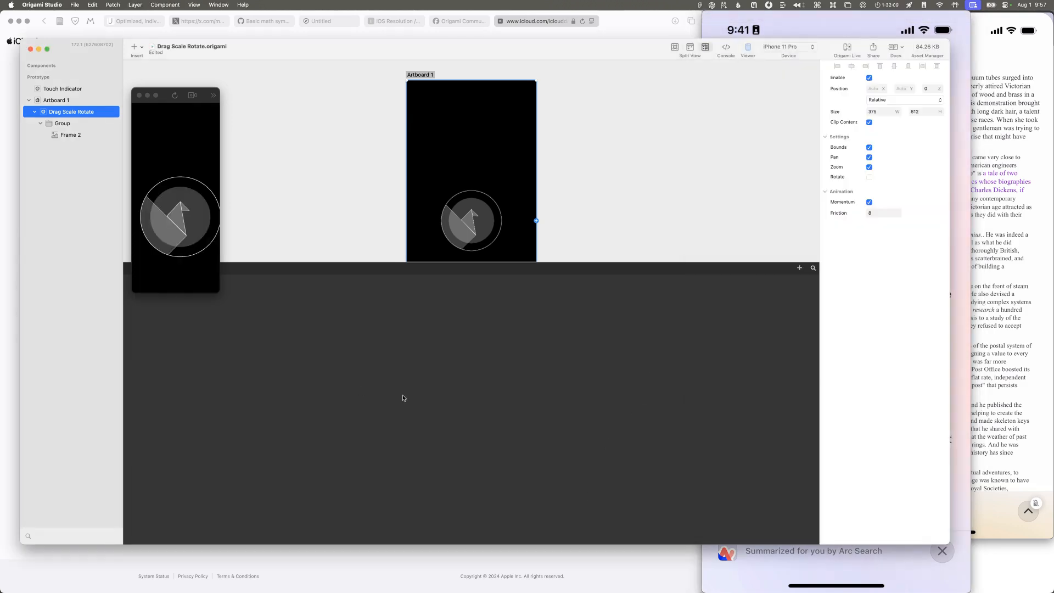
Step: Inspect the layers under Artboard 1, including Drag Scale Rotate, its Group and the Frame 2 image
click(53, 100)
click(58, 112)
click(62, 123)
click(60, 111)
click(58, 88)
click(159, 363)
click(82, 112)
click(81, 112)
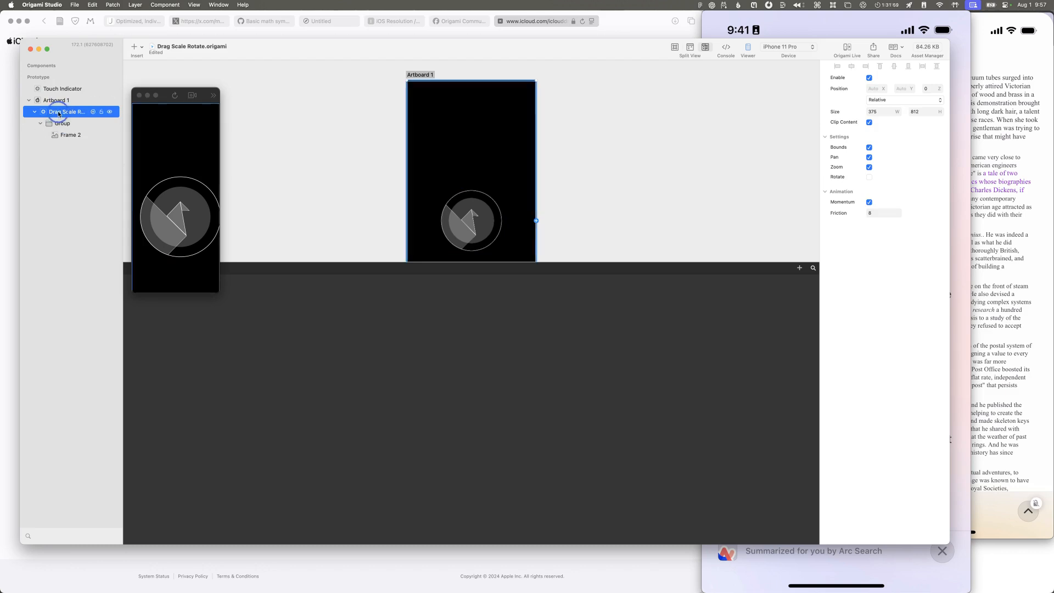
click(72, 134)
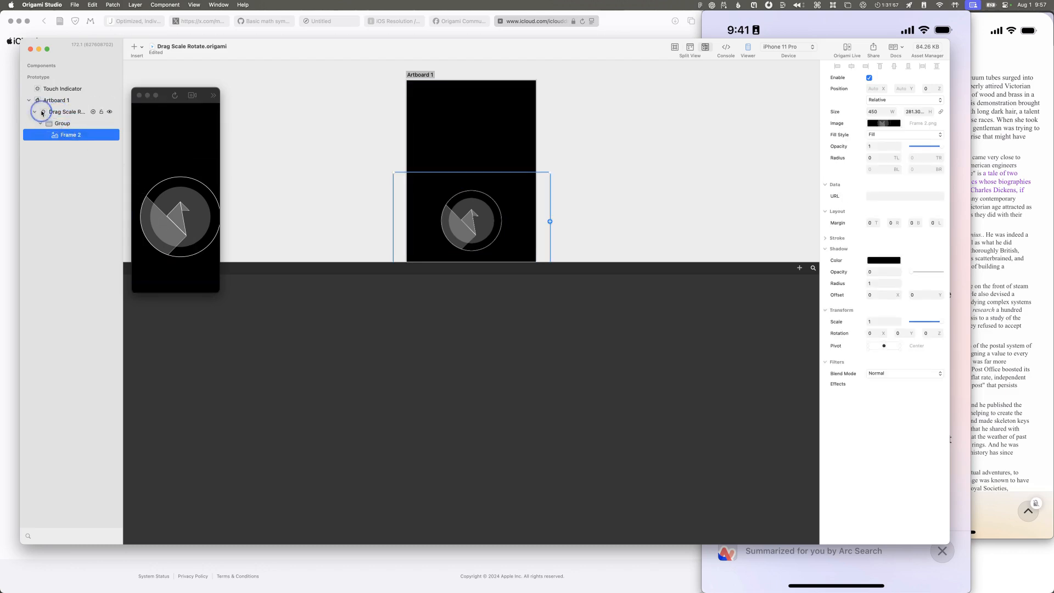
Step: Open the Drag Scale Rotate component and examine how its patches drive the Pinch Zoom layer's position, scale, rotation and pivot
double_click(42, 112)
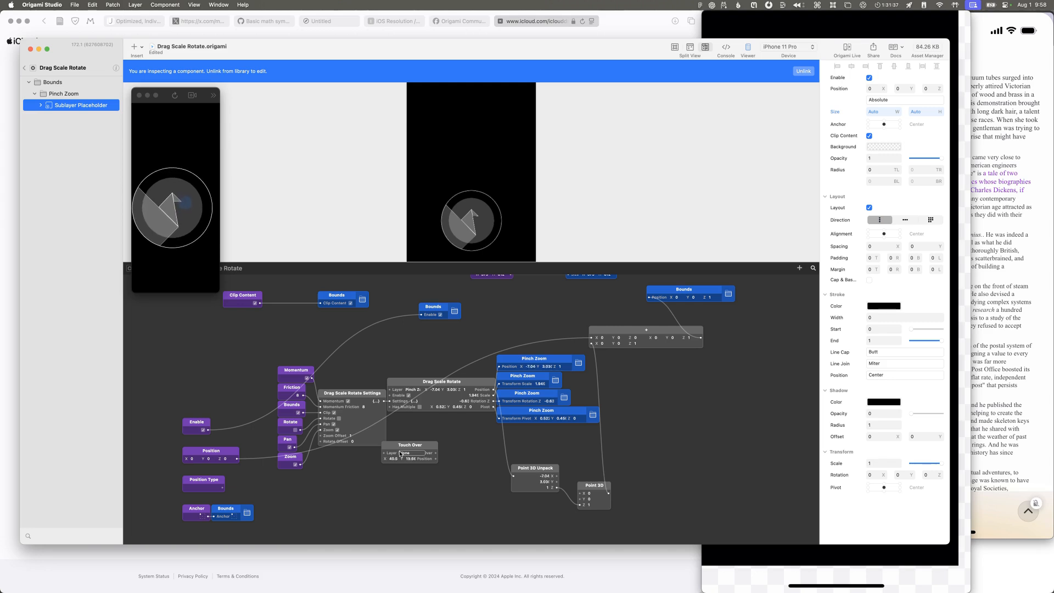
scroll(400, 454, up, 5)
scroll(401, 453, right, 2)
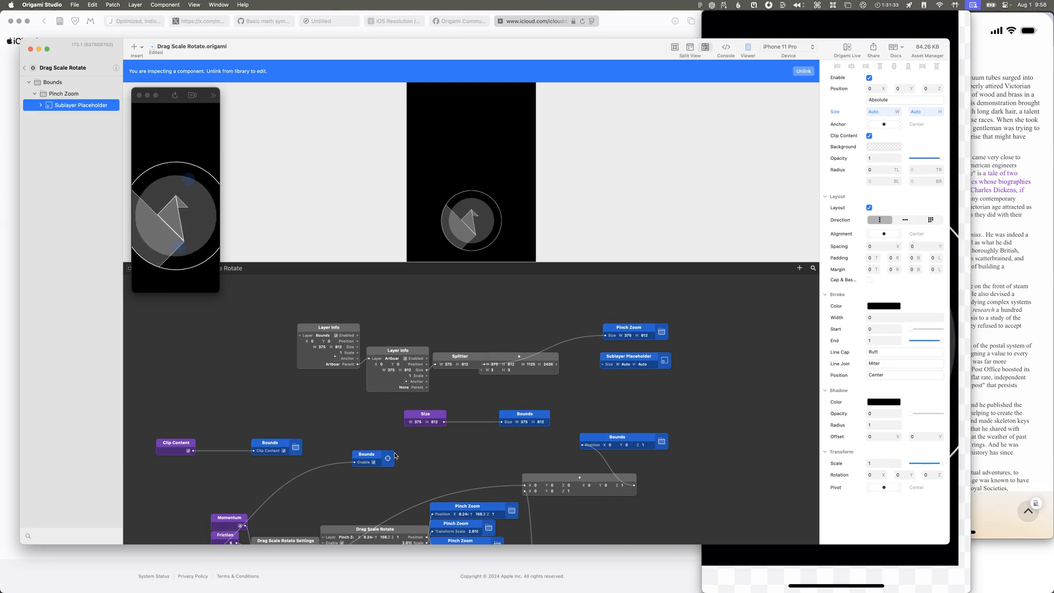
scroll(395, 456, down, 4)
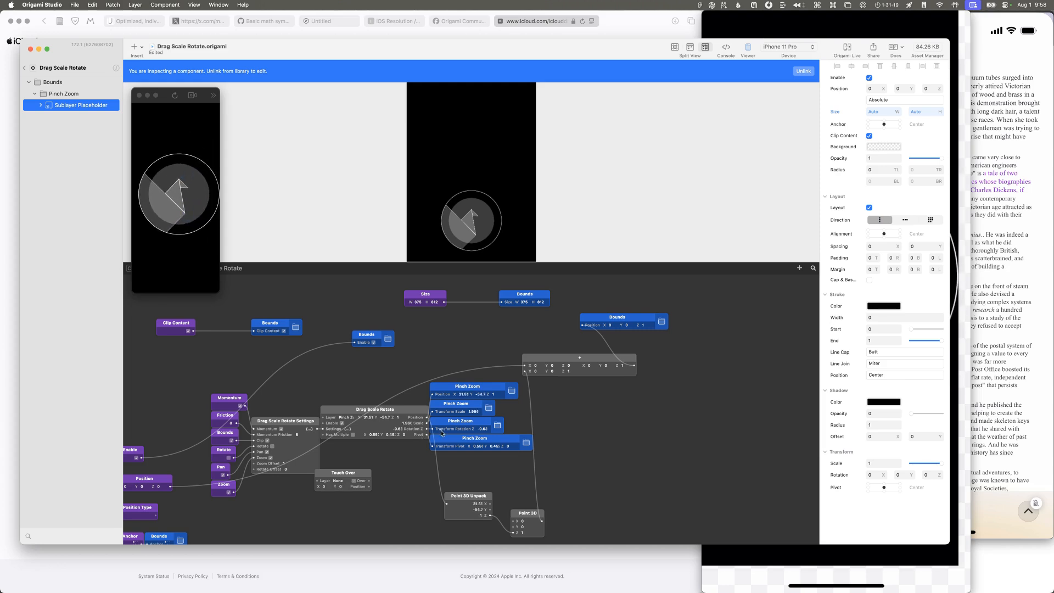
click(446, 440)
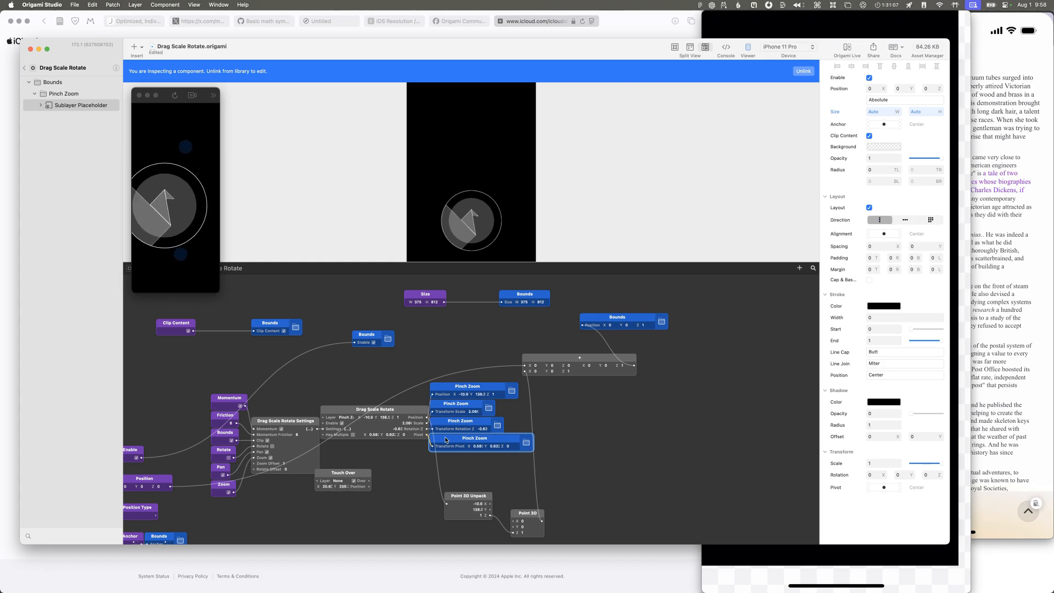
click(476, 408)
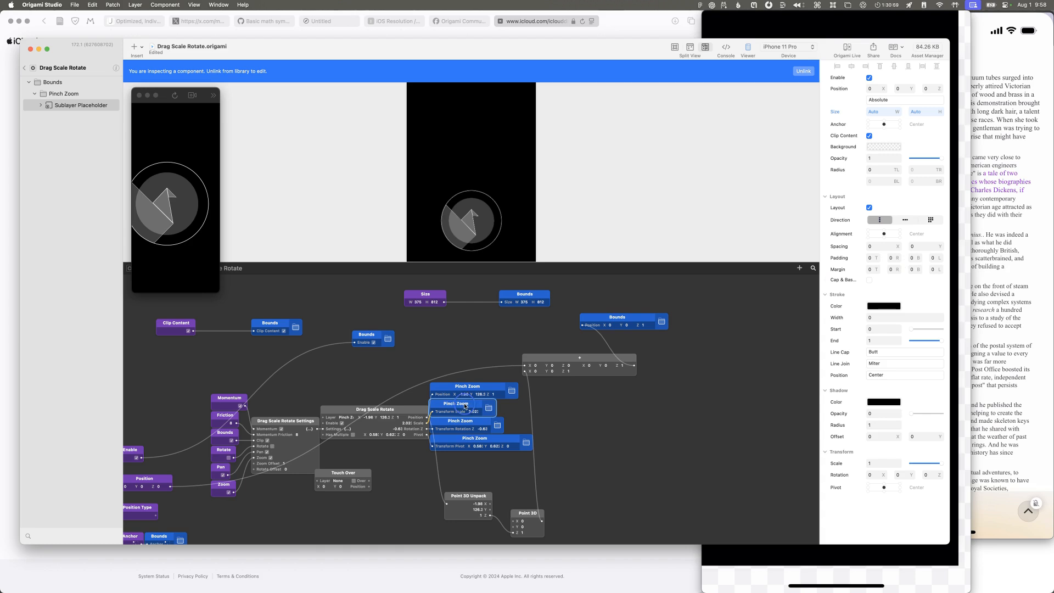
click(487, 408)
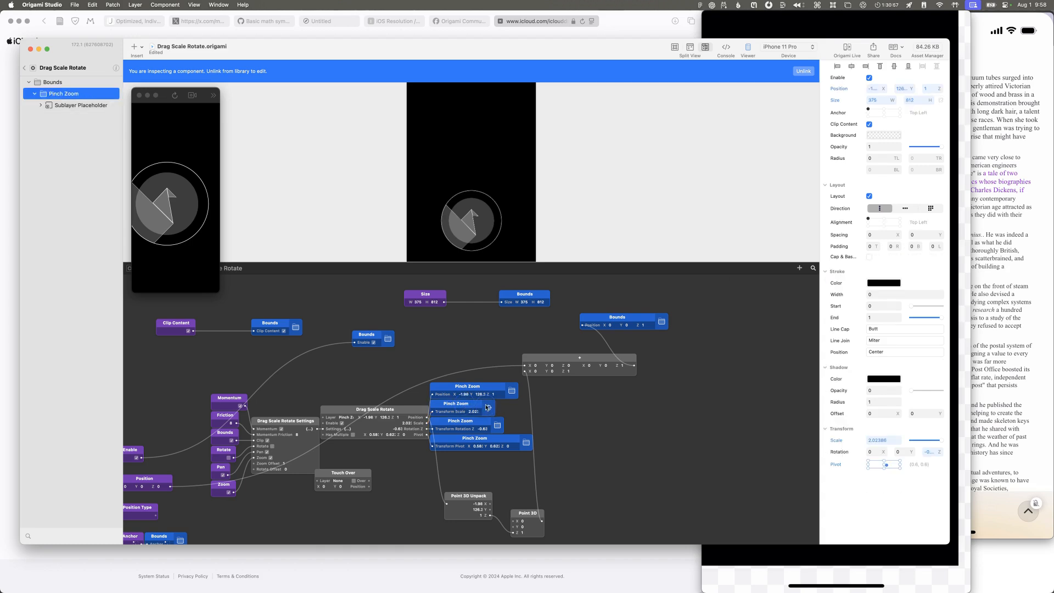
click(468, 406)
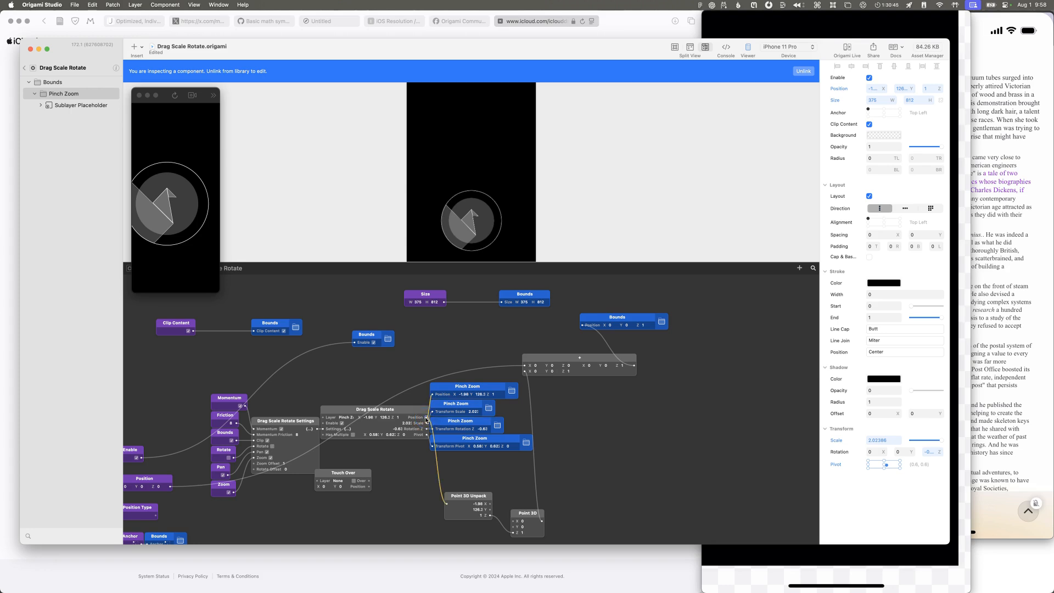
scroll(509, 452, down, 2)
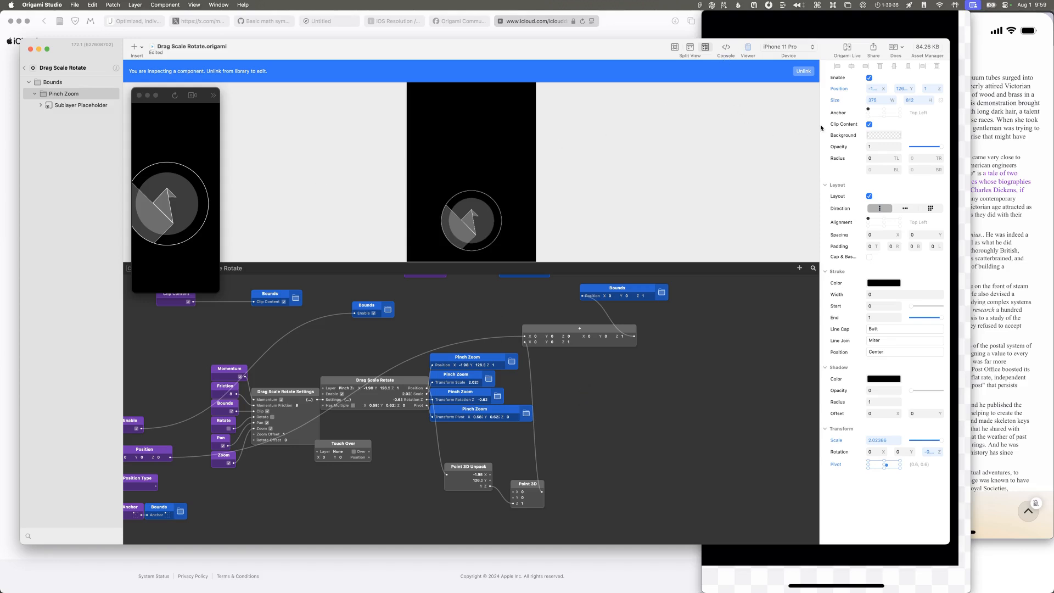
Step: Unlink the component from the library as a document component named "Drag Scale Rotate copy"
right_click(74, 97)
click(66, 98)
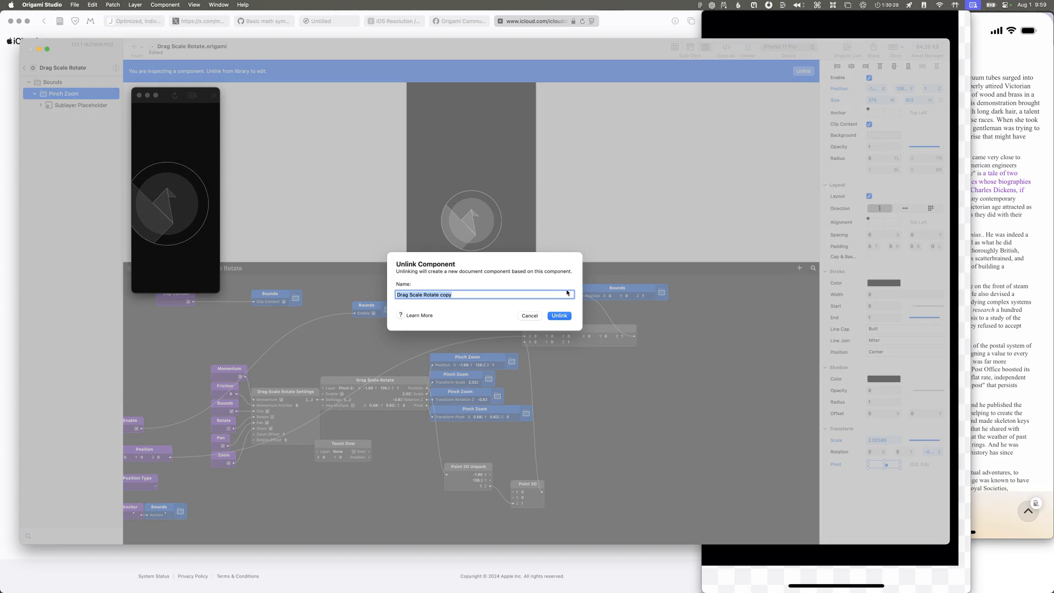
key(Return)
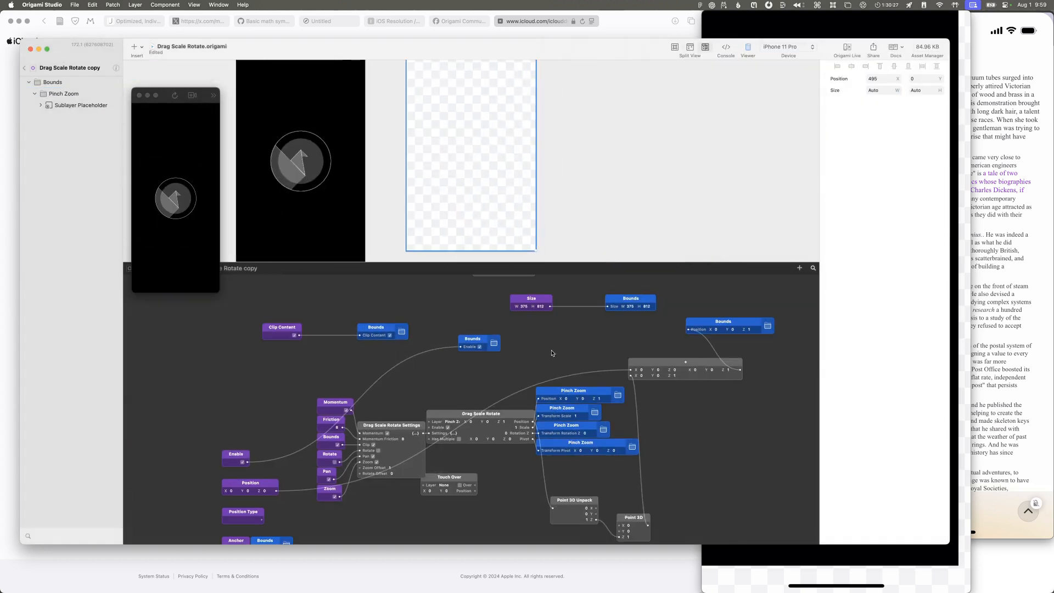
Step: Select the Pinch Zoom layer in the copy, and check the Drag Scale Rotate patch's info and available actions
click(54, 92)
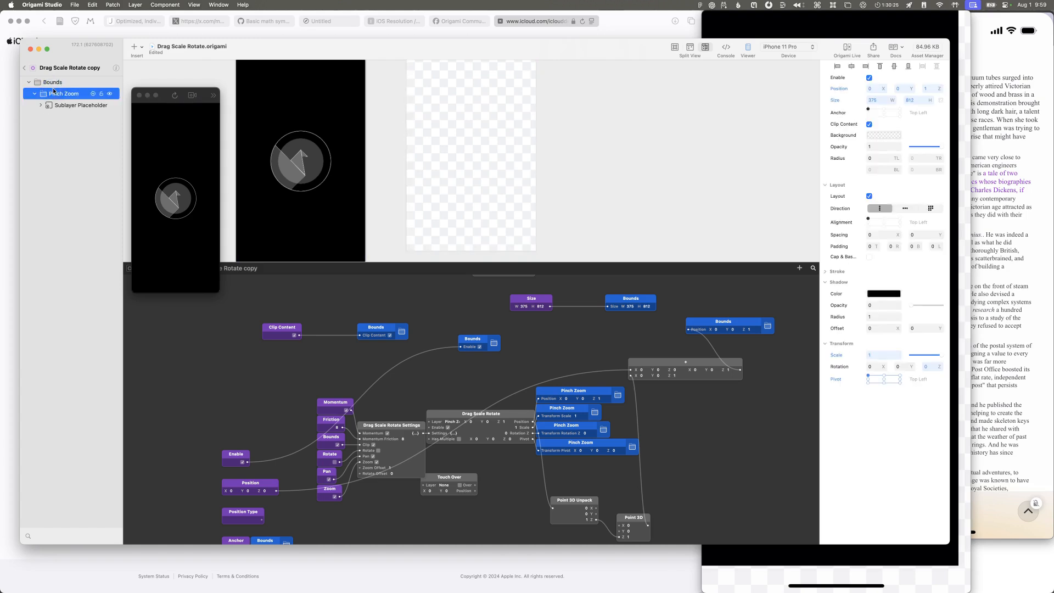
click(531, 423)
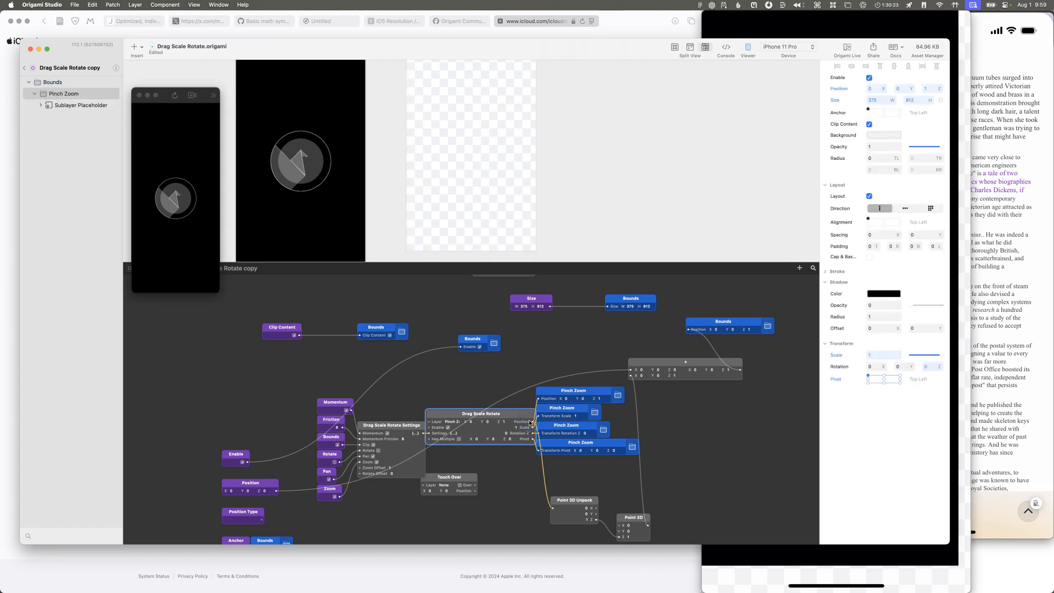
right_click(527, 426)
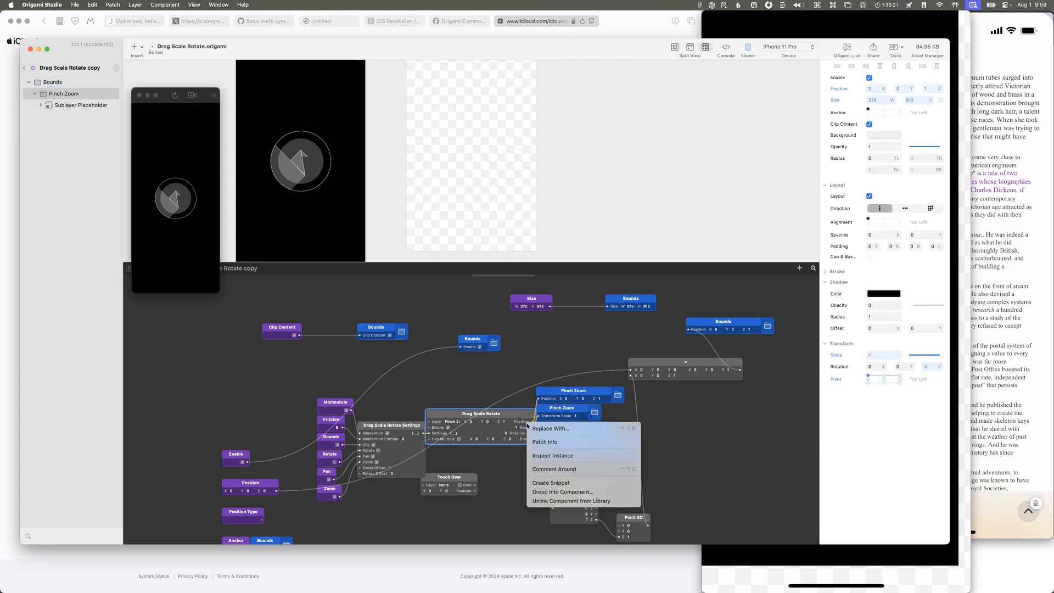
click(546, 442)
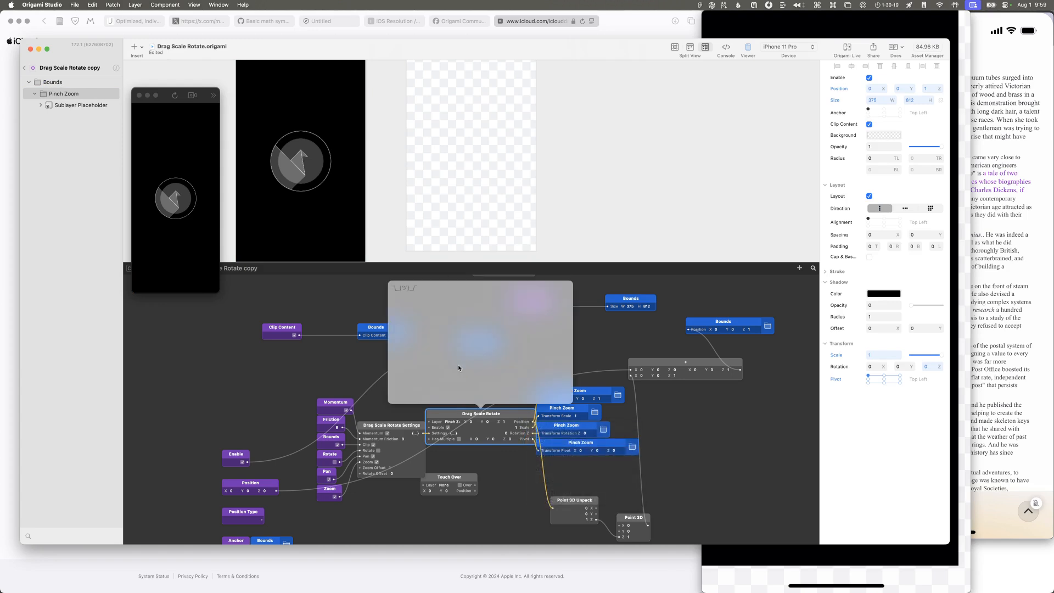
click(525, 422)
right_click(525, 424)
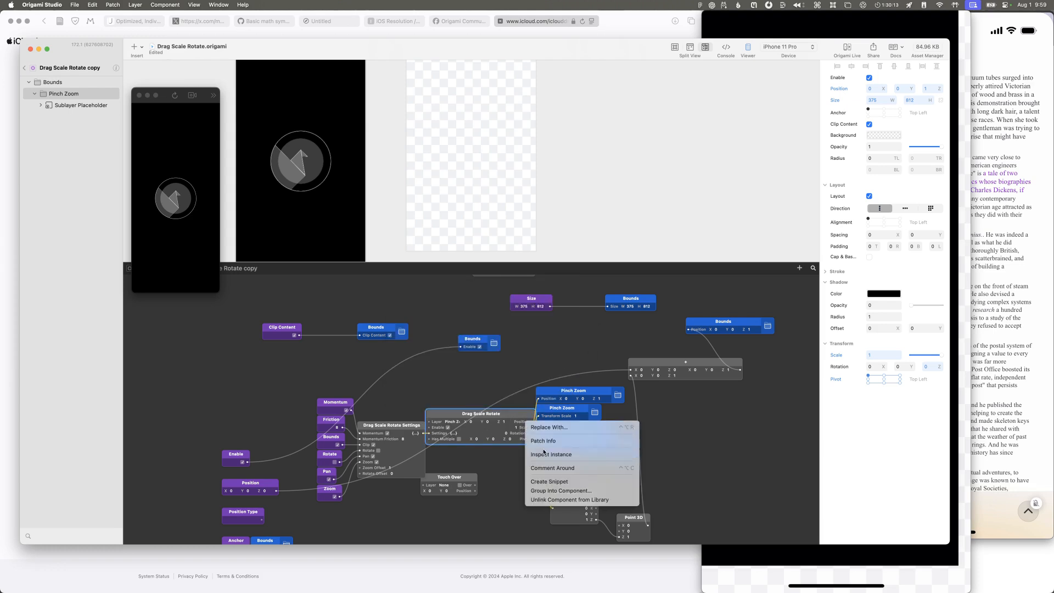
click(654, 442)
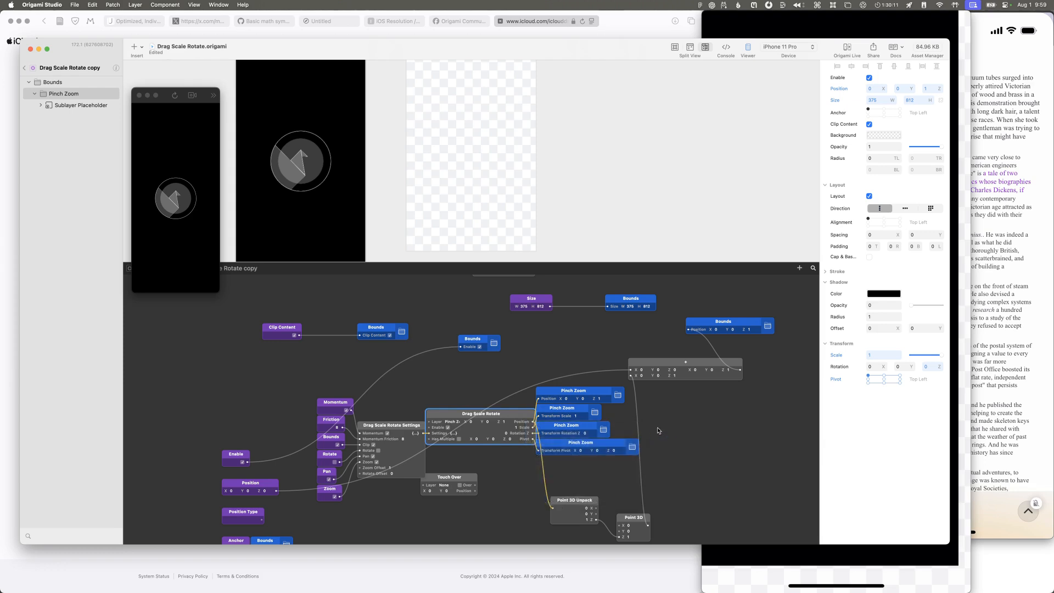
Step: Search the patch library for "pub"
double_click(656, 428)
text(publ)
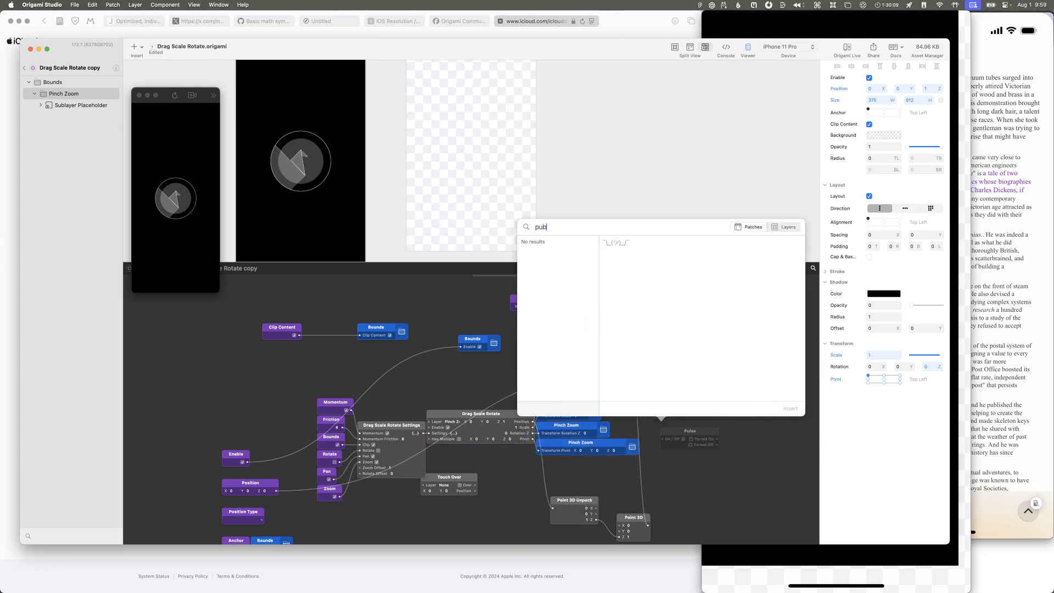
key(Escape)
Step: Reselect the Pinch Zoom layer and examine the unlinked component's whole patch graph, including the Layer Info and Size patches
scroll(663, 427, left, 5)
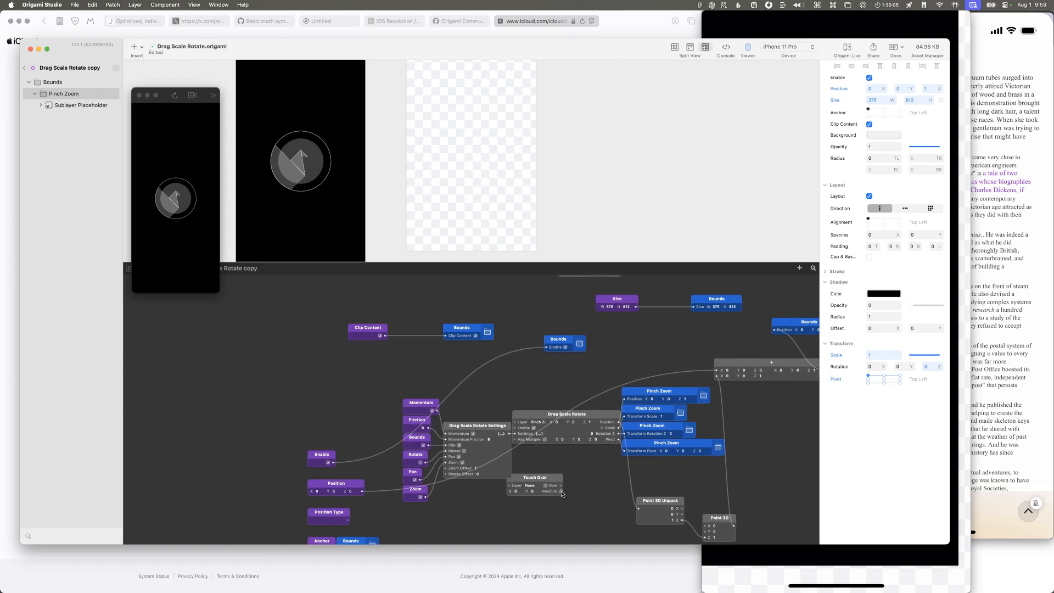
scroll(555, 446, right, 5)
scroll(555, 446, down, 2)
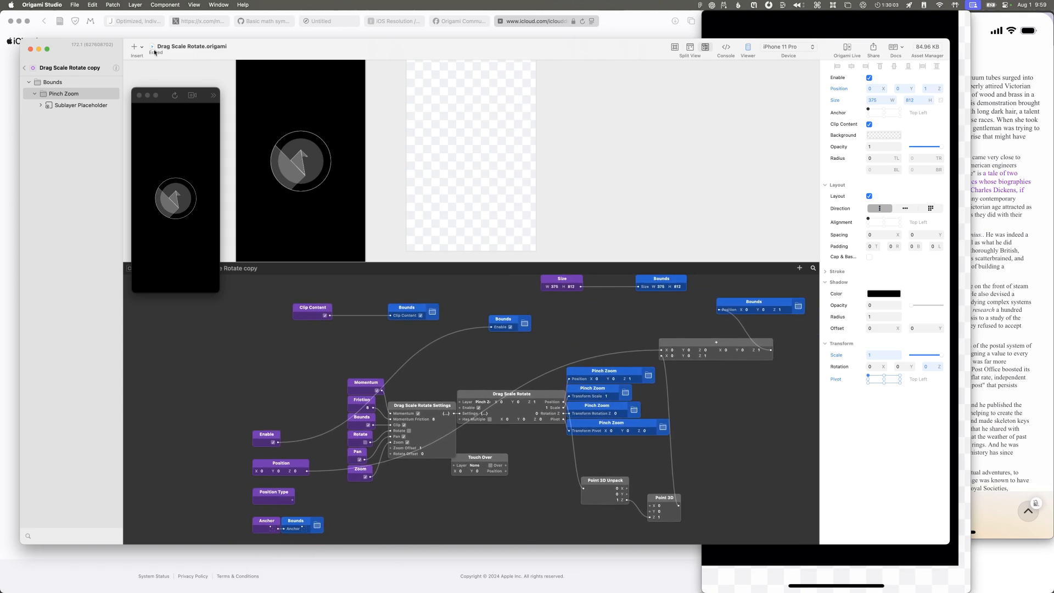
click(66, 82)
click(66, 92)
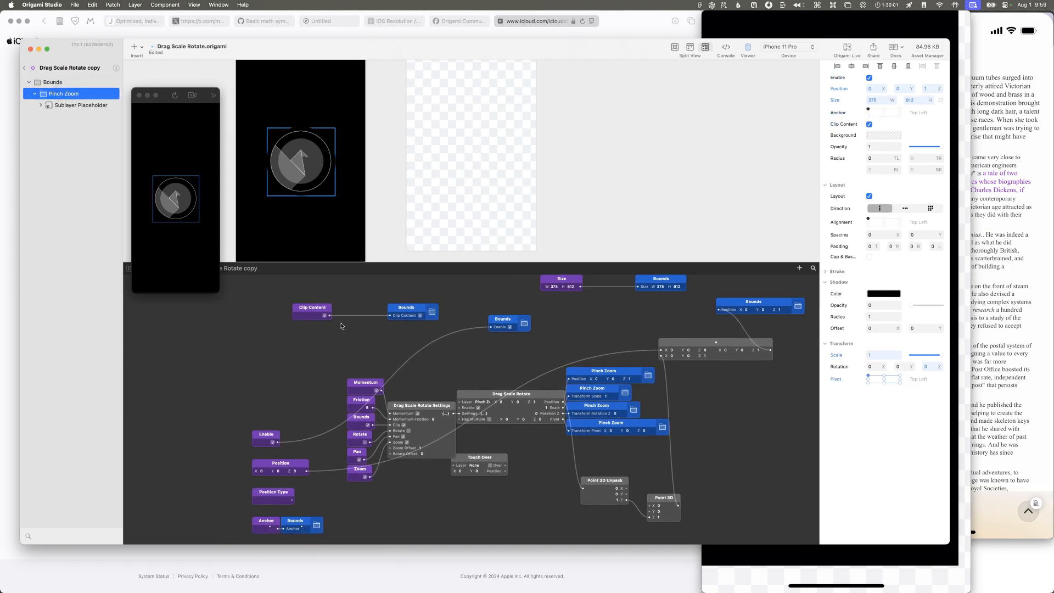
scroll(350, 339, right, 3)
scroll(350, 339, up, 1)
scroll(351, 339, up, 3)
scroll(353, 337, down, 8)
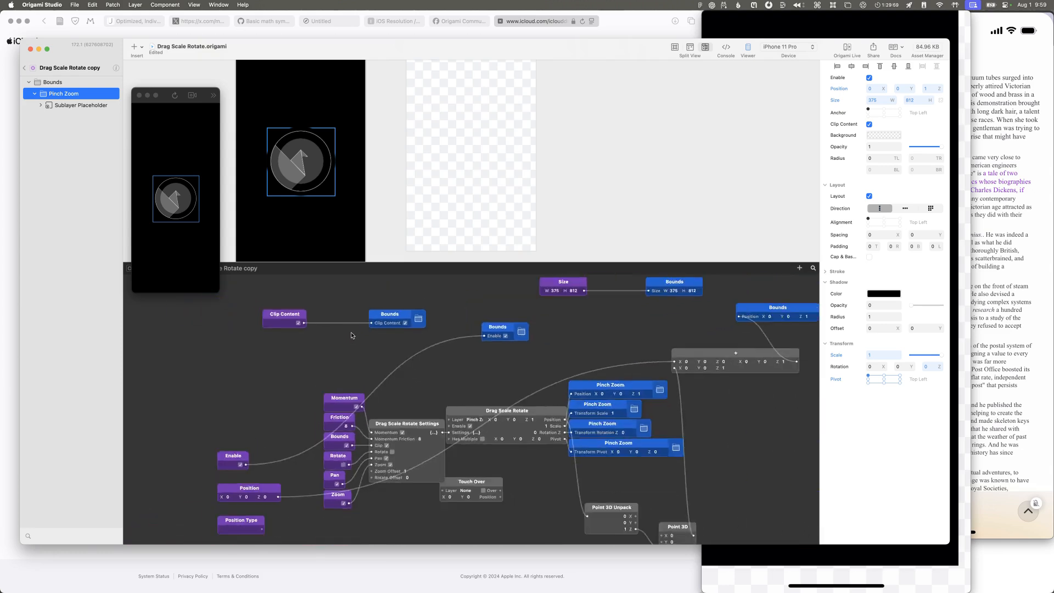
scroll(355, 329, up, 4)
scroll(355, 329, down, 3)
scroll(354, 329, right, 3)
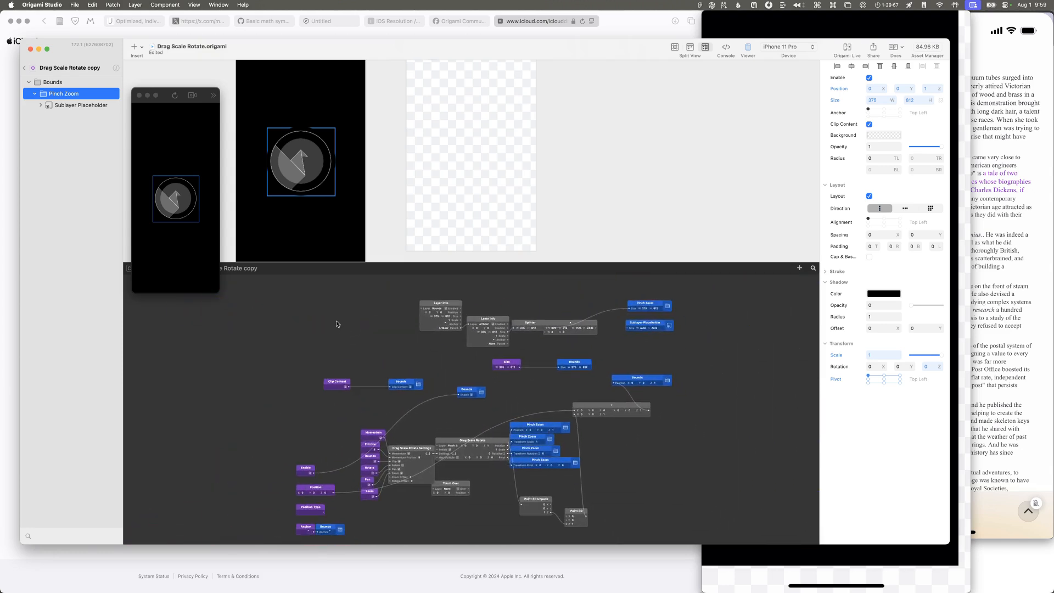
Step: Open the Drag Scale Rotate patch inside the component copy to inspect its internal patch graph
scroll(444, 383, up, 3)
scroll(443, 383, up, 2)
scroll(438, 395, down, 3)
scroll(438, 395, right, 4)
scroll(438, 395, down, 1)
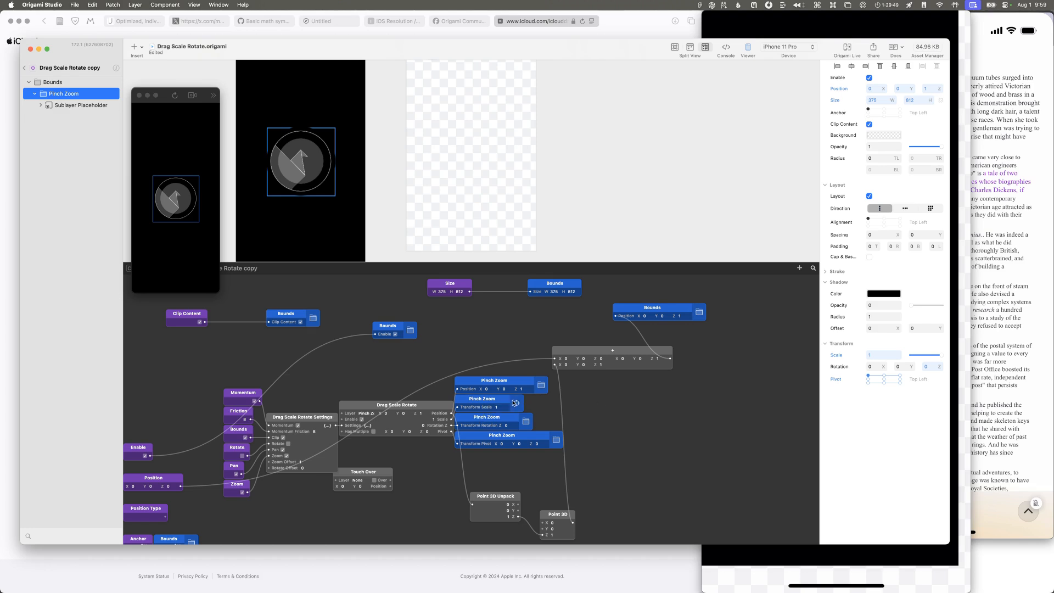
click(675, 440)
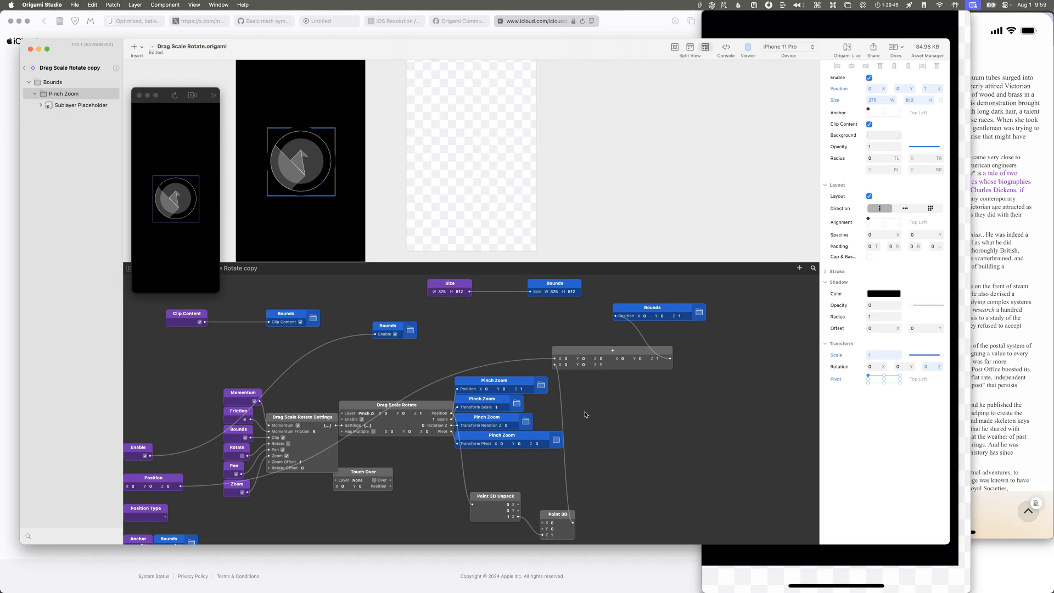
click(424, 406)
double_click(424, 405)
double_click(387, 420)
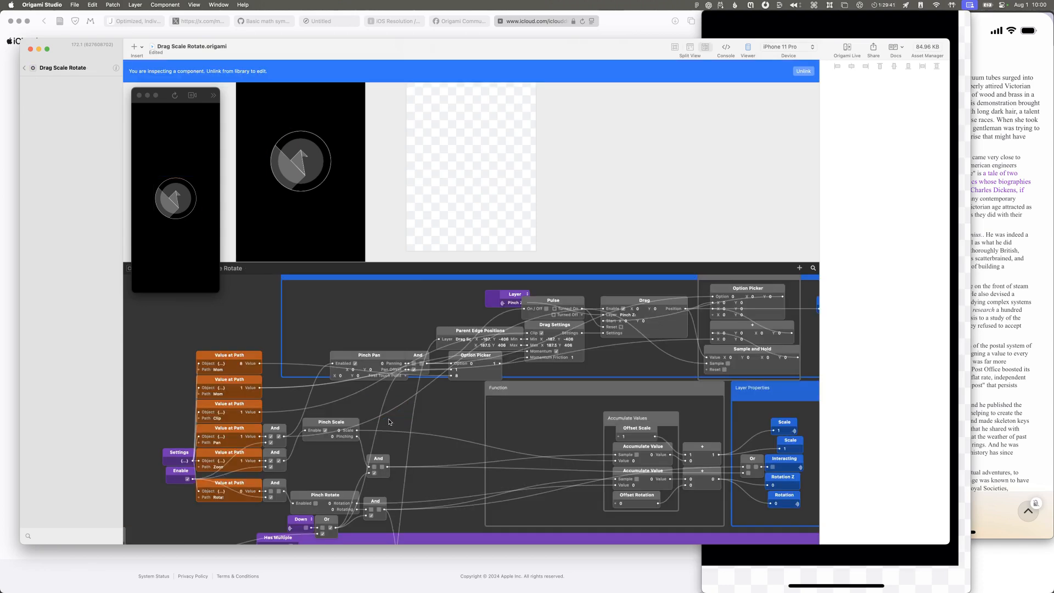
Step: Examine the pinch patches and trace the connection feeding the Scale output in the Layer Properties group
scroll(524, 417, right, 5)
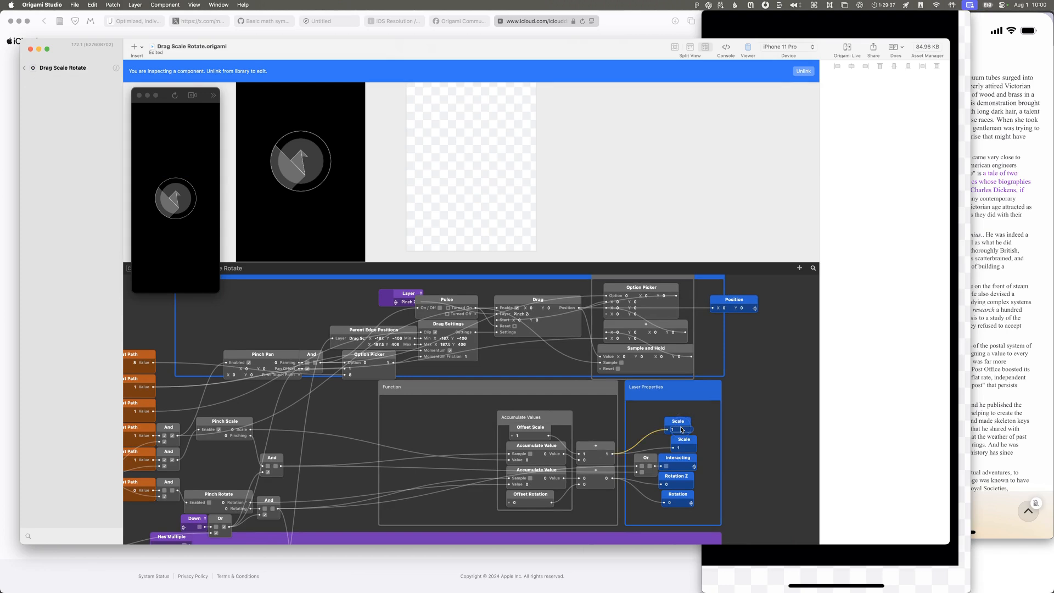
click(668, 425)
click(706, 412)
click(683, 420)
scroll(684, 420, up, 1)
scroll(688, 432, up, 2)
scroll(676, 426, up, 1)
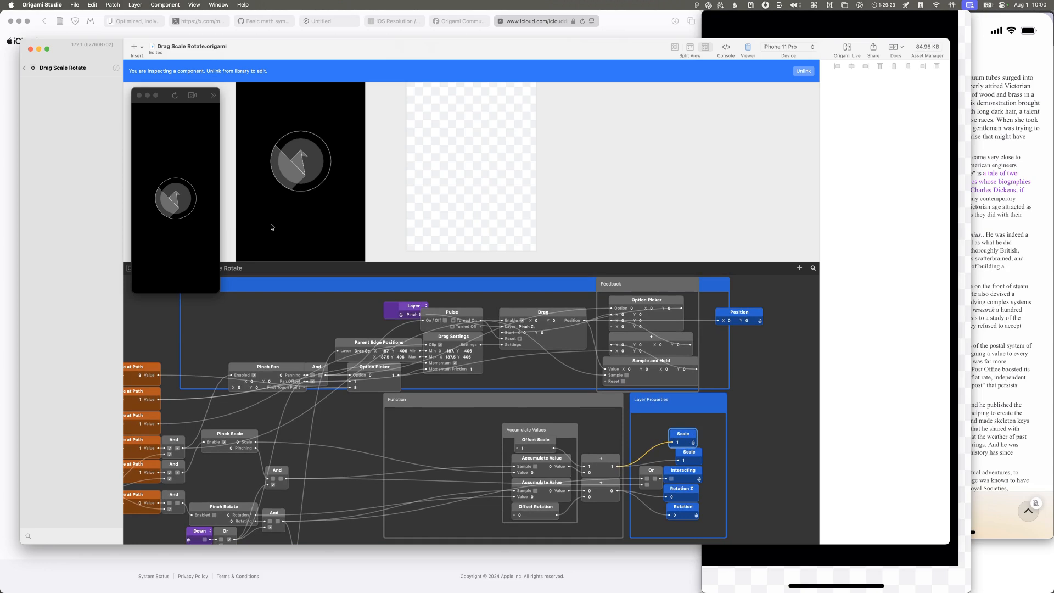
click(286, 102)
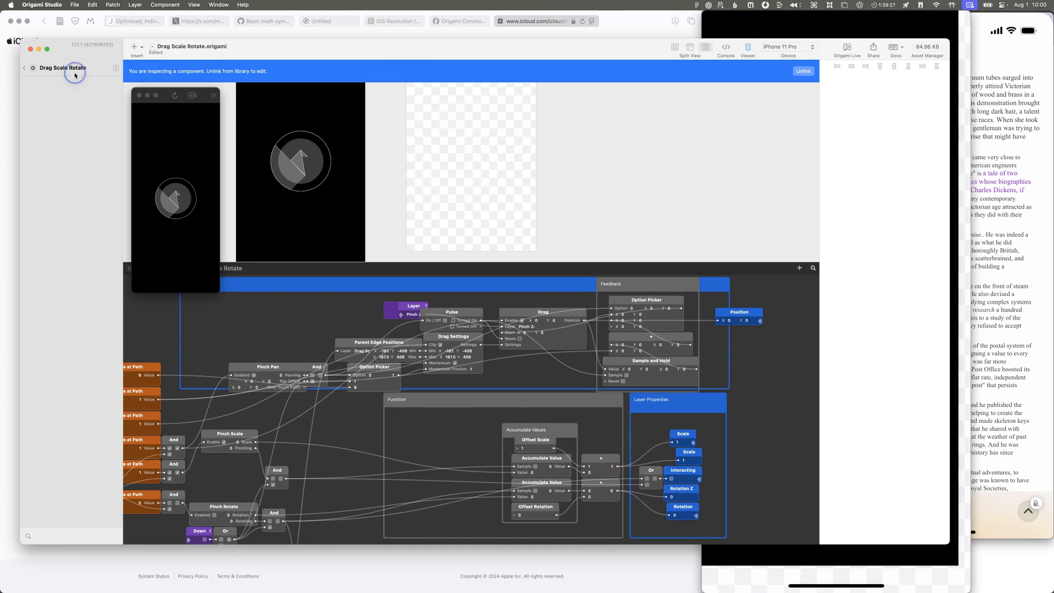
Step: Return to the component copy's graph and trace the Position, Bounds Clip Content, Drag Scale Rotate Settings and Momentum patches
click(24, 68)
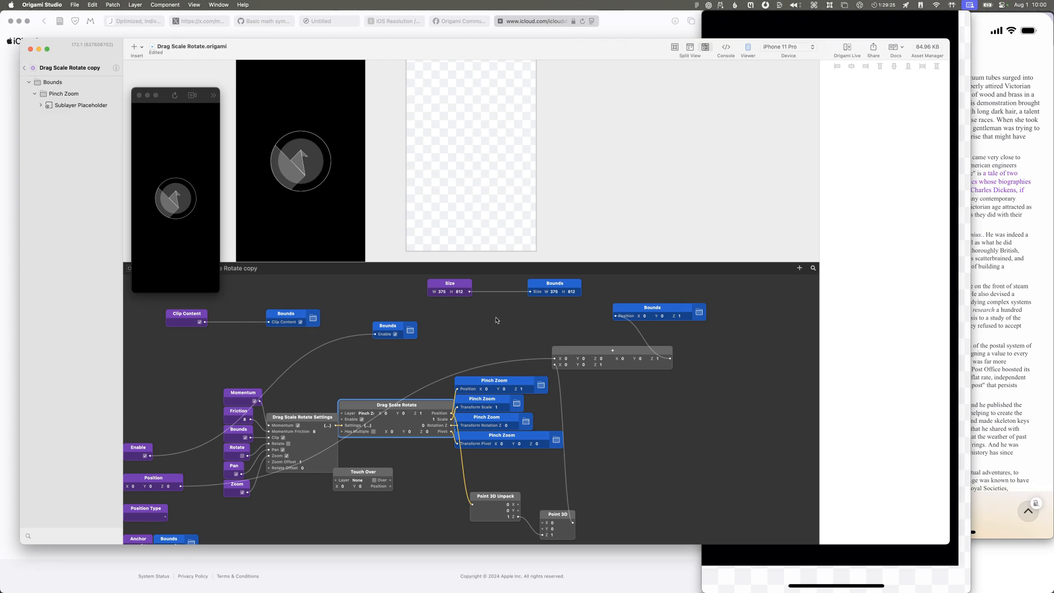
scroll(500, 316, down, 2)
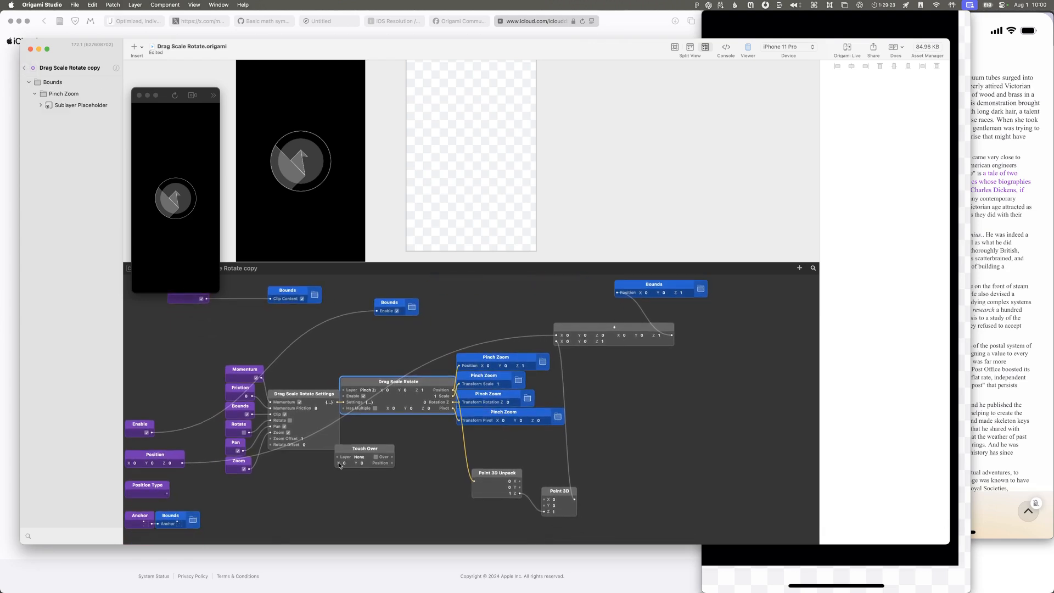
scroll(276, 442, down, 2)
scroll(276, 441, left, 2)
scroll(275, 440, up, 2)
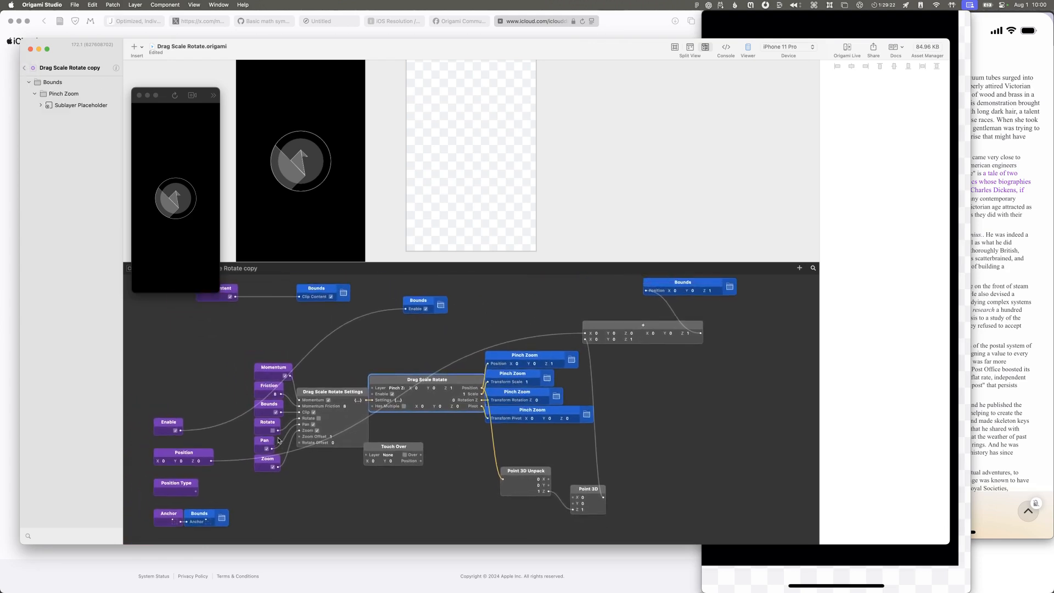
click(186, 457)
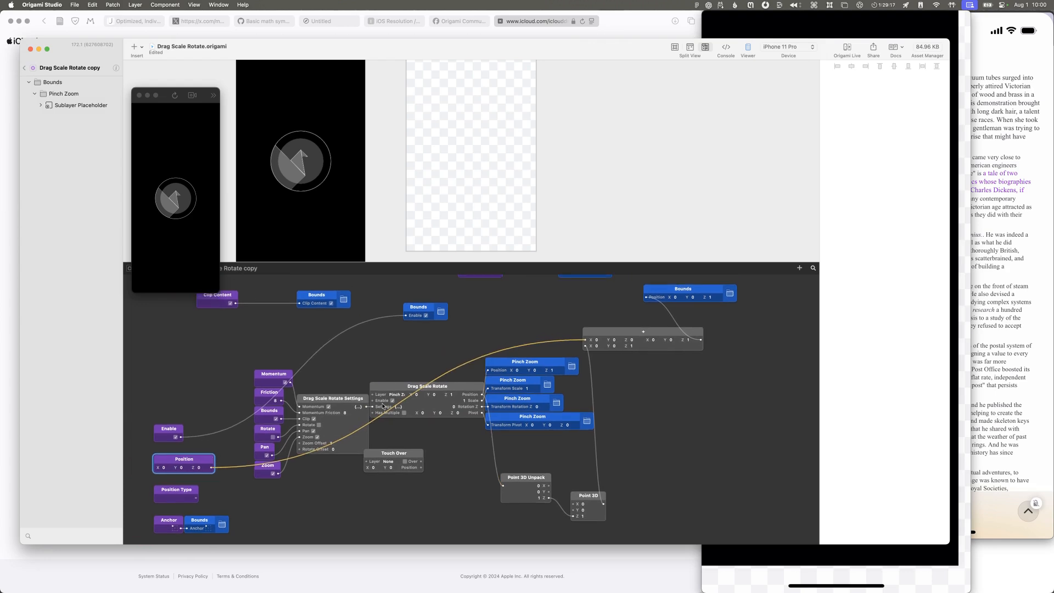
scroll(382, 389, up, 3)
scroll(382, 389, right, 1)
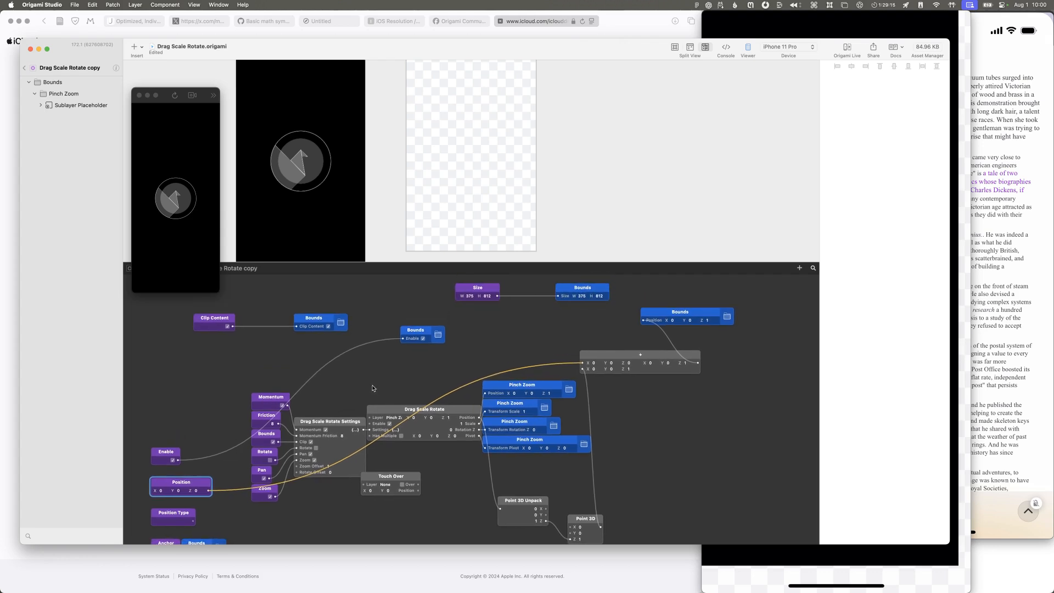
click(299, 322)
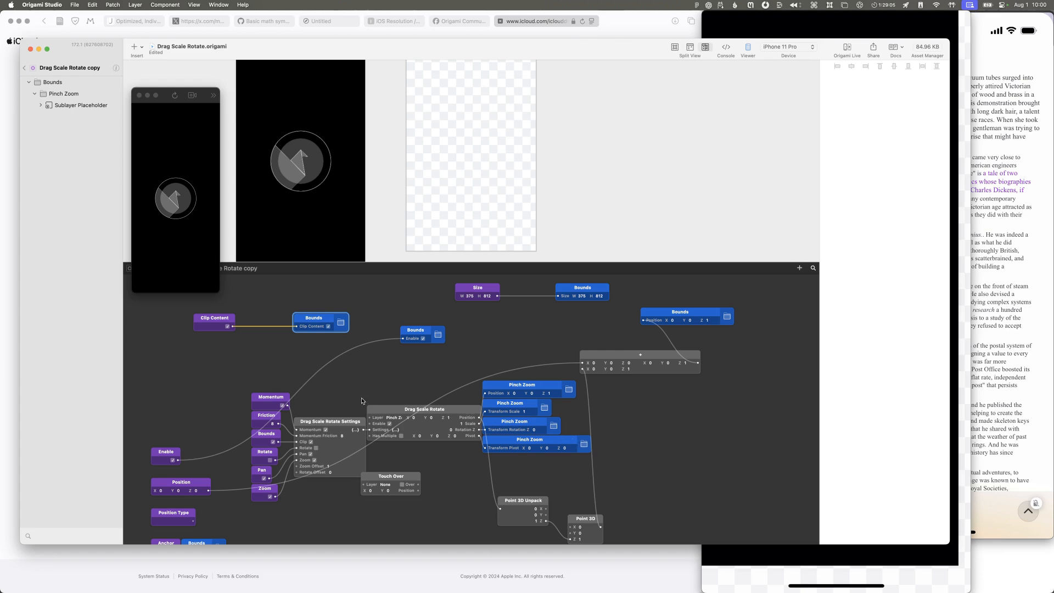
click(340, 421)
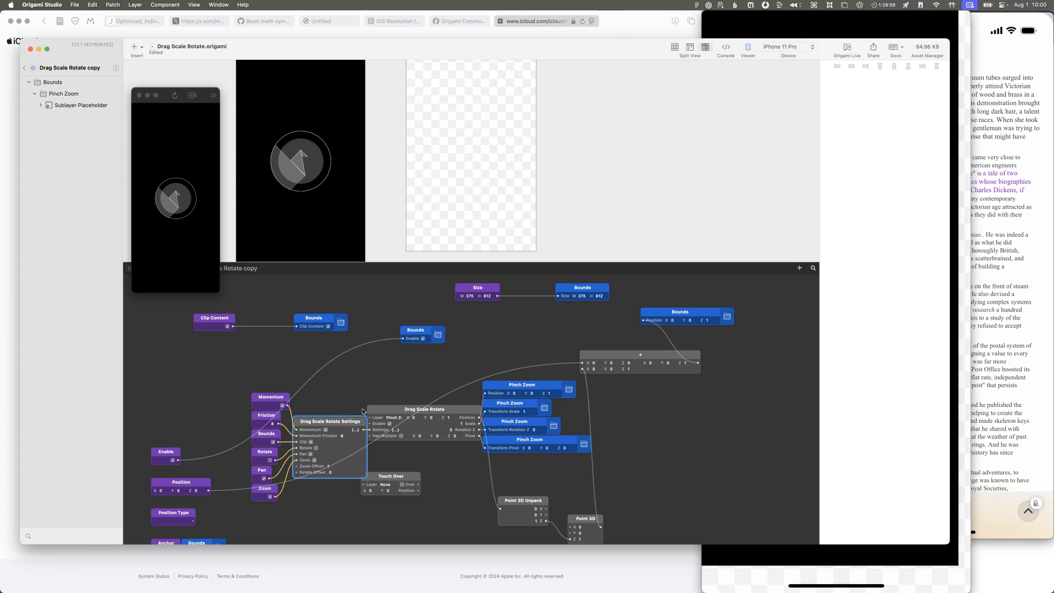
click(275, 400)
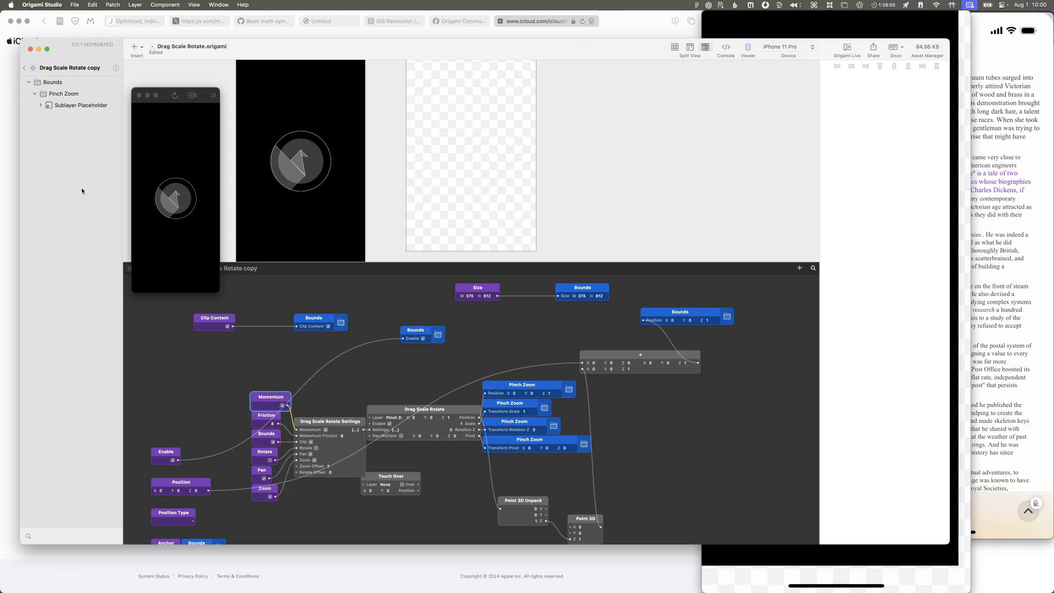
Step: Check the Untitled prototype's window and return to the Drag Scale Rotate document
key(super+grave)
key(super+grave)
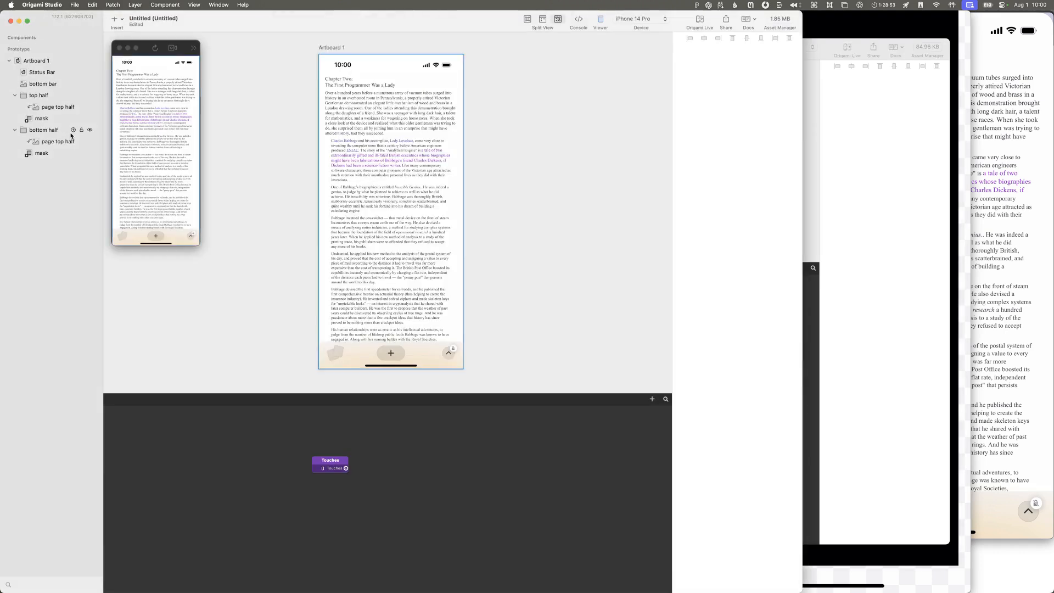
key(super+grave)
key(super+grave)
key(super+shift+grave)
Step: Go back to the document's prototype level and reopen the Drag Scale Rotate copy component
click(24, 68)
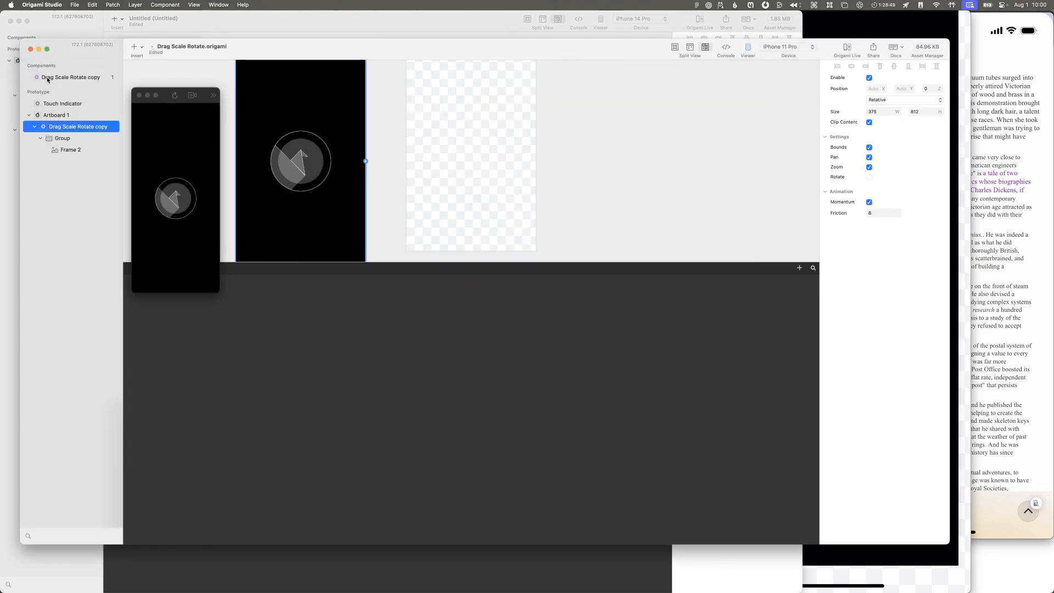
click(47, 80)
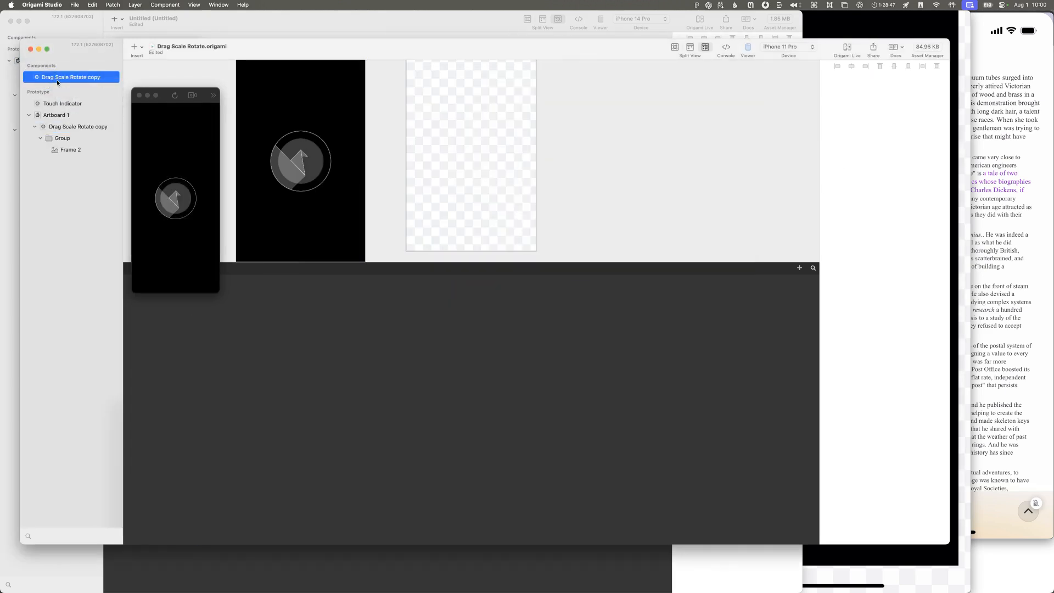
click(57, 80)
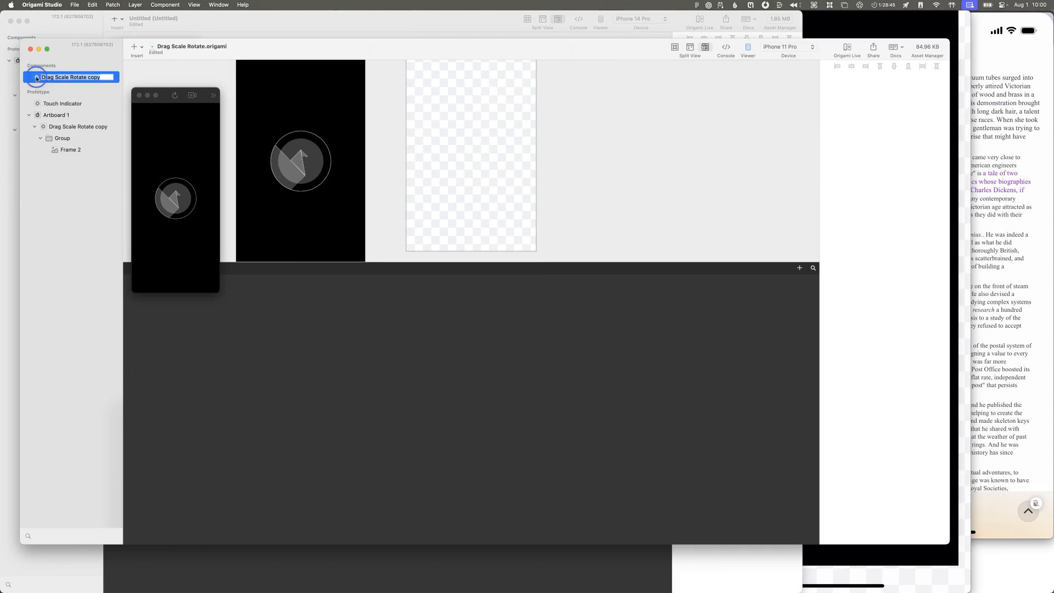
double_click(37, 79)
Step: Browse the patch library from the component's graph, search for "midpoint", and clear the search
double_click(306, 378)
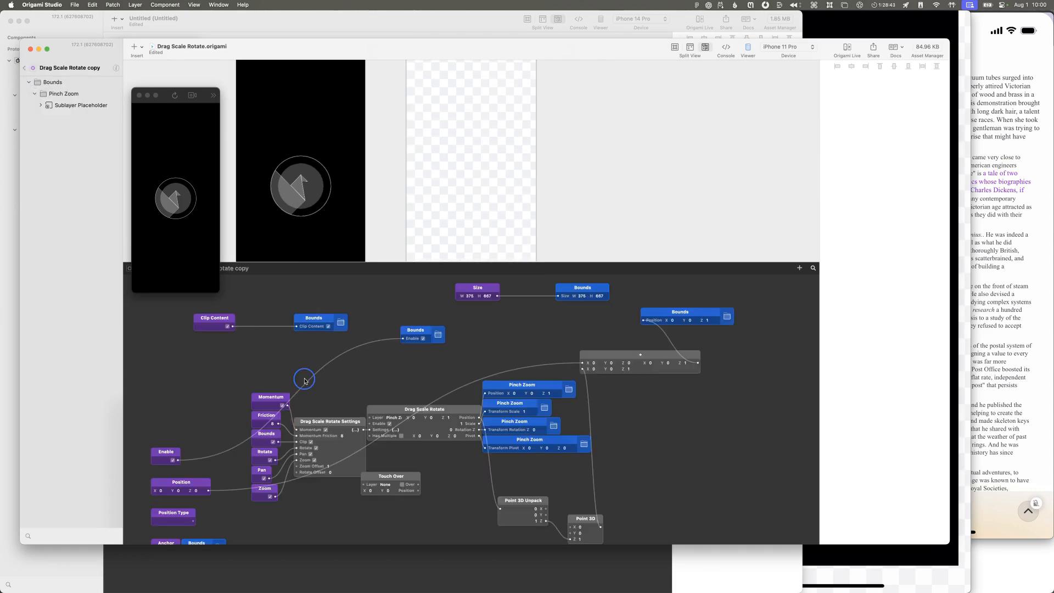
scroll(219, 264, down, 10)
scroll(219, 266, up, 6)
scroll(218, 266, up, 8)
scroll(218, 263, up, 8)
scroll(216, 263, down, 10)
text(midpoint)
key(super+a)
key(BackSpace)
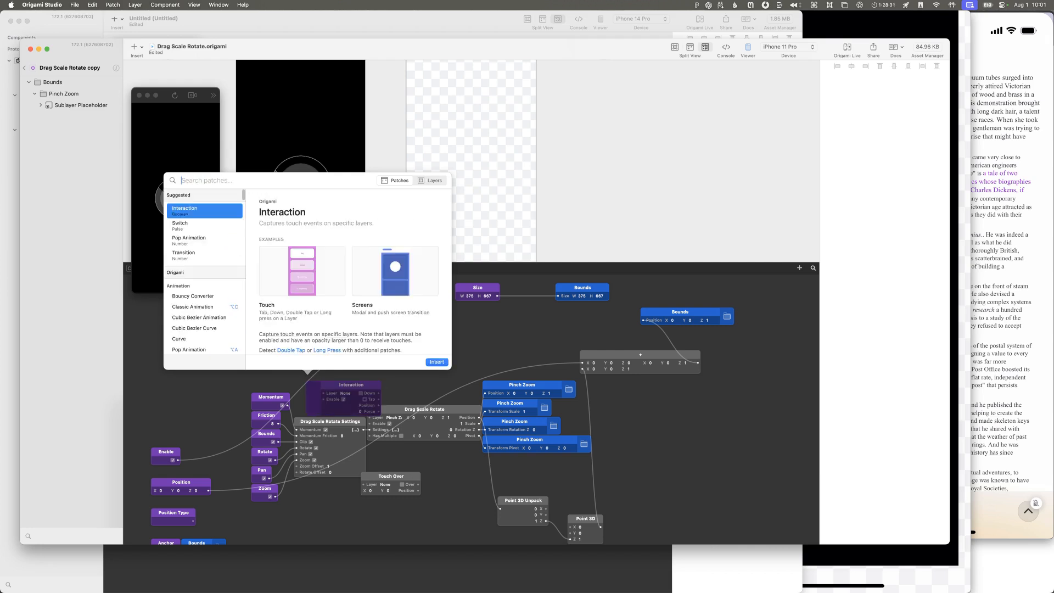
Step: Search the patch library for "vari", compare the Variable Broadcaster and Variable Receiver entries, and close the library
text(vari)
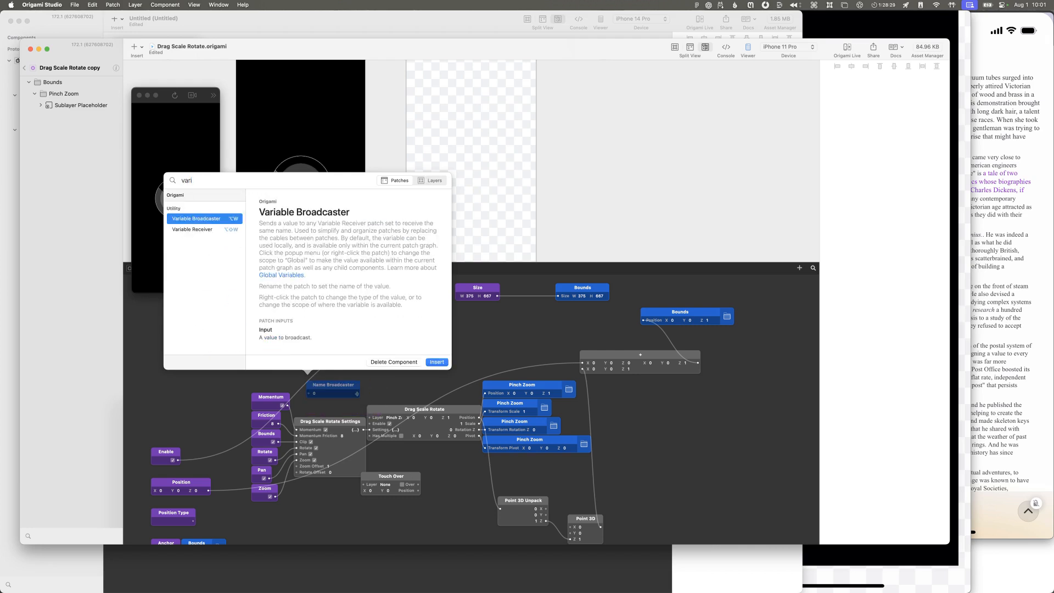
key(Down)
key(Up)
key(Escape)
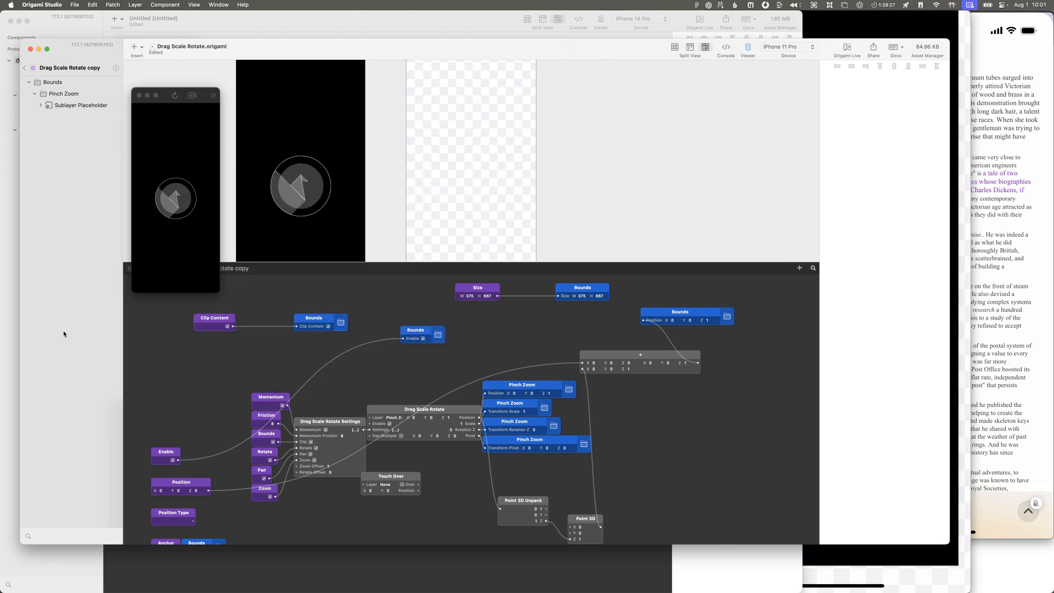
Step: Check the available actions of the Bounds Enable patch, search the patch library for "v", and dismiss it
click(167, 454)
right_click(407, 344)
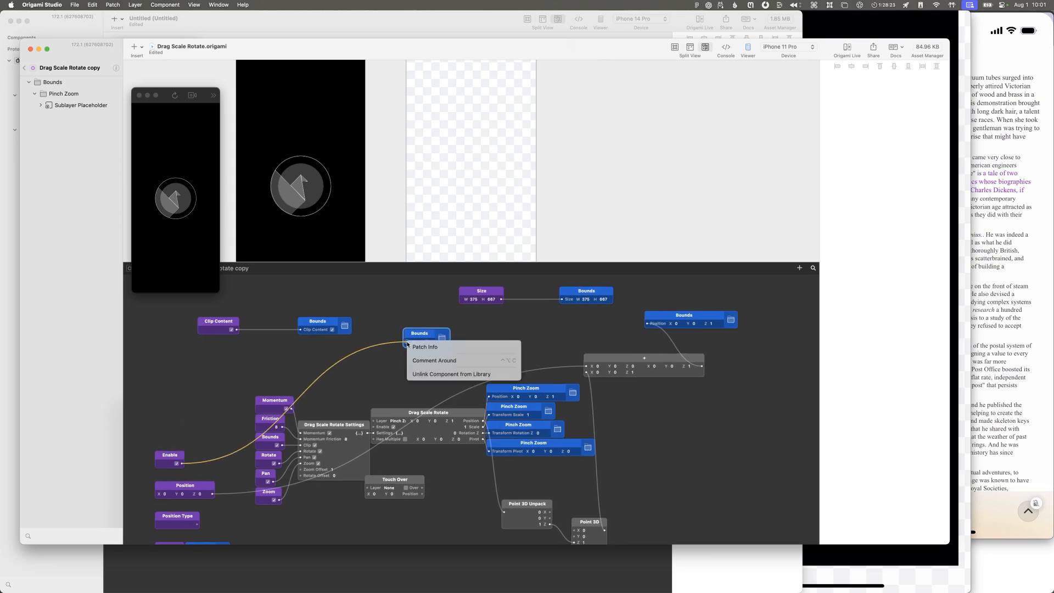
click(399, 347)
double_click(349, 376)
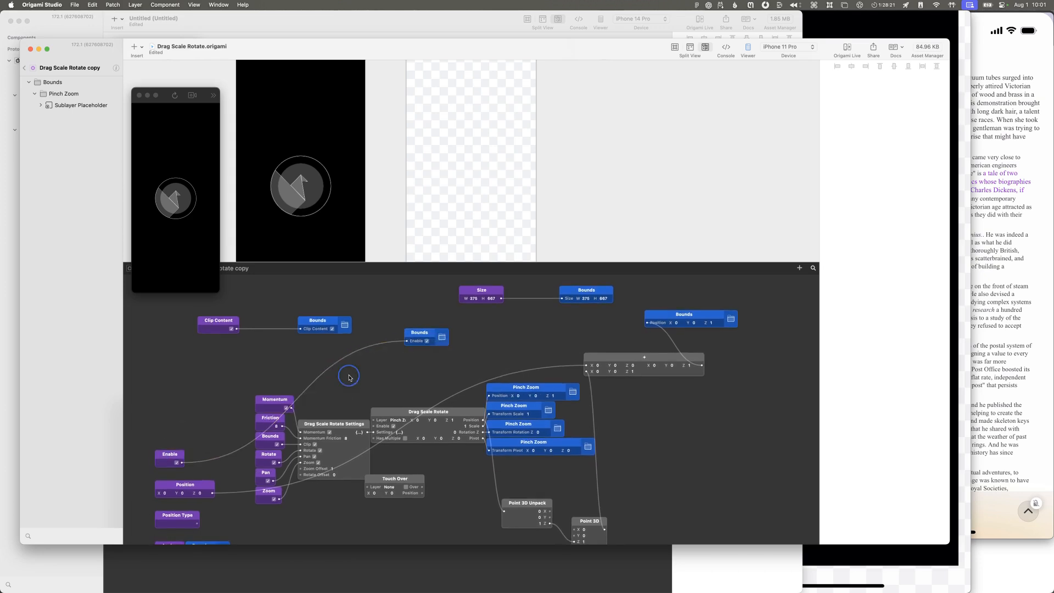
text(v)
key(Escape)
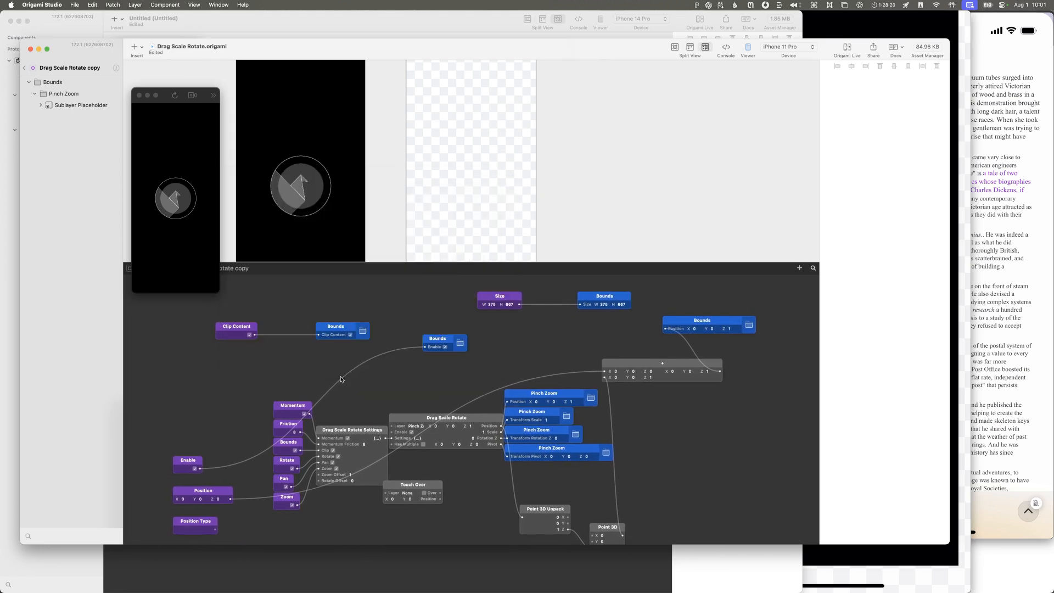
Step: Trace the Enable patch's connection, review the insertable item types, and select the Bounds Size patch
scroll(194, 439, right, 1)
click(185, 457)
scroll(187, 455, left, 1)
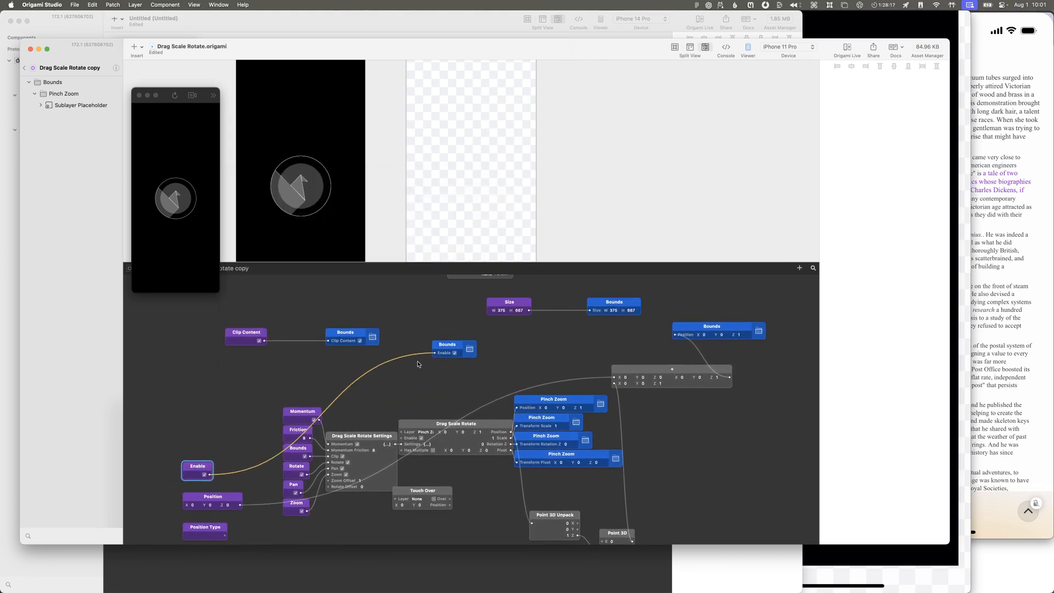
scroll(424, 354, down, 1)
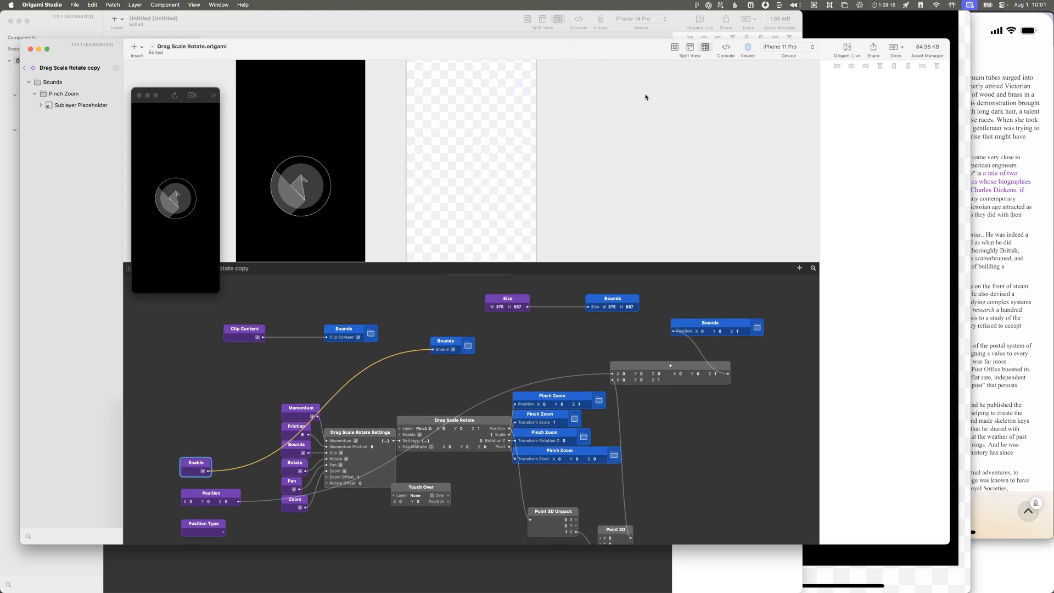
click(133, 48)
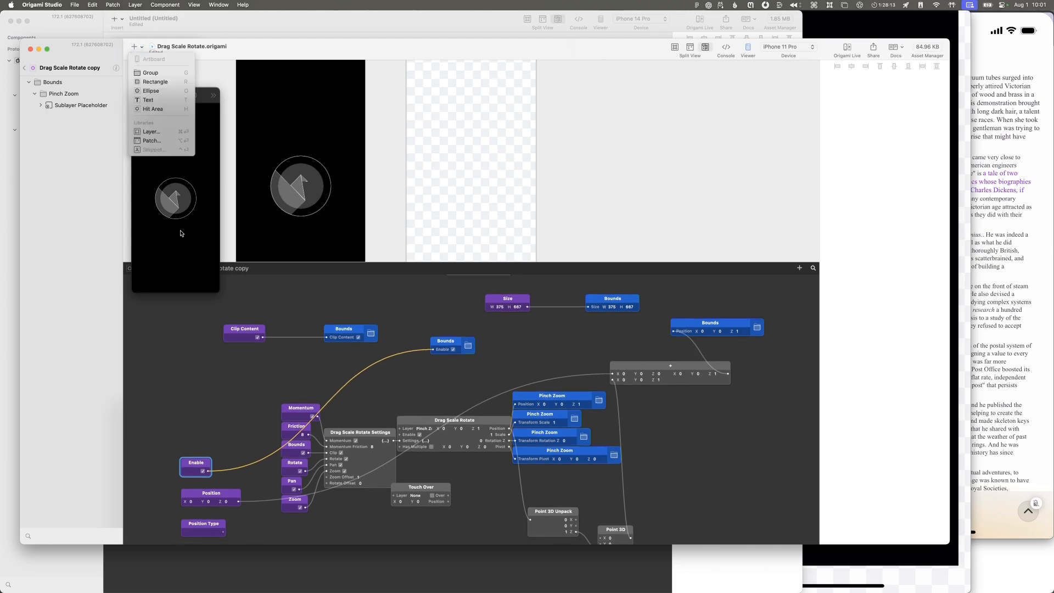
click(234, 336)
click(594, 300)
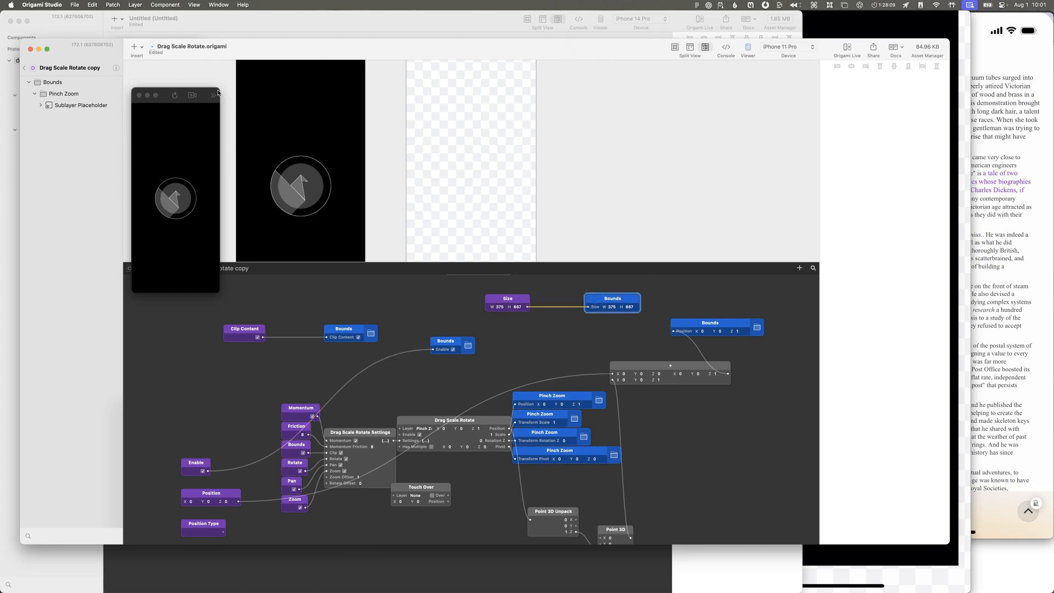
Step: Leave and reopen the Drag Scale Rotate copy component, and select the Pinch Zoom Transform Pivot patch
click(25, 68)
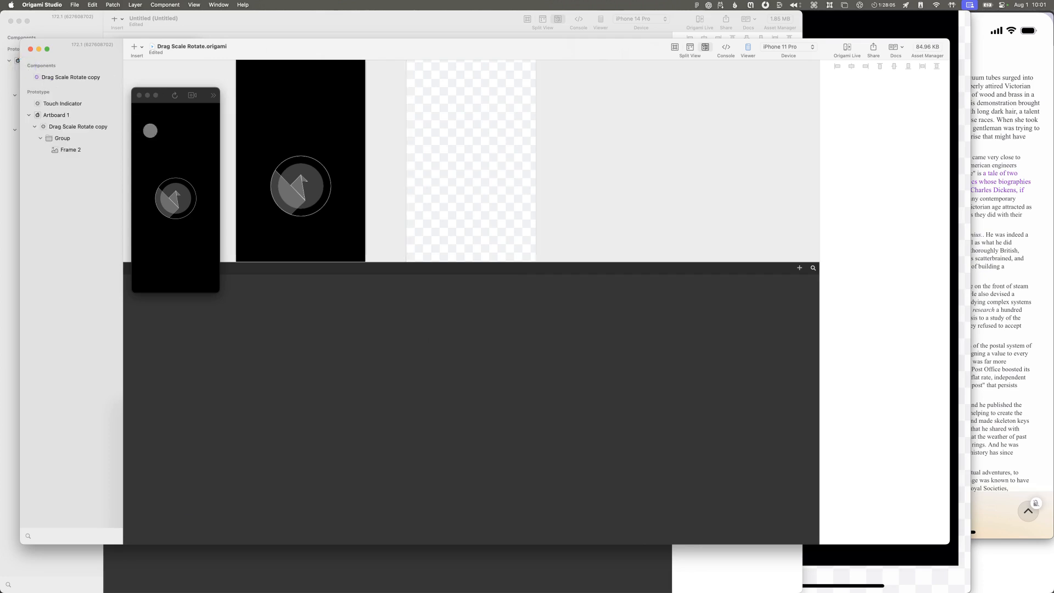
click(65, 76)
click(65, 76)
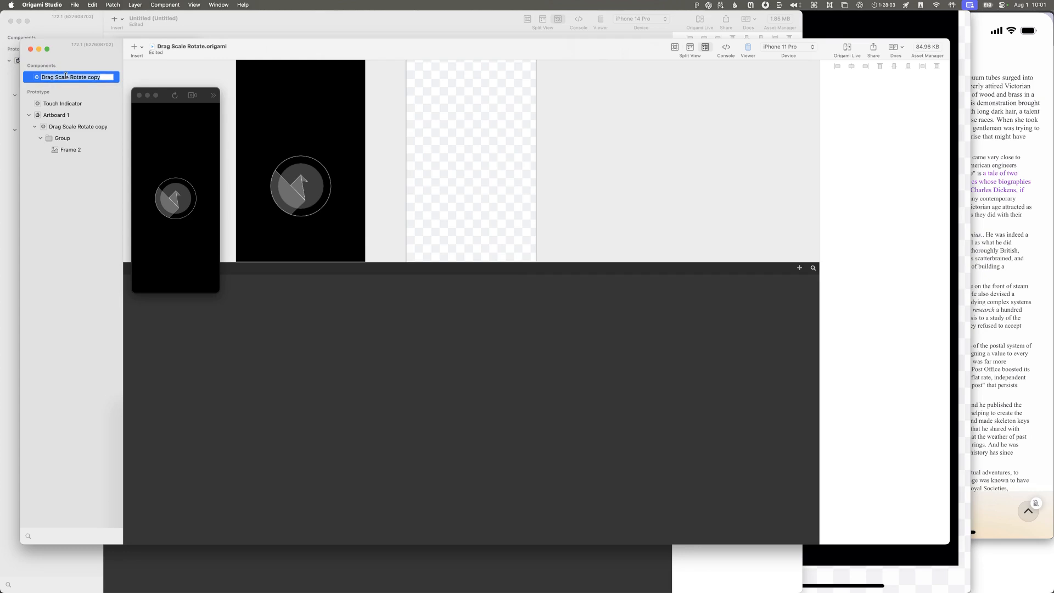
double_click(37, 78)
scroll(554, 377, up, 1)
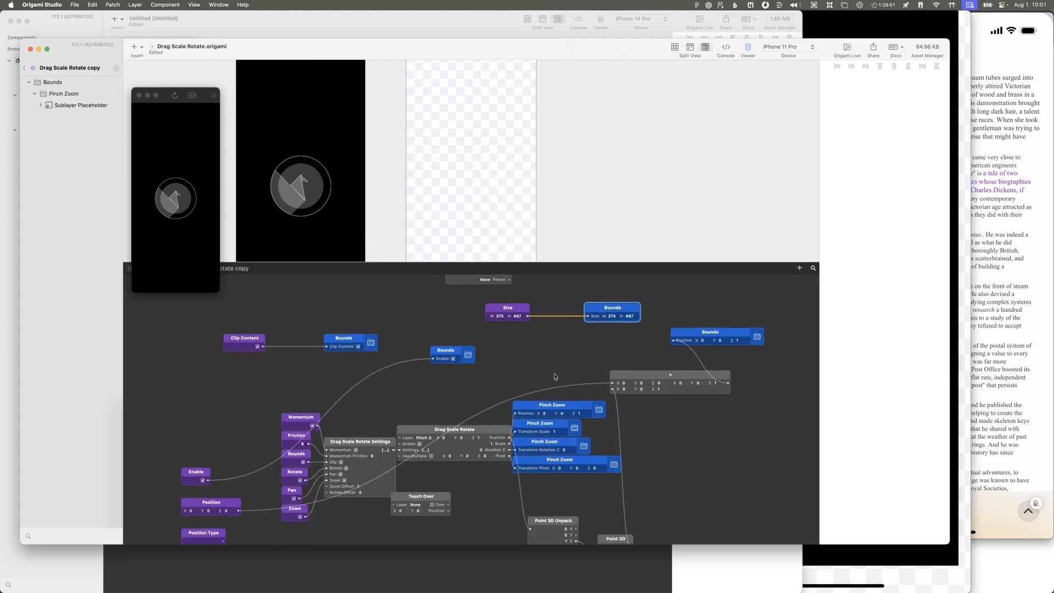
scroll(555, 377, down, 2)
click(594, 438)
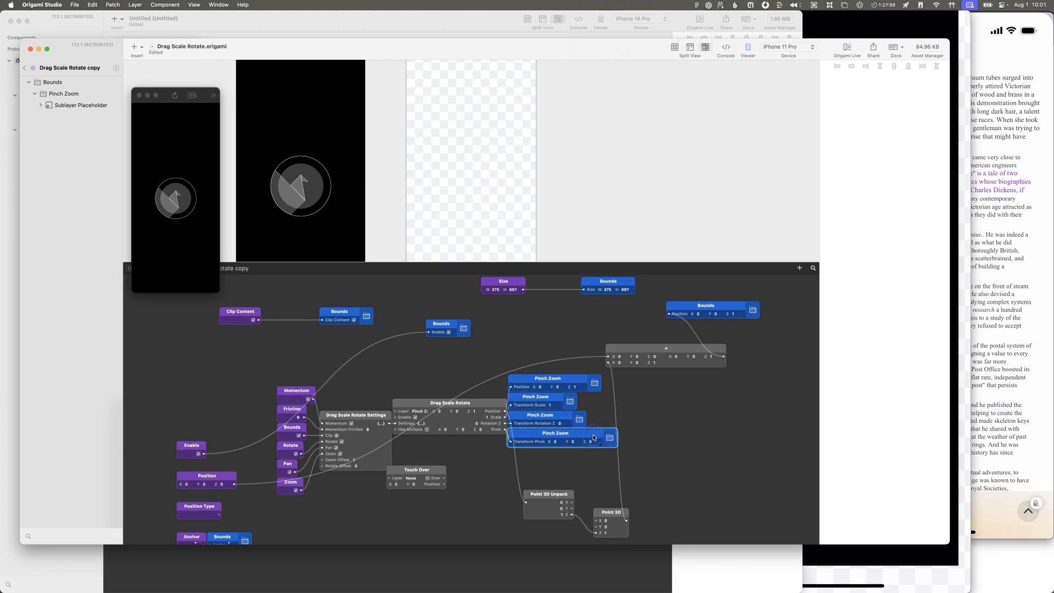
Step: Try to place the component into the prototype's patch graph, and select the Drag Scale Rotate copy layer to view its properties
click(22, 69)
drag(45, 76, 339, 343)
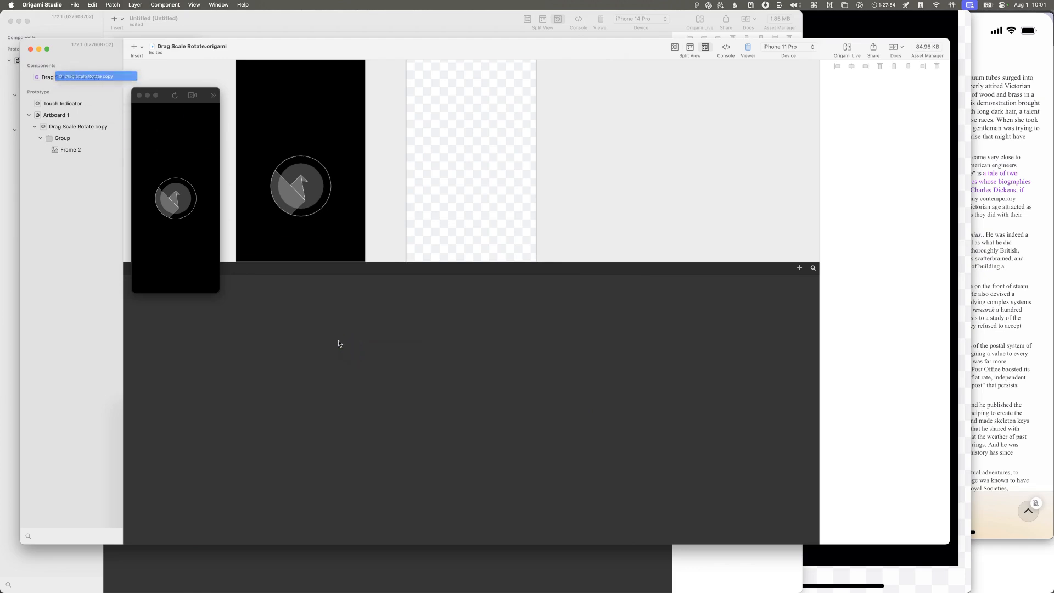
click(52, 125)
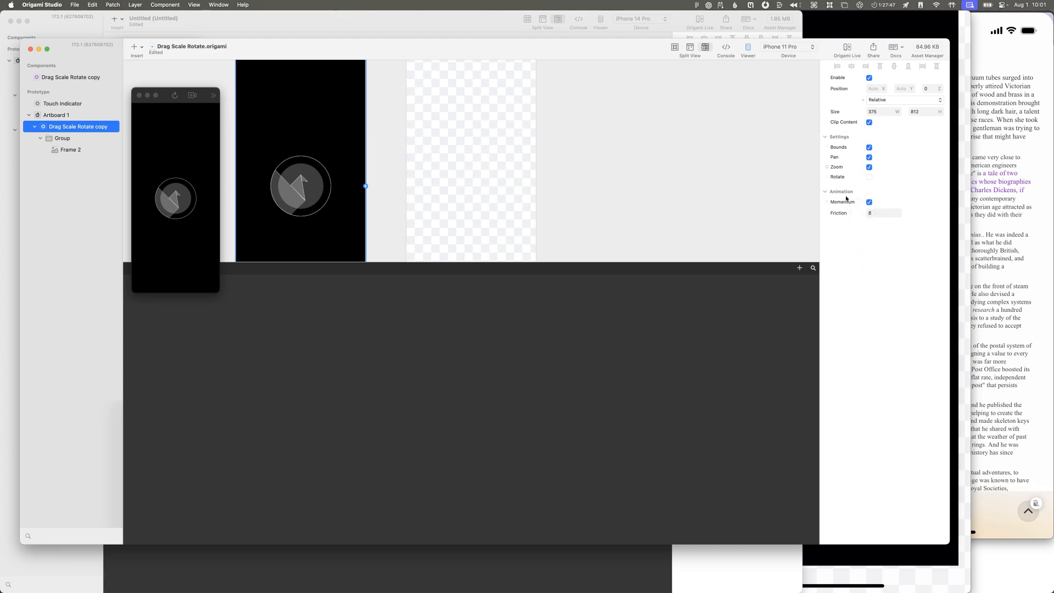
Step: Open the Drag Scale Rotate copy component and check the available actions of its Pinch Zoom Transform Pivot and Drag Scale Rotate patches
click(87, 78)
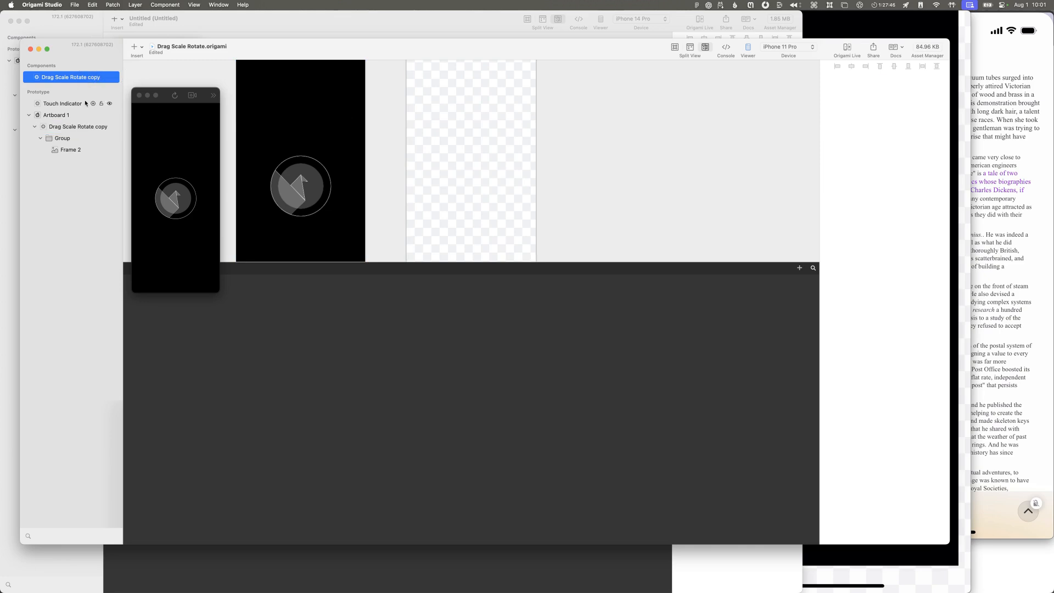
double_click(37, 78)
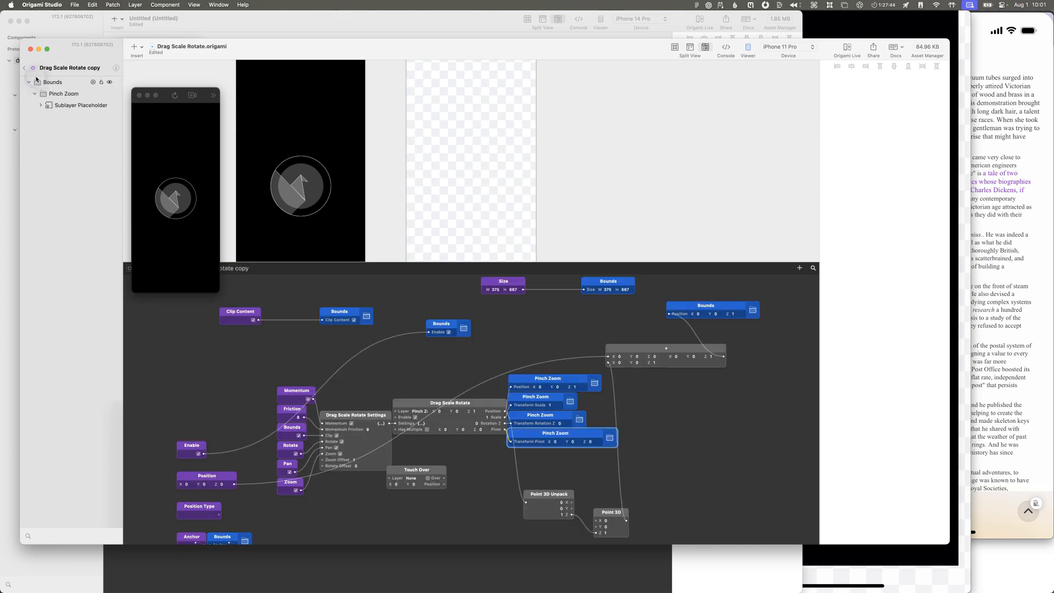
right_click(589, 437)
click(584, 445)
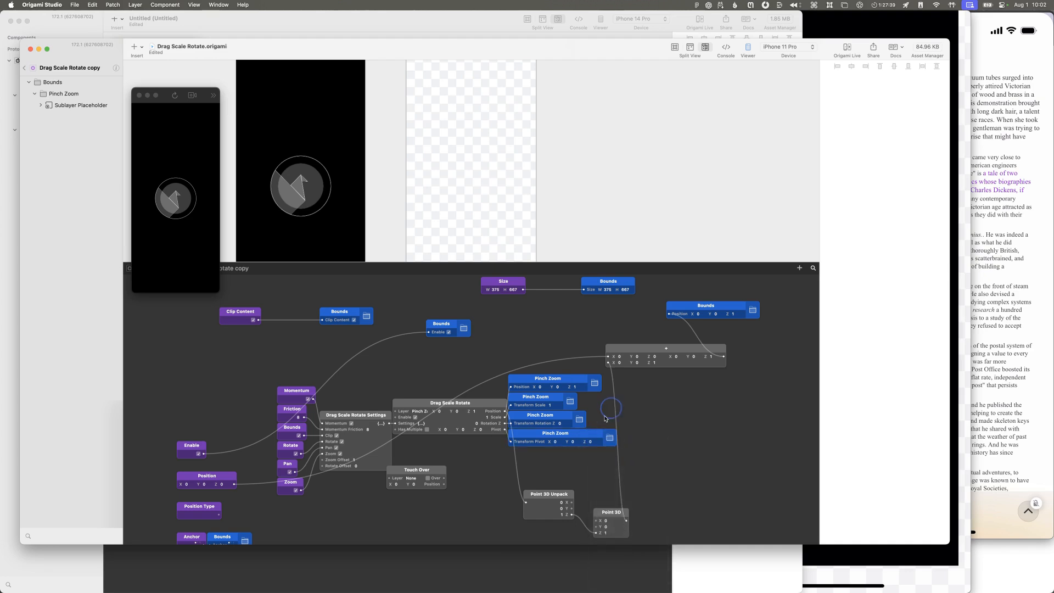
click(473, 404)
right_click(473, 404)
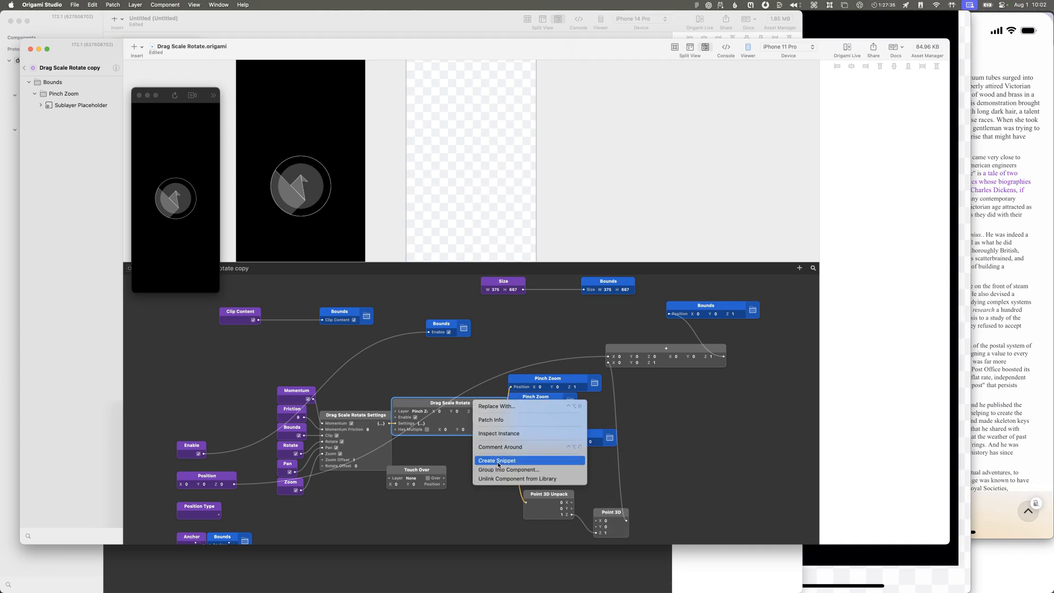
click(556, 432)
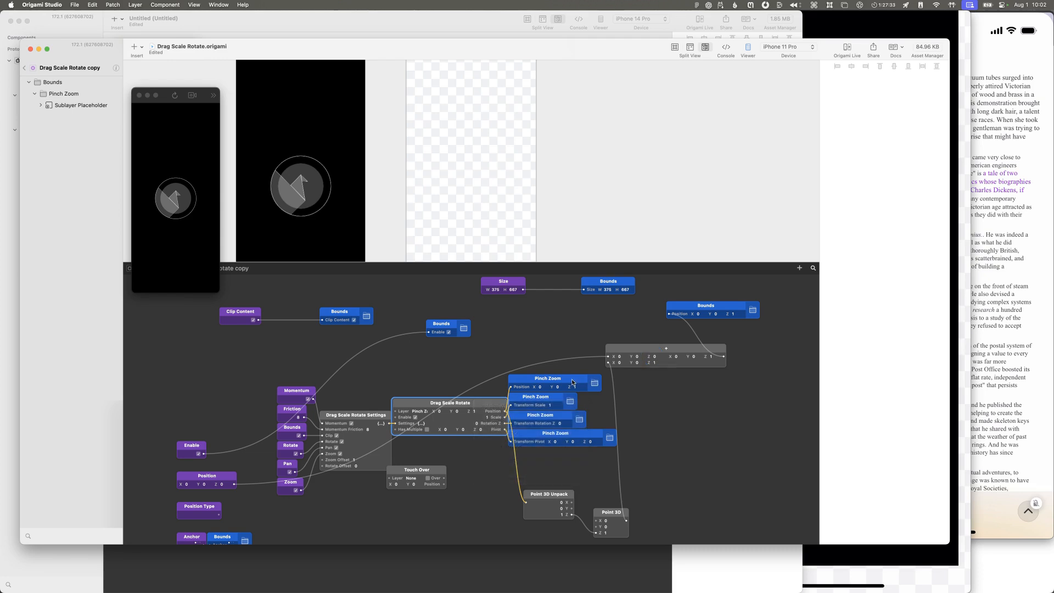
Step: Select the Pinch Zoom layer, try editing the Z value on its Position patch, and undo the attempt
click(594, 383)
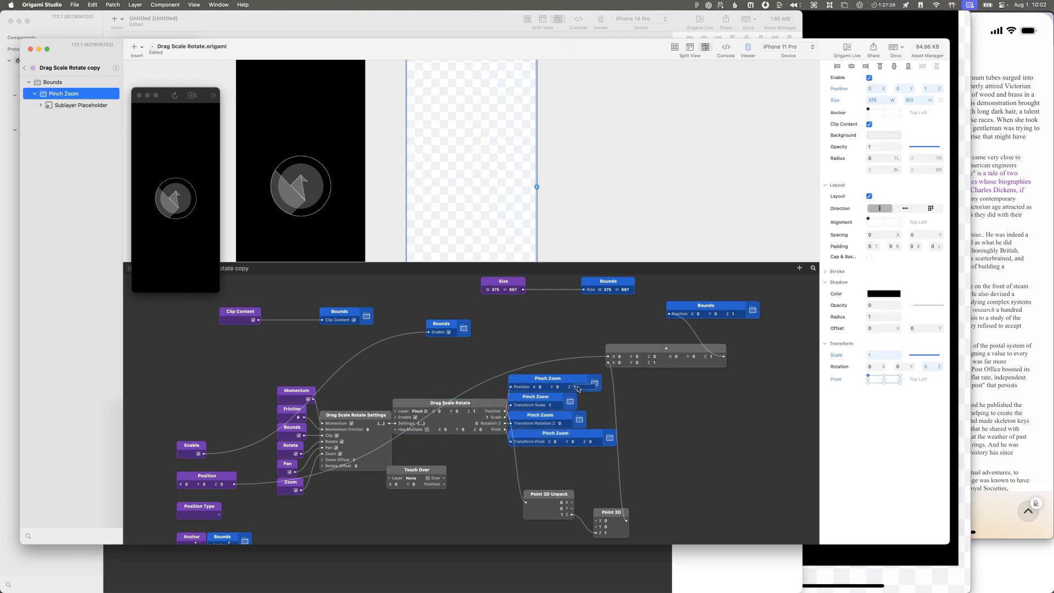
click(571, 388)
right_click(571, 389)
click(571, 388)
click(577, 387)
text(4)
key(super+z)
key(super+z)
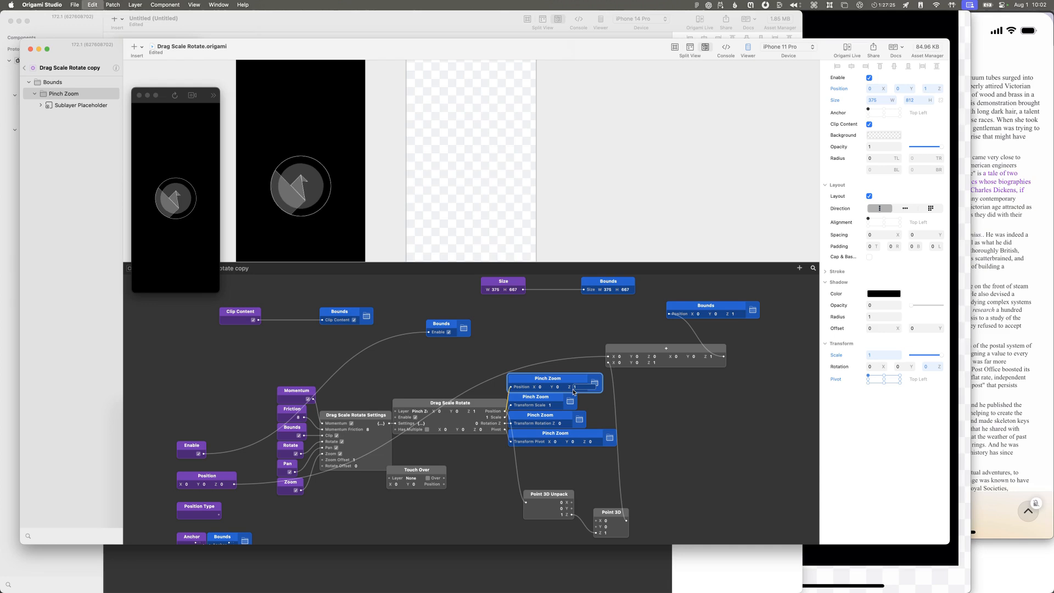
click(575, 391)
click(655, 424)
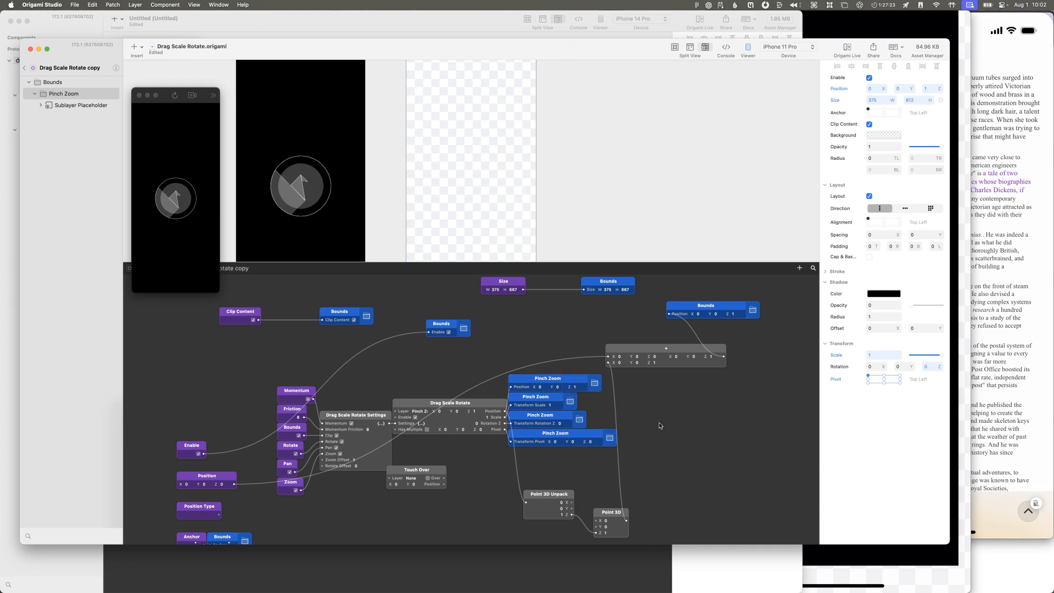
click(661, 425)
click(575, 388)
click(642, 428)
Step: Open the Components page of the Origami Studio documentation and read through to the section on component inputs and outputs
click(243, 5)
click(280, 39)
click(353, 321)
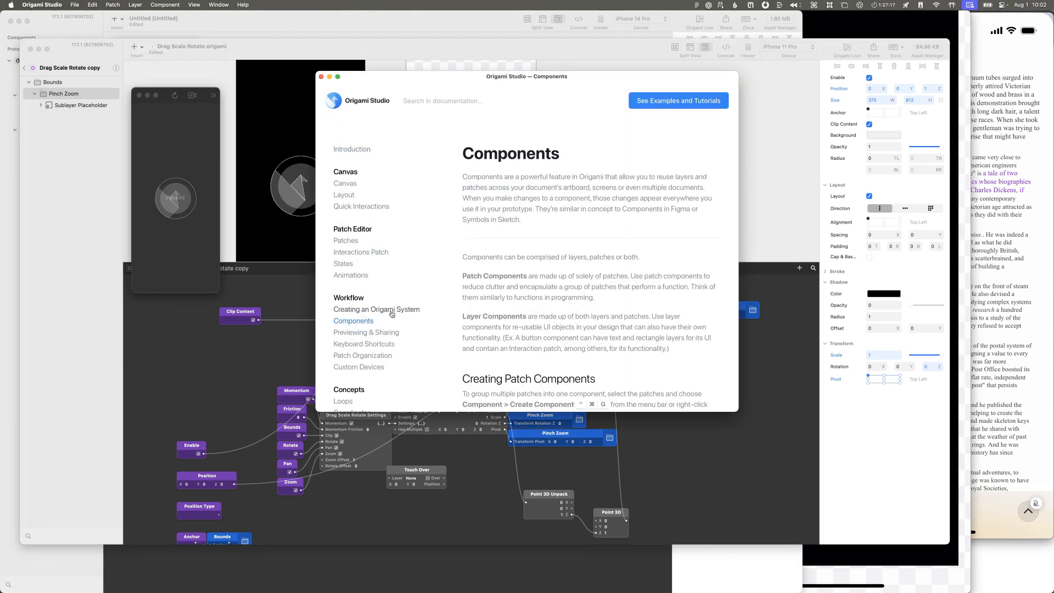
scroll(496, 295, down, 10)
scroll(497, 295, down, 5)
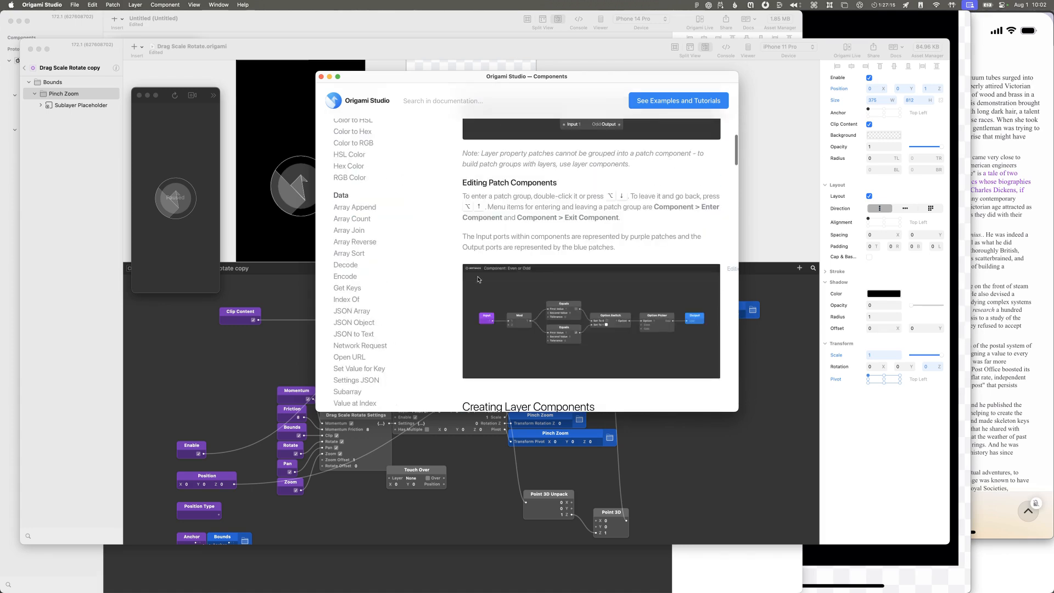
scroll(478, 279, down, 8)
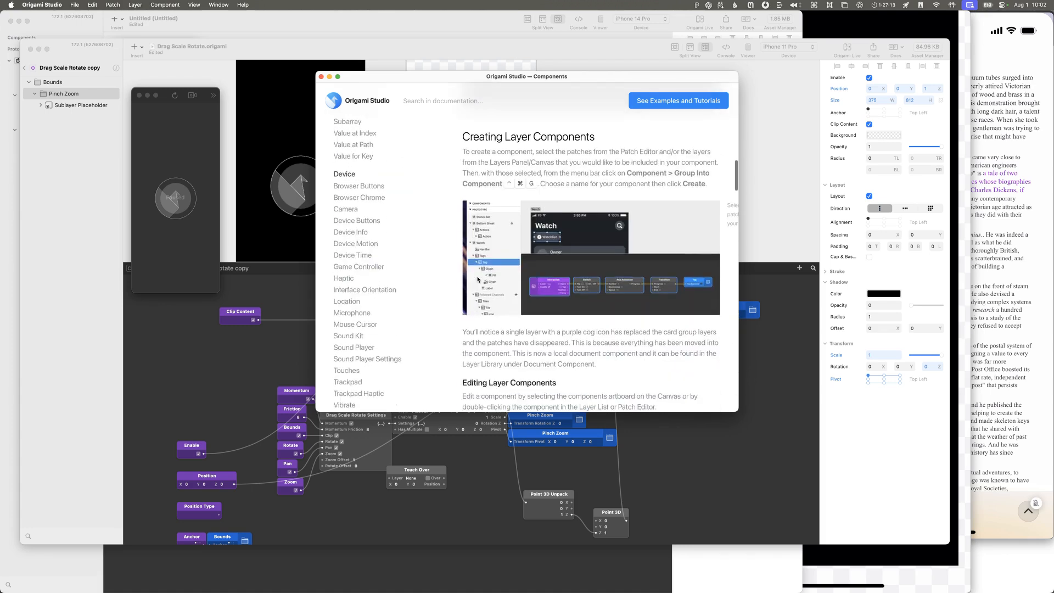
scroll(479, 279, down, 8)
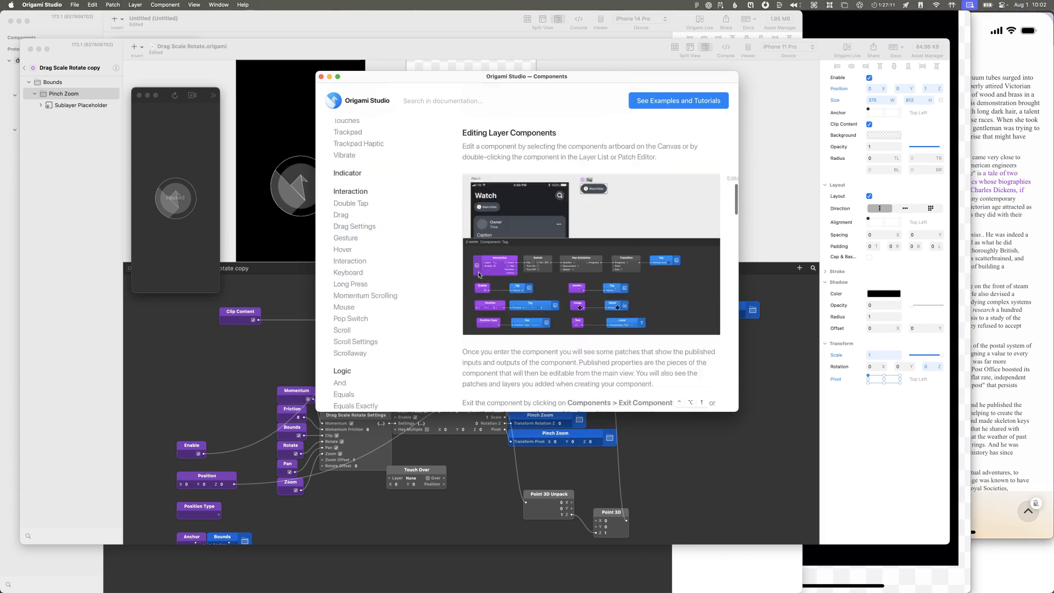
scroll(485, 269, down, 1)
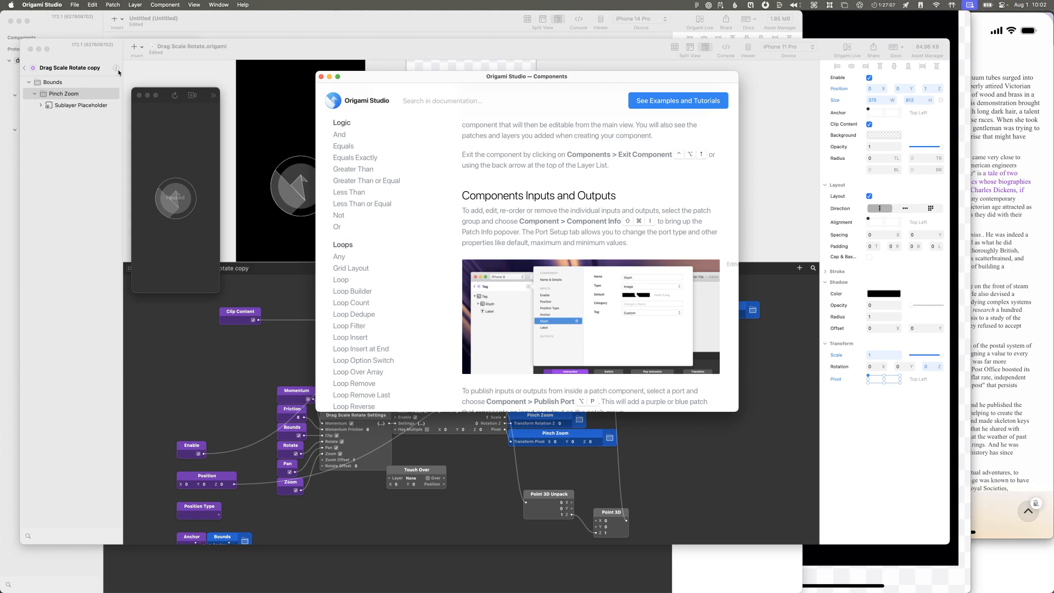
Step: Add an output port to the Drag Scale Rotate copy component through its component info, and place the Output patch in open graph space
click(120, 70)
click(148, 73)
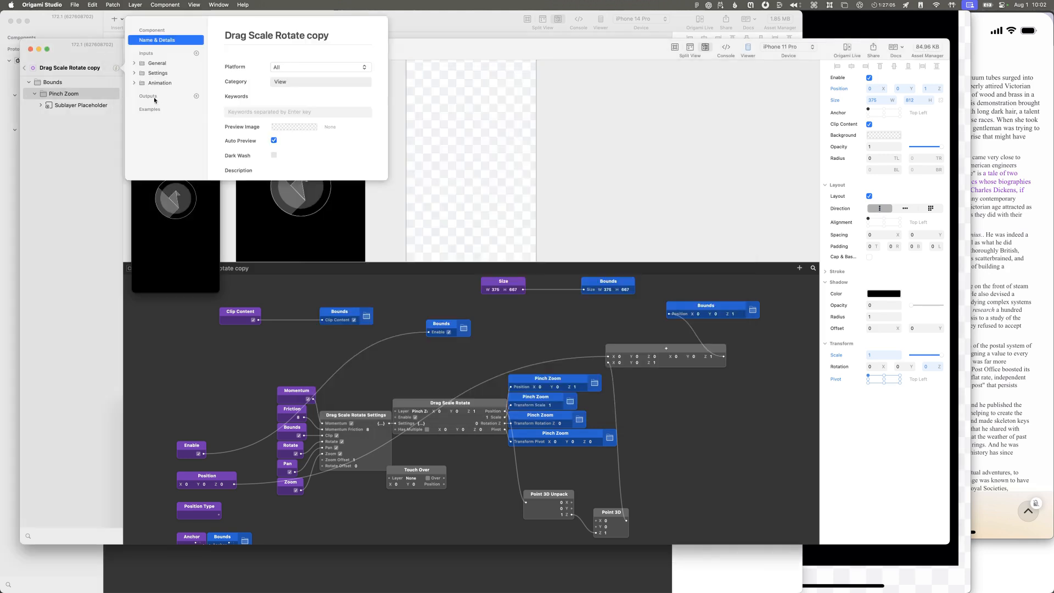
scroll(216, 126, down, 3)
click(197, 97)
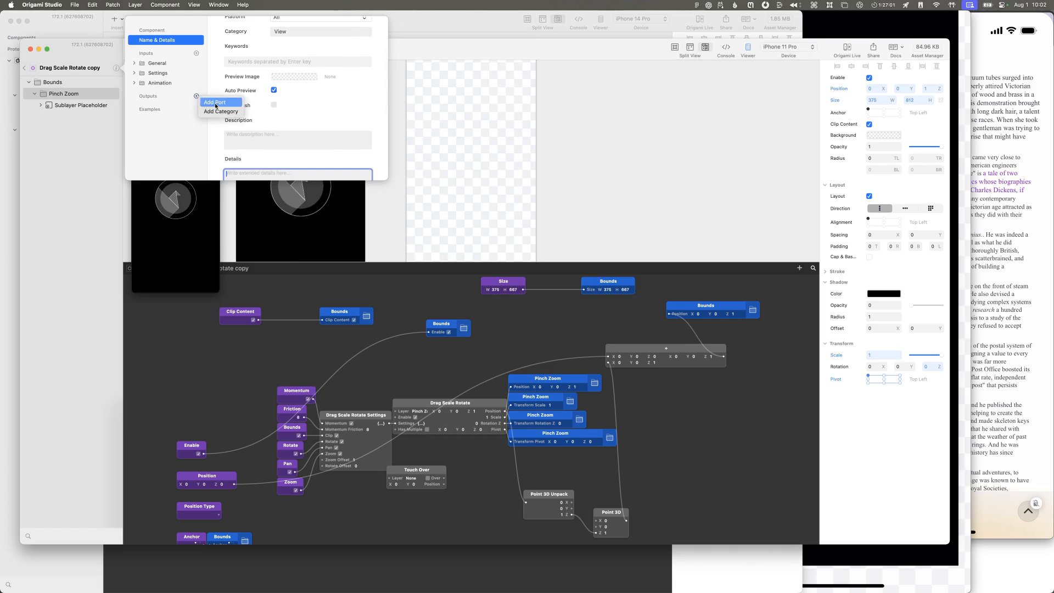
click(216, 103)
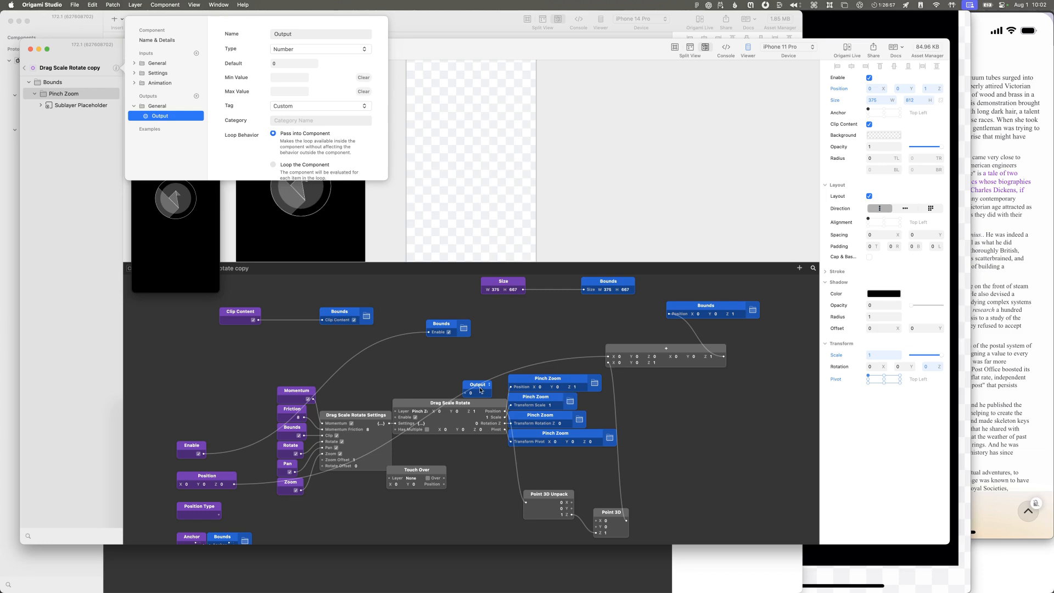
drag(480, 391, 699, 416)
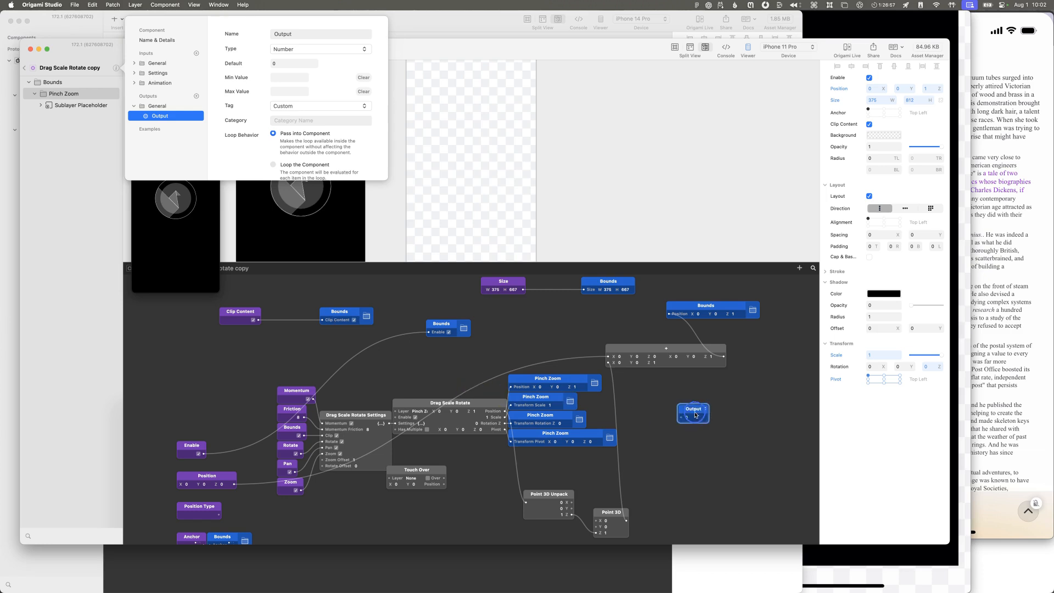
Step: Search the patch library for "port", dismiss it, and check the component's available actions
double_click(652, 418)
text(port)
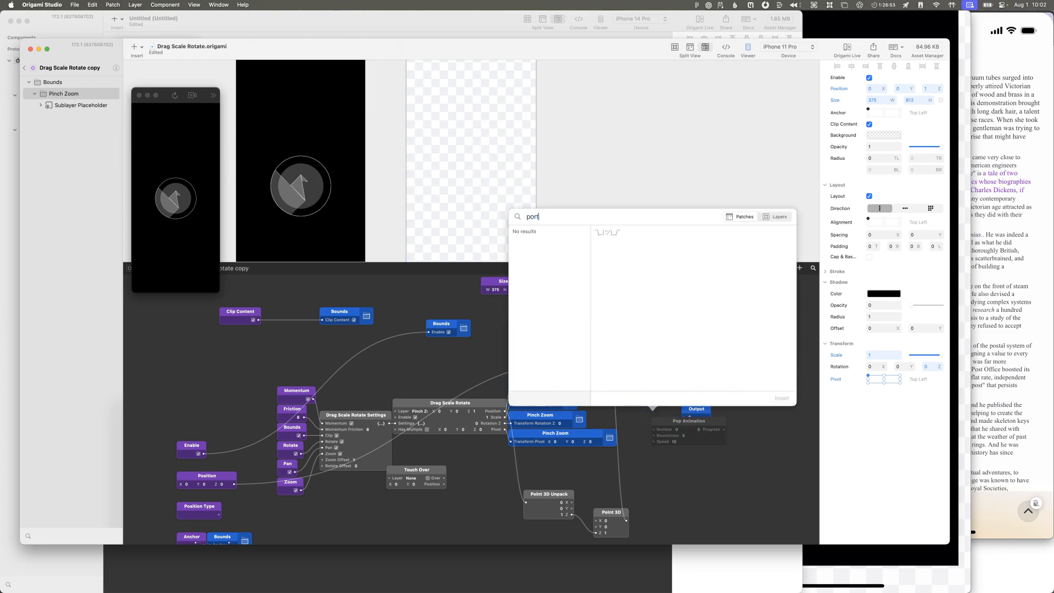
key(Escape)
click(116, 68)
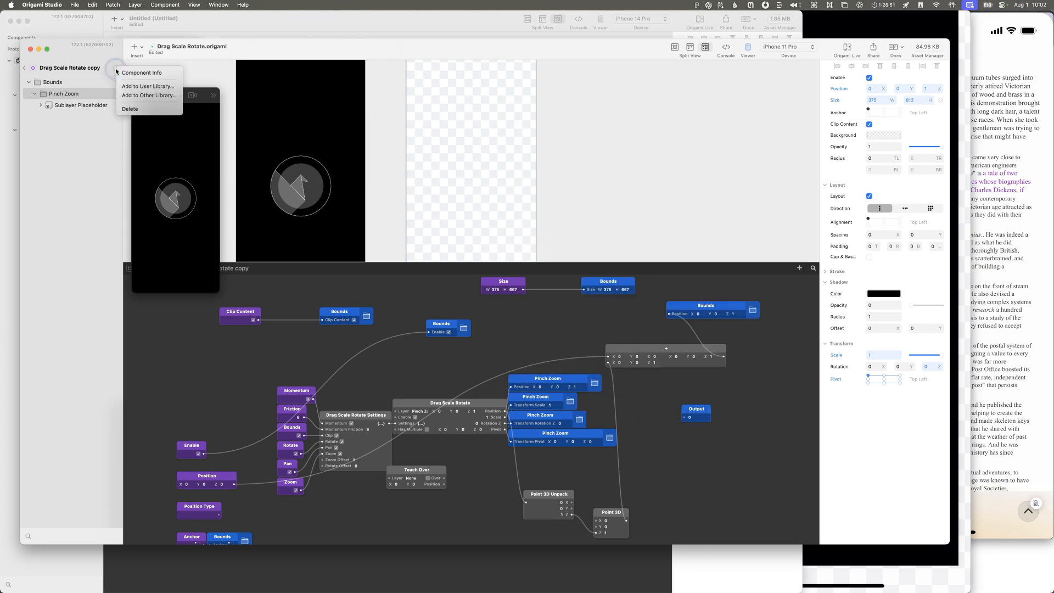
key(Escape)
Step: Move the Output patch beside the stacked Pinch Zoom patches
drag(709, 414, 649, 399)
click(649, 397)
key(Escape)
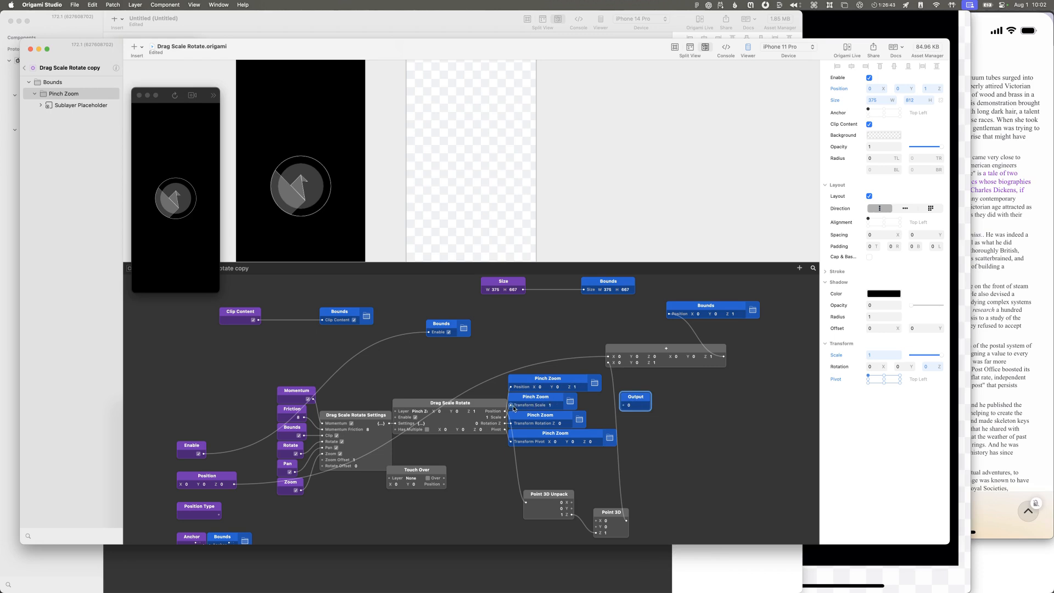
Step: Inspect the patch graph inside the Drag Scale Rotate patch and return to the Drag Scale Rotate copy component
scroll(494, 418, down, 4)
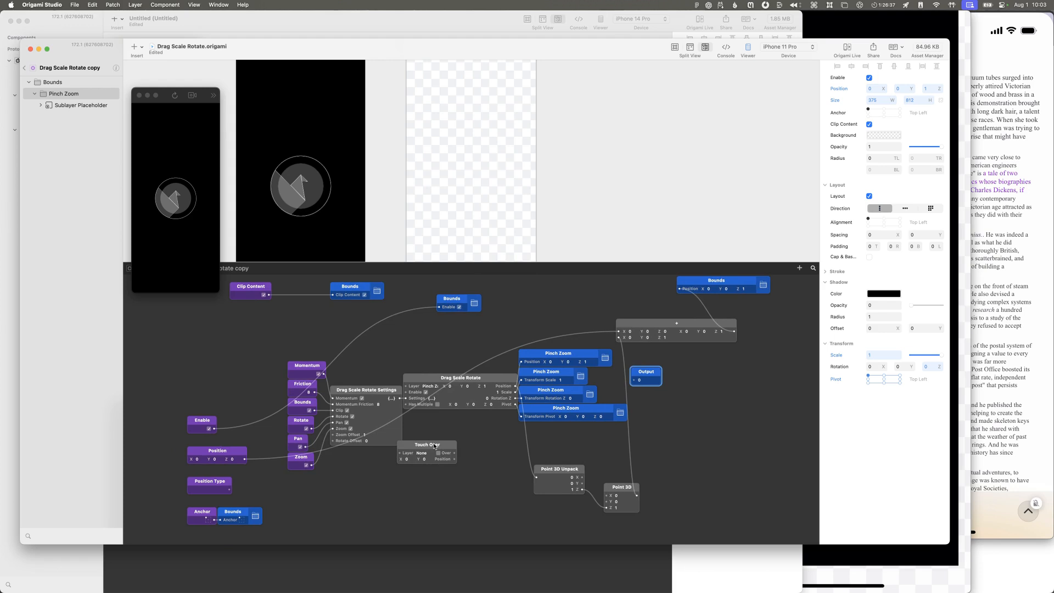
double_click(493, 379)
click(429, 379)
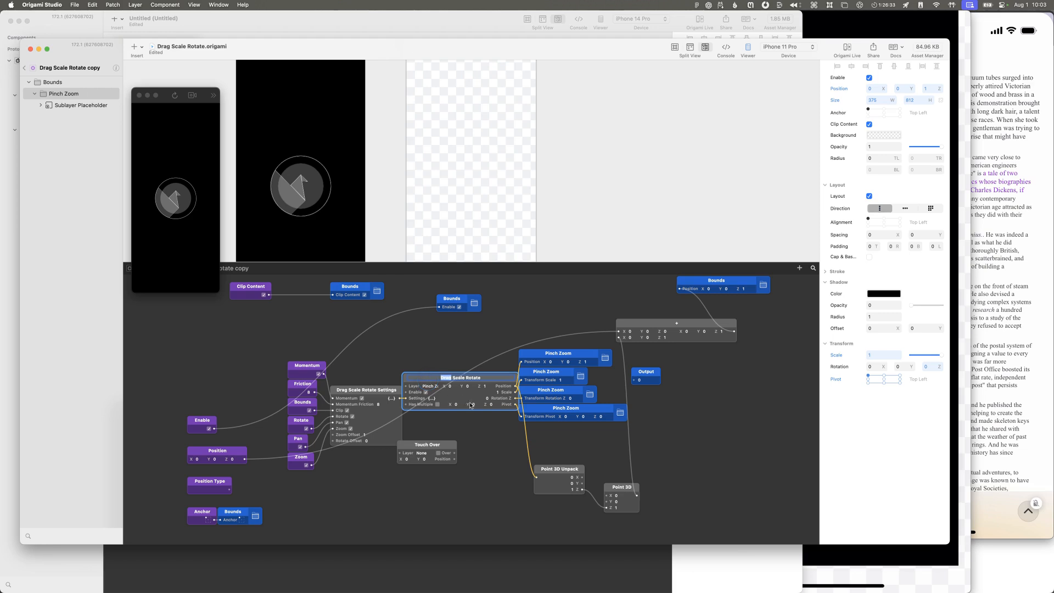
double_click(470, 405)
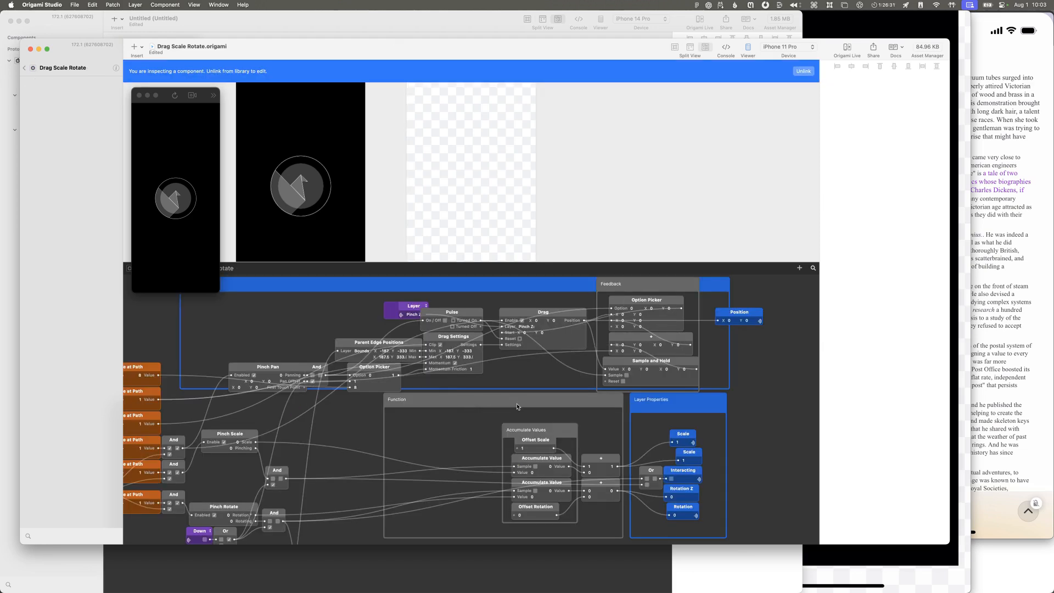
scroll(516, 407, down, 1)
scroll(516, 407, up, 1)
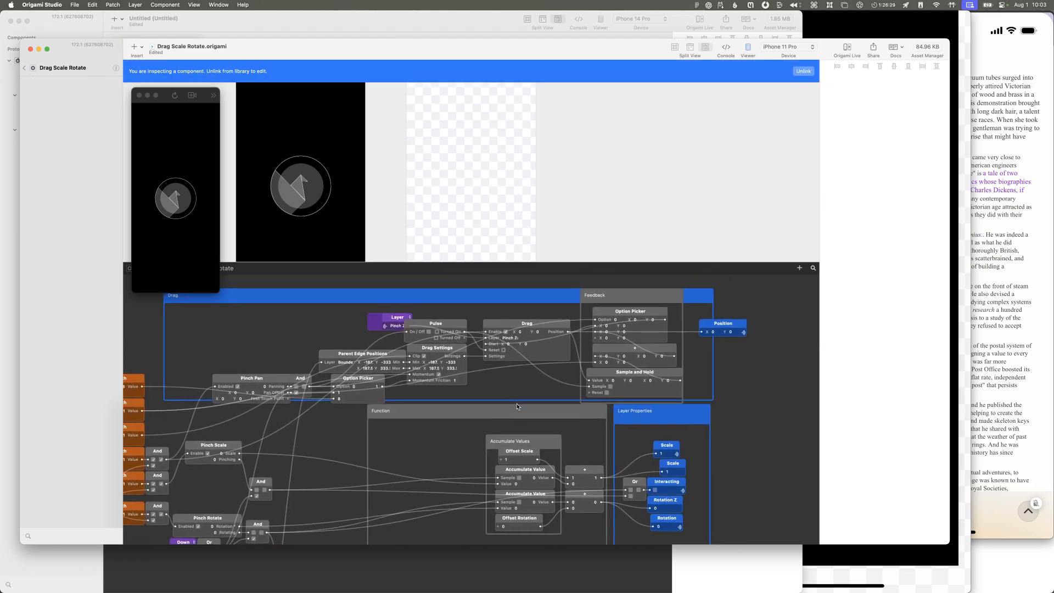
scroll(517, 407, down, 1)
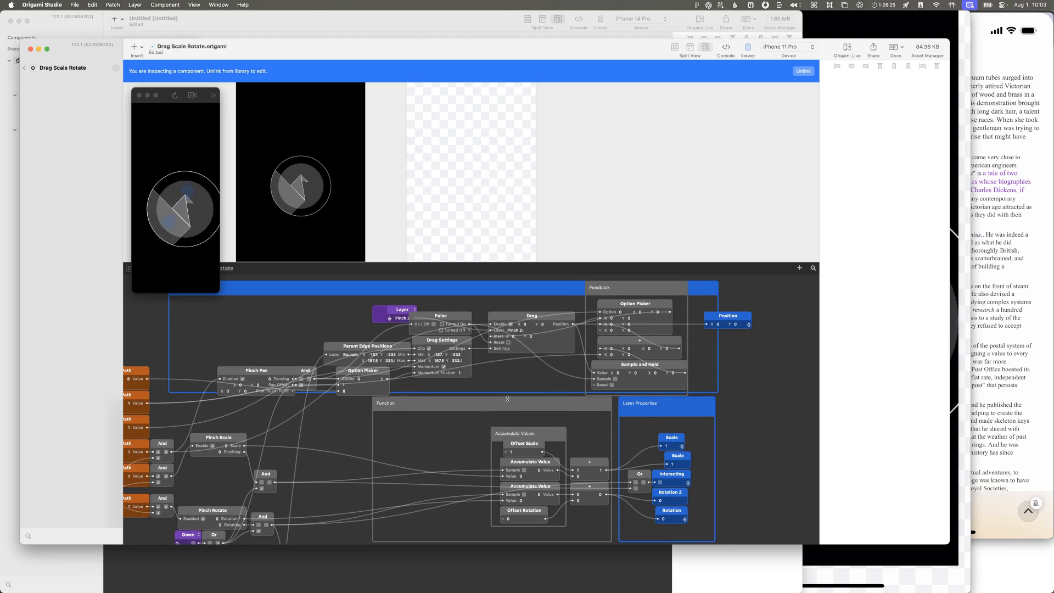
click(25, 68)
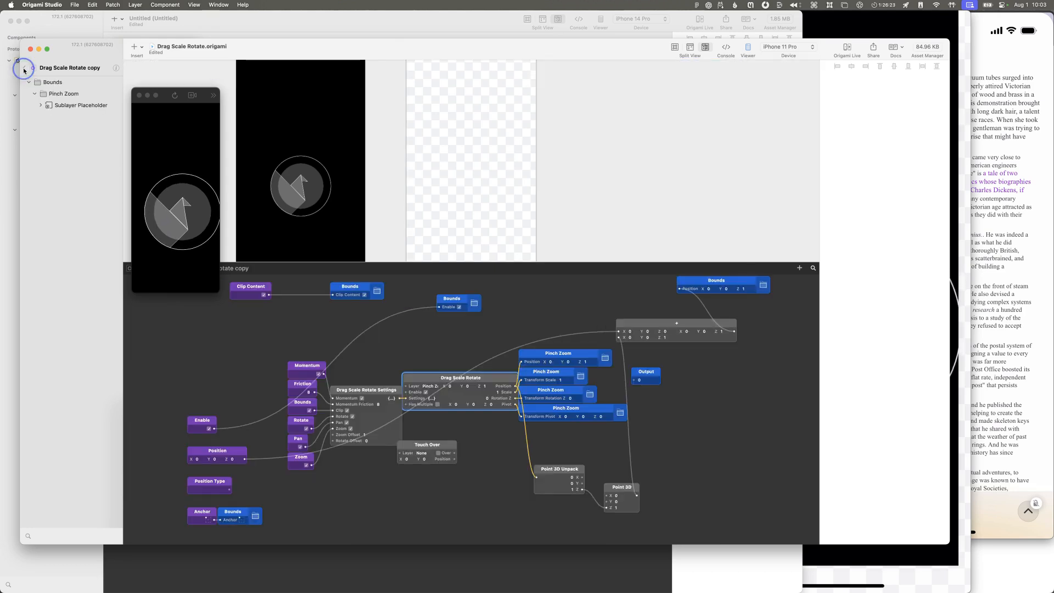
Step: Reopen the Drag Scale Rotate patch and examine its Layer Properties, Rotation Pivot and Counter Pivot snap sections
click(50, 126)
double_click(50, 127)
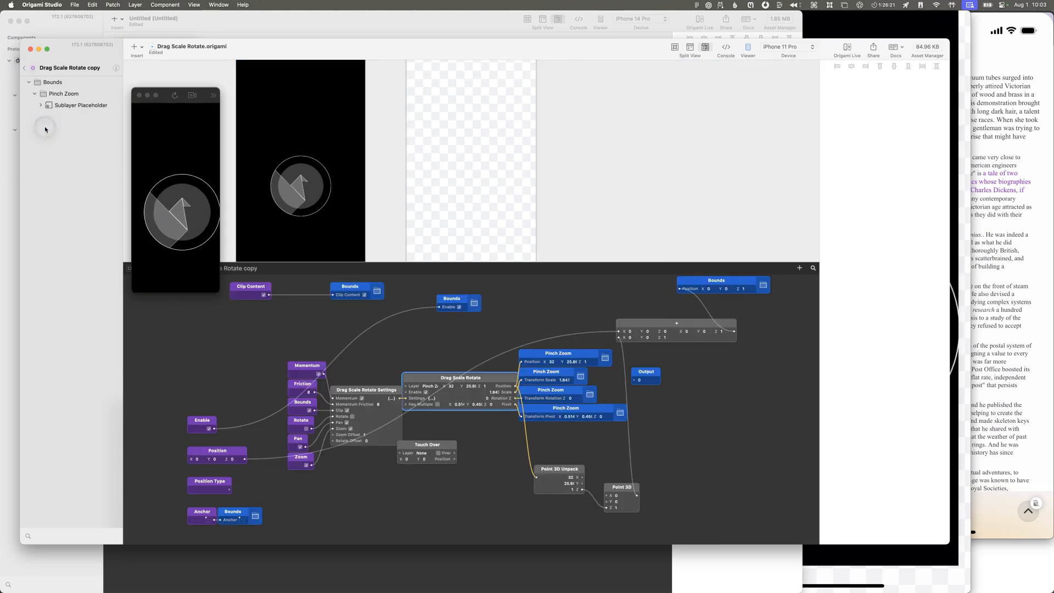
double_click(486, 386)
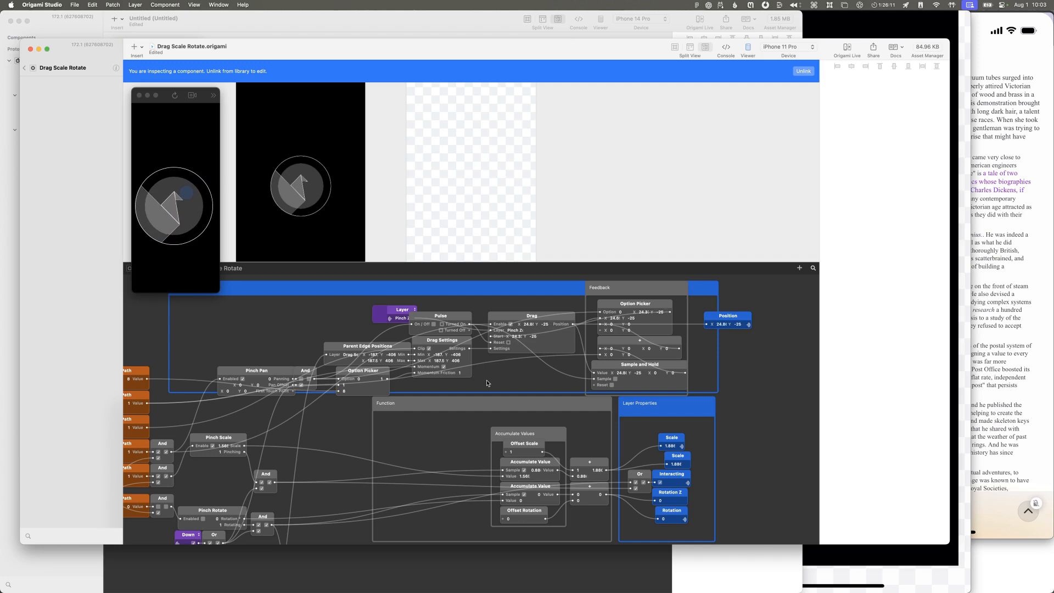
scroll(487, 383, down, 5)
scroll(487, 382, down, 8)
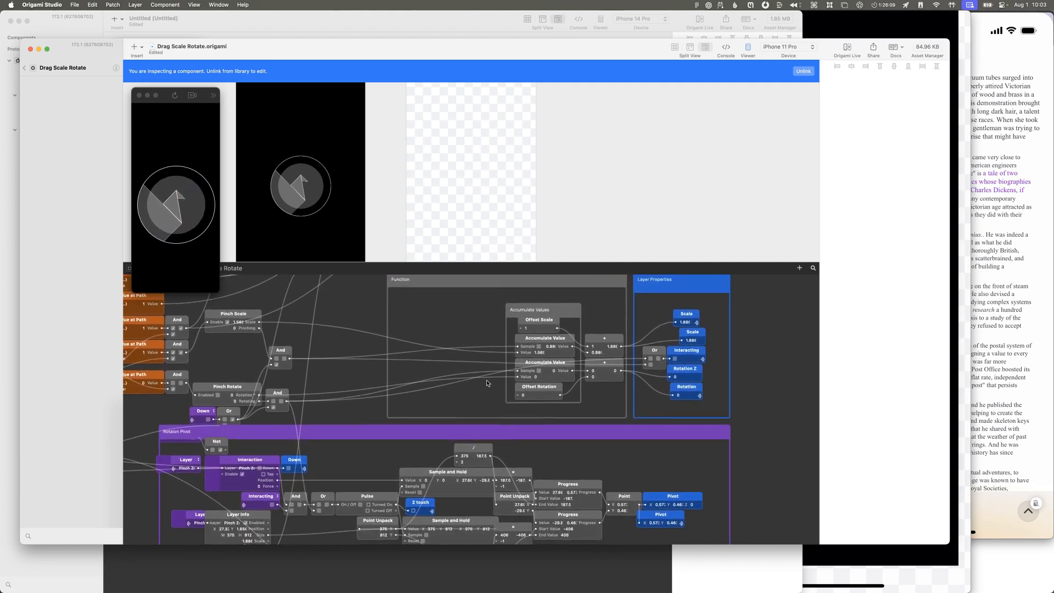
scroll(487, 382, down, 6)
scroll(487, 383, left, 4)
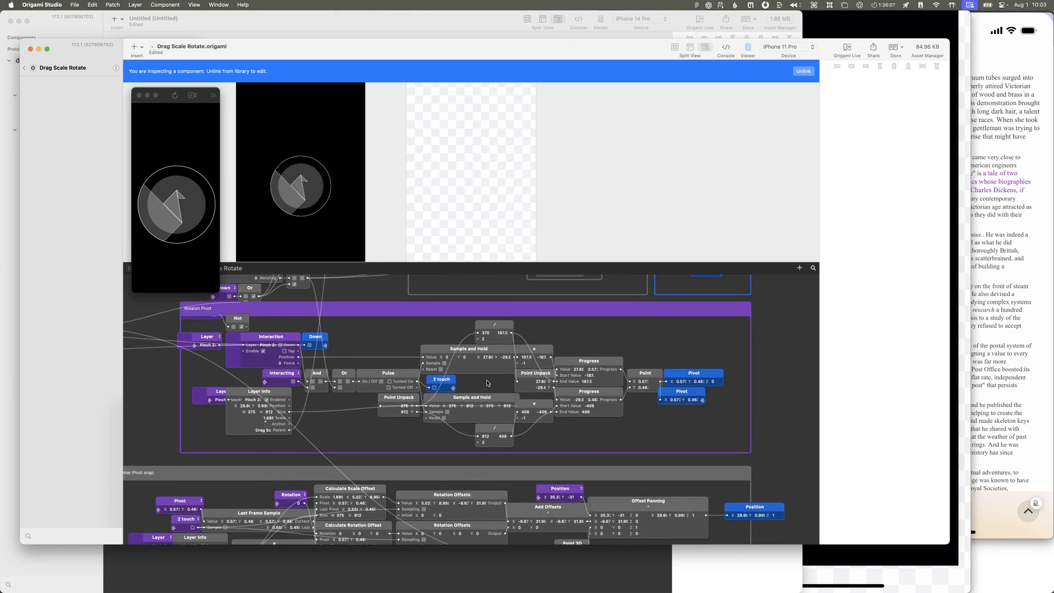
scroll(487, 382, down, 1)
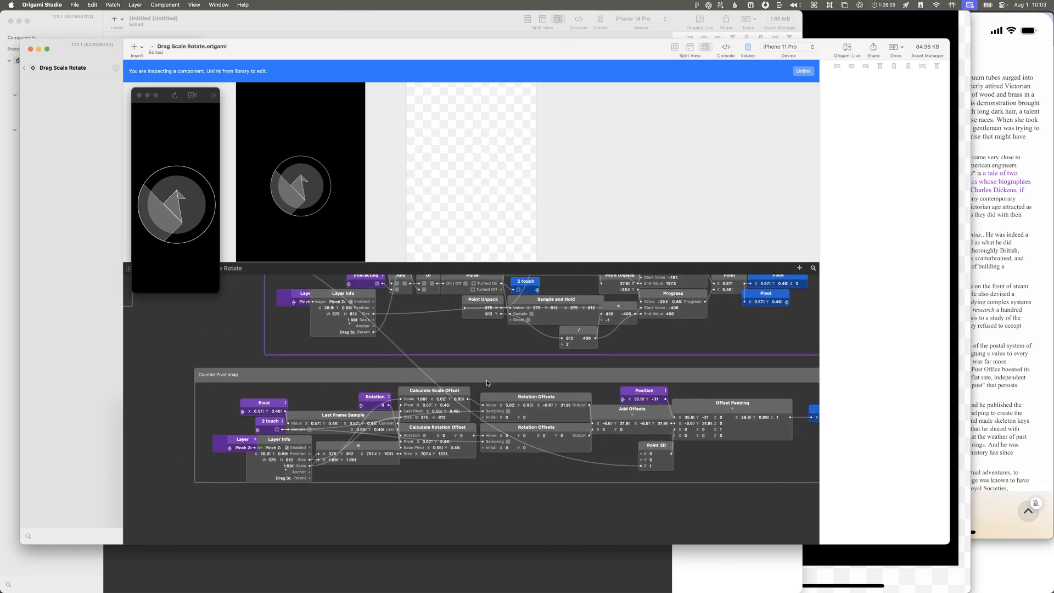
scroll(545, 502, right, 2)
scroll(527, 501, up, 6)
scroll(449, 445, up, 8)
scroll(449, 445, right, 1)
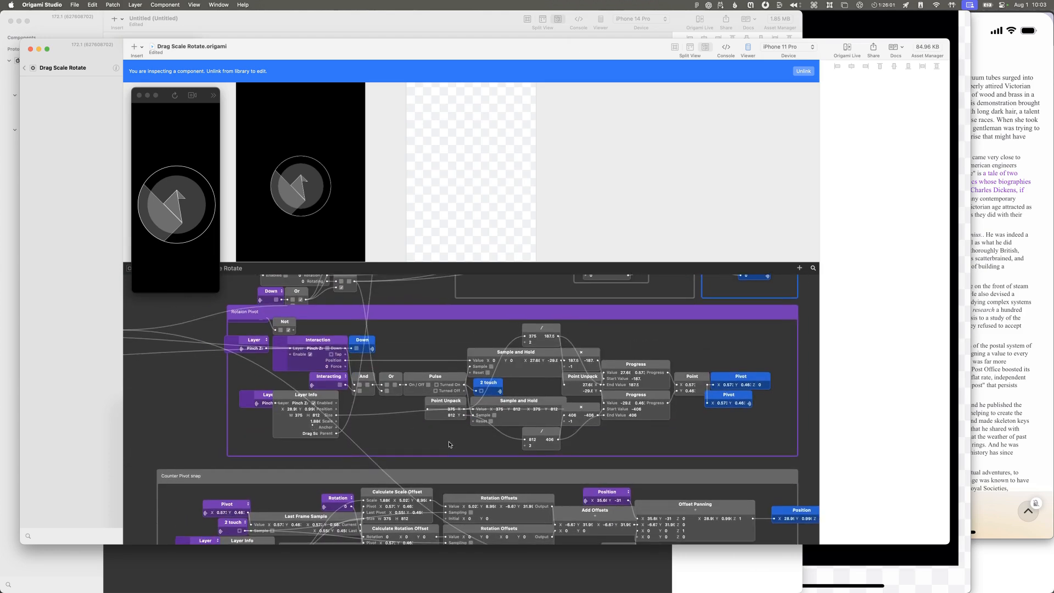
Step: Inspect the settings object feeding the topmost Value at Path patch
scroll(449, 443, up, 2)
scroll(449, 443, left, 3)
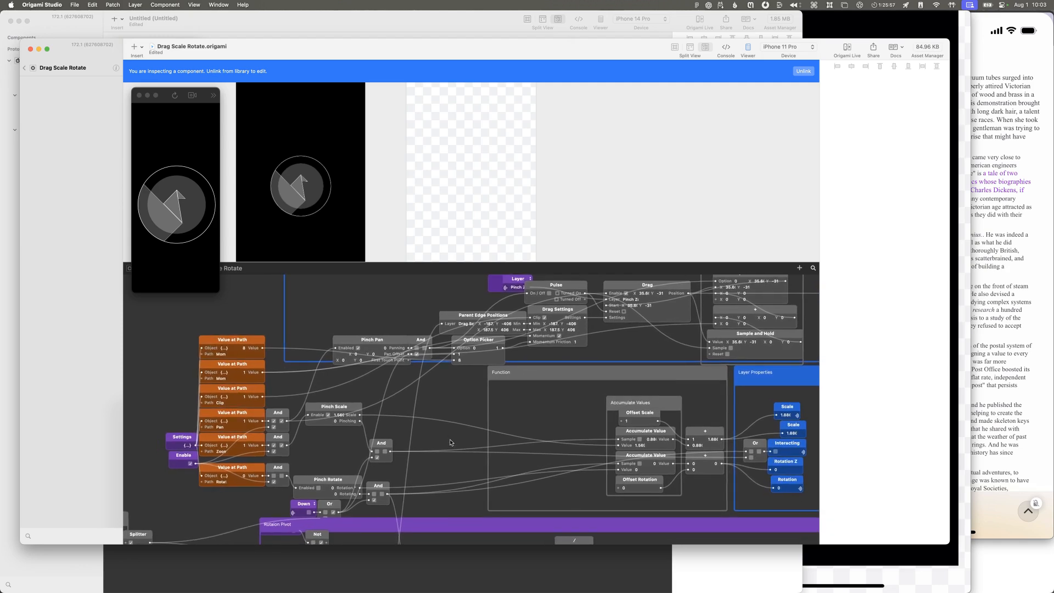
click(237, 344)
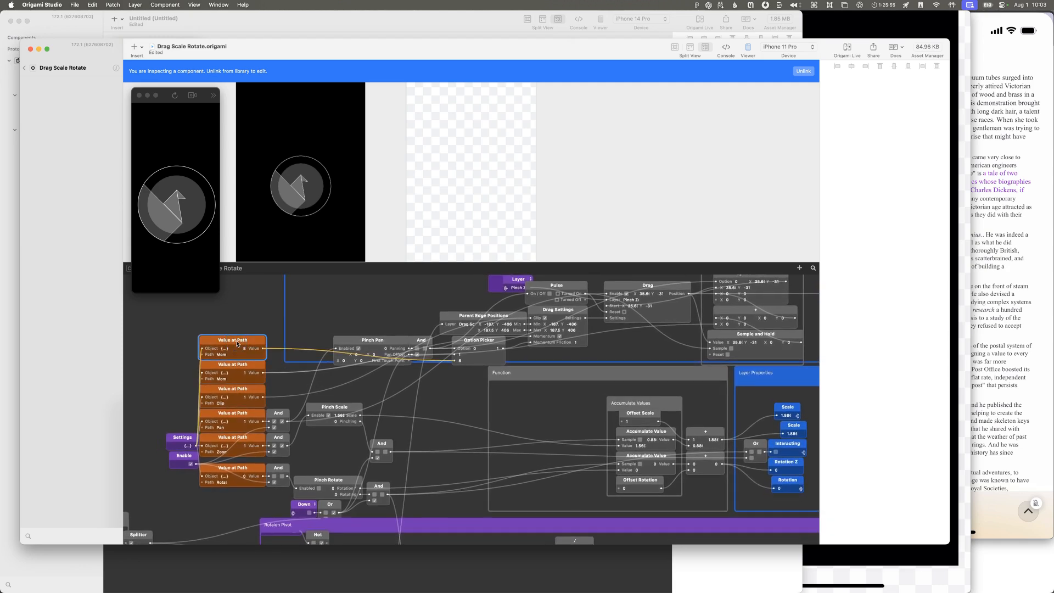
click(223, 349)
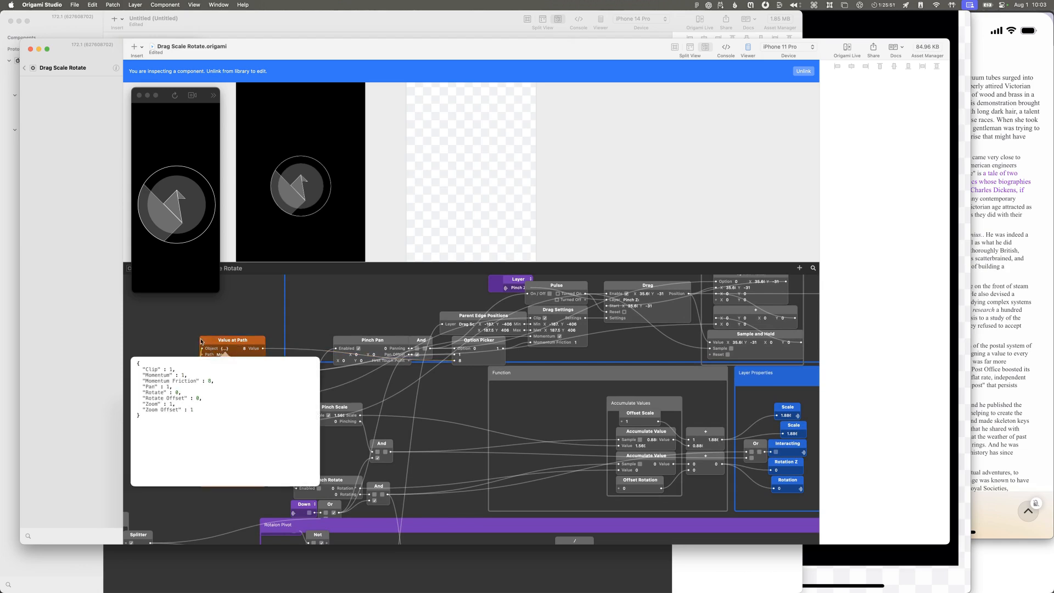
Step: Dismiss the settings object and examine how the Value at Path patches feed the Pinch Scale, Pinch Pan and Pinch Rotate patches
click(234, 327)
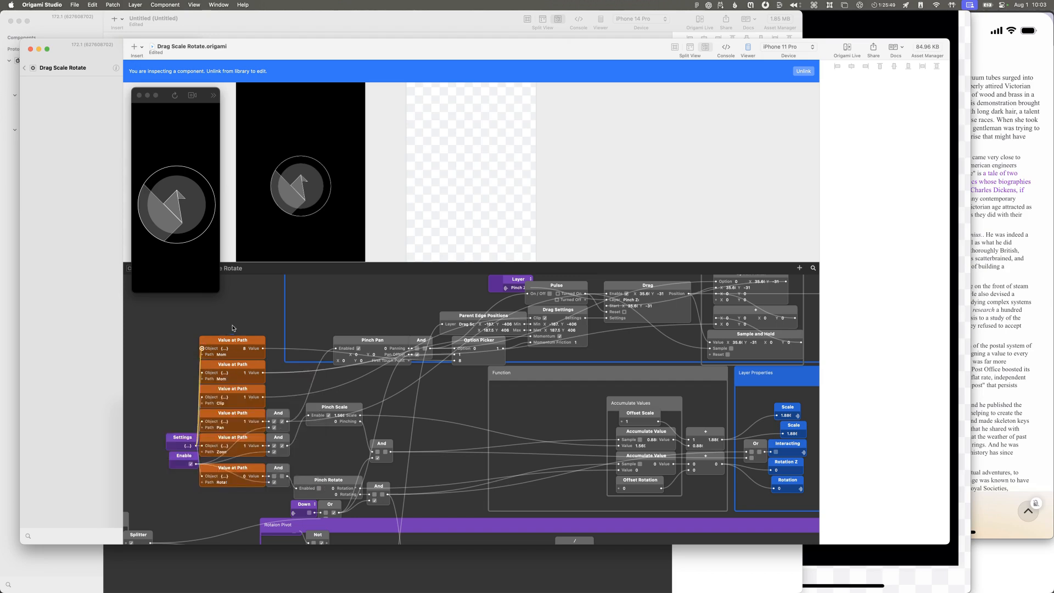
scroll(249, 448, left, 10)
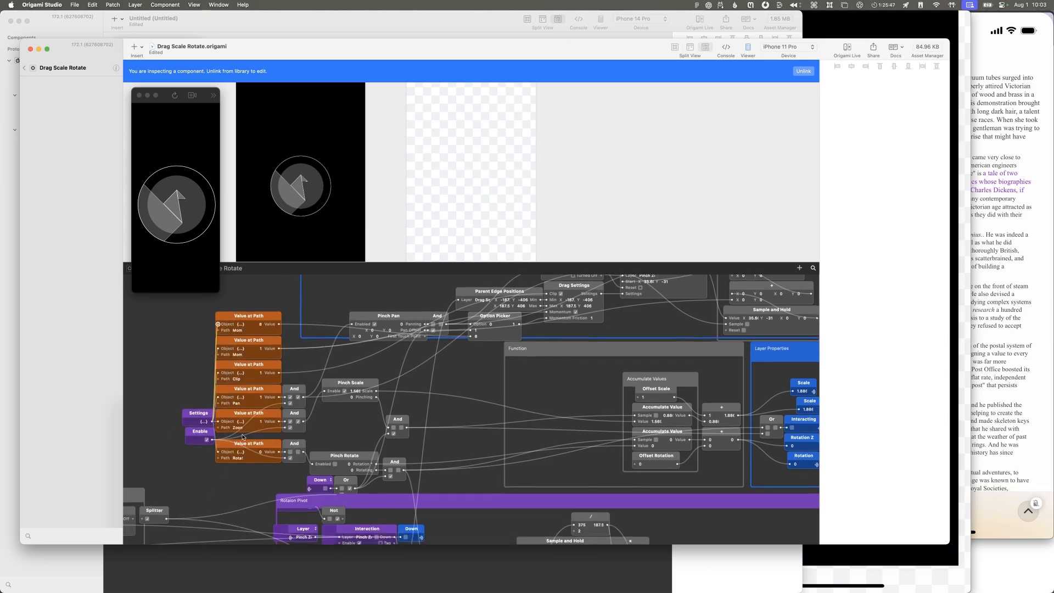
scroll(226, 459, left, 5)
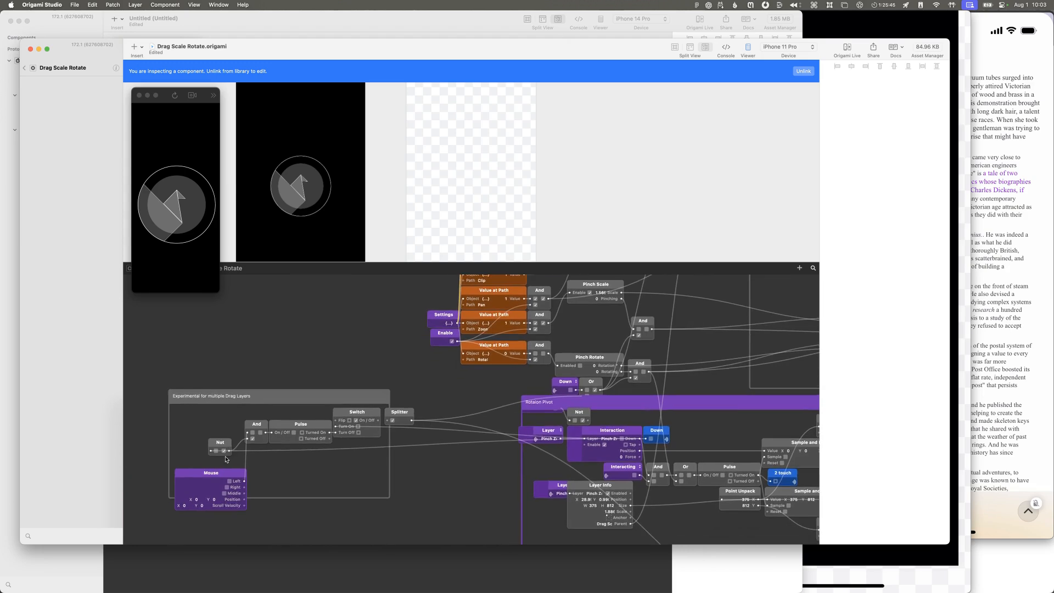
scroll(226, 459, right, 10)
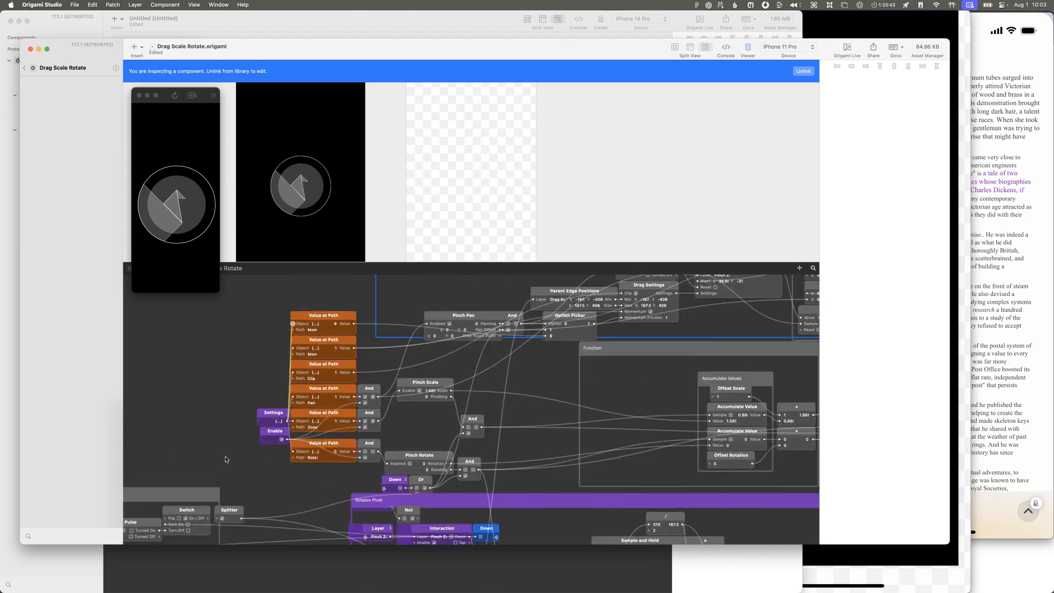
scroll(226, 460, left, 3)
scroll(225, 460, down, 3)
scroll(225, 459, down, 3)
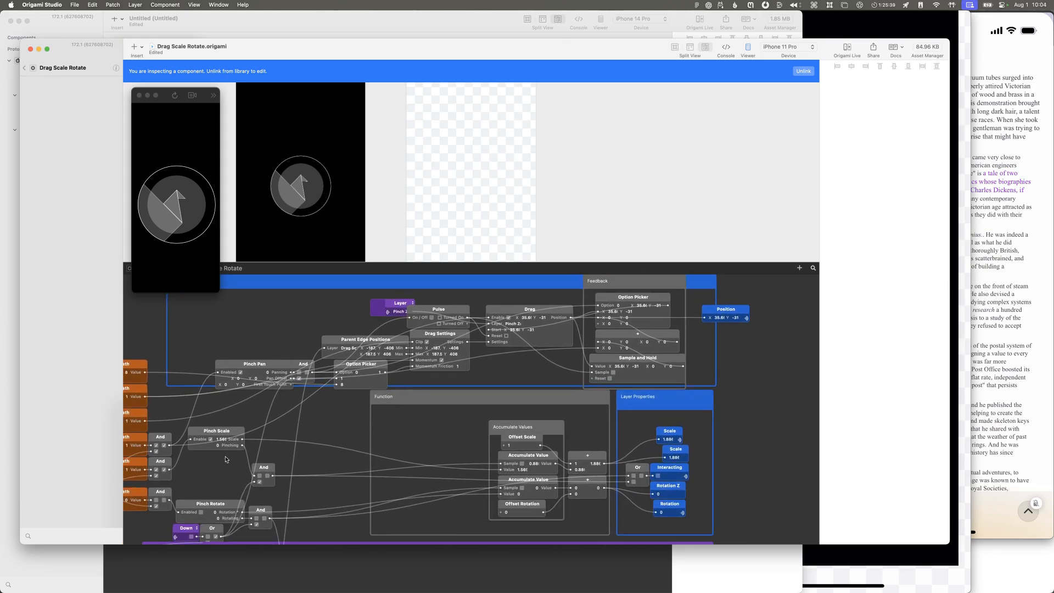
scroll(226, 459, left, 5)
scroll(225, 460, down, 2)
click(257, 414)
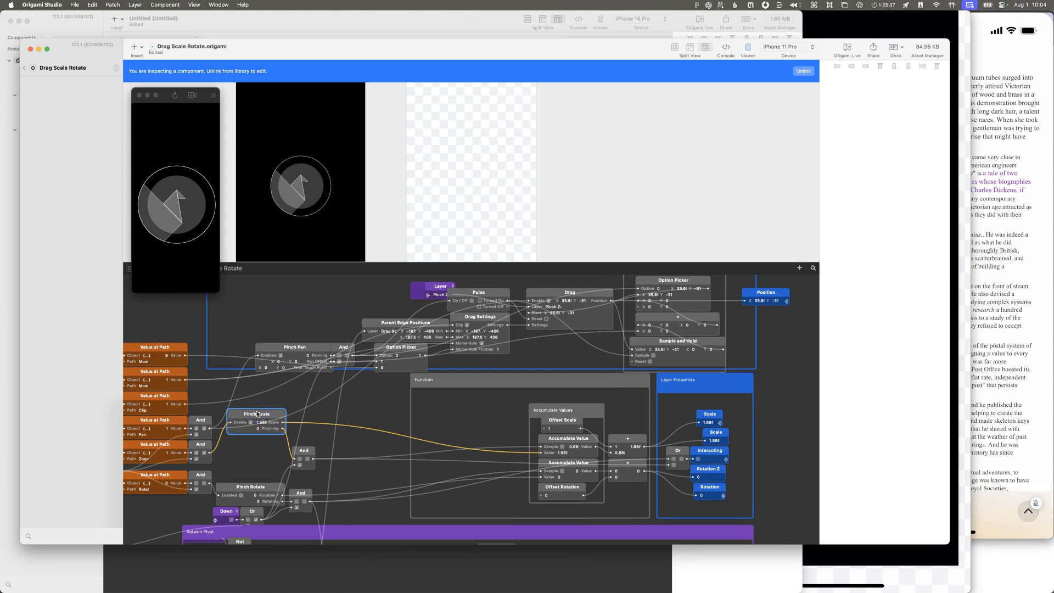
click(245, 445)
scroll(245, 446, left, 5)
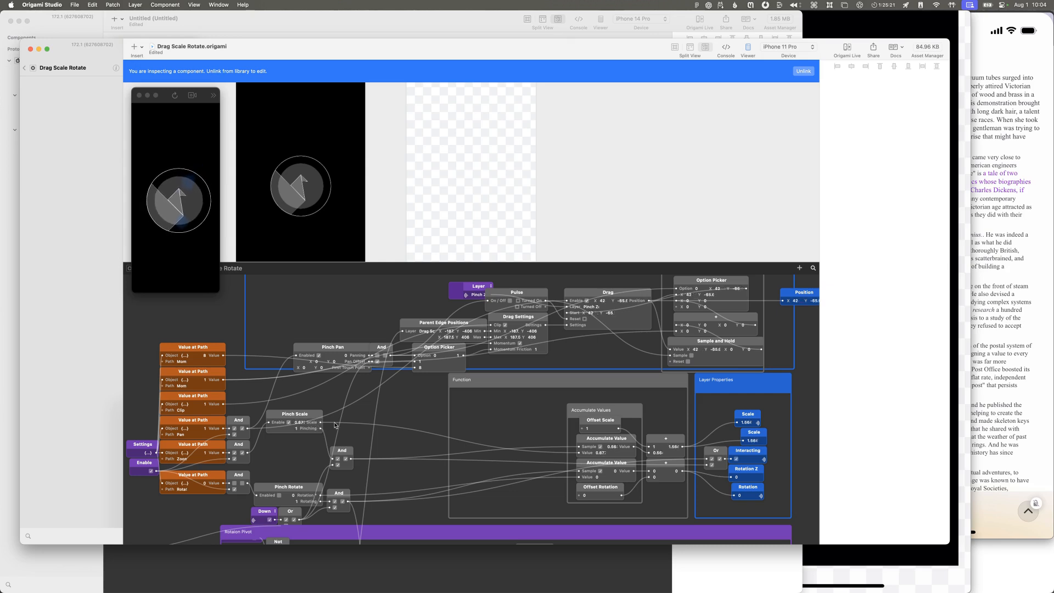
Step: Open the Pinch Scale patch and inspect the Two-Finger Gesture patch inside it
click(309, 416)
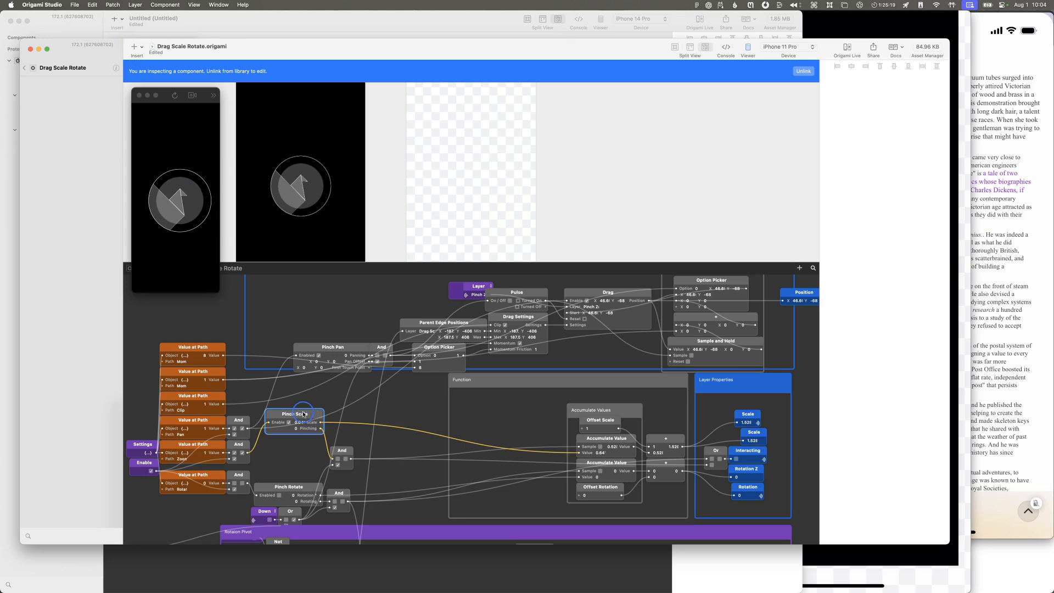
double_click(277, 420)
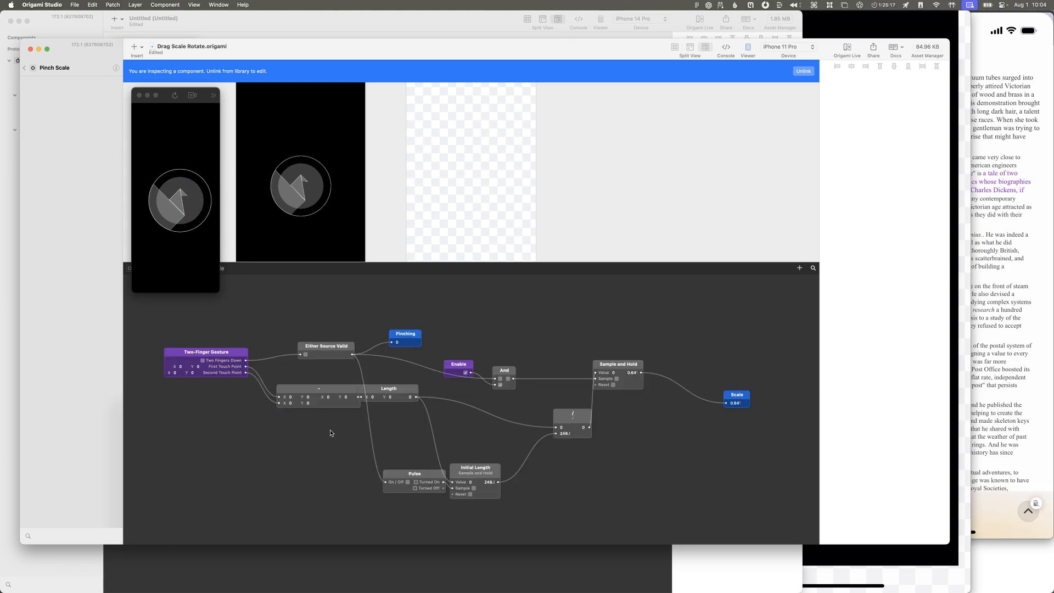
click(213, 358)
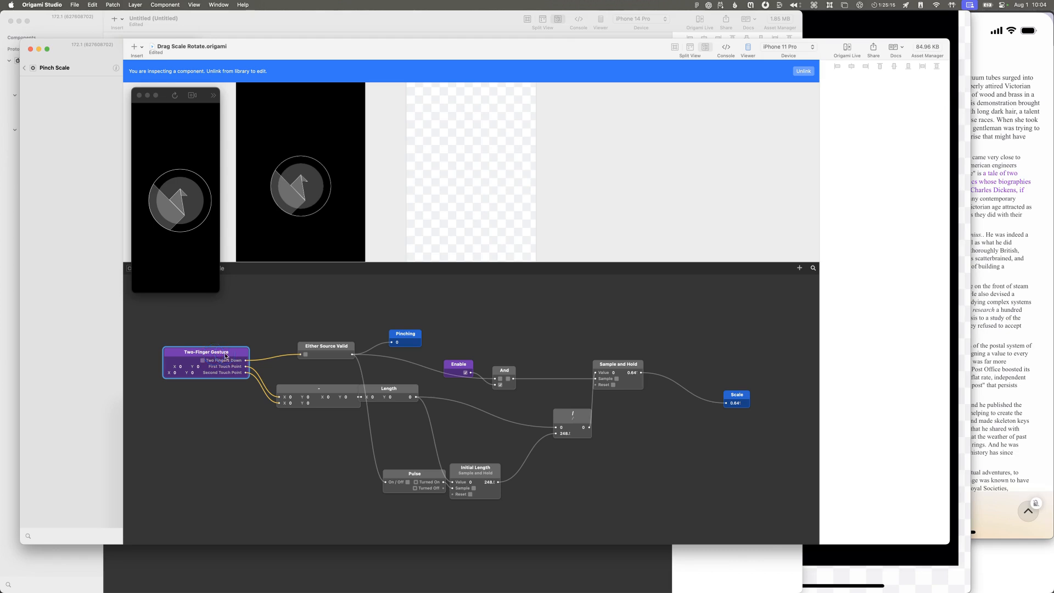
key(super+grave)
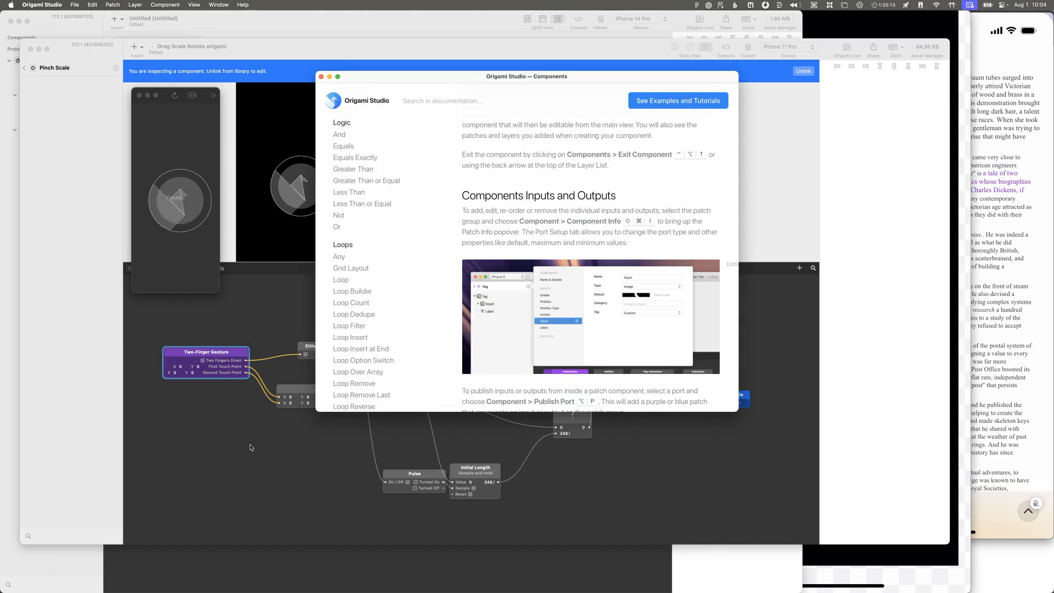
key(super+grave)
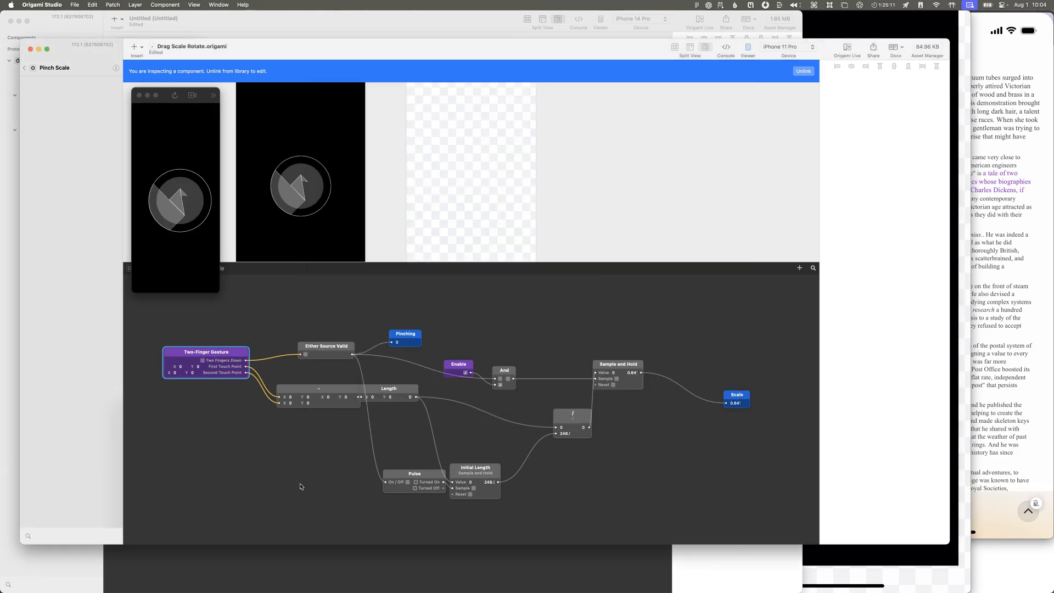
Step: Switch to the Untitled prototype and insert a Gesture patch below the Touches patch
key(super+grave)
key(super+grave)
click(254, 584)
double_click(275, 541)
text(gestu)
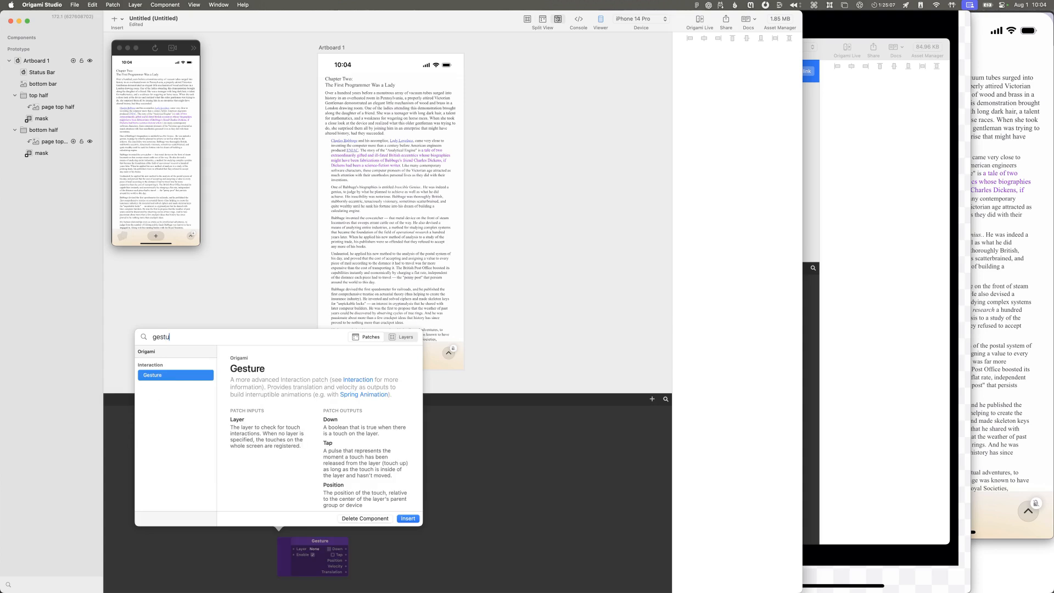
key(Return)
Step: Show the Gesture patch's documentation and read its output descriptions
click(321, 543)
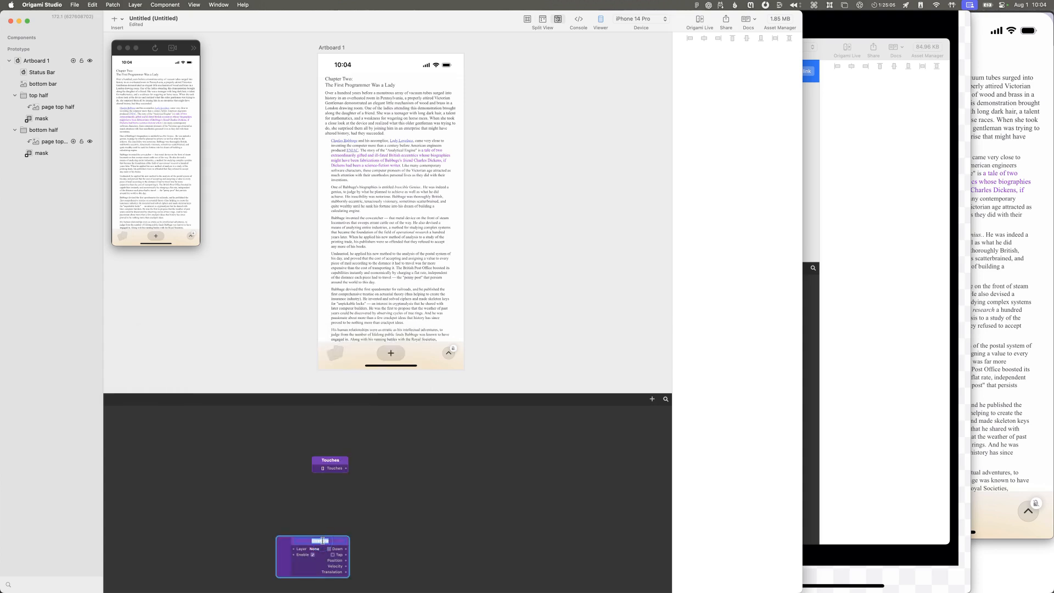
right_click(338, 544)
click(348, 549)
scroll(309, 494, down, 5)
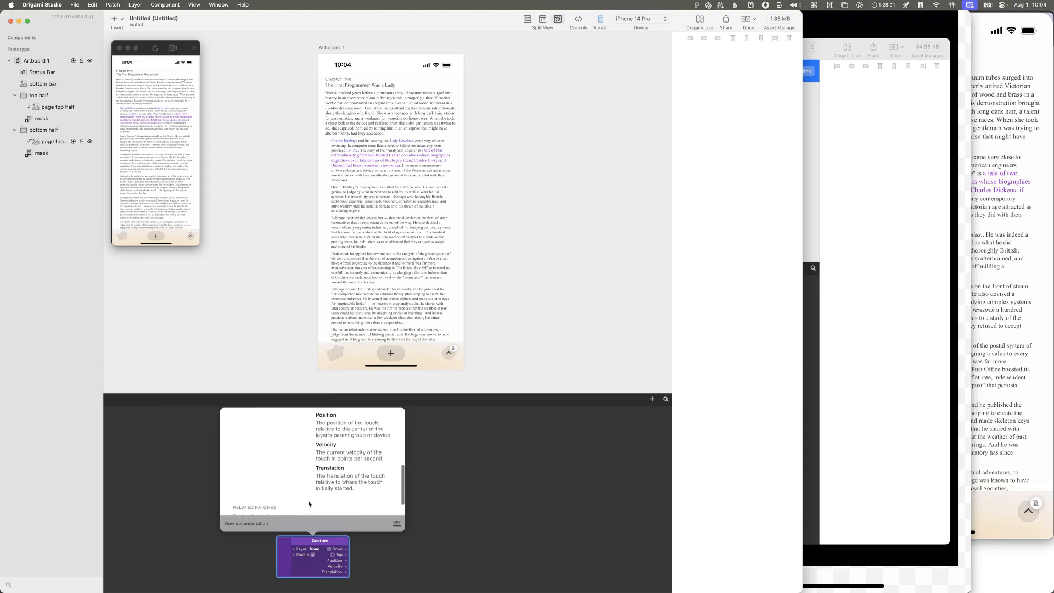
Step: Move the Gesture patch up beside the Touches patch and return to the Drag Scale Rotate document
click(303, 550)
drag(306, 546, 249, 448)
click(242, 469)
key(super+Tab)
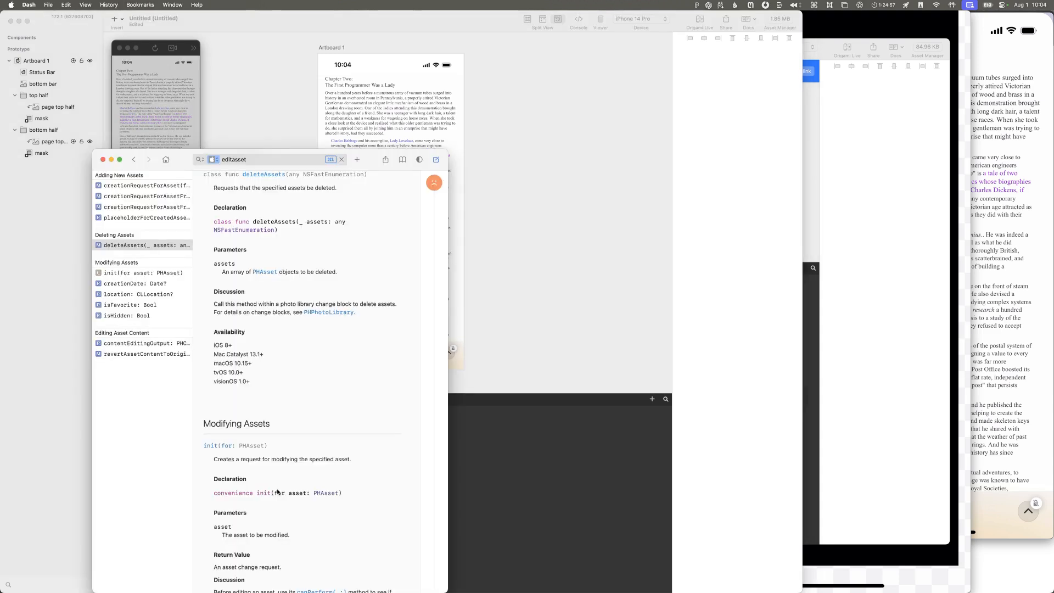
key(super+Tab)
key(super+grave)
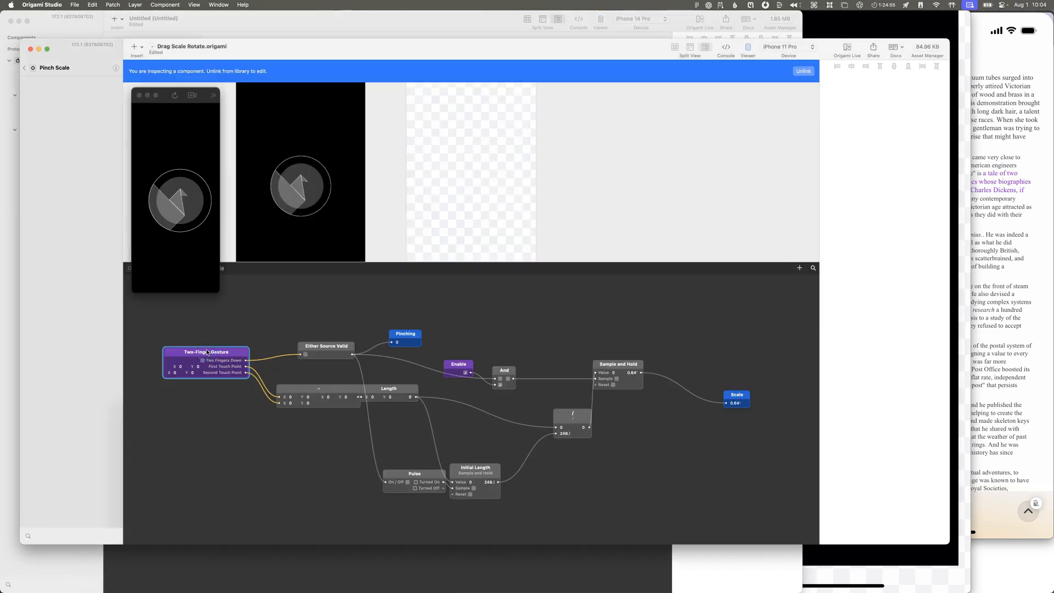
Step: Open the Two-Finger Gesture patch and examine its graph from the Touches and Trackpad inputs to the touch point outputs
double_click(191, 361)
scroll(258, 365, down, 3)
scroll(261, 374, up, 2)
scroll(261, 373, right, 3)
scroll(262, 373, left, 4)
scroll(262, 374, down, 2)
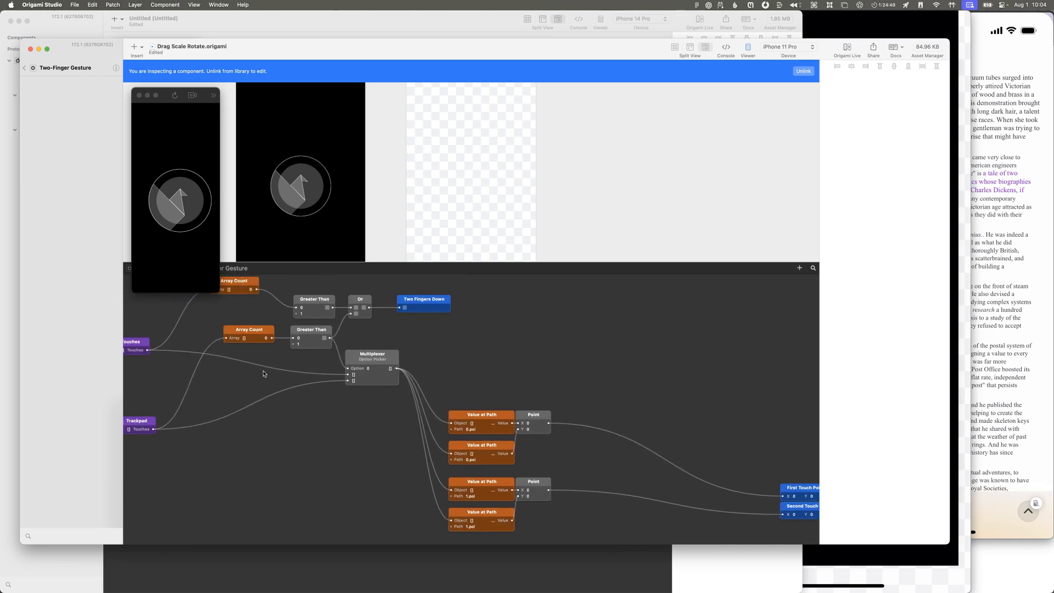
scroll(263, 374, up, 2)
scroll(263, 373, right, 2)
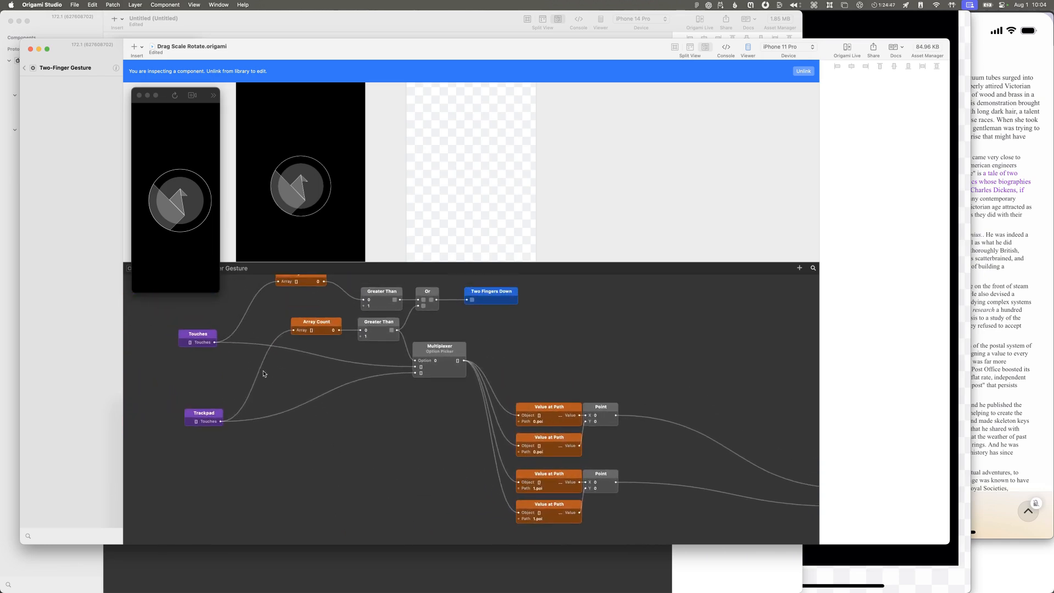
scroll(263, 374, up, 2)
scroll(262, 373, right, 2)
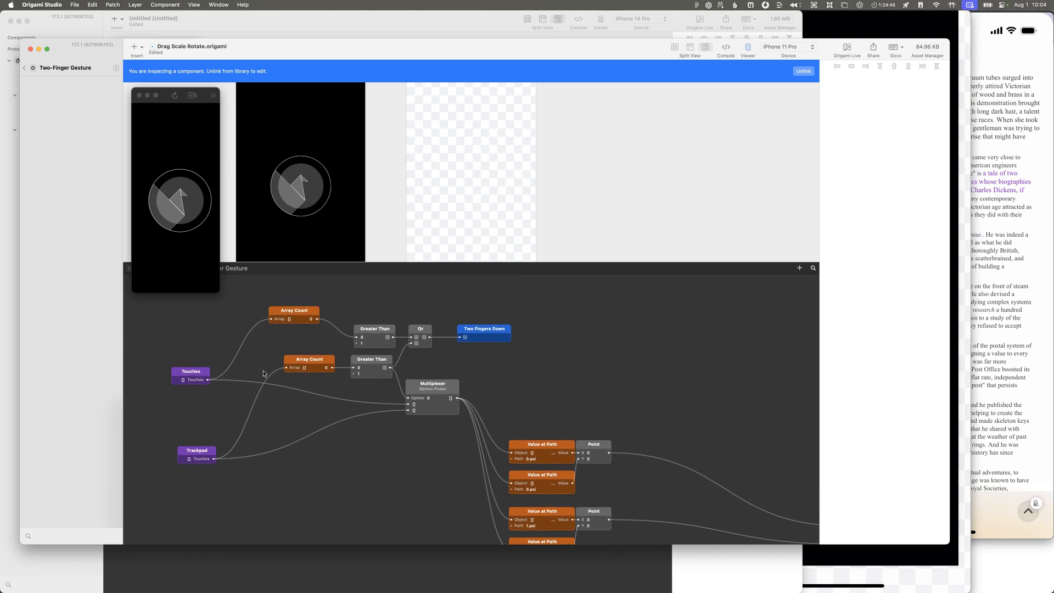
scroll(259, 371, down, 1)
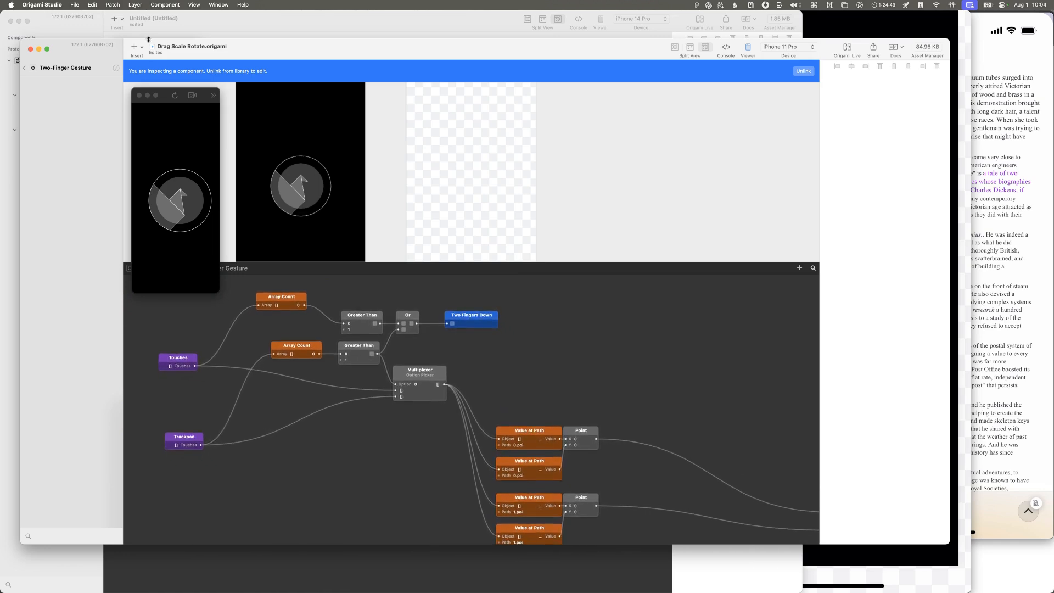
Step: Close the floating prototype viewer and arrange the Drag Scale Rotate window next to the mirrored device recording
click(137, 96)
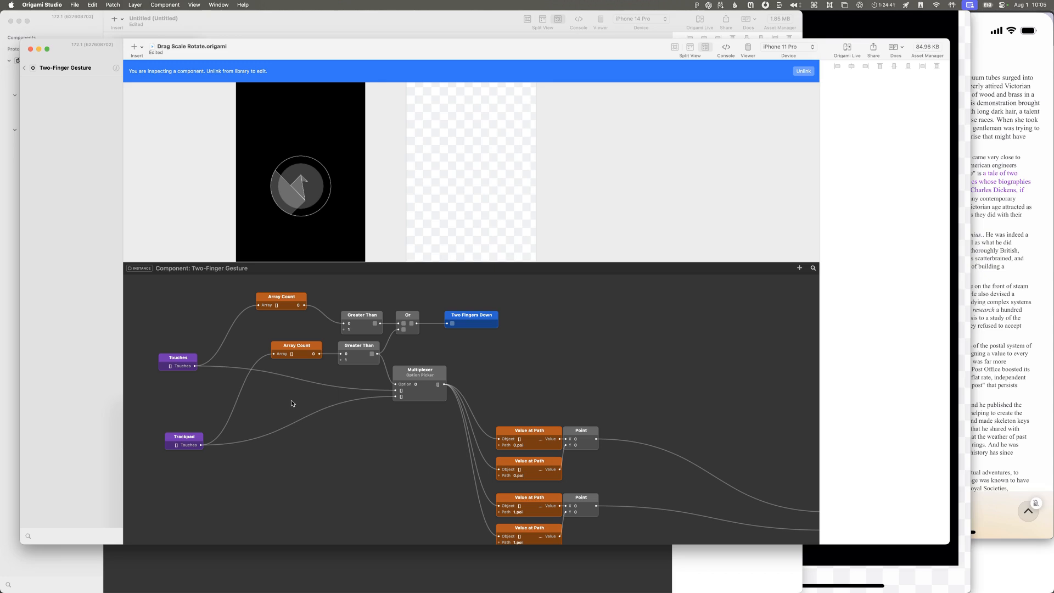
key(ctrl+alt+e)
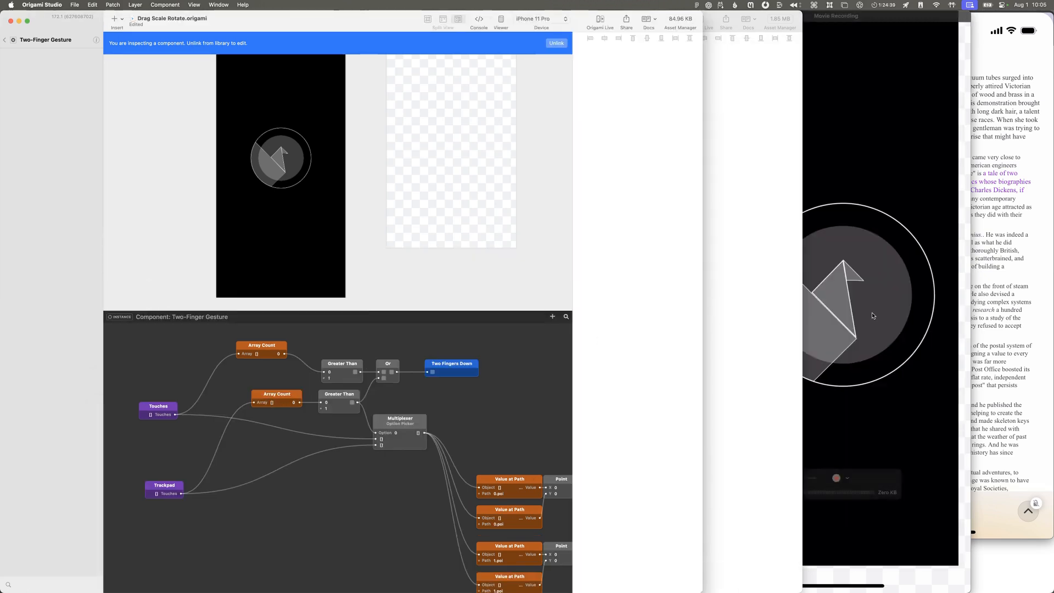
click(873, 316)
click(299, 439)
Step: Examine the Multiplexer and Value at Path patches in Two-Finger Gesture, and return to the Pinch Scale component
scroll(298, 439, right, 5)
scroll(297, 439, down, 2)
scroll(299, 439, right, 5)
scroll(298, 439, down, 1)
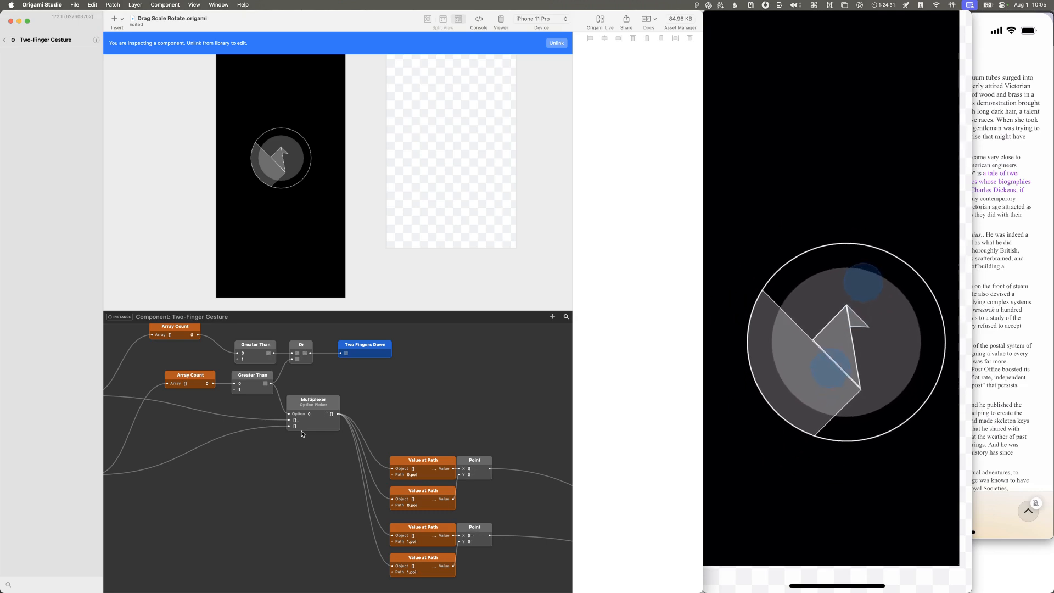
click(4, 40)
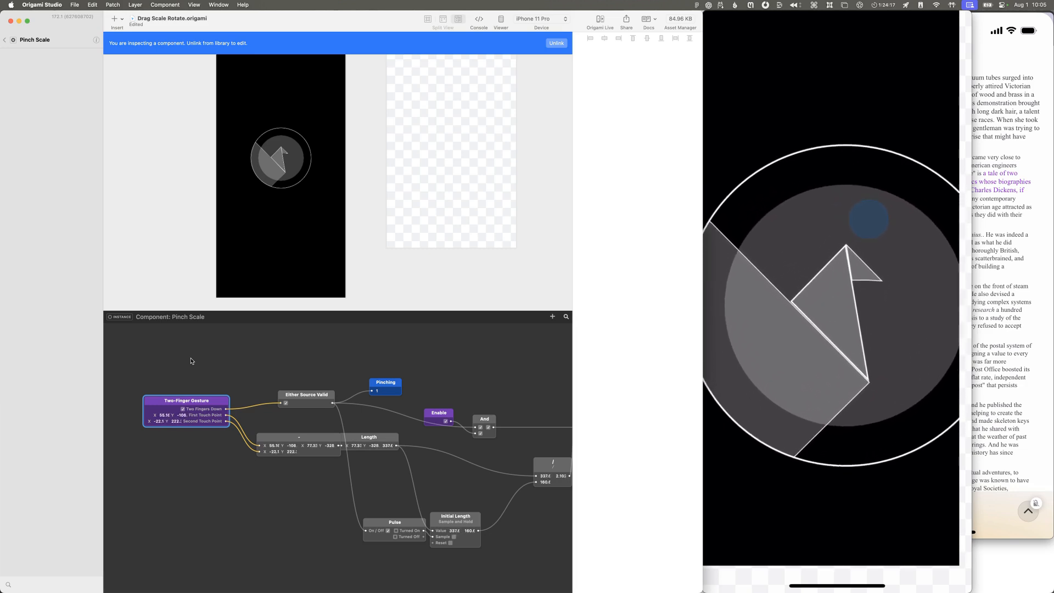
Step: Examine the Pinch Scale graph through to its Scale output while pinching on the device
scroll(263, 406, right, 3)
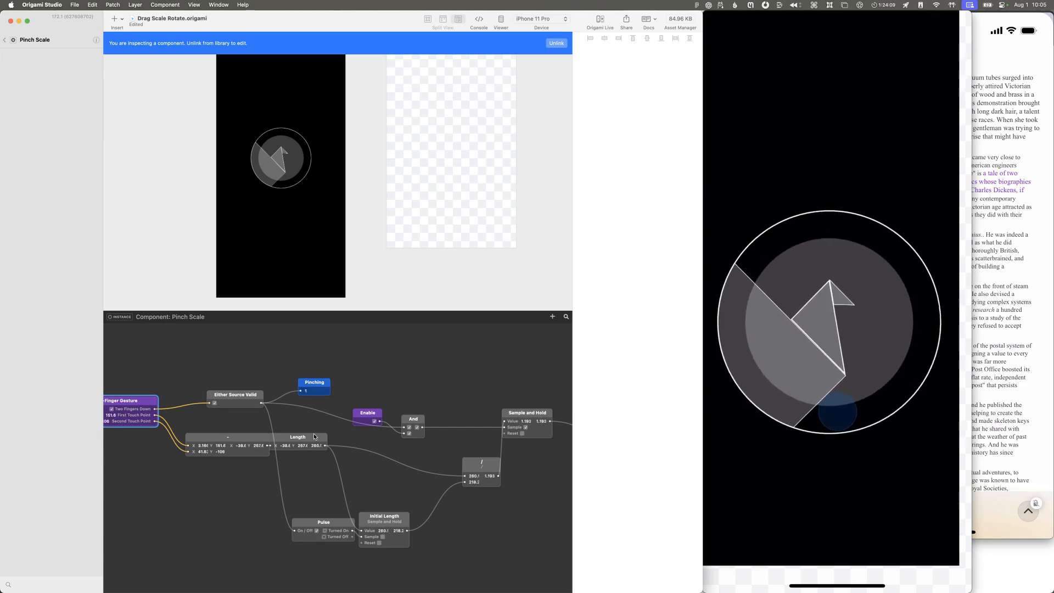
scroll(324, 438, right, 3)
scroll(325, 438, right, 5)
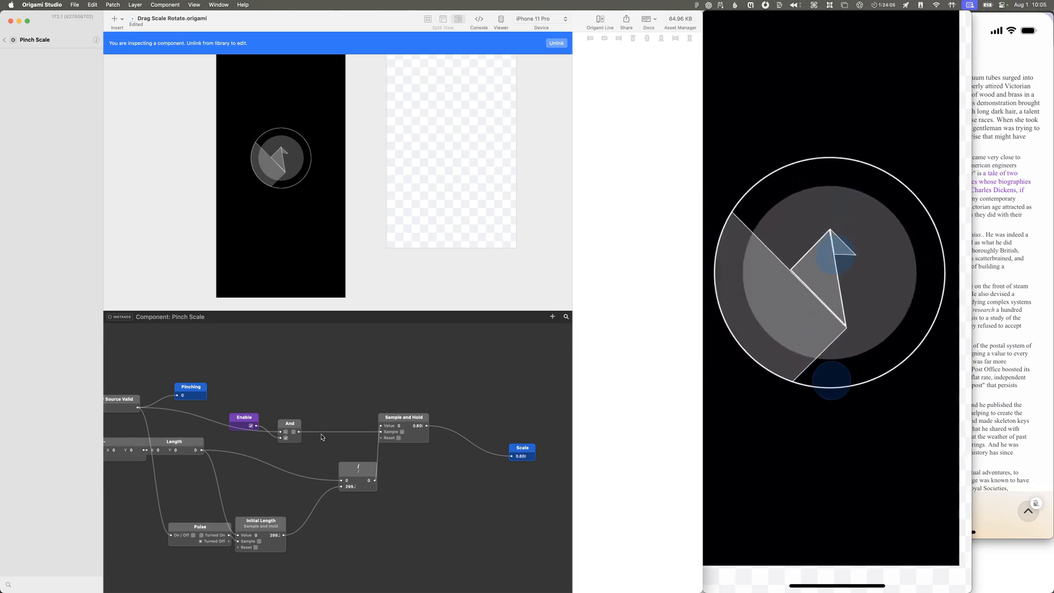
scroll(322, 437, left, 6)
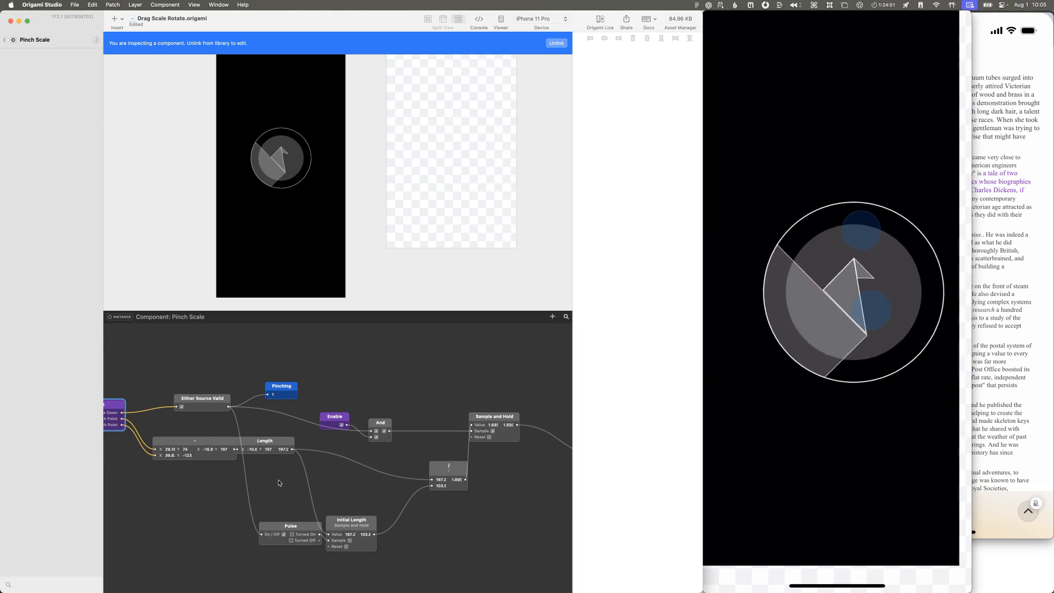
scroll(279, 483, left, 5)
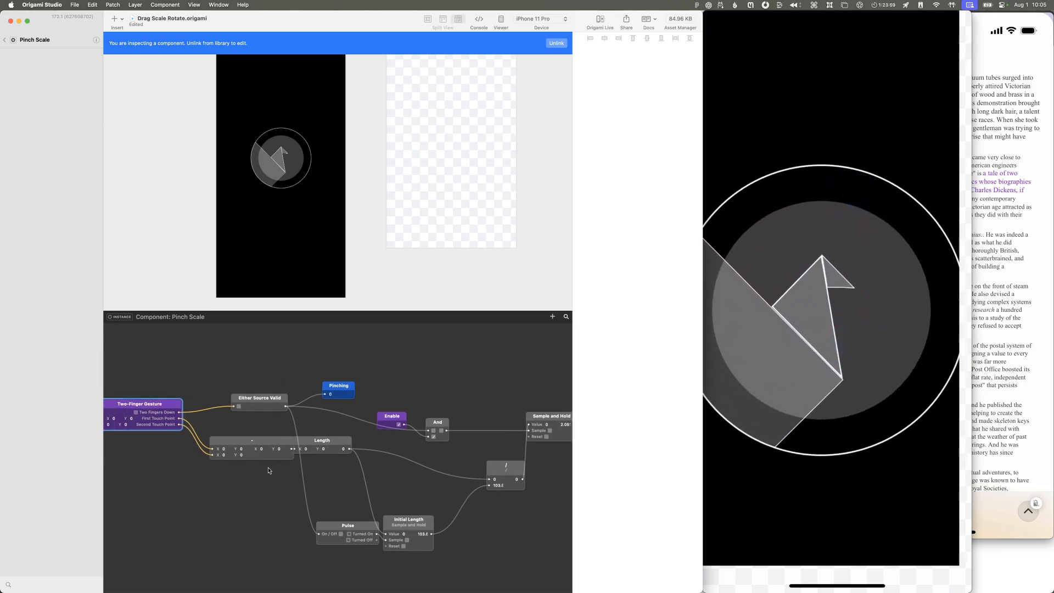
Step: Inspect the Either Source Valid patch and Pinching output during live pinches, and return to the Drag Scale Rotate component
click(290, 405)
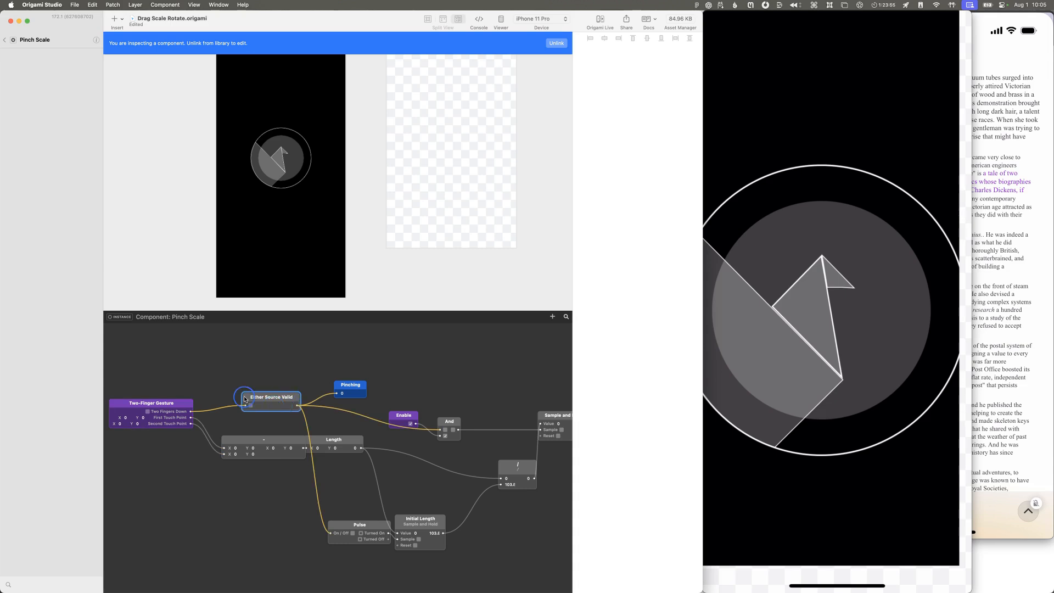
click(264, 418)
click(278, 407)
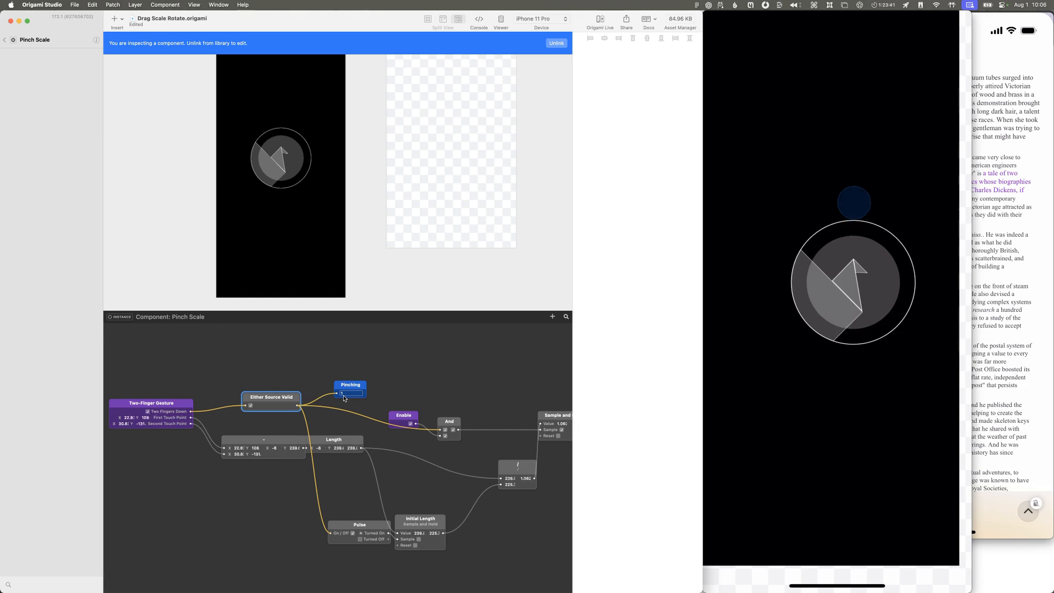
click(219, 377)
click(266, 406)
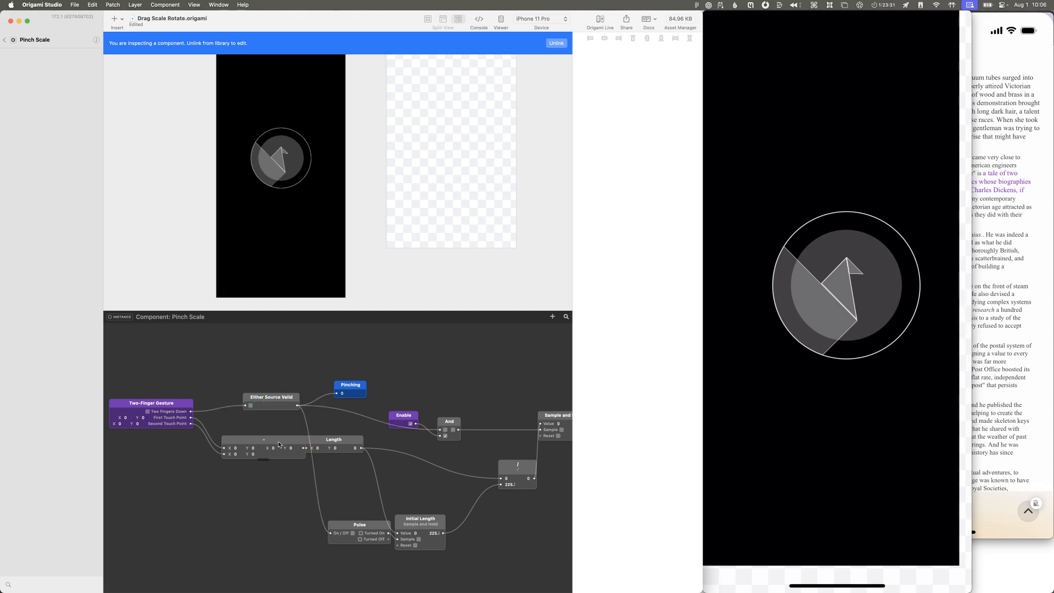
click(339, 438)
click(269, 401)
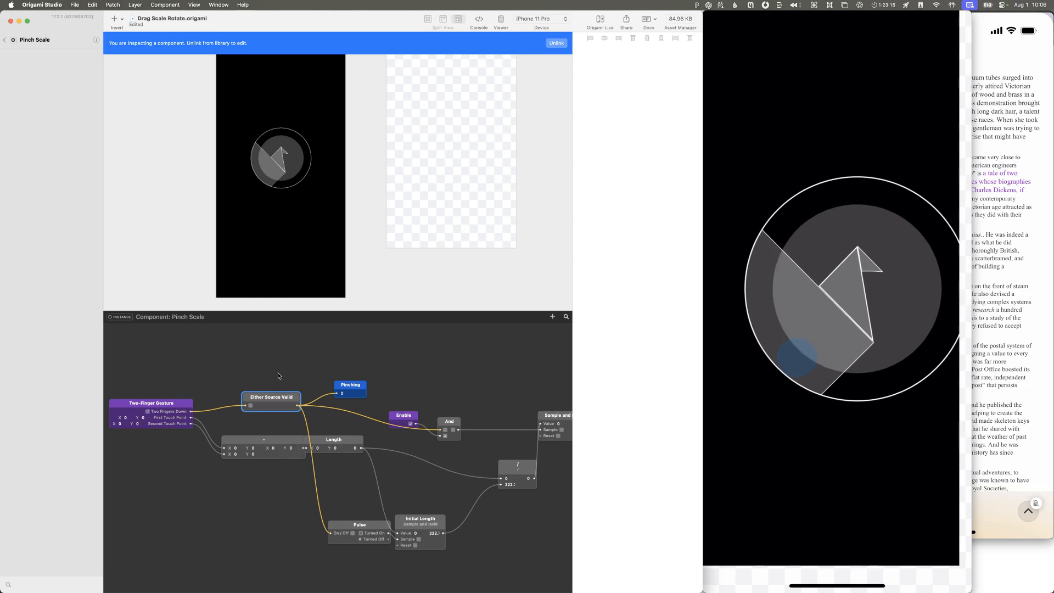
click(361, 397)
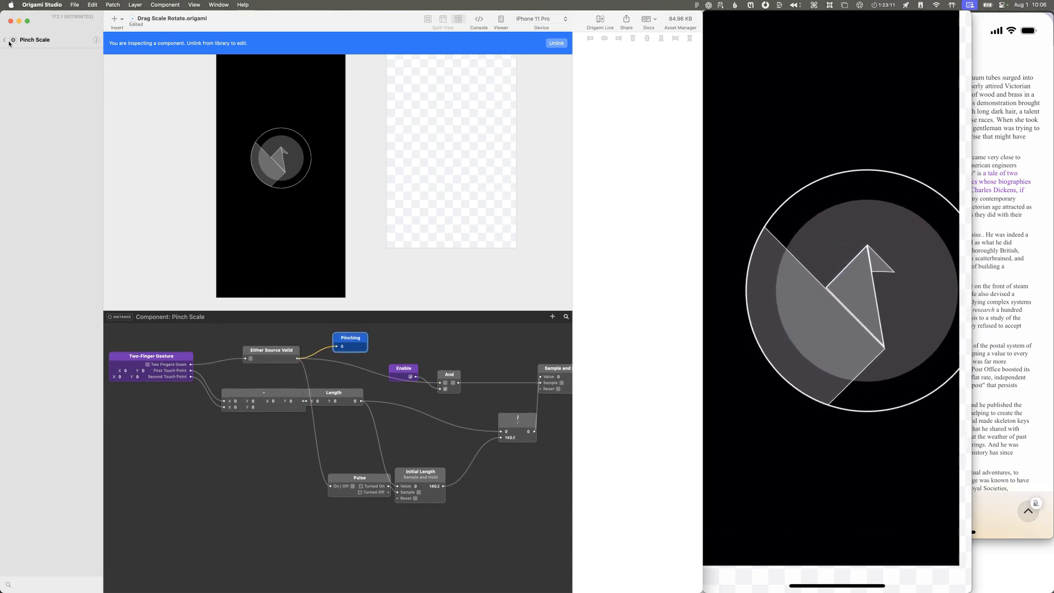
click(5, 40)
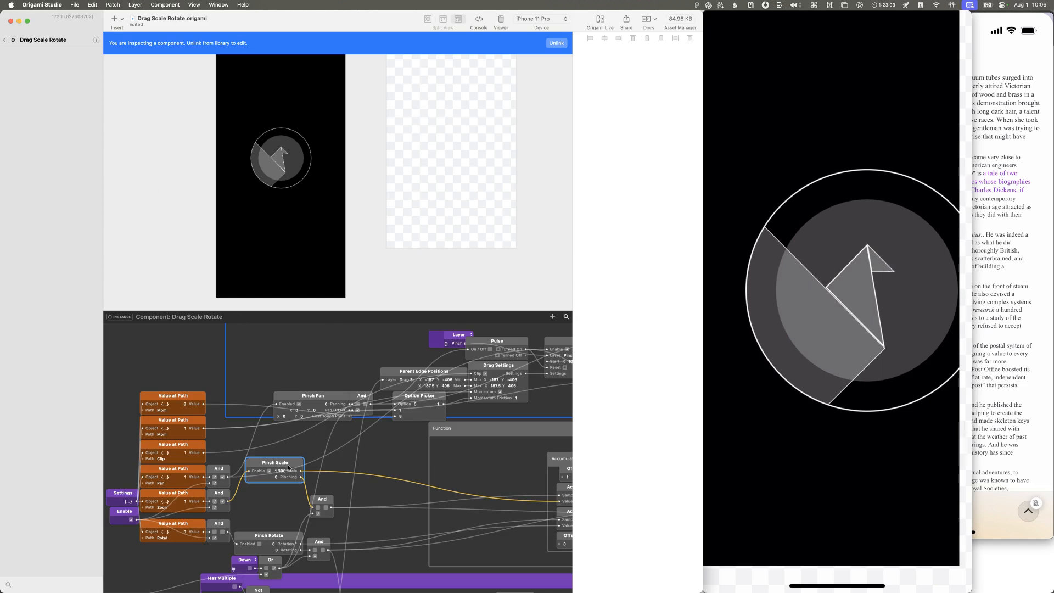
Step: Examine the And patch after Pinch Scale and trace its Down input back to the Down patch fed by the layer's Interaction patch
scroll(293, 471, down, 3)
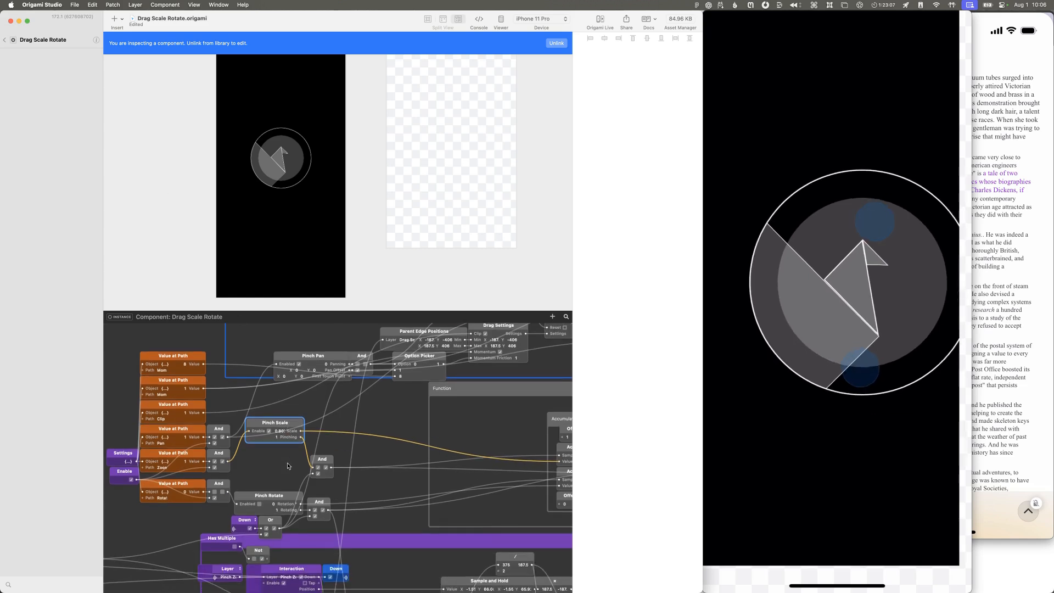
scroll(289, 466, down, 2)
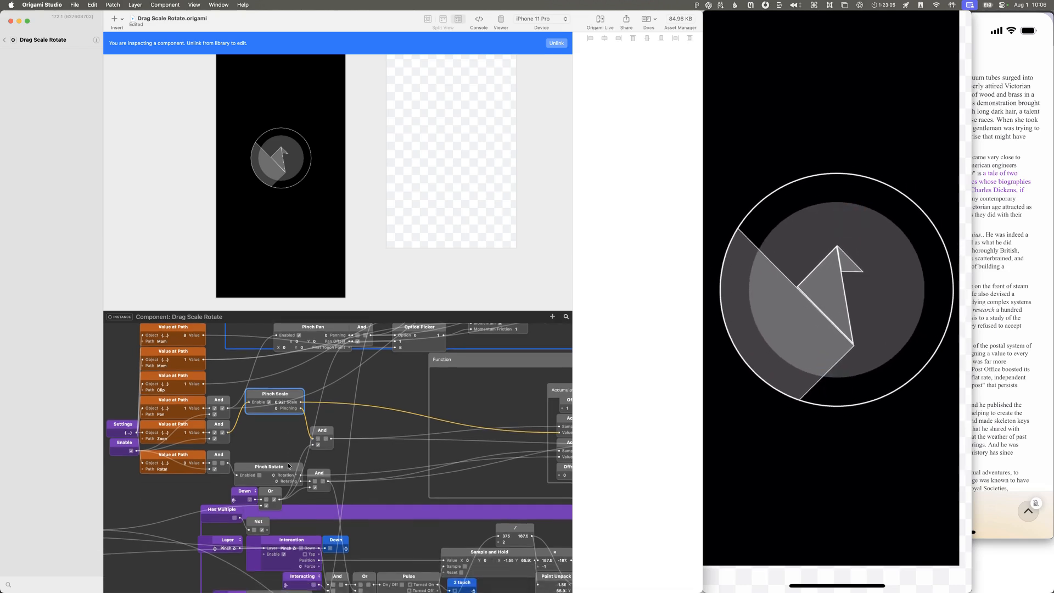
click(323, 432)
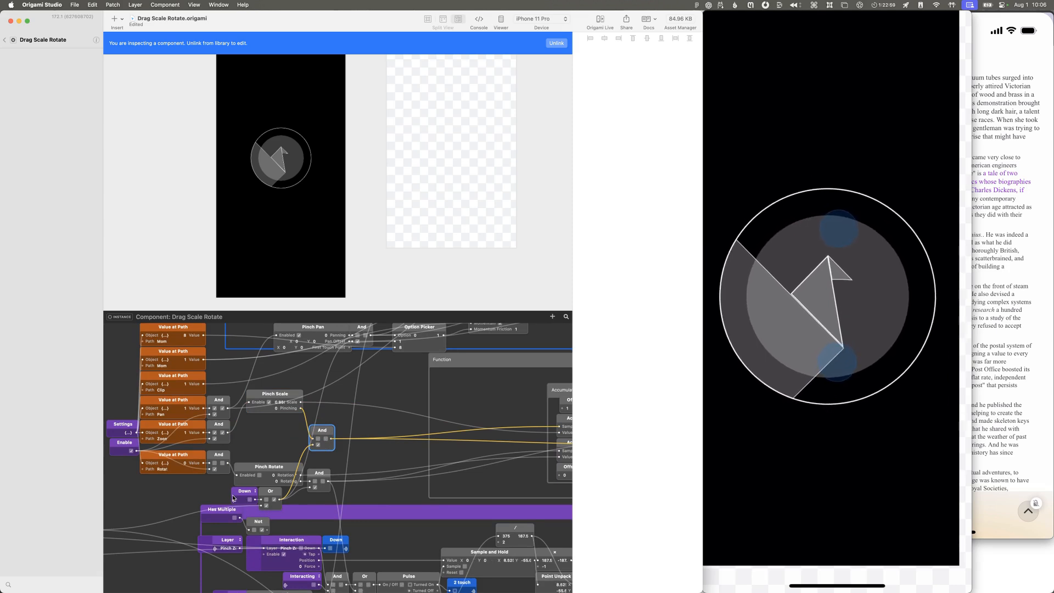
scroll(233, 502, down, 5)
click(343, 456)
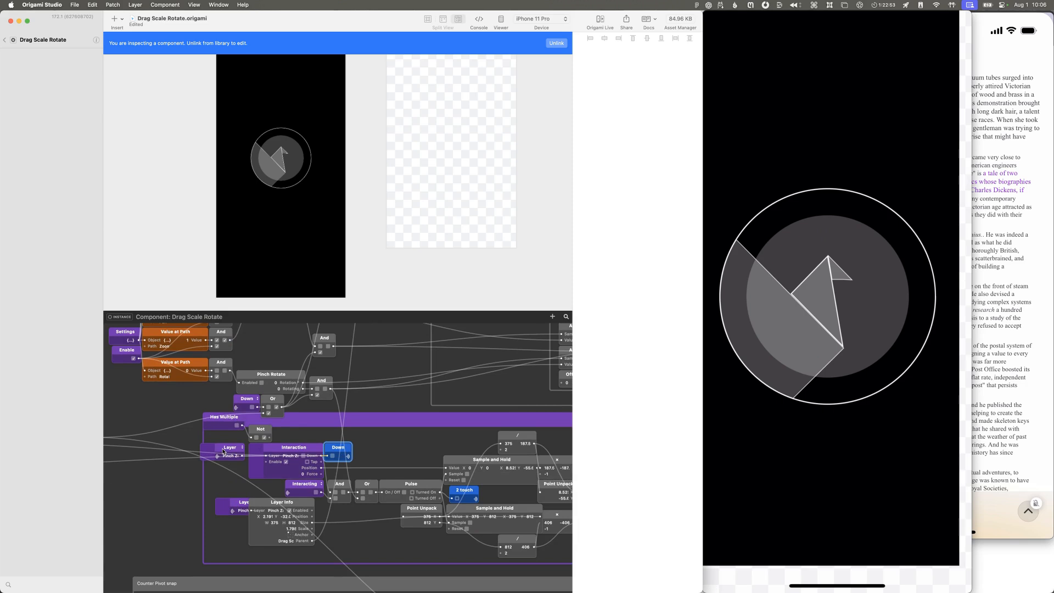
scroll(224, 451, left, 3)
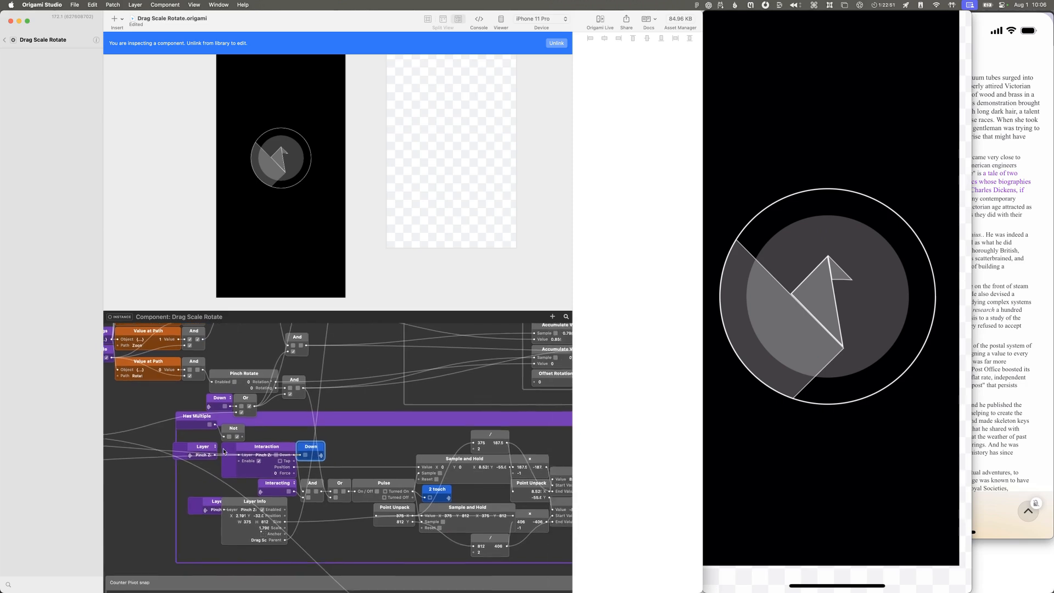
scroll(224, 451, down, 1)
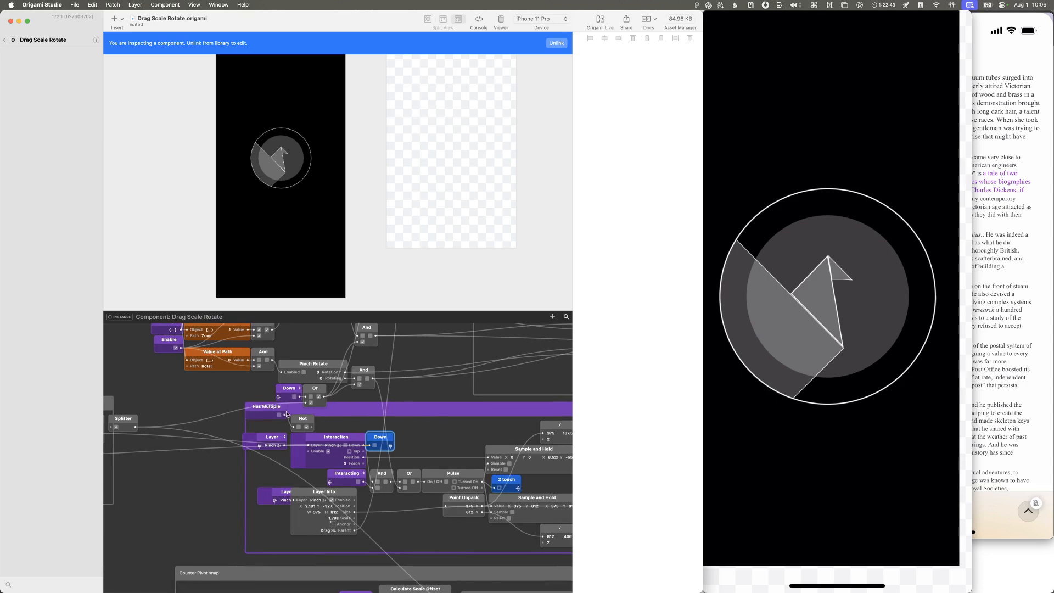
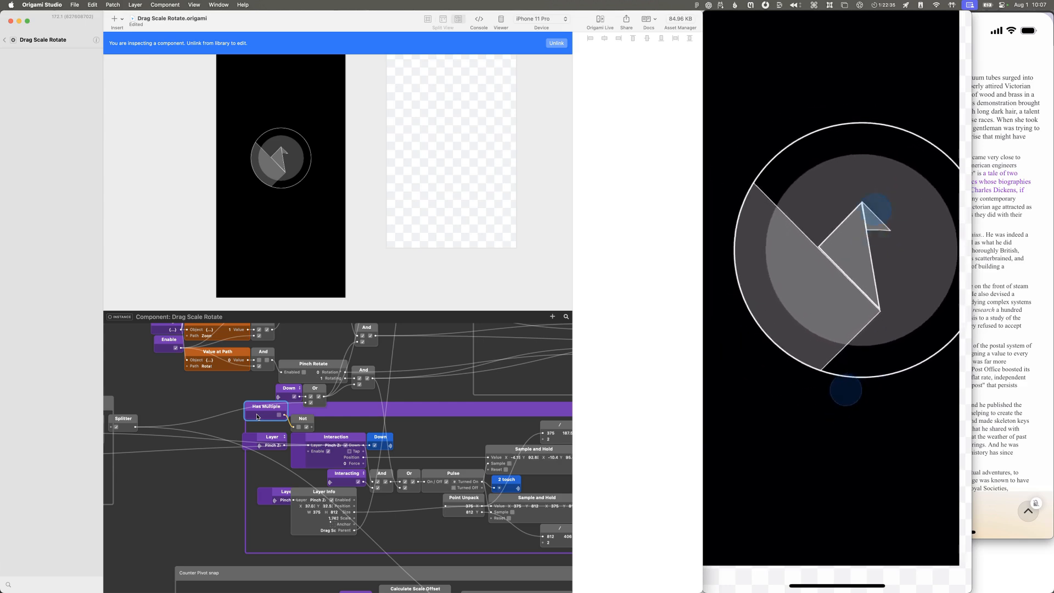
Step: Examine what feeds the Has Multiple group and check the matching input on the Drag Scale Rotate patch in the parent component
scroll(257, 418, left, 5)
scroll(257, 417, left, 5)
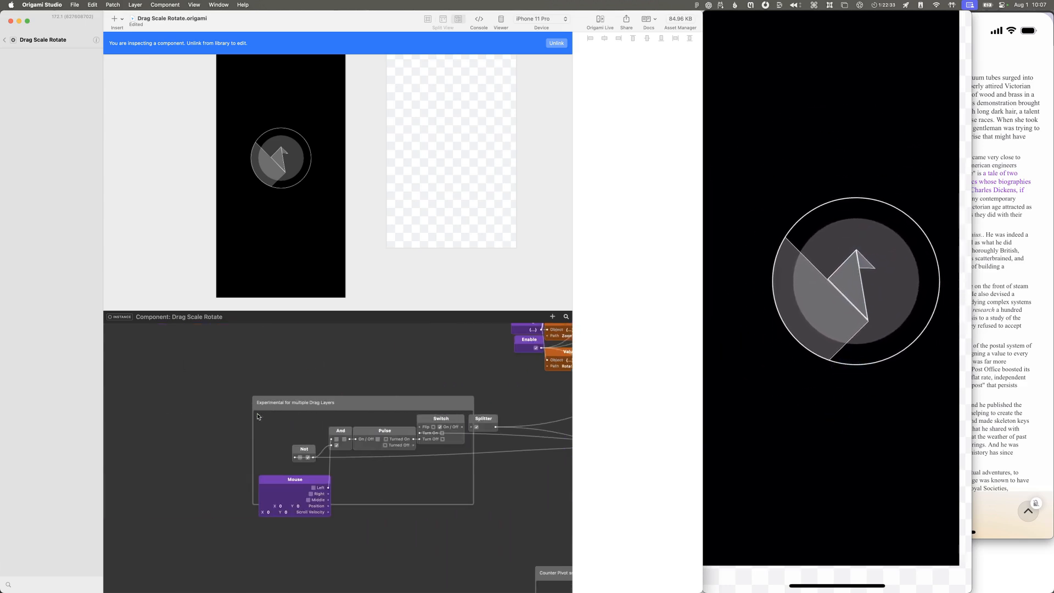
scroll(257, 417, right, 12)
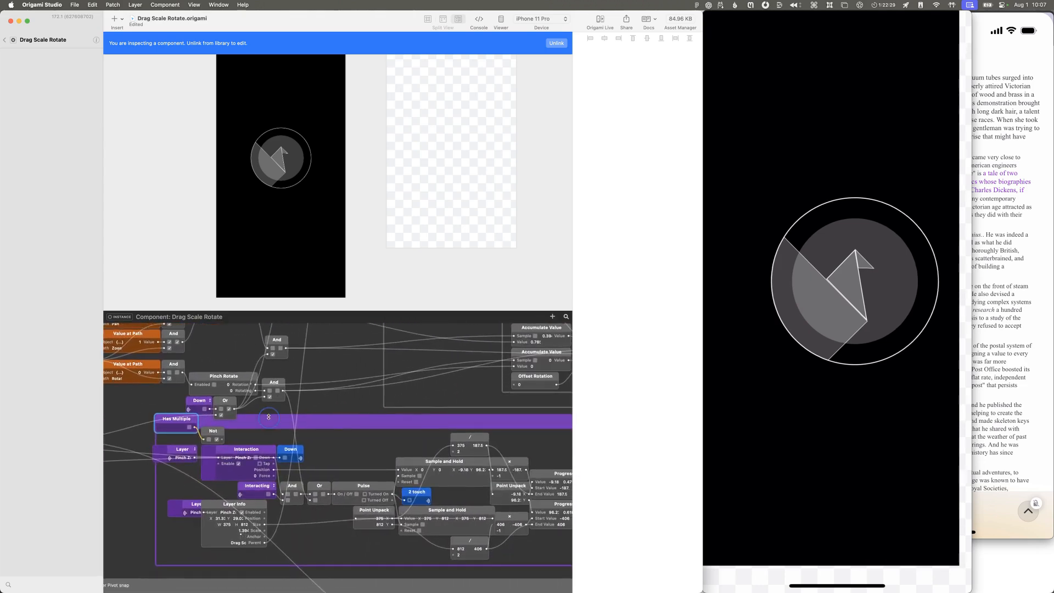
click(265, 423)
click(163, 433)
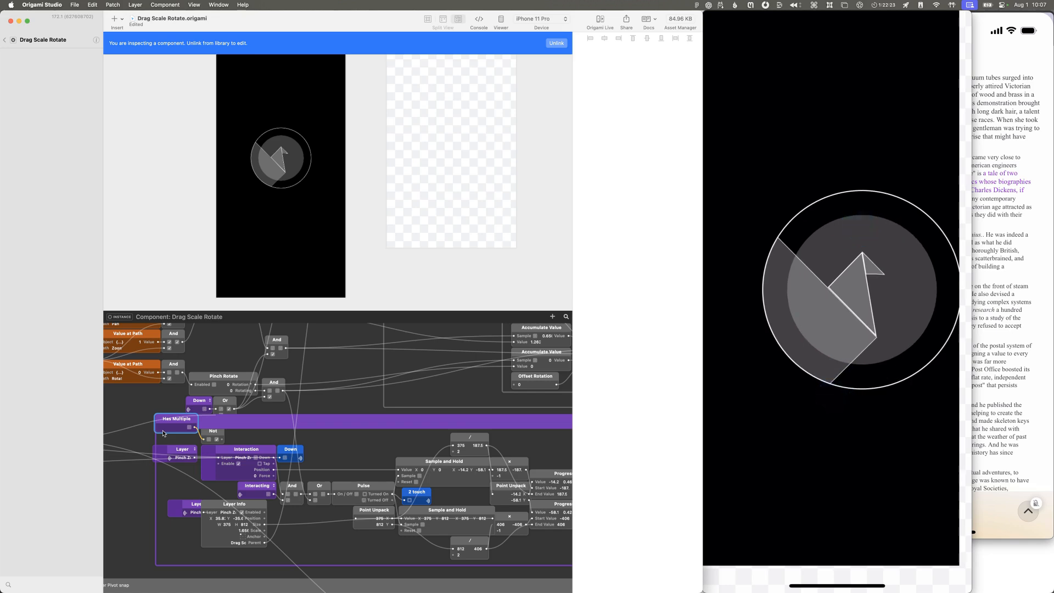
click(5, 42)
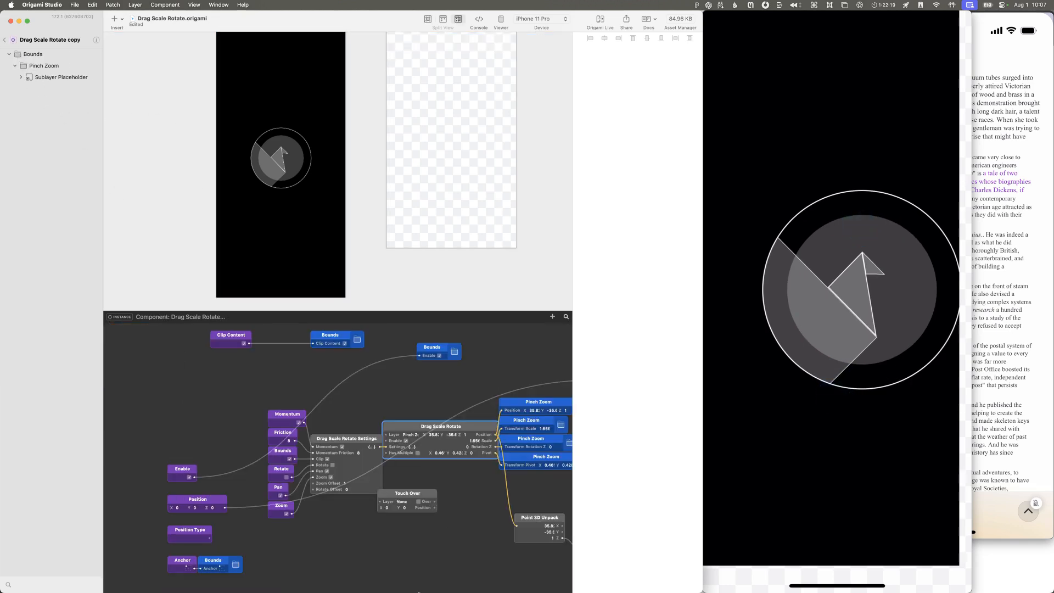
double_click(409, 426)
double_click(444, 444)
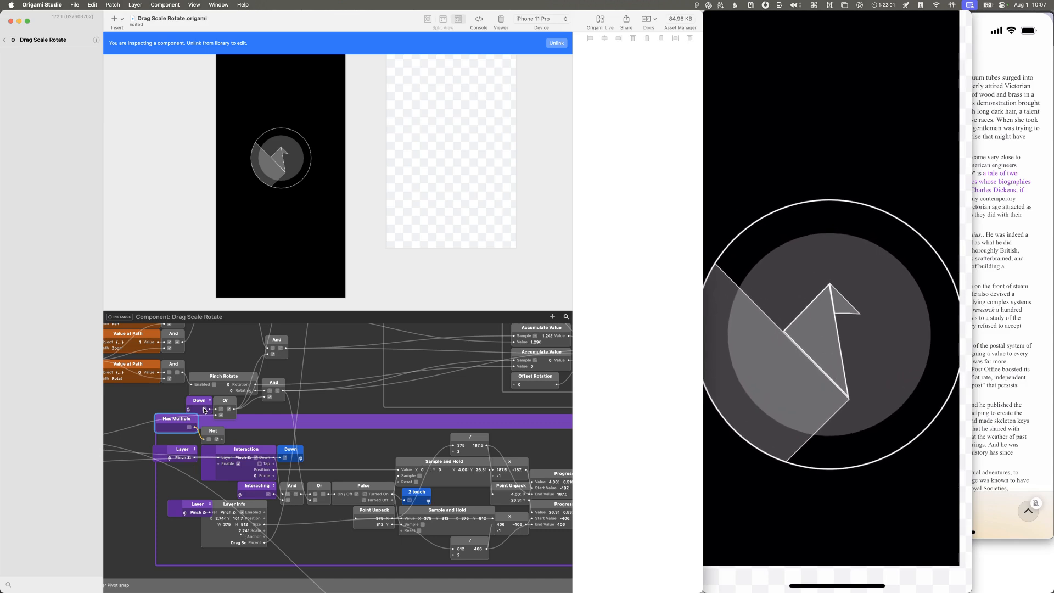
Step: Follow the output of the And patch after Pinch Rotate to the Accumulate Value and Layer Properties patches while pinching on the device
scroll(247, 406, up, 3)
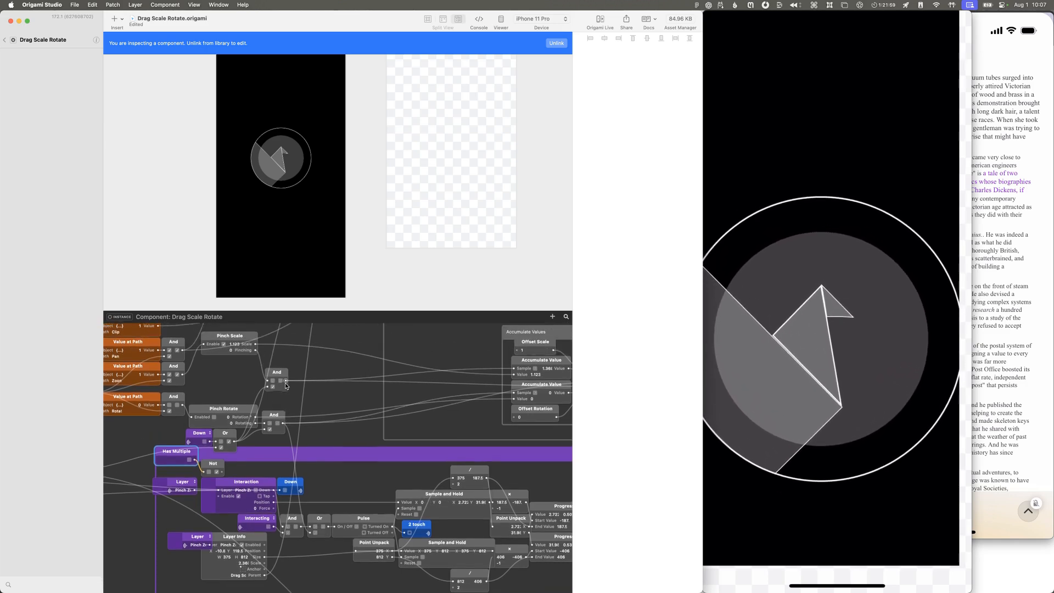
click(279, 427)
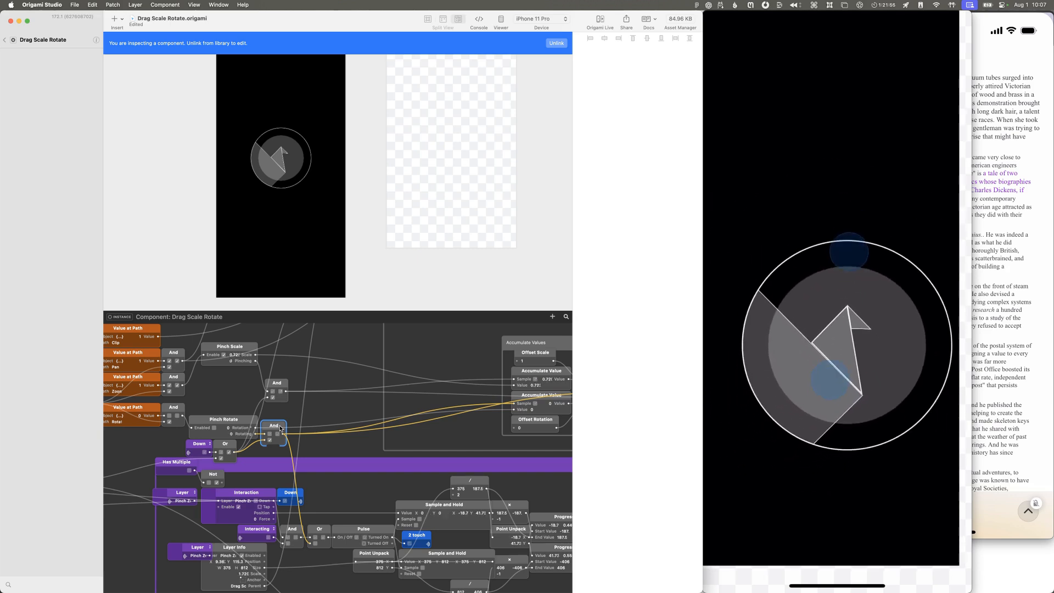
scroll(280, 430, right, 10)
scroll(280, 430, up, 3)
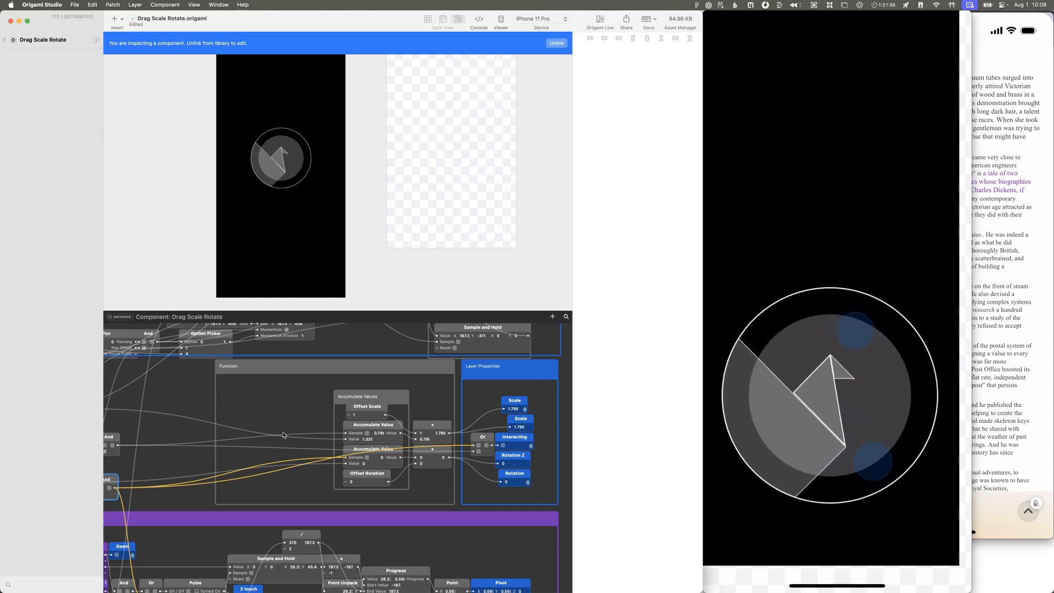
scroll(284, 435, left, 10)
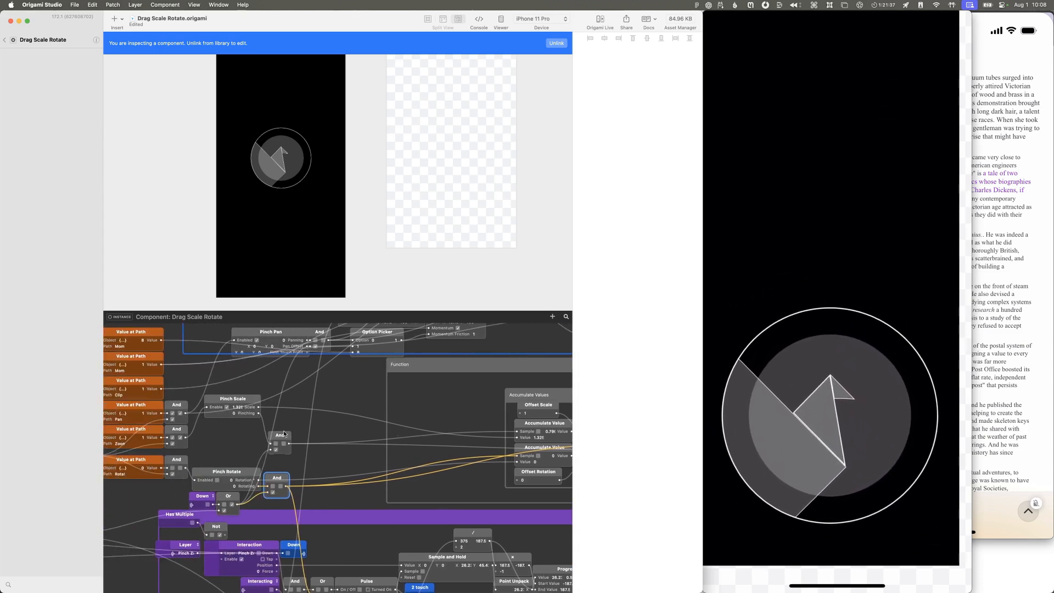
scroll(284, 434, left, 5)
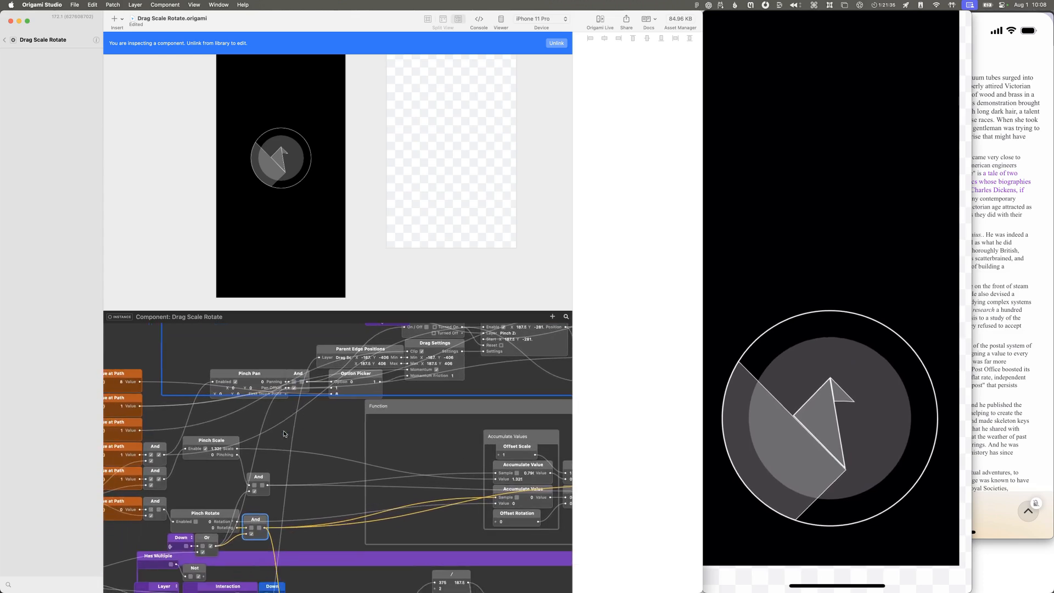
Step: Enlarge the patch editor to show more of the Drag Scale Rotate graph
scroll(284, 434, down, 1)
scroll(284, 433, up, 5)
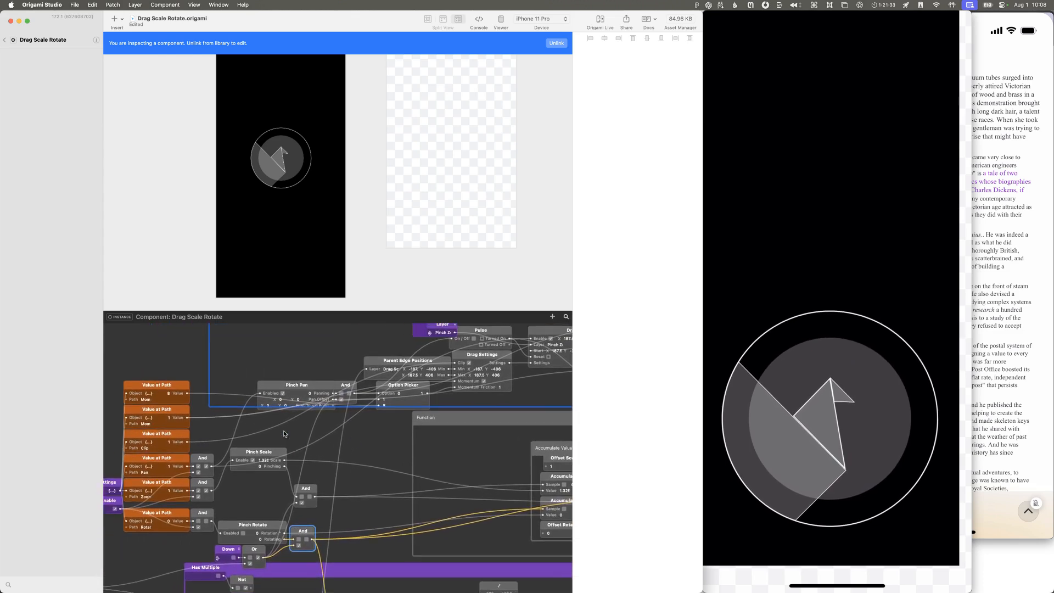
scroll(284, 434, left, 5)
scroll(284, 434, down, 3)
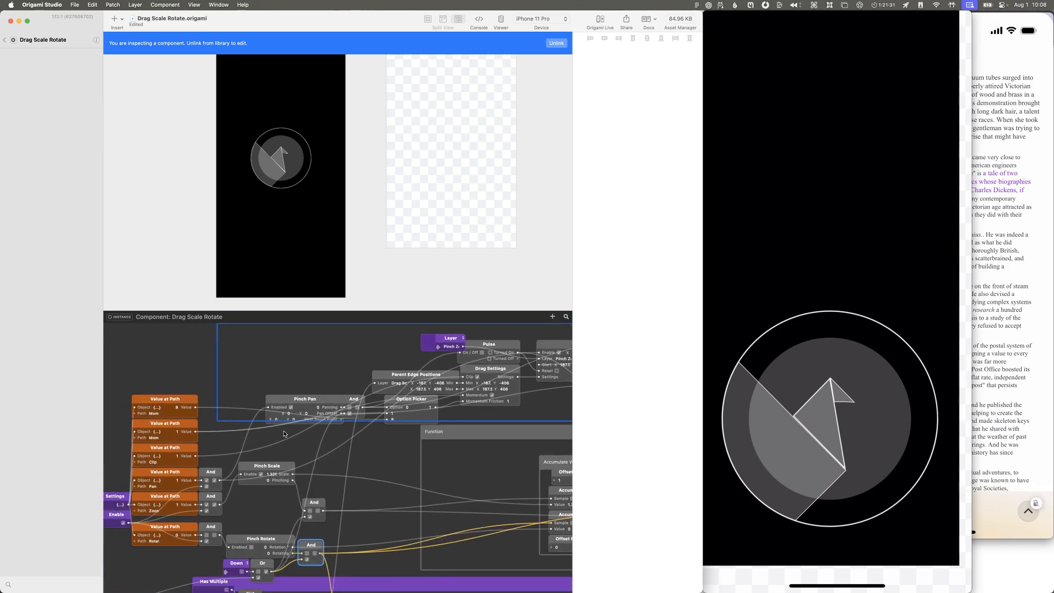
scroll(355, 324, right, 1)
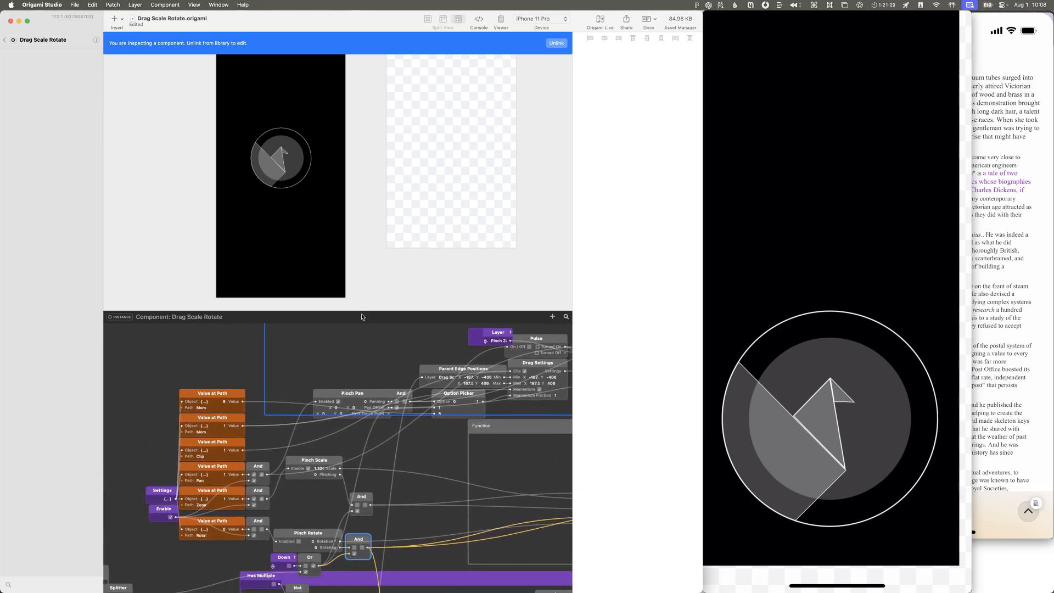
drag(362, 308, 365, 175)
scroll(361, 305, left, 8)
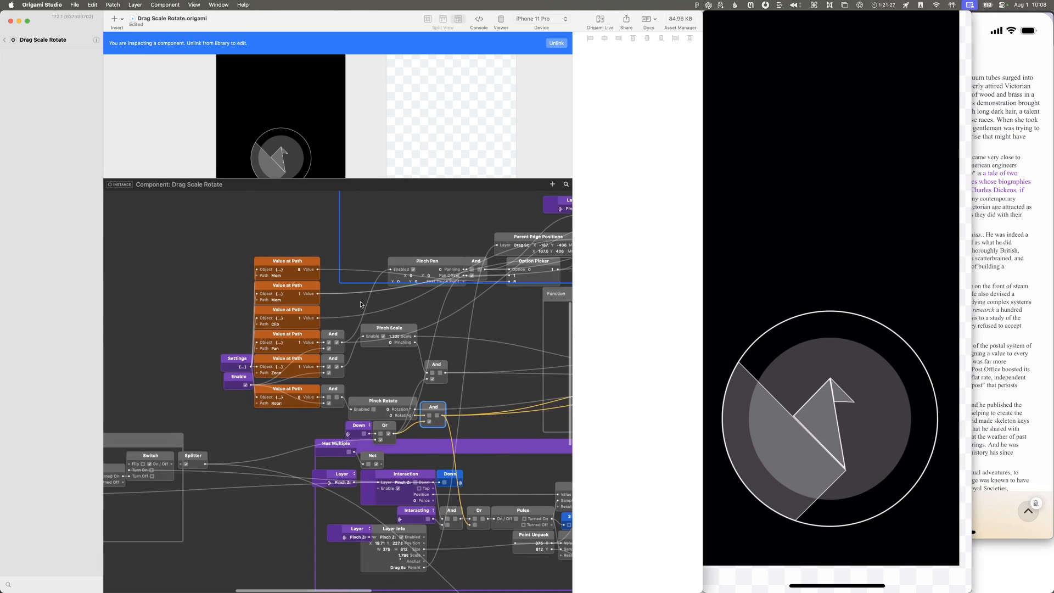
Step: Trace the output of the And patch after Pinch Scale through Accumulate Value to the Or patch in Layer Properties
scroll(361, 305, right, 8)
scroll(361, 305, up, 2)
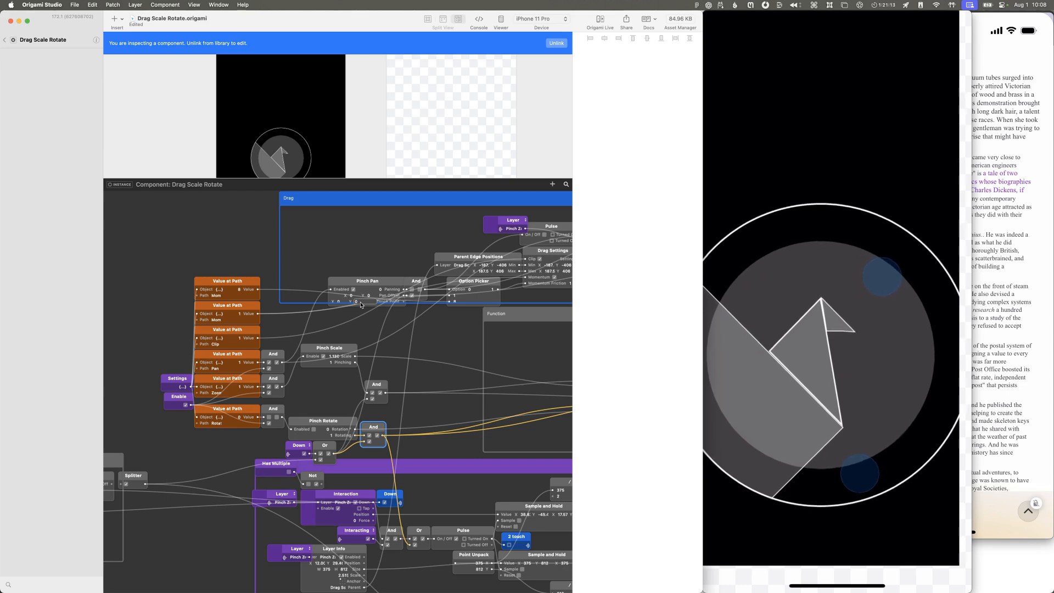
scroll(360, 305, right, 5)
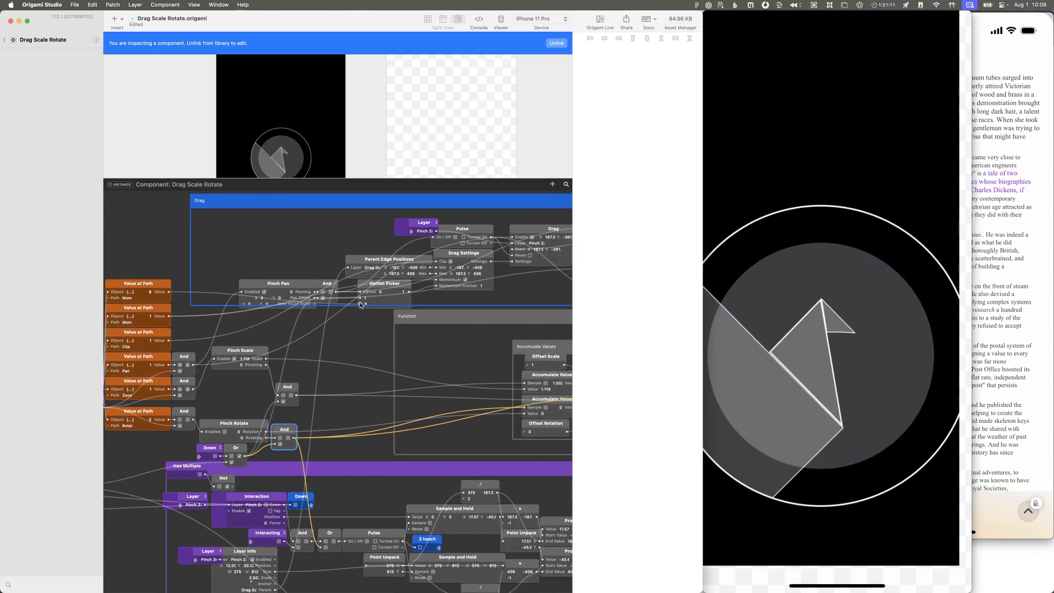
scroll(360, 304, right, 1)
click(224, 396)
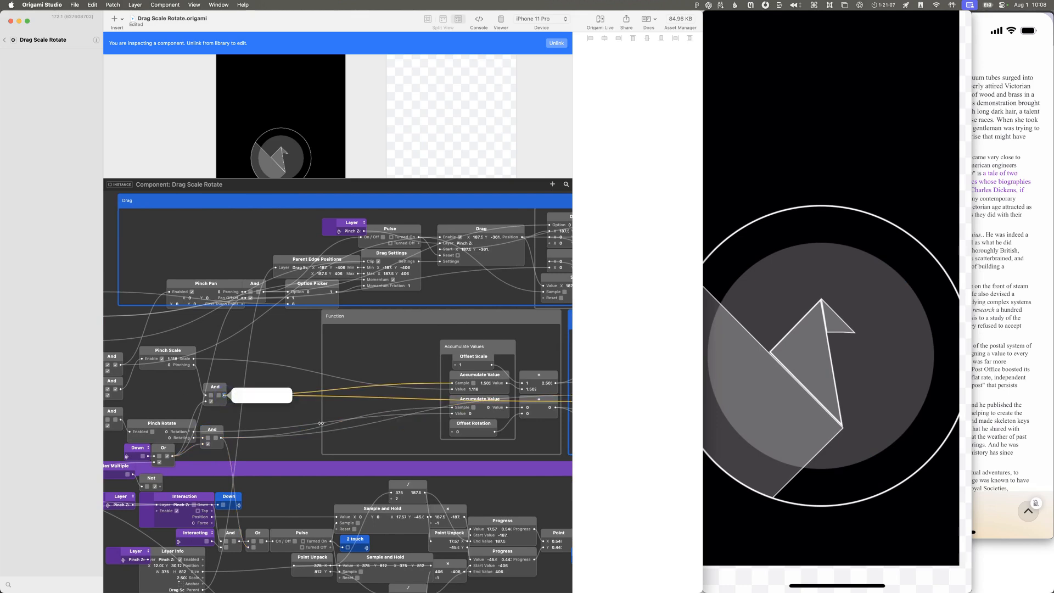
scroll(318, 426, right, 4)
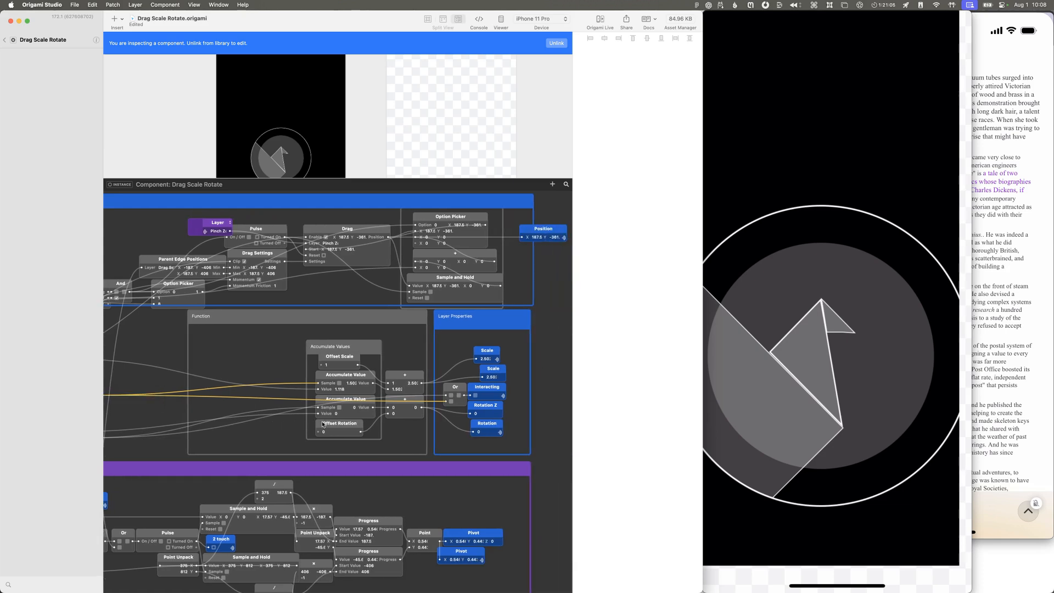
scroll(322, 424, left, 1)
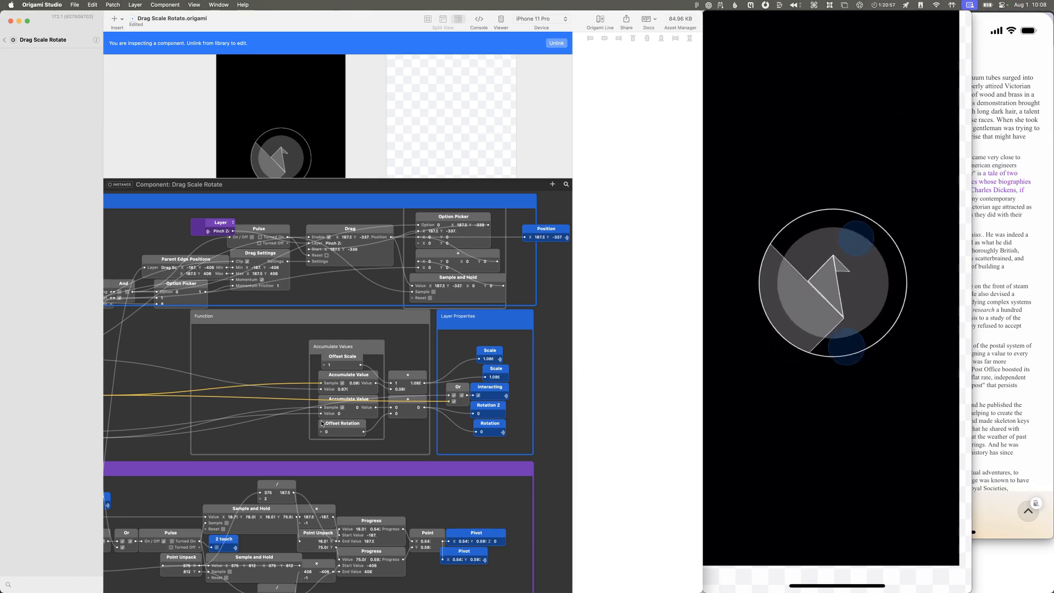
Step: Compare the Drag Scale Rotate patch's outputs in the parent component with the Interacting and Rotation output patches inside it
click(4, 40)
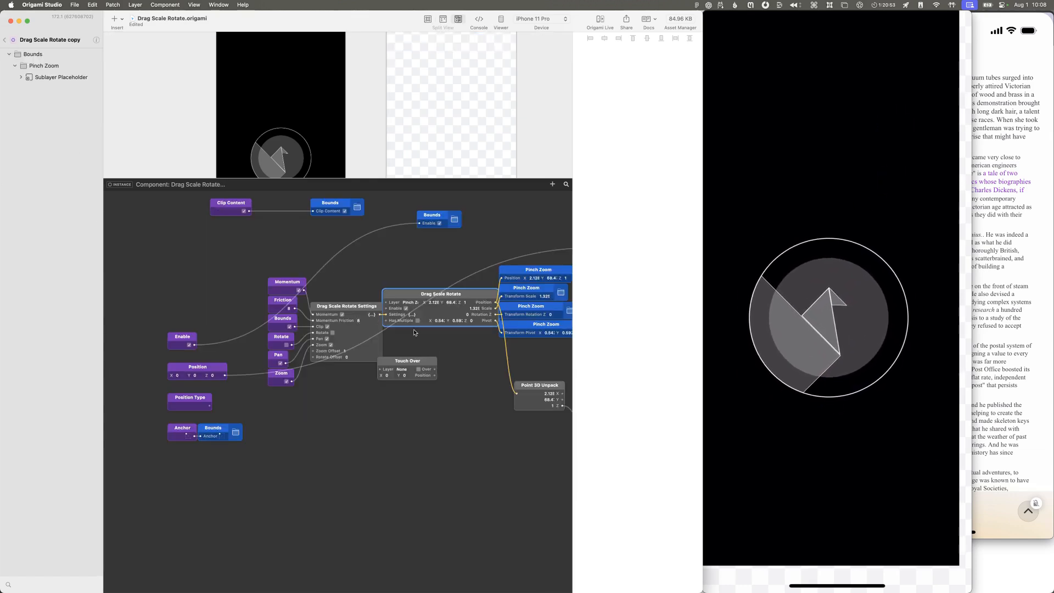
scroll(414, 329, right, 5)
scroll(413, 329, up, 2)
scroll(415, 332, up, 1)
scroll(411, 337, right, 1)
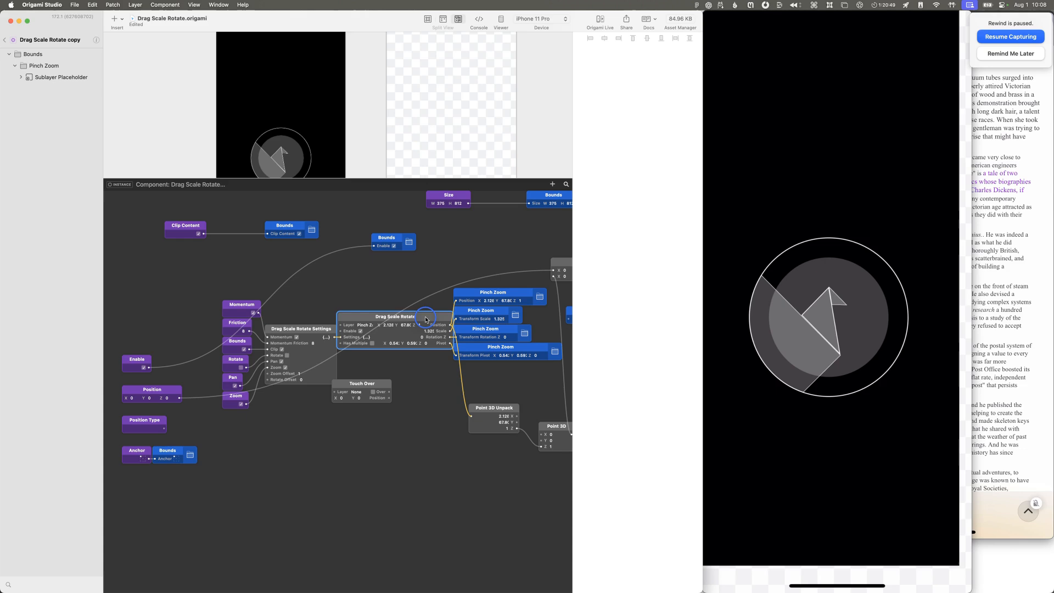
double_click(404, 333)
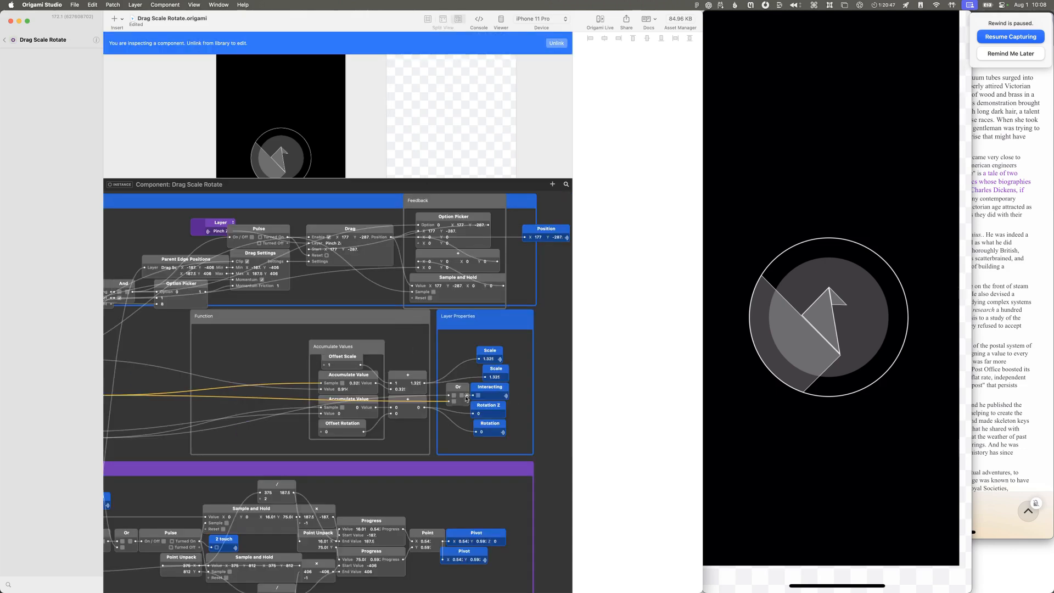
click(493, 398)
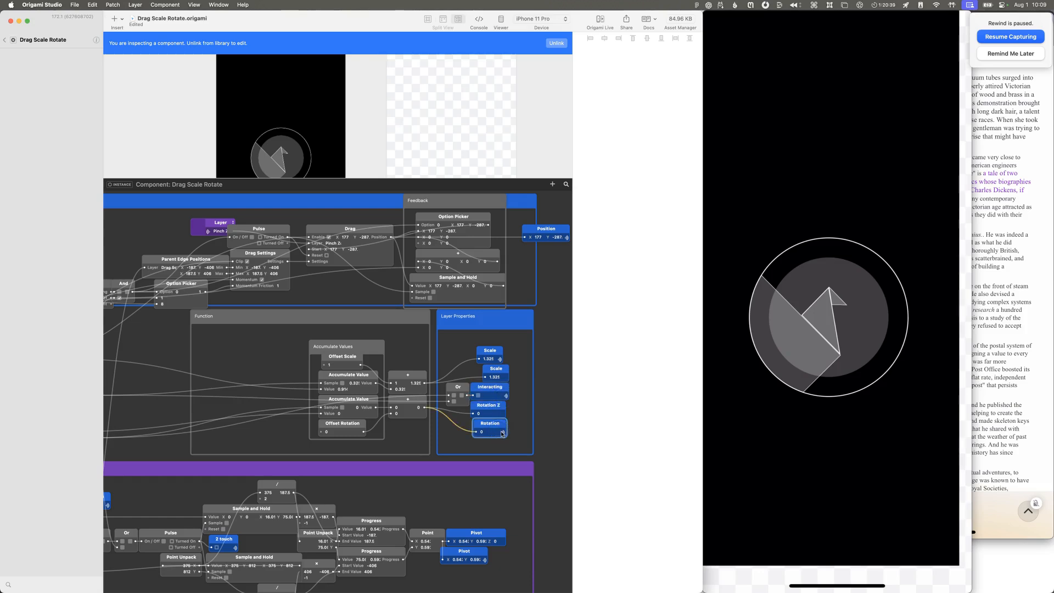
scroll(499, 373, right, 3)
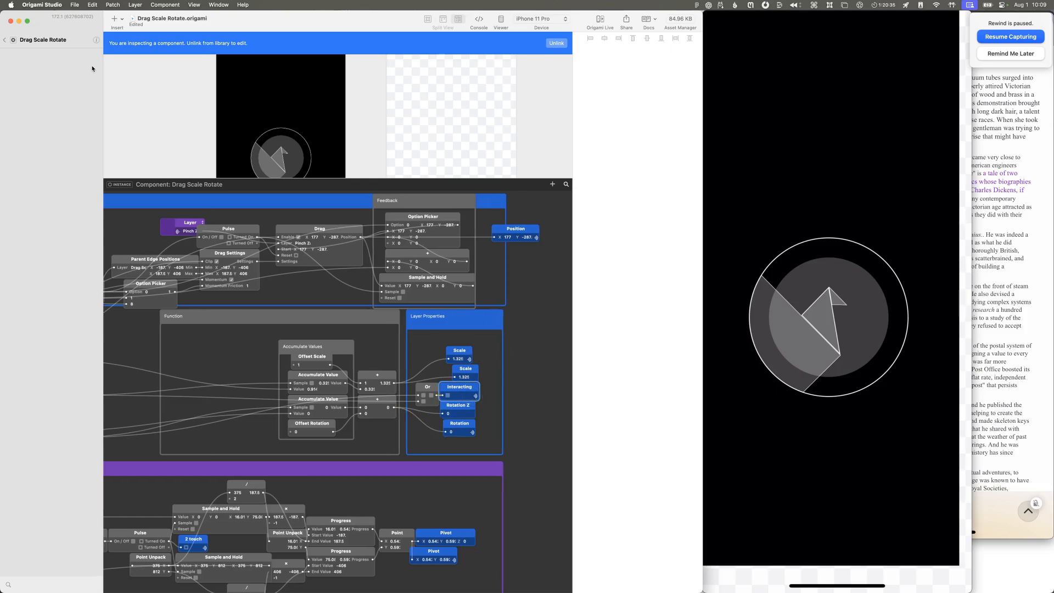
Step: Return to the document's component list, open the Drag Scale Rotate copy component and check its component options
click(94, 43)
click(5, 40)
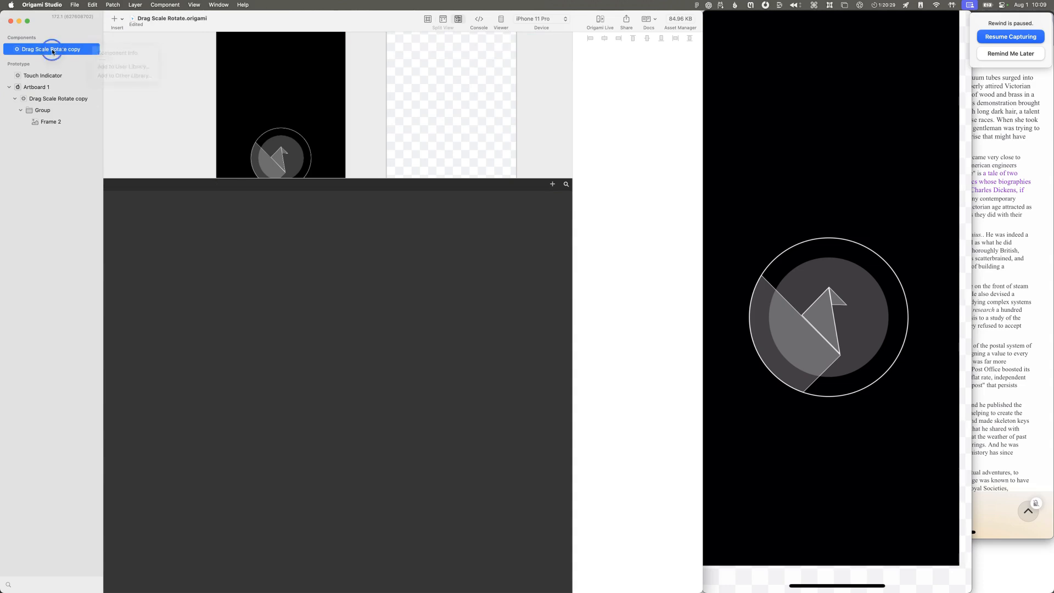
double_click(52, 49)
double_click(18, 50)
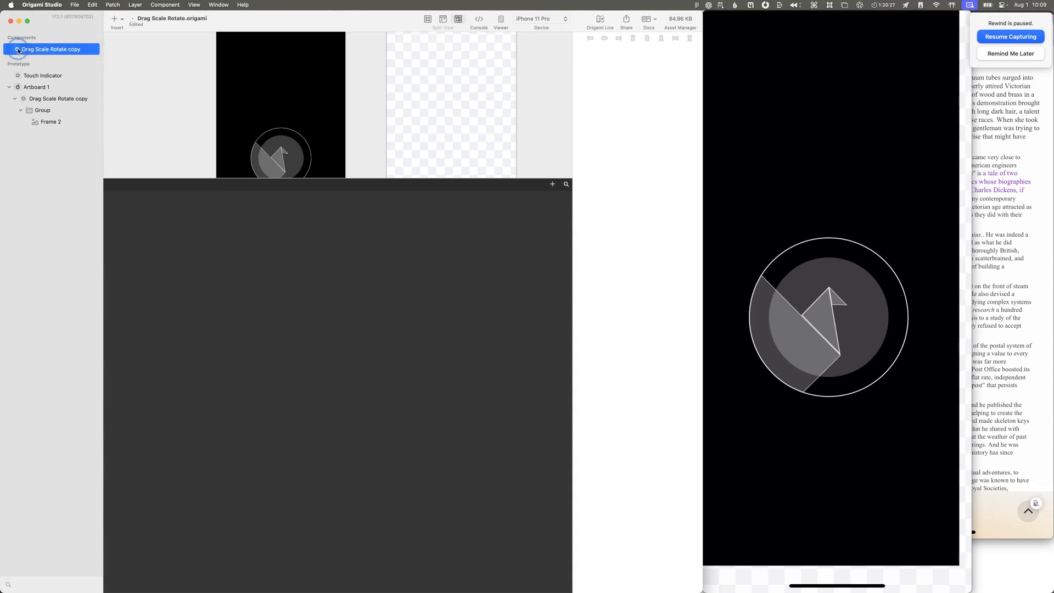
click(95, 42)
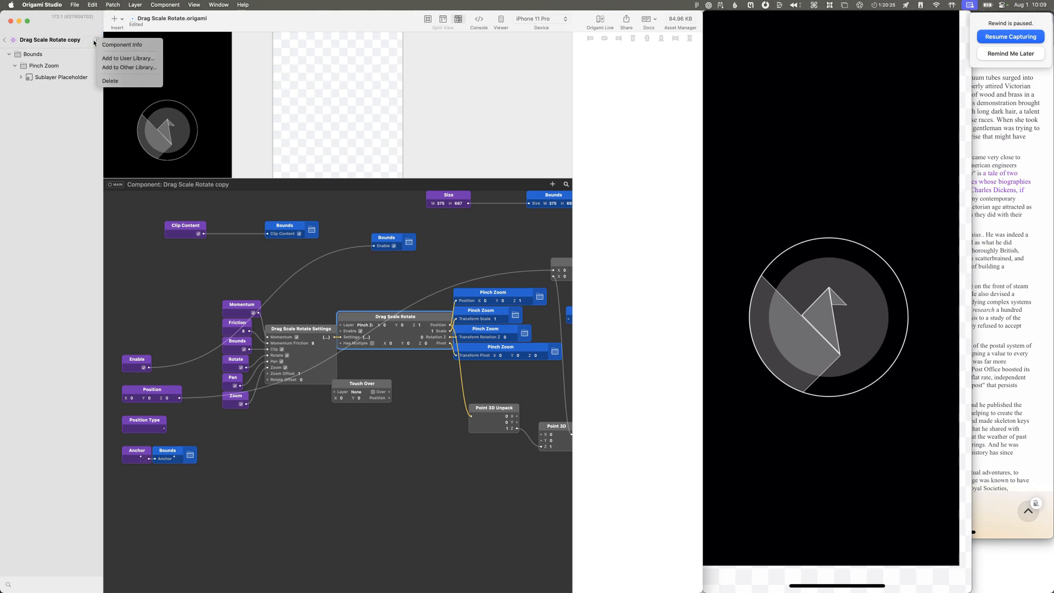
click(423, 325)
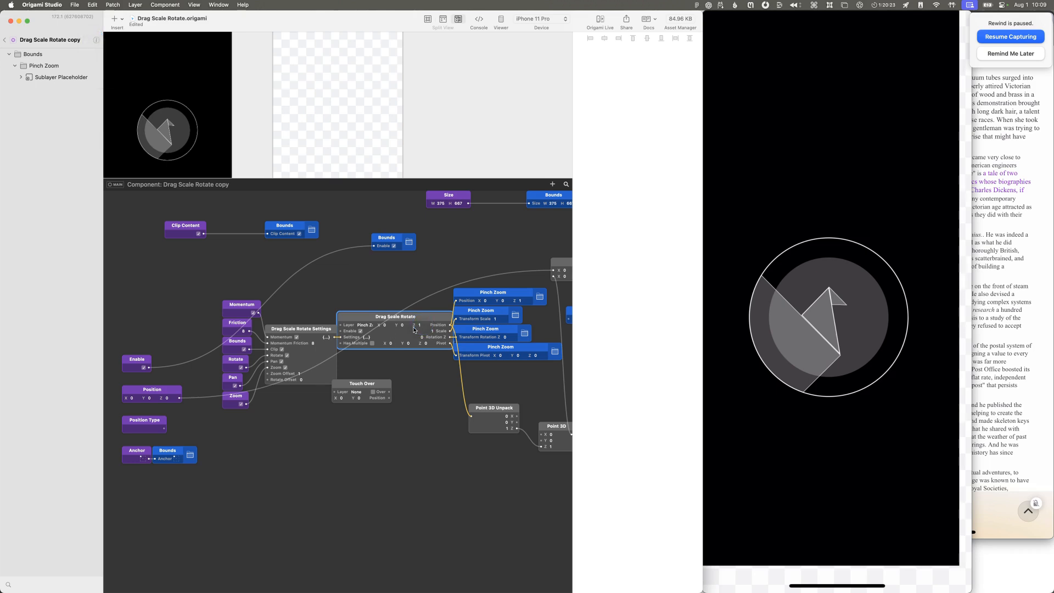
Step: Move between the nested Drag Scale Rotate patch and its parent to check which outputs the patch exposes
double_click(426, 318)
double_click(396, 333)
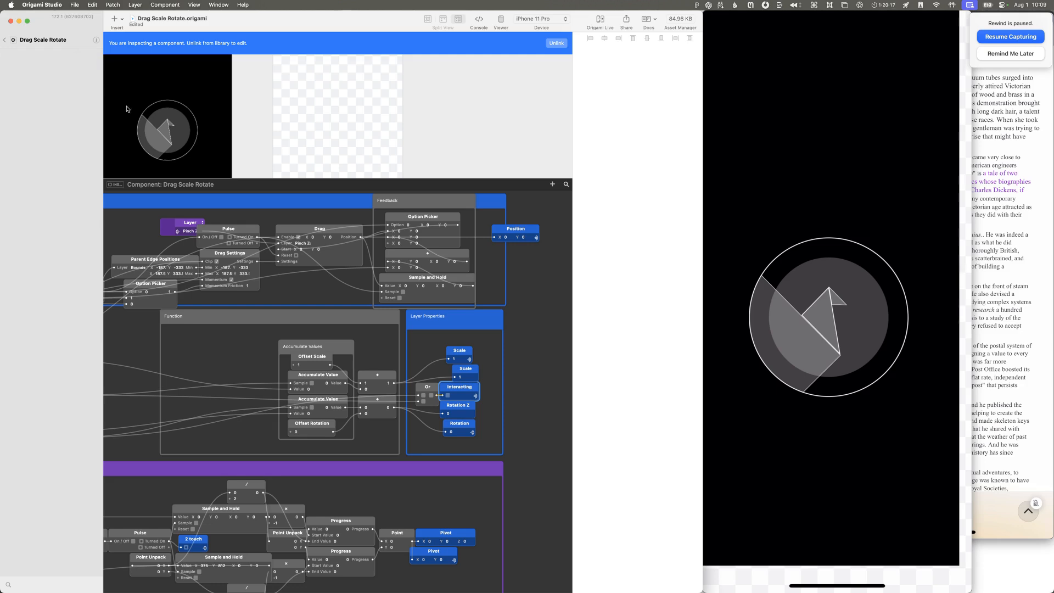
click(6, 41)
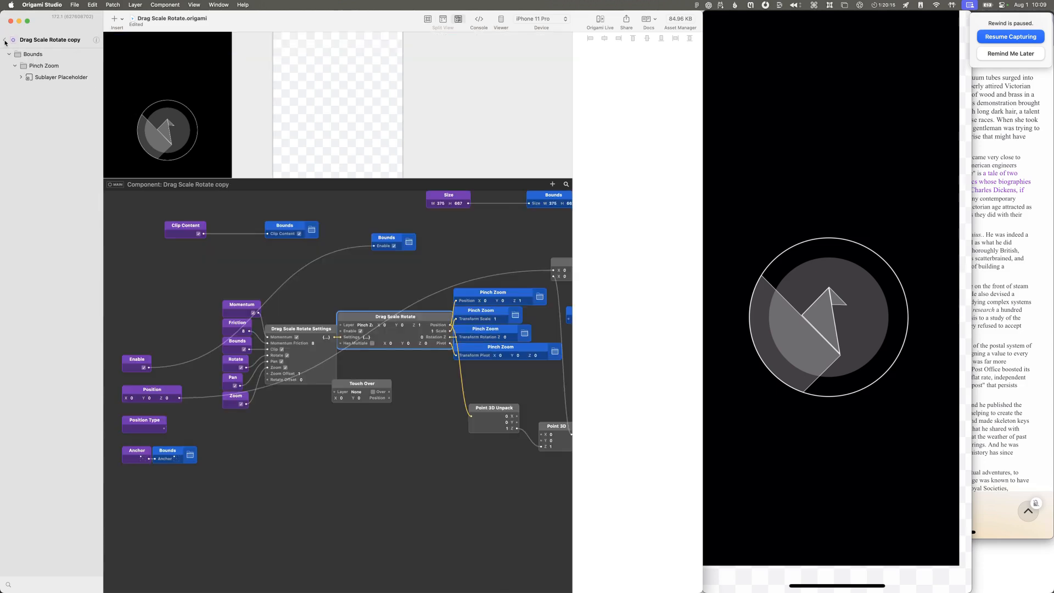
double_click(395, 332)
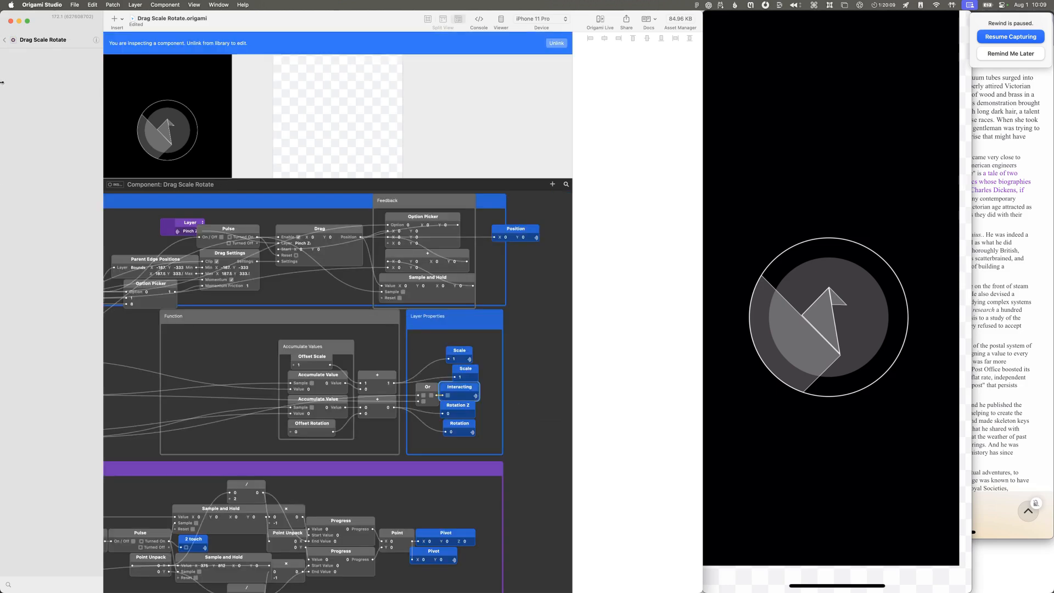
click(6, 42)
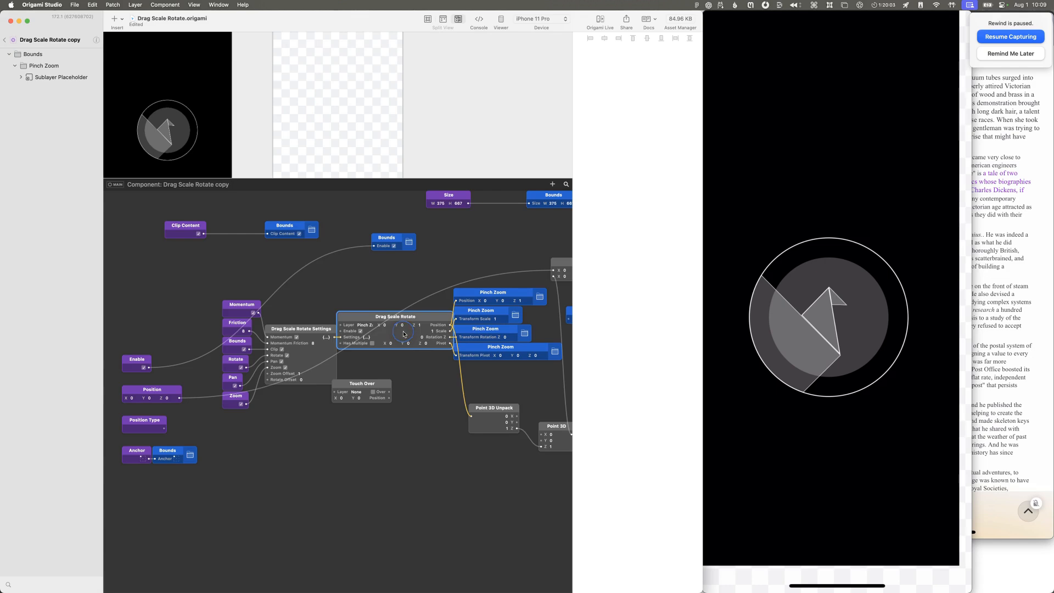
double_click(426, 322)
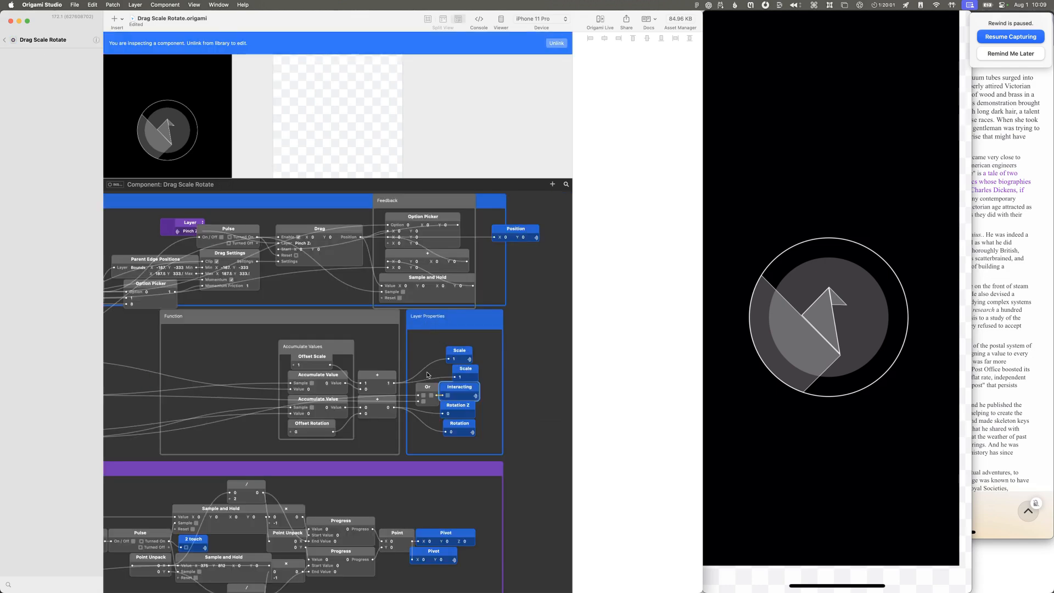
Step: Inspect the Rotation Z, Scale and Interacting output patches in the Layer Properties group
click(468, 407)
click(470, 381)
click(466, 373)
click(461, 356)
click(468, 391)
scroll(492, 411, down, 3)
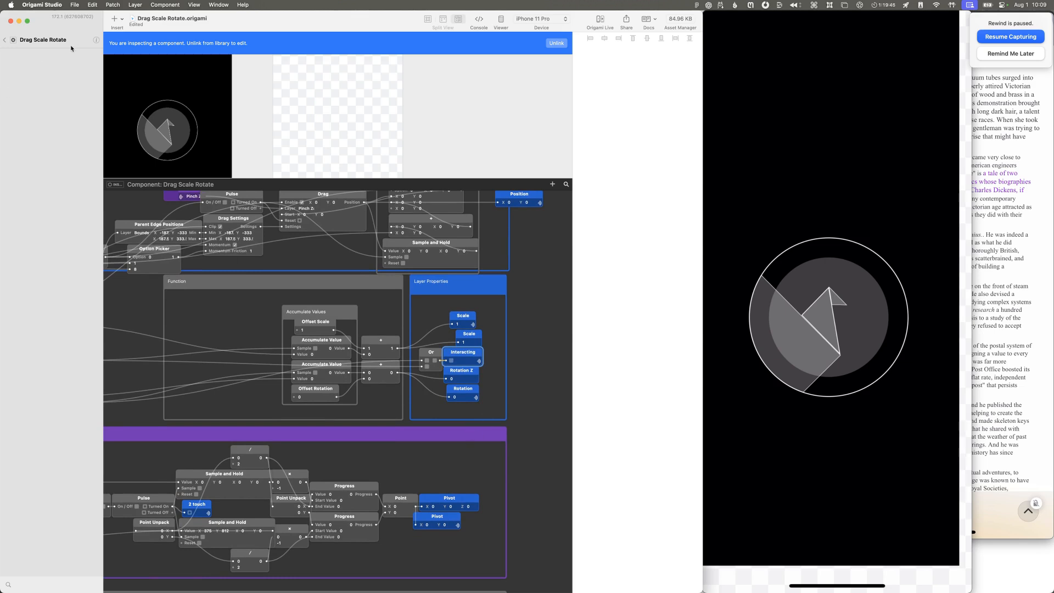
Step: Unlink the nested Drag Scale Rotate component from the library as Drag Scale Rotate copy and add an output port to it
click(551, 45)
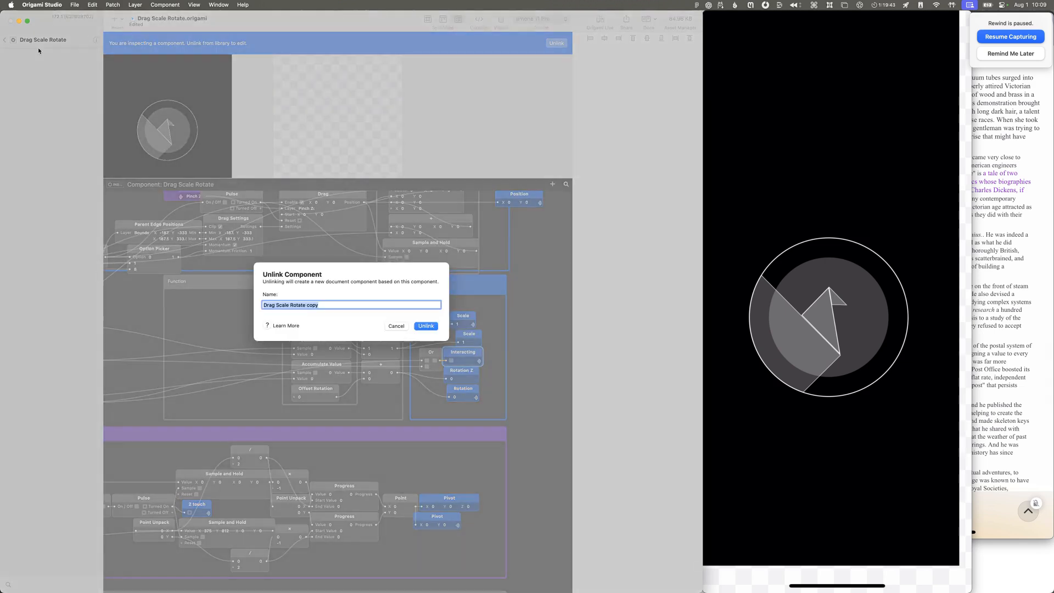
click(427, 326)
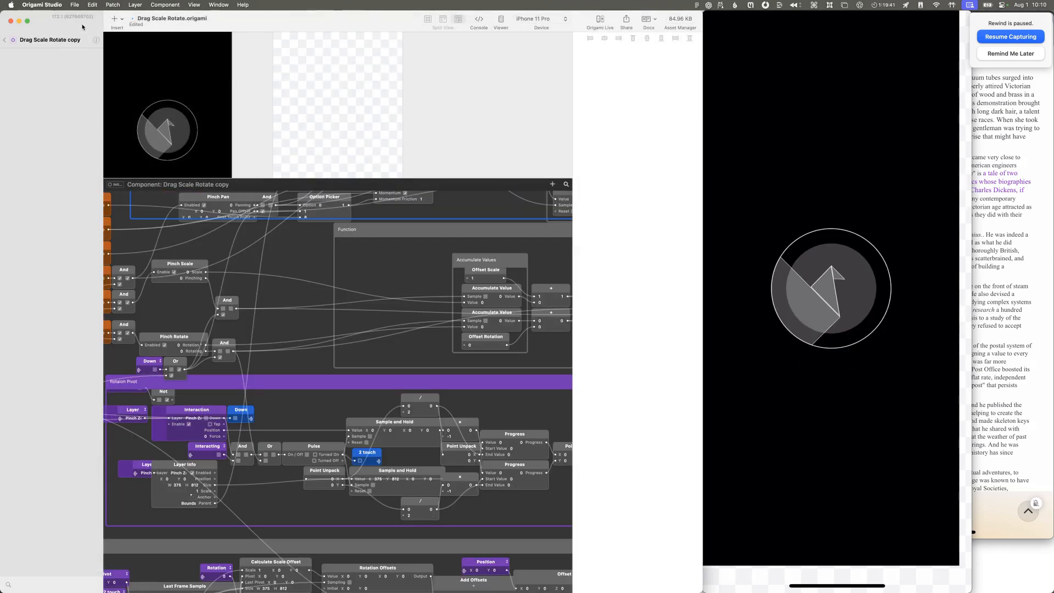
click(97, 41)
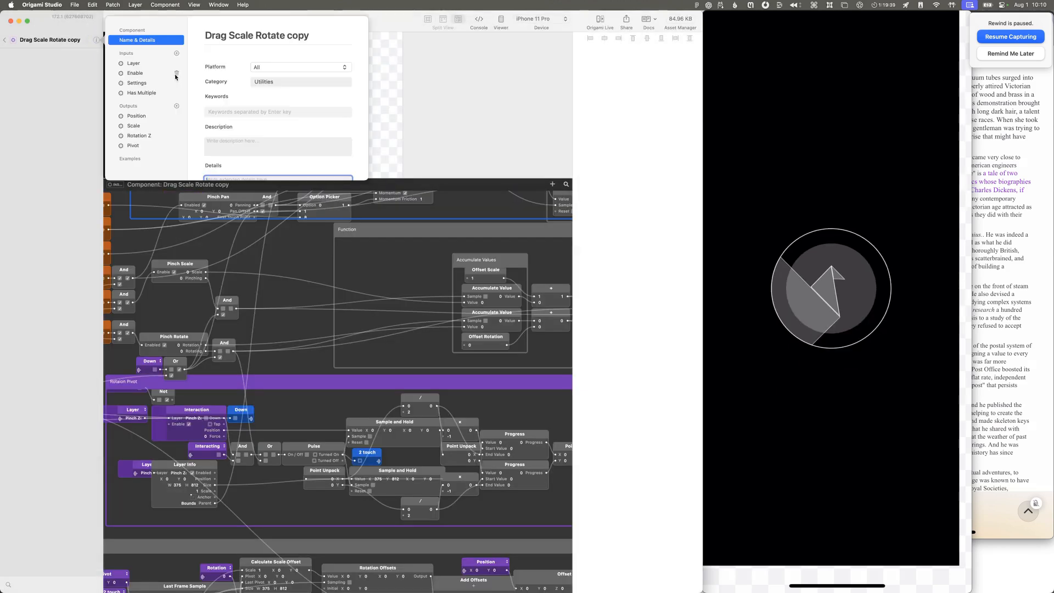
click(177, 106)
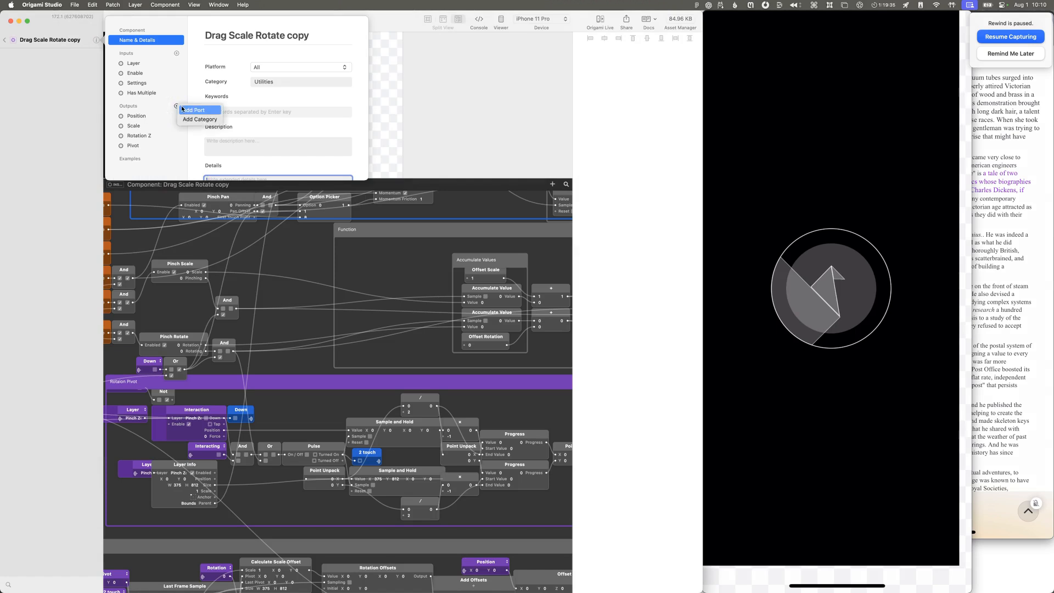
click(183, 110)
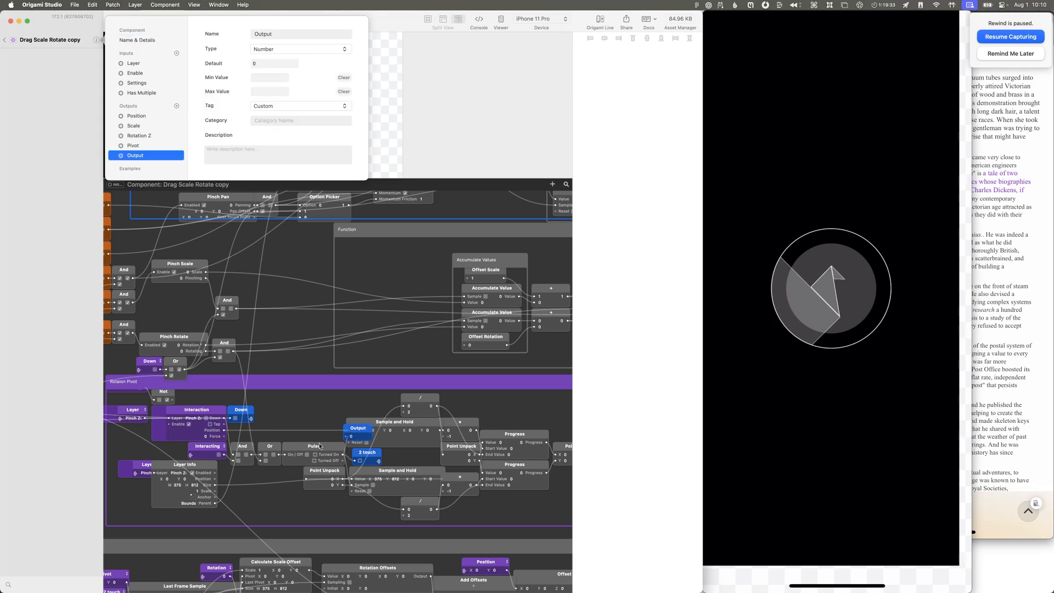
Step: Place the new Output patch in the Layer Properties group between the Interacting and Rotation Z patches, making room for it
drag(351, 428, 511, 399)
scroll(483, 390, right, 5)
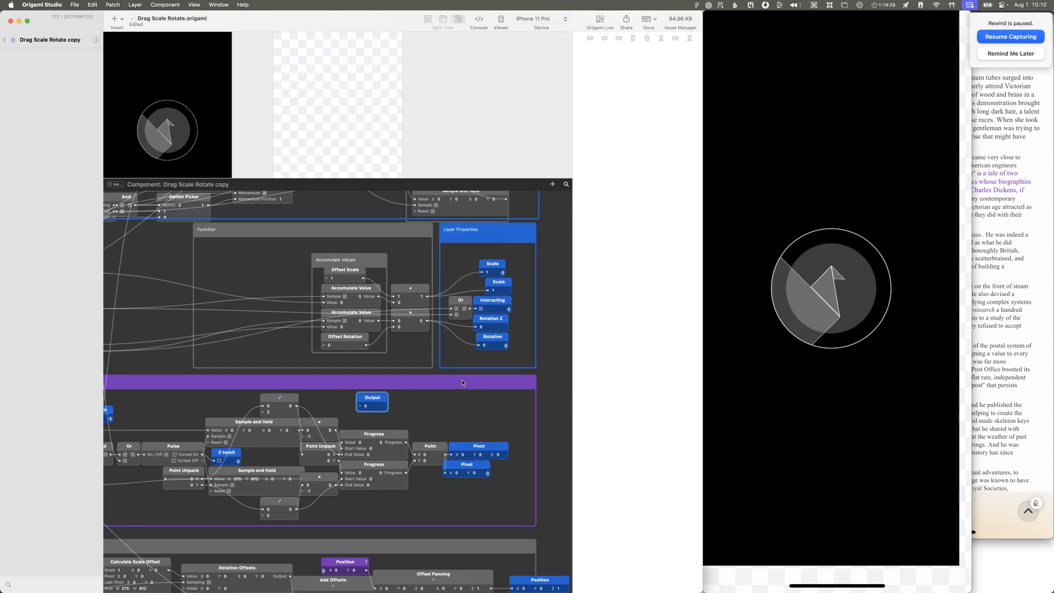
drag(379, 399, 533, 314)
drag(500, 363, 502, 321)
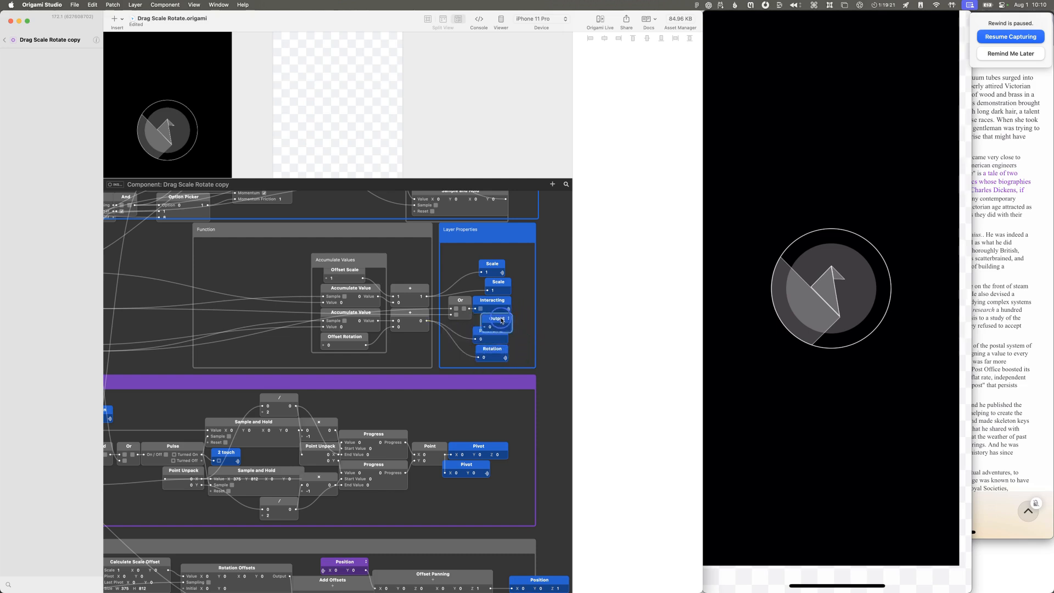
drag(511, 362, 479, 350)
key(super+z)
key(super+z)
click(463, 335)
Step: Rename the new output patch as Interacting, set its type to Boolean and connect the Or patch's output to it
double_click(497, 318)
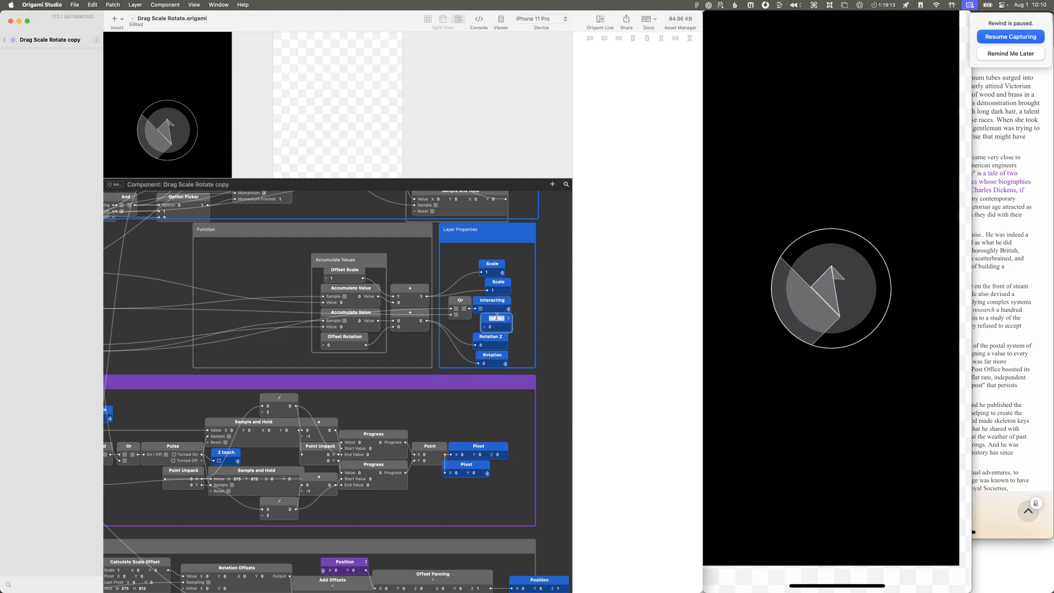
key(Return)
right_click(524, 326)
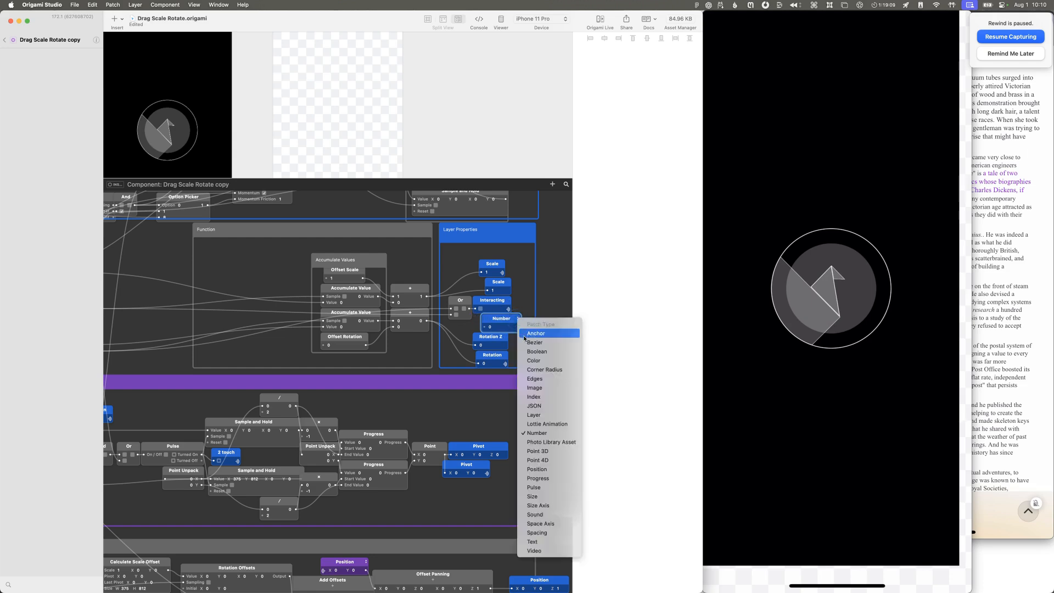
click(544, 351)
drag(469, 310, 484, 328)
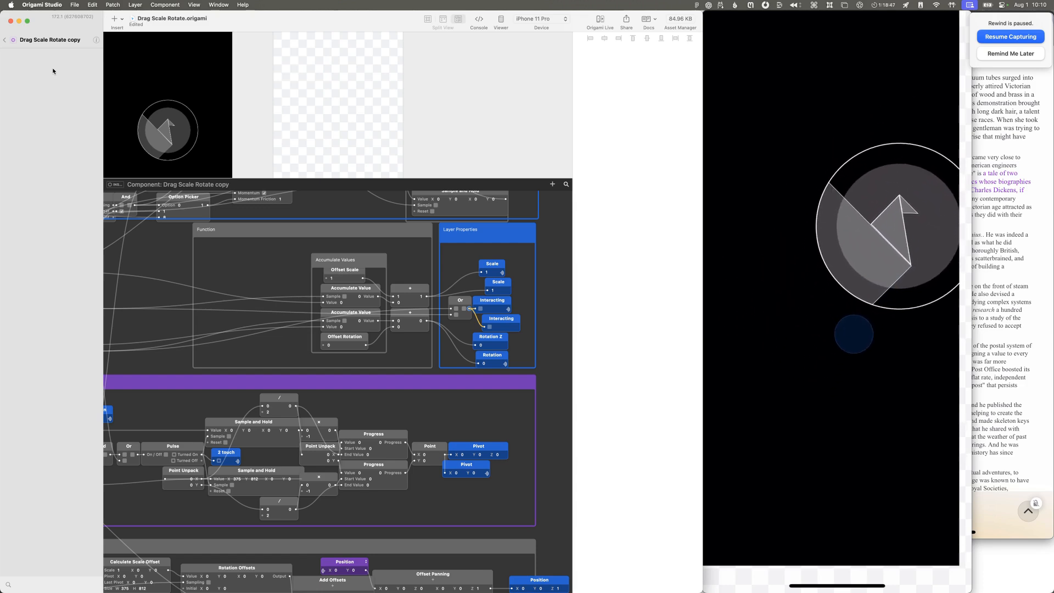
Step: Return to the parent component and inspect the nested patch's exposed ports and the unconnected Output patch
click(5, 40)
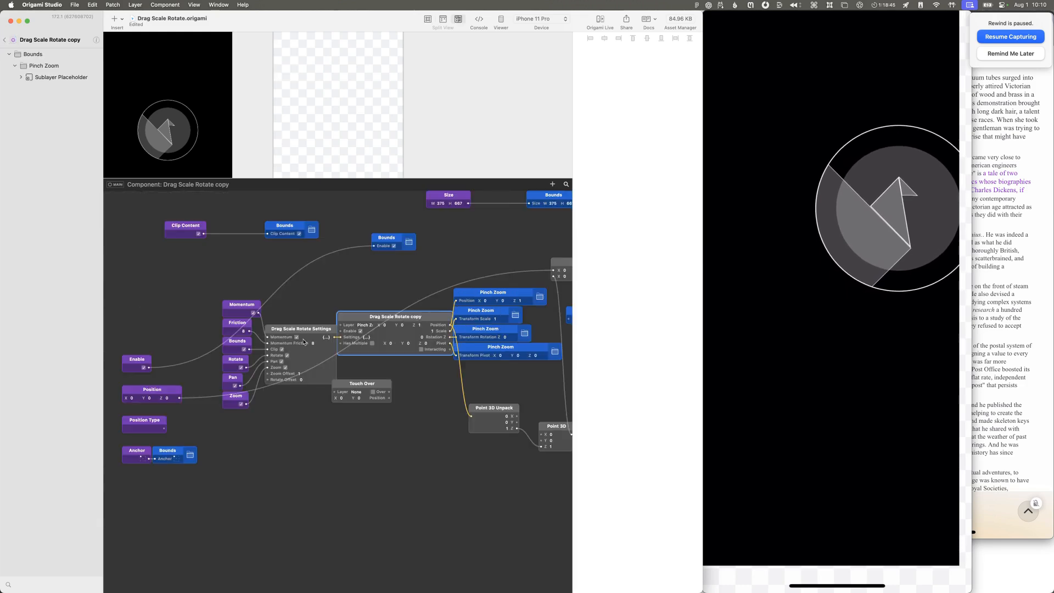
scroll(314, 338, up, 5)
scroll(313, 338, right, 4)
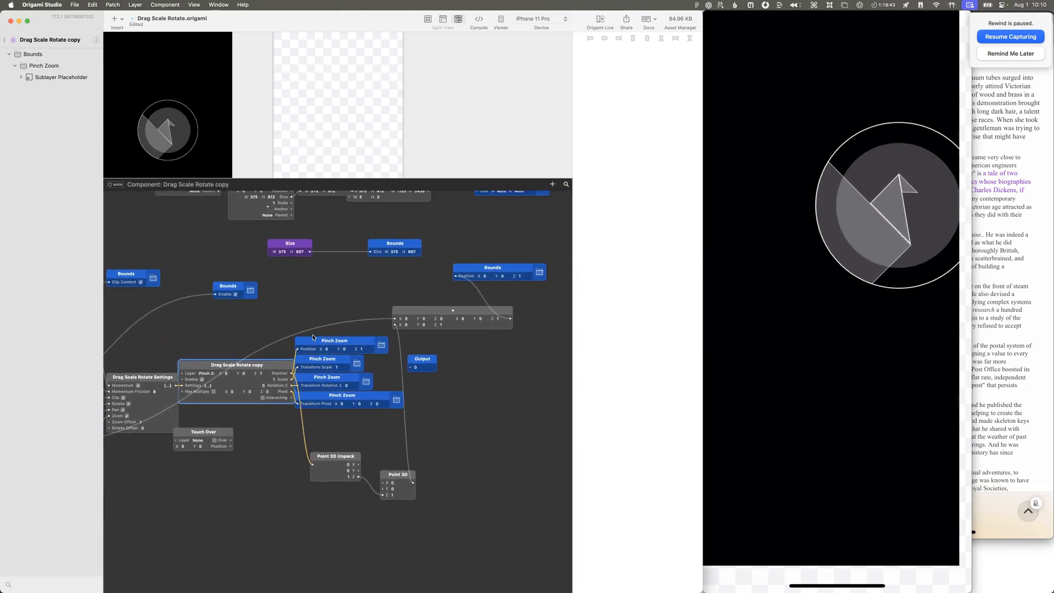
scroll(314, 337, up, 2)
scroll(313, 338, right, 2)
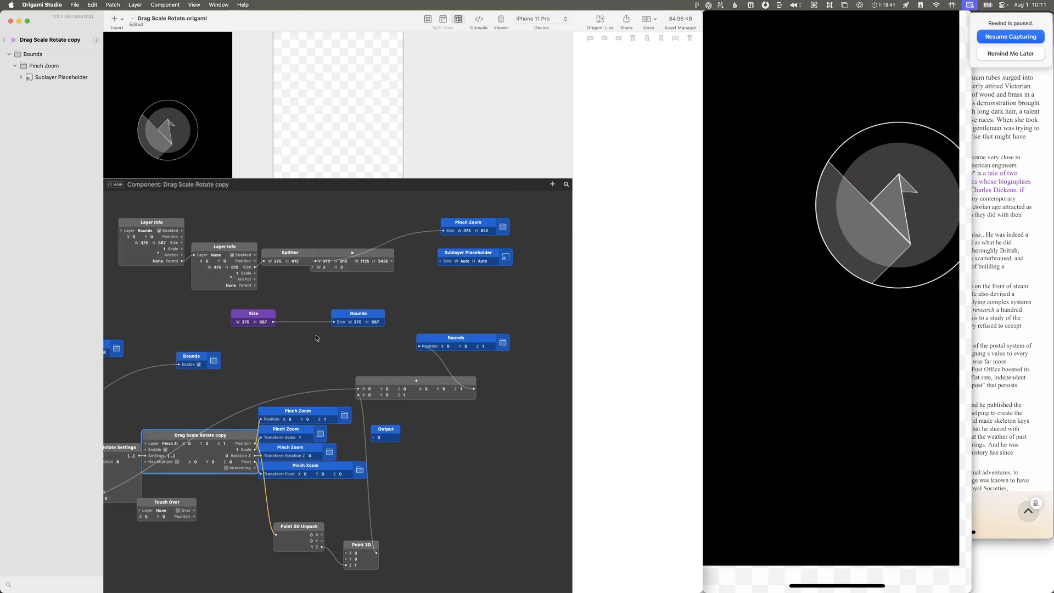
scroll(316, 337, up, 1)
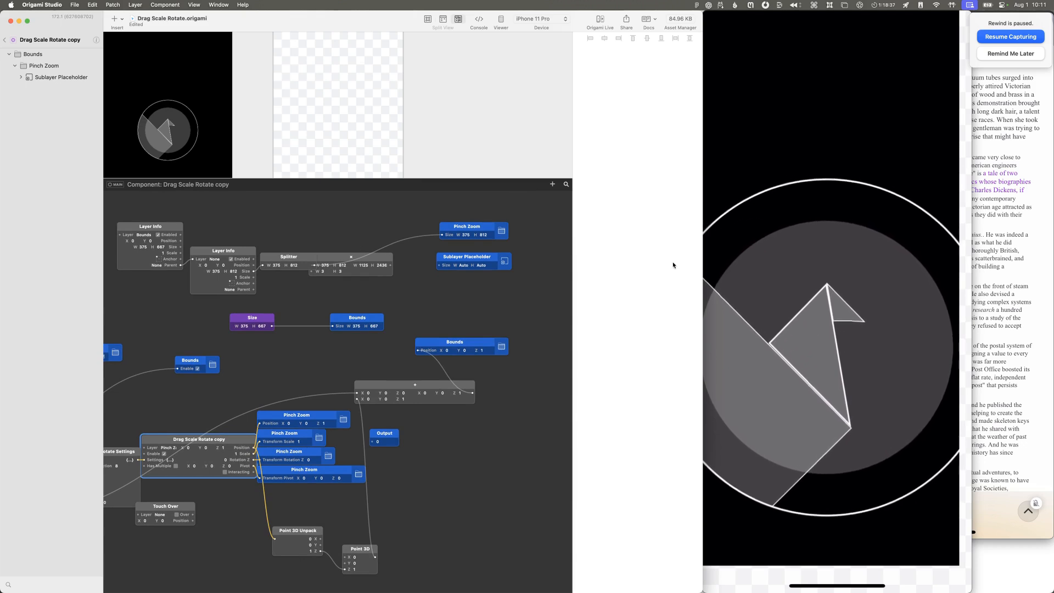
Step: Postpone the Rewind reminder and bring the Untitled and Drag Scale Rotate documents in front of the phone recording window
click(1009, 52)
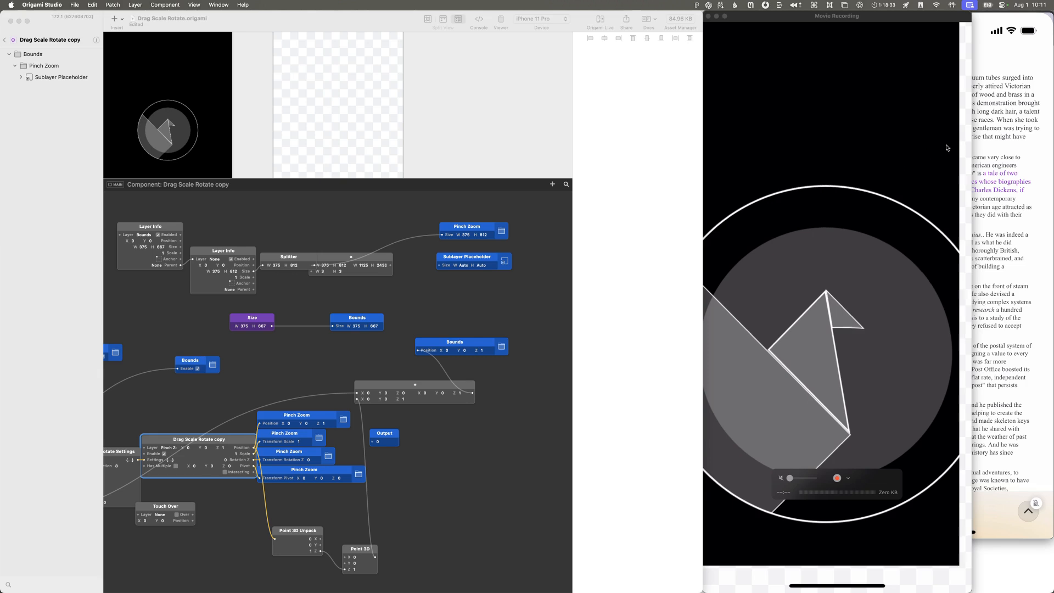
click(600, 157)
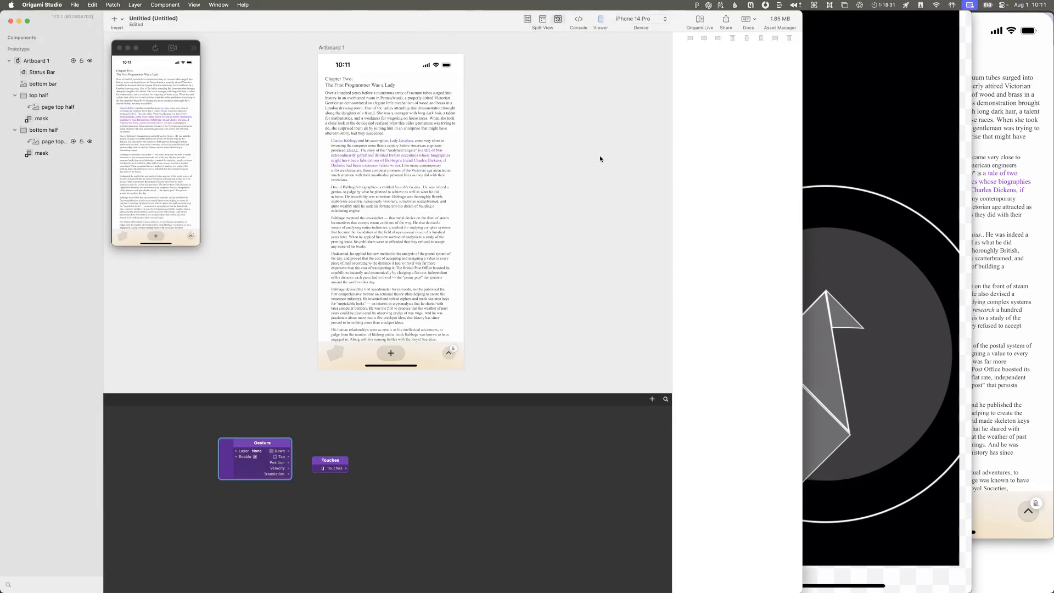
click(697, 22)
click(700, 41)
click(812, 130)
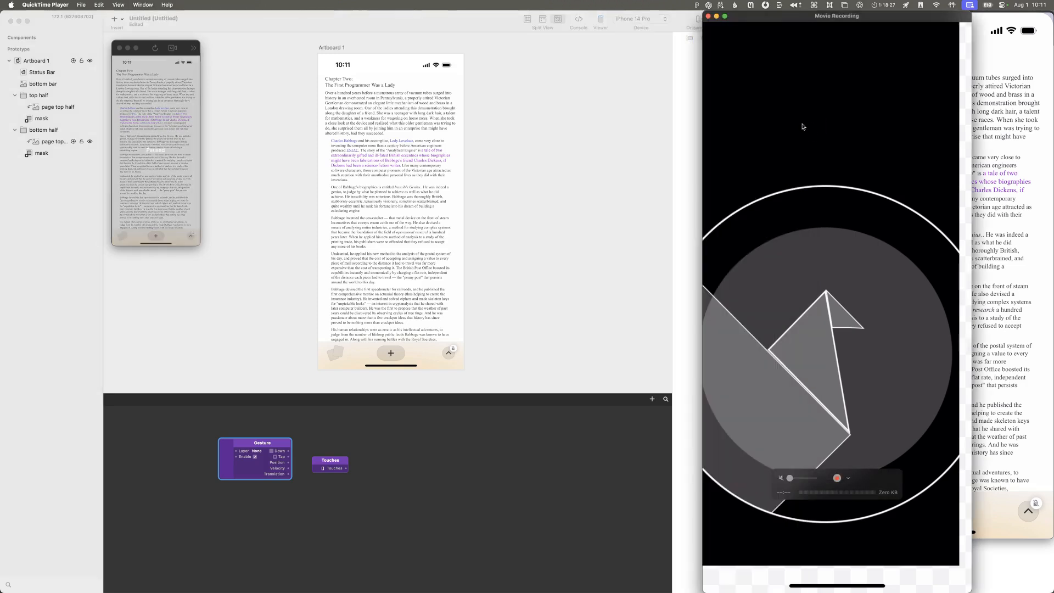
click(674, 63)
click(699, 24)
click(701, 41)
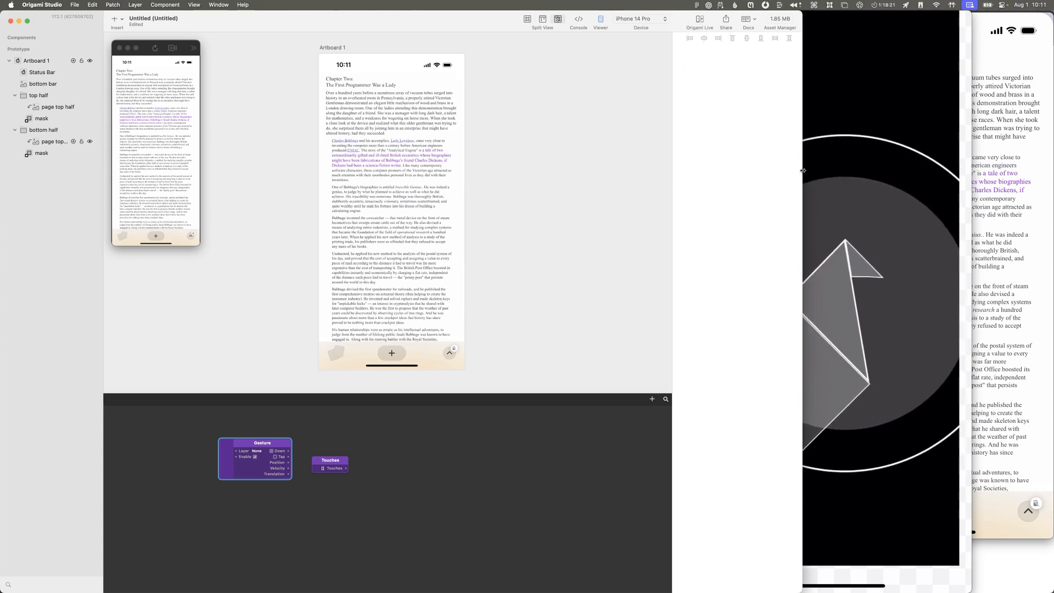
key(super+grave)
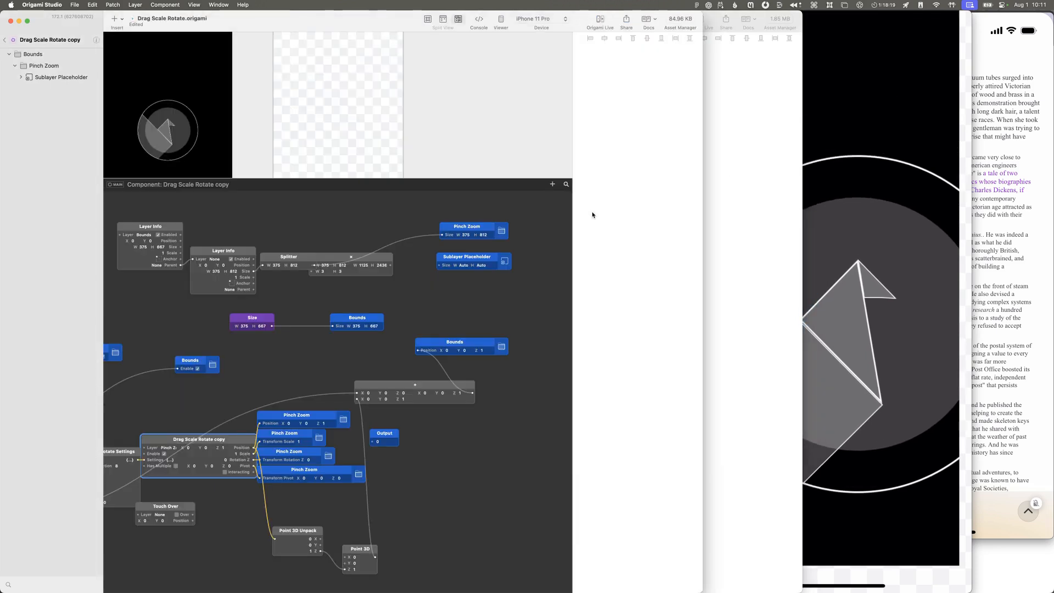
Step: Return to the Drag Scale Rotate document's root level and disable the Touch Indicator
scroll(383, 265, left, 3)
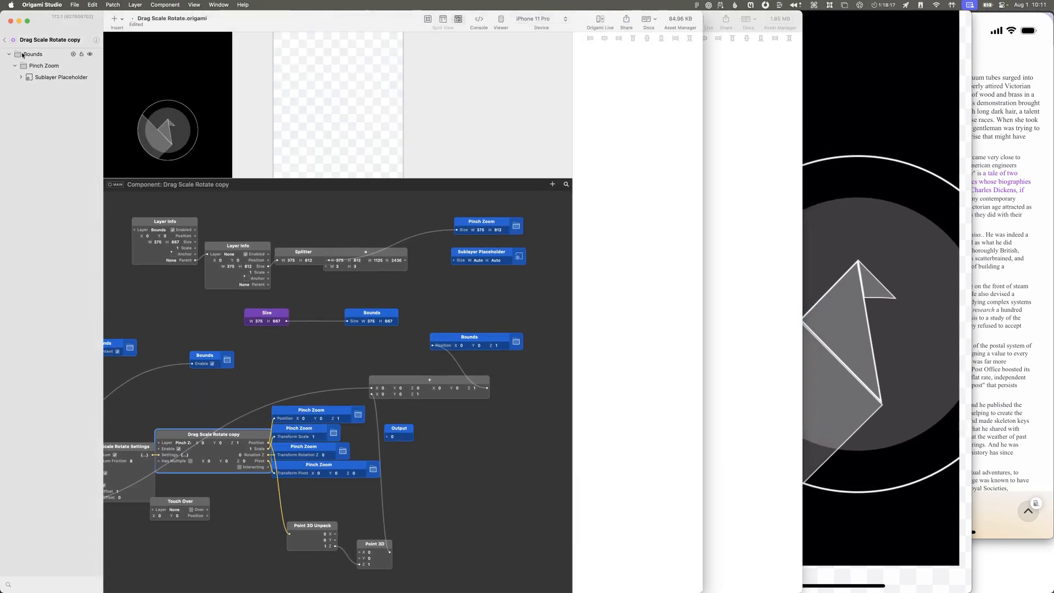
click(38, 77)
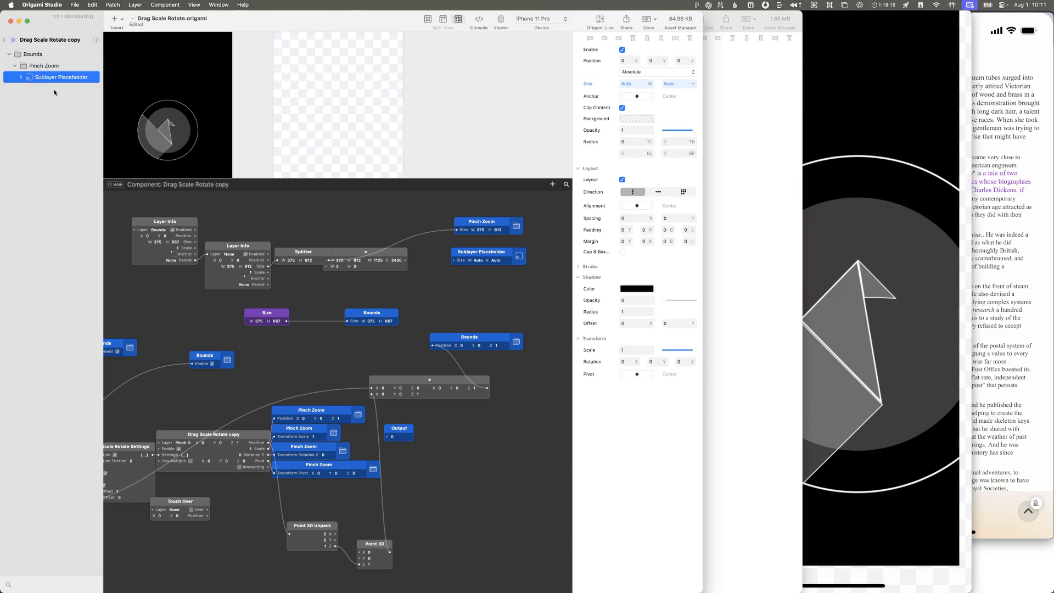
click(5, 39)
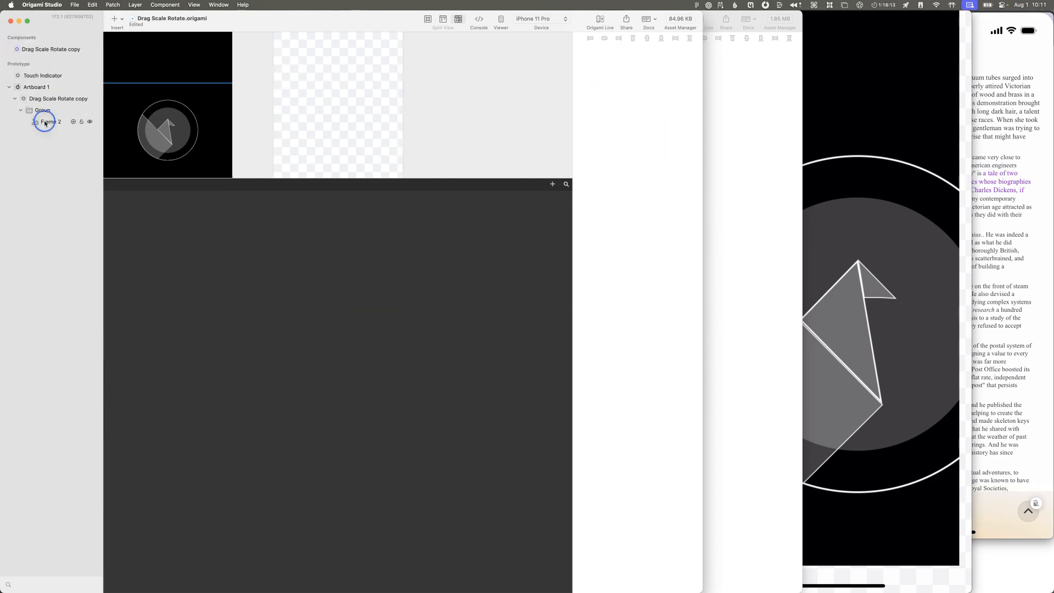
click(44, 118)
click(42, 97)
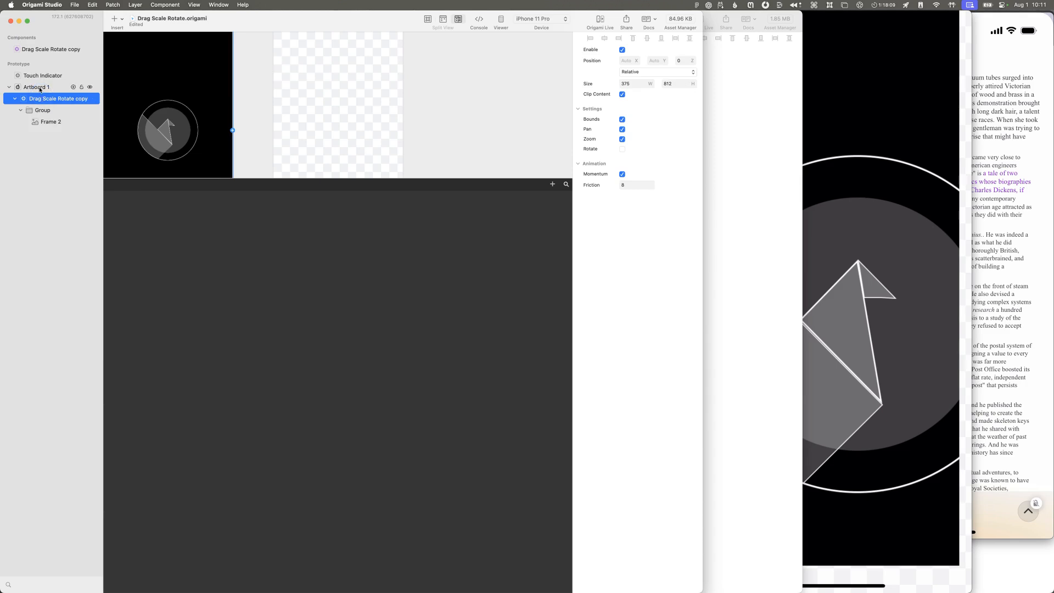
click(39, 88)
click(40, 77)
click(622, 50)
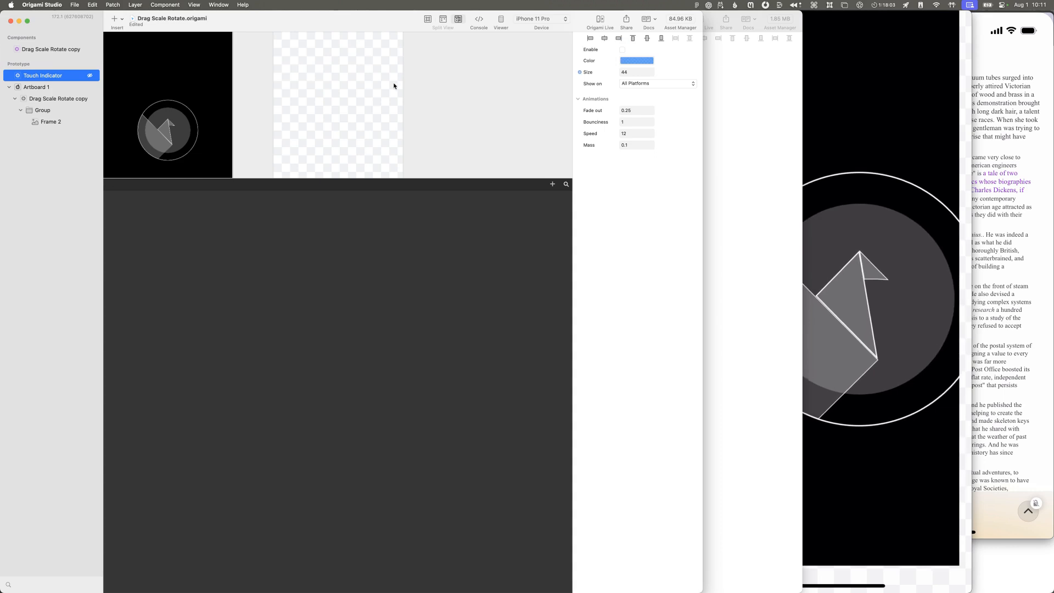
Step: Copy the Drag Scale Rotate copy component into the Untitled document
click(57, 53)
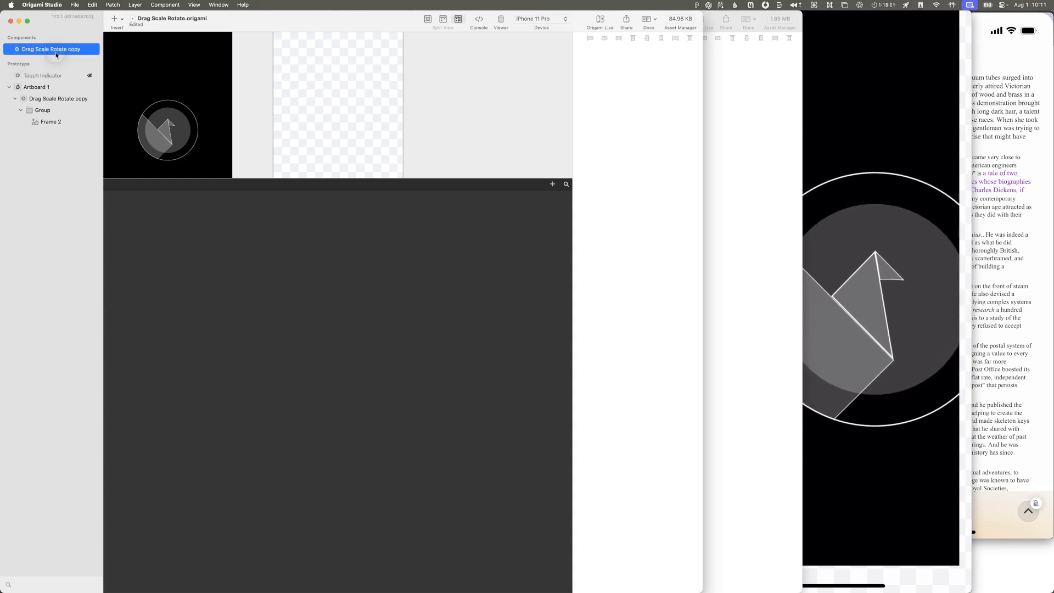
double_click(61, 51)
key(super+w)
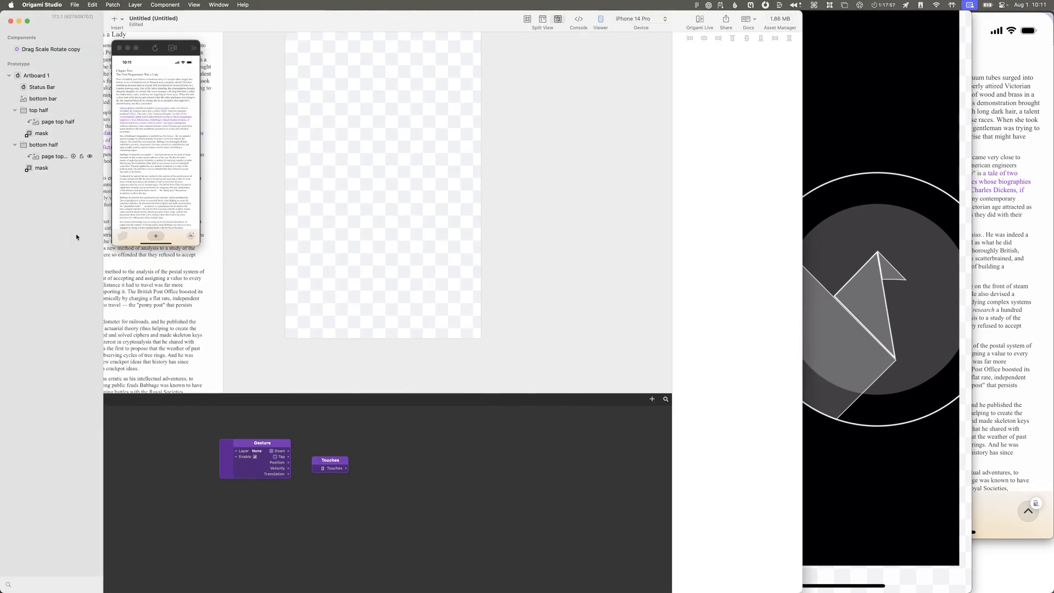
scroll(310, 161, up, 3)
scroll(310, 160, up, 3)
scroll(311, 157, down, 5)
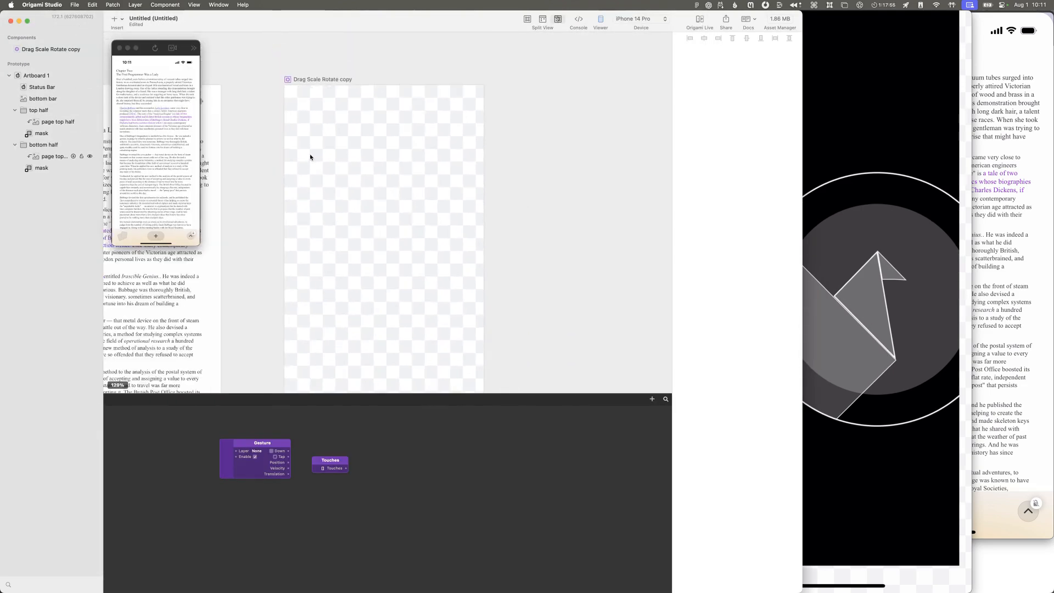
Step: Move the component's artboard to the lower left of Artboard 1, at about X -512, Y 587, and leave the component
double_click(336, 98)
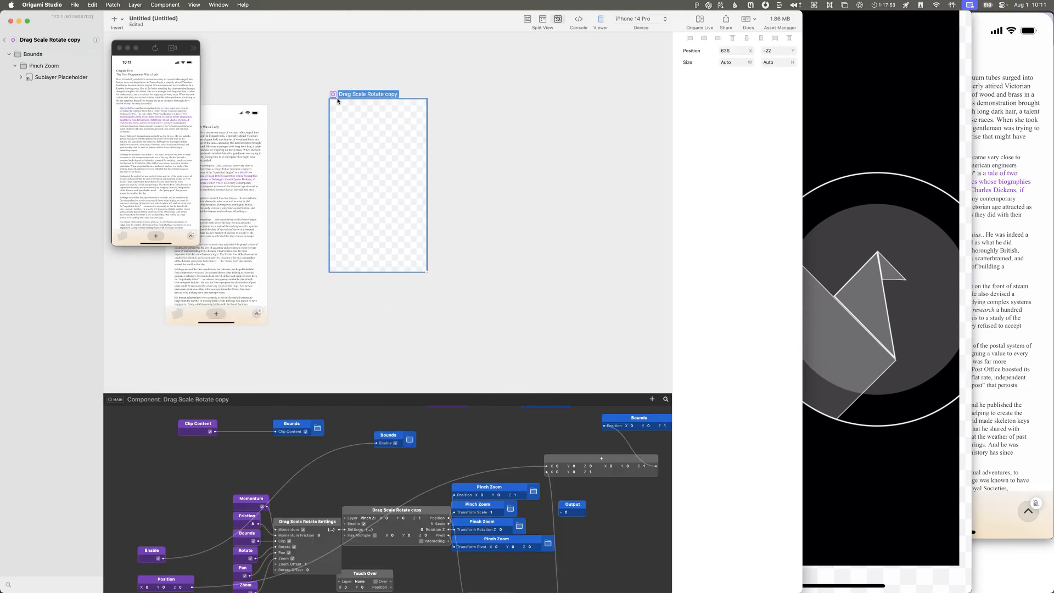
drag(349, 98, 72, 249)
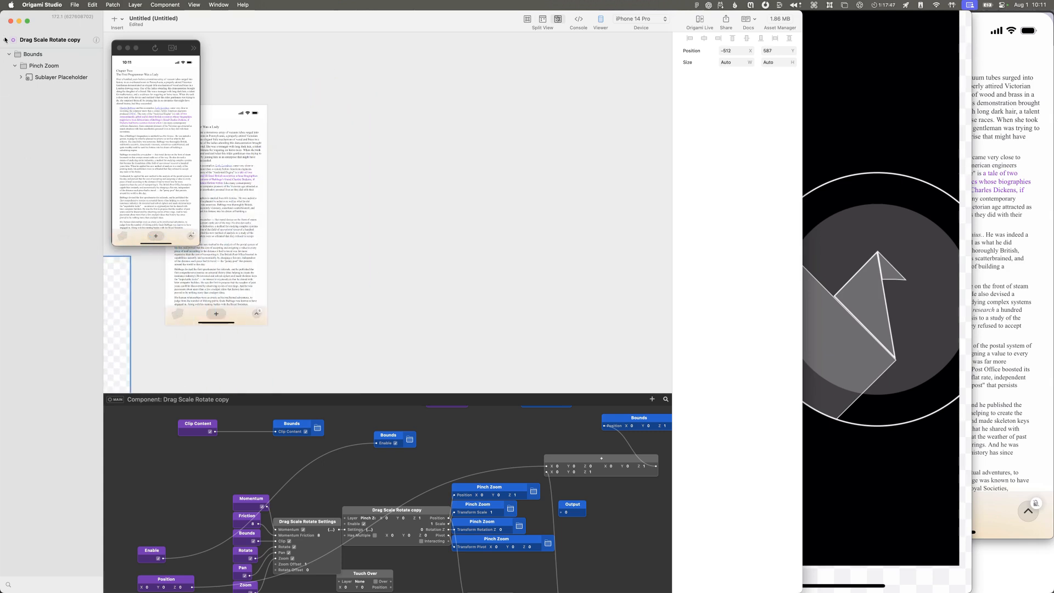
click(4, 40)
Step: Rename both the copied component and the patch nested inside it as Drag Scale Rotate, then return to the document's component list
click(48, 49)
click(67, 49)
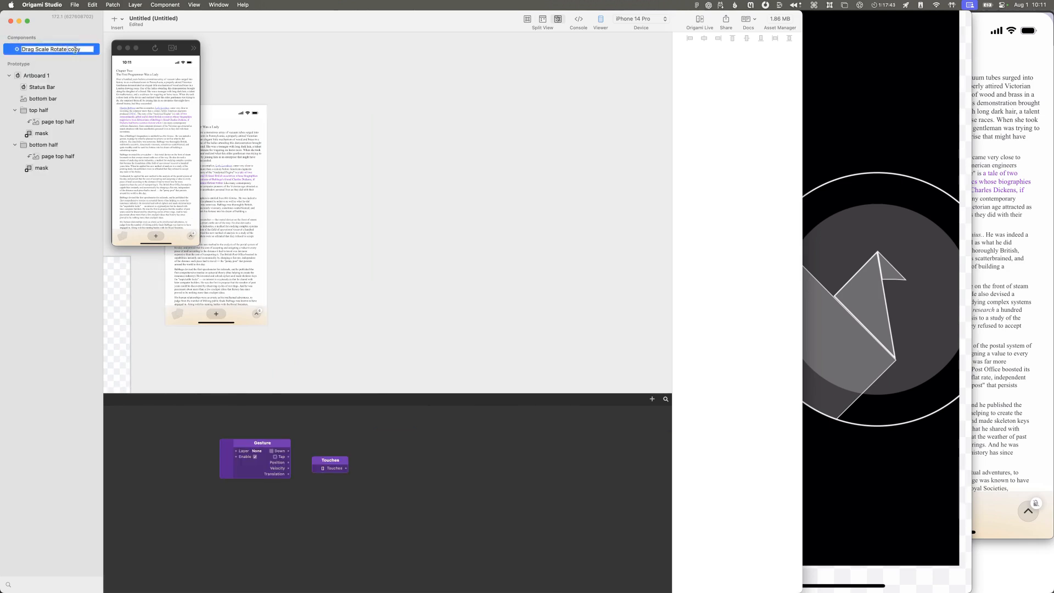
key(Return)
double_click(11, 52)
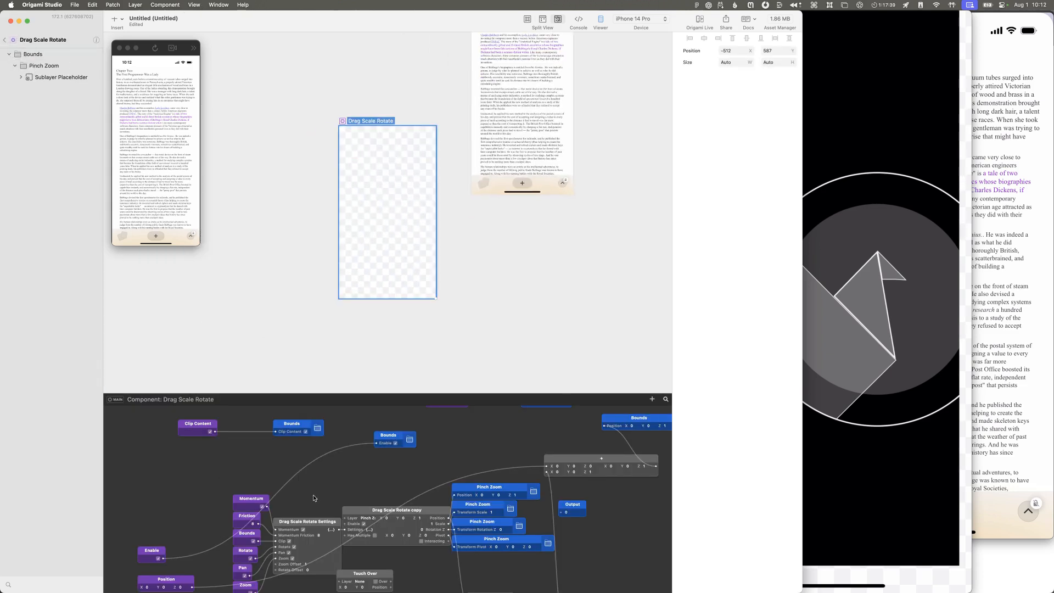
click(361, 512)
double_click(386, 510)
key(Right)
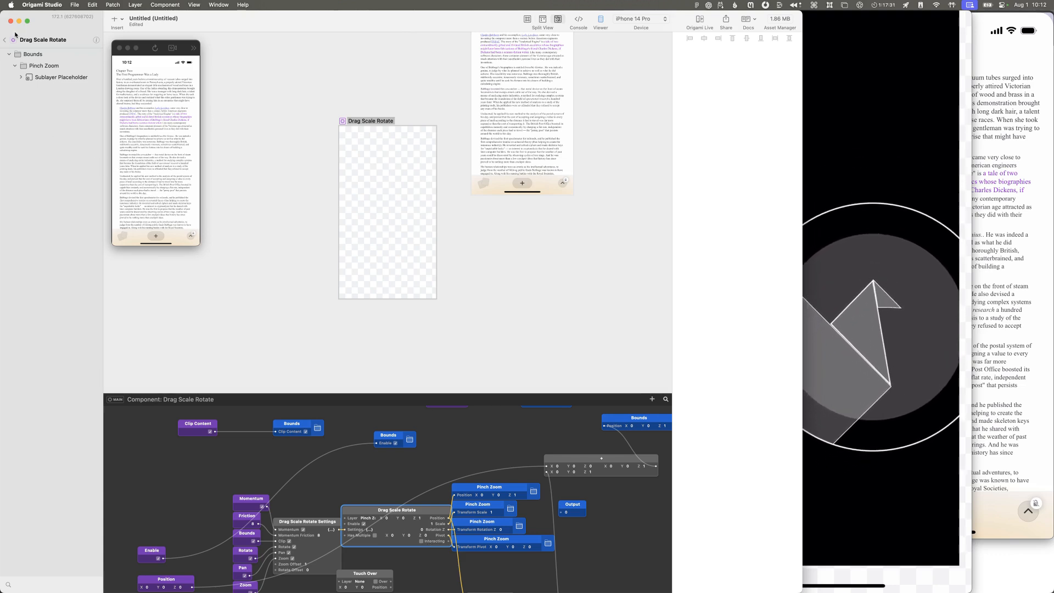
click(38, 40)
click(37, 55)
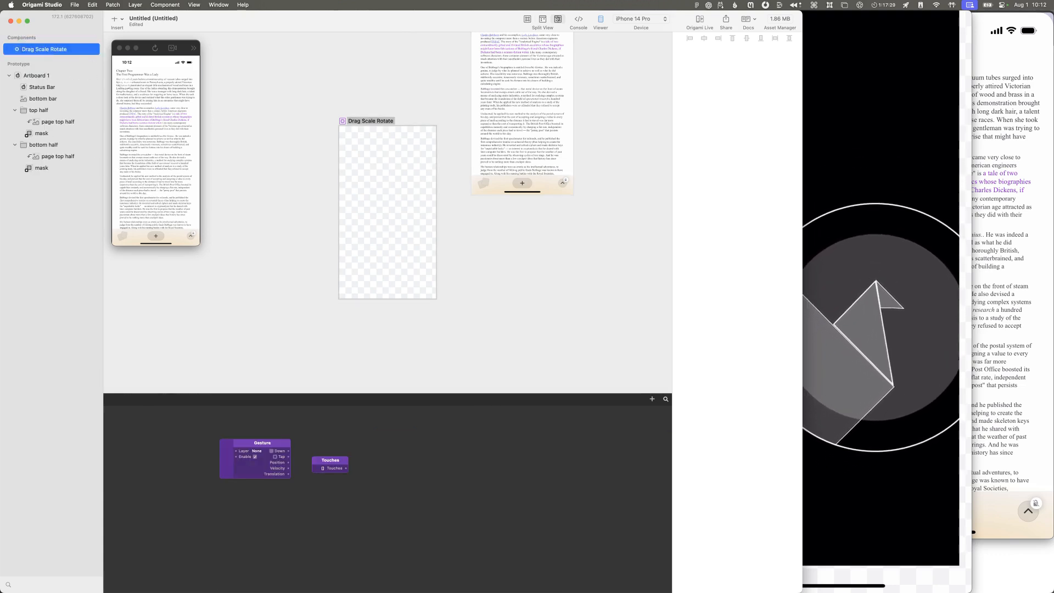
Step: Reposition the Drag Scale Rotate artboard at about X -676, Y 385, beside Artboard 1, and return to the document's root level
scroll(383, 153, up, 4)
scroll(383, 153, right, 2)
drag(302, 228, 255, 176)
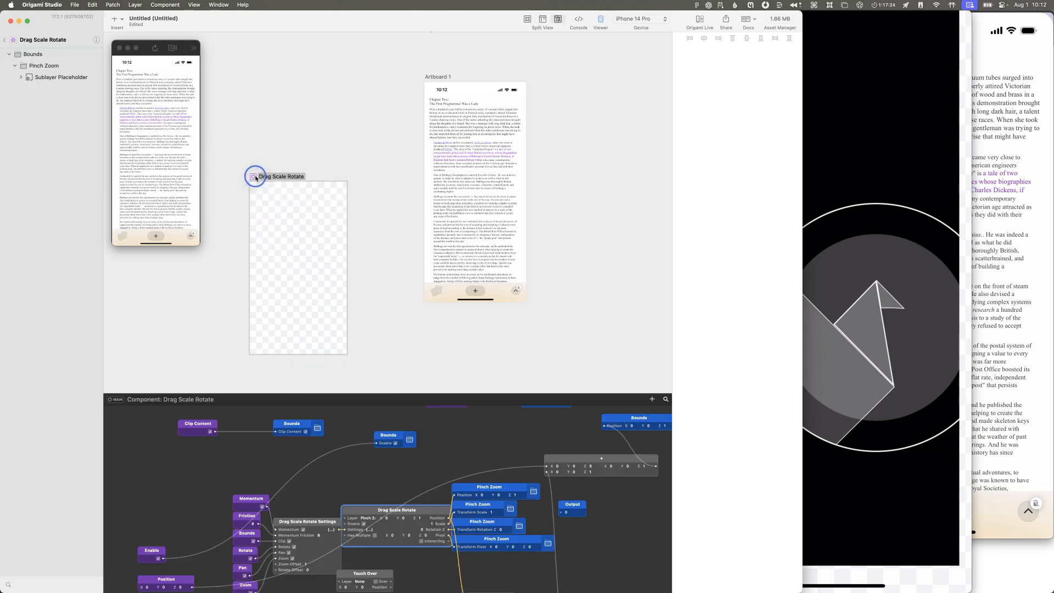
click(5, 40)
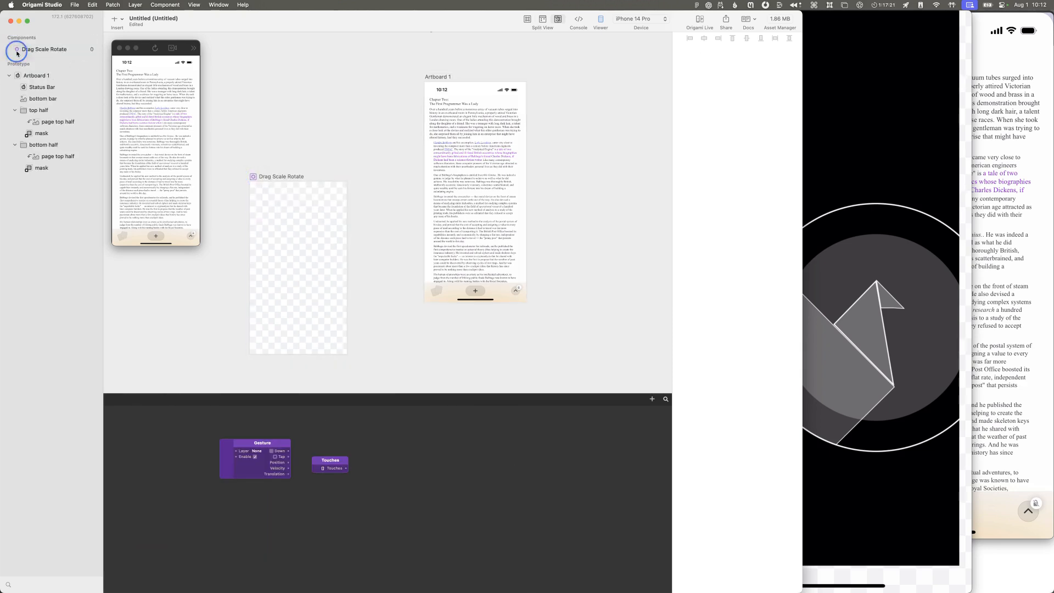
Step: Try to bring the Drag Scale Rotate component from the component list into Artboard 1
click(17, 50)
mouse_move(17, 51)
mouse_down()
mouse_move(55, 97)
mouse_move(28, 104)
mouse_move(27, 52)
mouse_move(26, 107)
mouse_move(23, 54)
mouse_up()
click(22, 50)
key(super+c)
click(49, 76)
click(73, 75)
right_click(35, 72)
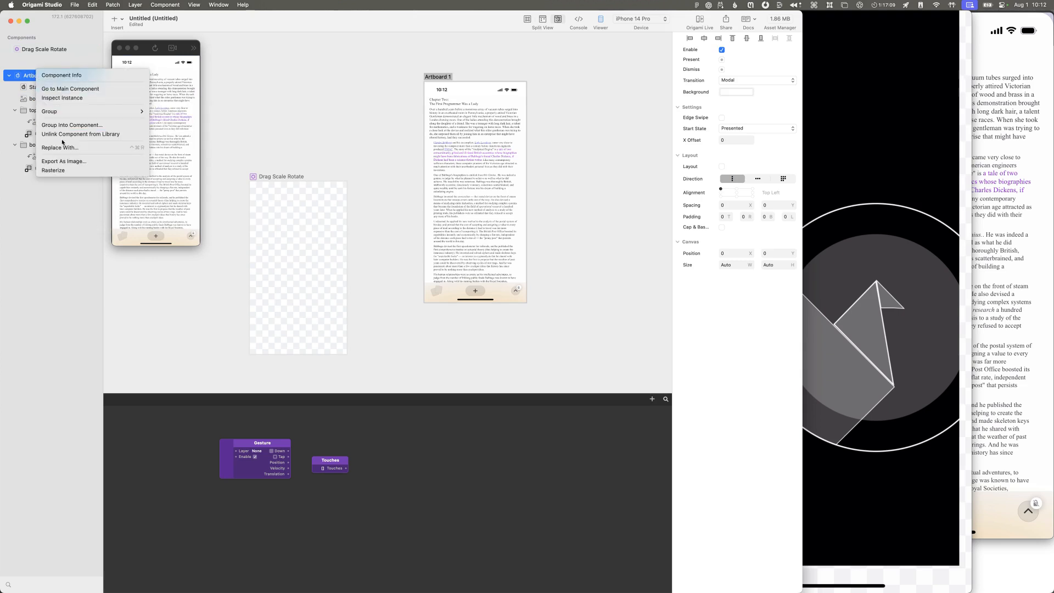
click(233, 120)
click(65, 49)
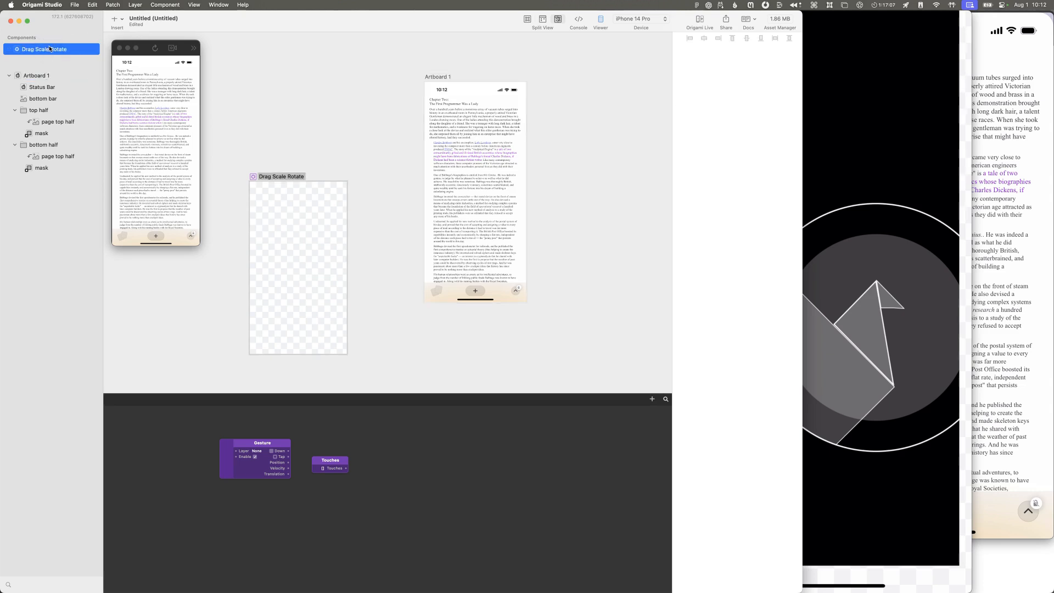
double_click(21, 76)
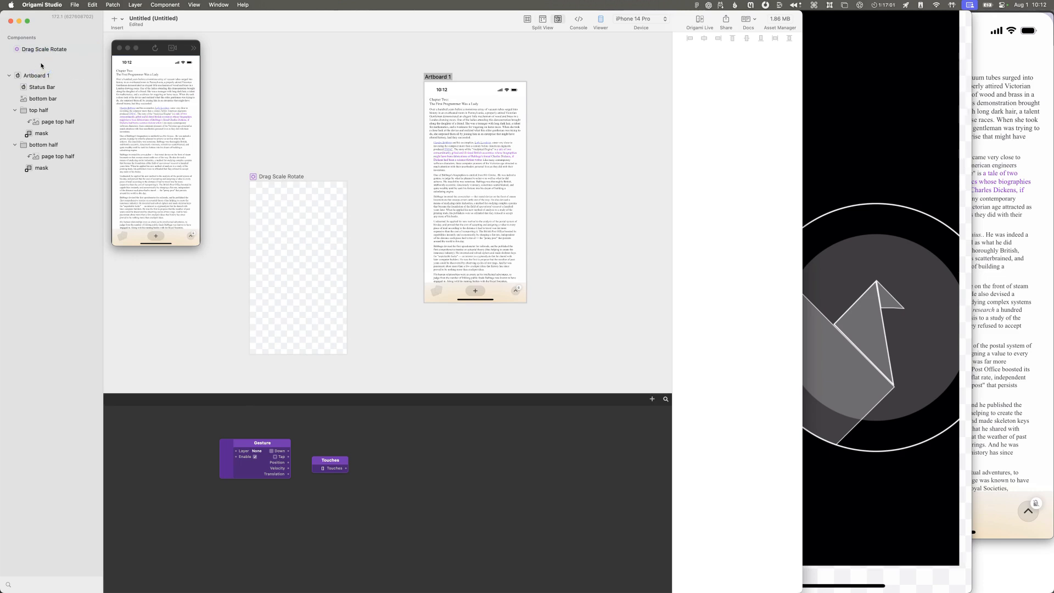
key(super+grave)
key(super+grave)
Step: Look up in the Origami Studio documentation on components how to insert a component, and return to the prototype
click(243, 4)
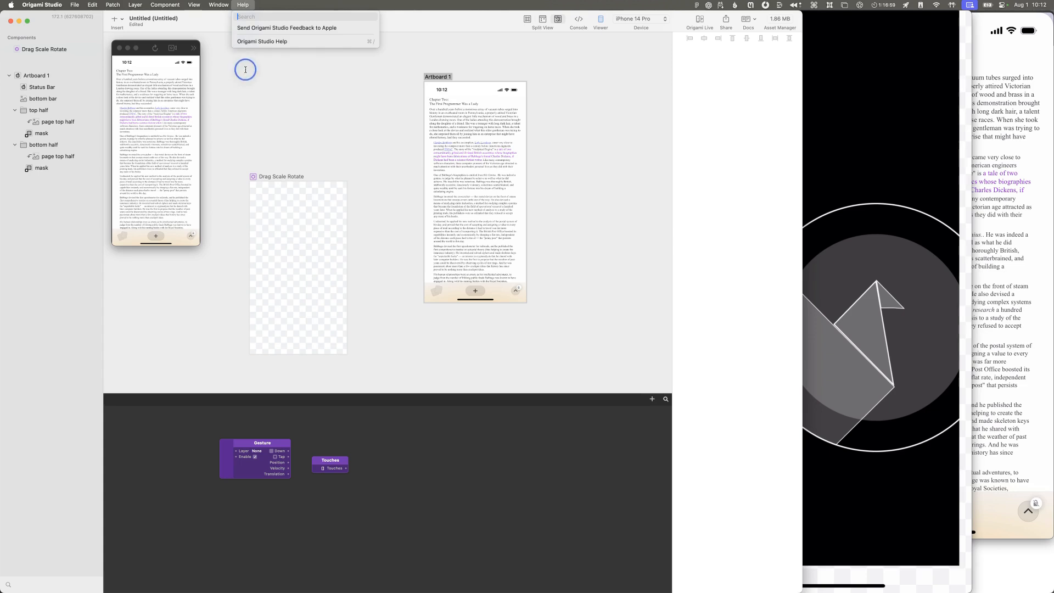
click(260, 61)
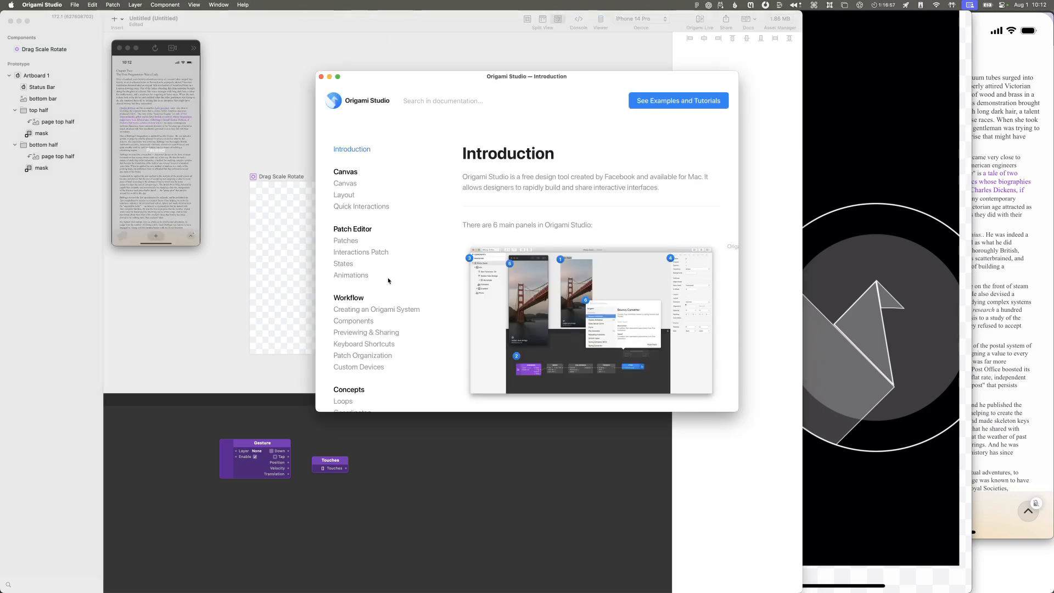
click(354, 321)
scroll(647, 362, down, 5)
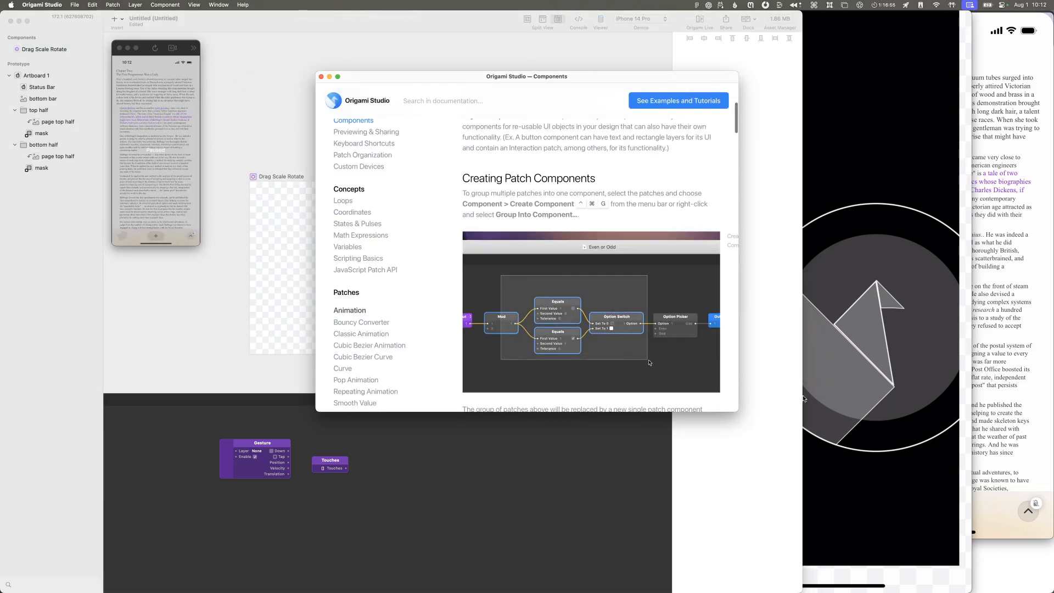
drag(738, 411, 853, 524)
scroll(622, 310, down, 10)
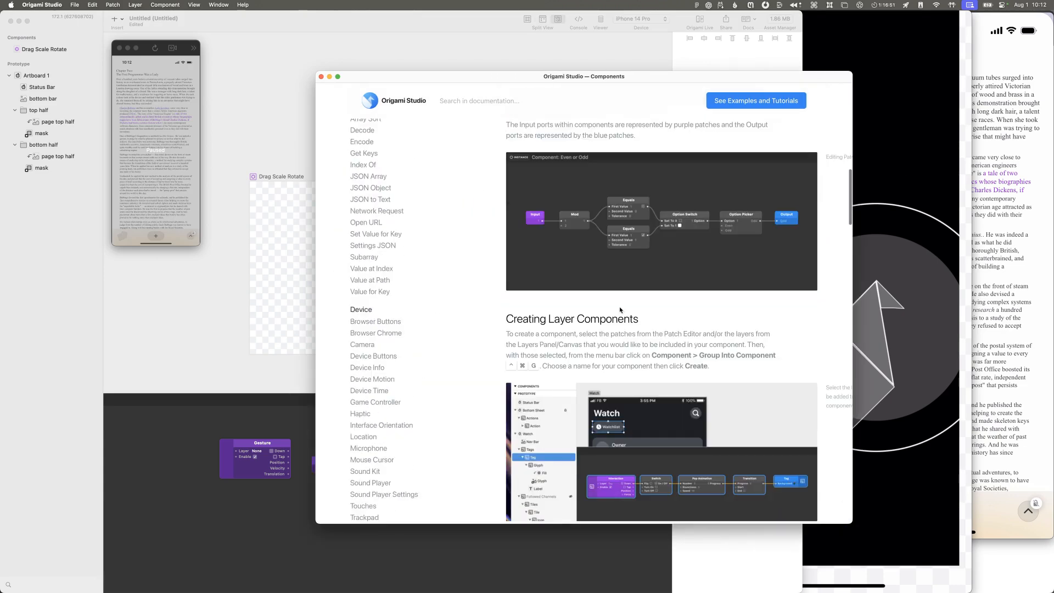
scroll(620, 310, down, 10)
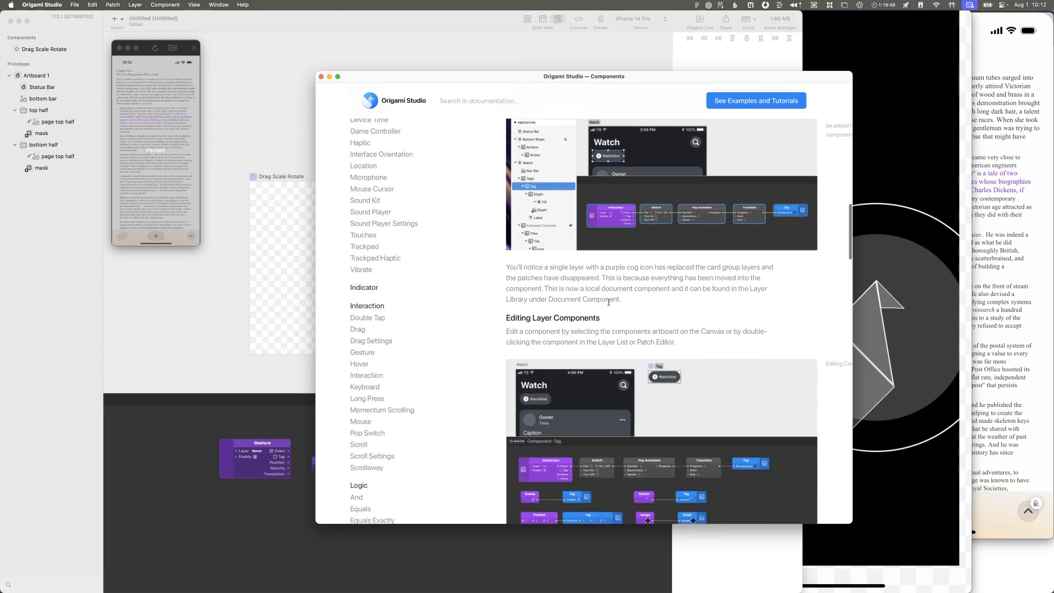
scroll(612, 301, down, 8)
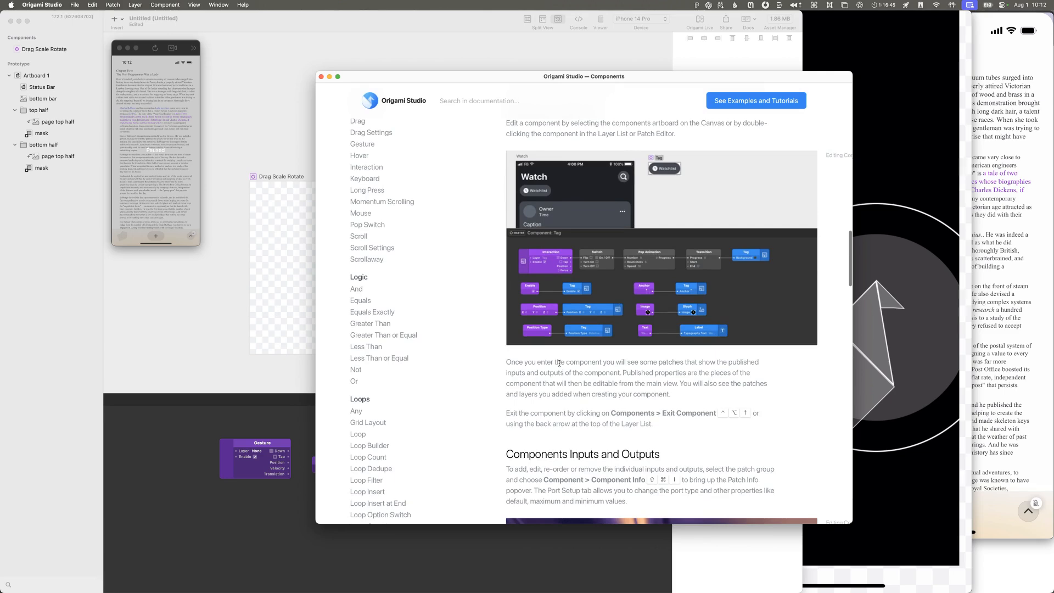
scroll(559, 361, up, 5)
scroll(560, 362, down, 12)
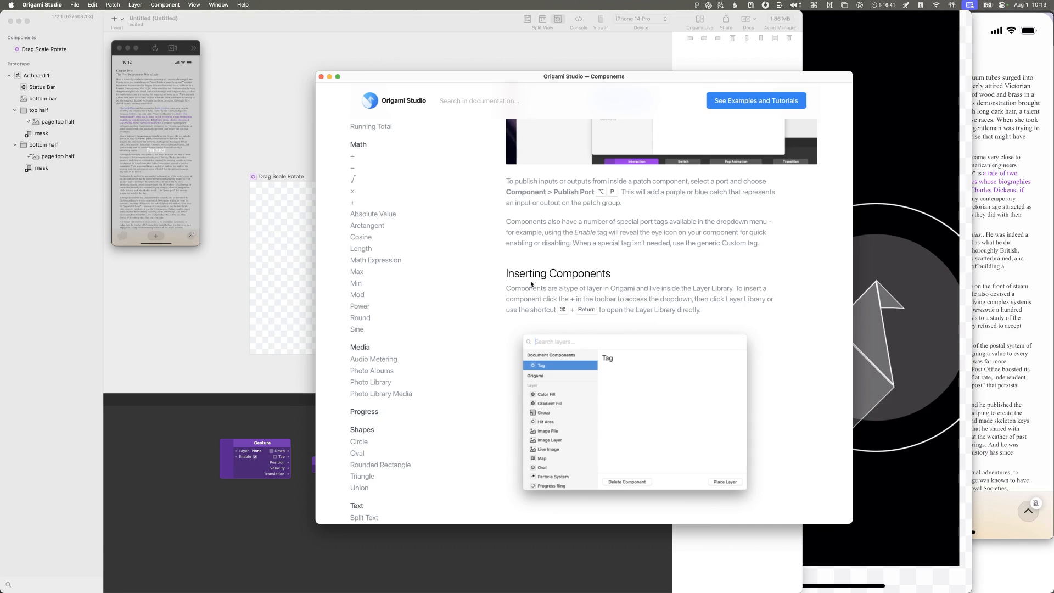
click(231, 252)
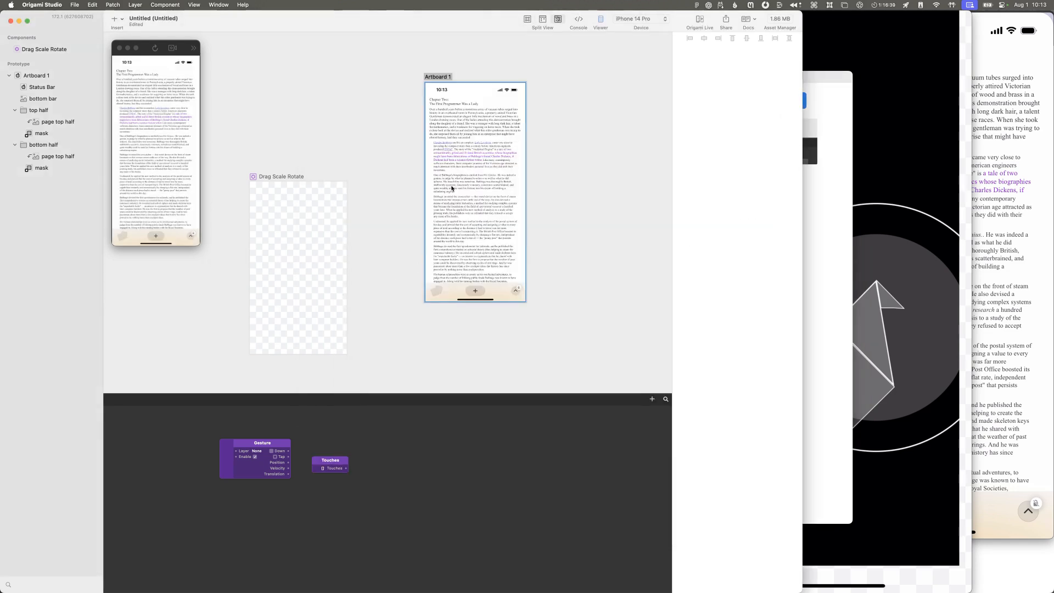
Step: Insert a Drag Scale Rotate component layer into Artboard 1 and resize it to fill the artboard at 393 × 852
click(438, 91)
click(438, 92)
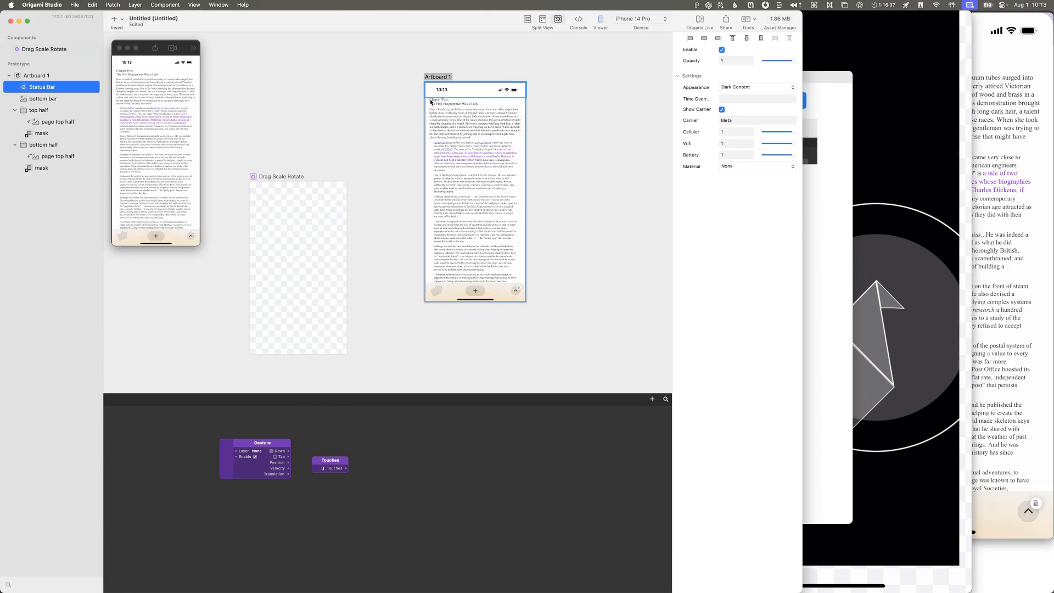
click(36, 74)
click(112, 24)
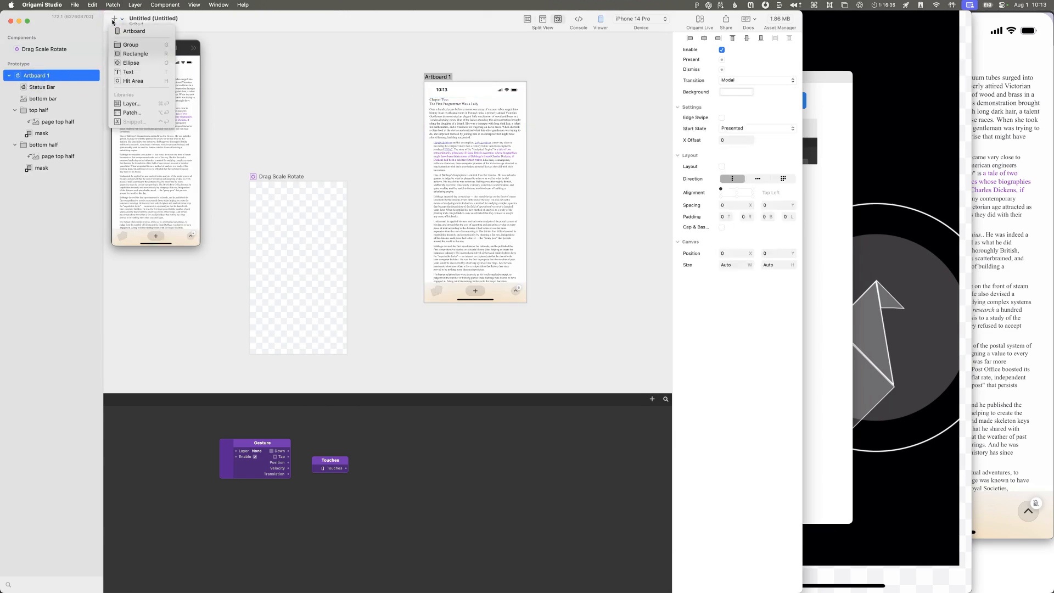
click(131, 105)
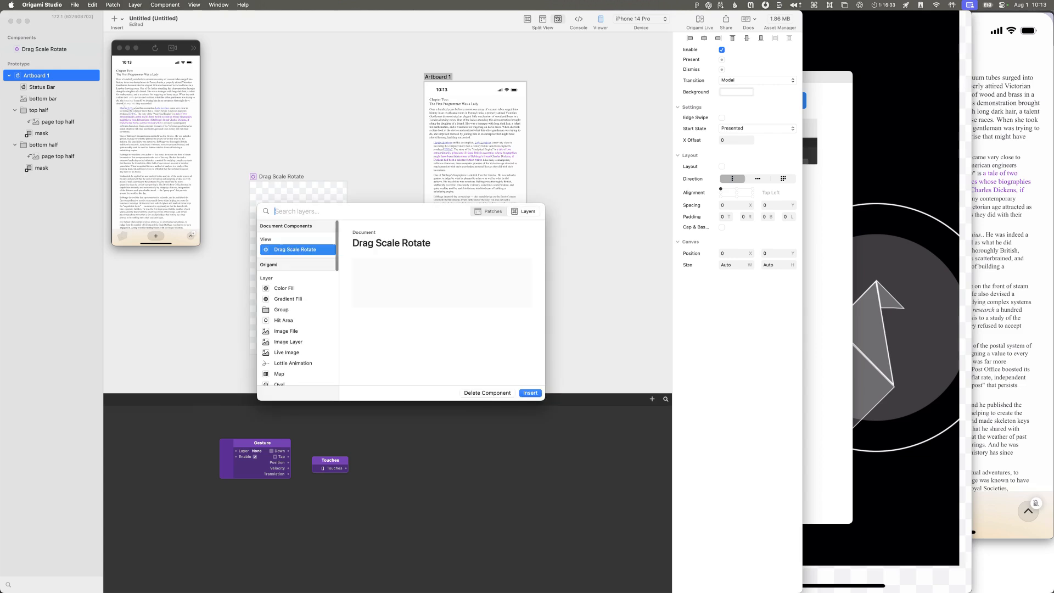
key(Return)
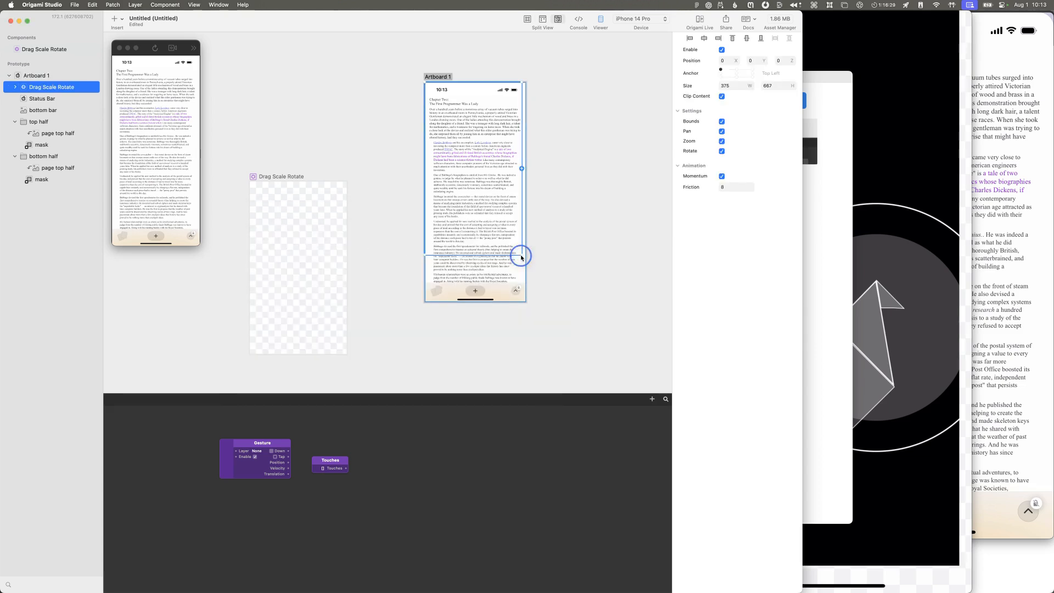
drag(522, 256, 512, 302)
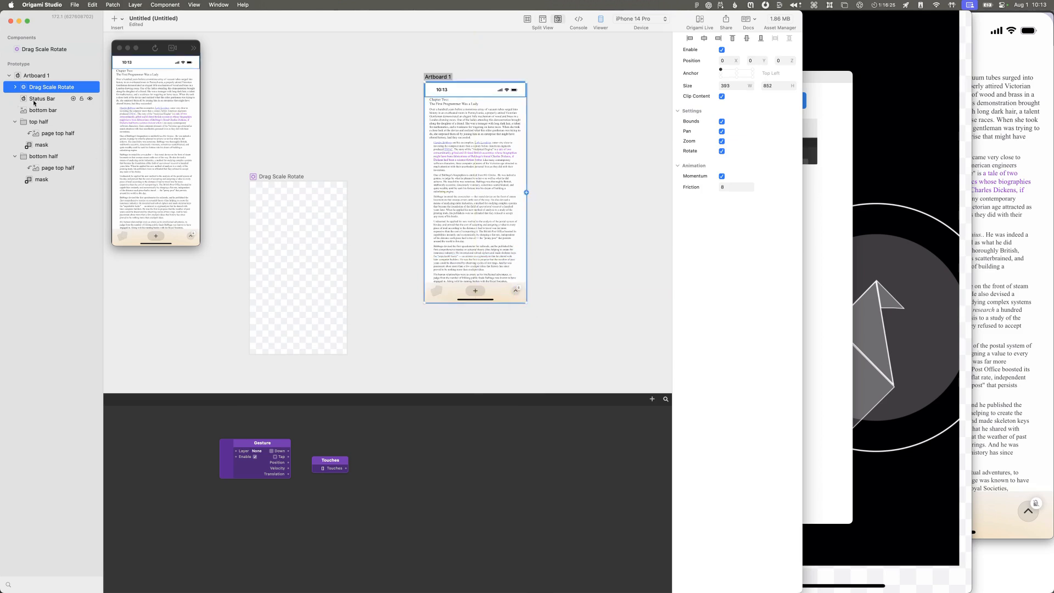
Step: Move the top half and bottom half groups inside the Drag Scale Rotate layer
click(37, 124)
super+click(44, 156)
drag(44, 156, 46, 89)
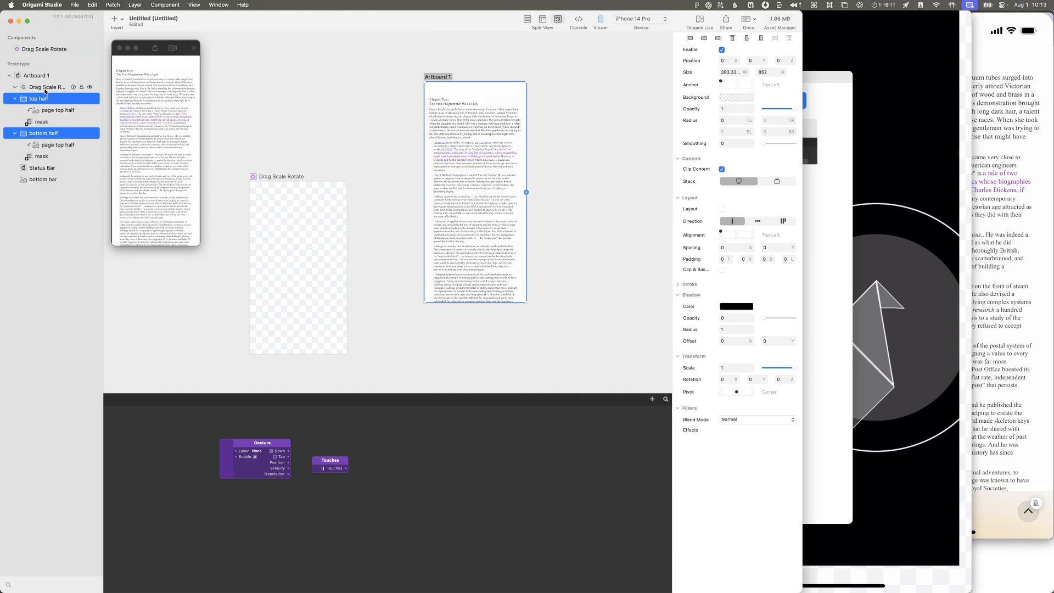
click(46, 88)
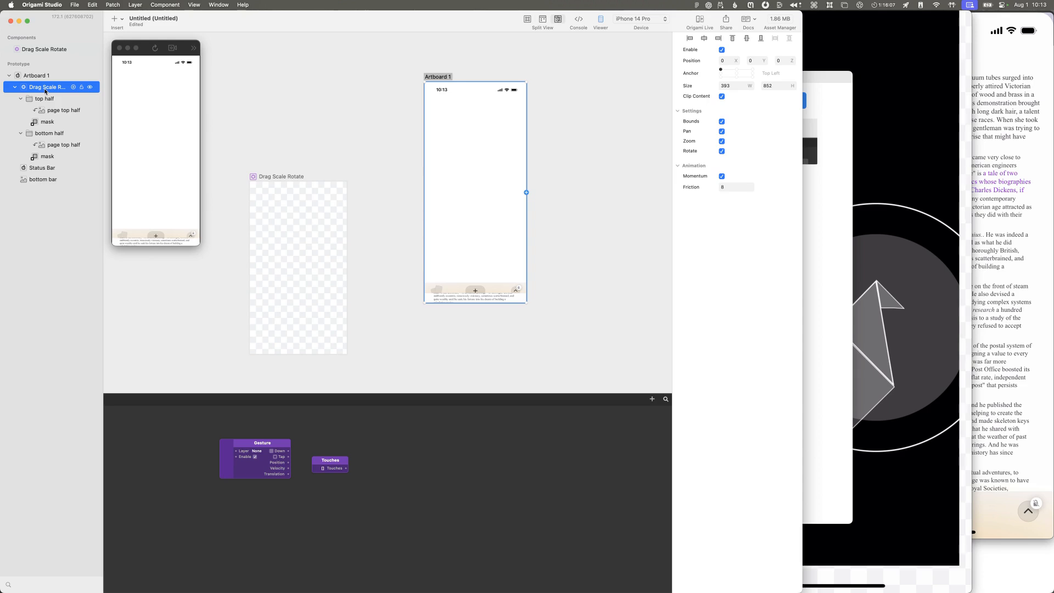
Step: Try to shift the top half group down on the canvas, and undo the move
click(43, 99)
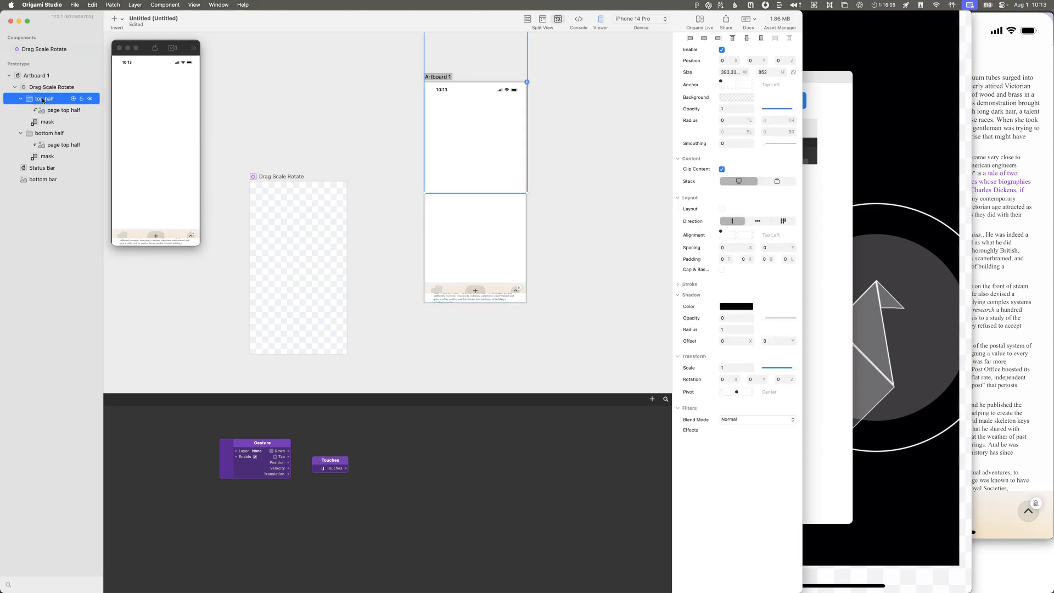
drag(482, 85, 489, 159)
key(super+z)
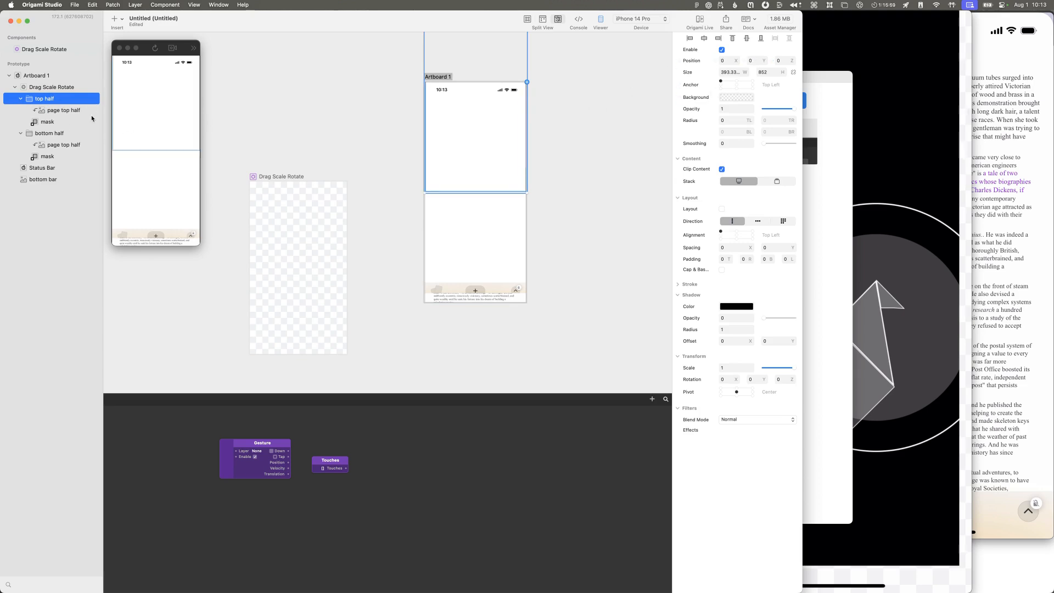
Step: Hide the bottom half and top half groups in turn to check how each displays inside Drag Scale Rotate, ending with both shown
click(90, 133)
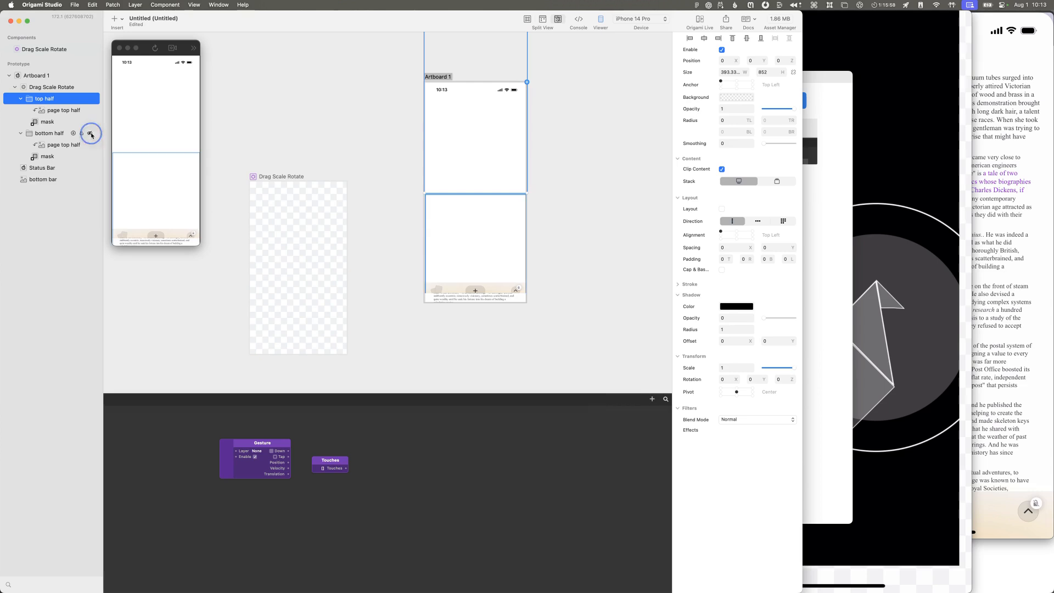
click(62, 99)
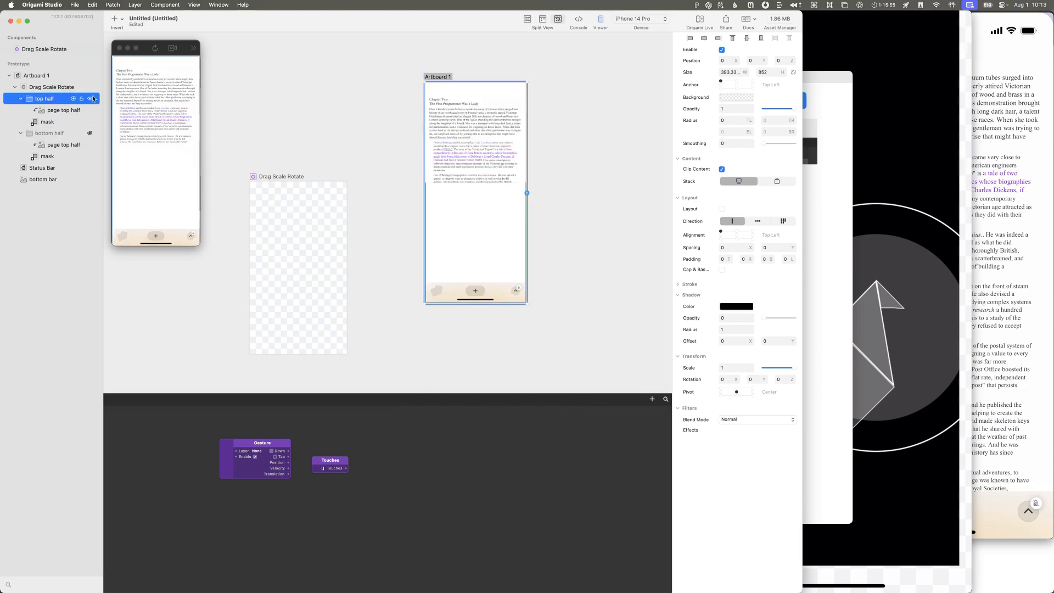
click(90, 98)
click(91, 133)
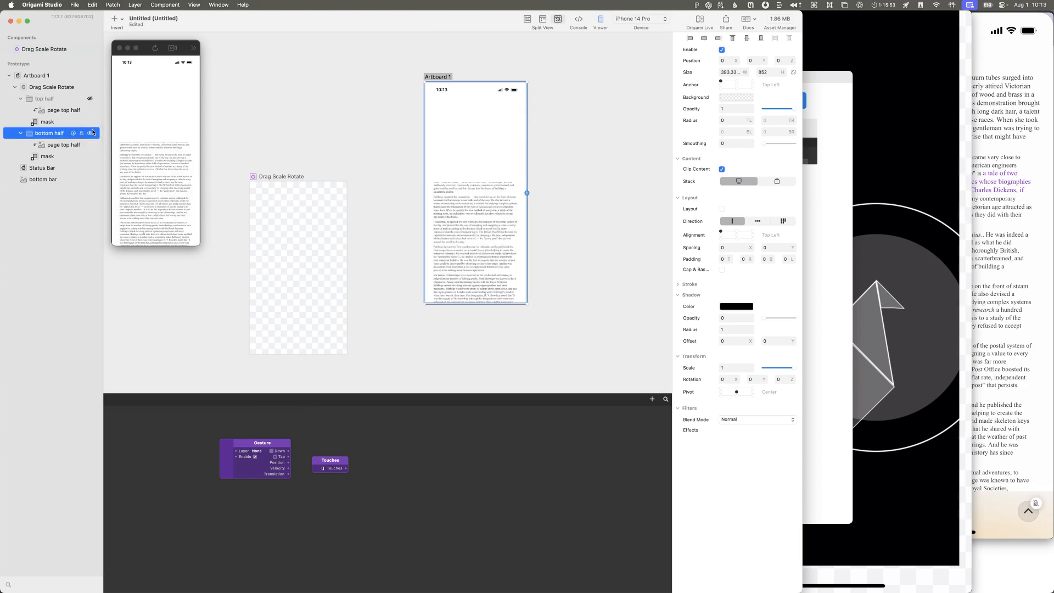
click(90, 133)
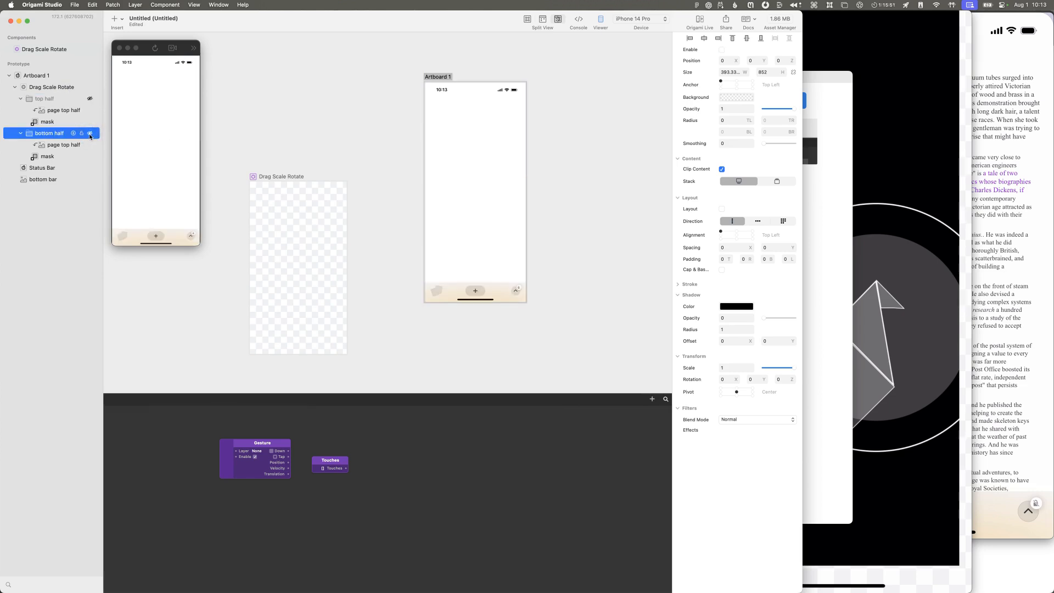
click(90, 134)
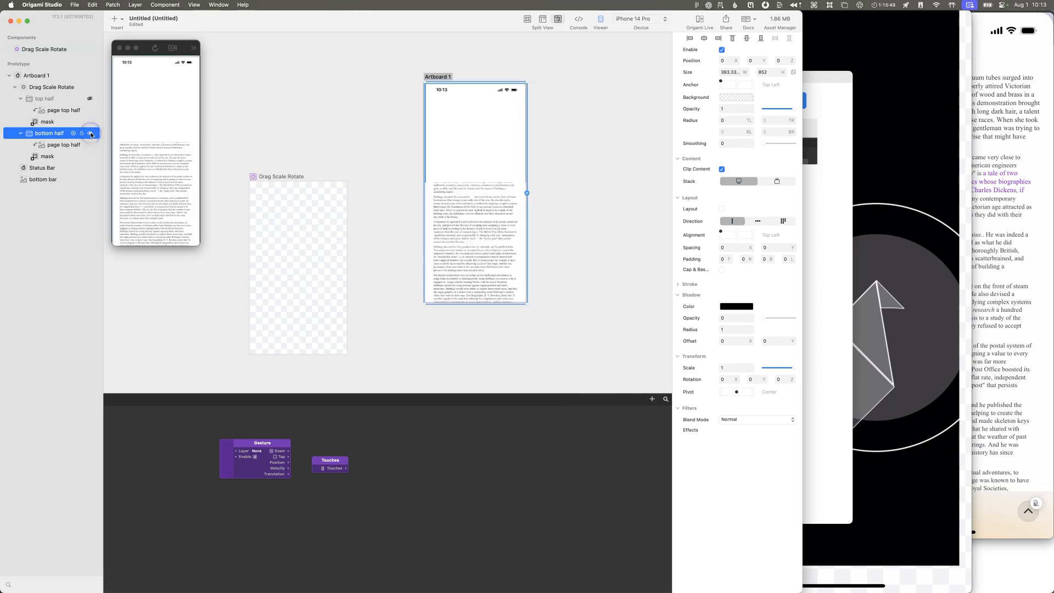
click(90, 98)
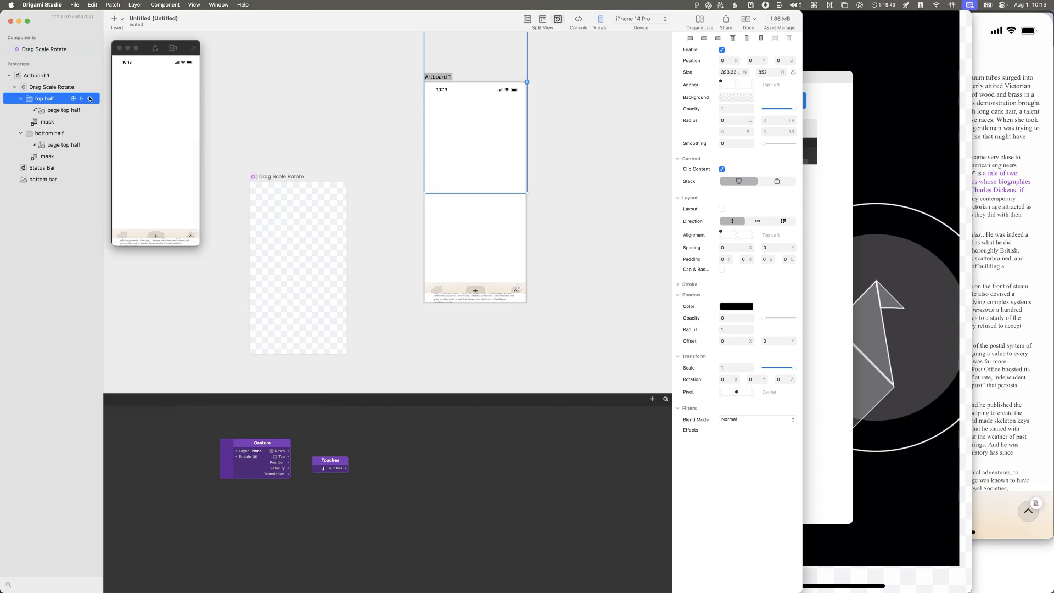
Step: Toggle the top half group's visibility repeatedly and the bottom half's once to examine how the top half affects the layout
click(90, 99)
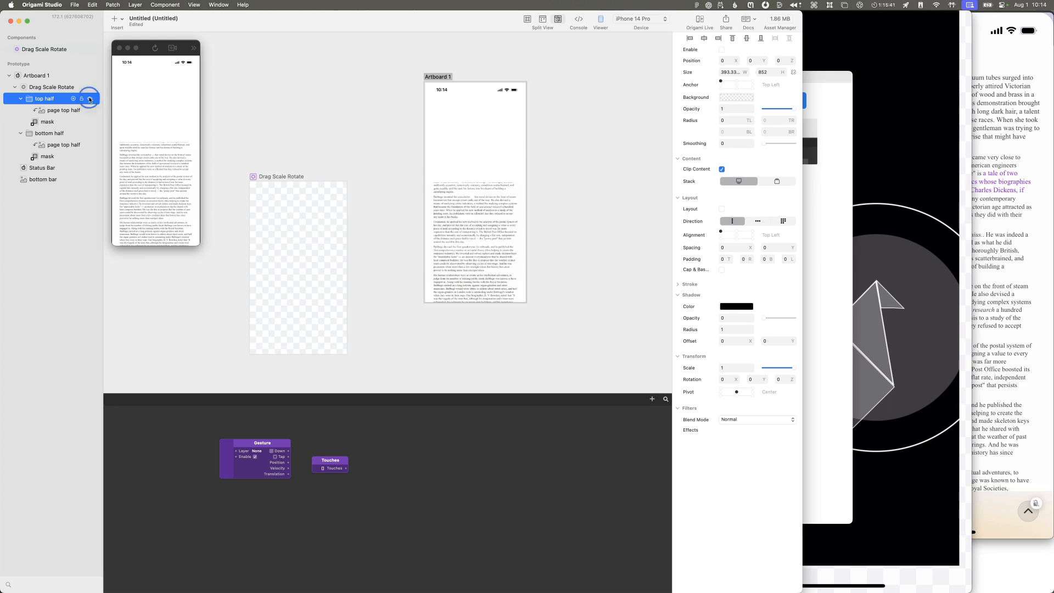
click(90, 99)
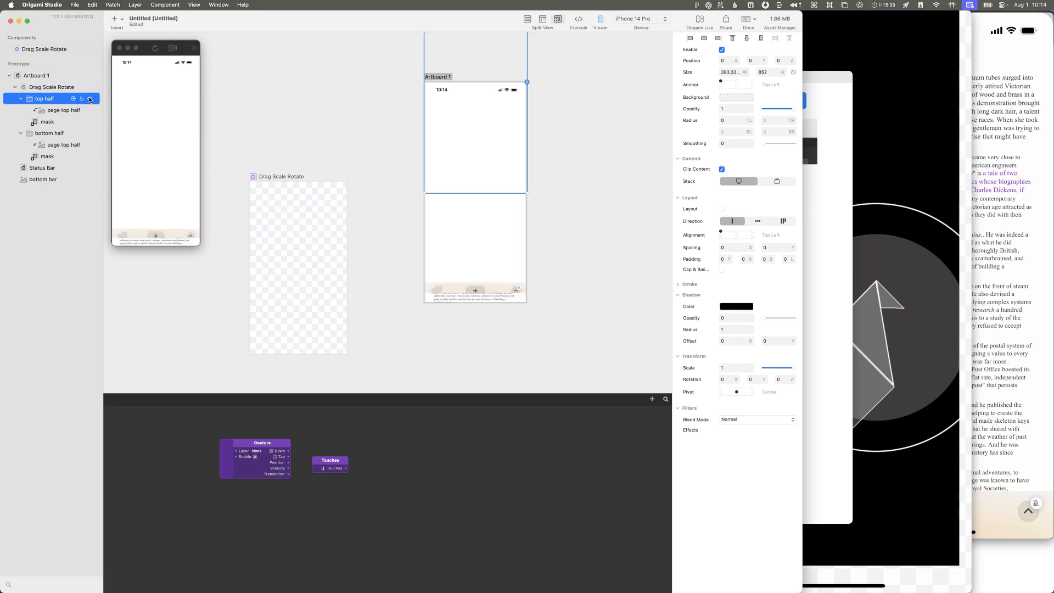
click(90, 100)
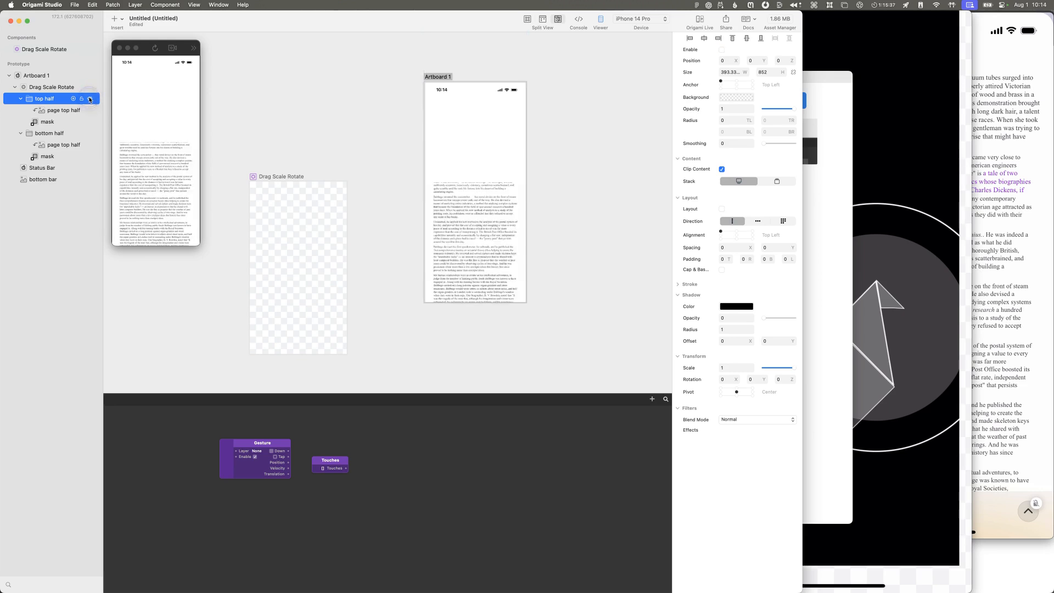
click(89, 133)
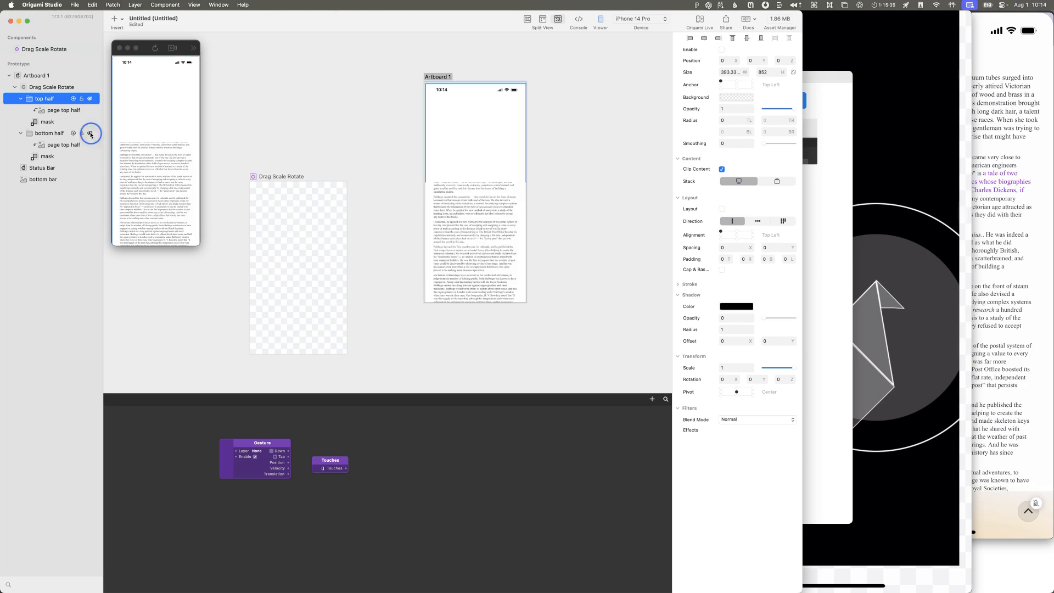
click(90, 133)
click(90, 100)
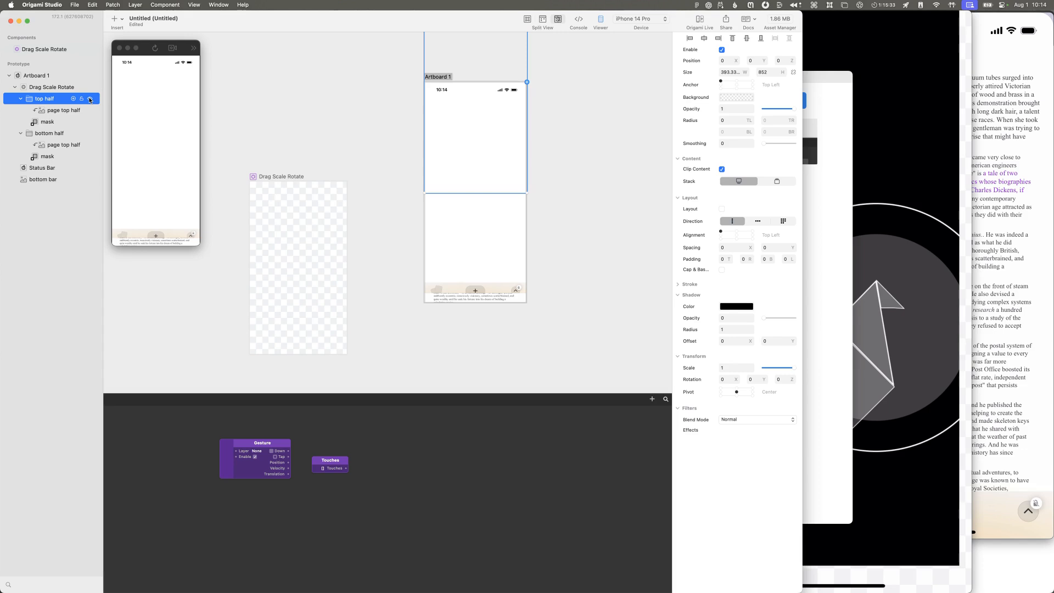
Step: Hide the bottom half group, inspect the top half group and its mask, and show the bottom half again
click(90, 133)
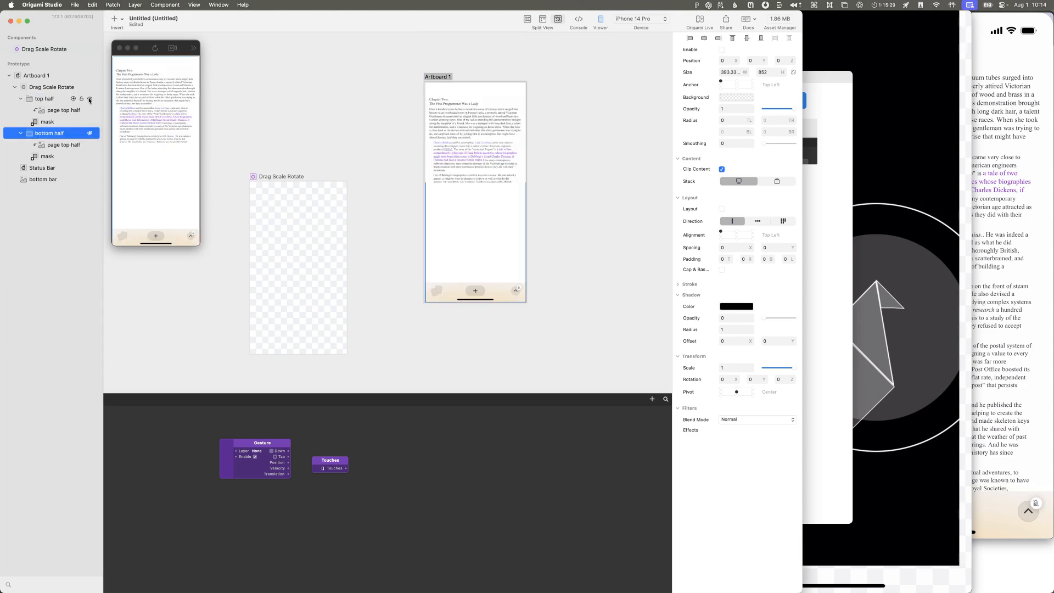
click(42, 97)
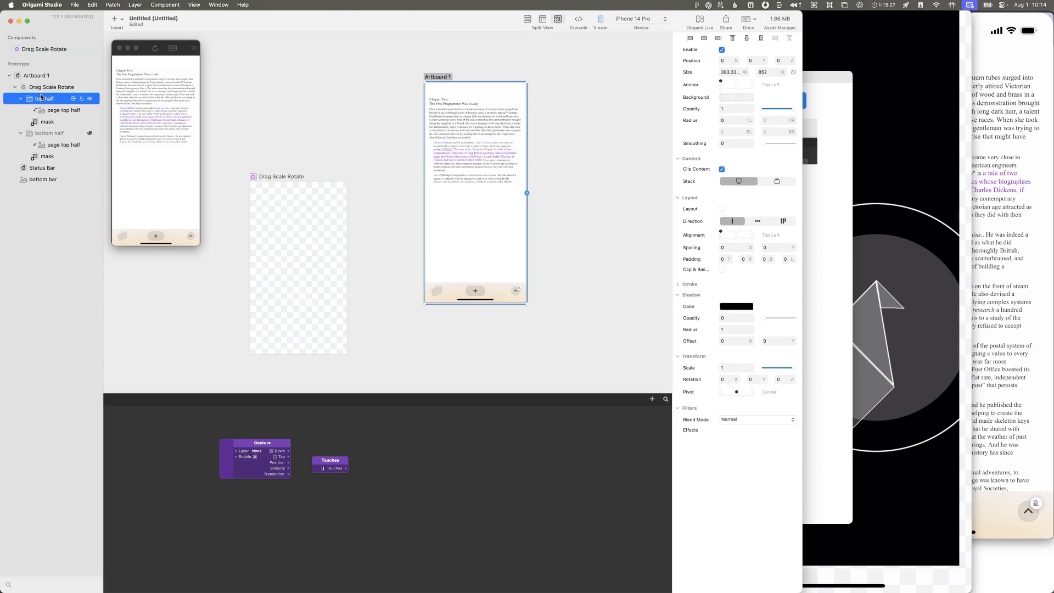
click(48, 121)
click(51, 100)
click(89, 133)
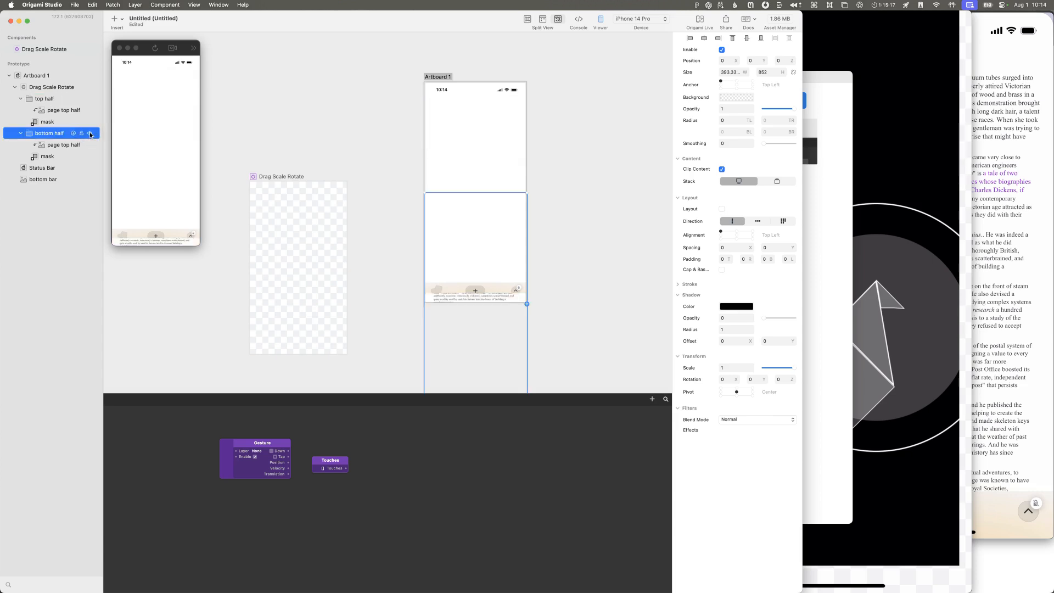
click(59, 100)
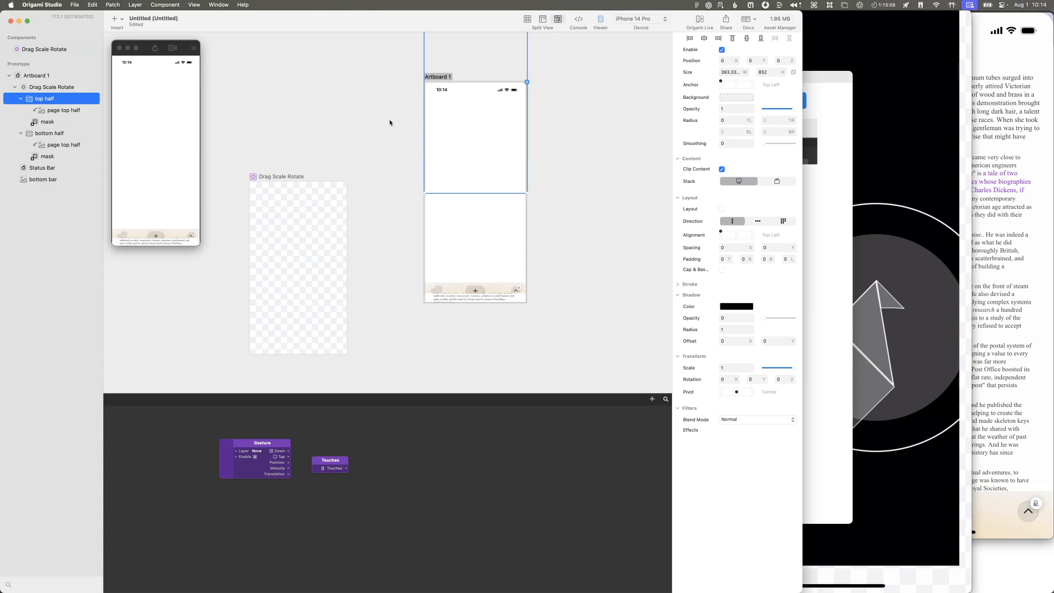
Step: Examine the position and bounds of Drag Scale Rotate, its top half group and the page image inside that group
scroll(390, 123, up, 3)
click(64, 90)
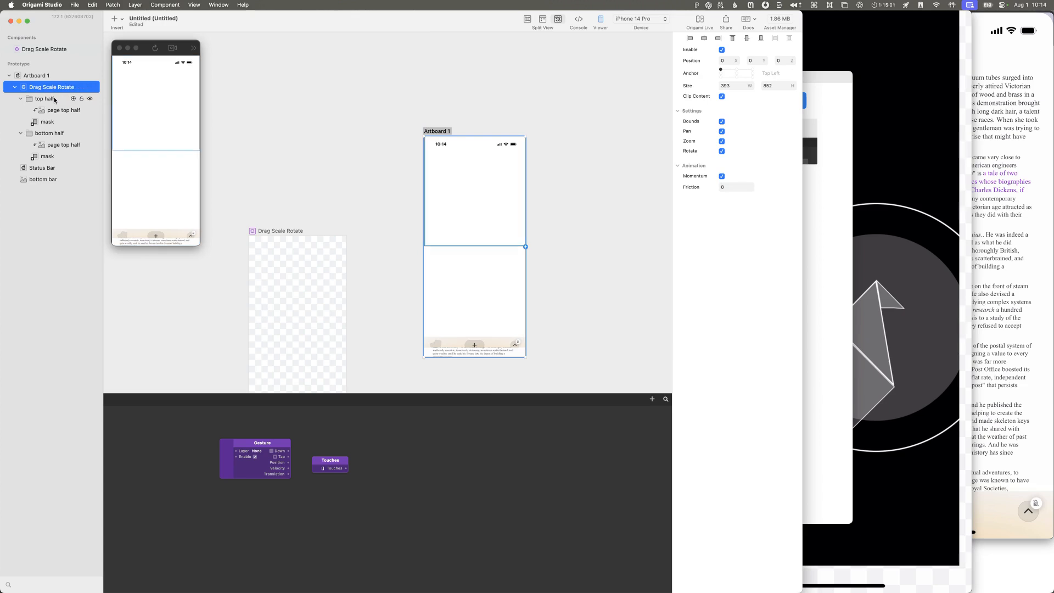
click(55, 99)
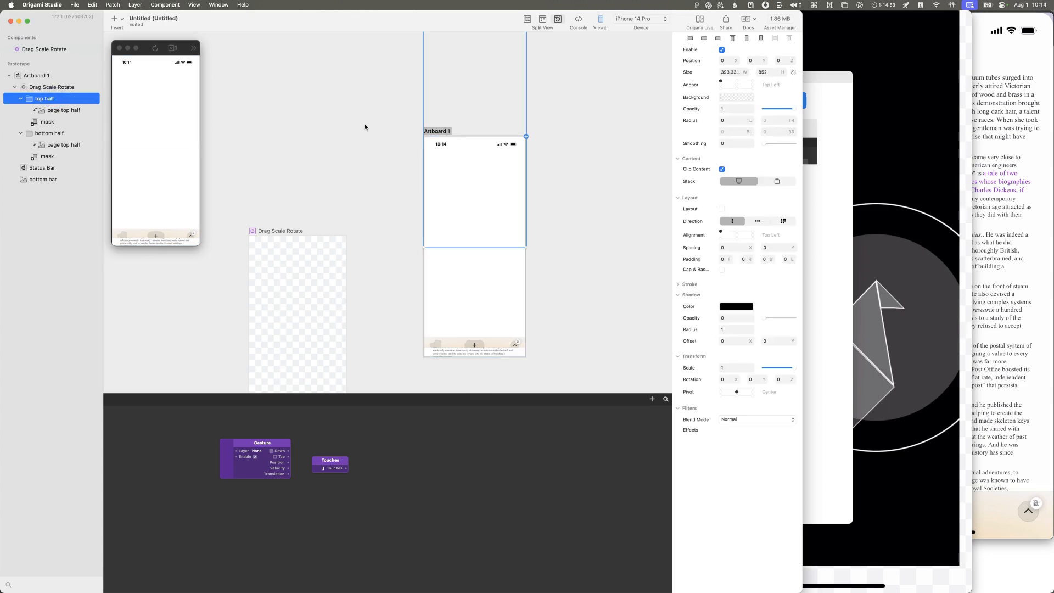
scroll(364, 126, up, 3)
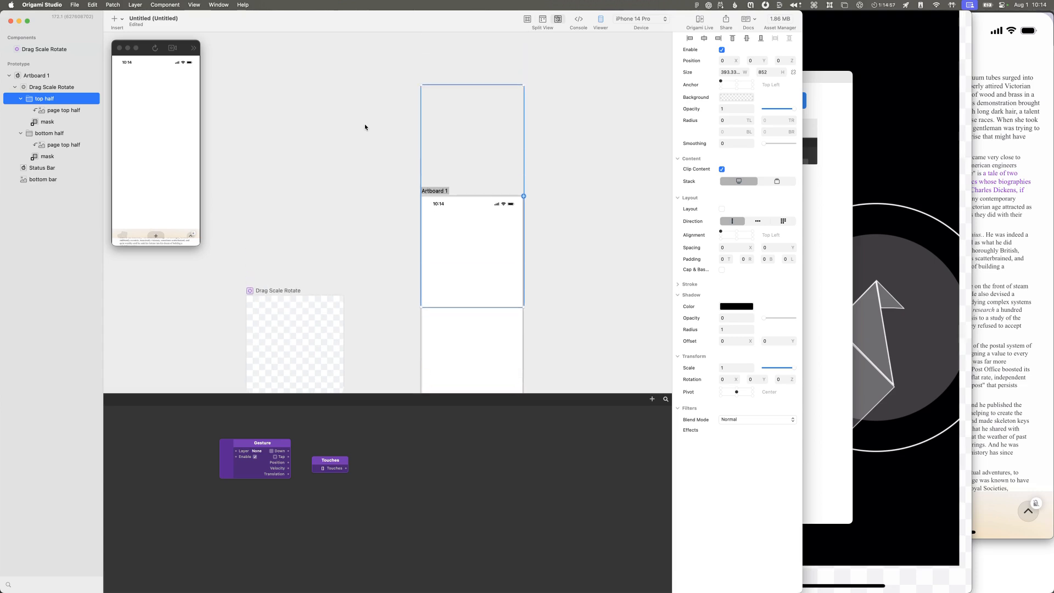
click(59, 111)
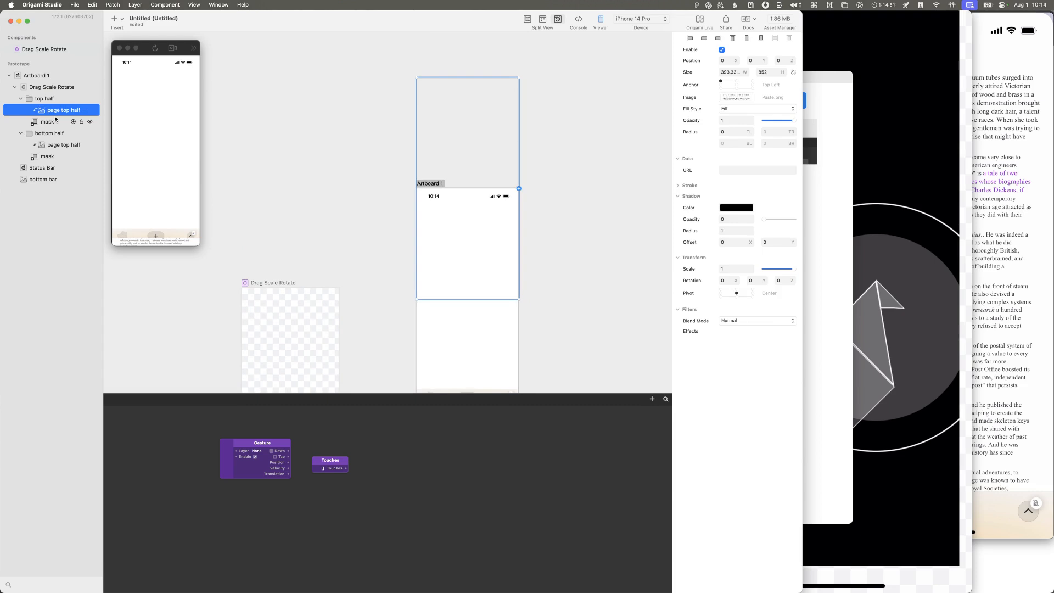
click(56, 88)
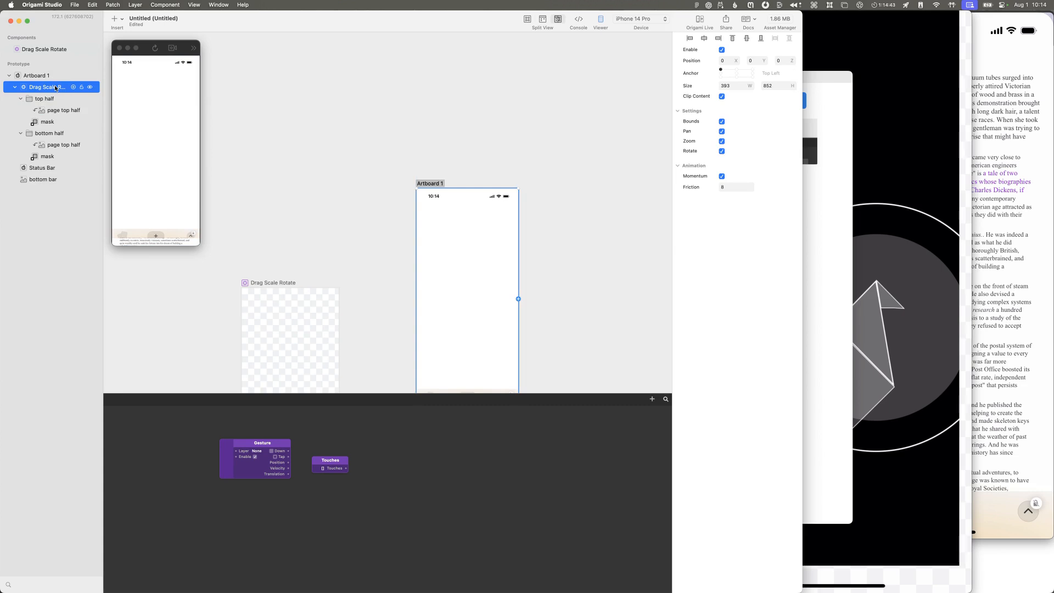
click(51, 96)
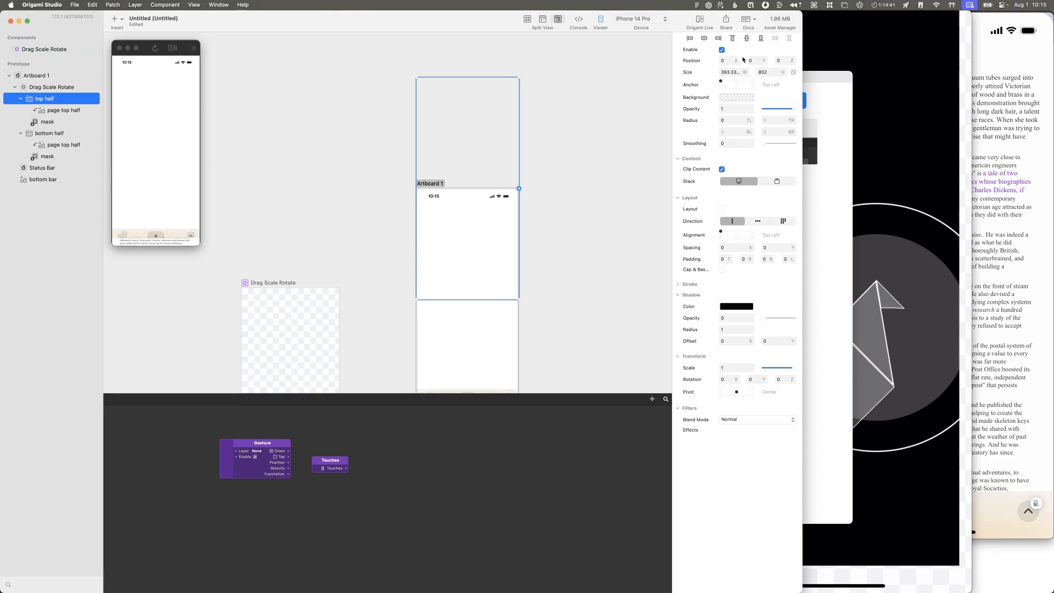
drag(761, 60, 800, 65)
click(766, 61)
Step: Turn off Layout for the Sublayer Placeholder inside the Drag Scale Rotate component, and return to the prototype
click(44, 88)
double_click(27, 89)
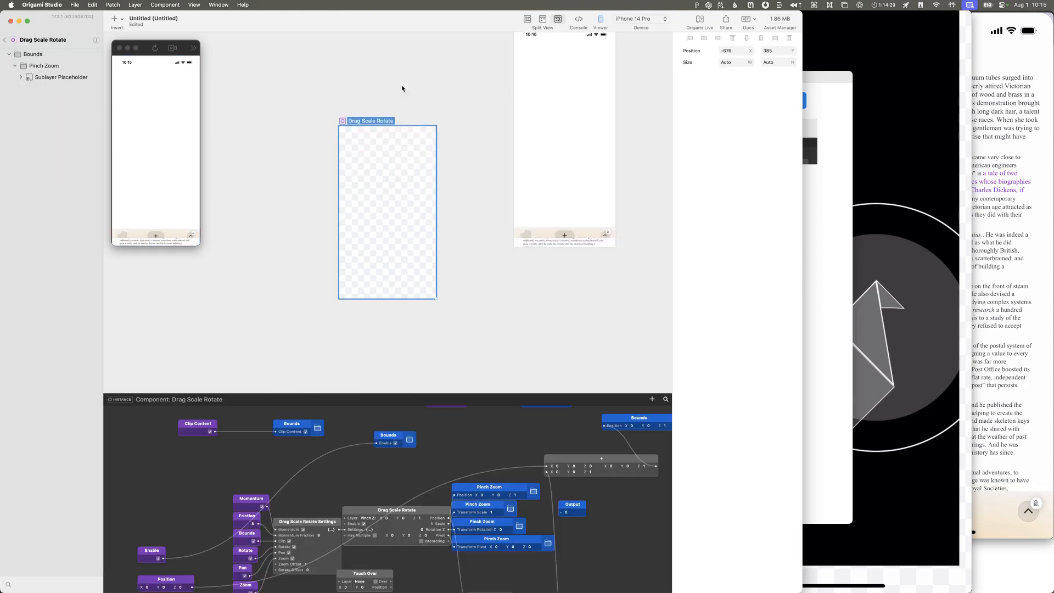
click(58, 77)
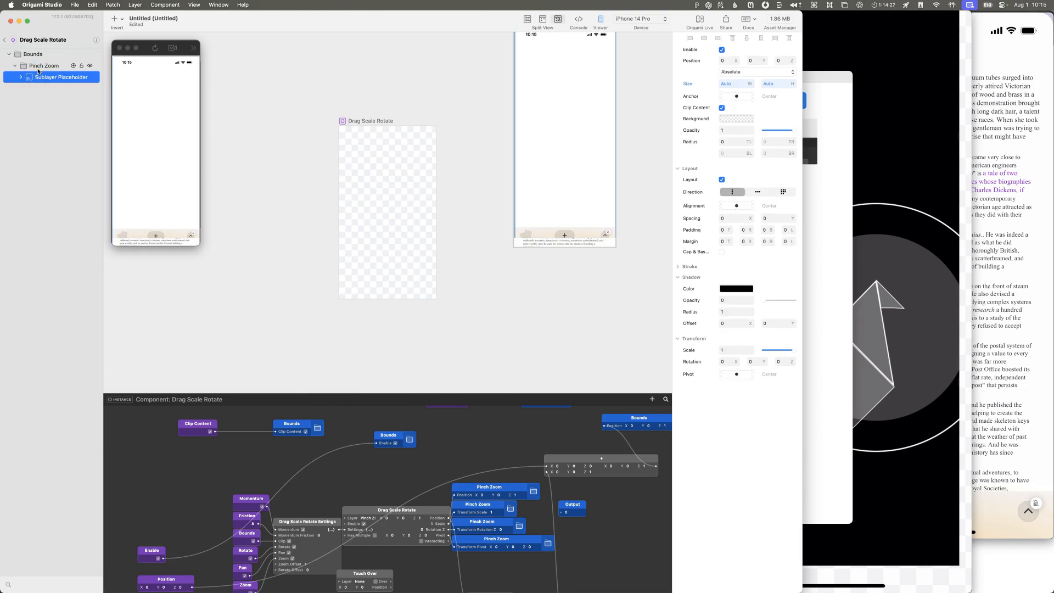
click(721, 180)
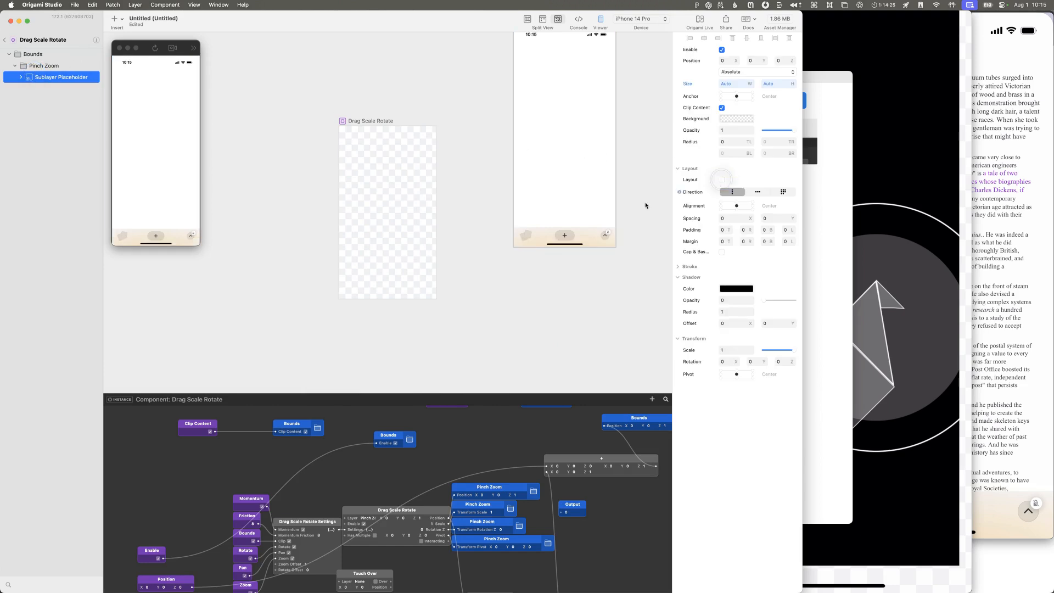
click(4, 40)
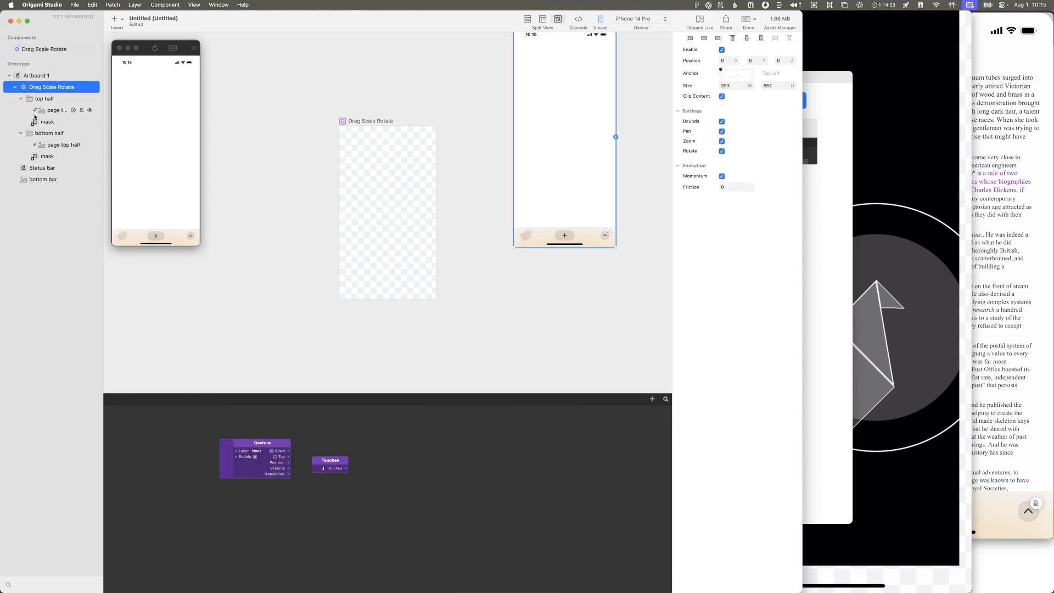
Step: Compare the canvas placement of the top half and bottom half groups with the bounds of Drag Scale Rotate
click(43, 100)
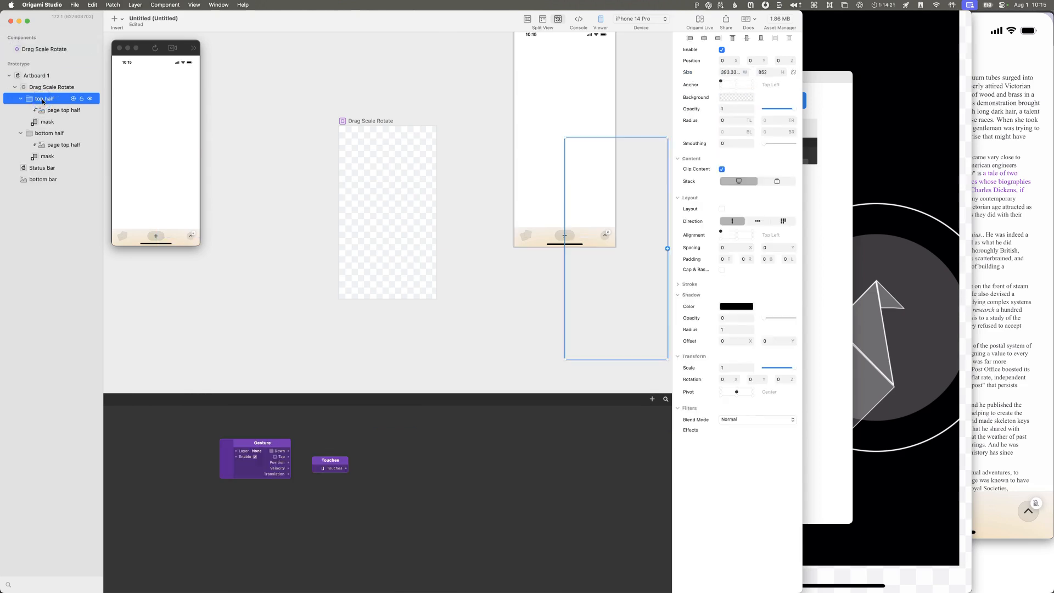
click(50, 137)
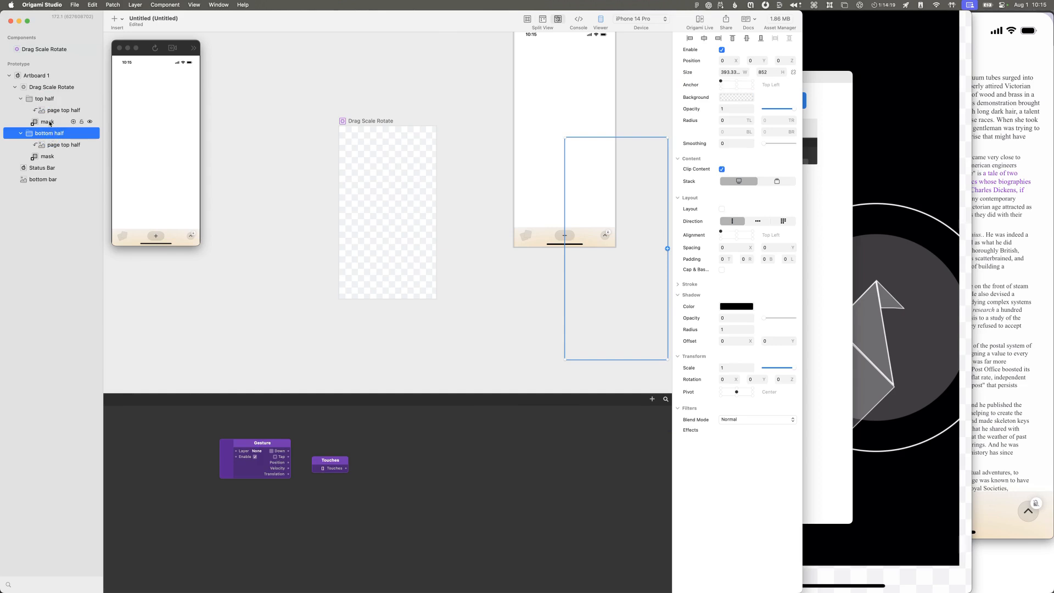
click(48, 91)
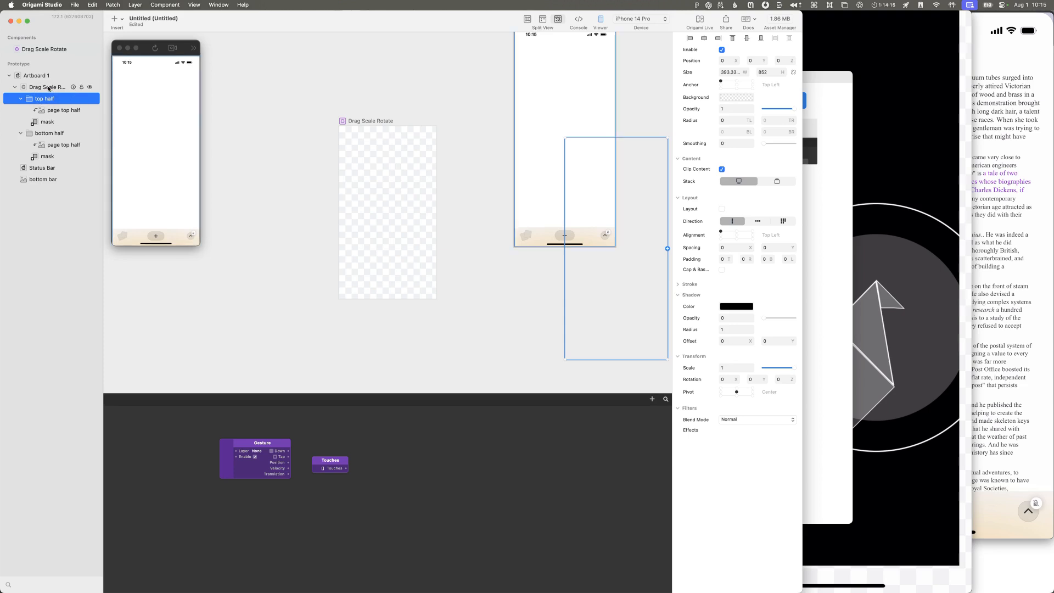
click(49, 98)
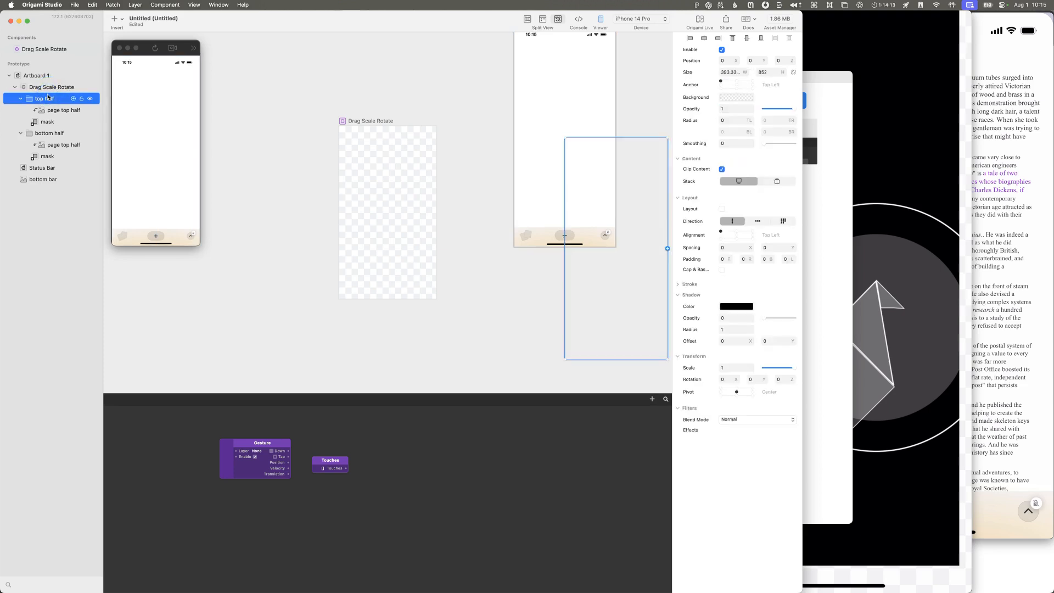
scroll(347, 173, up, 2)
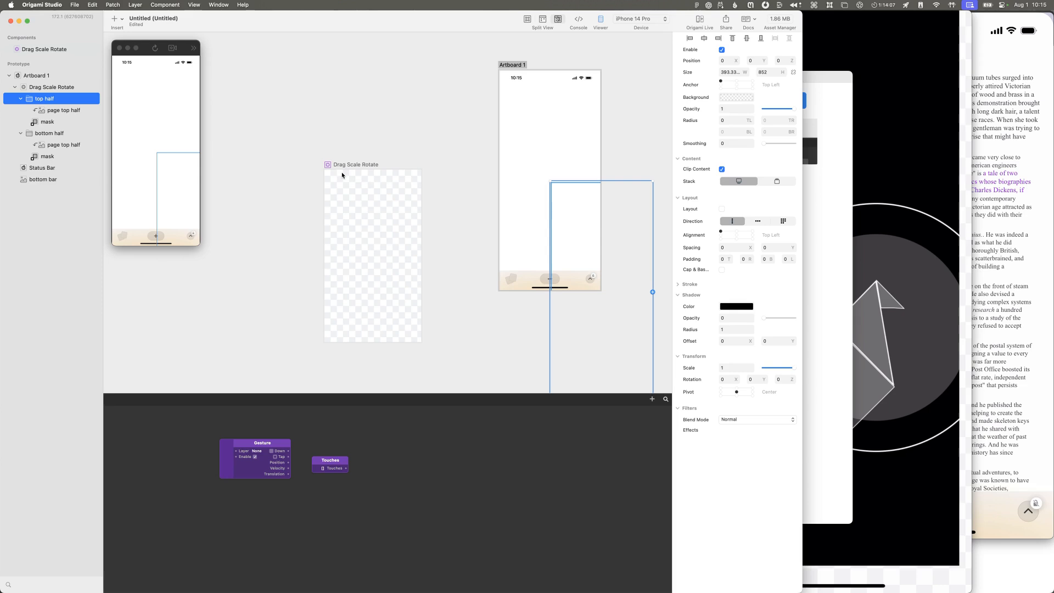
scroll(341, 173, down, 1)
scroll(342, 173, up, 2)
scroll(341, 173, down, 1)
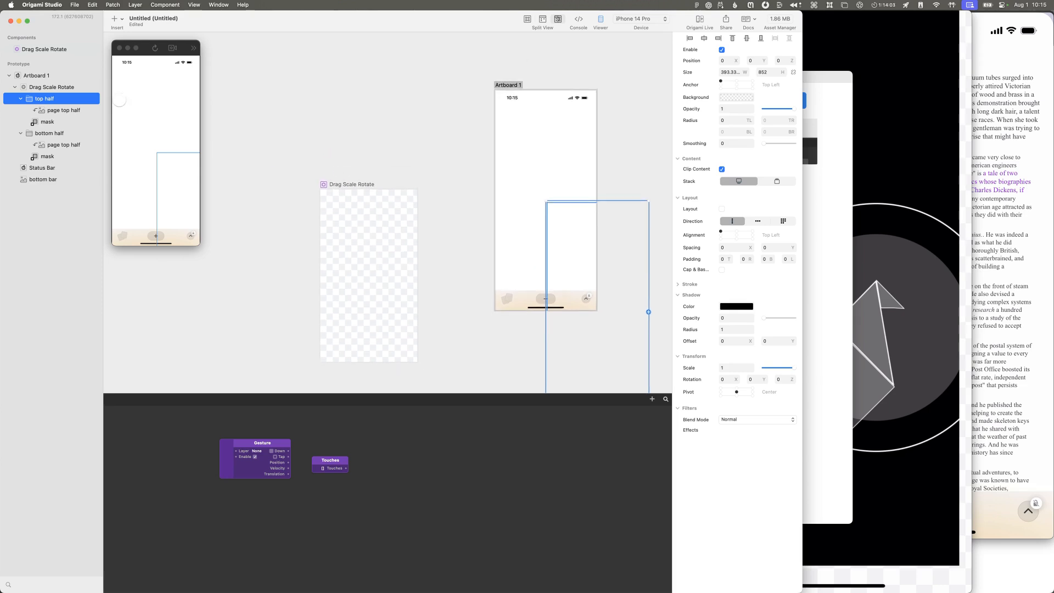
click(59, 90)
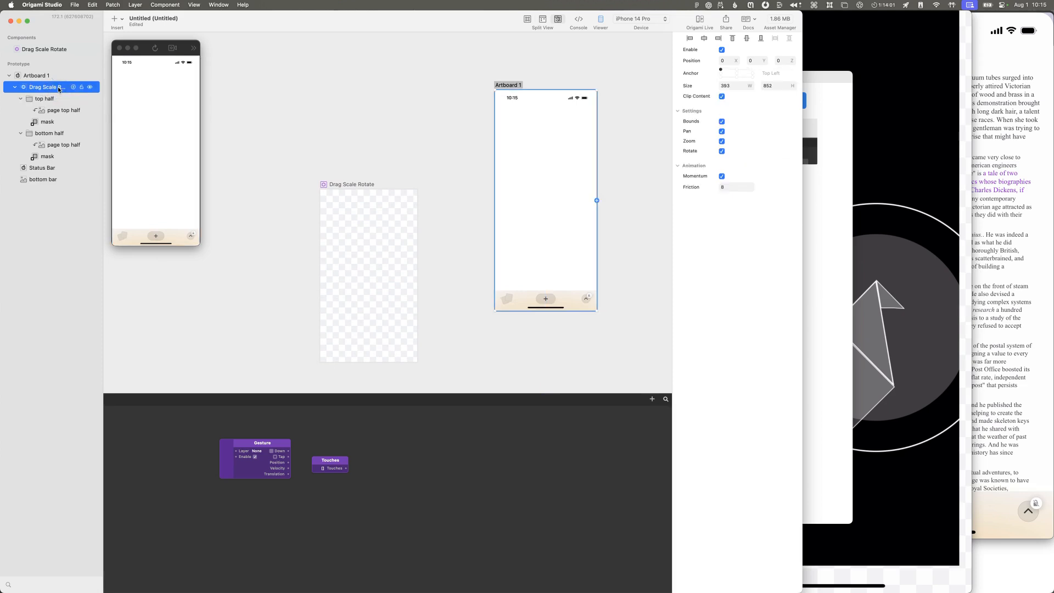
Step: Check the Bounds group inside the Drag Scale Rotate component, turn off Layout for Pinch Zoom, and return to the prototype
double_click(338, 189)
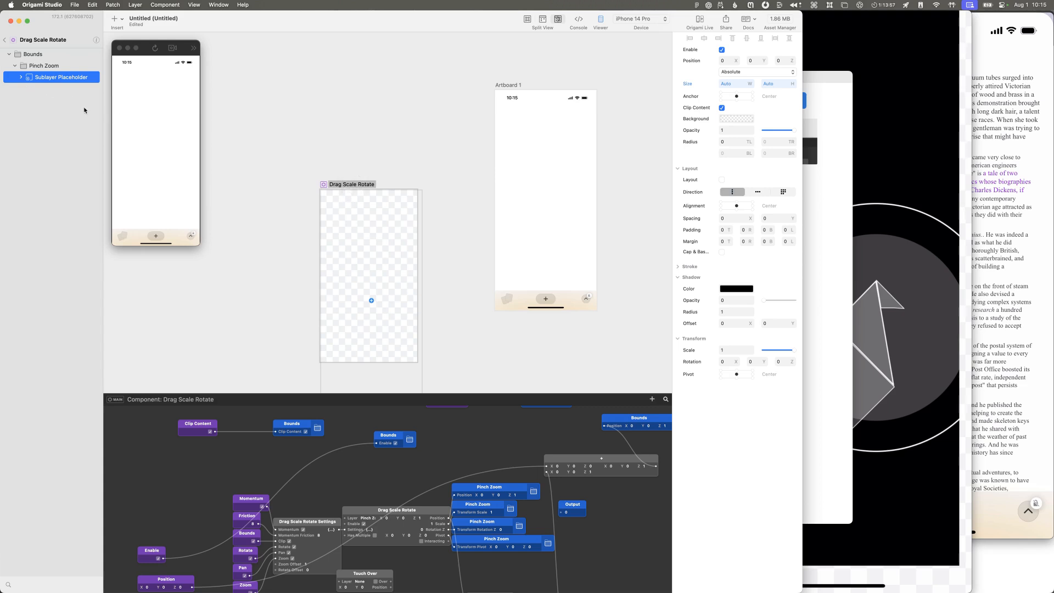
scroll(243, 168, down, 2)
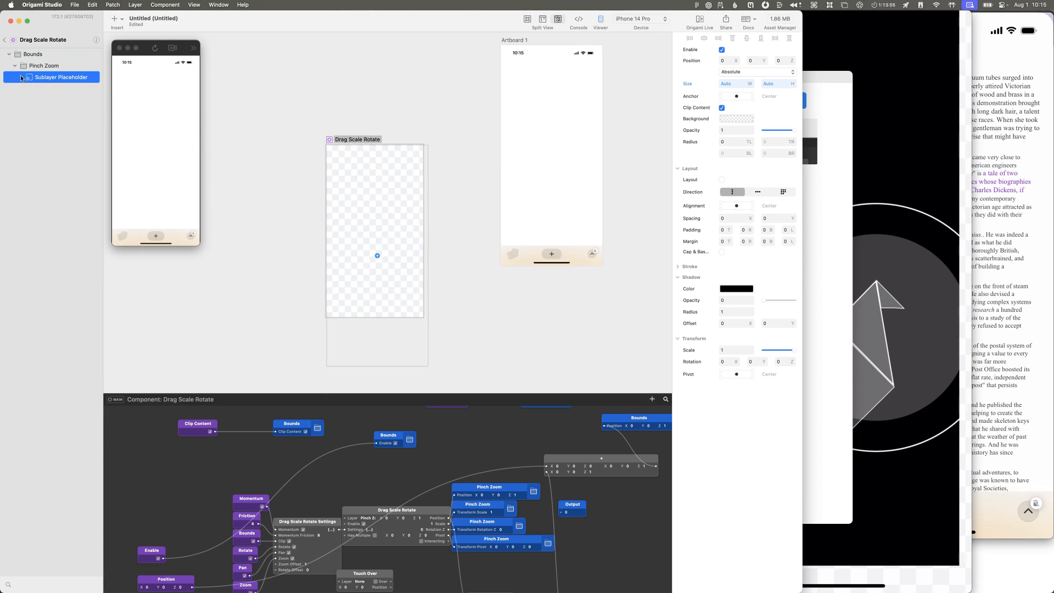
click(28, 65)
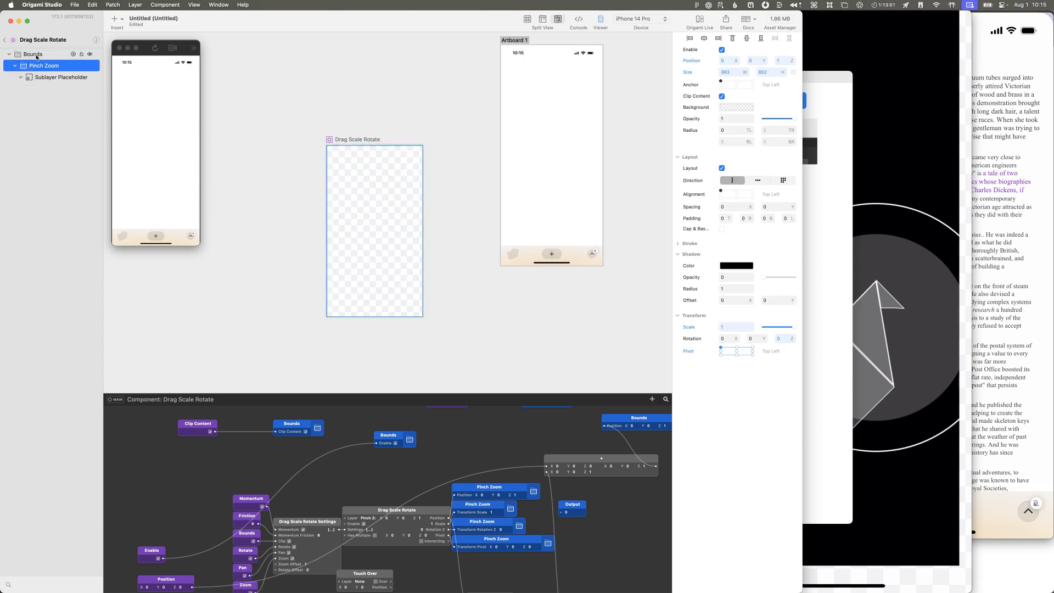
click(38, 59)
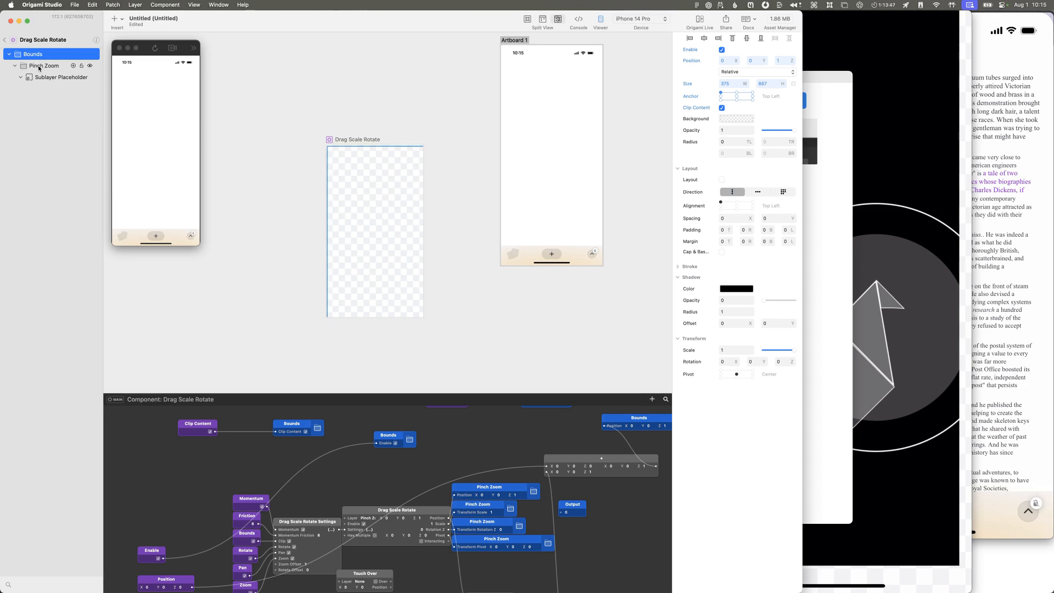
click(39, 67)
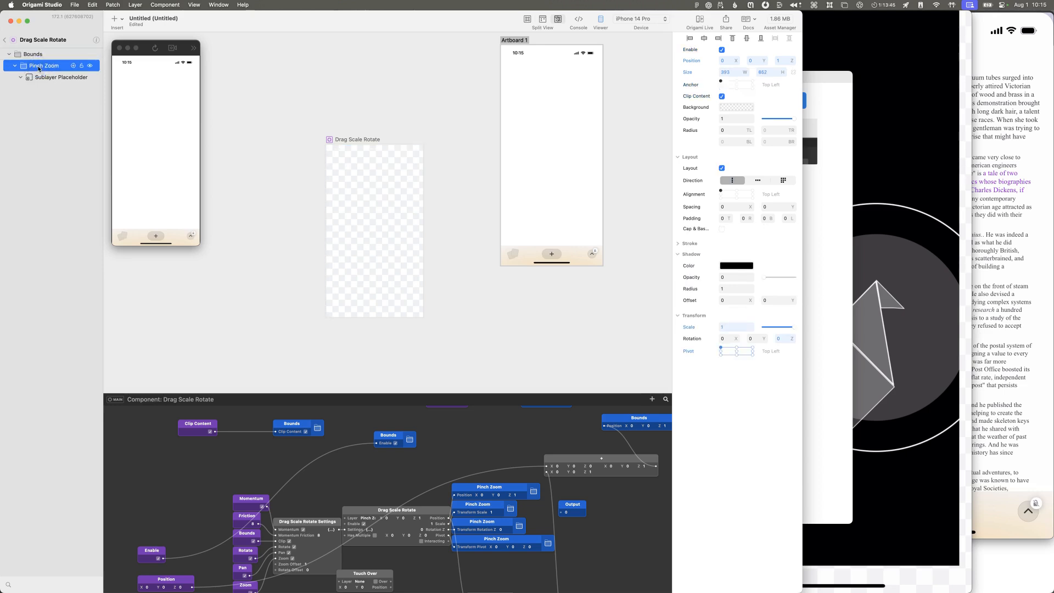
click(722, 168)
click(4, 40)
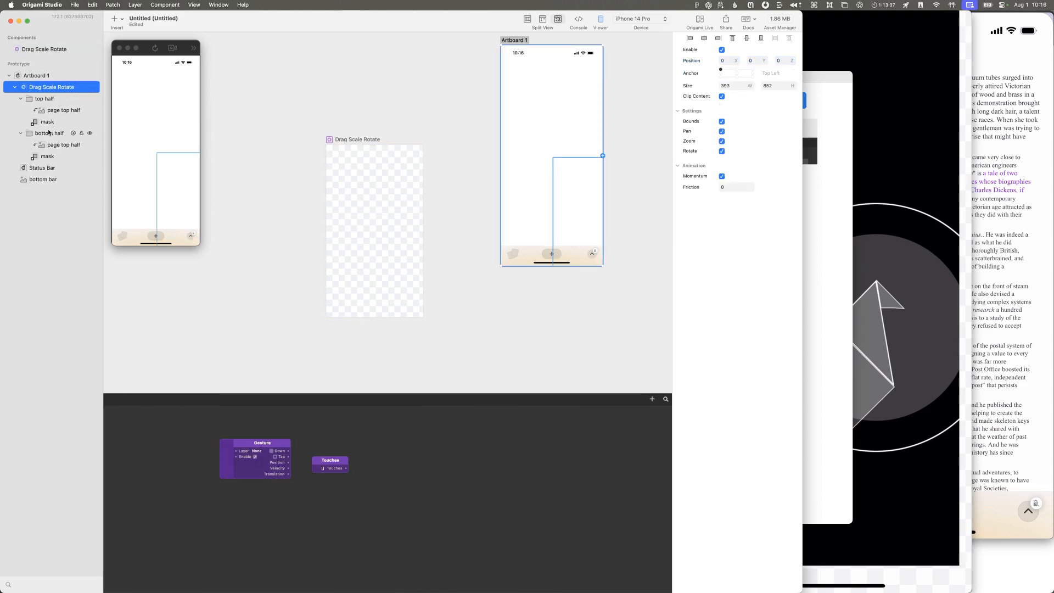
Step: Set the top half group's Y position to -432
click(45, 98)
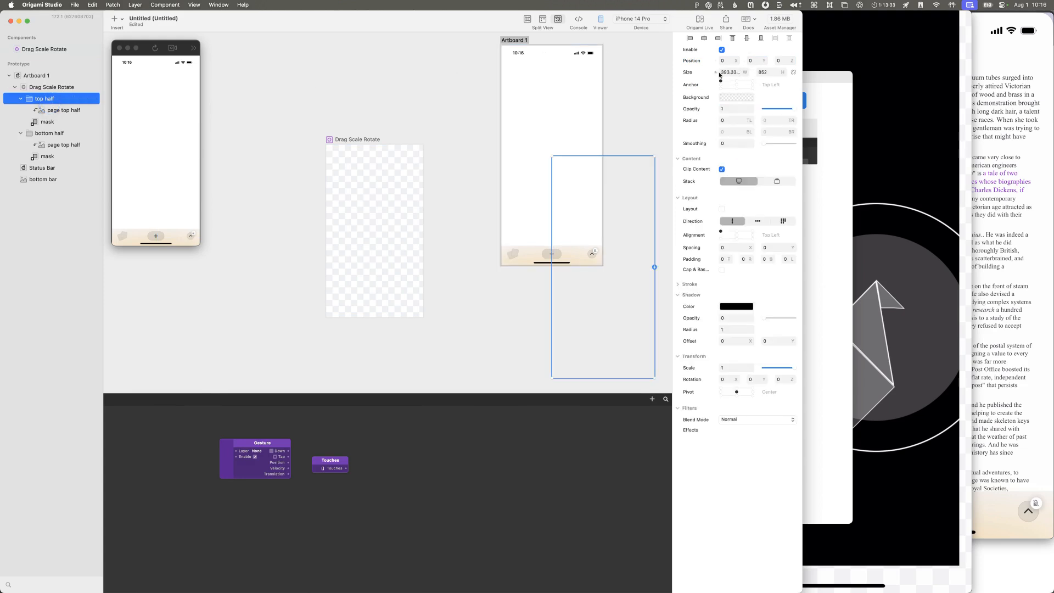
drag(752, 61, 572, 62)
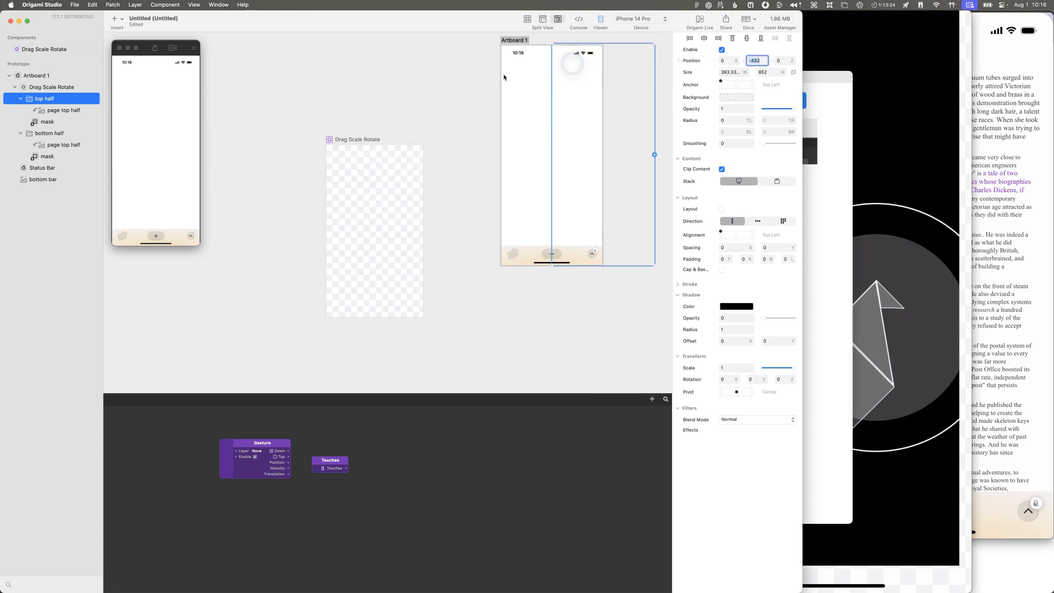
Step: Try other anchor points for Drag Scale Rotate, and return its anchor to Top Left
click(62, 88)
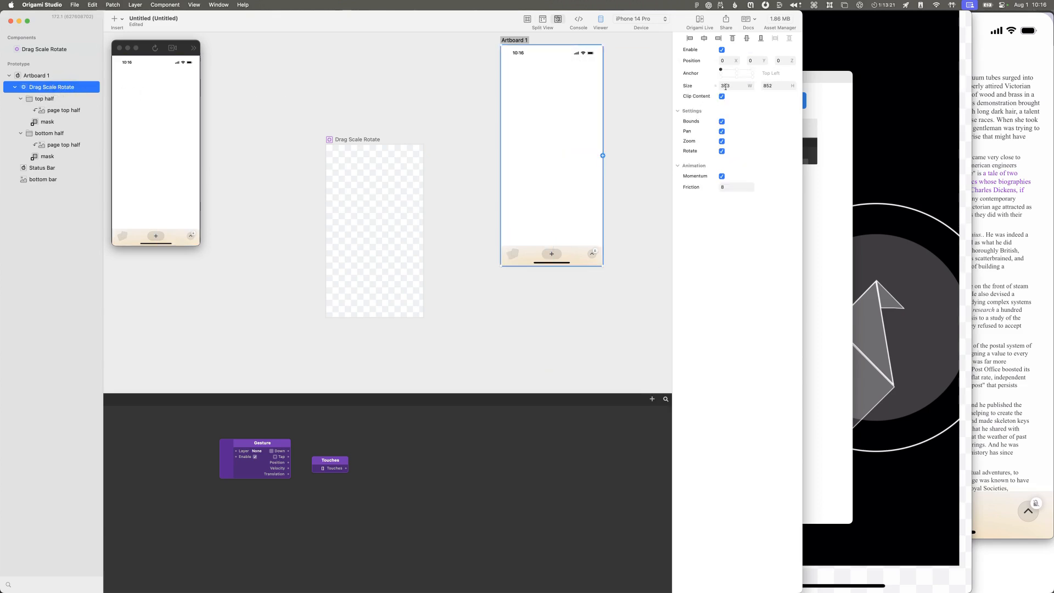
click(737, 74)
click(753, 72)
click(721, 71)
Step: Search the Origami Studio documentation for "anchor", and clear the search
key(super+grave)
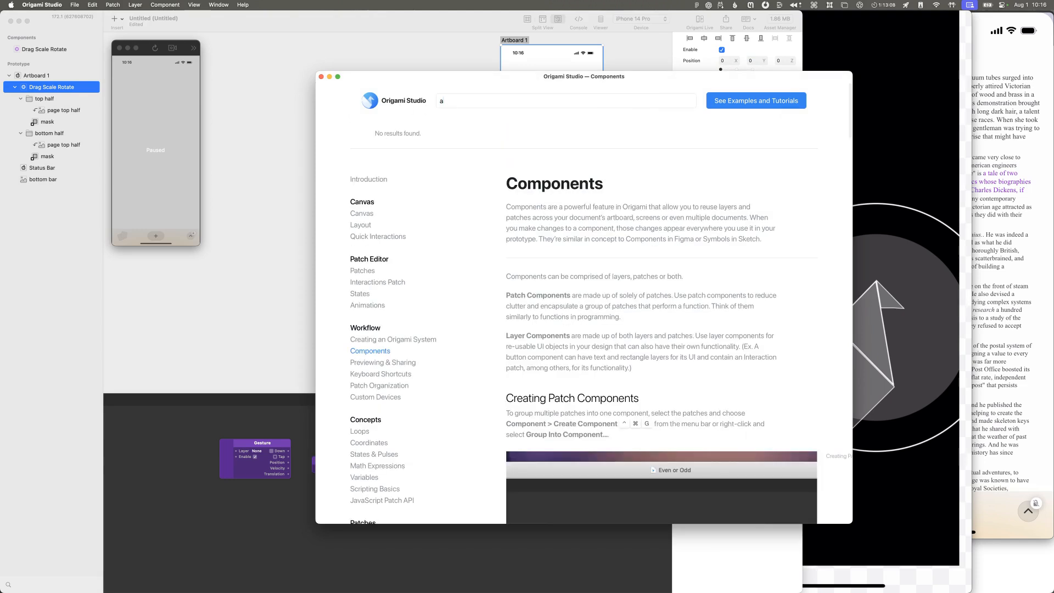
text(anchor)
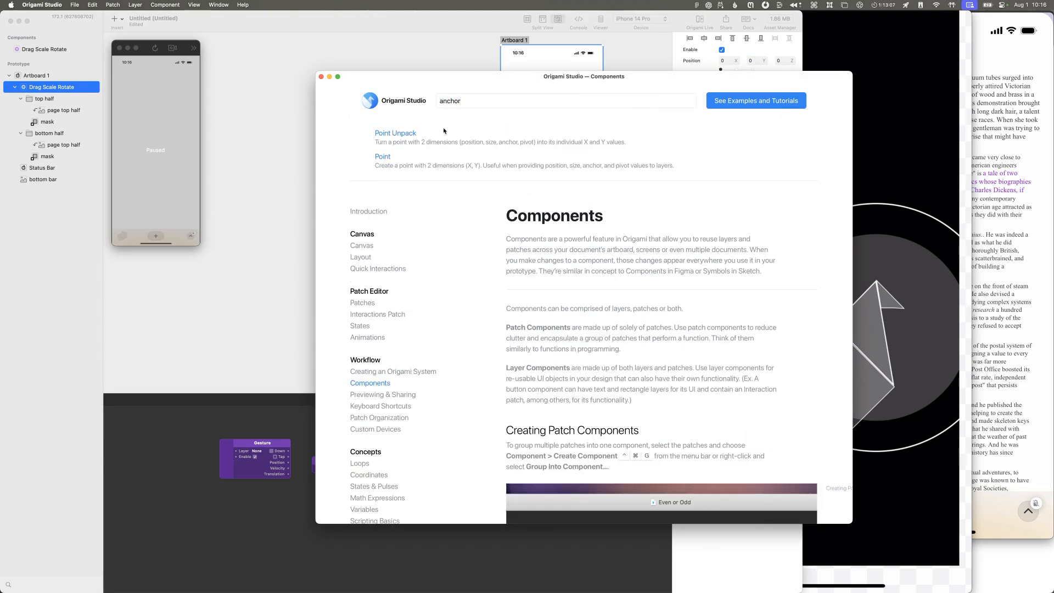
key(super+BackSpace)
Step: Read the documentation's Layout page on Position and Size, and look through the Canvas page's sections on groups and masking
scroll(380, 268, down, 2)
scroll(378, 269, down, 5)
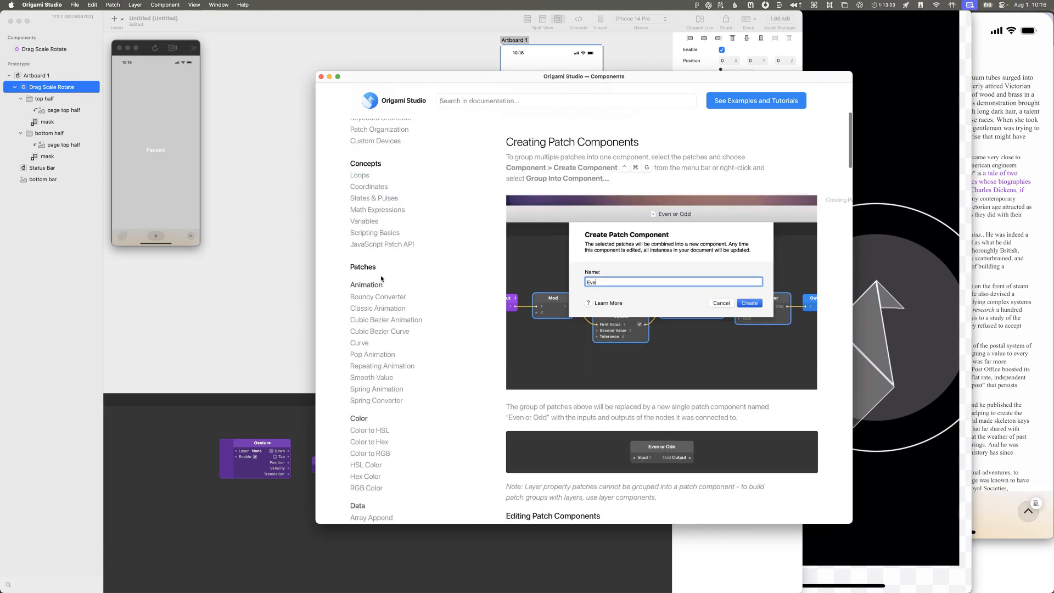
scroll(371, 248, up, 5)
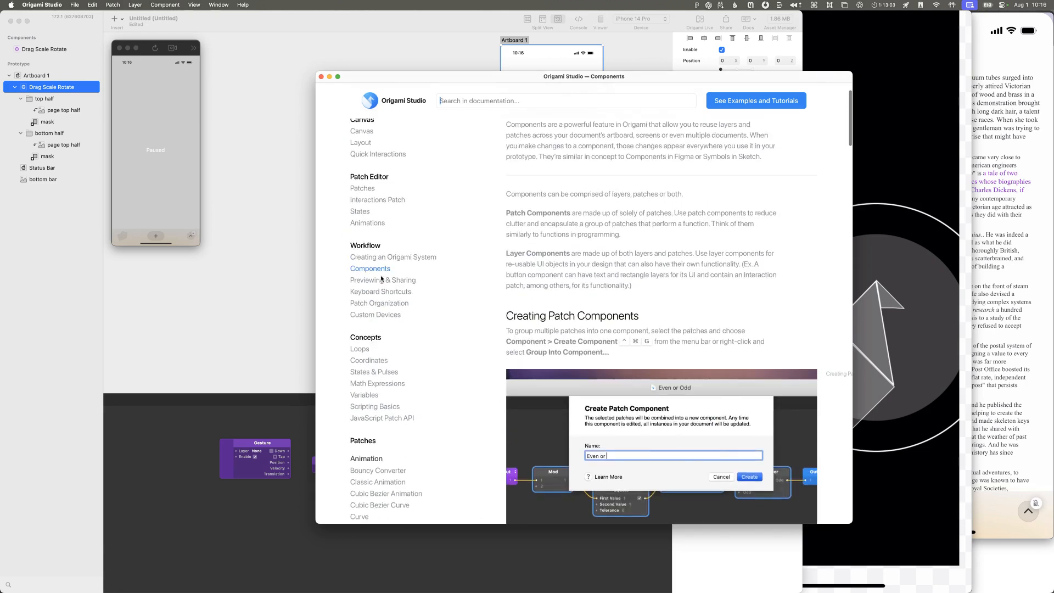
click(362, 143)
scroll(597, 303, down, 5)
scroll(596, 303, down, 3)
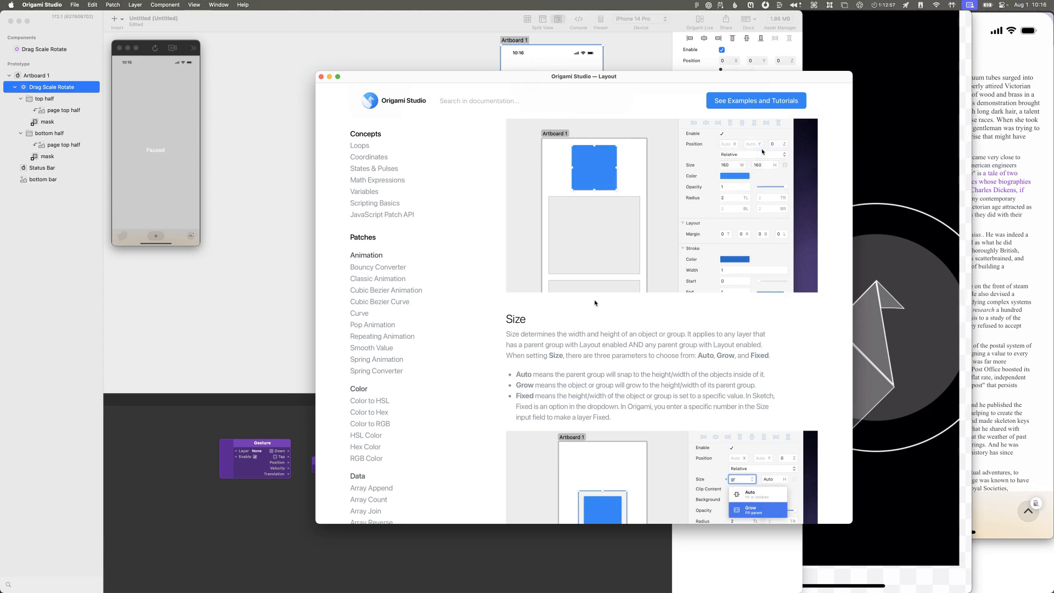
scroll(595, 302, up, 4)
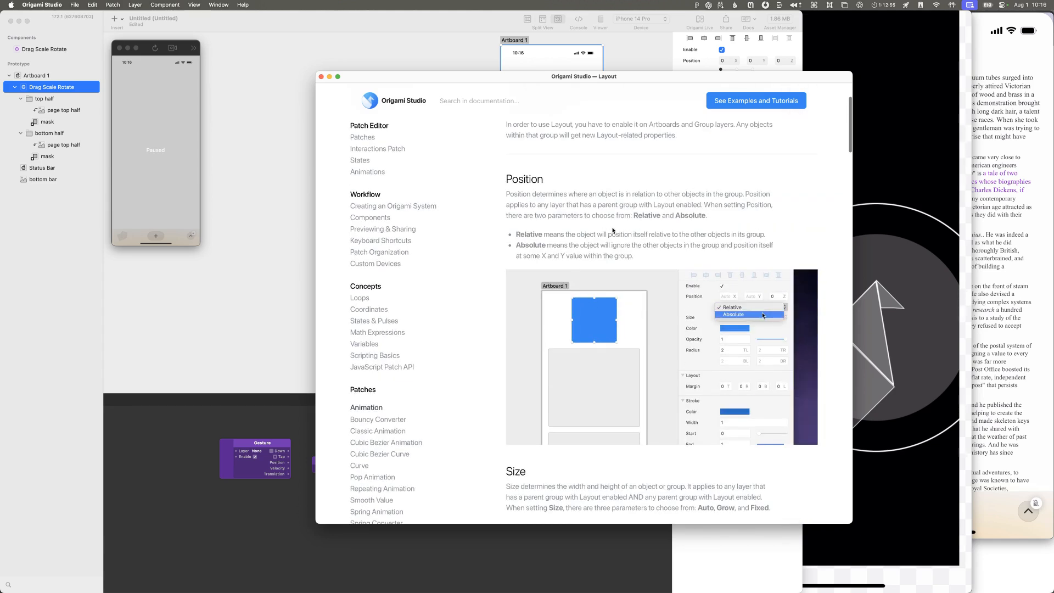
scroll(614, 231, up, 3)
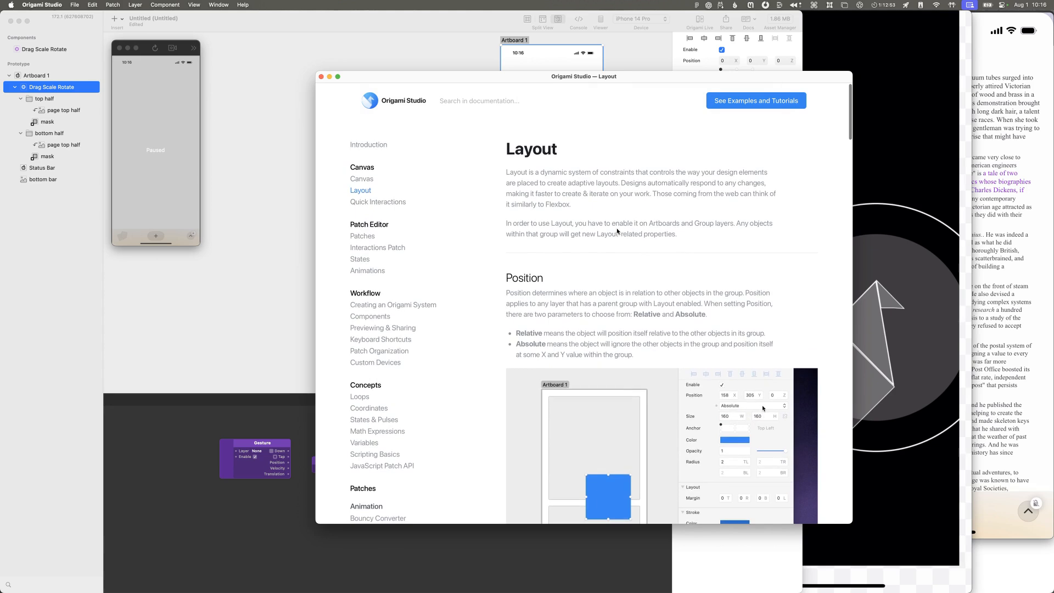
click(375, 180)
scroll(596, 275, down, 20)
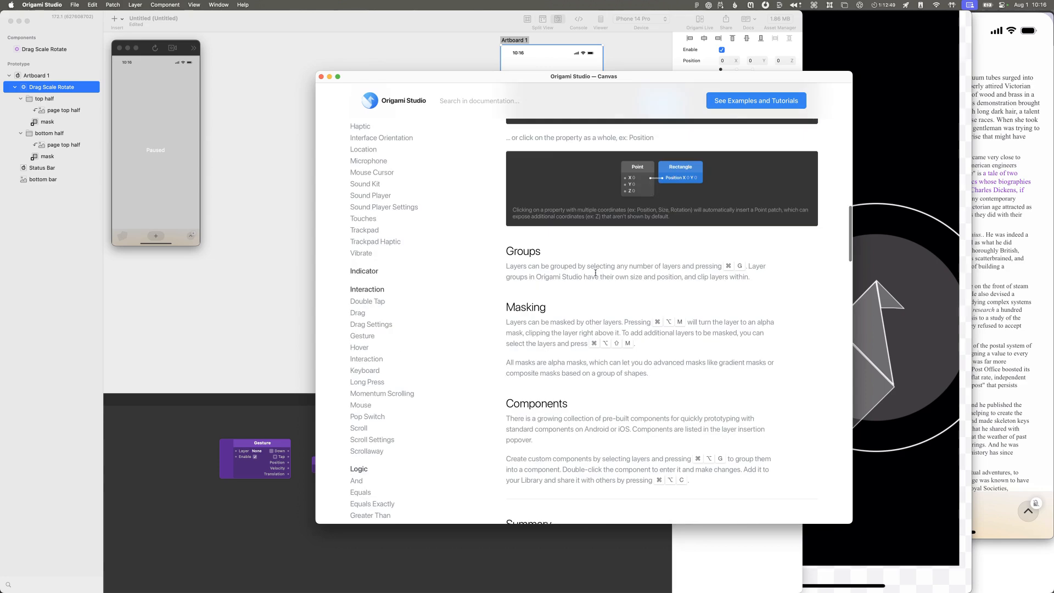
Step: Browse the documentation's layer list to the Rectangle page, and follow its Anchor entry to the Coordinates page
scroll(596, 275, up, 5)
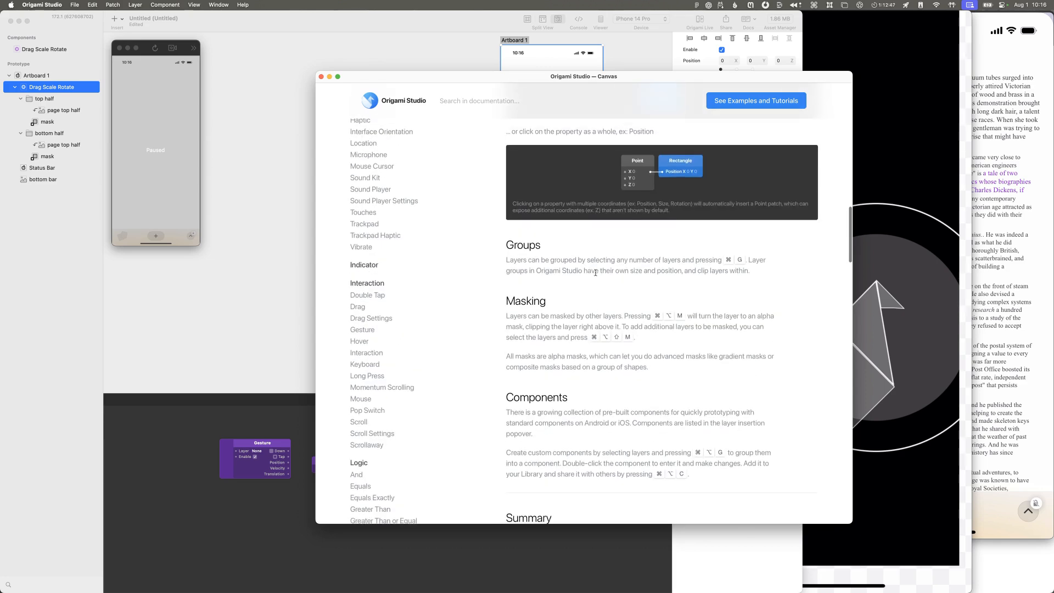
scroll(456, 319, down, 8)
scroll(404, 318, down, 15)
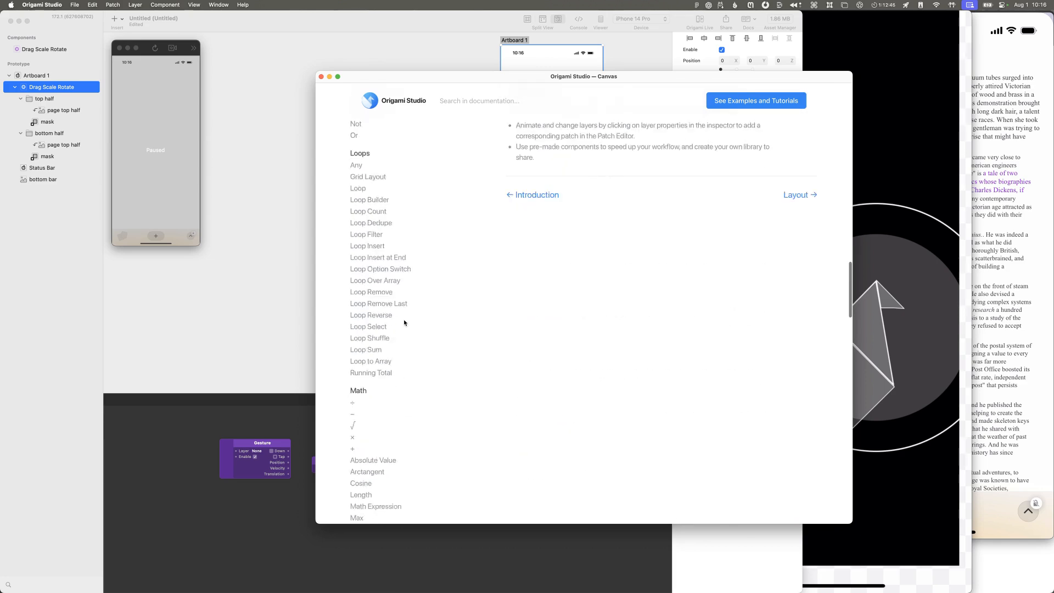
scroll(403, 319, down, 12)
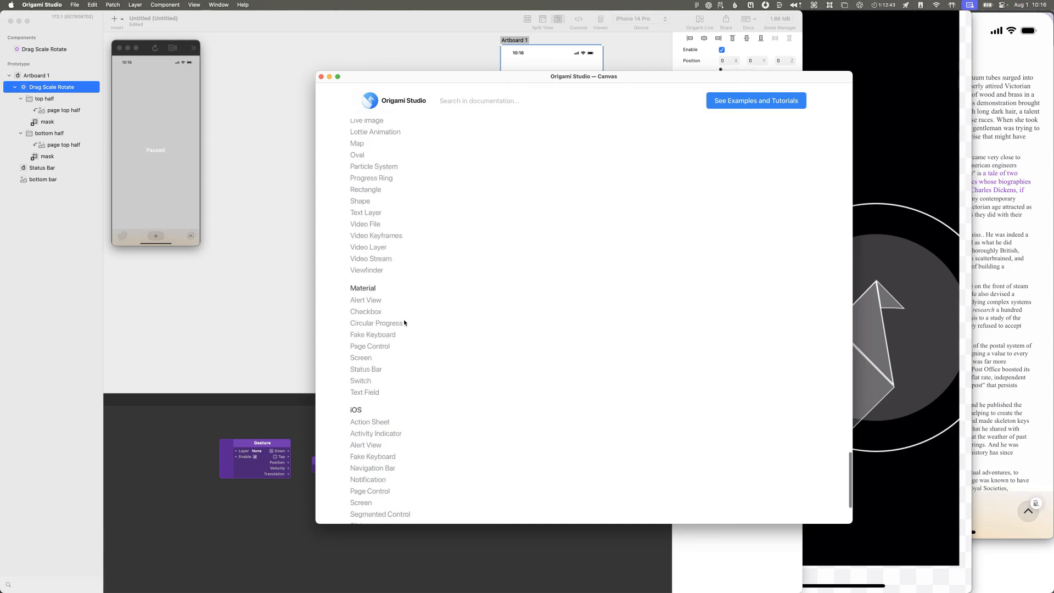
scroll(403, 322, up, 5)
scroll(403, 322, down, 4)
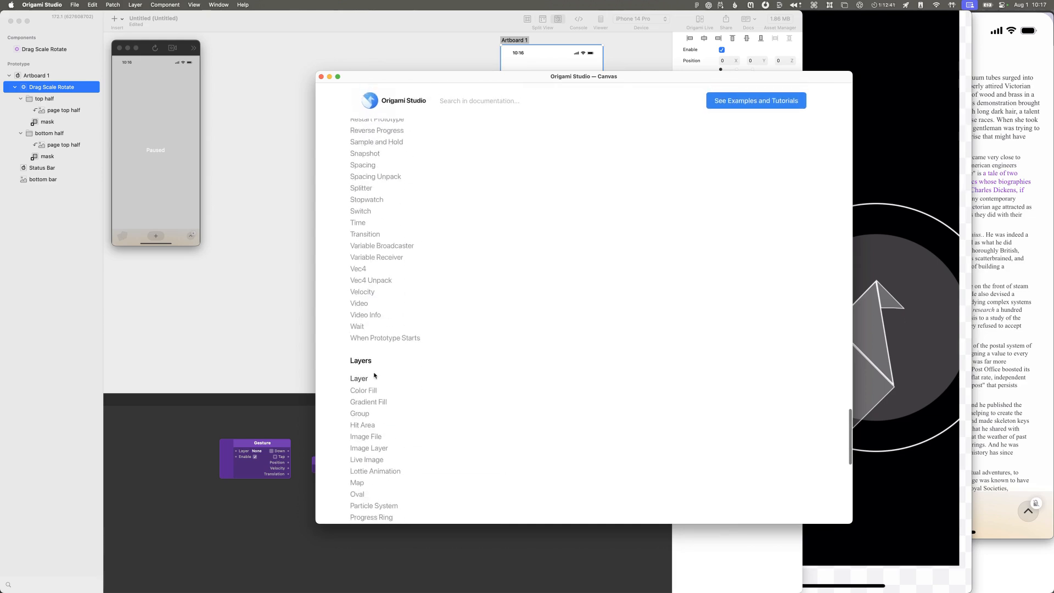
scroll(372, 459, down, 5)
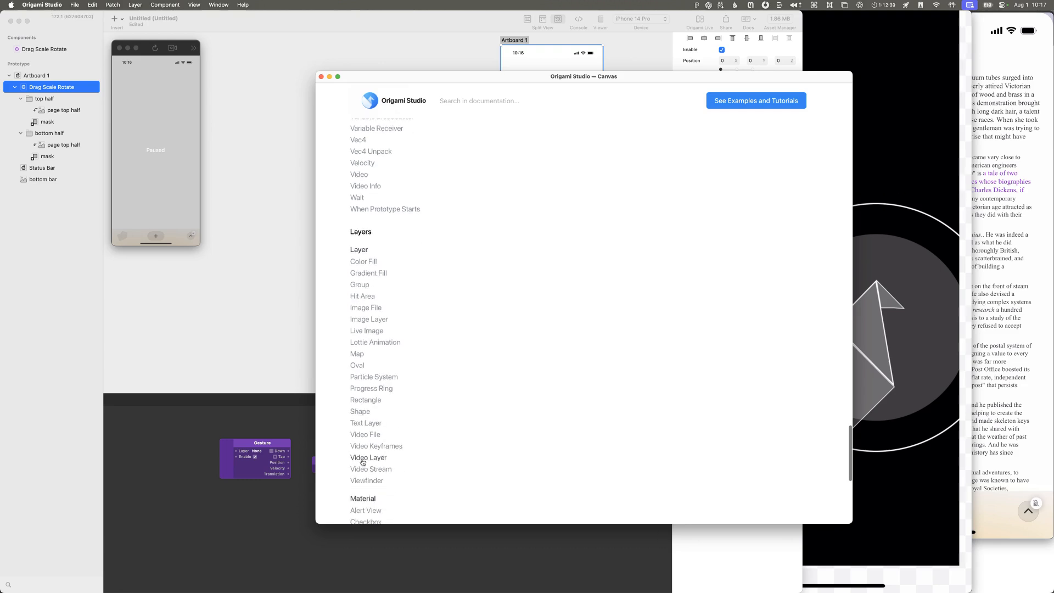
click(363, 400)
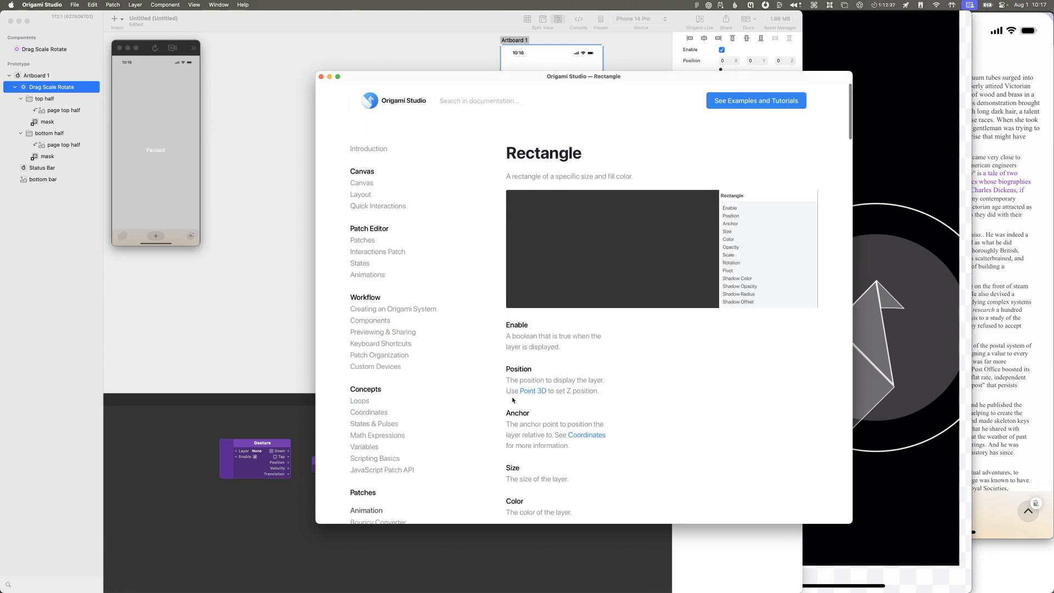
scroll(514, 400, down, 3)
click(579, 353)
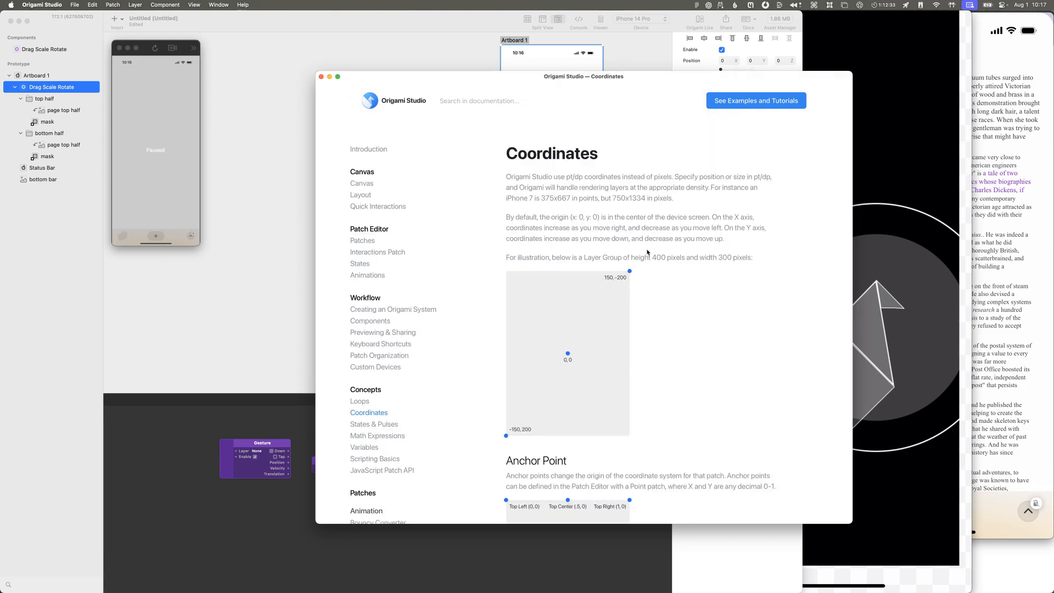
Step: Read the Coordinates page's Anchor Point section and its diagram of anchor positions
scroll(648, 252, down, 4)
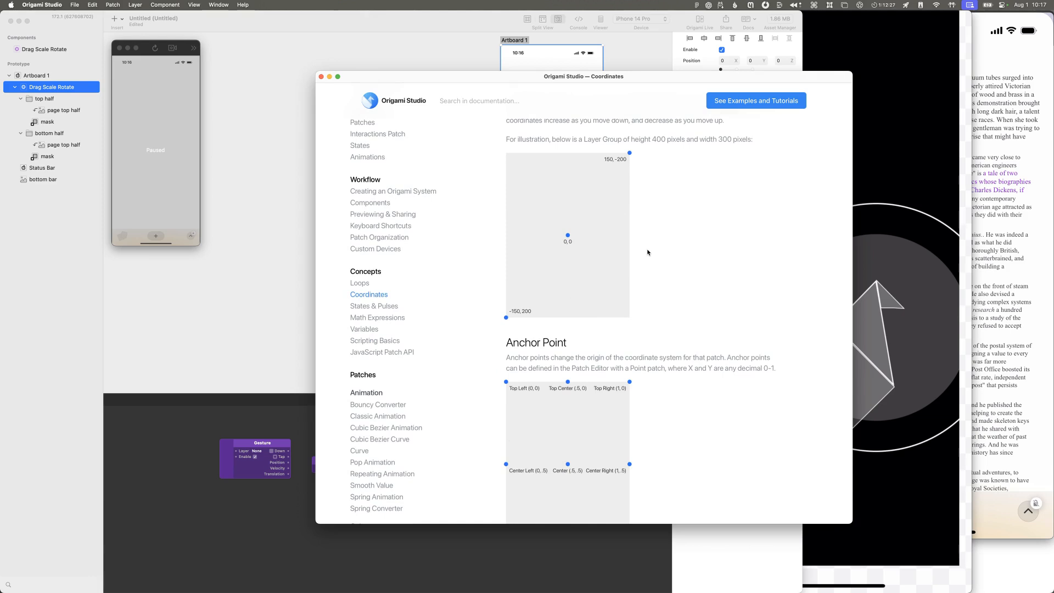
scroll(647, 254, down, 2)
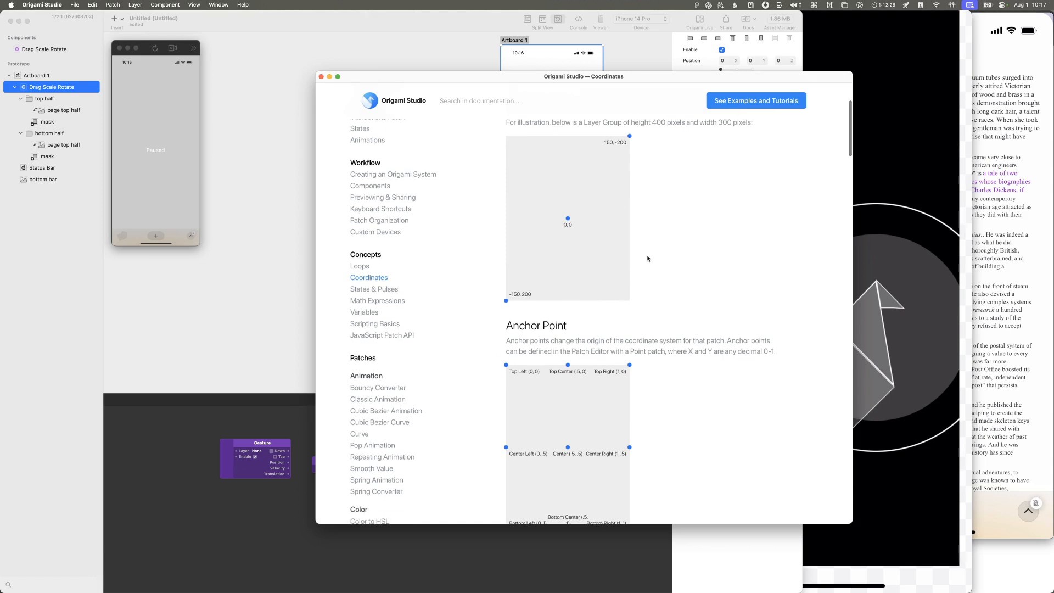
scroll(642, 286, up, 1)
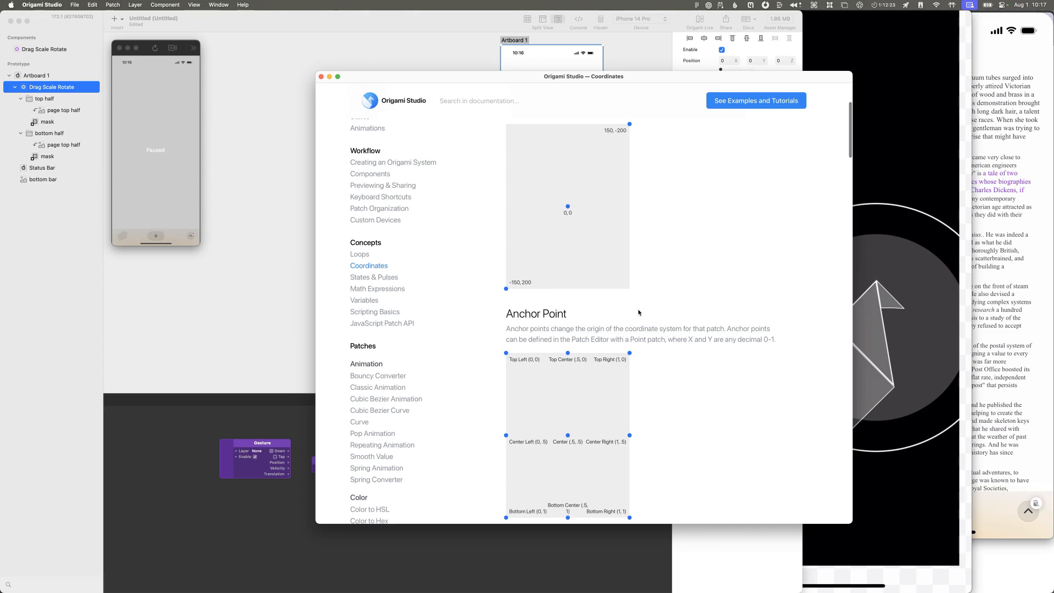
scroll(638, 313, down, 1)
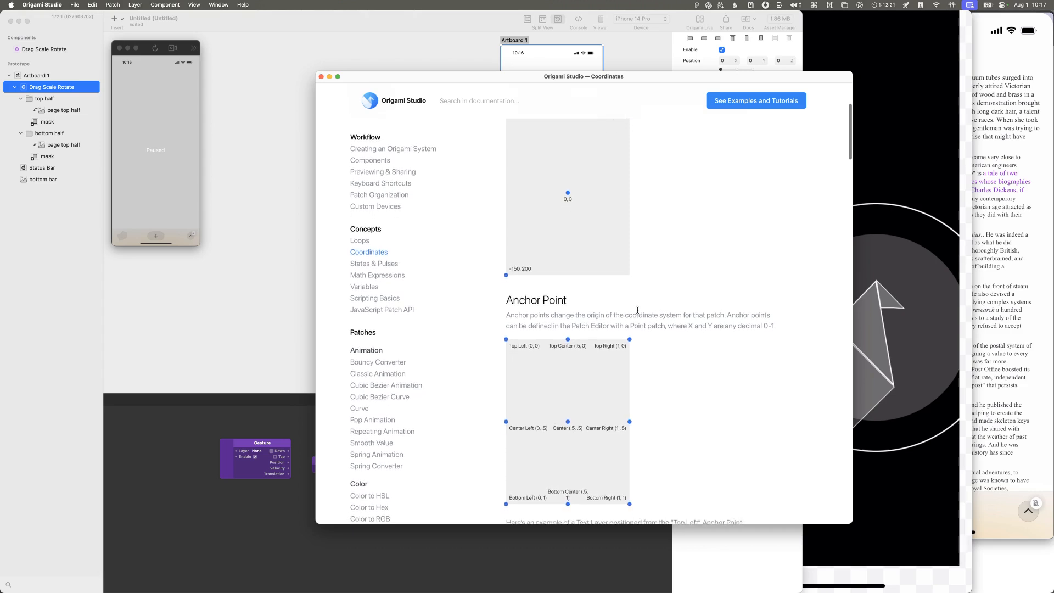
scroll(575, 255, down, 6)
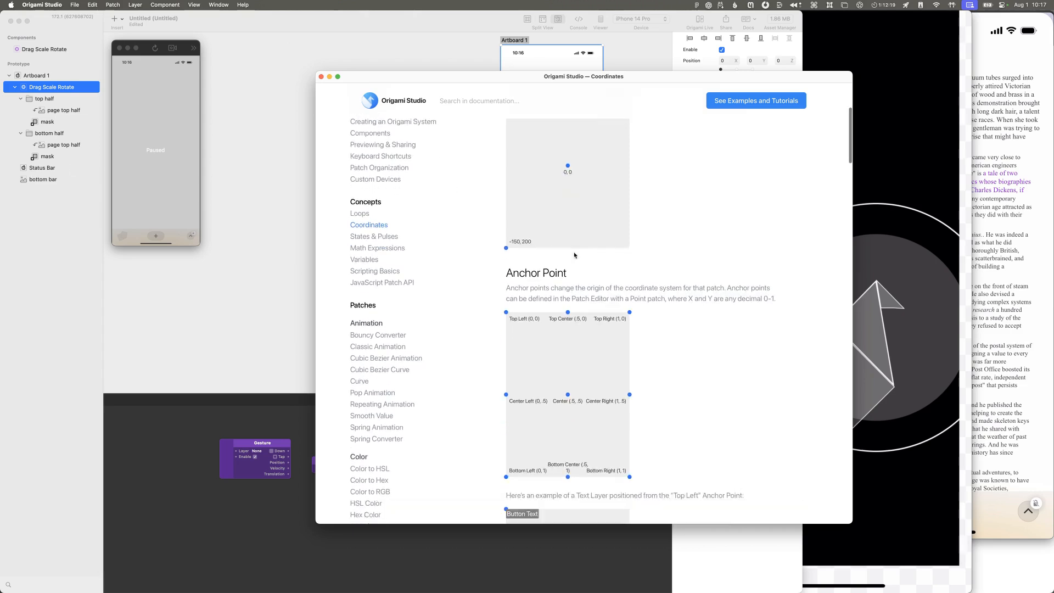
scroll(575, 255, down, 1)
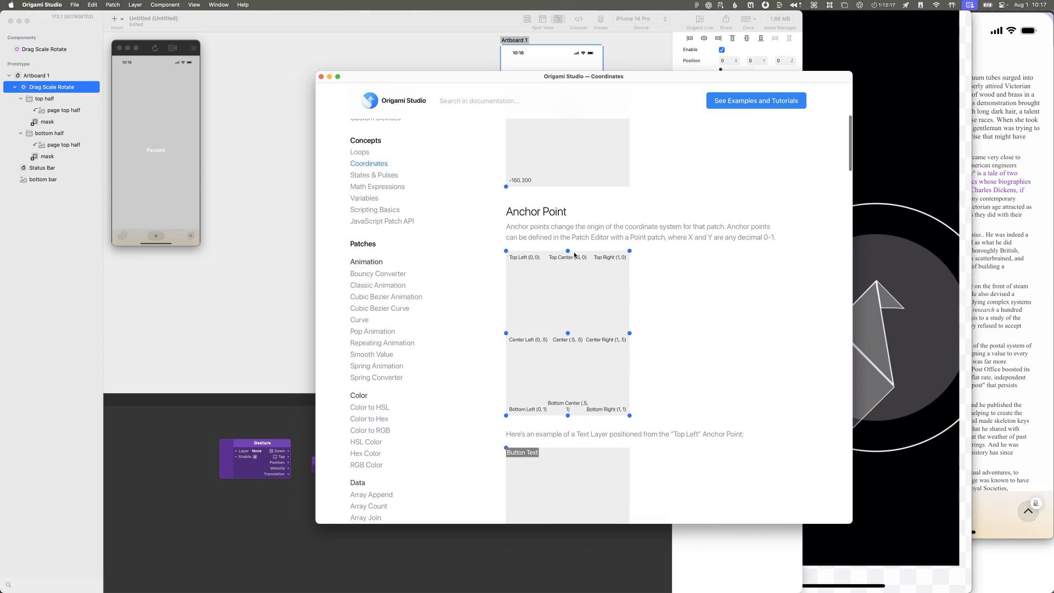
scroll(575, 255, down, 4)
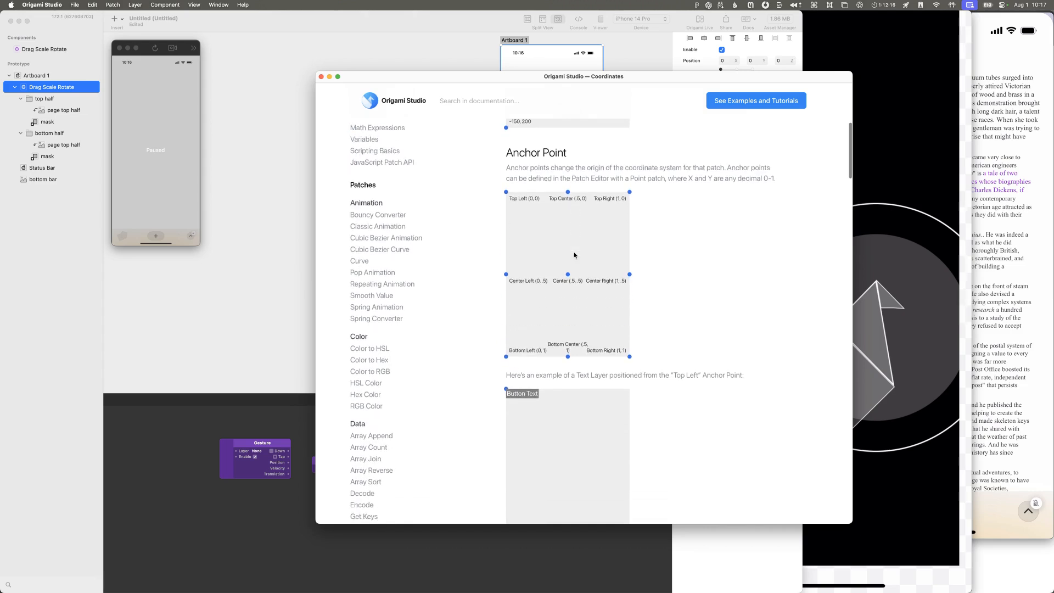
Step: Inside the Drag Scale Rotate component, set the Sublayer Placeholder's anchor to Top Left, and return to the prototype
click(752, 538)
double_click(341, 139)
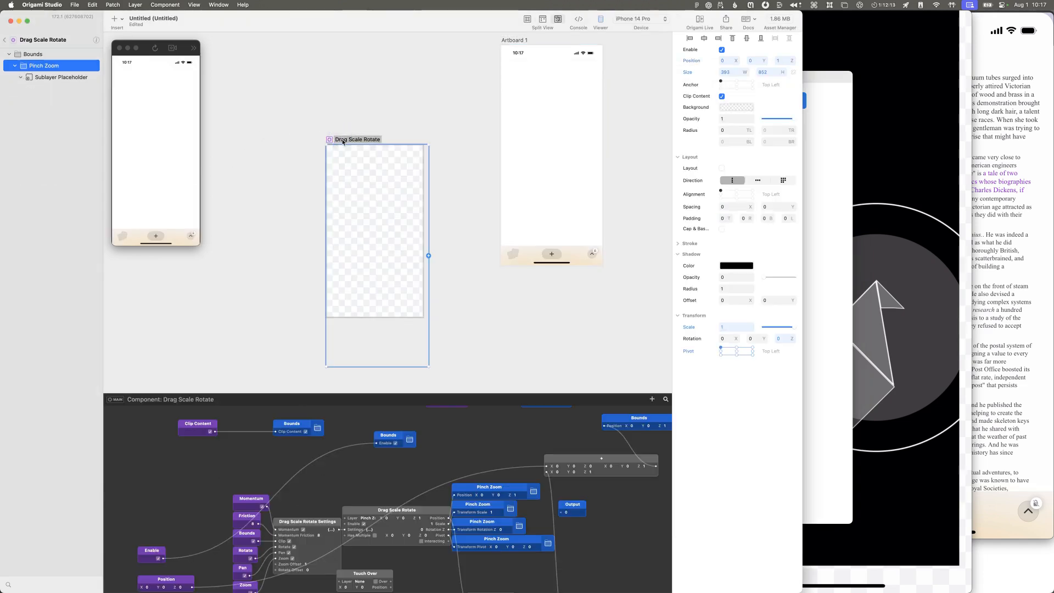
click(37, 54)
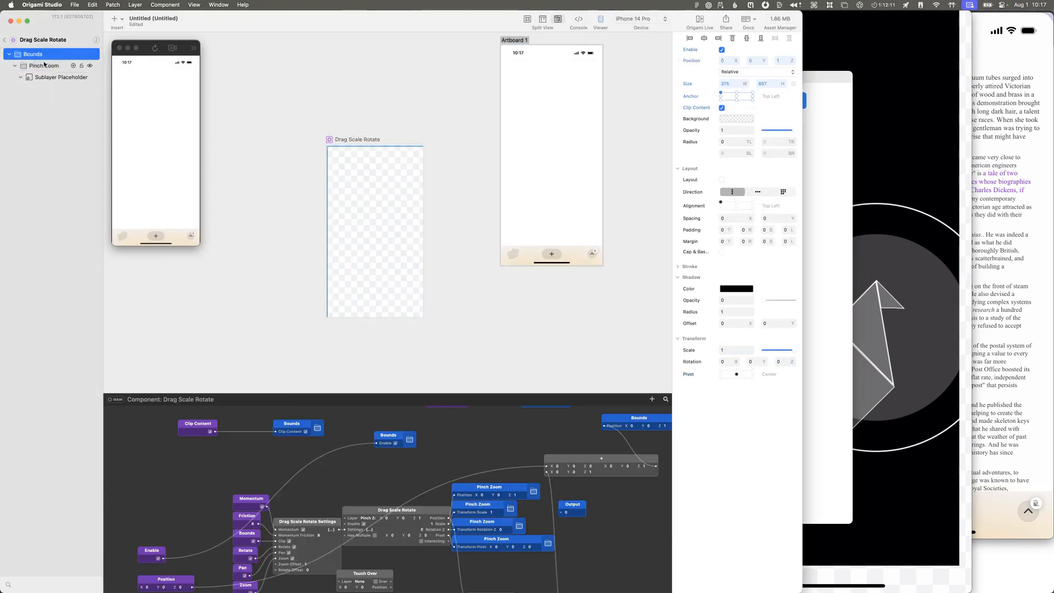
click(47, 68)
click(52, 78)
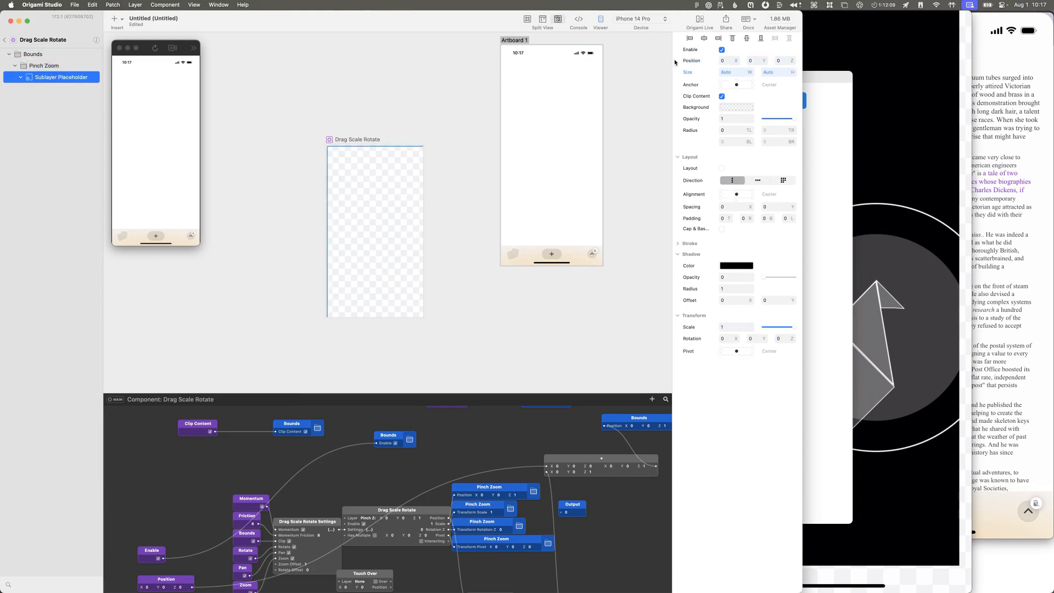
click(720, 82)
click(4, 42)
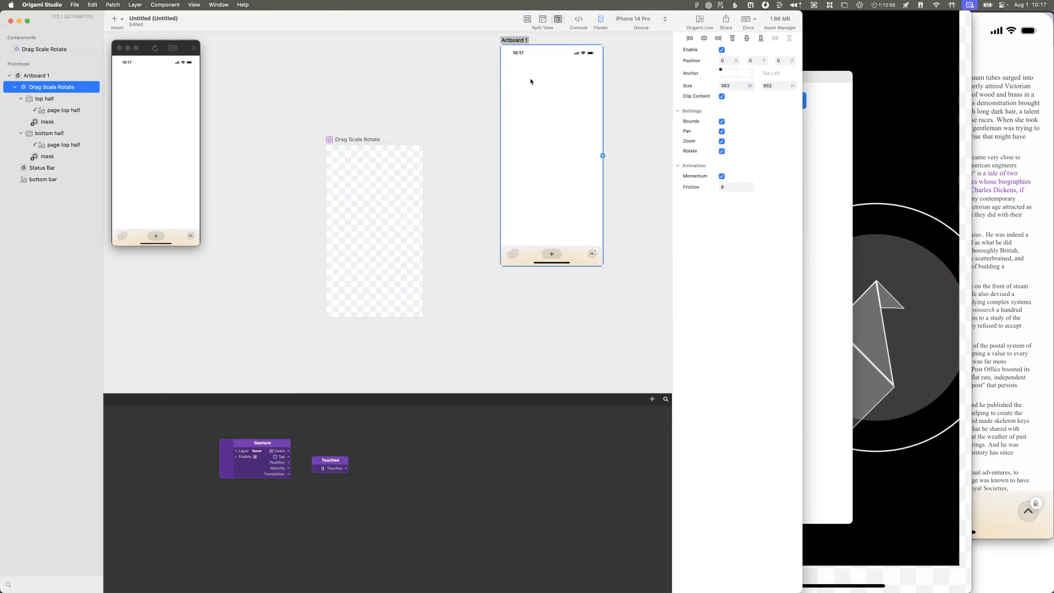
Step: Inspect the top half group's image and mask layers, and toggle the visibility of the top half and bottom half groups
click(41, 99)
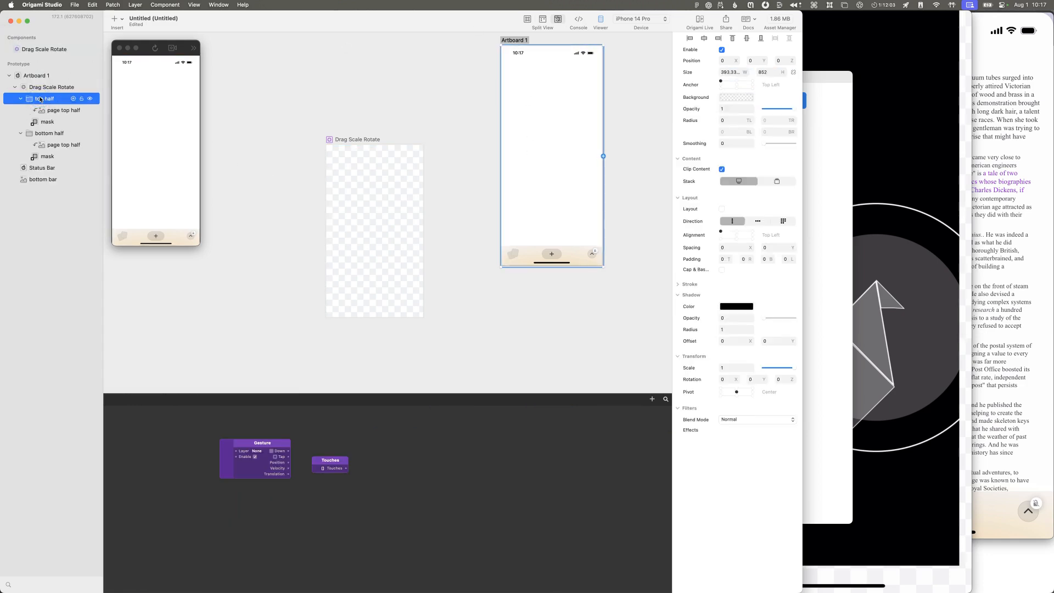
click(39, 133)
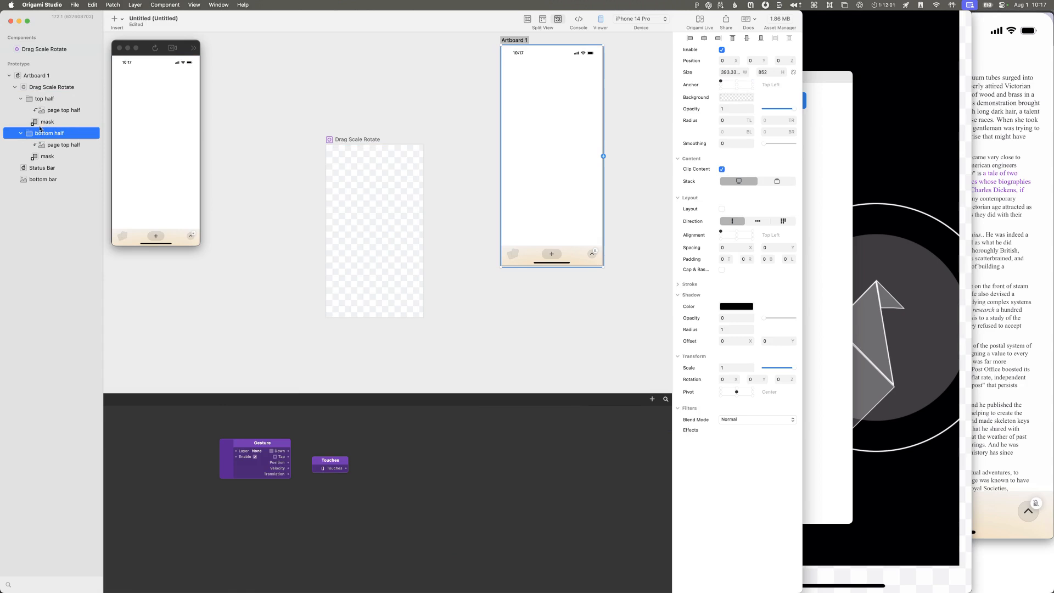
click(42, 99)
click(45, 111)
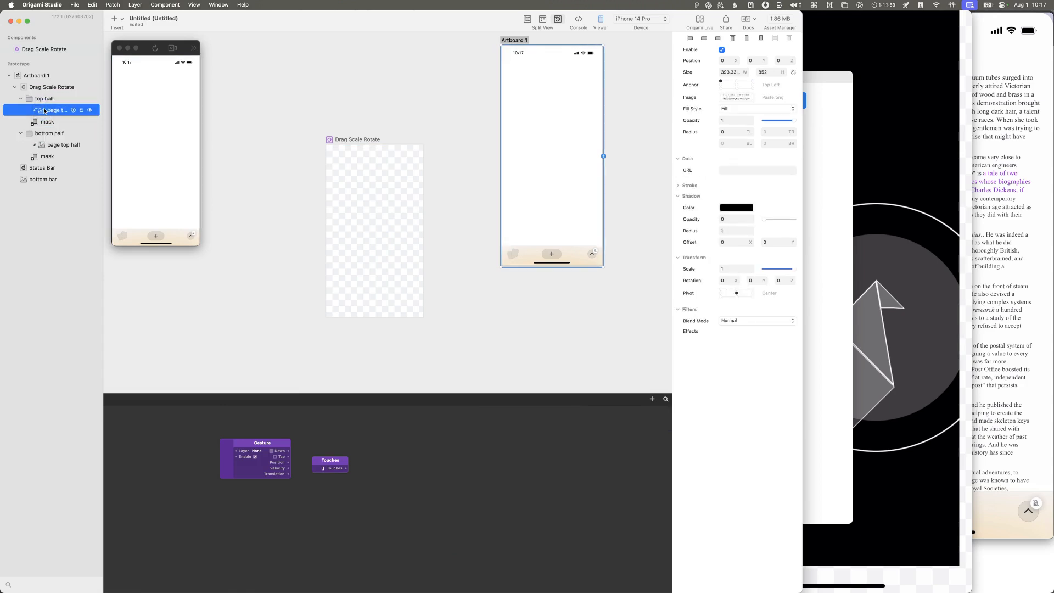
click(45, 123)
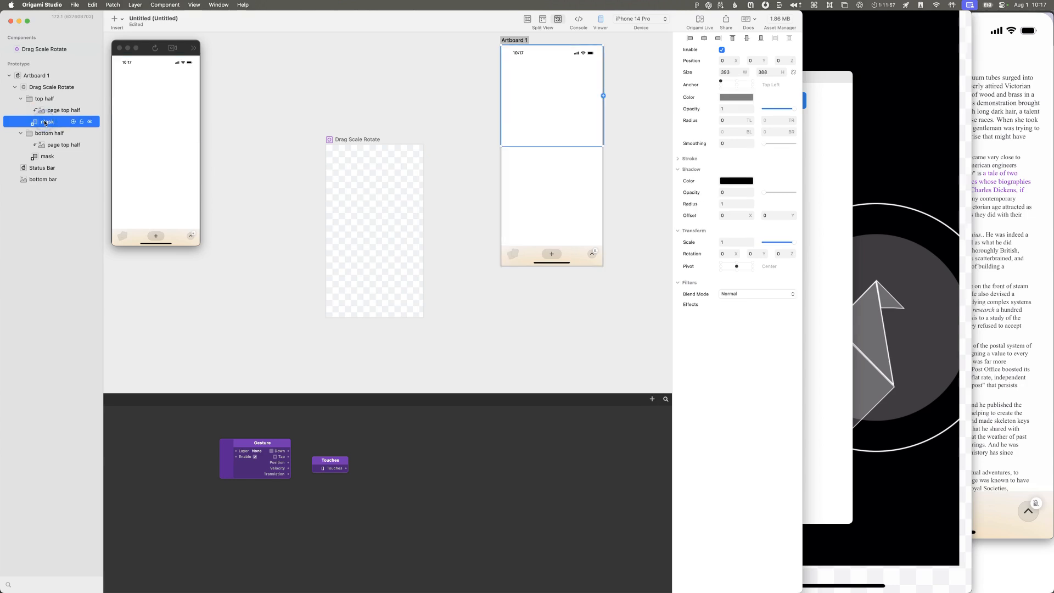
click(89, 99)
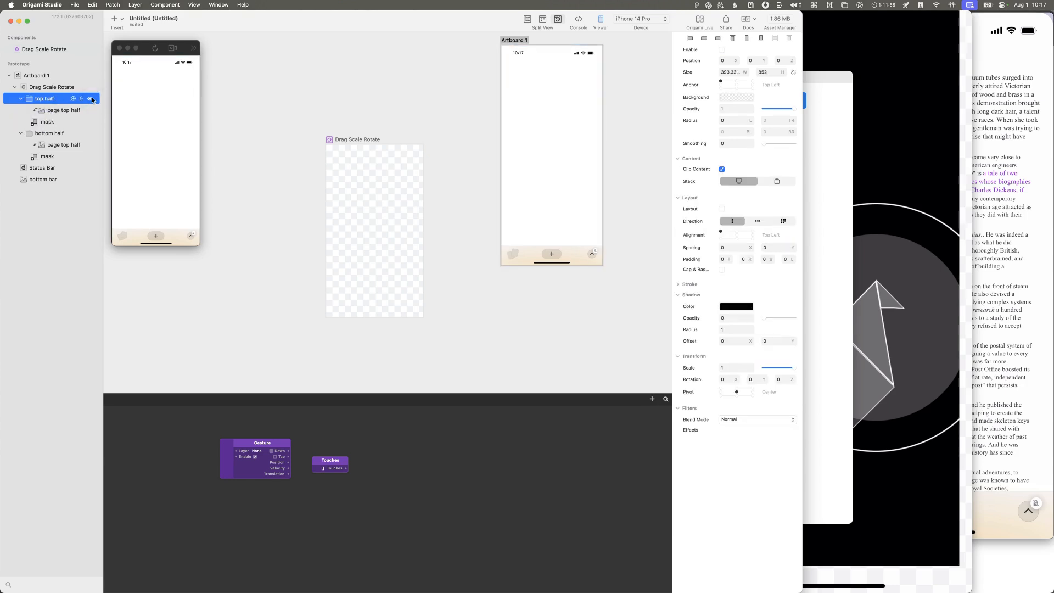
click(87, 133)
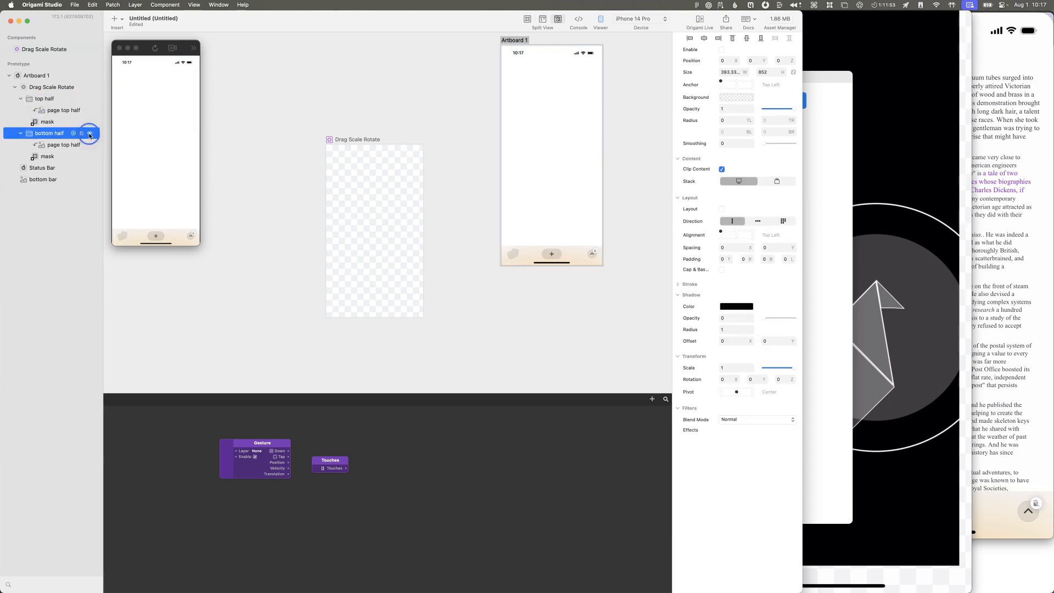
Step: Try turning off Clip Content on Artboard 1's Drag Scale Rotate layer, and turn it back on
click(38, 86)
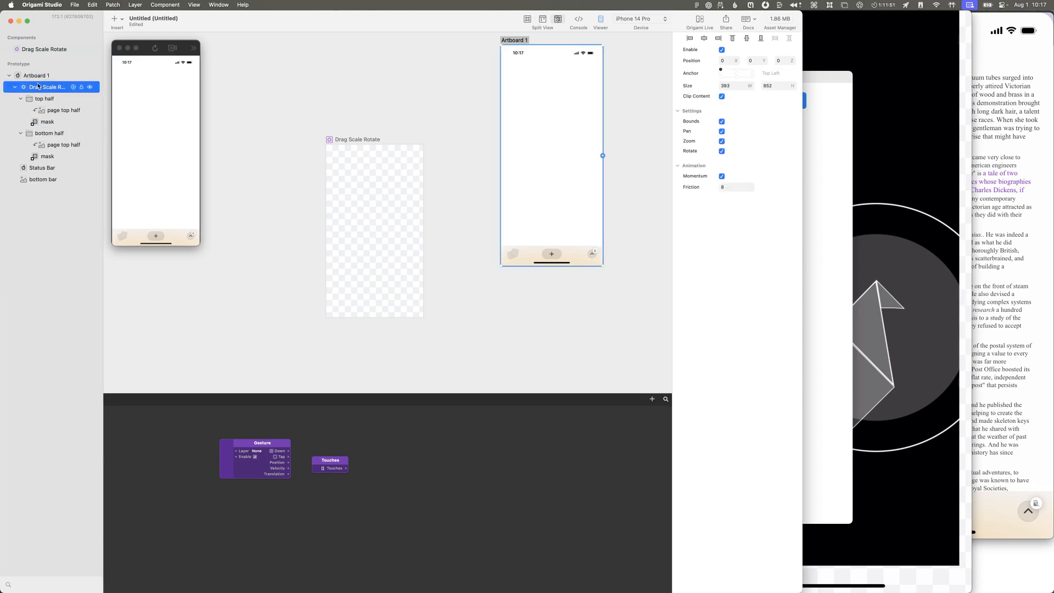
click(720, 97)
click(720, 96)
Step: Inside the Drag Scale Rotate component, turn off Clip Content for the Sublayer Placeholder
click(351, 138)
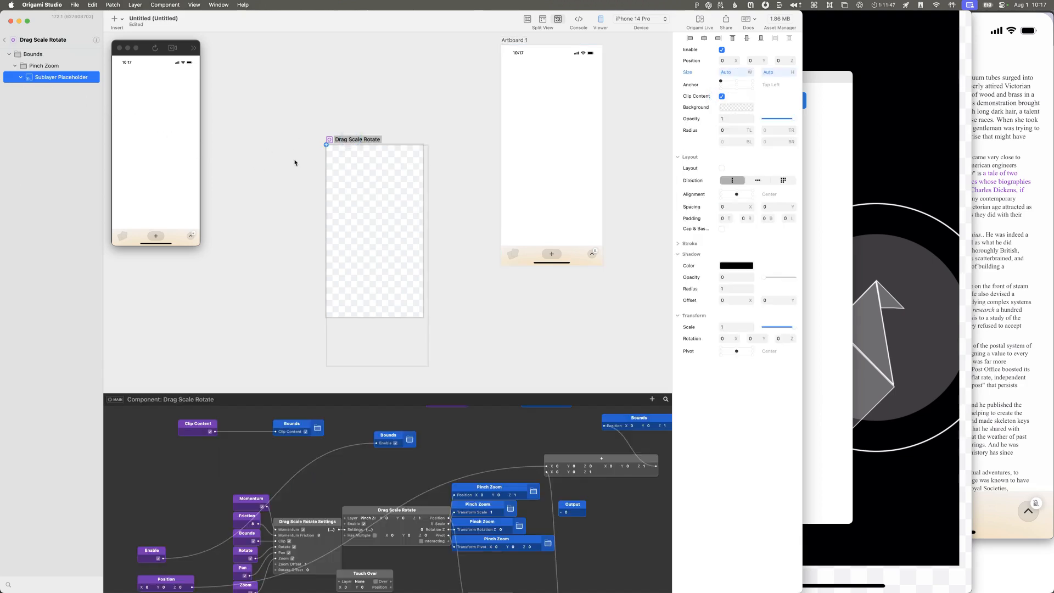
click(722, 97)
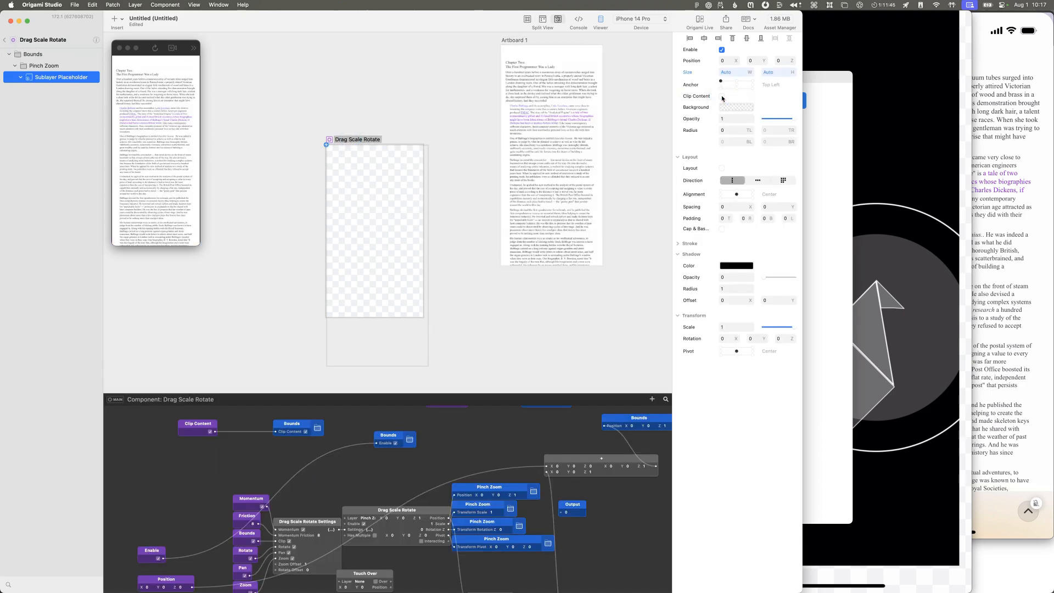
click(721, 96)
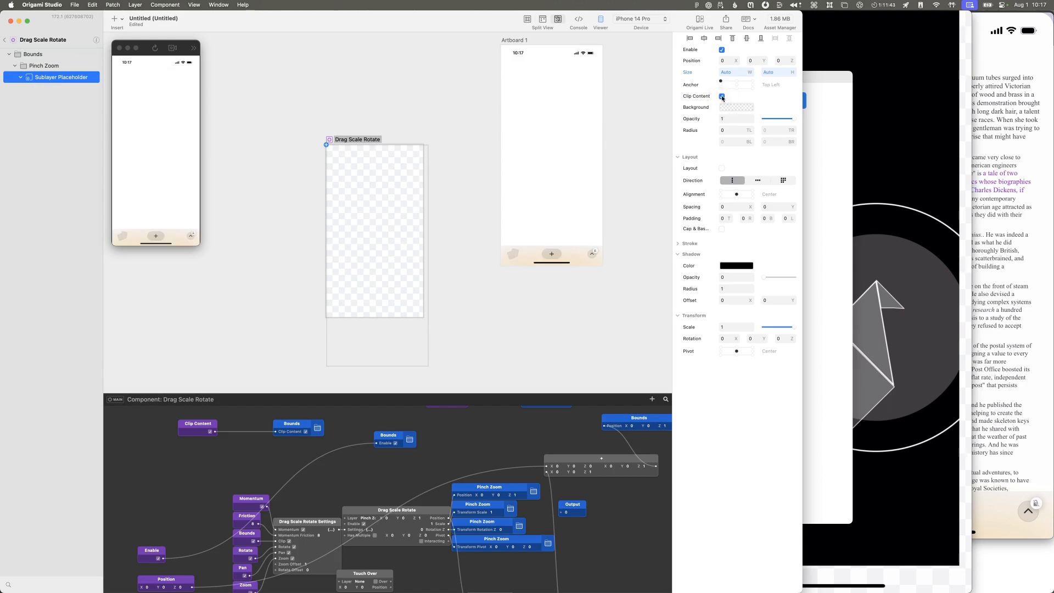
click(722, 97)
click(388, 215)
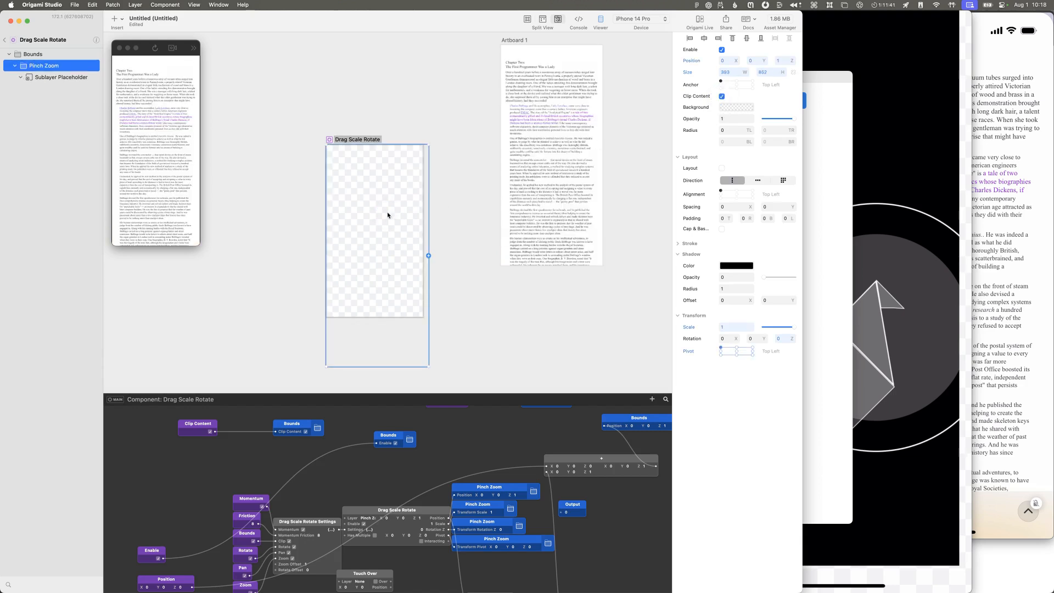
Step: Locate the Sublayer Placeholder's Size patch in the component's patch graph, and return to Artboard 1's Drag Scale Rotate layer
click(62, 77)
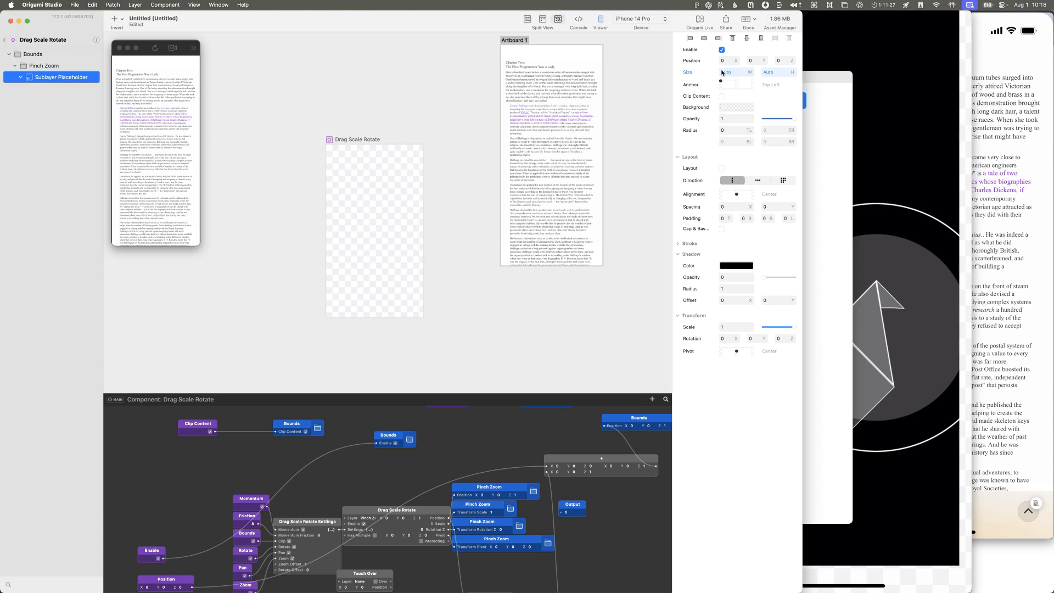
click(723, 72)
click(60, 77)
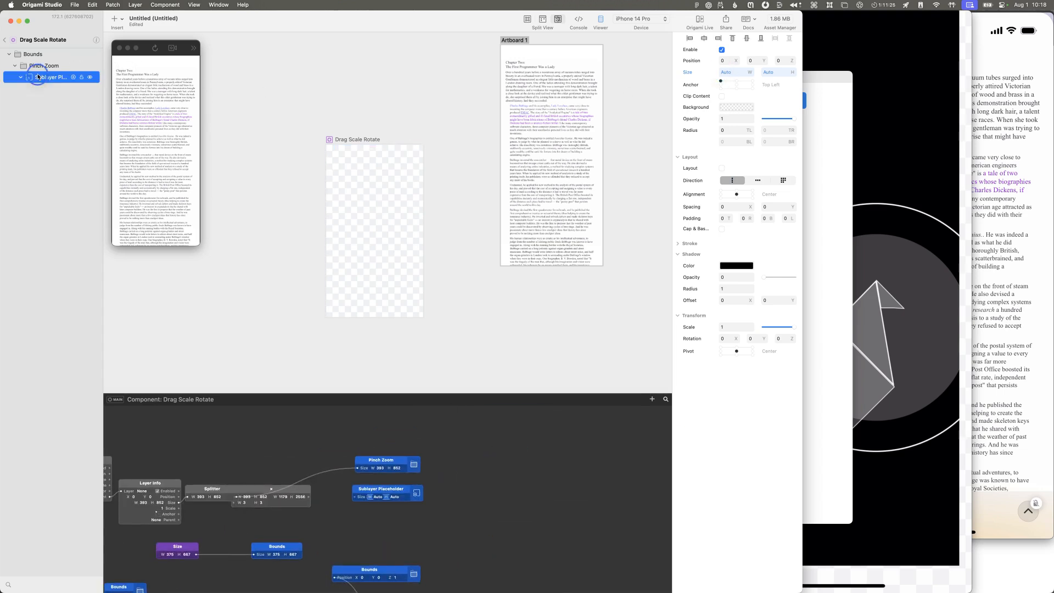
click(376, 497)
click(549, 114)
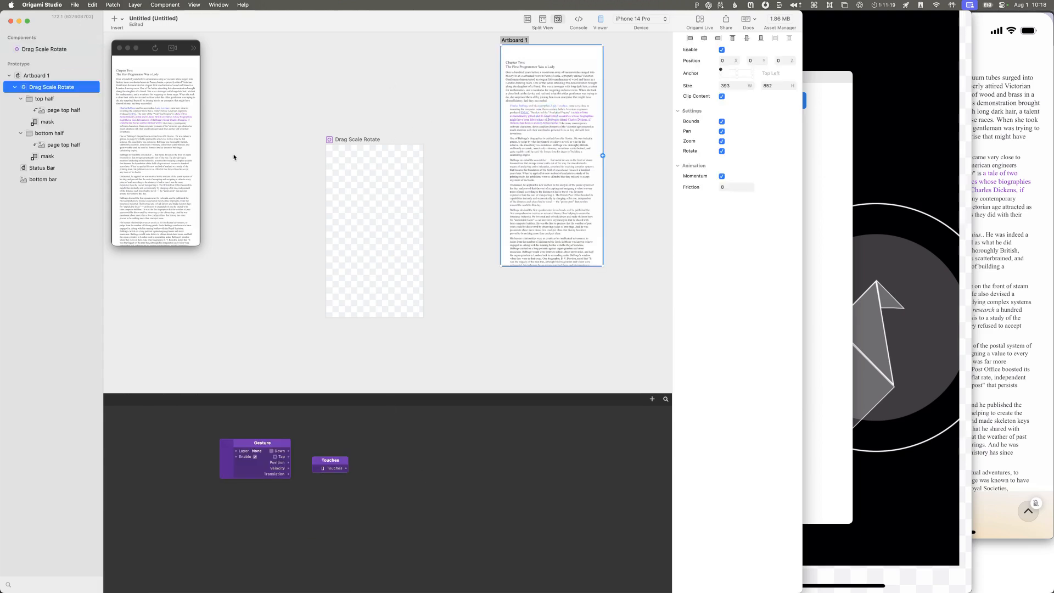
Step: Reopen the Drag Scale Rotate component and set the Sublayer Placeholder's height to 852 in its Size patch
double_click(348, 219)
click(67, 77)
double_click(377, 497)
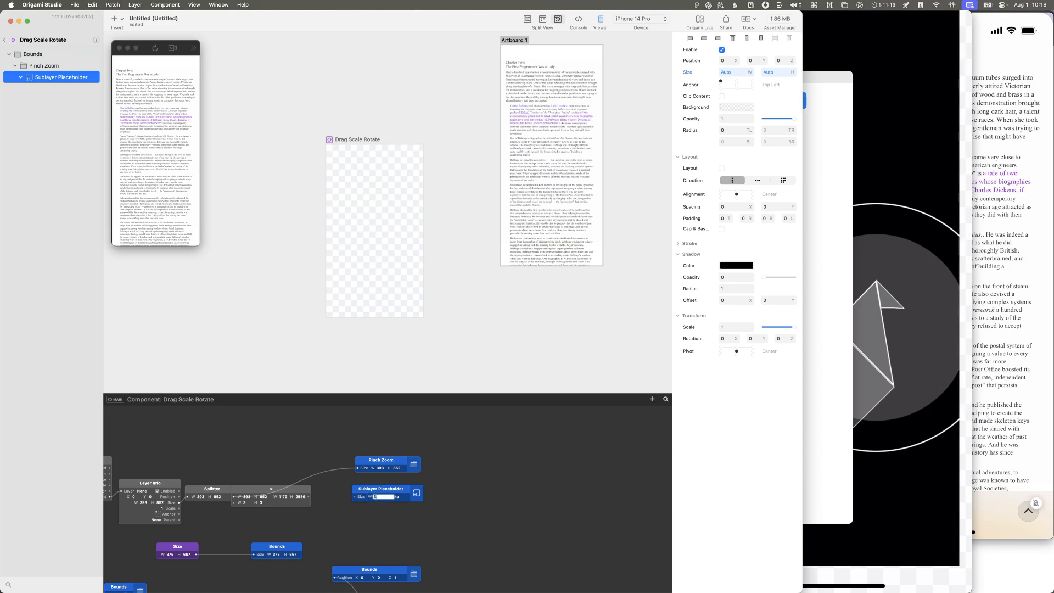
double_click(403, 496)
text(852)
key(Return)
click(404, 492)
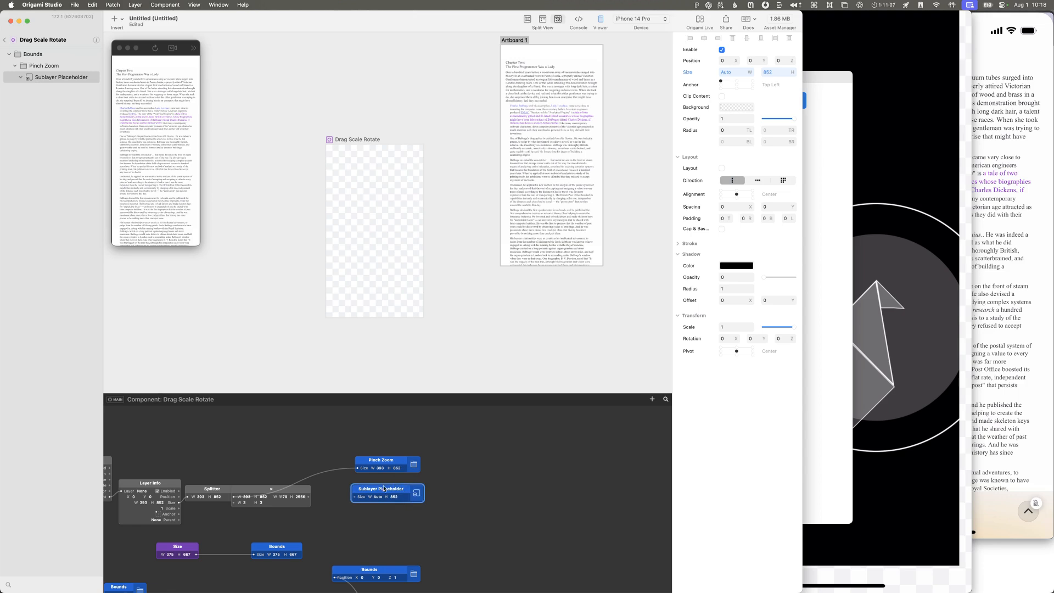
click(55, 78)
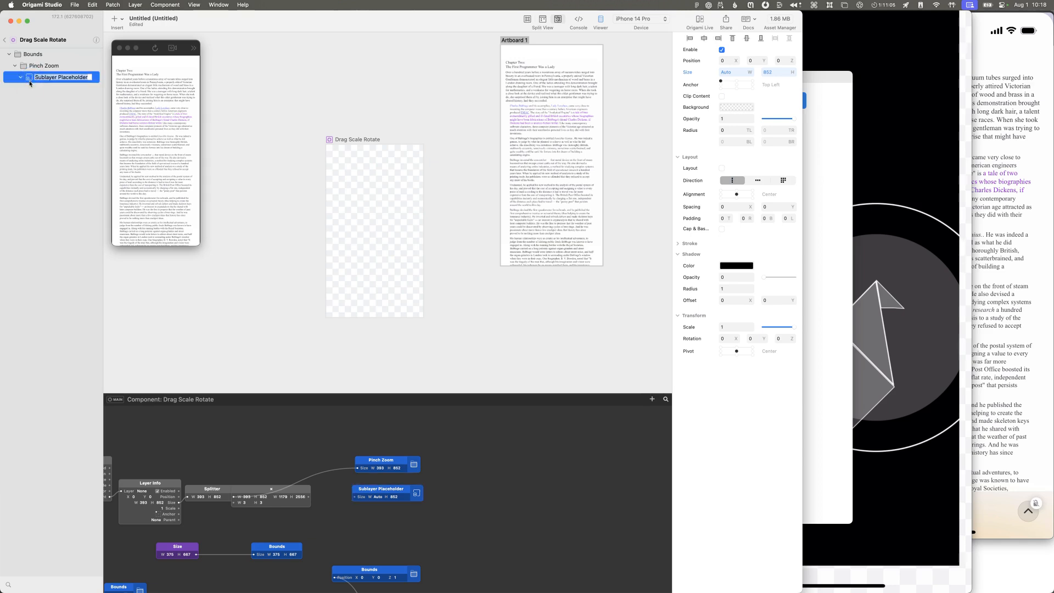
Step: Browse the layer library for the Sublayer Container and neighbouring entries such as Viewfinder, and close it without inserting anything
right_click(33, 82)
key(Escape)
click(120, 19)
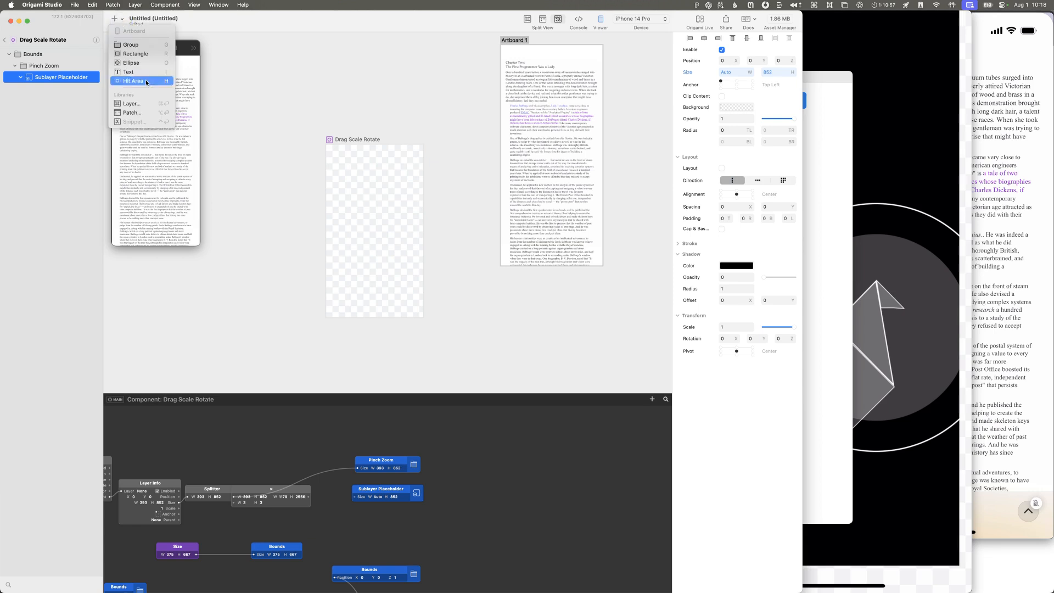
click(133, 104)
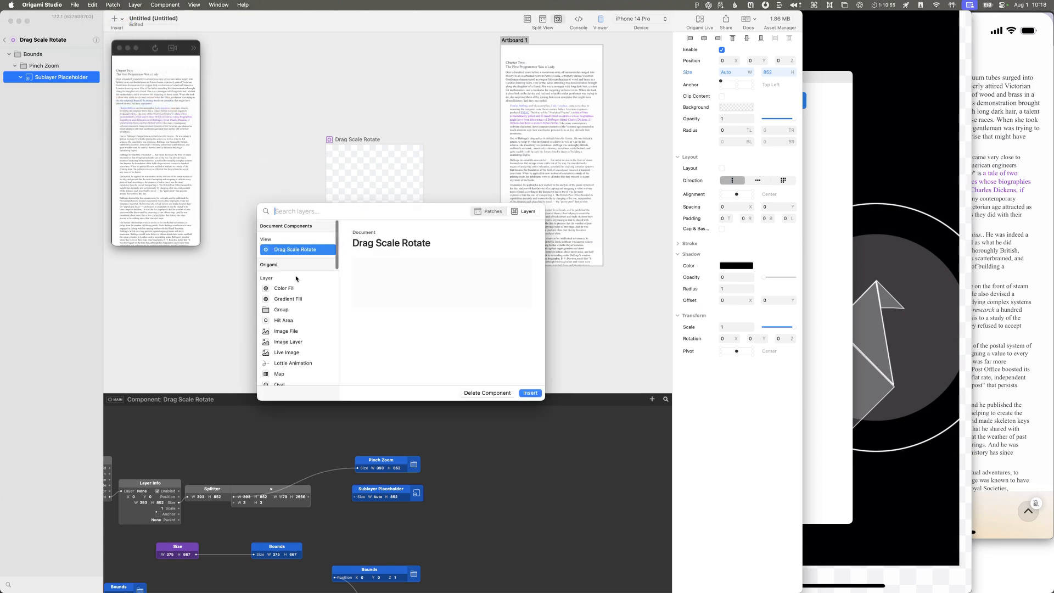
scroll(297, 288, down, 5)
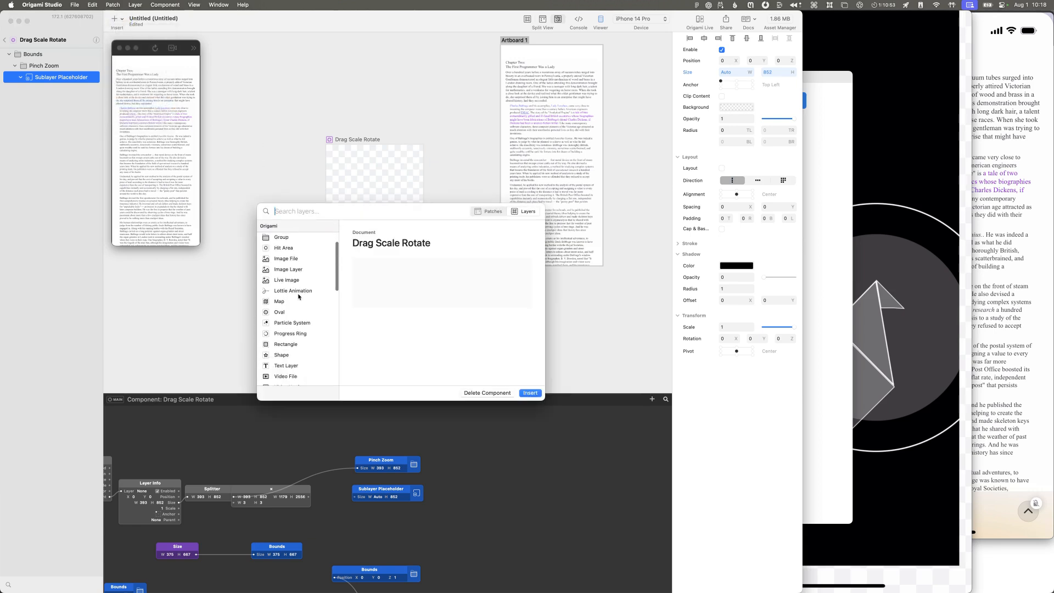
scroll(297, 293, down, 3)
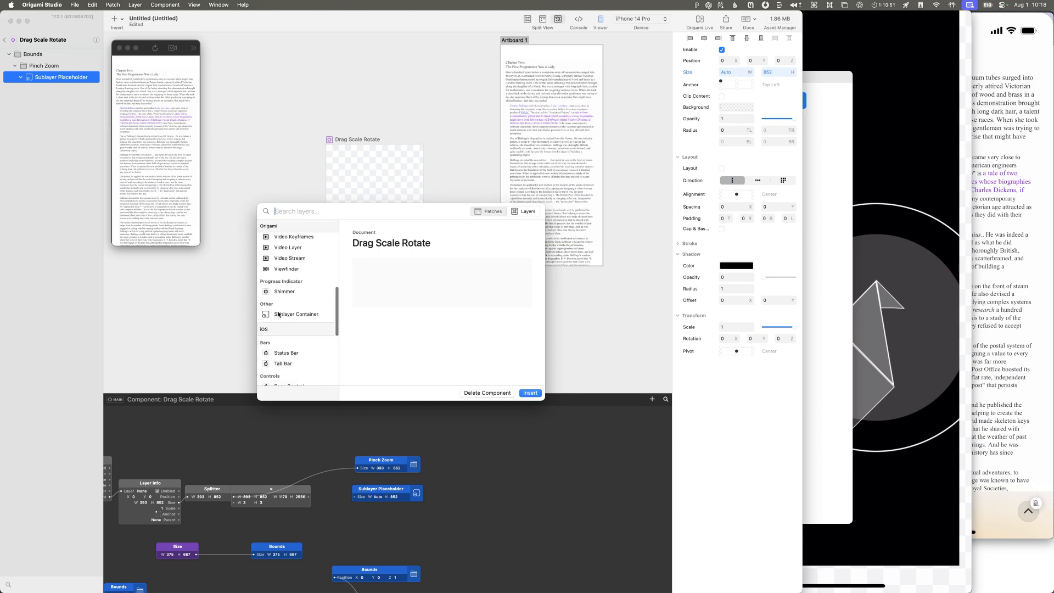
click(280, 314)
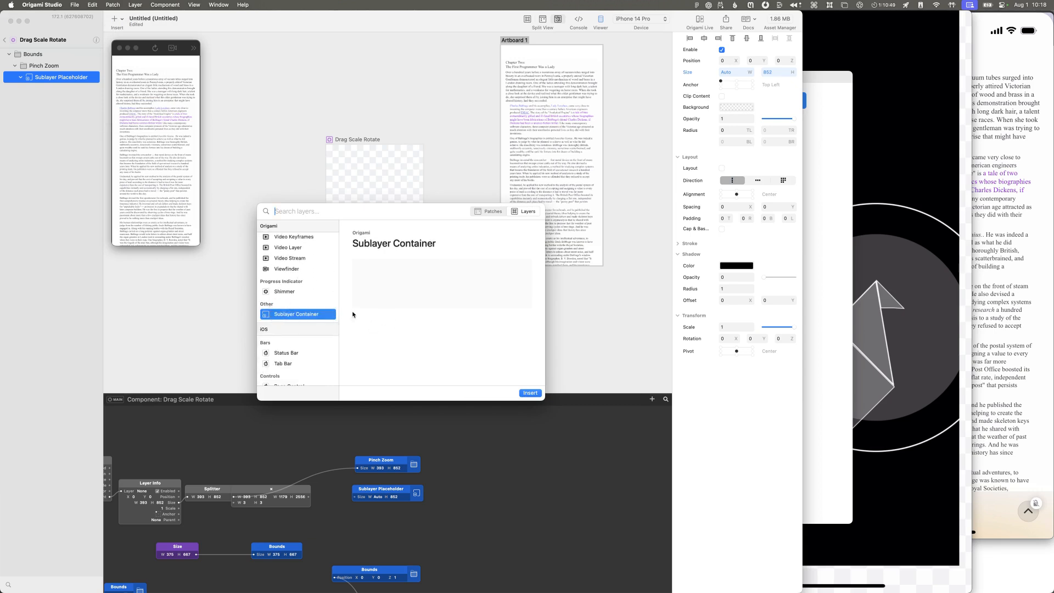
click(302, 268)
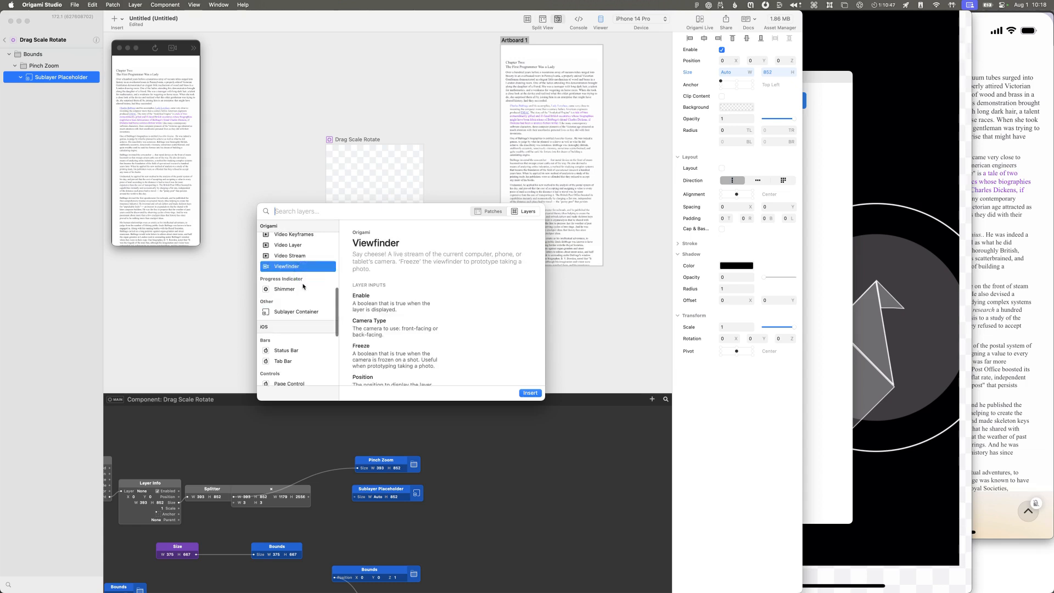
click(301, 289)
click(303, 313)
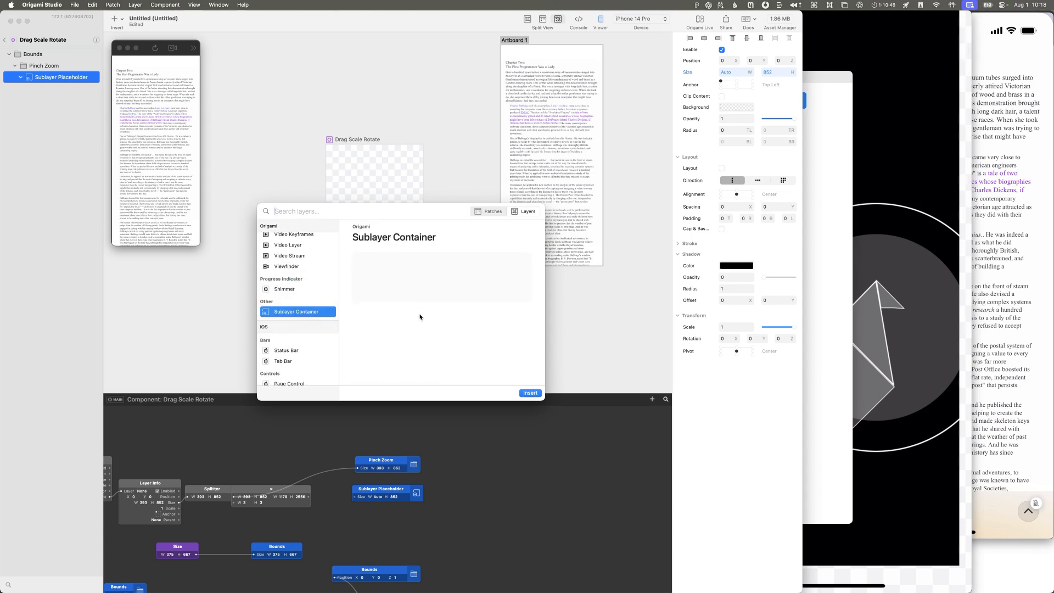
scroll(312, 319, down, 1)
scroll(313, 316, up, 10)
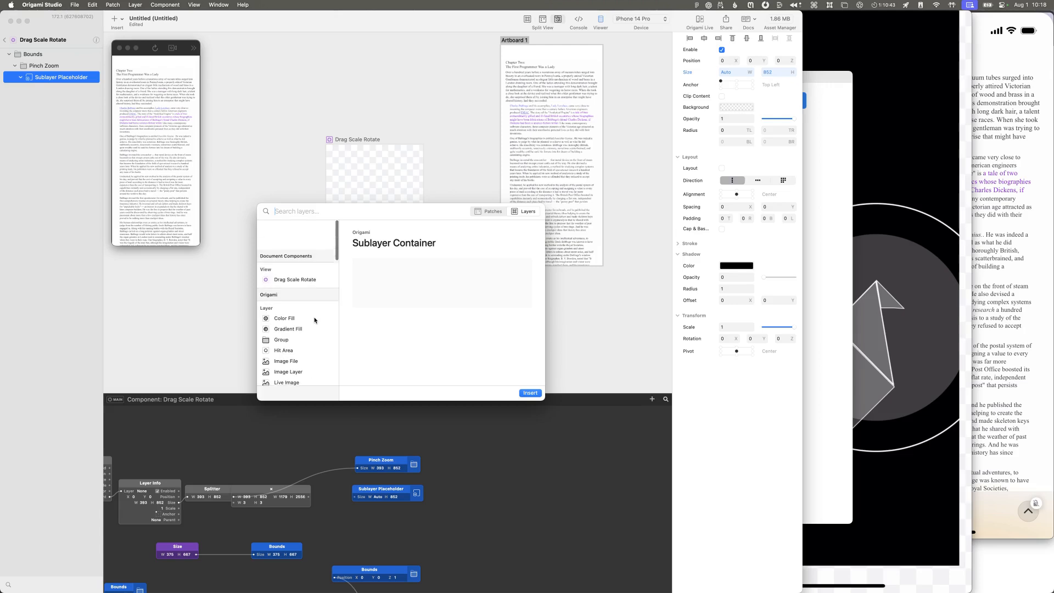
key(Escape)
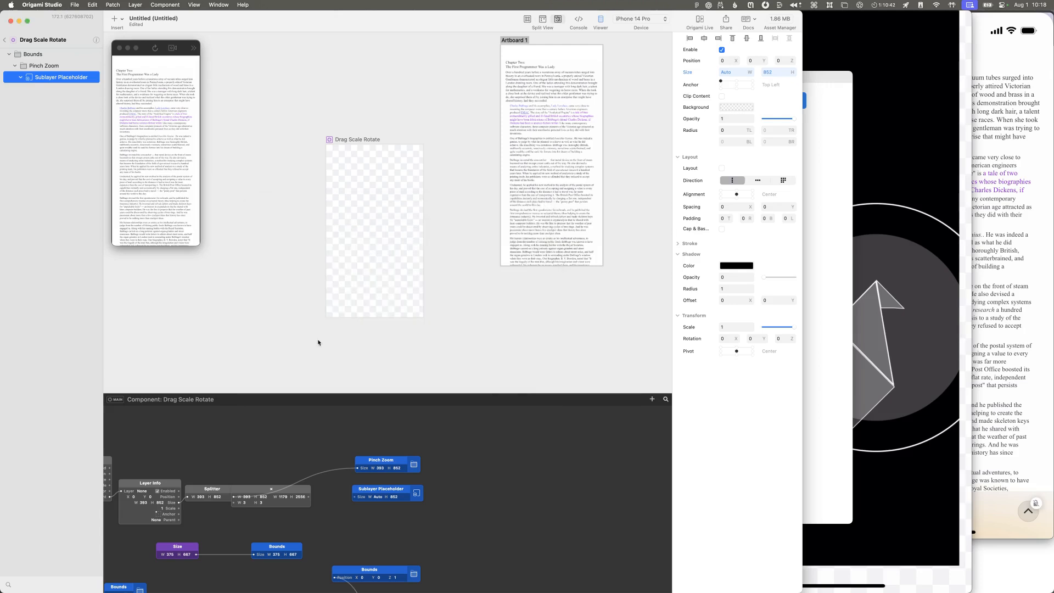
Step: Set the Sublayer Placeholder's width to 393 in its Size patch and turn on its Clip Content option
click(399, 494)
click(377, 497)
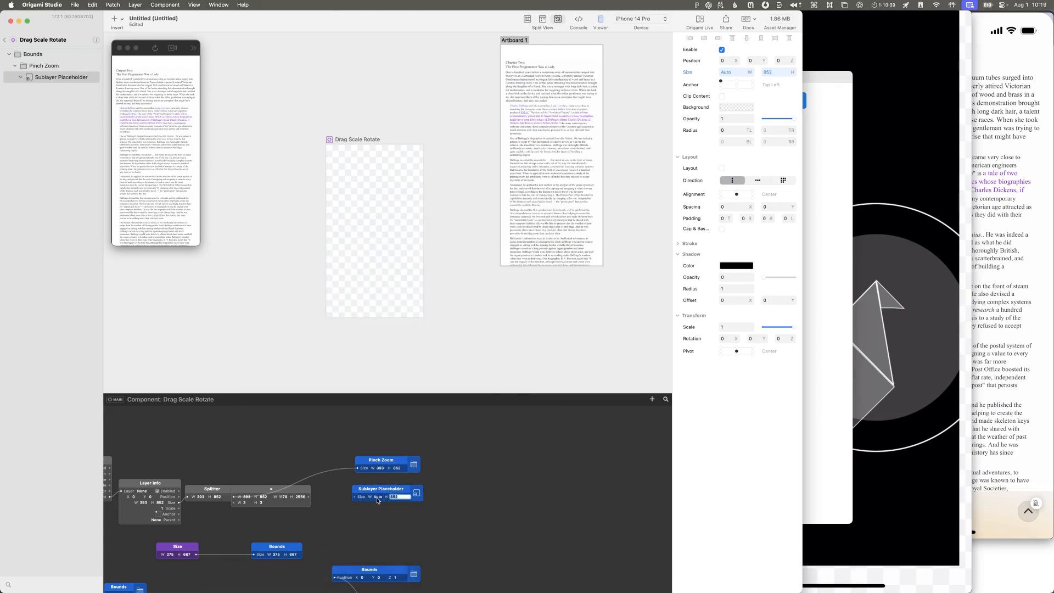
click(380, 497)
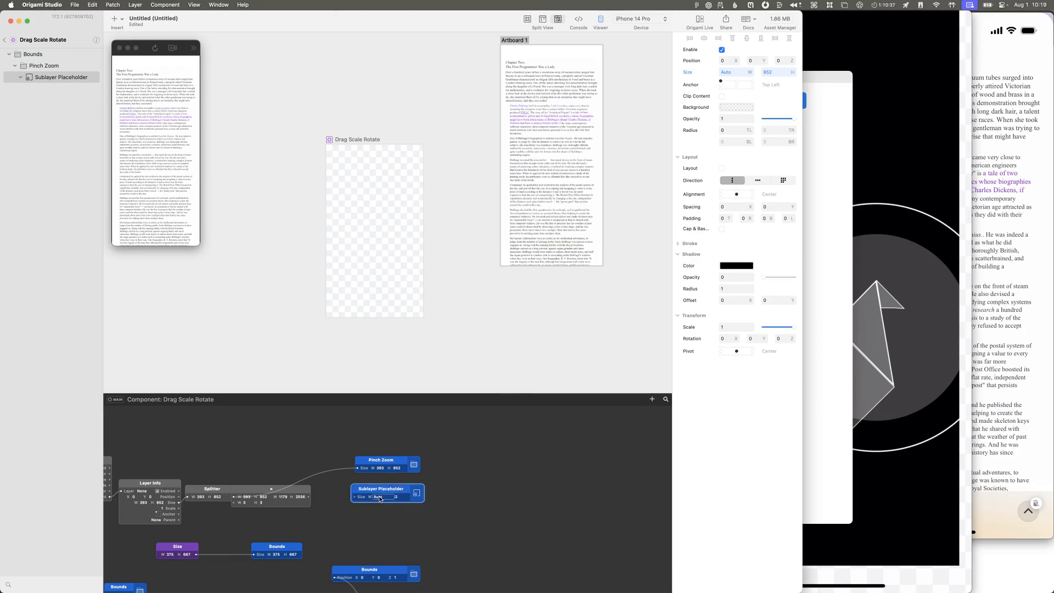
double_click(390, 498)
key(Return)
click(376, 488)
click(722, 97)
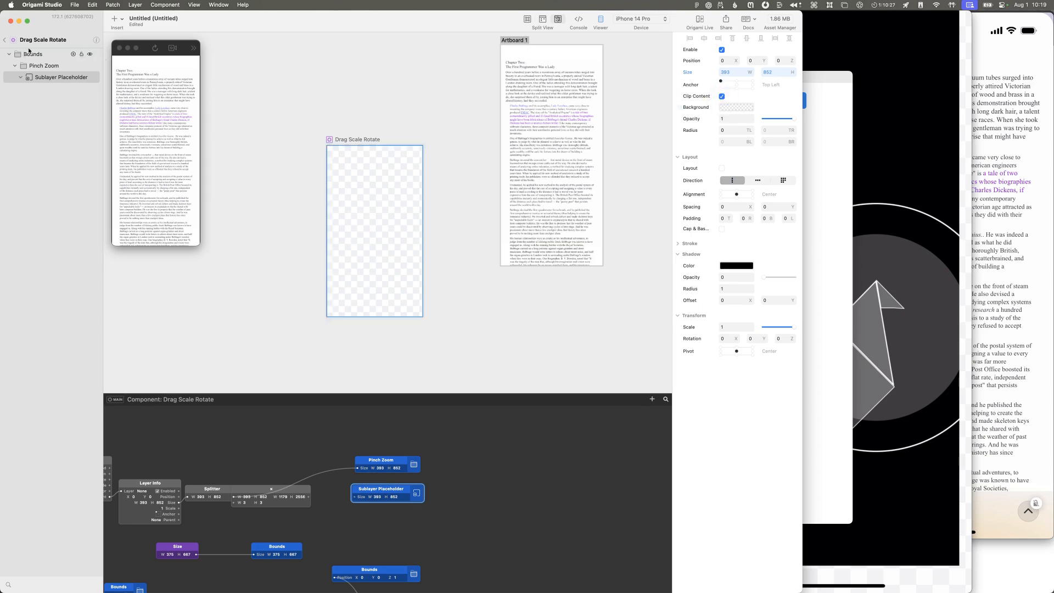
Step: Return to the prototype's layer list, bring the mirrored iPhone preview forward in QuickTime Player, and select the bottom bar layer
click(4, 40)
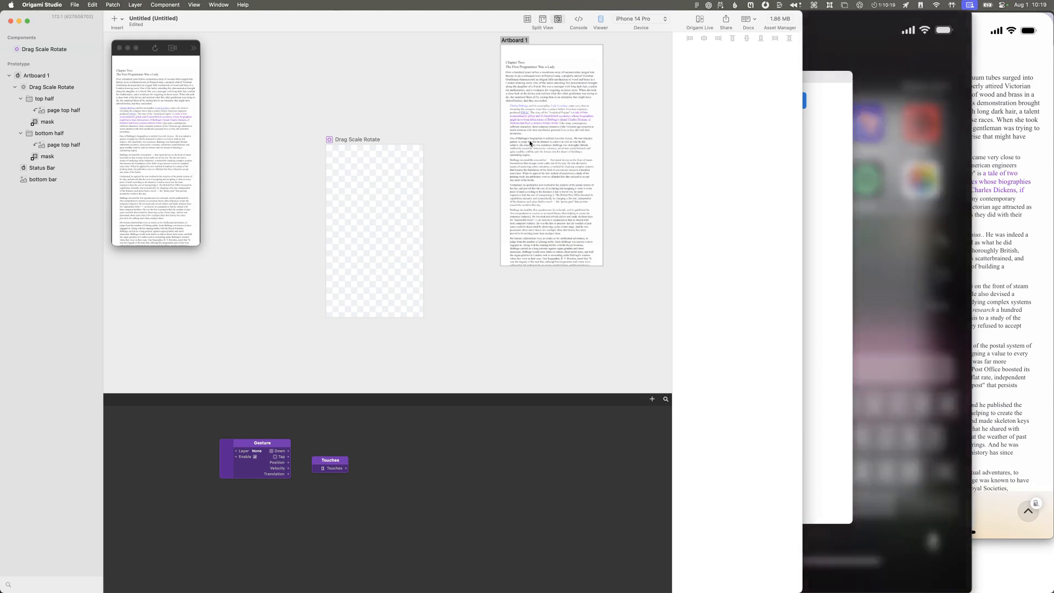
click(907, 177)
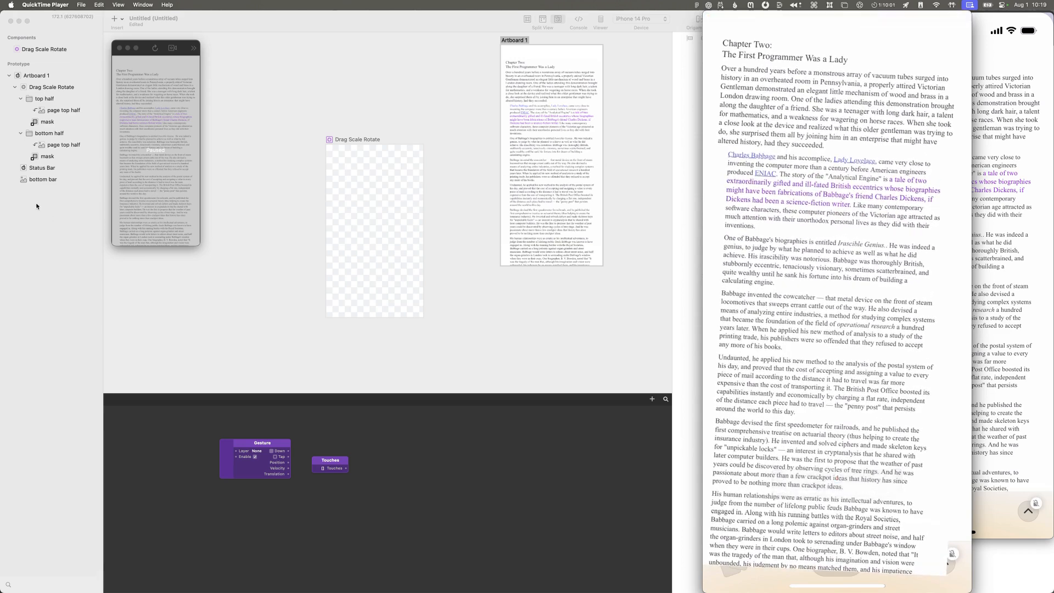
mouse_move(47, 182)
mouse_down()
mouse_move(54, 82)
mouse_move(54, 183)
mouse_up()
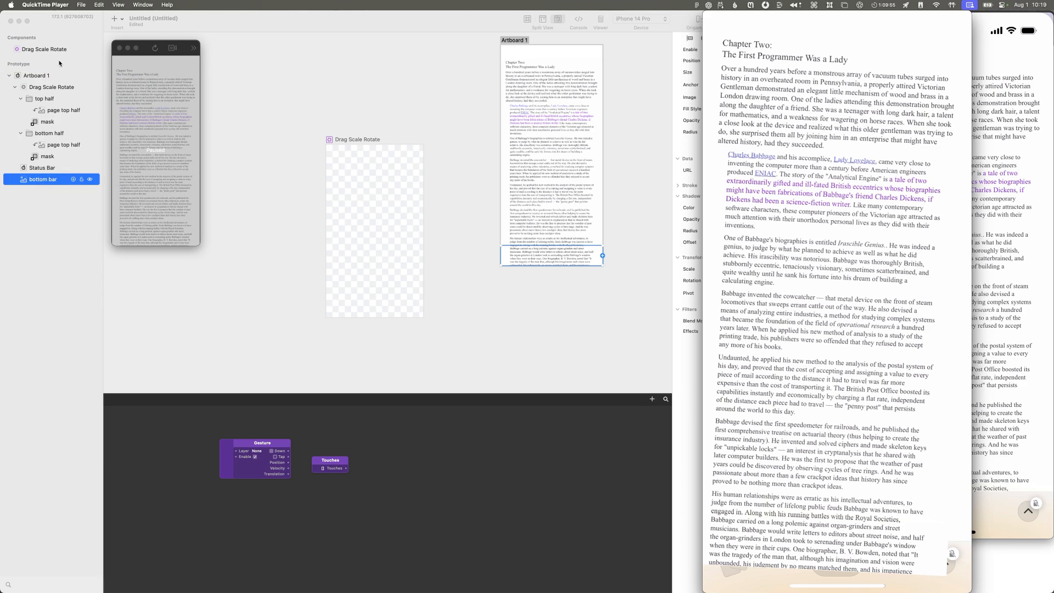
Step: Open the Drag Scale Rotate component again in Origami Studio and examine its Bounds position wiring, Drag Scale Rotate patch and settings
click(58, 55)
click(59, 52)
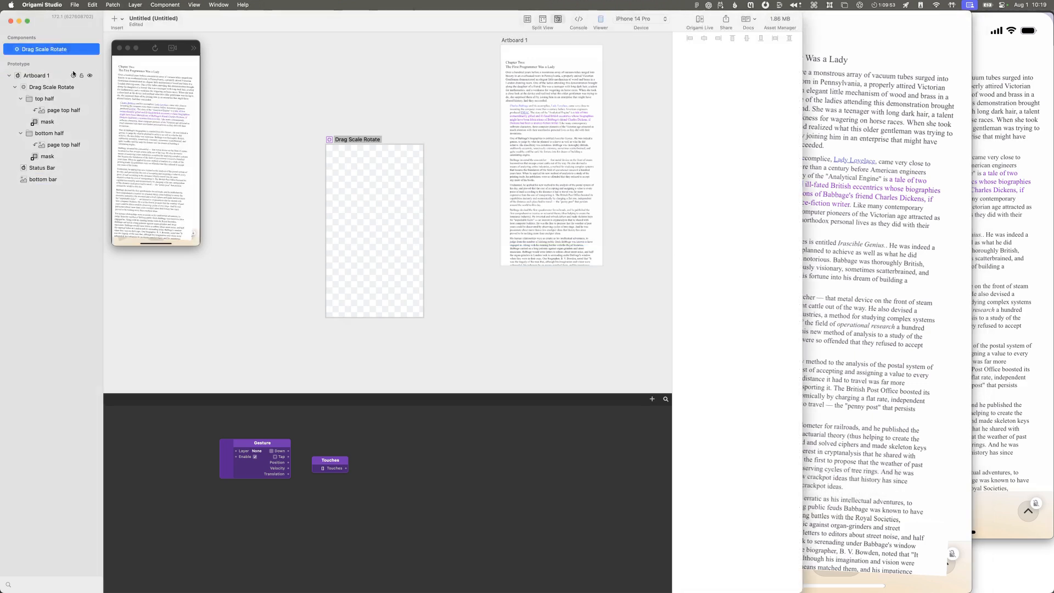
double_click(20, 51)
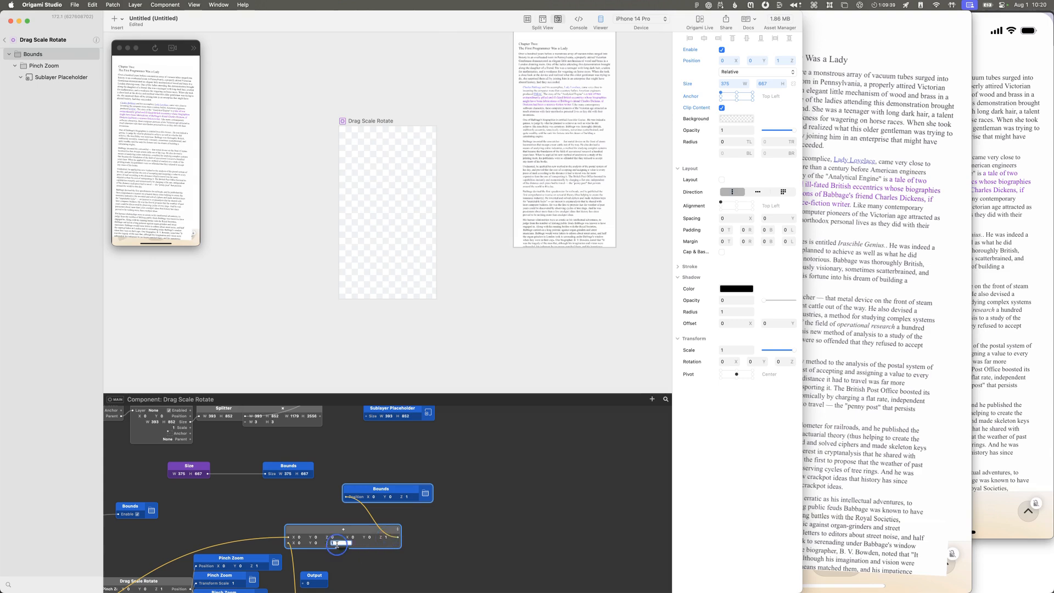
scroll(331, 518, down, 5)
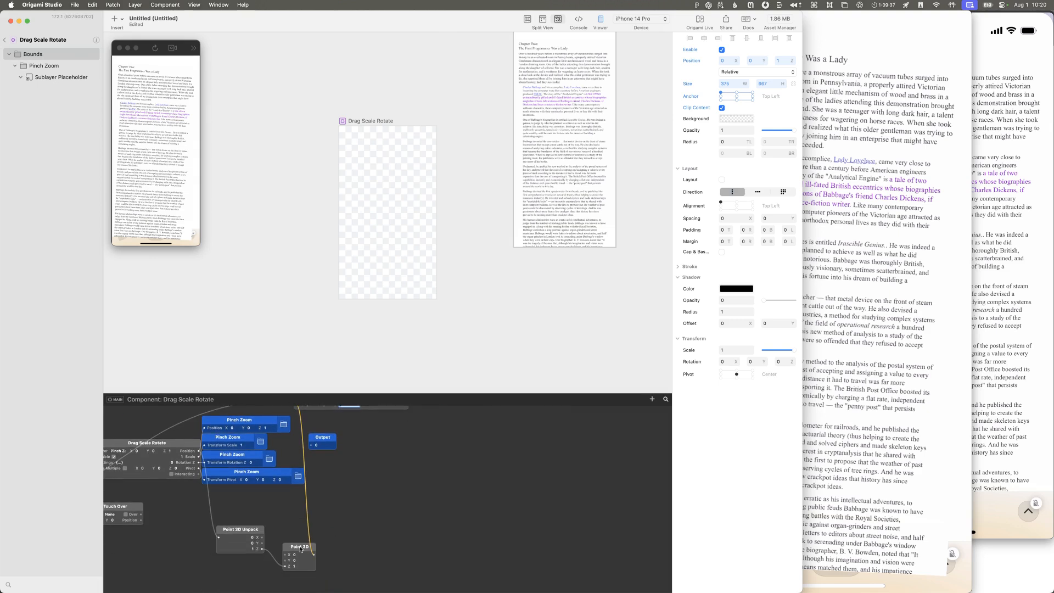
scroll(193, 473, left, 2)
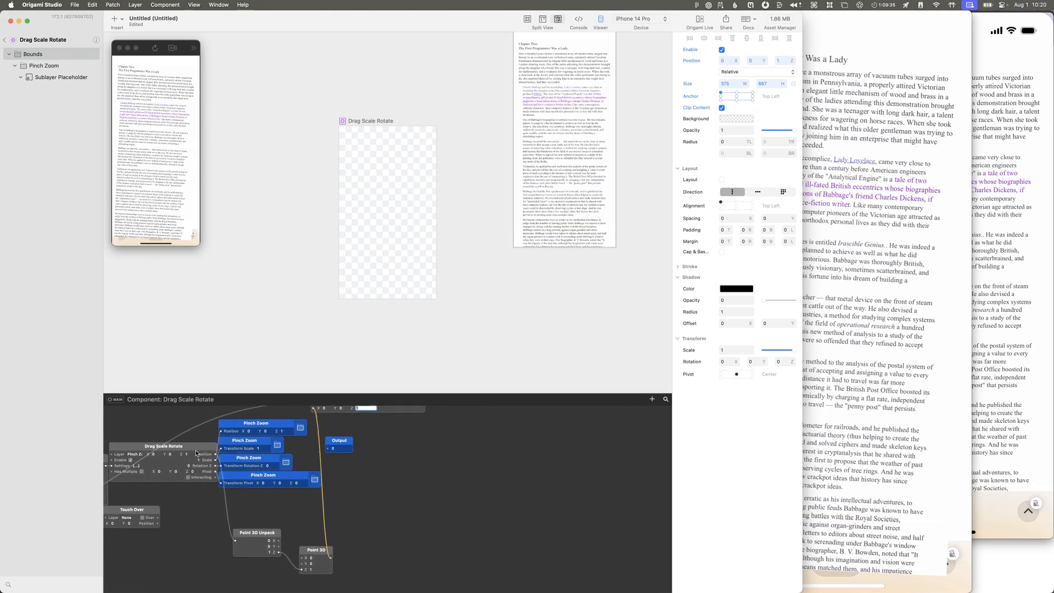
scroll(197, 453, left, 2)
scroll(205, 455, left, 3)
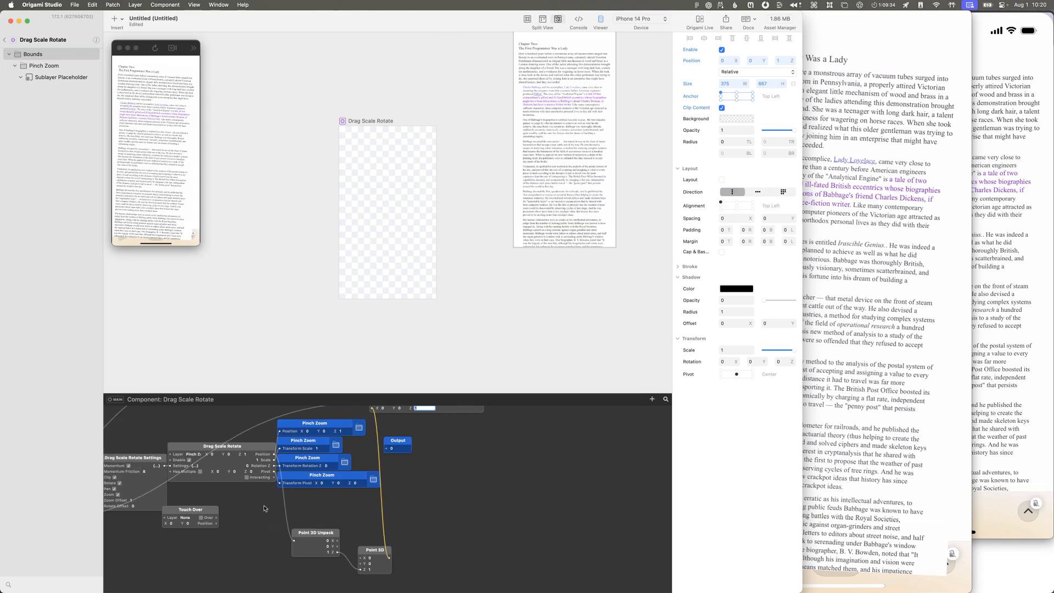
click(243, 454)
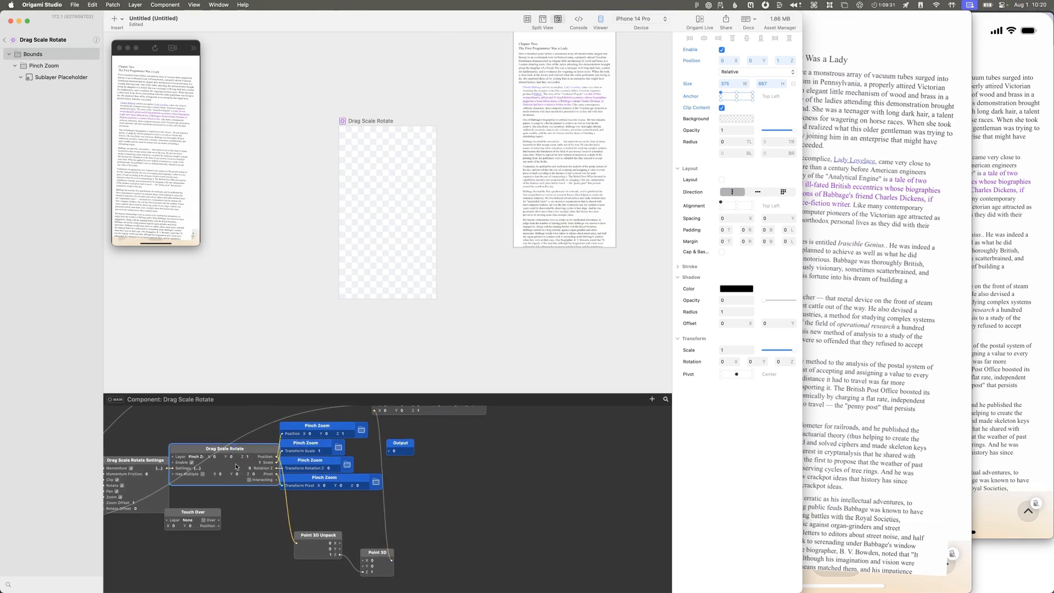
scroll(171, 504, left, 3)
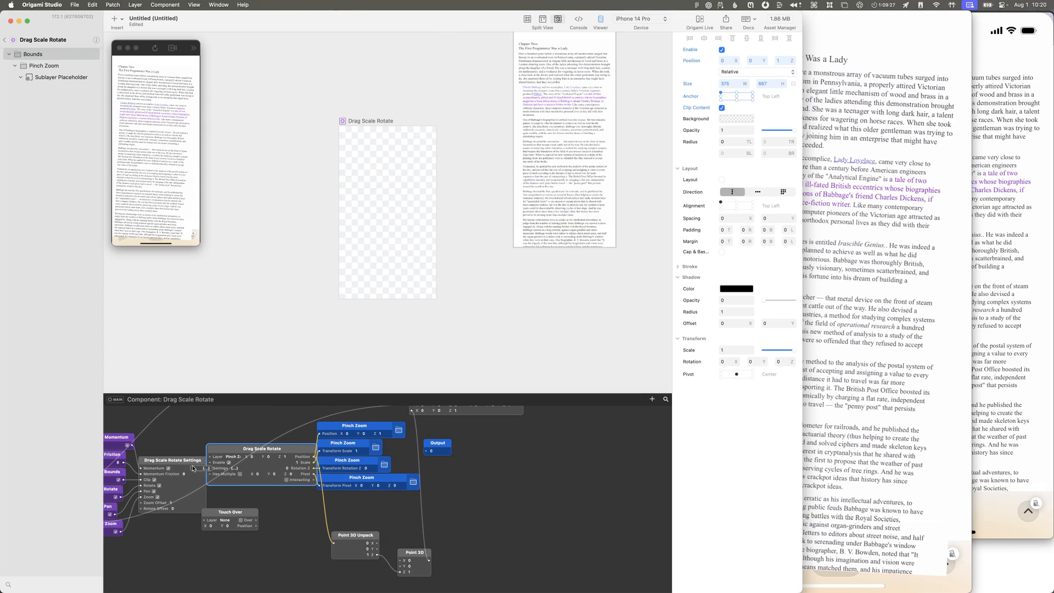
scroll(192, 469, left, 3)
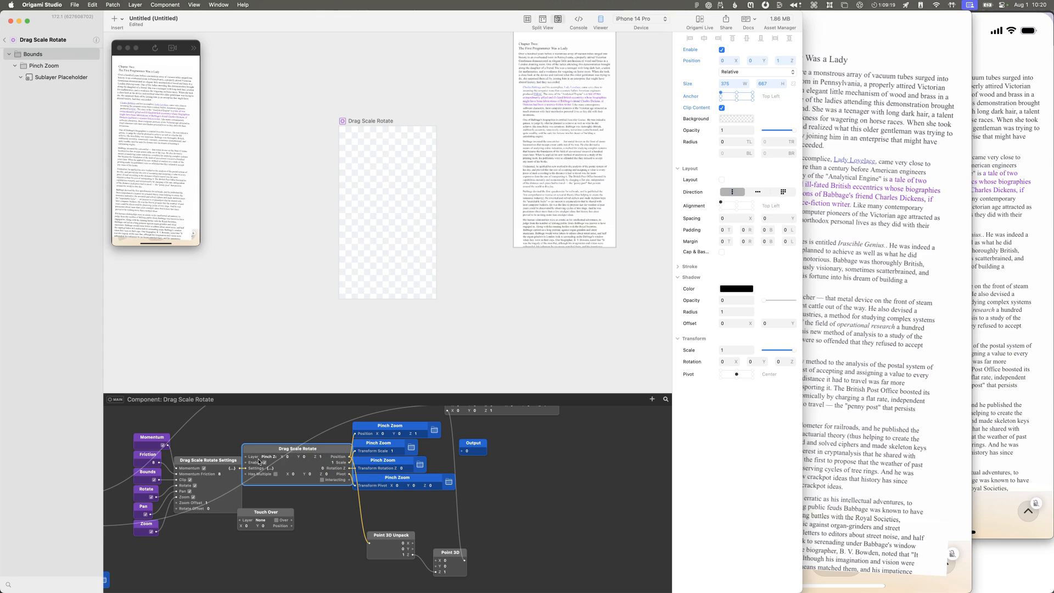
Step: Check the Pinch Zoom layer's properties and patches, and open the inside of the Drag Scale Rotate patch feeding them
click(38, 65)
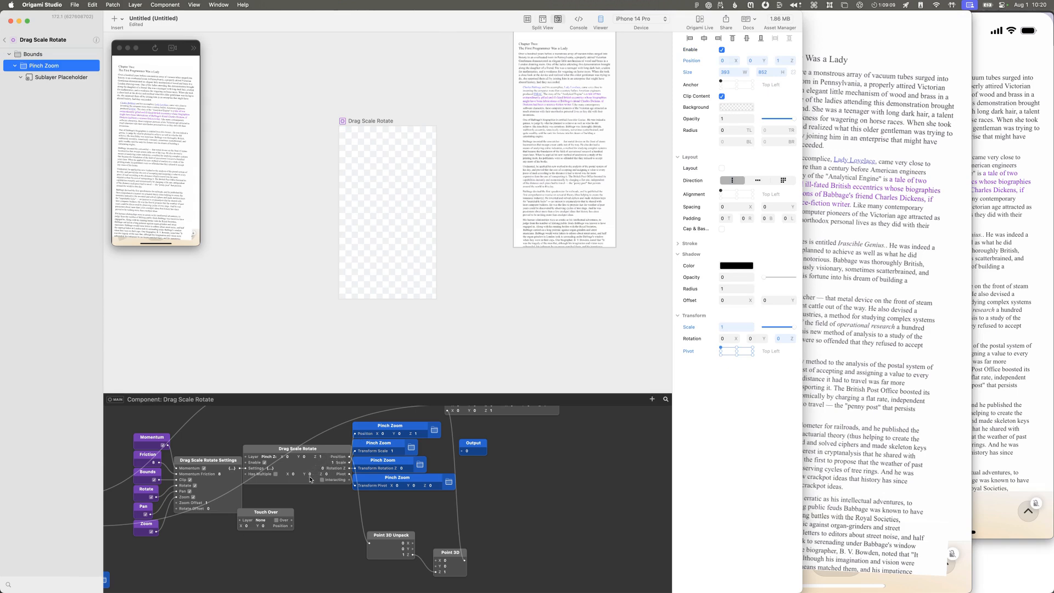
scroll(361, 470, up, 4)
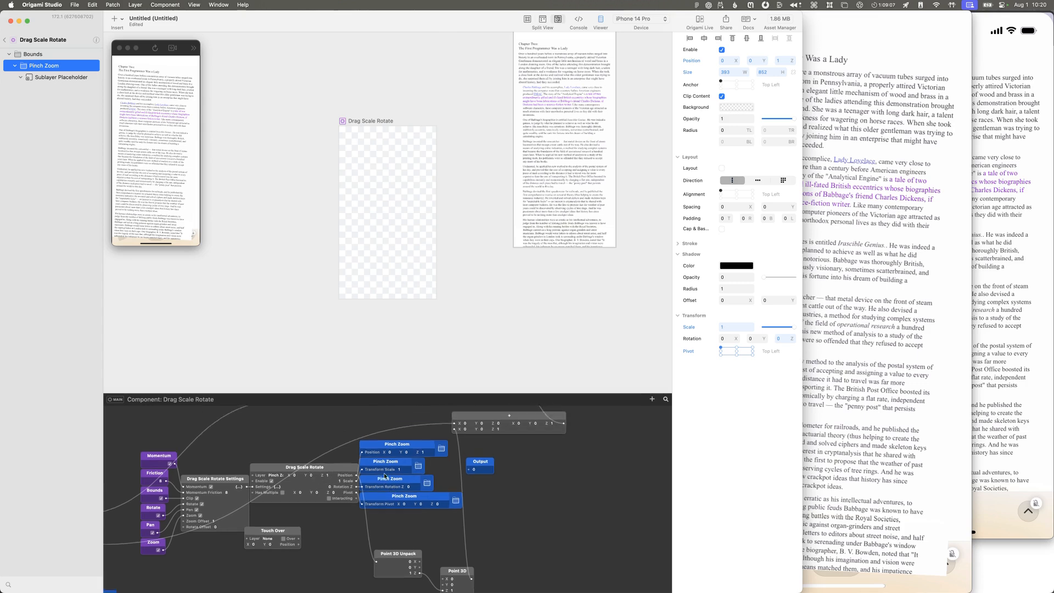
scroll(406, 541, down, 4)
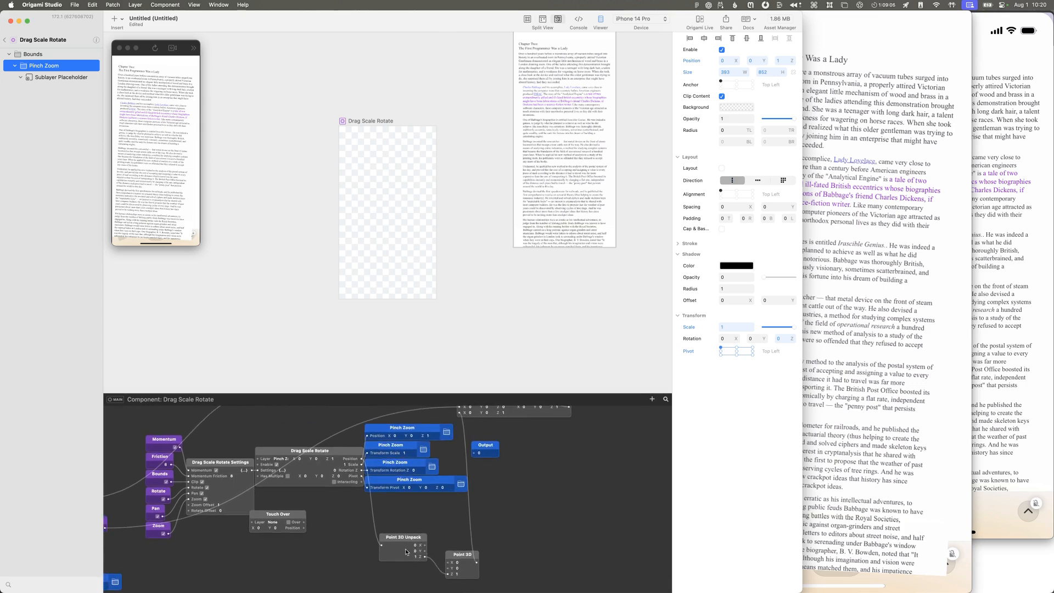
click(330, 455)
double_click(323, 473)
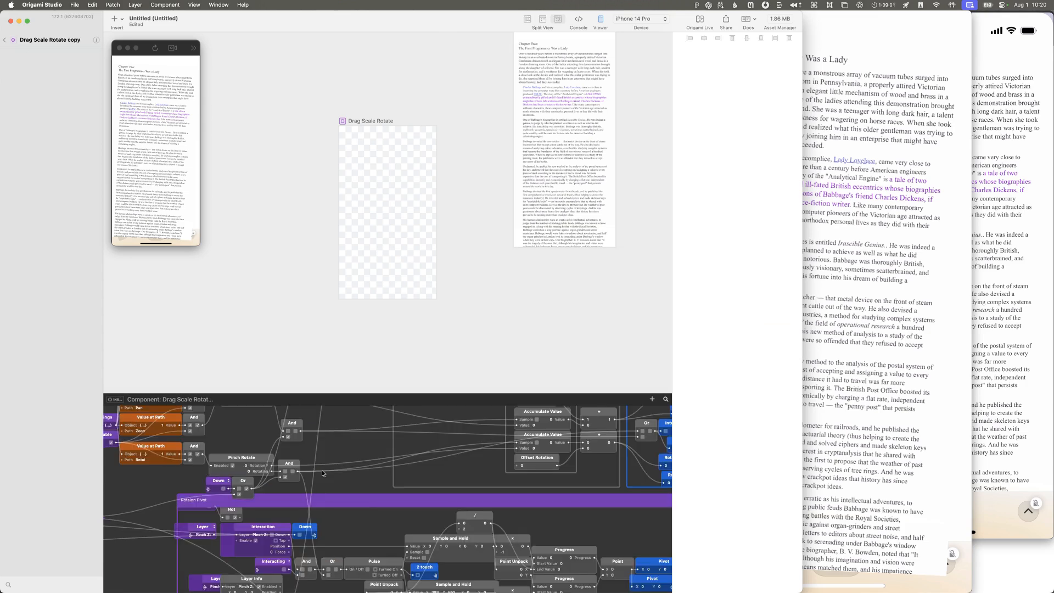
Step: Enlarge the patch editor and examine the Rotation Pivot, Function, Layer Properties and Drag groups inside the Drag Scale Rotate copy patch
drag(332, 393, 335, 294)
scroll(361, 386, left, 5)
scroll(362, 386, down, 2)
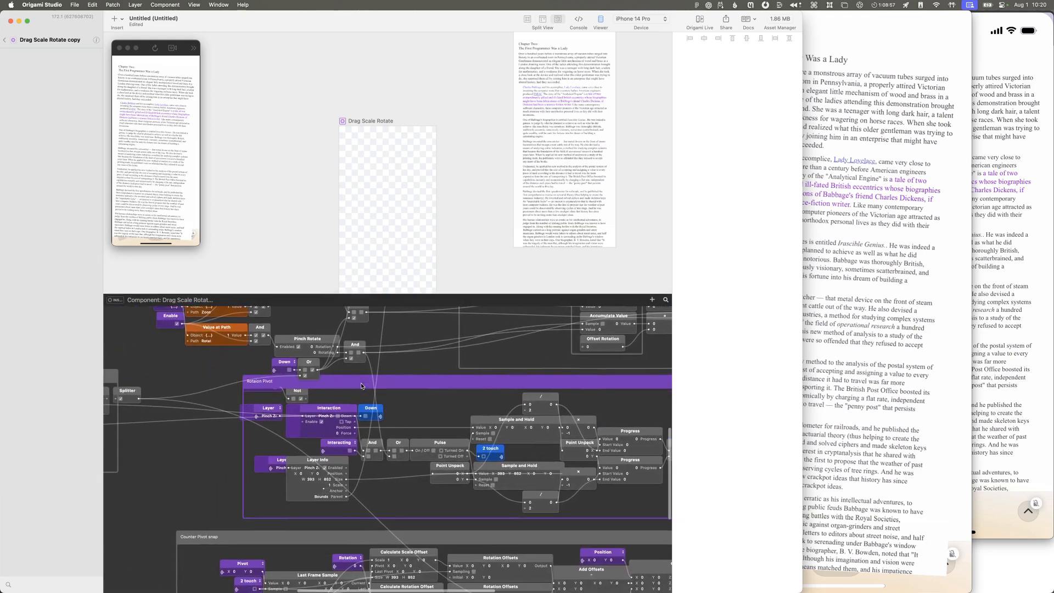
scroll(315, 473, up, 10)
scroll(315, 474, left, 2)
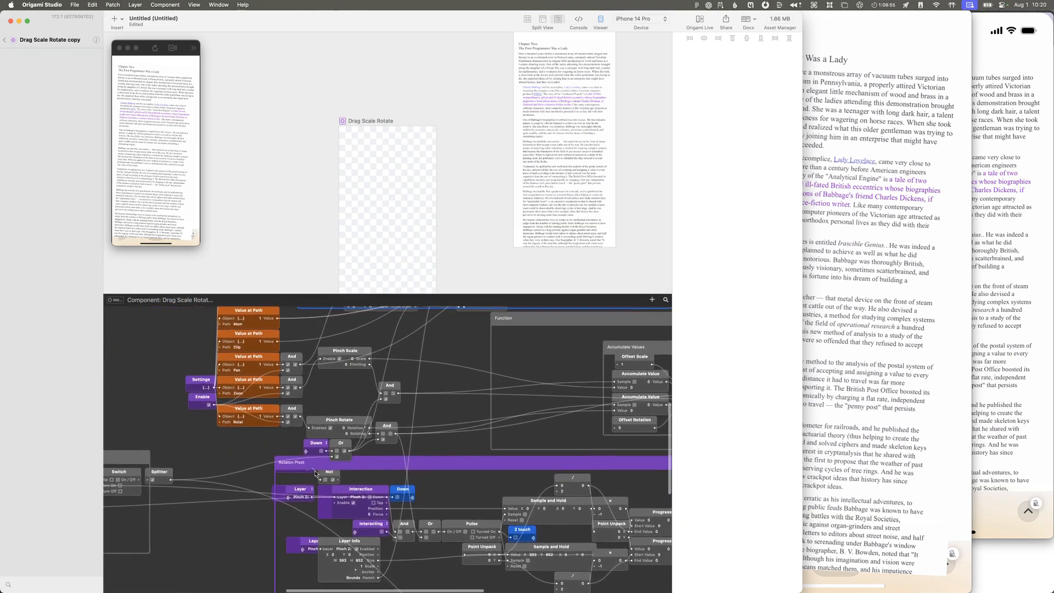
scroll(315, 473, down, 7)
scroll(315, 473, right, 8)
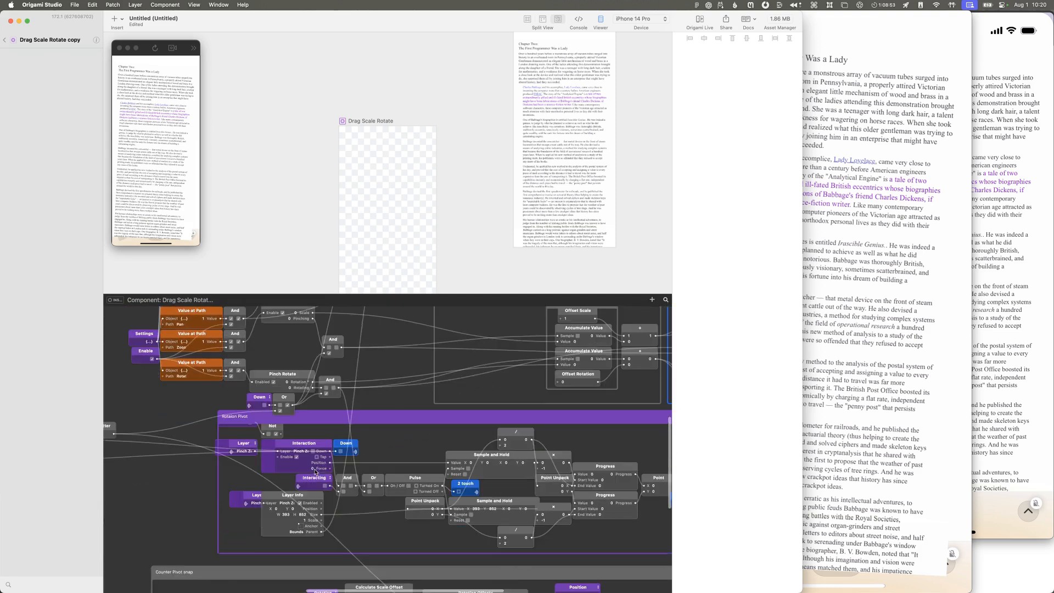
scroll(314, 468, right, 8)
scroll(314, 469, up, 3)
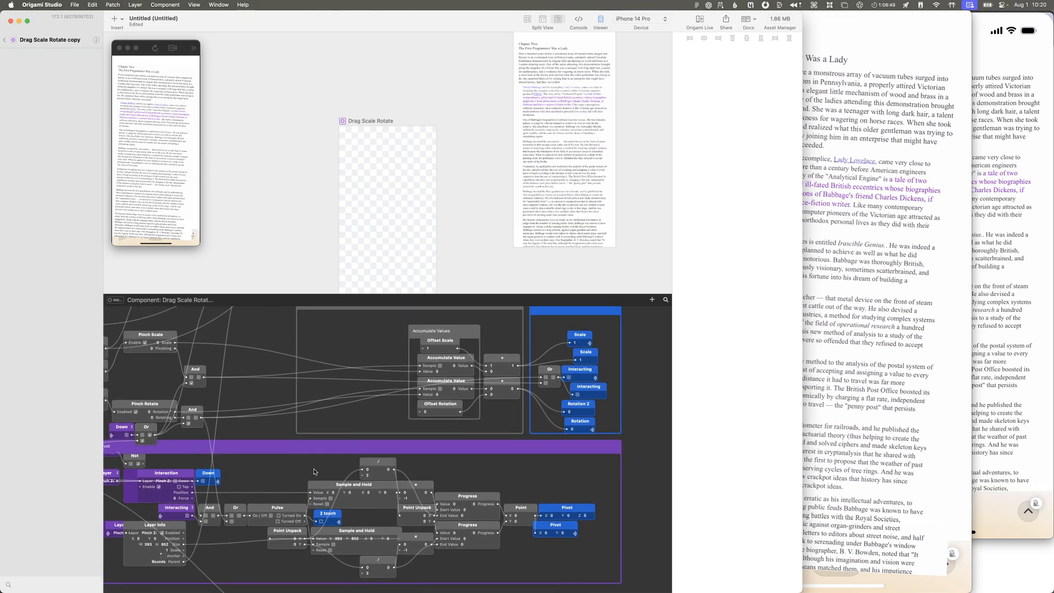
scroll(314, 472, up, 6)
scroll(314, 471, right, 2)
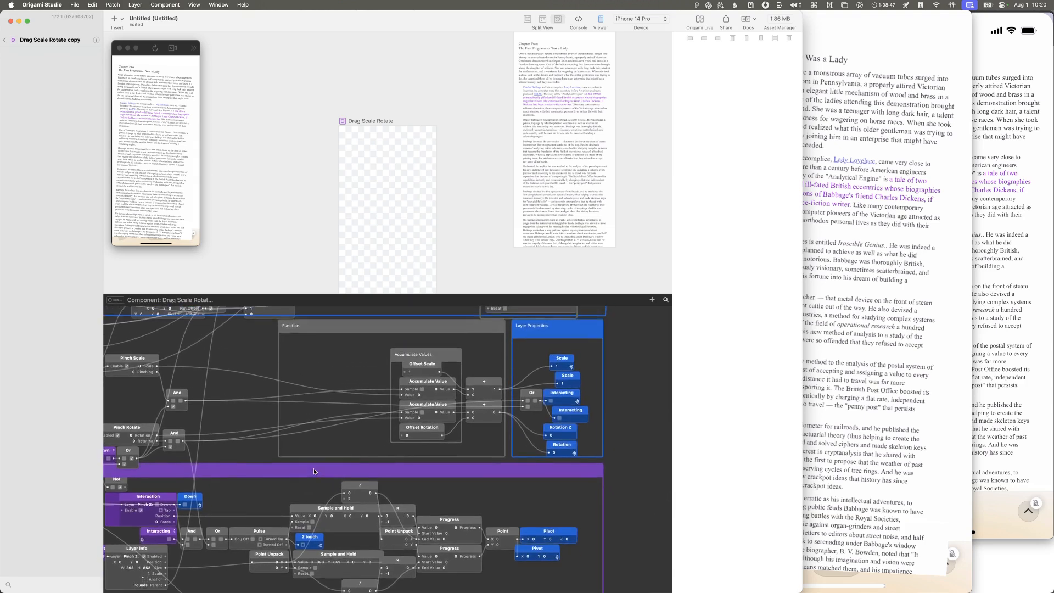
scroll(314, 469, up, 5)
scroll(314, 469, left, 3)
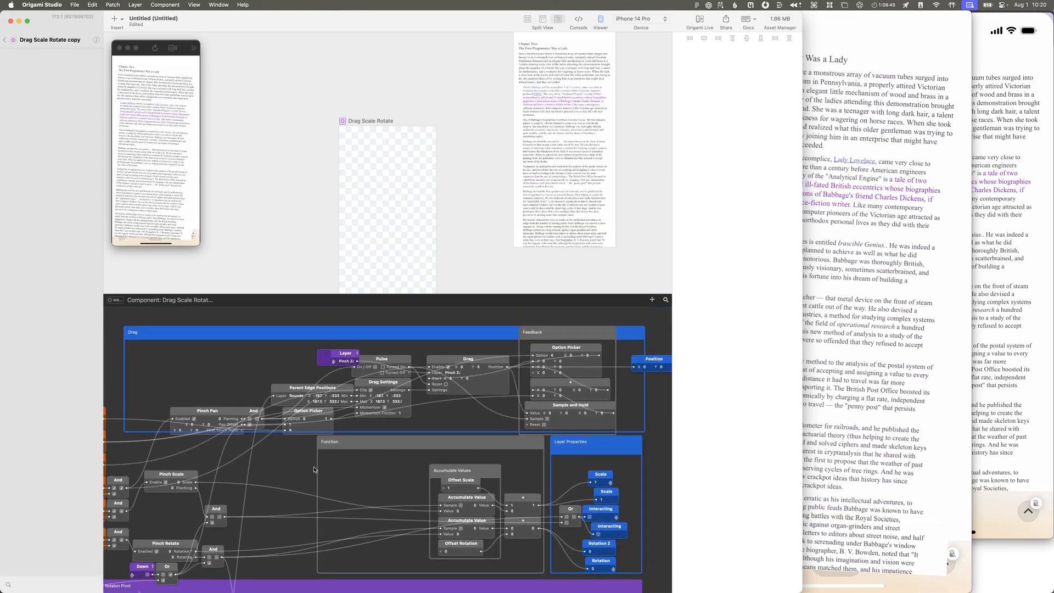
scroll(208, 450, right, 3)
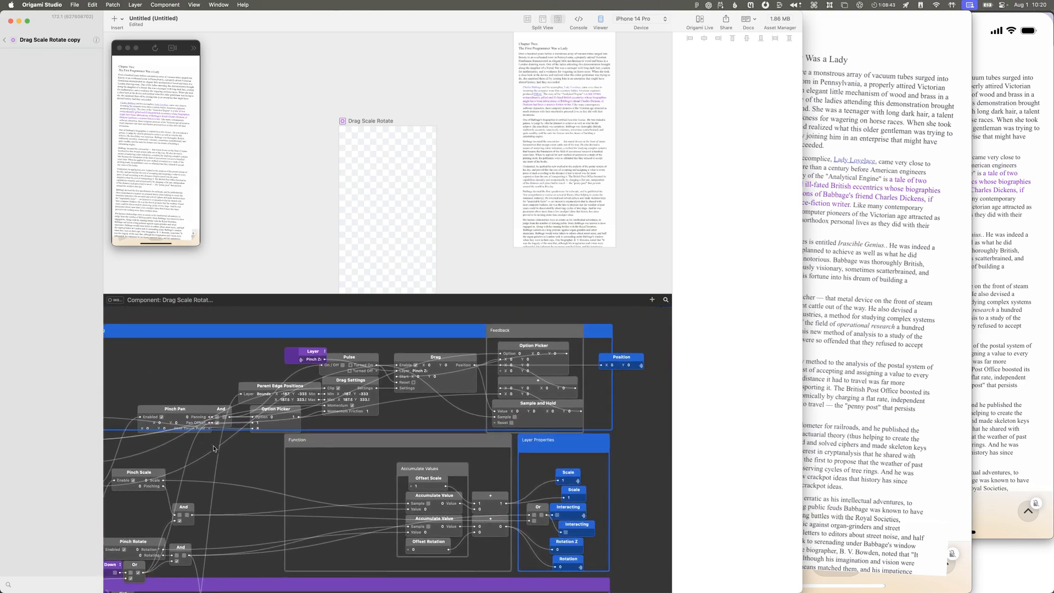
scroll(214, 448, left, 1)
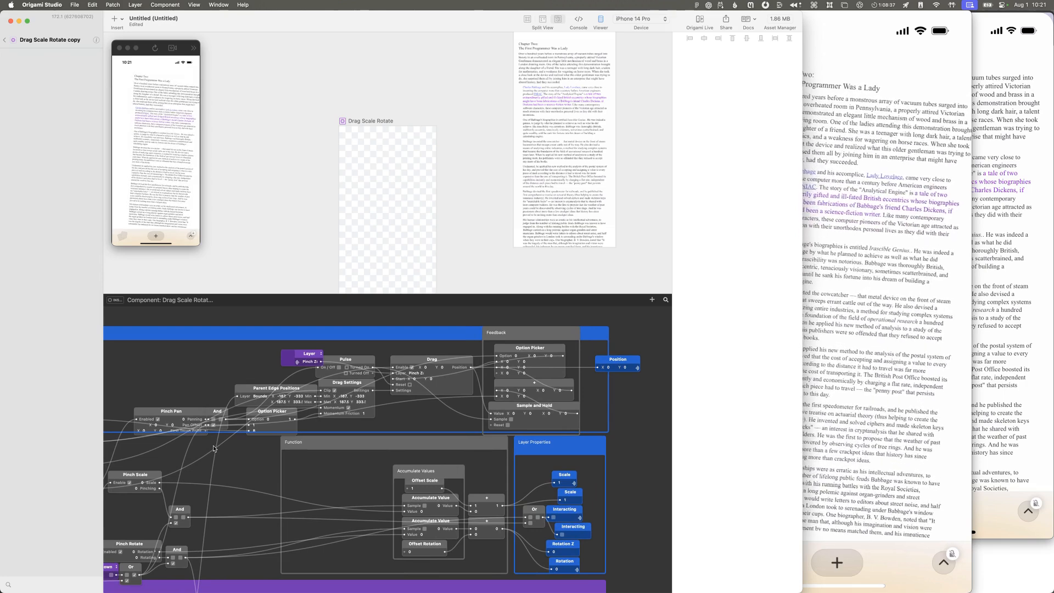
Step: Examine the Value at Path, Pinch, Rotation Pivot, Drag and Feedback patches inside the Drag Scale Rotate copy patch
scroll(214, 448, left, 5)
scroll(218, 449, left, 2)
scroll(218, 449, down, 3)
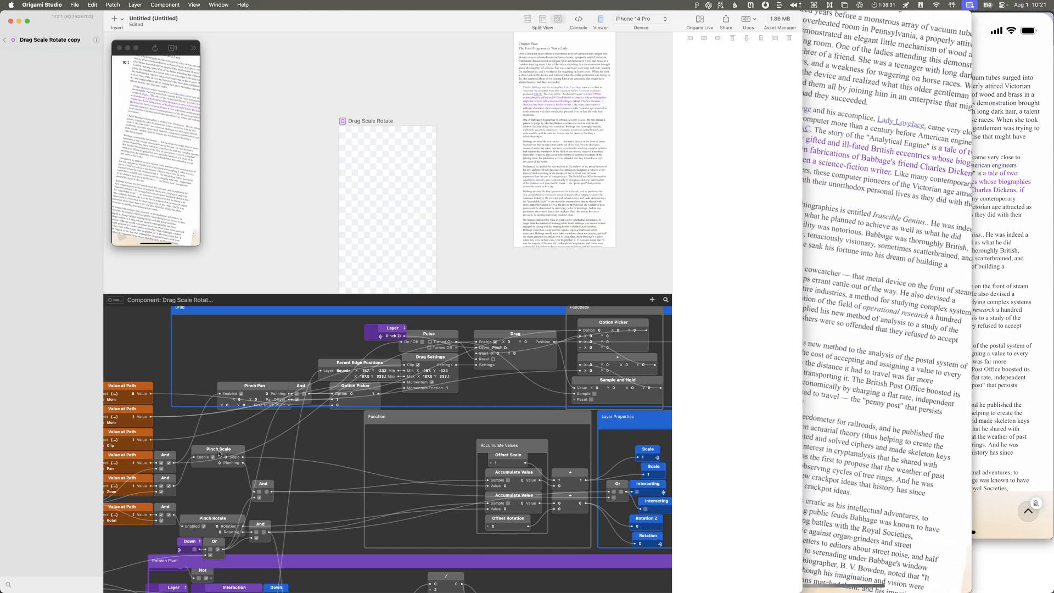
scroll(219, 453, down, 1)
scroll(219, 453, left, 1)
scroll(218, 453, down, 15)
scroll(218, 453, right, 3)
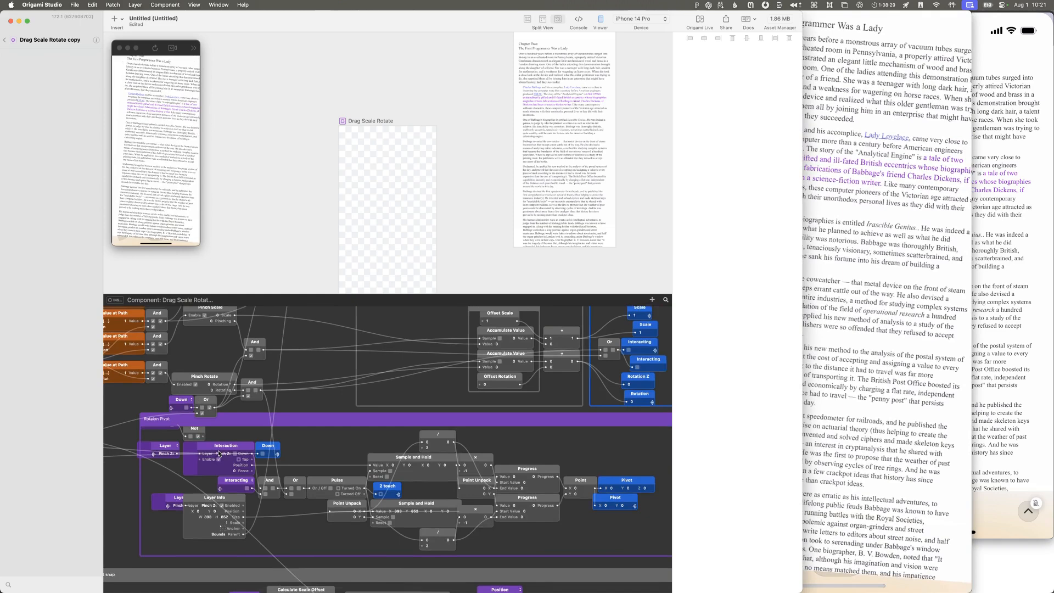
scroll(217, 454, up, 10)
scroll(217, 454, left, 14)
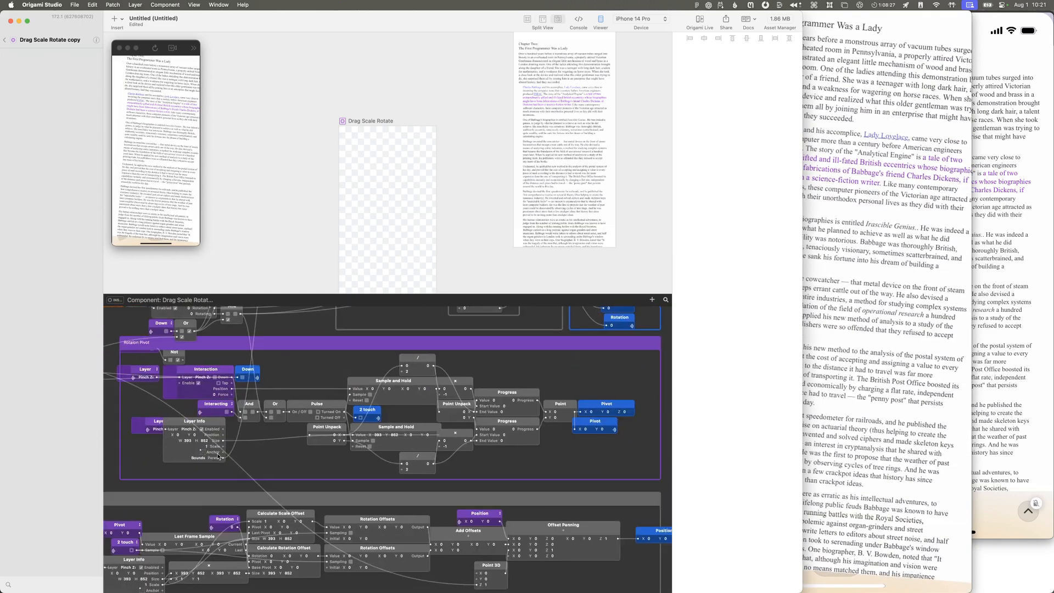
scroll(219, 453, up, 7)
scroll(219, 452, right, 8)
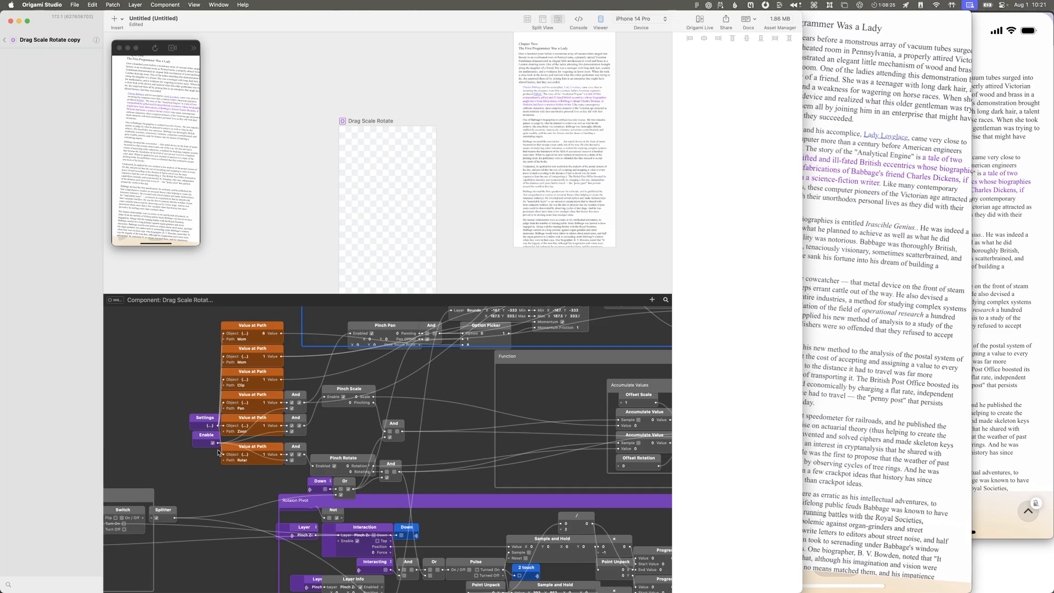
scroll(224, 409, right, 6)
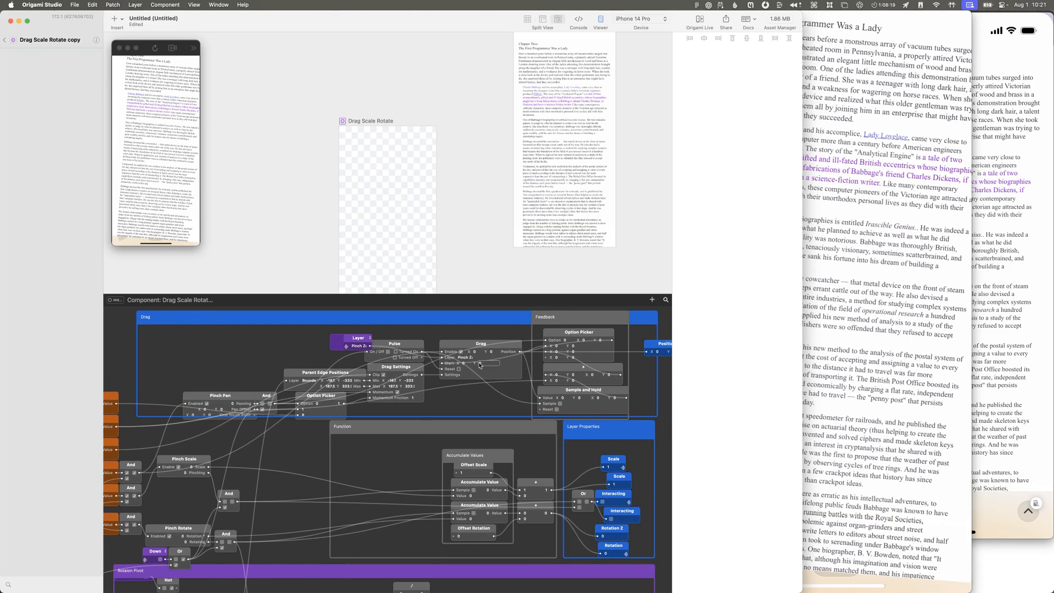
scroll(466, 414, up, 6)
scroll(466, 414, right, 8)
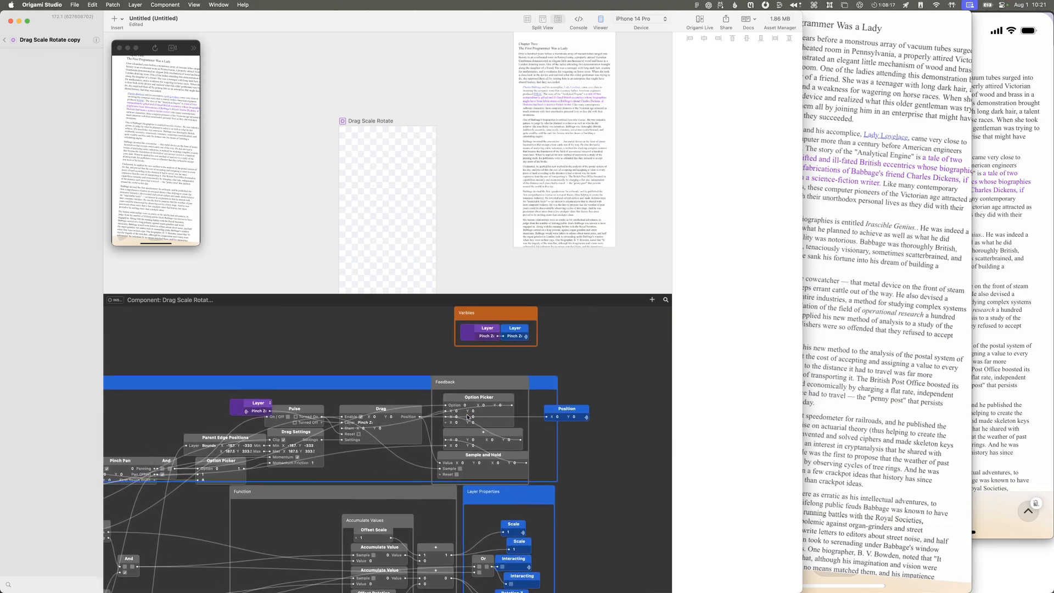
scroll(576, 427, down, 20)
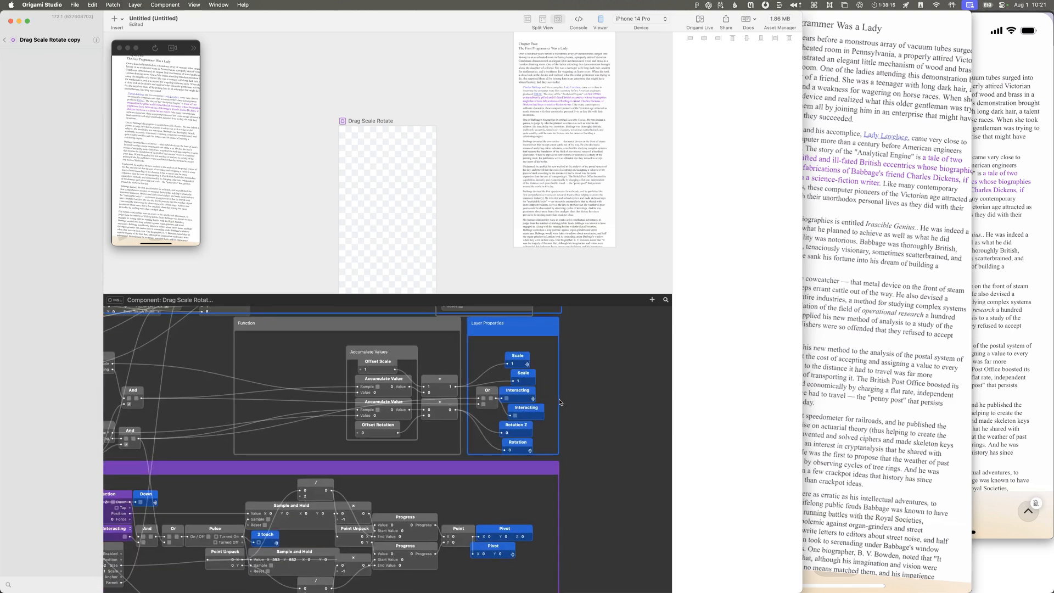
Step: Inspect the Counter Pivot snap group and trace the connection between its Point 3D patch and the Splitter beside Experimental for multiple Drag Layers
scroll(560, 403, down, 5)
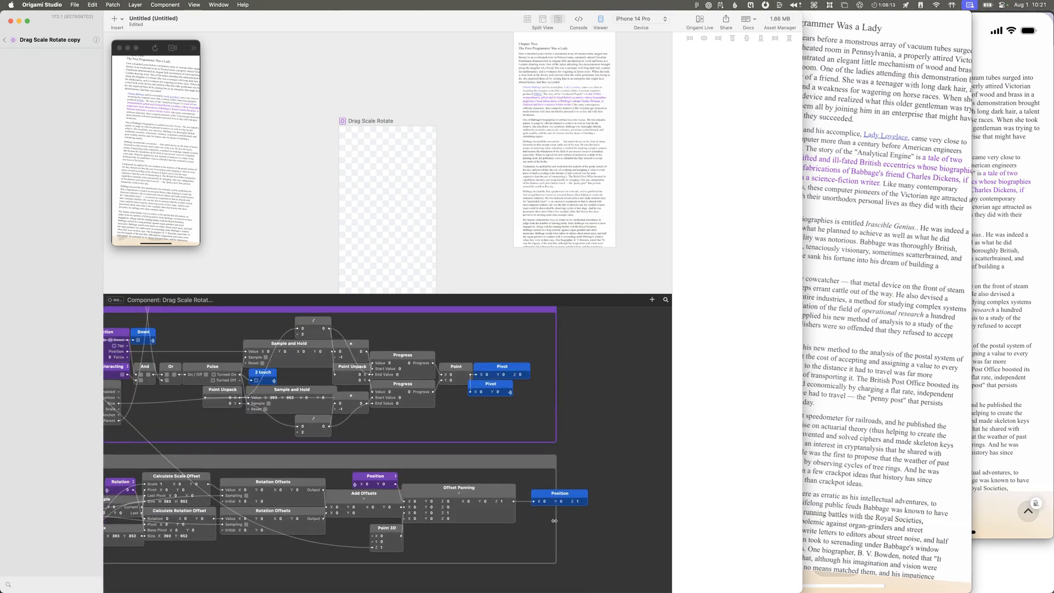
scroll(547, 517, left, 10)
scroll(547, 516, down, 3)
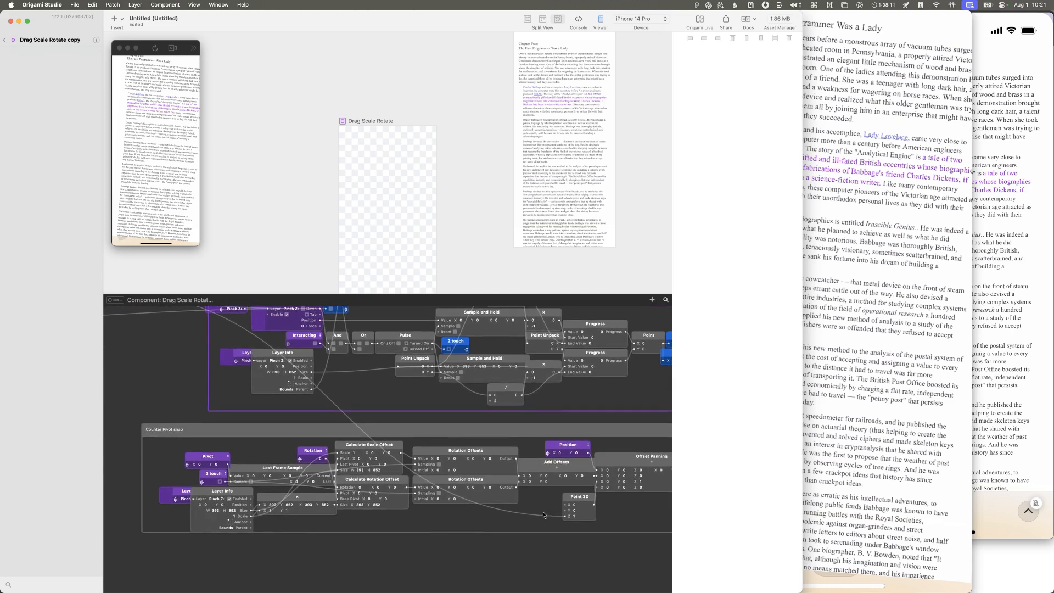
scroll(313, 516, right, 2)
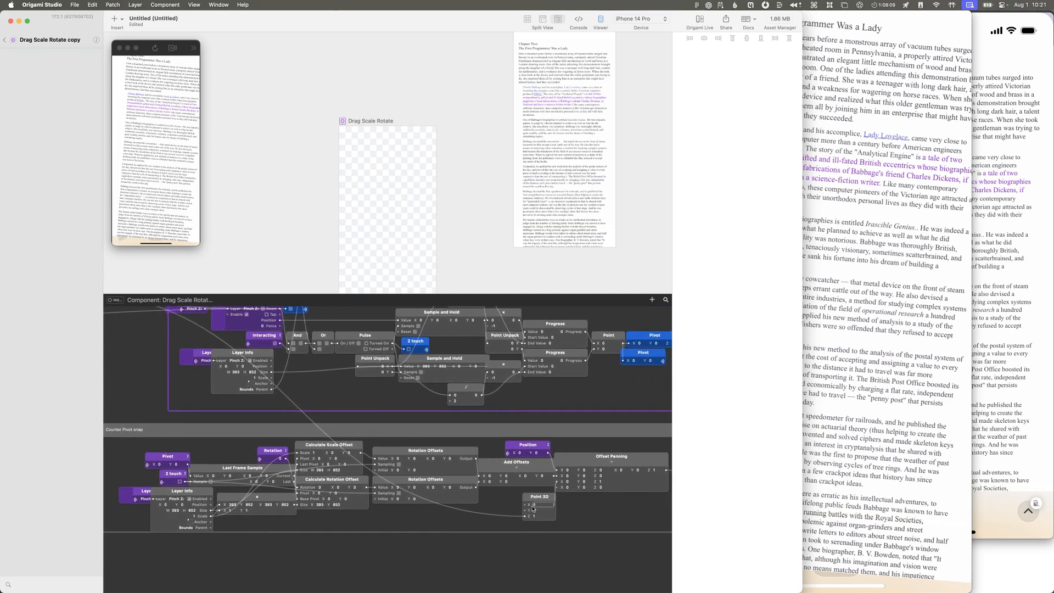
scroll(461, 494, left, 6)
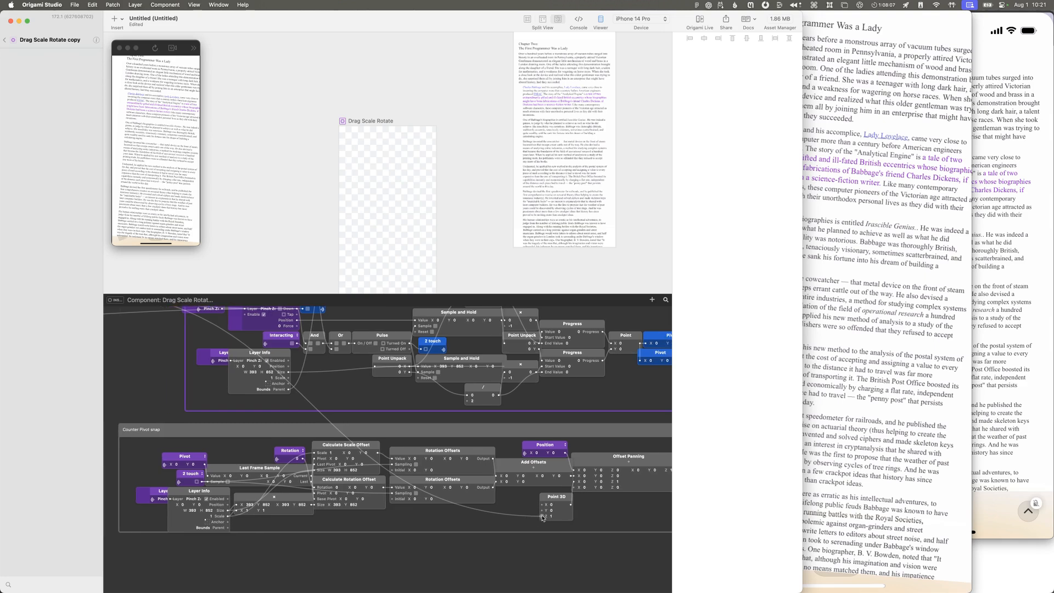
scroll(392, 470, up, 2)
scroll(392, 470, left, 6)
scroll(392, 470, up, 2)
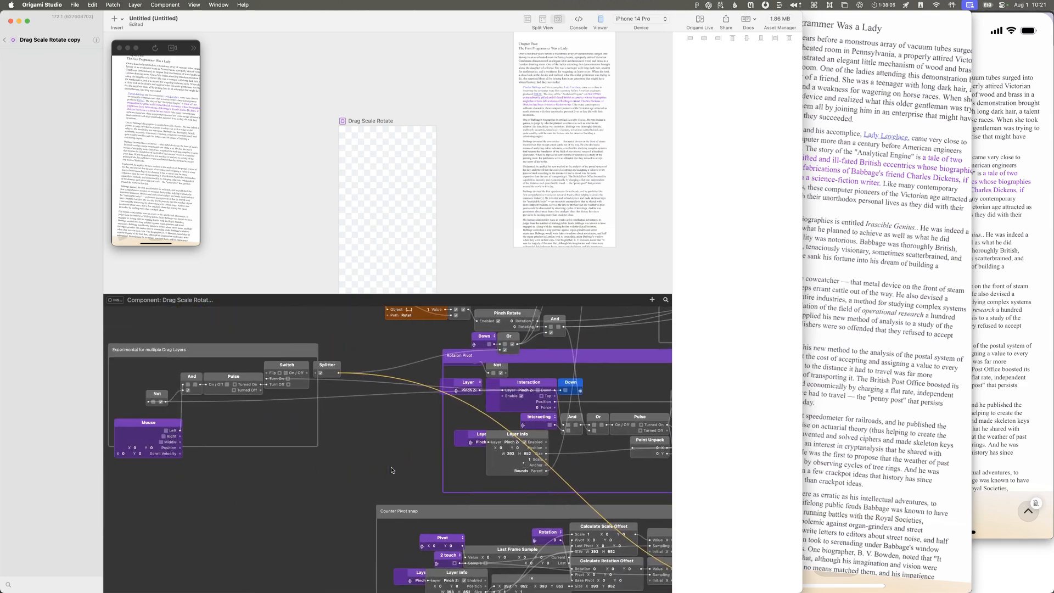
scroll(393, 469, right, 1)
scroll(373, 463, down, 1)
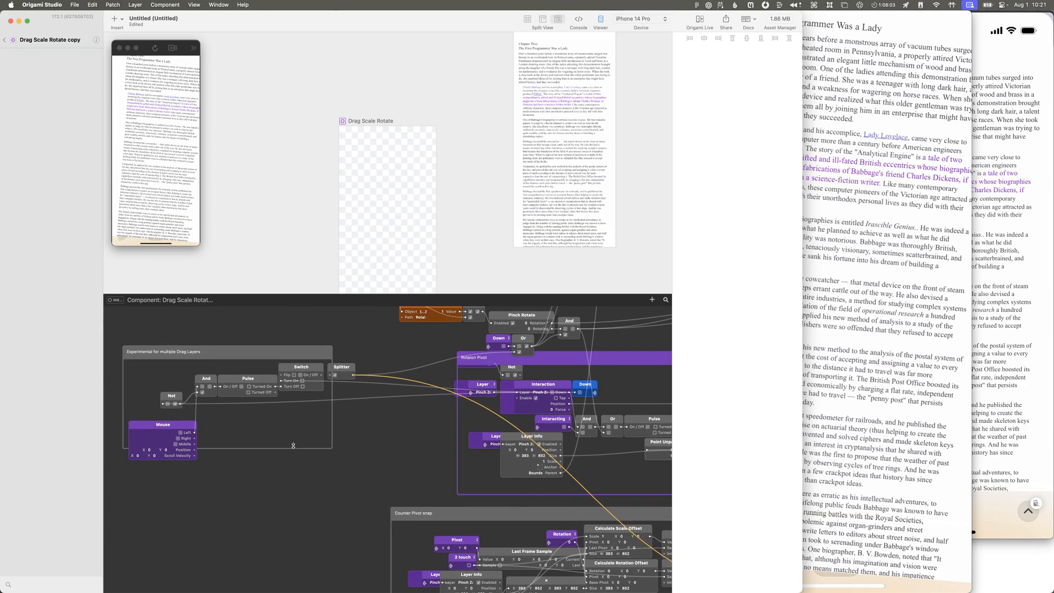
scroll(400, 478, right, 11)
scroll(401, 479, down, 3)
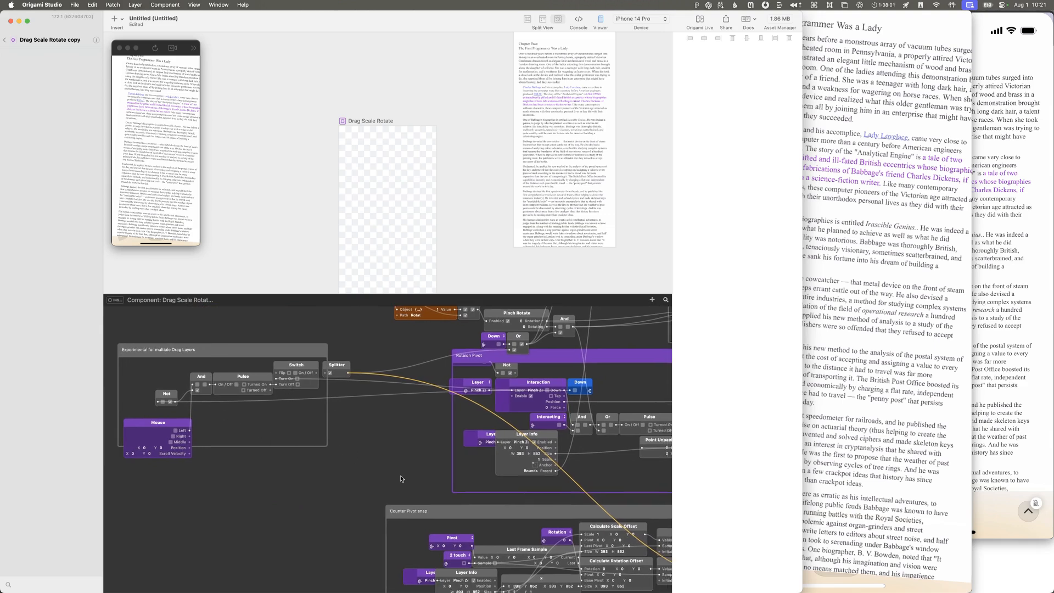
scroll(400, 479, left, 8)
scroll(401, 478, up, 4)
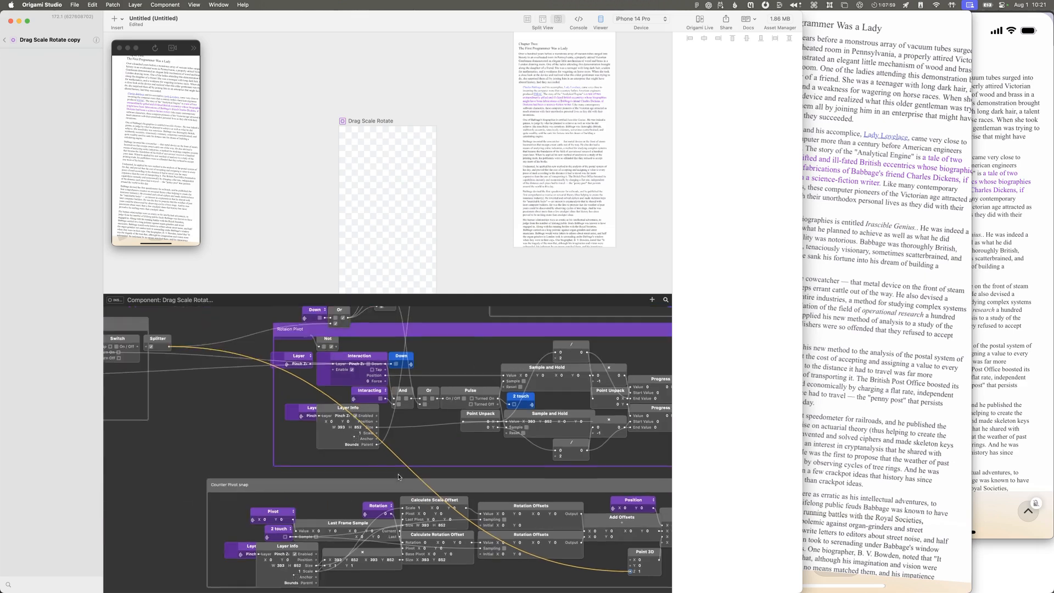
scroll(203, 404, left, 5)
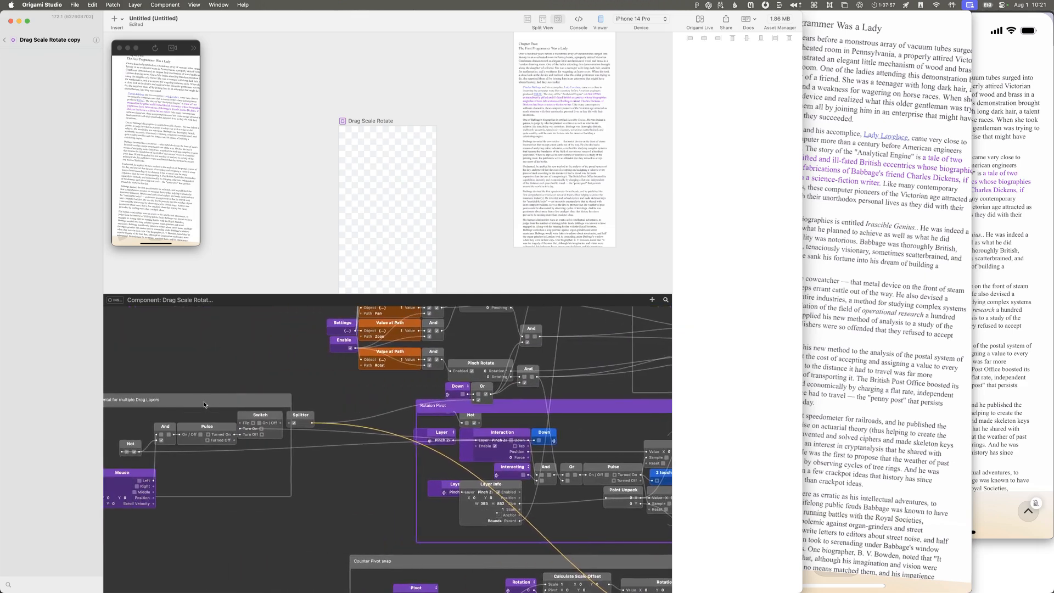
Step: Disconnect the Splitter from the Point 3D patch's Z input in the Counter Pivot snap group and set that Z to 0
scroll(236, 420, right, 13)
scroll(233, 420, down, 5)
scroll(233, 419, left, 2)
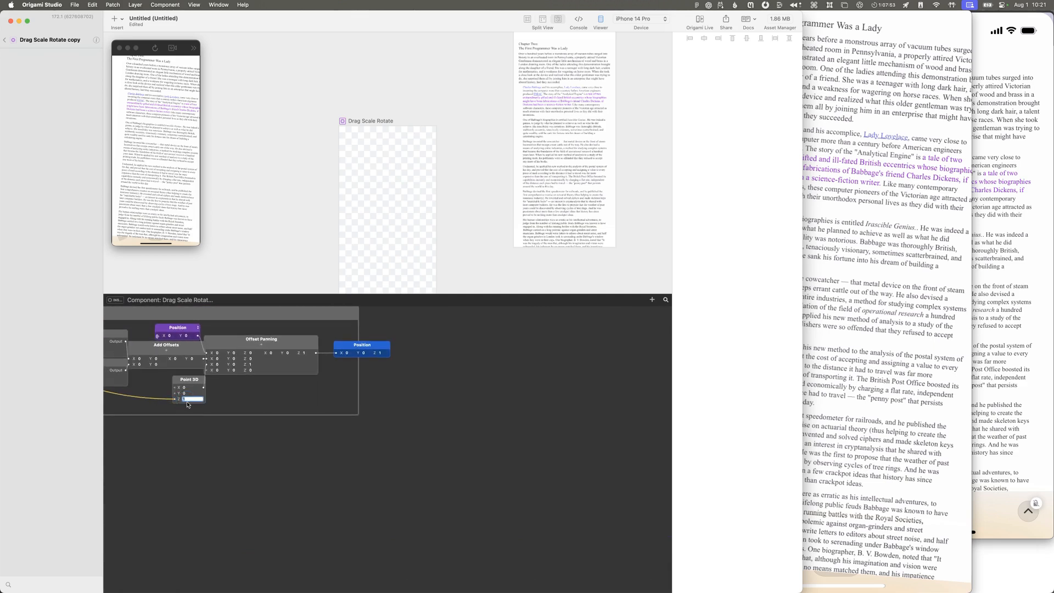
text(0)
key(Return)
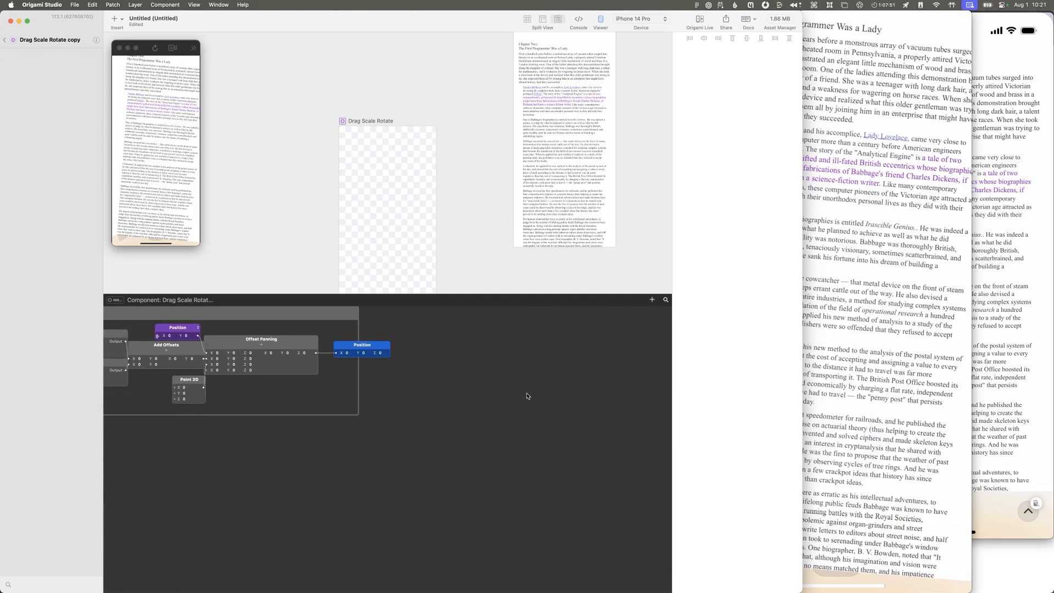
Step: Return to the prototype's layer list and move the bottom bar layer above Drag Scale Rotate in Artboard 1
click(7, 41)
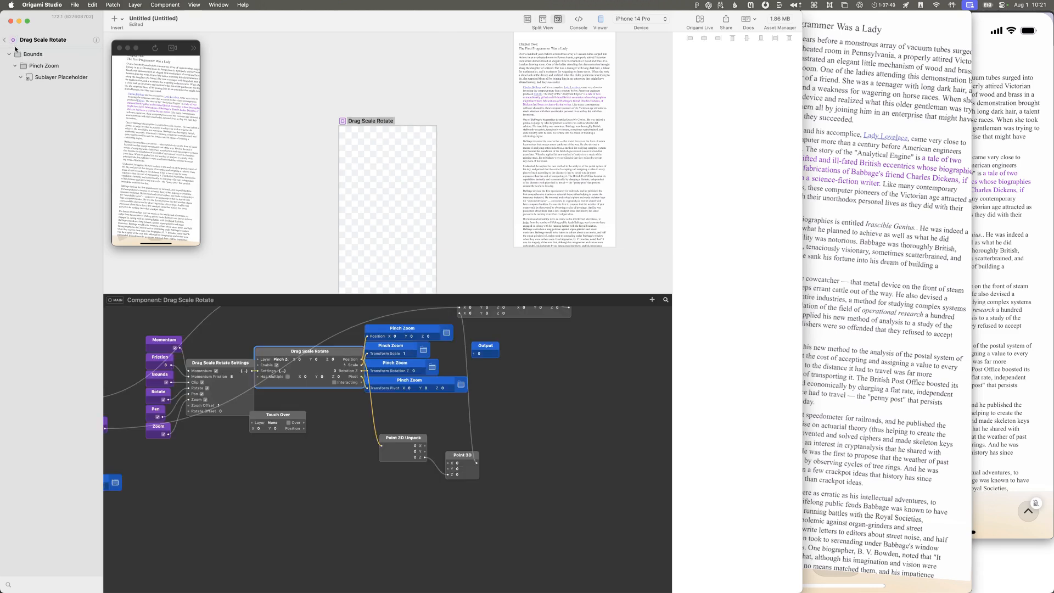
click(45, 68)
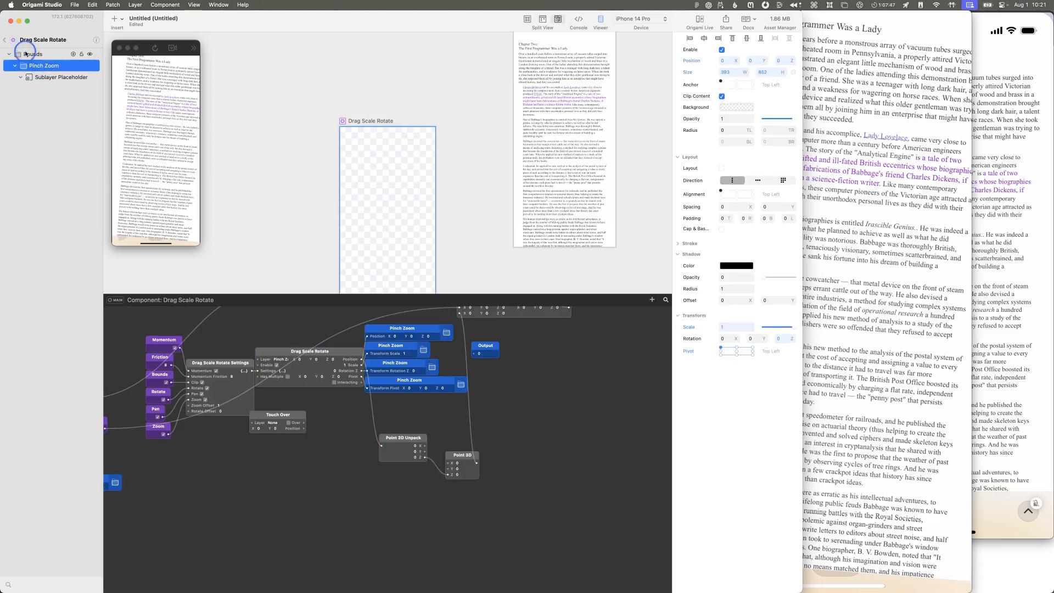
click(27, 55)
click(6, 40)
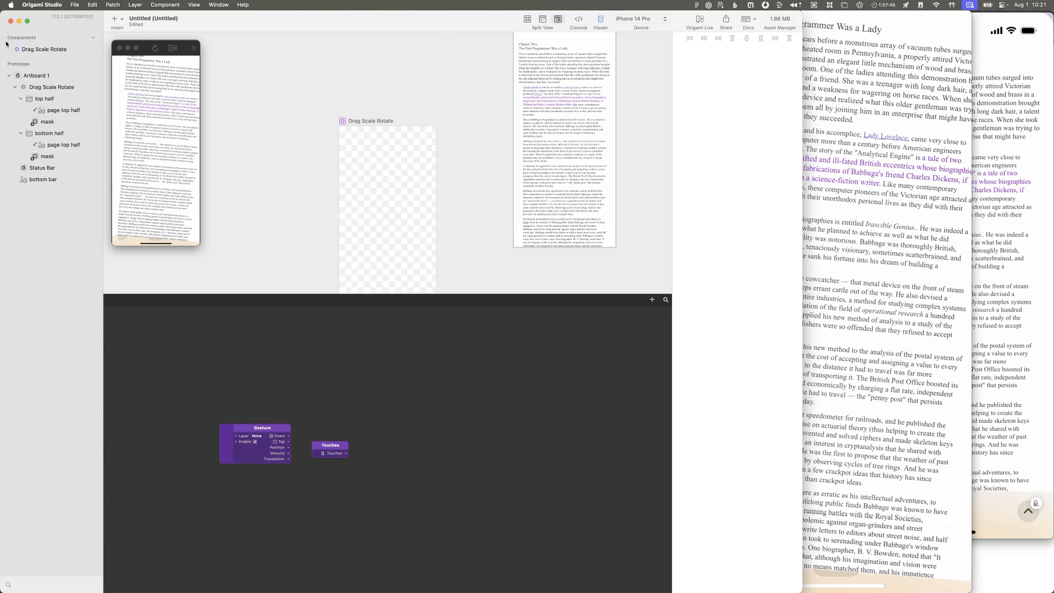
click(52, 175)
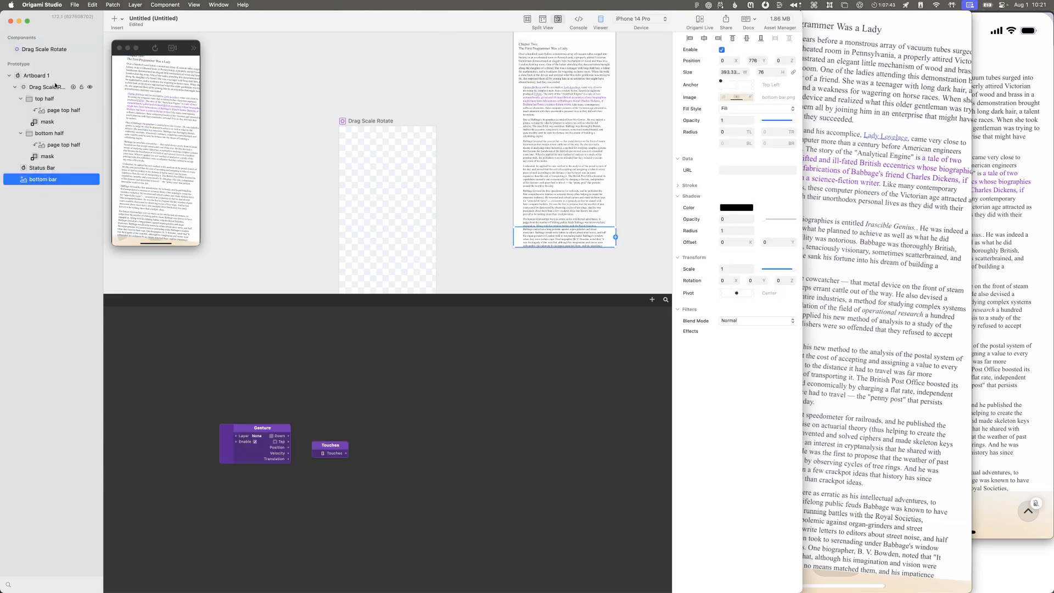
drag(47, 184, 47, 86)
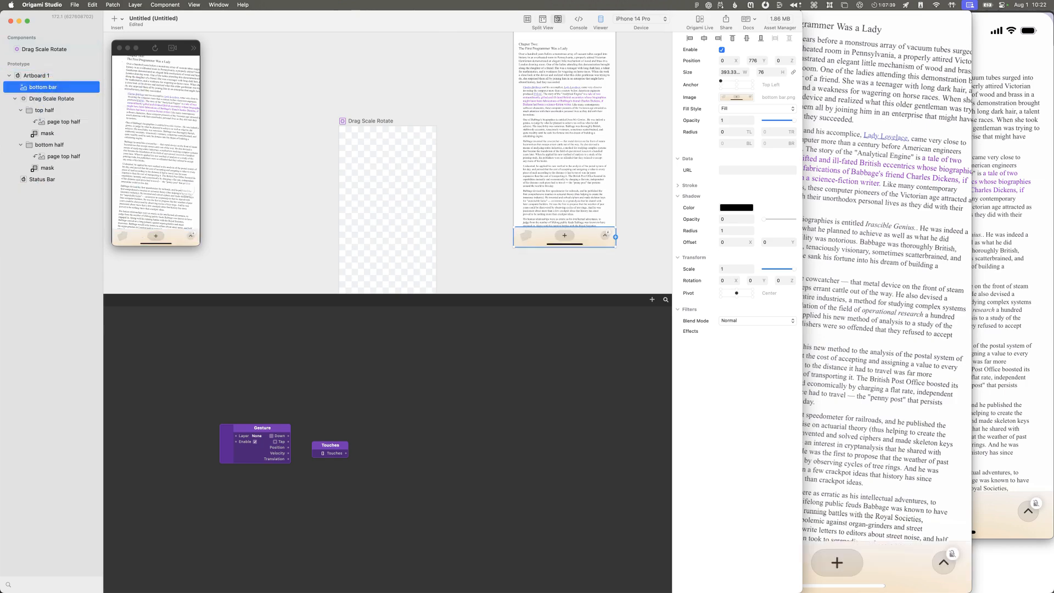
scroll(187, 190, down, 3)
scroll(188, 190, up, 3)
scroll(188, 189, down, 3)
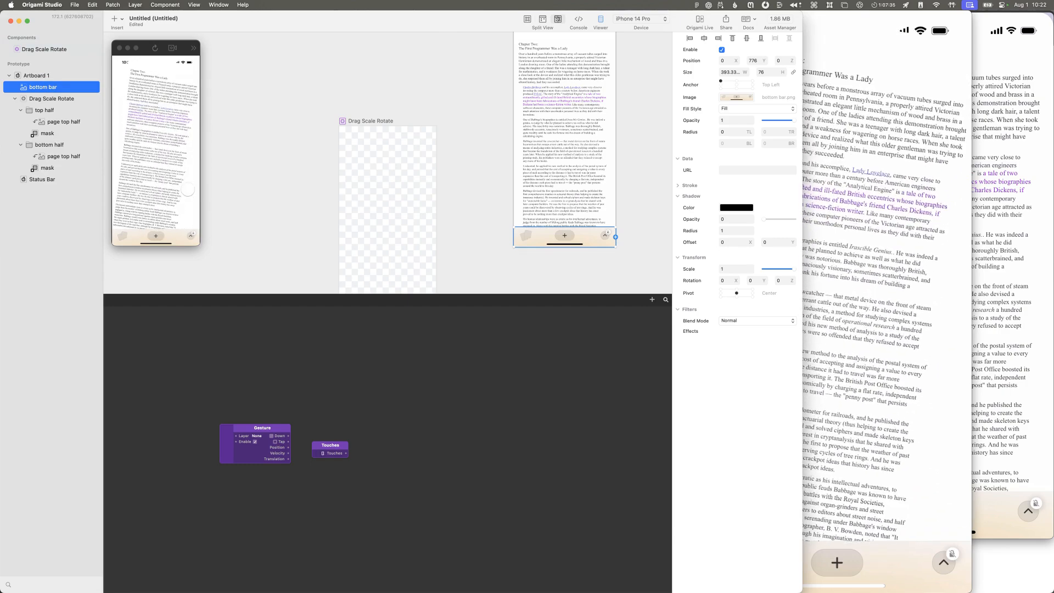
Step: Set the background color of Artboard 1 to light gray, hex C4C4C4
click(36, 75)
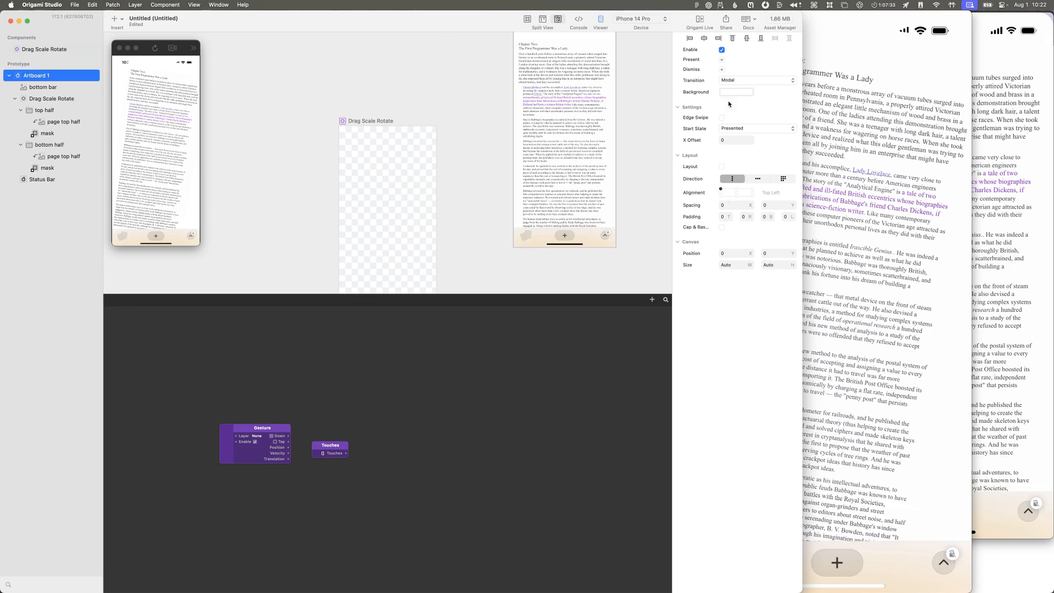
click(736, 92)
drag(771, 96, 751, 65)
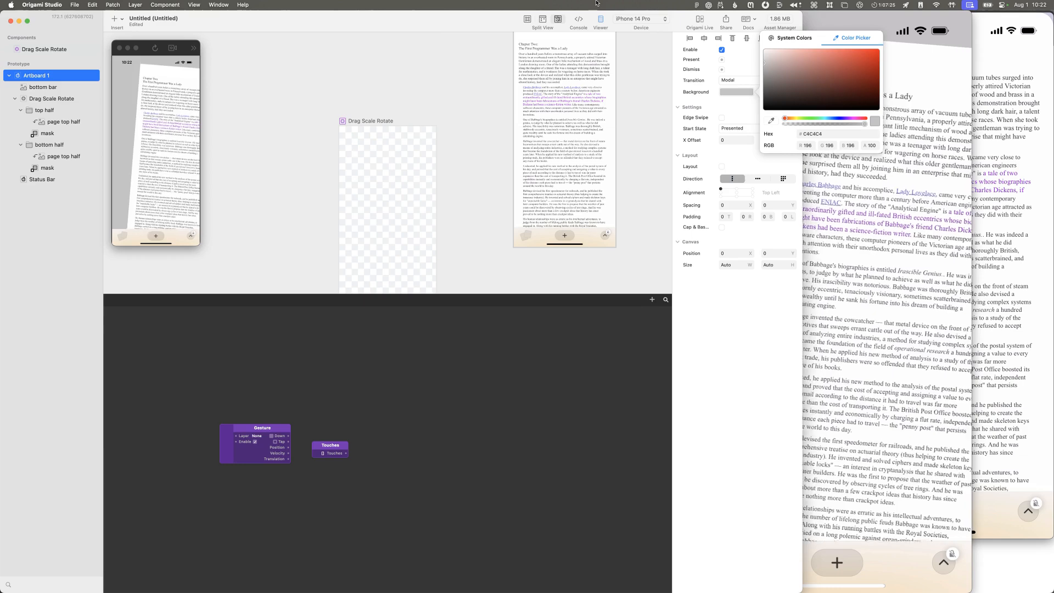
Step: Turn off Rotate and Momentum for Drag Scale Rotate, restart the prototype, and bring the mirrored iPhone preview in QuickTime Player into full view
click(73, 100)
click(722, 176)
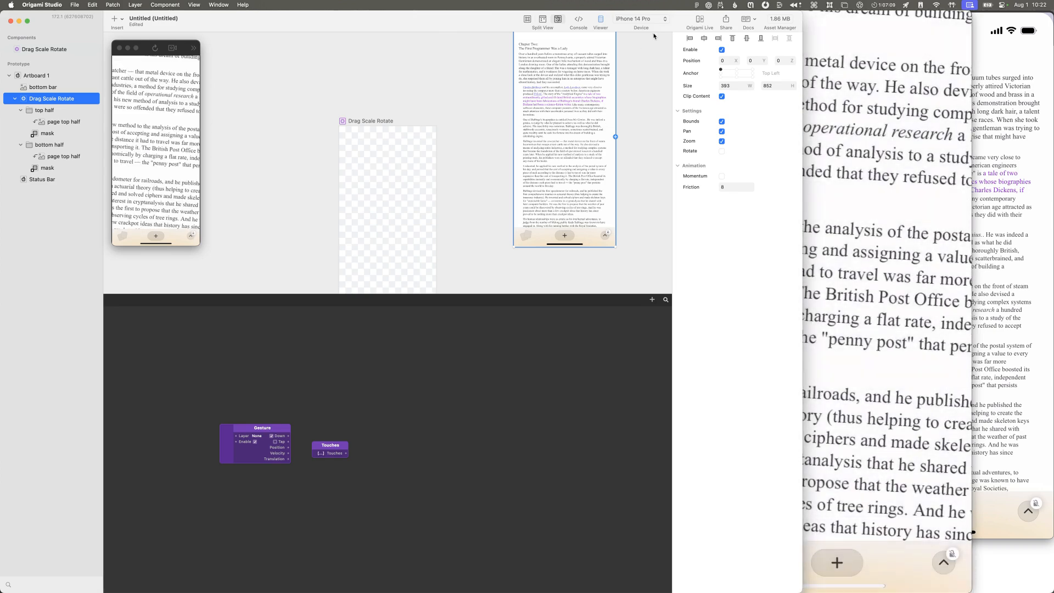
click(156, 48)
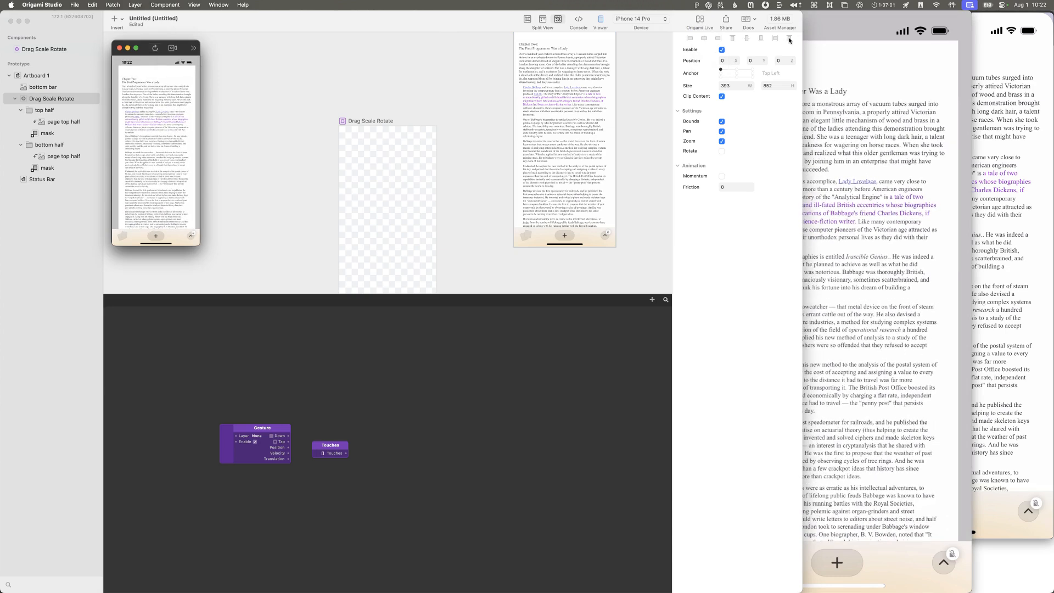
drag(840, 18, 922, 20)
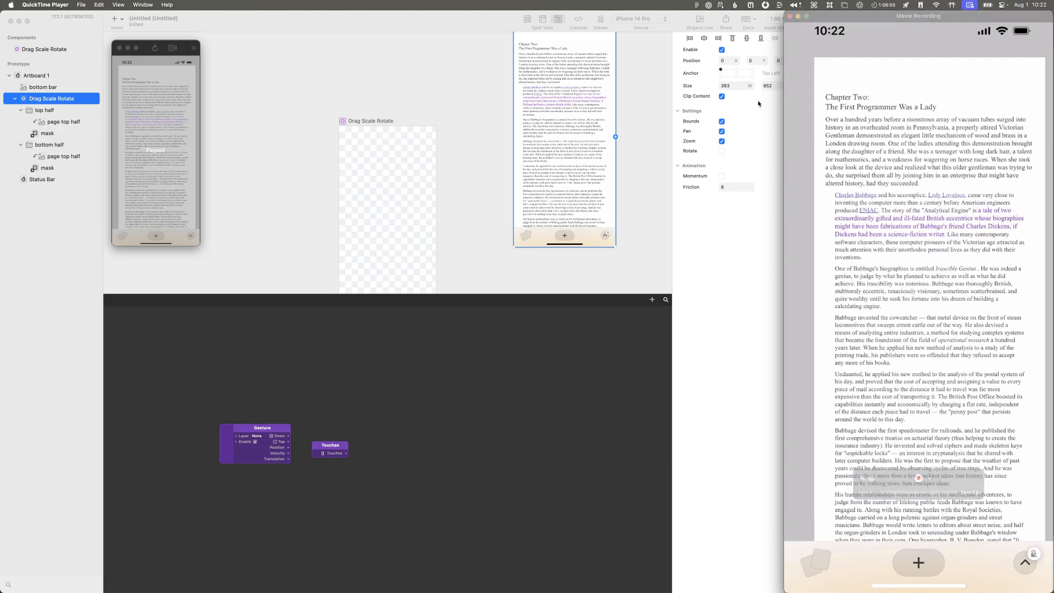
Step: Try the Drag Scale Rotate layer with Bounds turned off, and turn Bounds back on
click(738, 114)
click(731, 113)
click(727, 123)
click(724, 122)
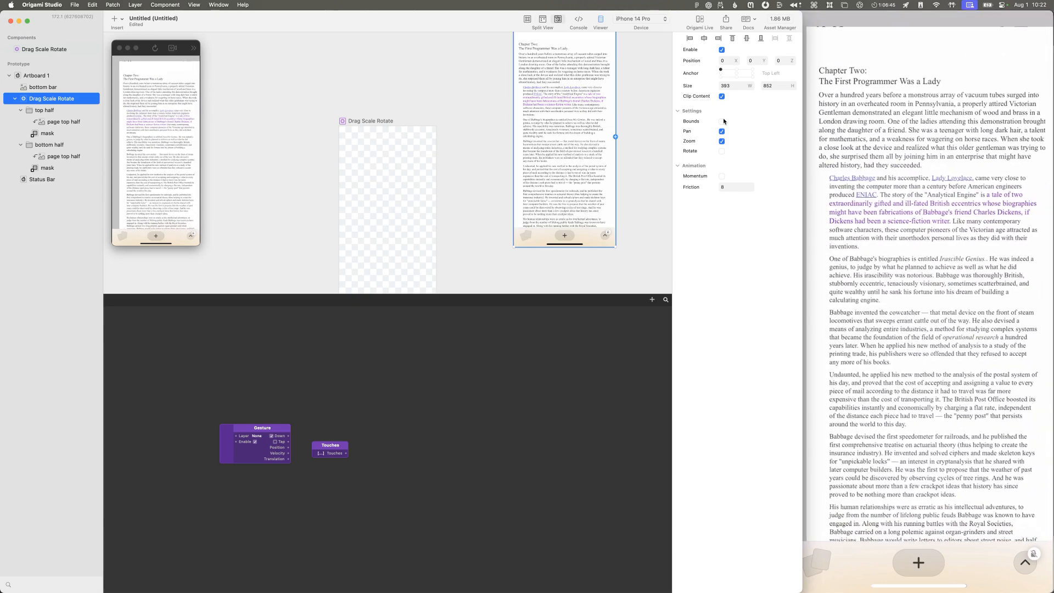
click(722, 121)
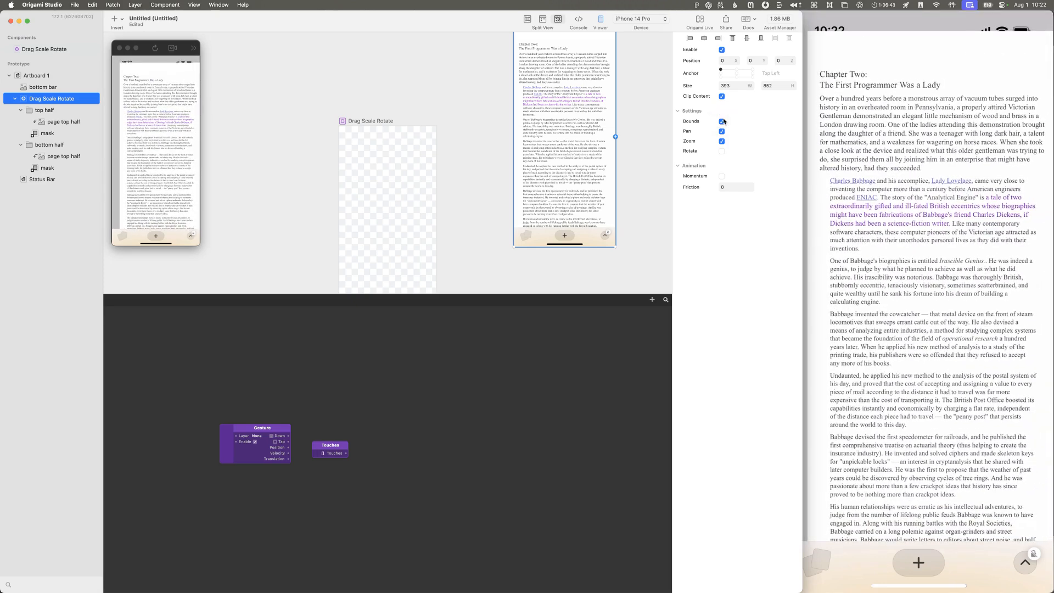
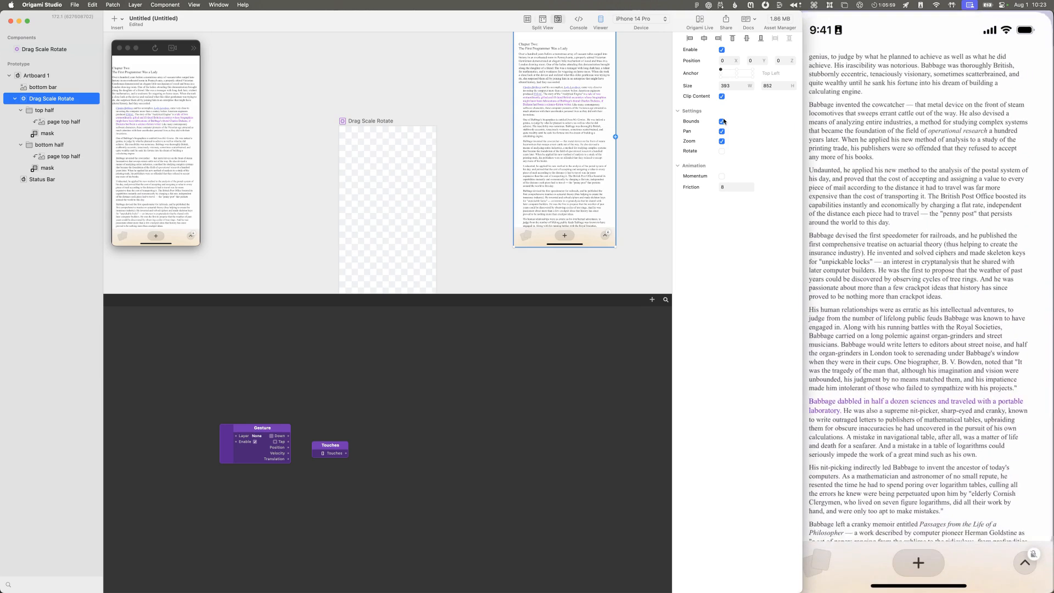
Step: Delete the Gesture and Touches patches from the prototype's patch graph
scroll(633, 115, up, 1)
scroll(633, 115, right, 1)
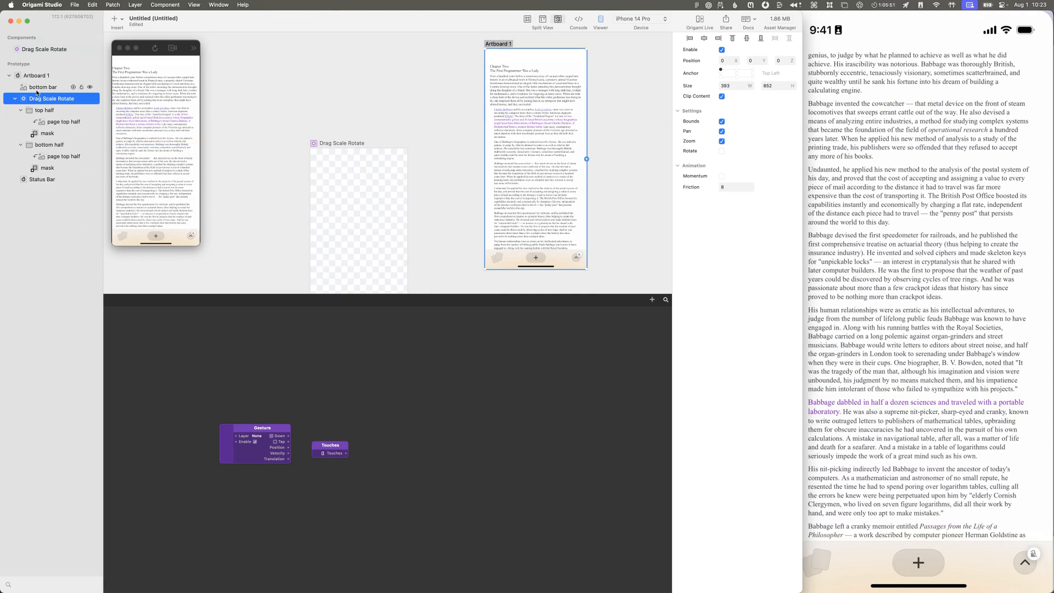
scroll(242, 403, left, 1)
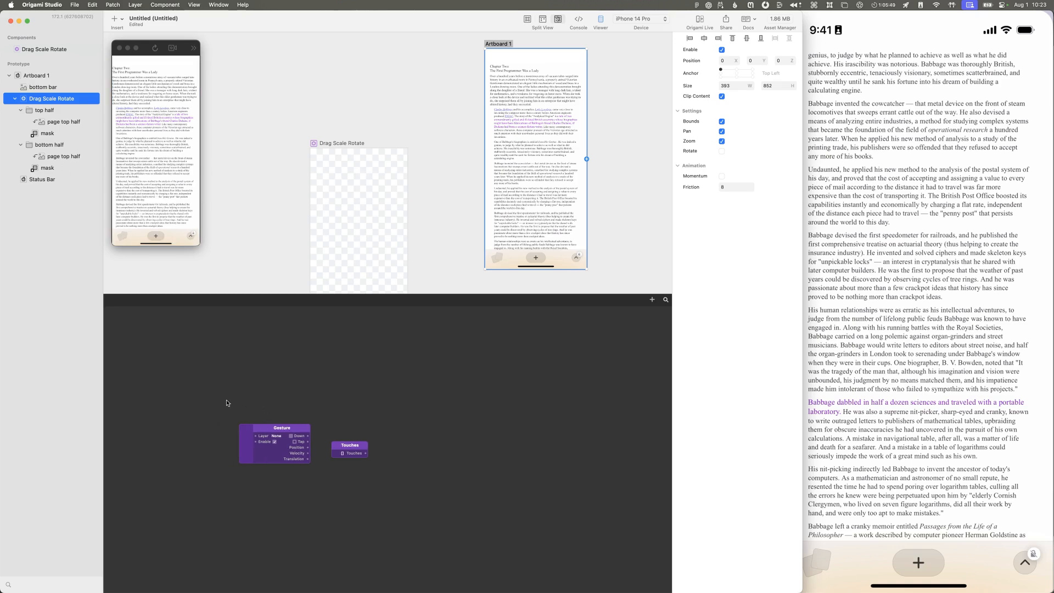
drag(240, 403, 352, 475)
key(Delete)
Step: Open the Drag Scale Rotate component for editing and examine the patches driving Pinch Zoom and the unconnected Output patch
click(43, 98)
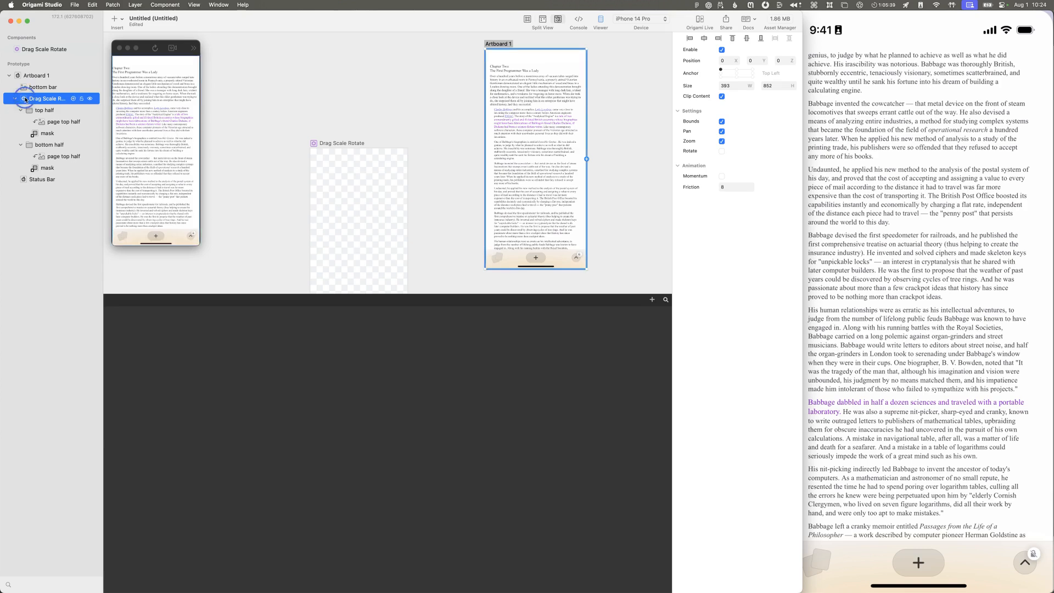
double_click(24, 98)
scroll(382, 388, up, 5)
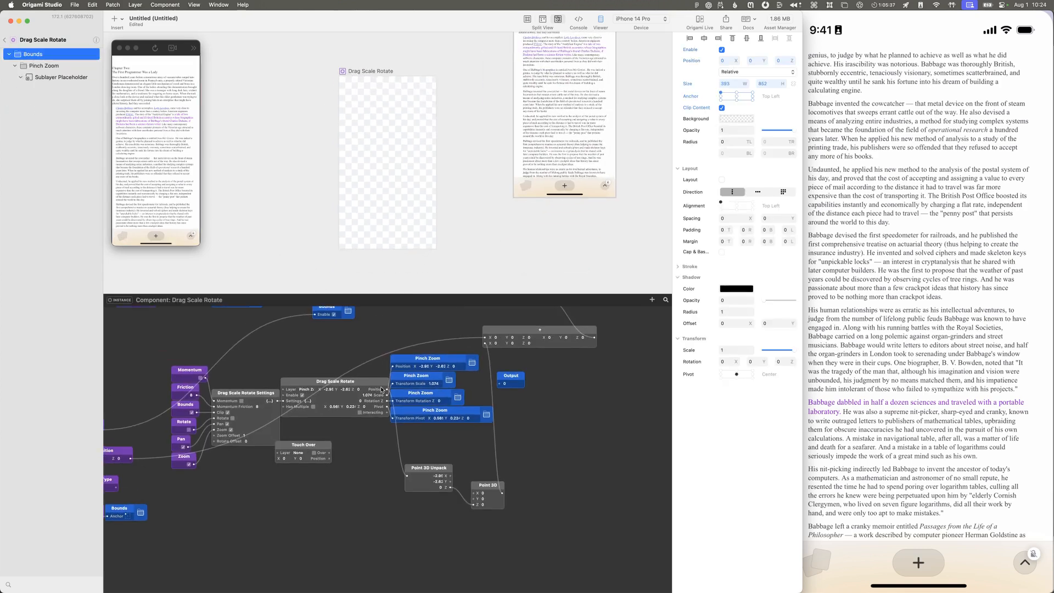
scroll(381, 388, up, 2)
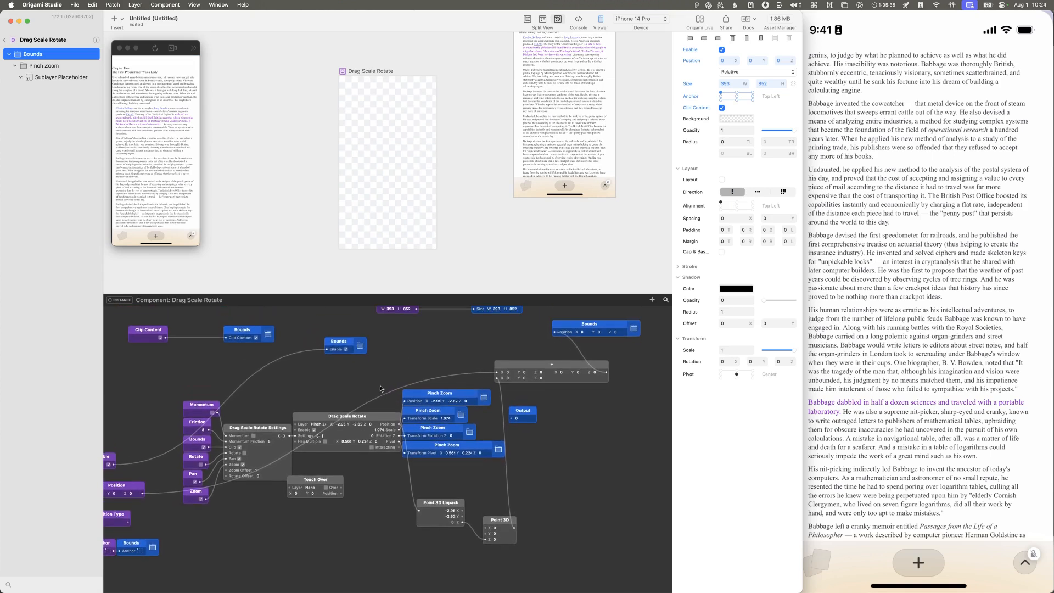
scroll(381, 388, right, 2)
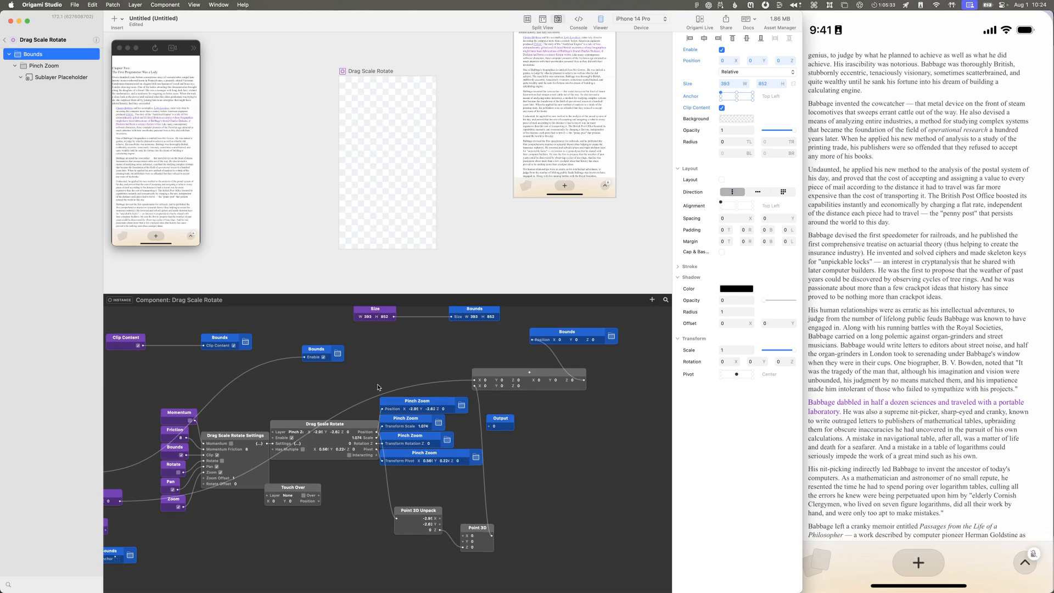
scroll(378, 388, left, 2)
scroll(378, 387, down, 1)
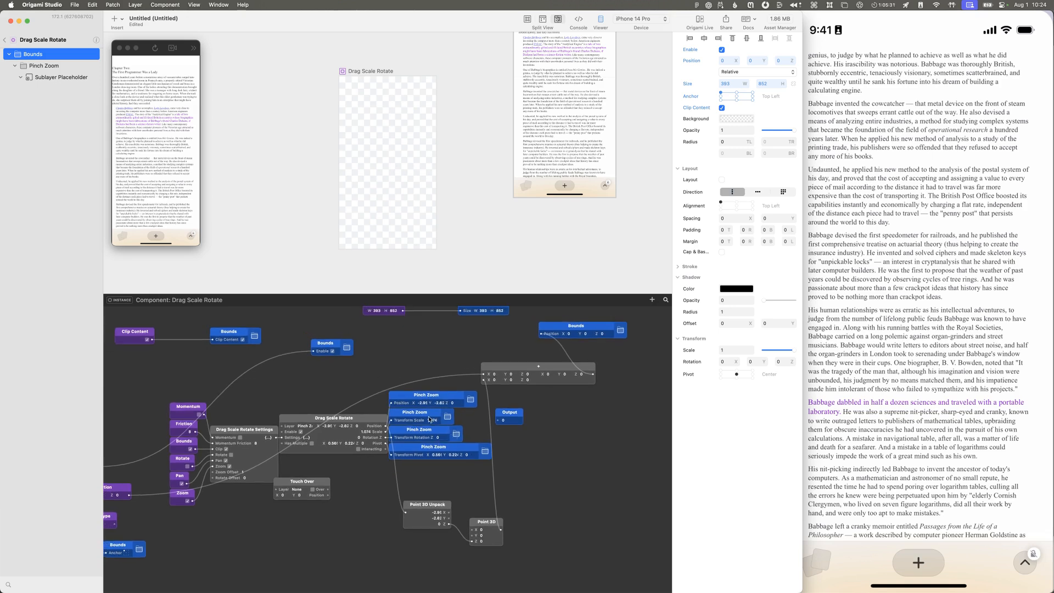
double_click(415, 477)
key(Escape)
Step: Rename the Drag Scale Rotate component's General output as Pinch Scale in its Component Info
click(93, 40)
click(95, 40)
click(123, 47)
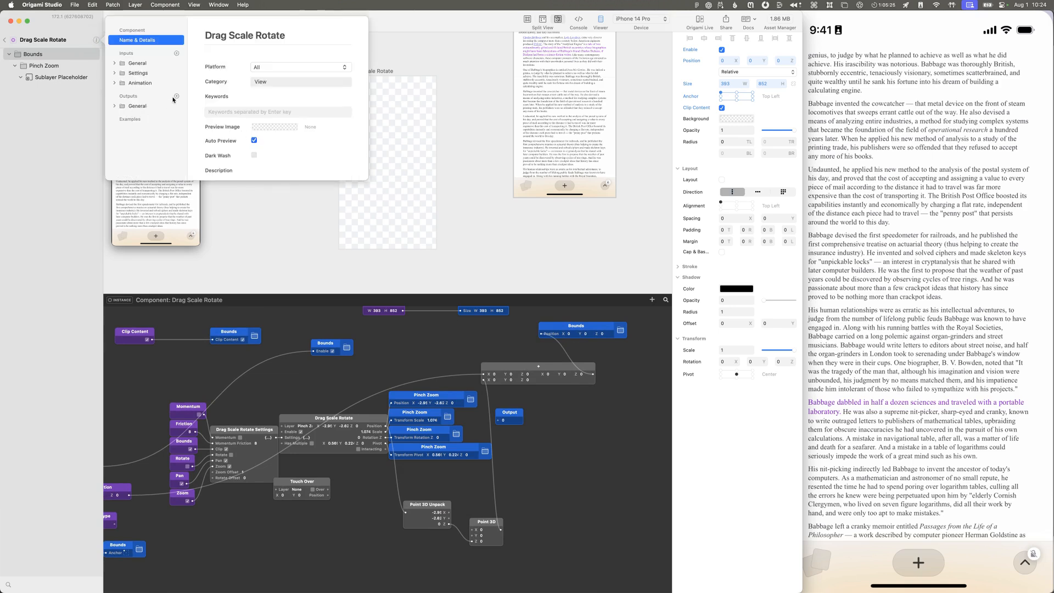
click(114, 107)
click(130, 114)
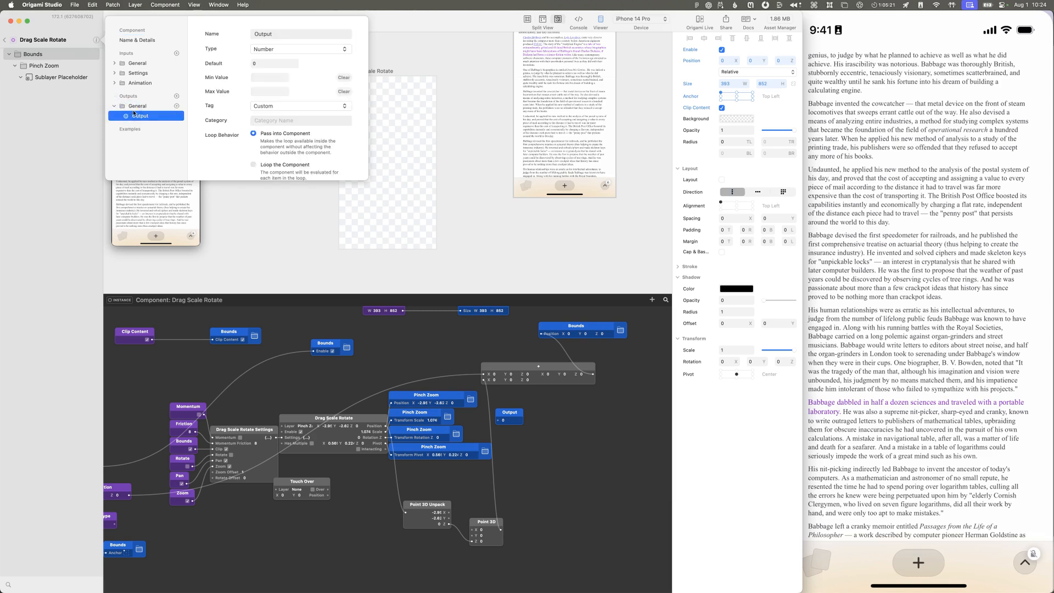
double_click(271, 33)
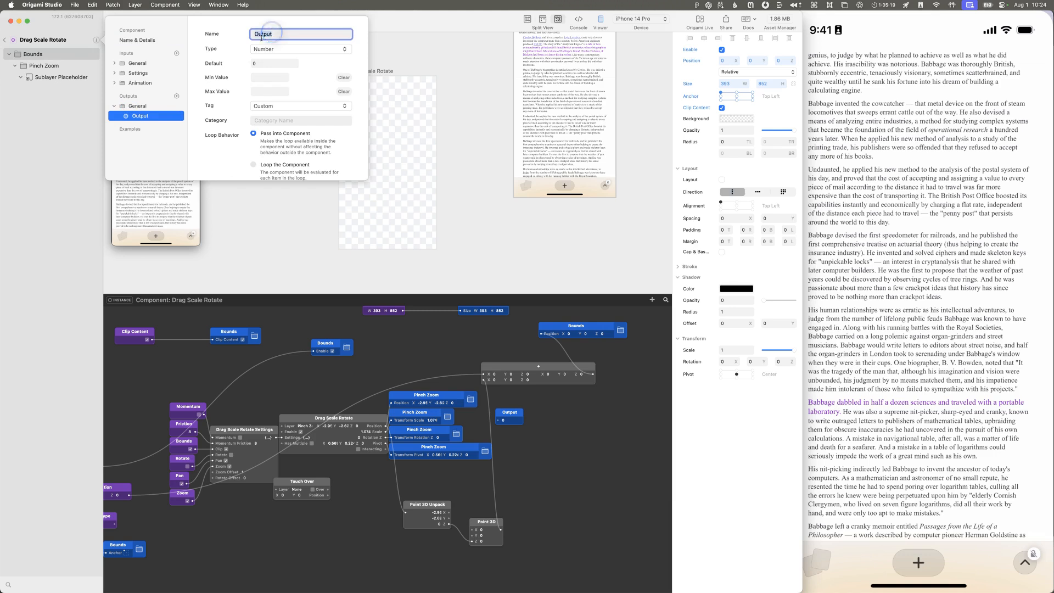
text(Pinc)
text( S)
key(BackSpace)
key(BackSpace)
text(h Scale)
key(Return)
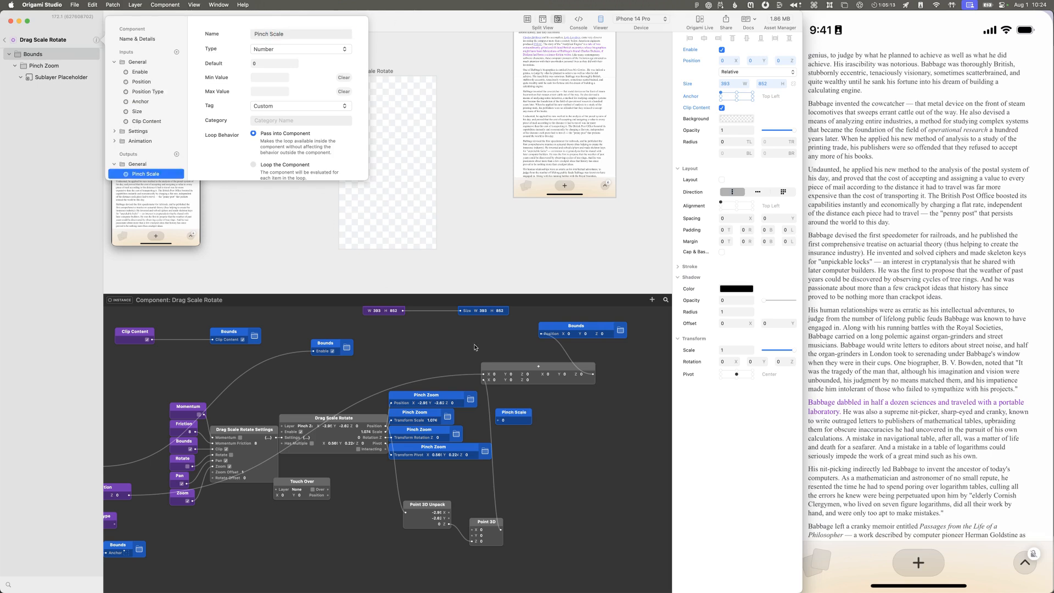
Step: Place the Pinch Scale patch beside Pinch Zoom, connect the Drag Scale Rotate patch's Scale output to it, and return to the prototype
click(521, 402)
drag(386, 432, 479, 416)
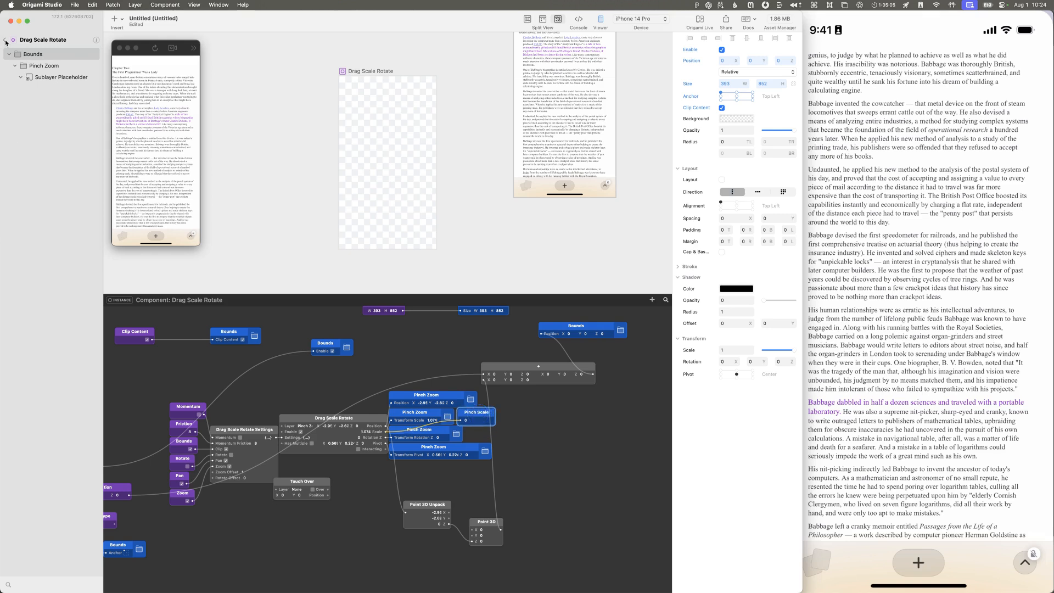
click(149, 48)
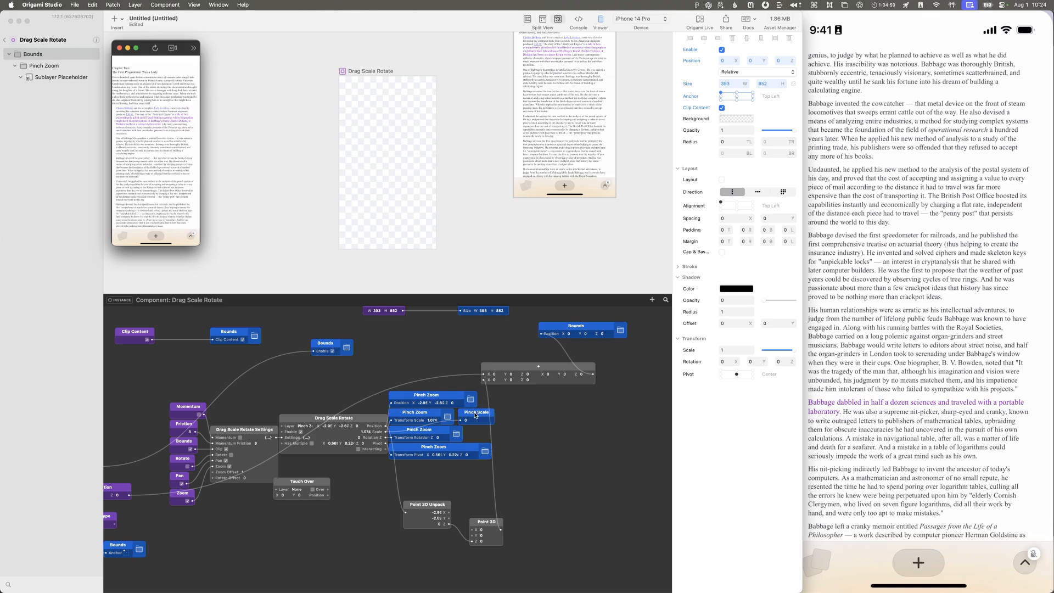
drag(476, 415, 478, 416)
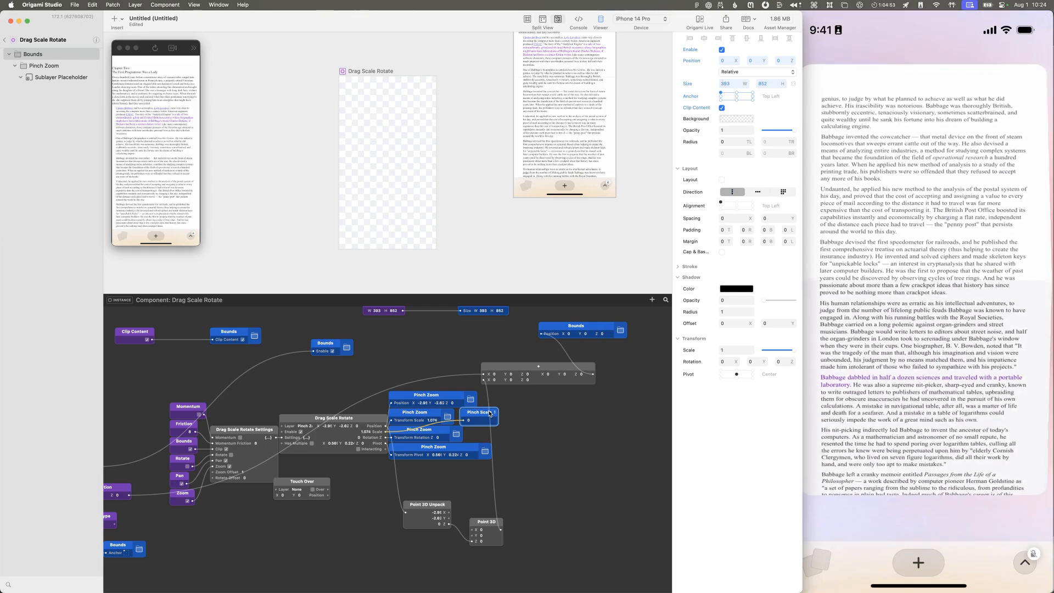
click(6, 41)
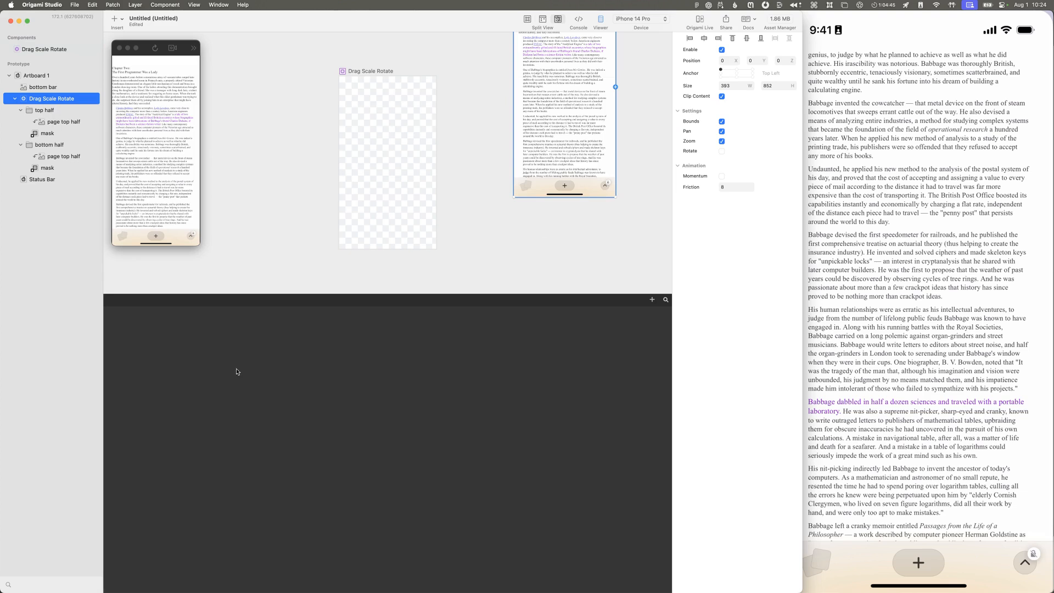
Step: Try a Layer Info patch for the Drag Scale Rotate layer in the prototype's patch graph, and delete it
drag(65, 99, 333, 450)
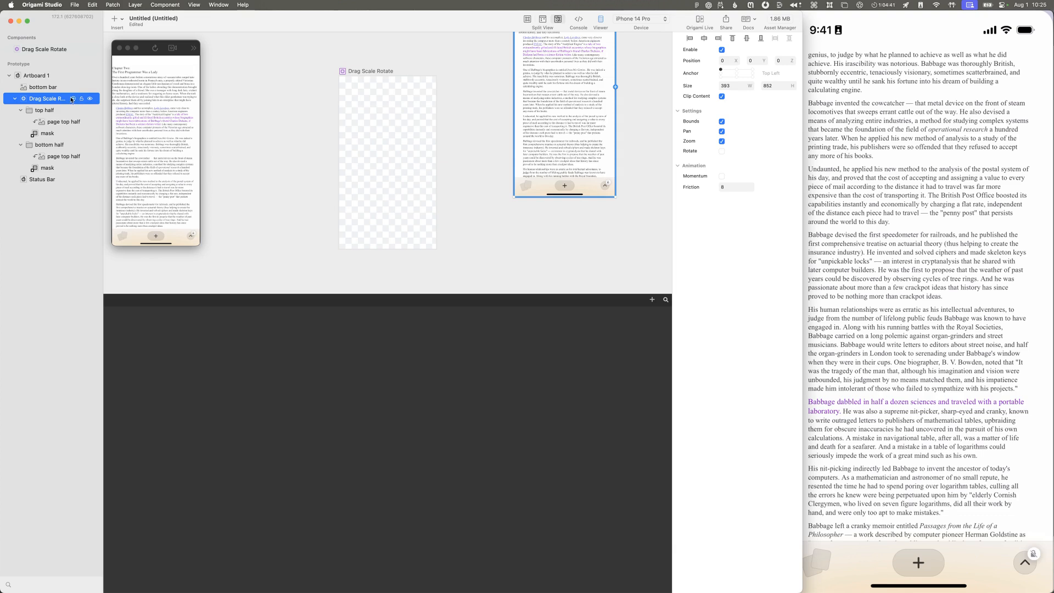
right_click(72, 100)
click(90, 209)
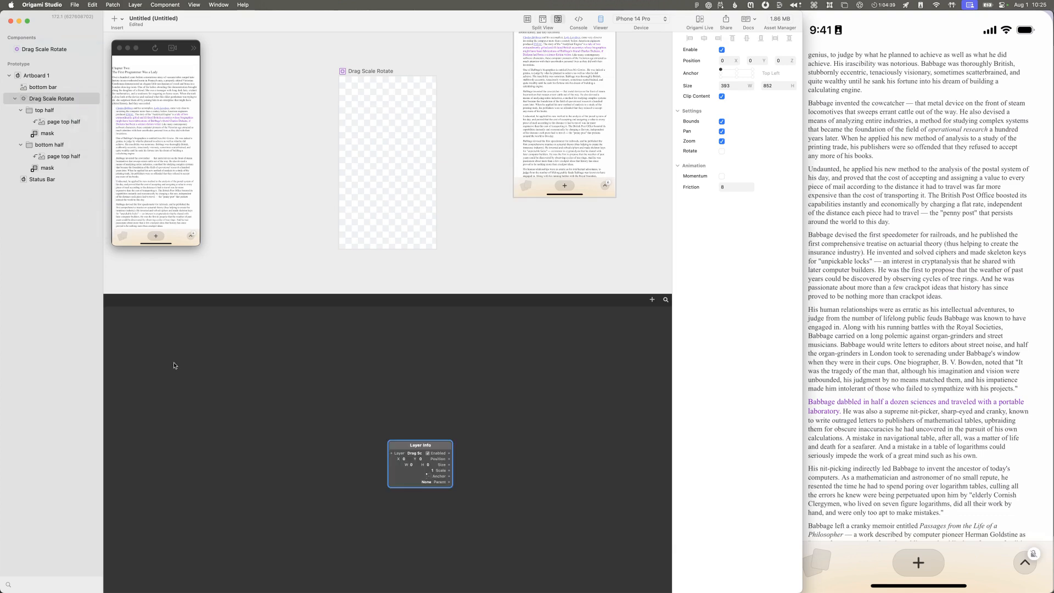
drag(433, 448, 395, 418)
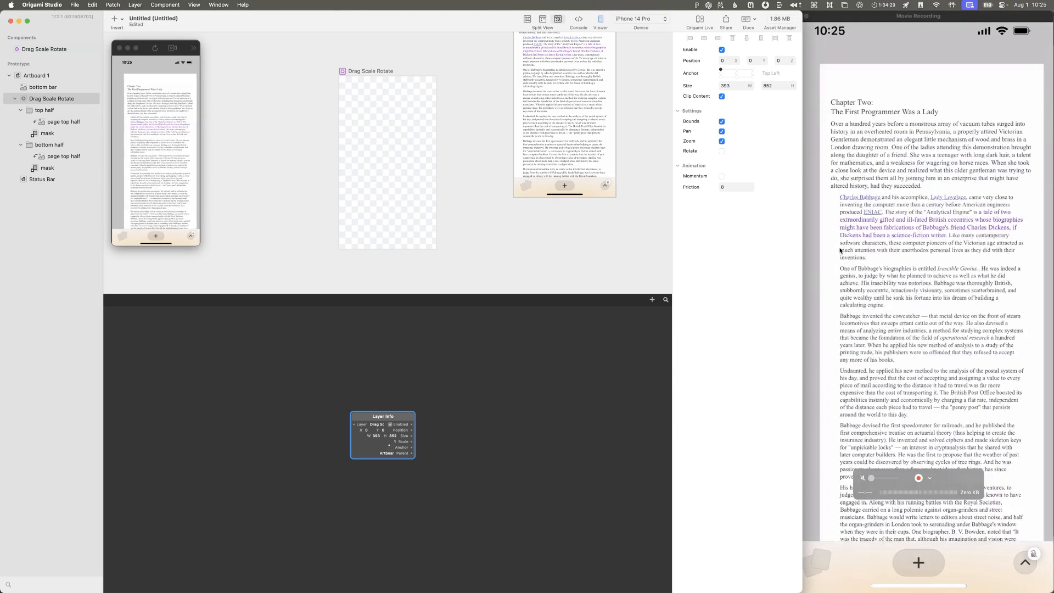
drag(460, 397, 352, 465)
key(Delete)
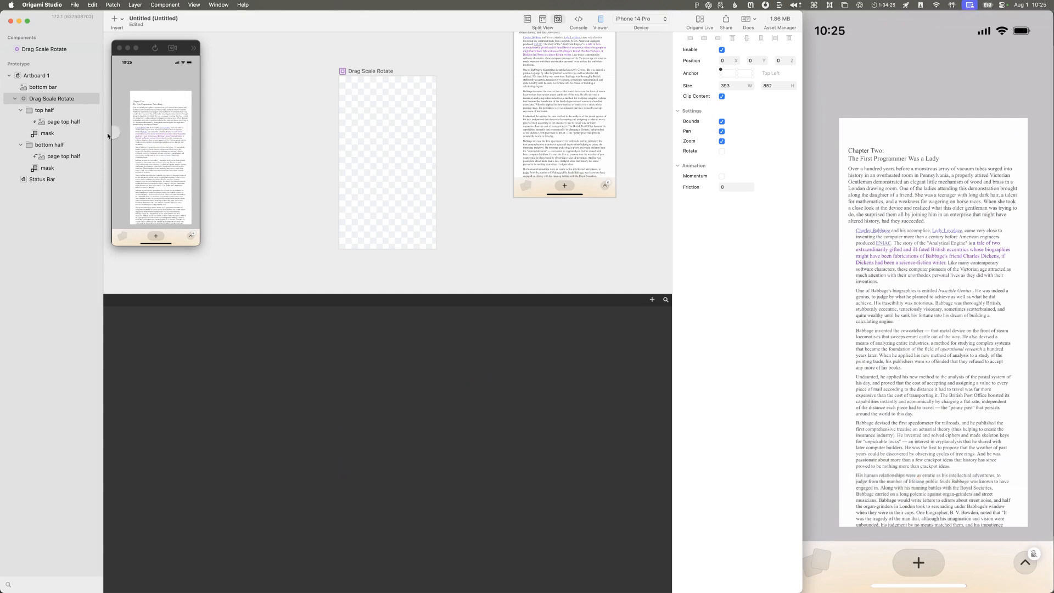
Step: Check the Pinch Scale patch inside Drag Scale Rotate and search the layer's commands for a way to use that output in the prototype
click(26, 99)
double_click(26, 100)
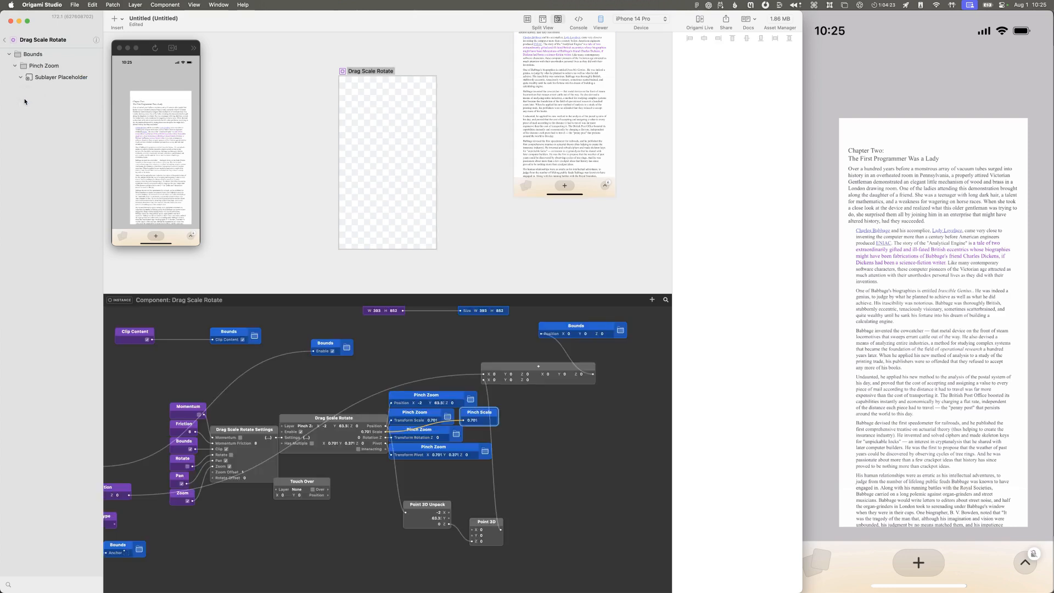
click(6, 40)
right_click(55, 99)
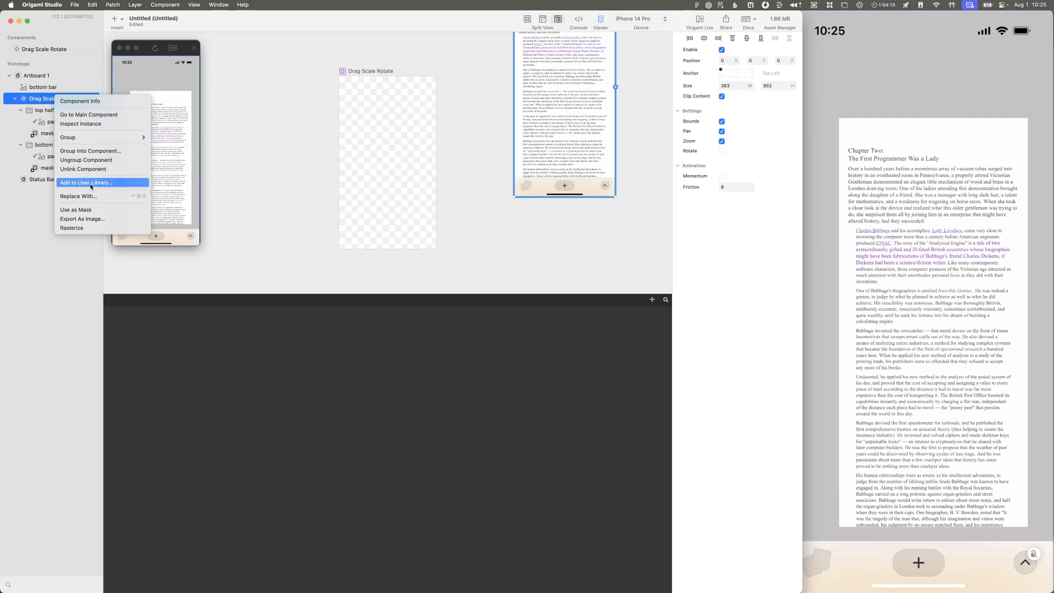
click(85, 102)
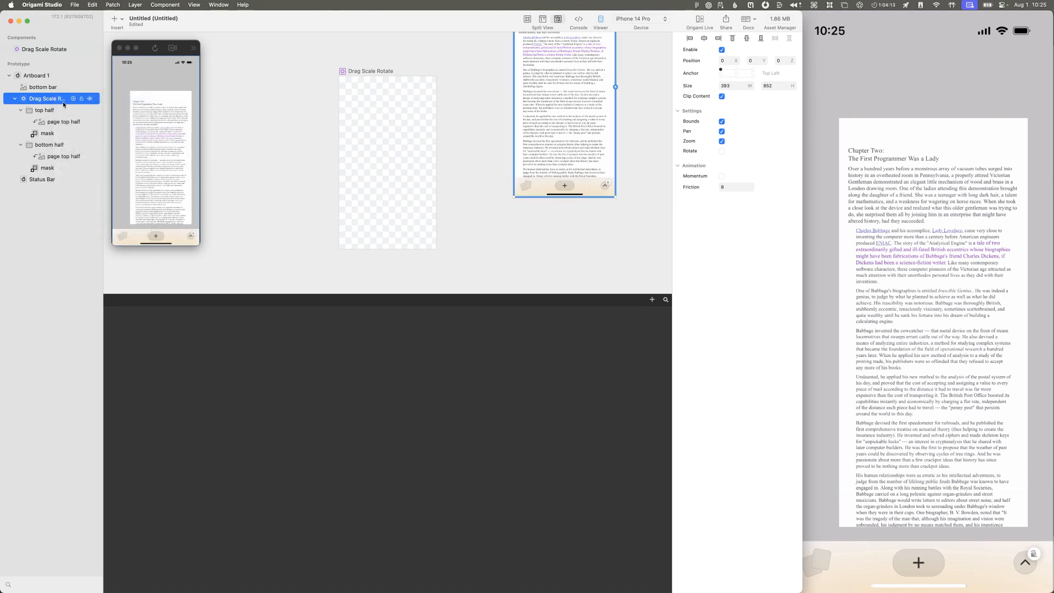
right_click(64, 103)
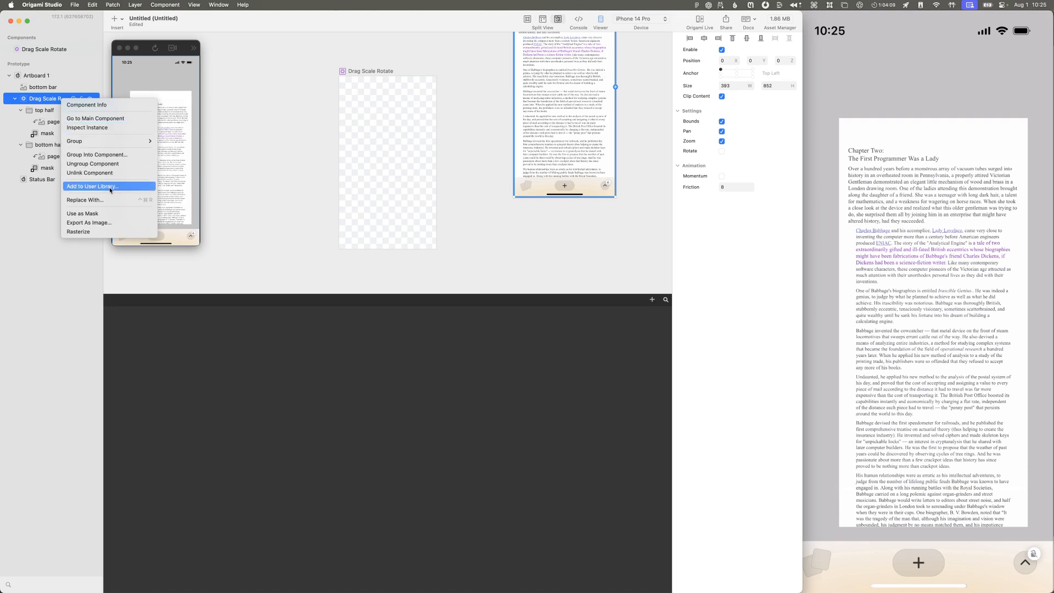
click(95, 59)
drag(61, 100, 381, 387)
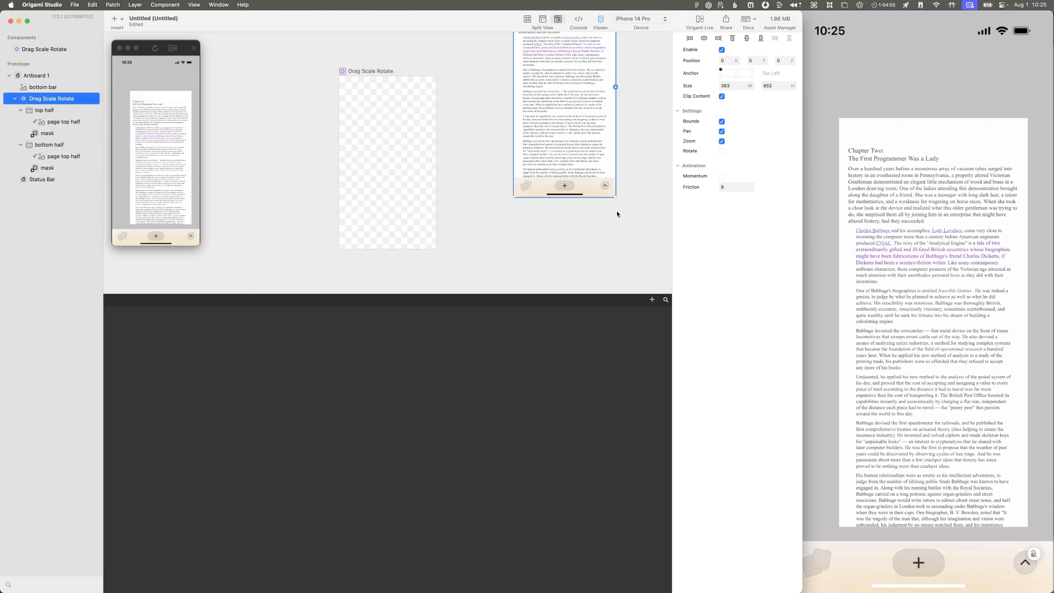
Step: Reopen the Drag Scale Rotate component and review the Pinch Scale output's settings in its Component Info
double_click(66, 101)
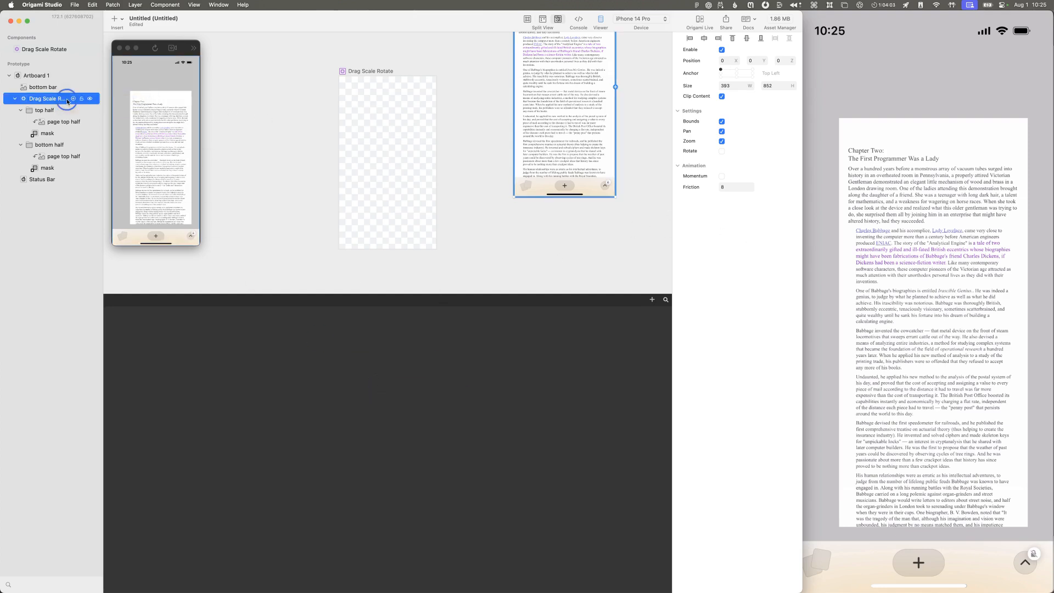
click(28, 102)
click(27, 102)
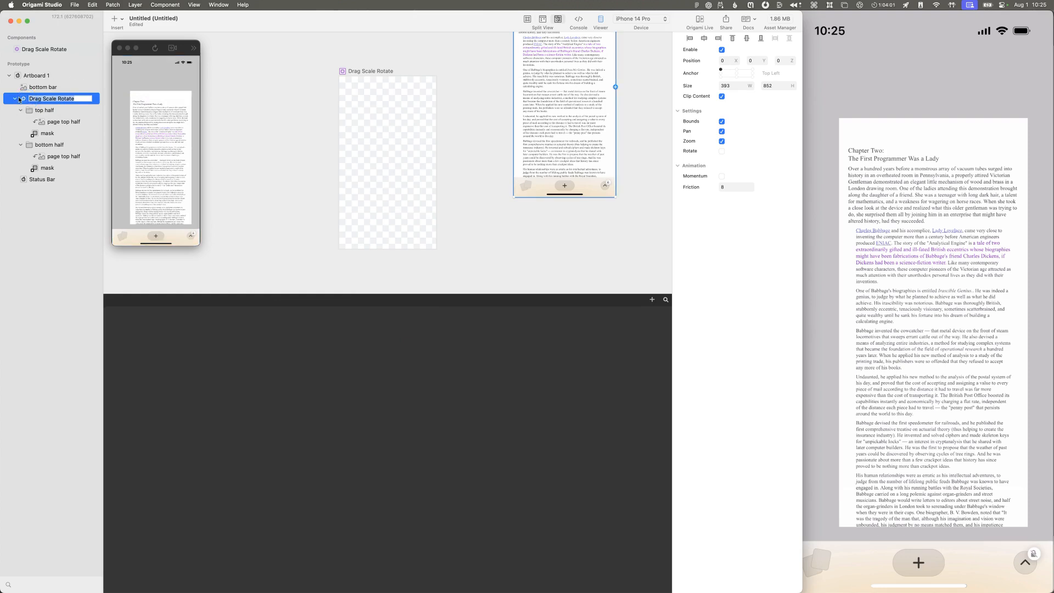
double_click(21, 99)
click(94, 40)
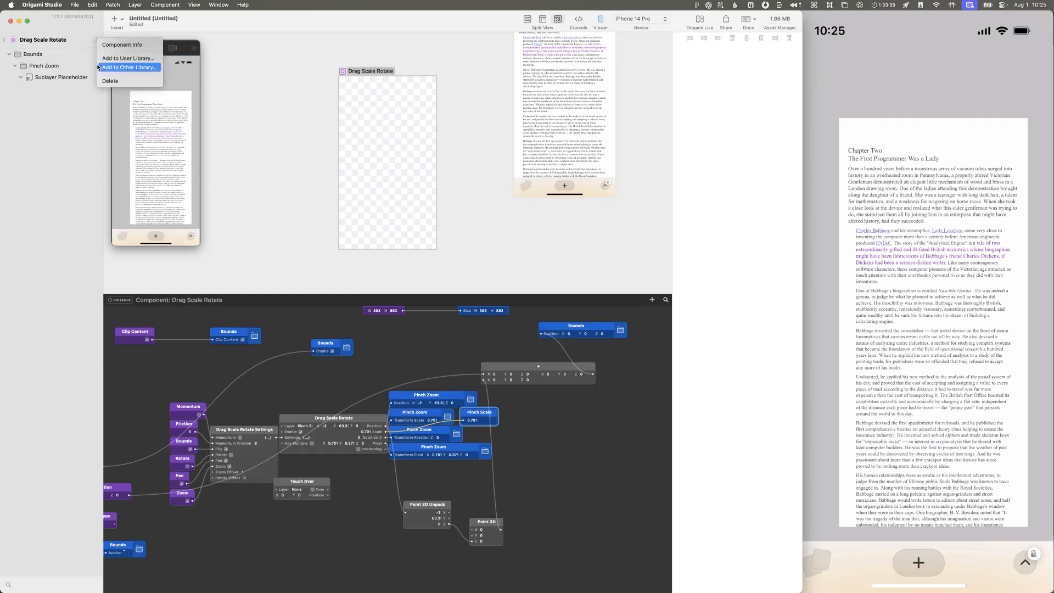
click(115, 44)
click(132, 106)
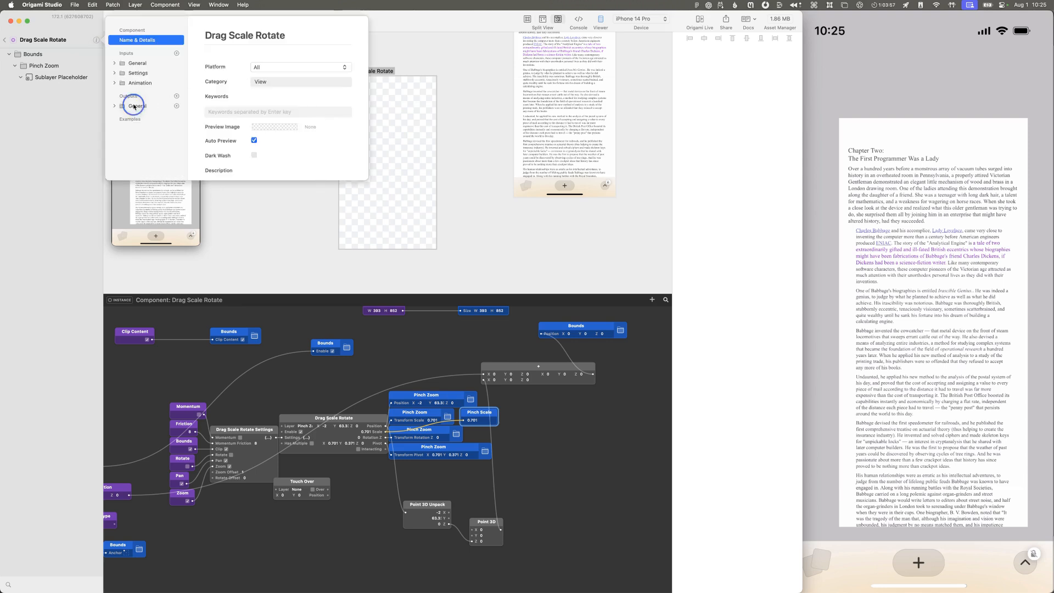
key(Right)
key(Down)
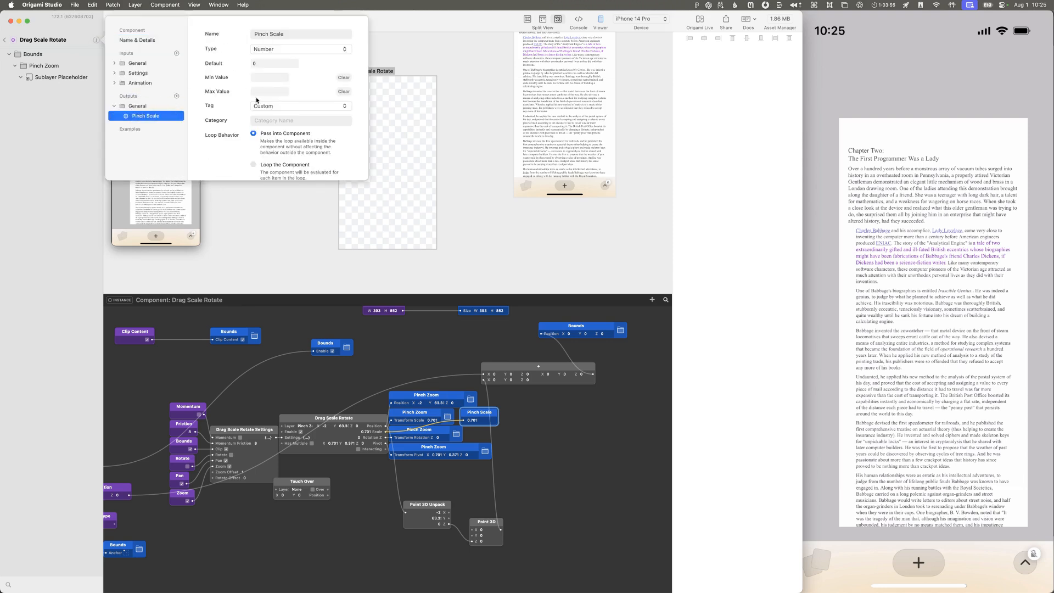
scroll(285, 157, down, 3)
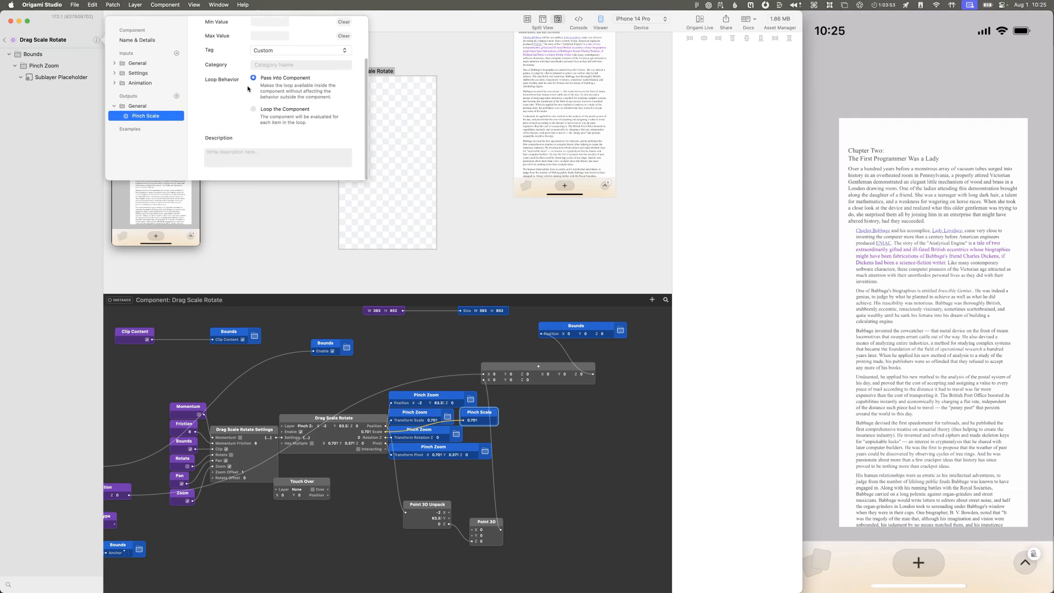
scroll(273, 142, up, 3)
Step: Look through the Tag options for the Pinch Scale output without choosing another, and return to the prototype
click(258, 105)
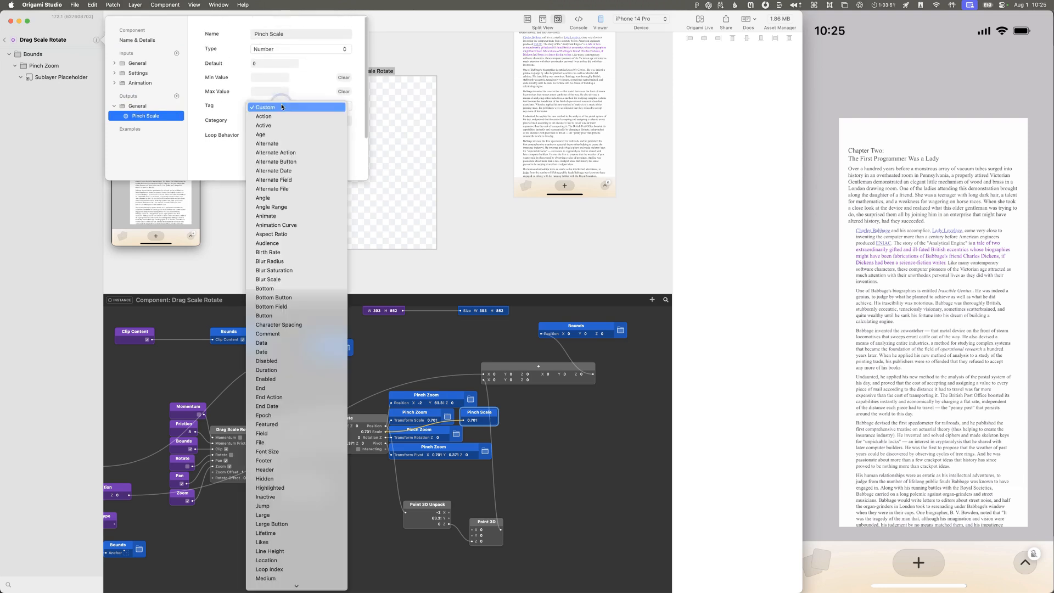
scroll(264, 143, down, 15)
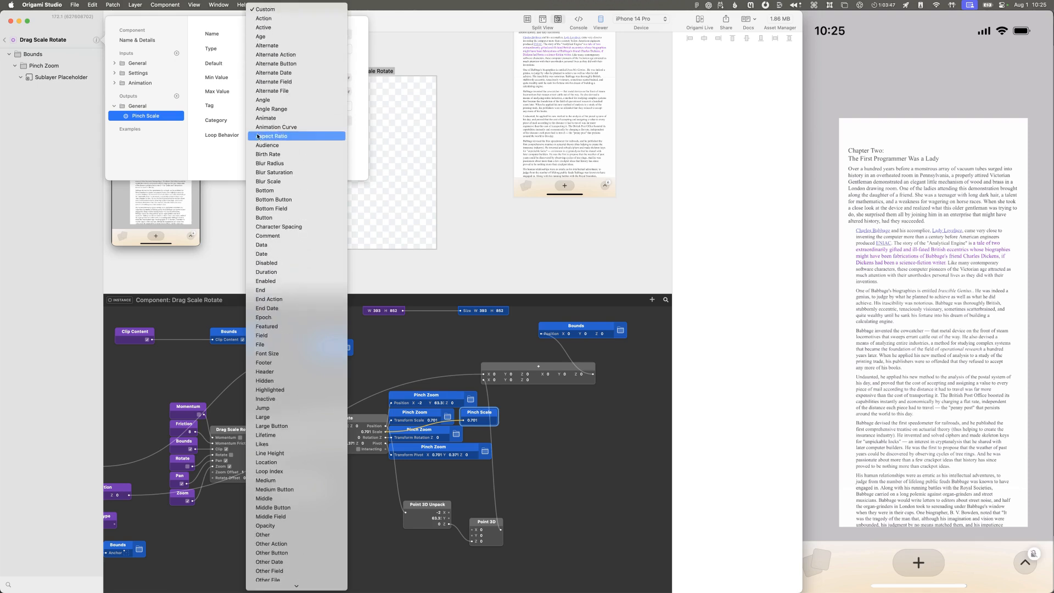
click(247, 118)
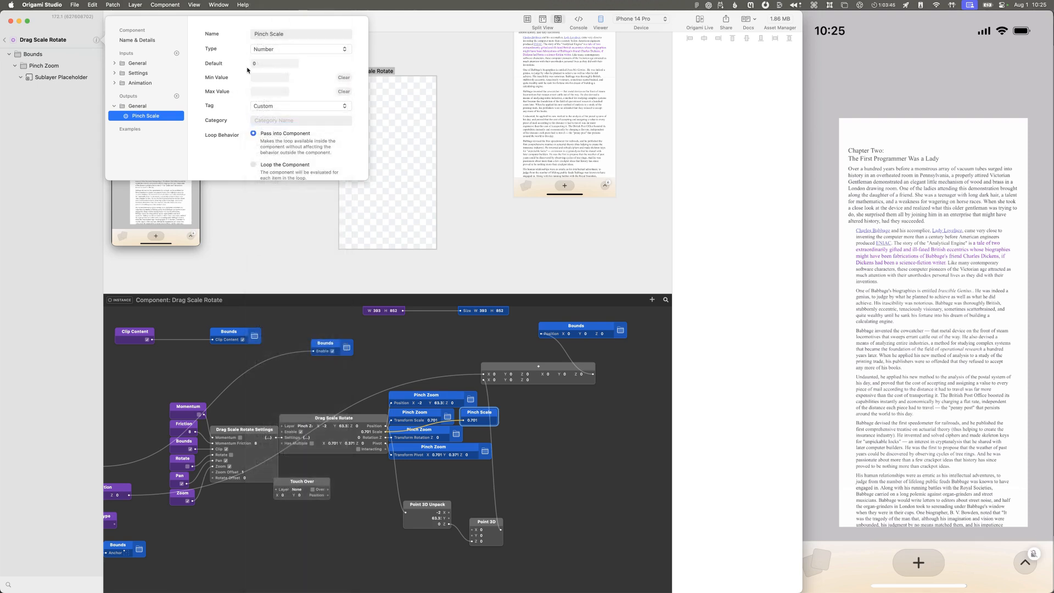
click(318, 203)
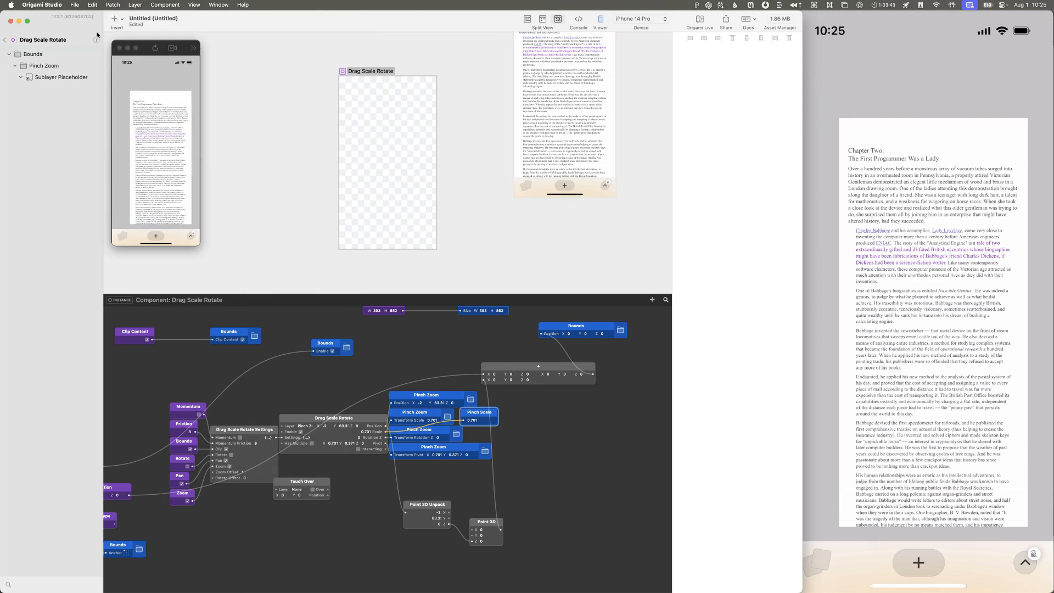
click(4, 40)
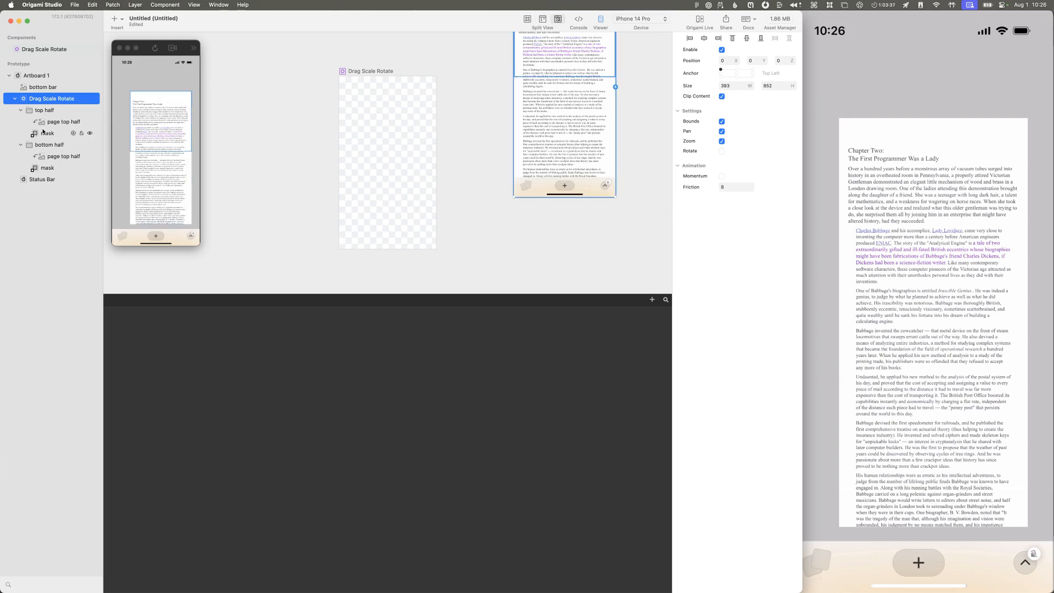
Step: Try inserting another Drag Scale Rotate component layer from the layer library, and undo the insertion
click(650, 299)
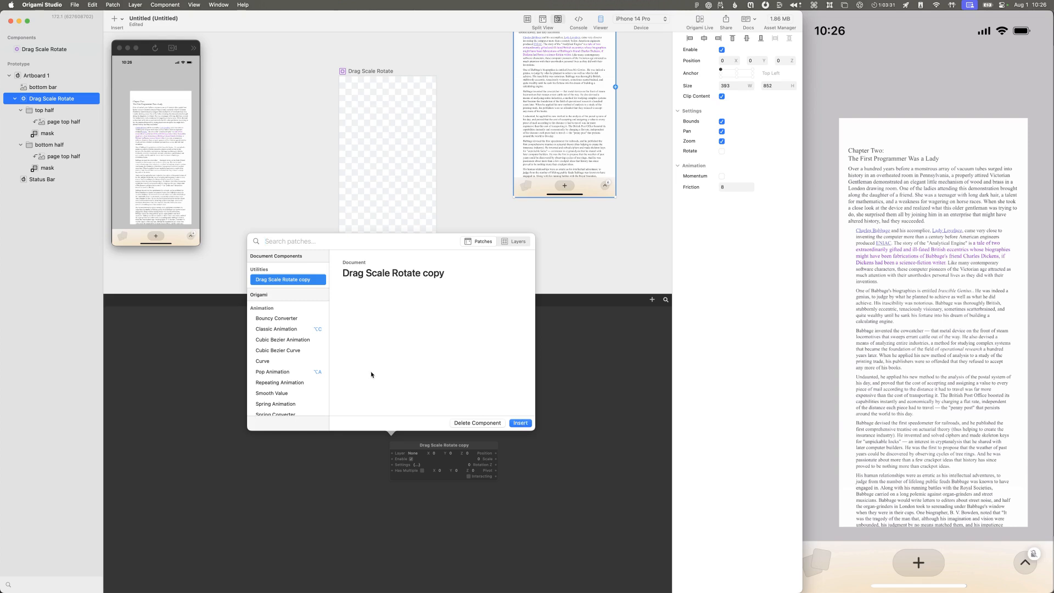
scroll(294, 364, down, 3)
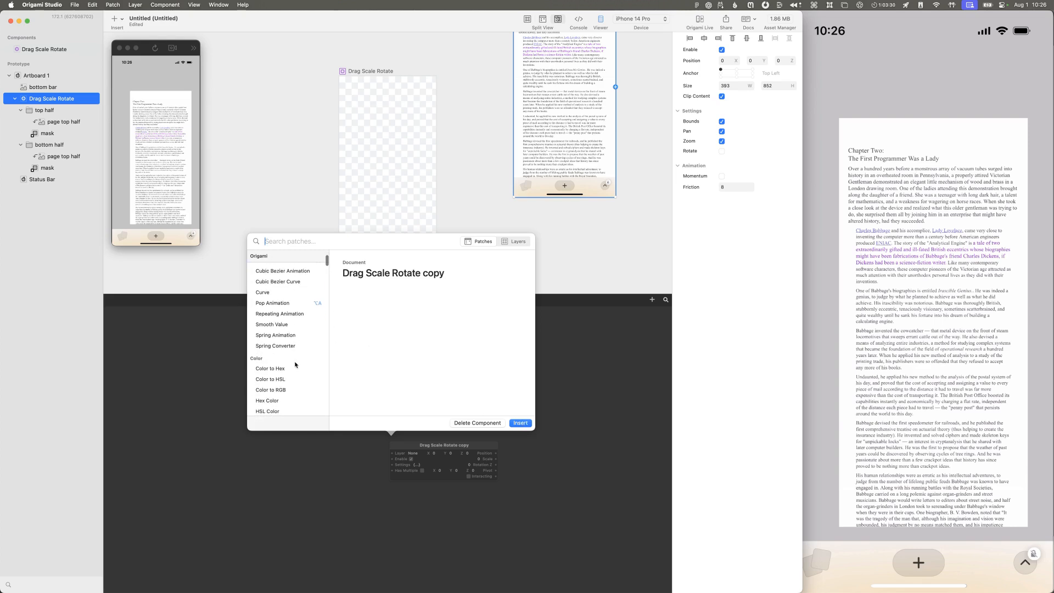
click(517, 241)
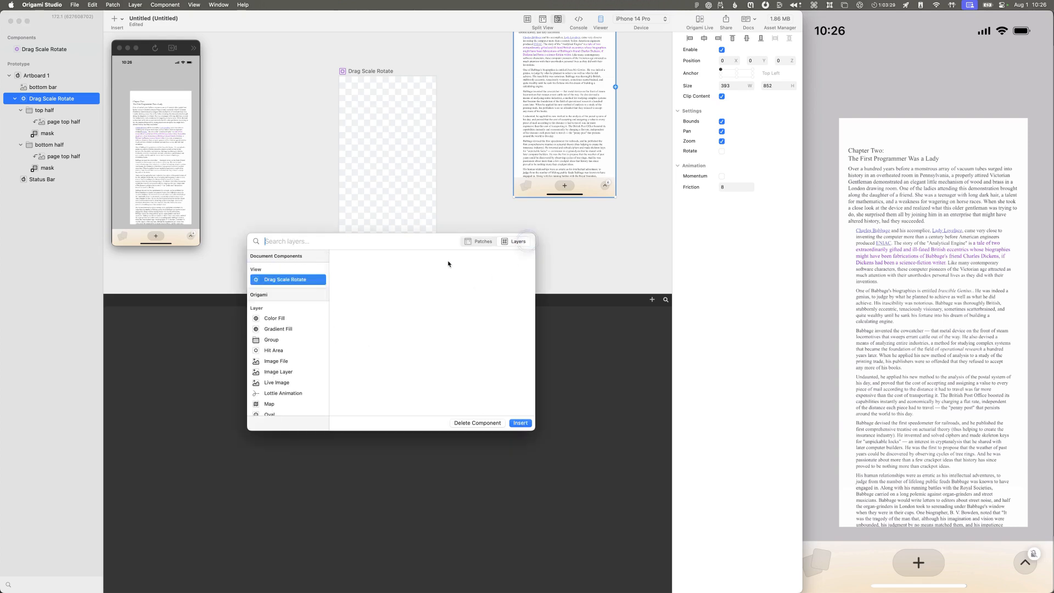
click(519, 422)
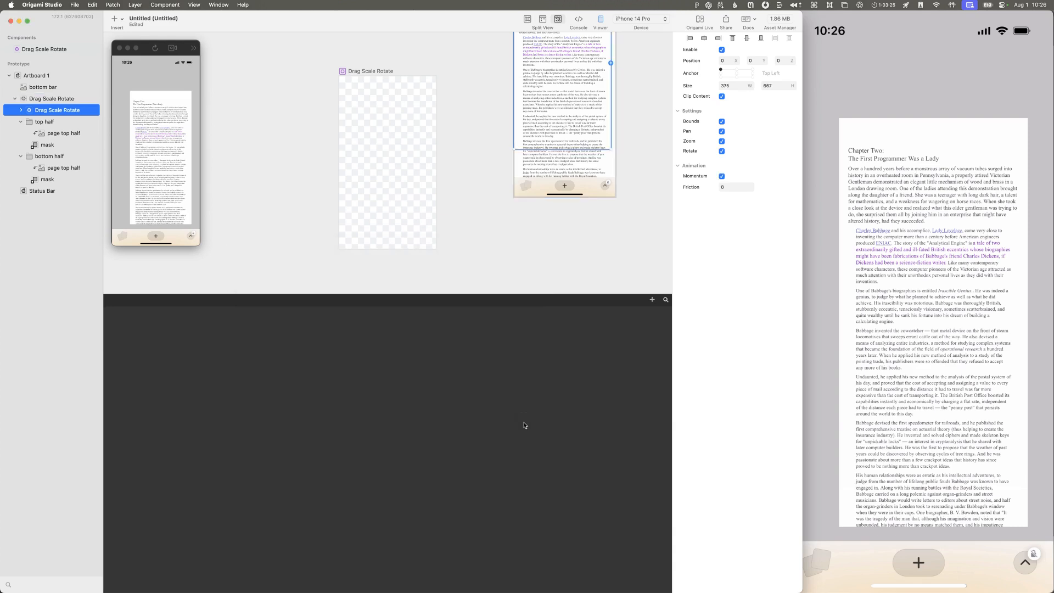
key(super+z)
Step: Try adding a patch for the Drag Scale Rotate layer from its interaction and output options, and delete it
click(74, 99)
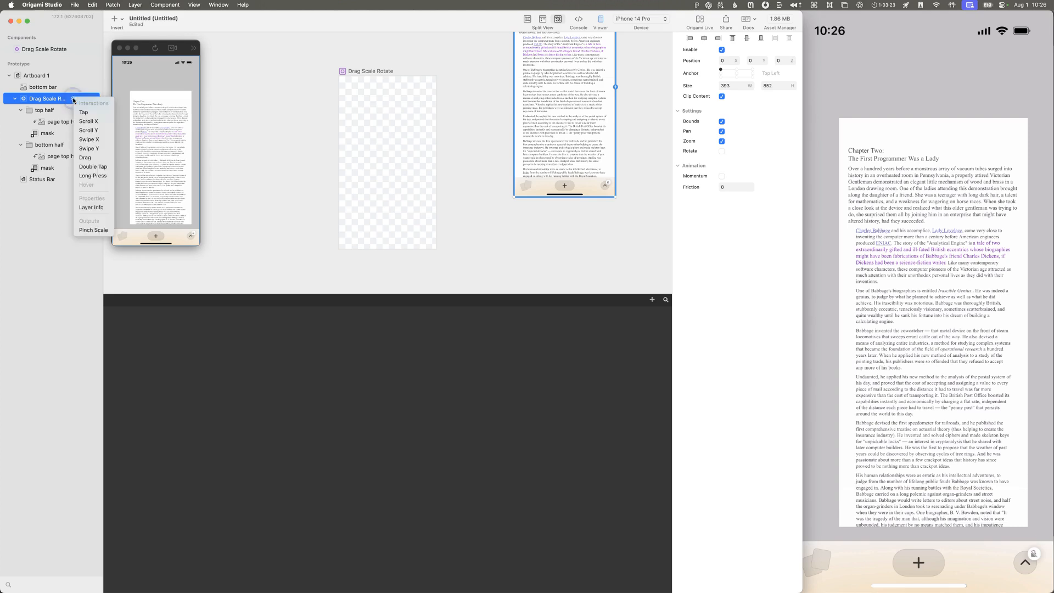
click(90, 108)
click(367, 405)
drag(371, 410, 469, 516)
key(Delete)
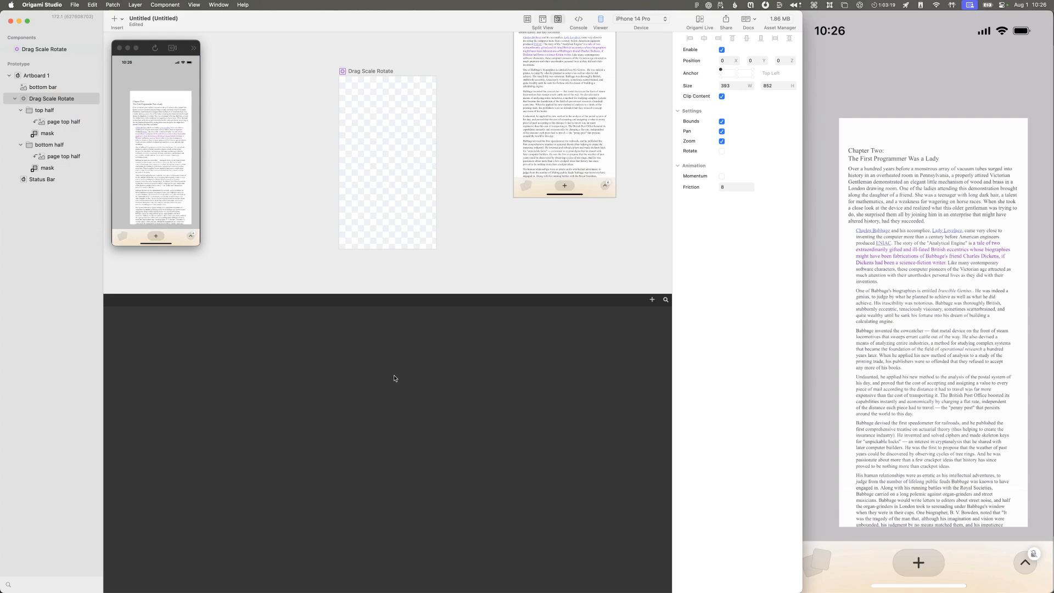
double_click(389, 373)
key(Escape)
Step: Open the Origami Studio documentation at its Components page
click(243, 6)
click(242, 8)
key(ctrl+Down)
click(248, 10)
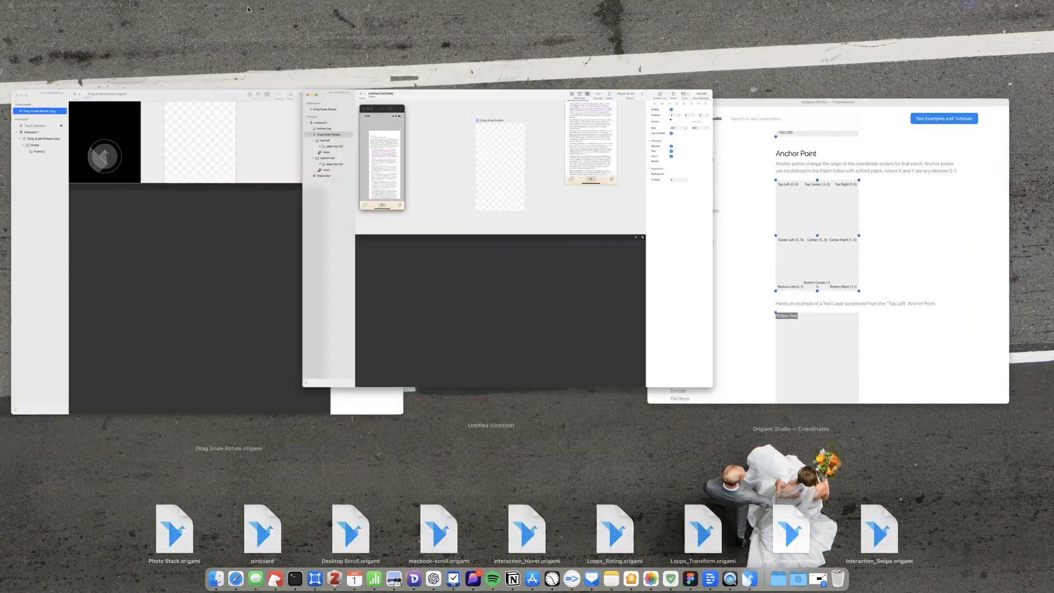
click(242, 5)
click(253, 41)
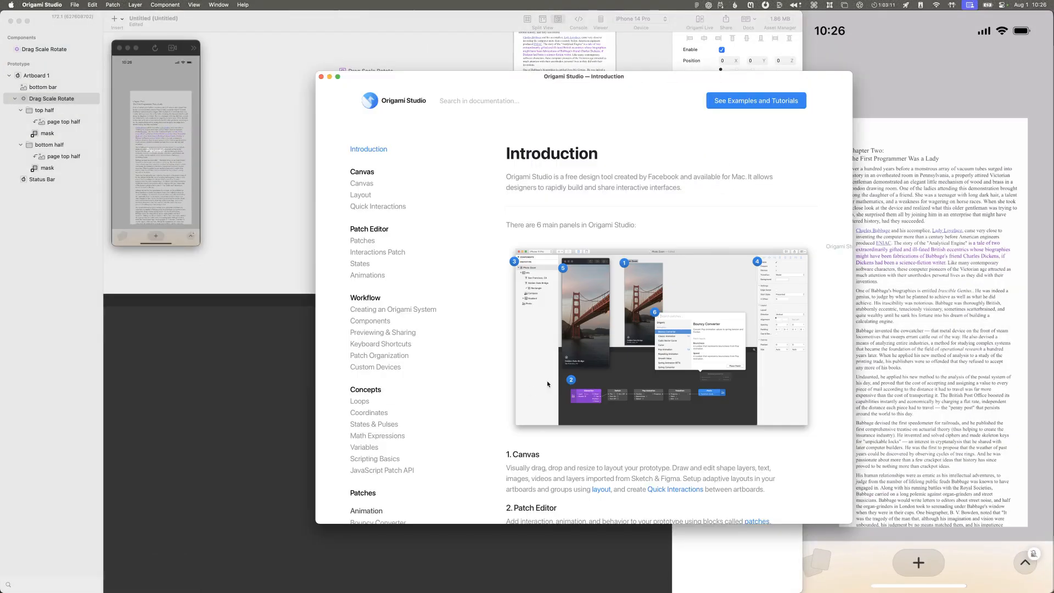
click(373, 321)
Step: Read the documentation on component inputs and outputs, focusing on how to publish a port
scroll(549, 351, down, 15)
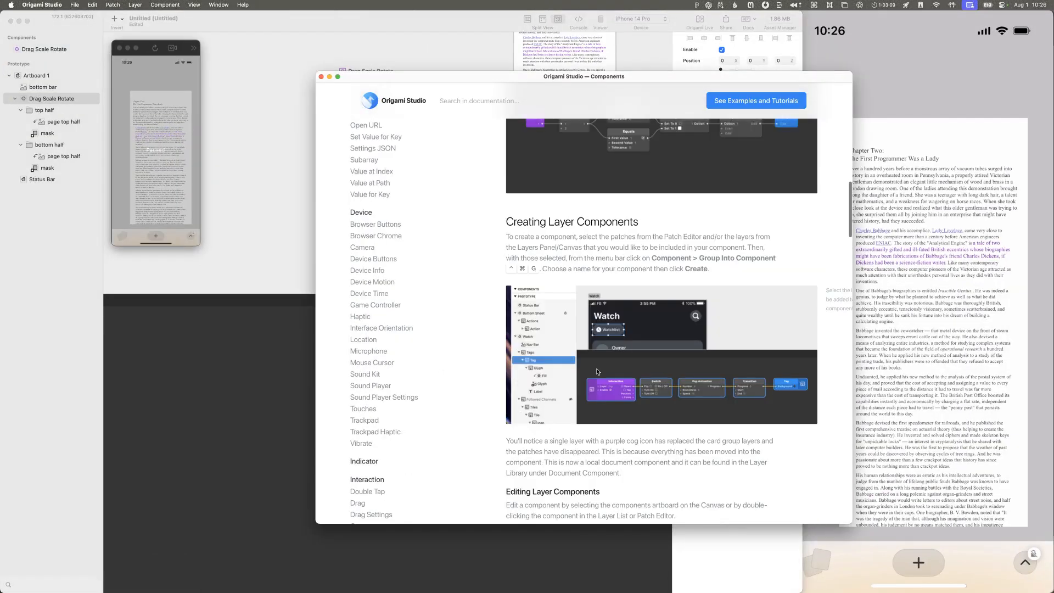
scroll(597, 372, down, 10)
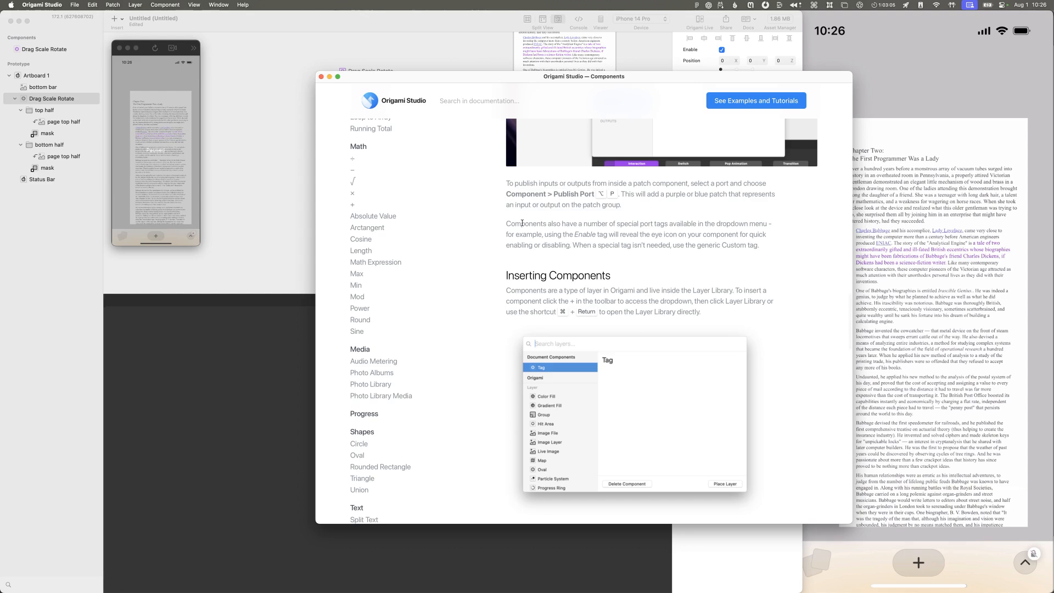
scroll(520, 224, up, 5)
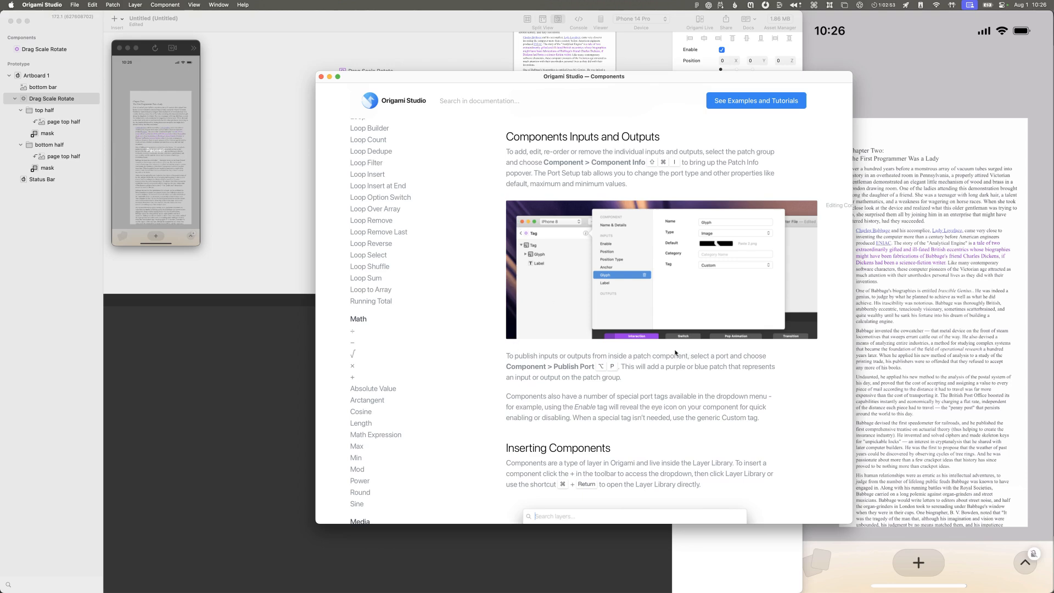
drag(693, 354, 616, 366)
Step: Return to the prototype and open the Drag Scale Rotate component's patch graph
click(35, 55)
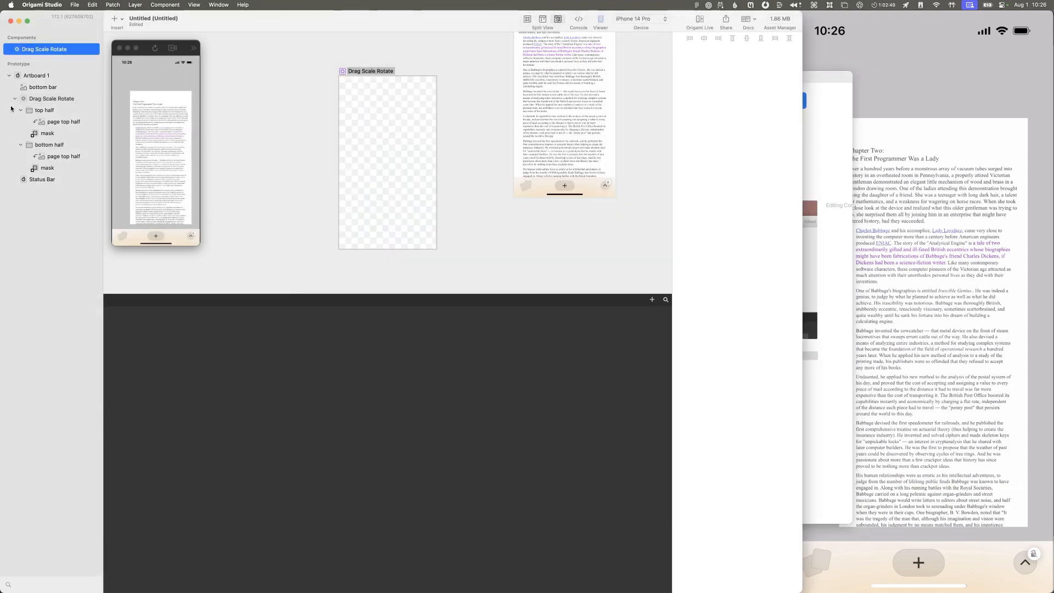
click(17, 49)
double_click(17, 50)
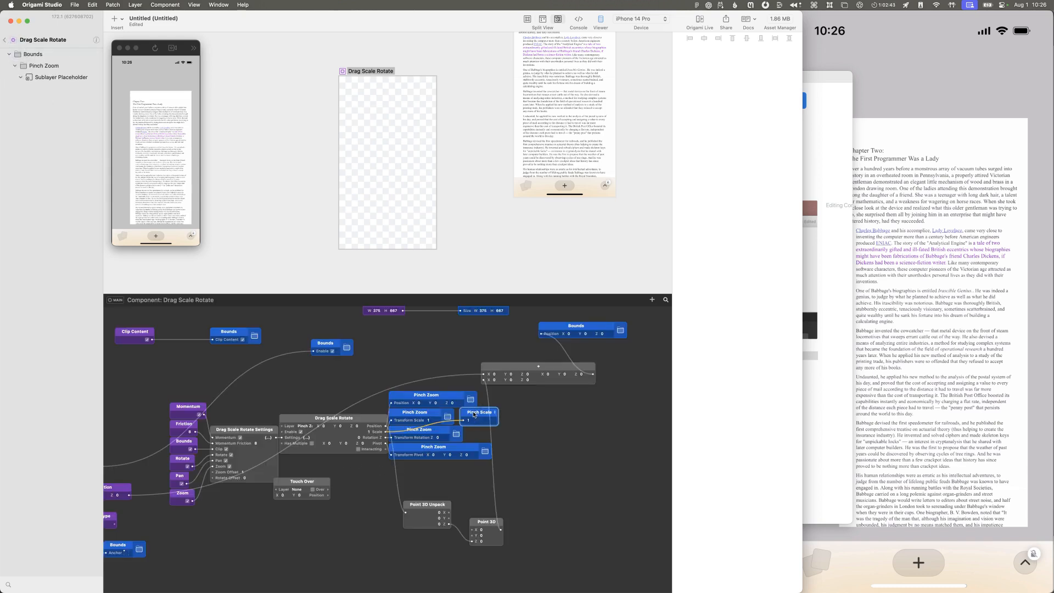
click(809, 340)
click(530, 562)
Step: Check whether Publish Port is available for the Pinch Scale output and the Pinch Zoom Position patch
click(175, 4)
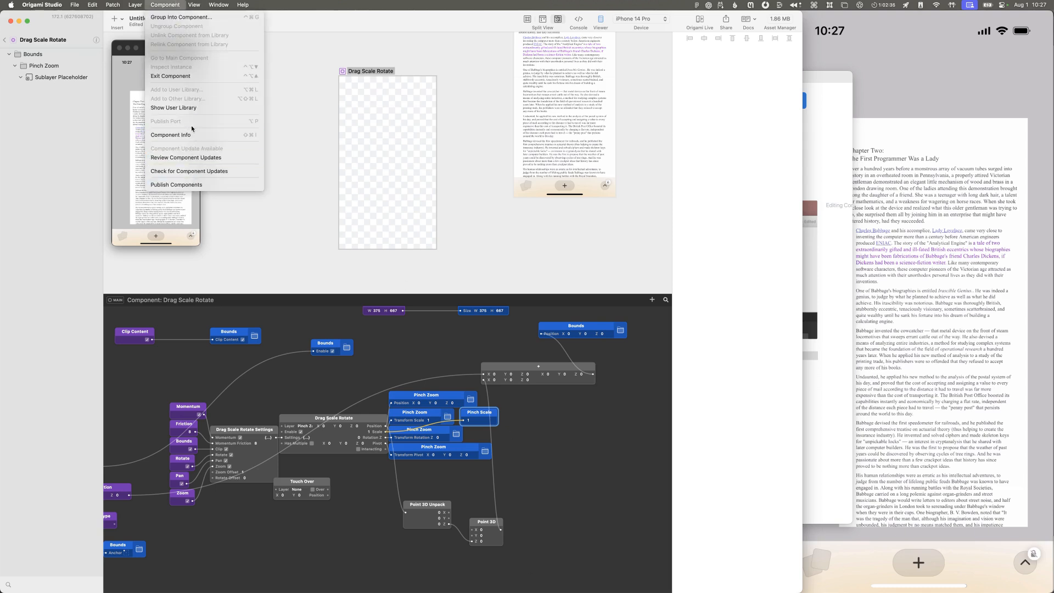
click(435, 391)
click(437, 396)
click(177, 4)
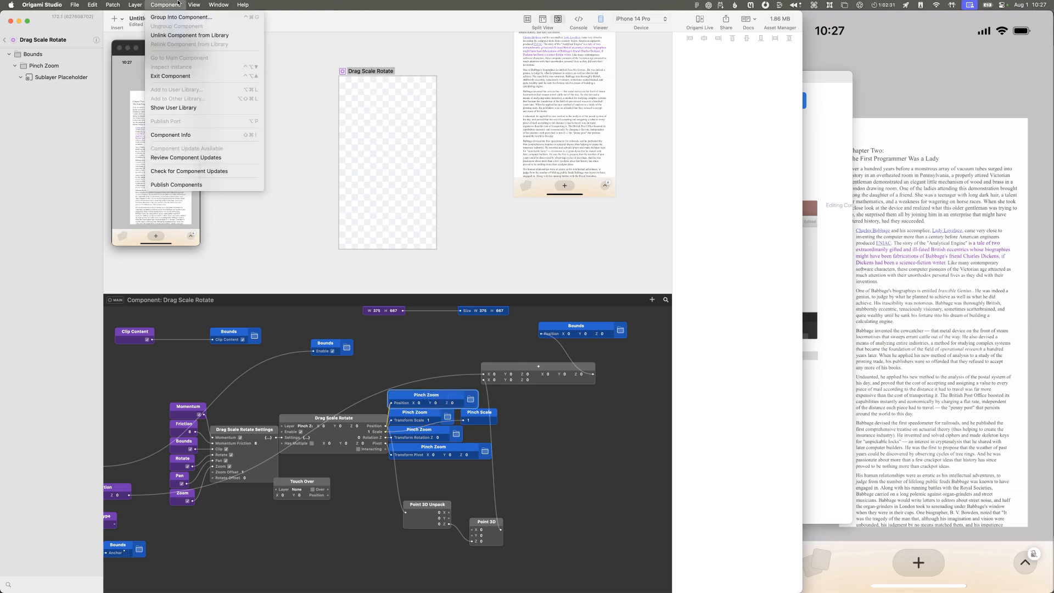
click(176, 4)
Step: Move the Pinch Scale patch slightly away from the Pinch Zoom patches and review its Type options without changing the type
drag(475, 417, 490, 417)
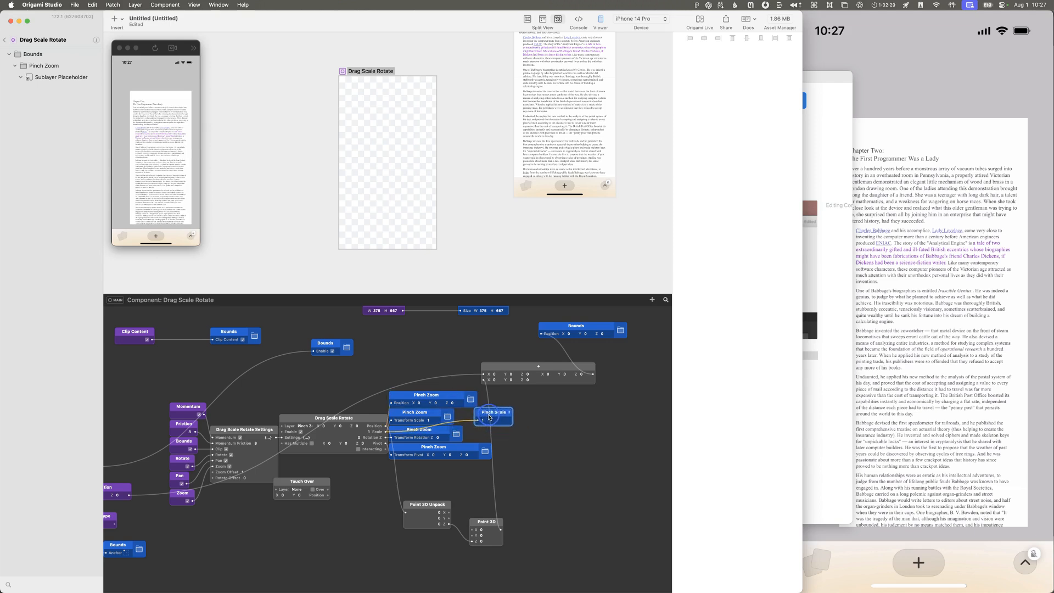
right_click(486, 418)
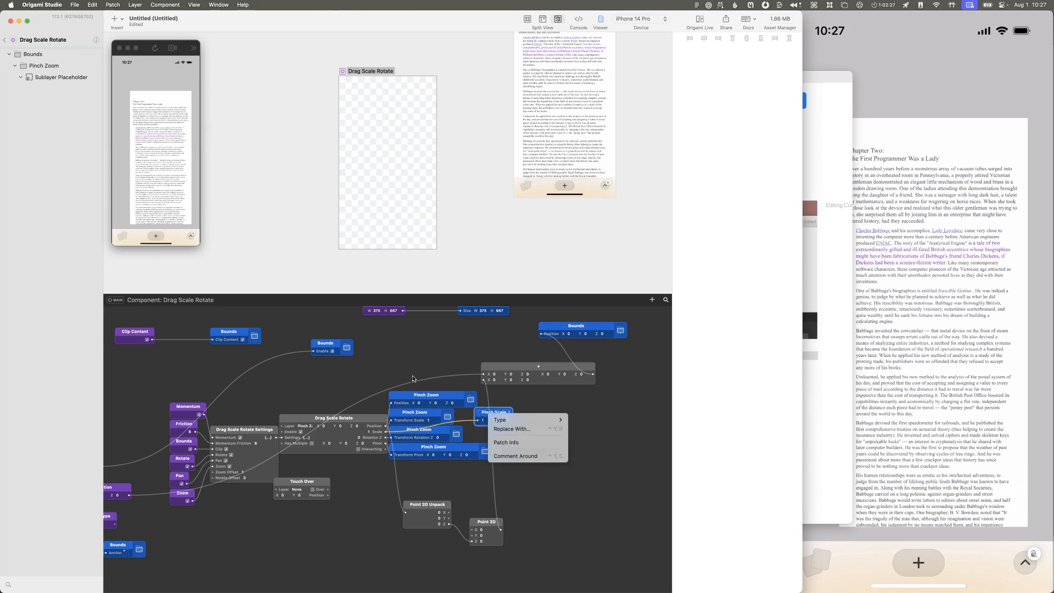
mouse_move(512, 426)
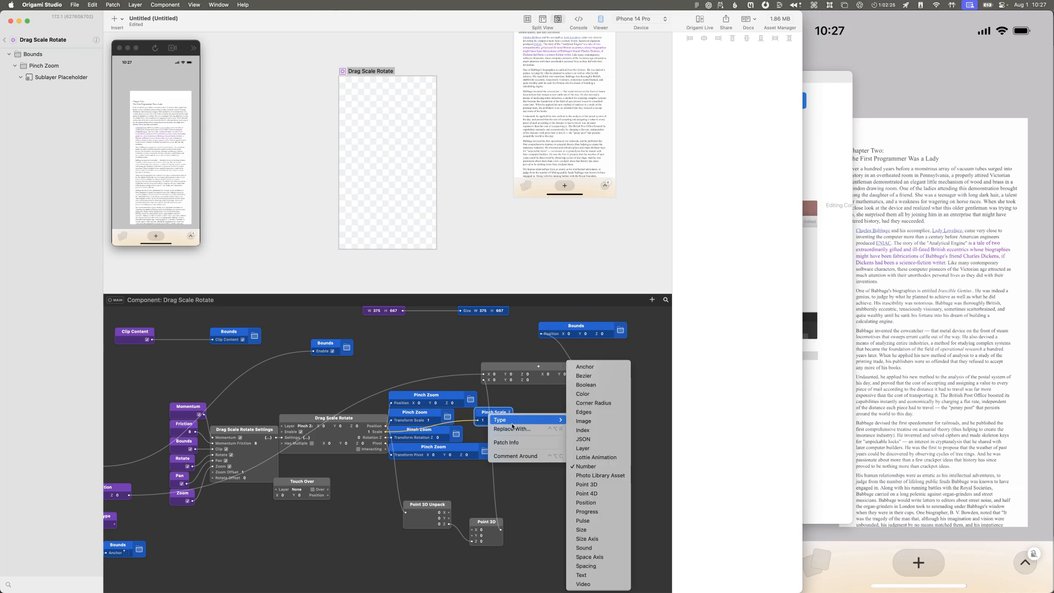
key(Escape)
click(598, 465)
Step: Search the patch library for a port patch and close it without inserting anything
double_click(574, 461)
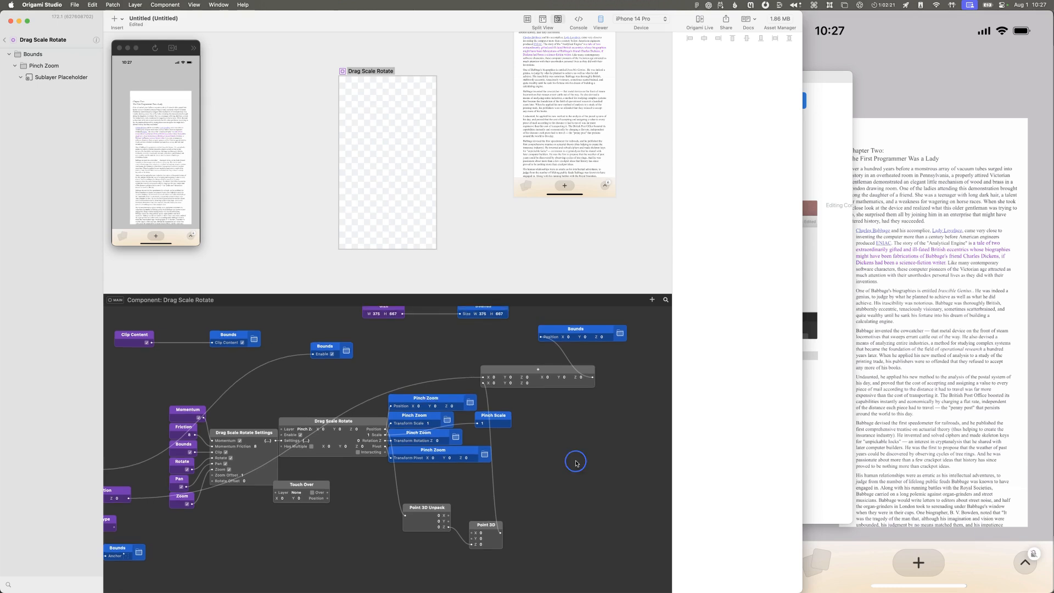
text(oprt)
key(super+a)
key(Escape)
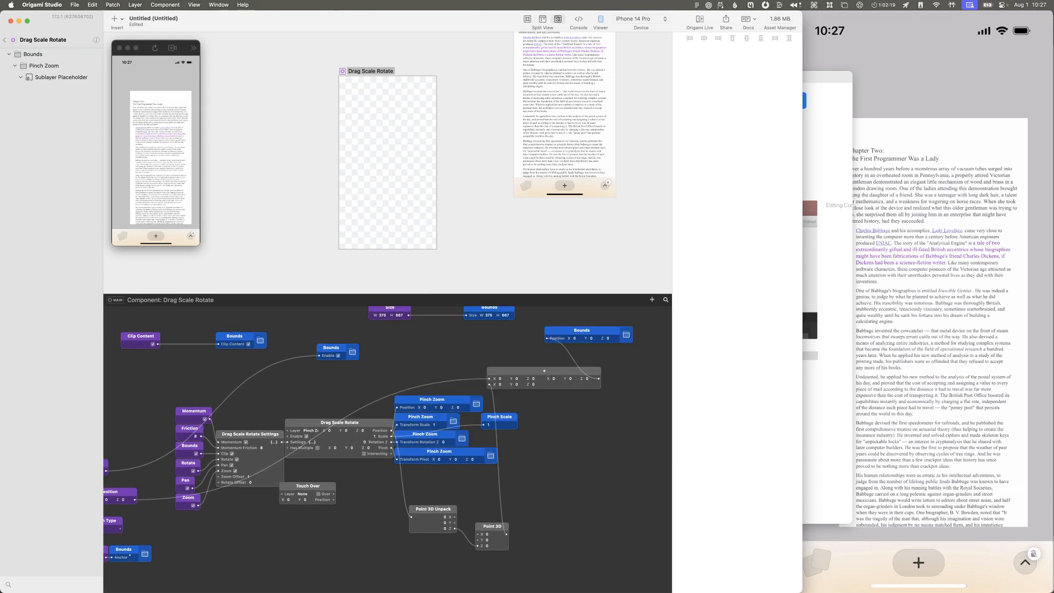
Step: Search the Origami Studio documentation for "port" and clear the search
click(804, 382)
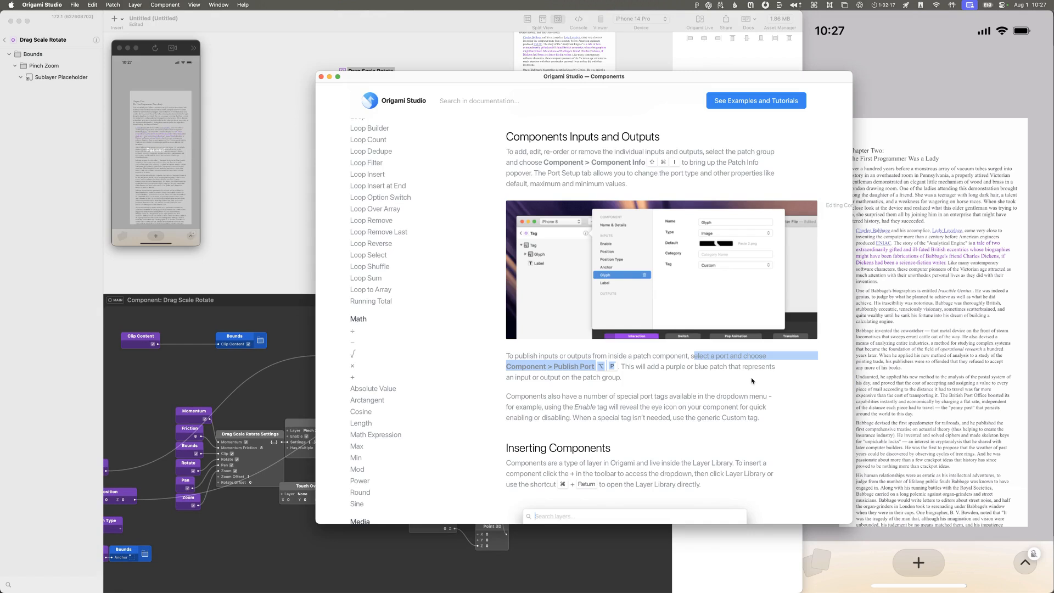
click(664, 425)
click(489, 101)
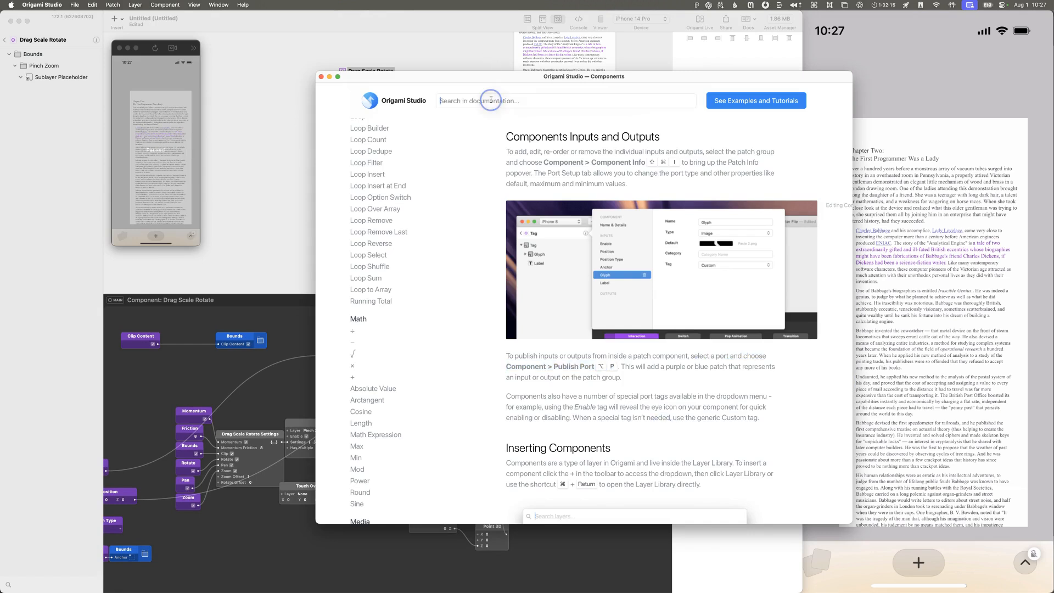
text(port)
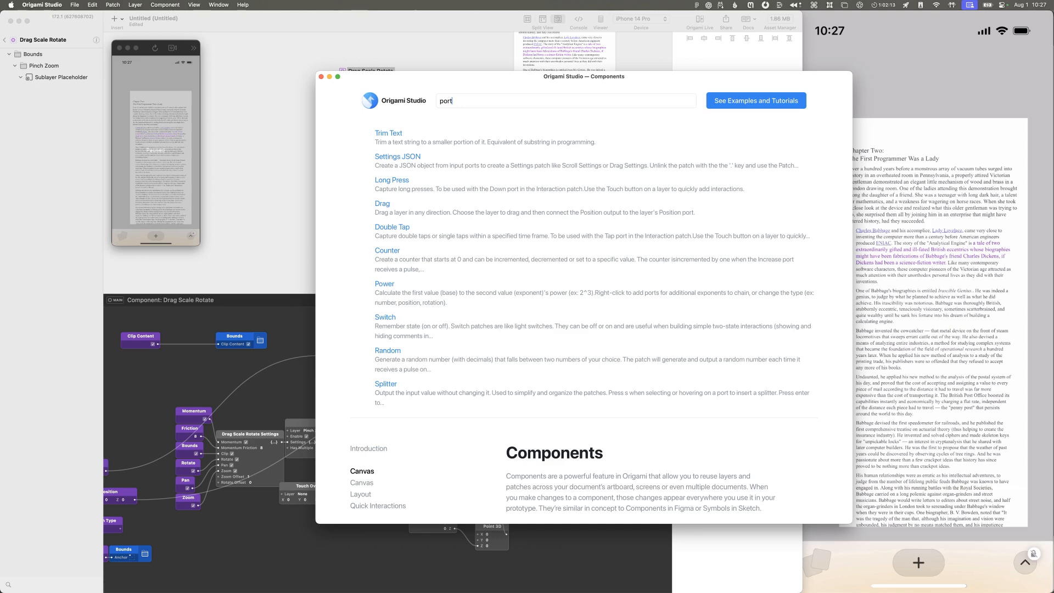
key(BackSpace)
key(BackSpace)
key(BackSpace)
key(BackSpace)
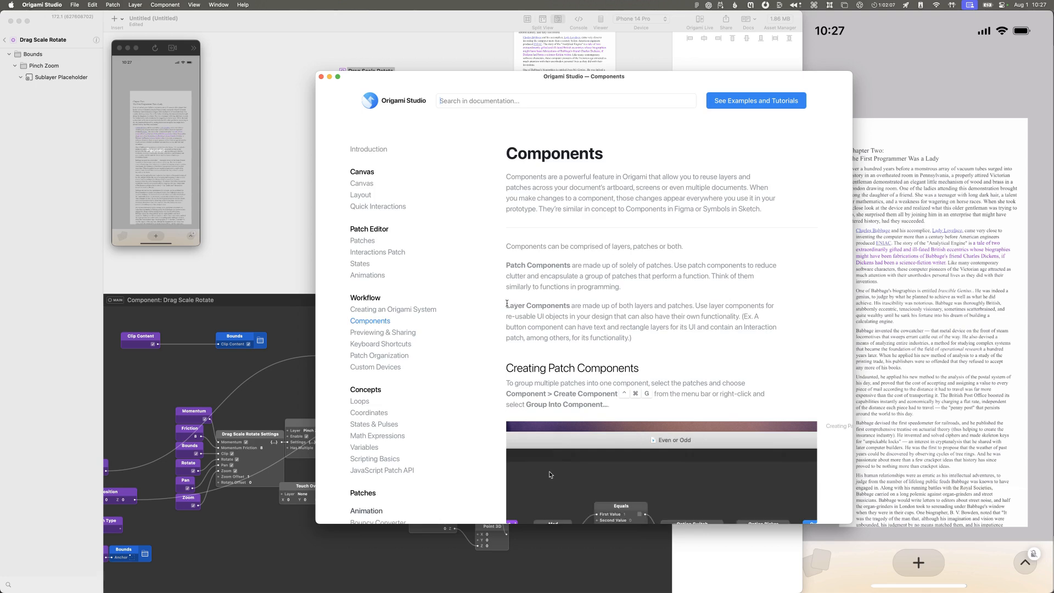
Step: Read the Components page's sections on layer components and on creating and editing patch components
drag(506, 303, 734, 324)
click(735, 325)
scroll(734, 325, down, 4)
scroll(735, 326, down, 5)
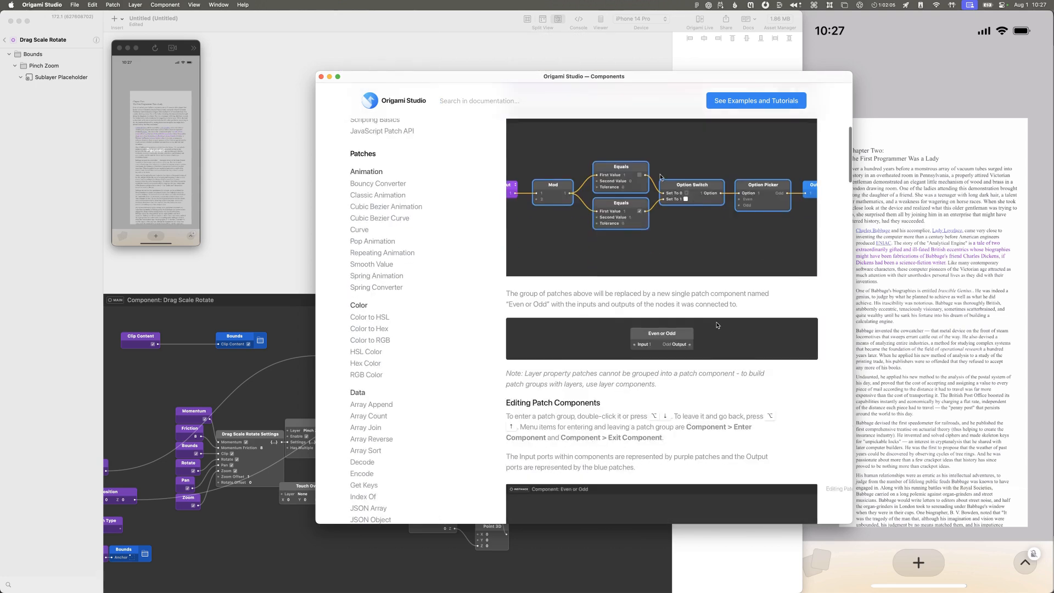
scroll(215, 383, down, 3)
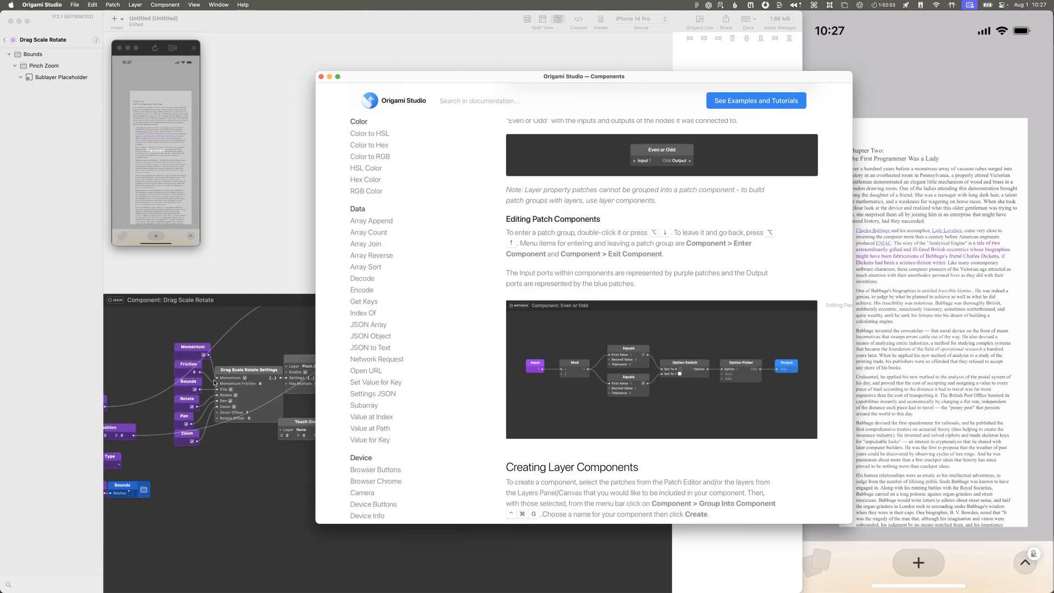
scroll(663, 391, down, 2)
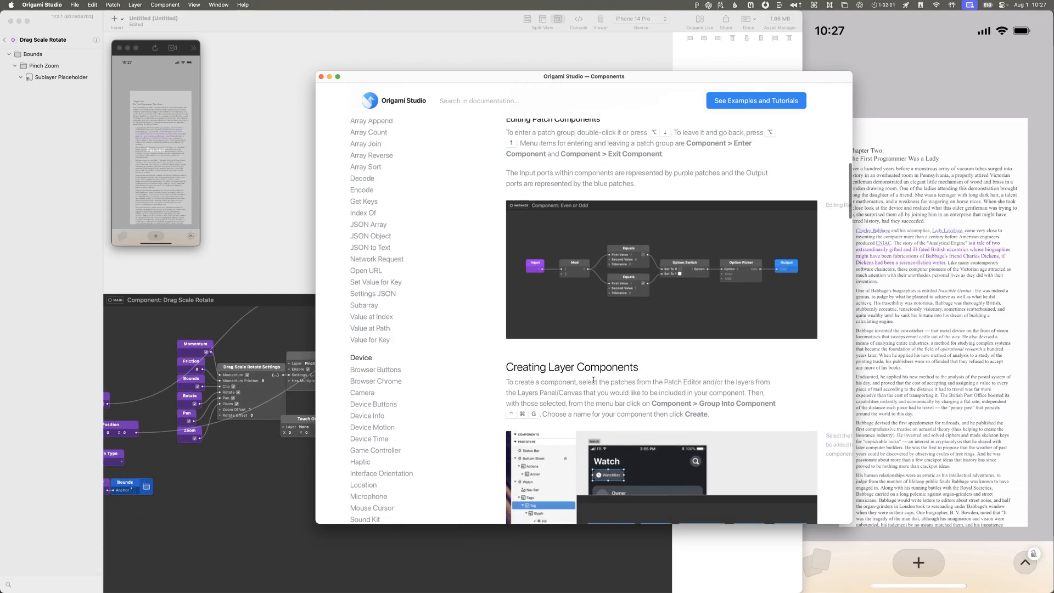
scroll(586, 361, down, 1)
Step: Return to the Drag Scale Rotate component's patch graph and select the Pinch Scale patch
click(291, 326)
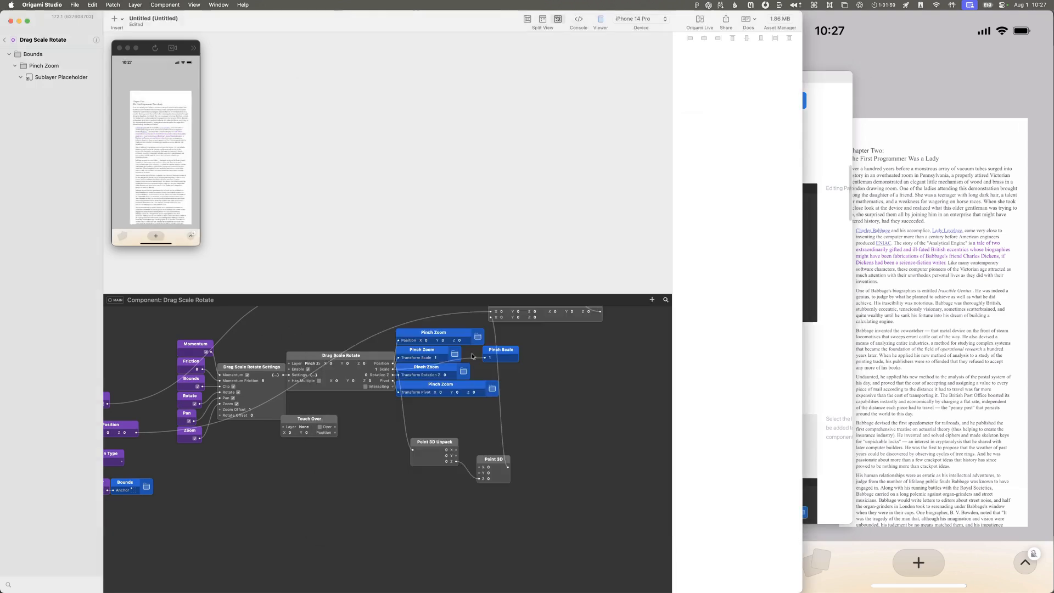
scroll(447, 355, up, 2)
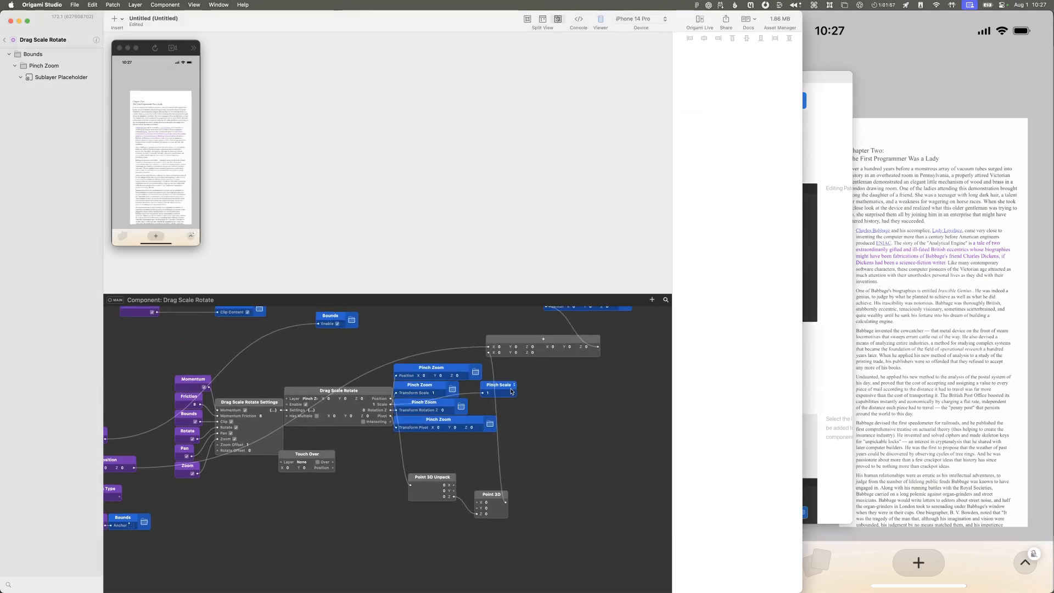
click(29, 56)
click(34, 68)
click(42, 86)
click(502, 396)
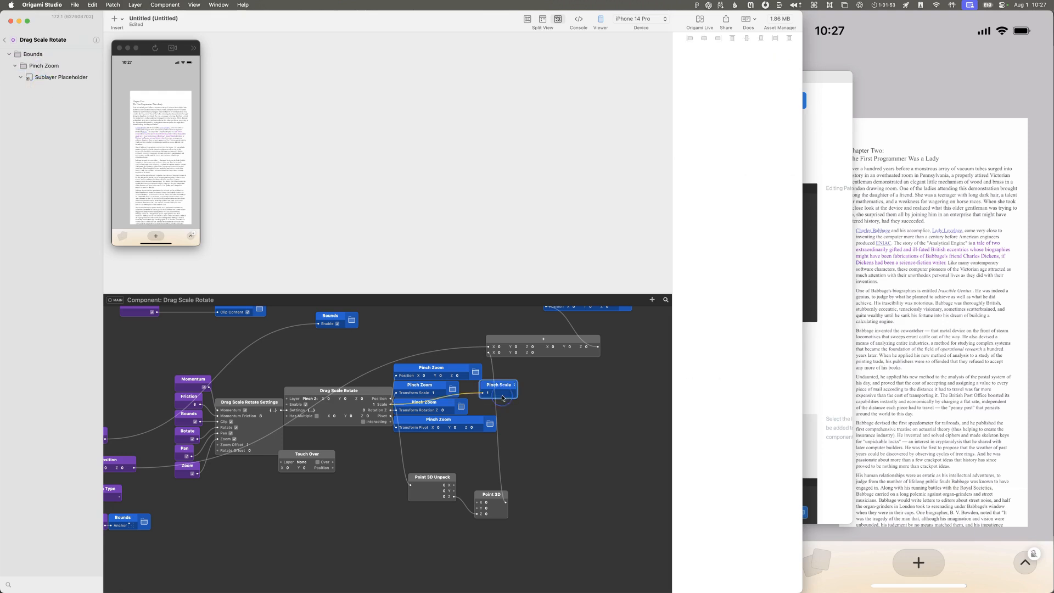
Step: Open the component's info and review the settings of the Pinch Scale output under General
click(96, 40)
click(122, 45)
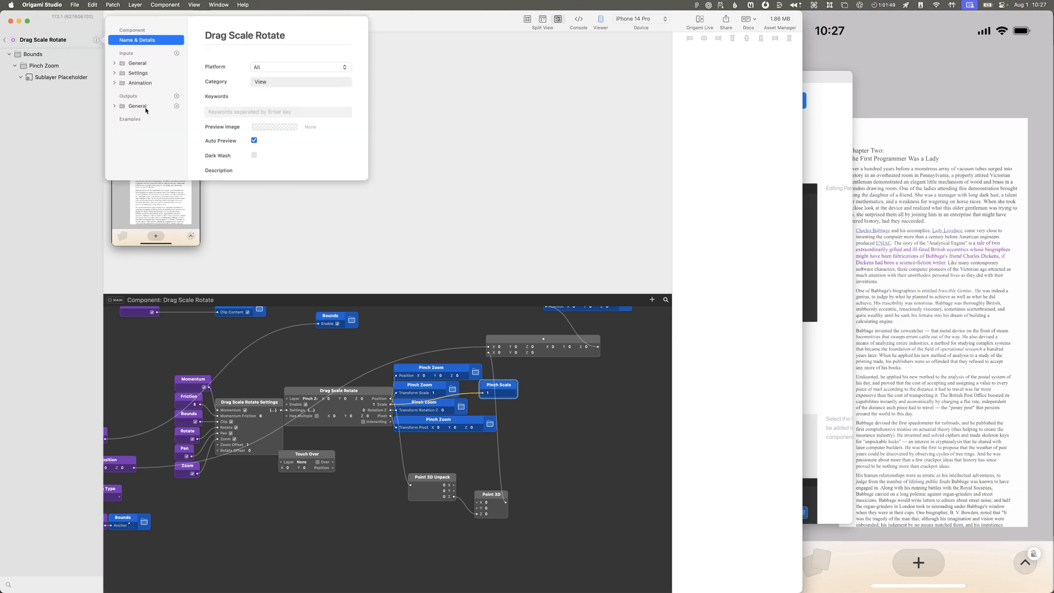
click(132, 107)
click(114, 107)
click(148, 118)
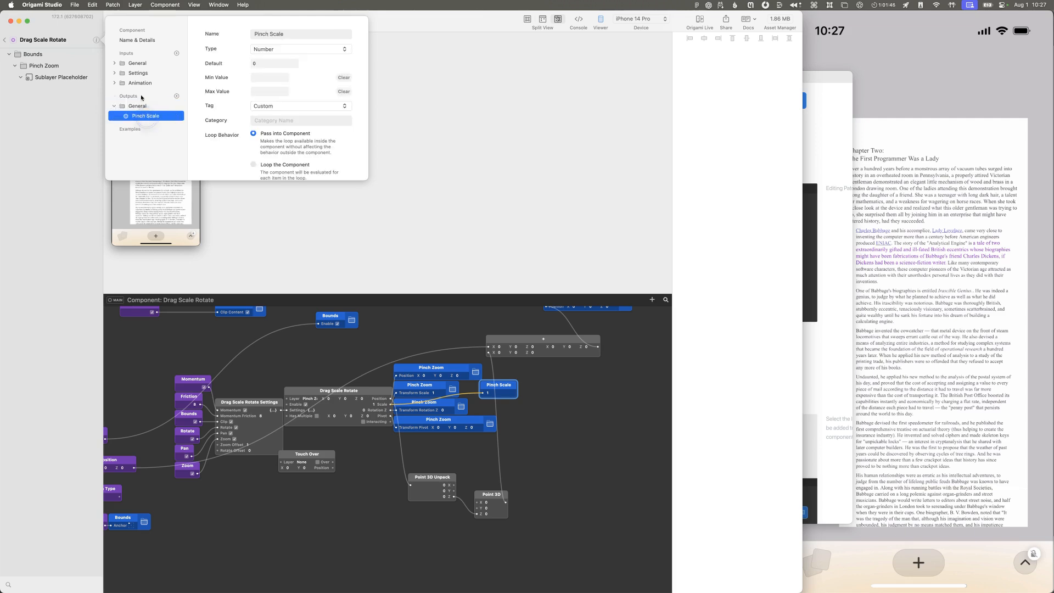
scroll(216, 112, down, 3)
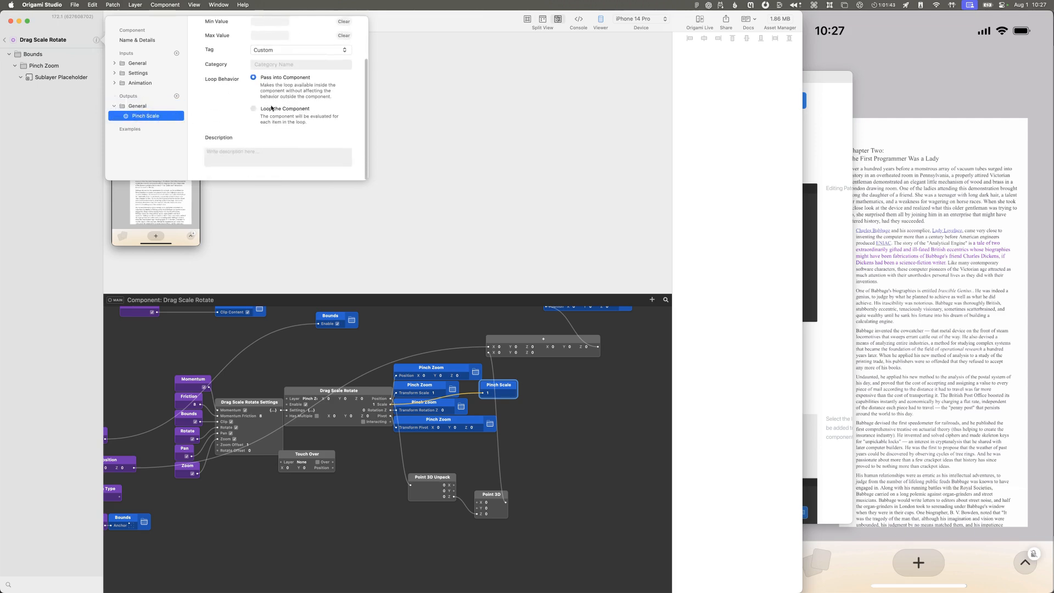
Step: Review the Tag options for the Pinch Scale output, close the component info and return to the main prototype
click(298, 49)
scroll(297, 59, down, 5)
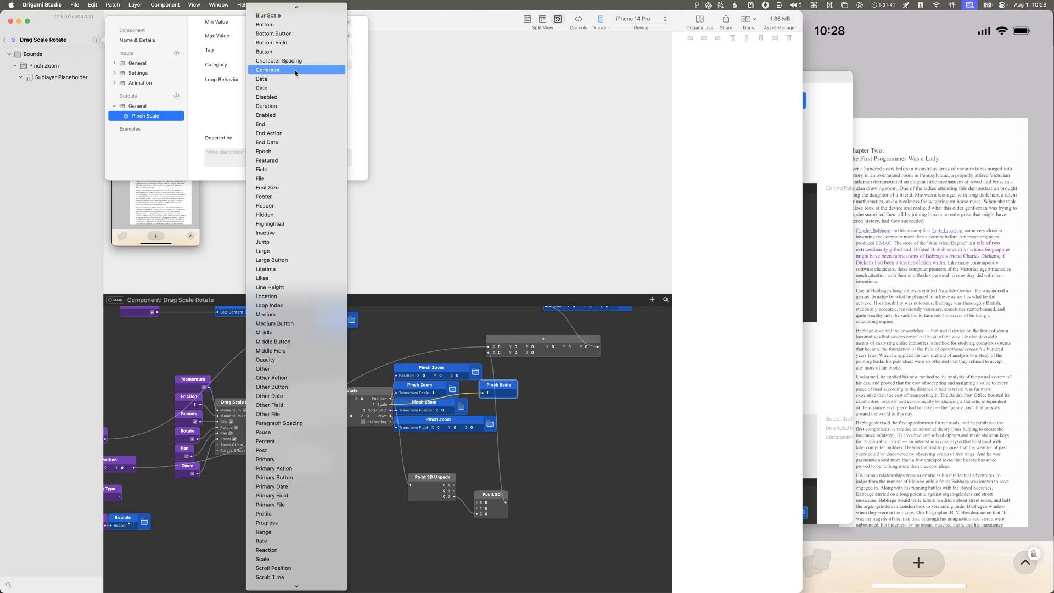
scroll(296, 76, down, 8)
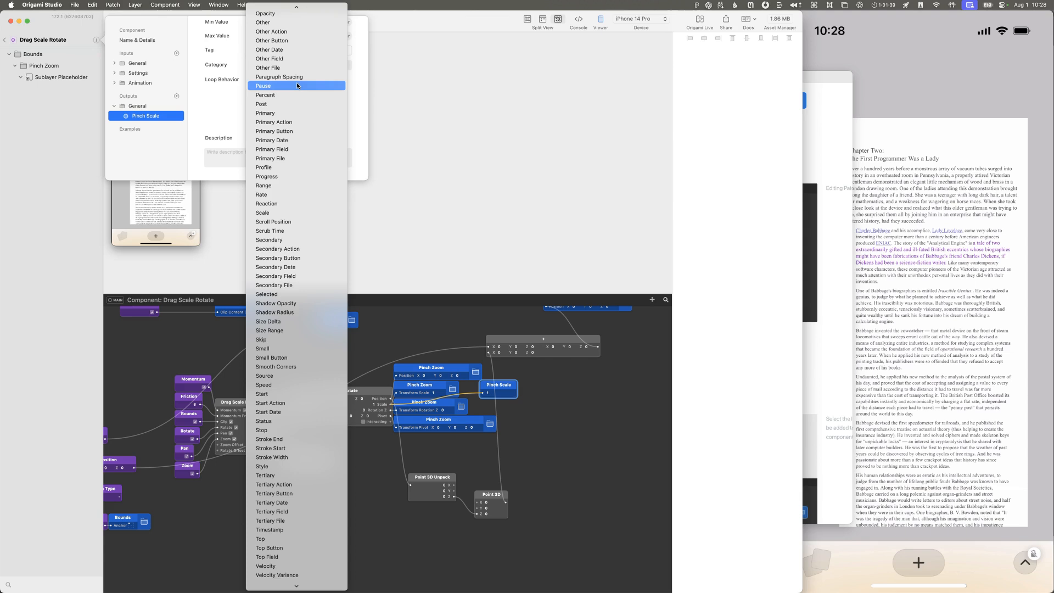
click(273, 212)
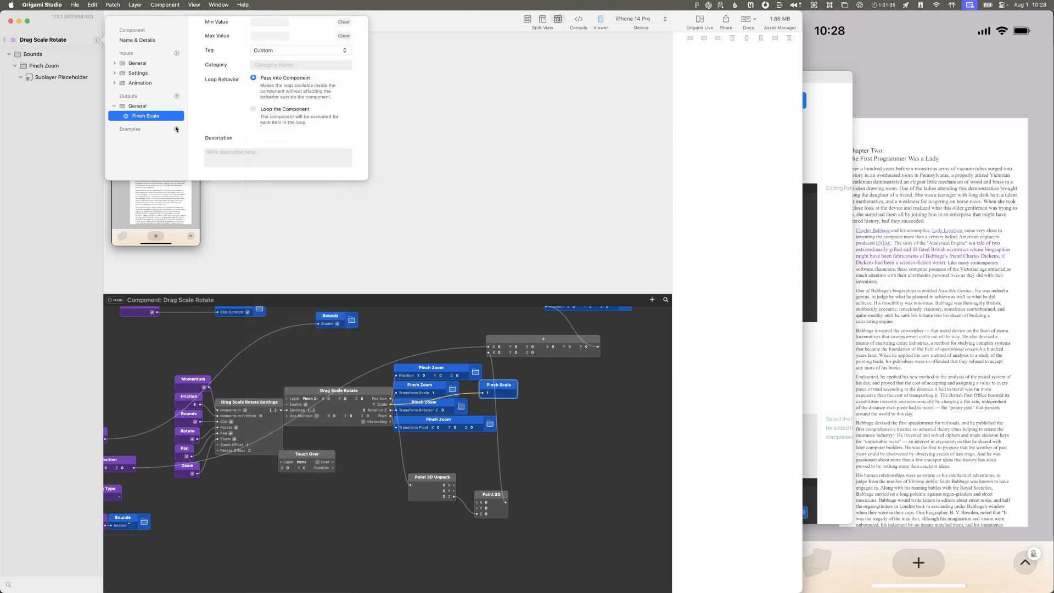
scroll(223, 90, up, 3)
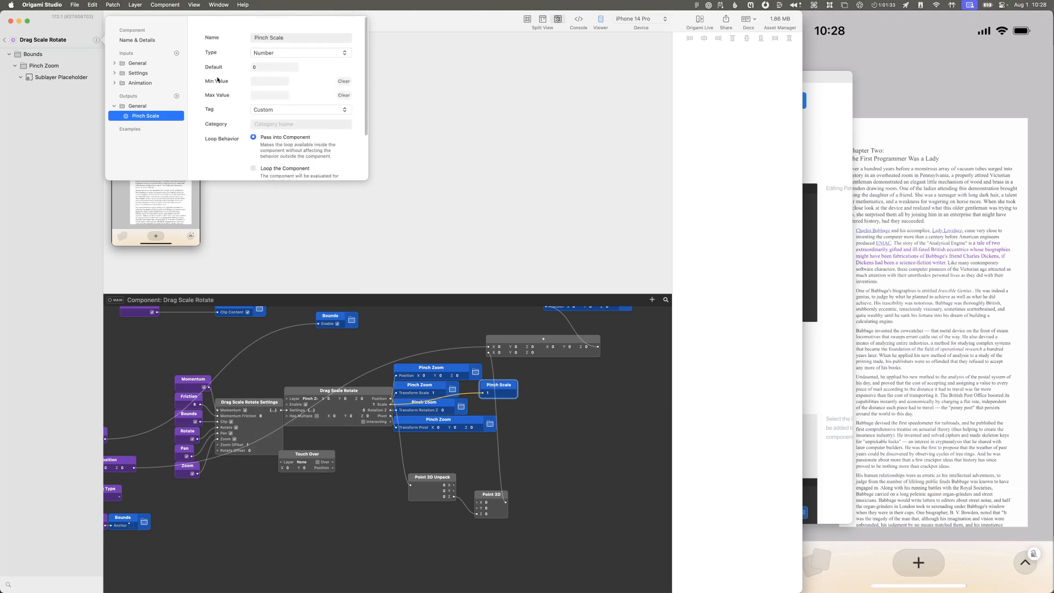
click(60, 41)
click(65, 44)
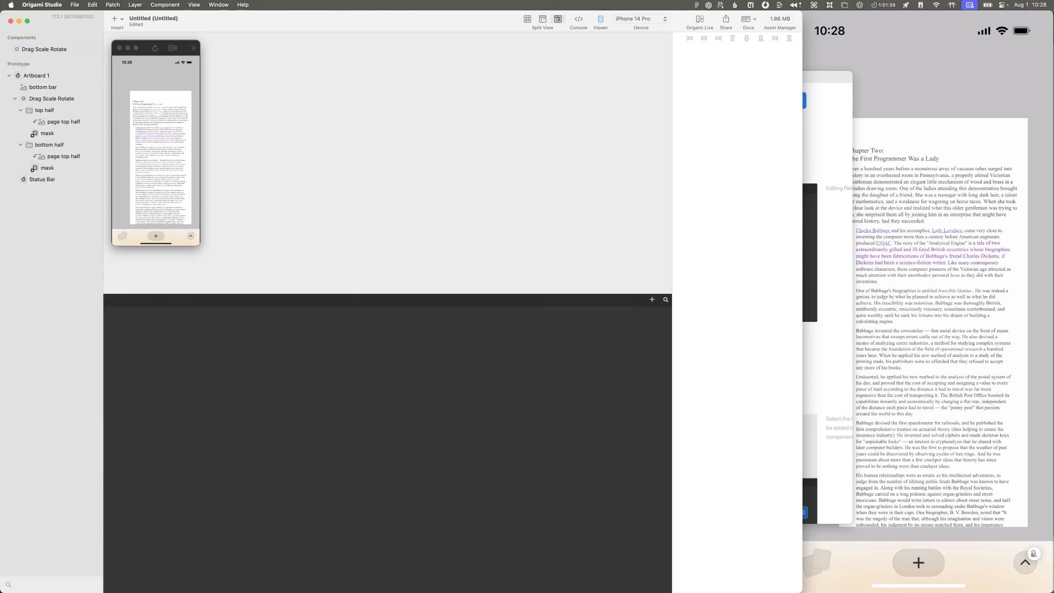
Step: Examine the patch graph of Artboard 1's Screen component, including its main version, and return to the prototype
mouse_move(88, 91)
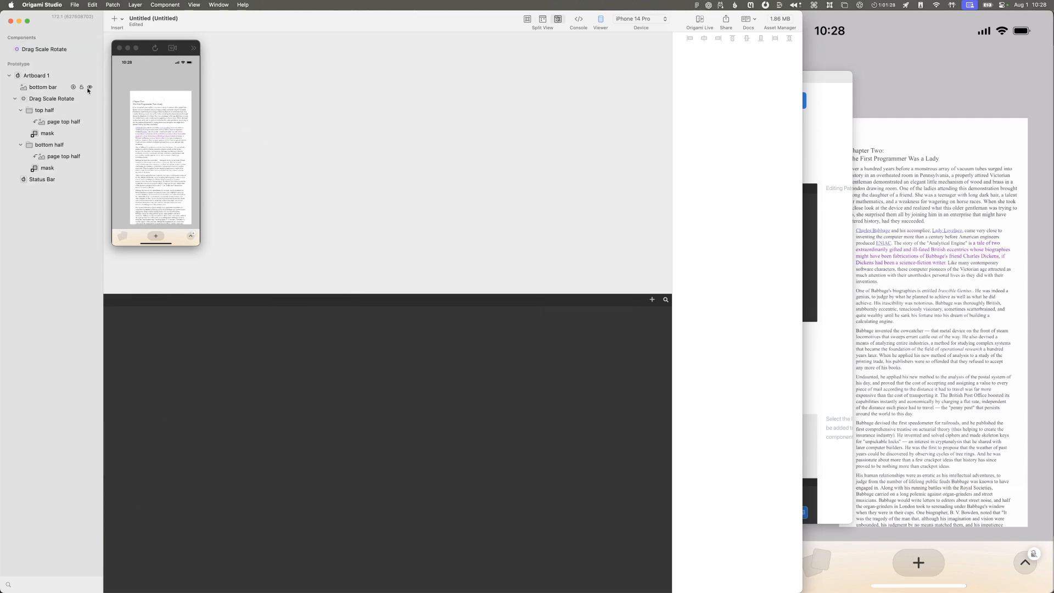
click(45, 76)
double_click(16, 76)
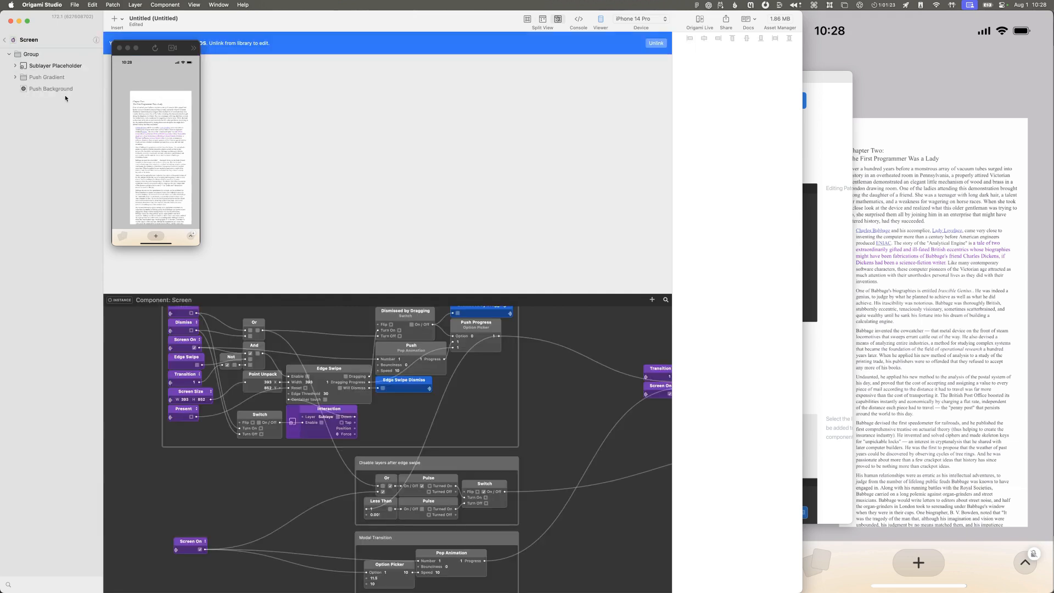
scroll(255, 457, up, 3)
scroll(256, 457, down, 4)
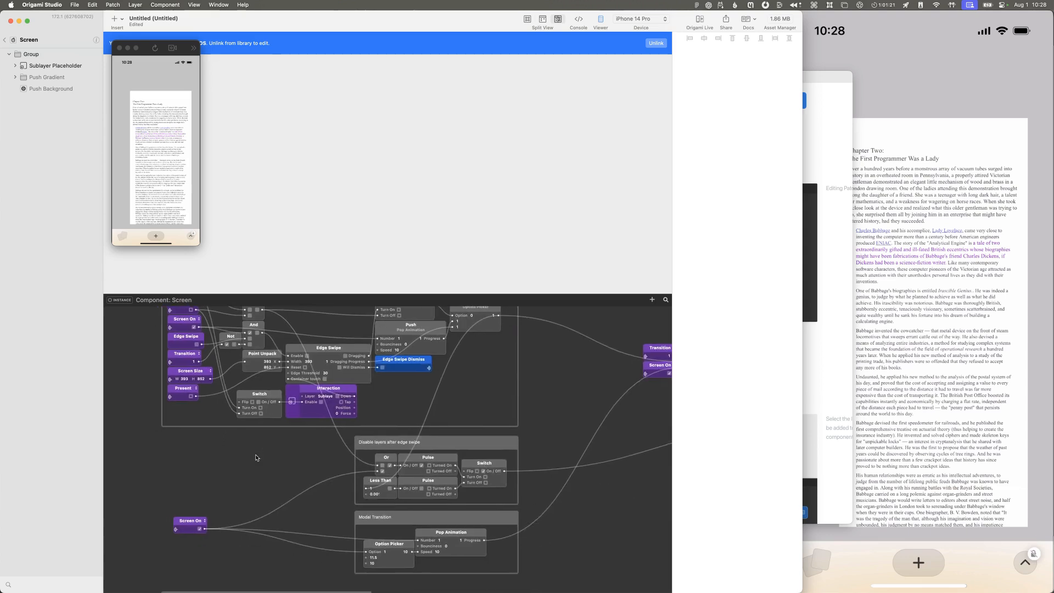
scroll(256, 457, up, 2)
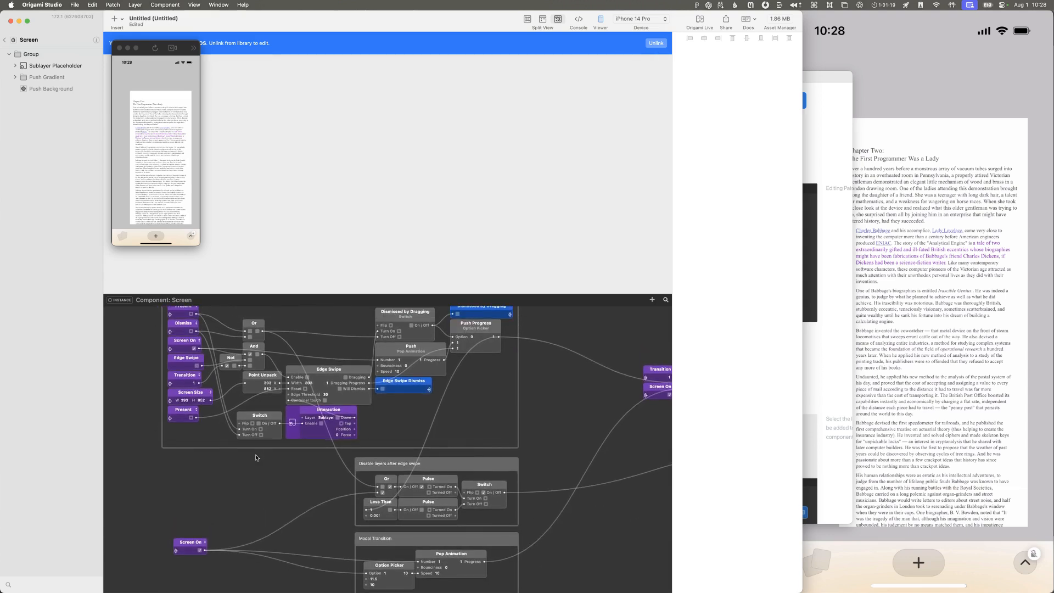
scroll(256, 457, up, 10)
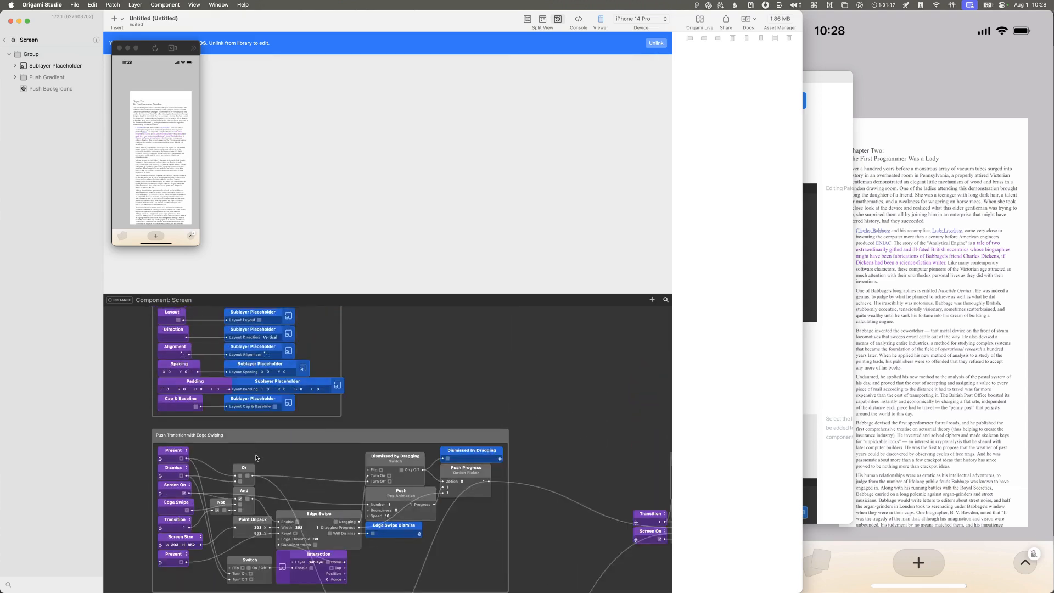
scroll(256, 456, up, 10)
scroll(255, 456, down, 20)
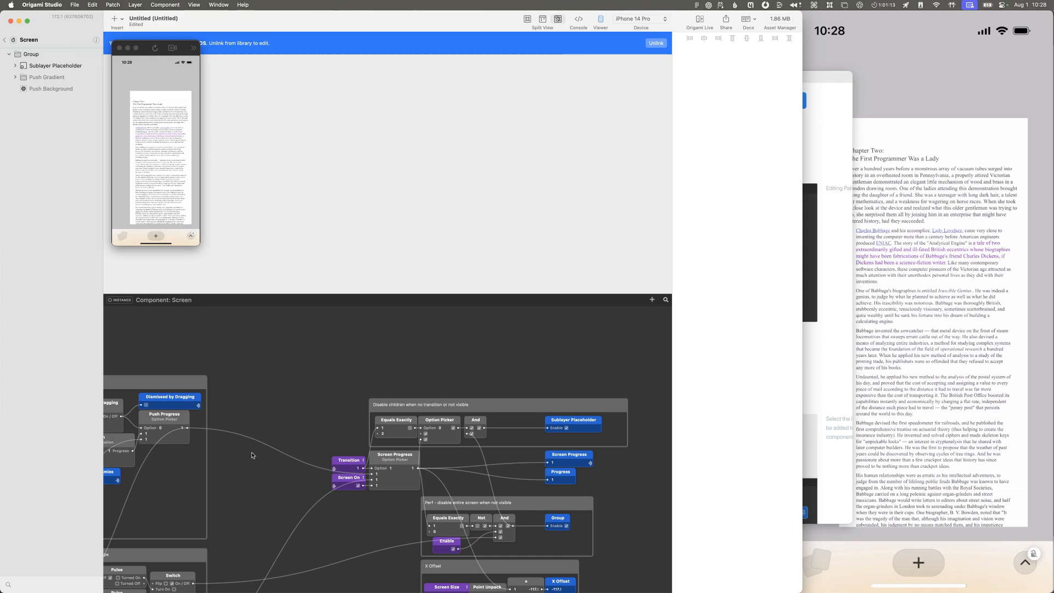
click(7, 41)
right_click(28, 76)
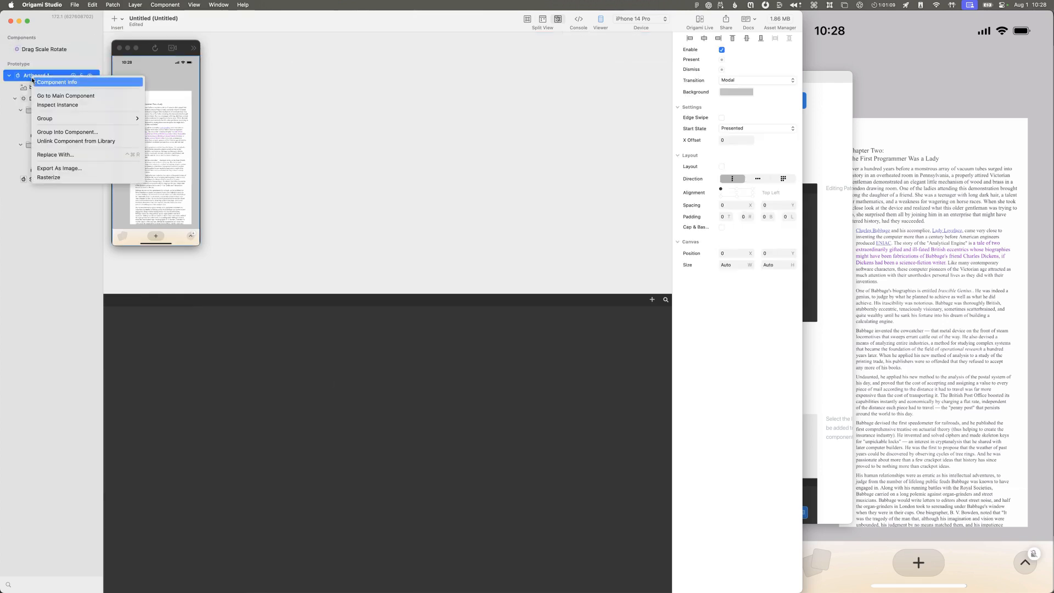
click(45, 93)
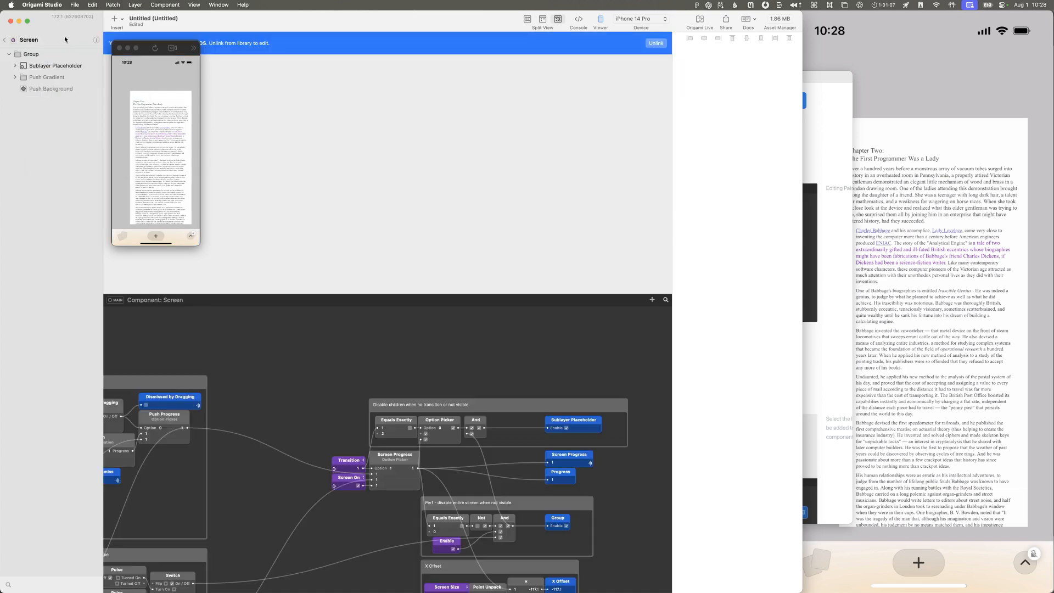
click(8, 38)
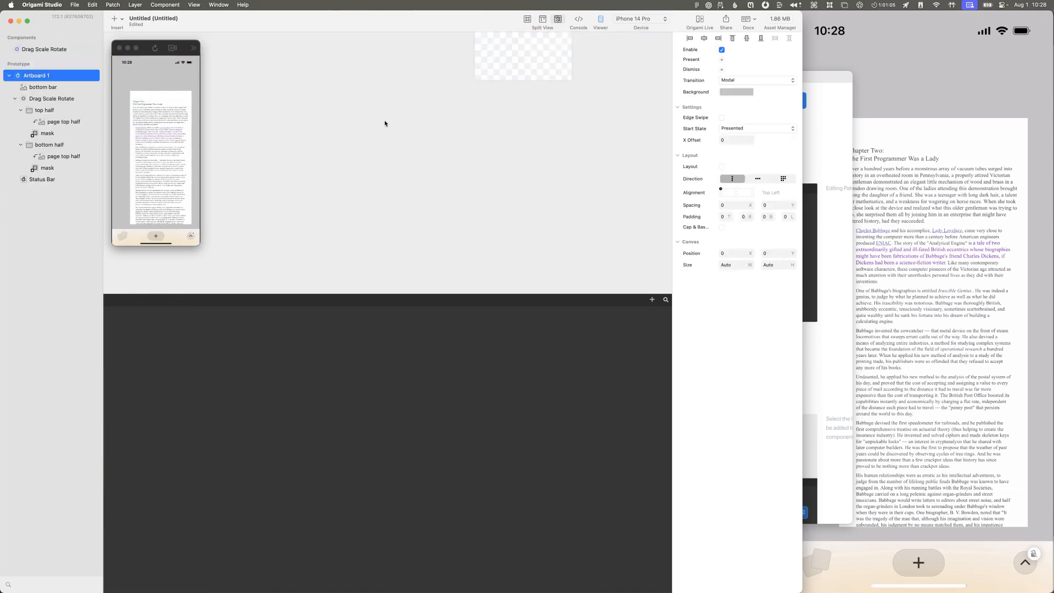
scroll(375, 115, right, 5)
scroll(376, 116, up, 10)
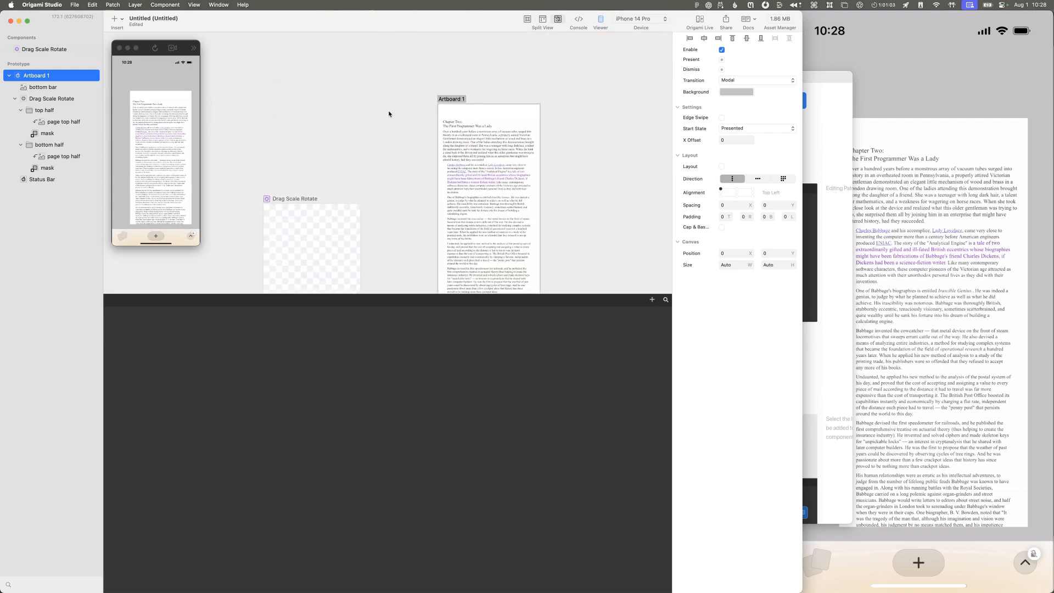
click(458, 97)
scroll(426, 120, down, 3)
scroll(426, 120, right, 2)
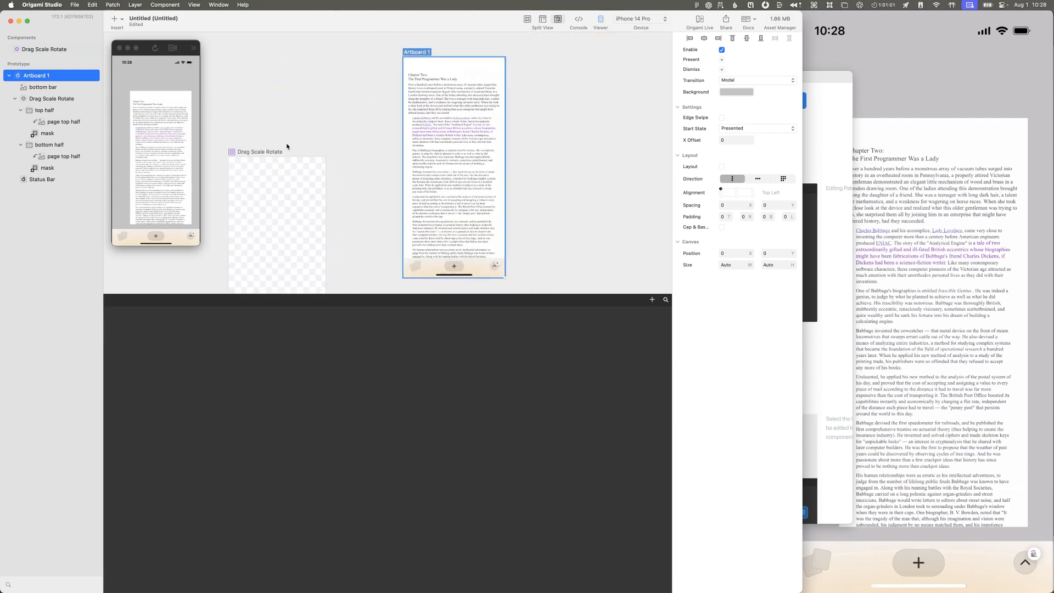
click(666, 300)
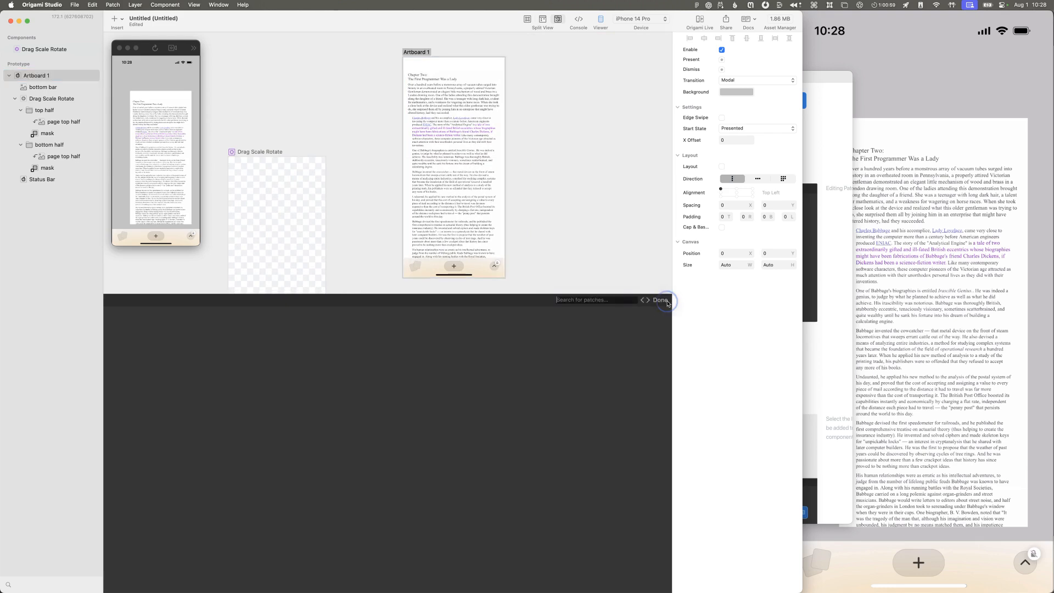
click(663, 300)
Step: Add the Drag Scale Rotate layer's Pinch Scale output as a patch and position it in the prototype's patch editor
click(417, 52)
click(62, 99)
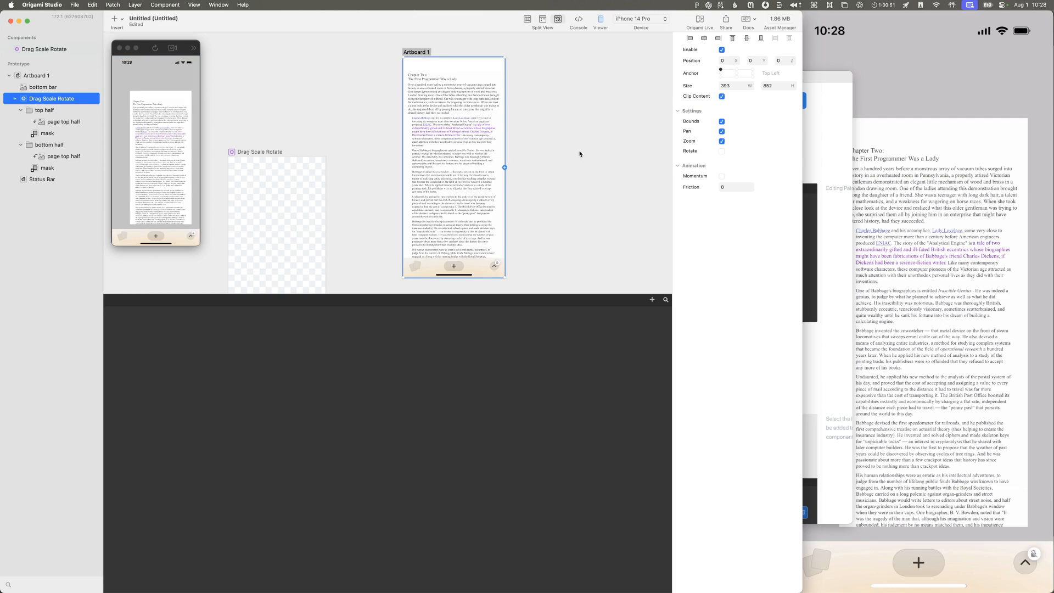
right_click(64, 97)
key(Escape)
right_click(75, 100)
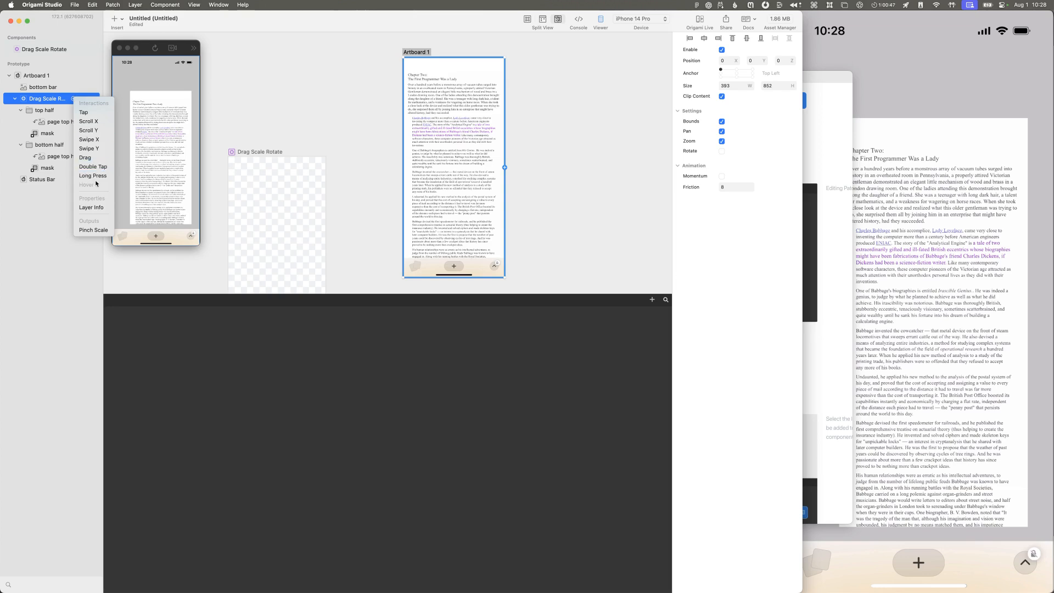
click(88, 234)
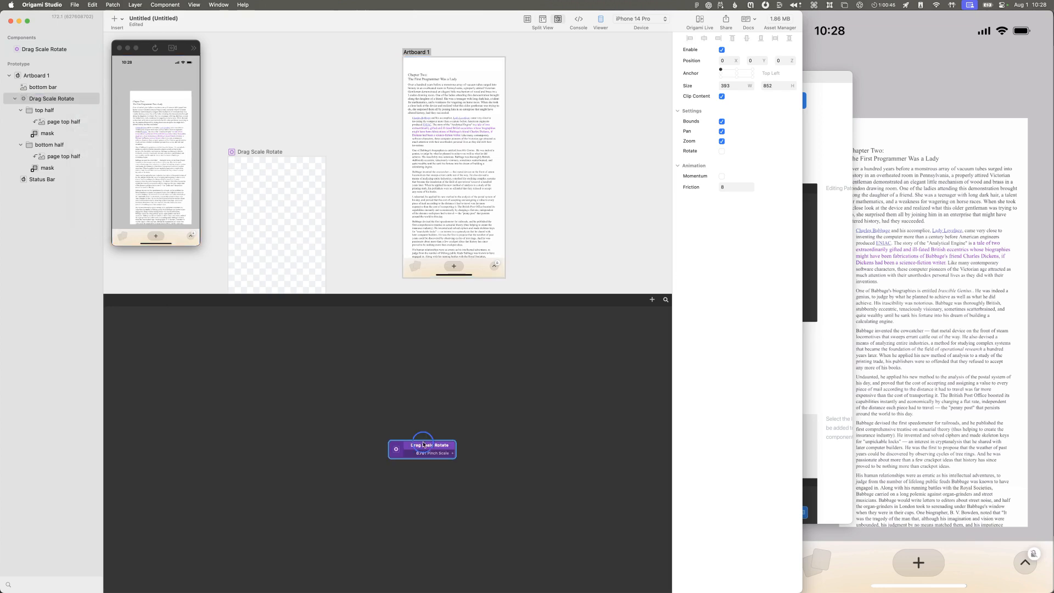
drag(423, 442, 373, 391)
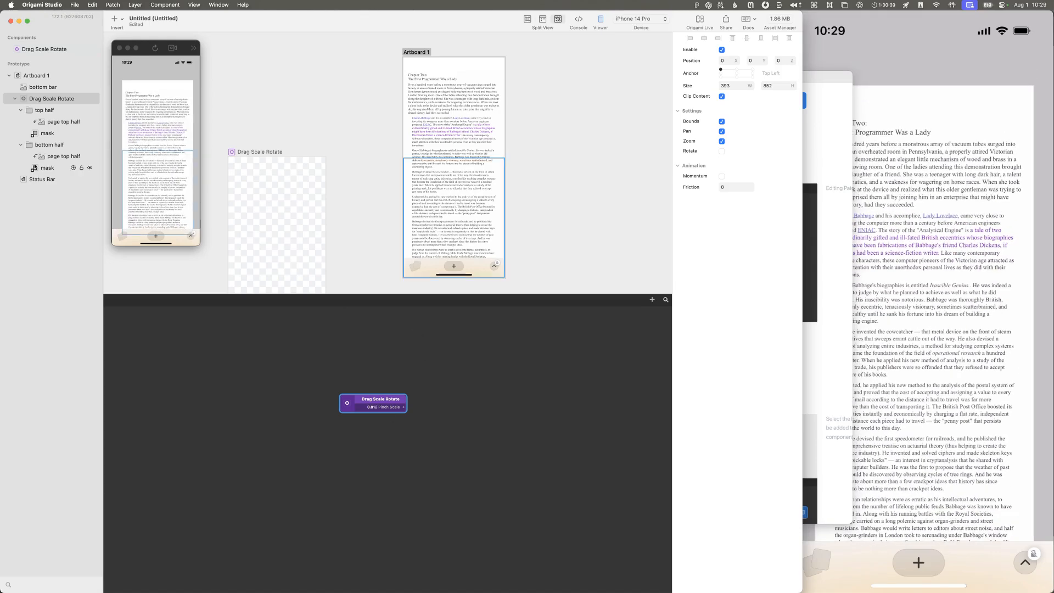
Step: Select the top half layer, then add a Transition patch and align it beside the Drag Scale Rotate patch
click(53, 115)
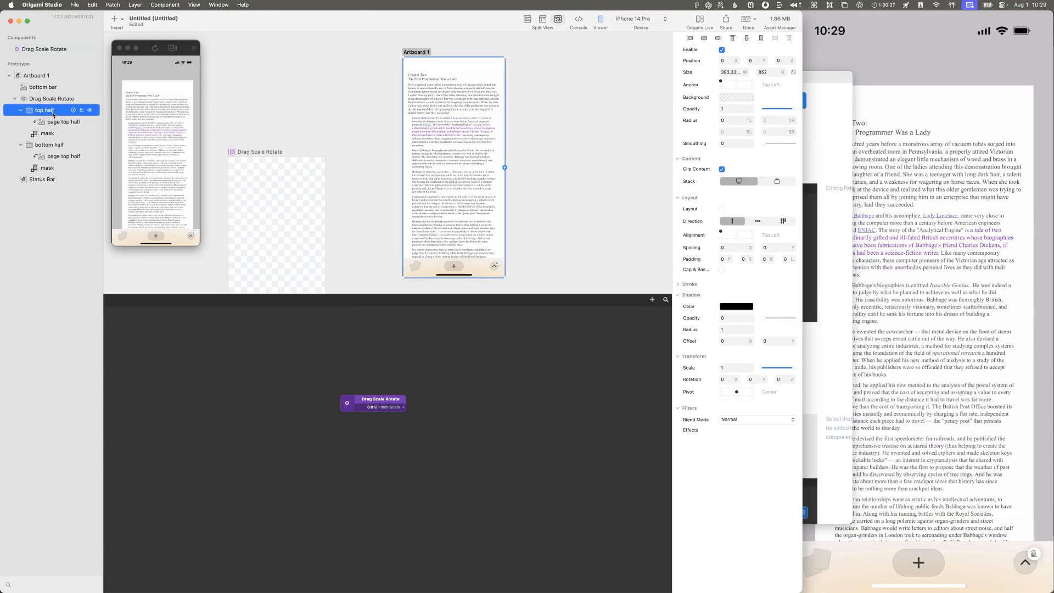
click(440, 407)
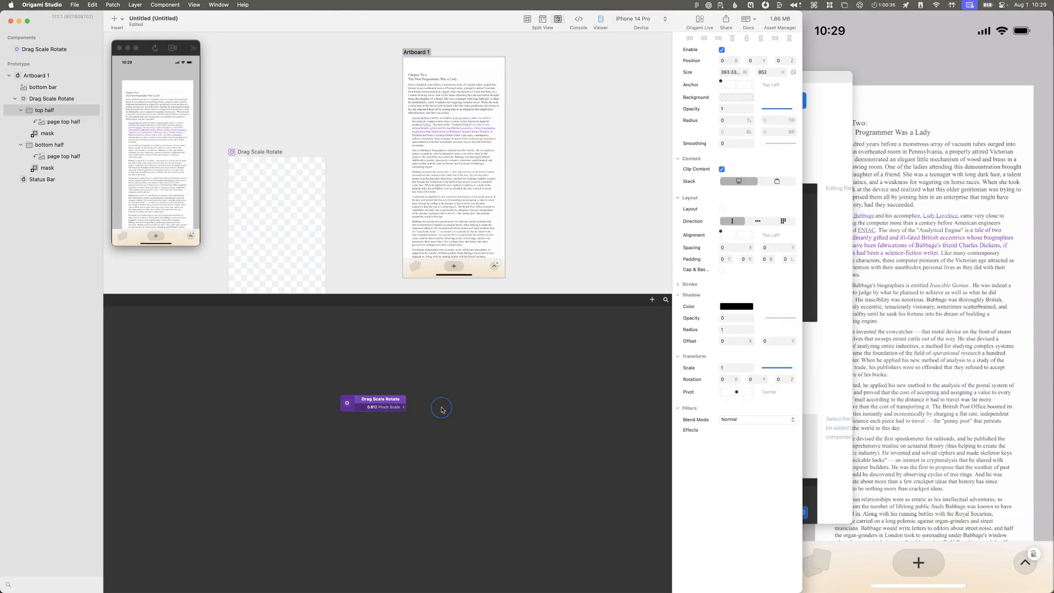
double_click(437, 408)
key(Escape)
key(t)
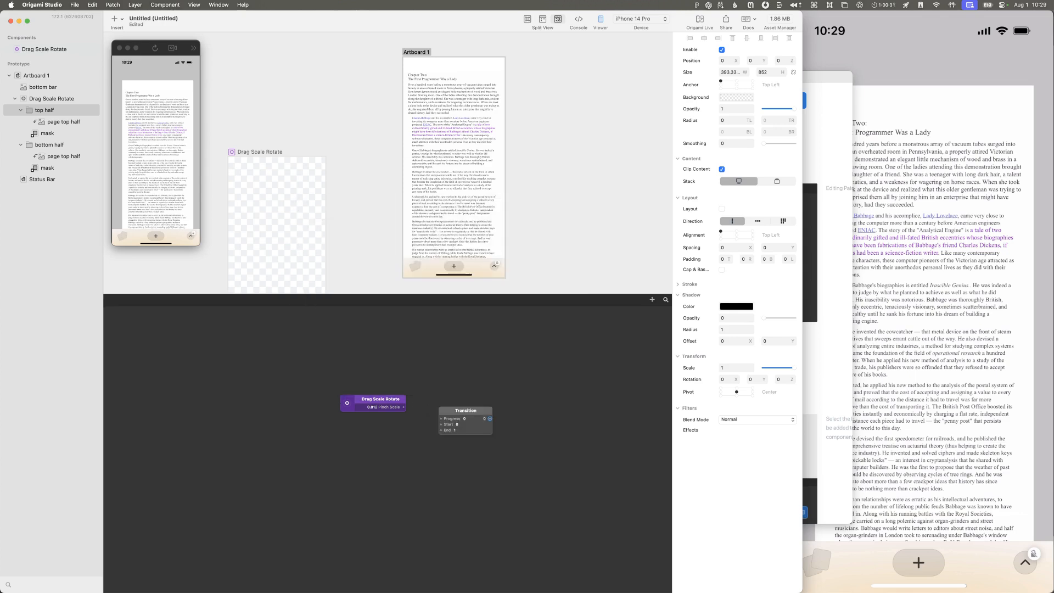
drag(462, 412, 456, 400)
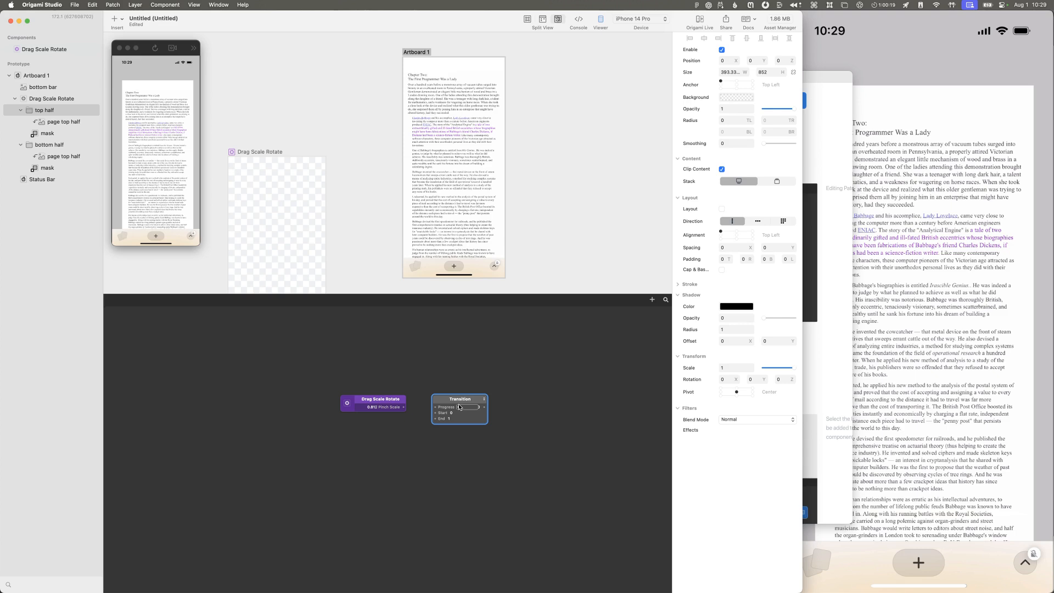
Step: Switch to the Untitled 2 recording in QuickTime Player and scrub to the page fold at 00:02
click(931, 392)
key(ctrl+Down)
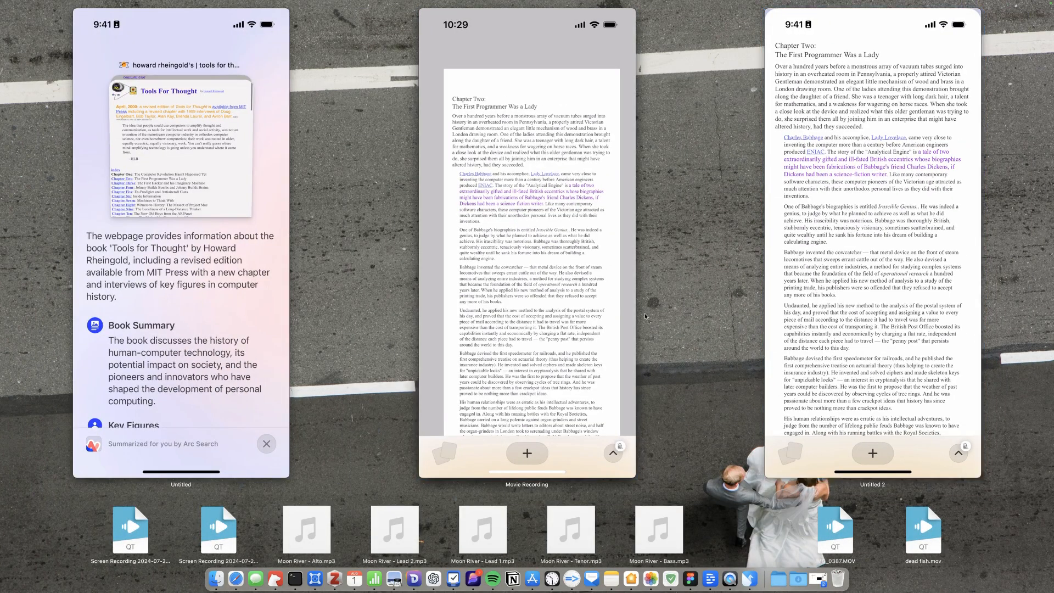
click(826, 307)
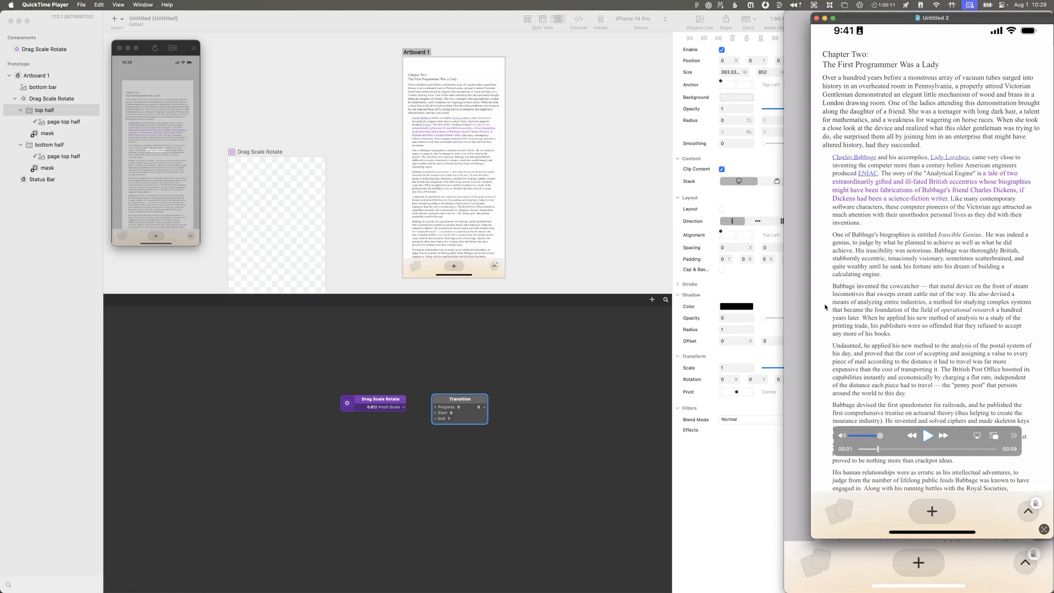
drag(877, 449, 885, 449)
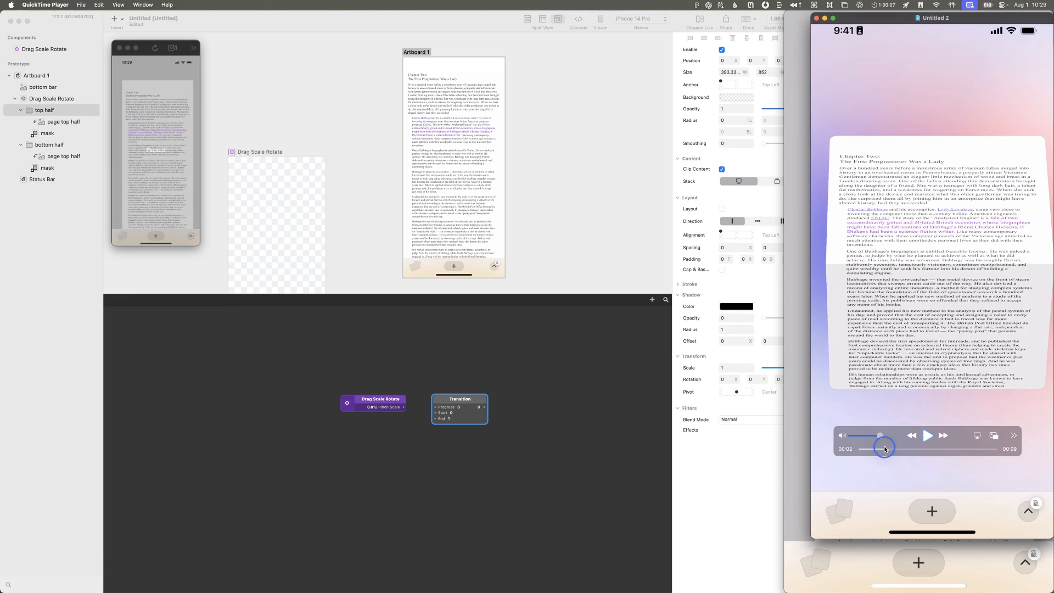
Step: Cycle through the QuickTime Player windows to the live Movie Recording and check its available input sources
key(super+grave)
key(super+grave)
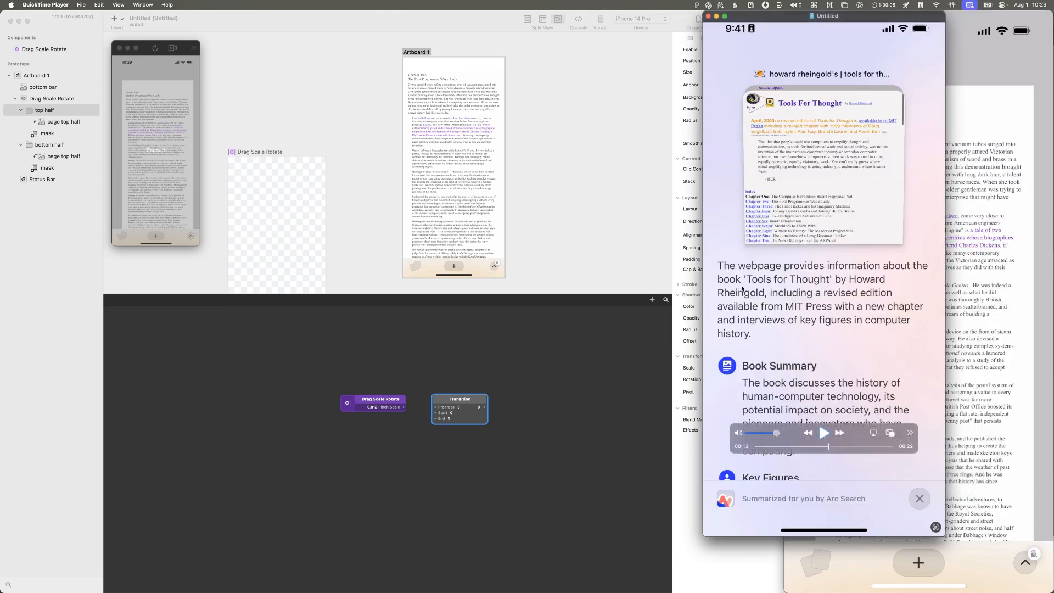
key(super+grave)
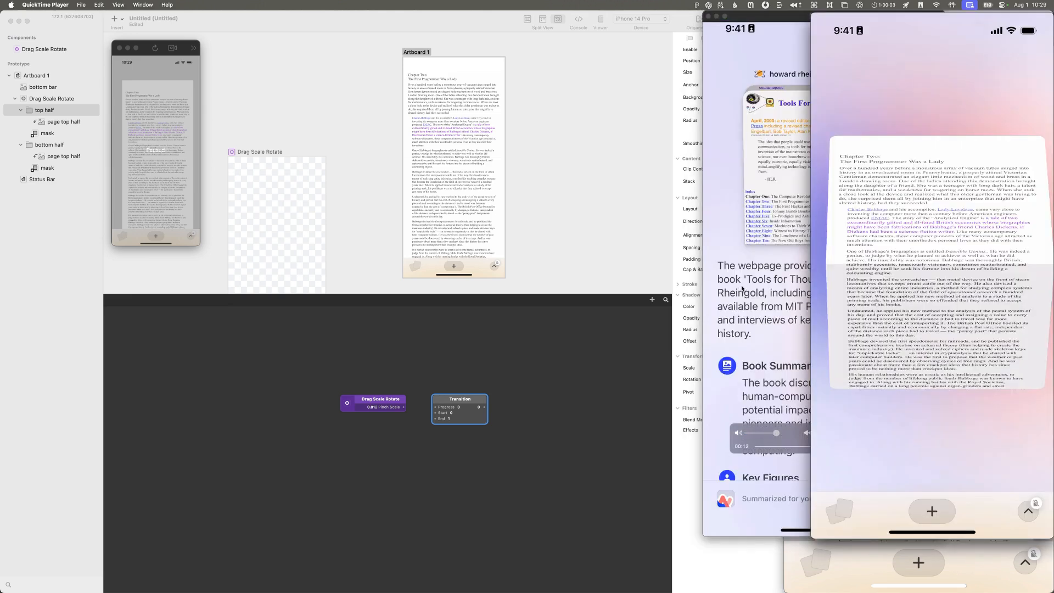
key(super+grave)
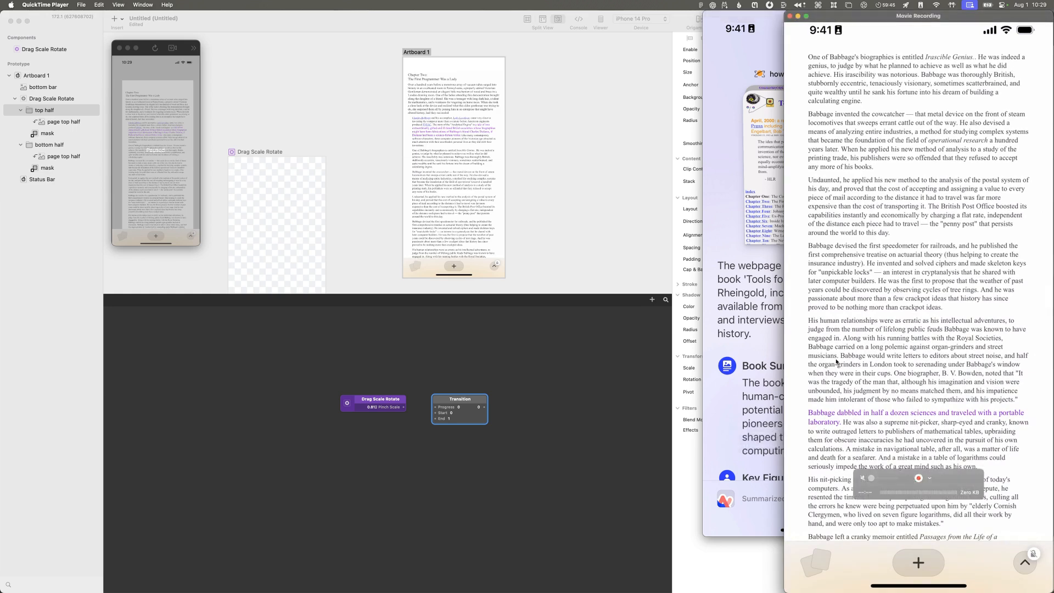
click(932, 478)
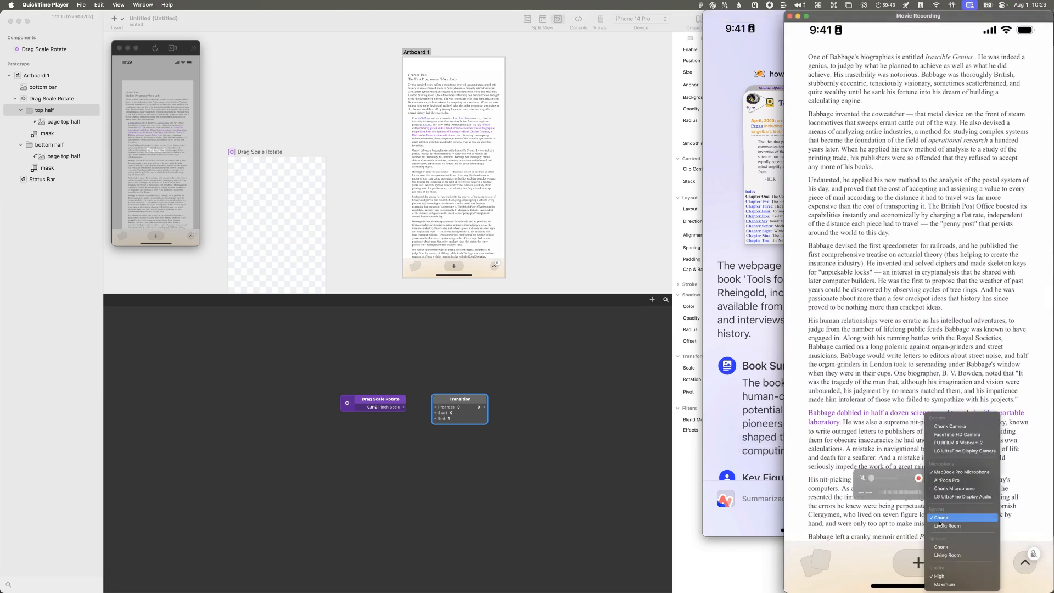
click(887, 419)
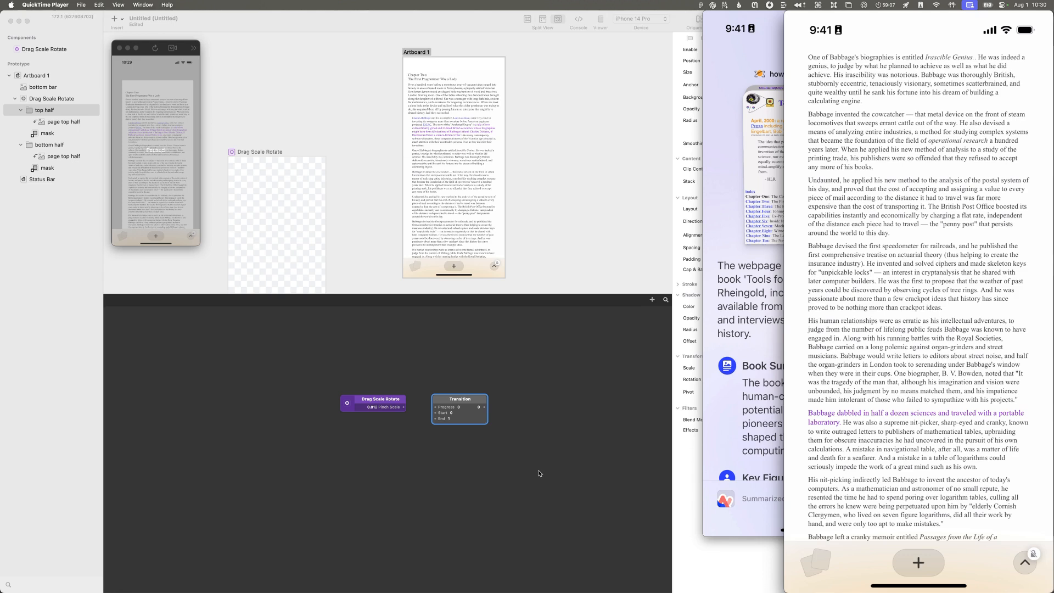
Step: Switch back to Origami Studio, shift the Transition patch slightly and set its End value to 10
click(470, 399)
drag(471, 399, 481, 400)
click(465, 418)
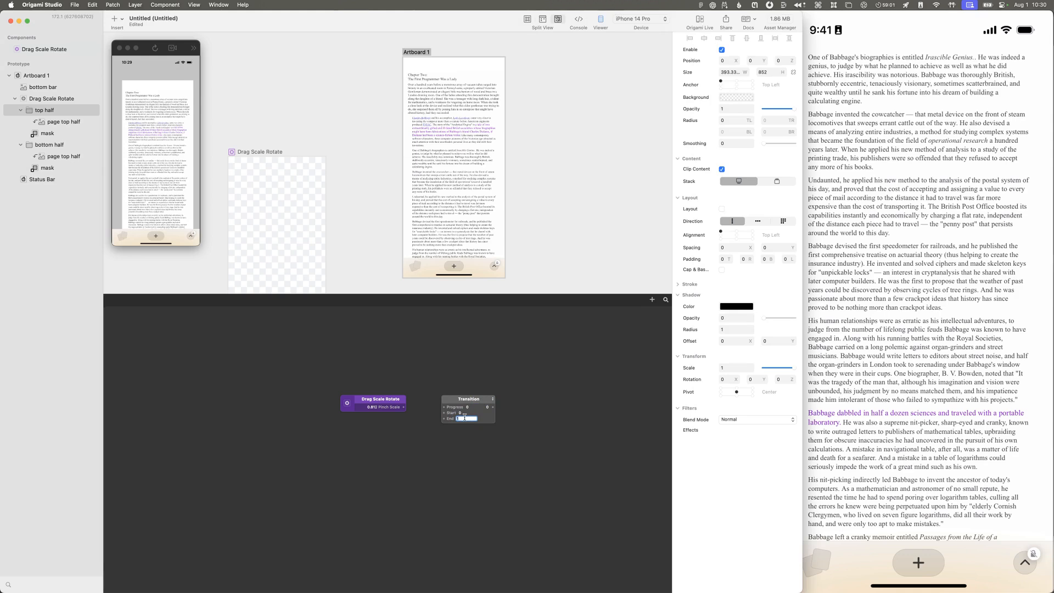
text(10)
key(Return)
drag(759, 379, 723, 379)
drag(716, 379, 734, 379)
Step: Switch to Safari and search Google in a new tab for "origami perspective", then look over the results
key(super+space)
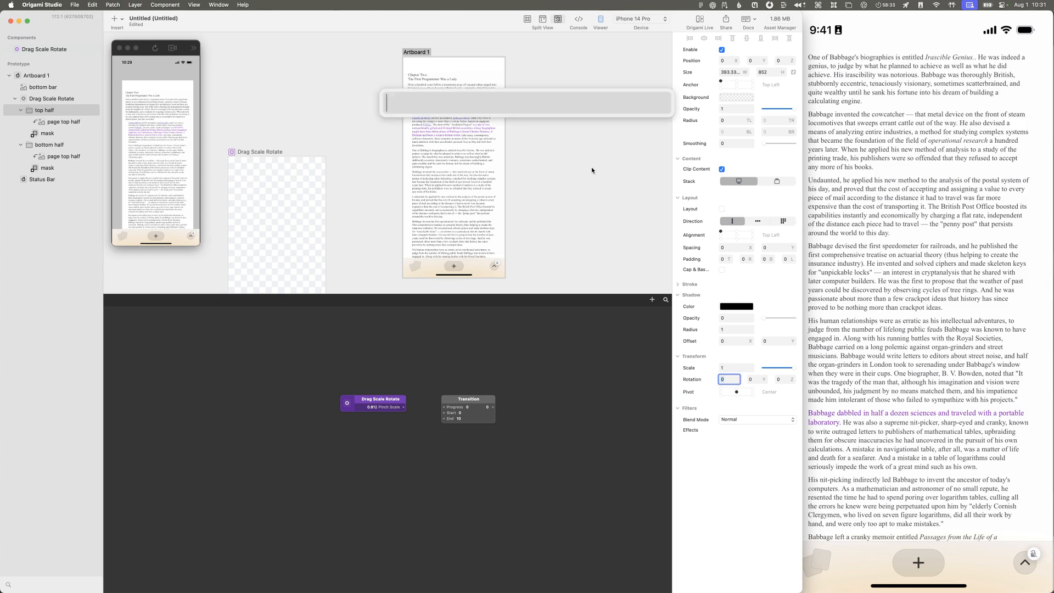
text(s)
key(Return)
key(super+t)
text(origami )
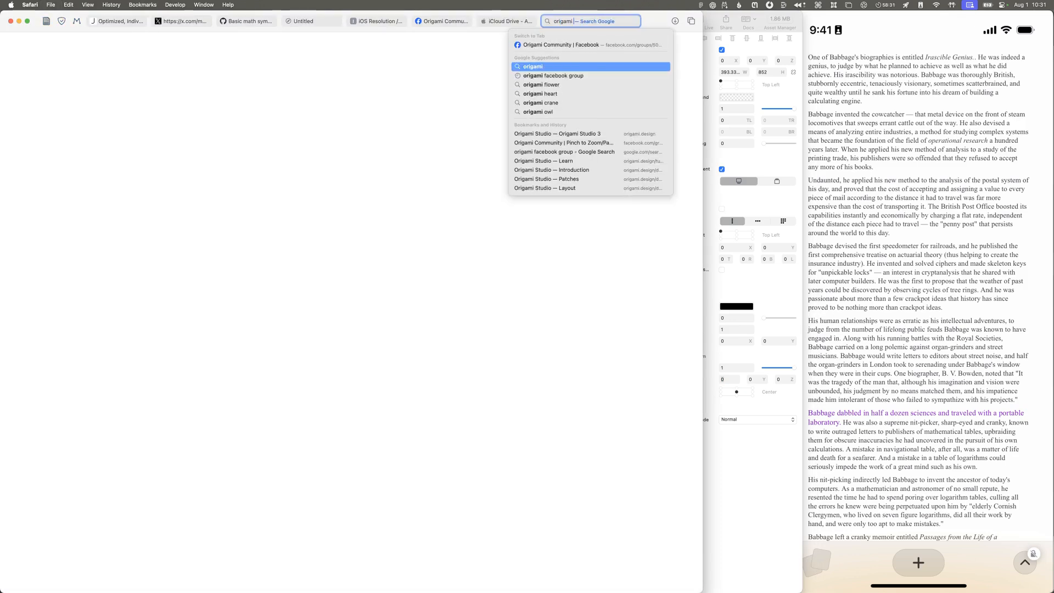
text(perspective)
key(Return)
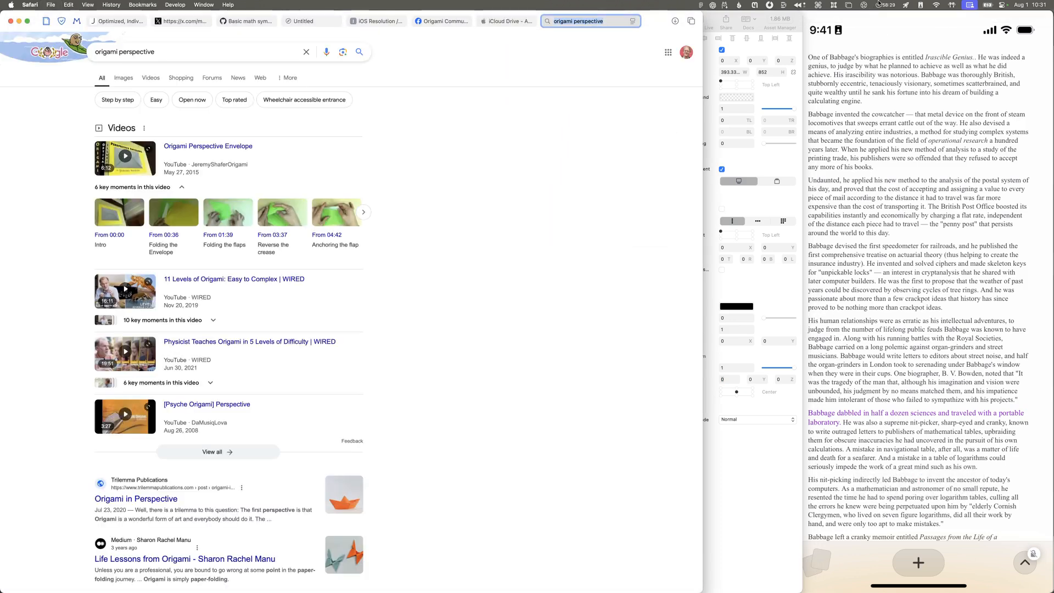
scroll(439, 233, down, 3)
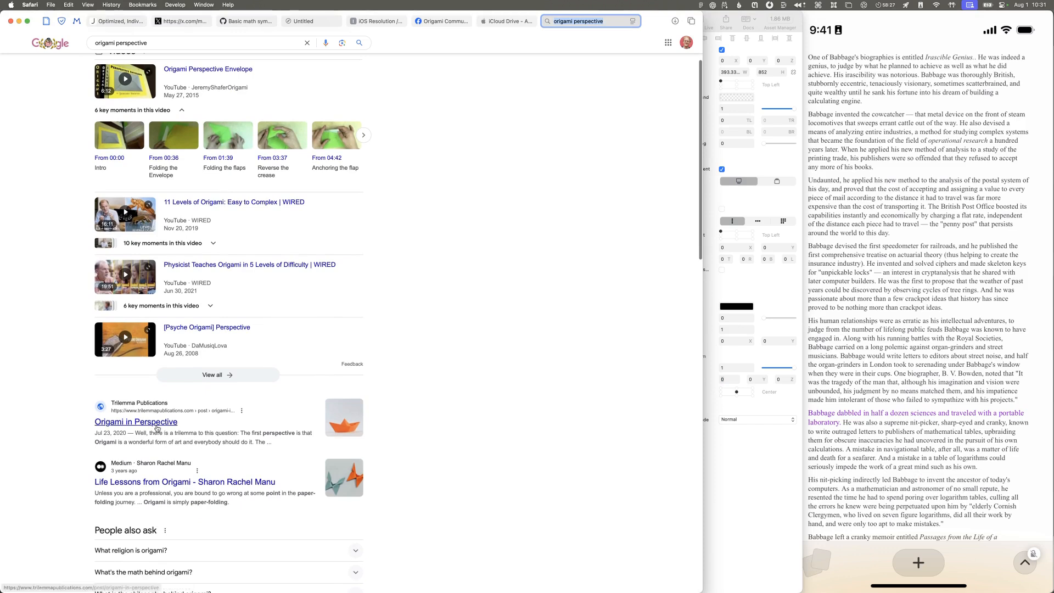
Step: Refine the Google search to "origami facebook layer perspective"
click(170, 45)
key(alt+Left)
text(la)
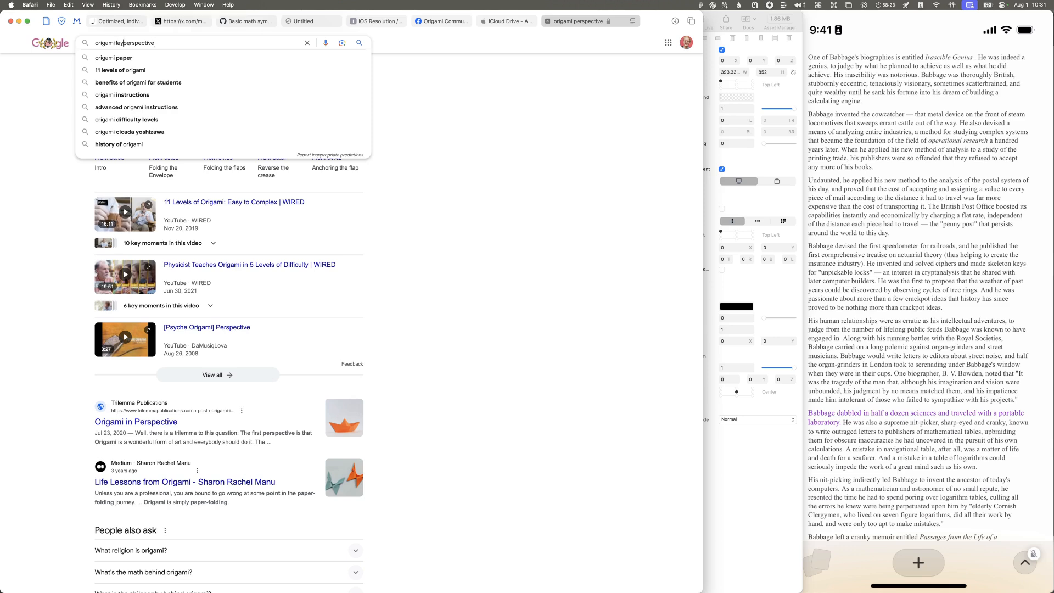
text(yer)
key(alt+Left)
text(facebook)
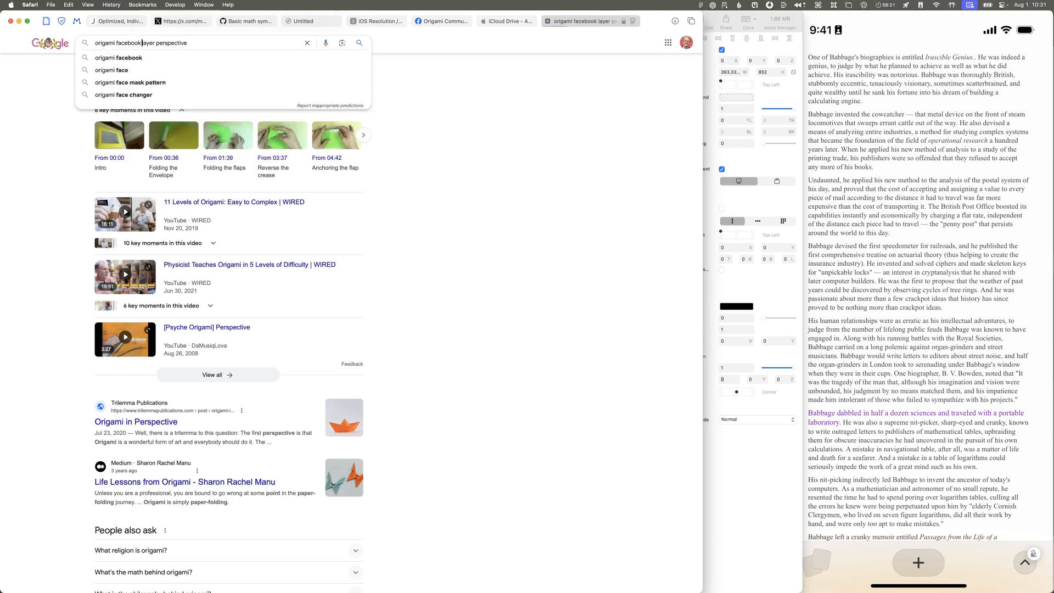
key(Return)
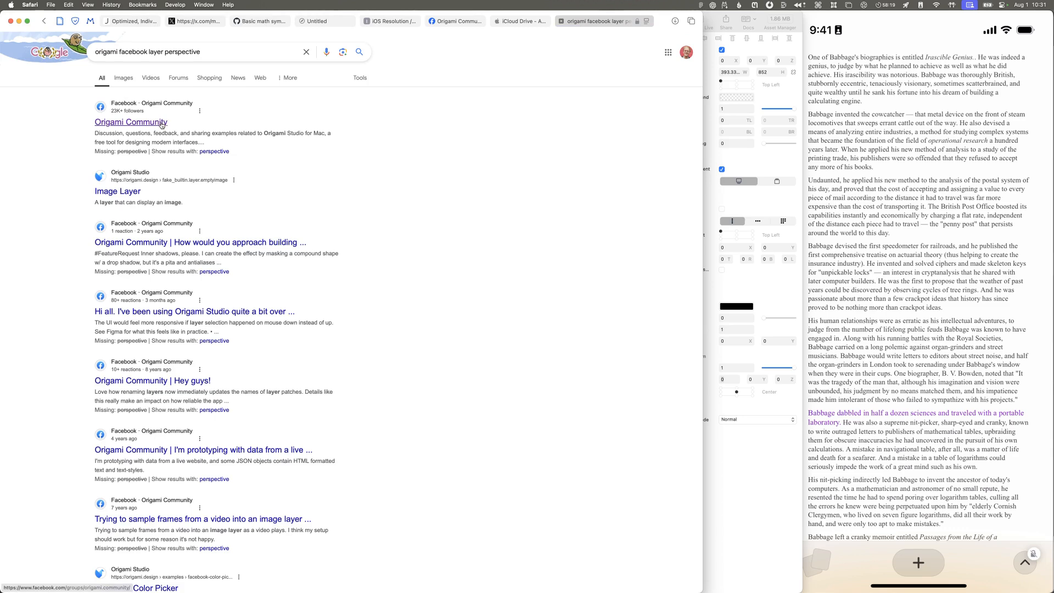
Step: Search for "origami facebook layer 3d perspective", scan the results and close the search tab
click(166, 52)
text(3d)
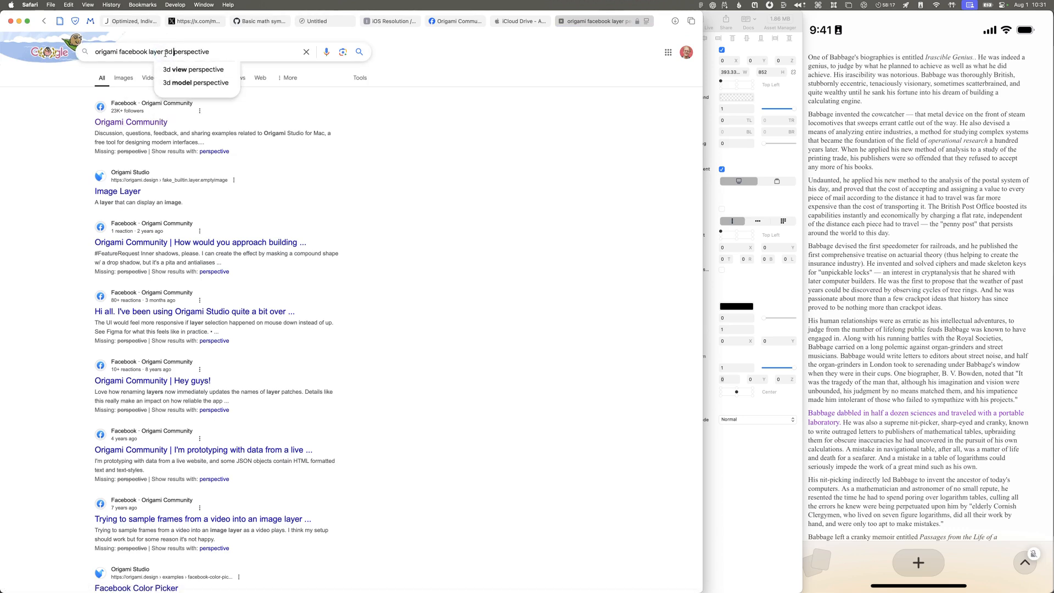
key(Return)
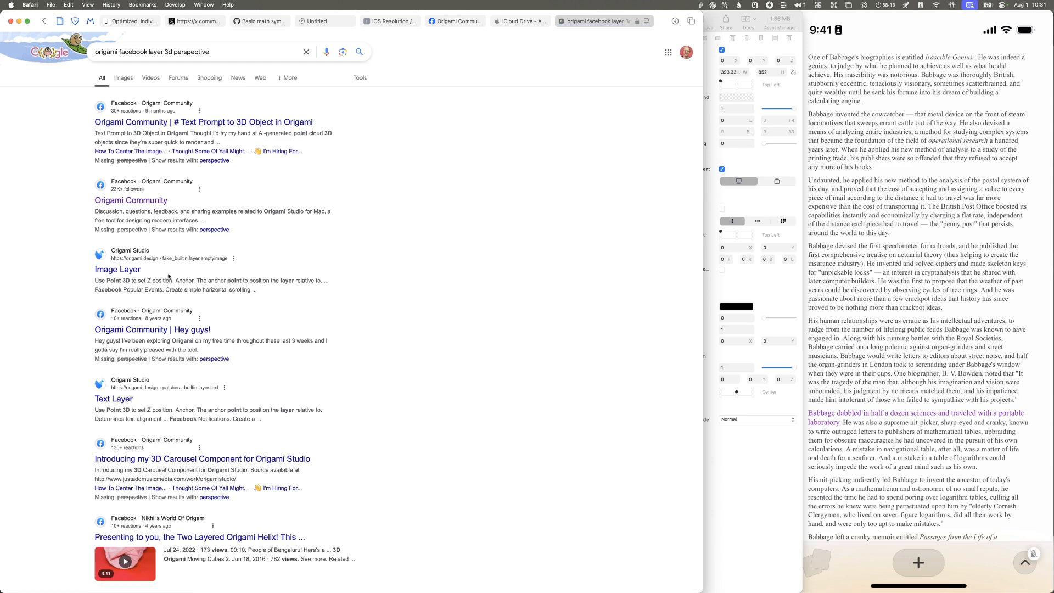
key(super+w)
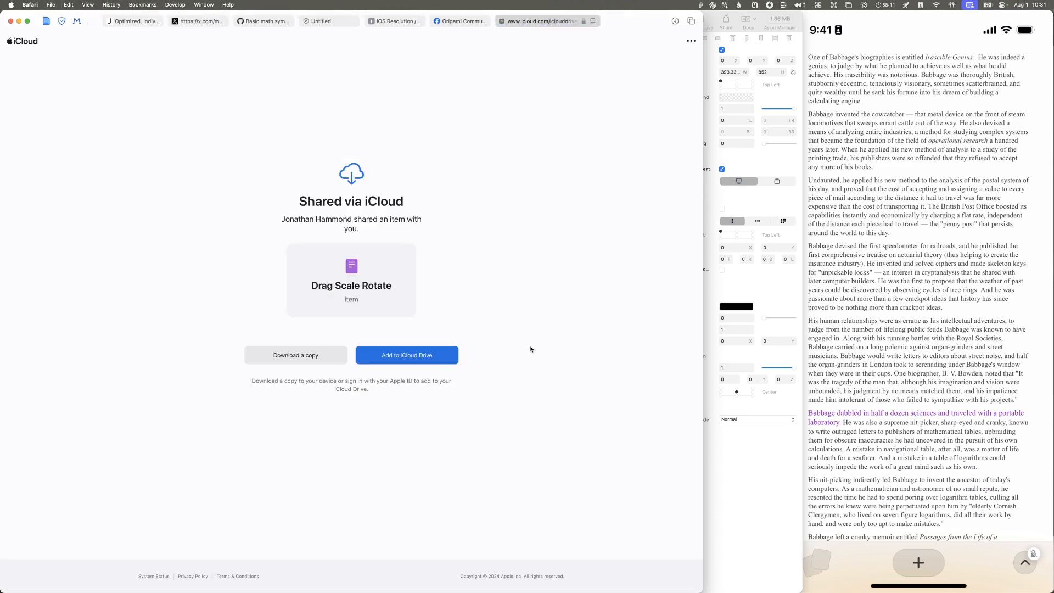
Step: Back in Origami Studio, connect the Transition output to the top half layer's X rotation and Pinch Scale to the Transition's Progress
key(super+Tab)
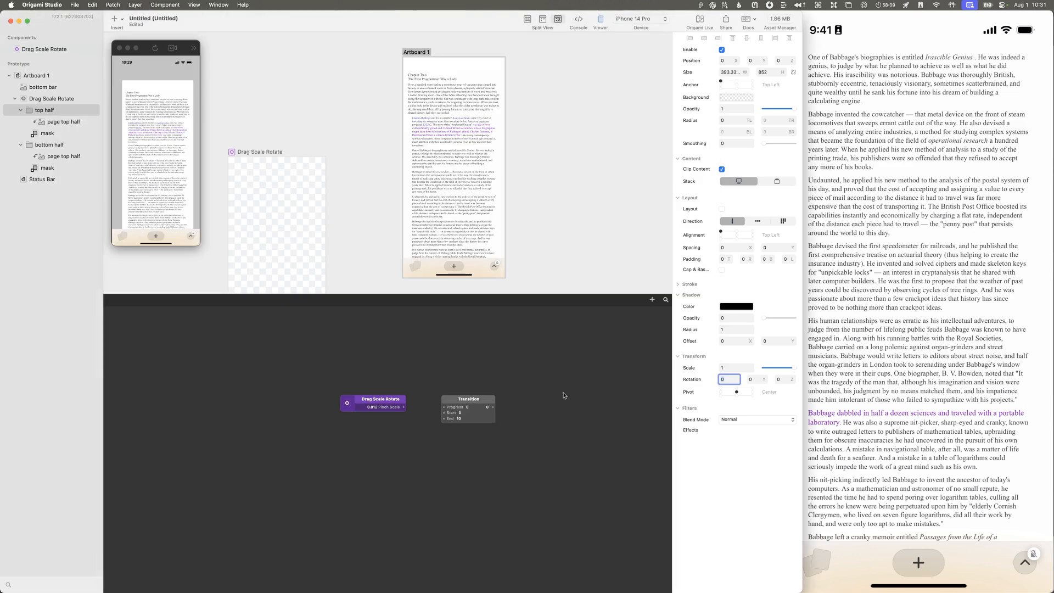
drag(496, 410, 716, 379)
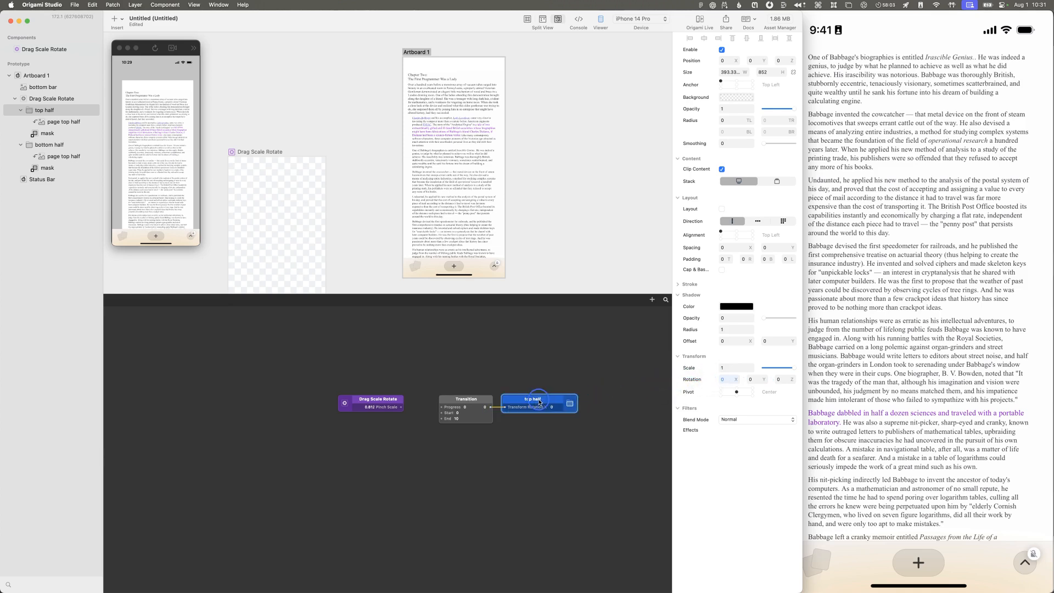
drag(402, 407, 440, 409)
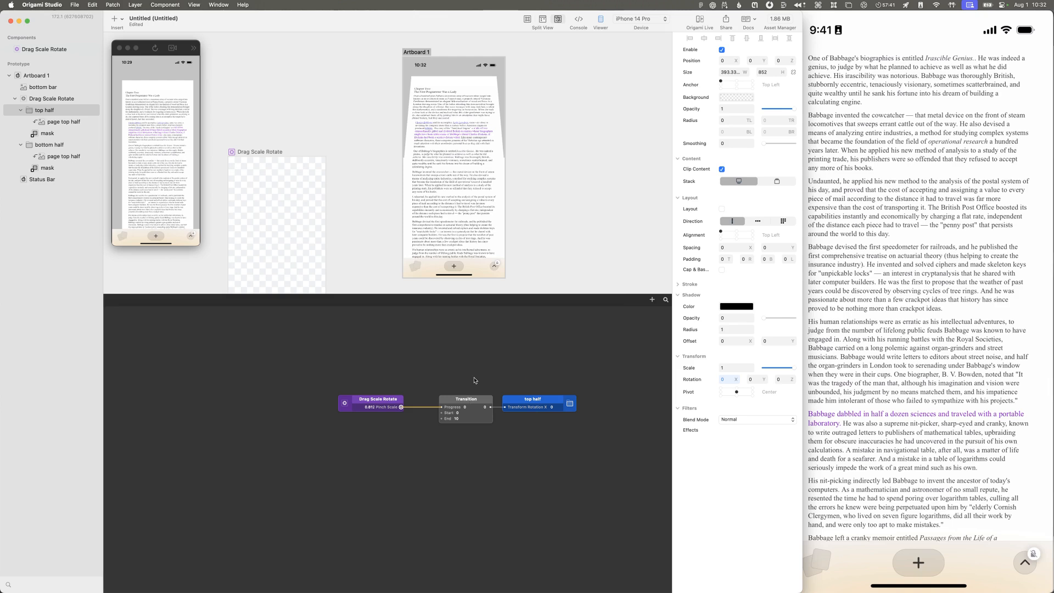
Step: Look up "interpol" in the patch library, read the Transition description and the related Progress patch documentation, then return to the patch editor
double_click(475, 380)
text(interpol)
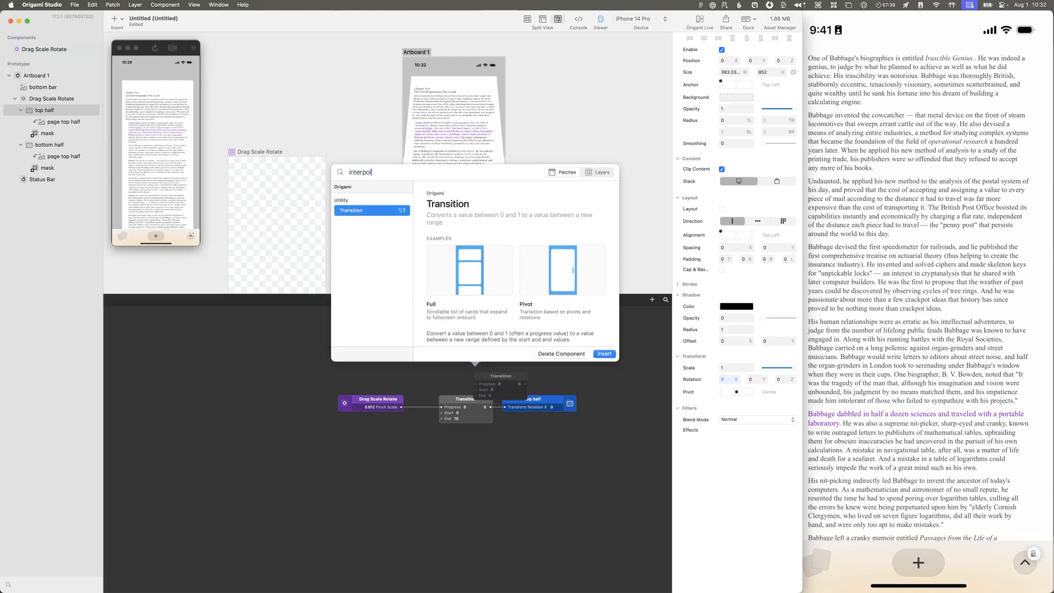
scroll(593, 283, down, 5)
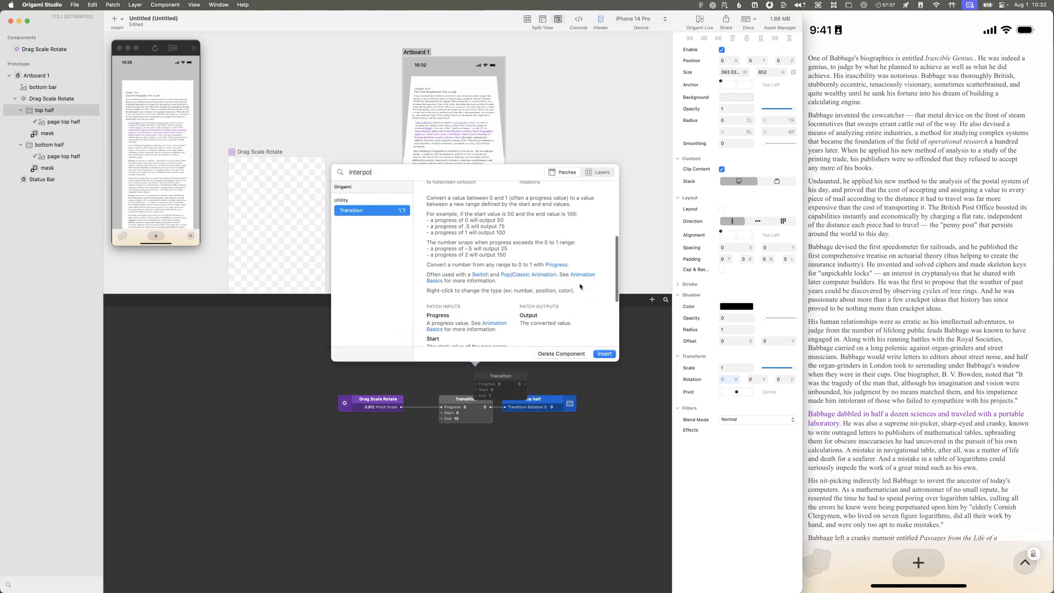
scroll(508, 273, down, 4)
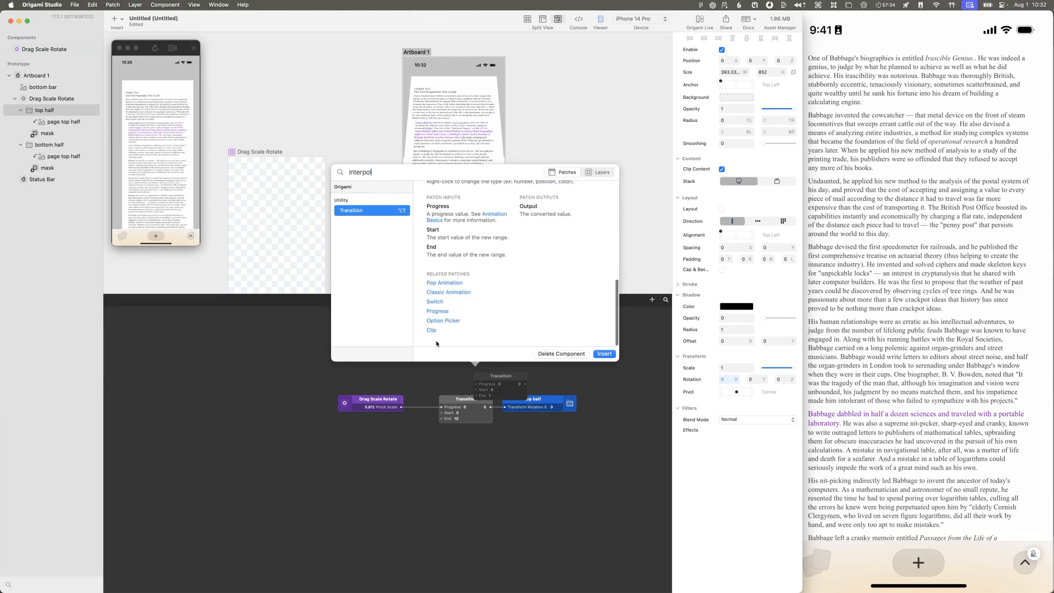
click(438, 312)
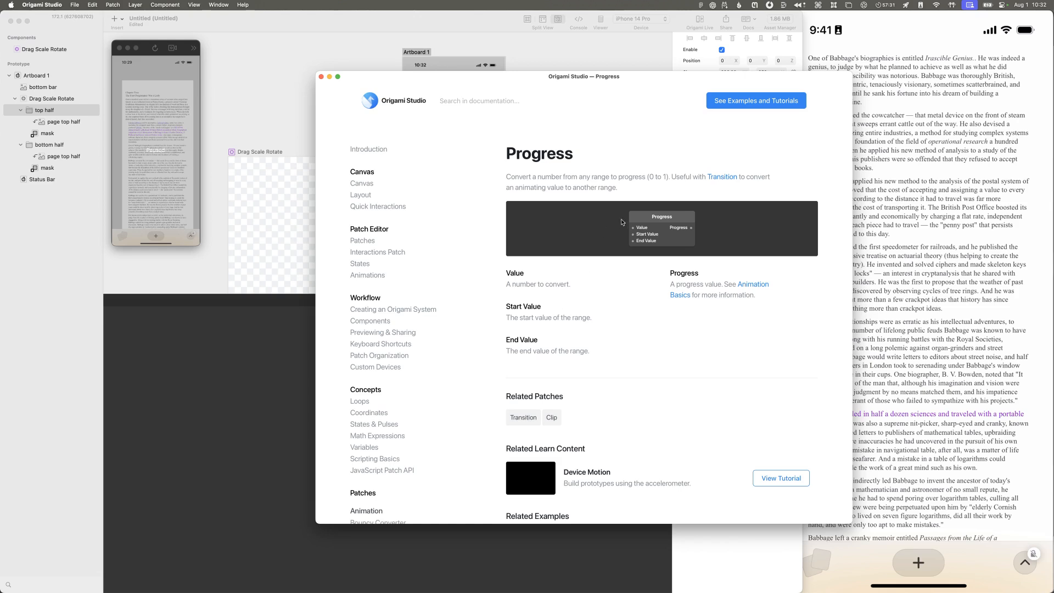
click(269, 427)
key(Return)
Step: Space the Transition and top half patches further apart and set the Transition's End value to 0
drag(523, 404, 536, 404)
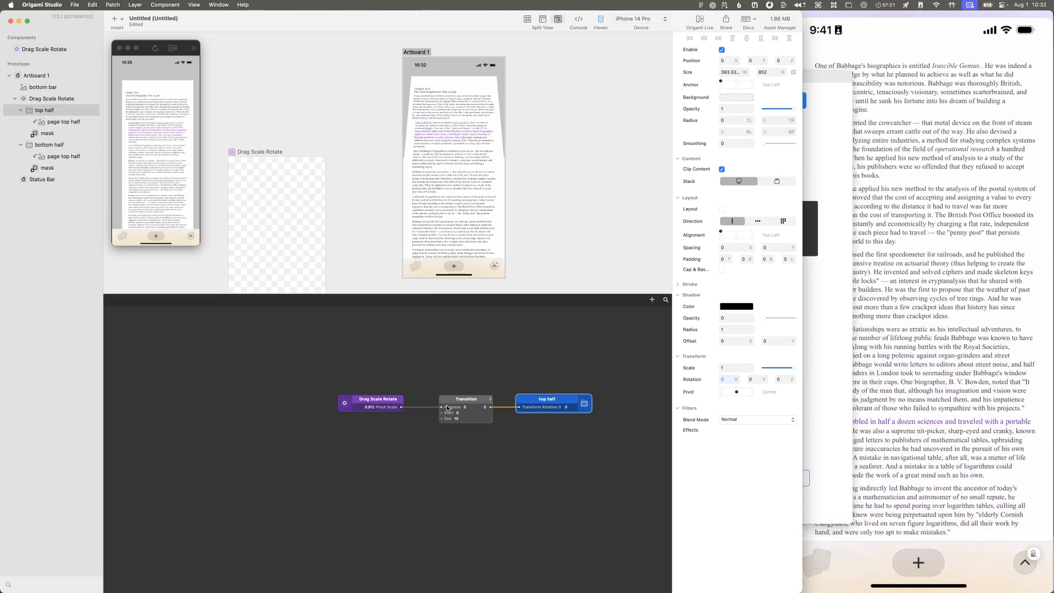
drag(458, 406, 444, 405)
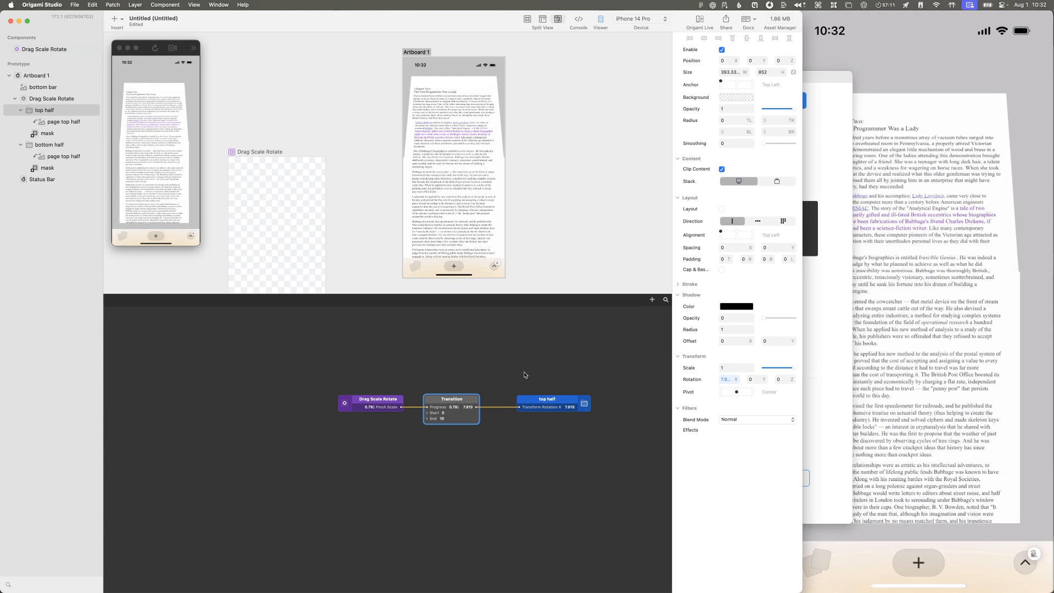
click(445, 418)
text(0)
key(Return)
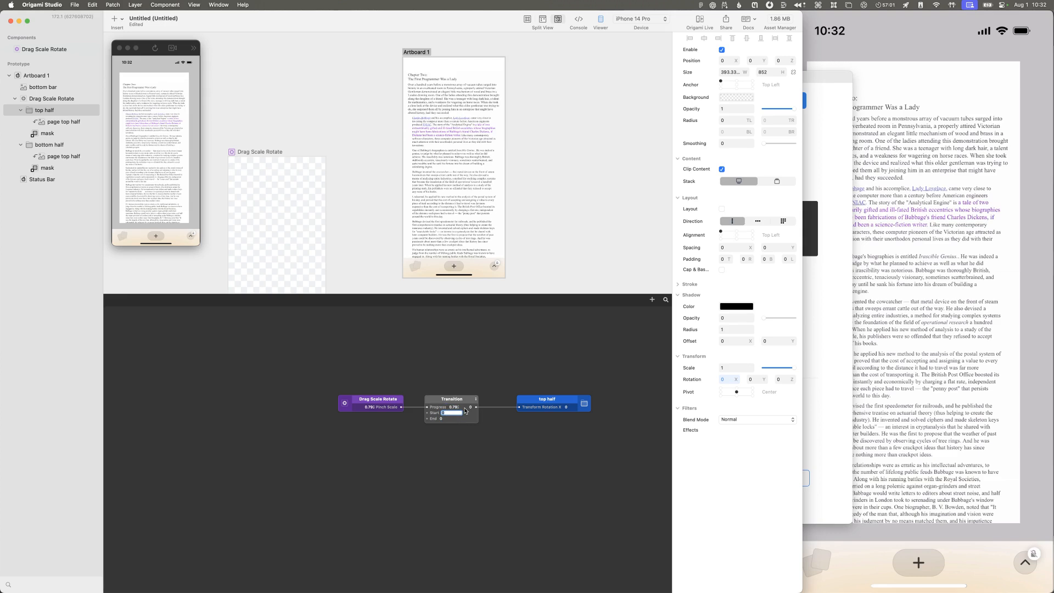
Step: Raise the Transition patch's Start value through 20, 40, 50 and 60 to 80, testing the fold at each value
text(20)
key(Return)
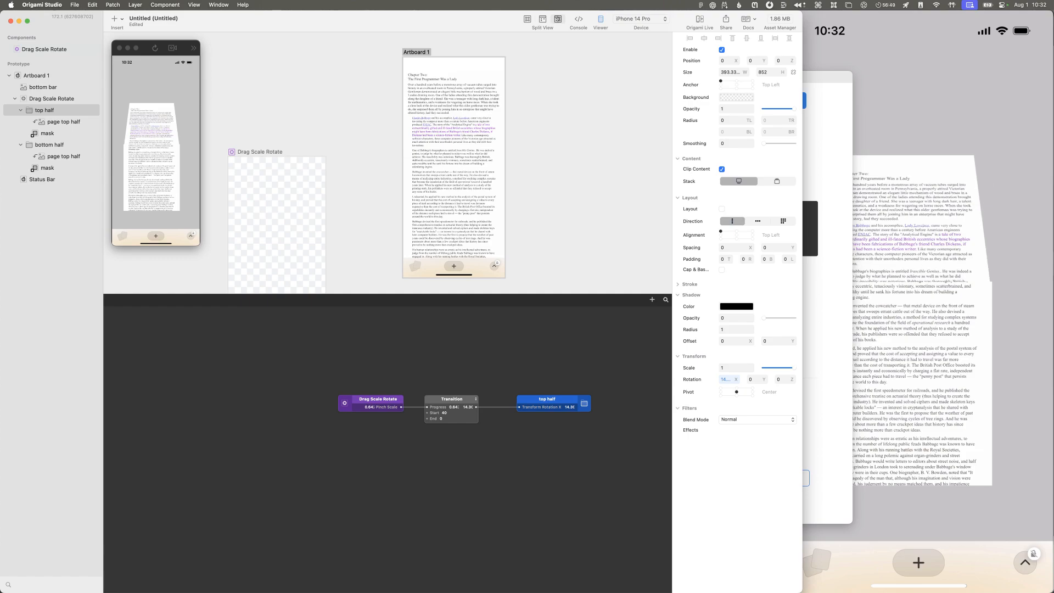
text(40)
key(Return)
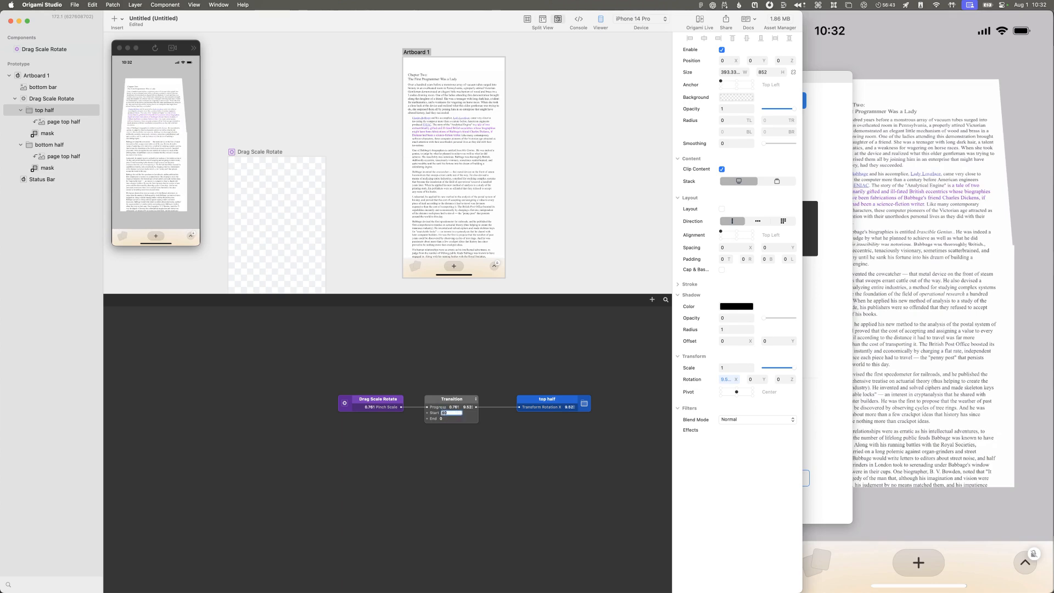
text(50)
key(Return)
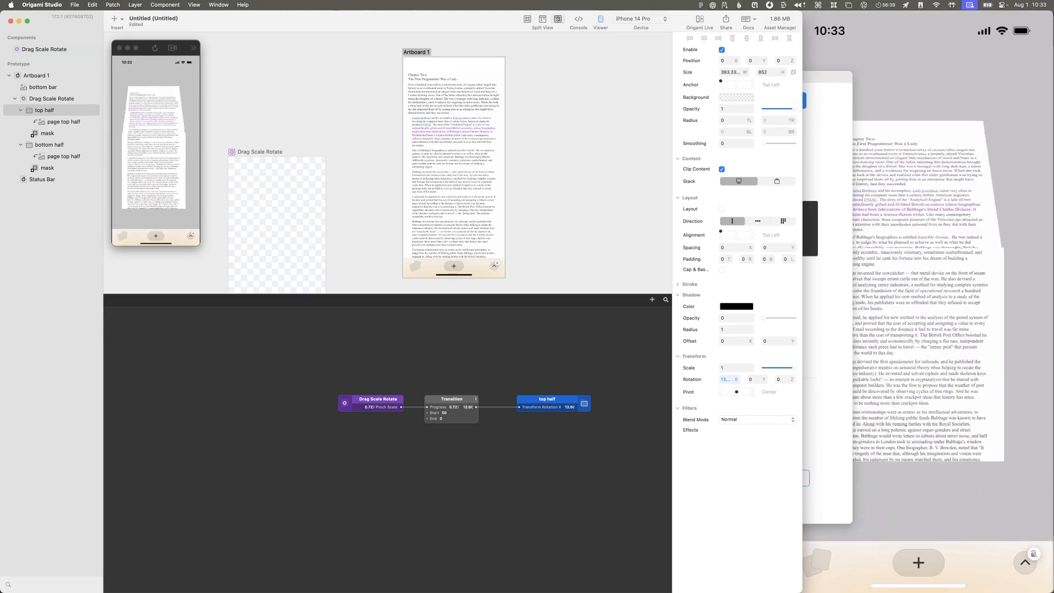
text(60)
key(Return)
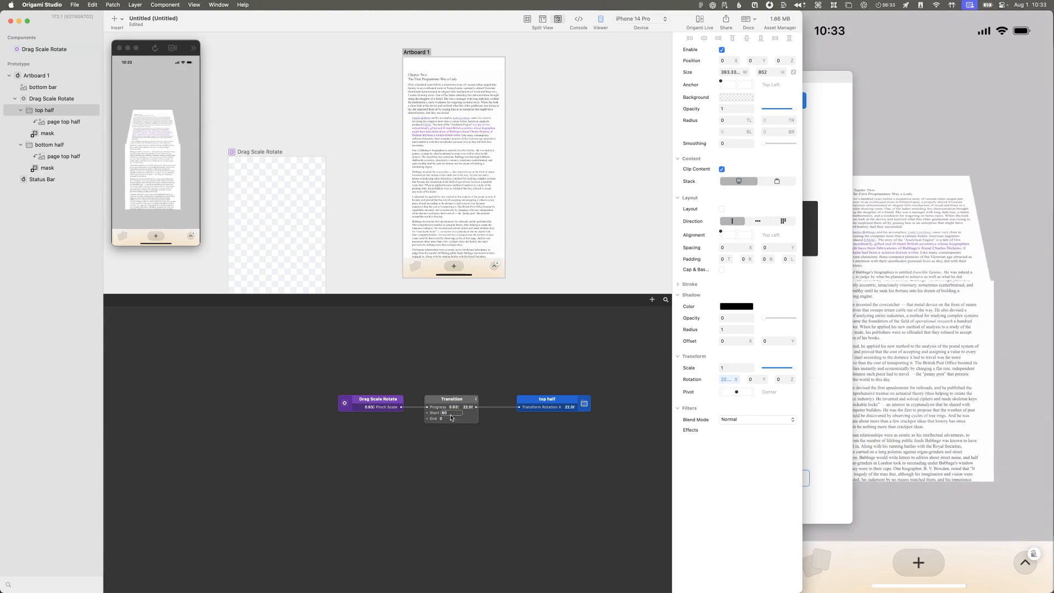
text(80)
key(Return)
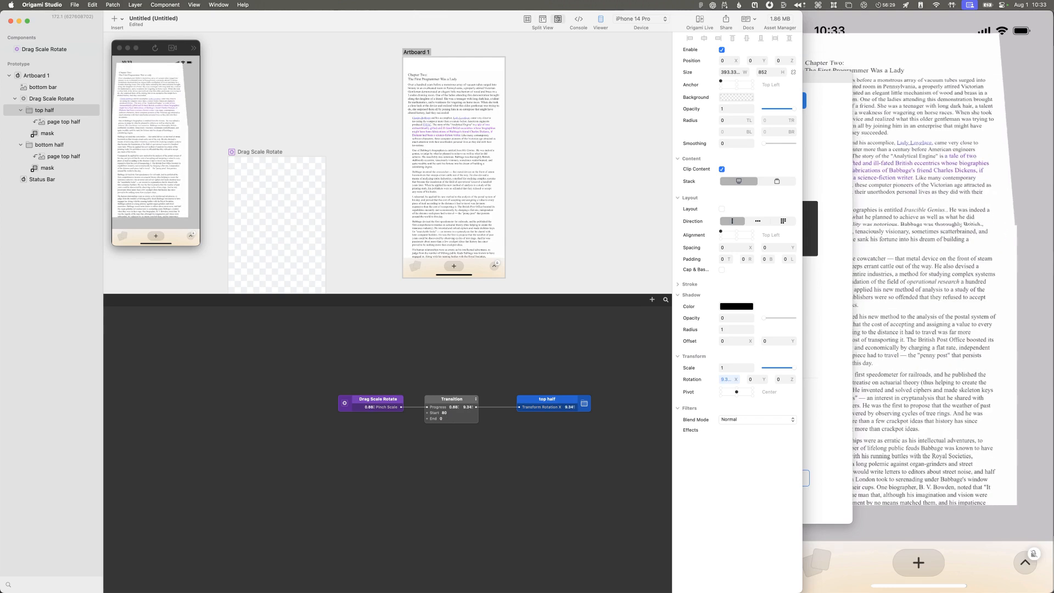
Step: Switch to the Untitled 2 recording in QuickTime Player, move it over the canvas and scrub through the page fold
key(ctrl+Up)
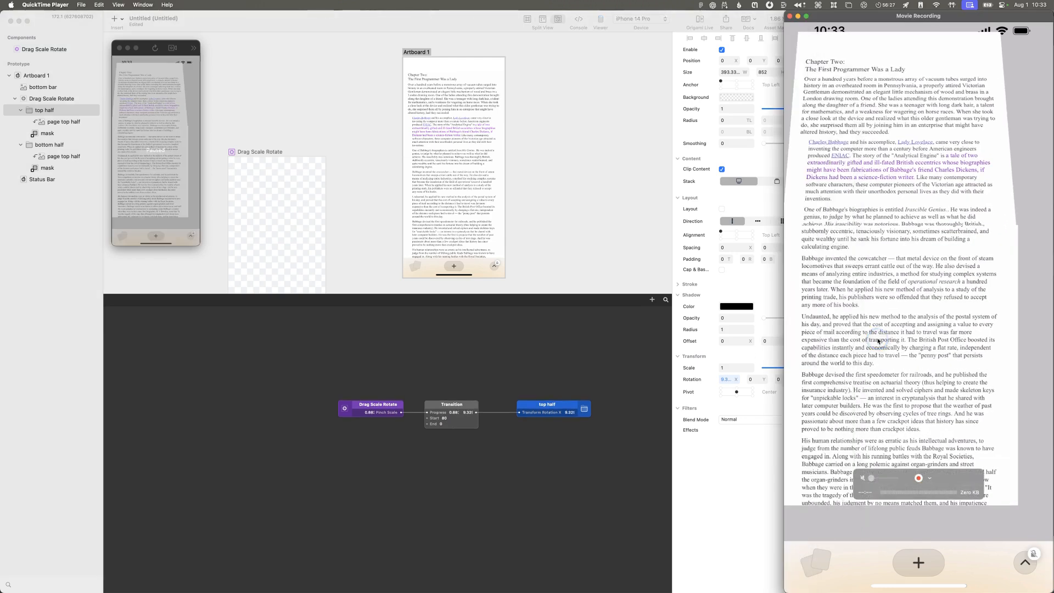
click(794, 309)
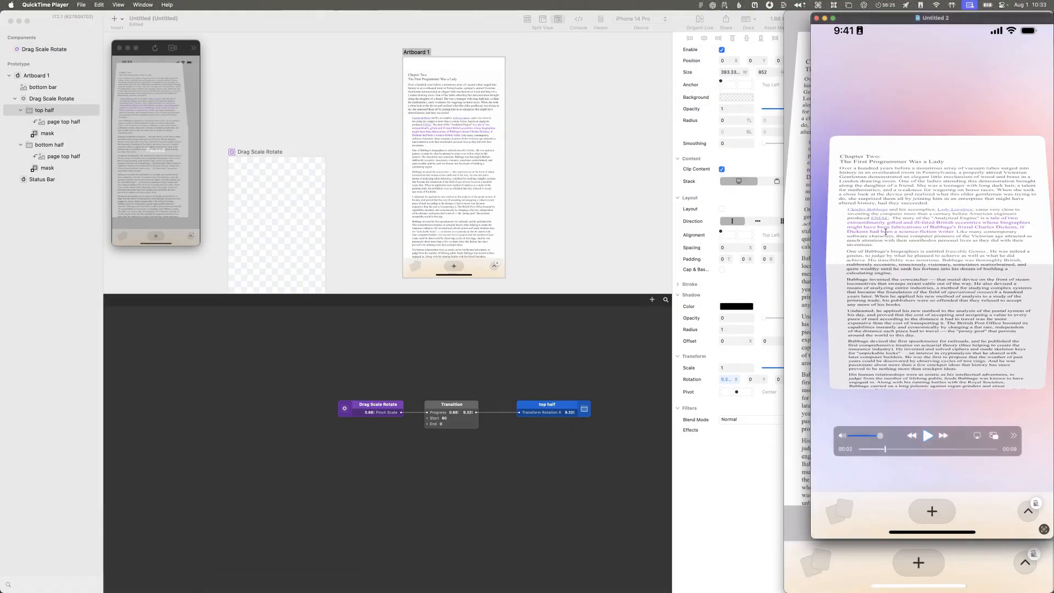
drag(897, 21, 559, 55)
drag(543, 483, 548, 484)
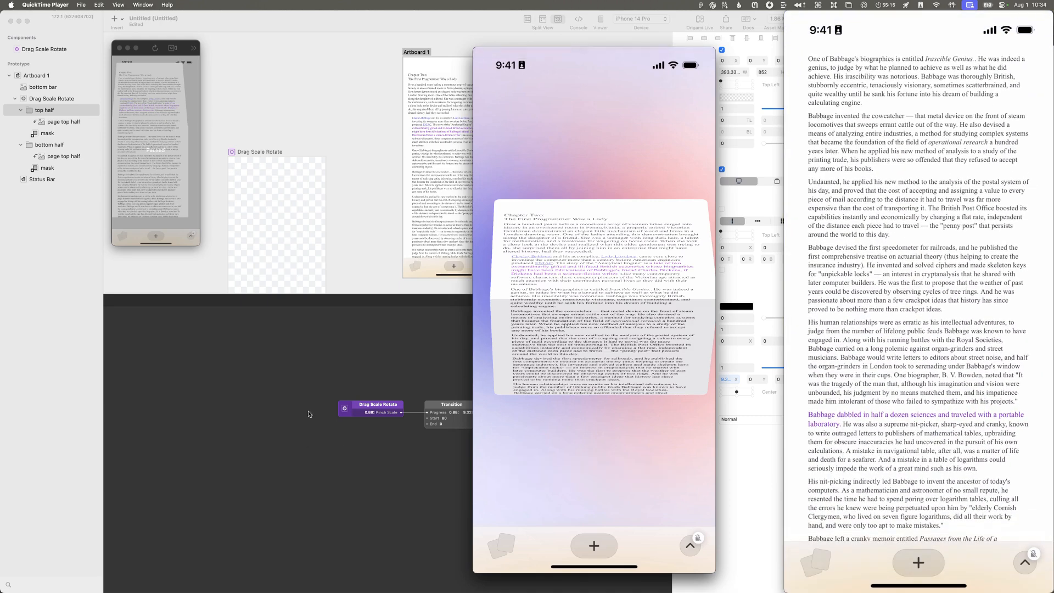
Step: Switch back to Origami Studio and open the Drag Scale Rotate component's patch graph
click(309, 414)
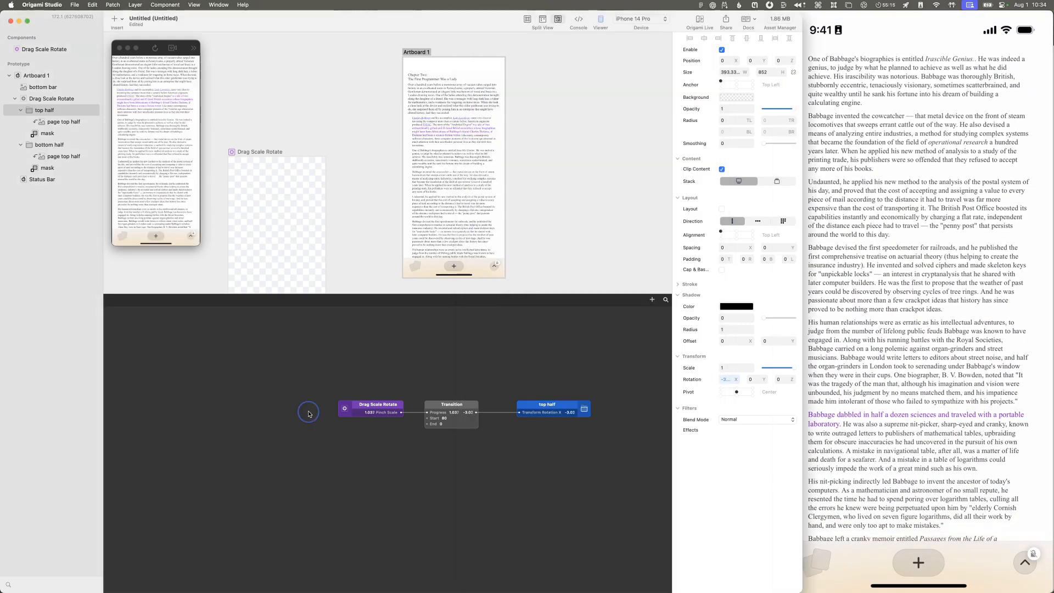
click(56, 101)
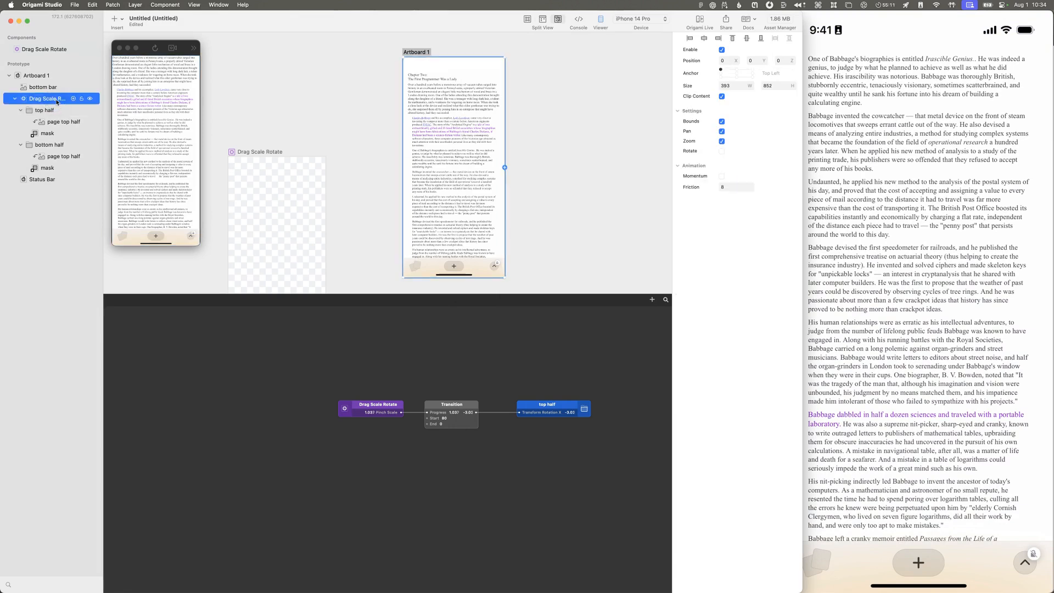
double_click(29, 100)
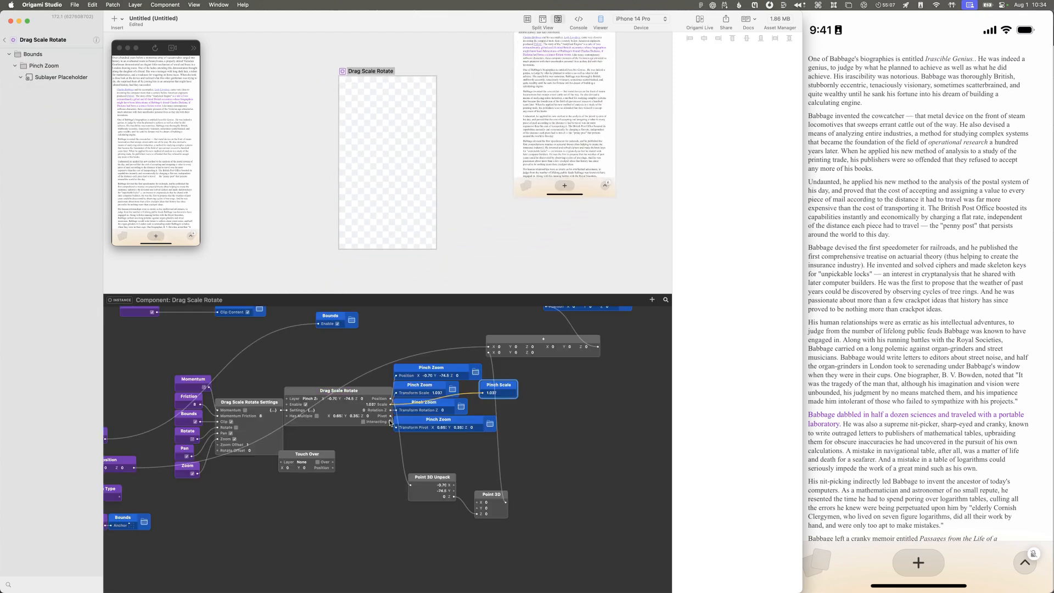
Step: Examine how the Drag Scale Rotate patch drives the Pinch Zoom layer and select the Pinch Zoom Transform Scale patch
scroll(438, 420, up, 2)
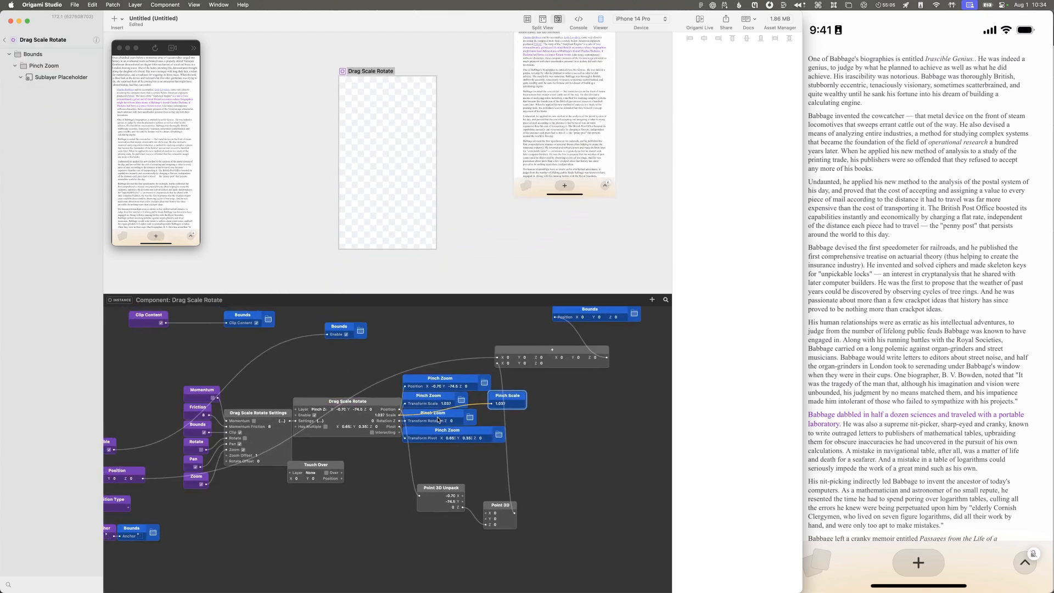
scroll(438, 420, up, 5)
scroll(437, 420, up, 10)
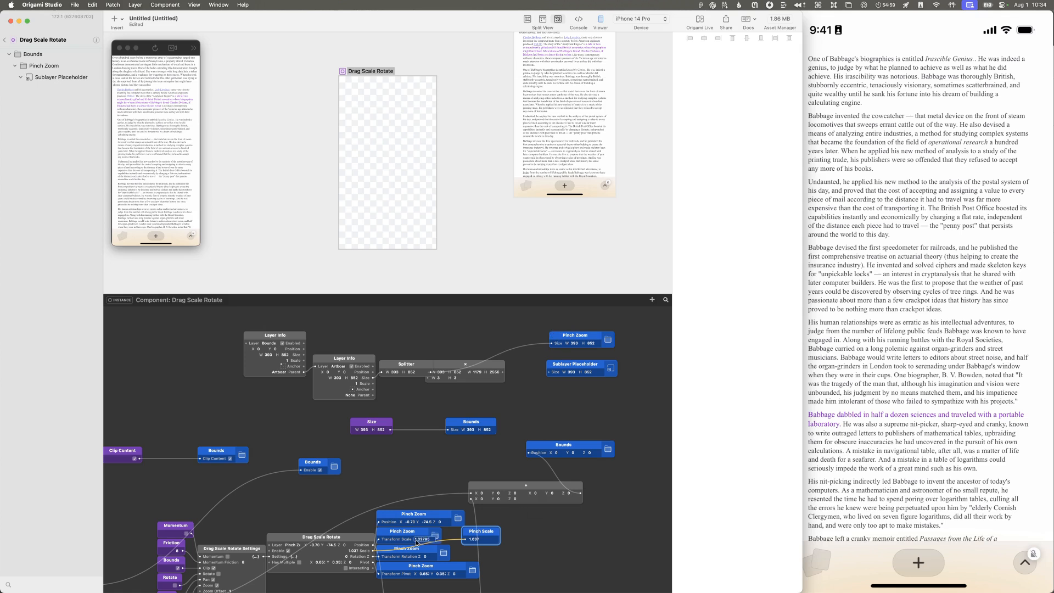
scroll(379, 557, down, 3)
click(352, 522)
scroll(352, 522, down, 3)
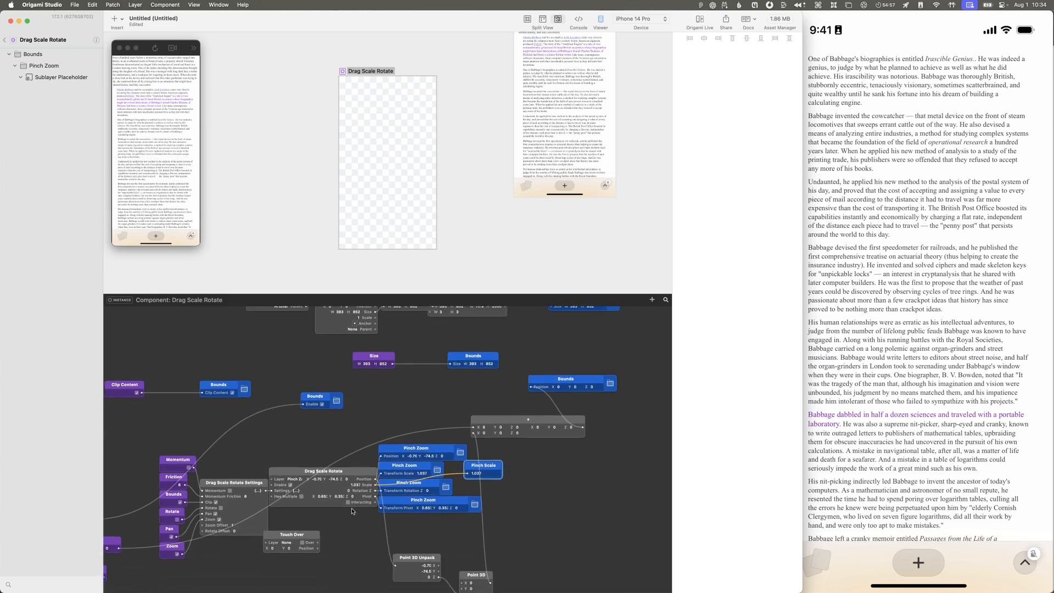
click(409, 469)
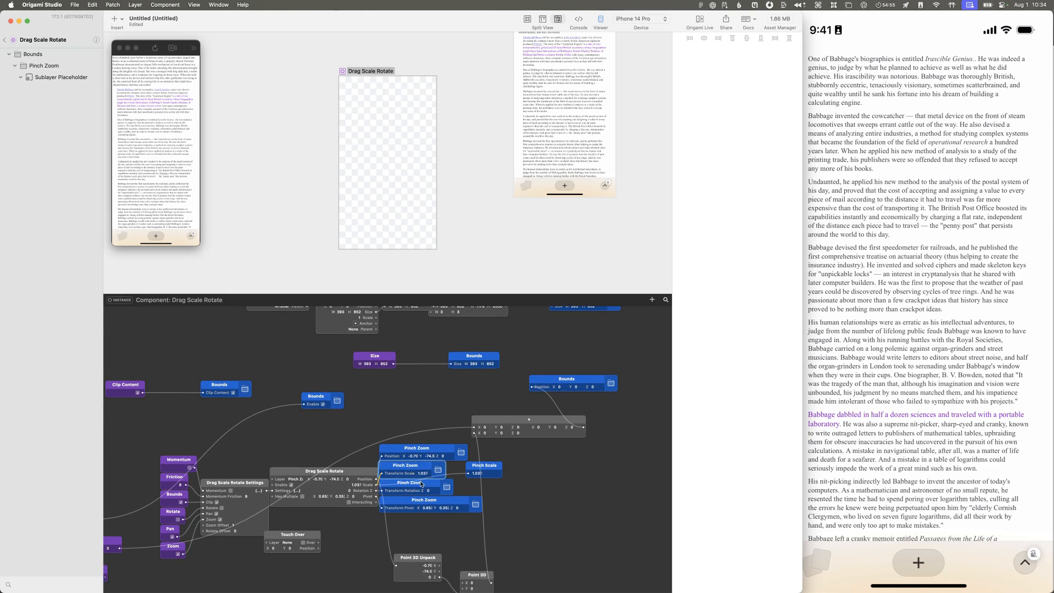
Step: Rearrange the Pinch Scale and Pinch Zoom Transform Scale patches and insert a Clip patch connected to Transform Scale
drag(477, 468, 425, 411)
drag(412, 471, 532, 470)
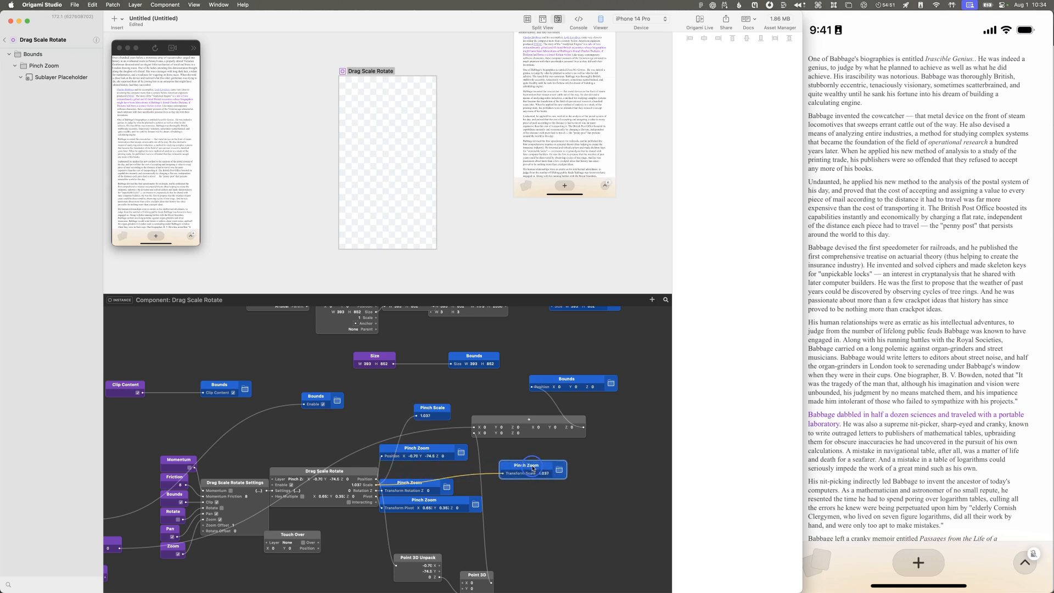
double_click(467, 470)
text(clip)
key(Return)
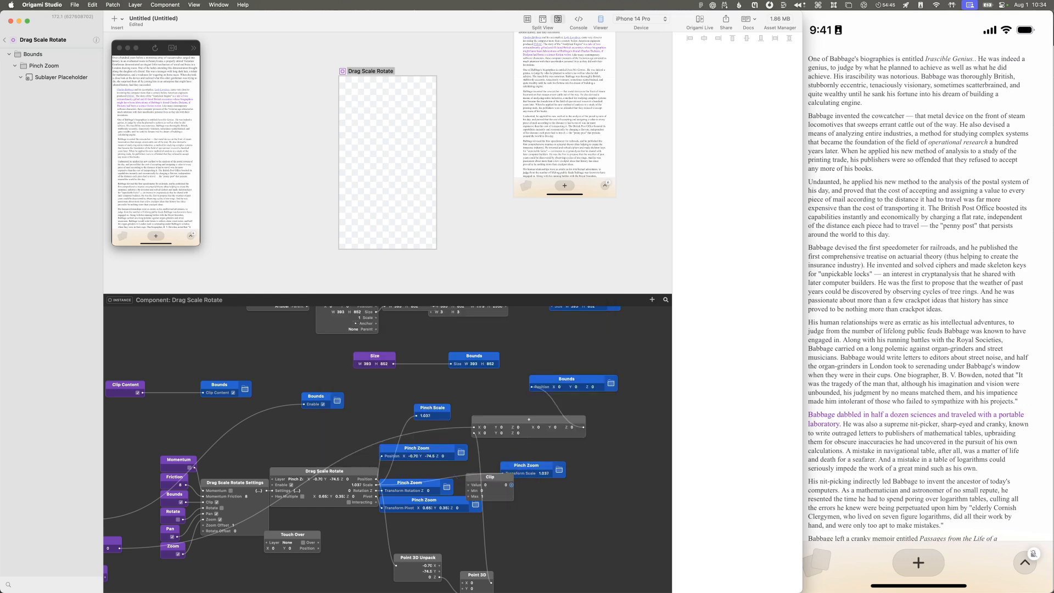
drag(467, 476, 517, 474)
click(473, 485)
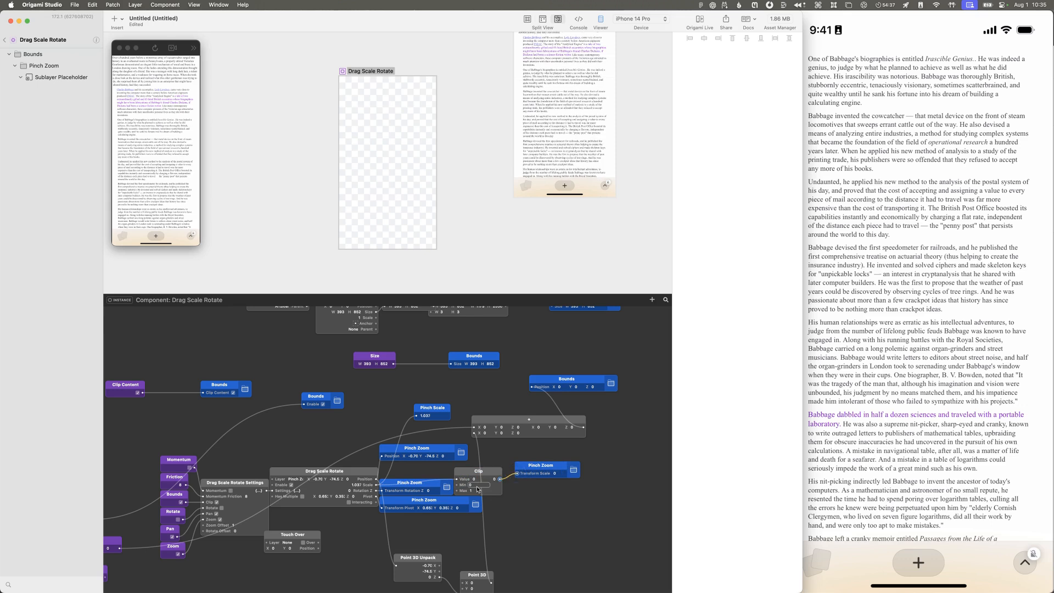
Step: Set the Min value of the Clip patch feeding Transform Scale to 0.8
double_click(476, 485)
key(Return)
click(483, 485)
double_click(473, 485)
text(0.8)
key(Return)
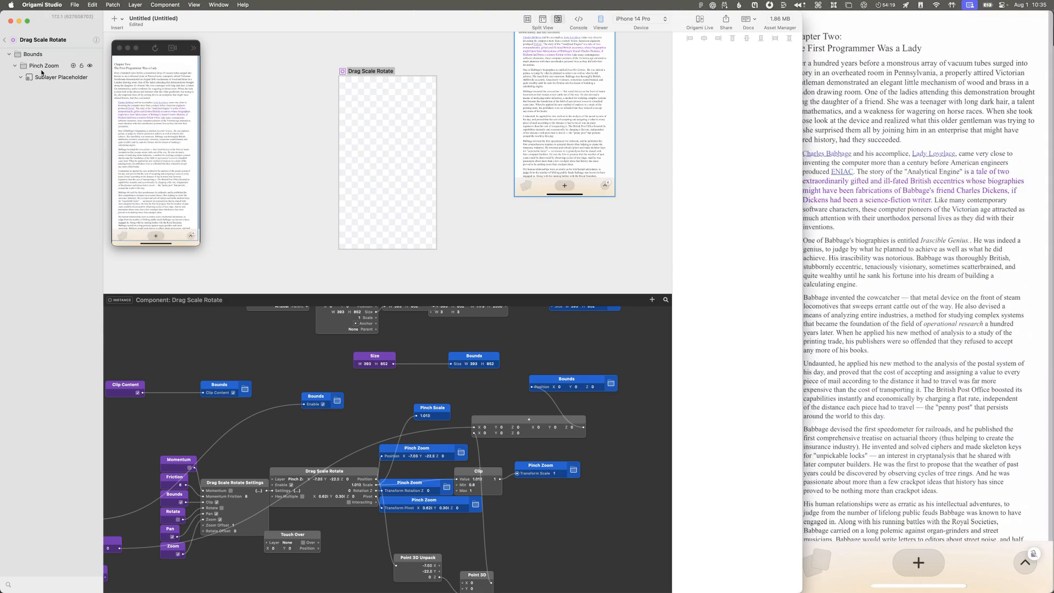
Step: Narrow the editor window to uncover the phone preview and set the Clip patch's Min to 0.95
mouse_move(813, 390)
drag(803, 388, 778, 373)
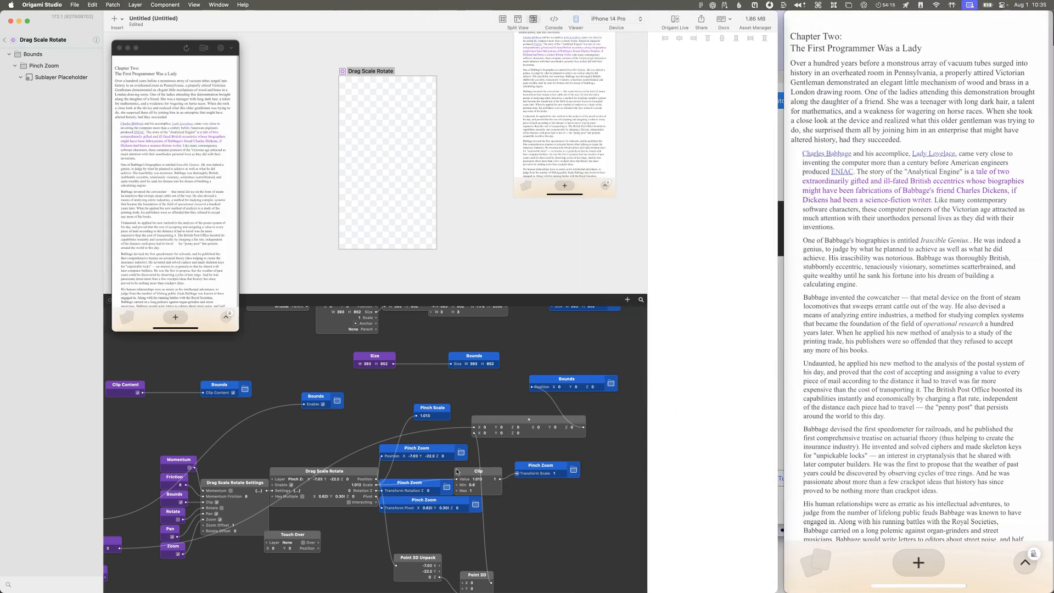
click(471, 485)
key(Return)
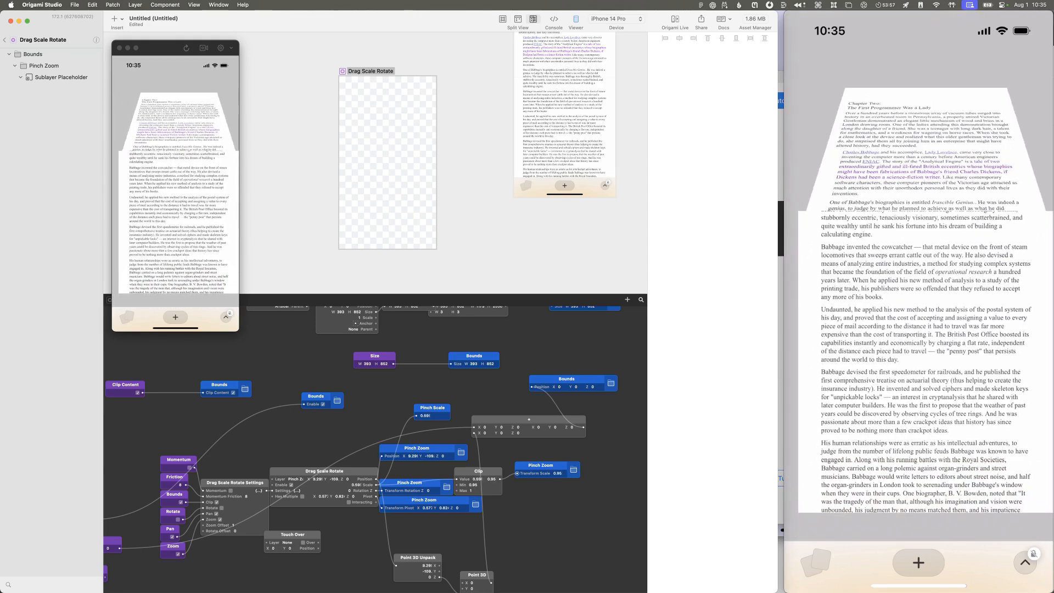
Step: Return to the main prototype and insert a Clip patch between Drag Scale Rotate's Pinch Scale and the Transition patch
click(11, 41)
drag(383, 407, 323, 407)
double_click(377, 422)
text(cli)
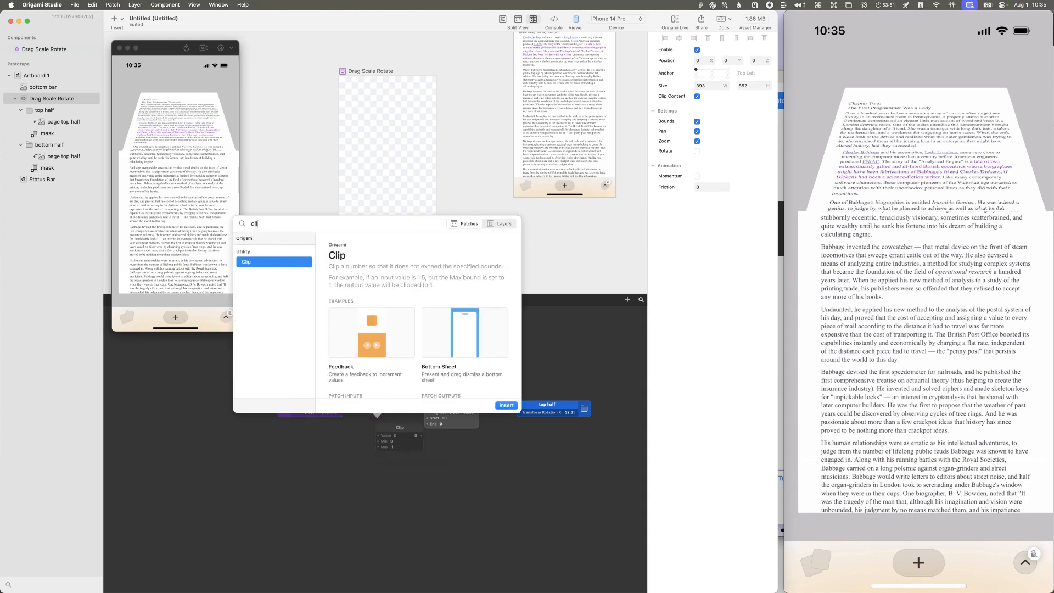
key(Return)
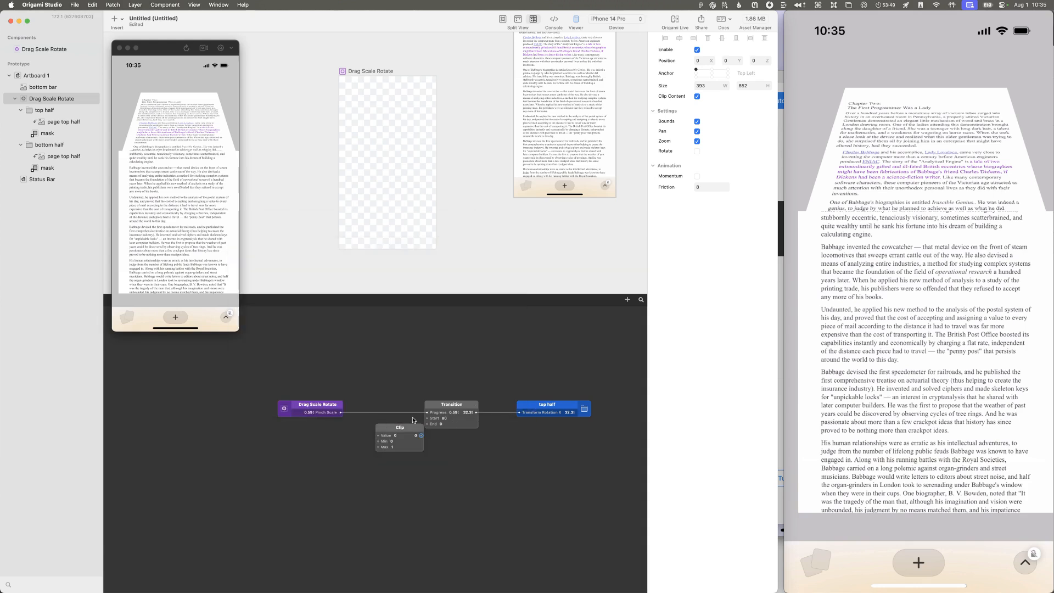
drag(426, 413, 396, 405)
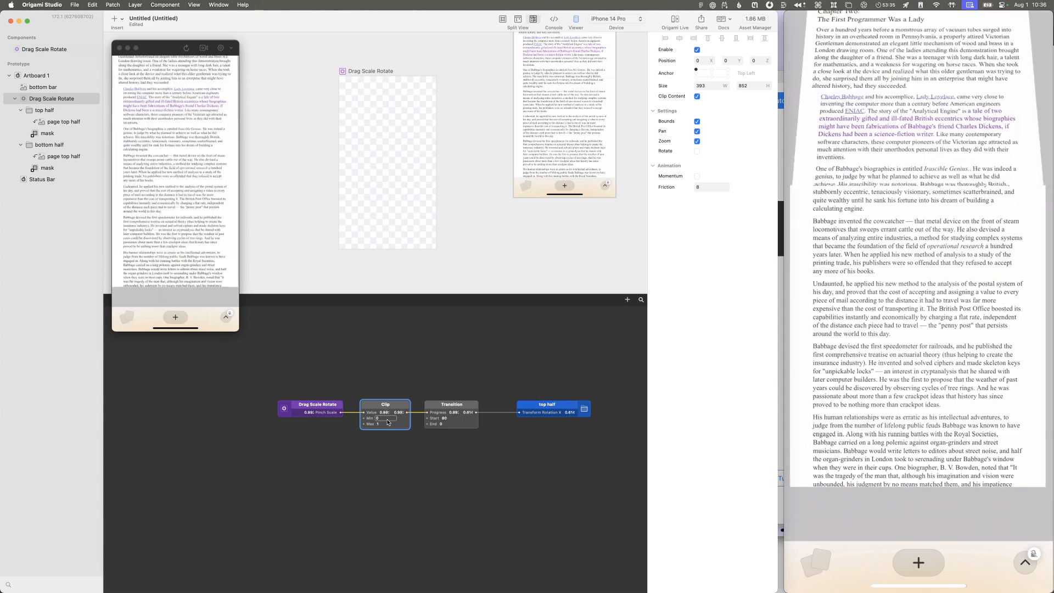
Step: Reopen the Drag Scale Rotate component, change its Clip patch's Min value, and return to the main prototype
double_click(19, 52)
click(475, 485)
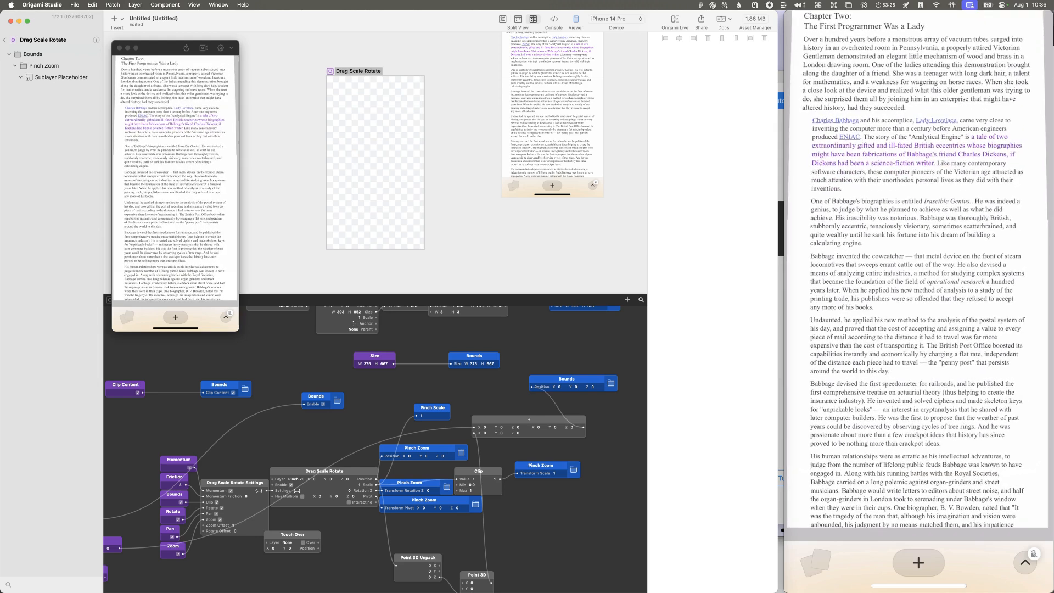
click(477, 485)
click(4, 40)
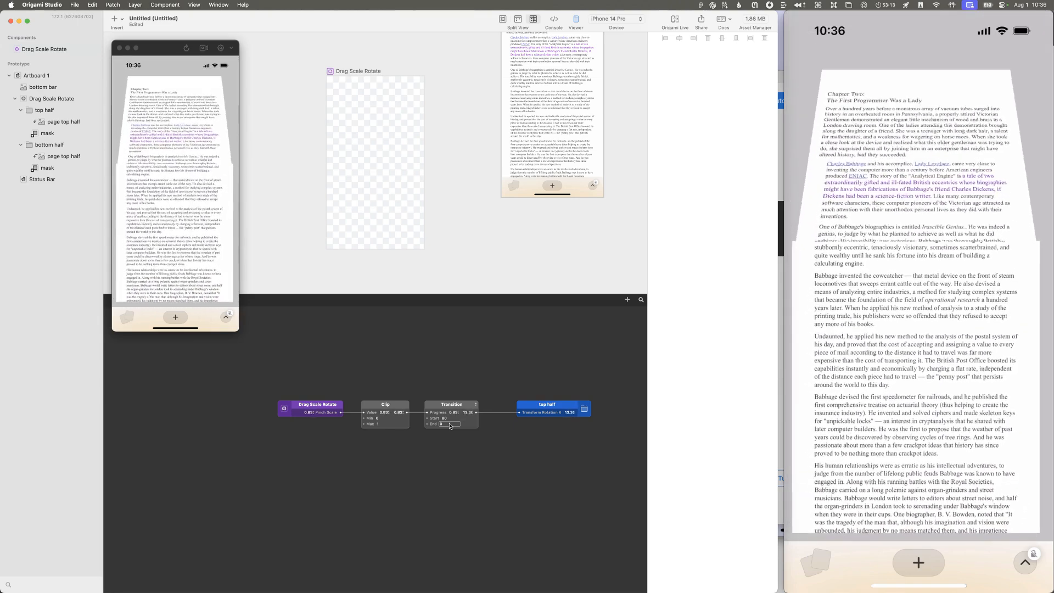
Step: Search the patch library for "vari", close it, and adjust the Transition patch's Start value to 83
scroll(411, 357, up, 2)
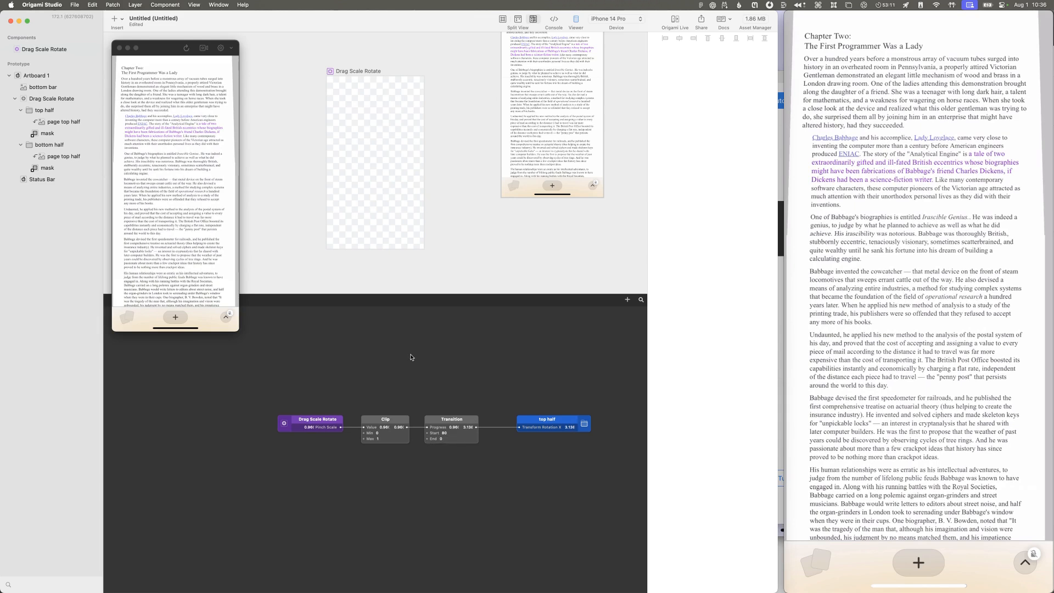
double_click(405, 360)
text(vari)
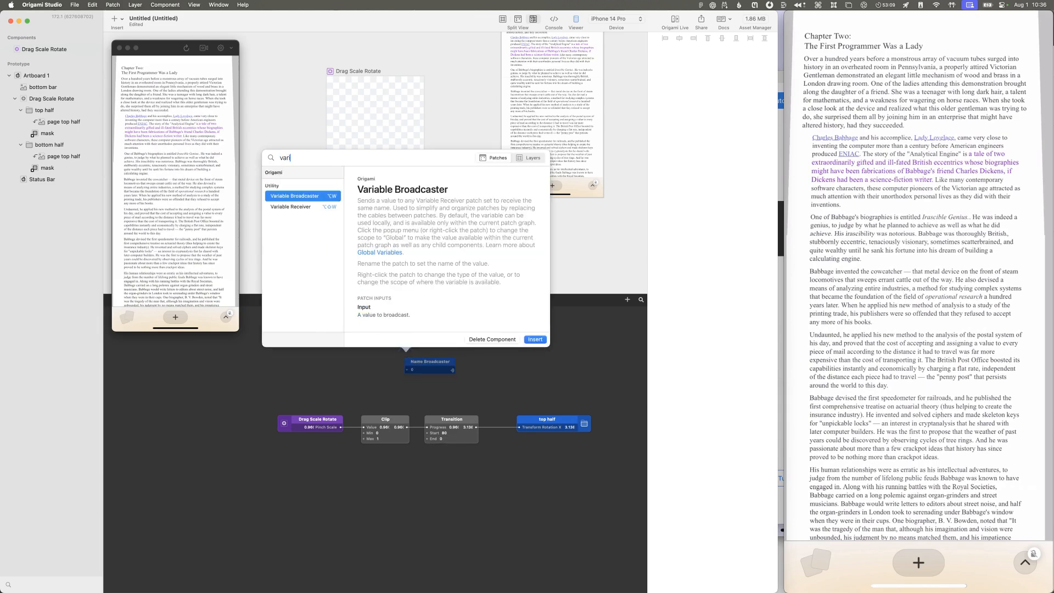
key(Escape)
drag(440, 432, 438, 420)
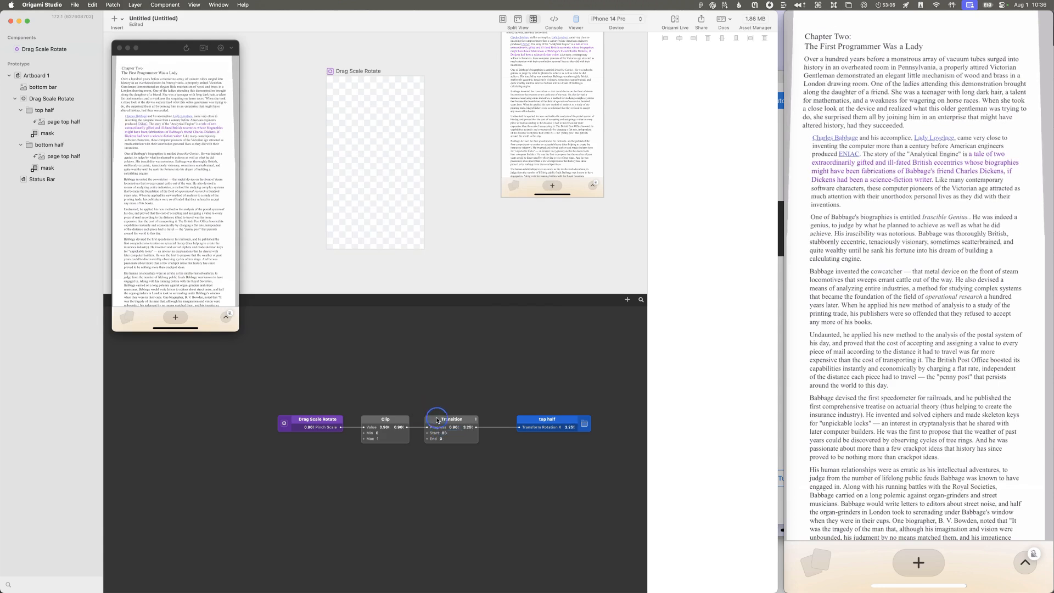
Step: Search the patch library for "const" and "valu" to find a patch that holds a fixed value
double_click(394, 369)
text(const)
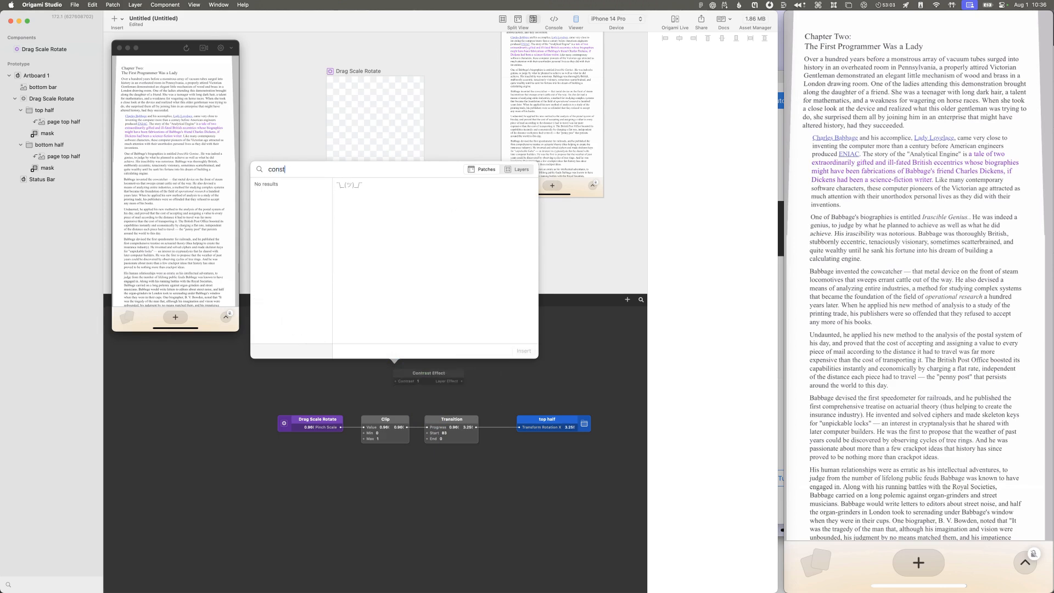
key(BackSpace)
key(BackSpace)
key(BackSpace)
key(BackSpace)
key(BackSpace)
text(valu)
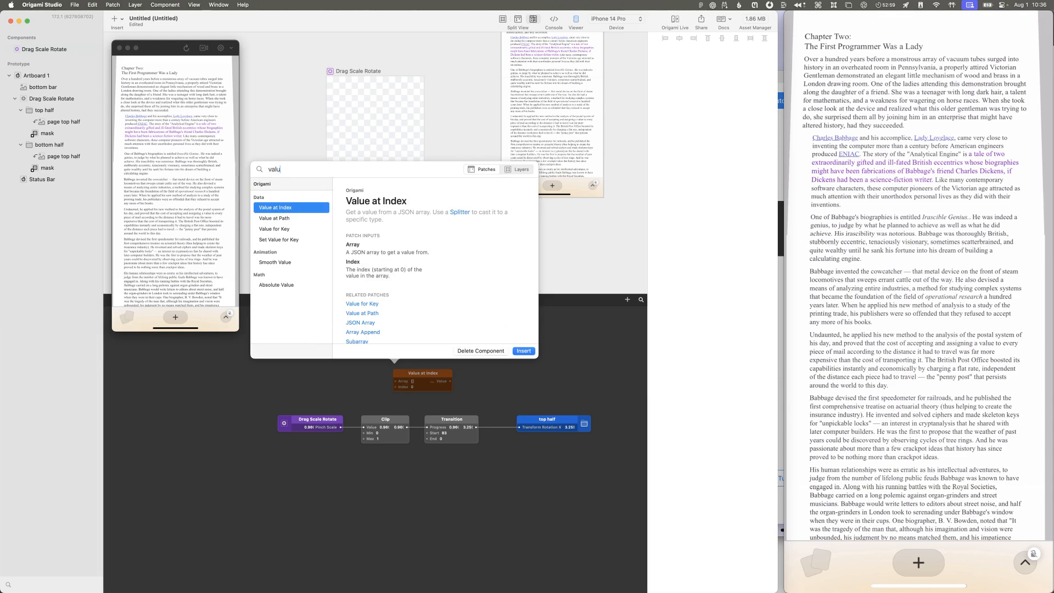
key(Down)
key(Down)
key(Down)
key(Down)
key(Down)
key(Escape)
Step: Browse the library's layer and patch lists for a patch that can hold a reusable value
double_click(364, 367)
click(498, 168)
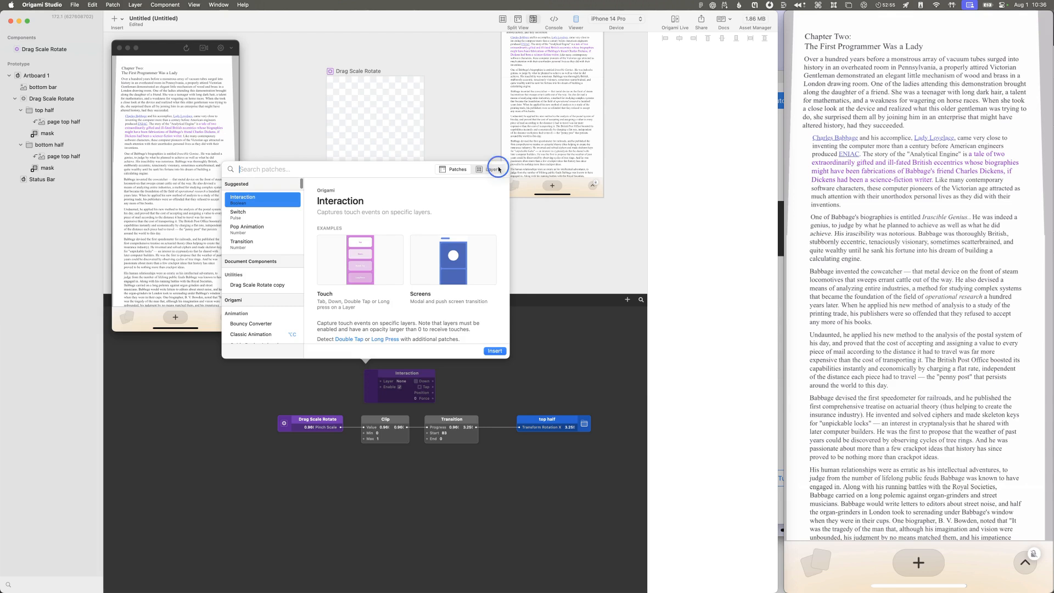
scroll(273, 281, down, 10)
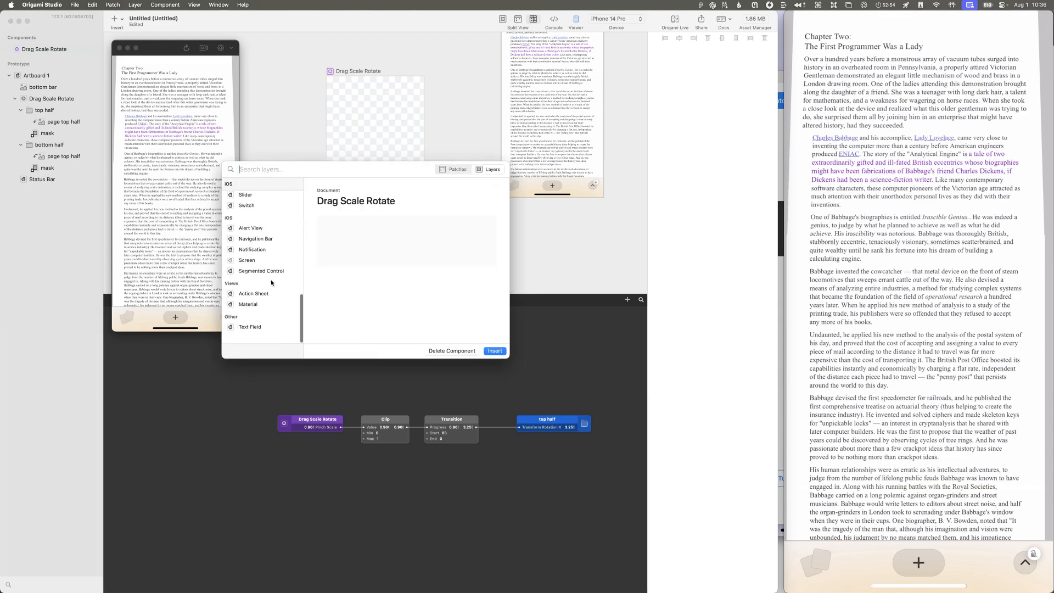
click(455, 171)
scroll(264, 264, down, 5)
scroll(271, 294, down, 10)
scroll(272, 294, up, 3)
scroll(257, 299, down, 10)
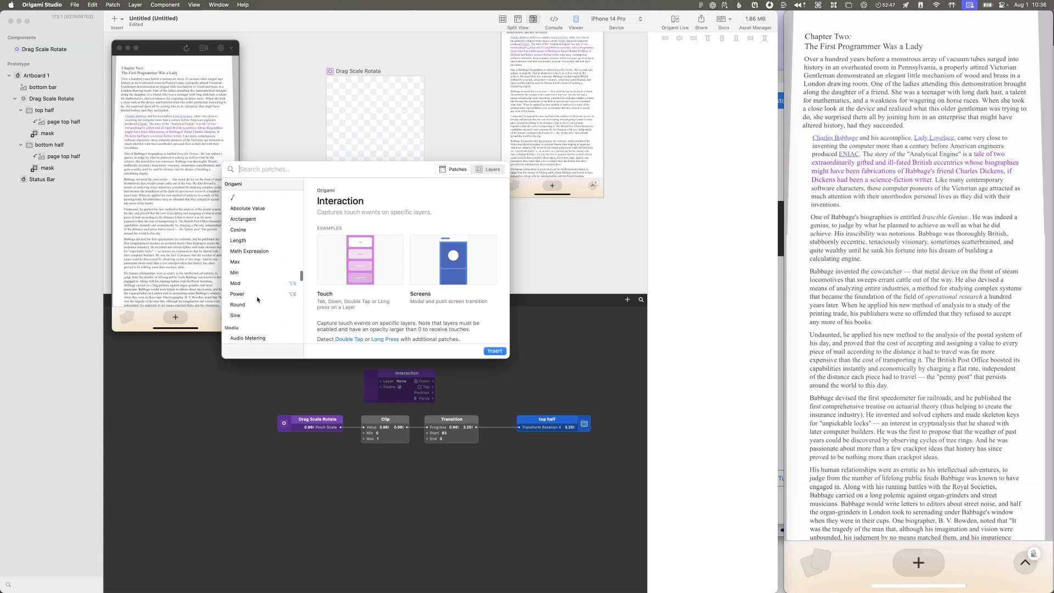
scroll(255, 292, up, 10)
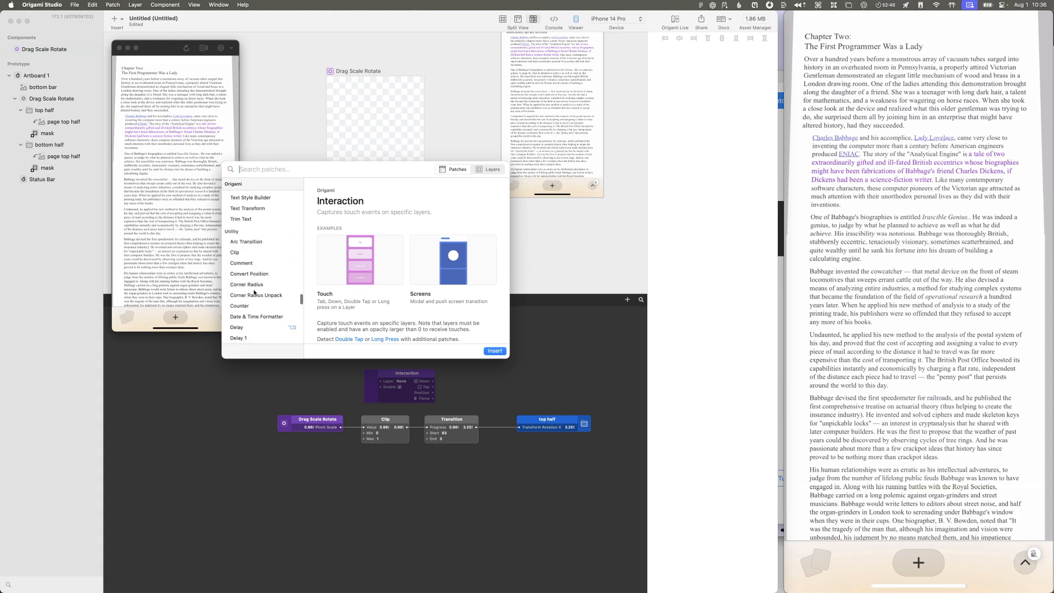
scroll(254, 293, down, 3)
scroll(254, 292, down, 5)
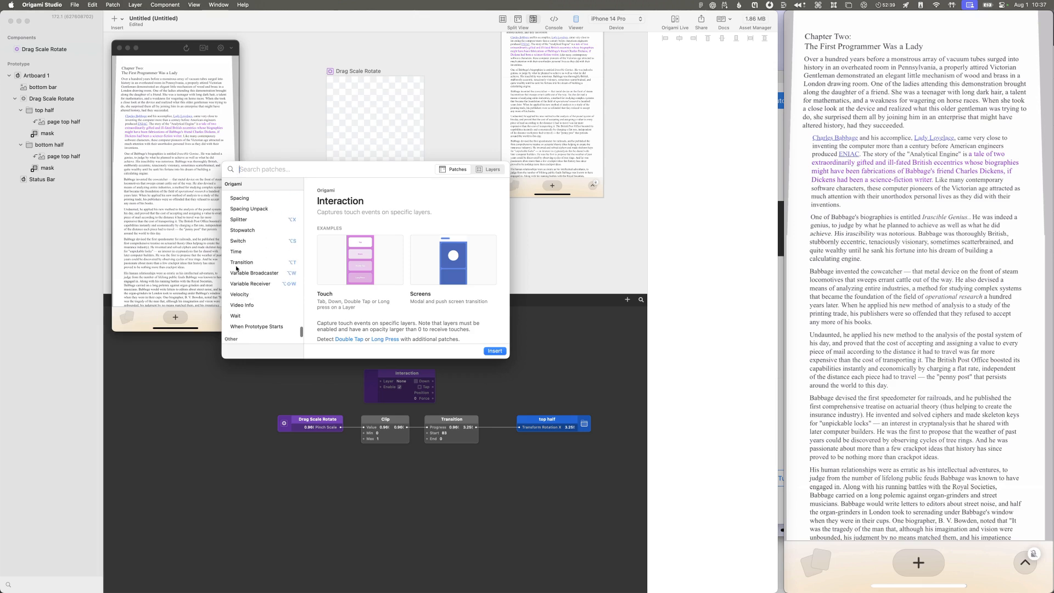
scroll(257, 309, up, 10)
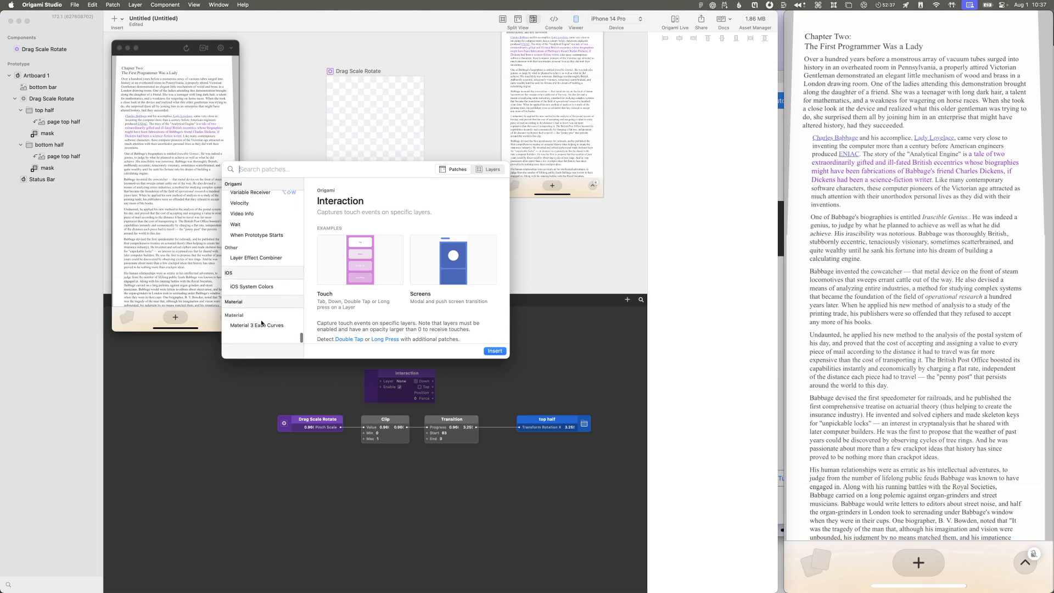
scroll(260, 320, up, 10)
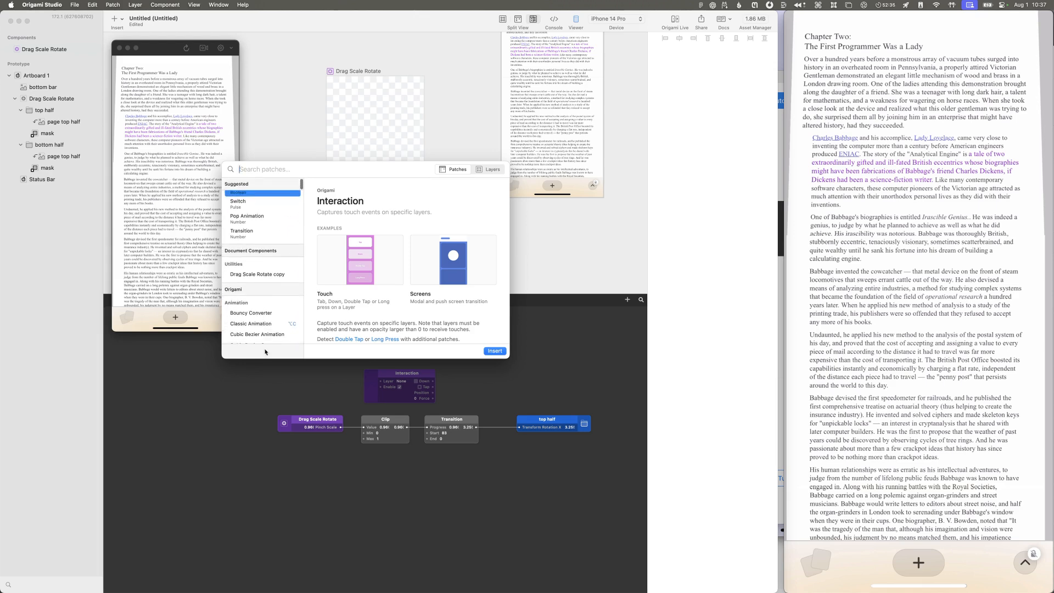
scroll(271, 316, down, 5)
scroll(271, 313, down, 4)
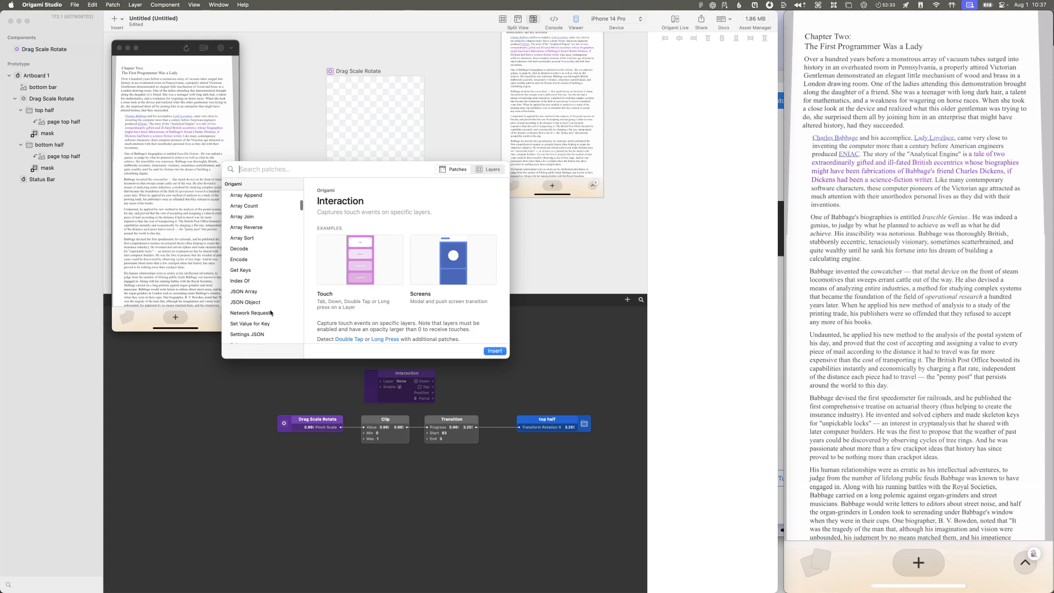
scroll(271, 313, up, 5)
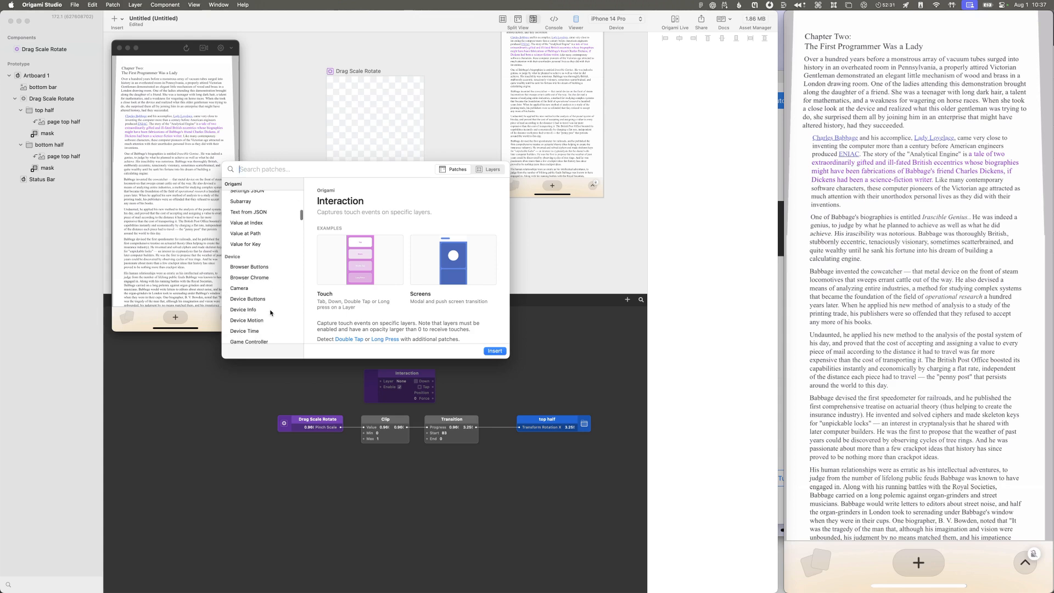
scroll(264, 308, down, 6)
scroll(245, 313, down, 10)
scroll(244, 312, down, 10)
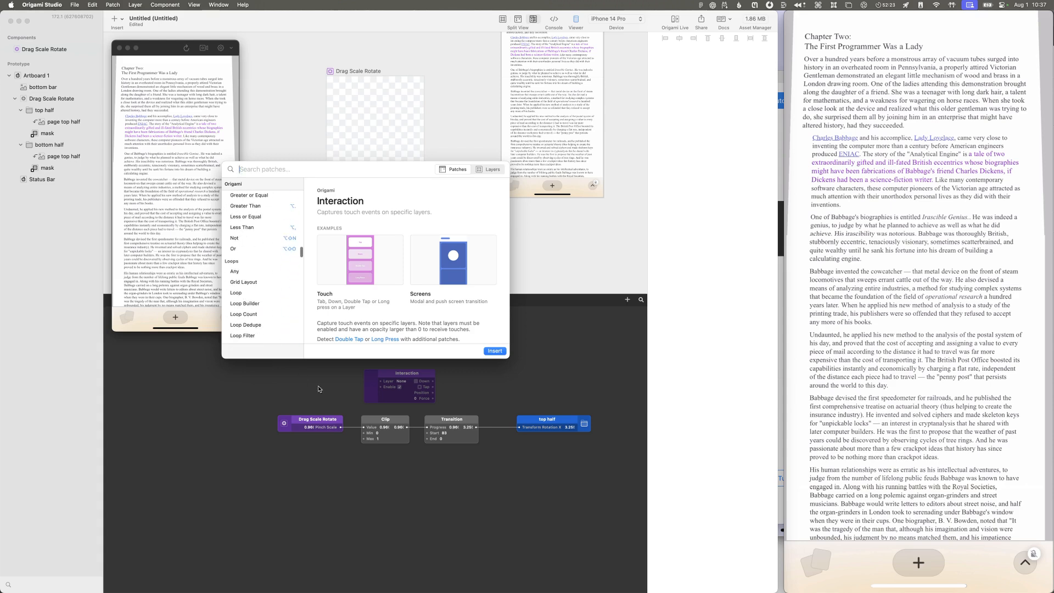
click(318, 389)
Step: Switch to the Origami Studio documentation window and read the Variables page's section on global variables
click(243, 5)
mouse_move(230, 3)
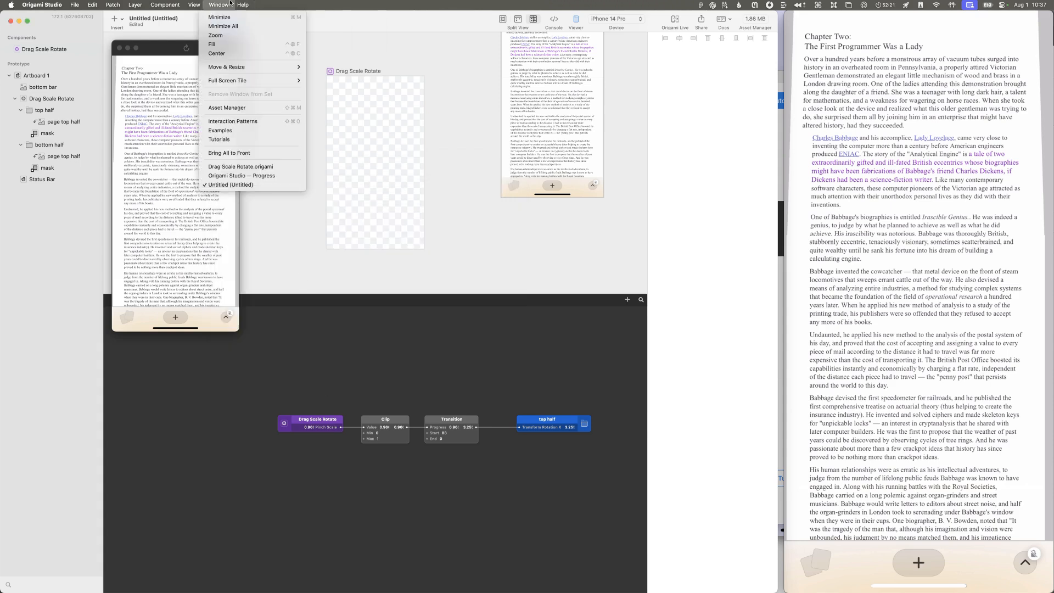
key(super+grave)
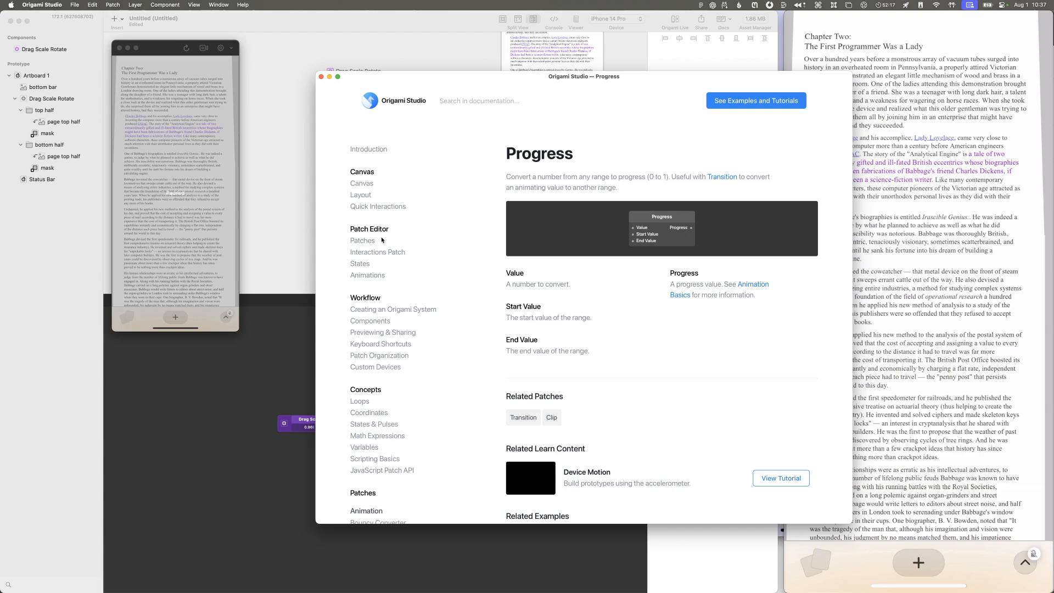
scroll(380, 252, down, 10)
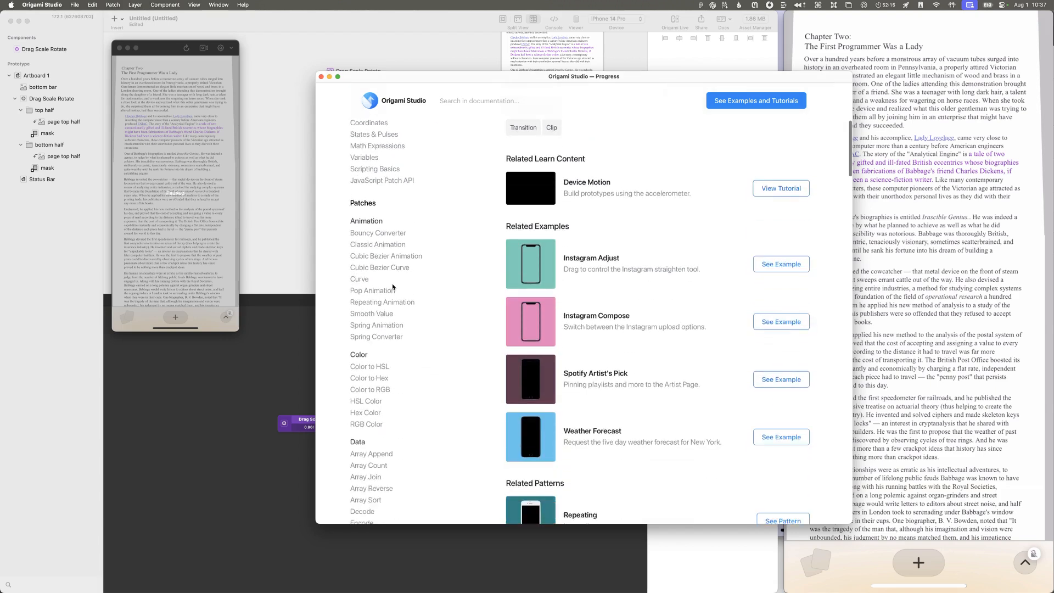
scroll(390, 283, up, 5)
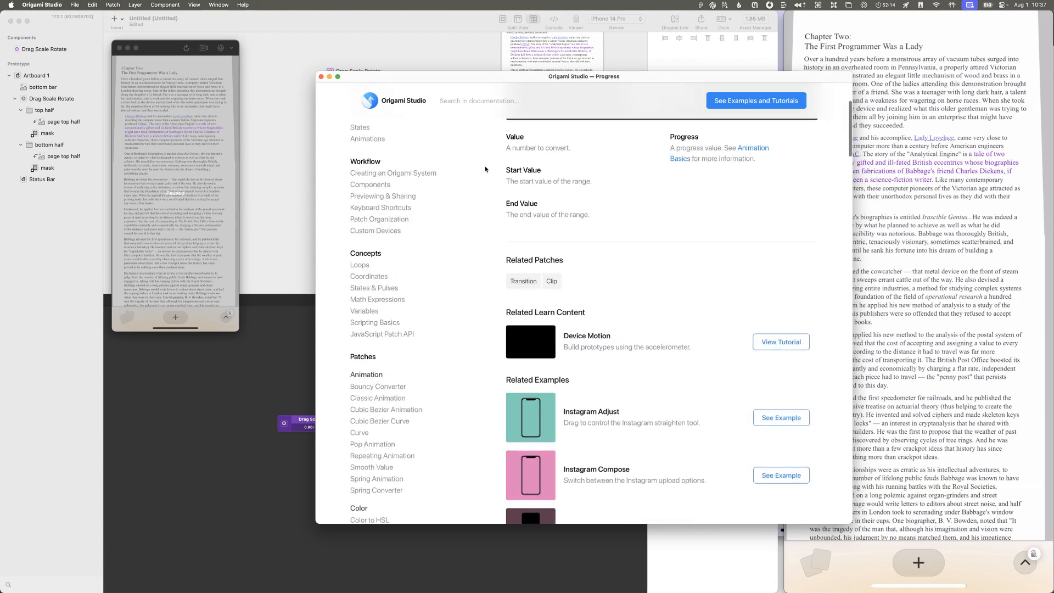
click(373, 311)
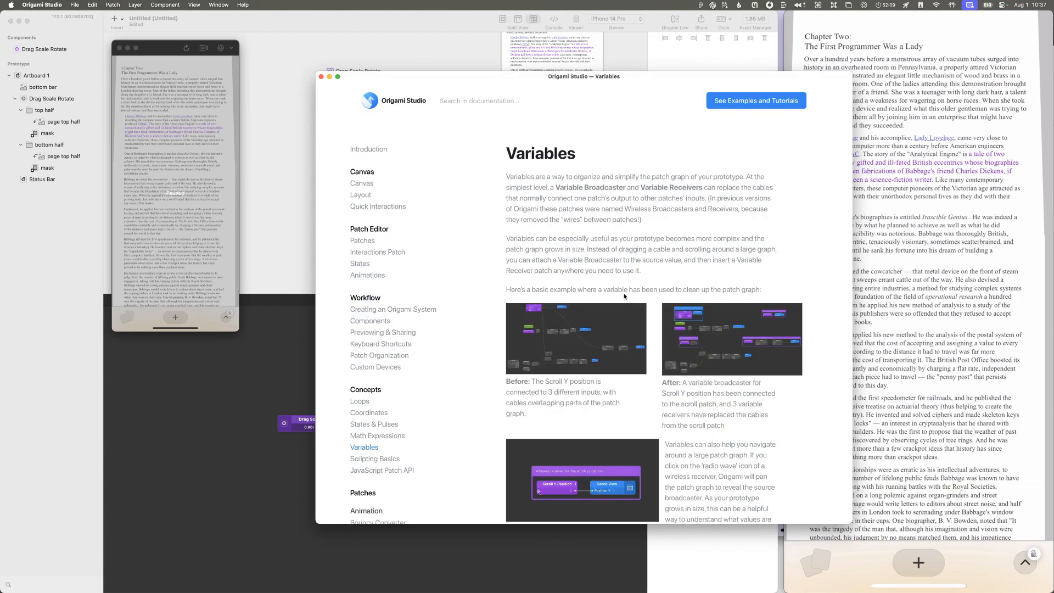
scroll(620, 293, down, 20)
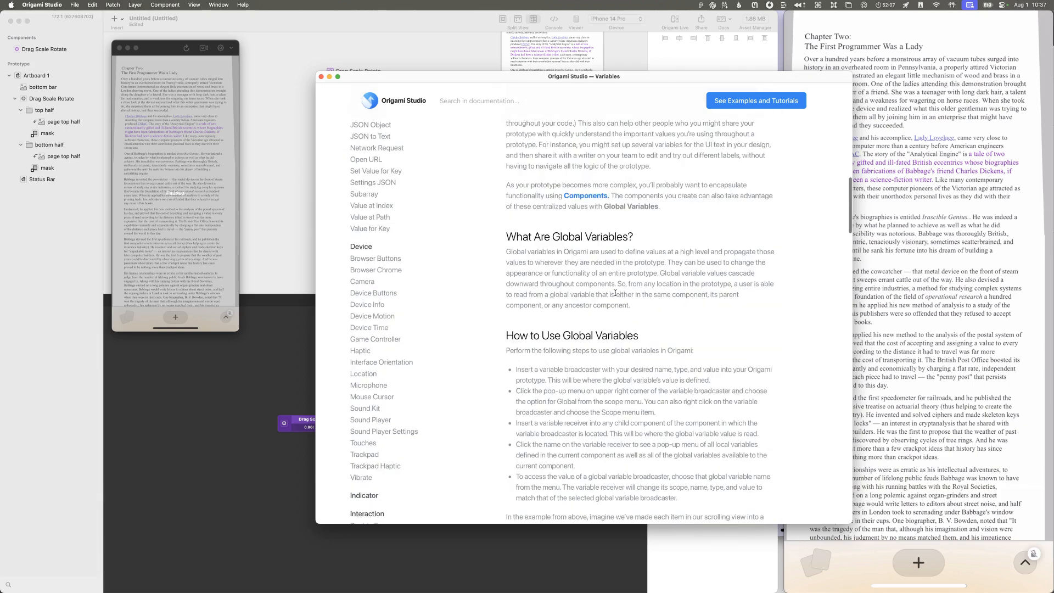
drag(575, 237, 594, 273)
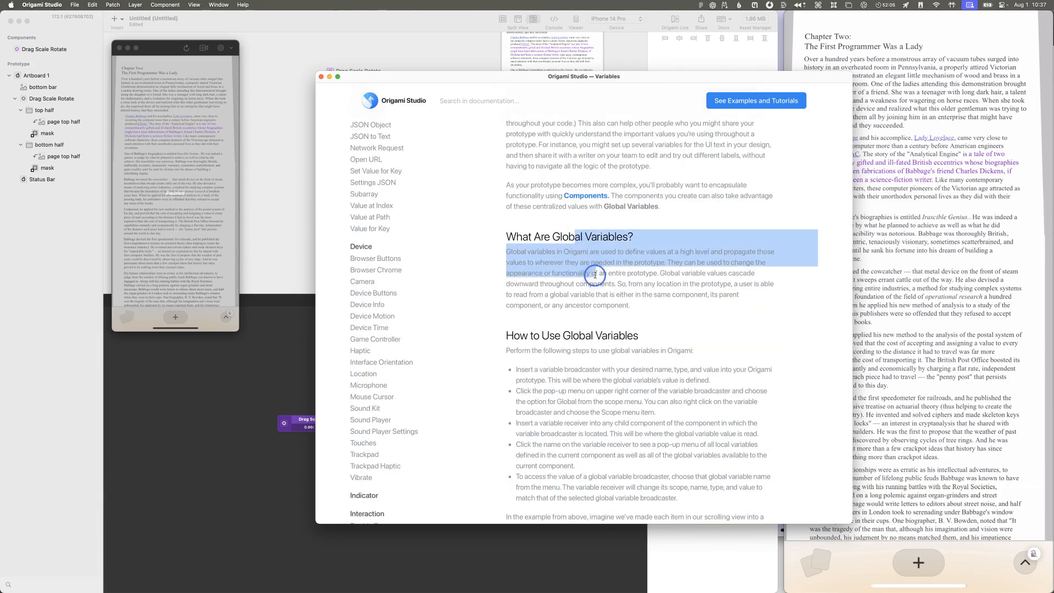
click(594, 274)
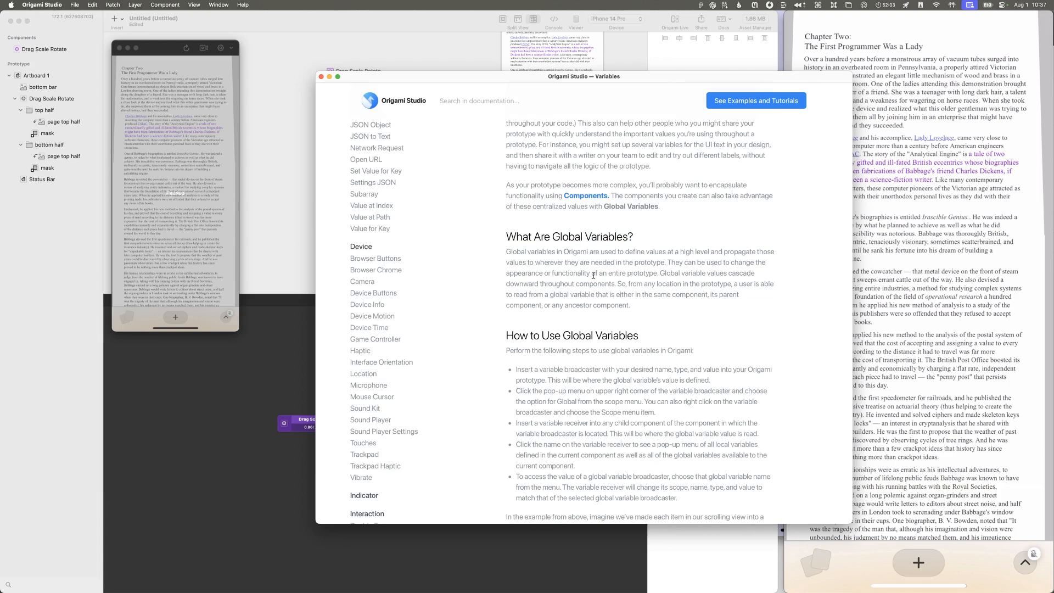
Step: Add a Variable Broadcaster patch named Rotation max above the Drag Scale Rotate patch and set its value to 80
double_click(281, 379)
text(vari)
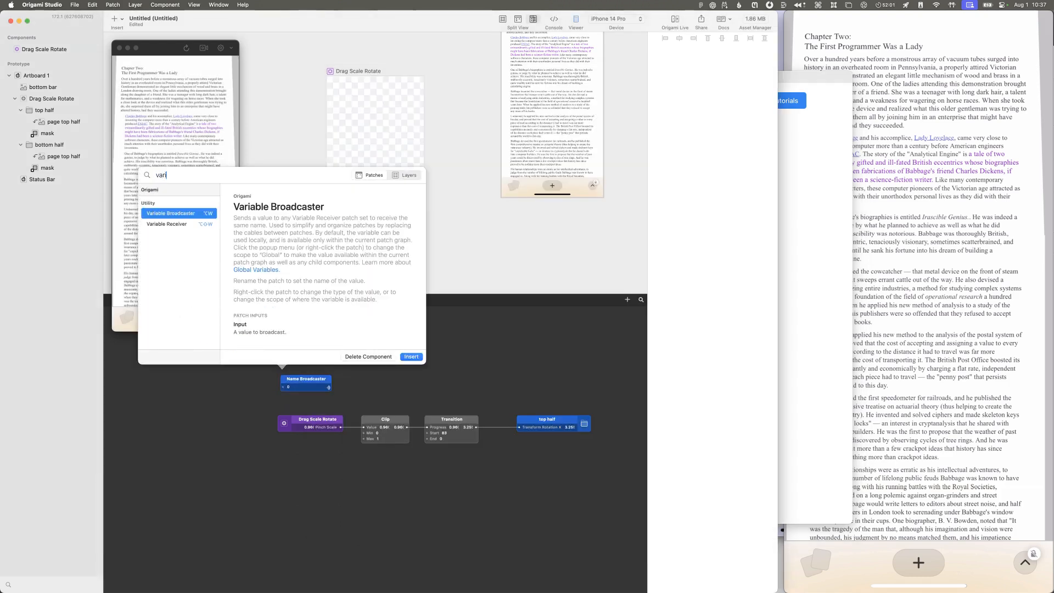
key(Return)
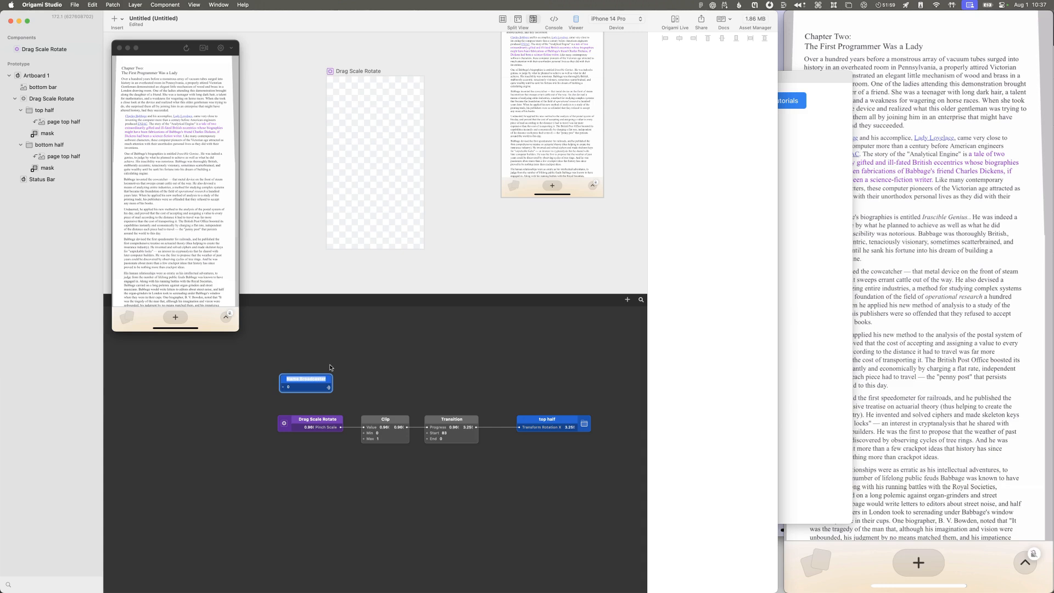
text(Rotation max)
key(Return)
click(294, 388)
click(295, 389)
click(358, 386)
Step: Return to the documentation window and read the Variables page's instructions on how to use global variables
click(803, 339)
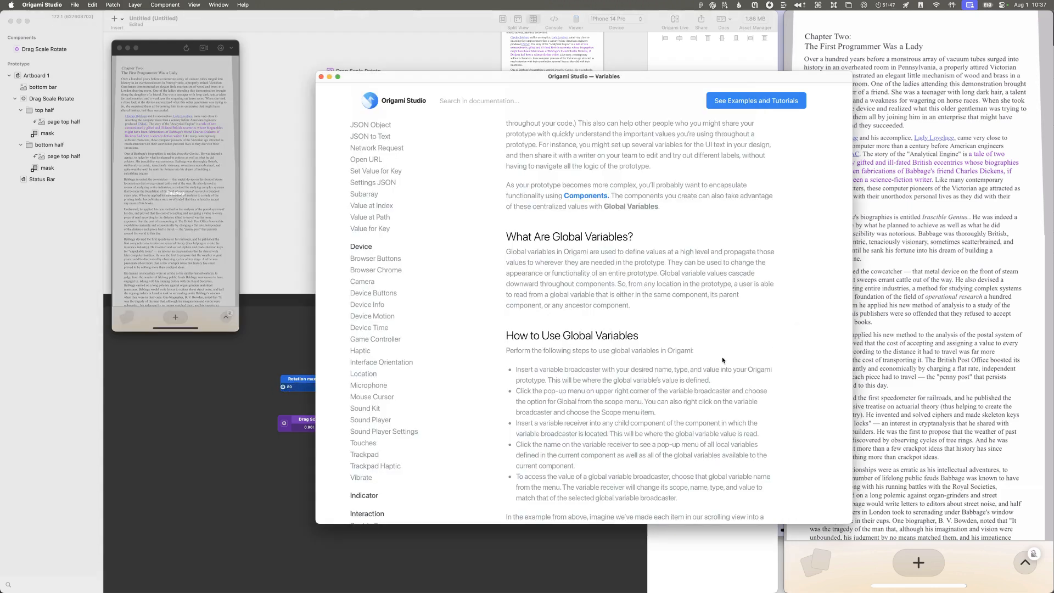
scroll(702, 347, down, 3)
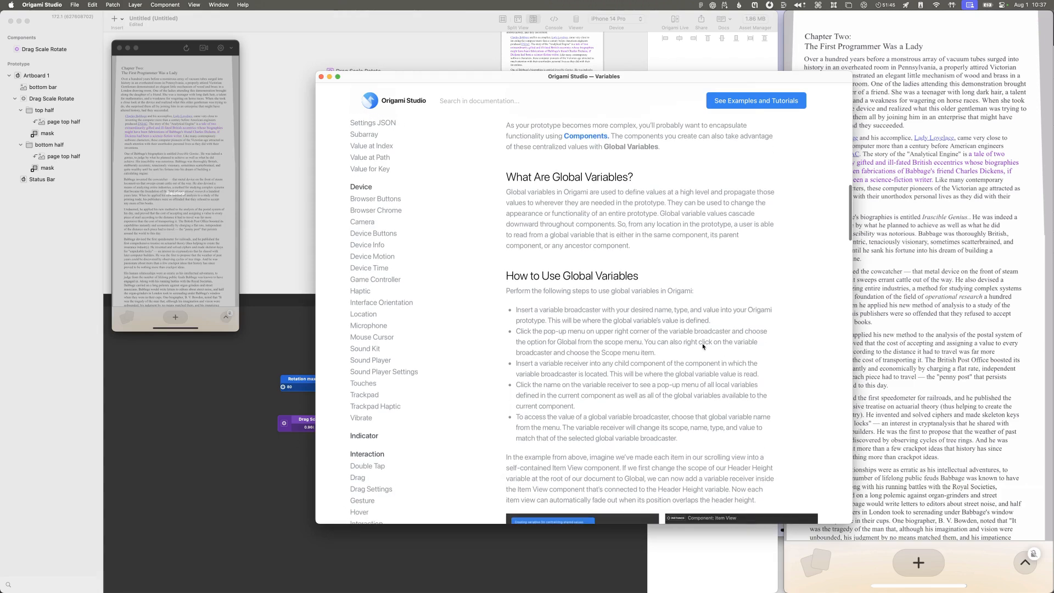
scroll(680, 345, down, 1)
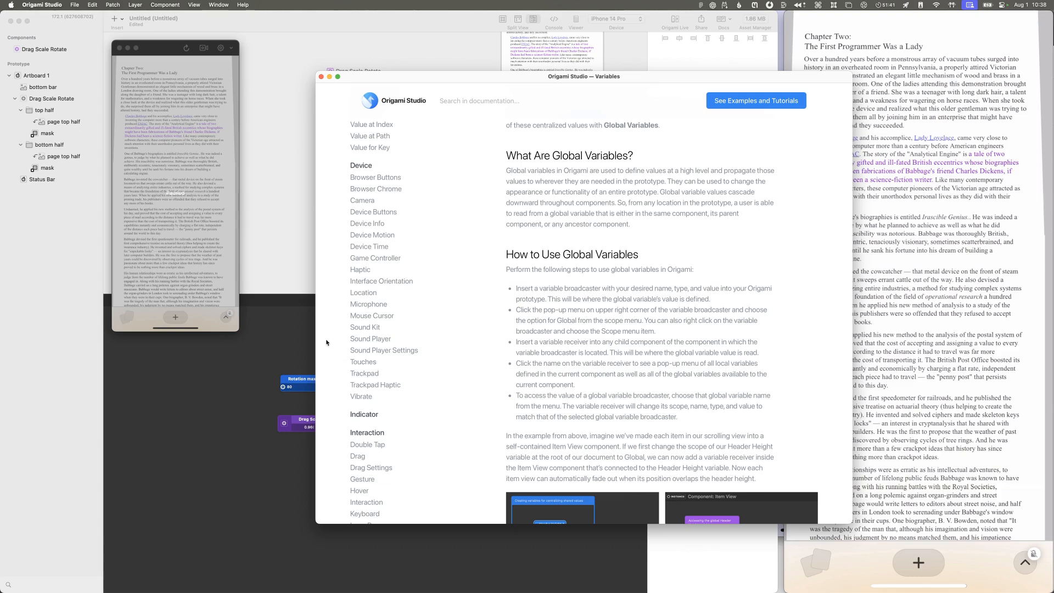
click(308, 346)
Step: Move the Rotation max broadcaster away from the patch chain and look for a variable option on the Transition patch's inputs
drag(306, 381, 286, 335)
double_click(398, 487)
key(Escape)
right_click(442, 435)
key(Escape)
double_click(442, 433)
right_click(443, 434)
click(438, 434)
scroll(438, 435, up, 1)
right_click(435, 433)
click(410, 490)
Step: Insert a Variable Receiver for Rotation max, feed it into the Transition's Start, and duplicate the Transition with the same connections
scroll(409, 491, right, 1)
double_click(409, 491)
text(varia)
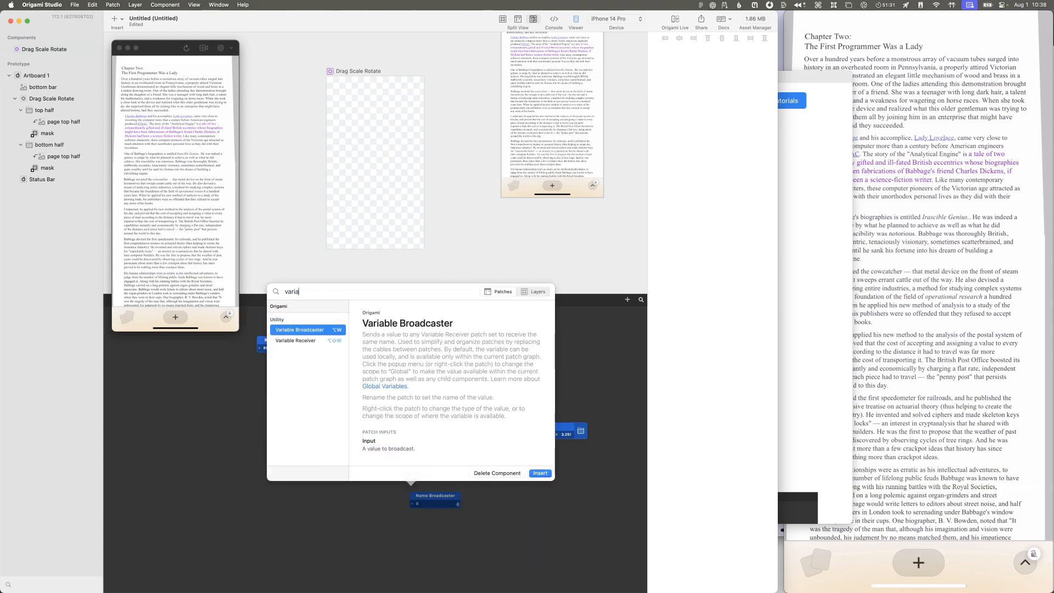
key(Down)
key(Return)
drag(430, 498, 405, 475)
drag(453, 430, 362, 477)
Step: Insert a multiply patch with -1 between the Rotation max receiver and the second Transition's Start, and set Rotation max to 74
mouse_move(409, 484)
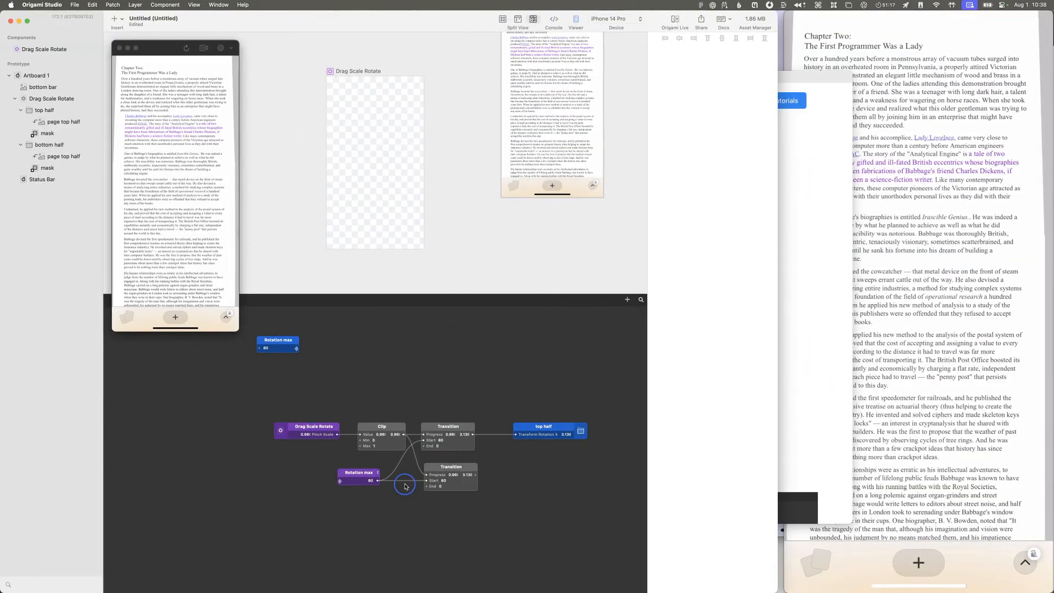
double_click(406, 487)
text(-)
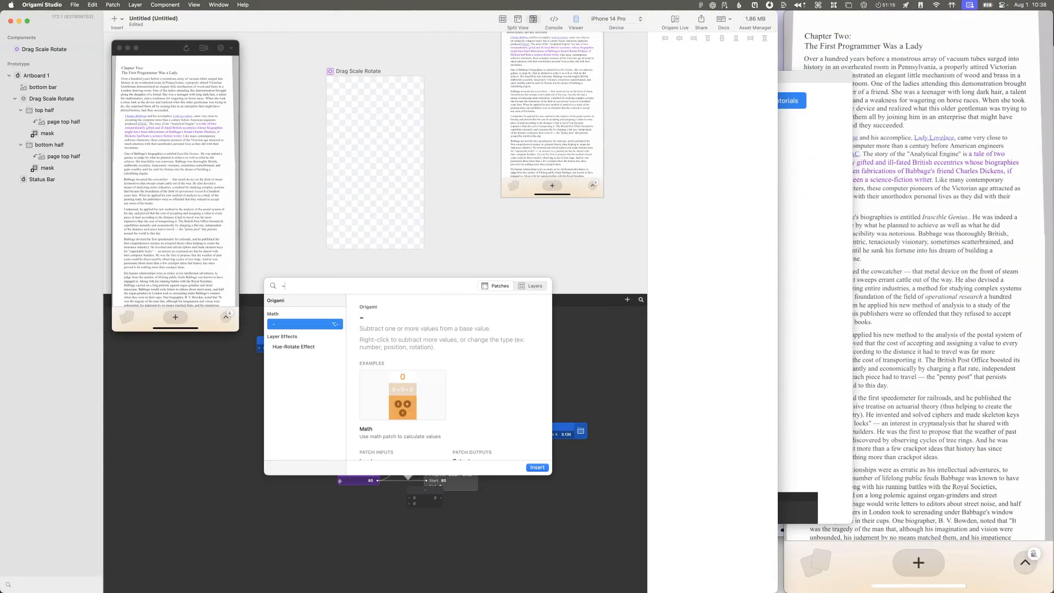
key(BackSpace)
text(*)
key(Return)
click(415, 503)
drag(427, 484, 407, 472)
drag(269, 347, 266, 345)
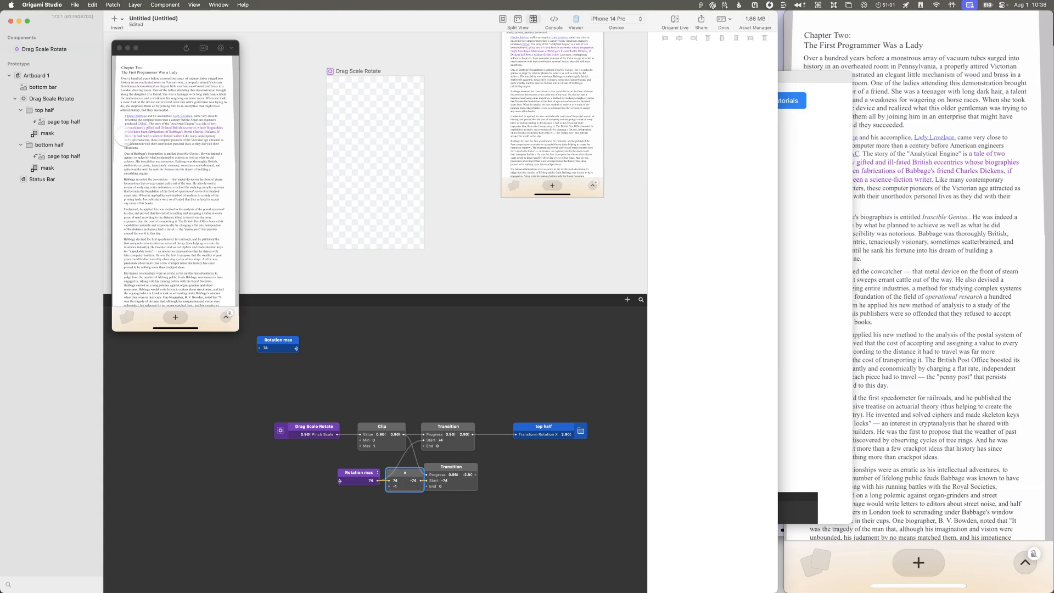
Step: Delete the second Transition, its multiply patch, the Rotation max receiver and the Rotation max broadcaster
click(74, 145)
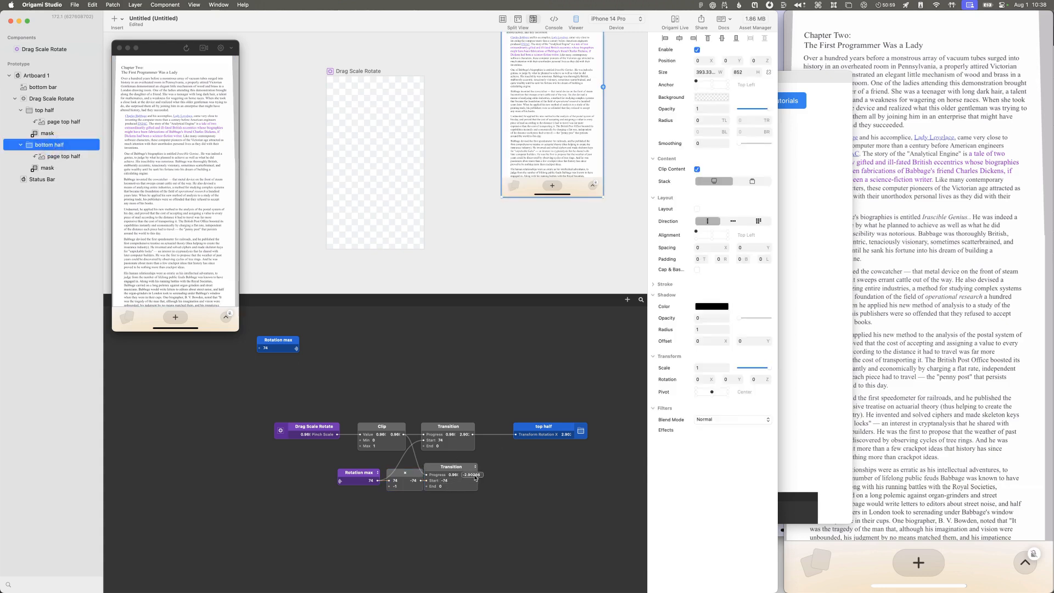
drag(475, 474, 569, 446)
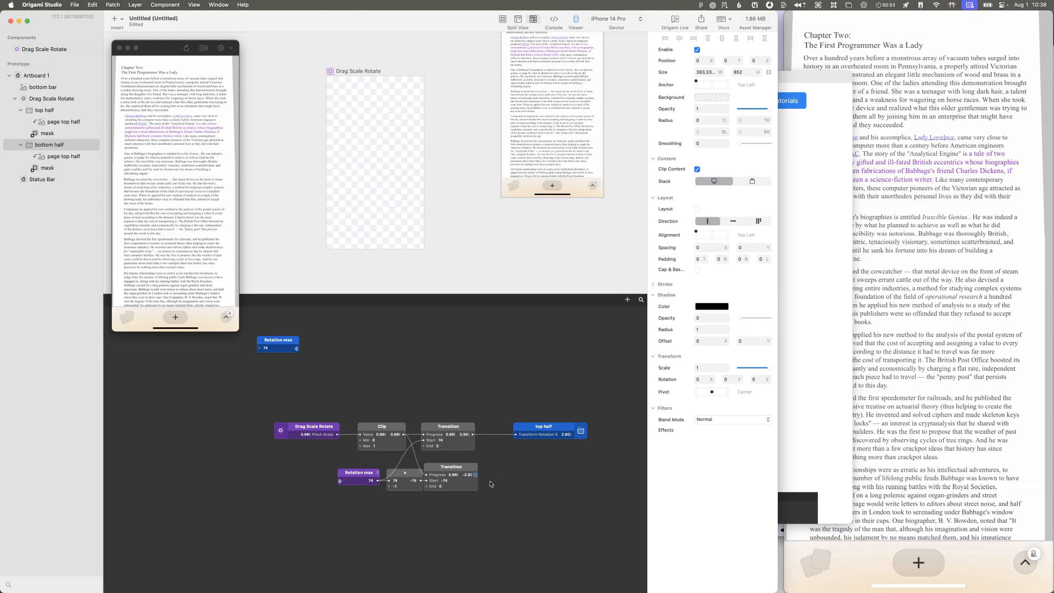
drag(484, 506, 369, 475)
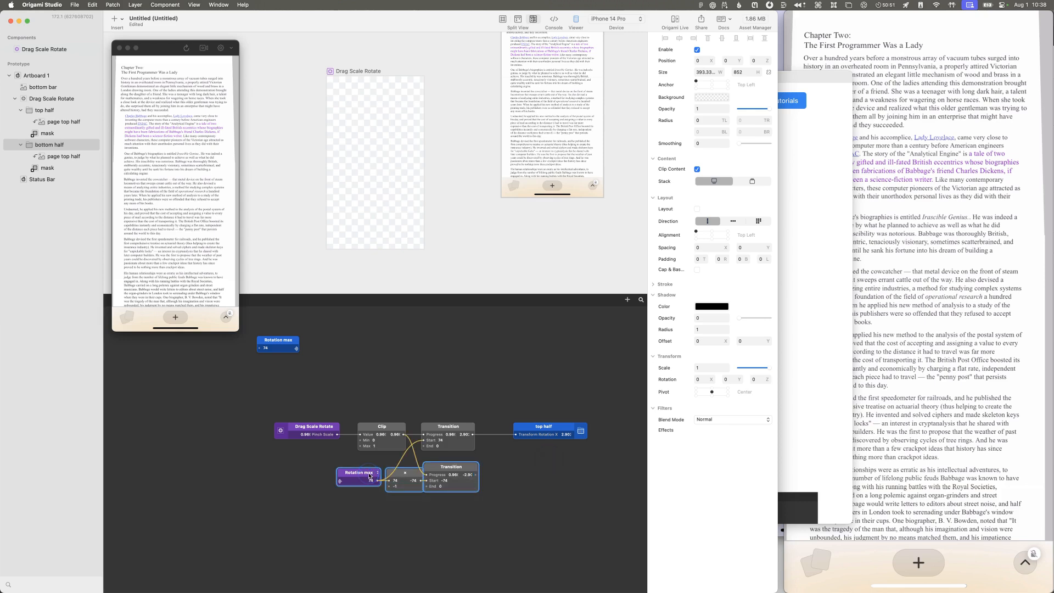
key(BackSpace)
click(274, 343)
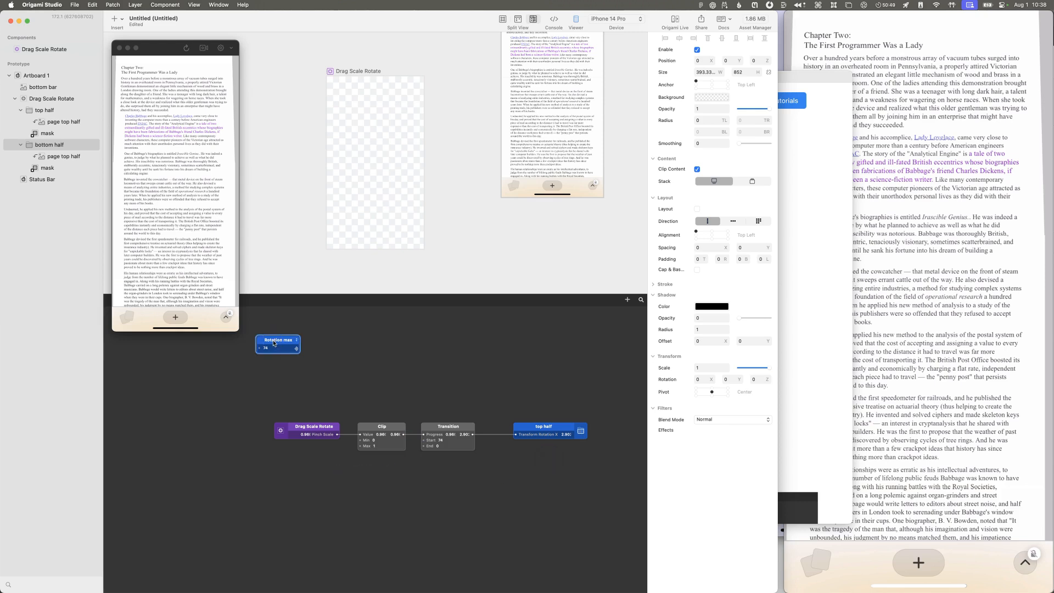
key(BackSpace)
Step: Add a multiply patch with -1 and route the Transition's output through it into the bottom half layer's X rotation
drag(526, 431, 541, 431)
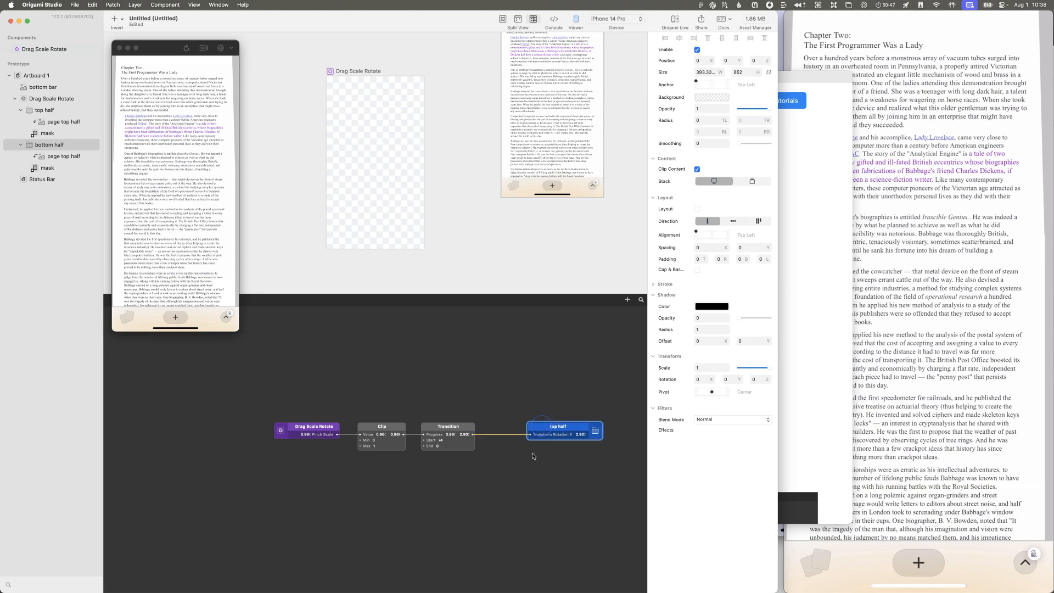
click(508, 460)
scroll(508, 460, left, 3)
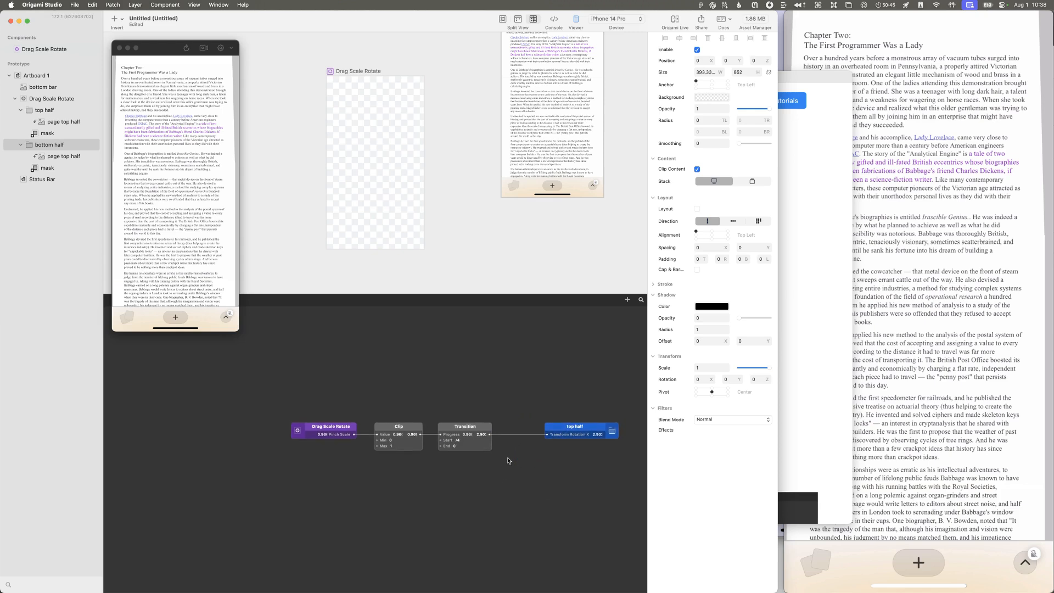
key(m)
click(514, 475)
text(-1)
key(Return)
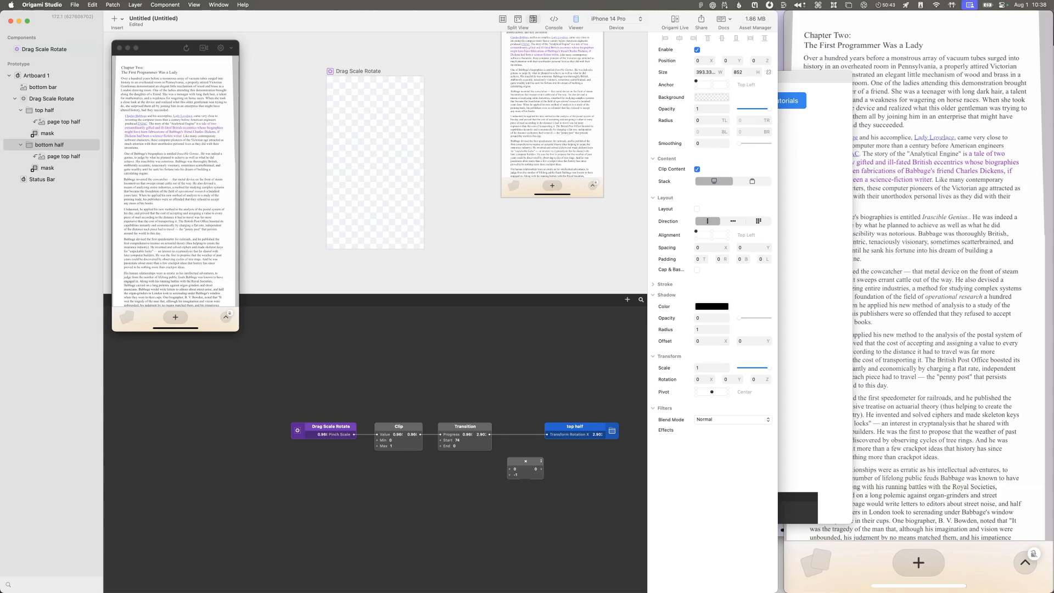
drag(489, 434, 689, 379)
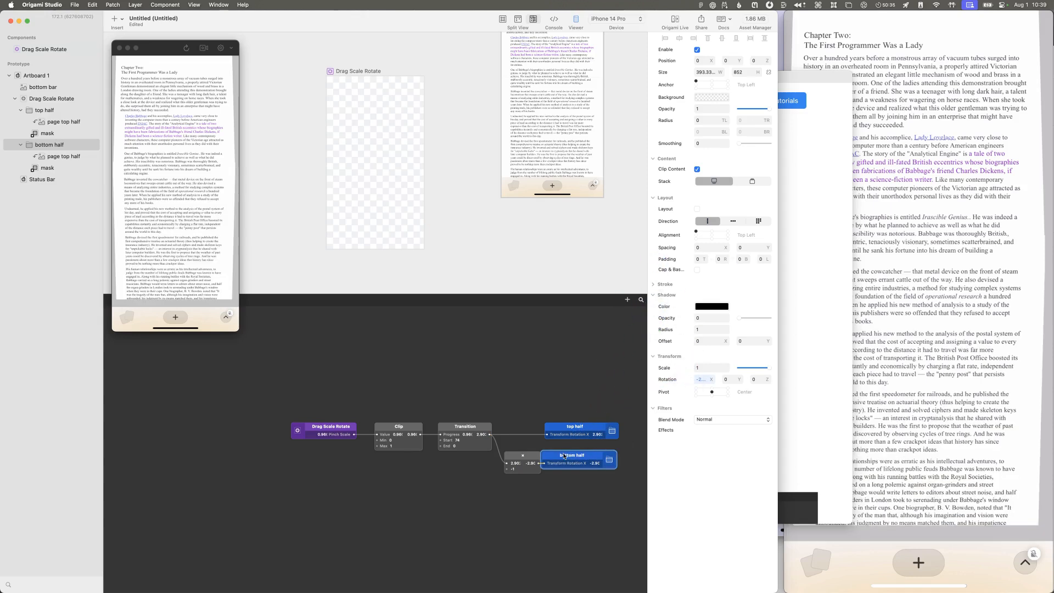
drag(529, 457, 528, 453)
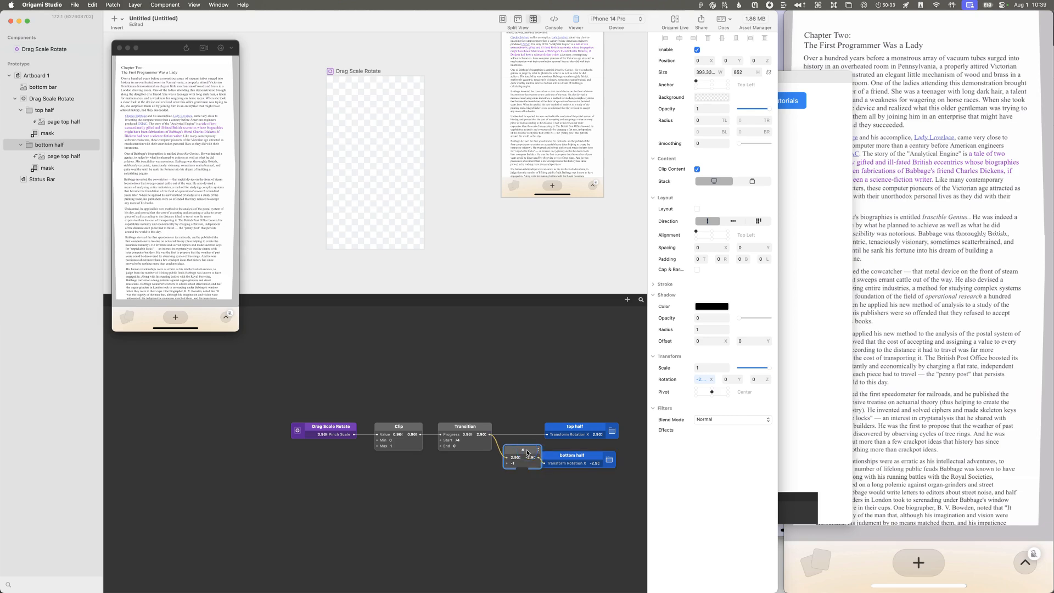
Step: Check the phone preview, restart the prototype, and compare the sizes of the top half and bottom half groups with their masks
click(851, 340)
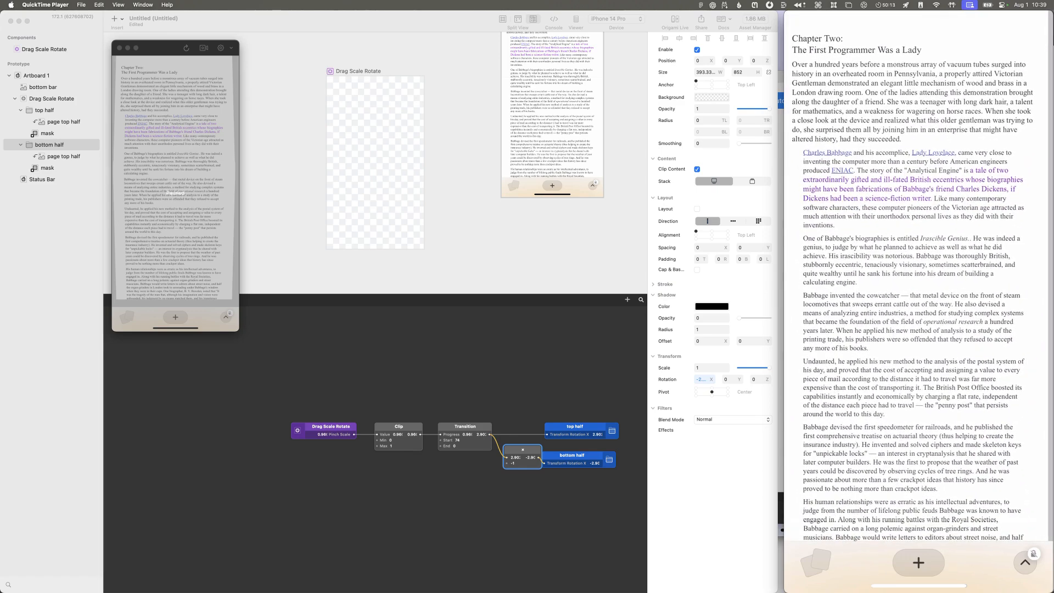
click(56, 146)
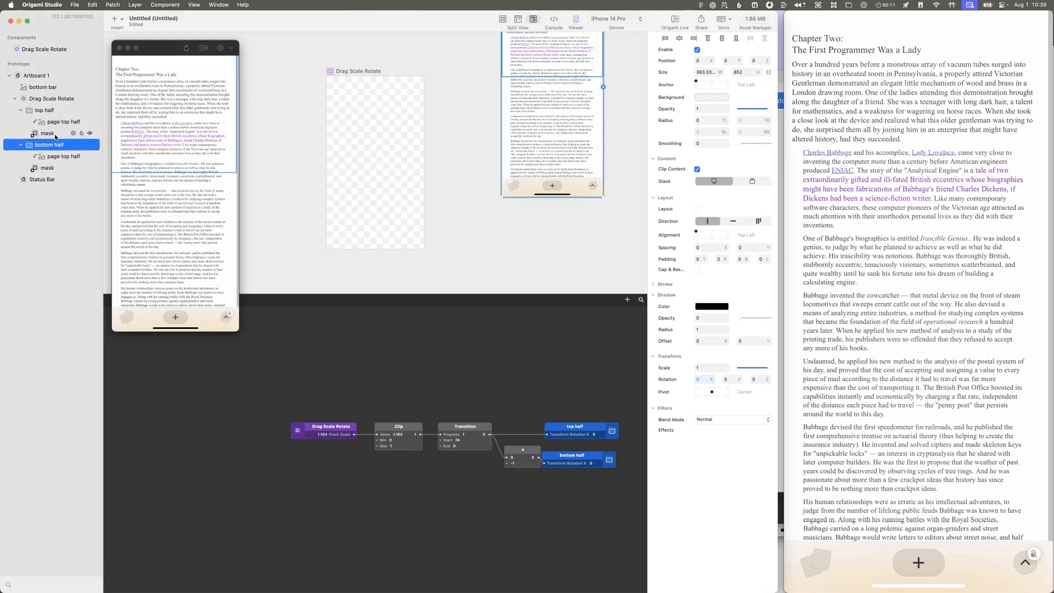
click(53, 134)
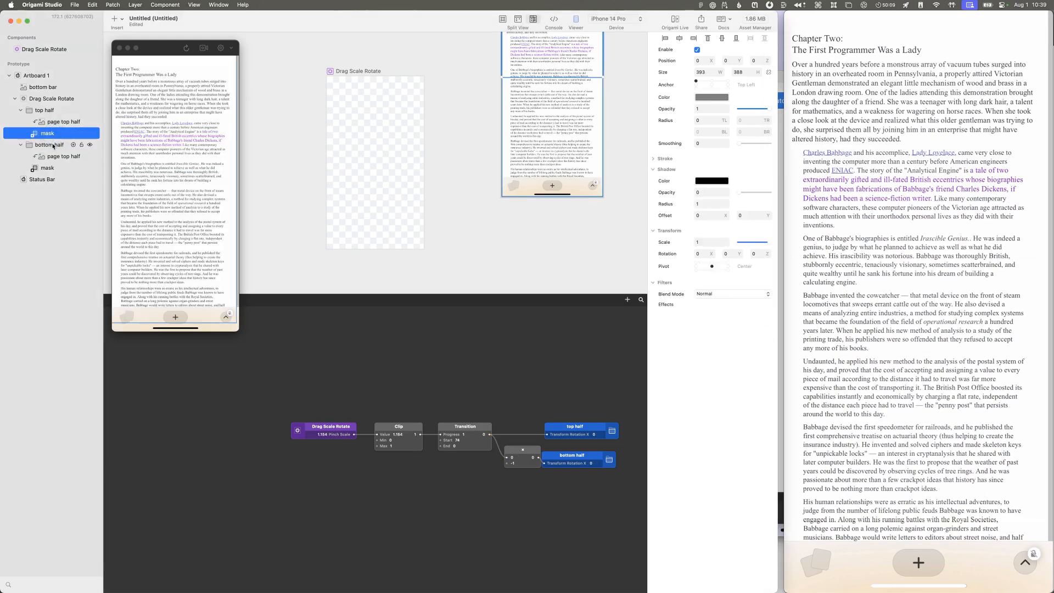
click(53, 146)
click(54, 167)
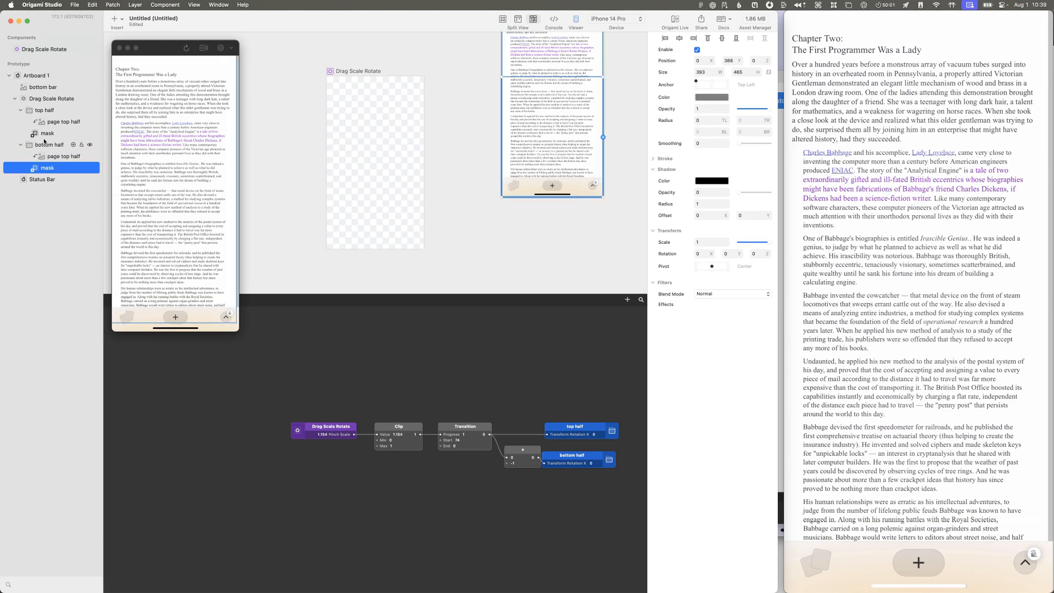
click(186, 48)
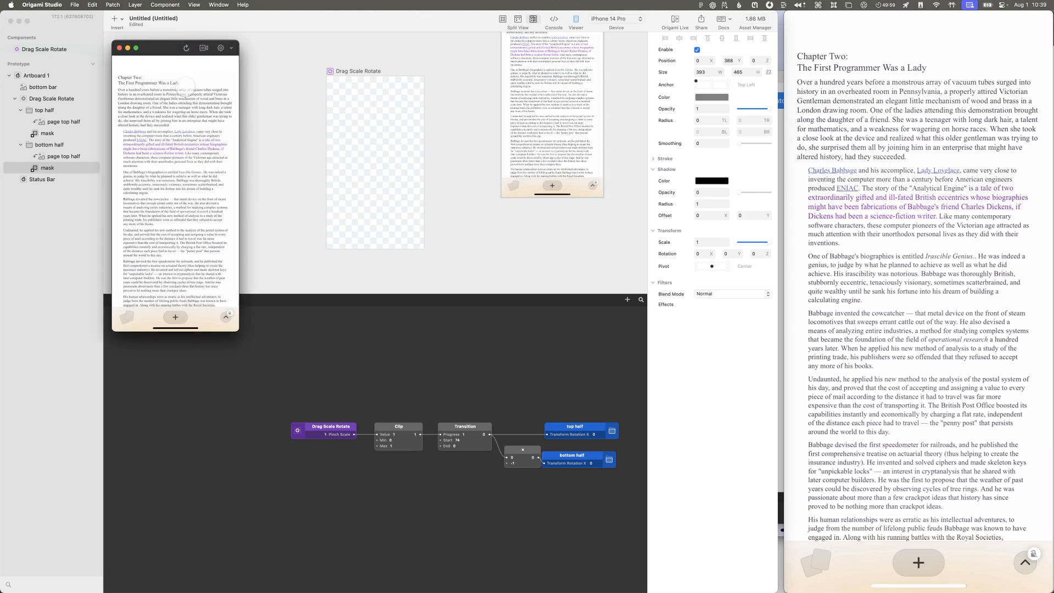
click(72, 144)
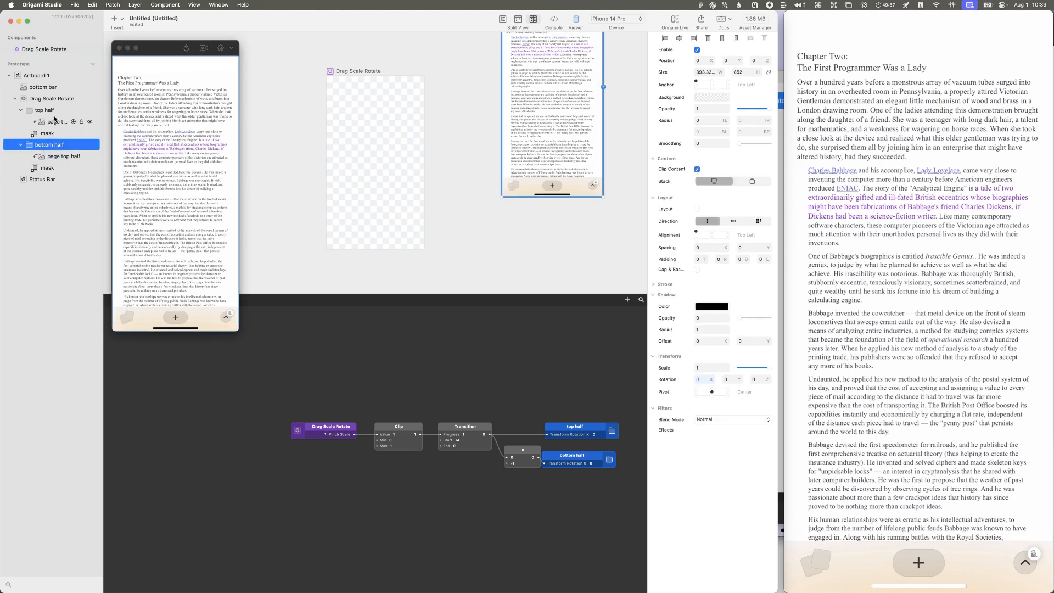
click(58, 118)
click(57, 112)
click(52, 133)
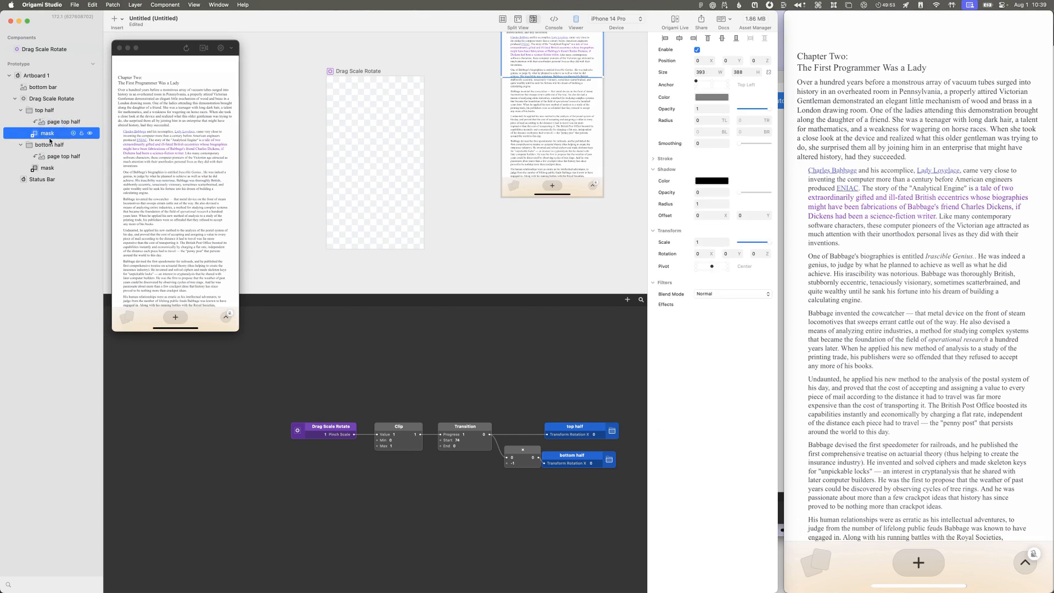
click(57, 110)
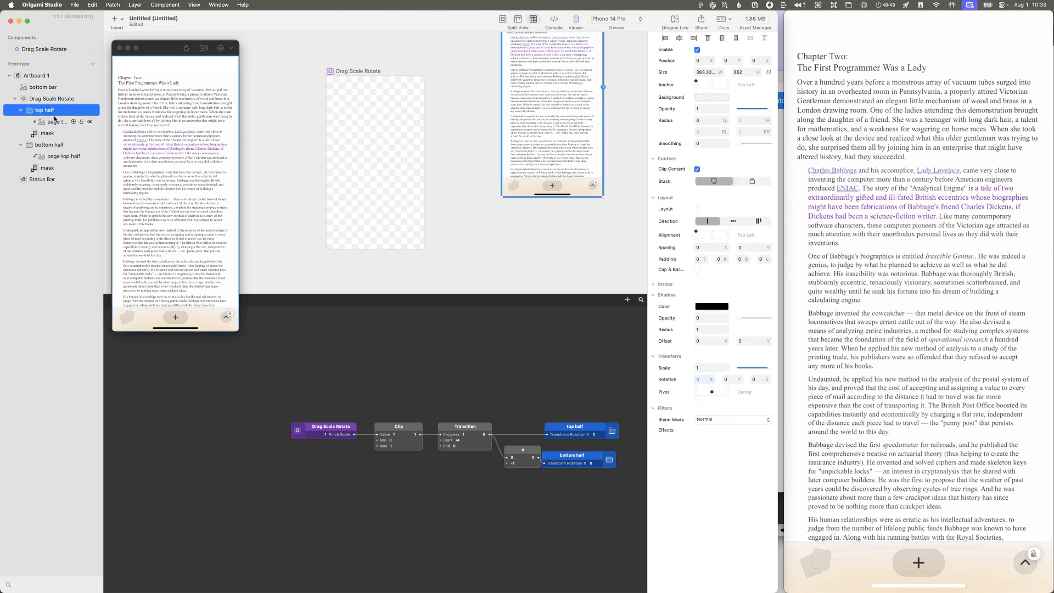
click(51, 133)
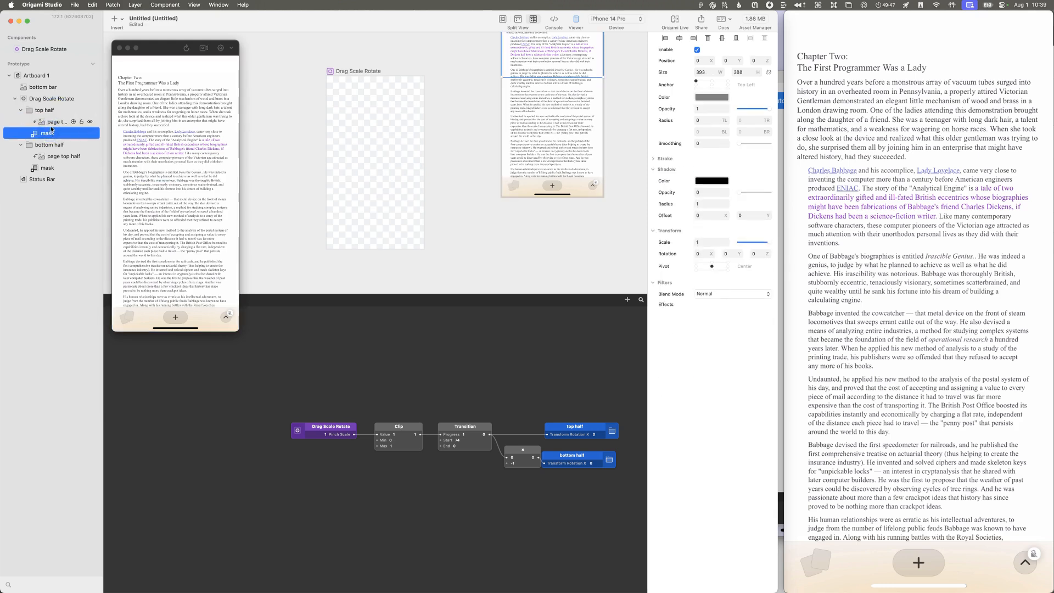
click(52, 112)
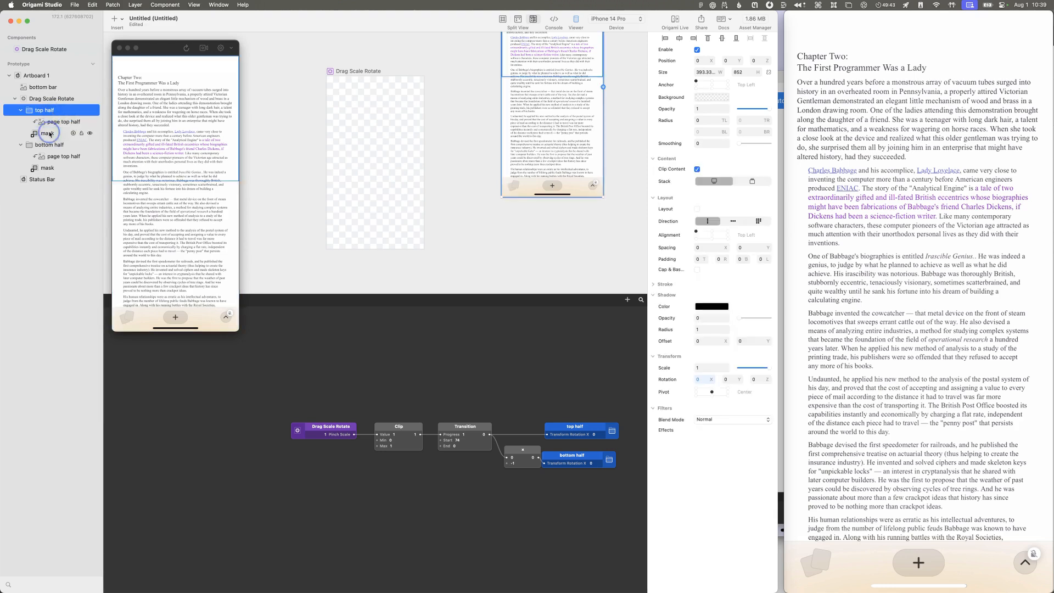
click(46, 134)
Step: Set the top half group's height to 388 and its pivot to Bottom Center
click(48, 110)
click(744, 72)
text(388)
key(Return)
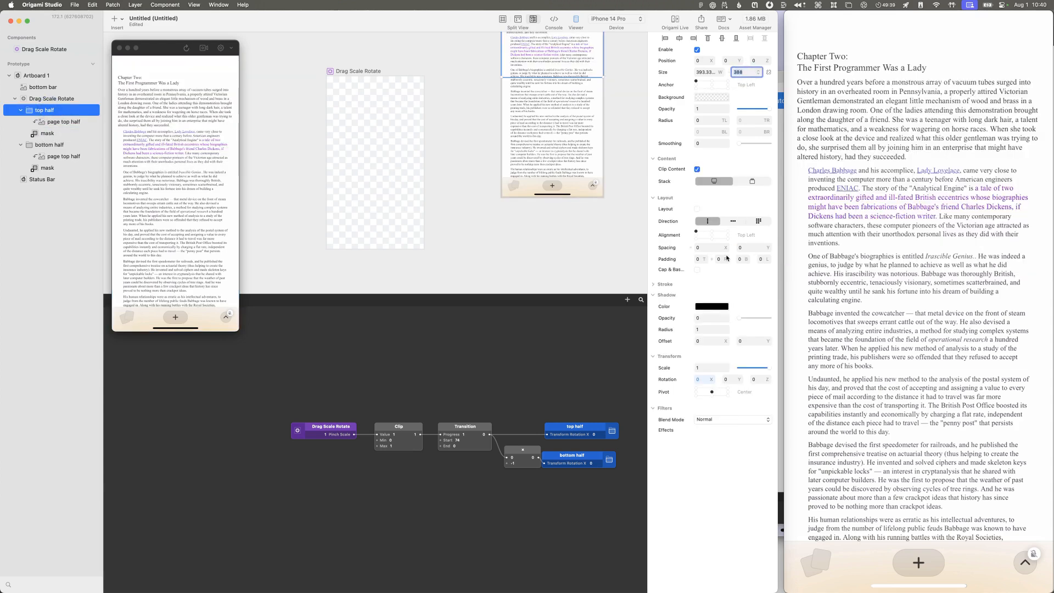
click(711, 395)
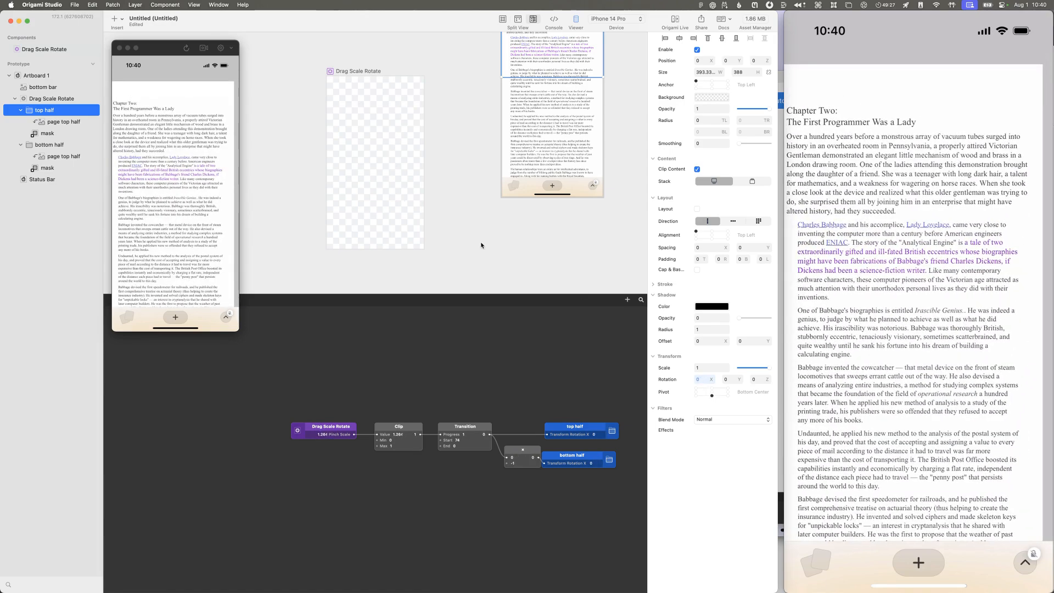
Step: Set the bottom half group's Y position to 388
click(49, 146)
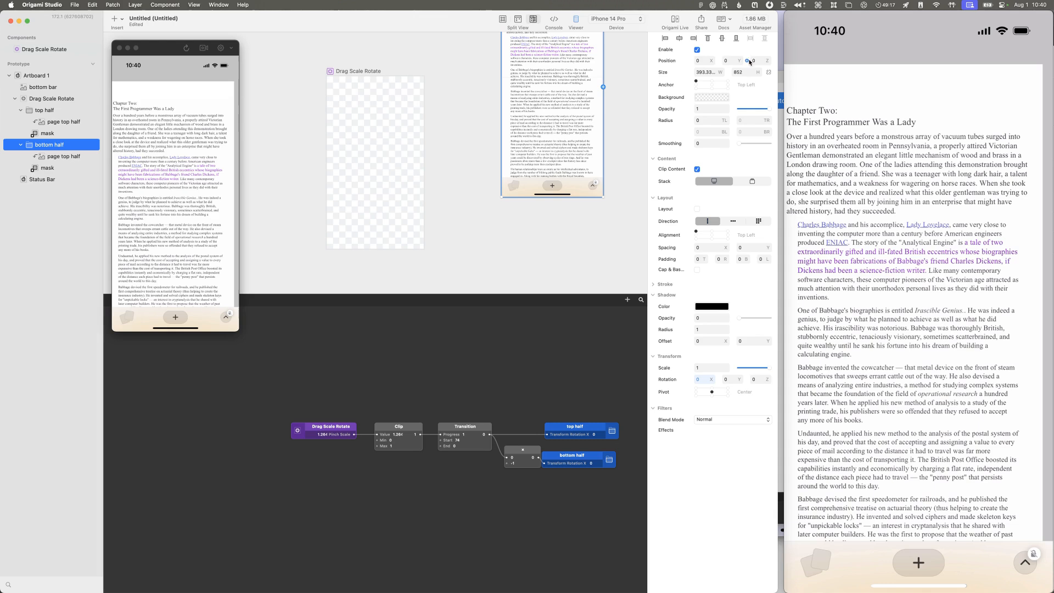
click(731, 61)
text(388)
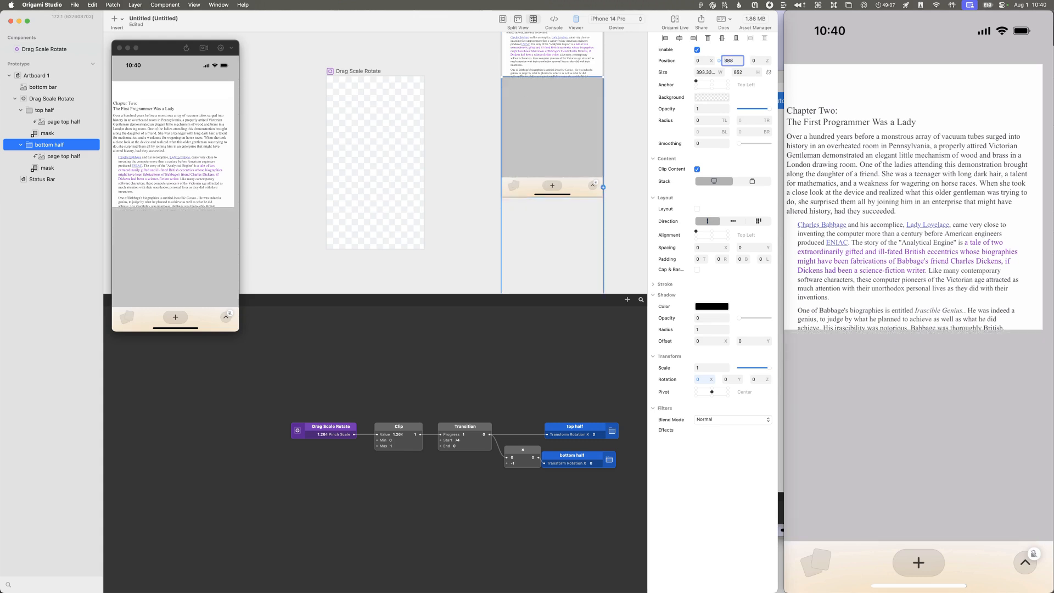
Step: Compare the position, size and pivot of the bottom half group with those of its page image and mask
click(52, 159)
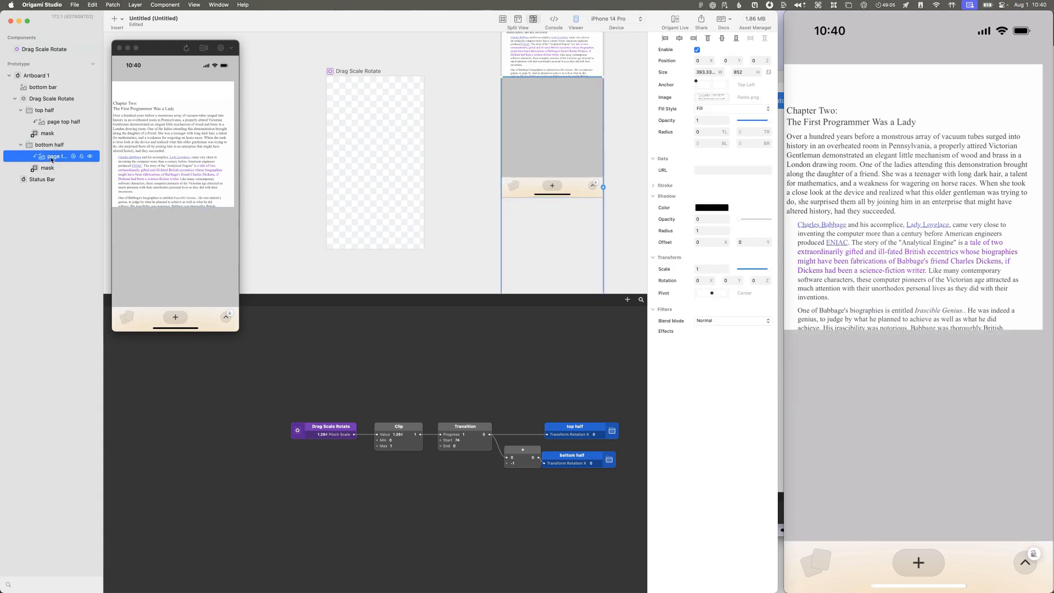
click(51, 165)
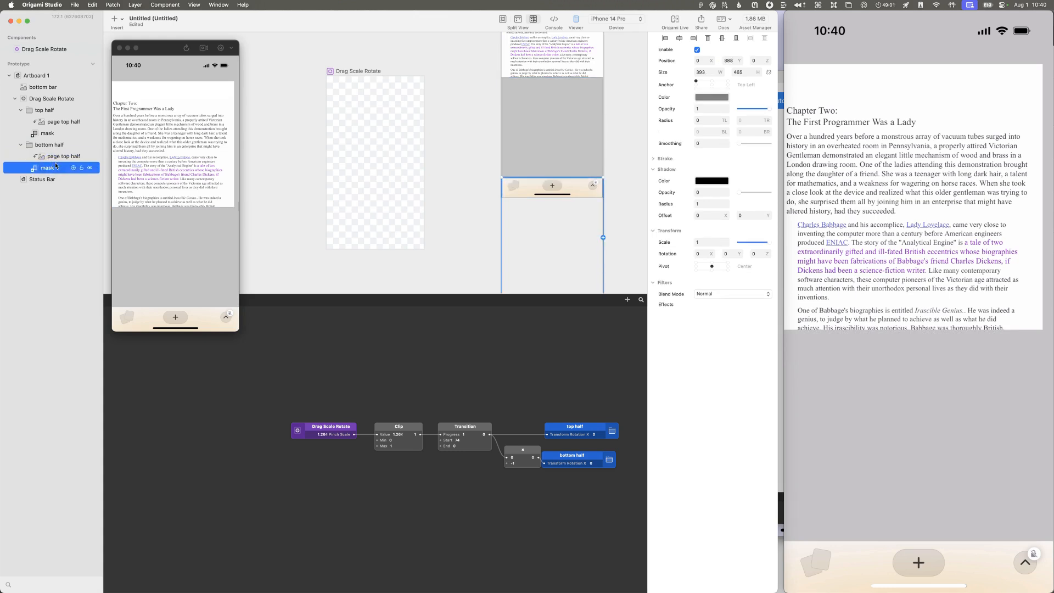
click(55, 158)
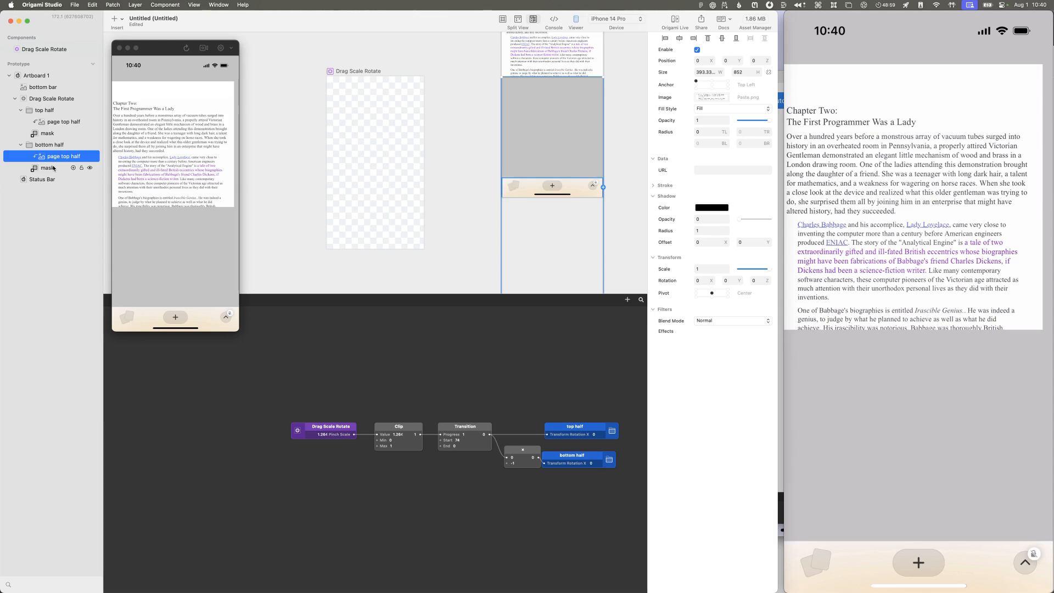
click(55, 168)
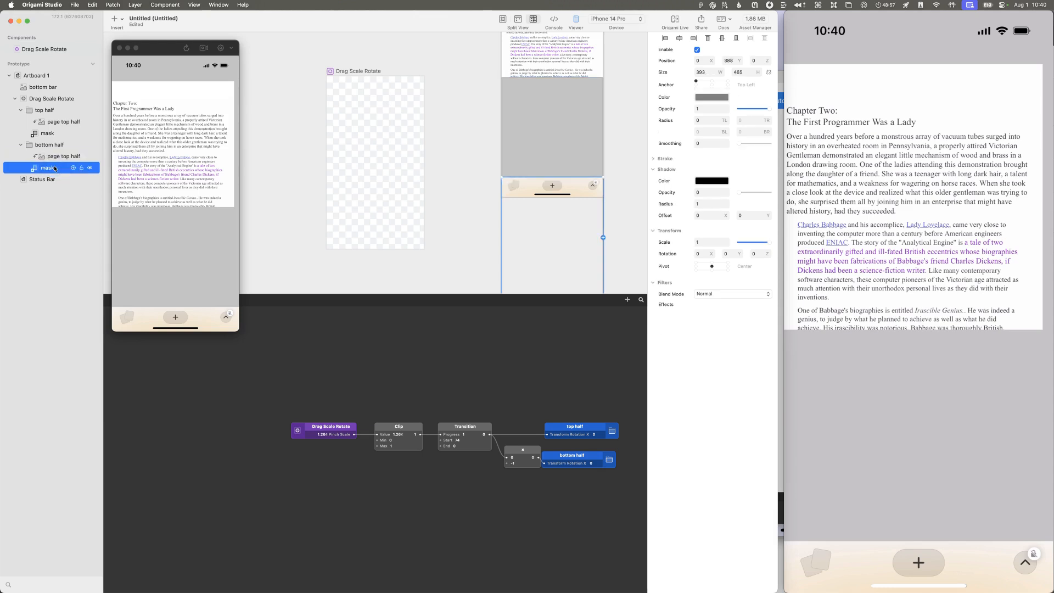
click(53, 154)
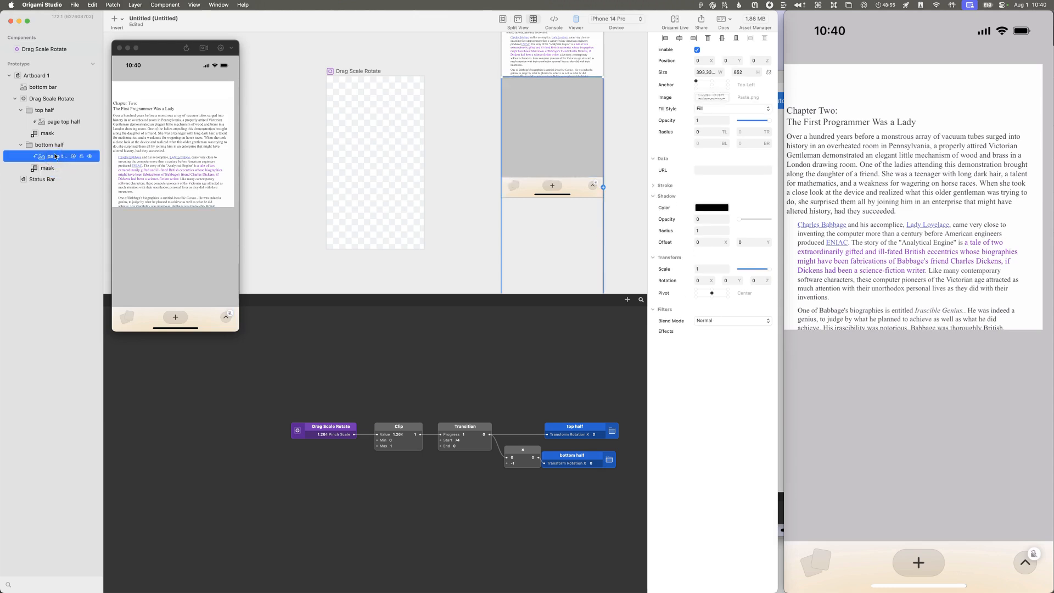
click(54, 144)
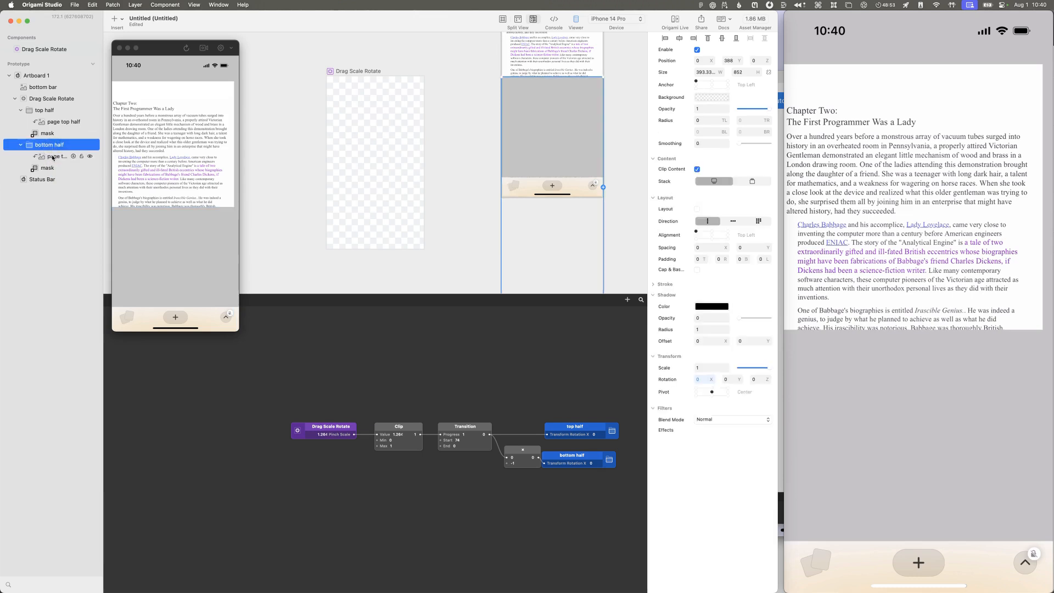
click(52, 157)
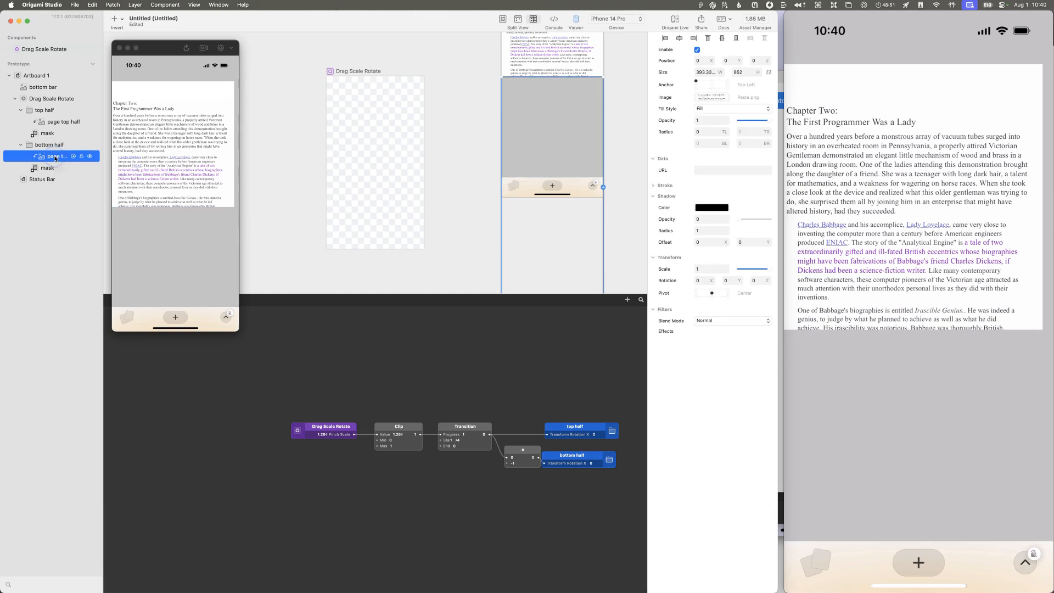
click(55, 147)
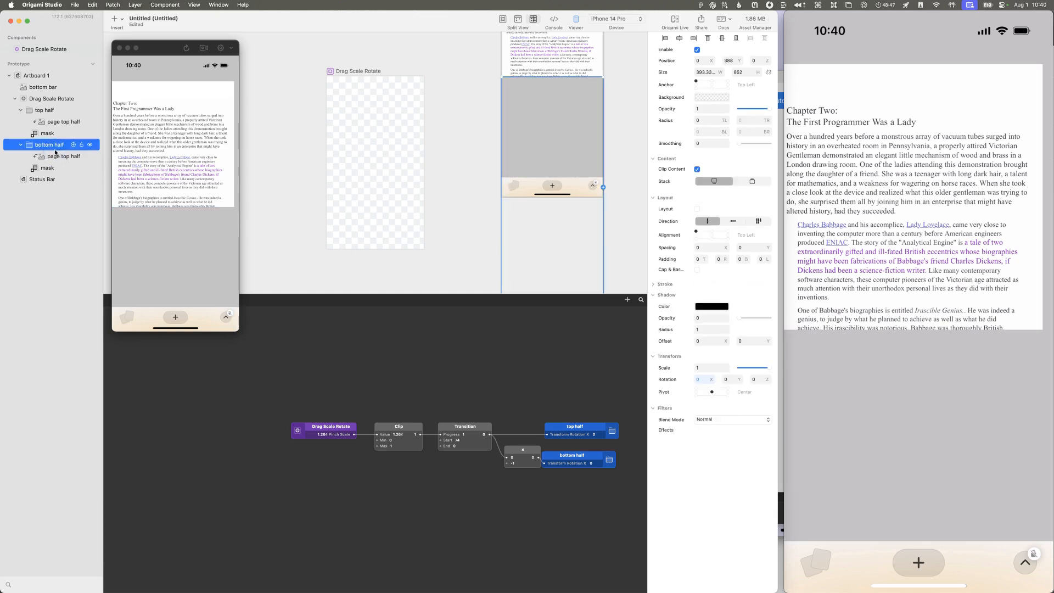
click(712, 388)
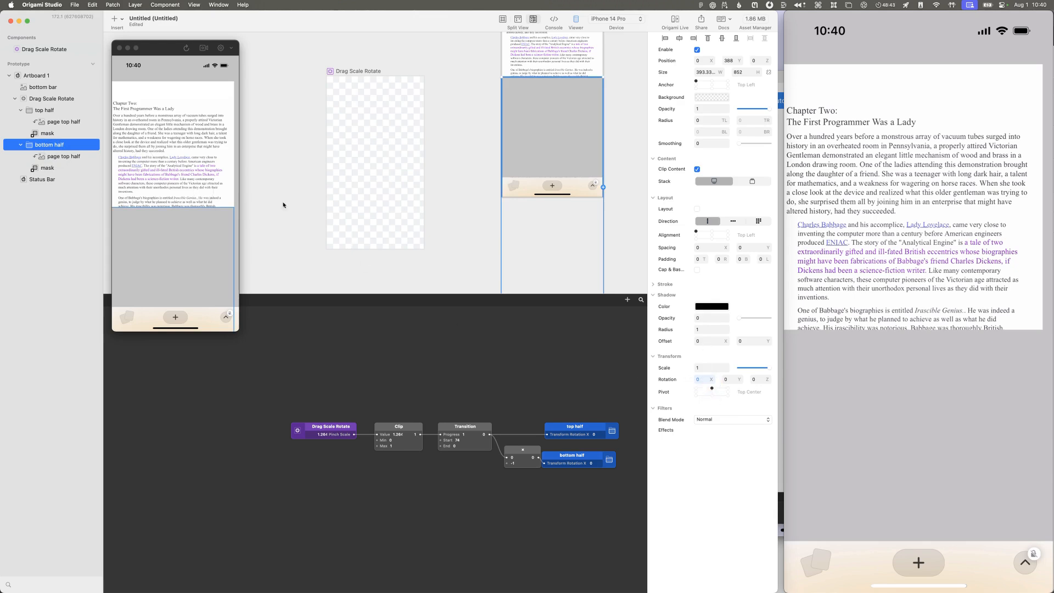
click(61, 158)
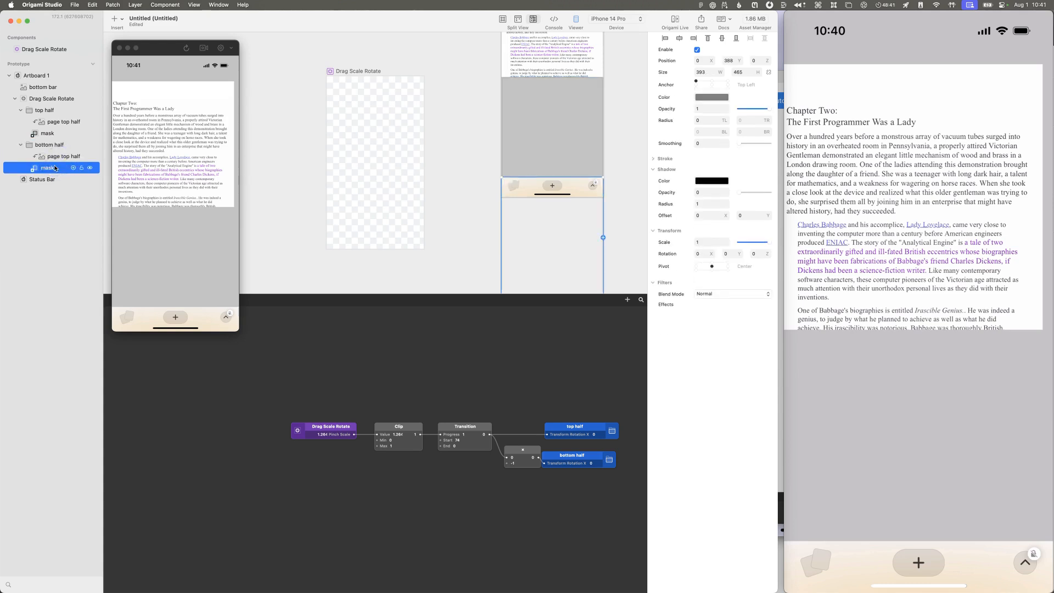
click(587, 234)
click(588, 184)
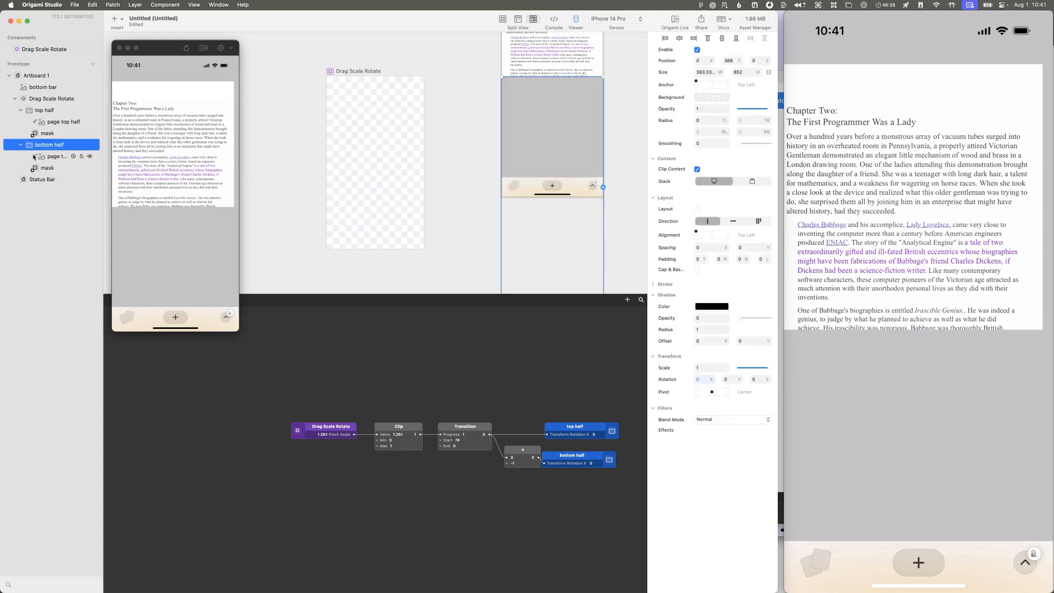
Step: Move the bottom half's mask up to a Y position of 0
click(57, 168)
key(shift+Up)
key(shift+Up)
key(shift+Up)
key(shift+Up)
key(shift+Up)
key(shift+Up)
key(shift+Up)
key(shift+Up)
key(shift+Up)
key(shift+Up)
key(shift+Up)
key(shift+Up)
key(shift+Up)
key(shift+Up)
key(shift+Up)
key(shift+Up)
key(shift+Up)
key(shift+Up)
key(shift+Up)
key(shift+Up)
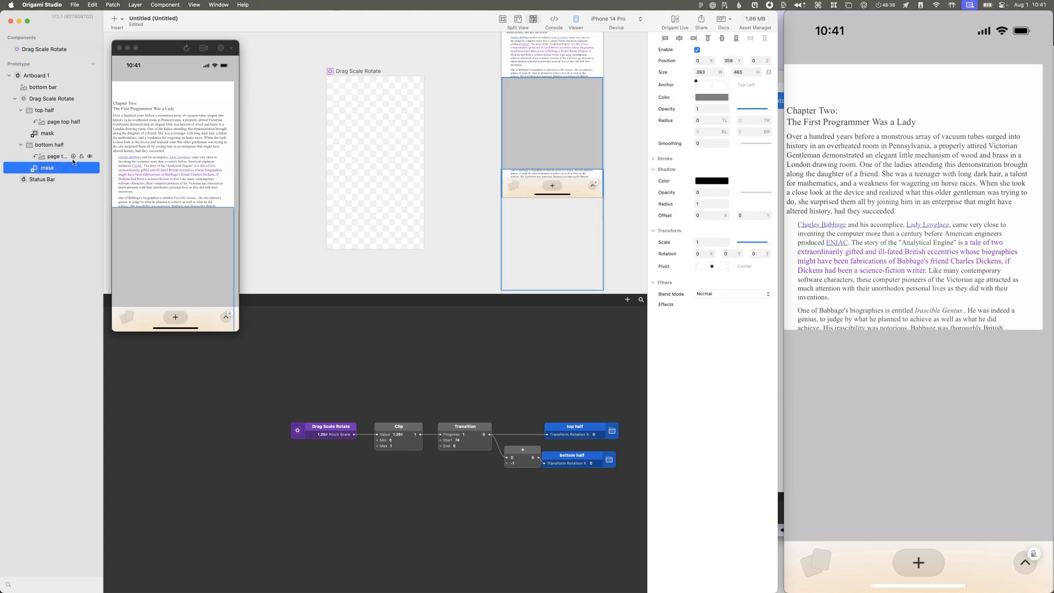
key(shift+Up)
key(shift+Up)
key(shift+Up)
key(shift+Up)
key(shift+Up)
key(shift+Up)
key(shift+Up)
key(shift+Up)
key(shift+Up)
key(shift+Up)
key(shift+Up)
key(shift+Up)
key(shift+Up)
key(shift+Up)
key(shift+Up)
key(shift+Up)
key(shift+Up)
key(shift+Up)
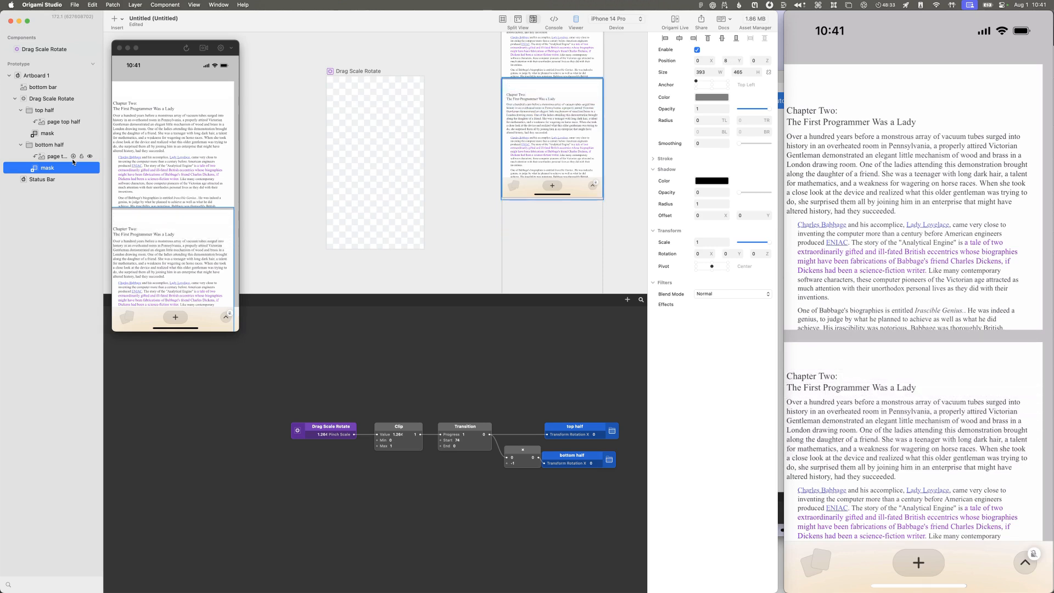
key(shift+Down)
key(Down)
key(Down)
key(Down)
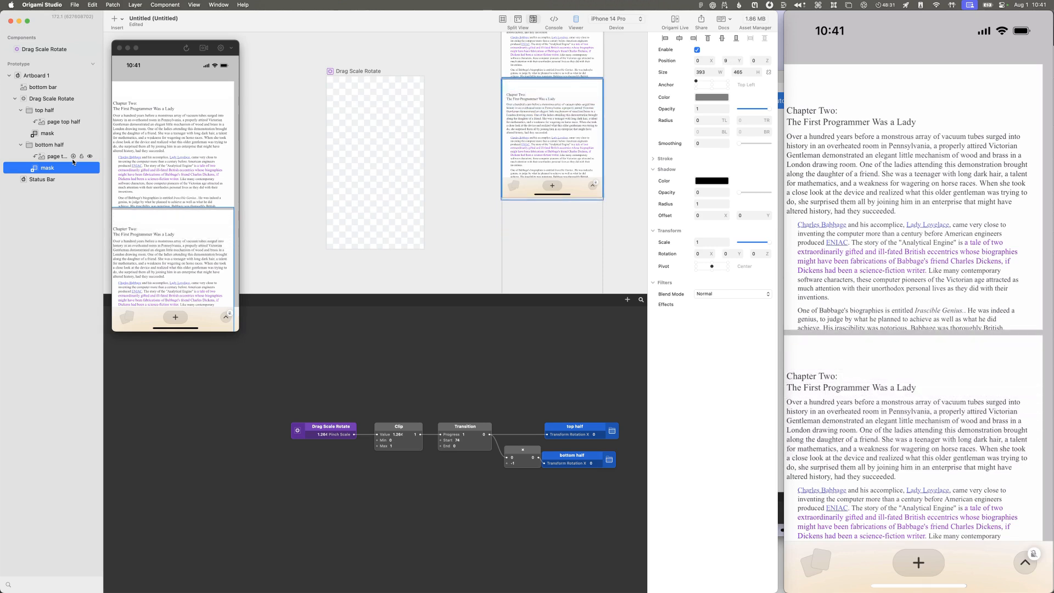
key(Up)
key(Up)
key(Up)
key(Up)
key(Up)
key(Up)
key(Up)
key(Up)
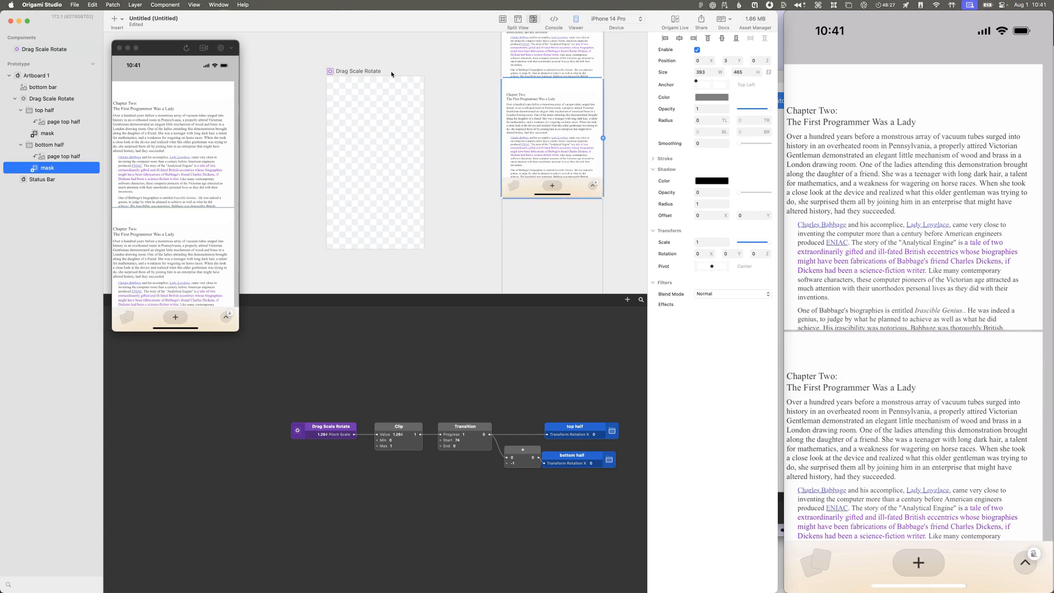
click(729, 61)
text(0)
key(Return)
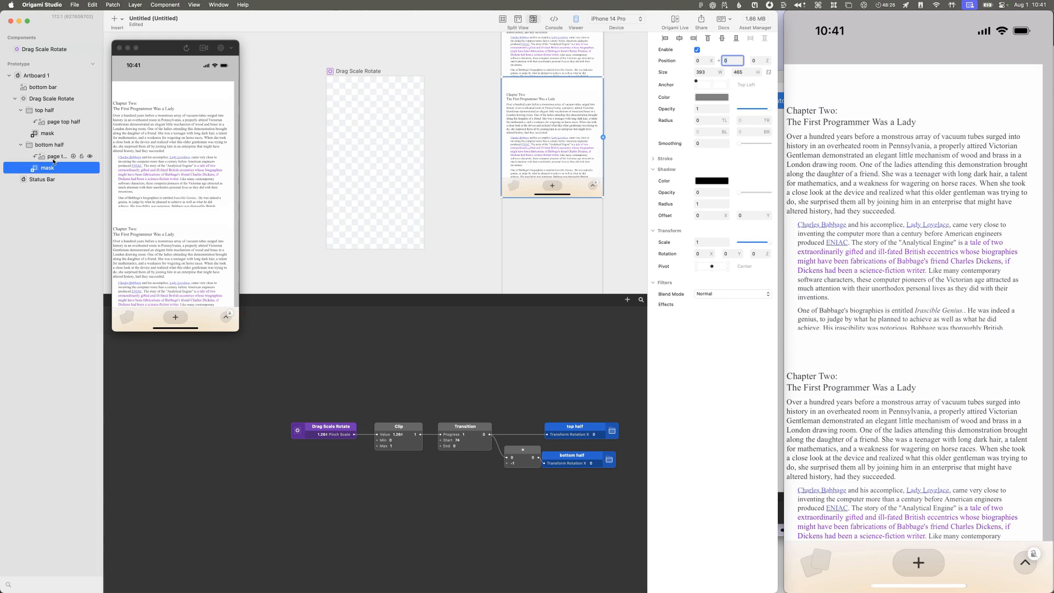
Step: Set the Y position of the page image inside the bottom half group to -388
click(54, 156)
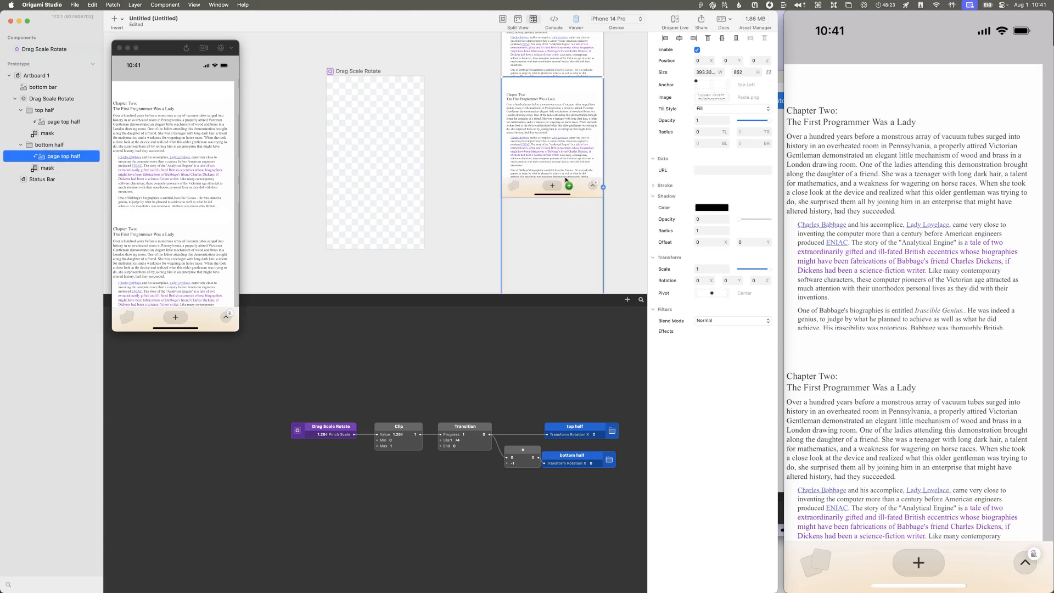
click(735, 61)
text(-38)
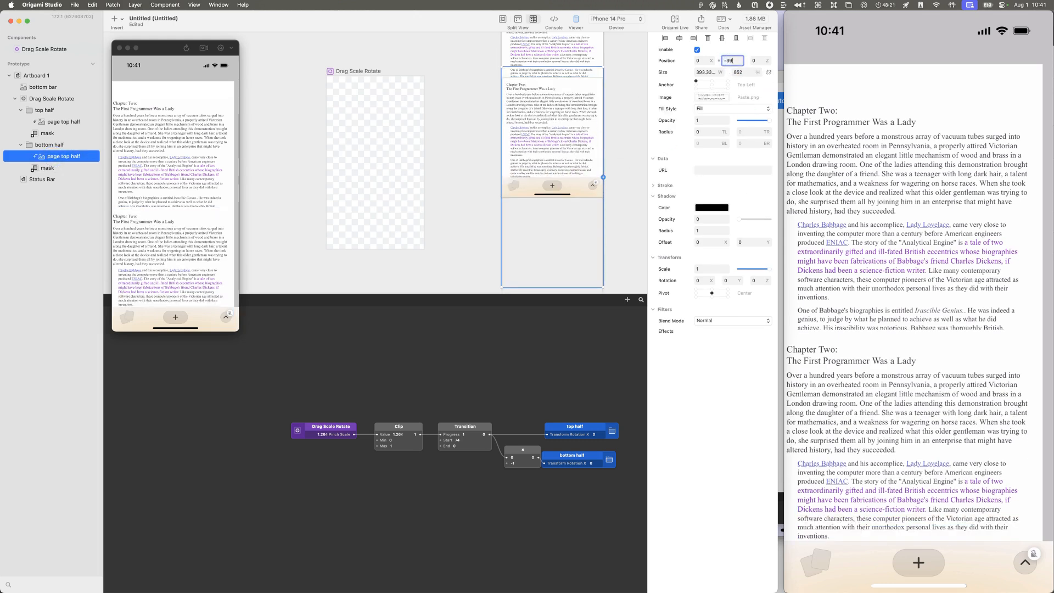
text(8)
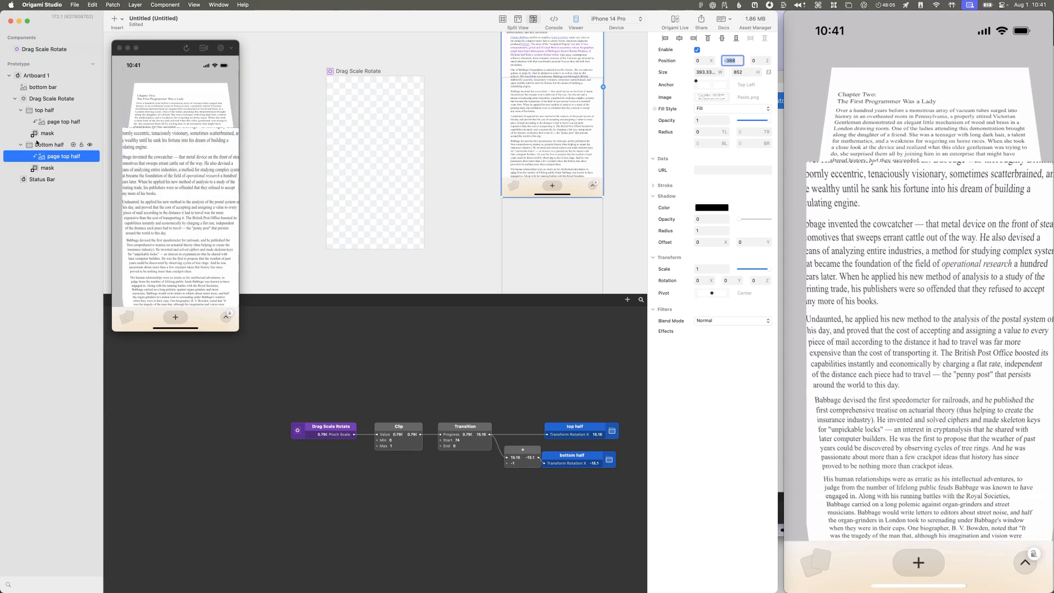
Step: Turn off Clip Content on both the bottom half and top half groups
click(73, 141)
click(697, 170)
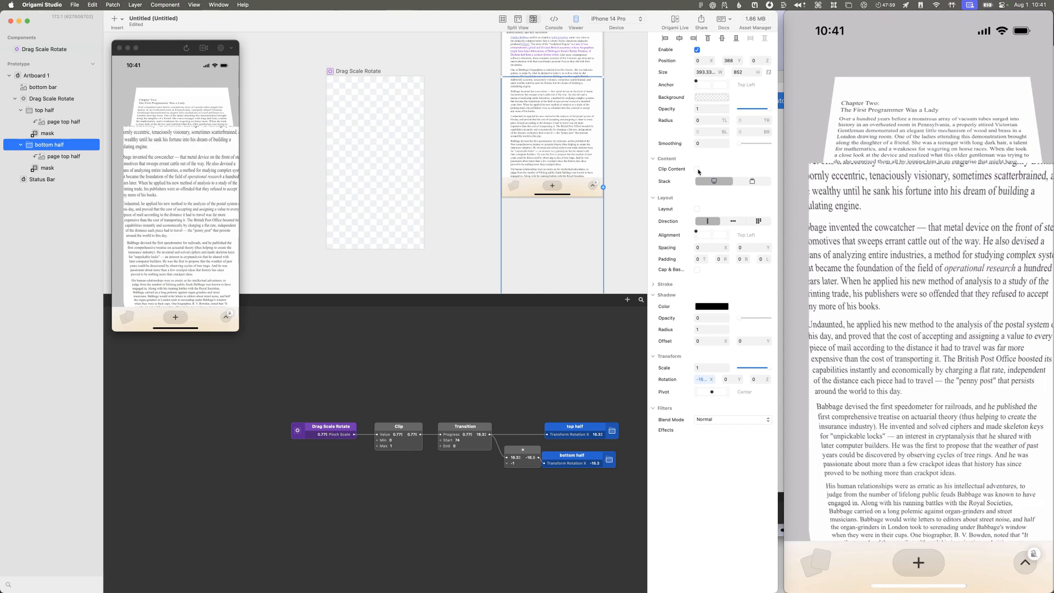
click(55, 113)
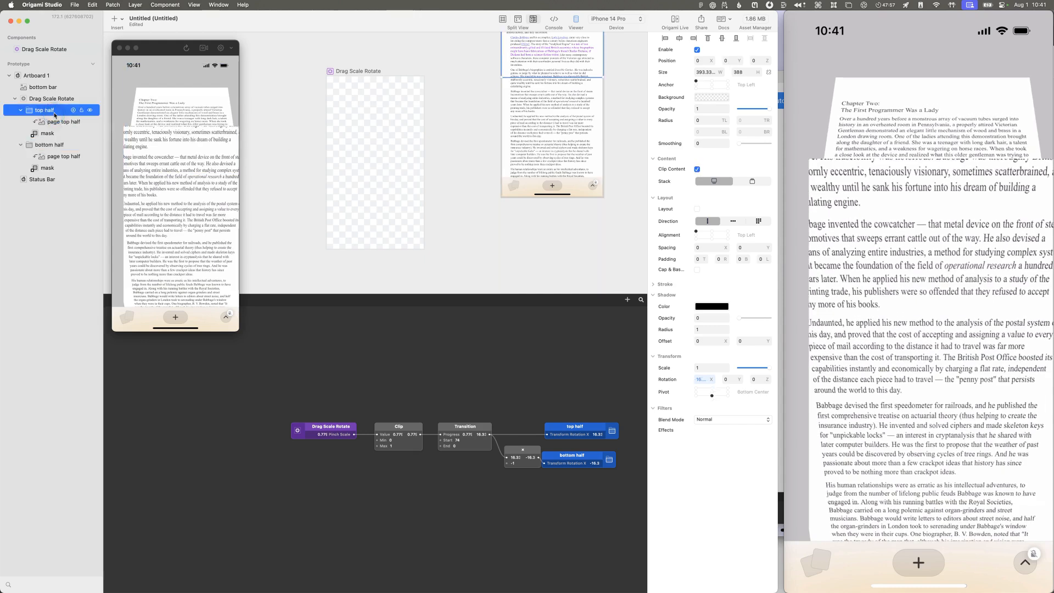
click(698, 170)
Step: Open the Drag Scale Rotate component and turn off Clip Content on its Pinch Zoom group
click(53, 51)
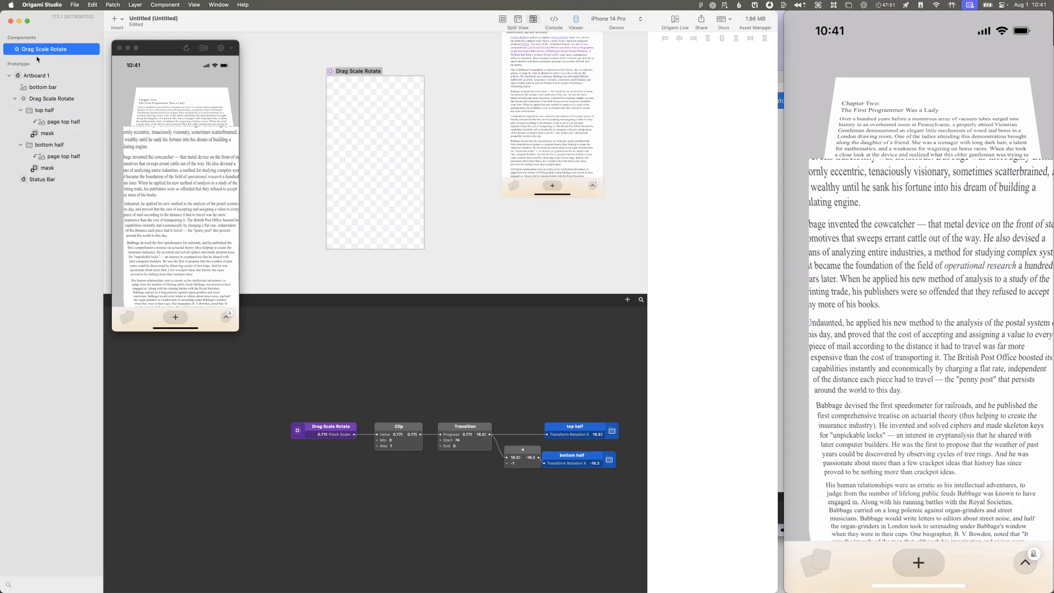
double_click(16, 51)
click(372, 102)
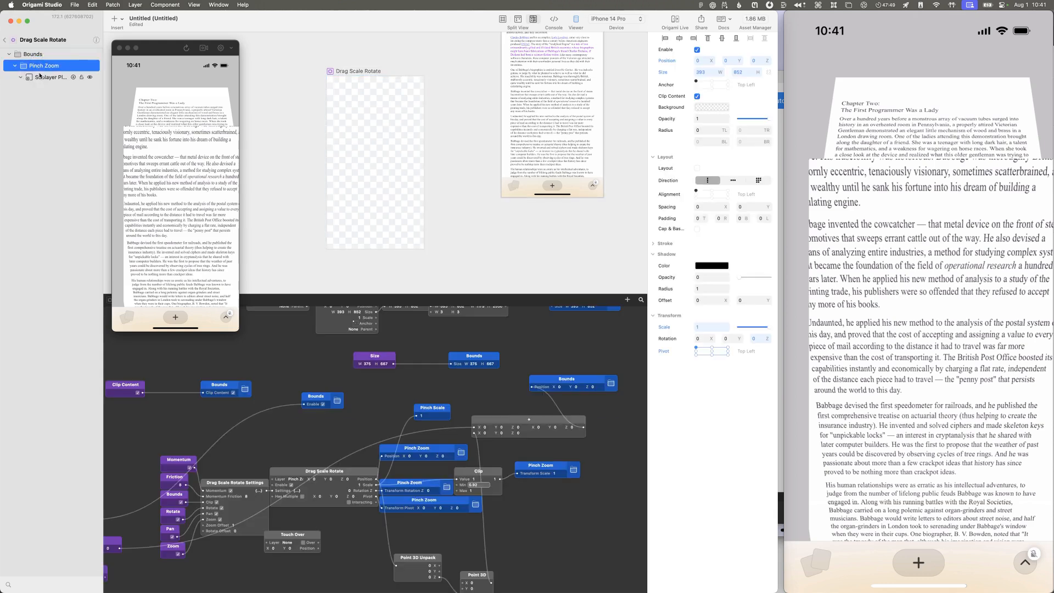
click(698, 97)
Step: Try to turn off Clip Content on the component's Bounds group and on the input patch that drives it
click(48, 55)
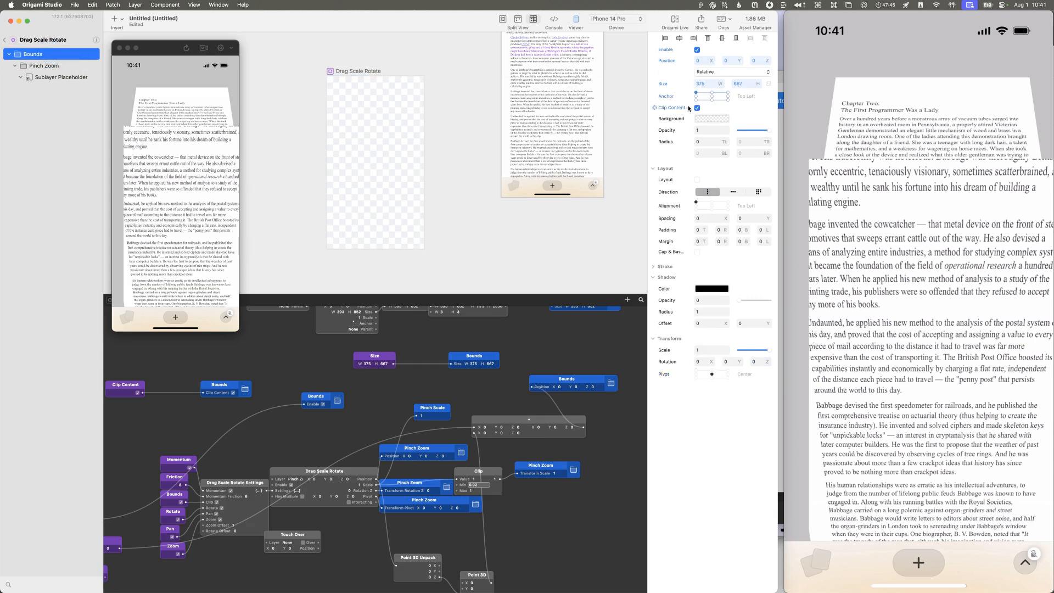
click(697, 109)
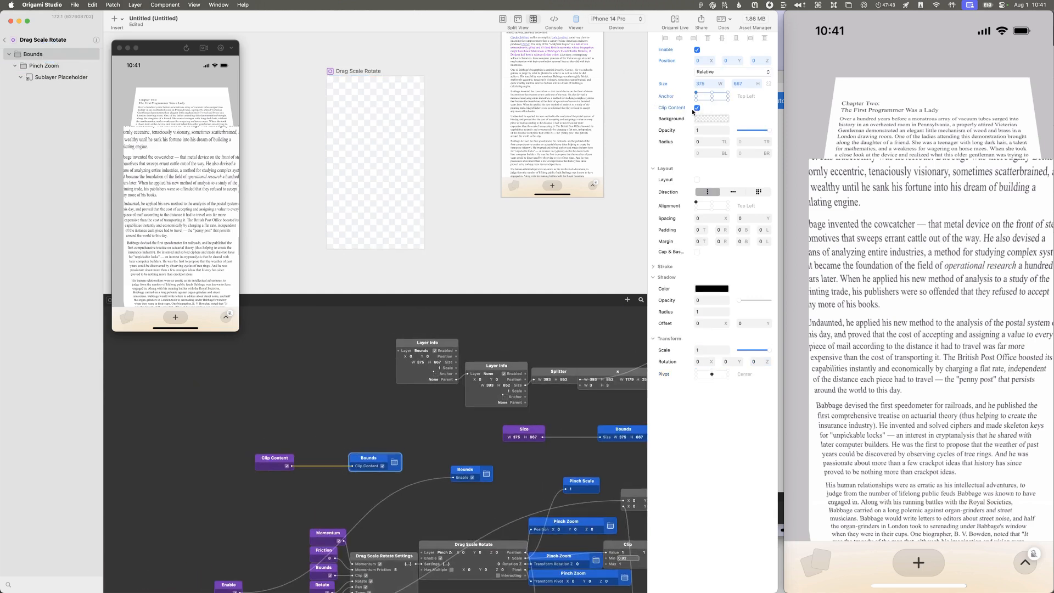
click(287, 469)
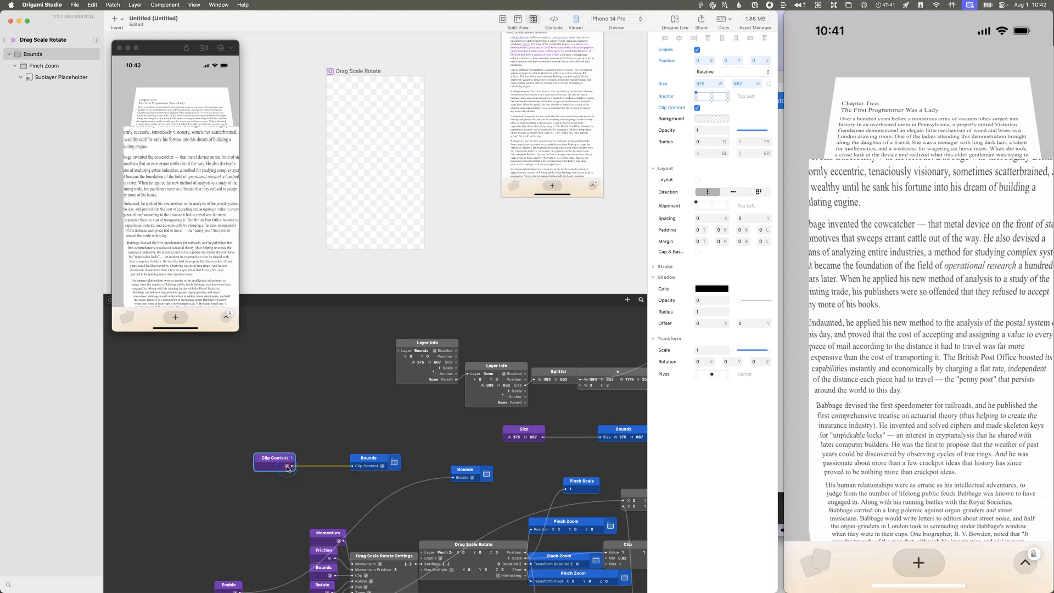
Step: Return to the main prototype and turn off Clip Content on the Drag Scale Rotate layer
click(5, 42)
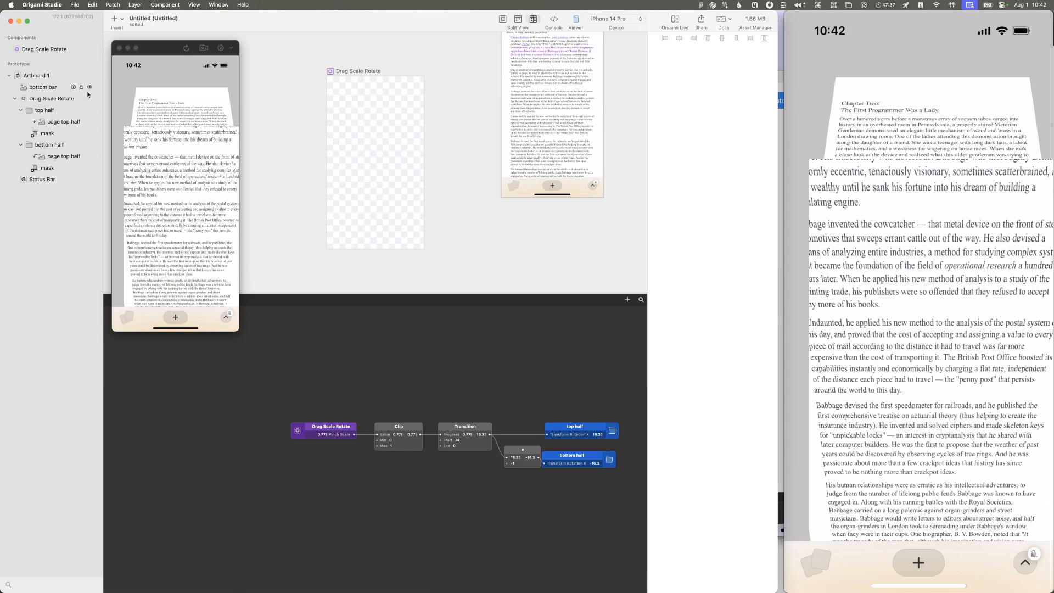
click(58, 99)
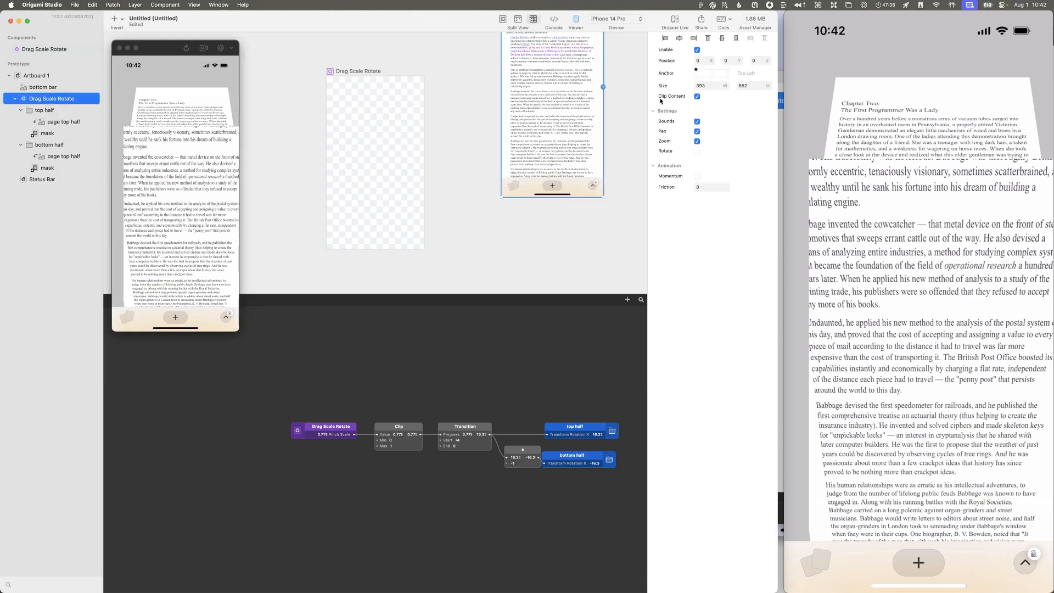
click(695, 98)
Step: Turn off Clip Content on the Sublayer Placeholder inside the Drag Scale Rotate component, and return to the prototype
double_click(17, 50)
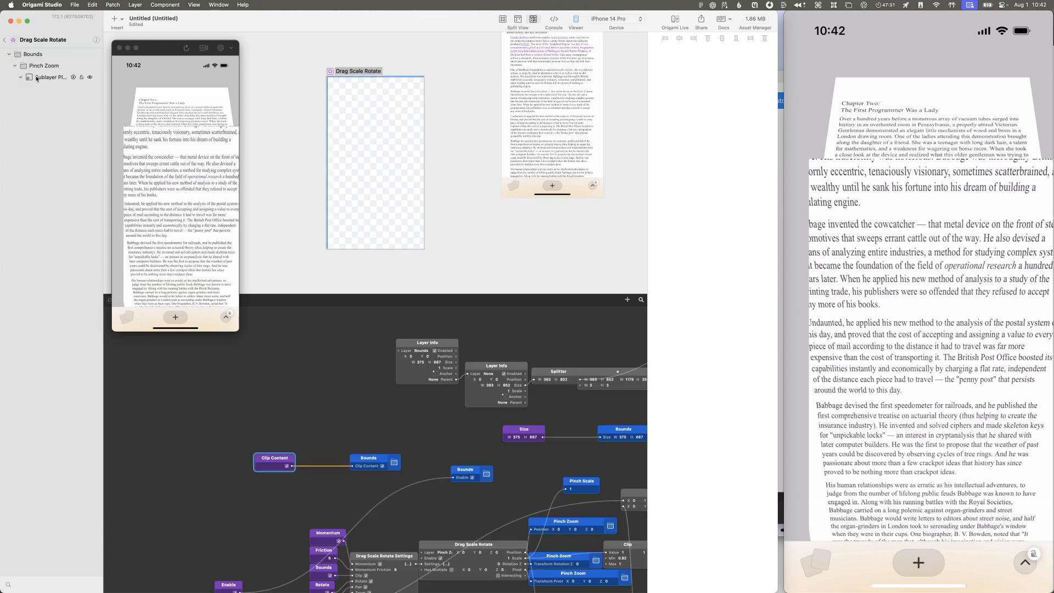
click(698, 96)
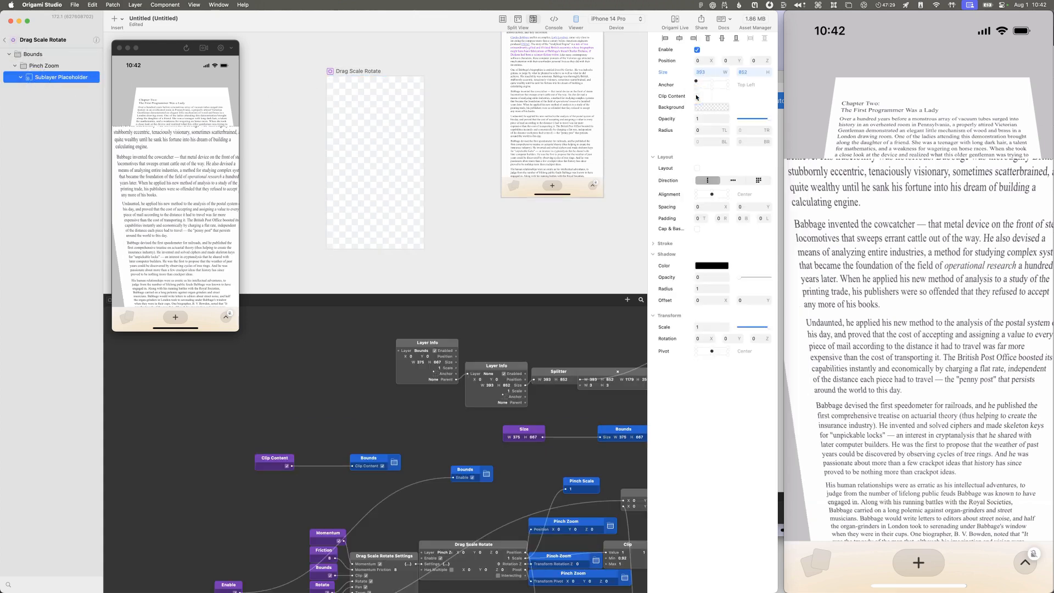
click(6, 41)
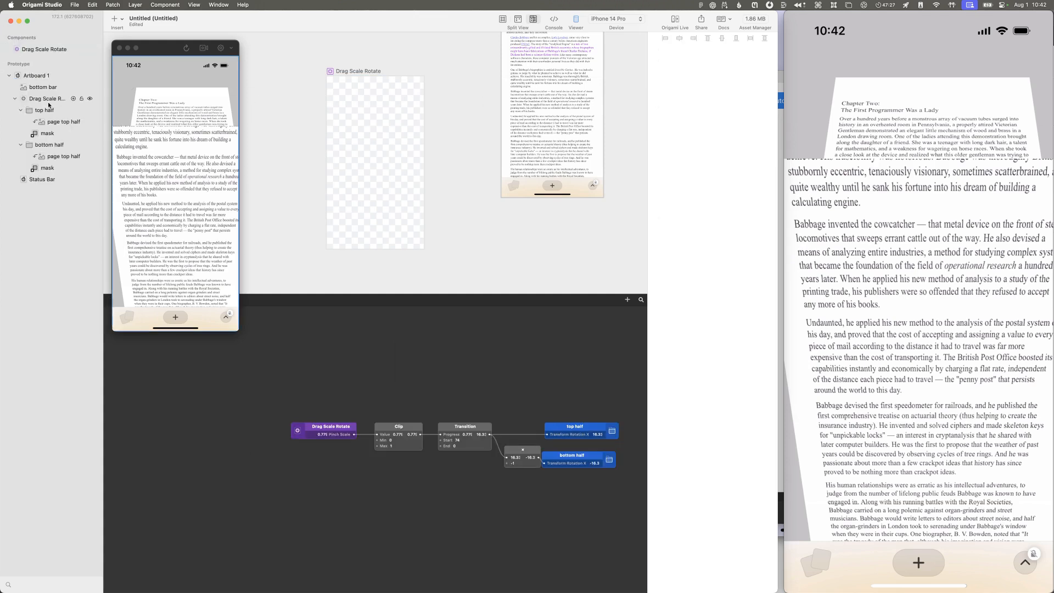
Step: Set the bottom half group's pivot to Top Center
click(52, 144)
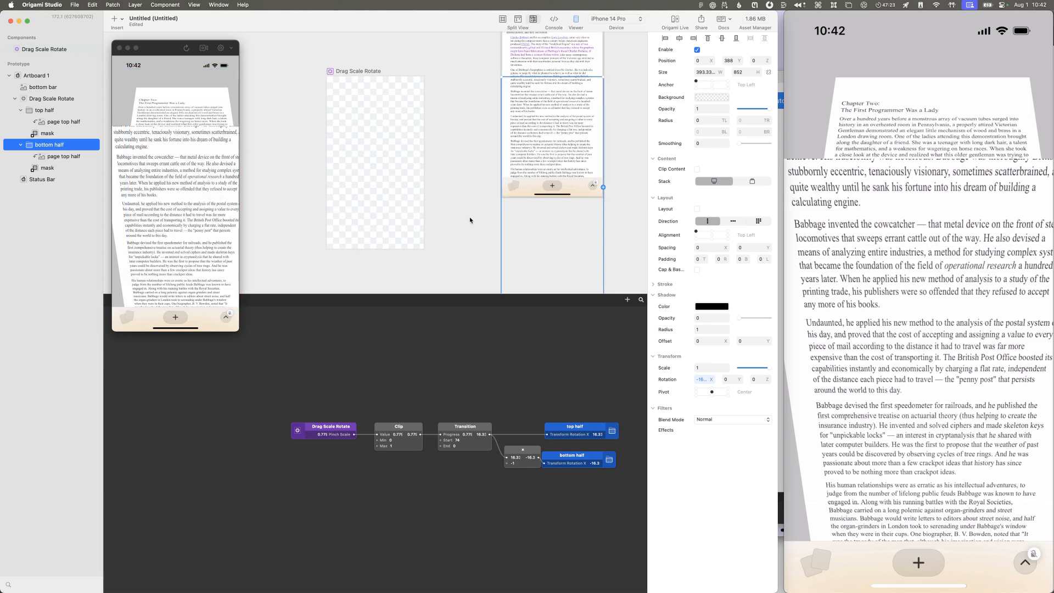
scroll(471, 220, up, 3)
scroll(470, 220, right, 2)
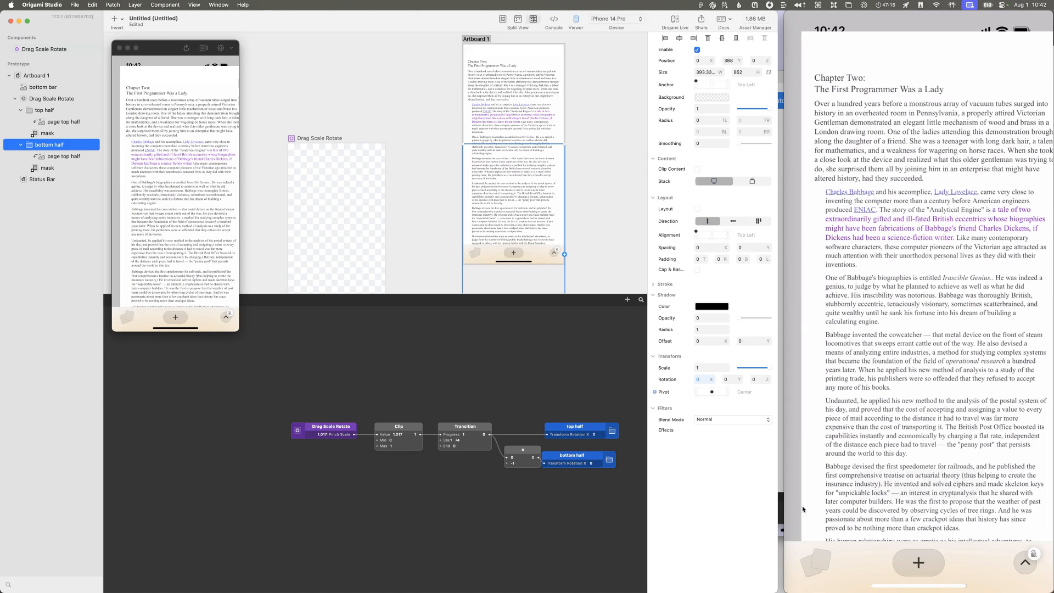
click(712, 388)
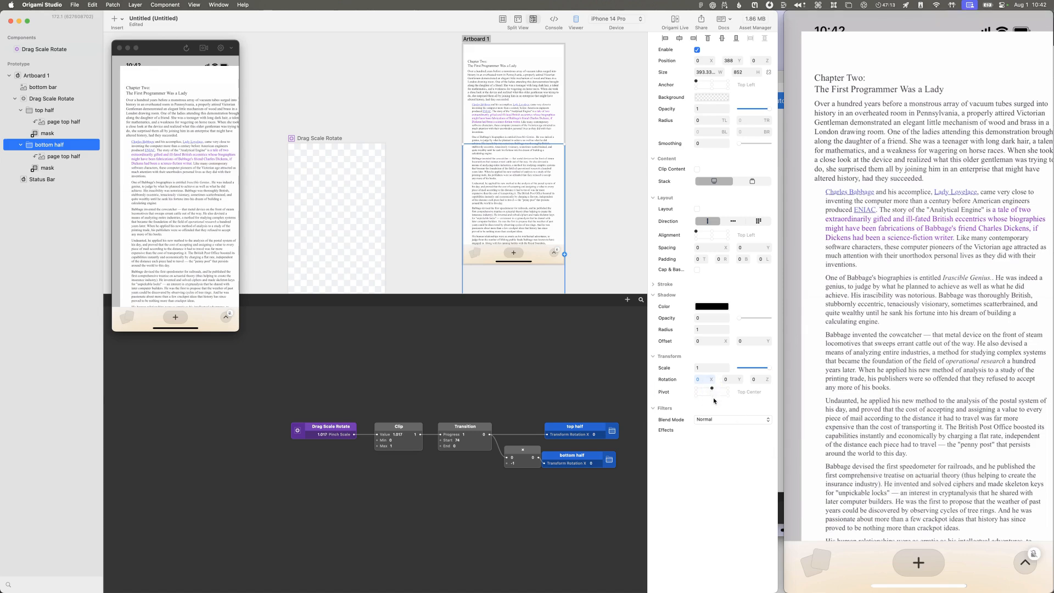
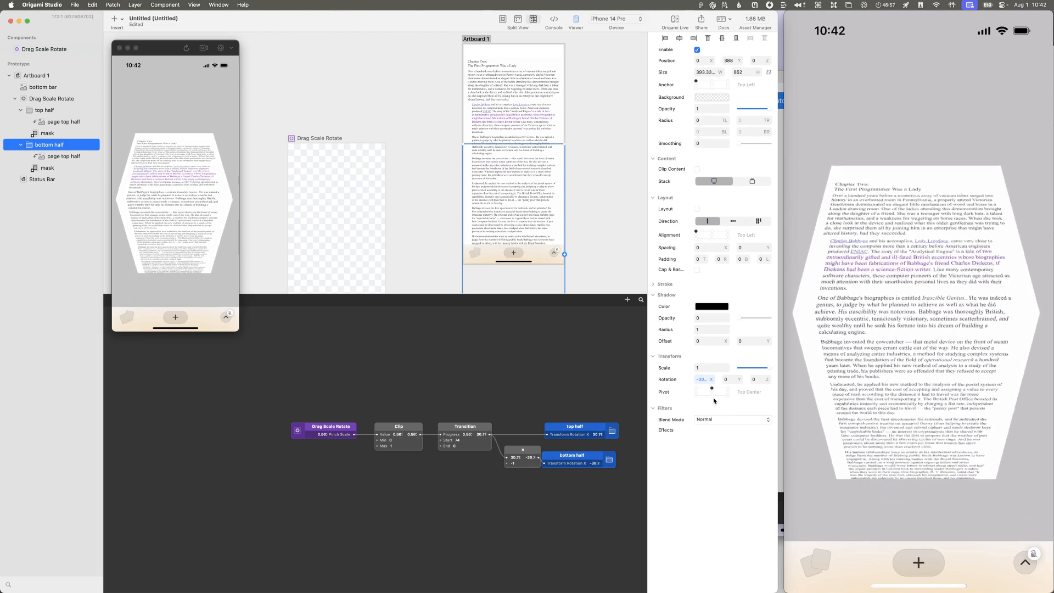
Step: Move the phone mirror window beside the reference recording and compare the folded page's perspective in both
mouse_move(945, 253)
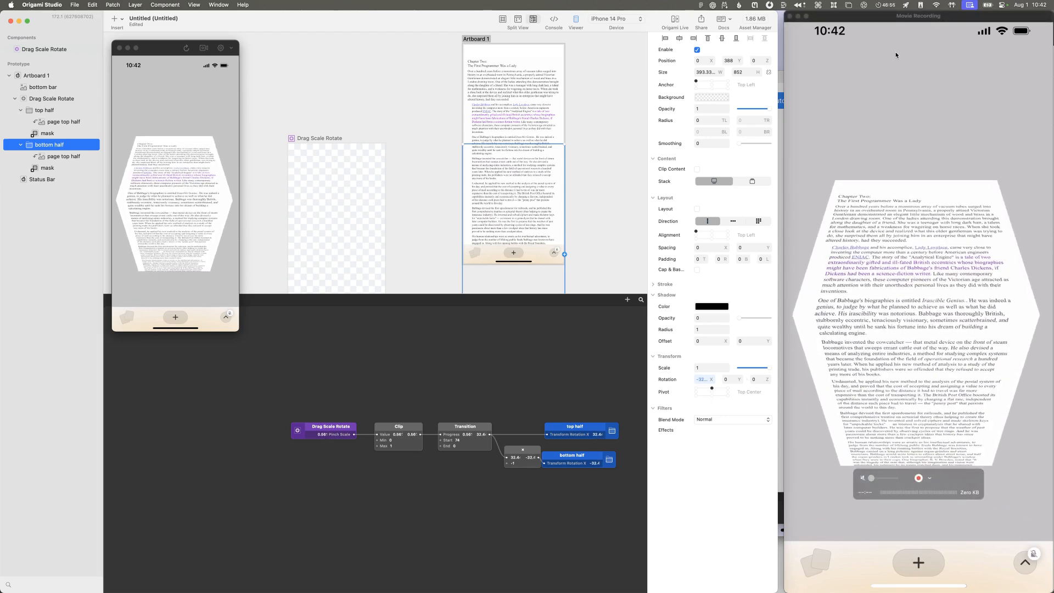
drag(909, 17, 518, 17)
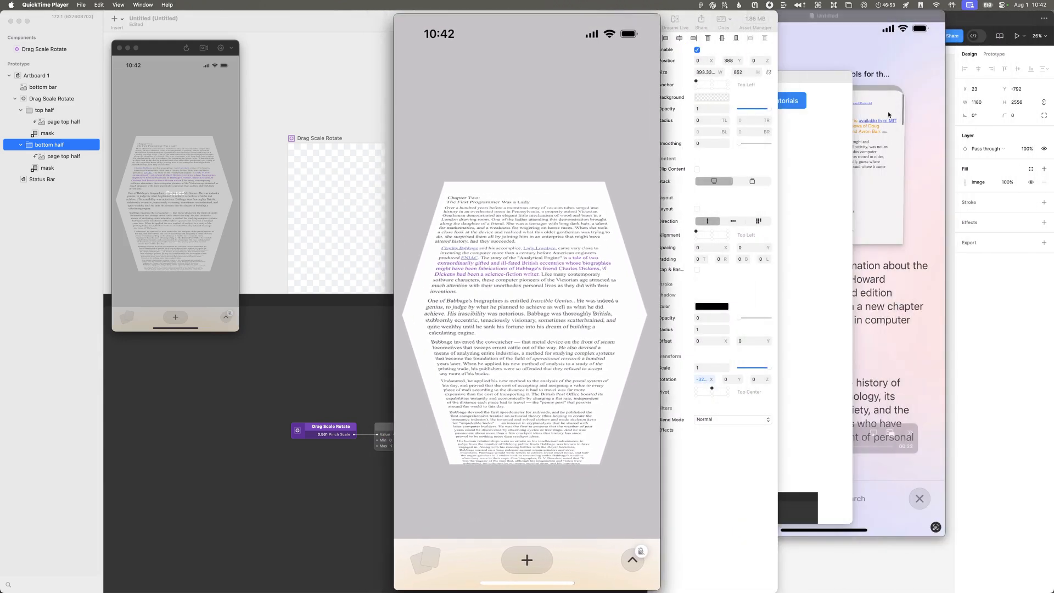
drag(779, 448, 773, 446)
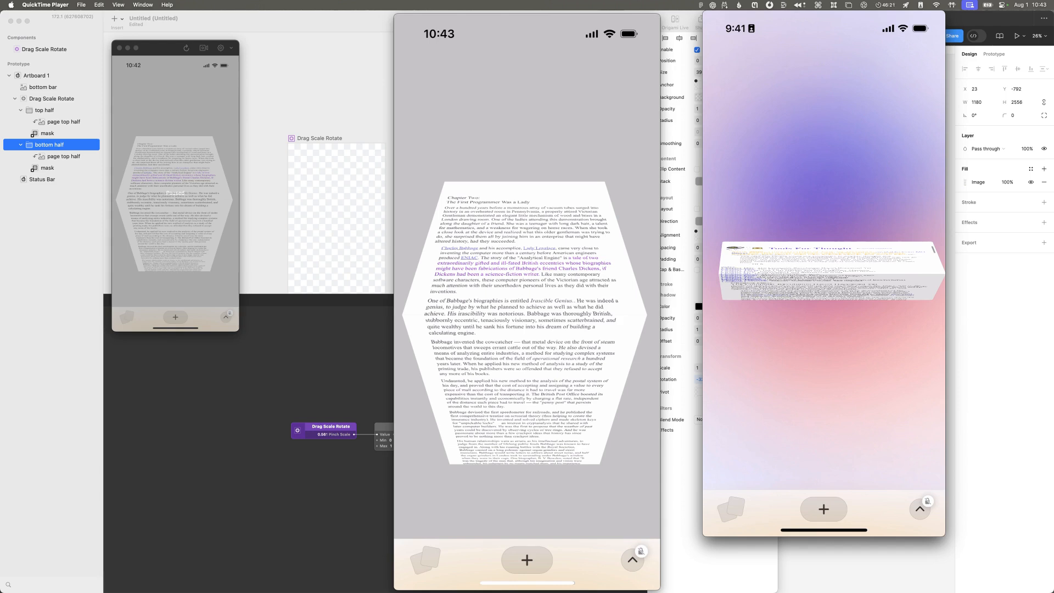
Step: In Origami Studio, search the patch library for "3d" and inspect the properties of Artboard 1, Drag Scale Rotate and Status Bar for perspective options
click(44, 75)
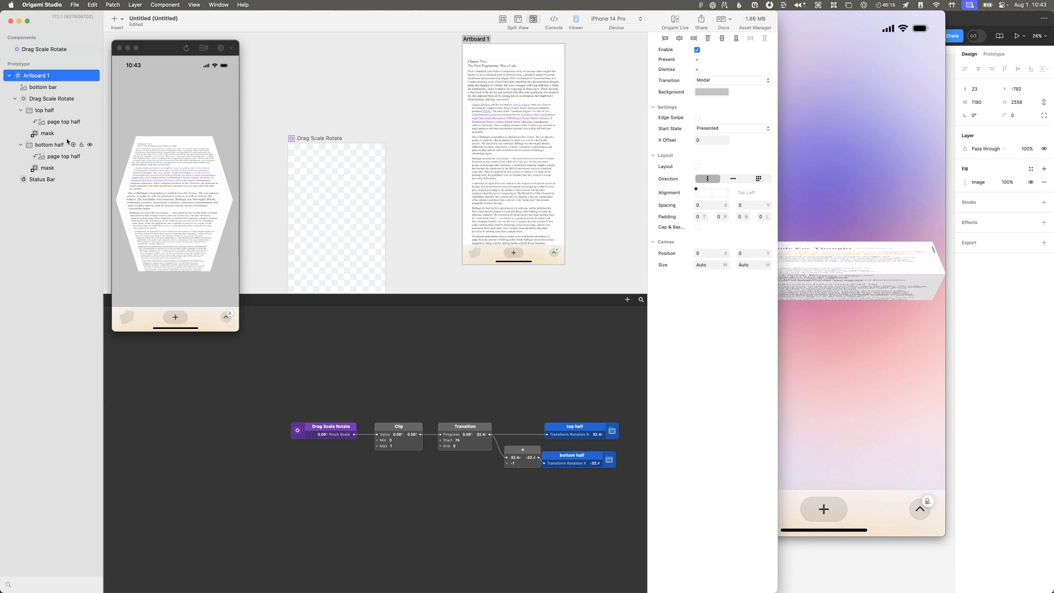
double_click(334, 343)
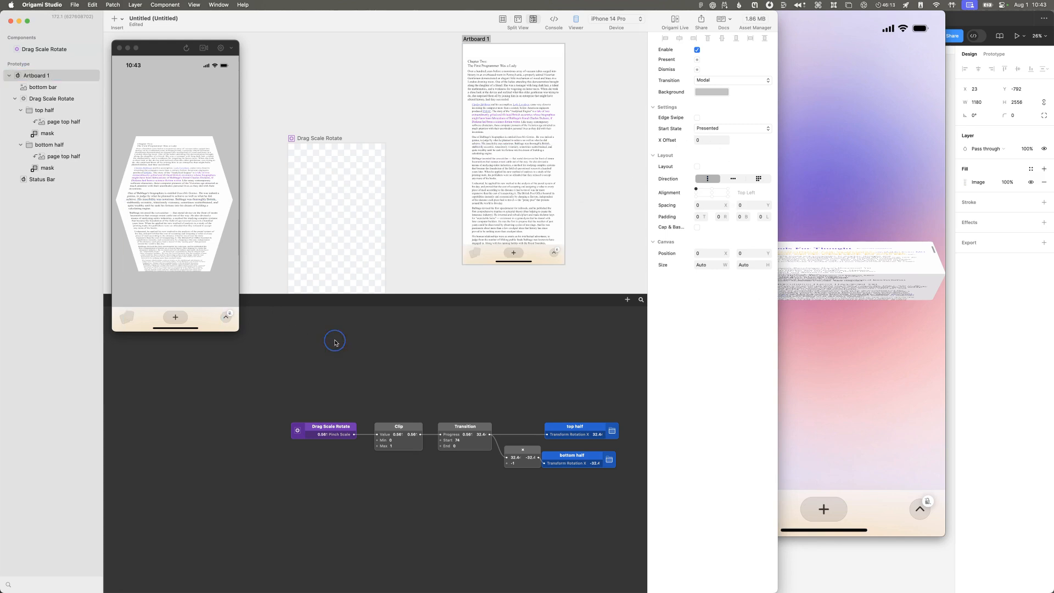
text(popop)
key(Escape)
double_click(334, 341)
text(3d)
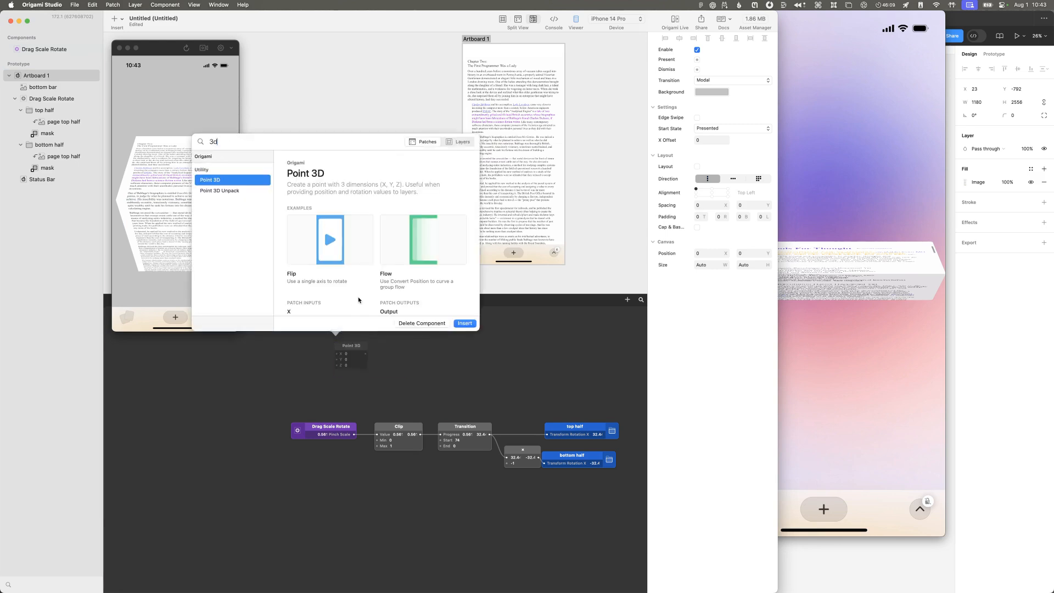
scroll(352, 308, down, 3)
key(Escape)
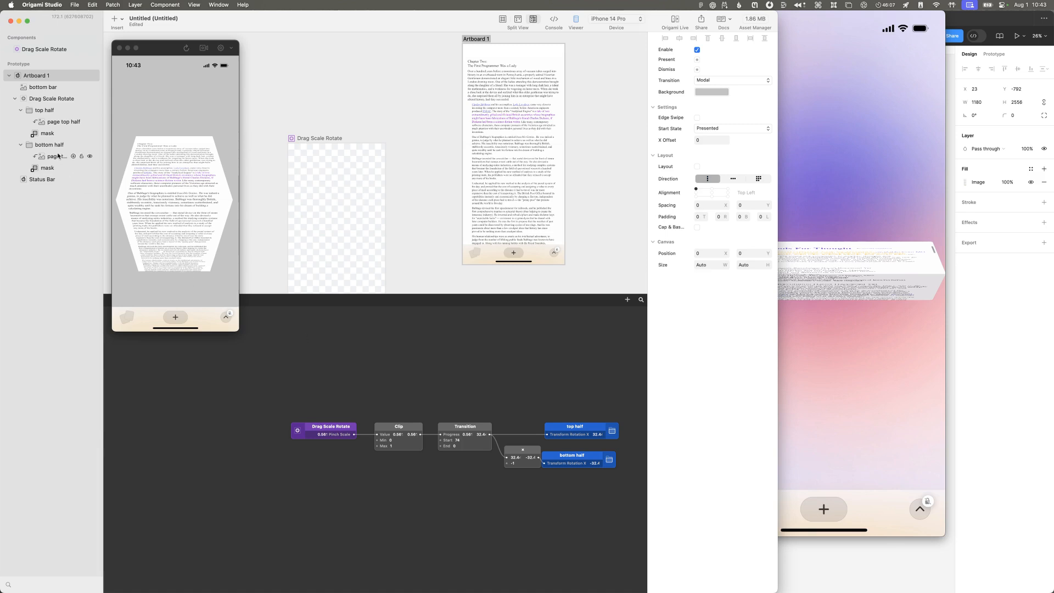
click(48, 99)
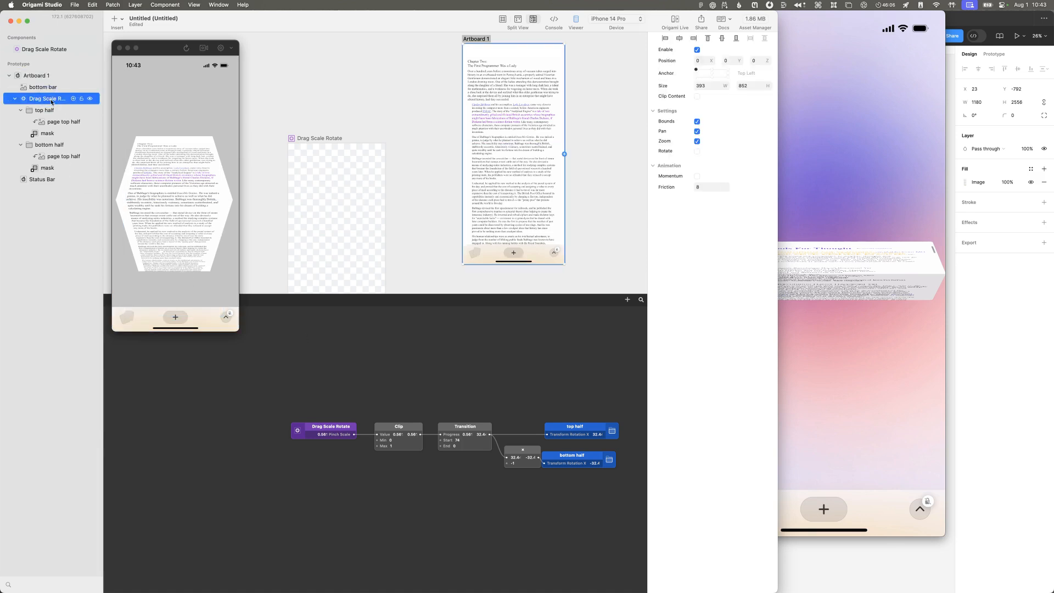
click(31, 180)
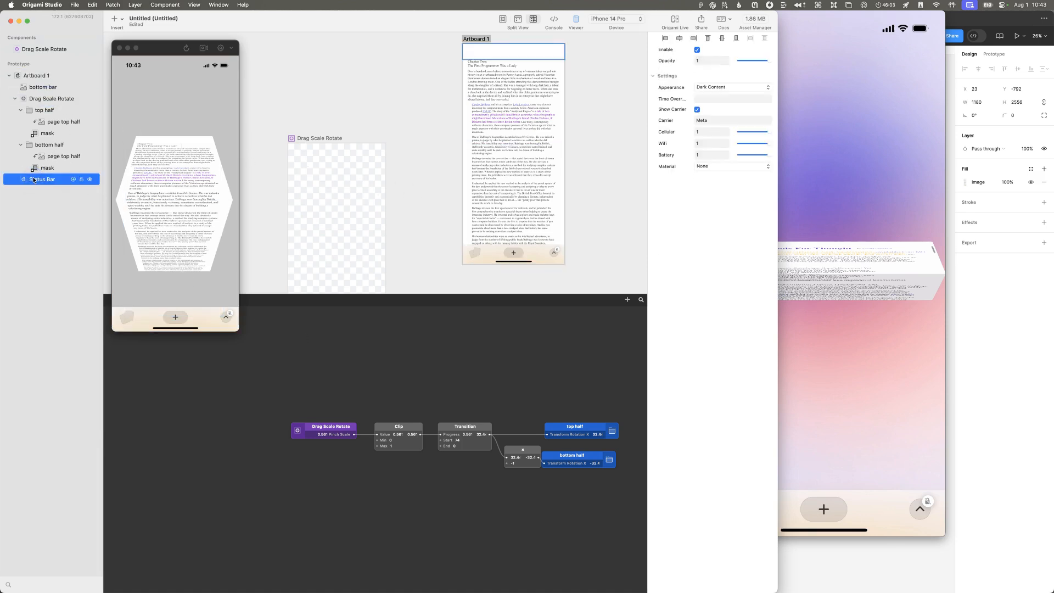
Step: Switch to Safari and search the Origami Community group for "perspective"
key(super+Tab)
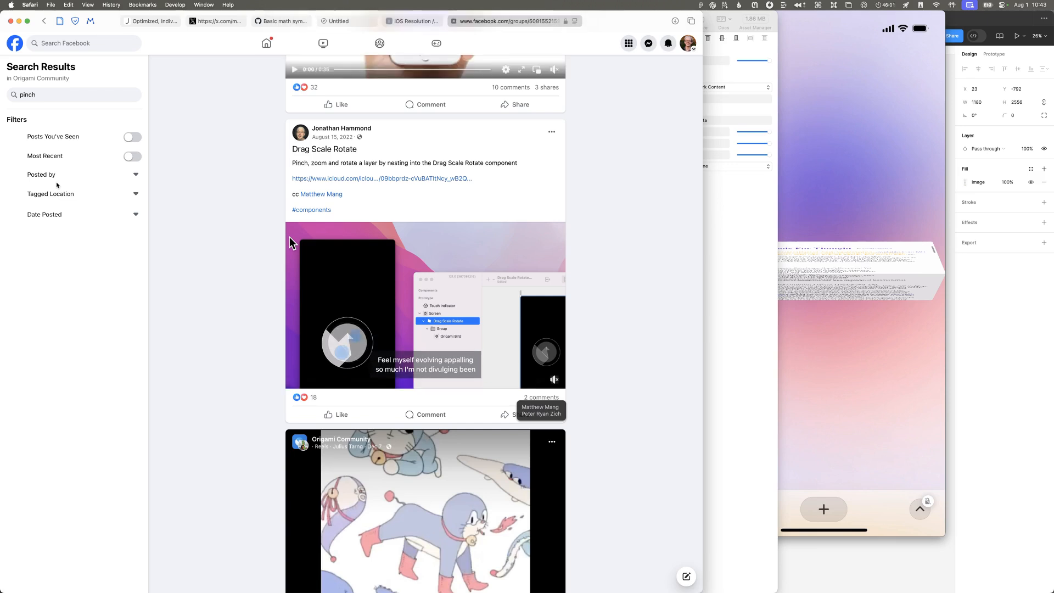
double_click(52, 95)
text(perspective)
key(Return)
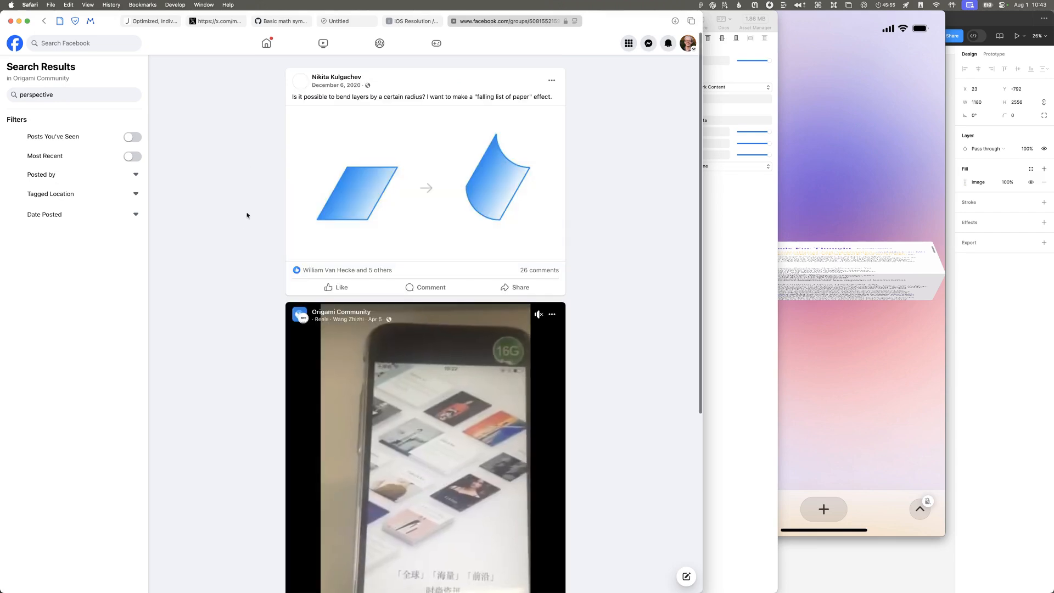
Step: Browse the search results for perspective discussions and open the comments link of the post about better 3D support in a new tab
scroll(241, 223, down, 5)
scroll(241, 224, down, 5)
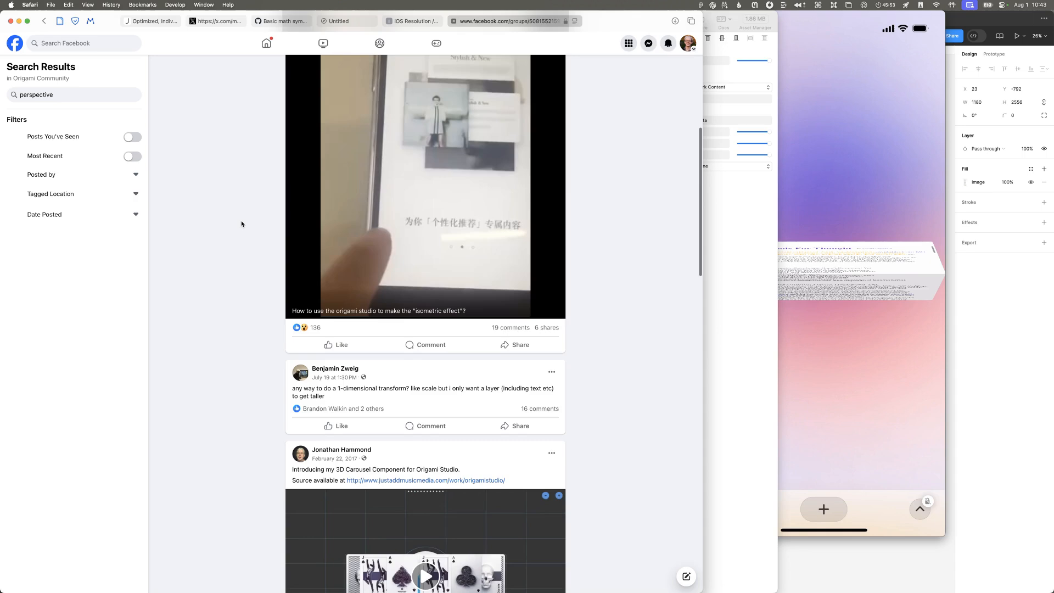
scroll(242, 224, down, 18)
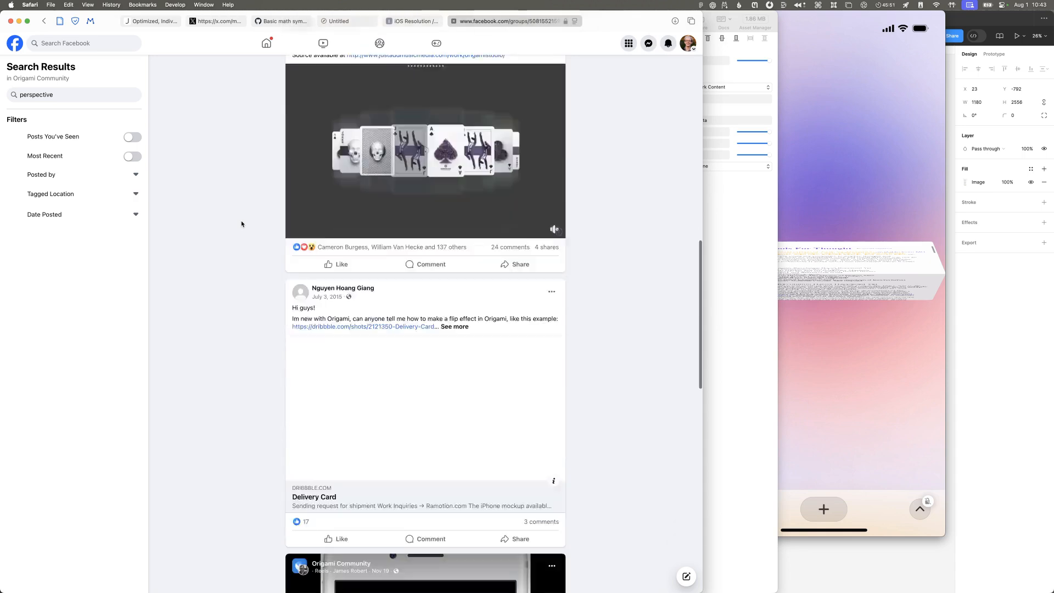
scroll(242, 223, down, 4)
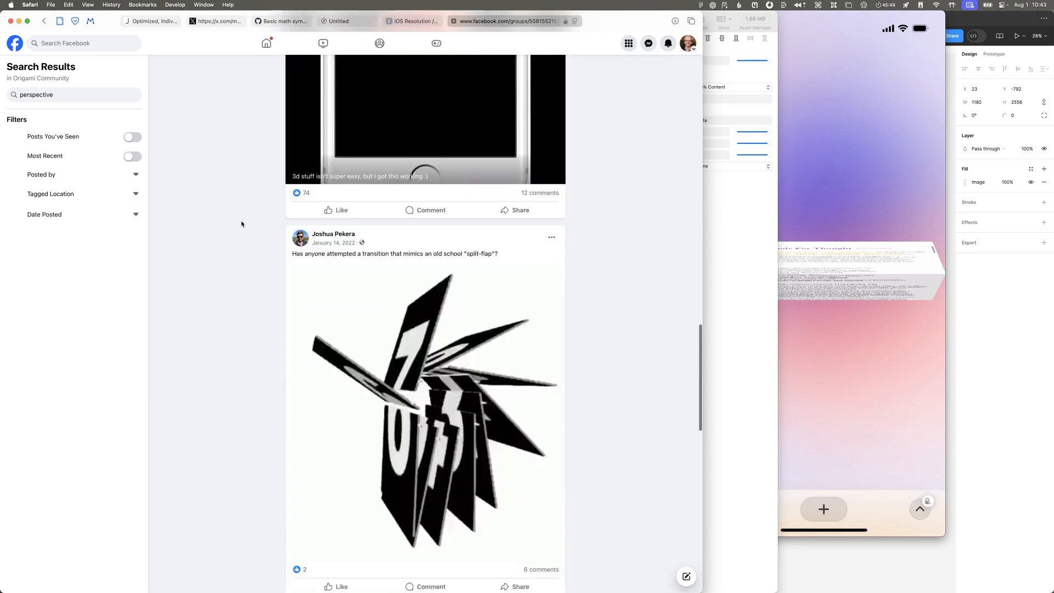
scroll(241, 224, down, 10)
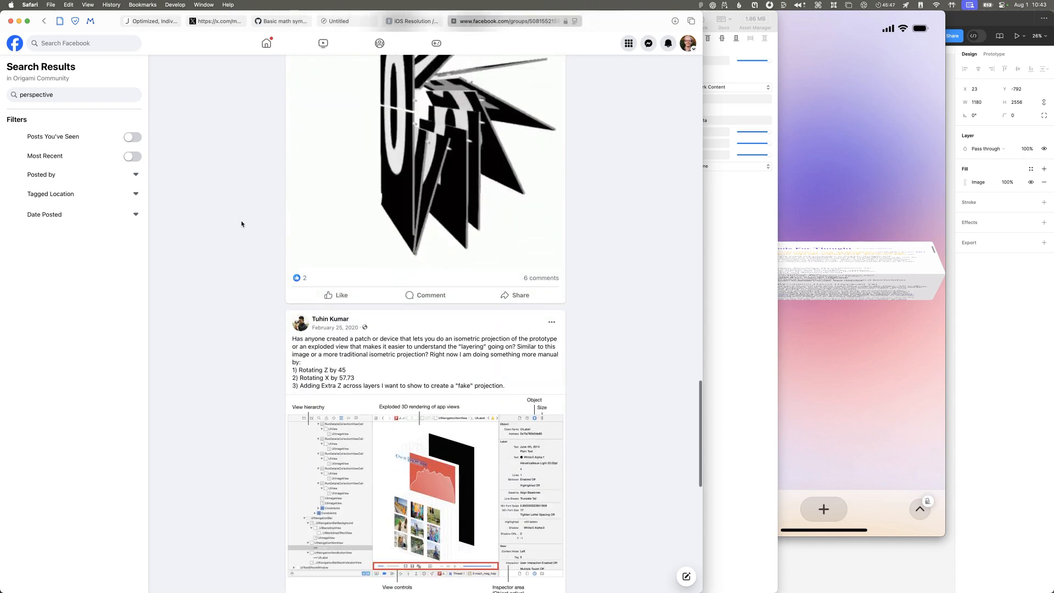
scroll(242, 222, down, 1)
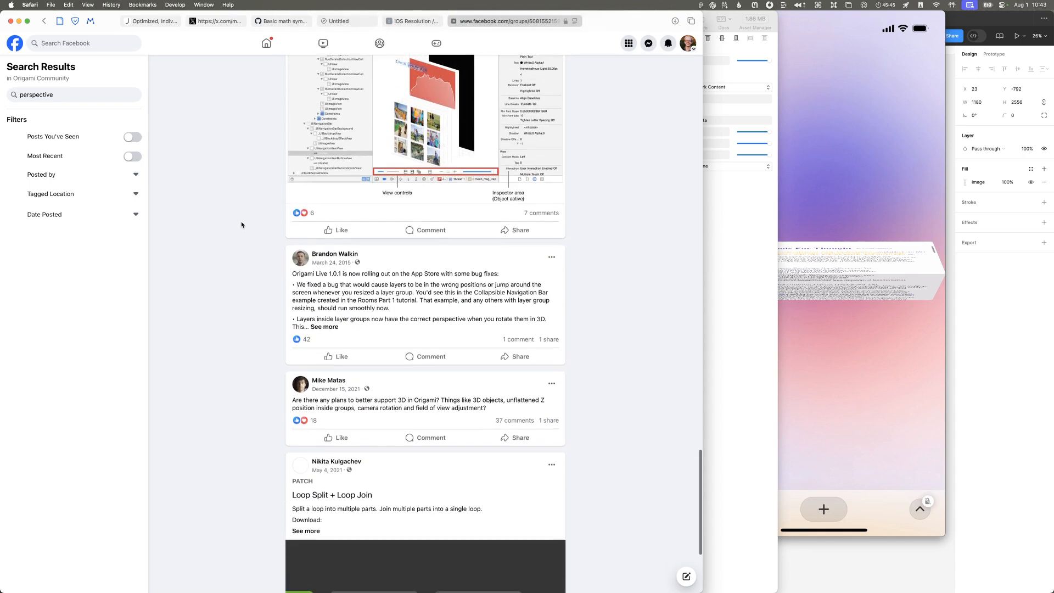
right_click(521, 421)
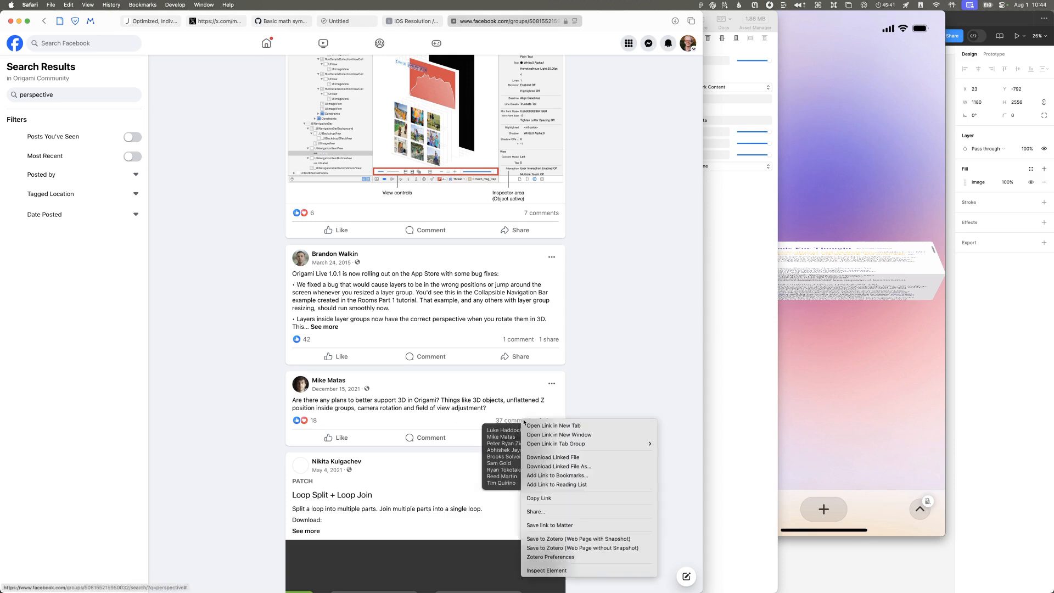
click(508, 428)
Step: Examine the further search results for posts on 3D rotation and perspective in Origami
scroll(192, 423, down, 10)
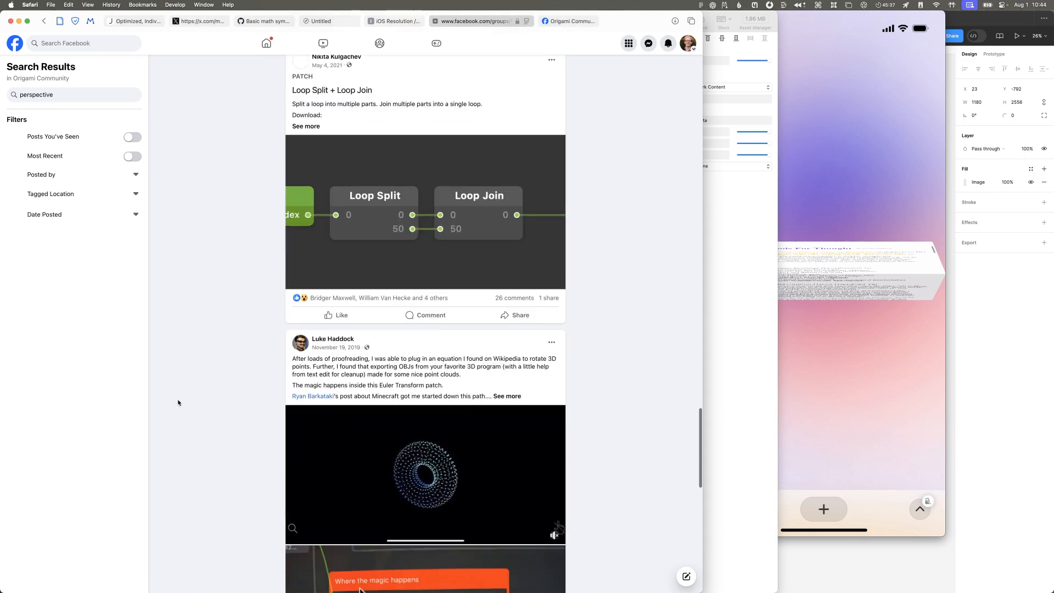
scroll(472, 363, down, 3)
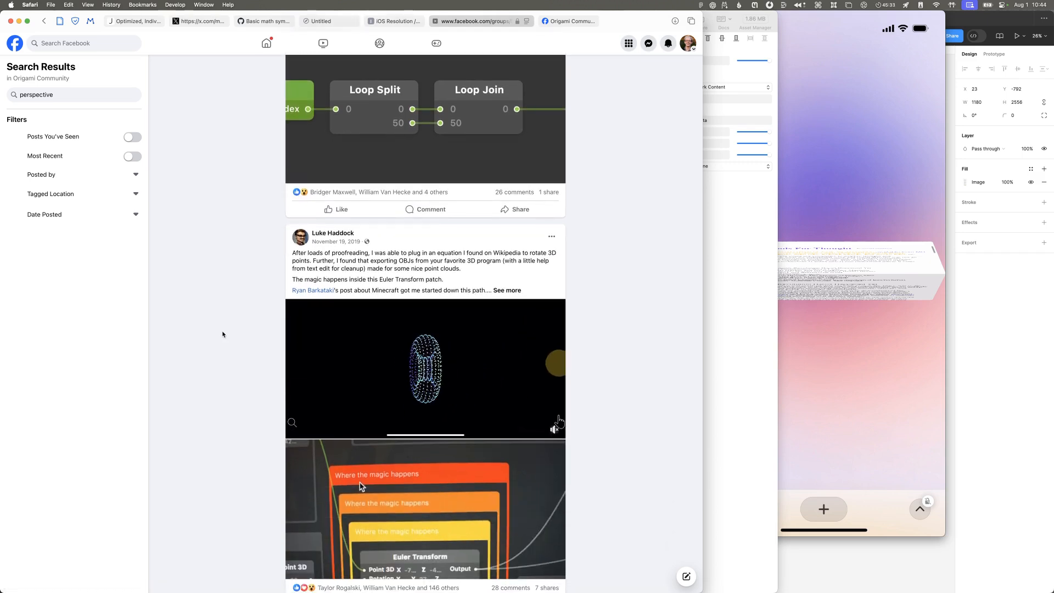
scroll(558, 421, down, 2)
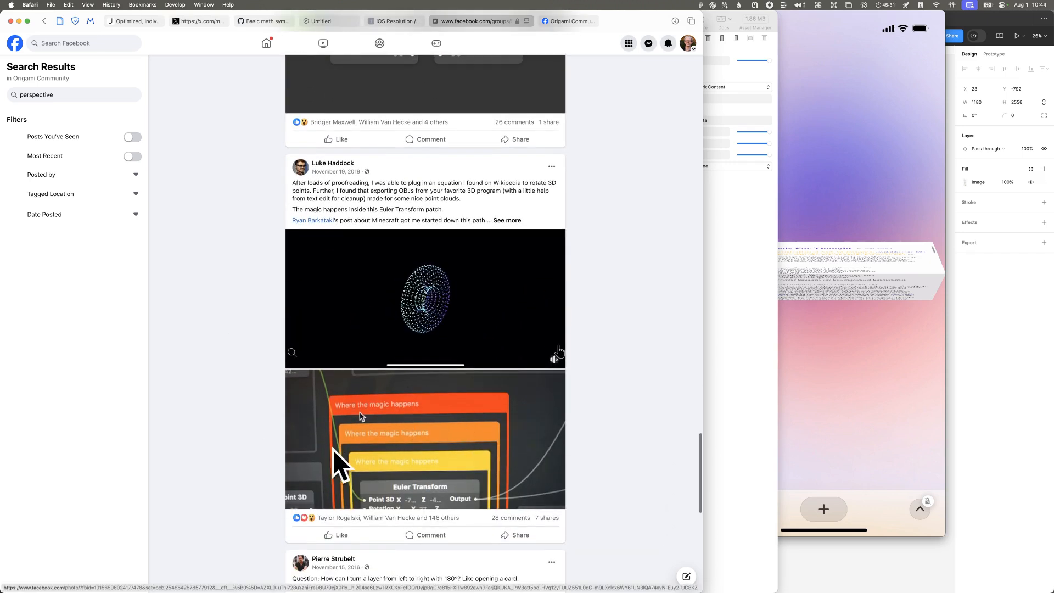
scroll(225, 419, down, 5)
scroll(232, 417, down, 4)
scroll(235, 415, down, 3)
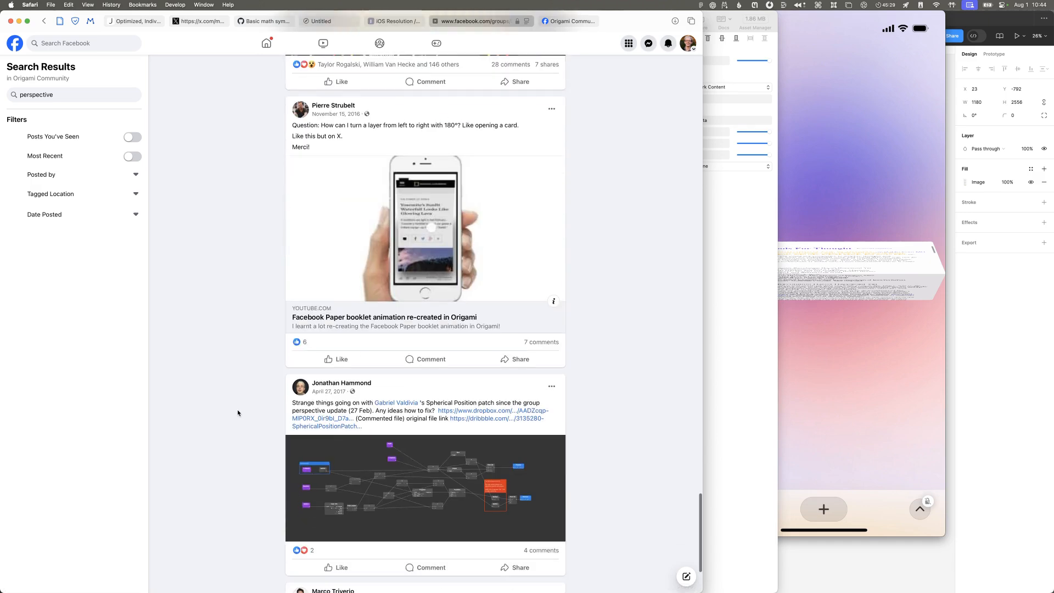
scroll(238, 413, down, 7)
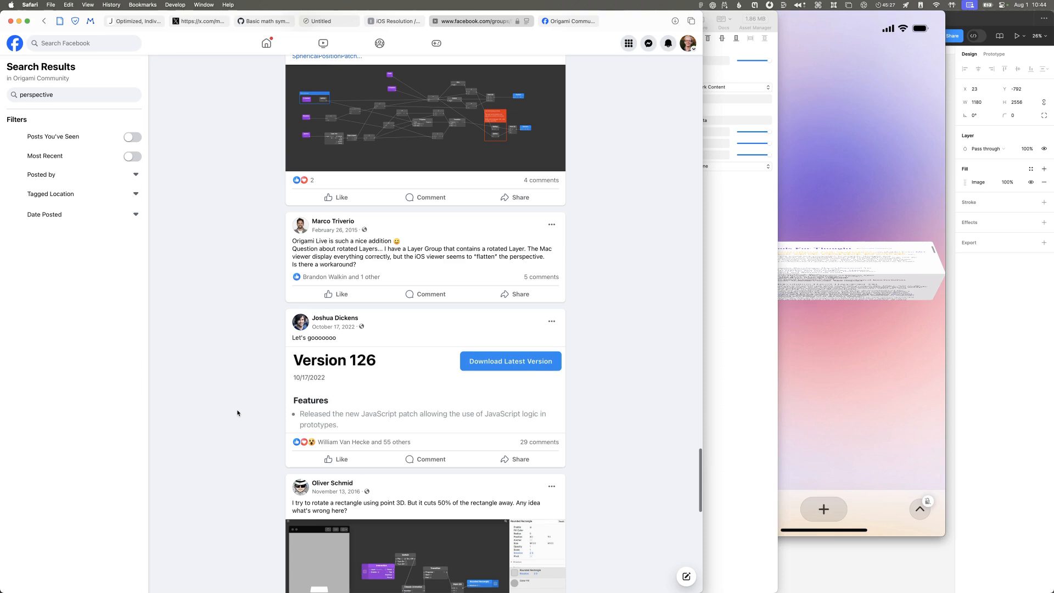
scroll(237, 412, down, 5)
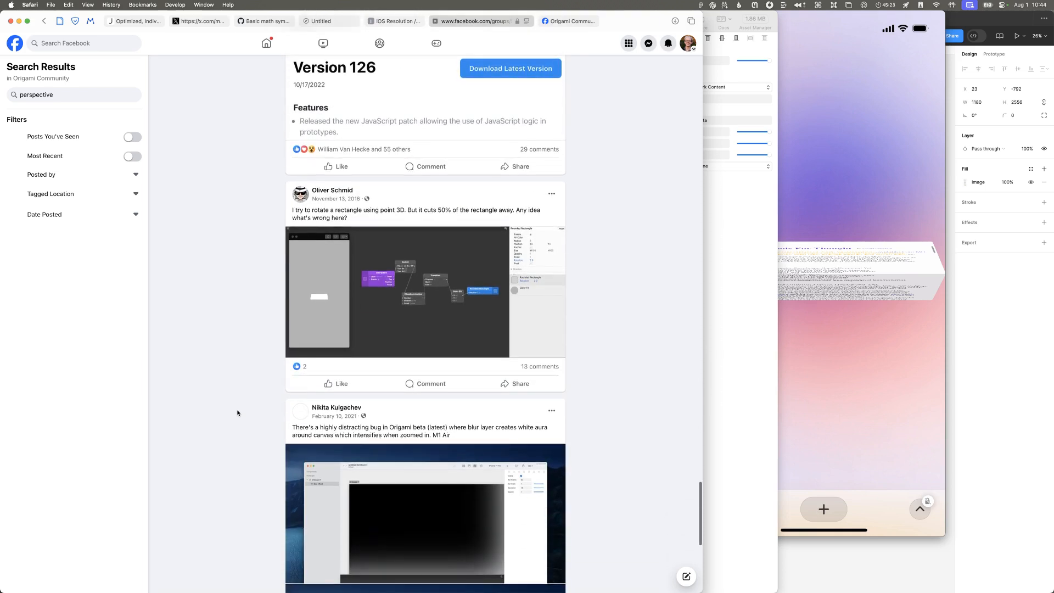
Step: Check the newly opened tab for the post's comments, and close that tab
key(ctrl+Tab)
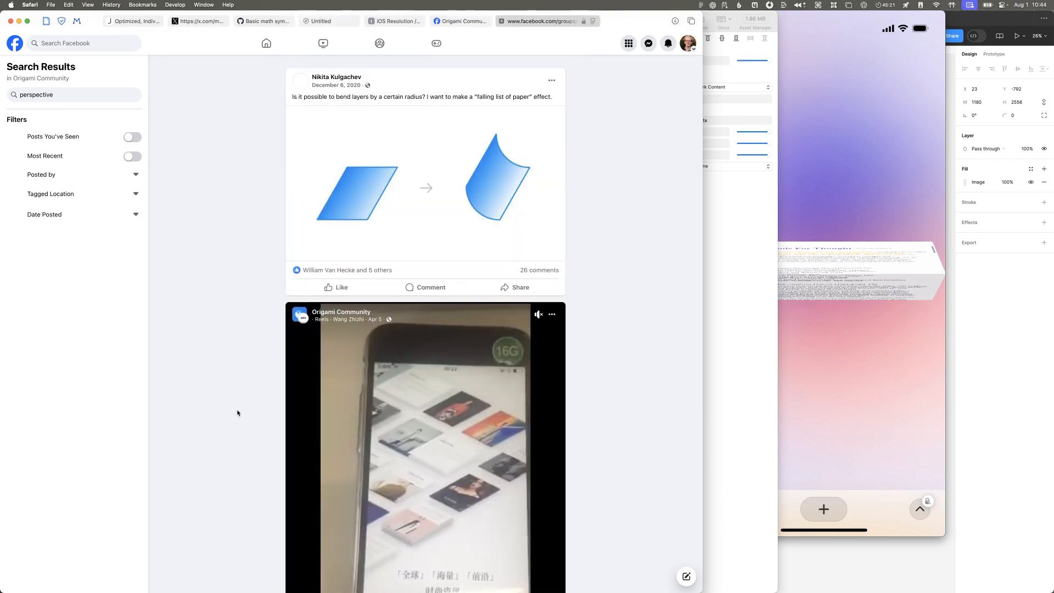
scroll(252, 414, down, 3)
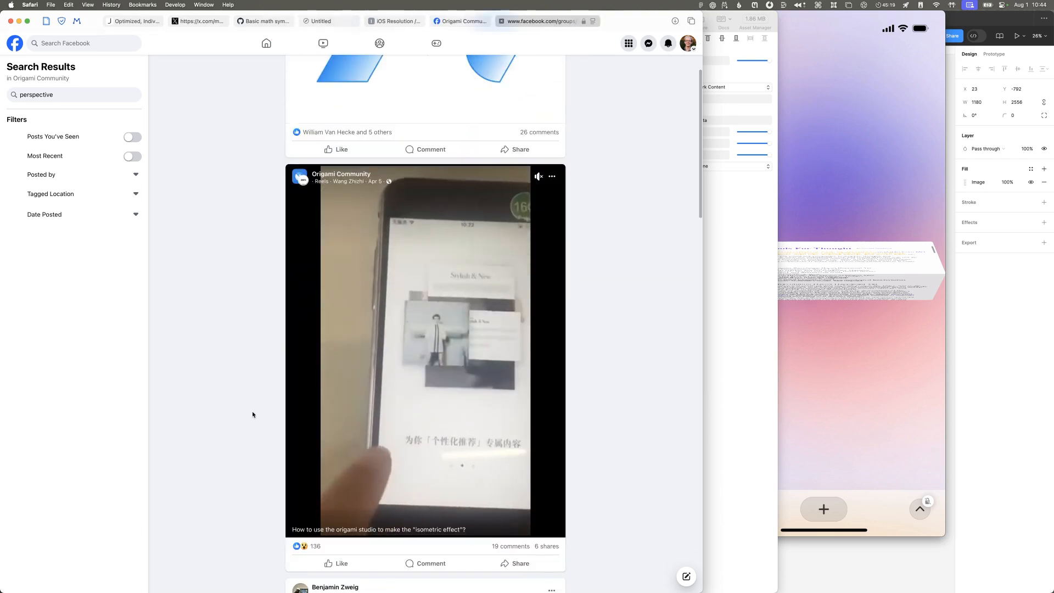
scroll(252, 414, up, 3)
key(super+w)
Step: Return to the December 15, 2021 post about better 3D support in Origami and open its comments
scroll(289, 423, up, 12)
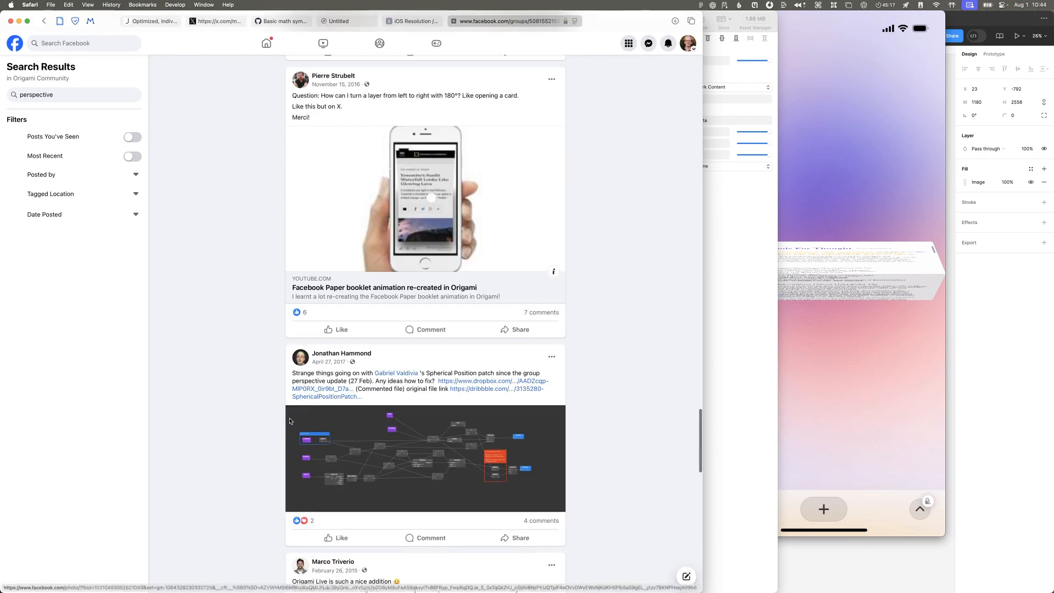
scroll(555, 406, up, 12)
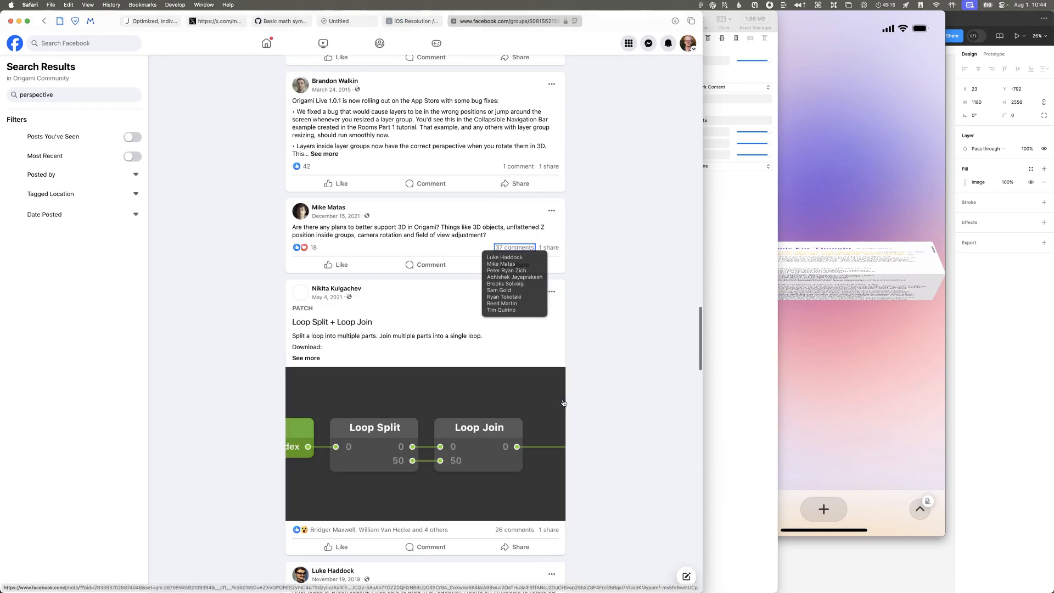
click(523, 248)
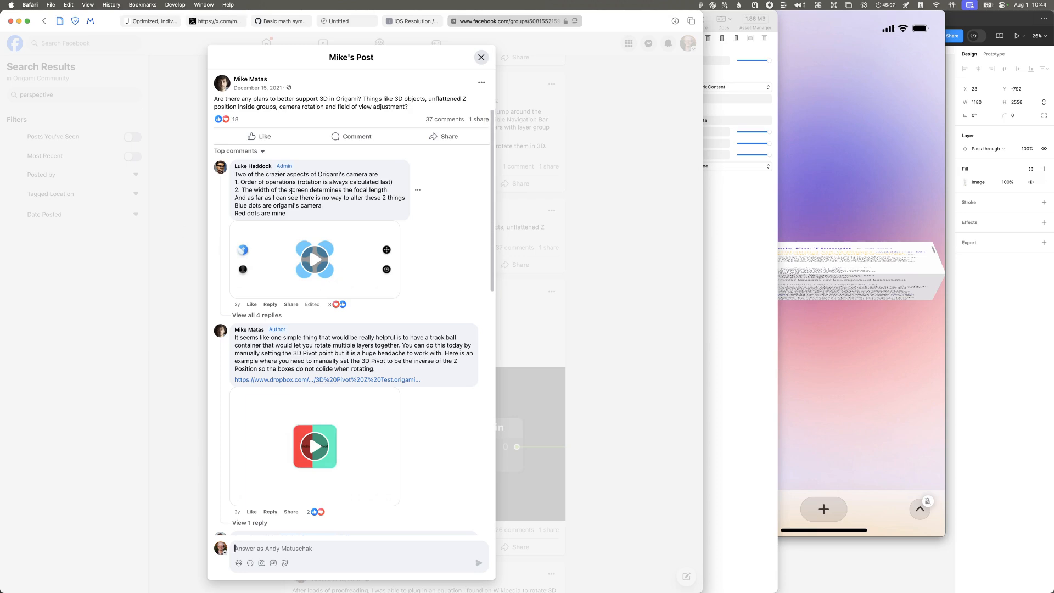
Step: Read the post's comments on Origami's camera and 3D perspective, expanding the replies under the comment about POL
scroll(324, 333, down, 3)
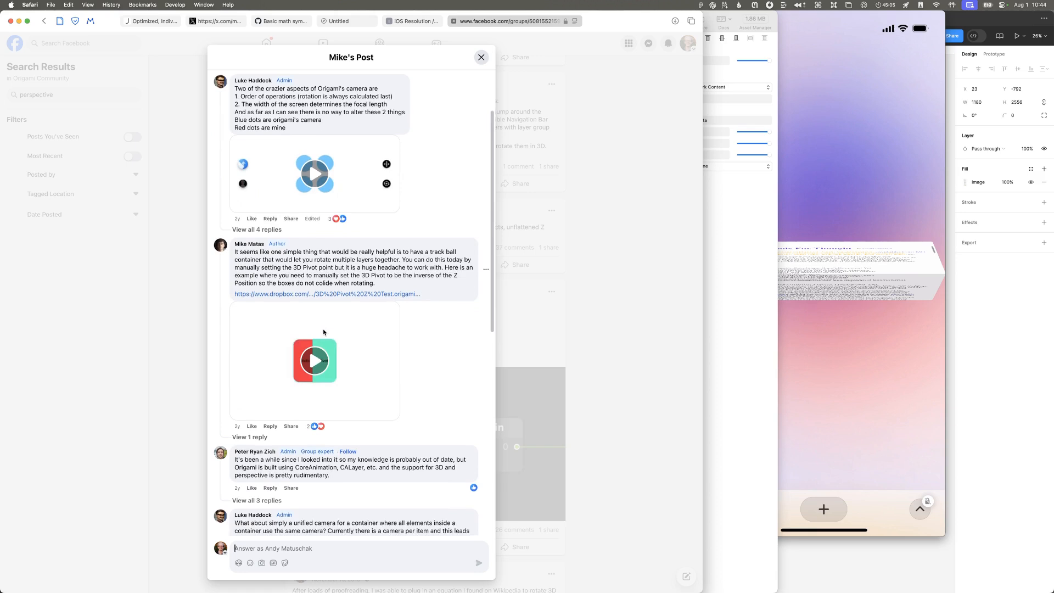
scroll(323, 331, down, 5)
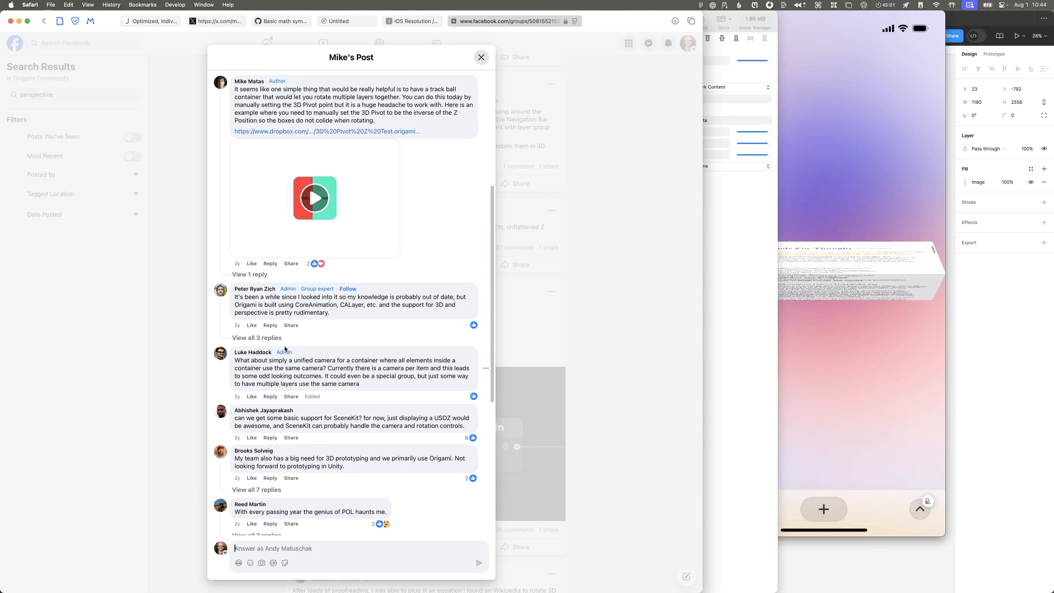
scroll(286, 351, down, 4)
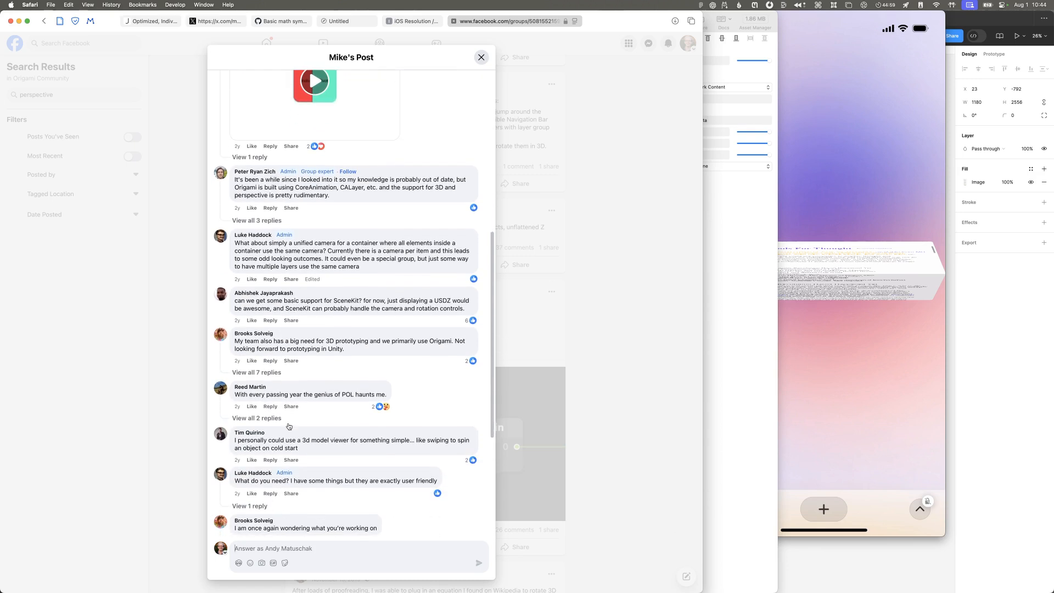
scroll(282, 423, down, 1)
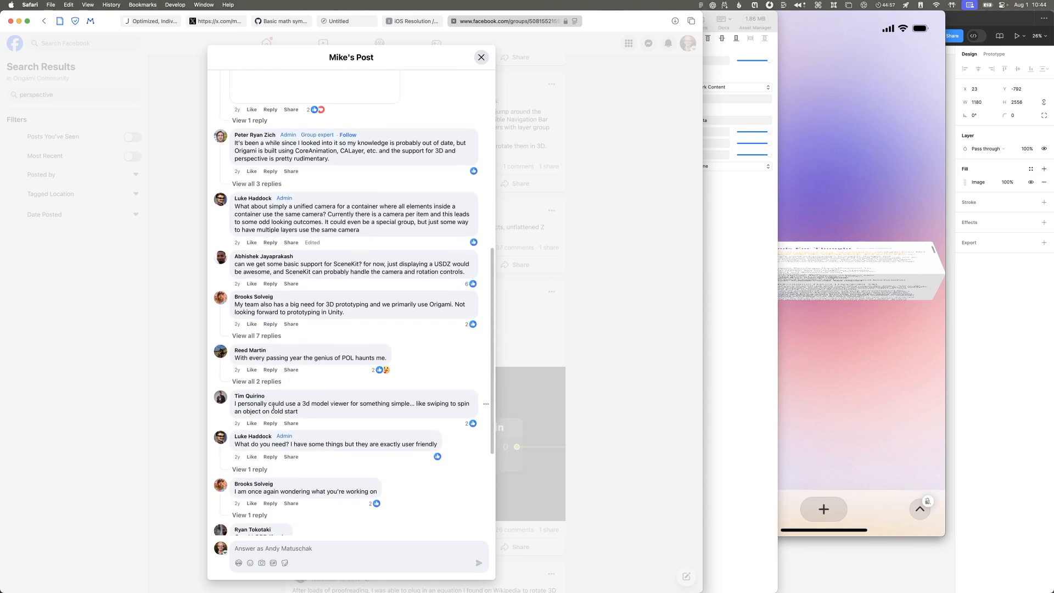
click(273, 384)
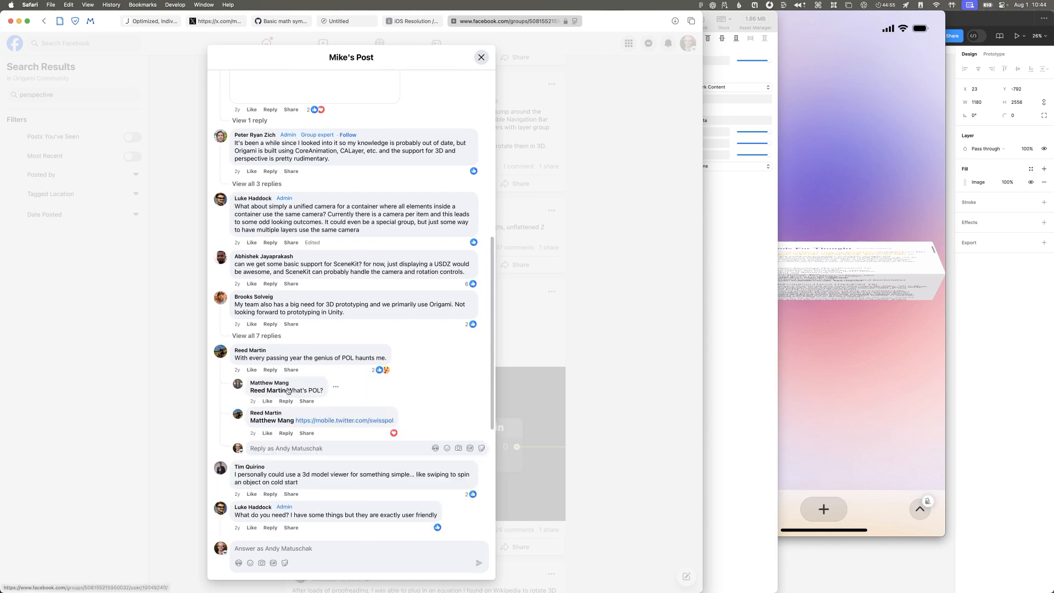
scroll(350, 420, down, 4)
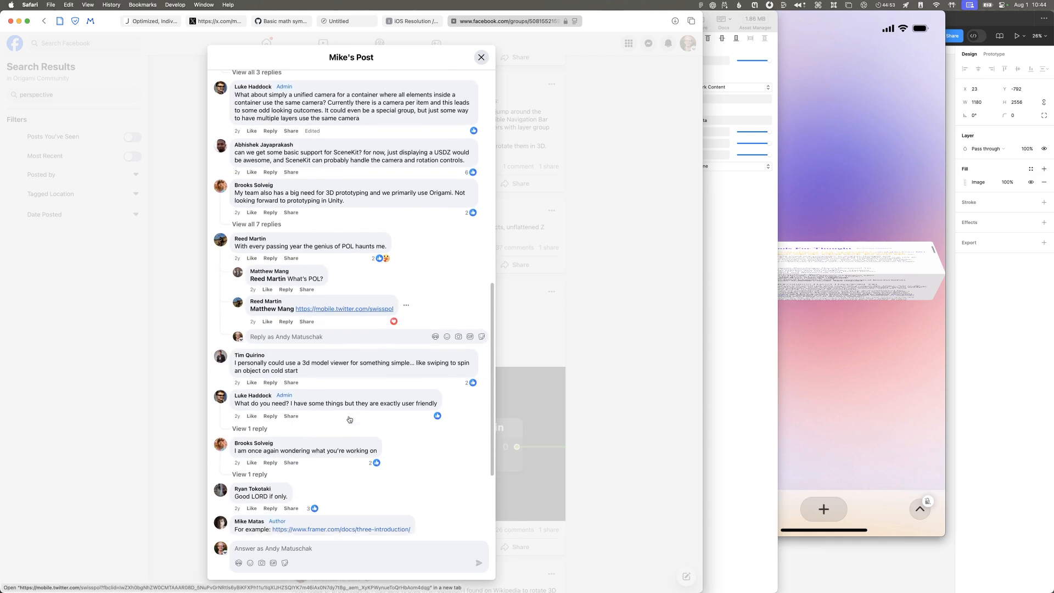
scroll(350, 419, down, 3)
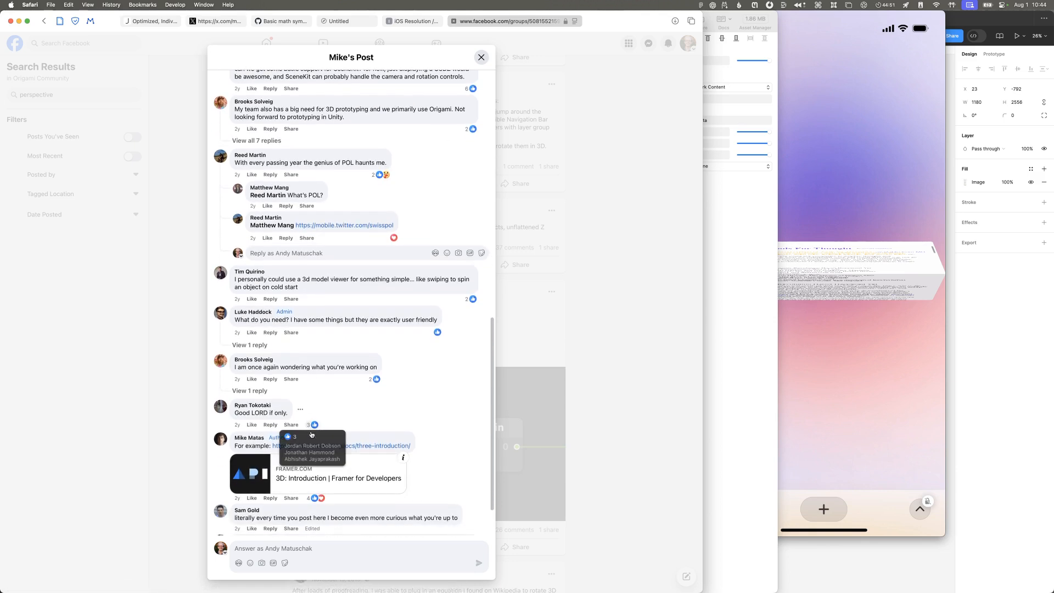
Step: Switch from the post's comments to Origami Studio and inspect the properties of the bottom half group, Artboard 1 and the top half's mask
scroll(368, 375, down, 2)
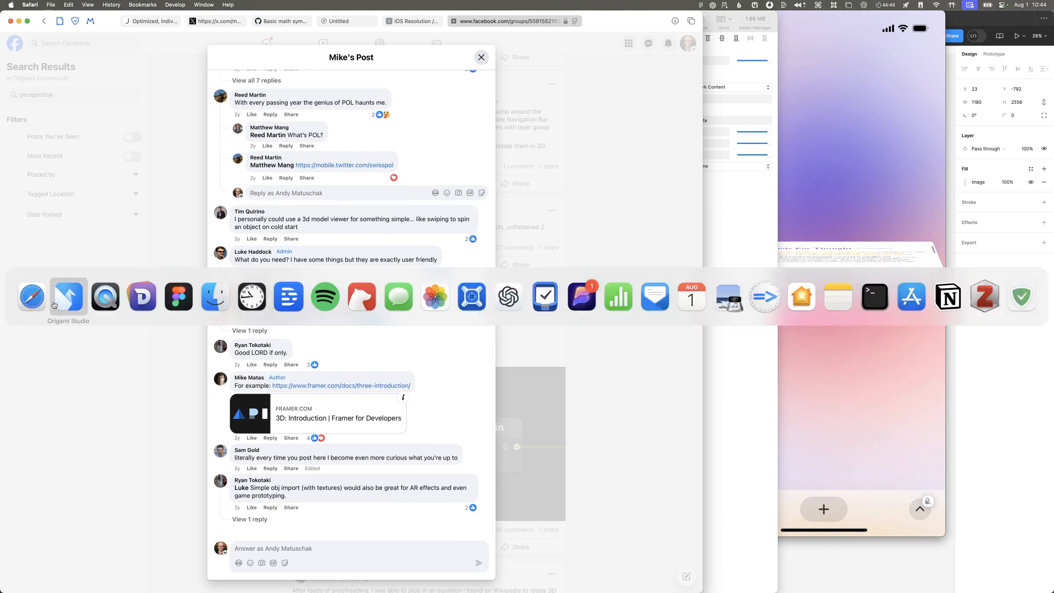
click(33, 296)
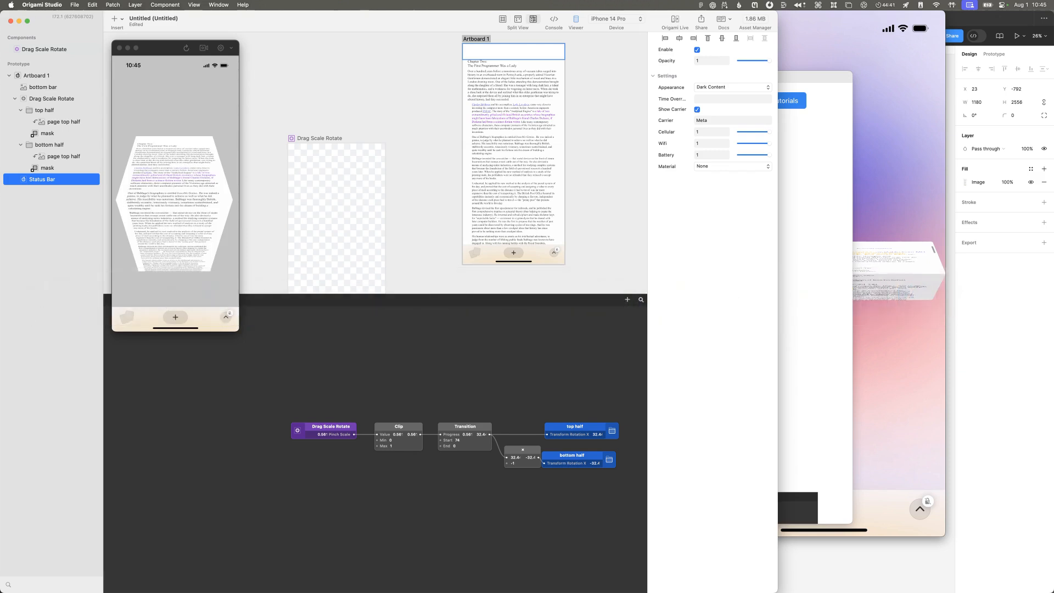
click(49, 146)
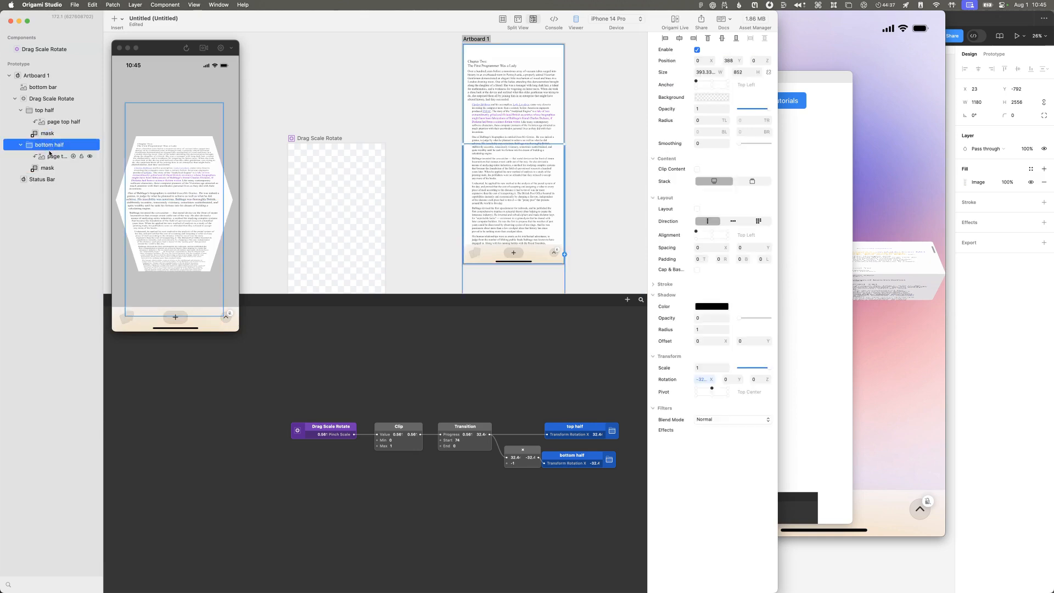
click(43, 74)
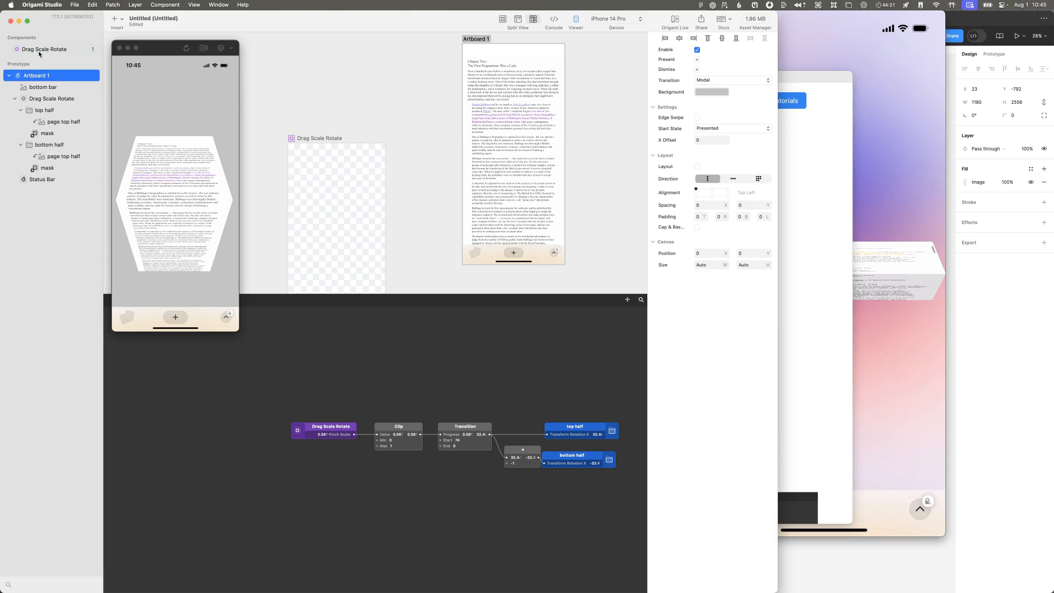
click(44, 134)
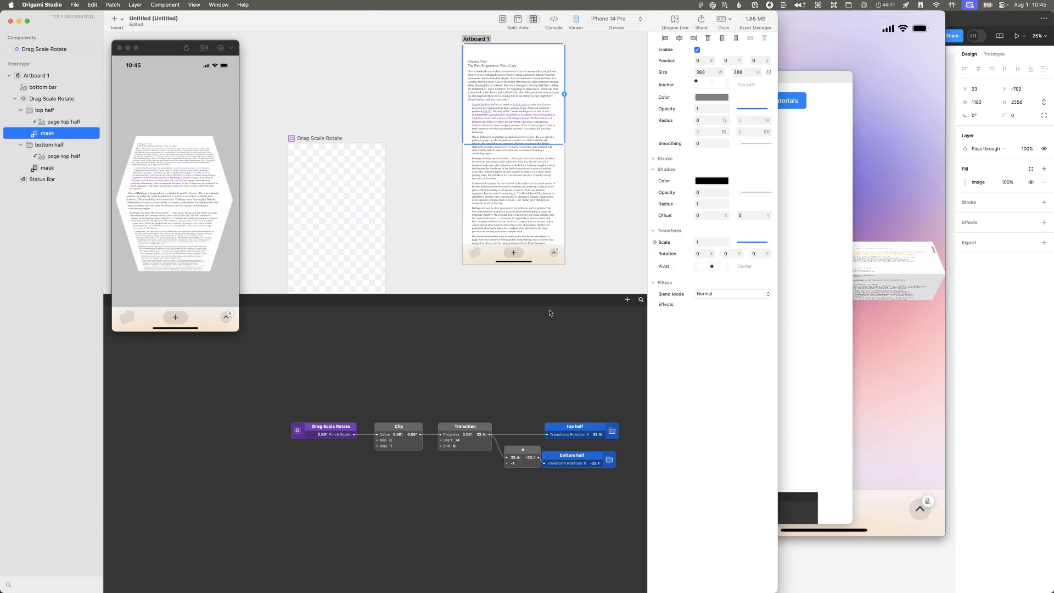
click(37, 133)
click(36, 135)
Step: Open the library of insertable items from the patch editor and look through the layer types for a camera or 3D option
double_click(313, 353)
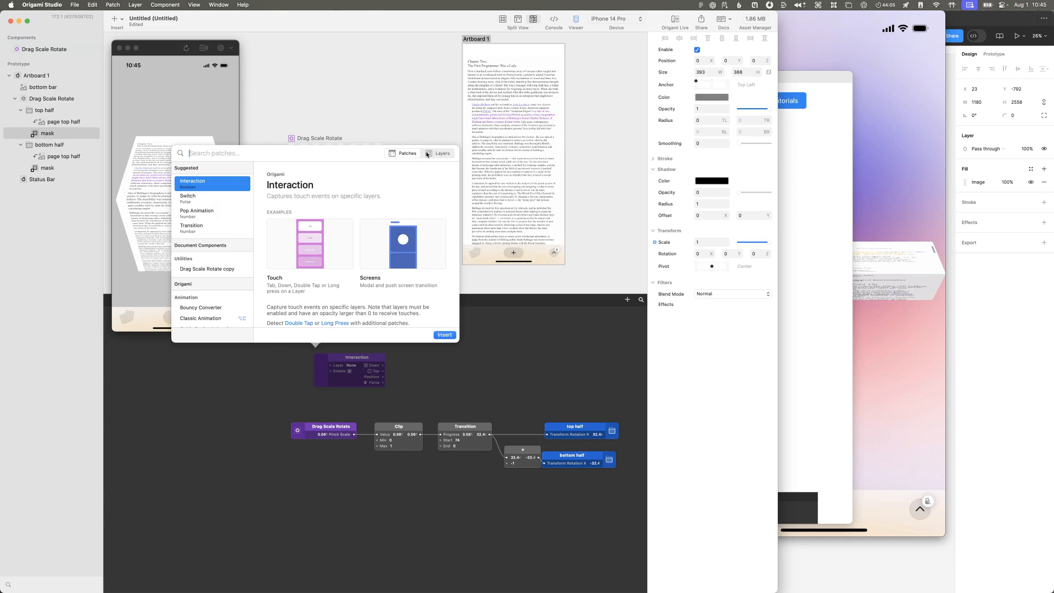
click(427, 154)
scroll(227, 223, down, 3)
scroll(228, 224, down, 10)
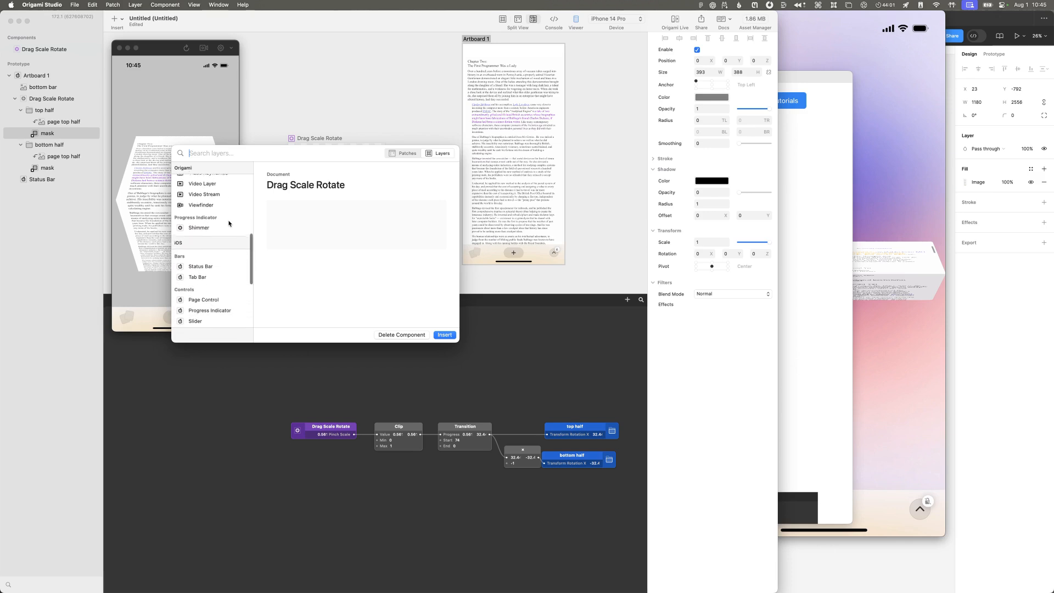
scroll(229, 224, down, 8)
scroll(229, 223, up, 12)
scroll(229, 224, up, 6)
scroll(229, 224, down, 1)
scroll(204, 217, down, 8)
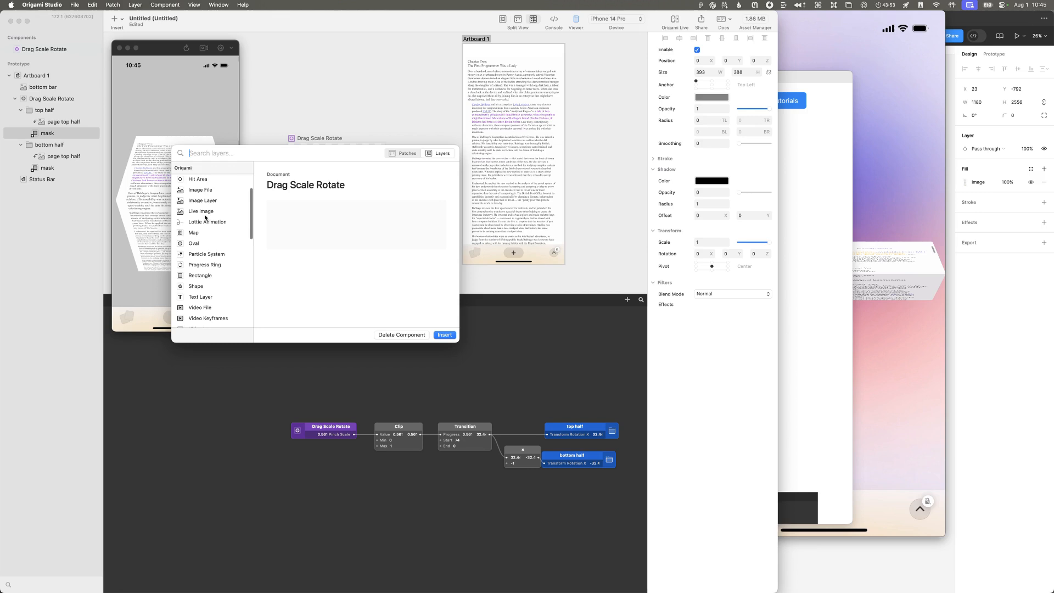
scroll(204, 217, down, 6)
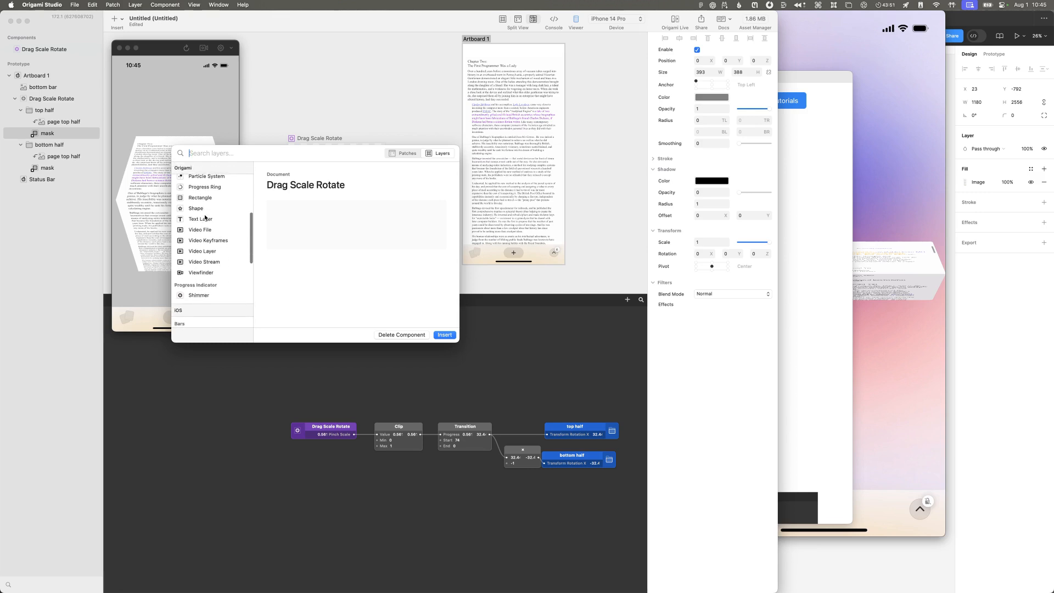
scroll(205, 216, up, 10)
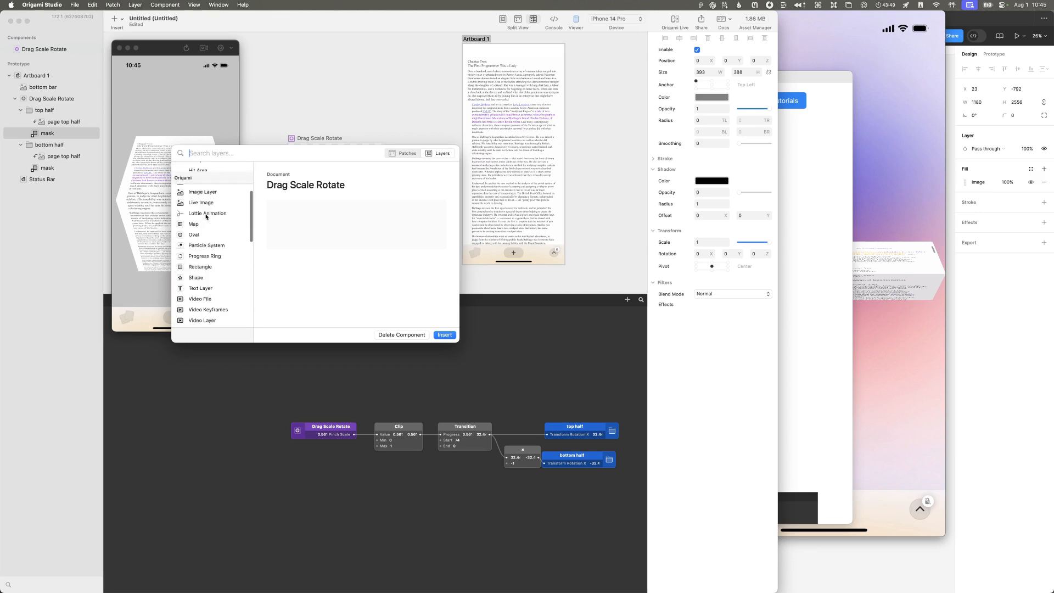
scroll(206, 217, down, 5)
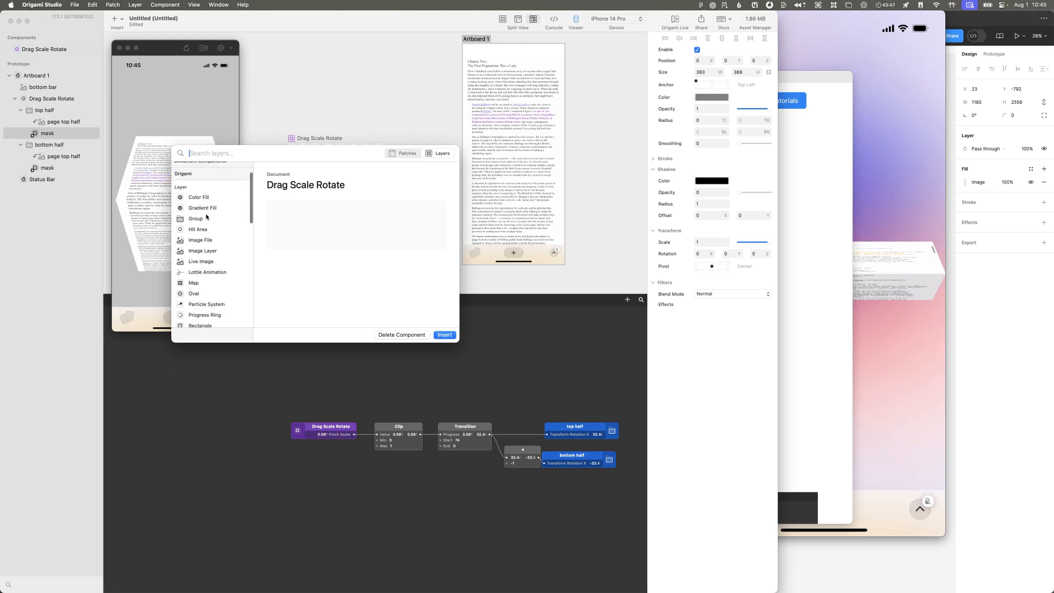
scroll(206, 217, down, 4)
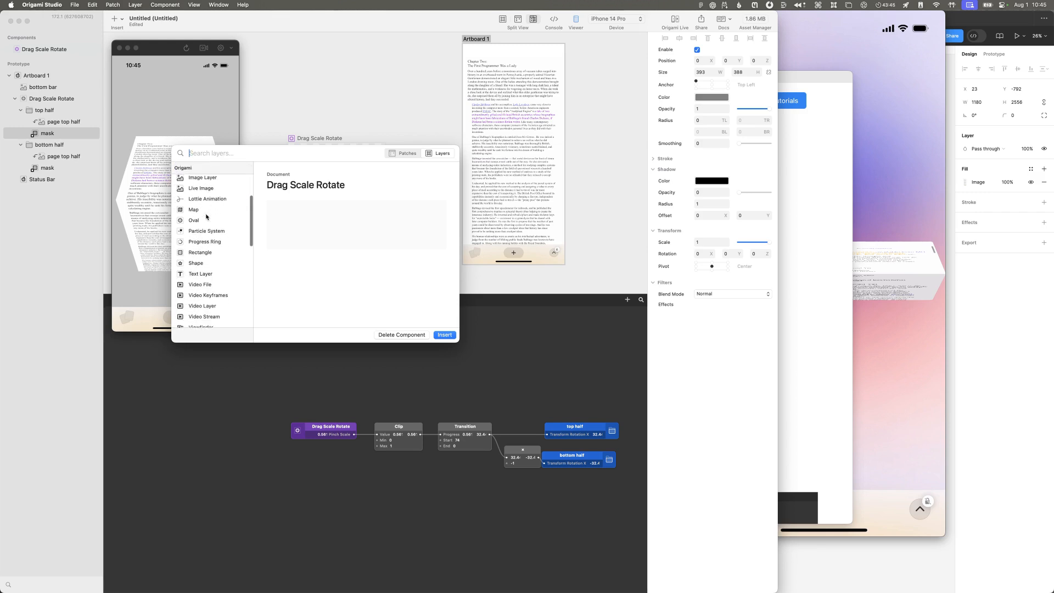
Step: Read the library descriptions of the Rectangle and Viewfinder layers, including their layer inputs
click(205, 224)
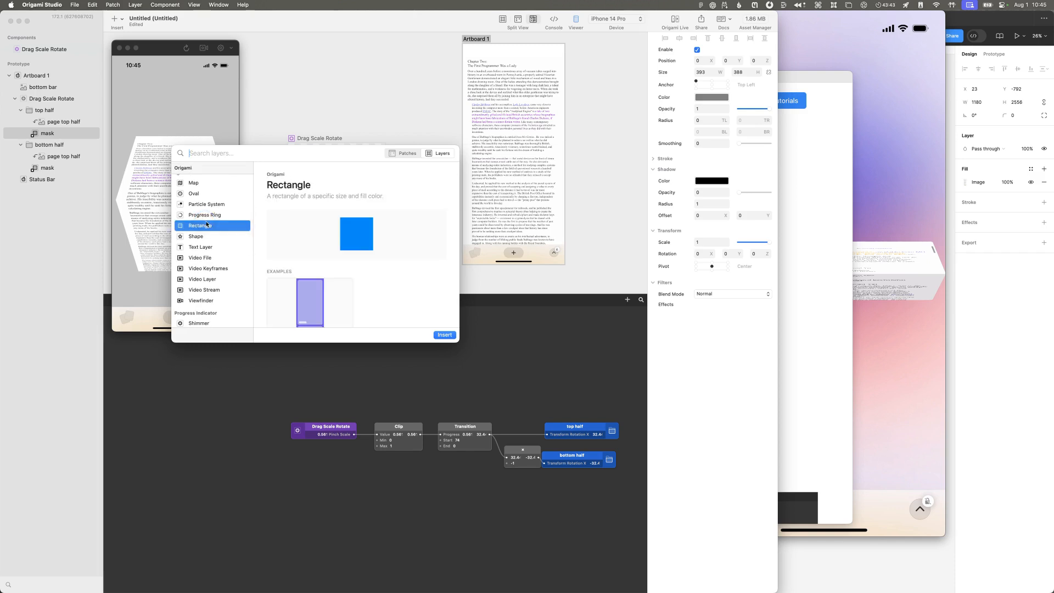
scroll(205, 224, down, 3)
scroll(295, 262, down, 5)
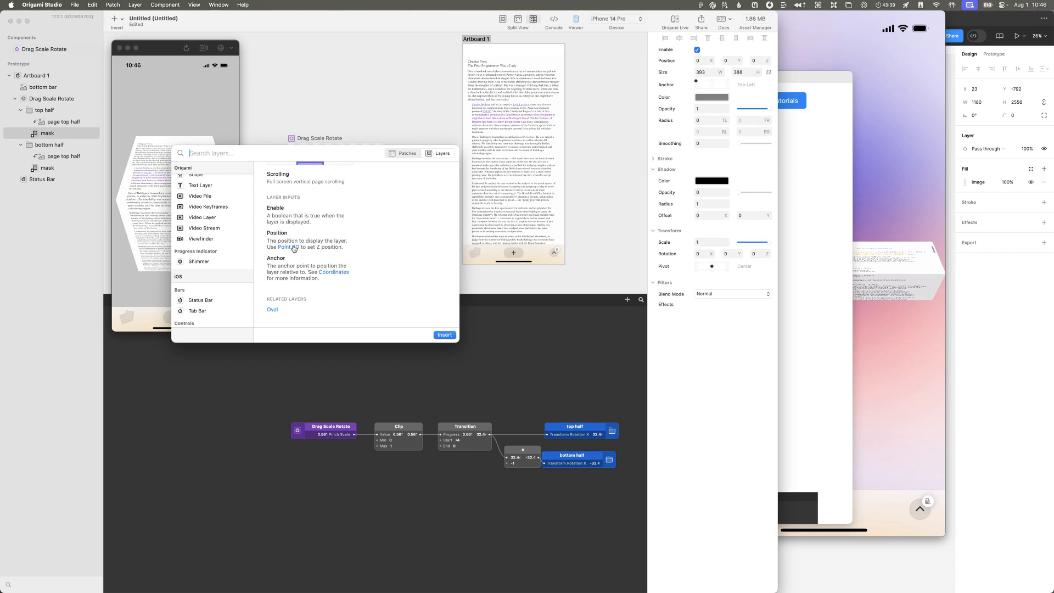
click(238, 245)
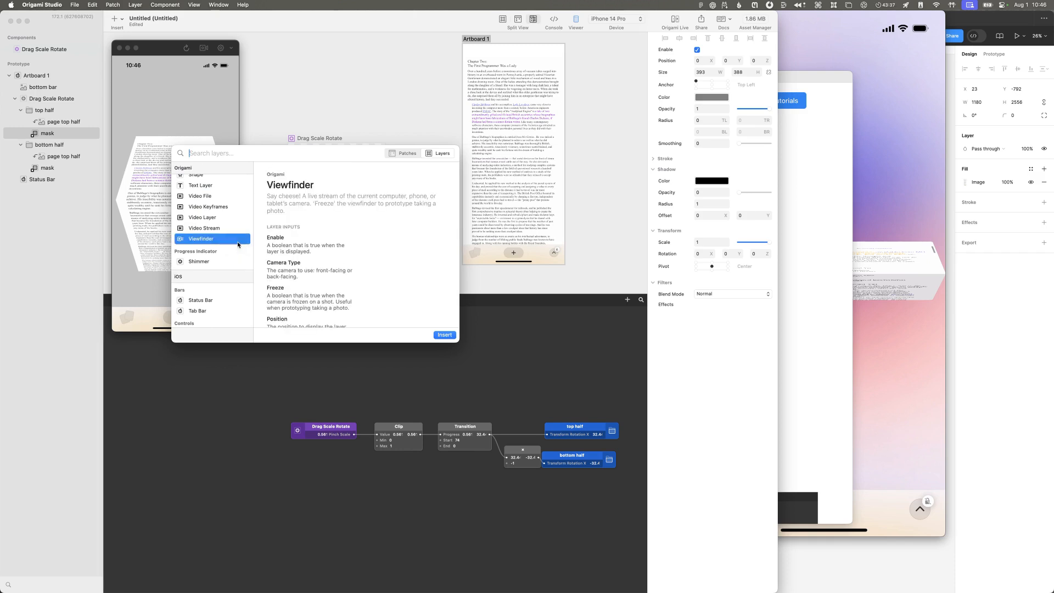
scroll(238, 243, up, 10)
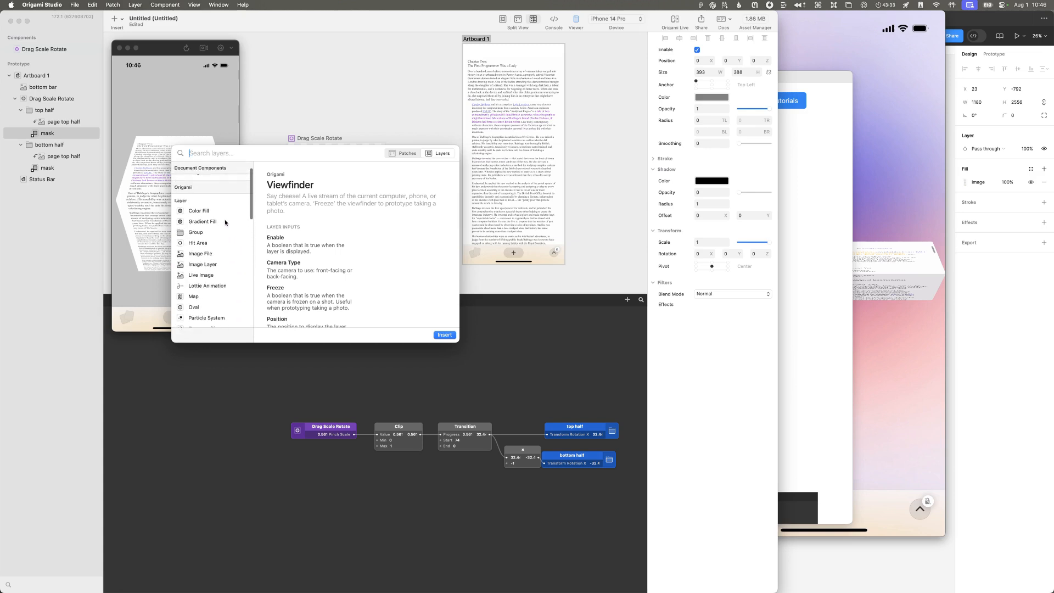
Step: Search the layers and patches for "came", read the Camera patch's description, and clear the search
text(came)
click(400, 153)
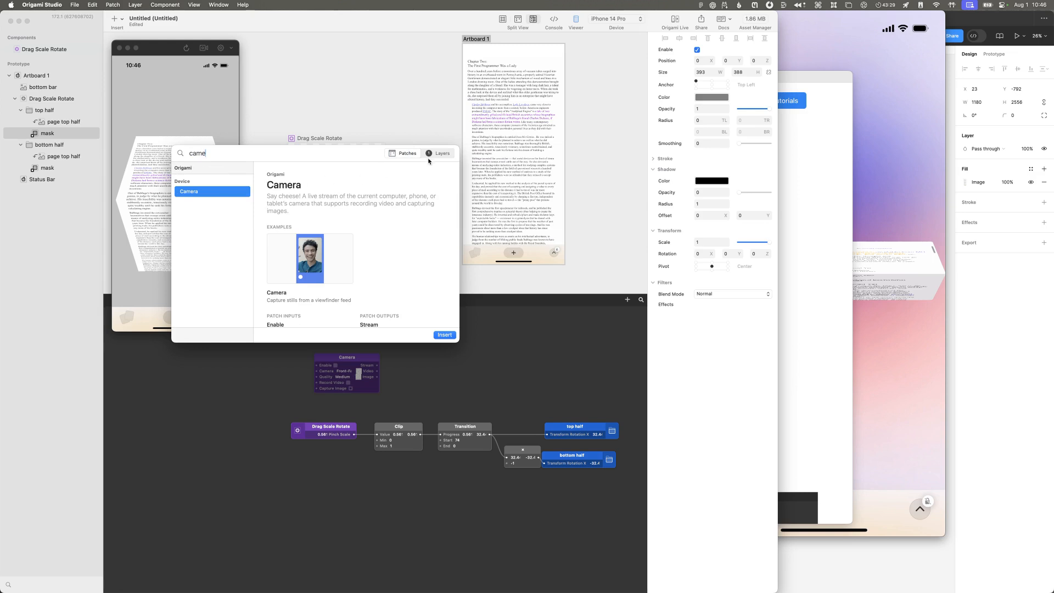
key(BackSpace)
key(BackSpace)
key(BackSpace)
key(BackSpace)
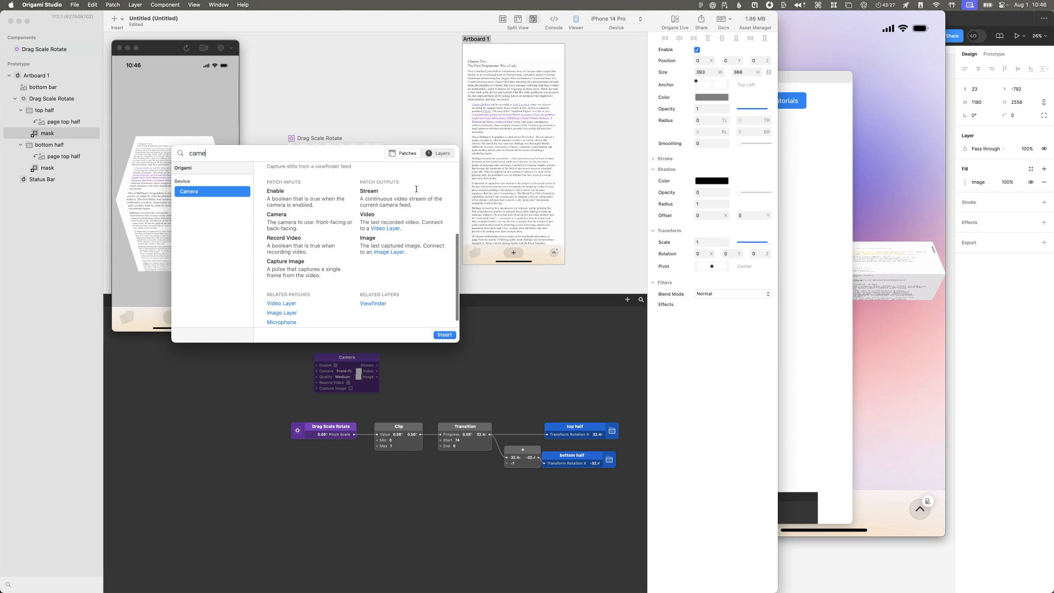
Step: Look through the patch library from the Animation category down to Utility for anything related to perspective or 3D
scroll(202, 238, down, 5)
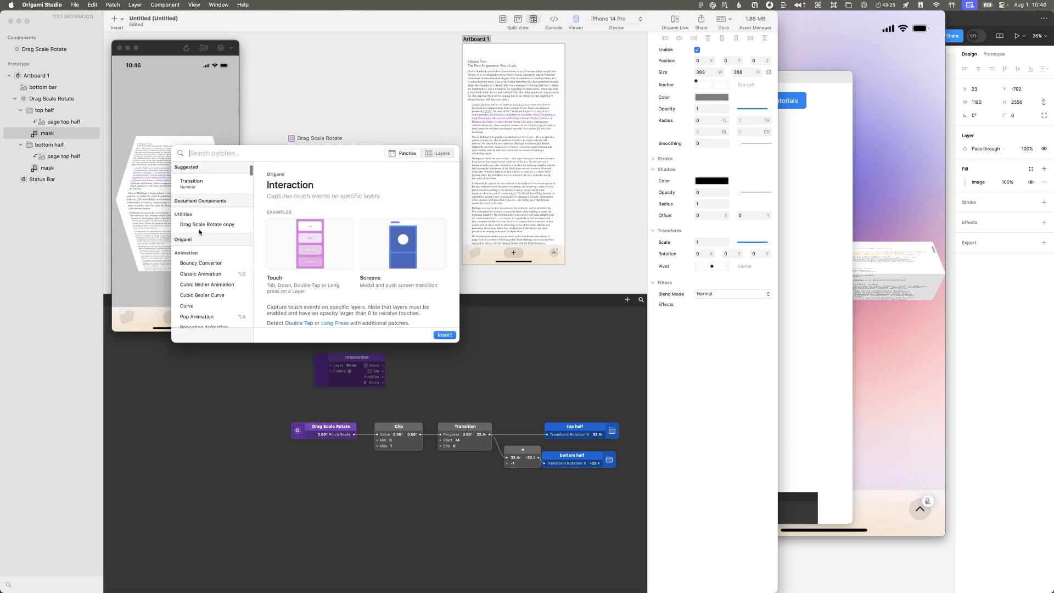
scroll(202, 238, down, 10)
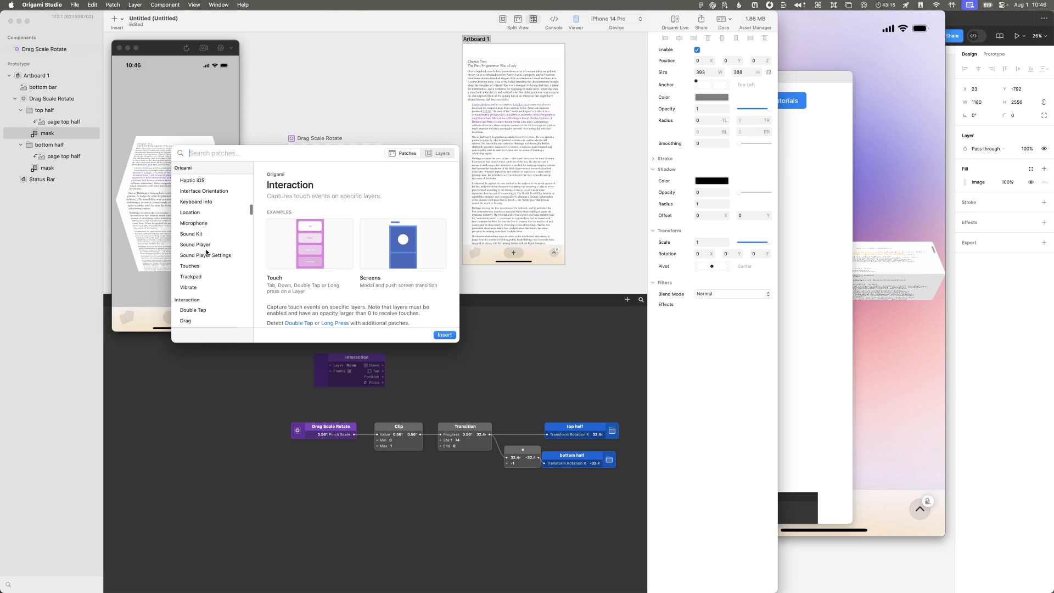
scroll(208, 239, down, 6)
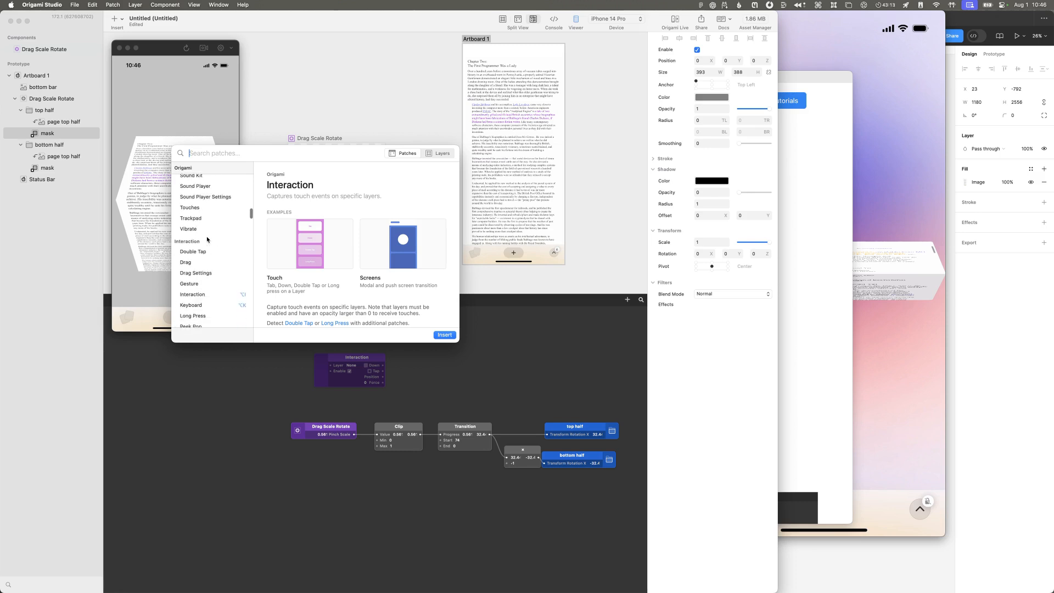
scroll(207, 239, down, 10)
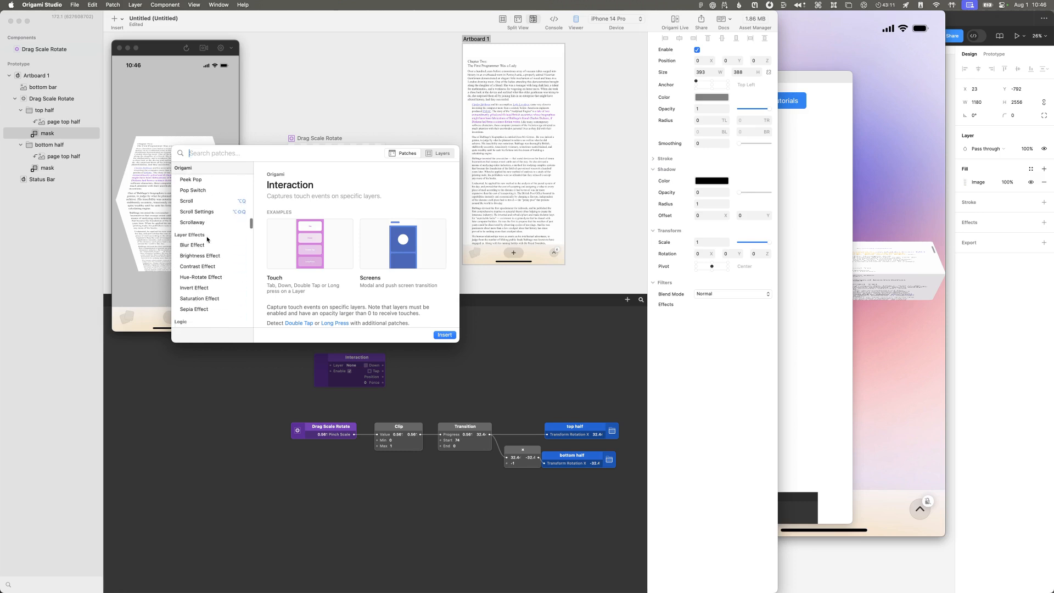
scroll(207, 240, down, 8)
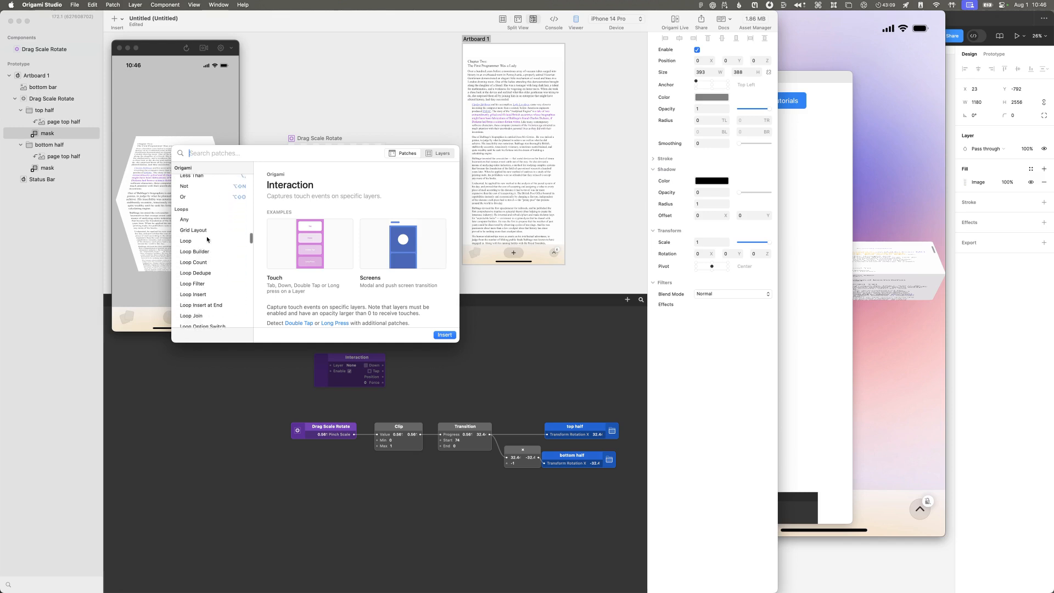
scroll(208, 240, down, 10)
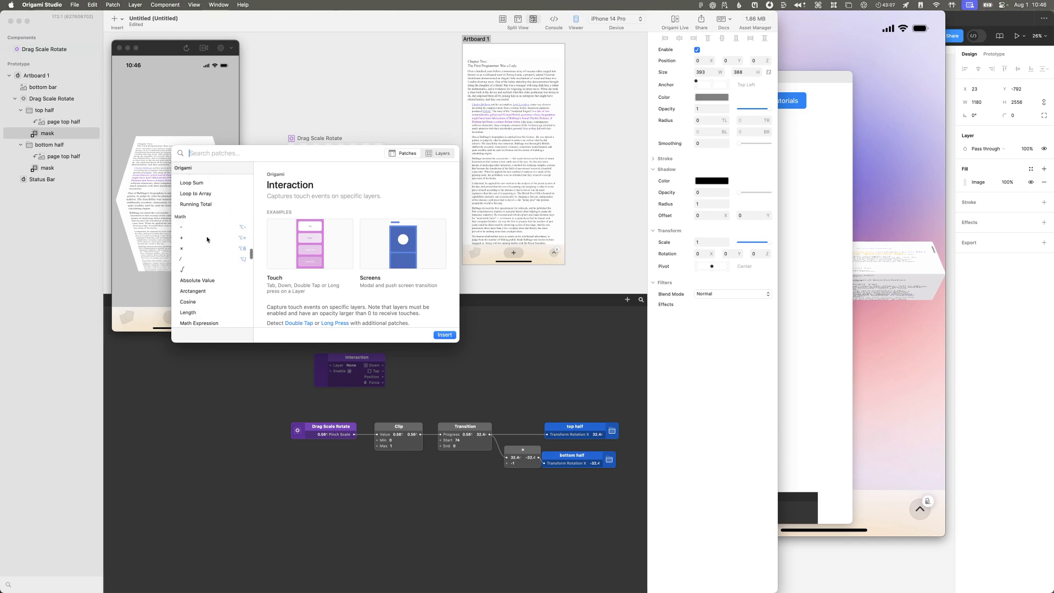
scroll(207, 239, down, 8)
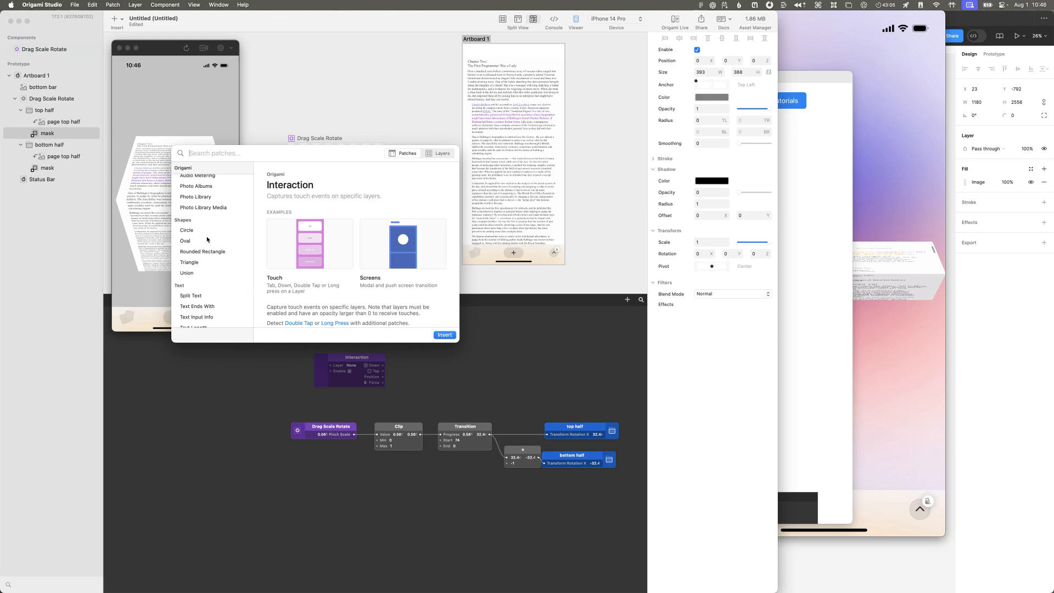
scroll(208, 240, down, 2)
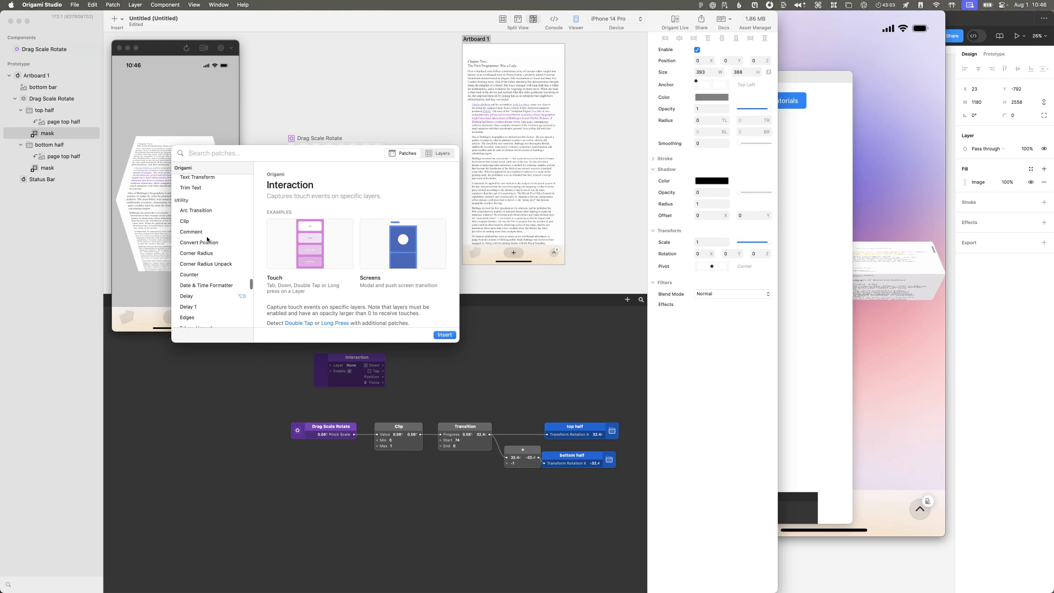
scroll(207, 240, down, 1)
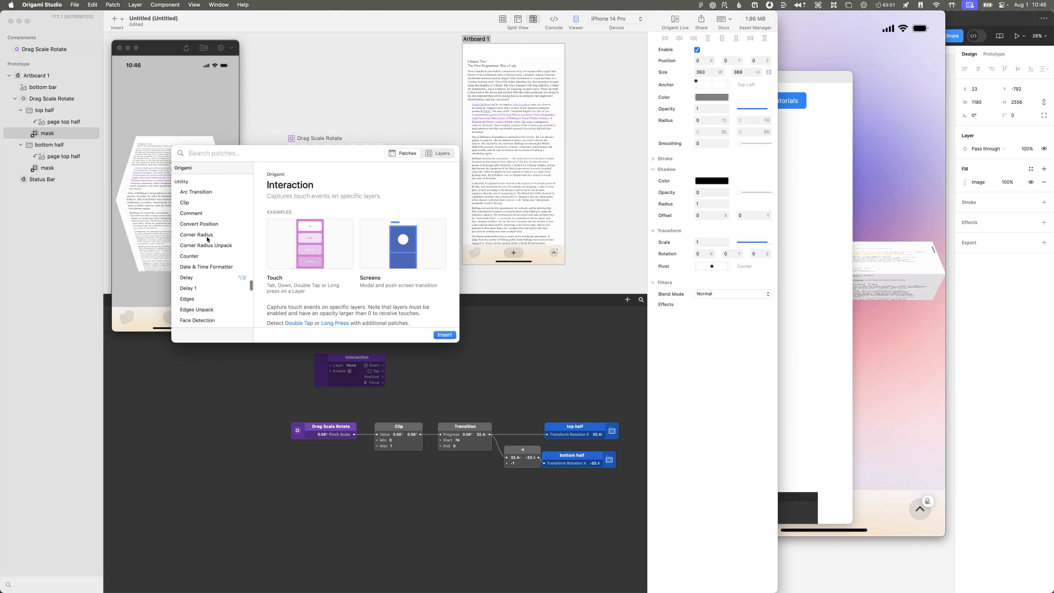
Step: Read the descriptions of the Corner Radius and Corner Radius Unpack patches
click(208, 238)
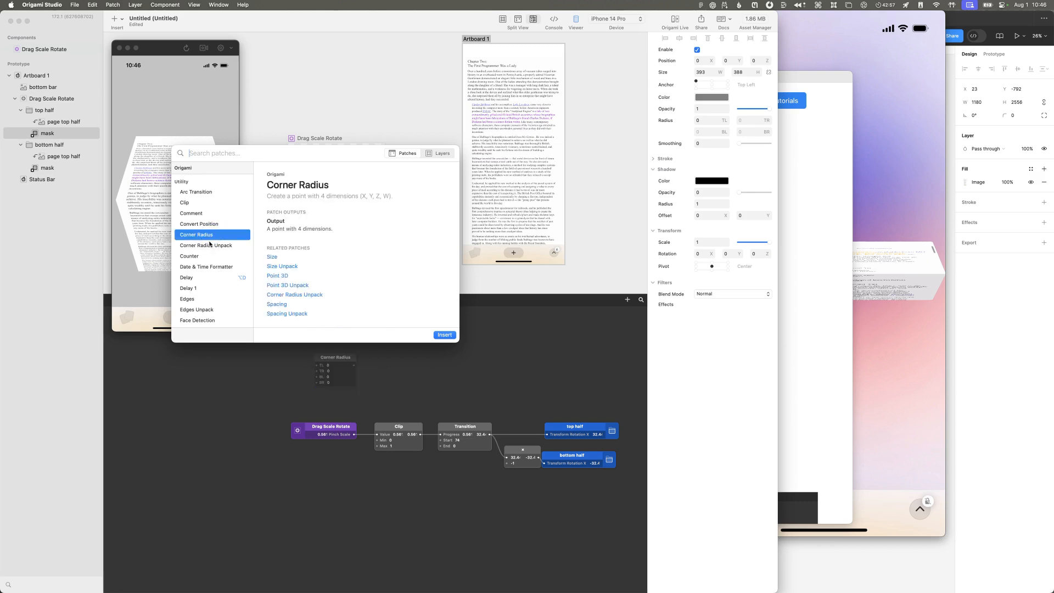
triple_click(390, 192)
drag(390, 192, 383, 174)
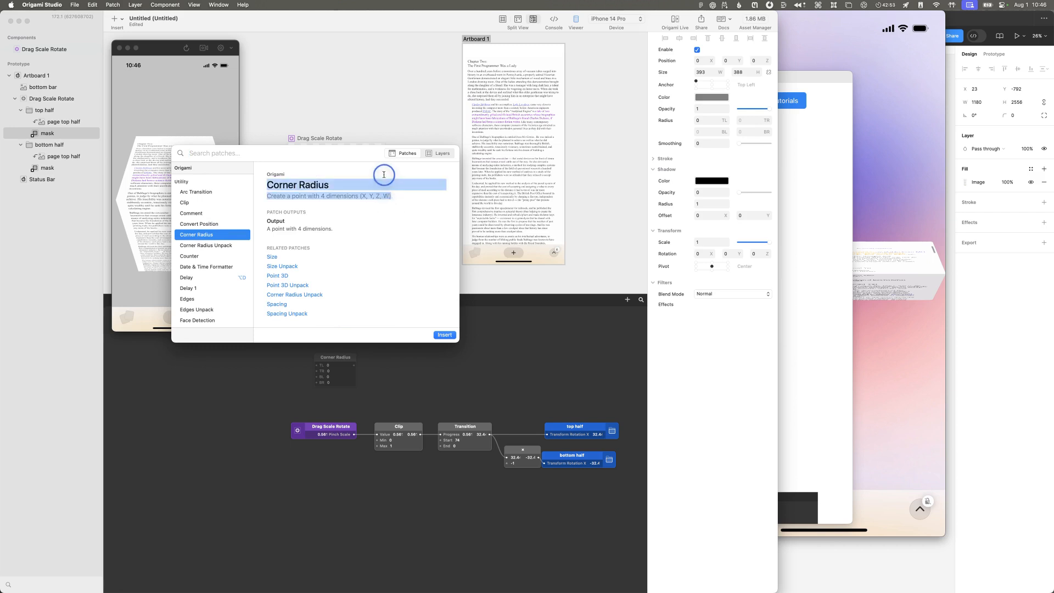
click(383, 175)
click(217, 245)
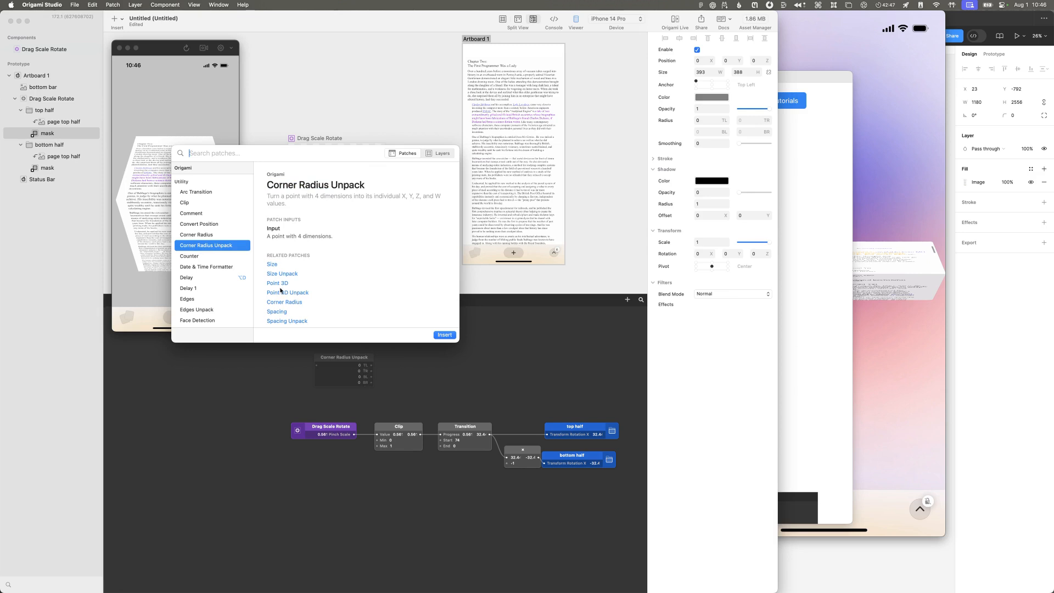
Step: Check the remaining Utility patches and the categories below them for 3D or perspective tools
scroll(217, 267, down, 2)
scroll(218, 268, down, 4)
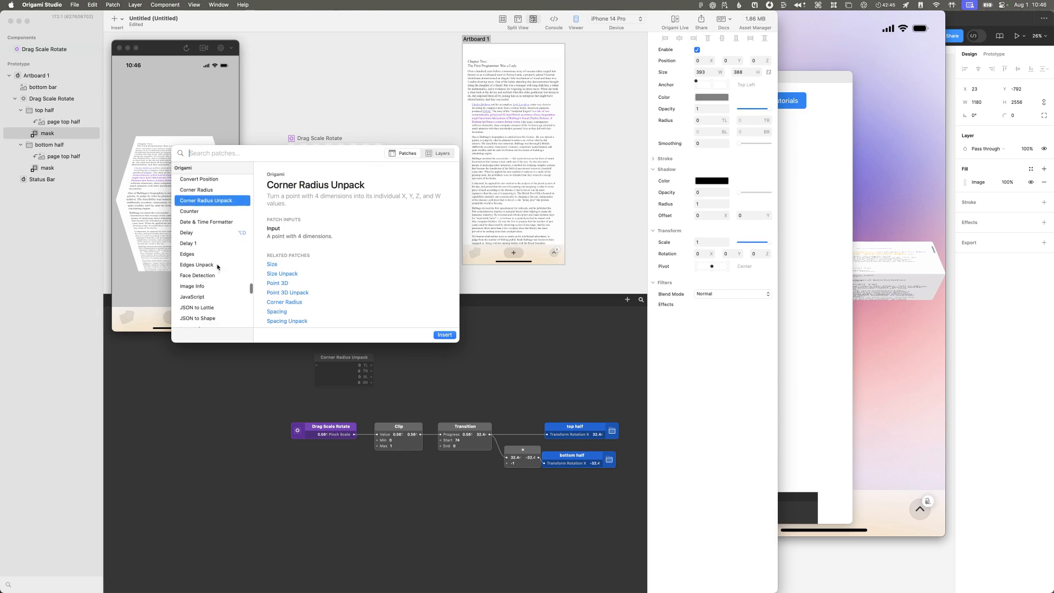
scroll(217, 265, down, 3)
scroll(217, 265, down, 15)
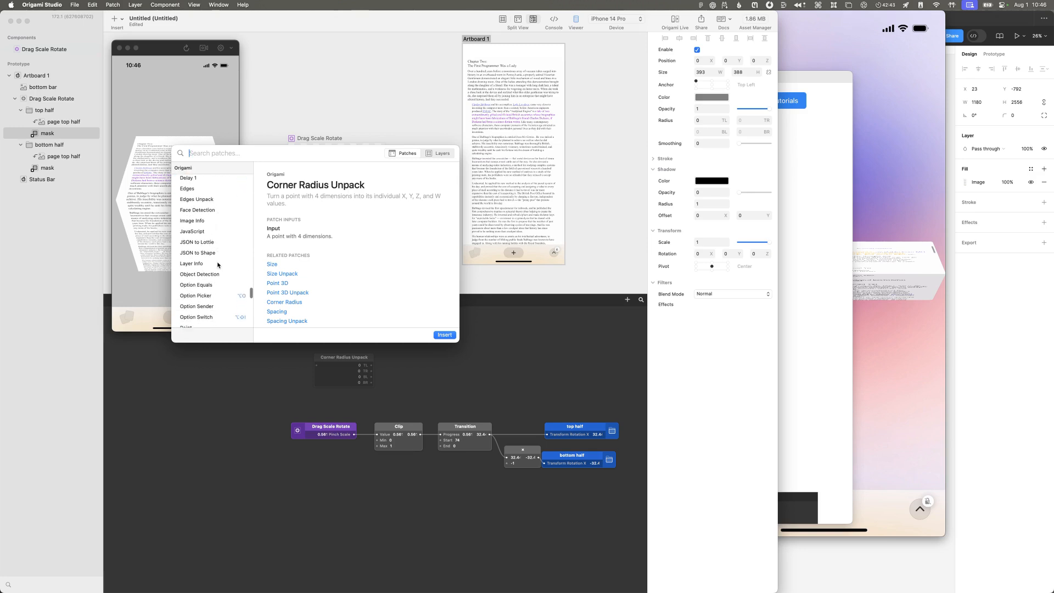
scroll(218, 265, down, 12)
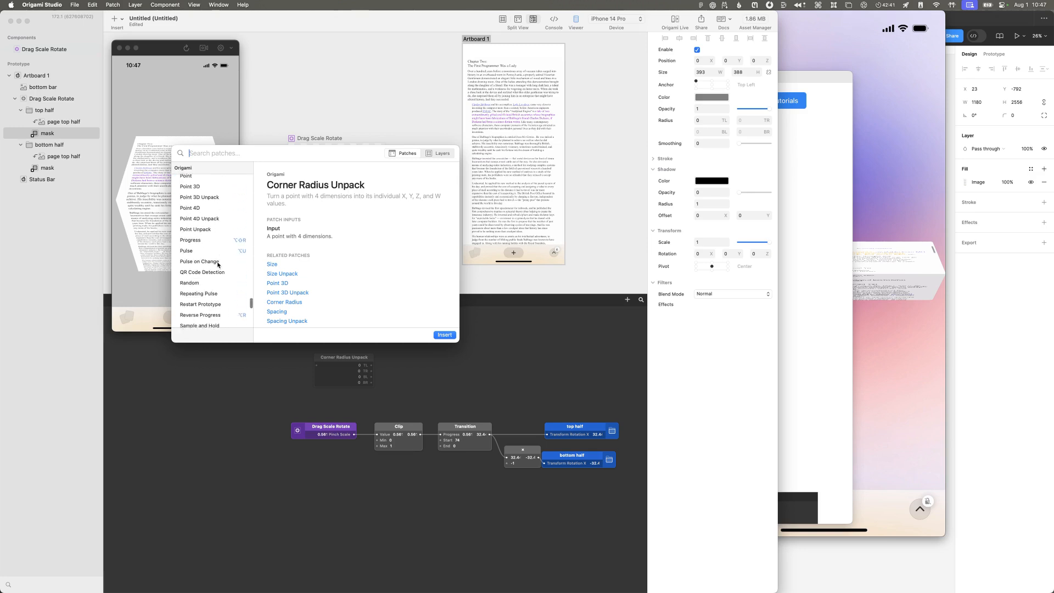
scroll(218, 265, down, 11)
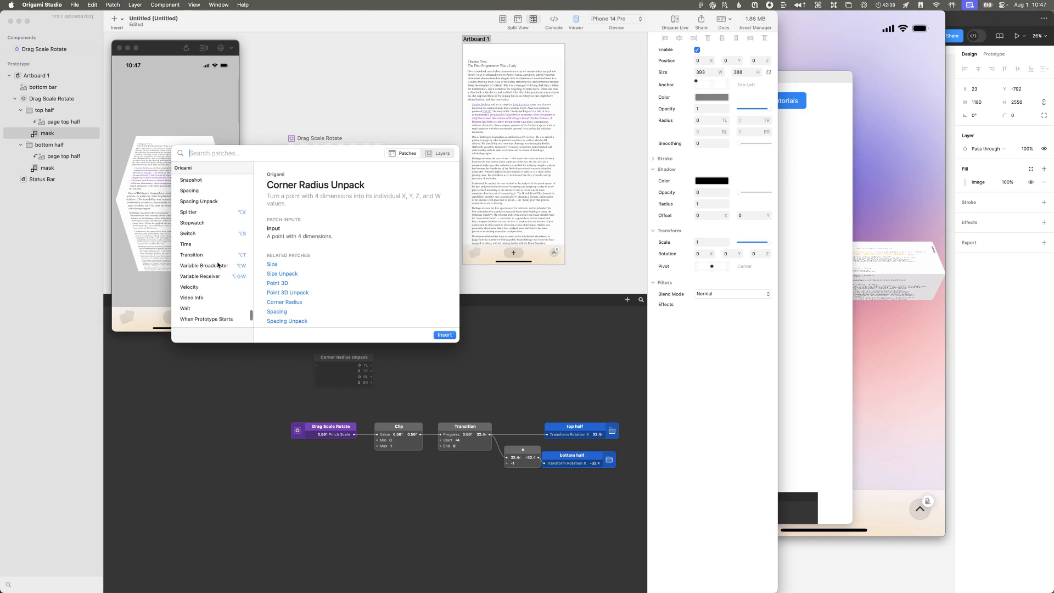
scroll(218, 265, down, 2)
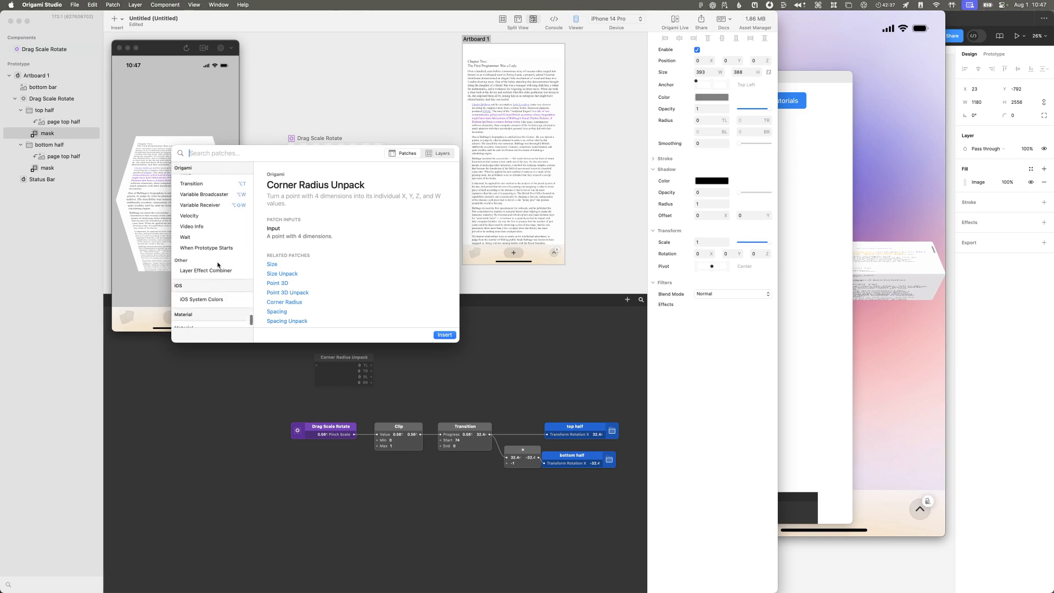
Step: Search the patch library for "settin", read the Settings JSON patch's description, and clear the search
scroll(217, 268, down, 2)
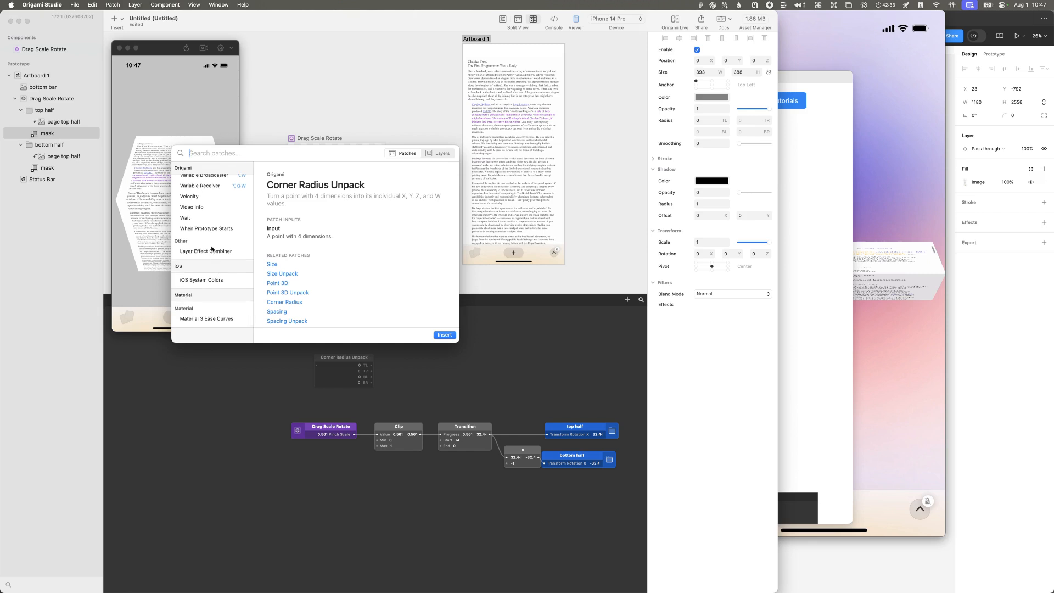
text(settin)
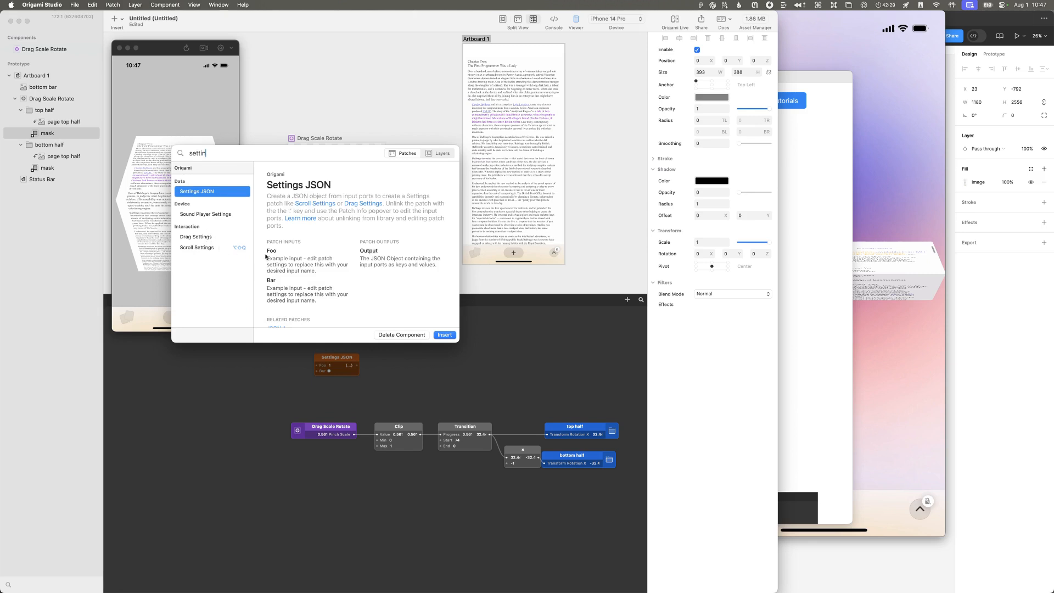
scroll(266, 256, down, 3)
scroll(280, 259, up, 3)
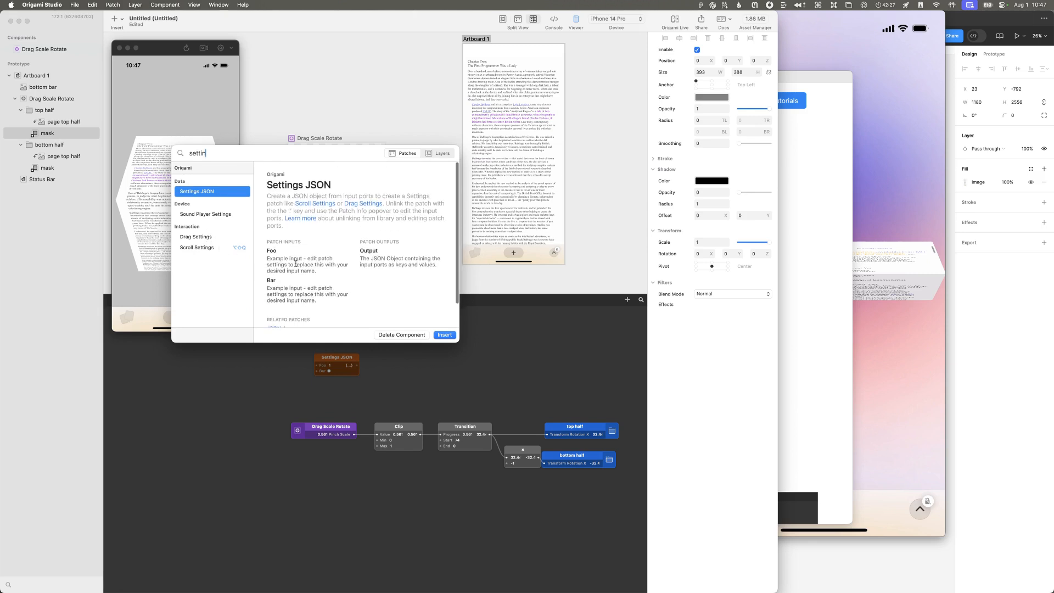
key(BackSpace)
key(BackSpace)
key(BackSpace)
key(BackSpace)
key(BackSpace)
key(BackSpace)
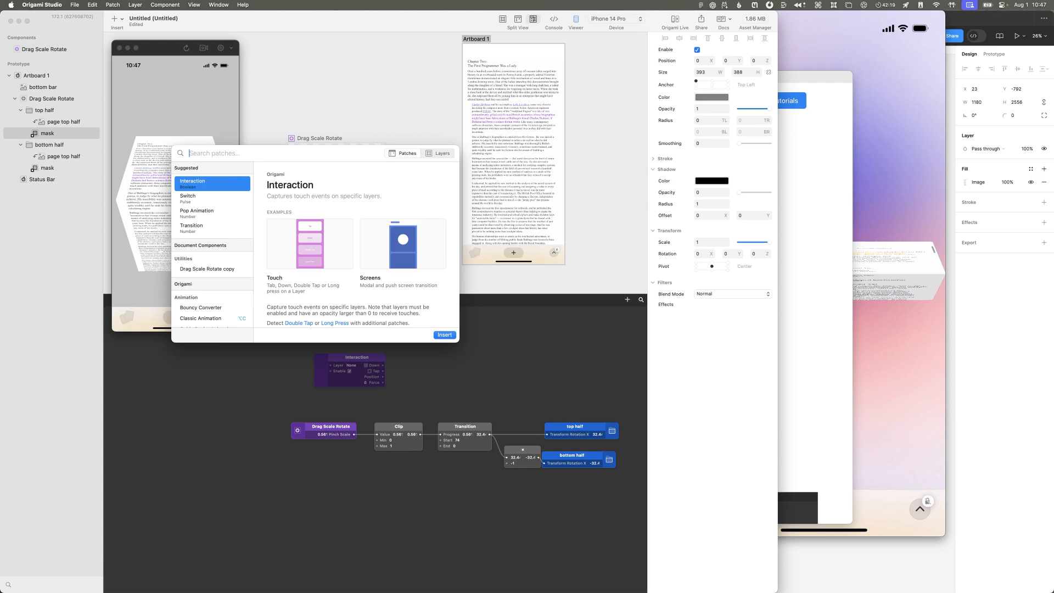
Step: Search the patch library for "4x4" and "trans", then close the library
text(4x4)
key(BackSpace)
key(BackSpace)
key(BackSpace)
text(trans)
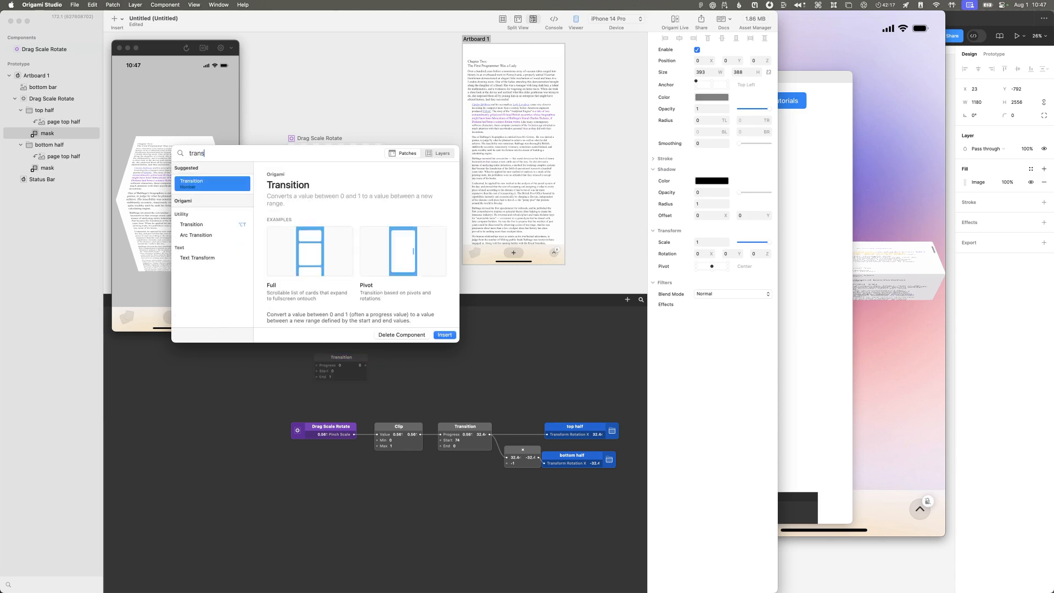
key(Escape)
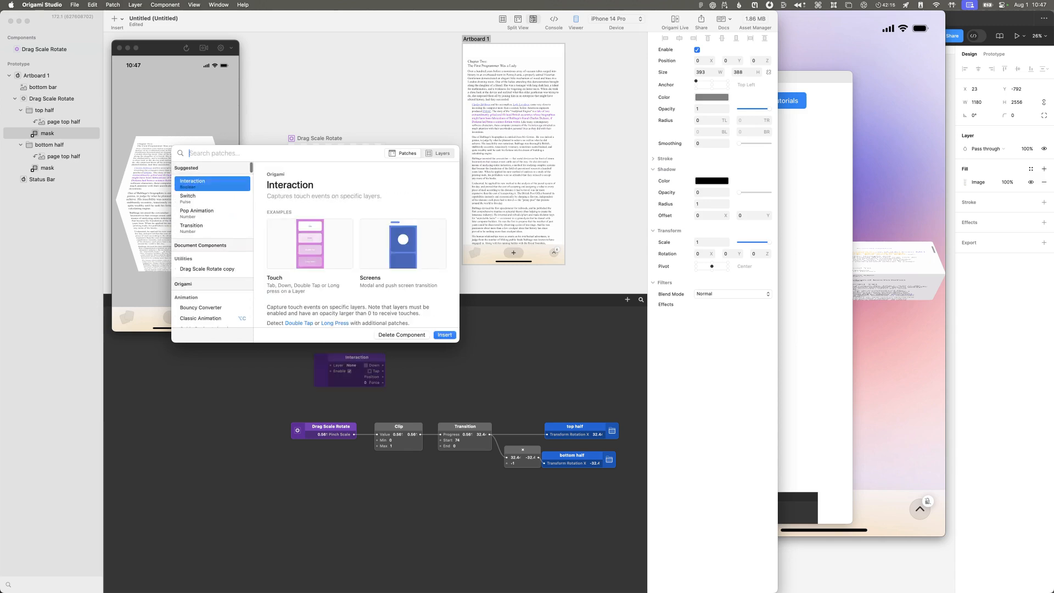
key(Escape)
Step: Open the Origami Studio Help documentation and skim its table of contents for 3D or transform topics
click(242, 4)
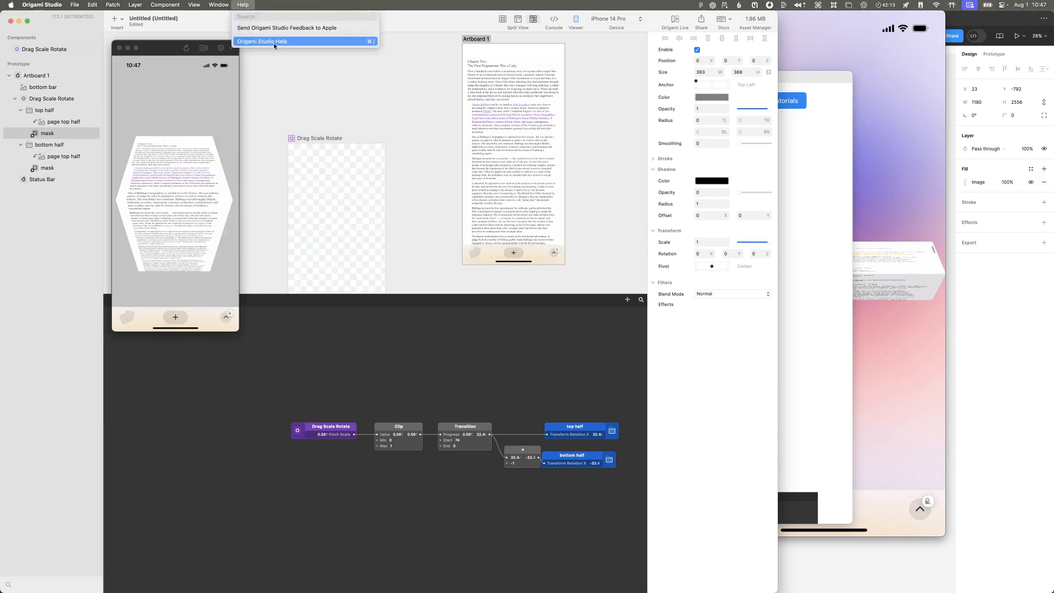
click(270, 41)
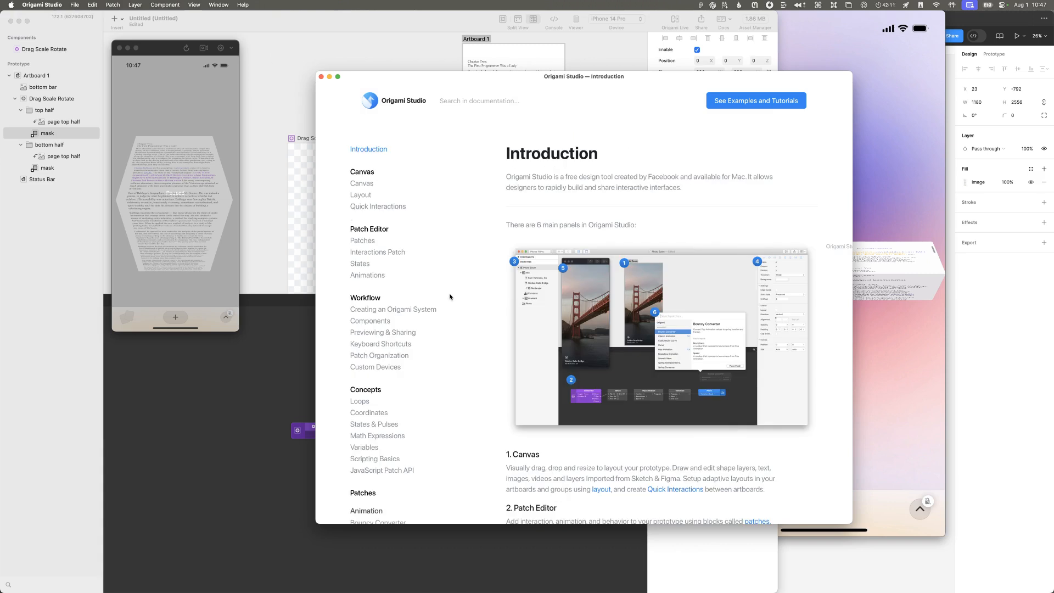
scroll(431, 297, down, 5)
scroll(431, 297, up, 4)
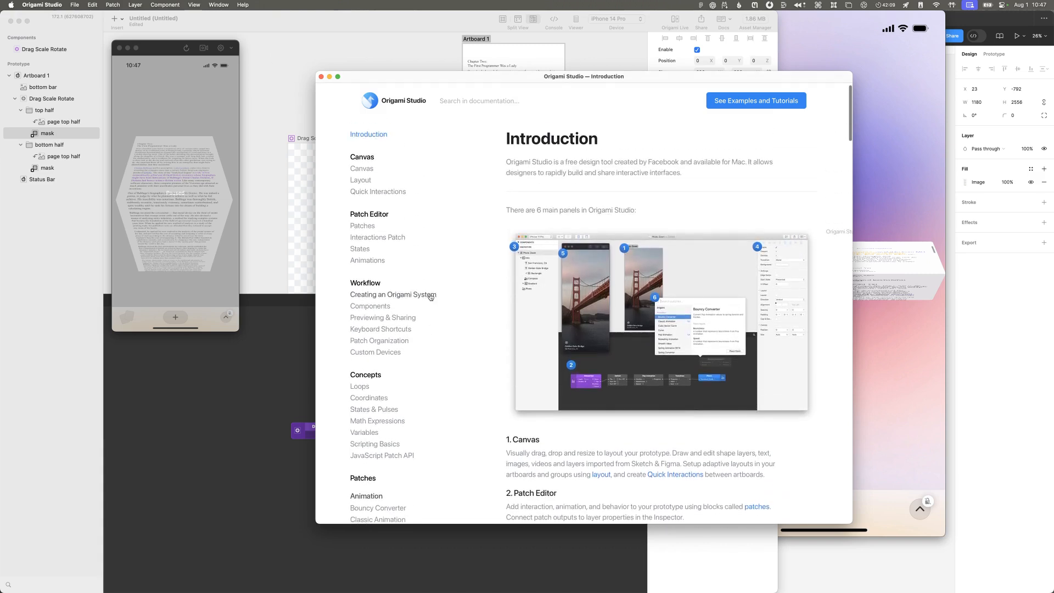
scroll(455, 316, down, 20)
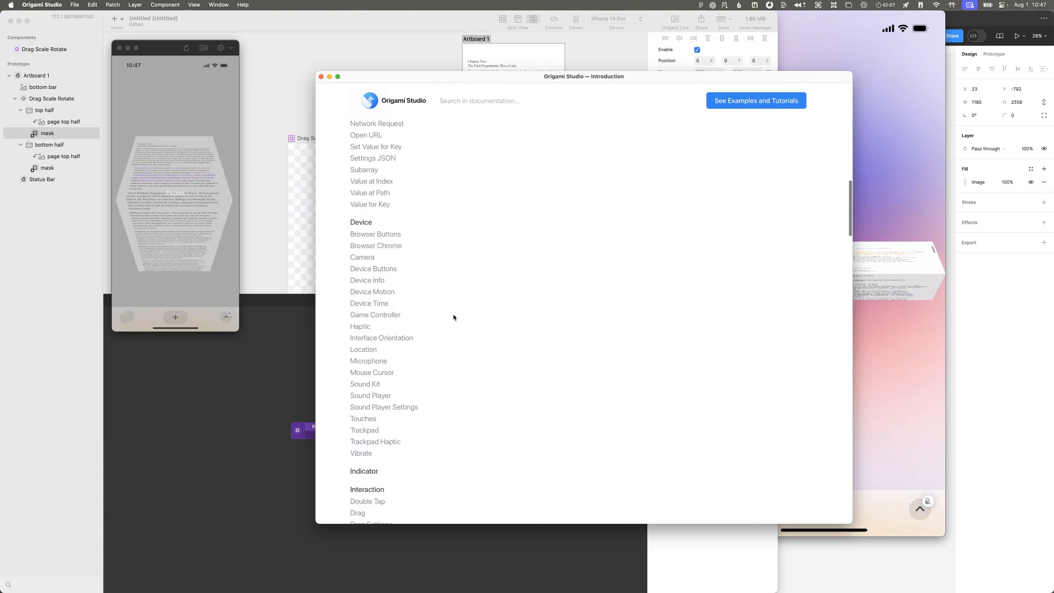
scroll(453, 317, up, 20)
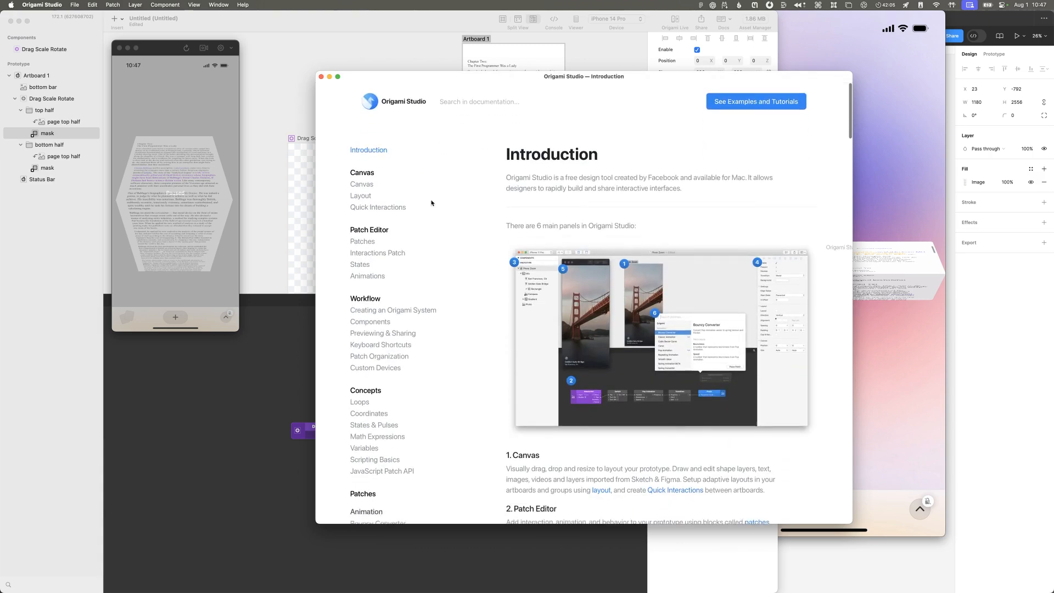
Step: Search the documentation for "transform" and for "perspec"
click(491, 101)
text(transform)
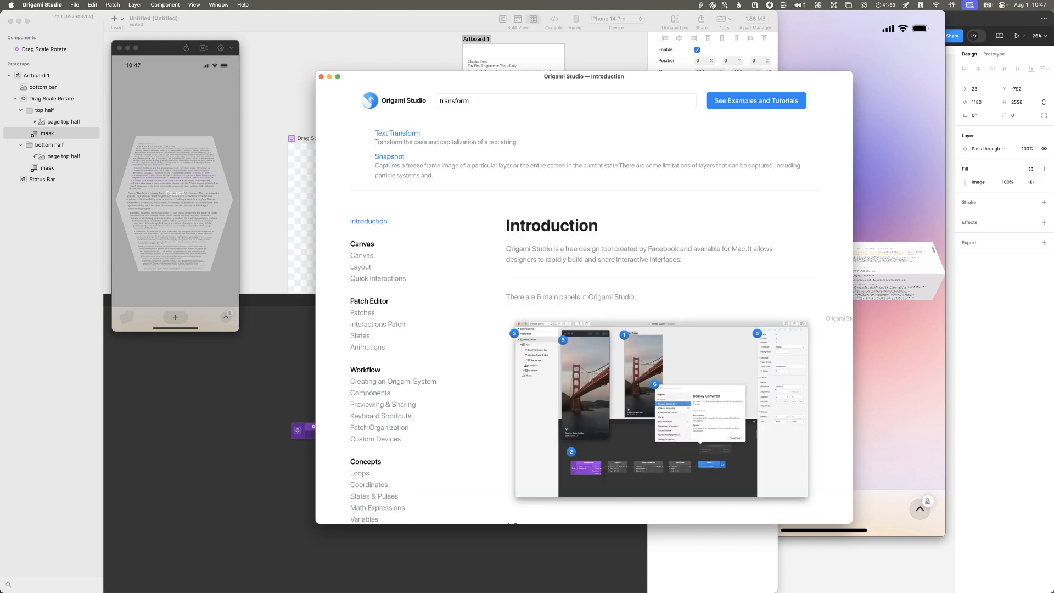
key(super+a)
text(perspec)
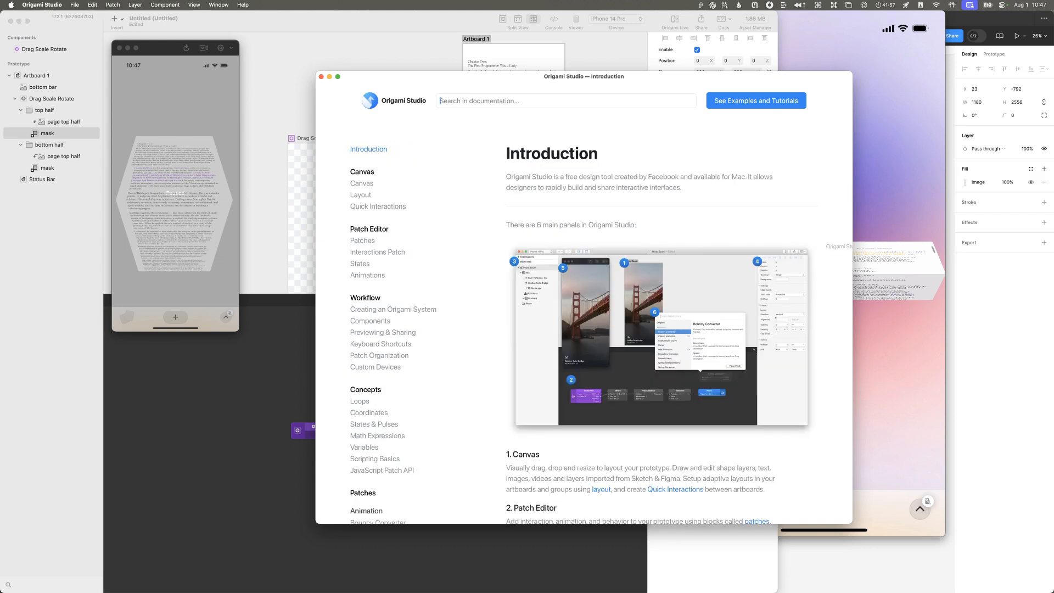
Step: Search the documentation for "matrix" and for "persp", and clear the search
key(super+a)
key(BackSpace)
text(matrix)
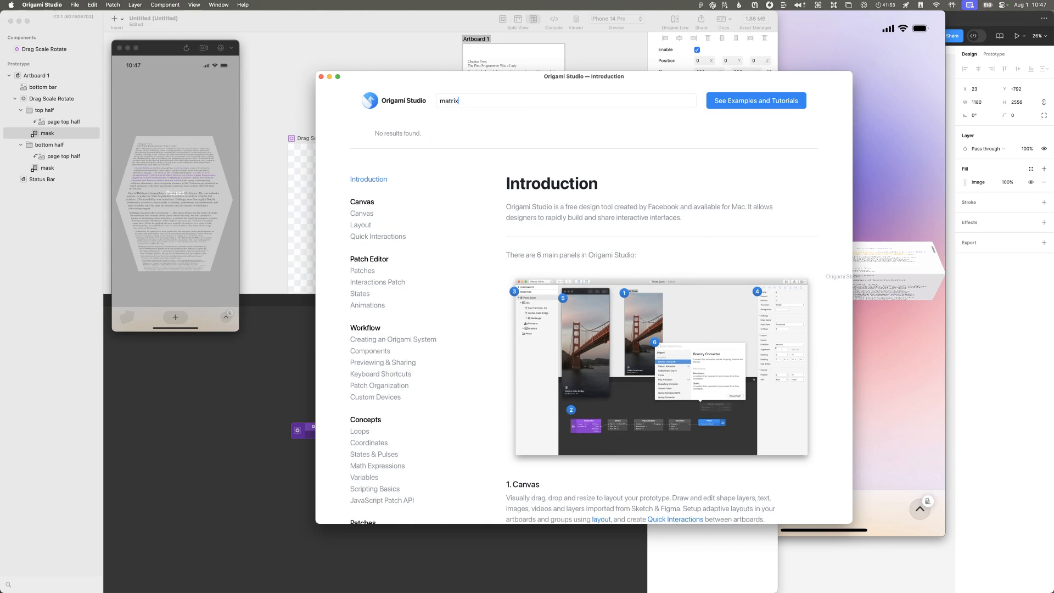
key(super+a)
key(BackSpace)
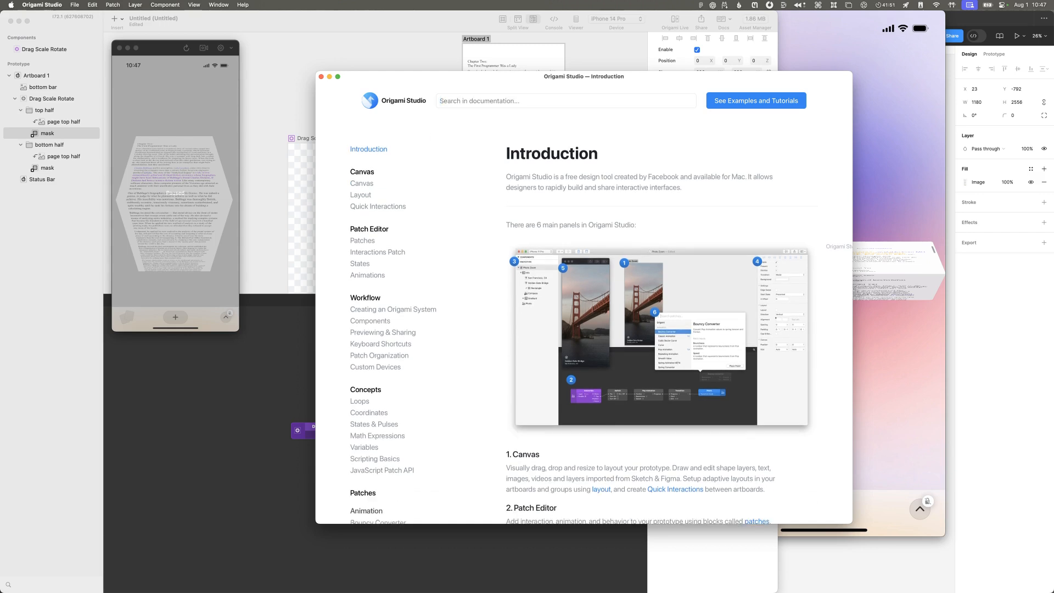
text(persp)
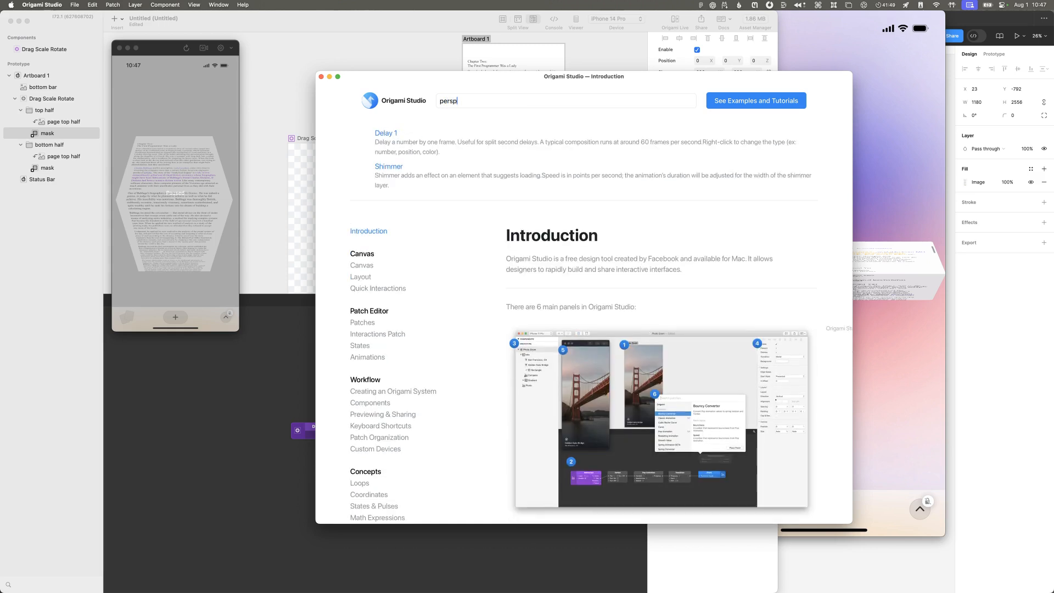
key(super+a)
key(BackSpace)
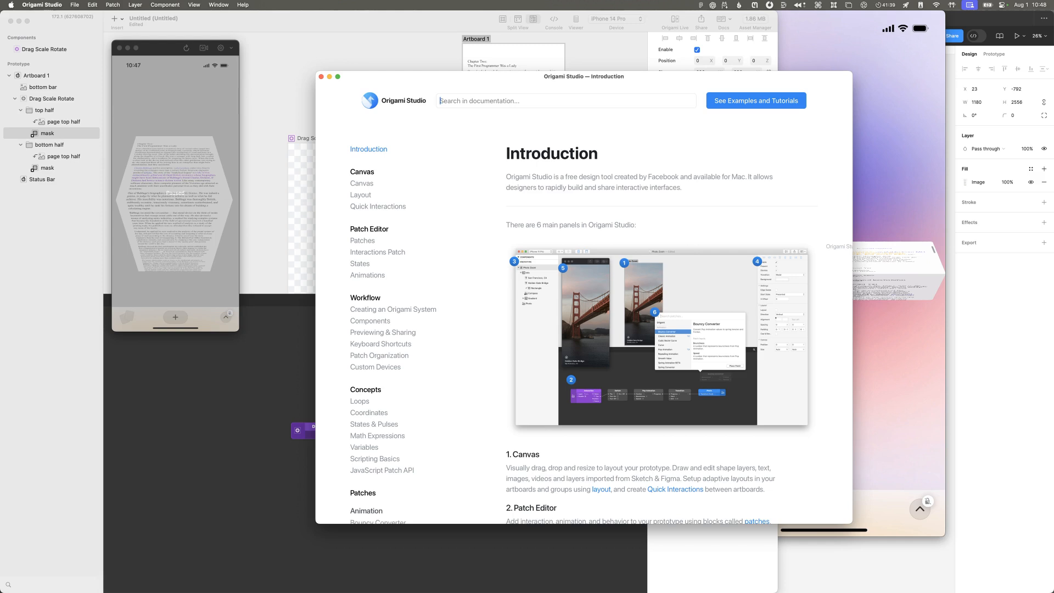
Step: Return to the prototype and inspect the properties of Artboard 1, the Drag Scale Rotate layer and the top half group
click(262, 378)
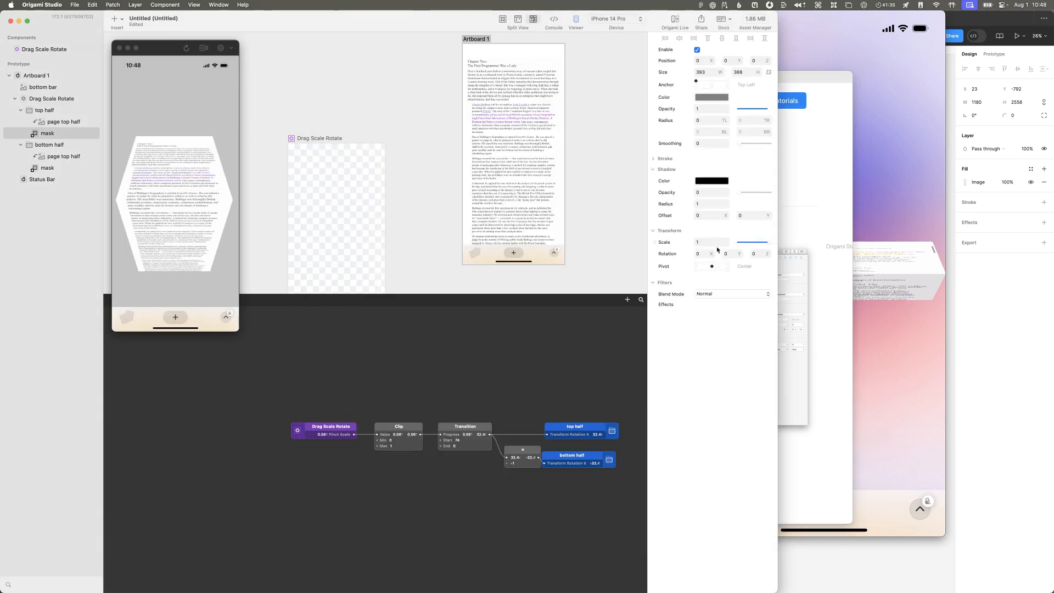
click(39, 76)
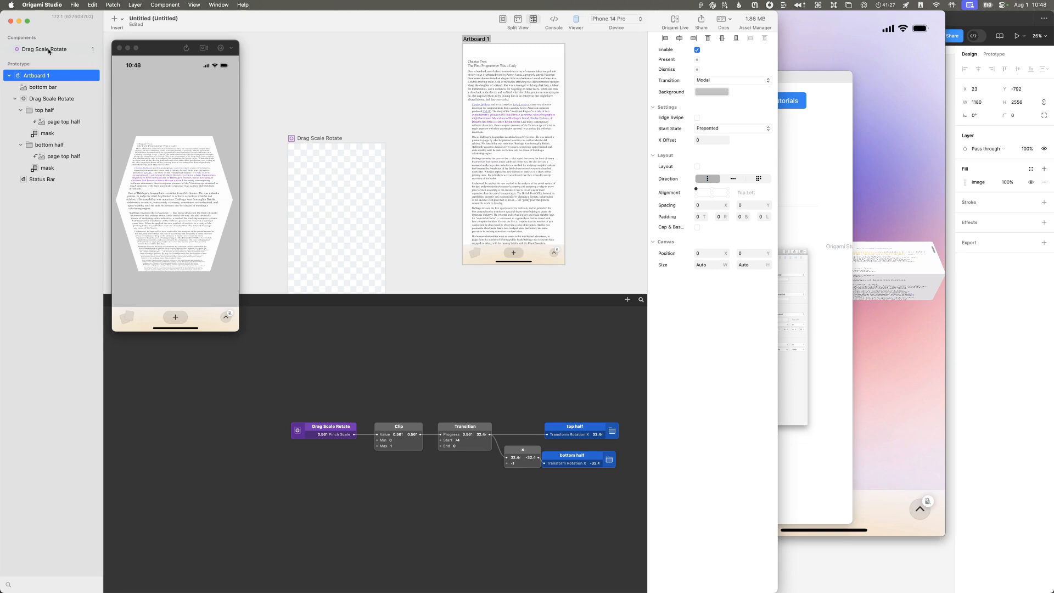
click(49, 98)
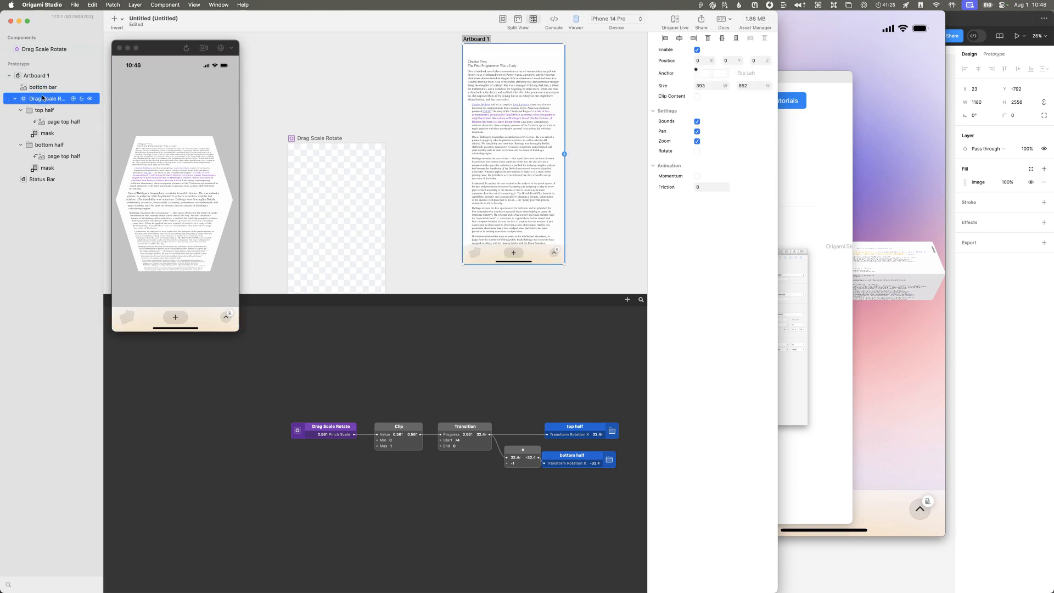
click(55, 110)
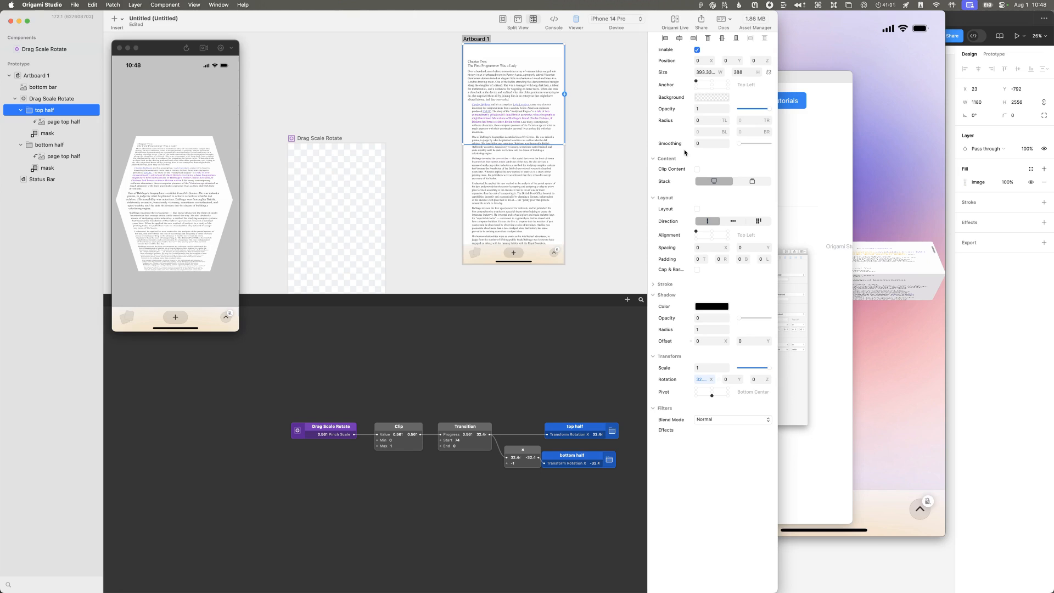
Step: Switch to Safari, close the open post, and search the Origami Community group for "transform matrix"
key(super+Tab)
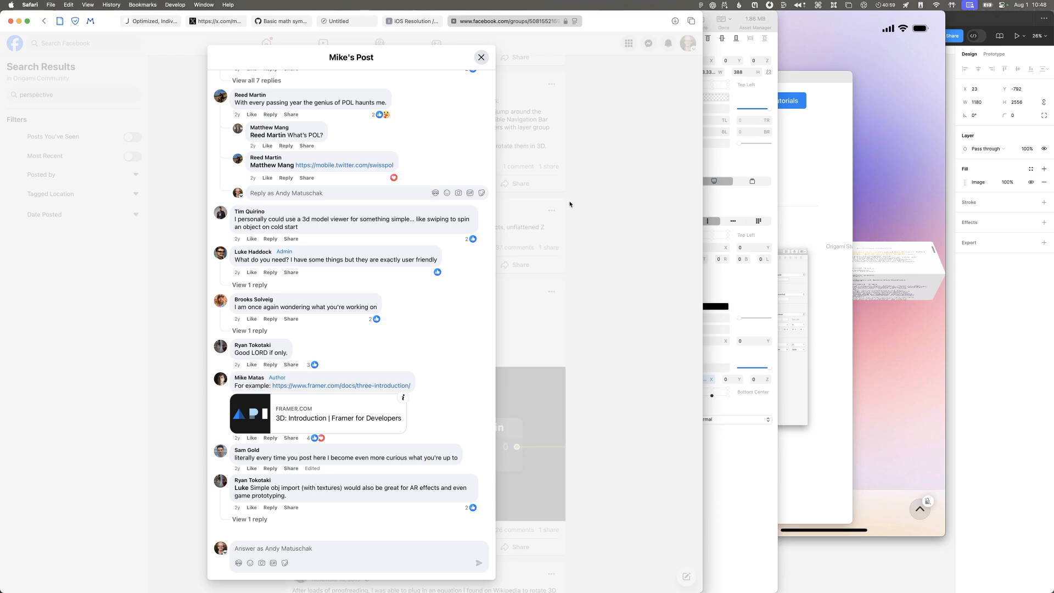
click(619, 242)
click(88, 95)
text(transform matrix)
key(Return)
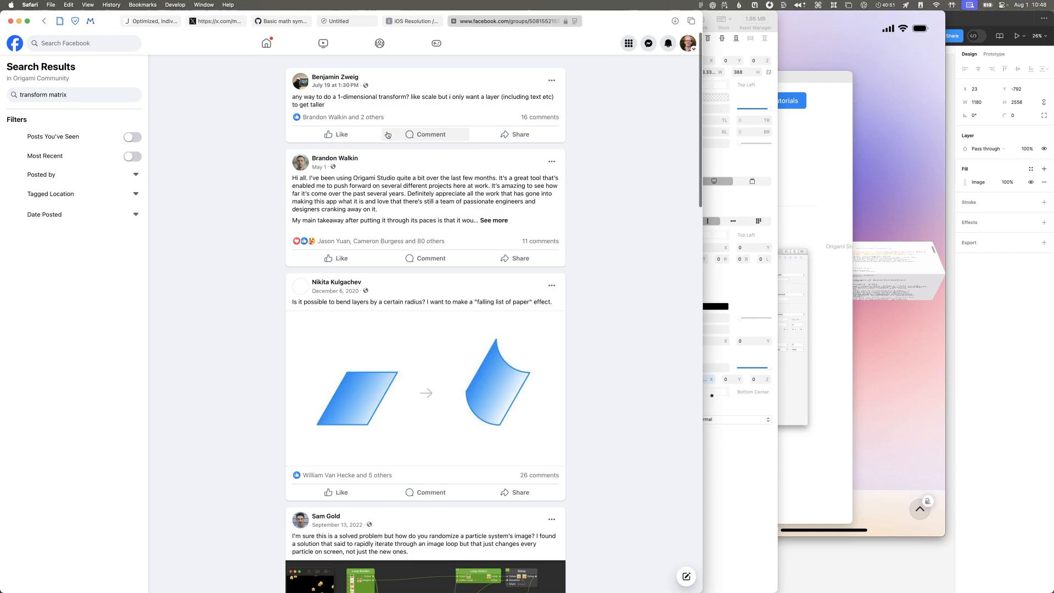
Step: Expand the long Origami Studio feedback post from May 1 and read through its sections for mentions of transforms
click(494, 221)
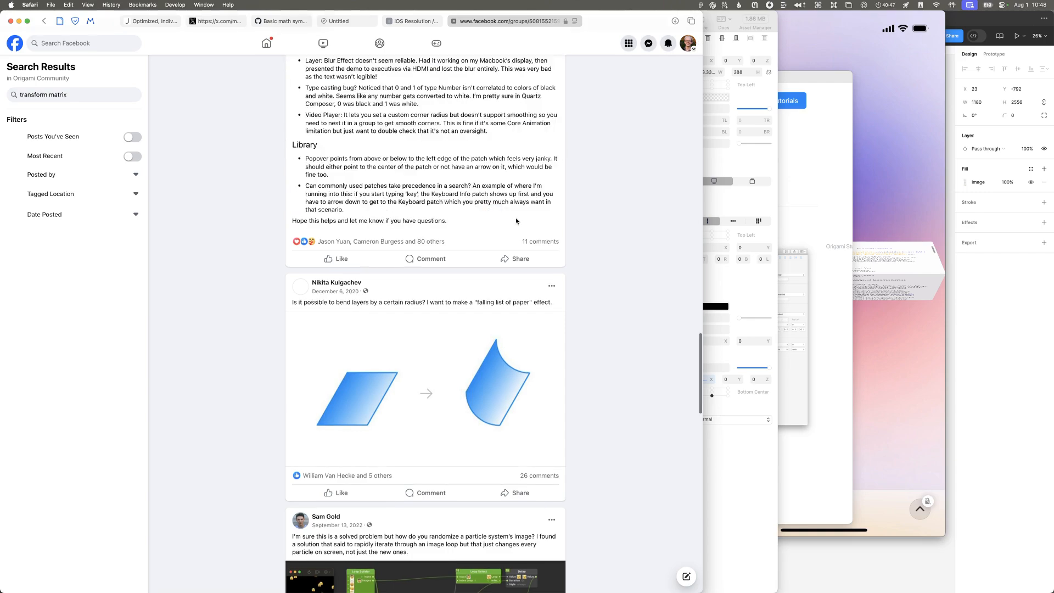
scroll(506, 209, up, 10)
scroll(506, 209, up, 15)
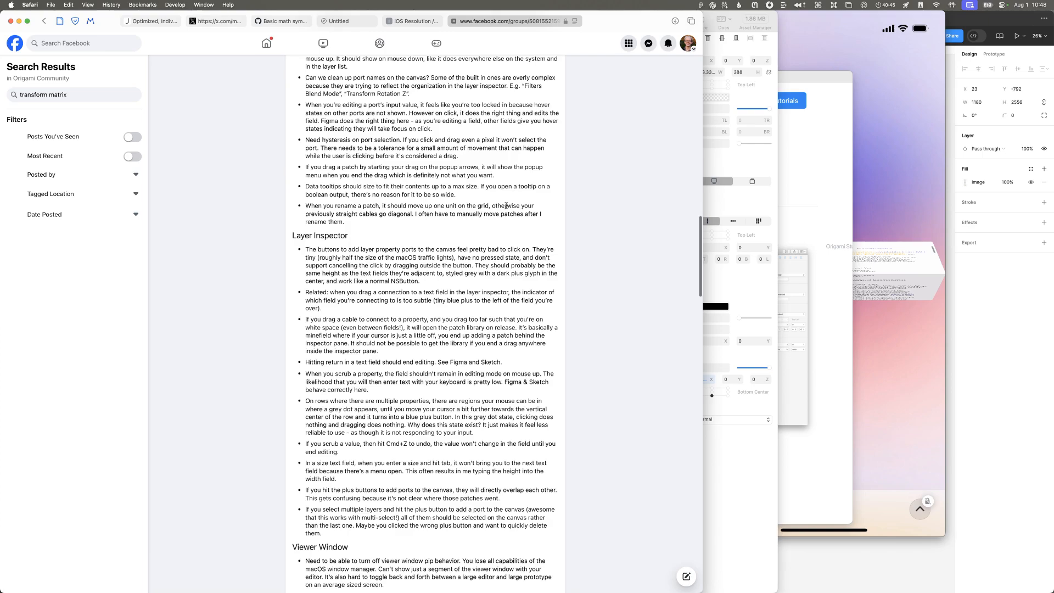
scroll(506, 204, up, 15)
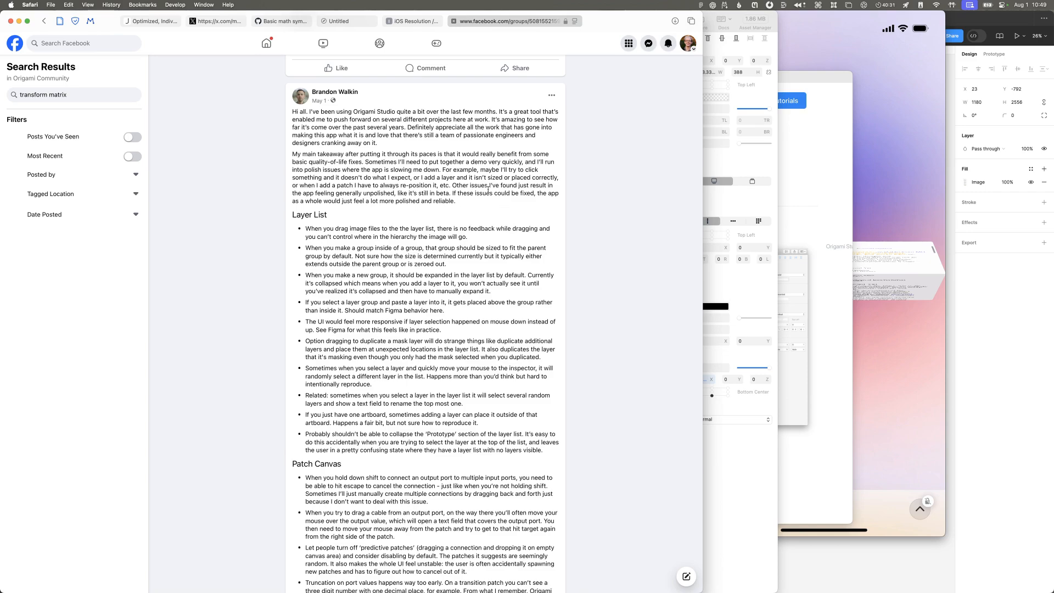
scroll(488, 189, down, 10)
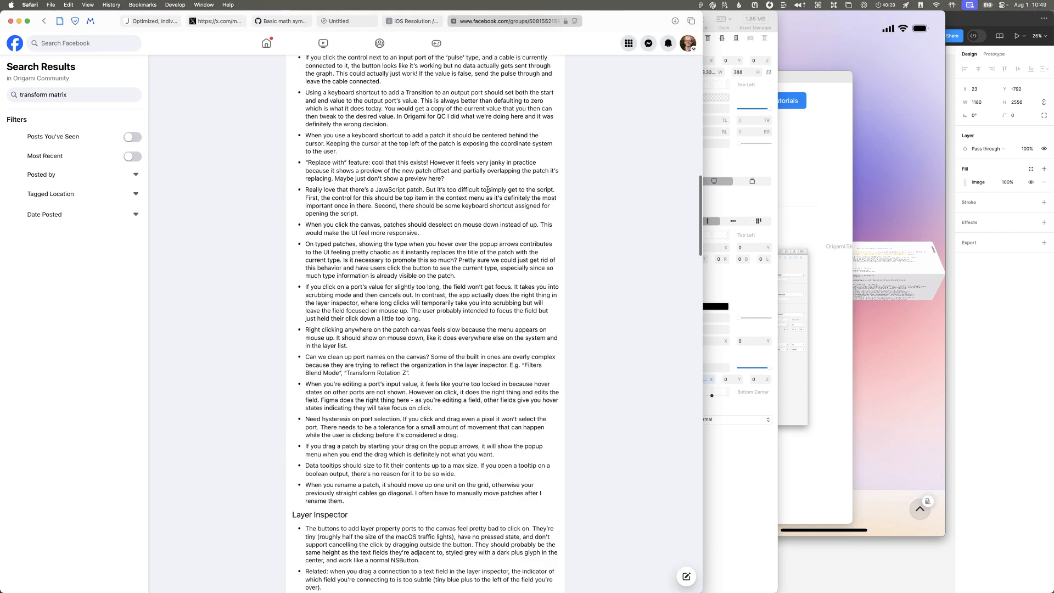
scroll(487, 190, down, 10)
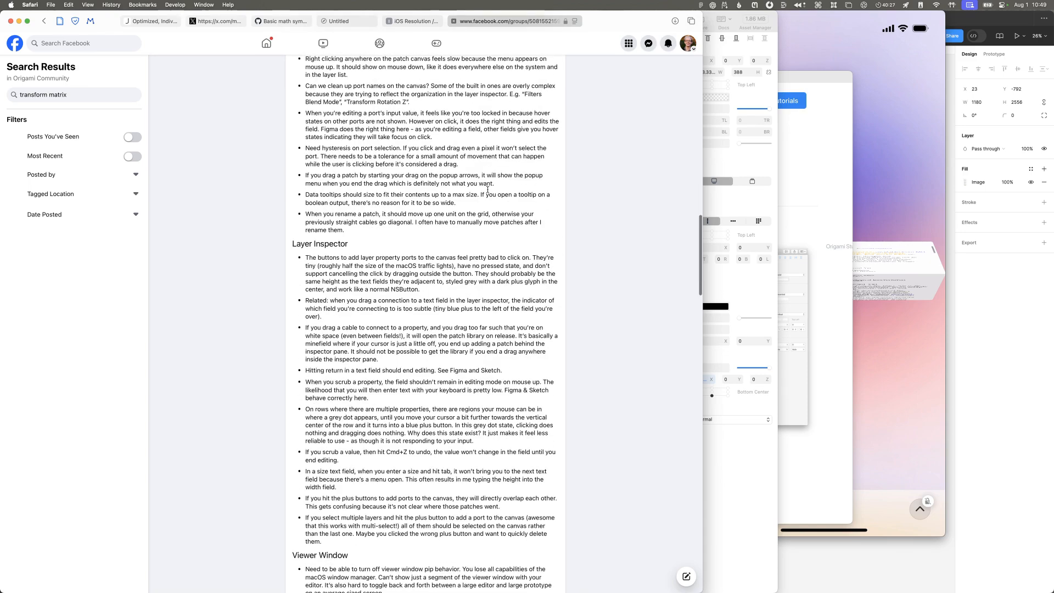
scroll(486, 191, down, 11)
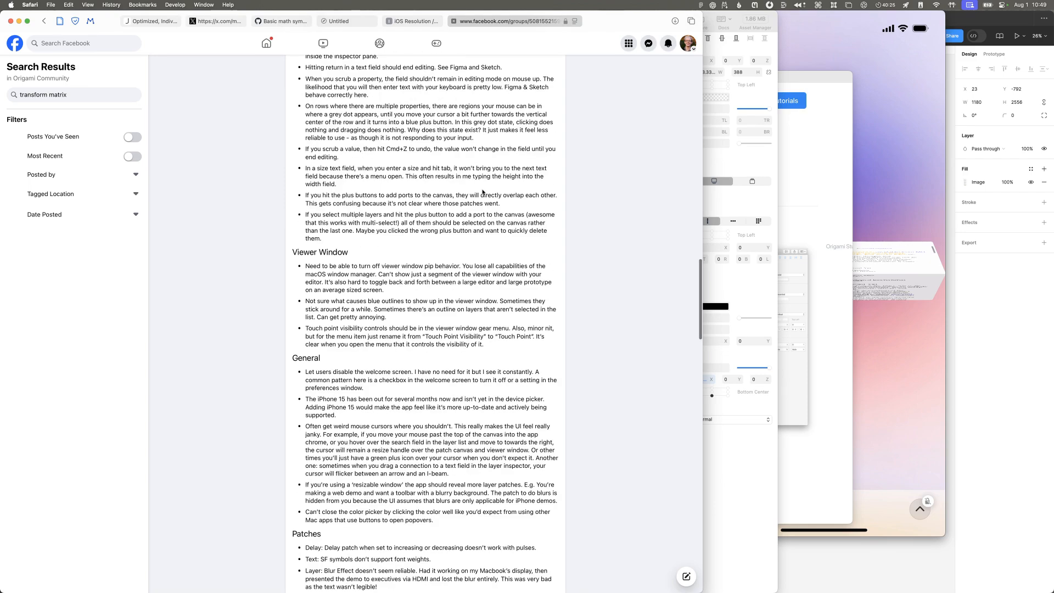
scroll(482, 190, down, 3)
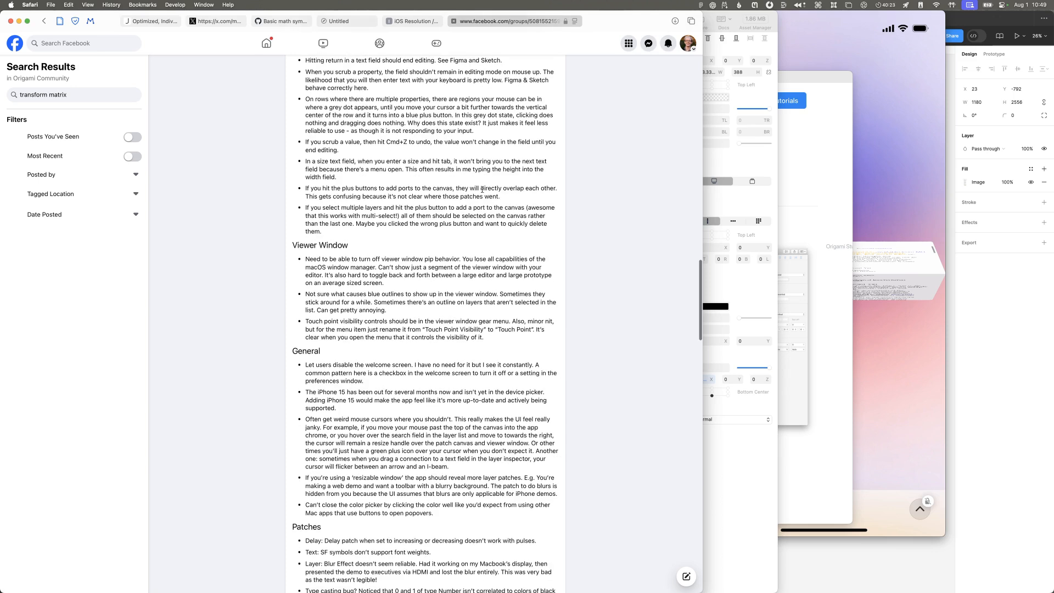
scroll(482, 190, down, 1)
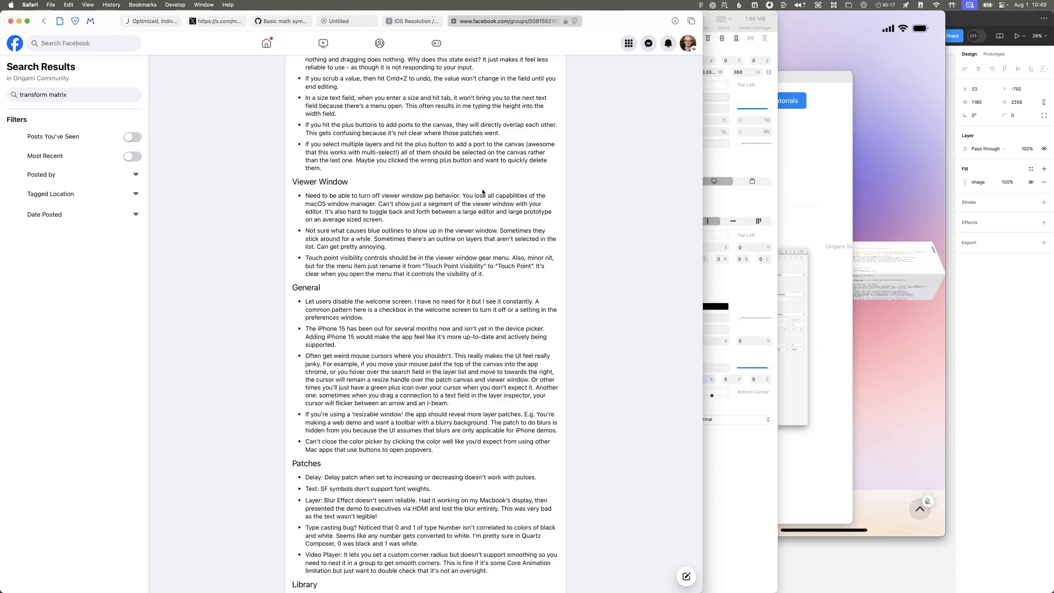
scroll(482, 191, down, 5)
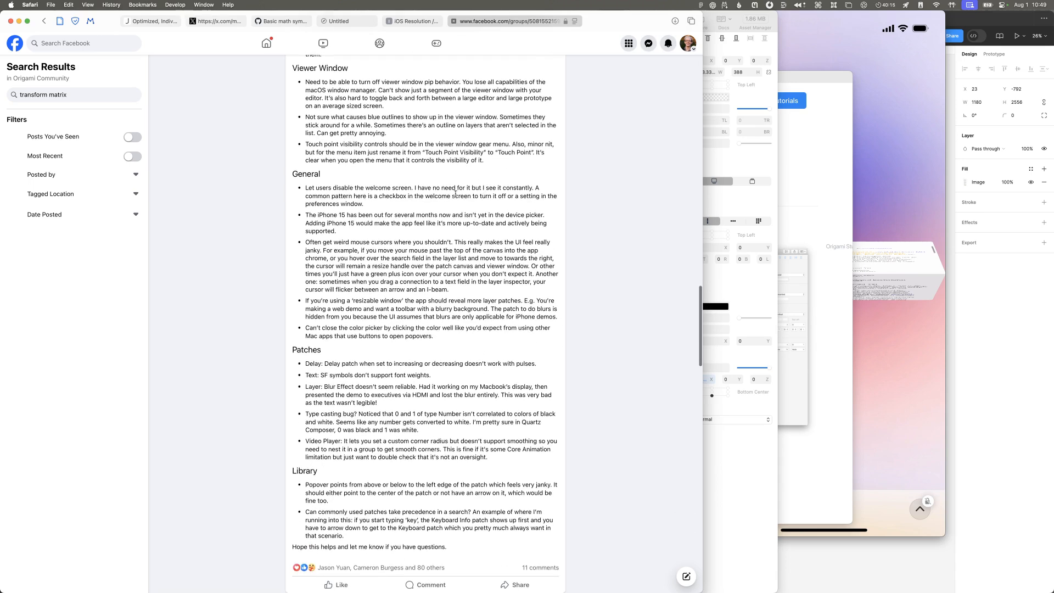
scroll(455, 193, down, 5)
scroll(456, 194, down, 15)
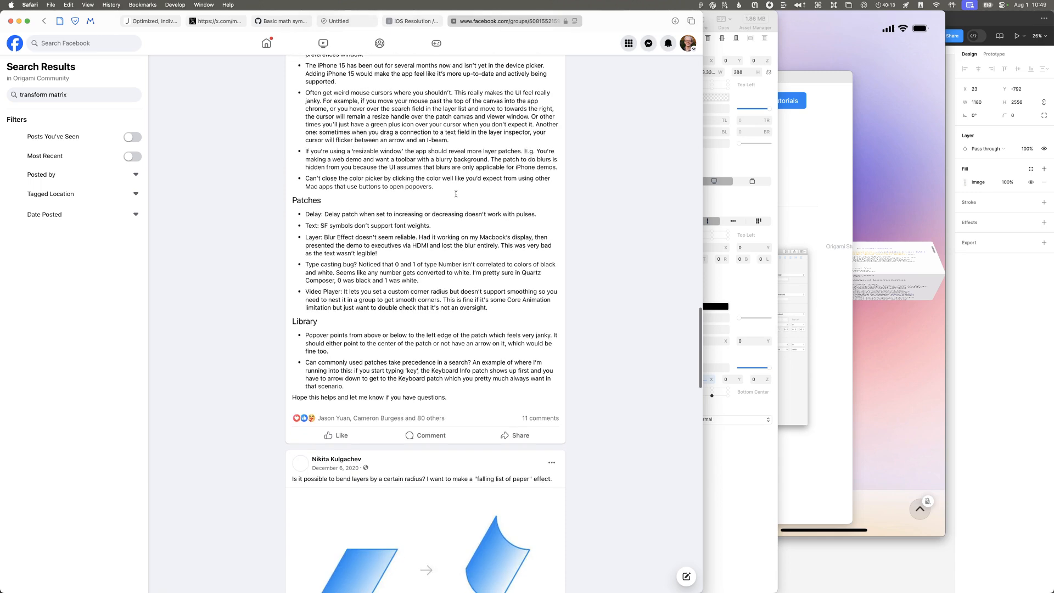
Step: Find "matrix" within the search results page and look through the posts further down
key(super+f)
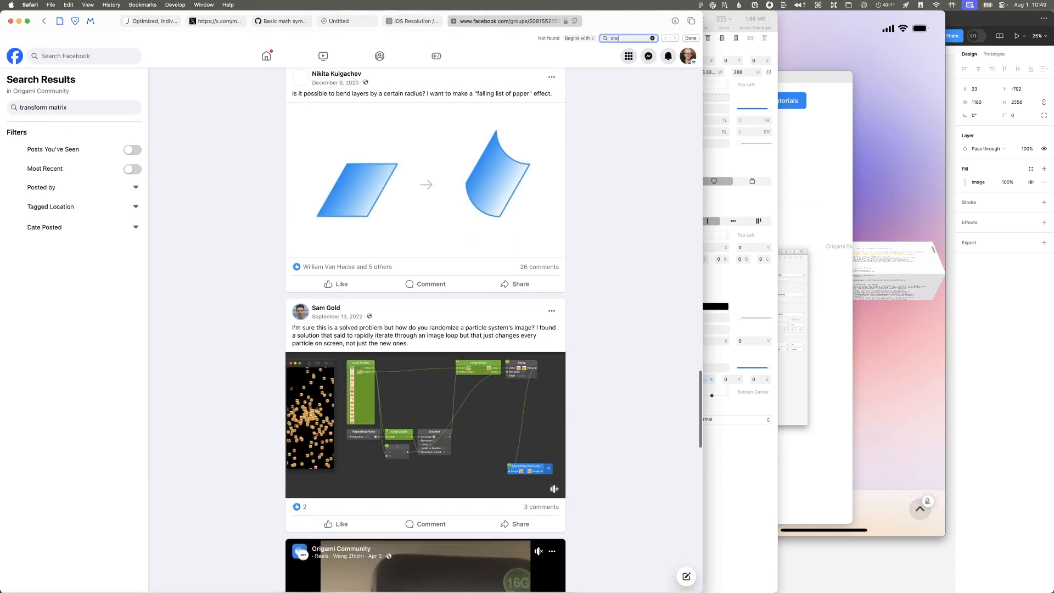
text(matrix)
scroll(443, 211, down, 20)
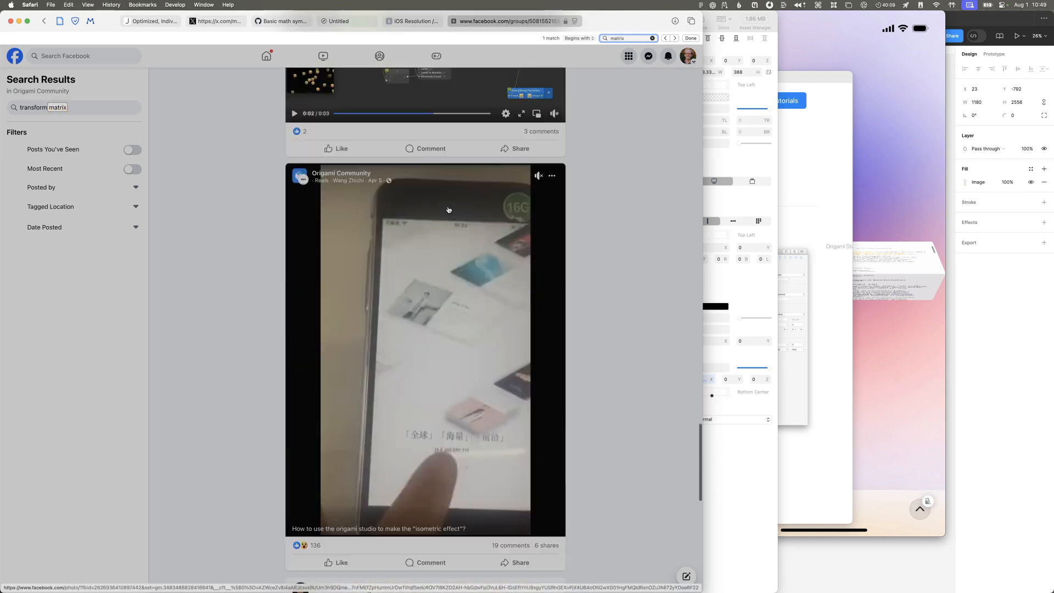
Step: Open the comments on the "What is the Matrix?" post, read the explanation of matrix transformations, and close the post
scroll(443, 210, up, 3)
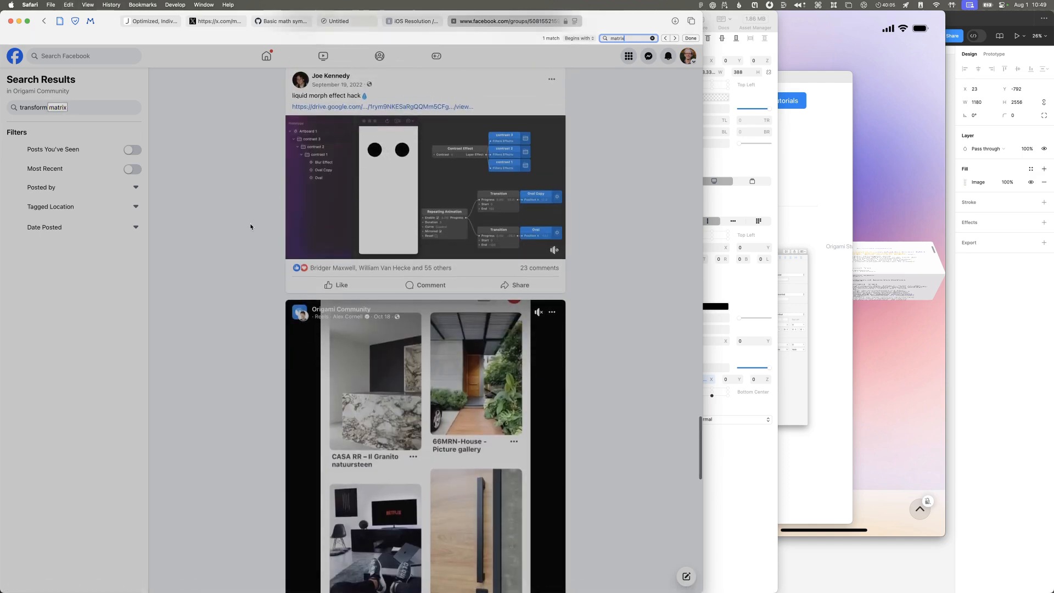
scroll(284, 236, up, 1)
scroll(283, 236, down, 10)
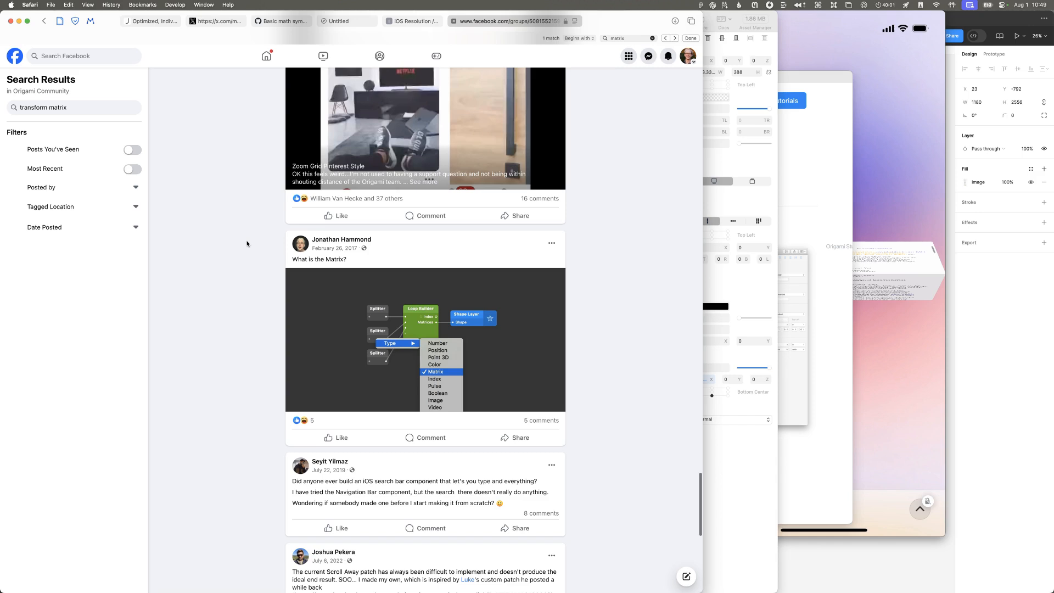
click(555, 425)
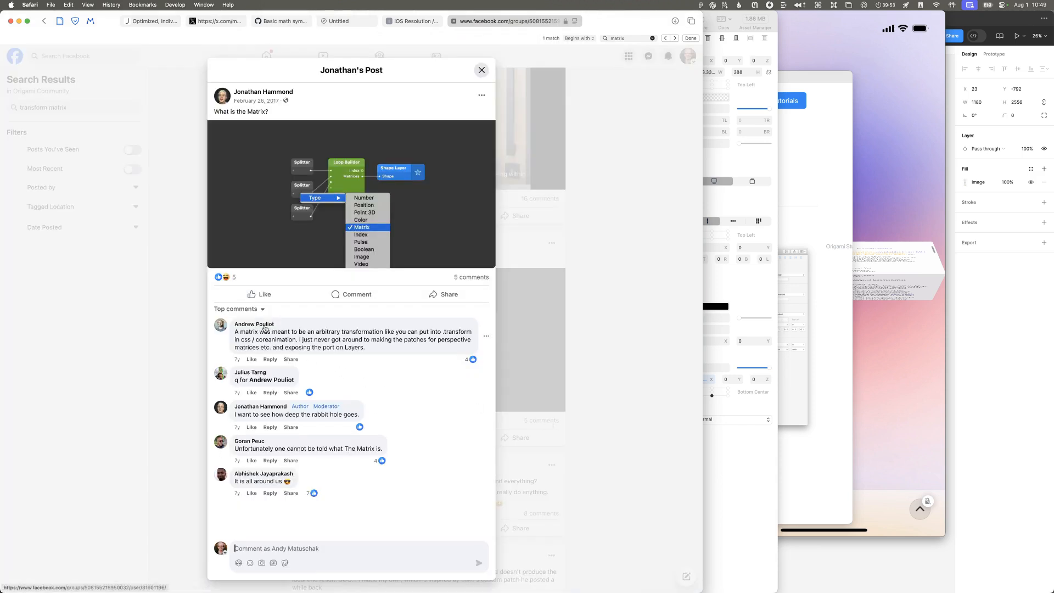
mouse_move(264, 329)
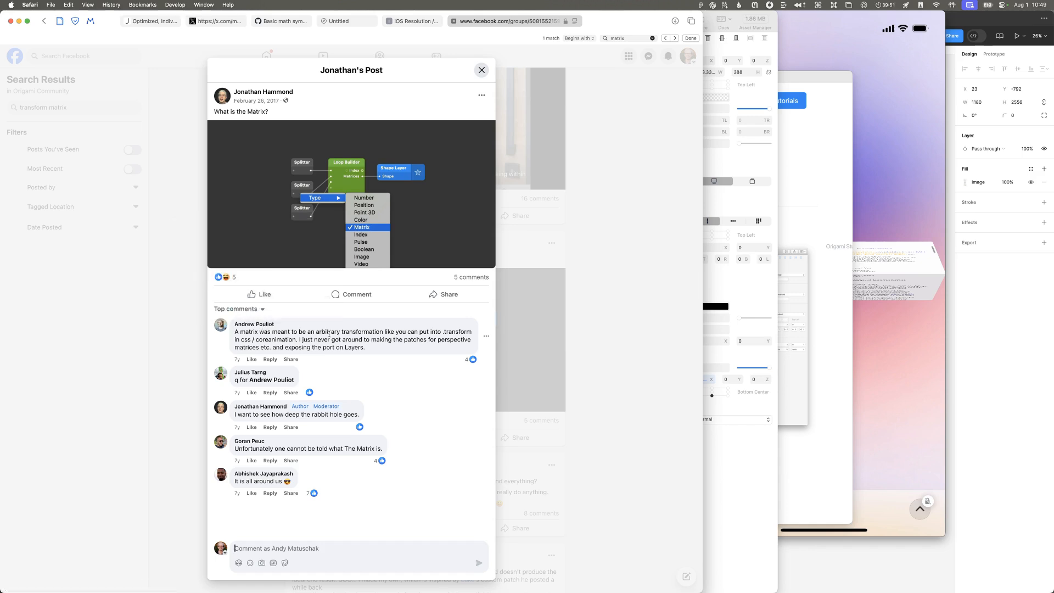
triple_click(303, 337)
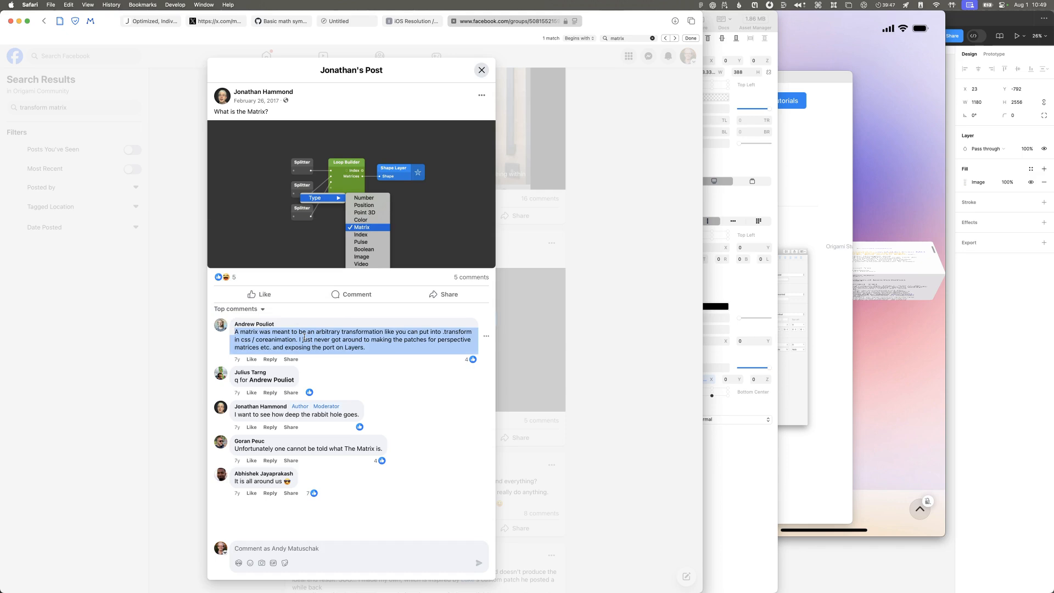
click(637, 431)
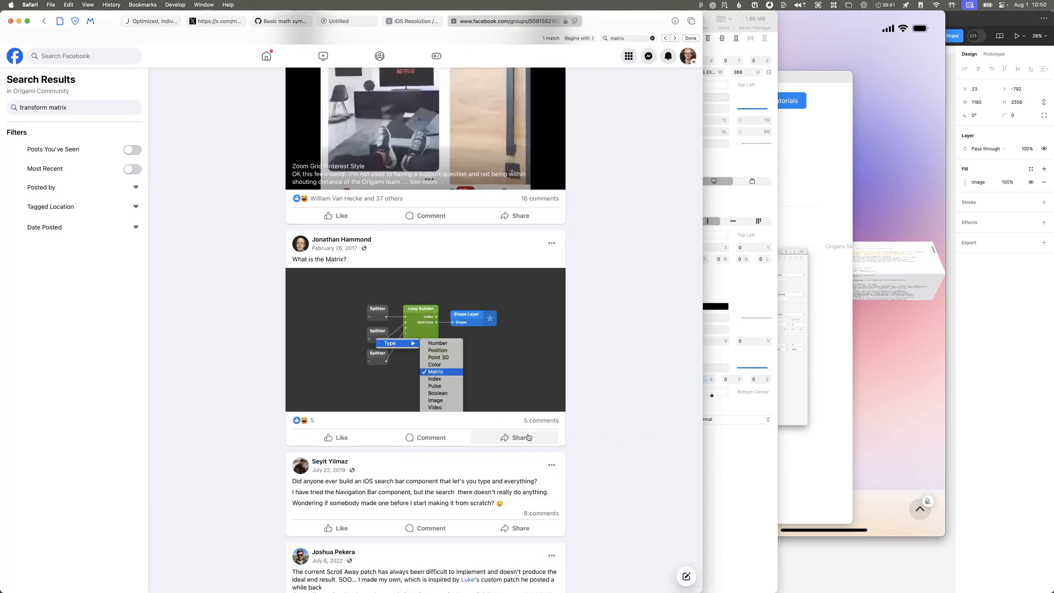
Step: Look through the remaining "transform matrix" search results in the group for posts about perspective or layer transforms
scroll(528, 437, down, 6)
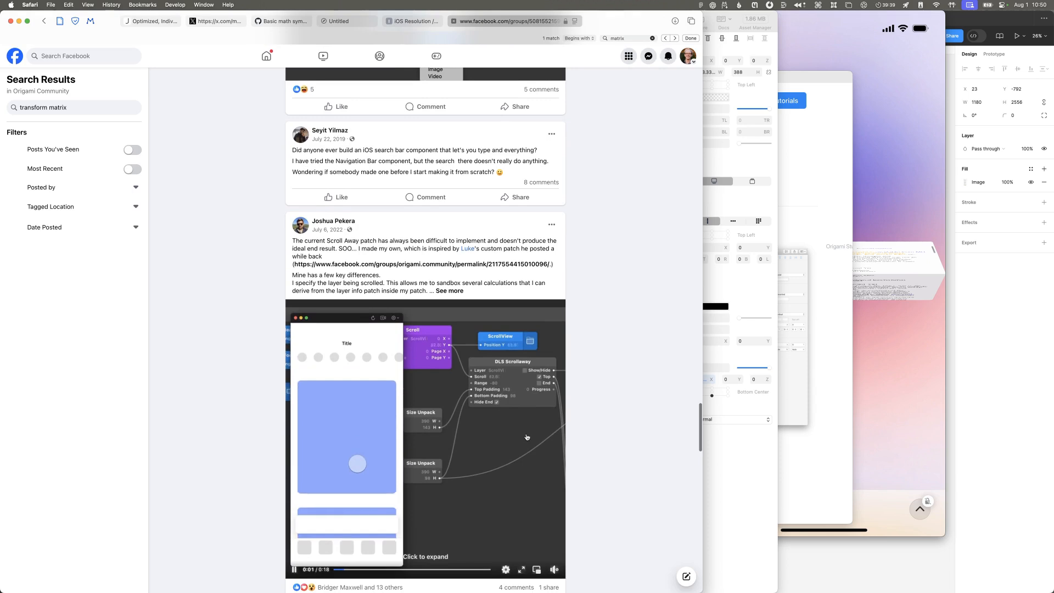
scroll(527, 437, down, 4)
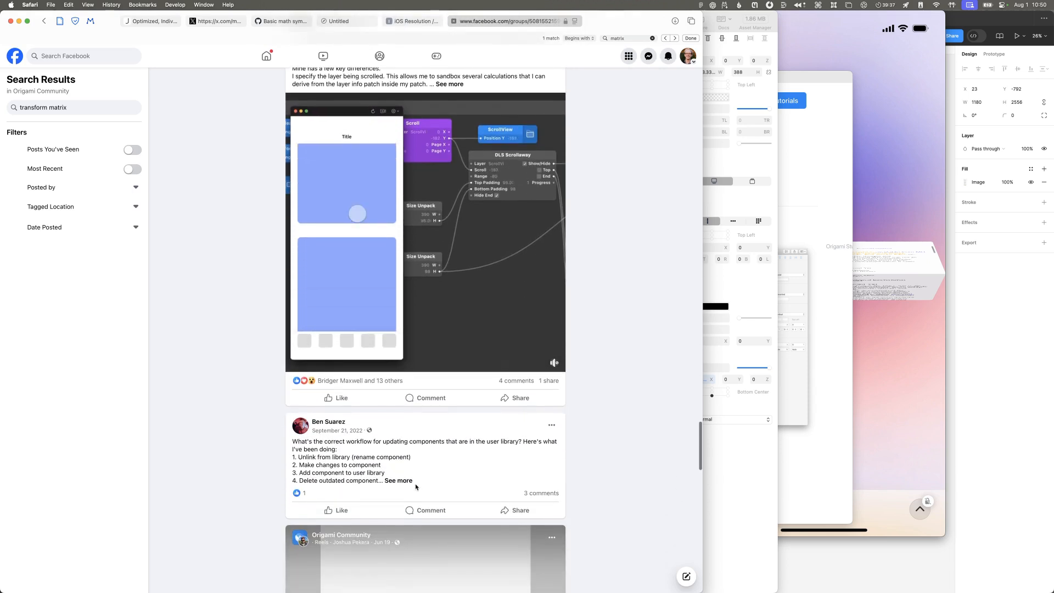
scroll(416, 486, down, 5)
scroll(416, 487, down, 5)
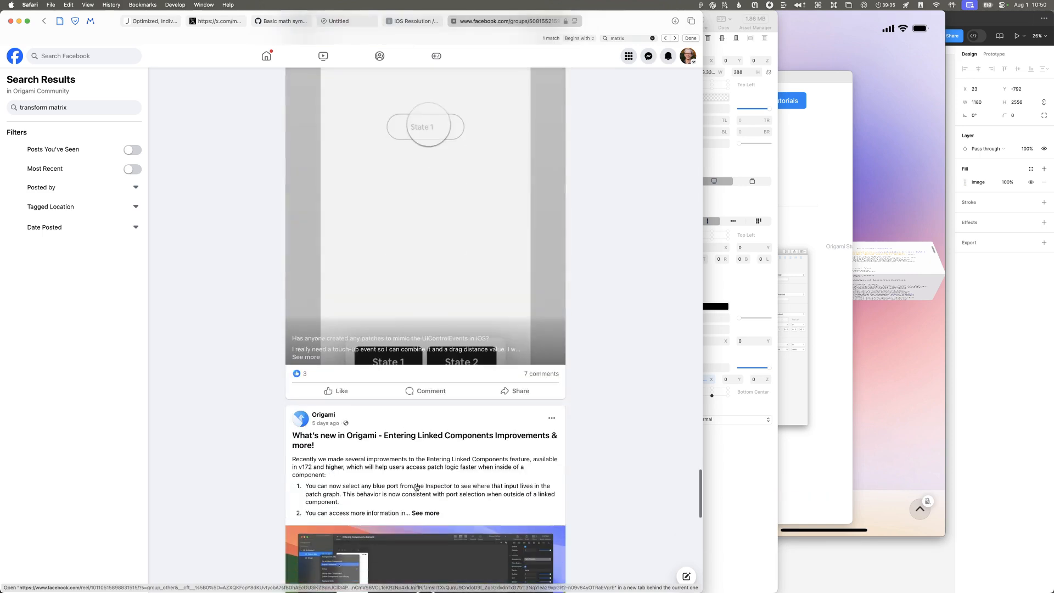
scroll(416, 487, down, 3)
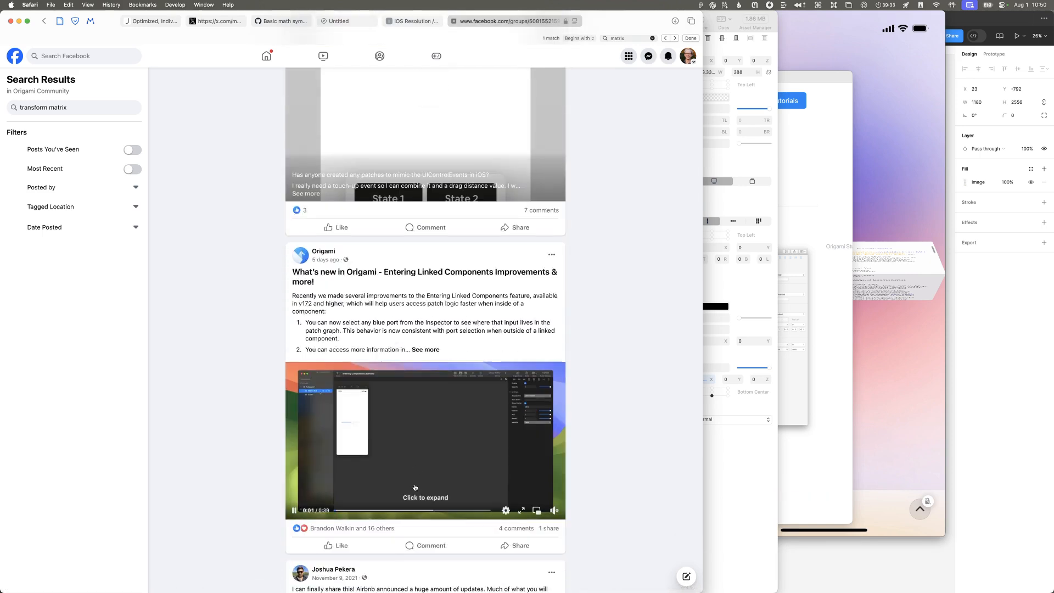
scroll(414, 487, down, 6)
scroll(415, 486, down, 1)
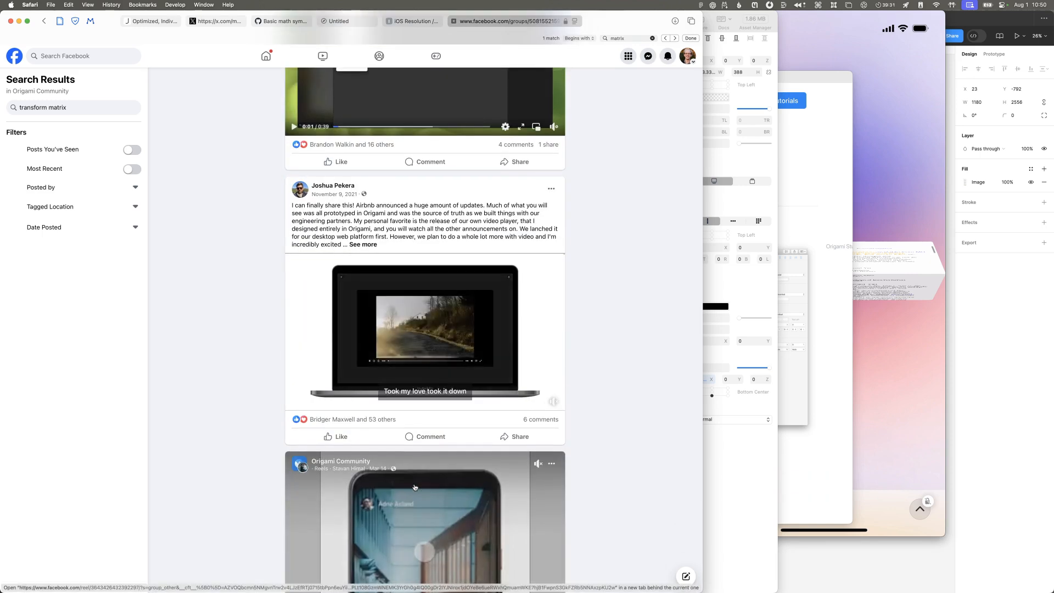
scroll(414, 487, down, 1)
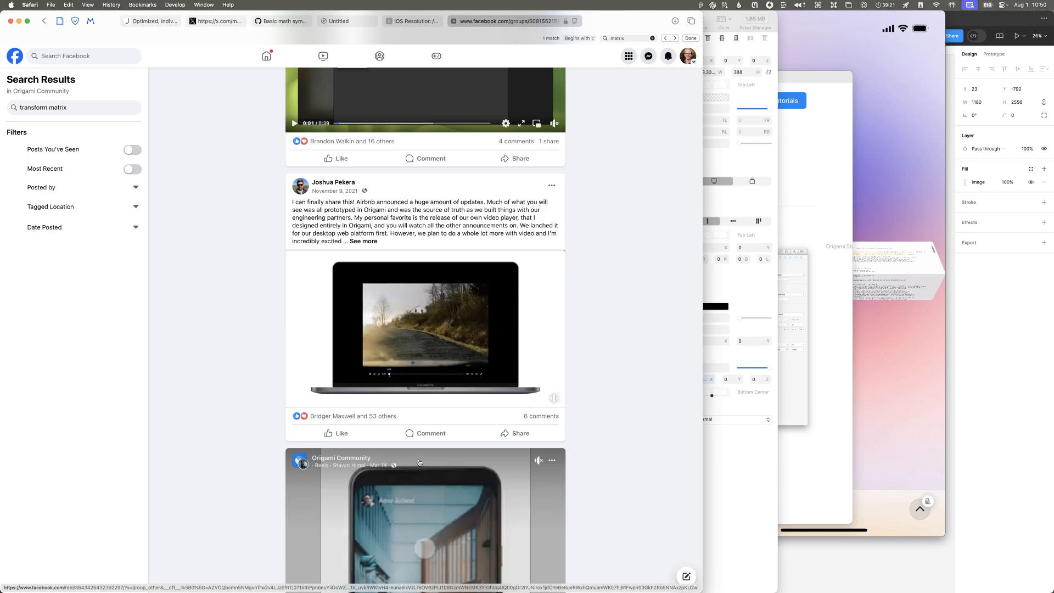
scroll(419, 462, down, 3)
scroll(419, 462, down, 10)
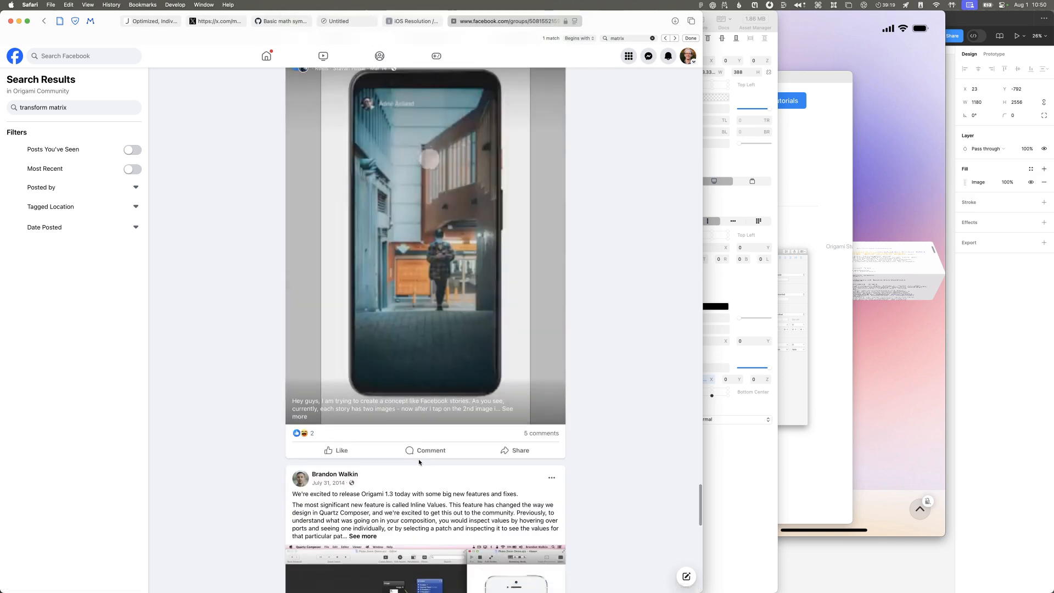
scroll(419, 462, down, 10)
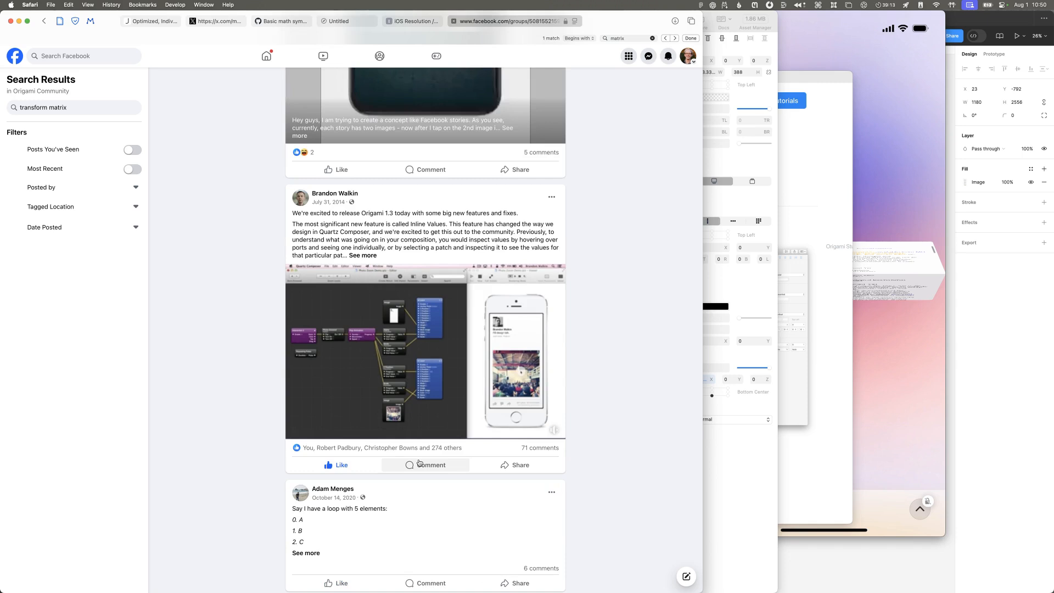
scroll(646, 485, down, 5)
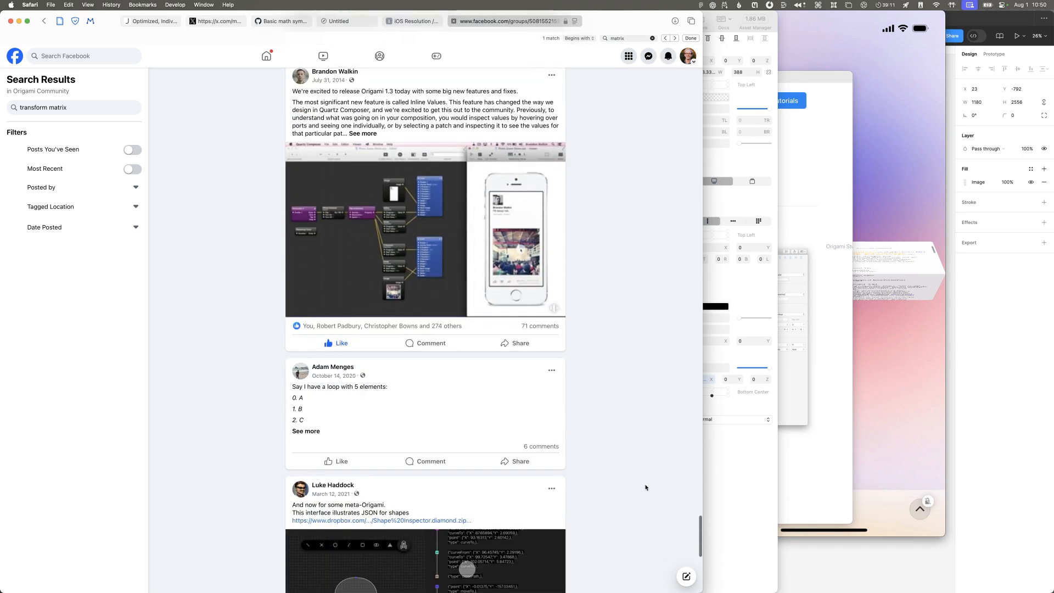
scroll(645, 486, down, 5)
scroll(643, 486, down, 8)
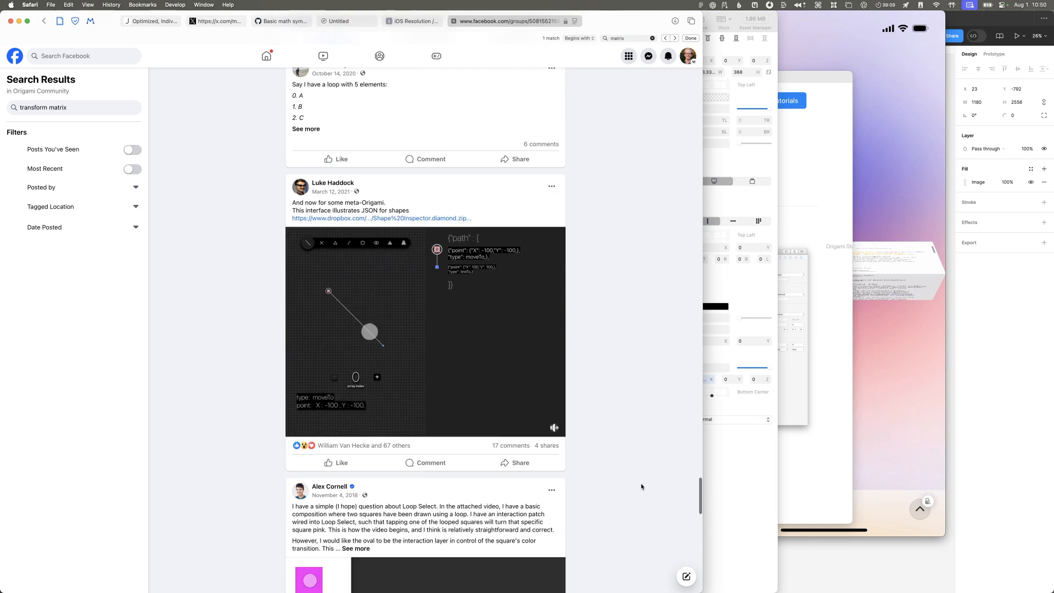
scroll(641, 486, down, 8)
scroll(638, 486, down, 8)
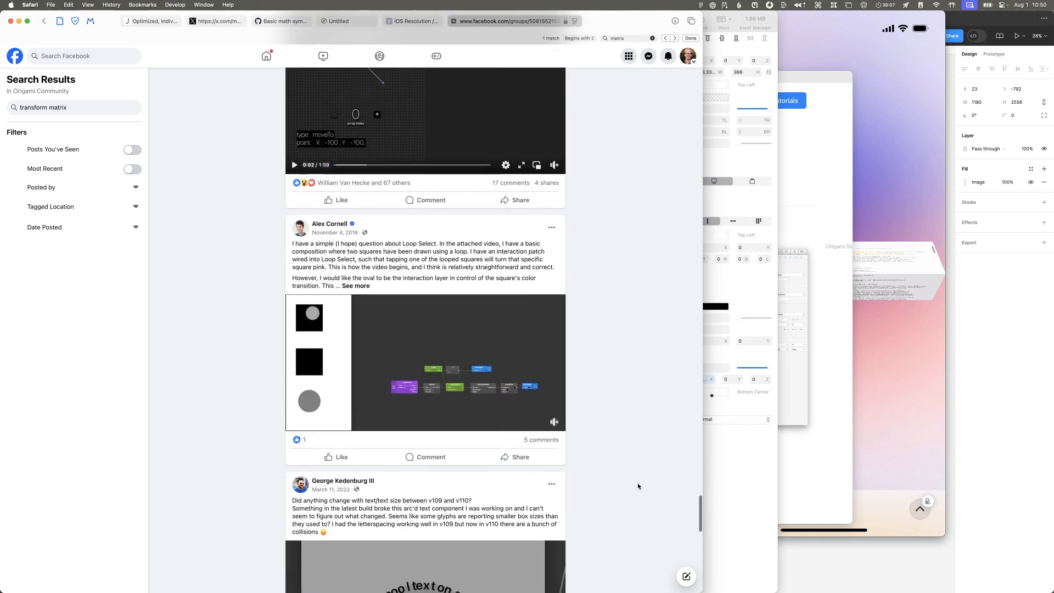
scroll(637, 486, up, 10)
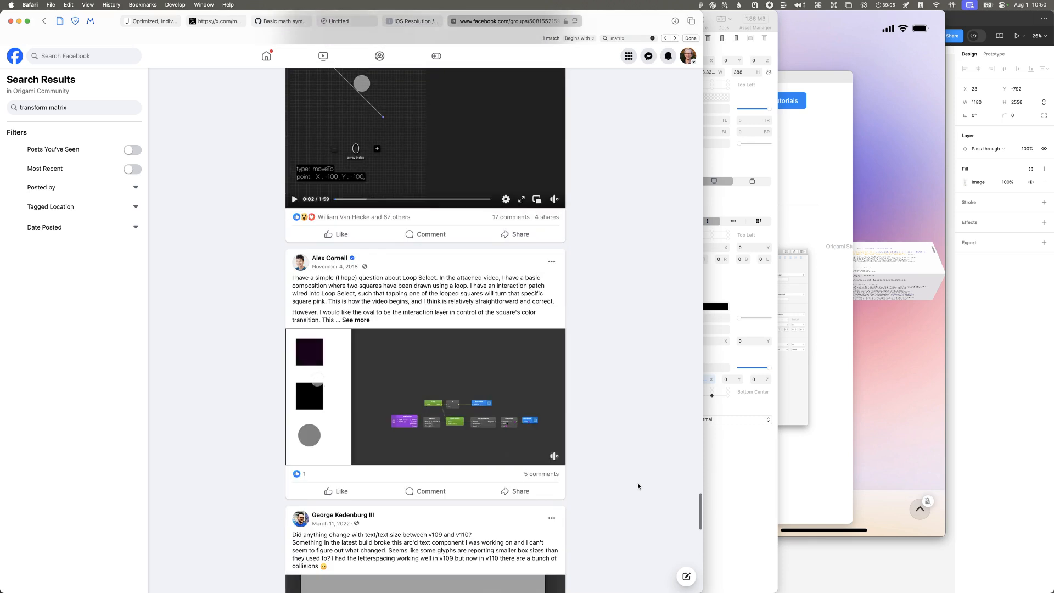
scroll(638, 486, down, 1)
Step: Switch to Origami Studio, browse the patch library without inserting anything, and check the Transform properties of the top half group
key(super+Tab)
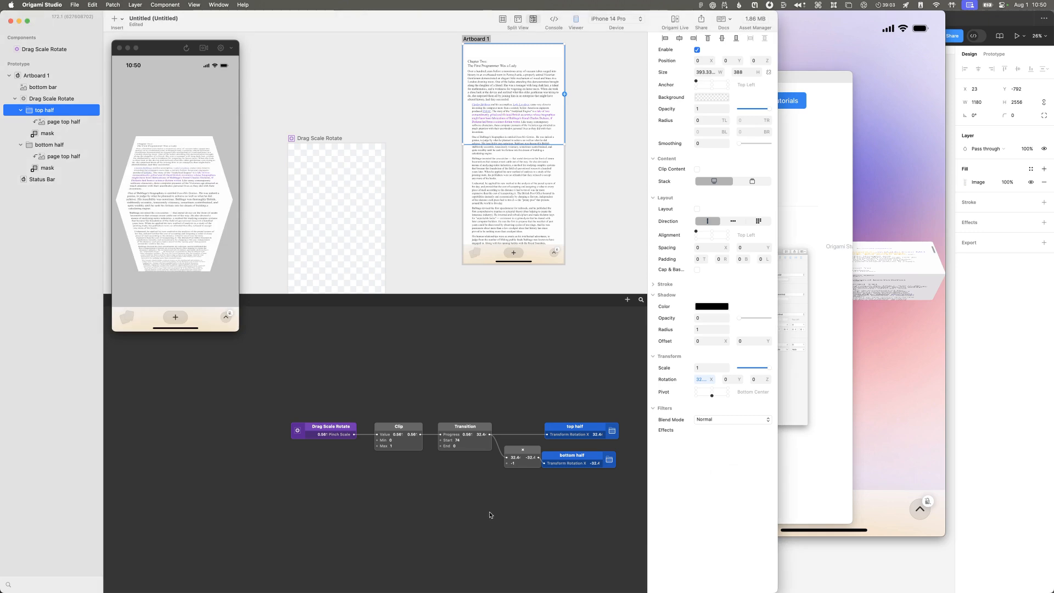
double_click(401, 499)
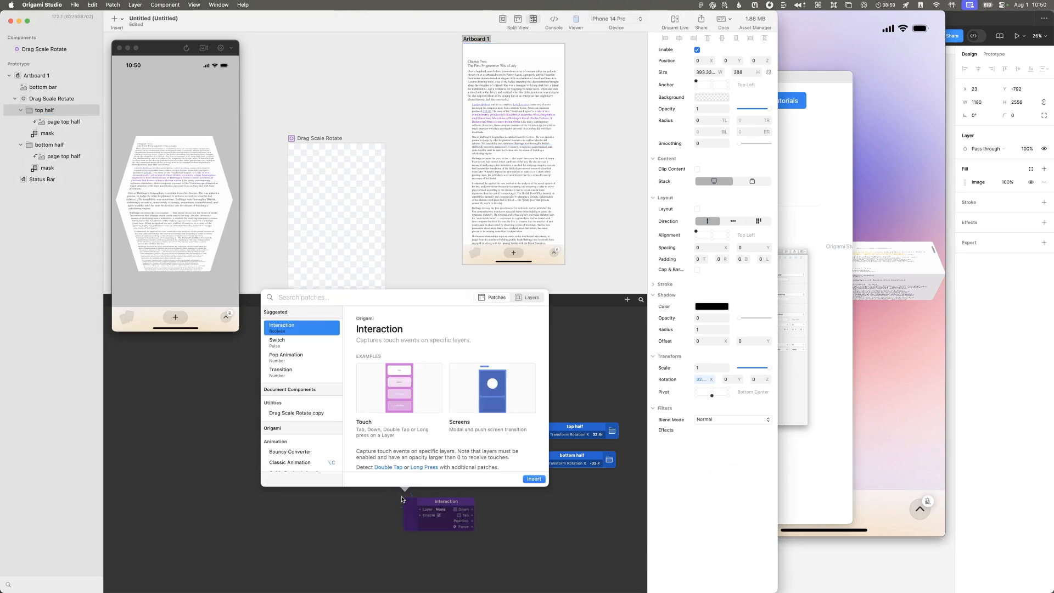
scroll(336, 460, down, 10)
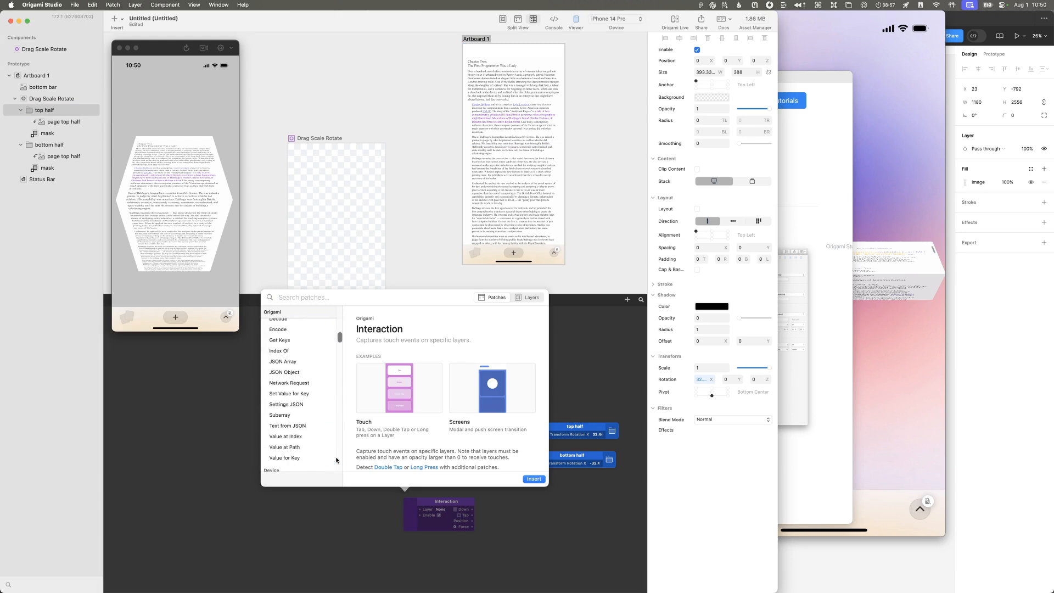
key(Escape)
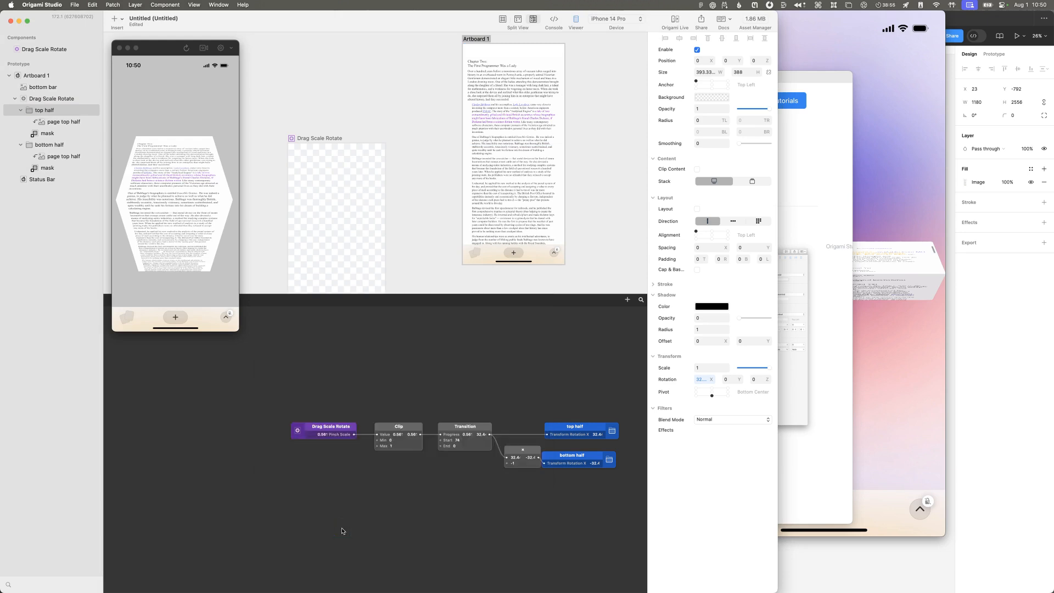
click(669, 360)
click(670, 360)
Step: Switch to Safari, load the origami.design site in a new tab, and open its documentation
key(super+Tab)
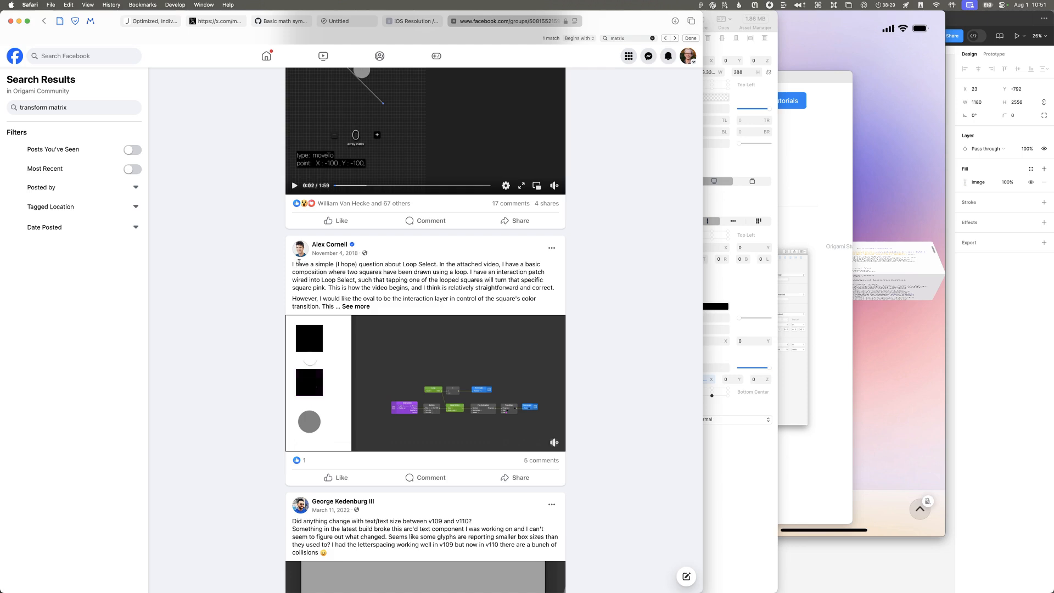
key(super+t)
text(origami)
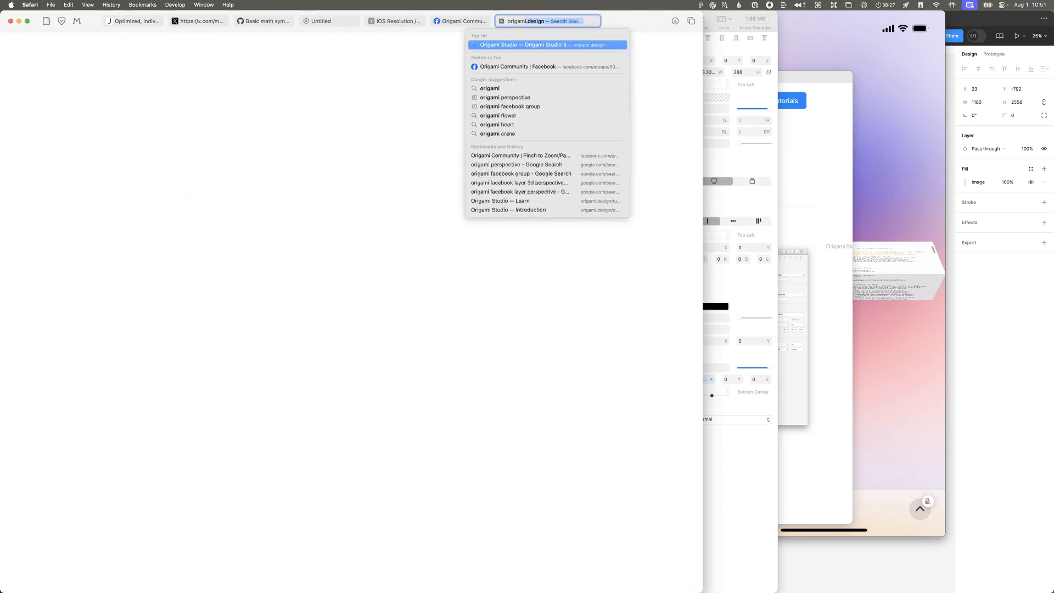
key(Return)
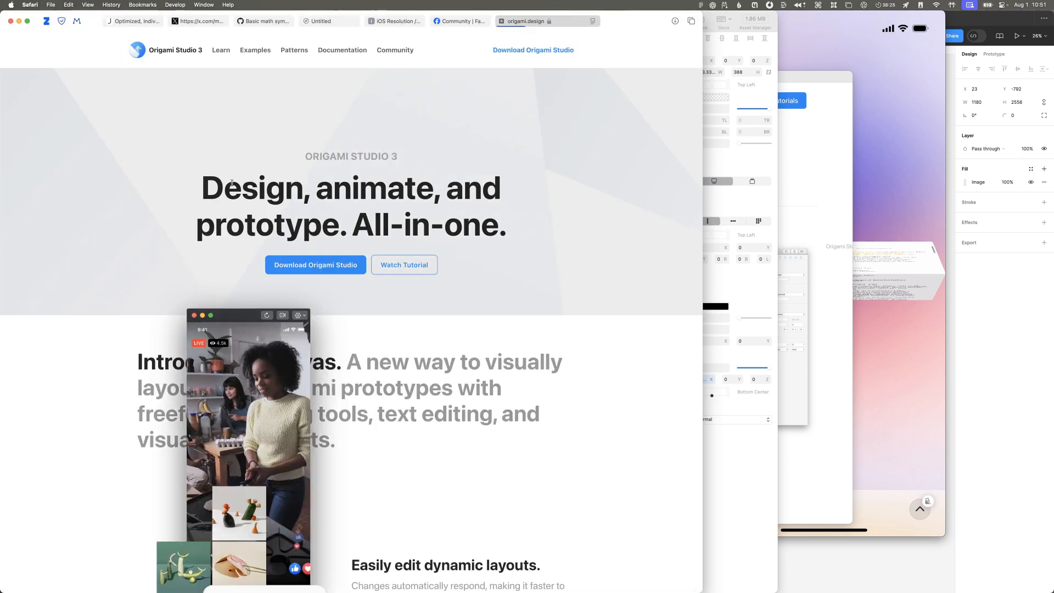
click(343, 50)
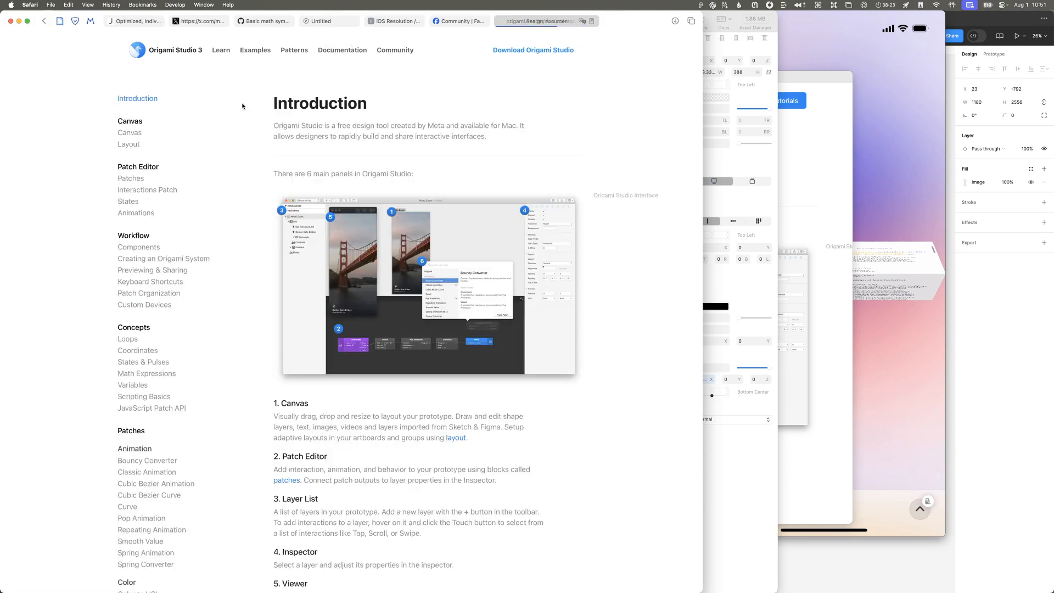
Step: Browse the documentation's topic list, open the JavaScript Patch API page, and read through it to the Types section
scroll(156, 259, down, 15)
scroll(157, 259, down, 20)
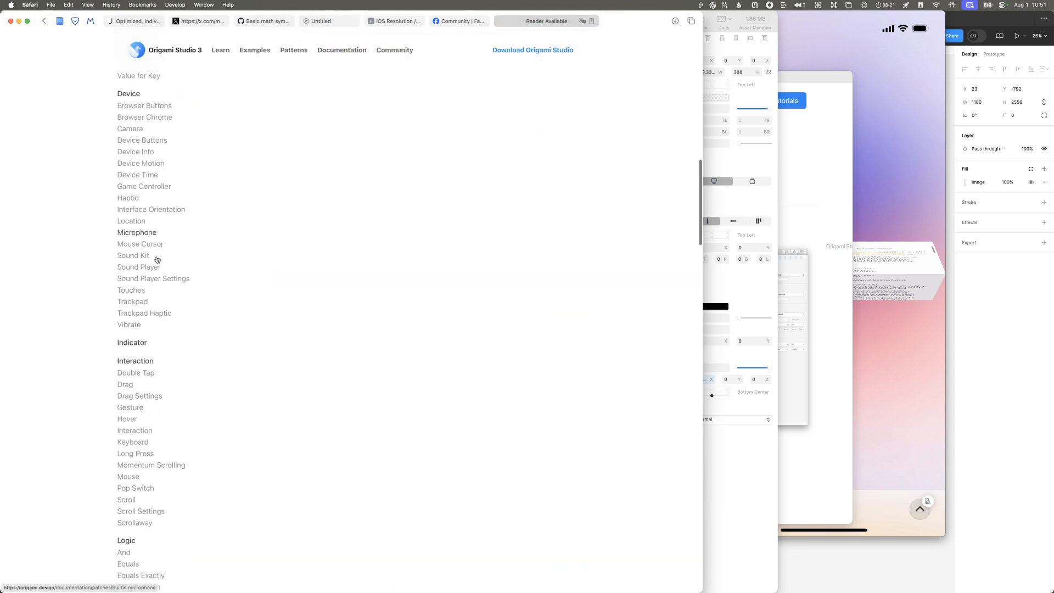
scroll(157, 262, up, 20)
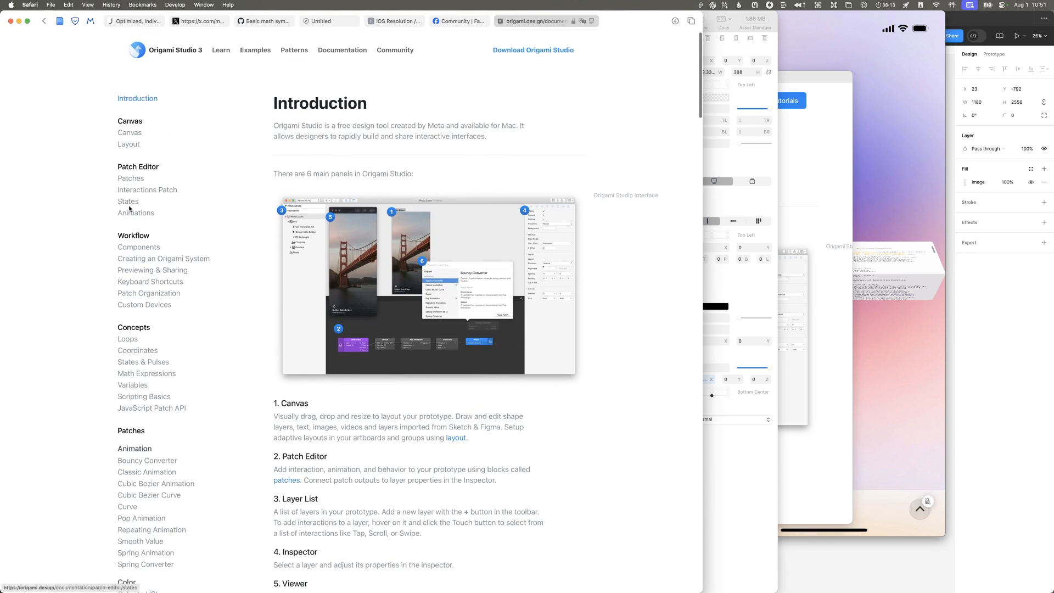
scroll(184, 403, down, 1)
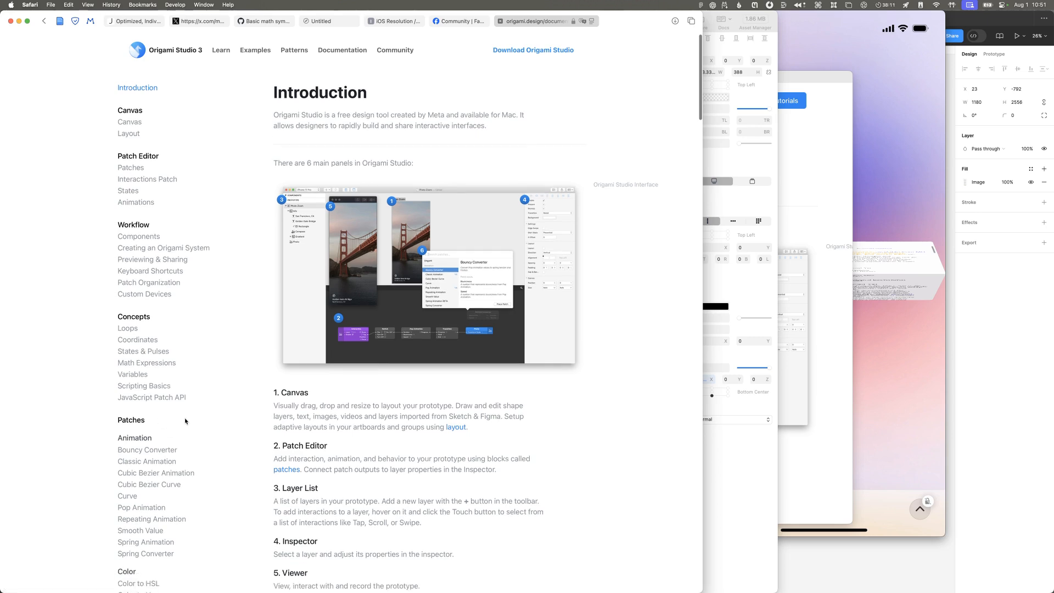
click(180, 398)
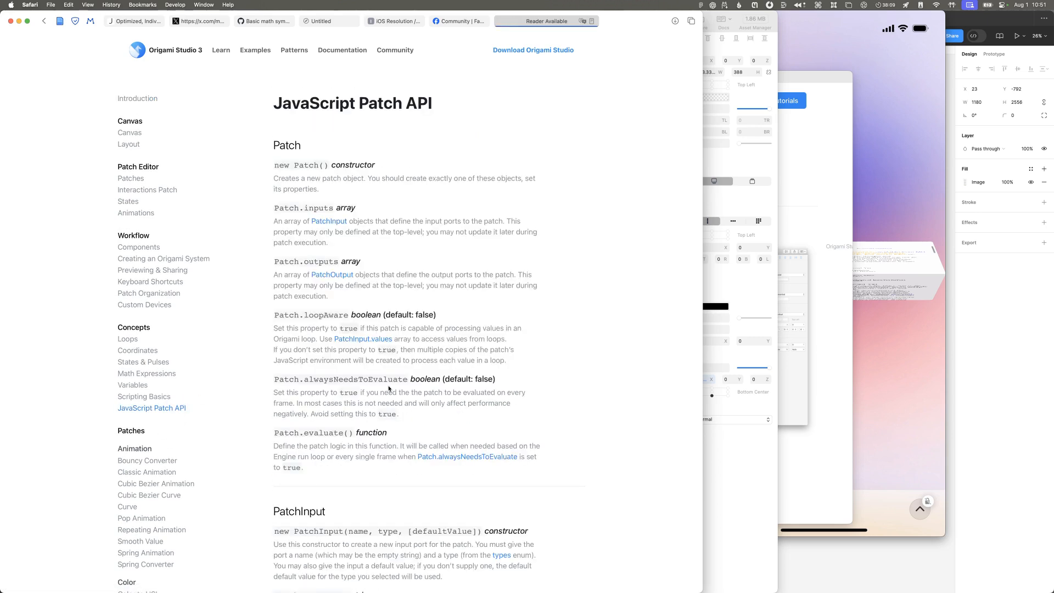
scroll(374, 386, down, 10)
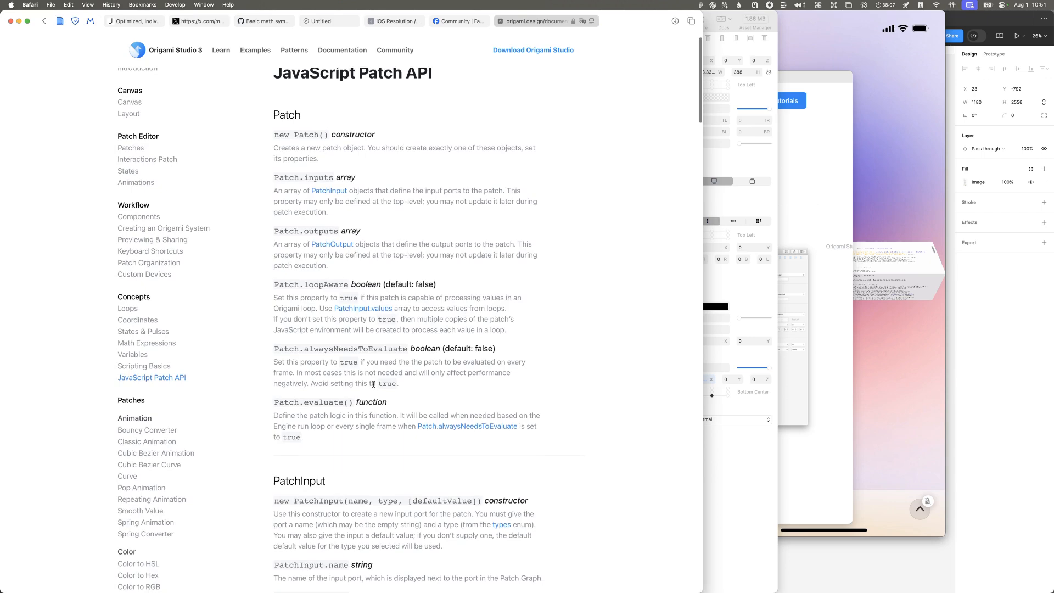
scroll(374, 387, down, 20)
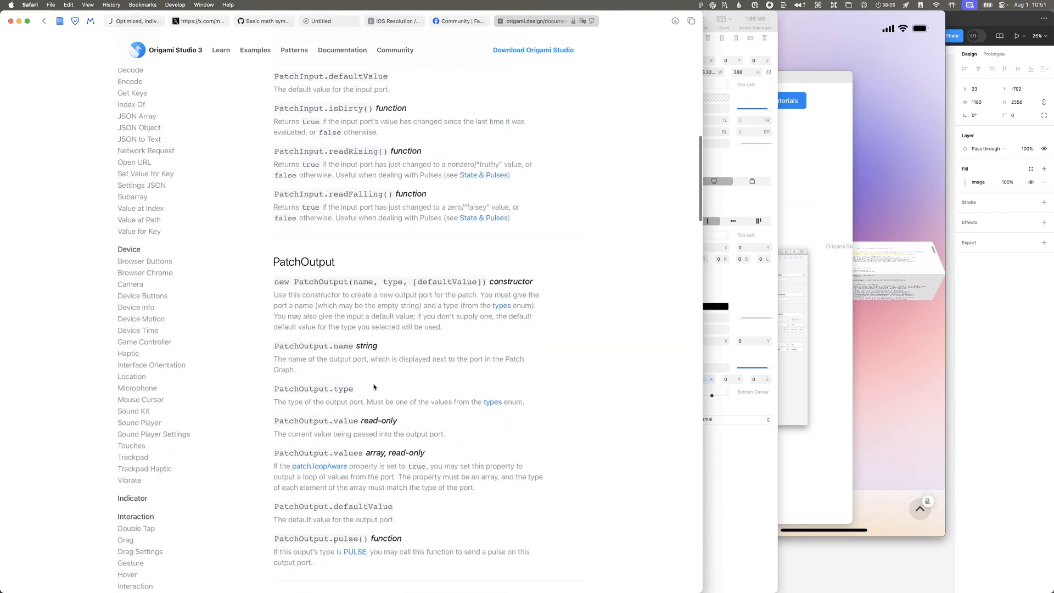
scroll(374, 386, down, 20)
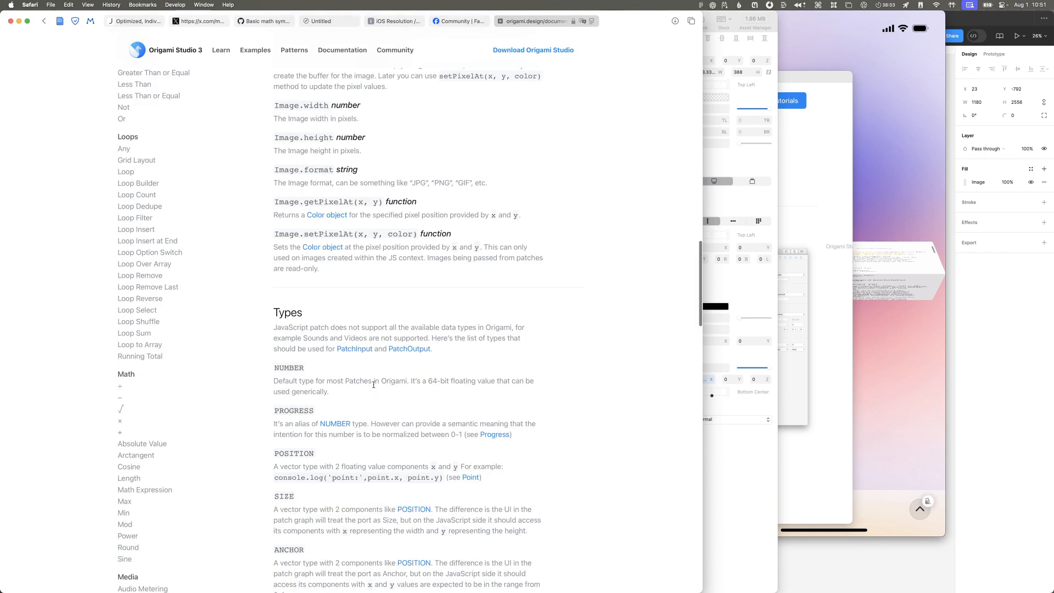
Step: Find "layer" within the JavaScript Patch API page, step through the matches, and return to the start of the page
key(super+f)
text(layer)
key(Return)
key(Return)
key(Return)
key(Return)
key(Return)
key(Return)
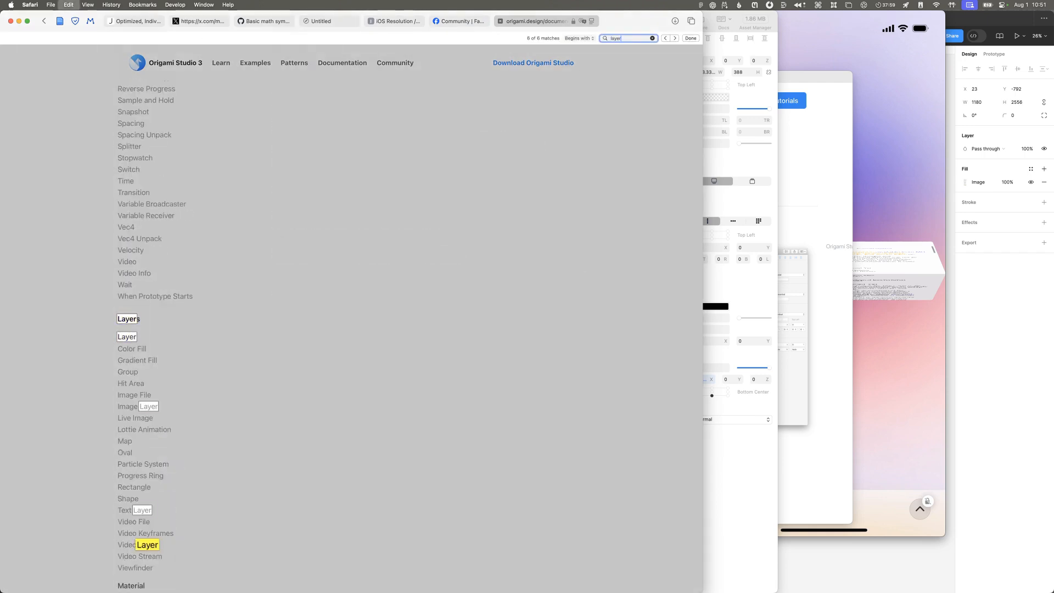
key(Escape)
scroll(375, 387, up, 20)
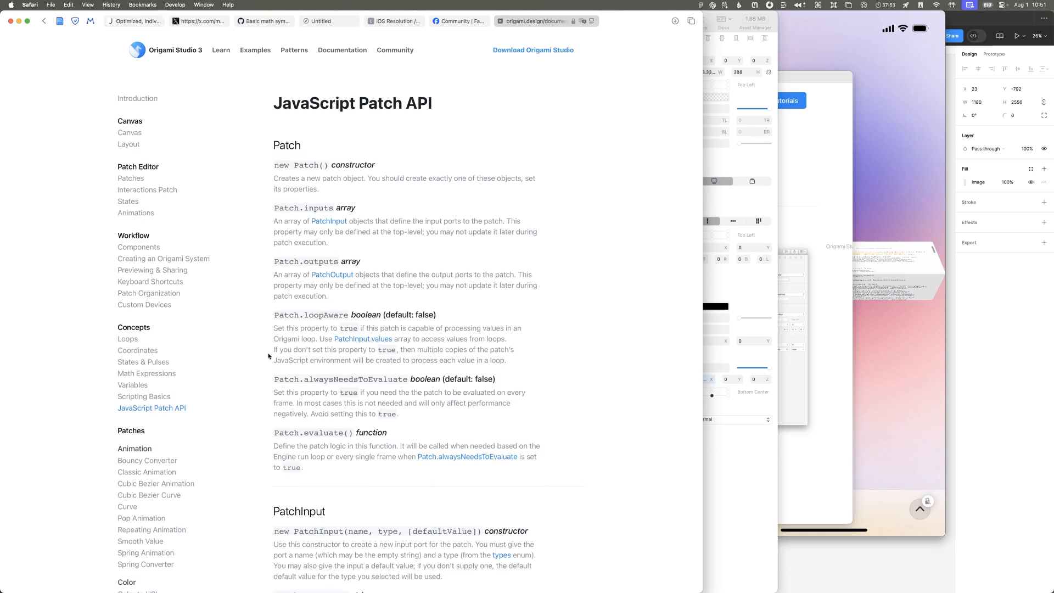
Step: Reread the JavaScript Patch API page from the Patch section through the Types list, and return to its beginning
scroll(362, 300, down, 2)
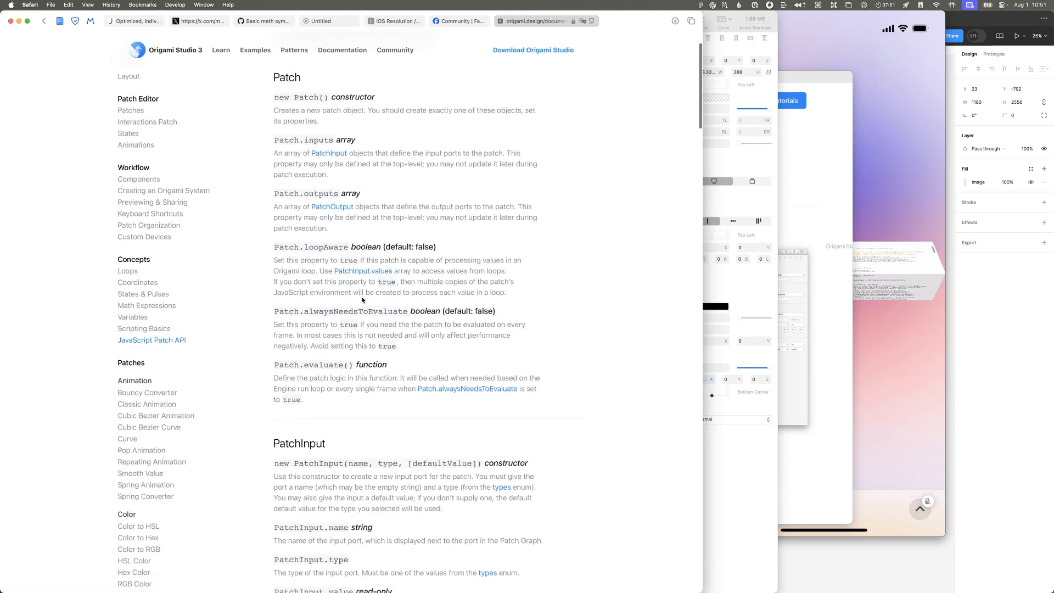
scroll(362, 299, down, 15)
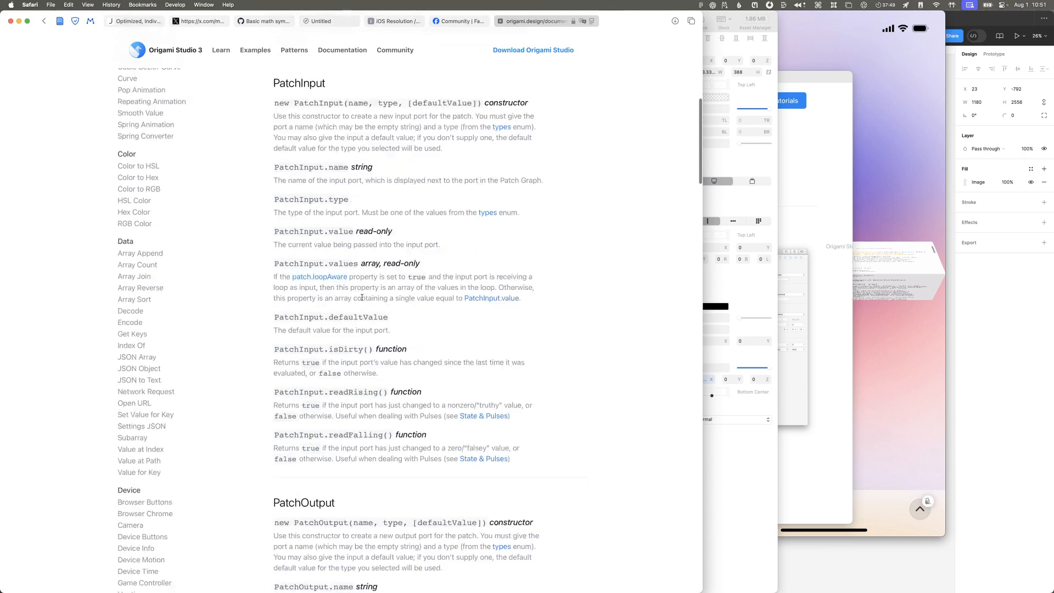
scroll(362, 300, down, 20)
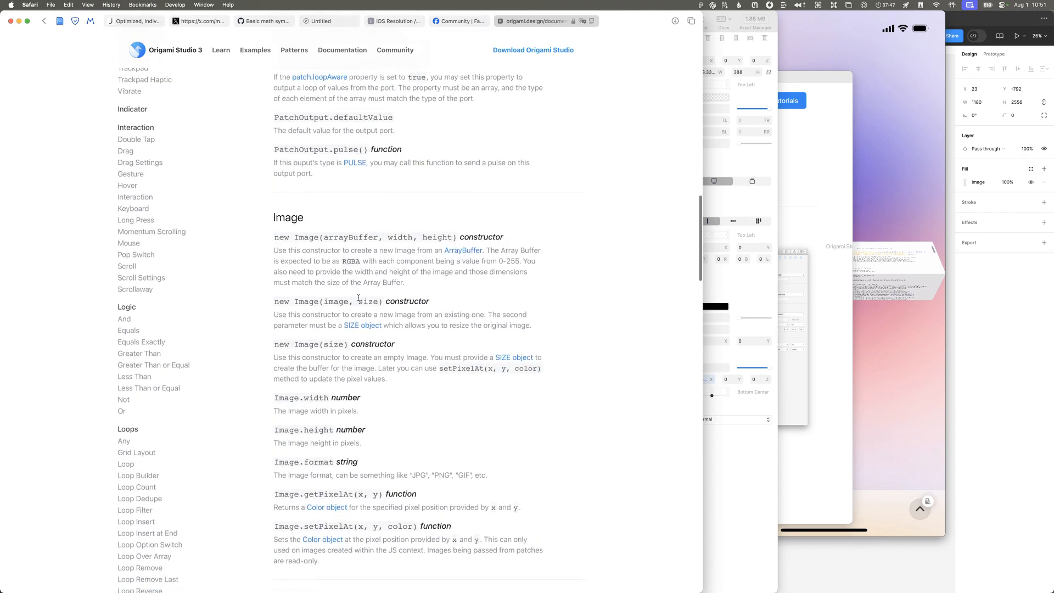
scroll(358, 298, down, 10)
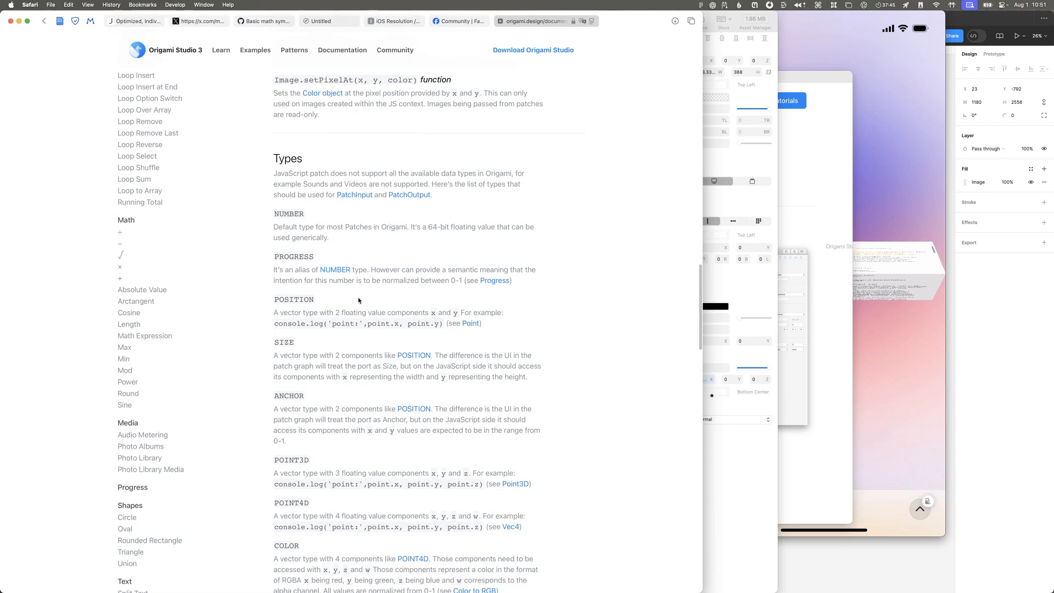
scroll(351, 242, down, 10)
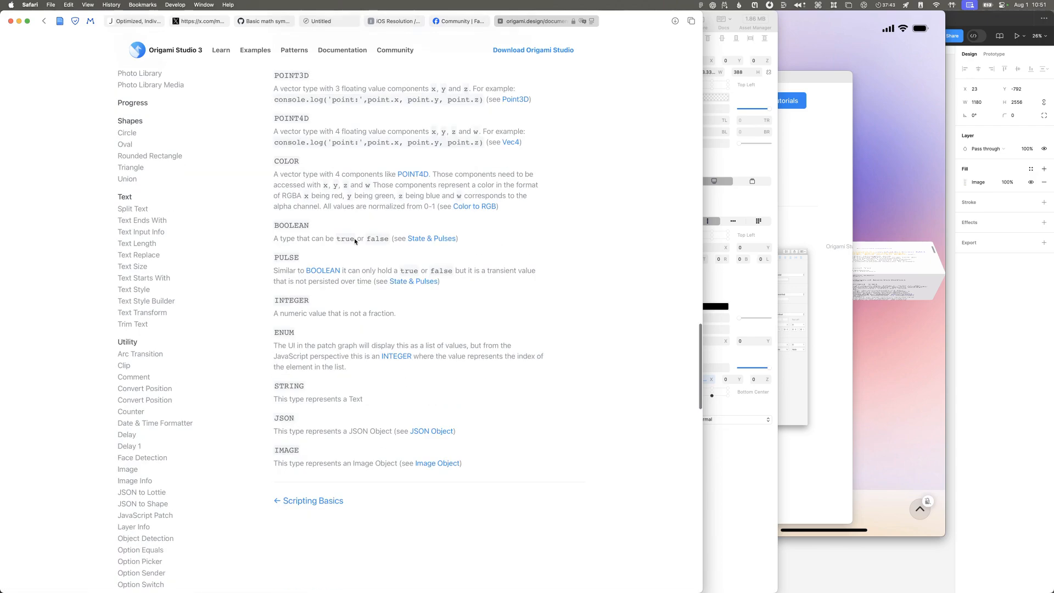
scroll(346, 246, up, 20)
scroll(346, 244, up, 1)
scroll(346, 243, up, 6)
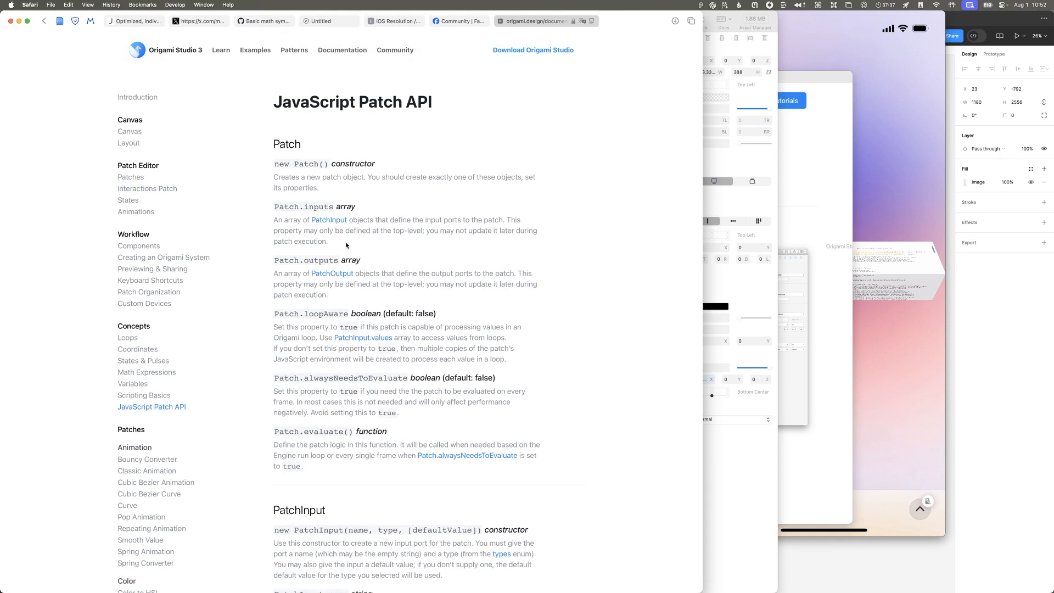
Step: Open the Scripting Basics documentation page, read it through the Limitations section, and return to its beginning
click(156, 396)
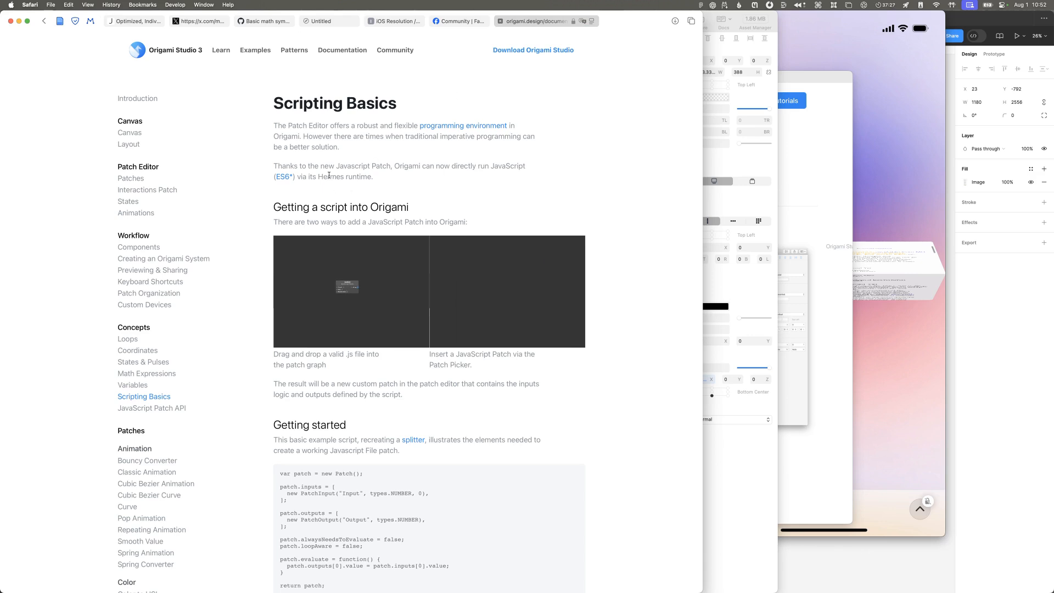
scroll(372, 163, down, 2)
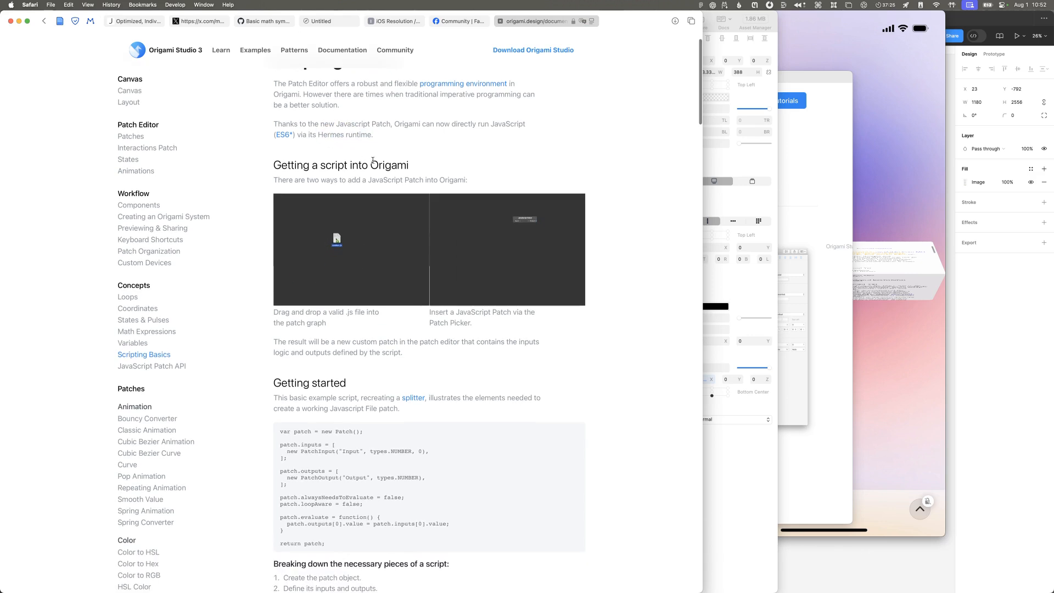
scroll(373, 159, down, 10)
scroll(372, 159, down, 20)
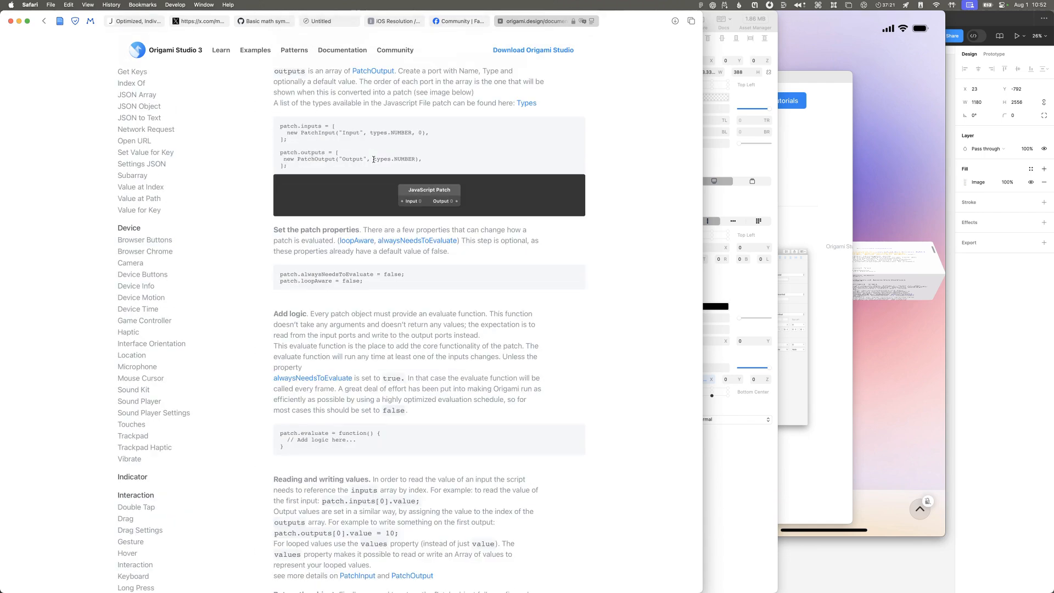
scroll(373, 159, down, 13)
scroll(374, 163, down, 20)
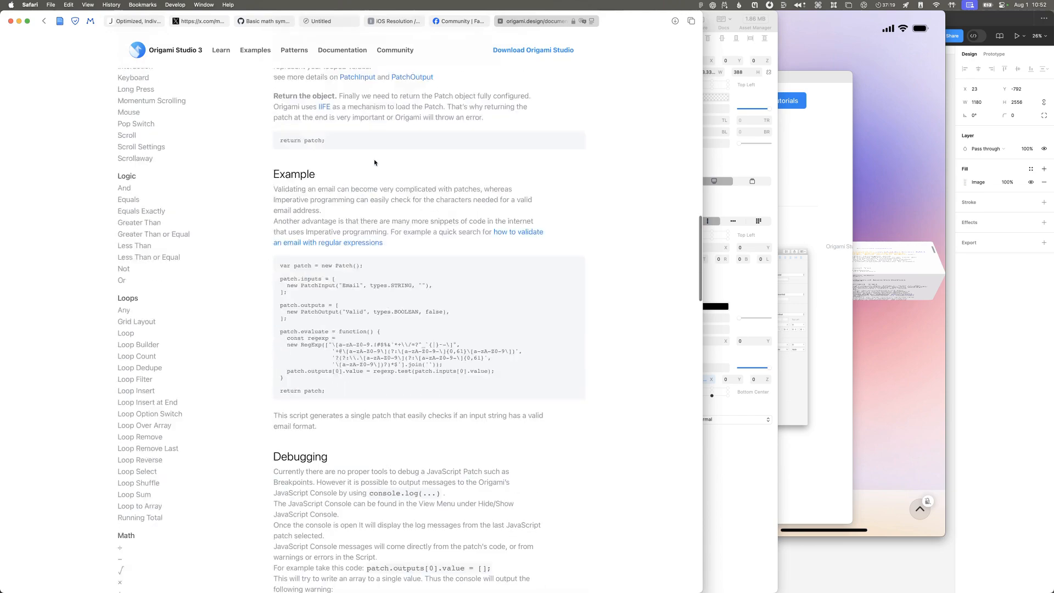
scroll(374, 163, down, 15)
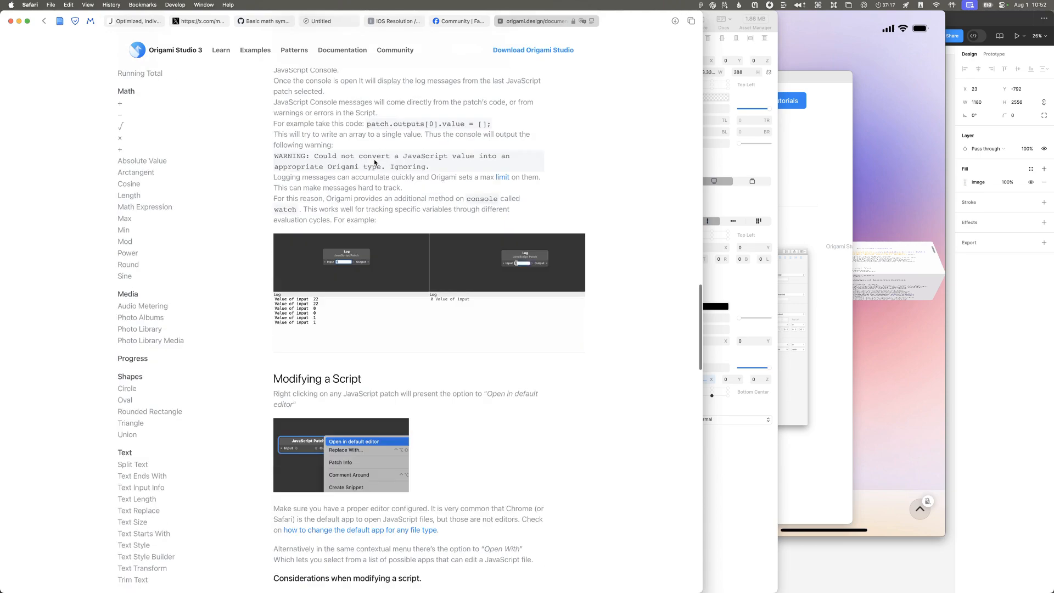
scroll(374, 162, down, 20)
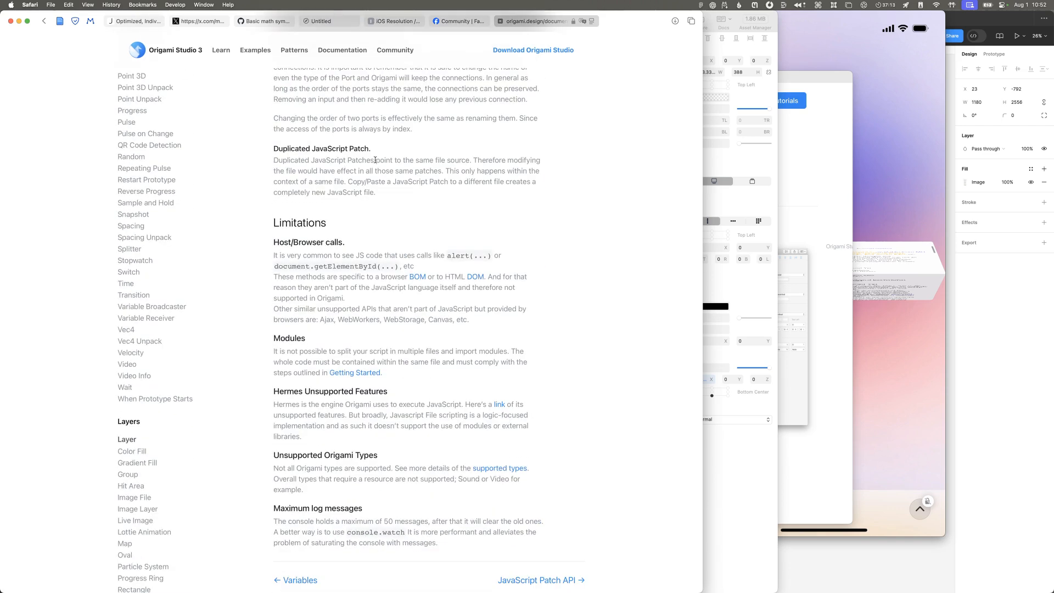
scroll(374, 161, down, 3)
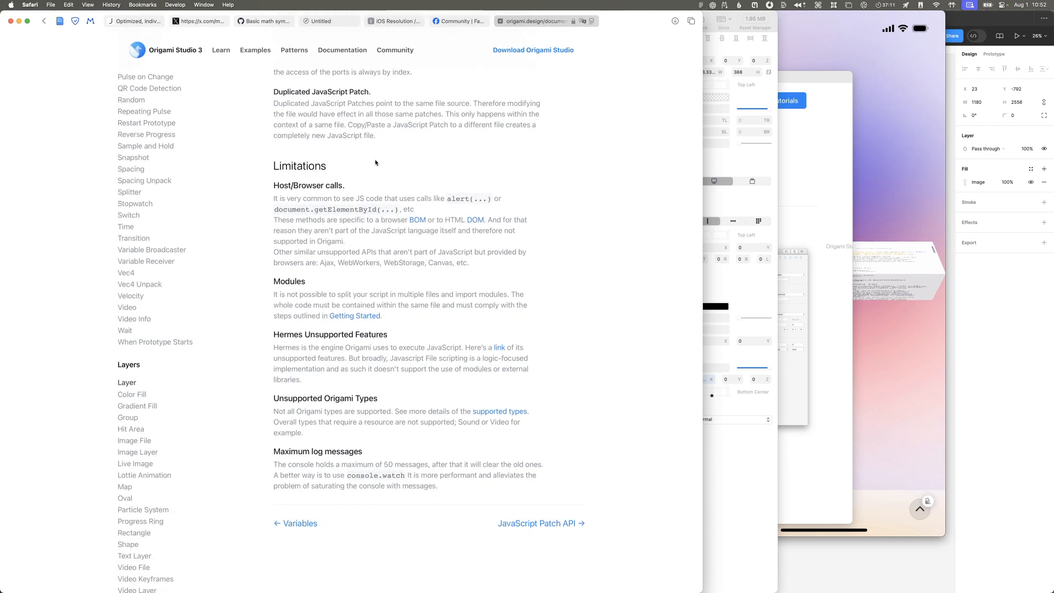
scroll(376, 162, up, 7)
scroll(376, 163, up, 20)
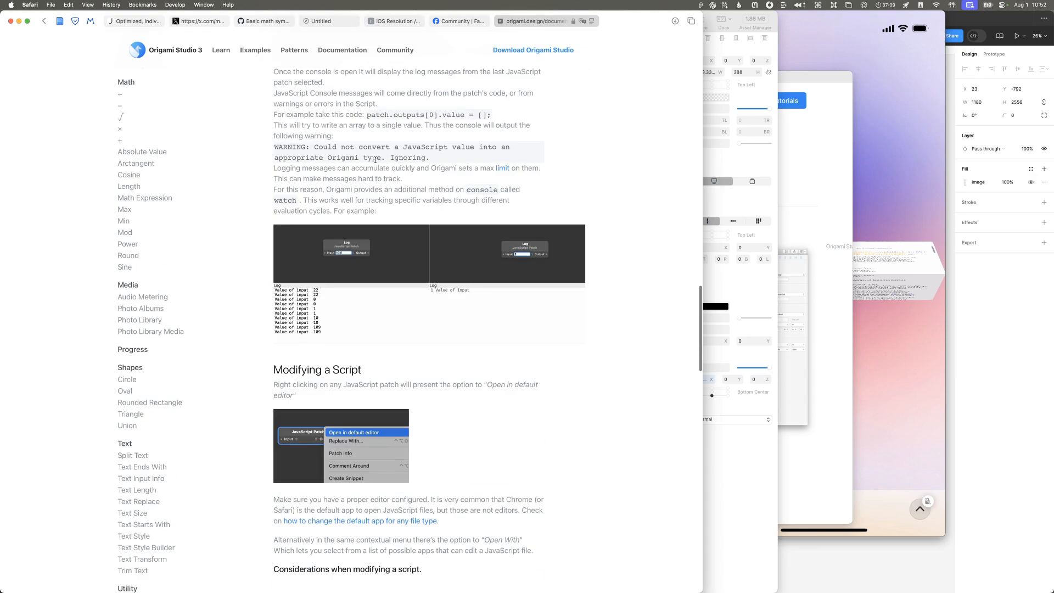
scroll(375, 163, up, 6)
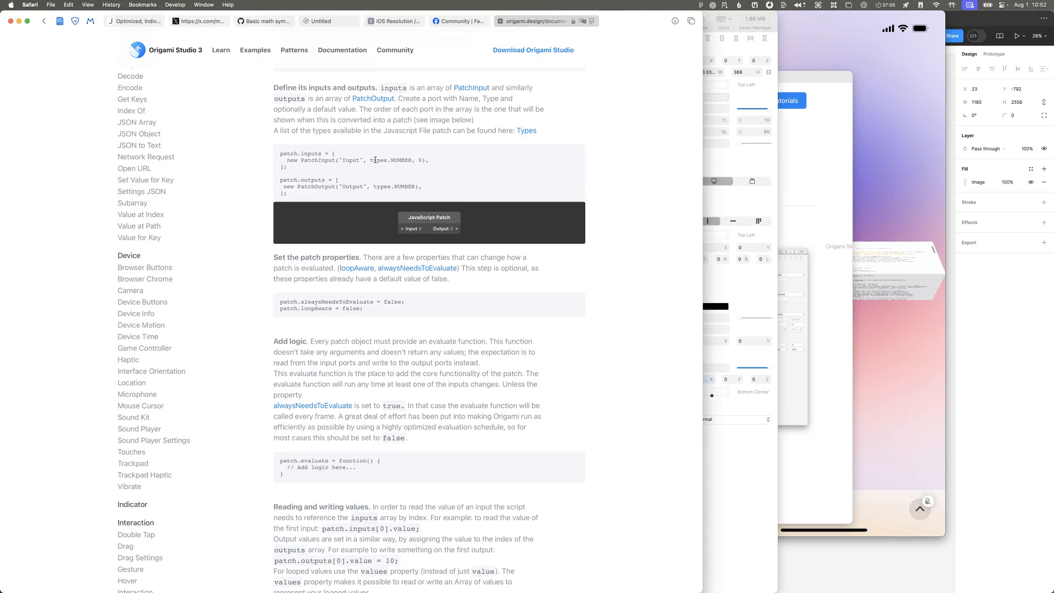
scroll(375, 159, up, 12)
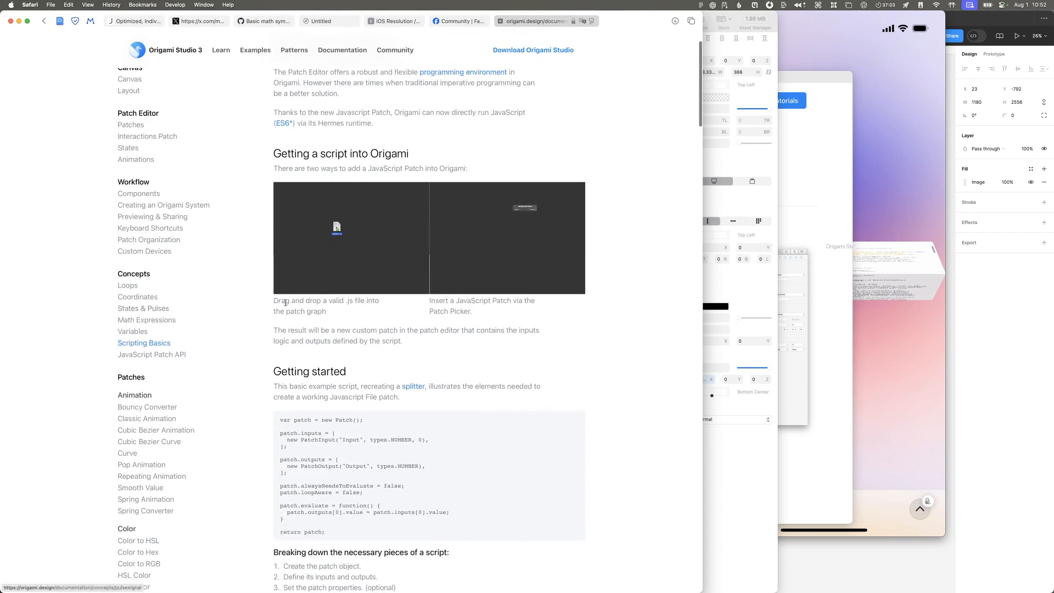
scroll(258, 302, up, 1)
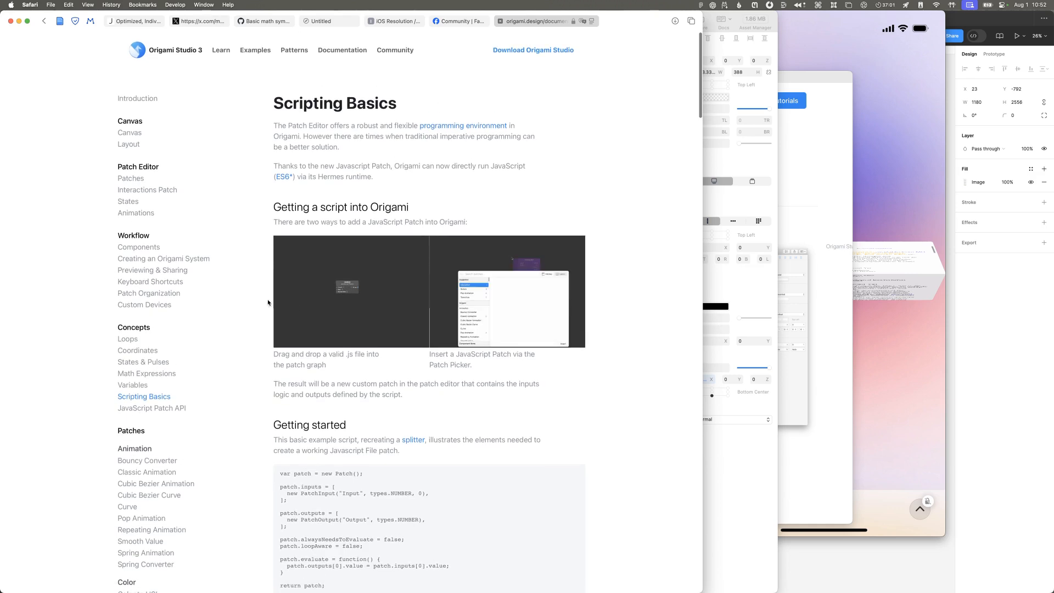
Step: Check the prototype briefly in Origami Studio, return to Safari, and look over the Coordinates page including its Anchor Point section
click(746, 474)
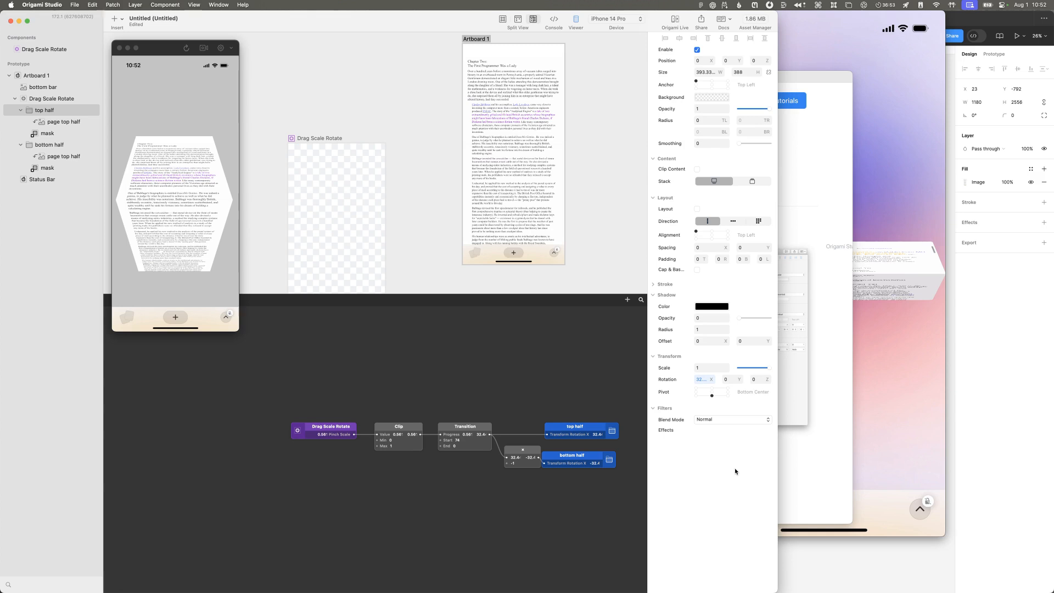
key(super+Tab)
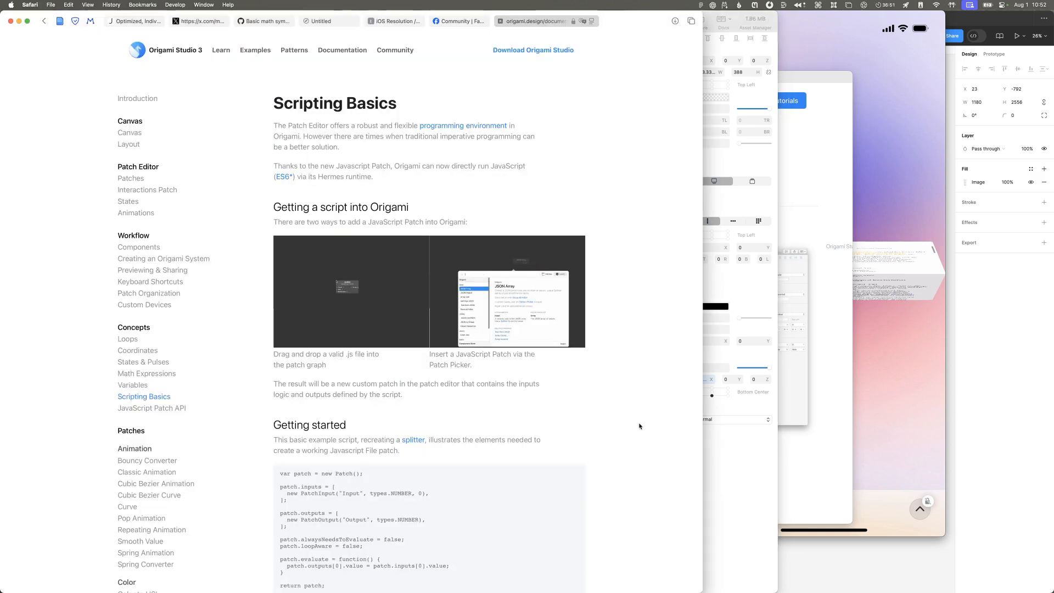
click(137, 350)
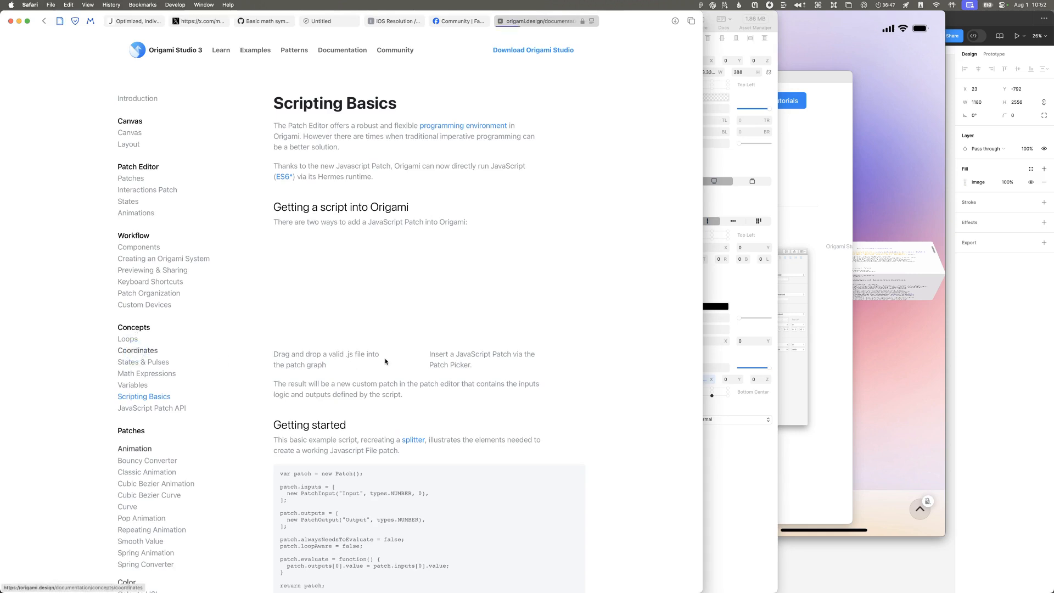
scroll(375, 359, down, 10)
scroll(375, 359, down, 10)
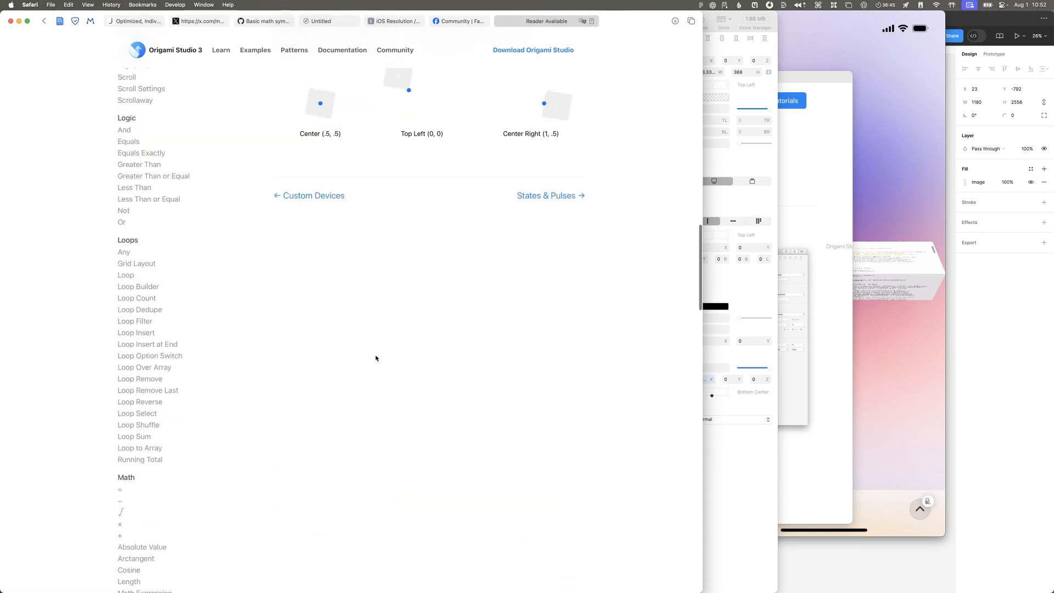
scroll(85, 240, up, 15)
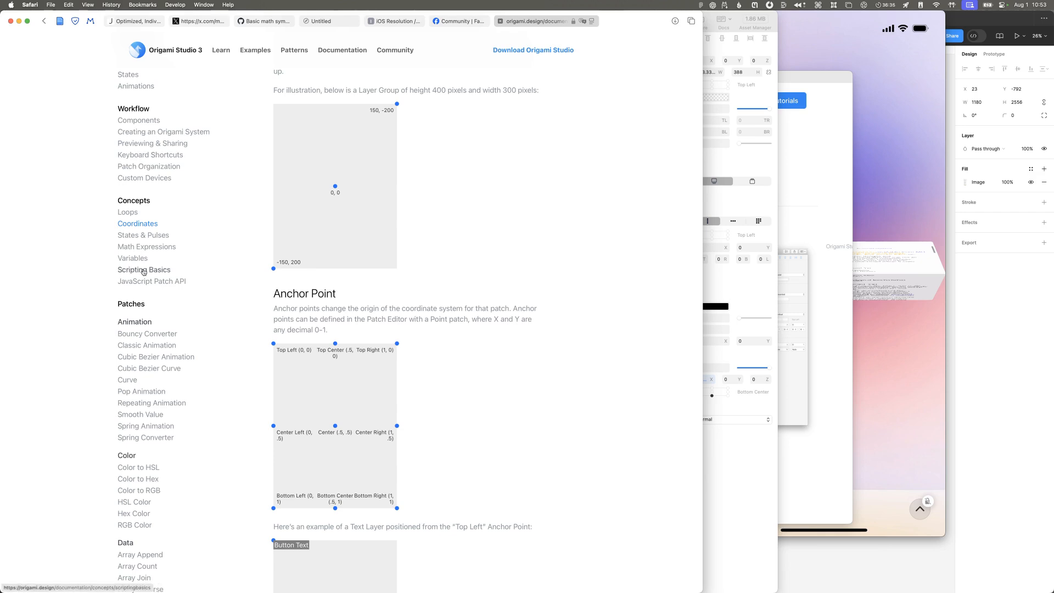
Step: Open the Math Expressions page, read its examples, and browse the documentation's topic list down to the Utility patches
click(146, 246)
scroll(315, 286, down, 20)
scroll(314, 286, up, 20)
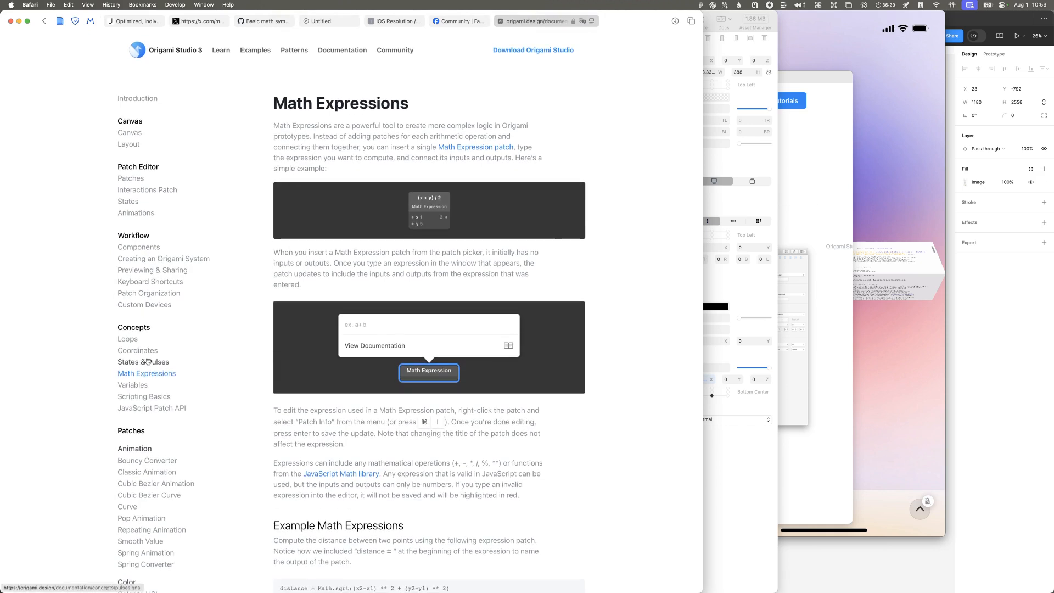
scroll(148, 361, down, 5)
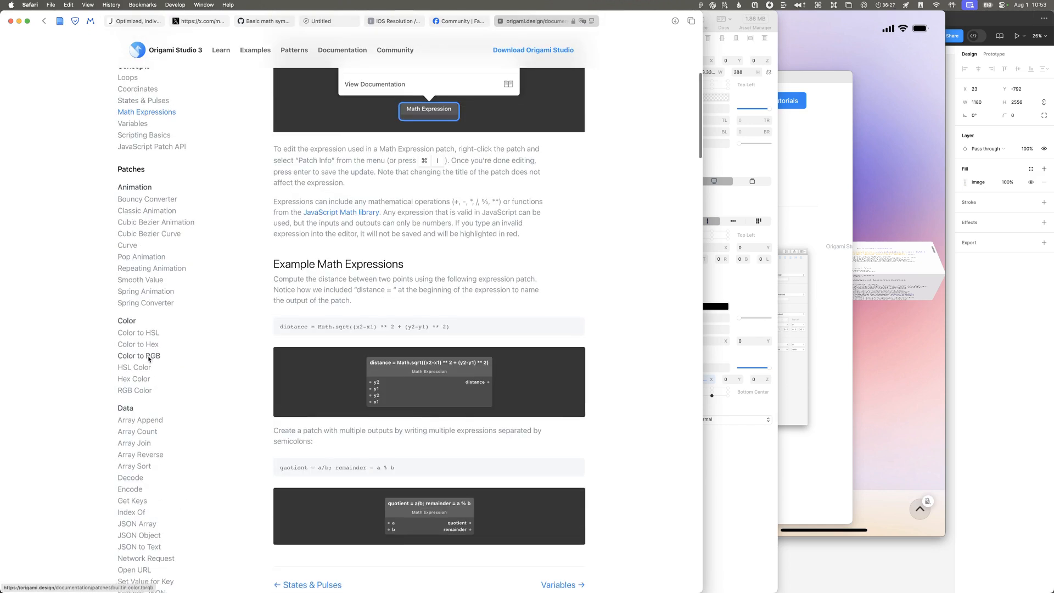
scroll(148, 360, down, 15)
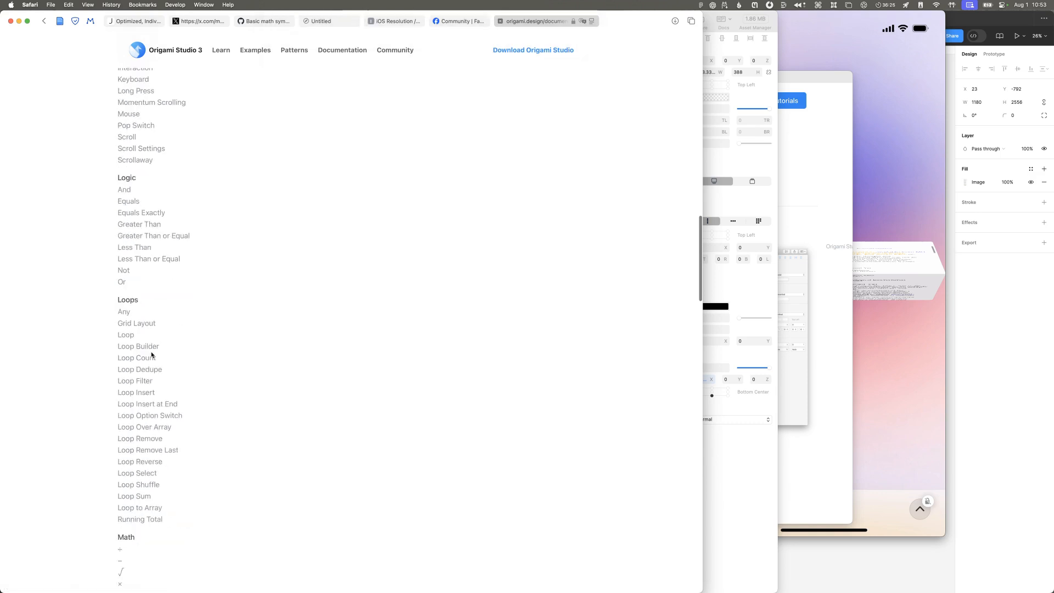
scroll(152, 356, down, 3)
scroll(151, 356, down, 3)
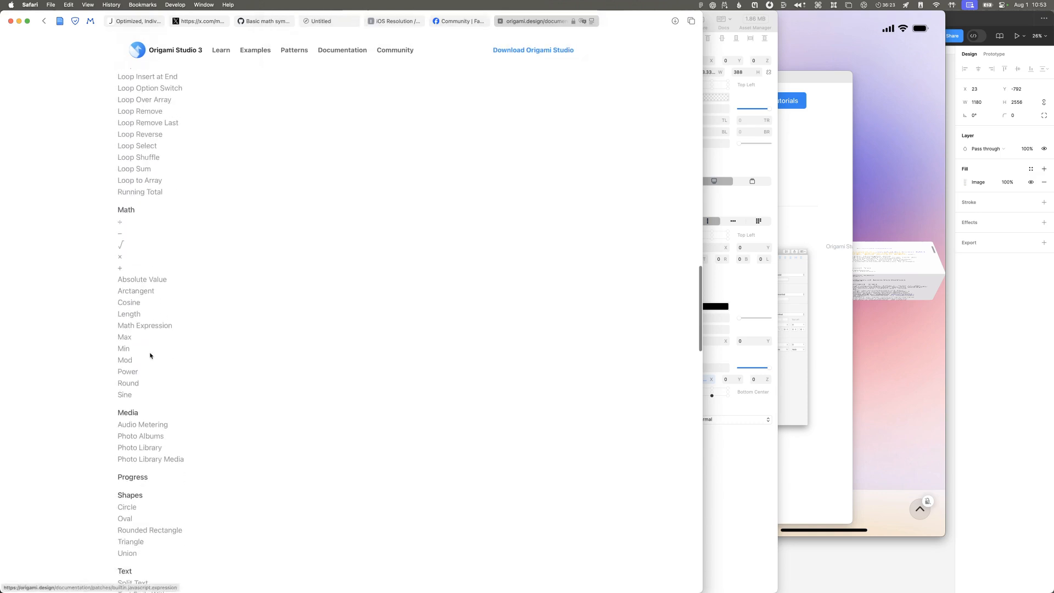
scroll(151, 356, down, 12)
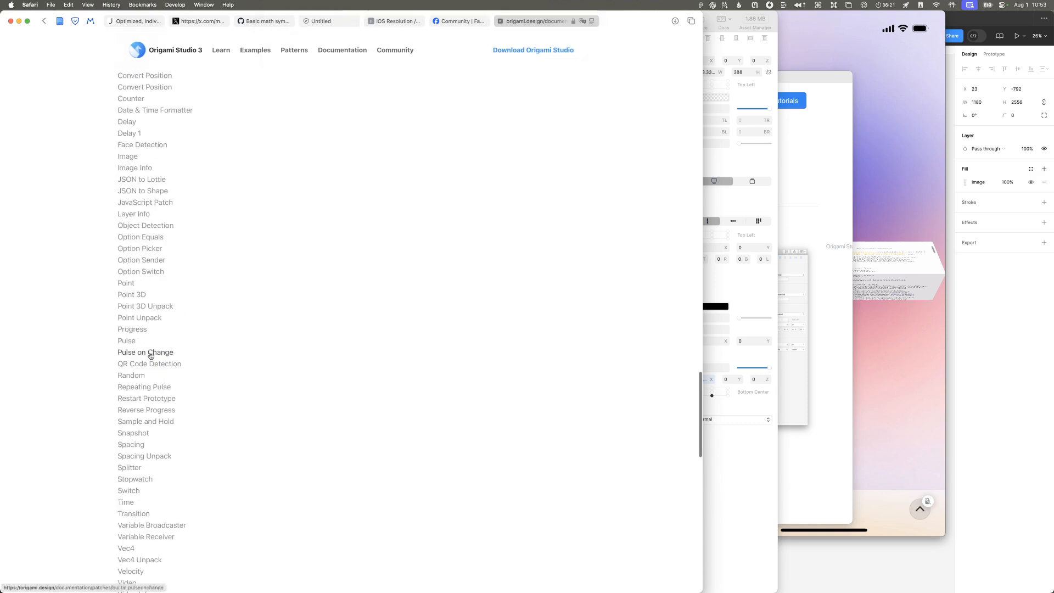
scroll(151, 356, up, 20)
scroll(151, 357, down, 20)
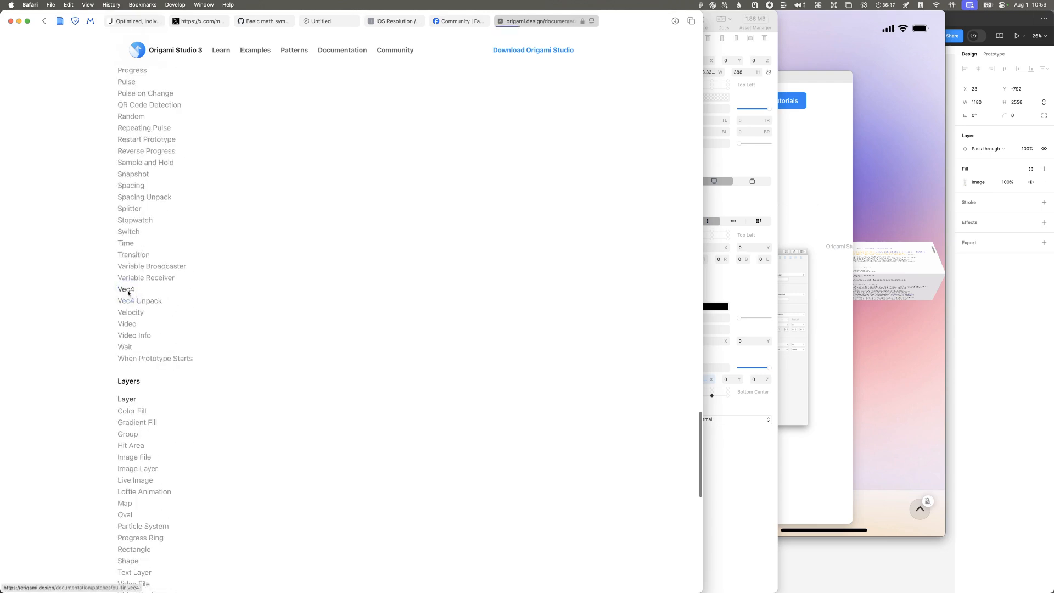
Step: Open the Vec4 patch page, scan the Utility topics again, and view the patch's inputs and related patterns
click(126, 290)
scroll(135, 304, down, 20)
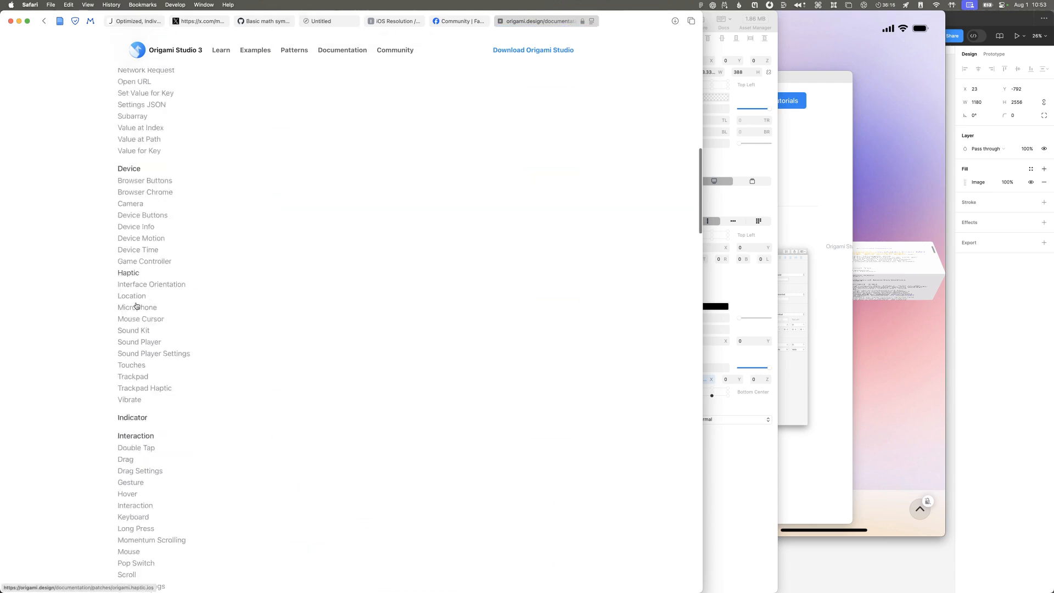
scroll(136, 306, down, 10)
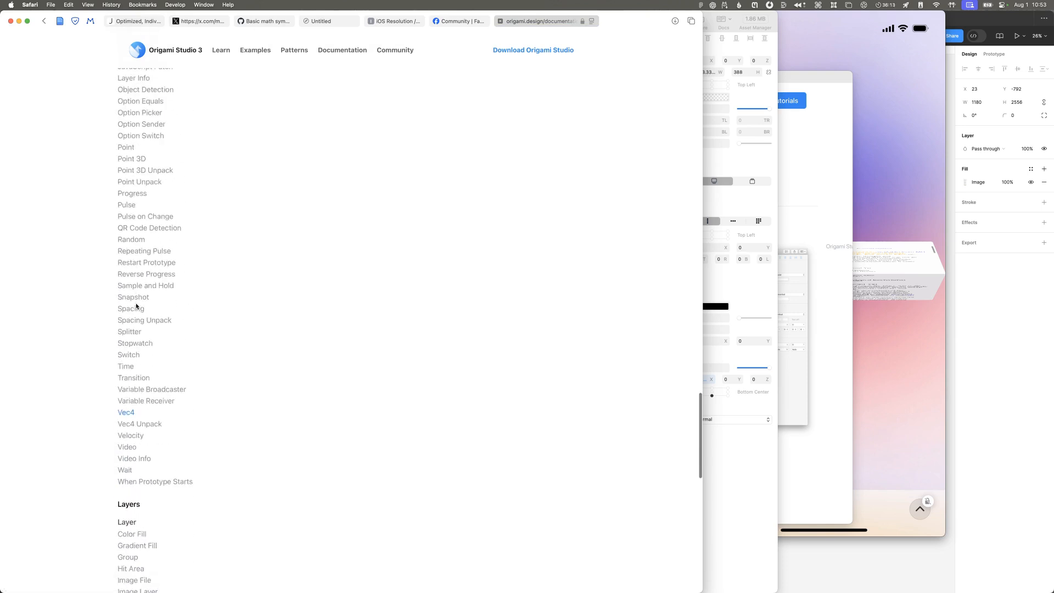
scroll(146, 388, down, 15)
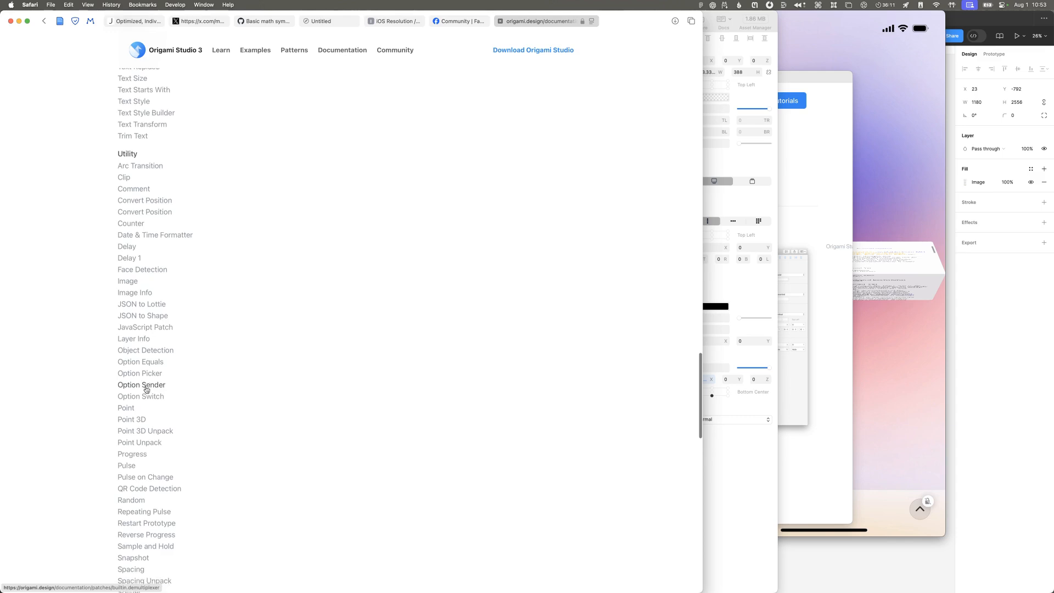
scroll(150, 388, up, 20)
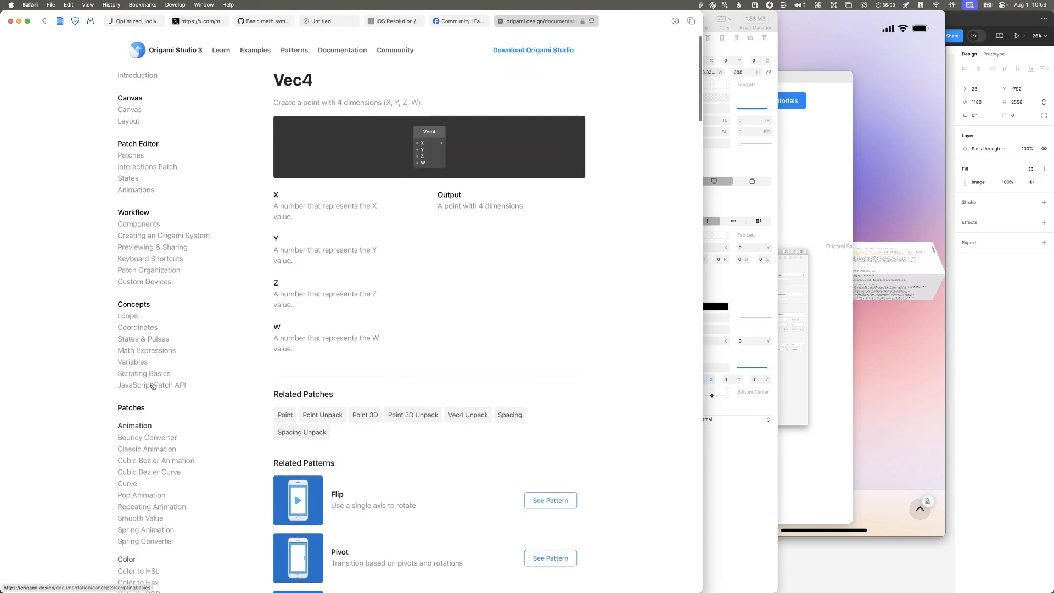
scroll(154, 386, up, 3)
Step: Switch to Origami Studio and draw a rectangle about 374 by 447 inside the bottom half group, over the page's lower half
key(super+Tab)
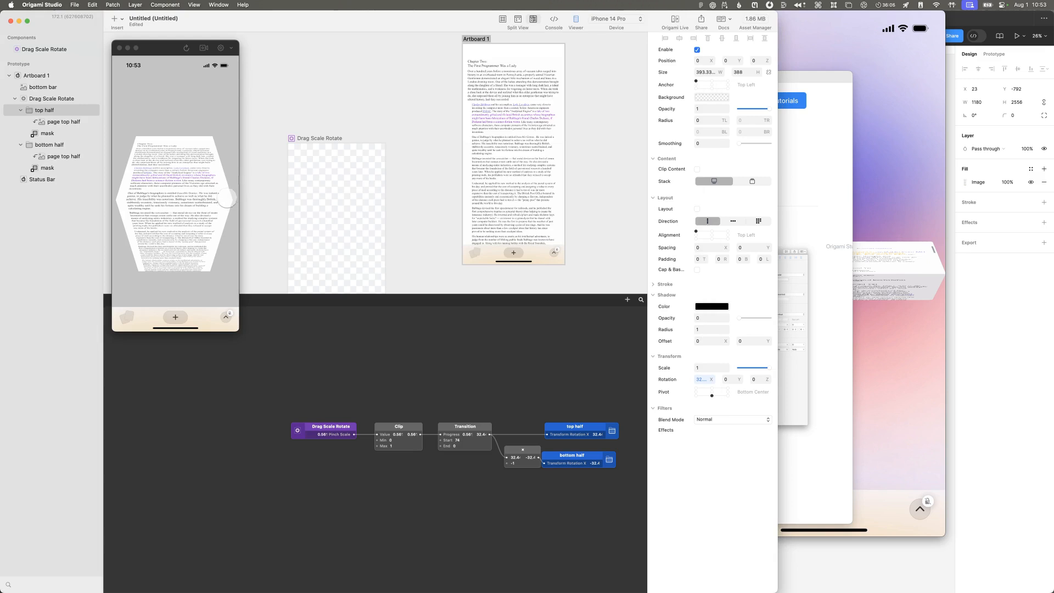
click(38, 145)
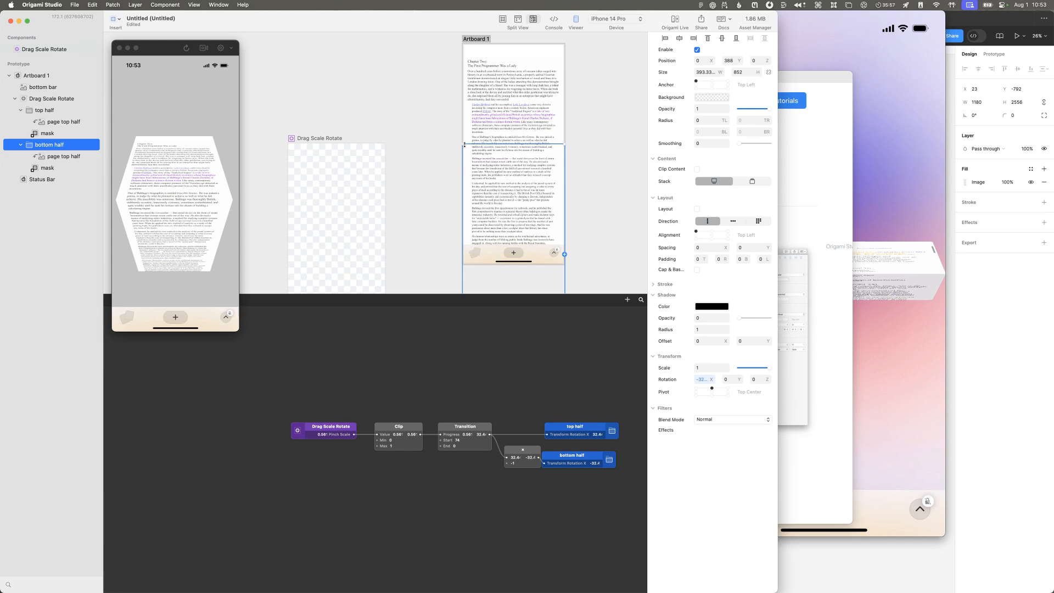
drag(465, 148, 563, 264)
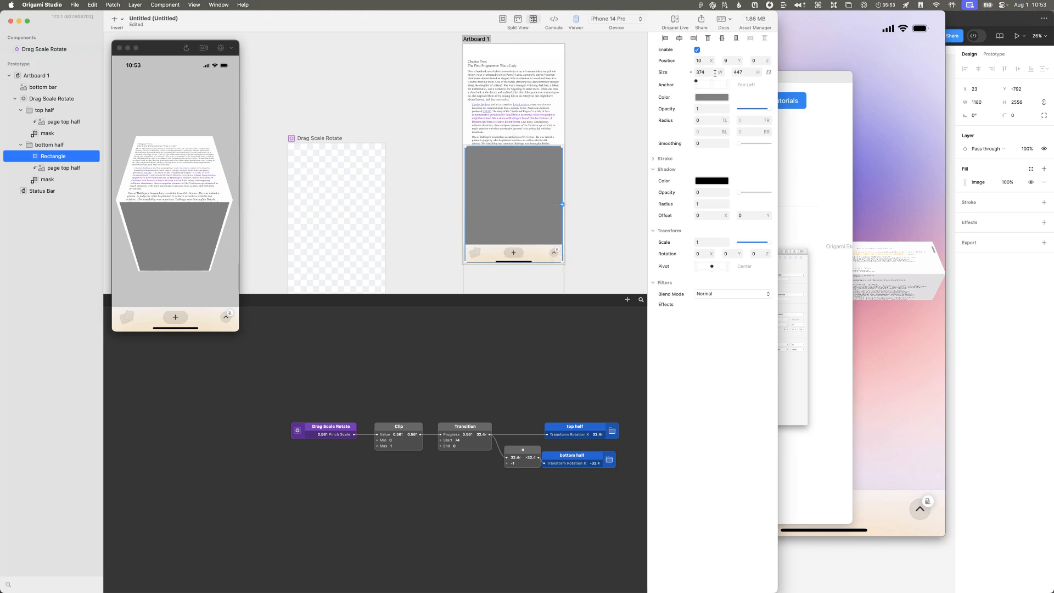
Step: Place the rectangle at position 0, 0 in the bottom half group and set its width and height to 100%
scroll(539, 164, up, 5)
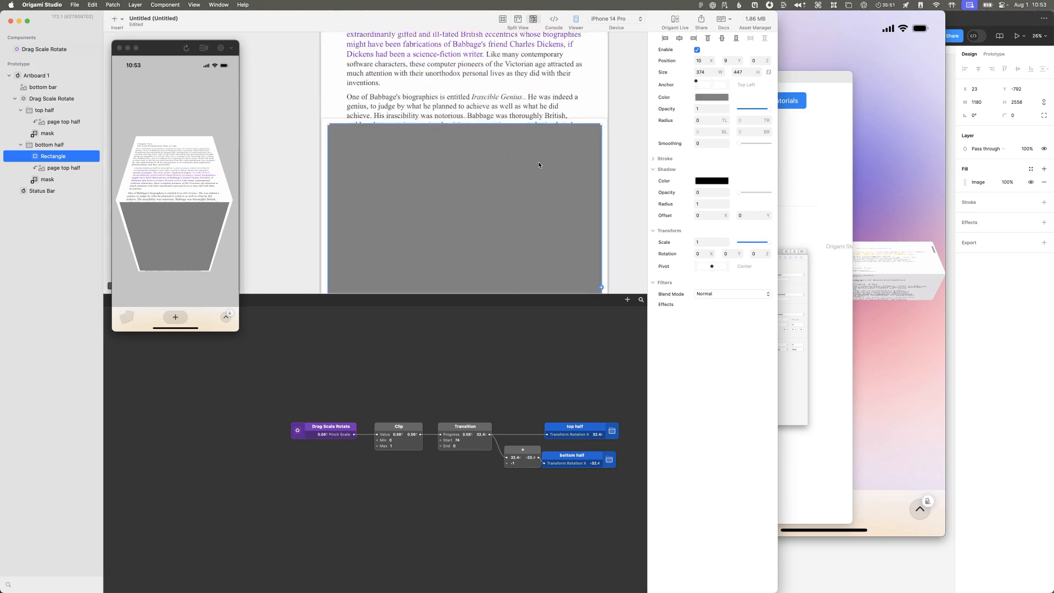
scroll(538, 165, left, 1)
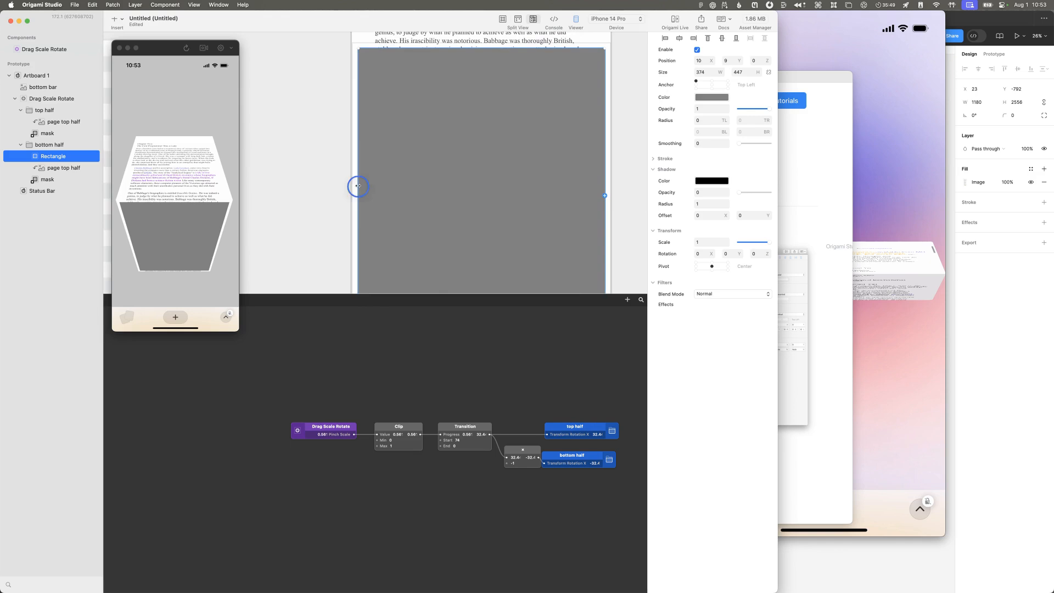
drag(358, 186, 352, 187)
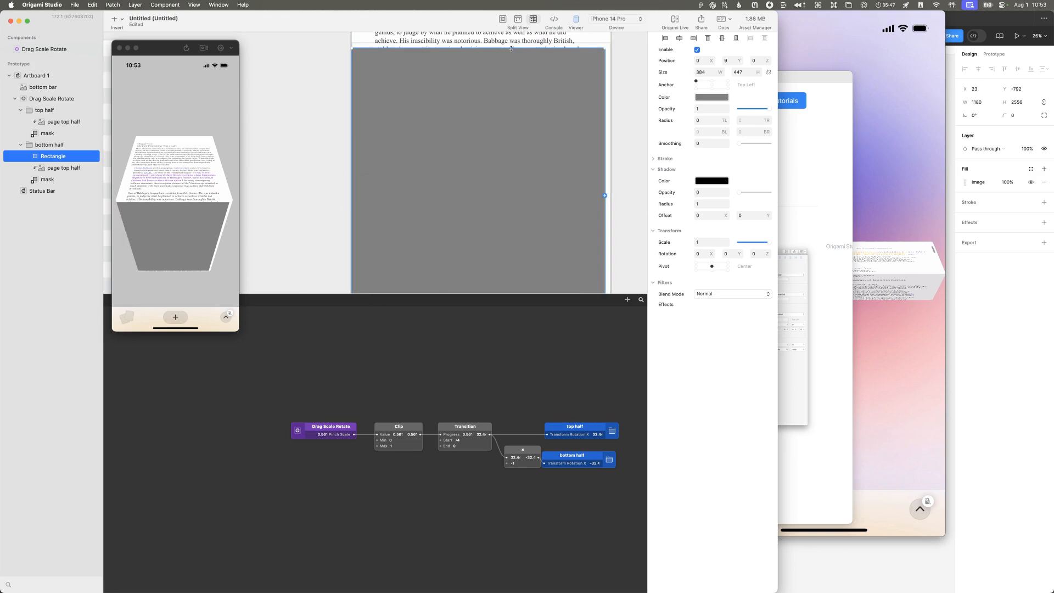
drag(512, 48, 513, 44)
click(733, 61)
text(0)
click(714, 72)
text(100%)
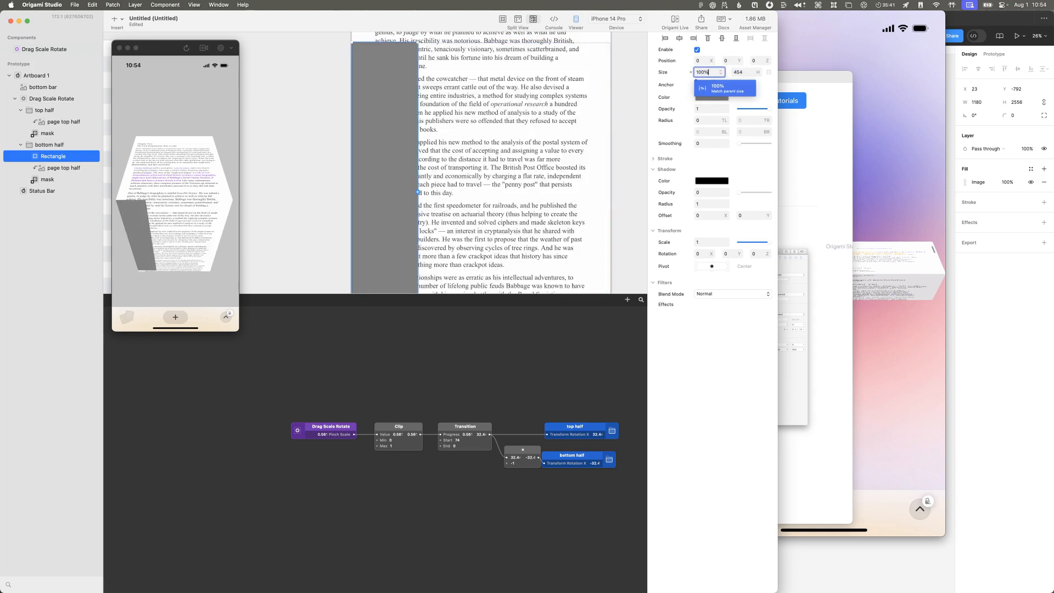
click(746, 81)
click(748, 74)
text(100%)
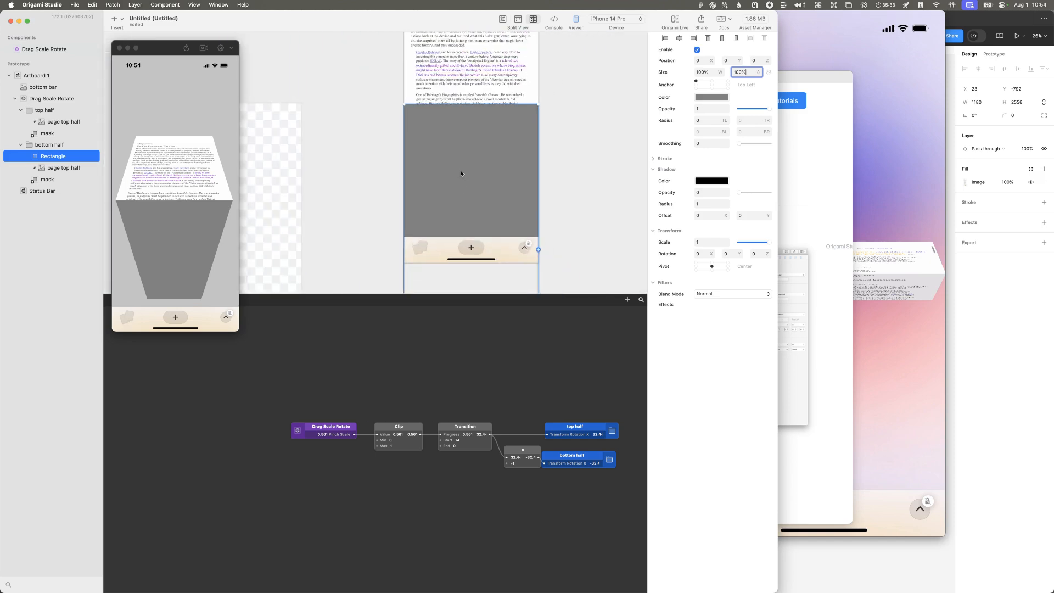
Step: Change the rectangle's fill color to black
click(710, 99)
drag(744, 111, 678, 150)
click(710, 368)
Step: Add a second Transition patch below the existing one and connect the Clip output to its Progress input
scroll(555, 372, down, 3)
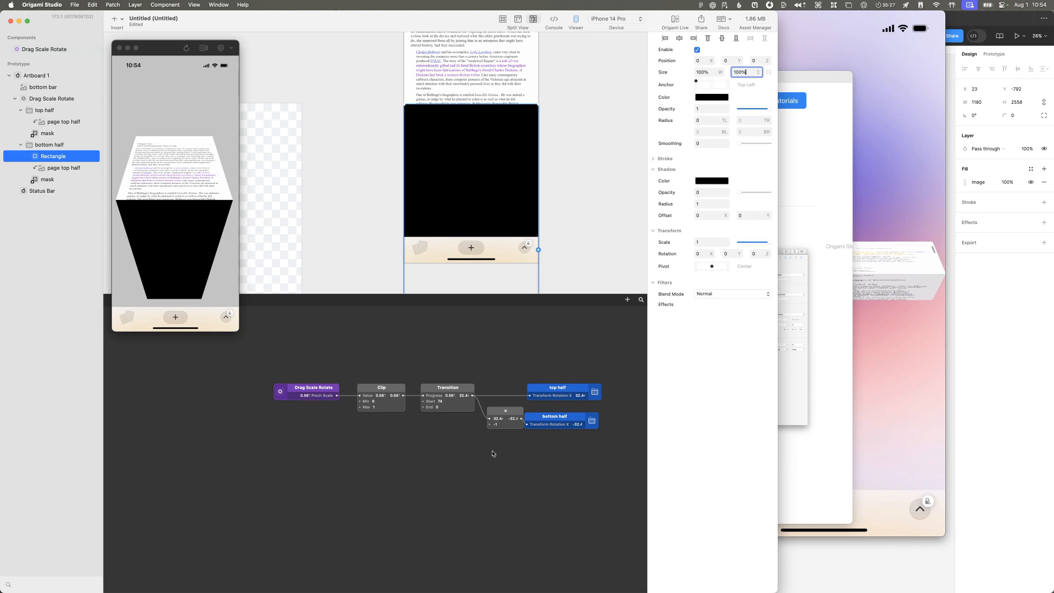
double_click(438, 452)
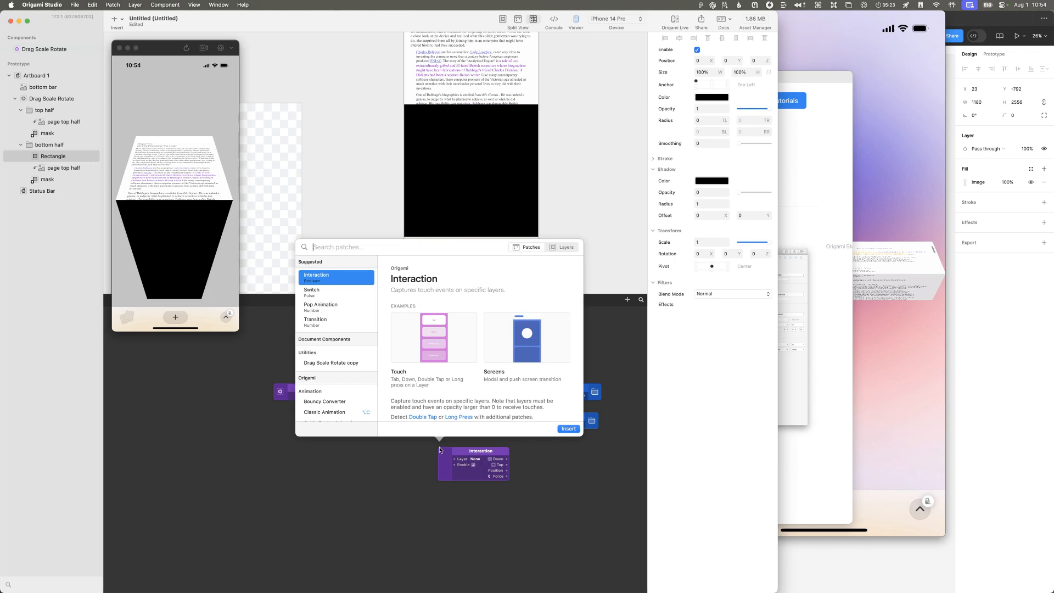
text(tran)
key(Return)
drag(454, 450, 438, 456)
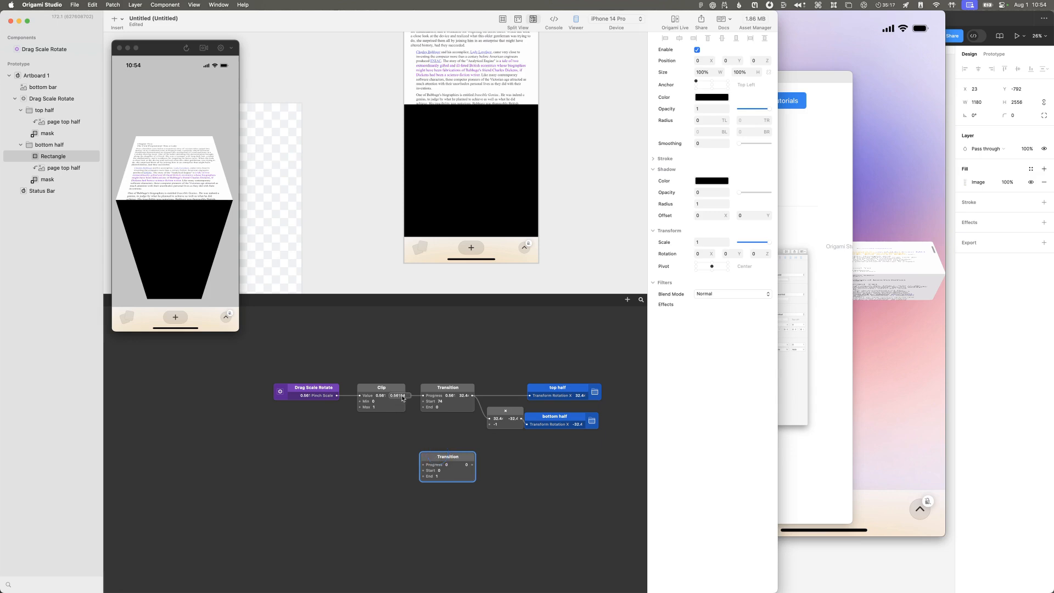
drag(403, 396, 428, 468)
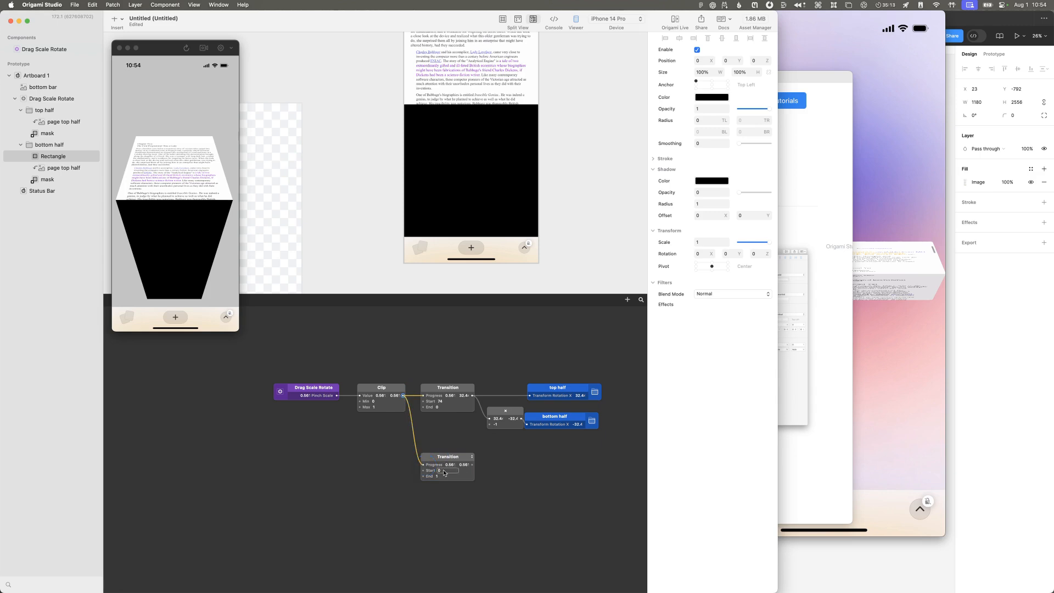
Step: Set the new Transition's start to 1 and end to 0.7, and link its output to the rectangle's shadow opacity
click(439, 477)
drag(473, 465, 661, 193)
drag(501, 459, 511, 459)
double_click(437, 476)
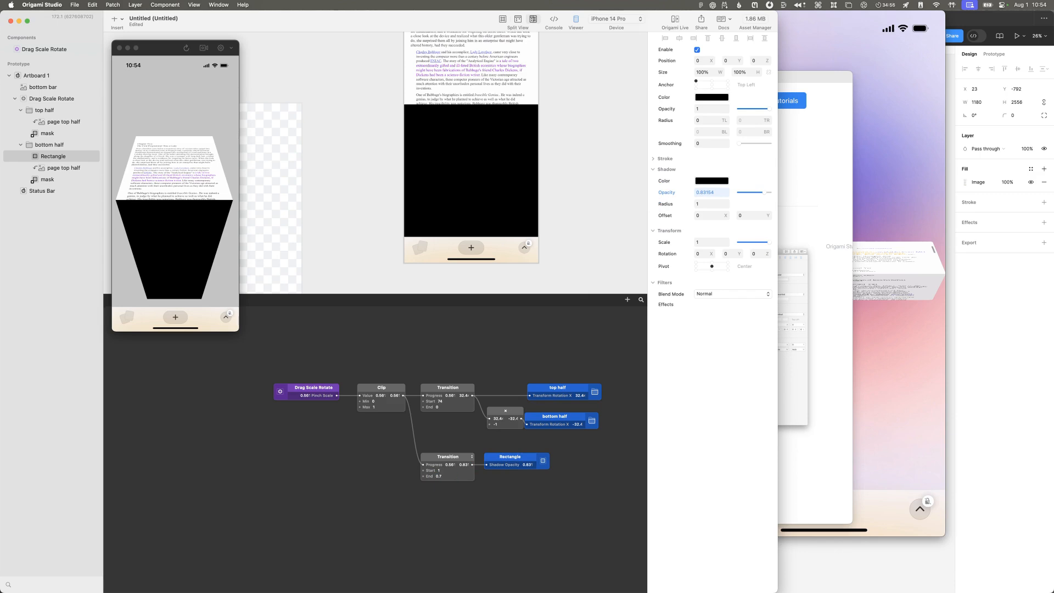
Step: Switch to QuickTime Player, bring the Movie Recording window forward, move it beside the workspace, and return to Origami Studio
click(923, 218)
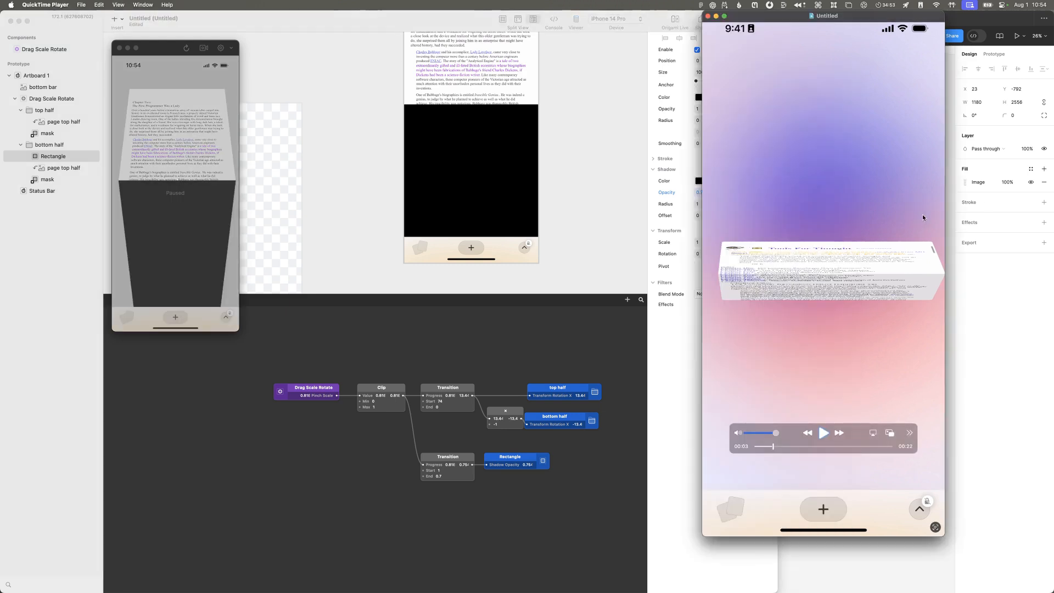
key(super+grave)
key(super+grave)
click(506, 19)
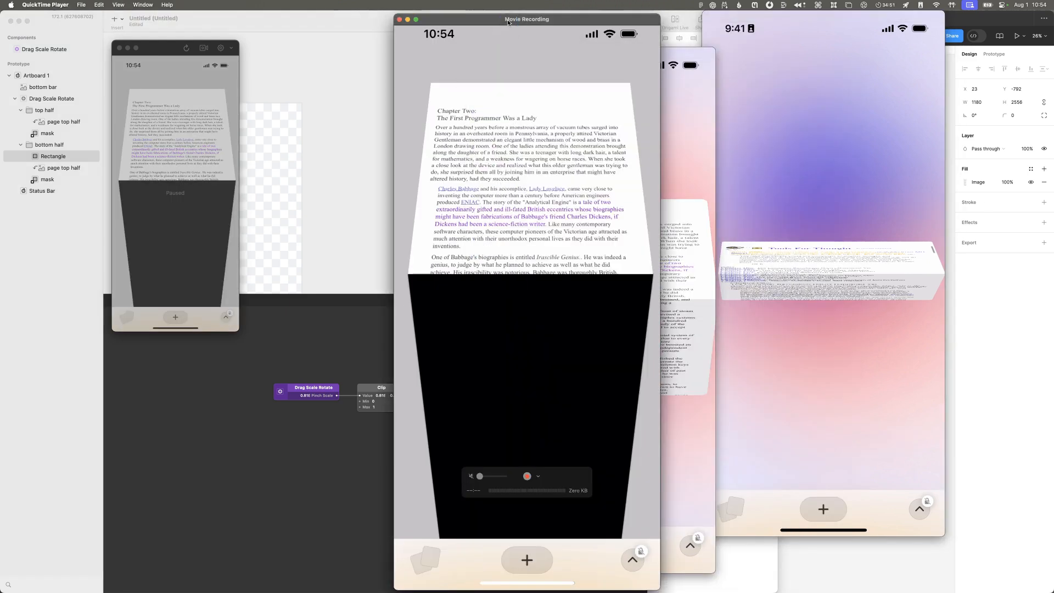
key(ctrl+alt+Right)
click(331, 346)
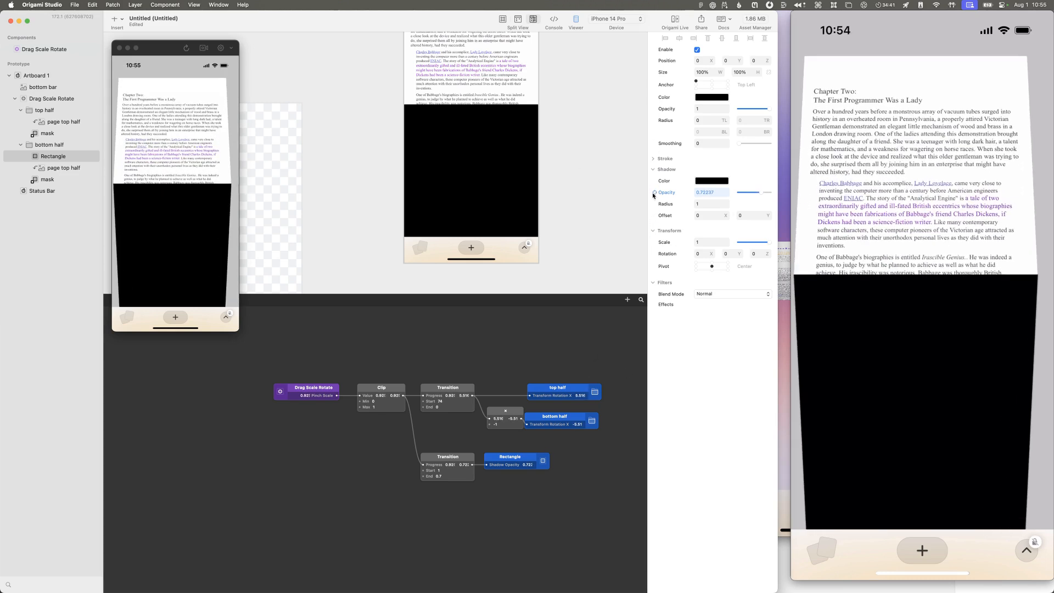
Step: Delete the rectangle's Shadow Opacity patch and link the new Transition's output to the rectangle's color instead
click(498, 462)
key(BackSpace)
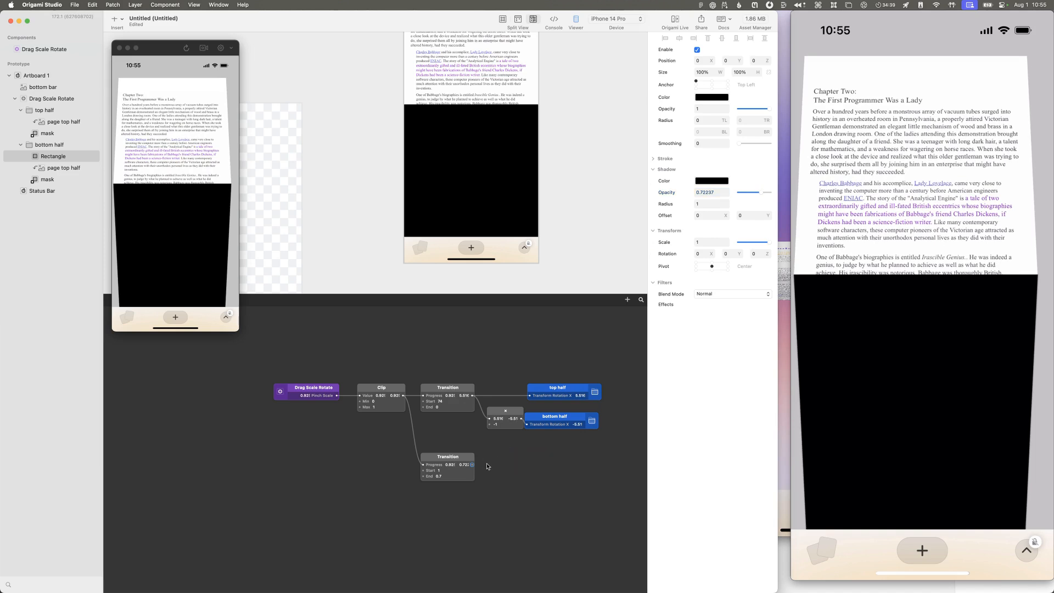
drag(473, 466, 663, 97)
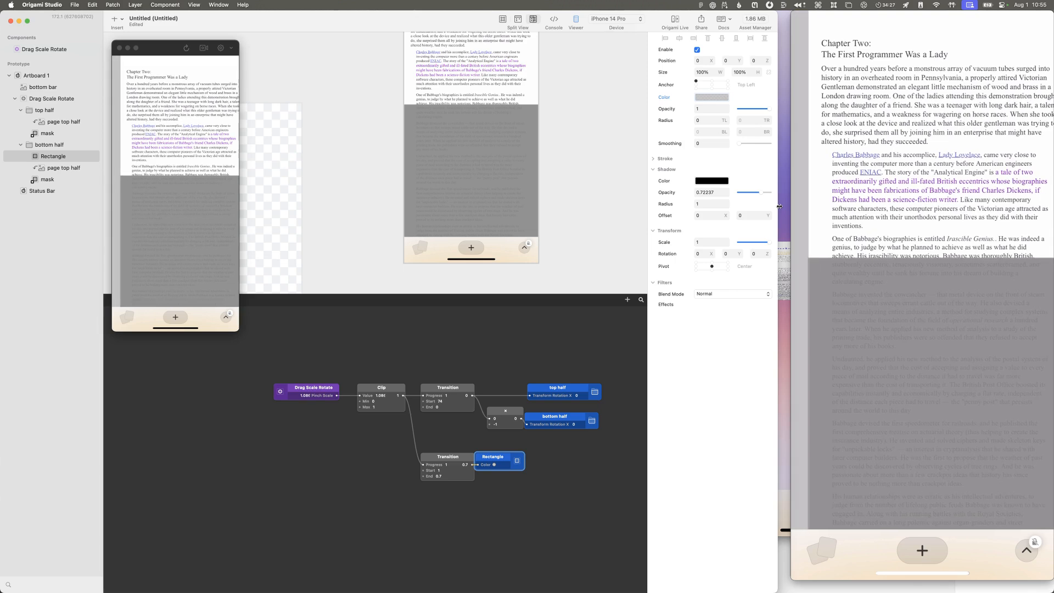
Step: Set both the start and end values of the lower Transition patch to 0
click(444, 470)
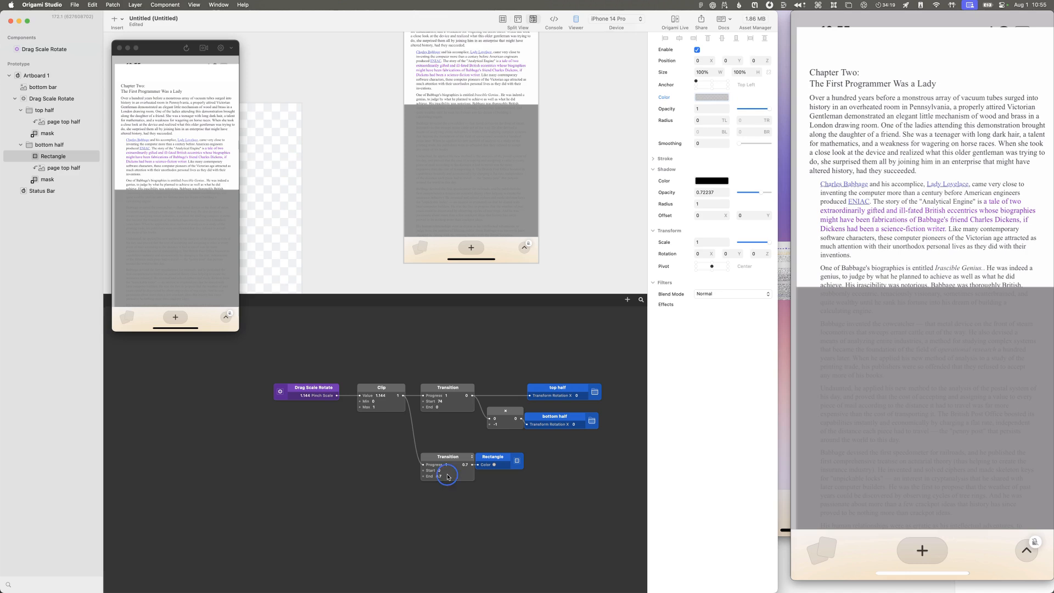
click(445, 481)
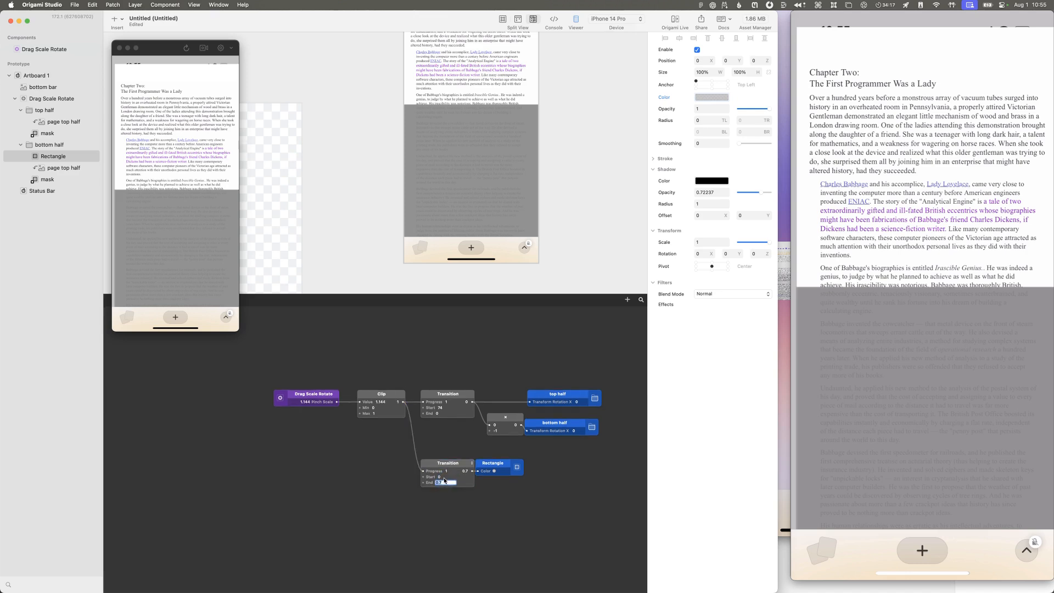
text(0)
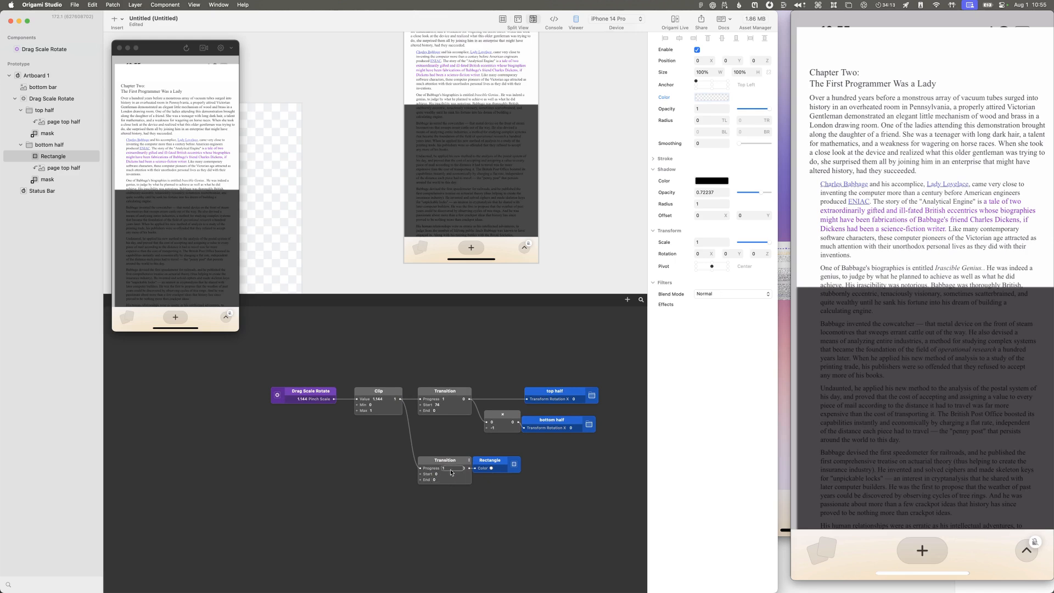
Step: Delete the rectangle's Color patch and link the lower Transition's output to the rectangle's layer opacity
click(501, 467)
key(BackSpace)
drag(471, 469, 665, 109)
Step: Set the rectangle's color to 000000 with alpha 255, and set the lower Transition's start to 0.6
click(717, 101)
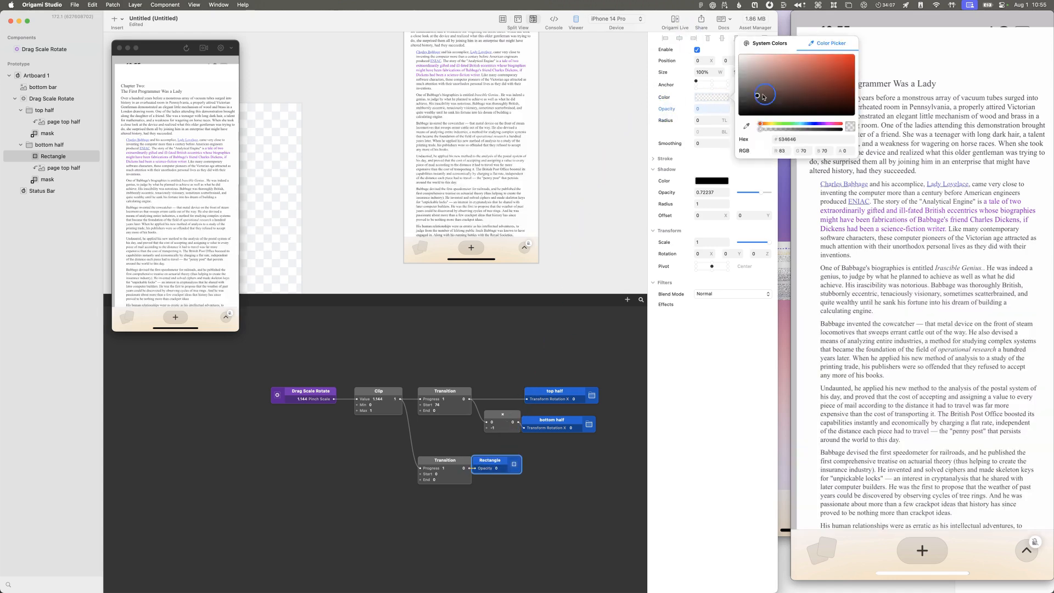
click(850, 150)
key(Return)
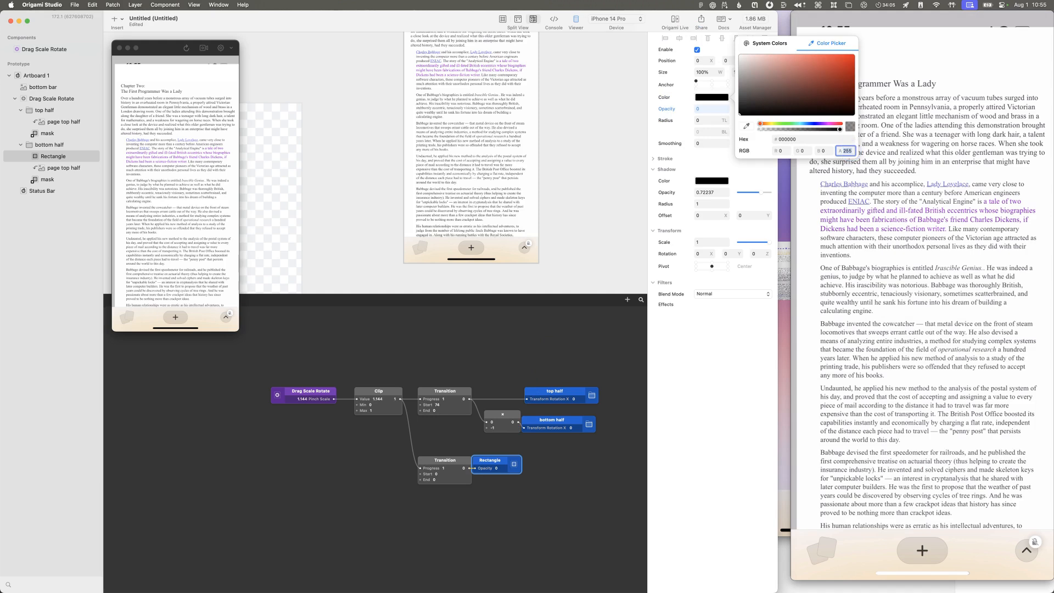
click(670, 372)
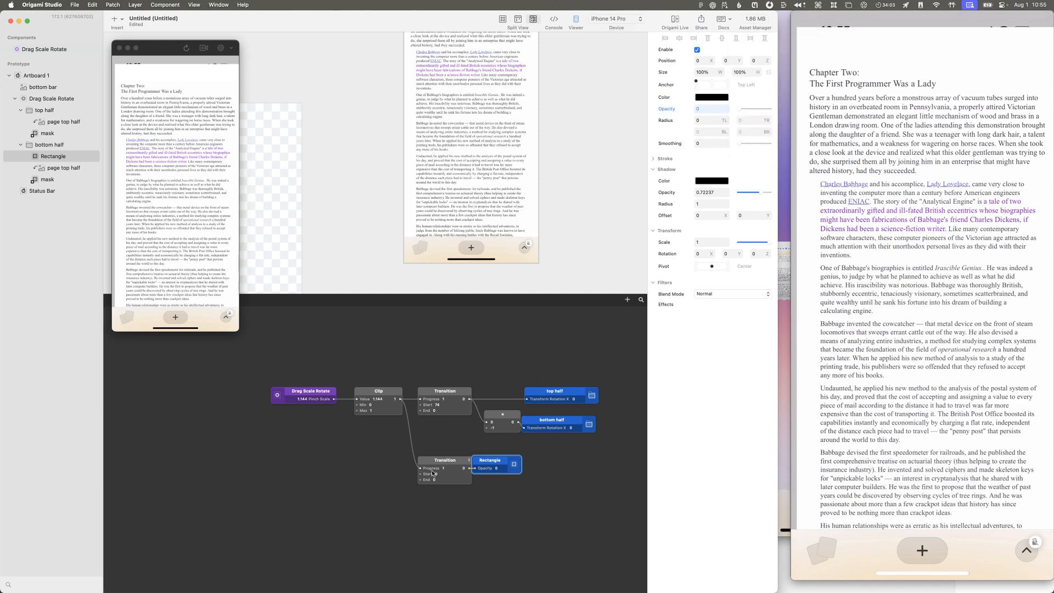
text(0.6)
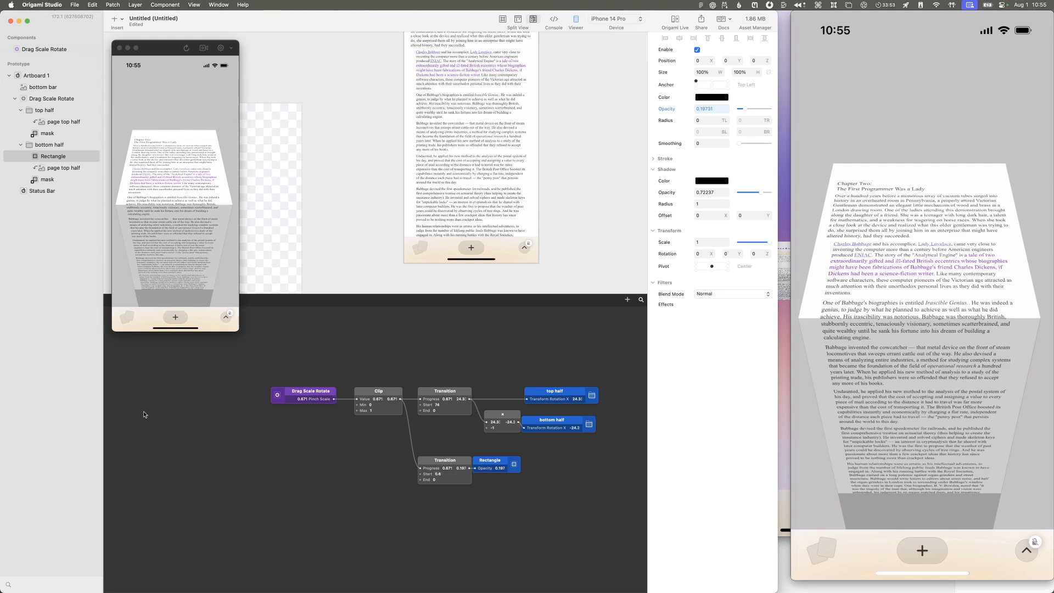
Step: Check the size of the bottom half's mask layer and set the rectangle's height to the matching 465
click(44, 157)
scroll(356, 159, down, 2)
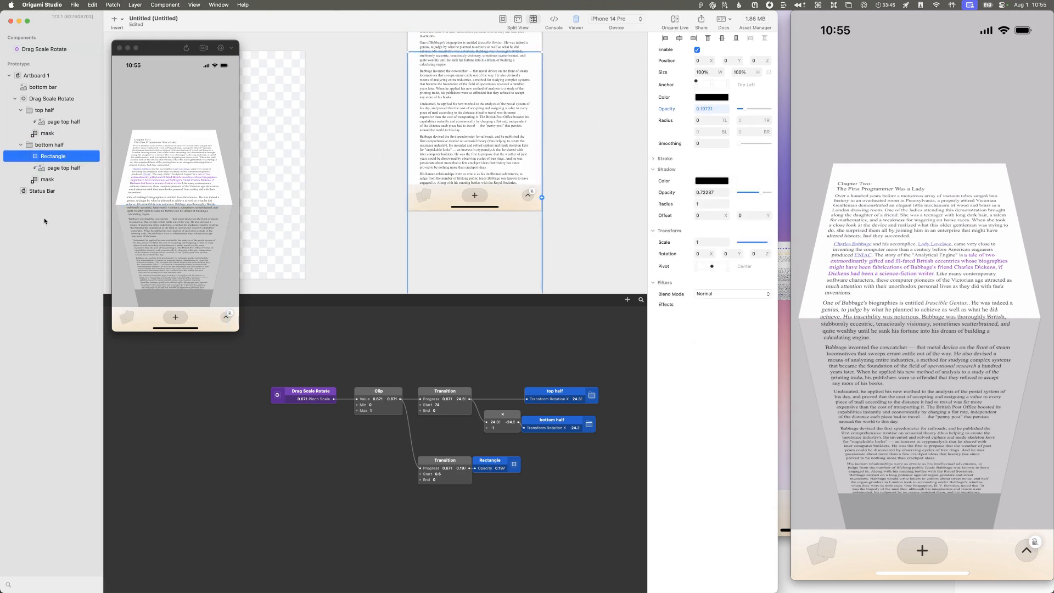
click(52, 169)
click(44, 183)
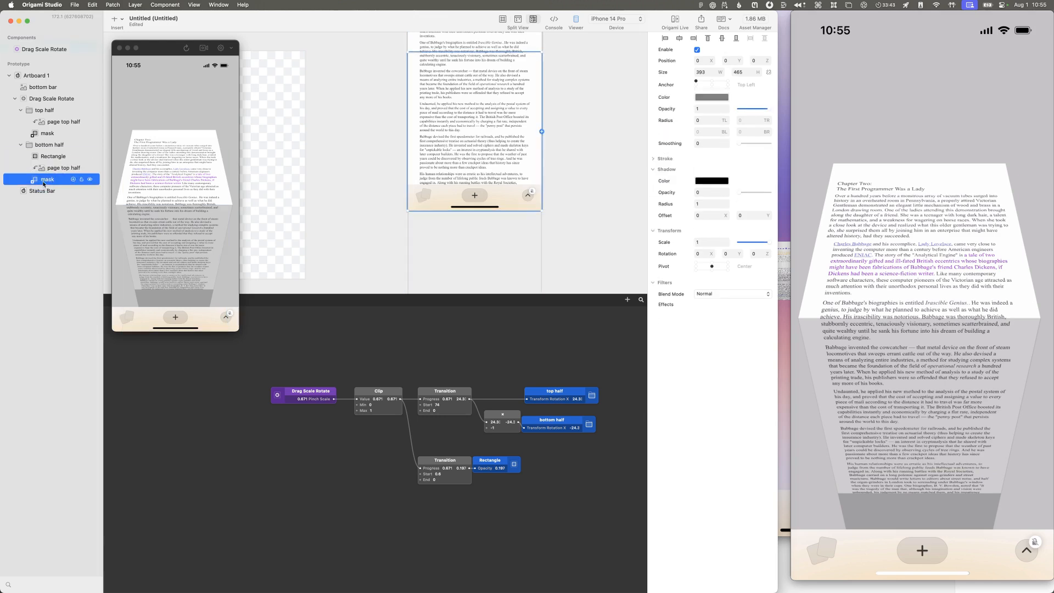
click(63, 157)
drag(47, 158, 44, 159)
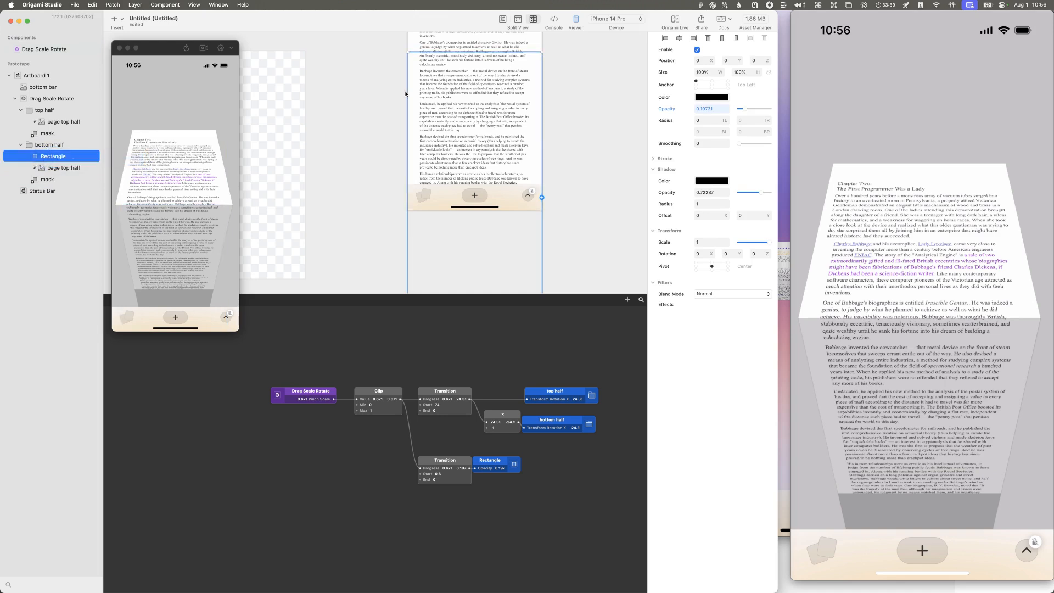
click(742, 72)
text(465)
key(Return)
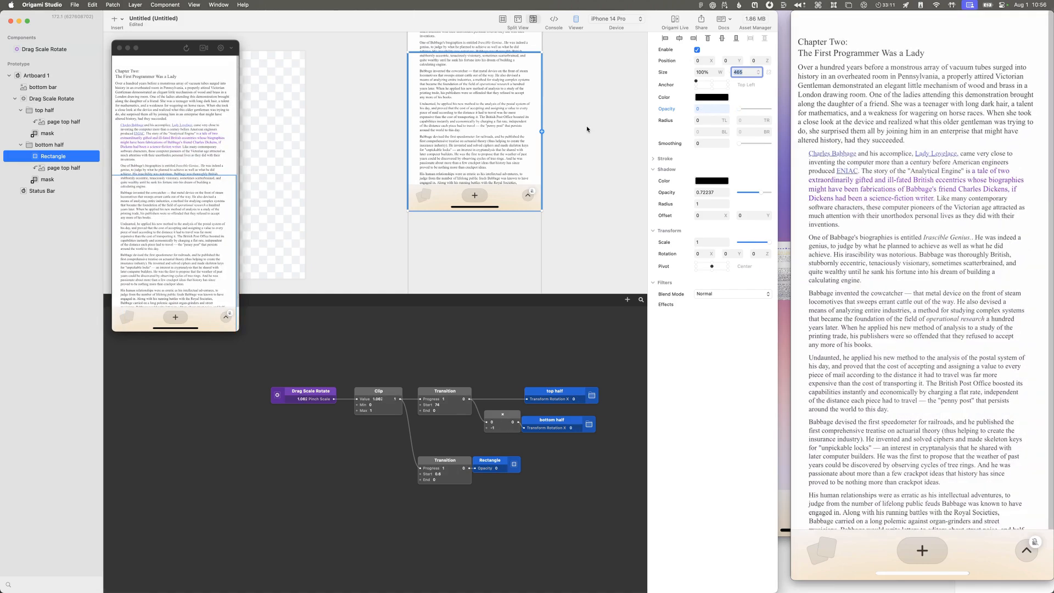
Step: Move the Drag Scale Rotate patch farther from Clip, and open its component to examine the patch graph and component details
drag(319, 399, 258, 396)
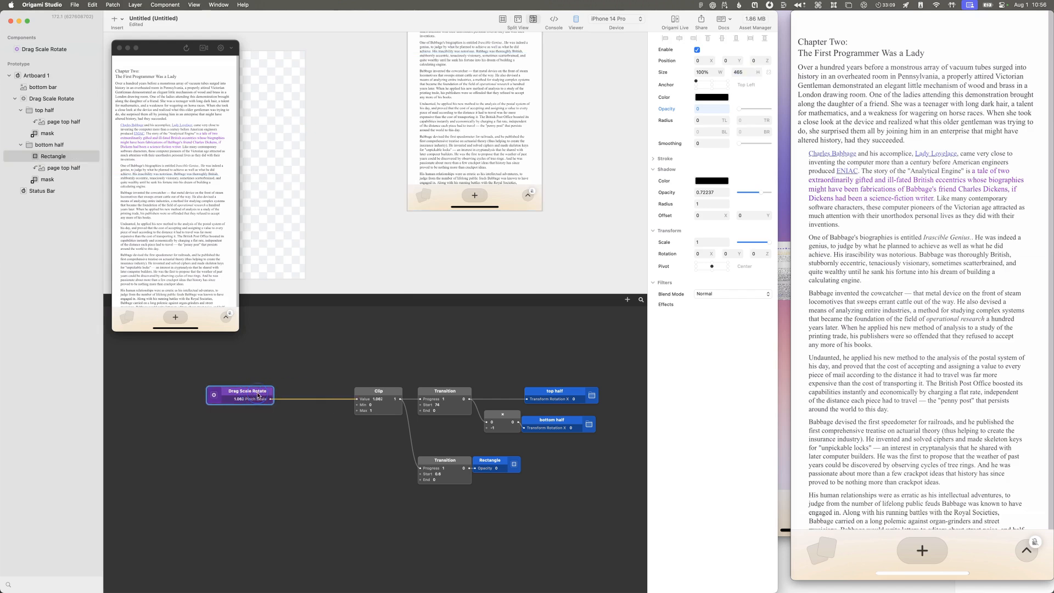
double_click(17, 51)
scroll(500, 499, down, 3)
scroll(499, 498, right, 2)
scroll(499, 498, down, 1)
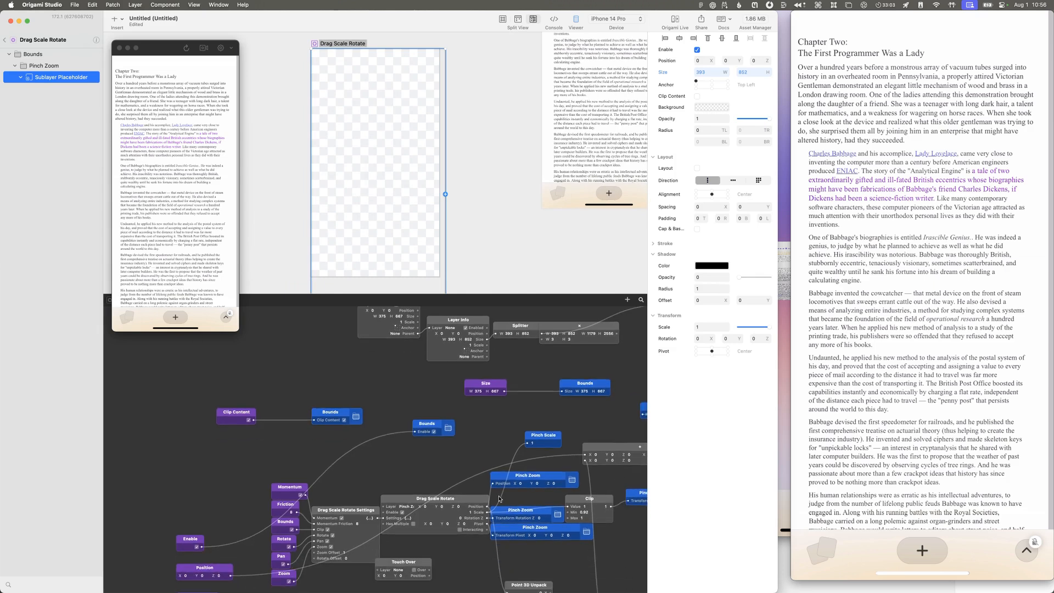
scroll(499, 499, down, 5)
scroll(499, 498, right, 4)
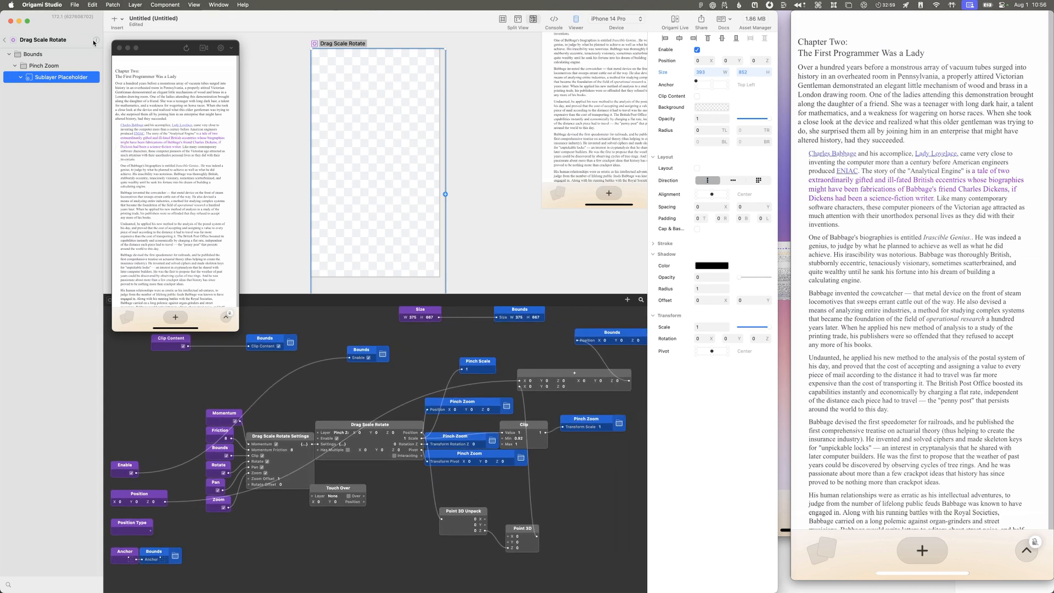
click(95, 41)
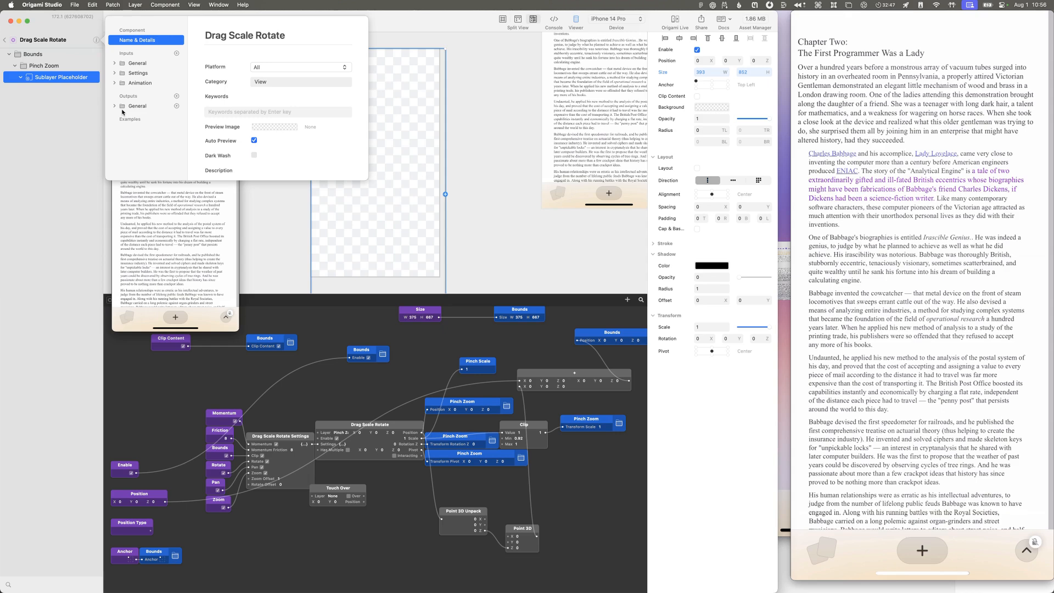
click(349, 410)
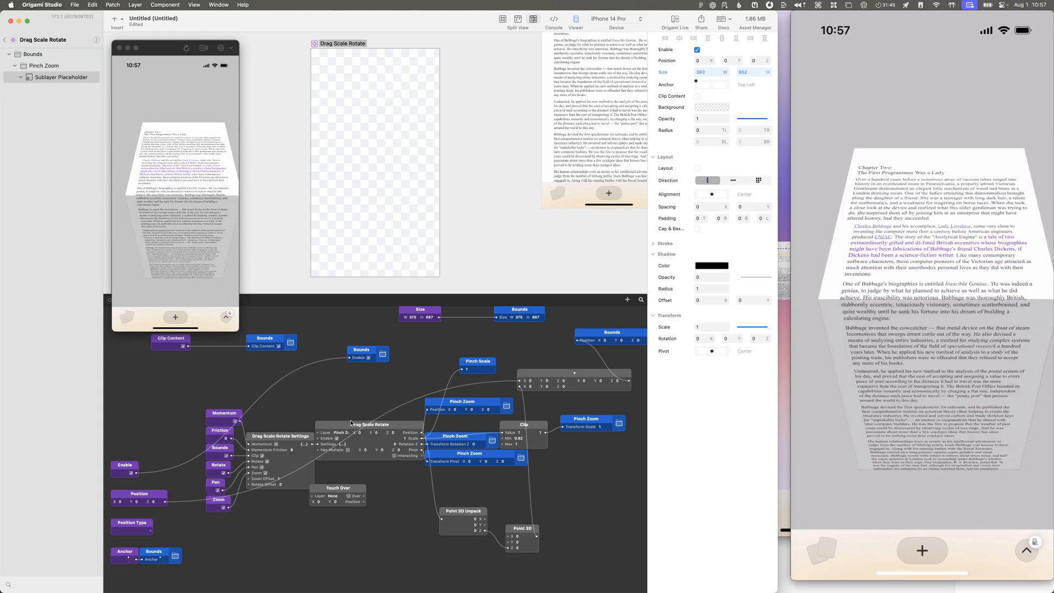
Step: Open the nested Drag Scale Rotate patch, enlarge the patch editor, and look over its pivot, scale and rotation logic
double_click(351, 425)
click(389, 512)
double_click(363, 457)
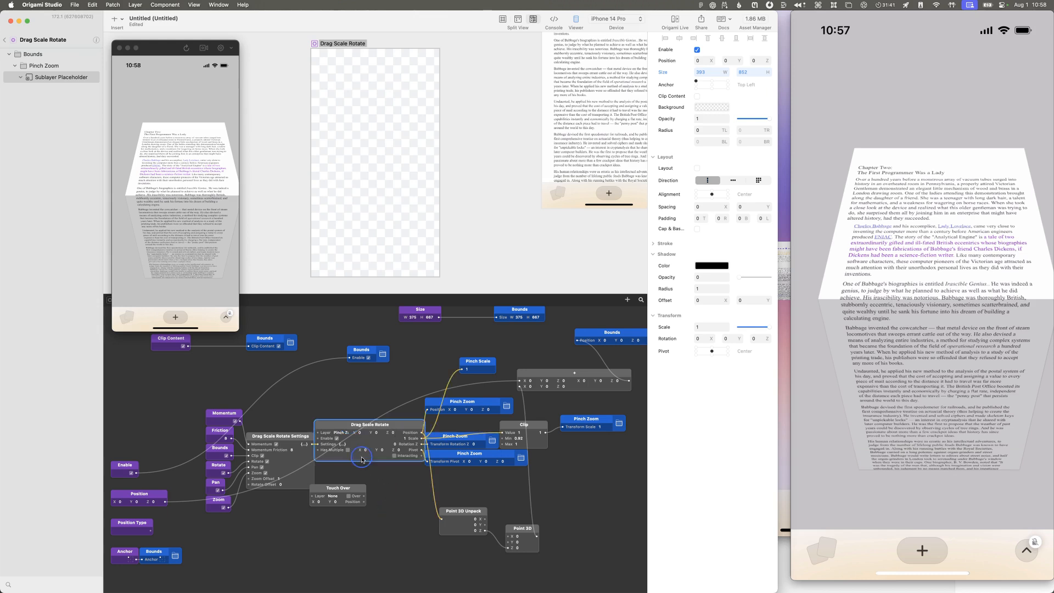
scroll(365, 459, left, 5)
scroll(371, 459, left, 3)
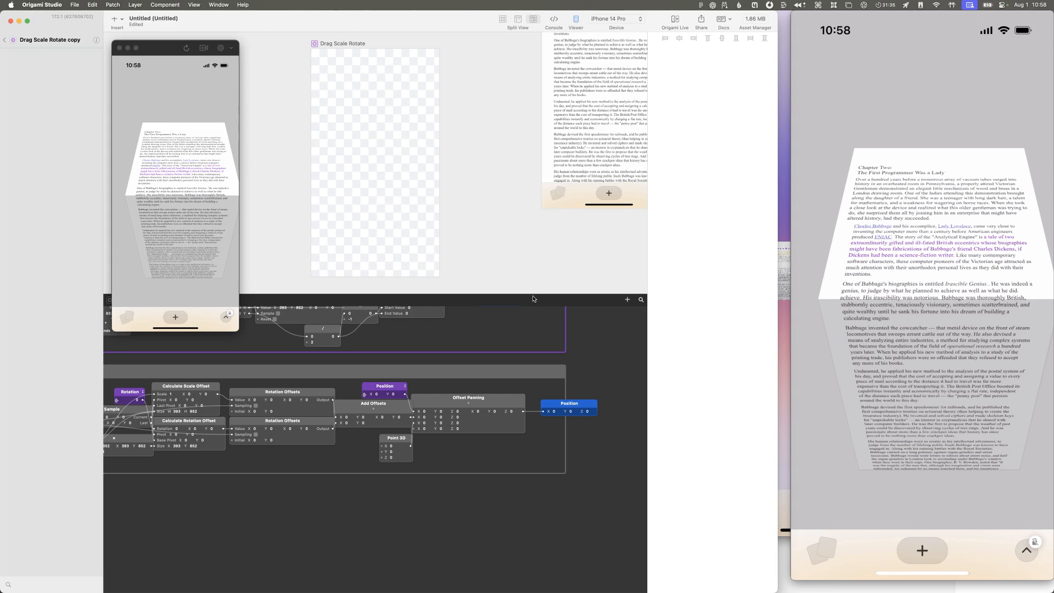
drag(533, 298, 532, 259)
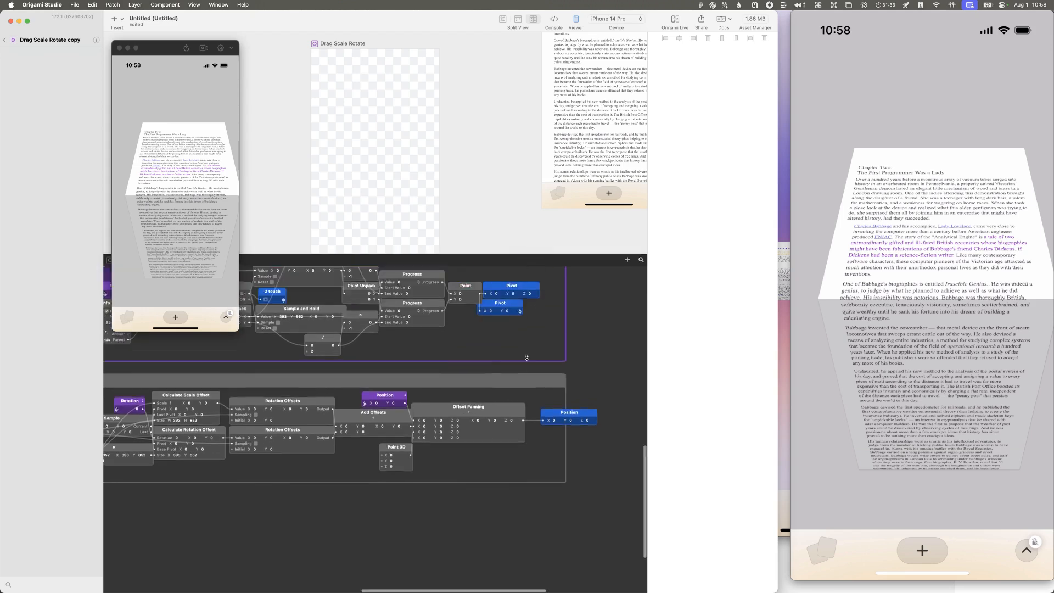
scroll(526, 363, up, 10)
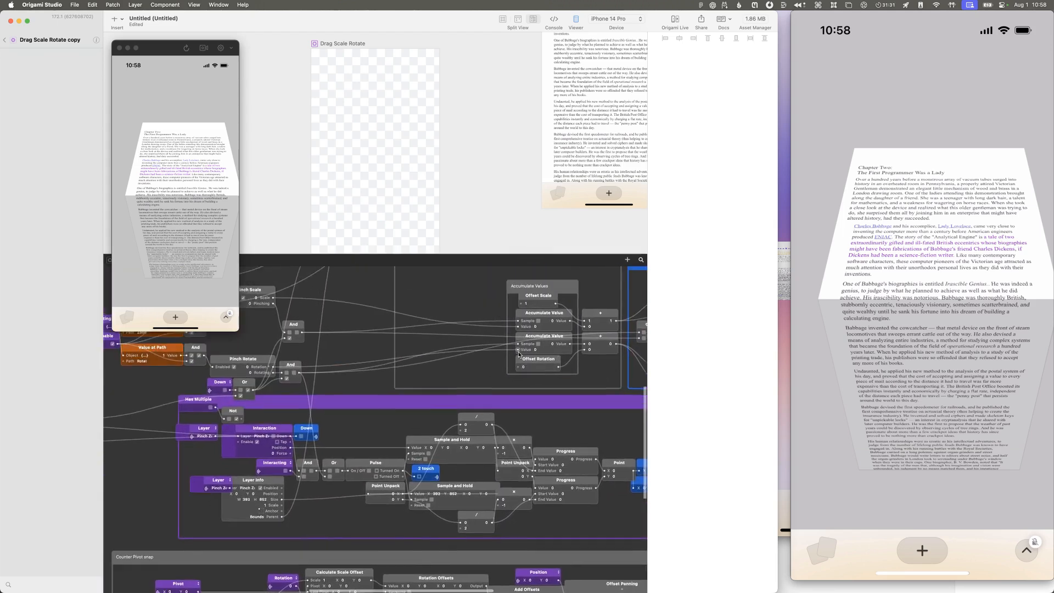
Step: Look over the nested patch's Drag, Function and pivot groups, and examine what feeds the Layer Properties outputs for scale, rotation and interacting
scroll(519, 355, up, 10)
scroll(513, 346, right, 5)
scroll(509, 345, right, 5)
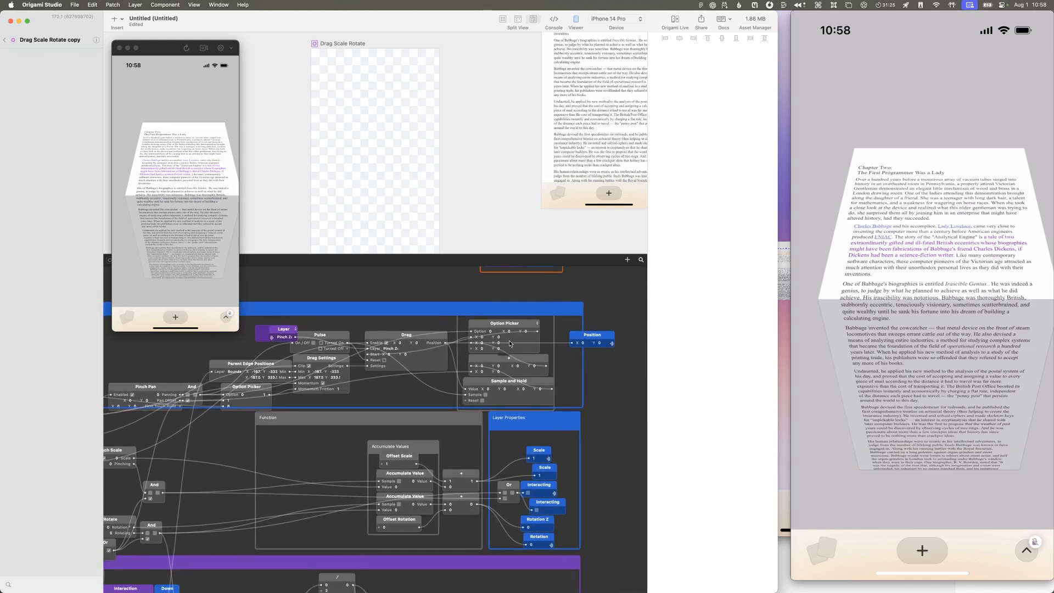
scroll(510, 344, down, 10)
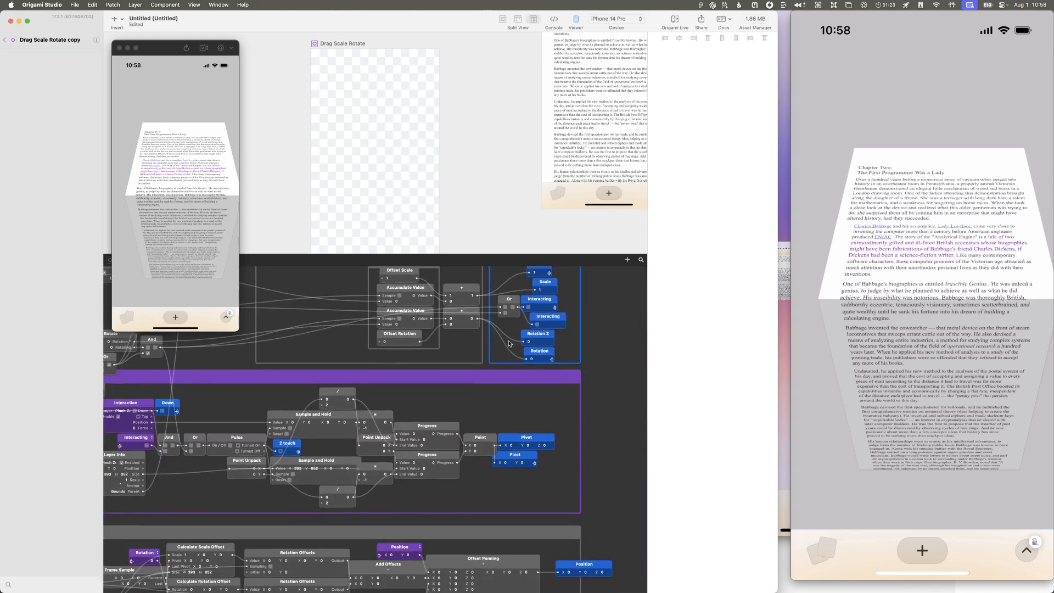
scroll(510, 345, up, 5)
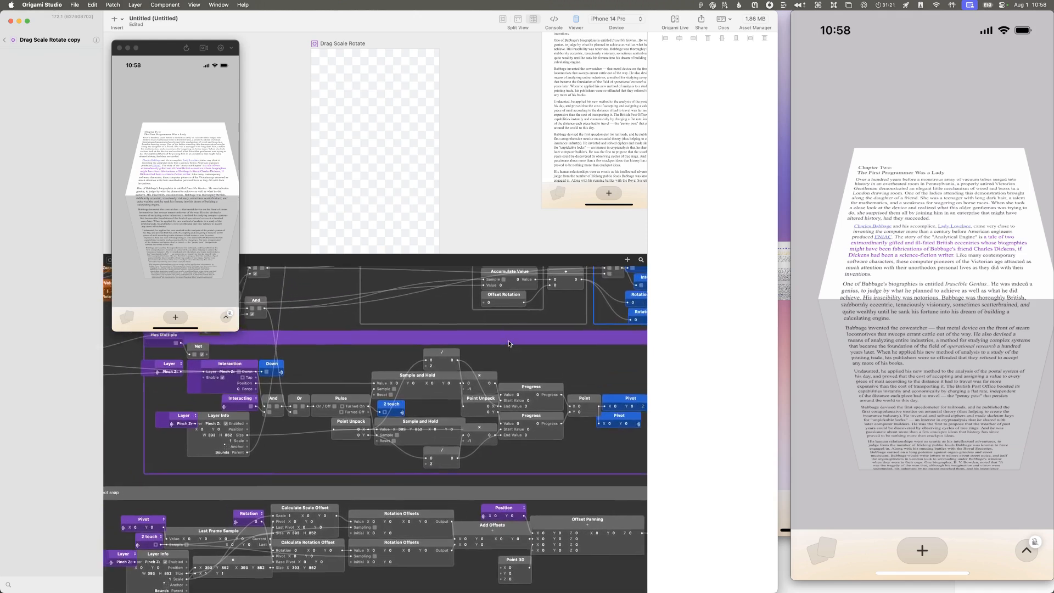
scroll(509, 340, right, 6)
scroll(508, 341, up, 5)
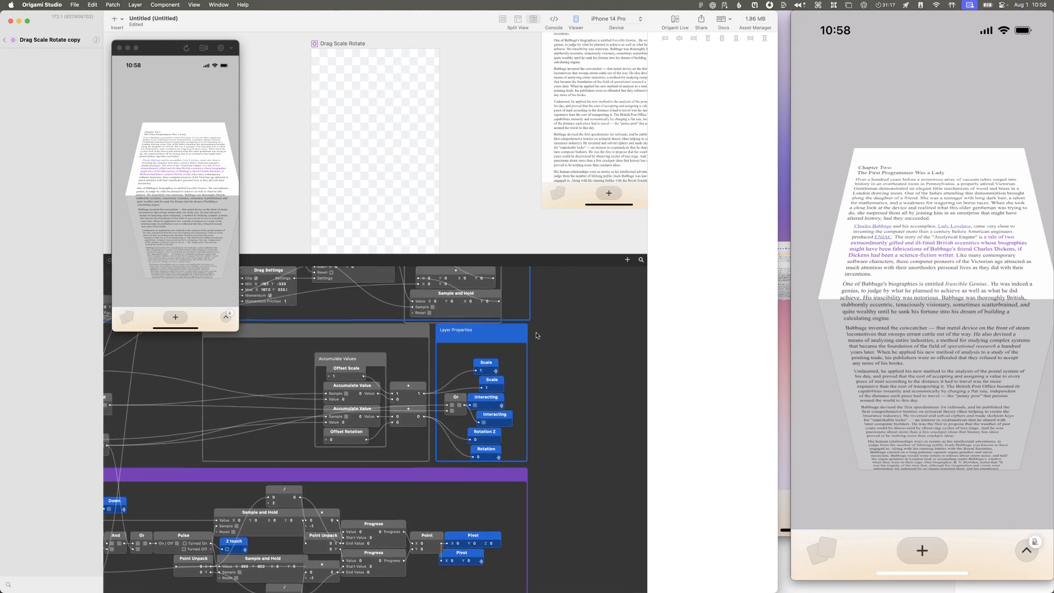
drag(547, 329, 438, 458)
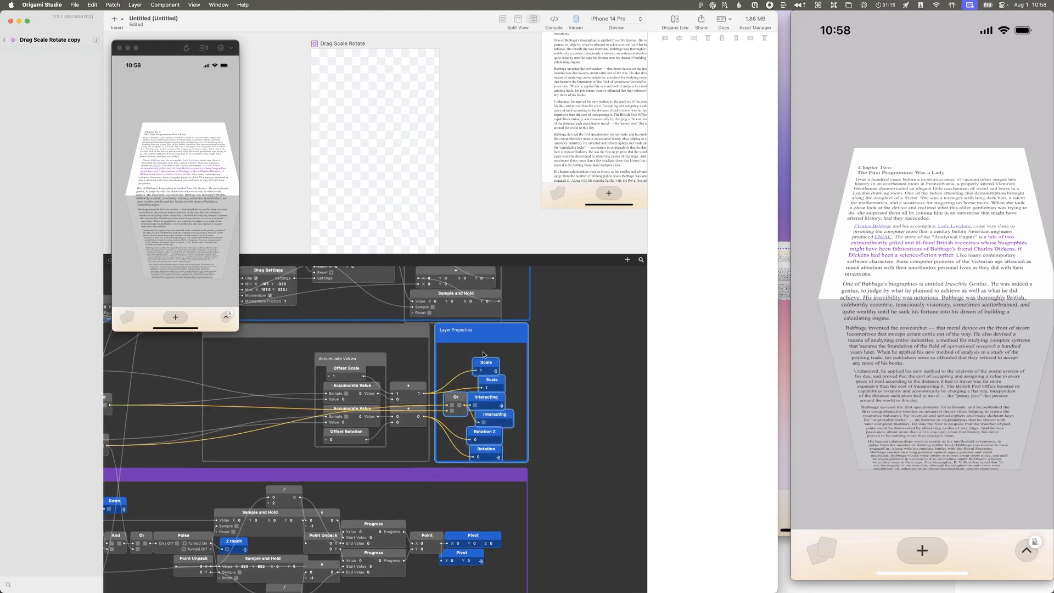
click(585, 359)
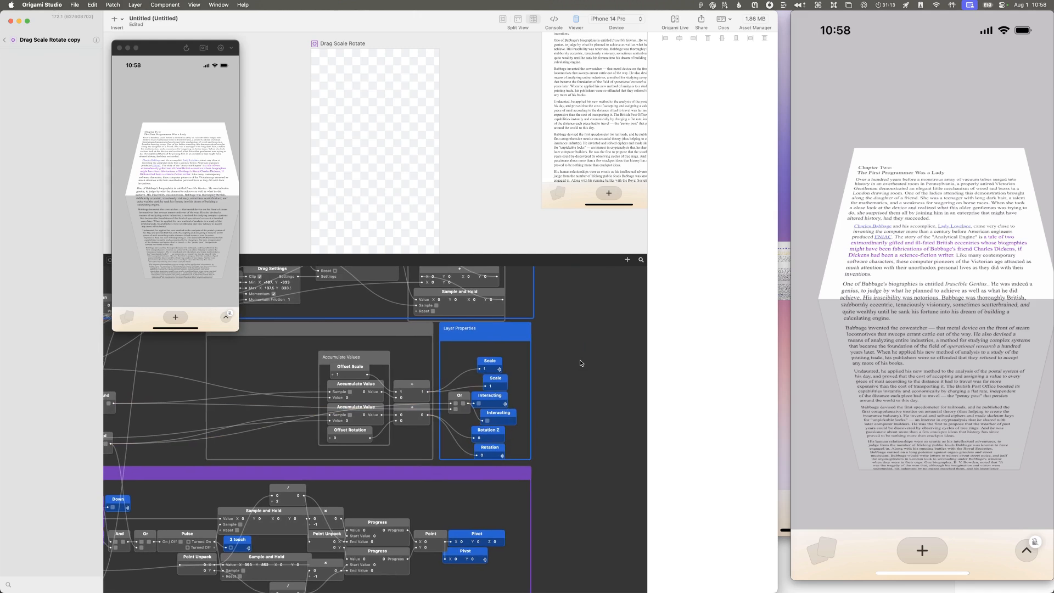
scroll(609, 366, down, 1)
scroll(608, 367, right, 3)
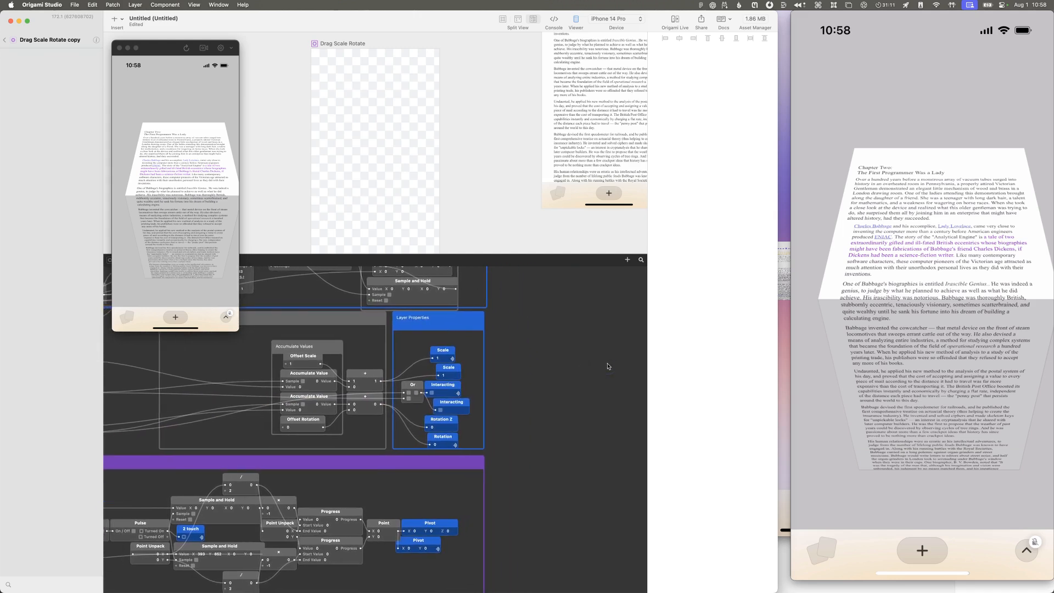
double_click(609, 366)
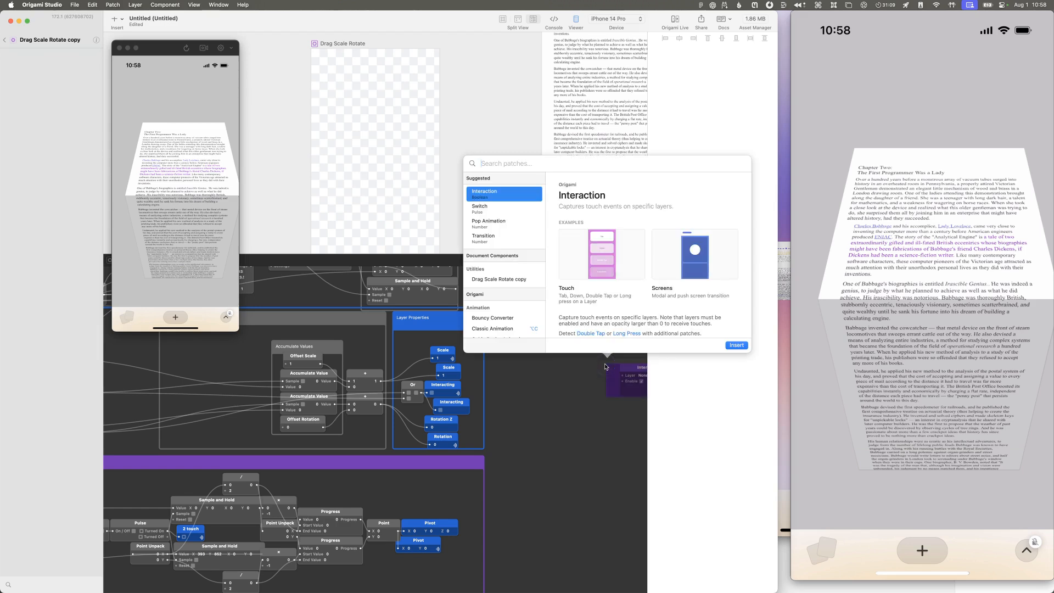
text(state#)
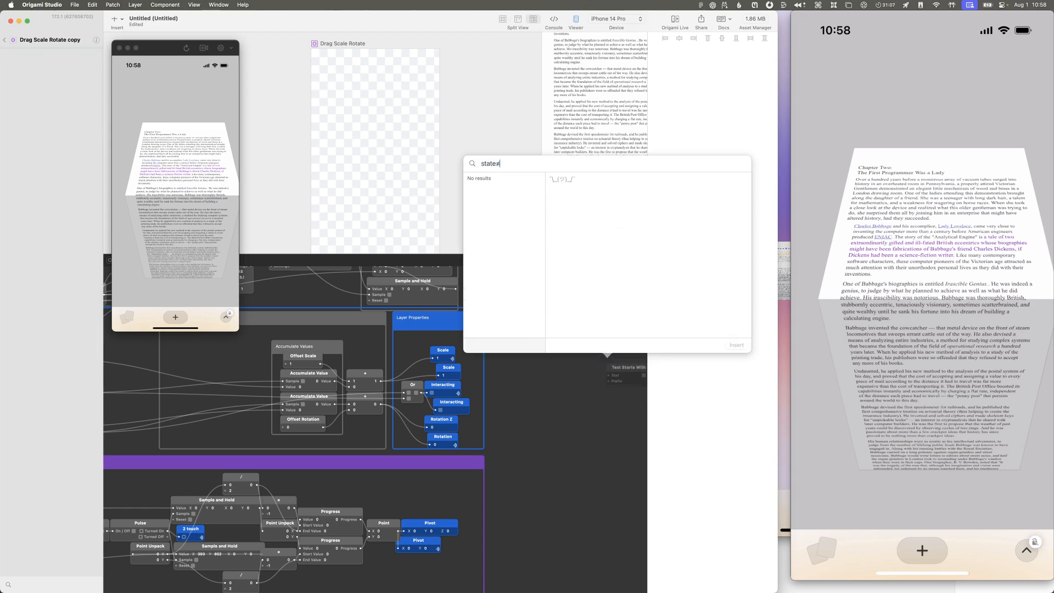
key(BackSpace)
key(BackSpace)
key(BackSpace)
key(BackSpace)
key(BackSpace)
text(swit)
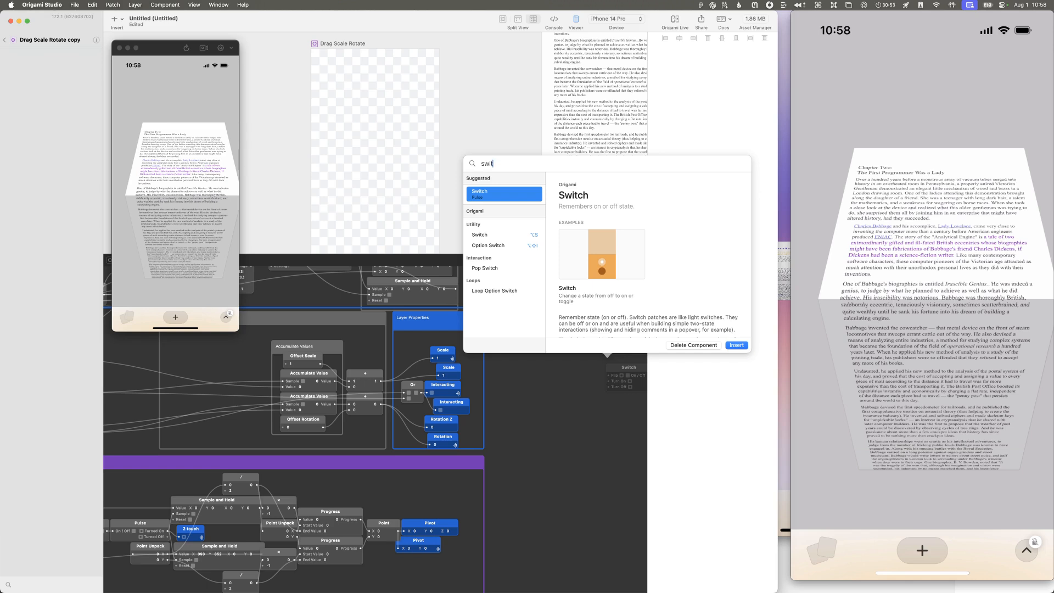
key(BackSpace)
key(BackSpace)
key(BackSpace)
key(BackSpace)
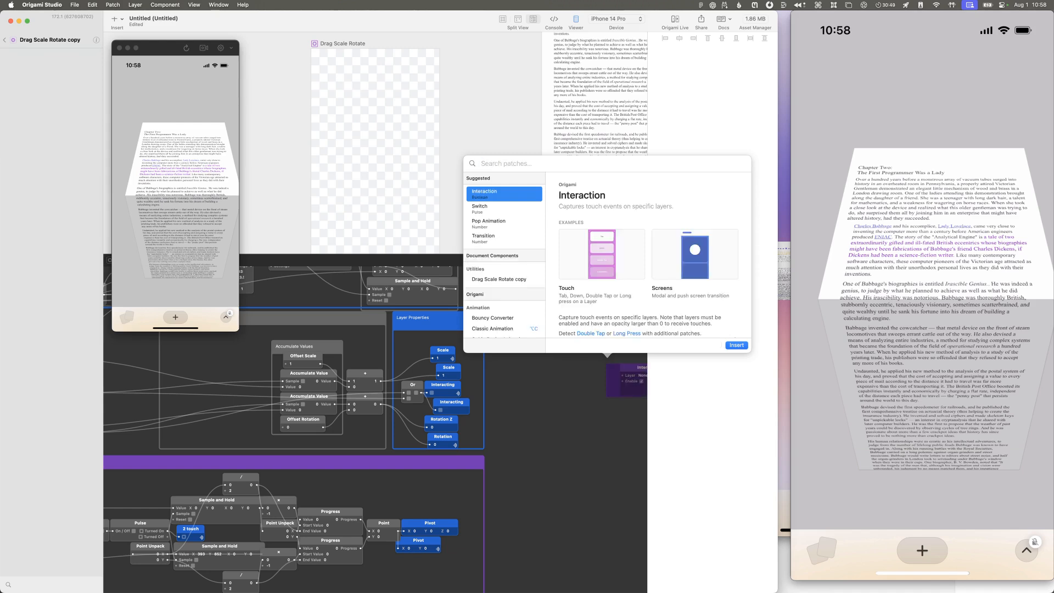
key(Escape)
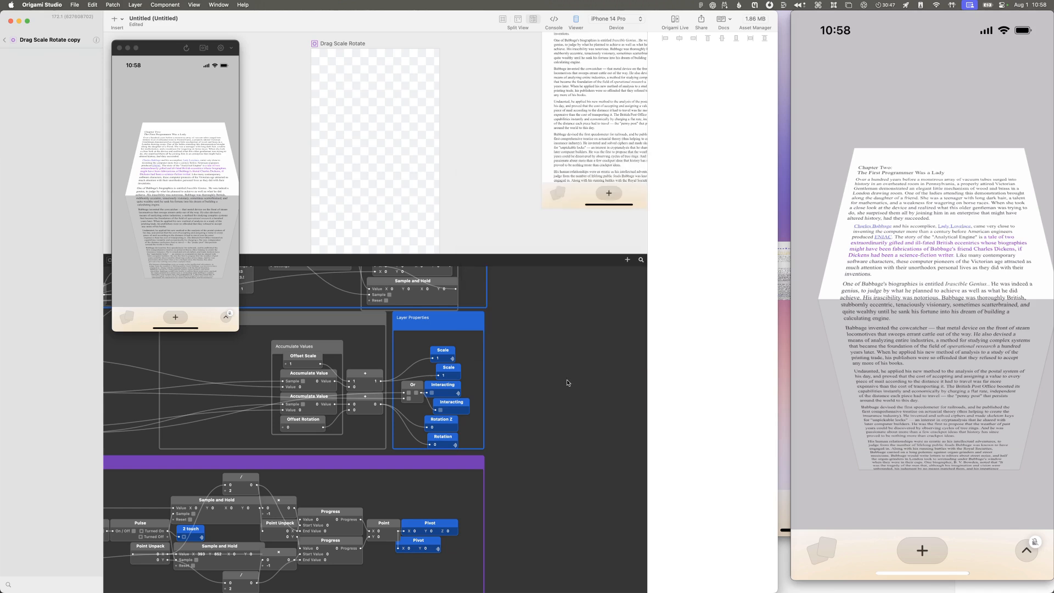
Step: Examine how Pinch Scale, Pinch Rotate and Pinch Pan connect to the Accumulate Values and Drag logic in the nested patch
scroll(385, 368, left, 10)
scroll(388, 366, up, 3)
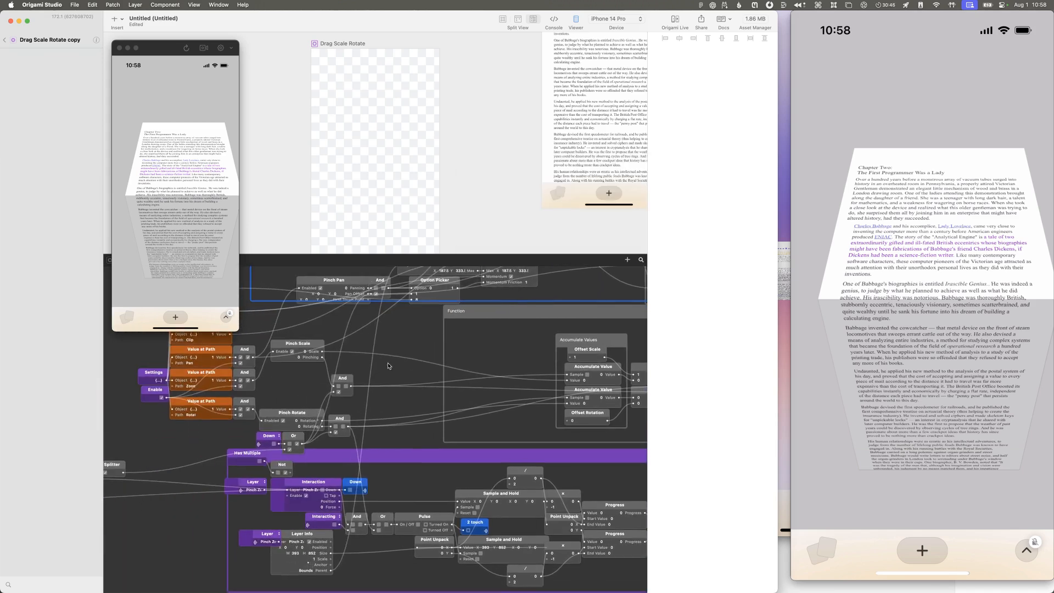
scroll(388, 366, up, 10)
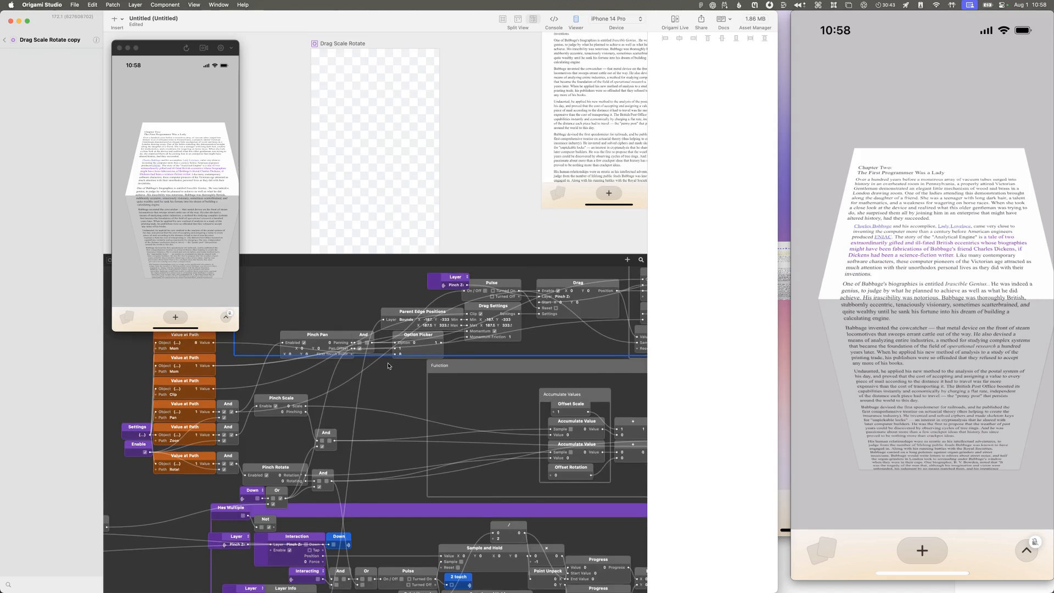
scroll(389, 364, left, 5)
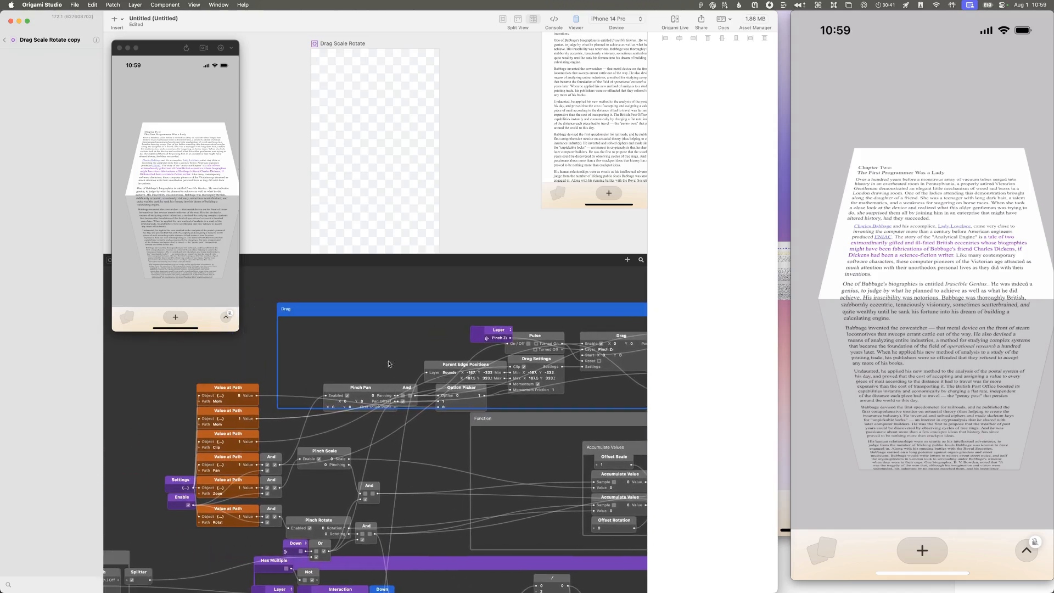
scroll(388, 364, down, 15)
scroll(388, 364, right, 6)
scroll(389, 364, up, 4)
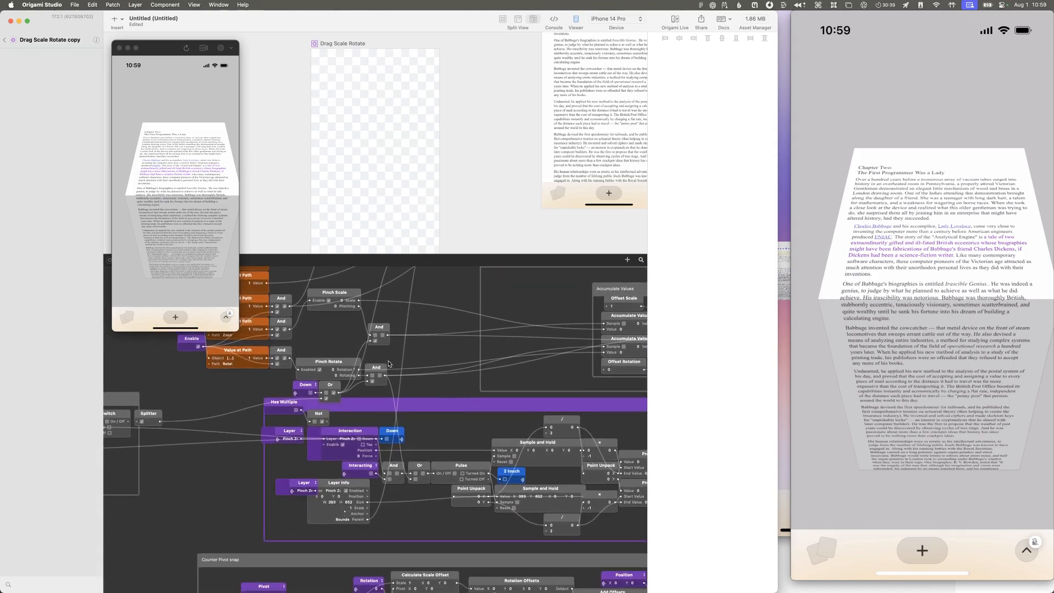
scroll(381, 362, right, 7)
scroll(381, 362, up, 5)
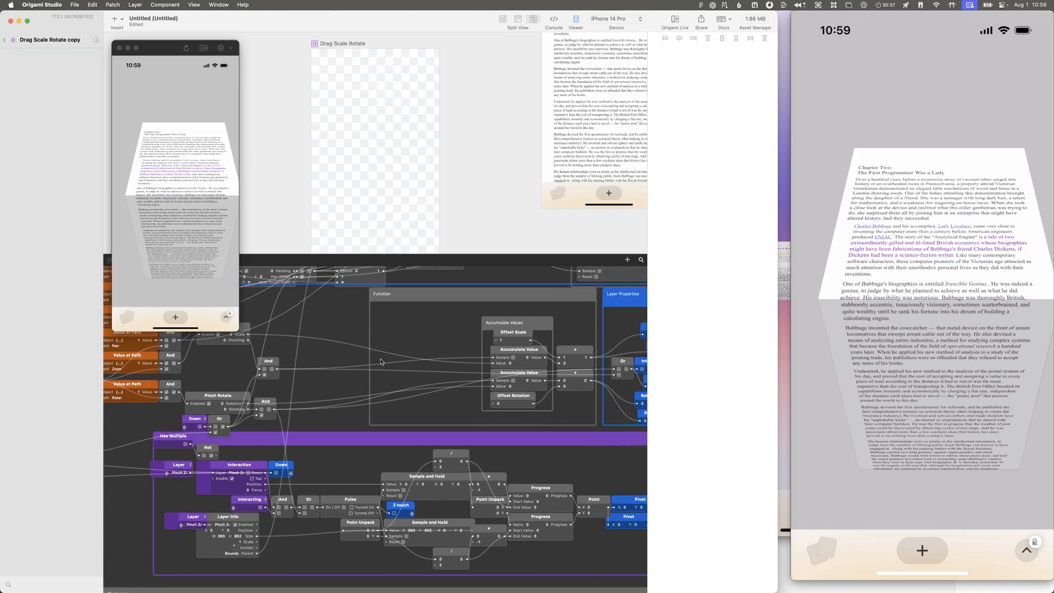
scroll(382, 362, up, 5)
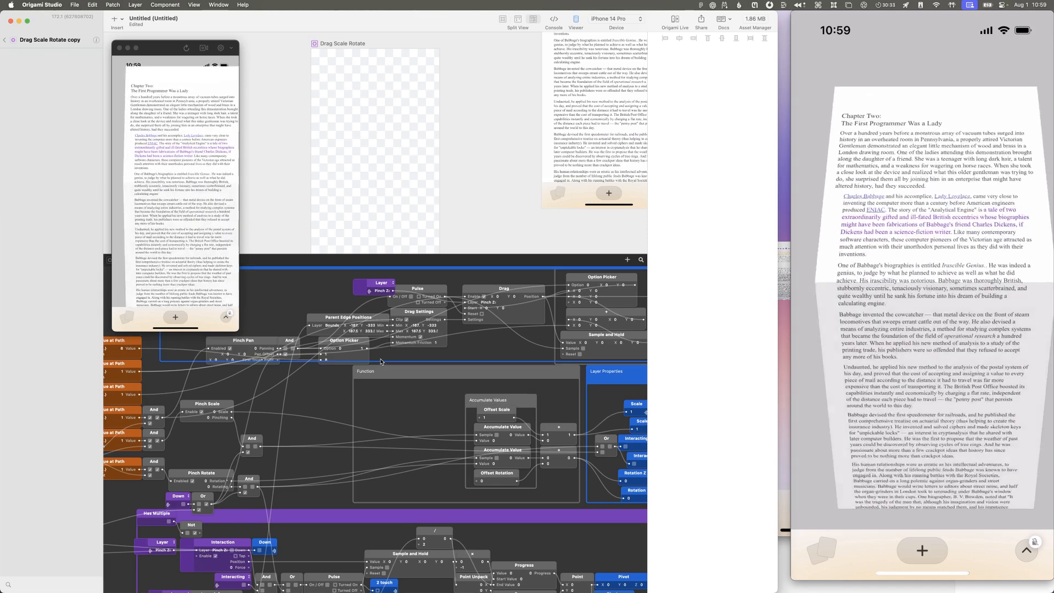
Step: Return to the prototype's top level and reopen the Drag Scale Rotate component from its layer
click(5, 40)
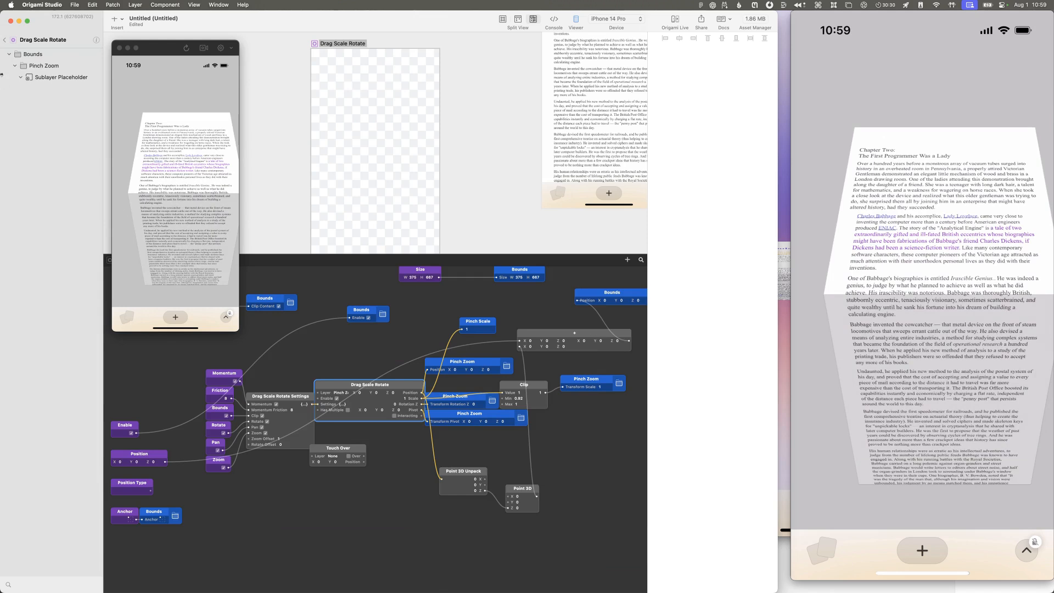
click(4, 40)
click(228, 355)
click(227, 355)
click(230, 360)
double_click(51, 98)
Step: Open the nested Drag Scale Rotate patch and examine the live values in Pinch Scale and the Accumulate Value patches during pinching
click(330, 388)
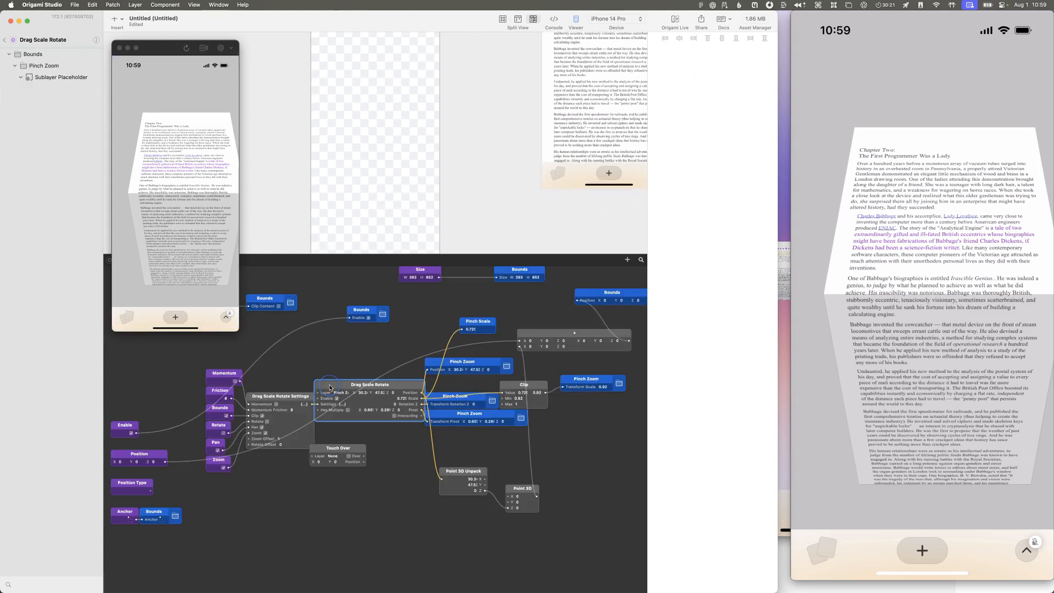
click(347, 404)
double_click(374, 407)
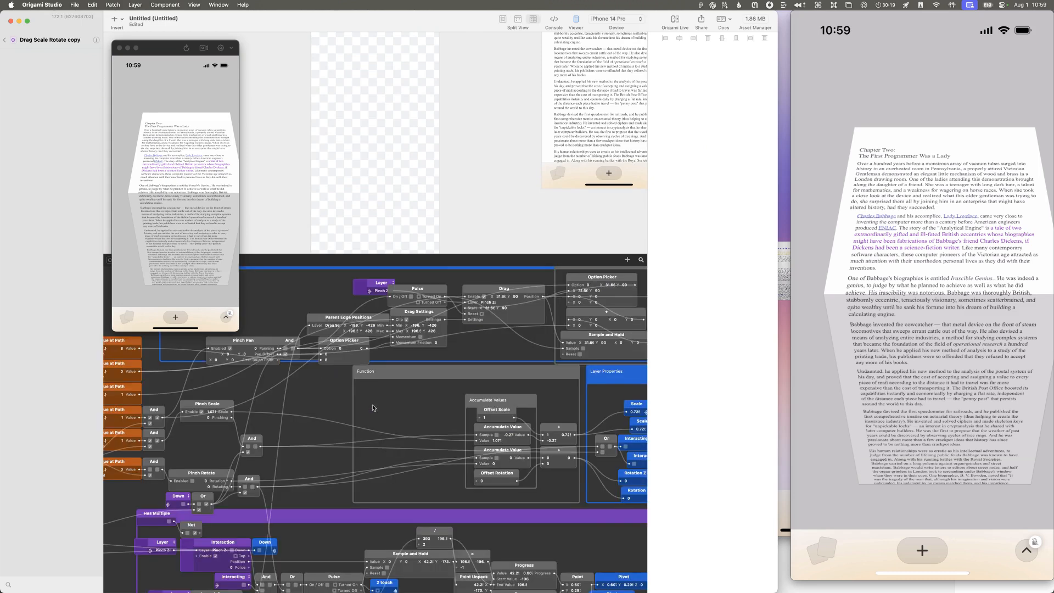
scroll(370, 415, left, 5)
scroll(369, 416, up, 4)
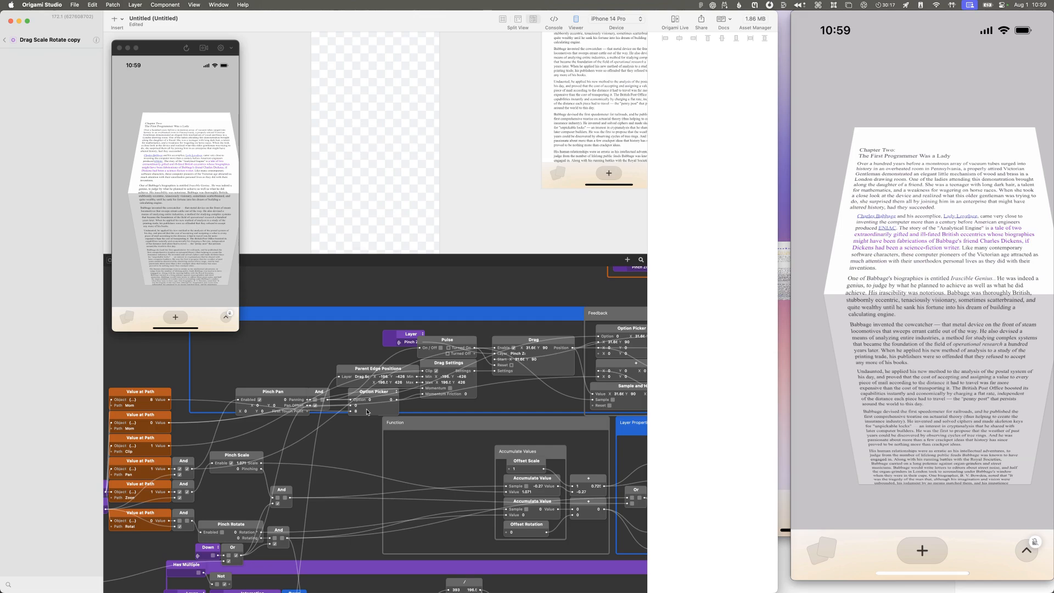
scroll(367, 411, down, 3)
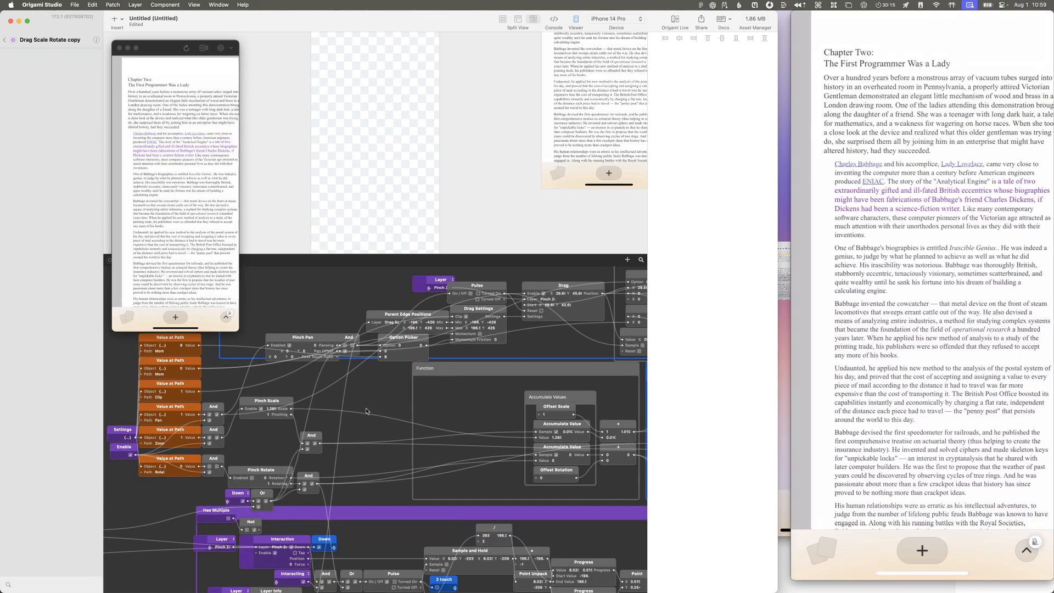
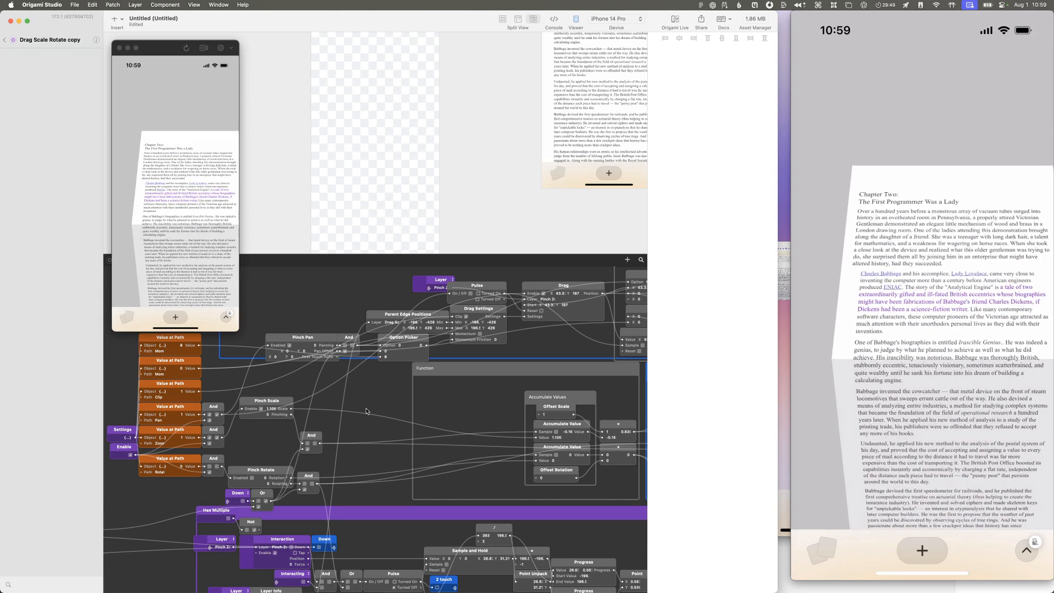
Step: Open the nested Accumulate Value component, examine its Sum difference and feedback logic, and return to the Drag Scale Rotate copy
double_click(565, 424)
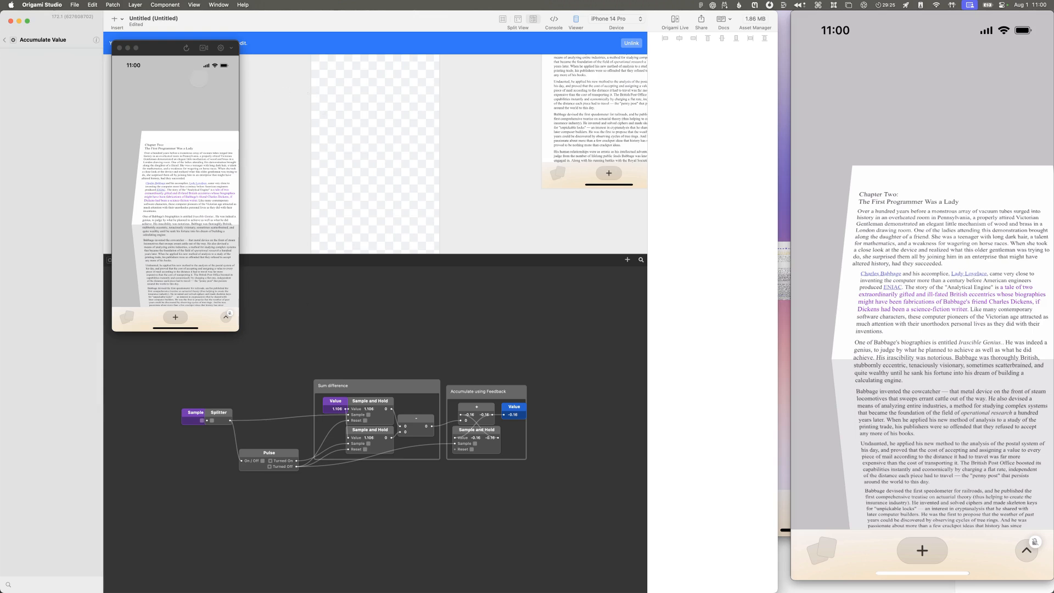
click(119, 48)
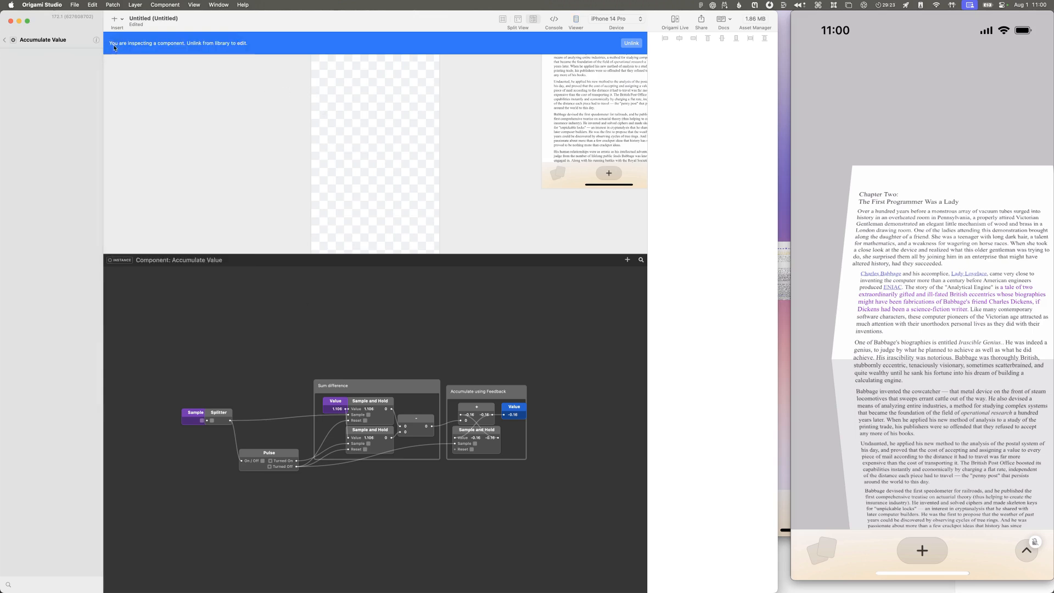
click(7, 42)
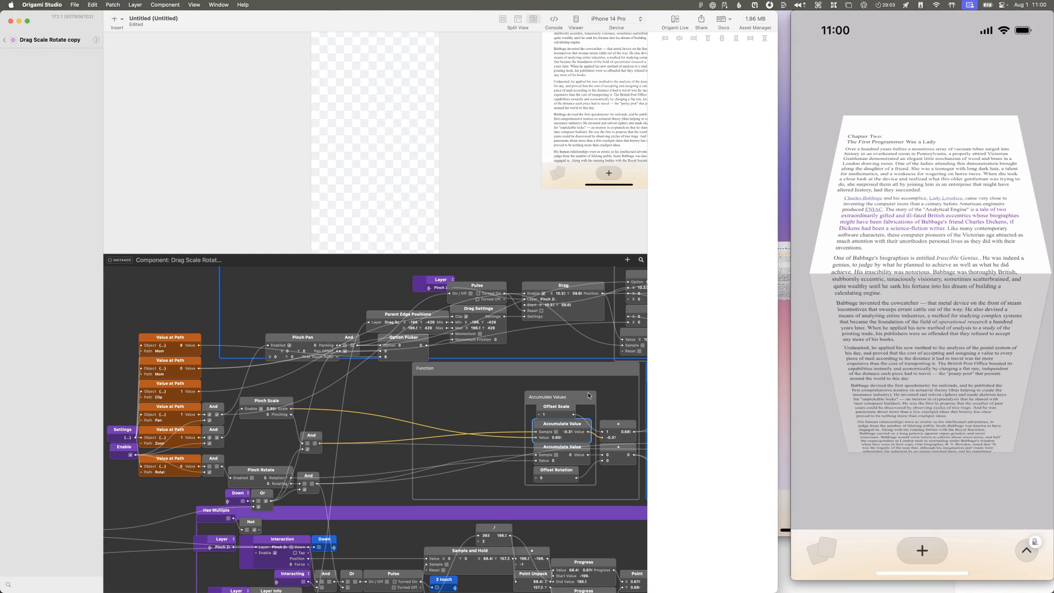
Step: Delete the Accumulate Values group and its addition patches from the Function group
scroll(582, 391, right, 4)
scroll(582, 391, down, 2)
scroll(566, 384, left, 1)
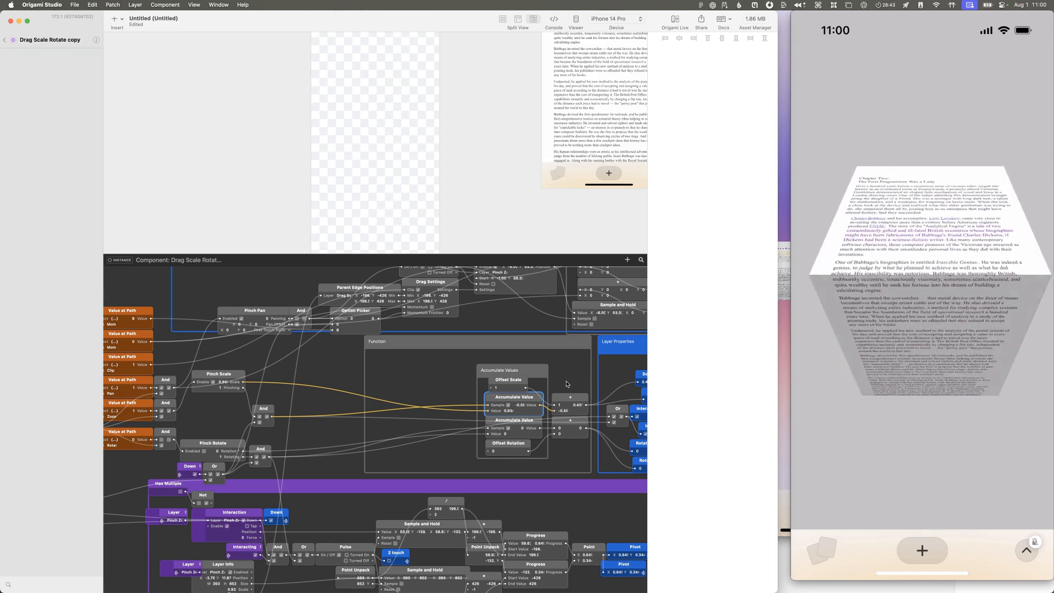
scroll(413, 377, right, 2)
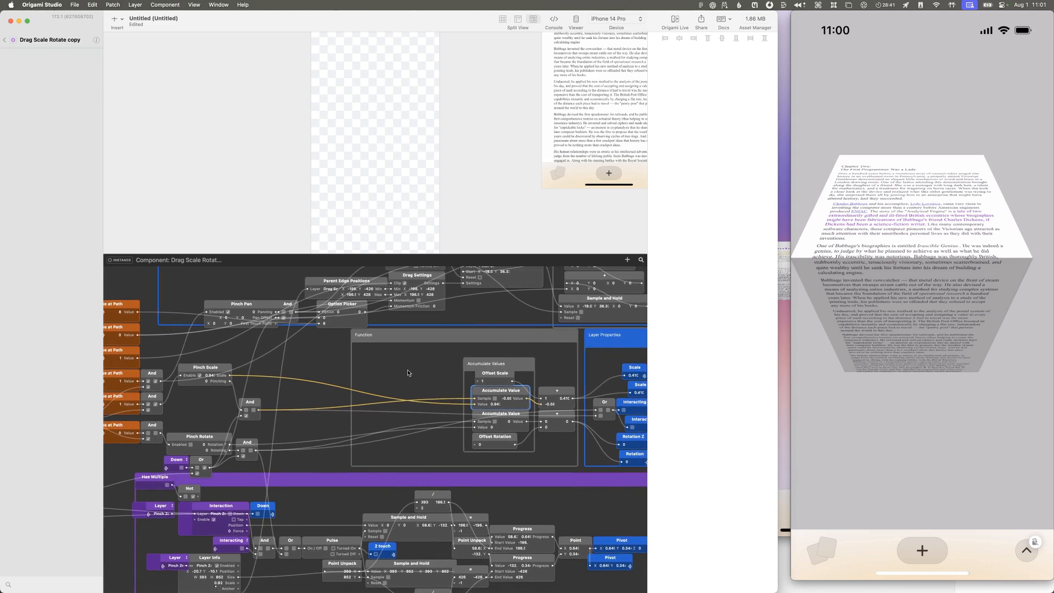
drag(326, 352, 560, 467)
key(Delete)
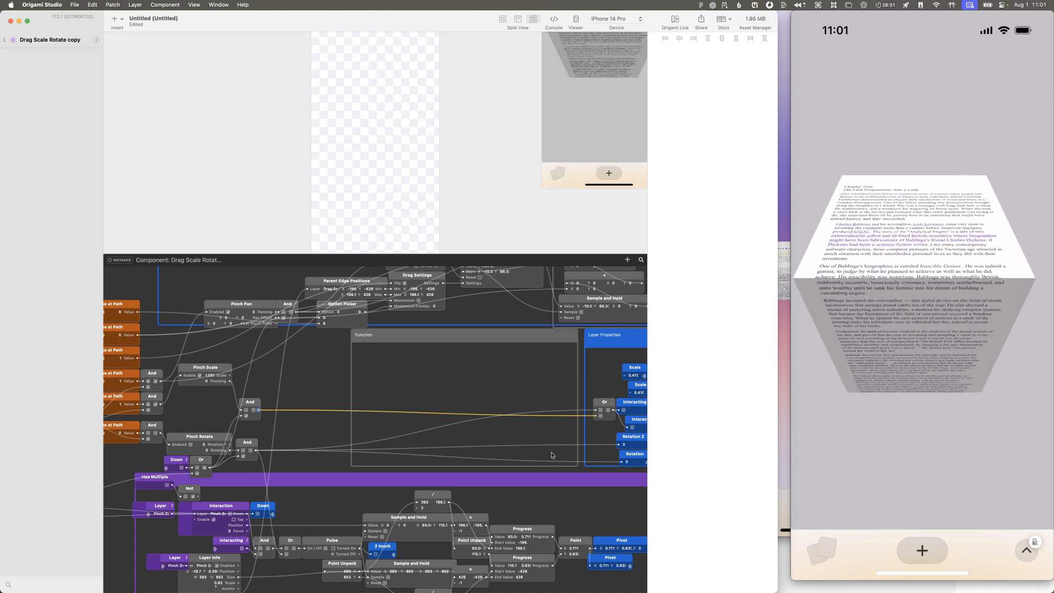
scroll(511, 443, right, 2)
drag(202, 377, 429, 384)
key(Escape)
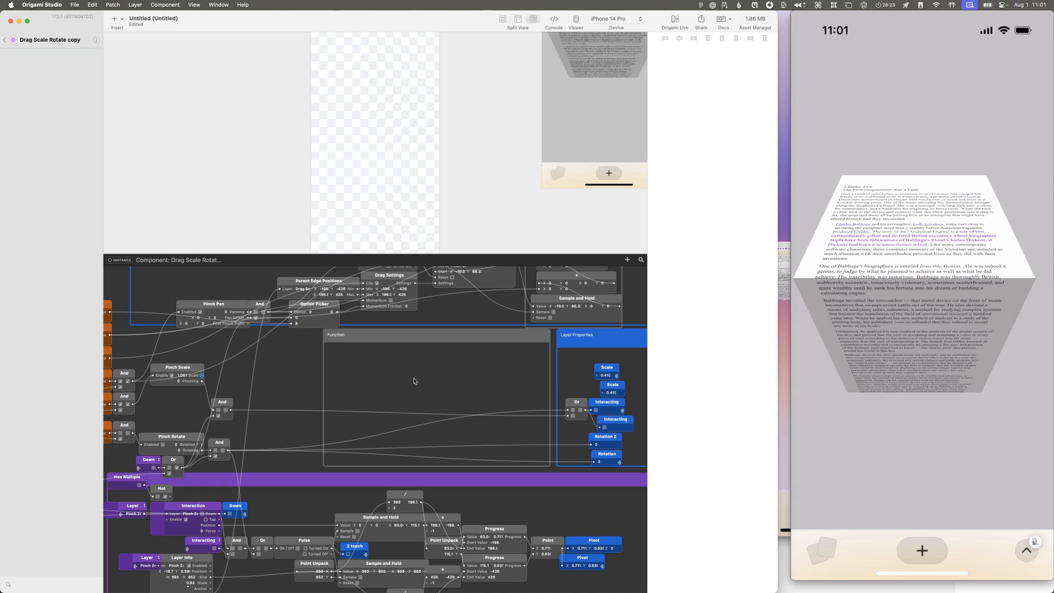
Step: Search the patch library for "swit" from the empty Function group and look over the Switch and Option Switch descriptions
double_click(440, 378)
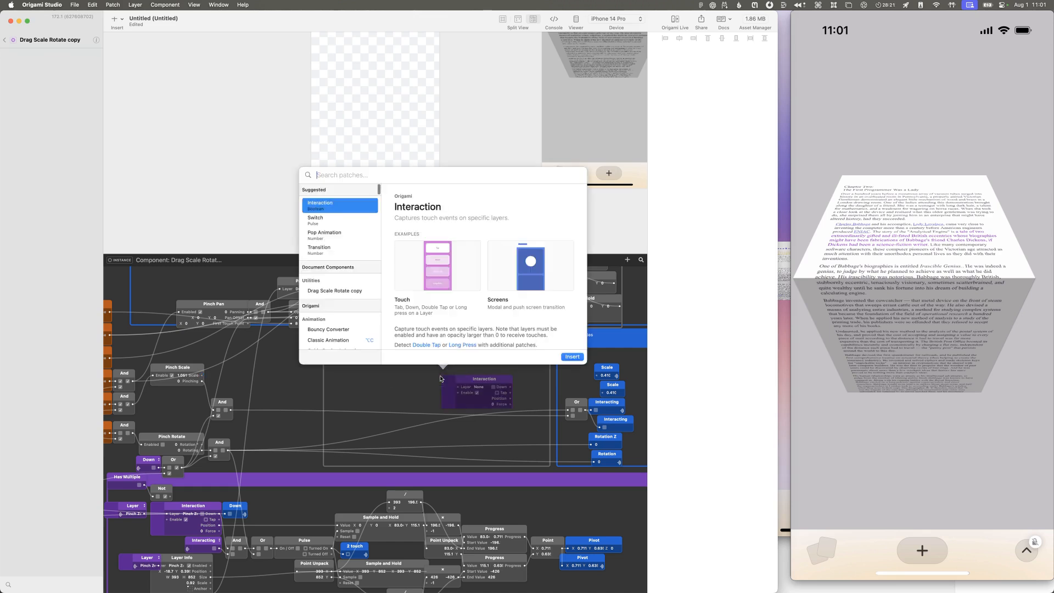
text(swit)
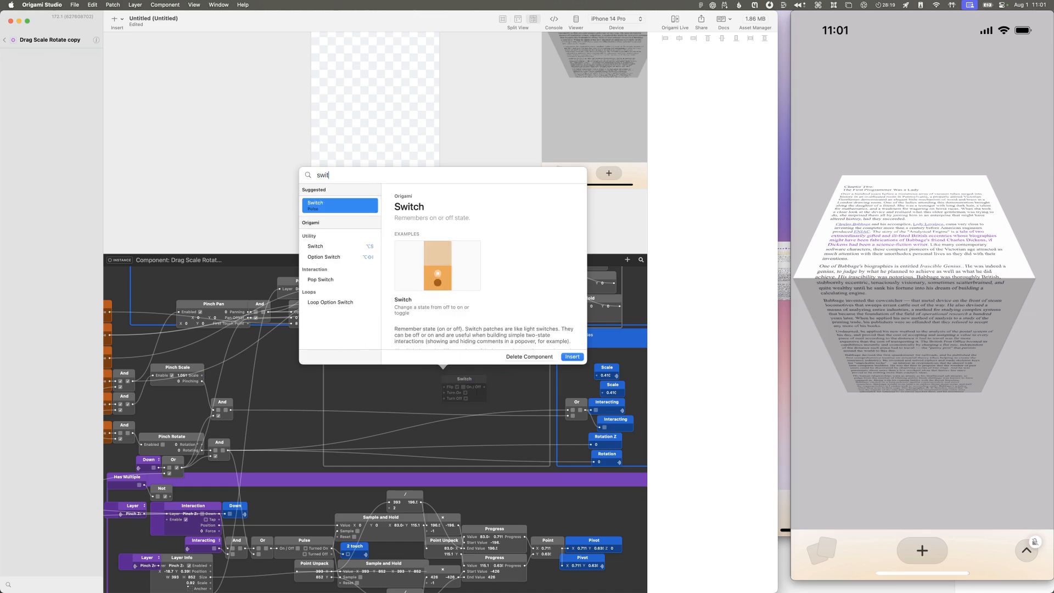
key(Down)
key(Down)
key(Down)
key(Up)
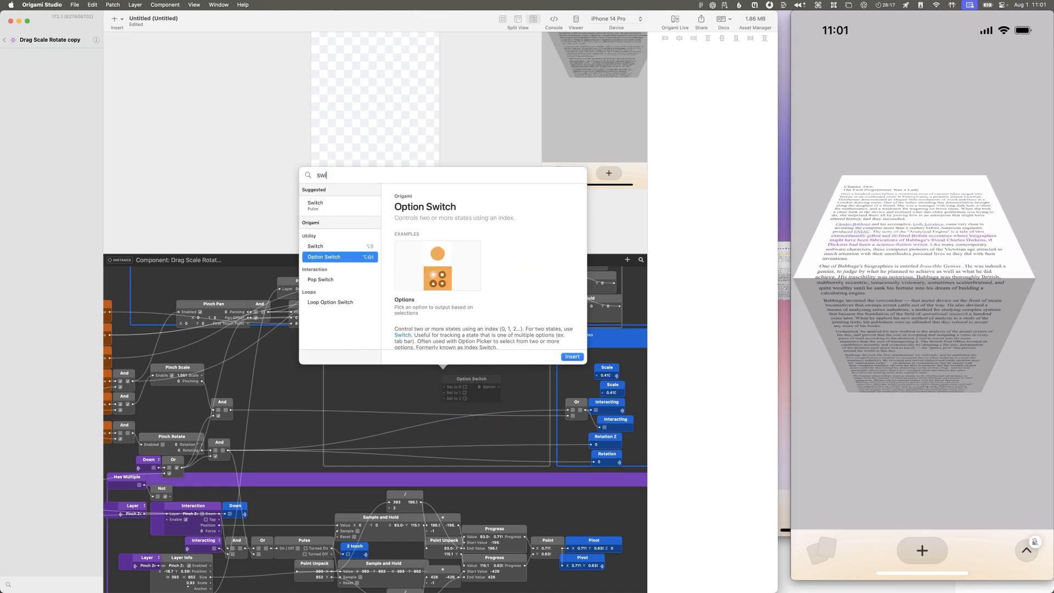
Step: Search the patch library for "cas" and read the Option Picker documentation, including its inputs, outputs and related patches
key(BackSpace)
key(BackSpace)
key(BackSpace)
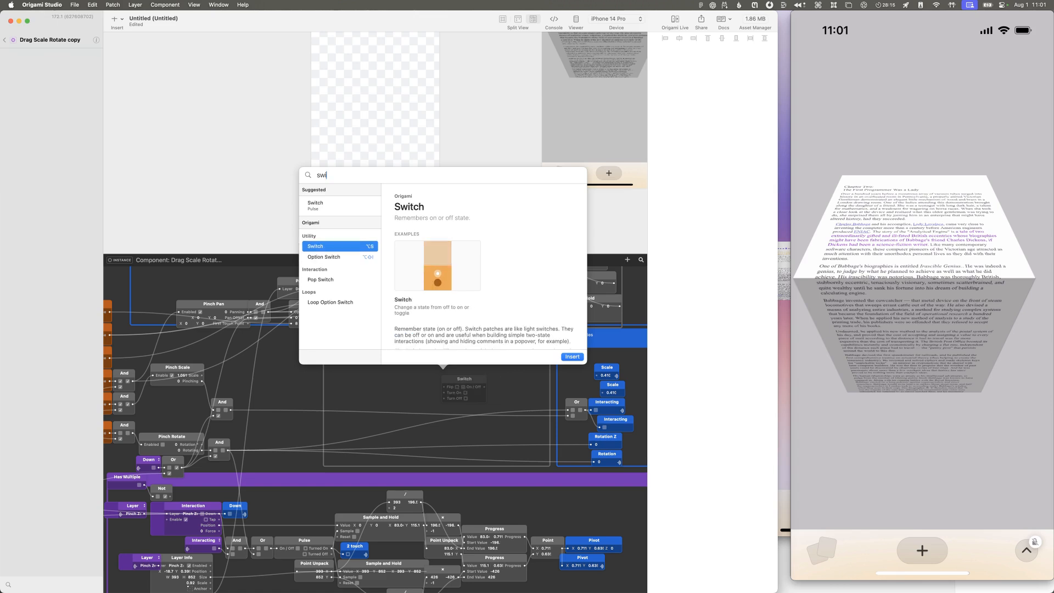
text(cas)
key(Down)
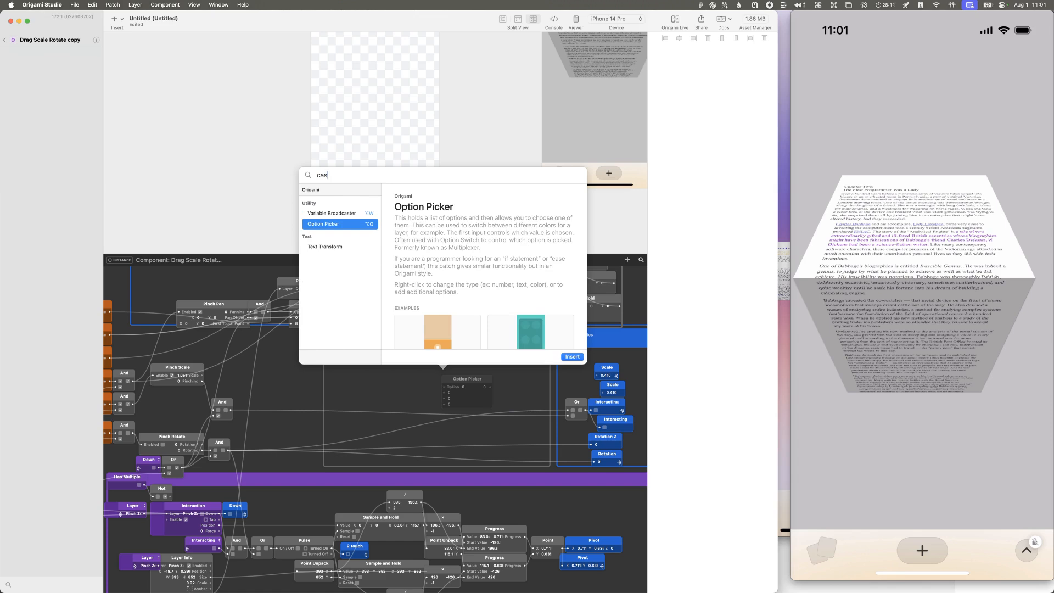
scroll(443, 320, down, 5)
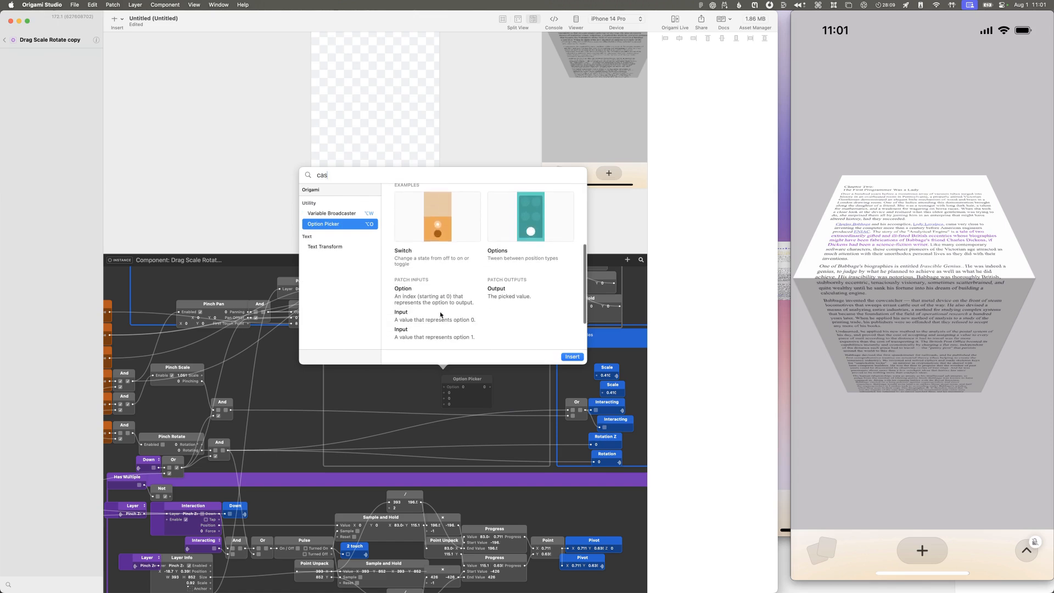
scroll(440, 311, down, 1)
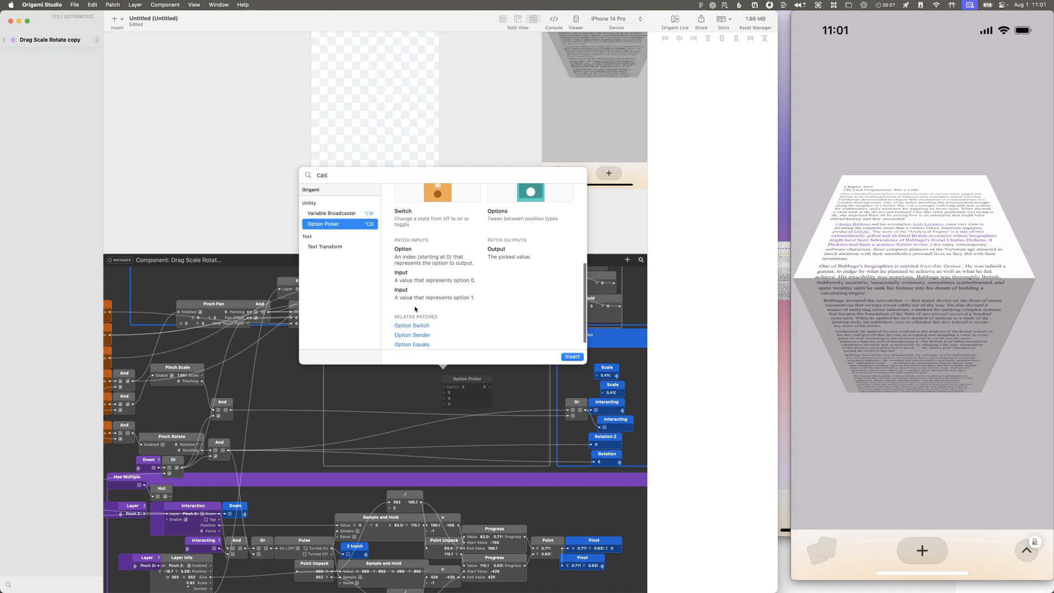
Step: Search the patch library for "cond" to look for conditional patches
key(BackSpace)
key(BackSpace)
key(BackSpace)
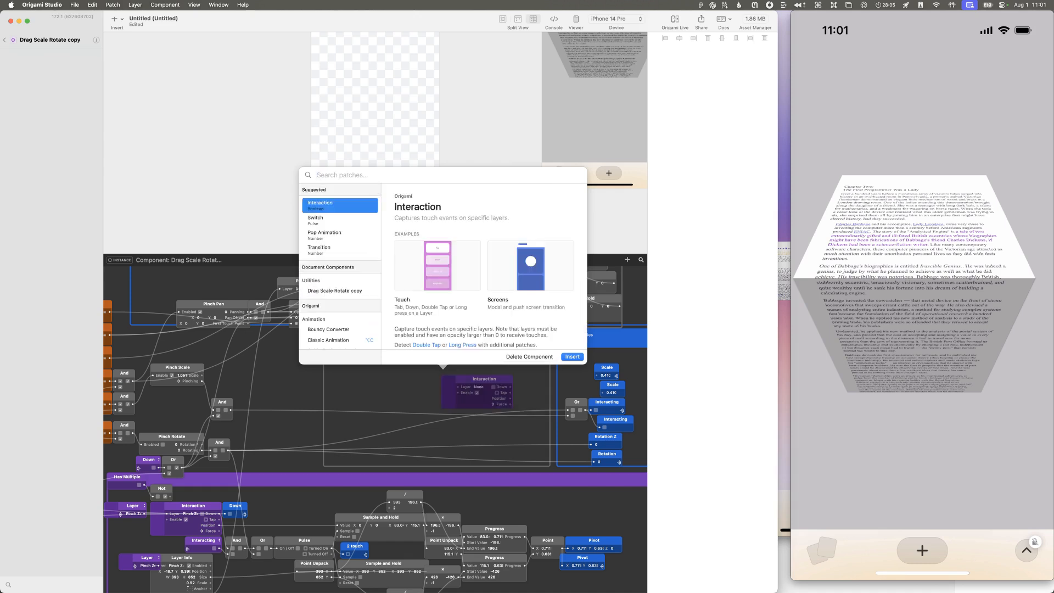
text(co)
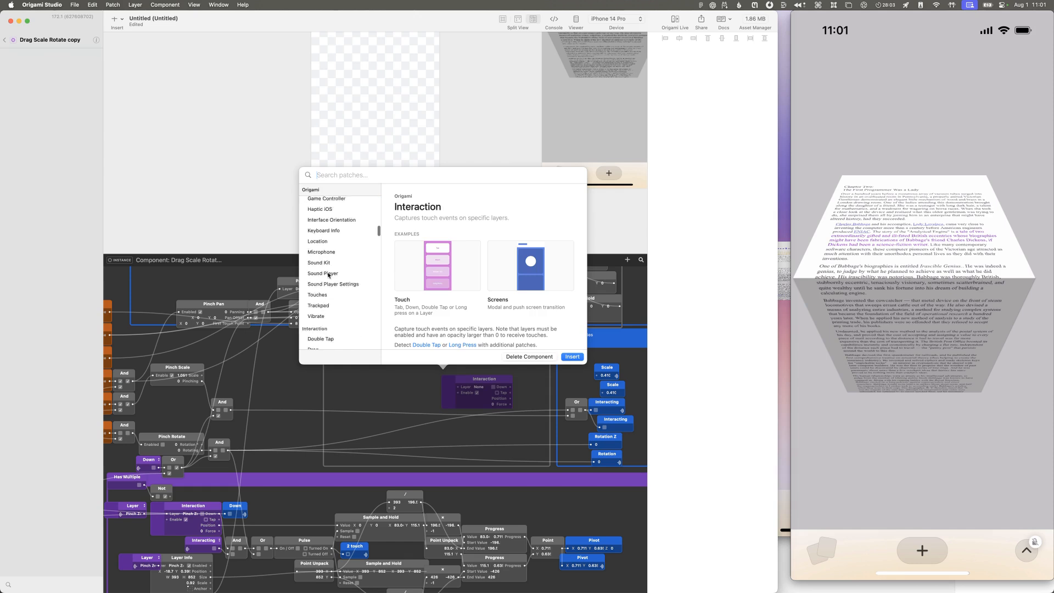
text(ndi)
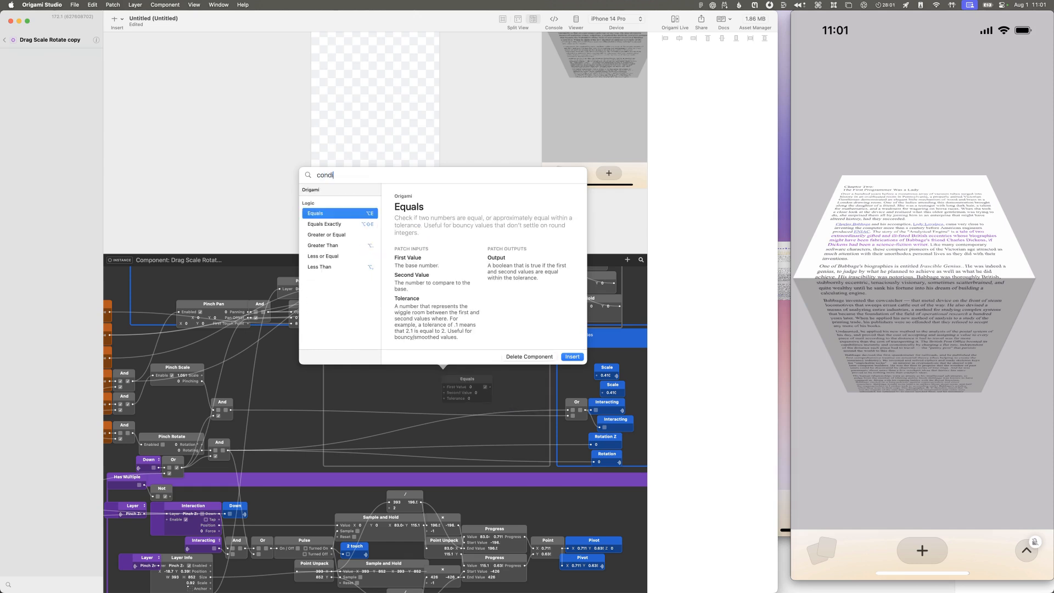
Step: Browse the unfiltered patch library from the loop patches down to the utility patches for a suitable conditional patch
scroll(321, 274, down, 15)
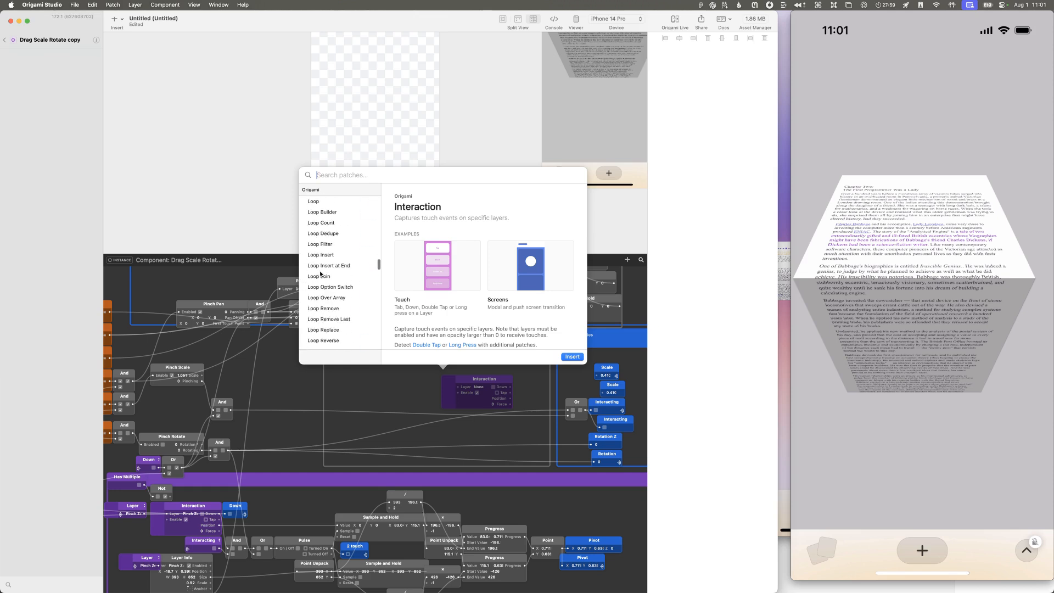
scroll(323, 278, down, 7)
scroll(323, 277, down, 4)
scroll(323, 277, down, 3)
scroll(323, 277, up, 2)
scroll(323, 277, down, 15)
scroll(323, 278, up, 13)
scroll(324, 277, up, 20)
scroll(324, 273, down, 1)
scroll(324, 273, down, 15)
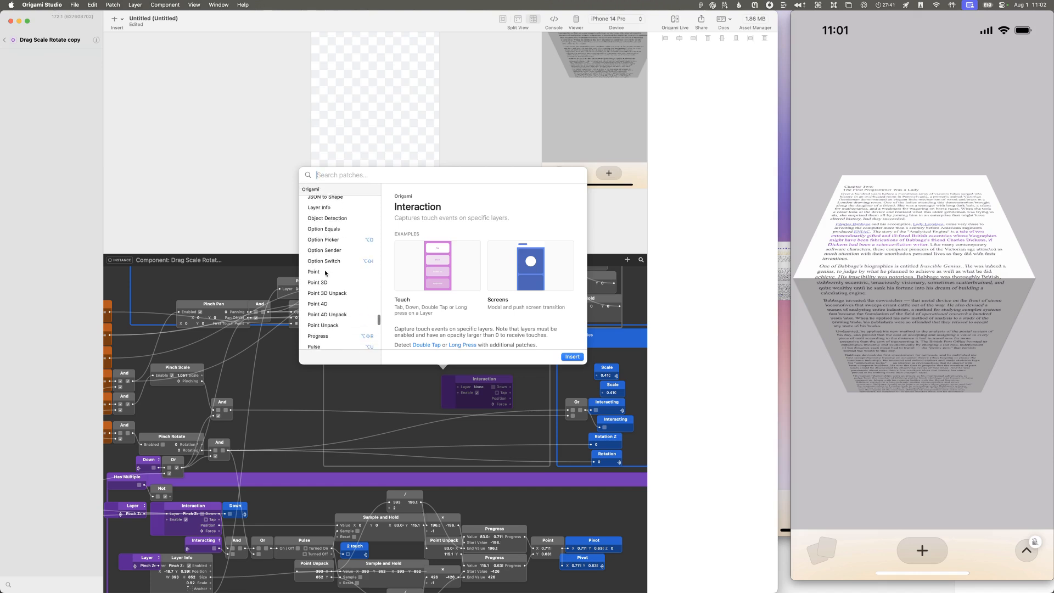
Step: Compare the documentation of the Option Switch and Option Picker patches, including their inputs and outputs
click(337, 262)
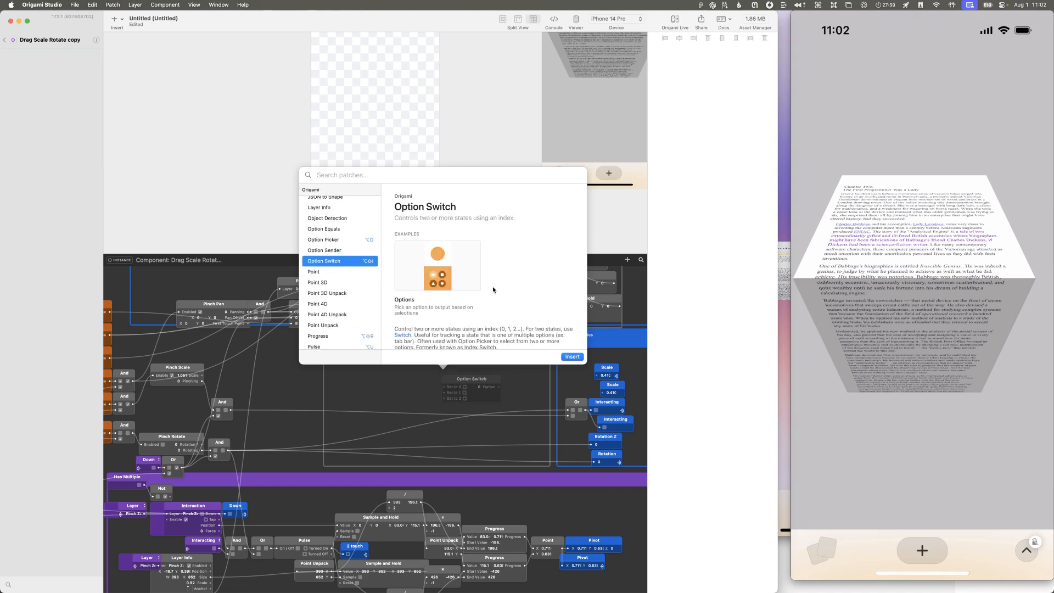
scroll(493, 290, down, 3)
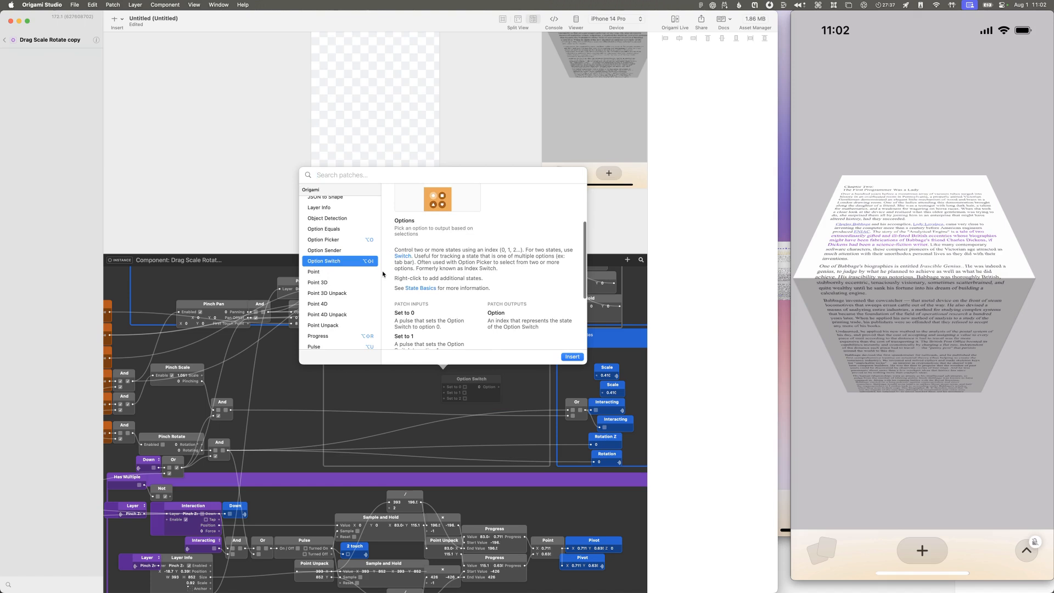
click(343, 242)
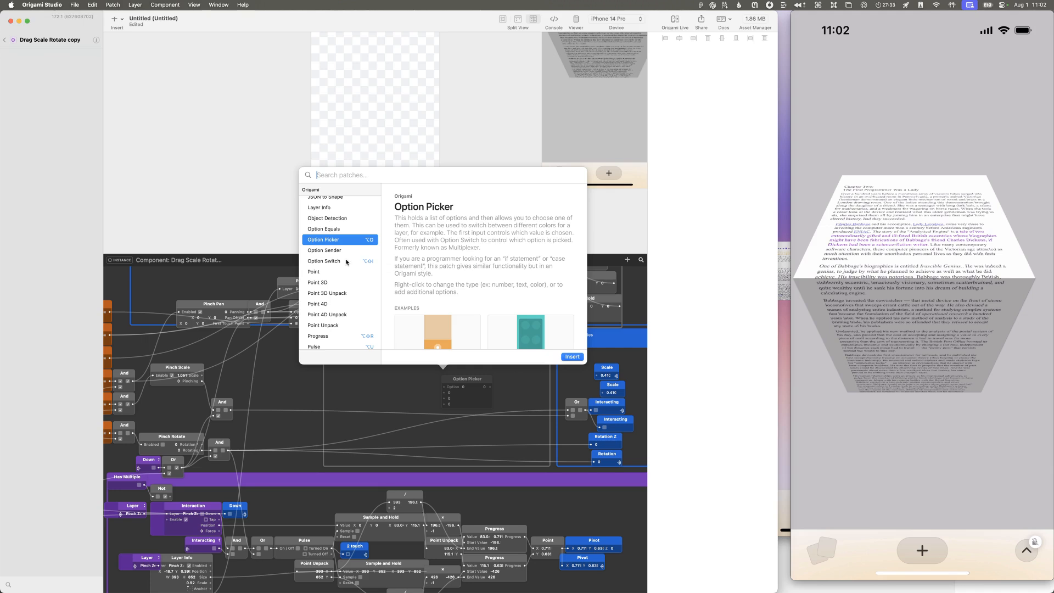
click(348, 263)
scroll(403, 263, down, 3)
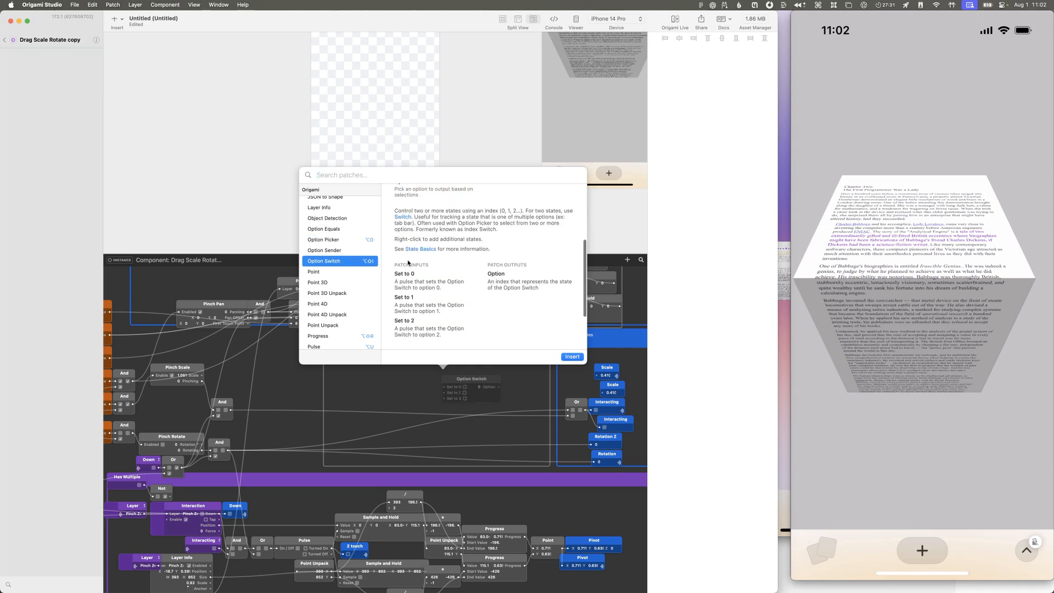
scroll(395, 255, down, 3)
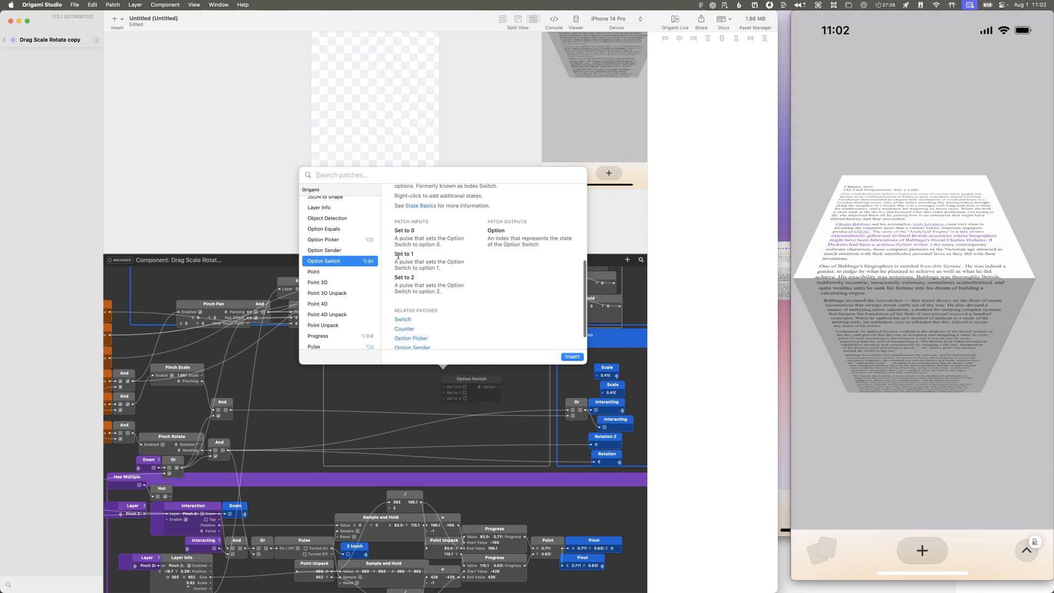
click(341, 239)
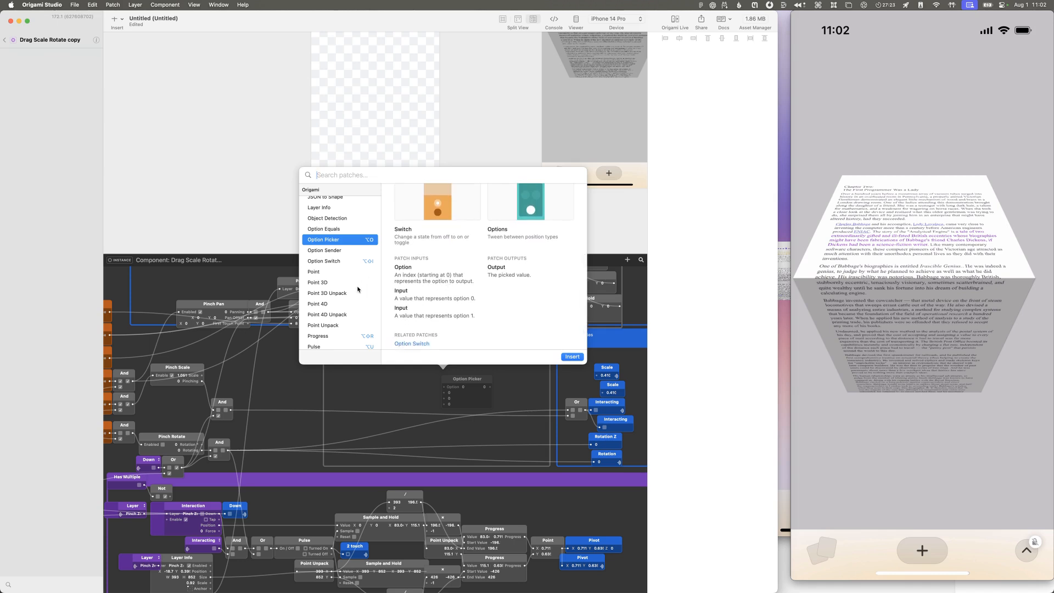
Step: Read the descriptions of the Switch and Splitter patches among the remaining utility patches
scroll(357, 289, down, 4)
scroll(356, 293, down, 5)
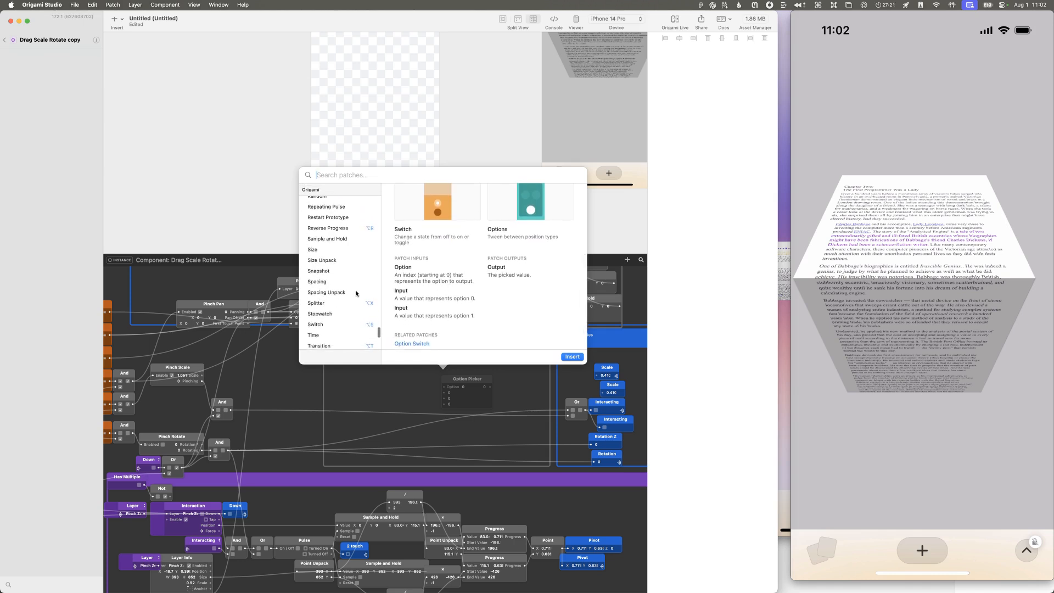
click(352, 260)
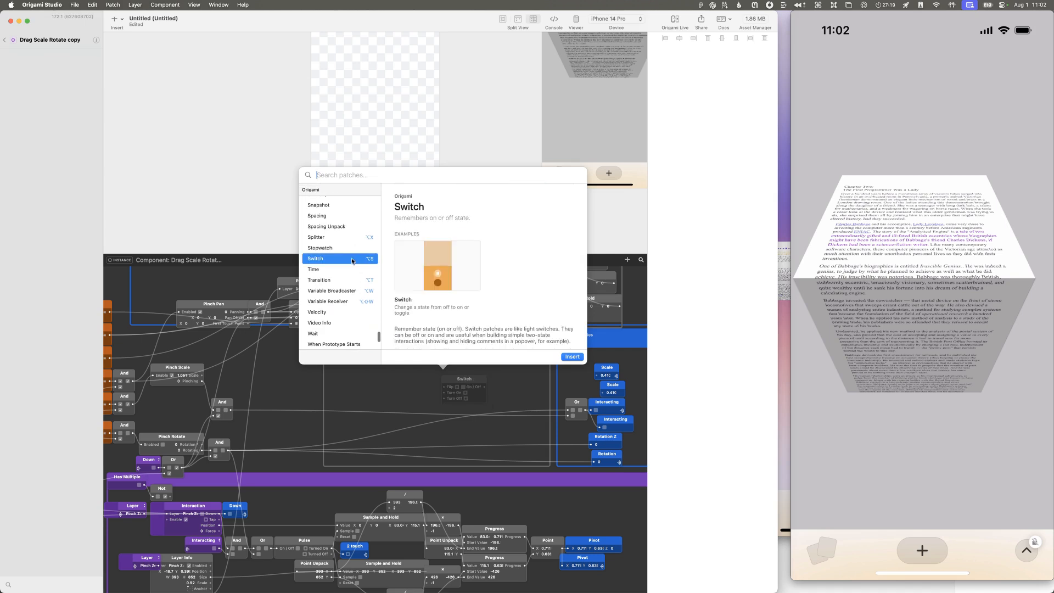
scroll(435, 283, down, 1)
click(345, 238)
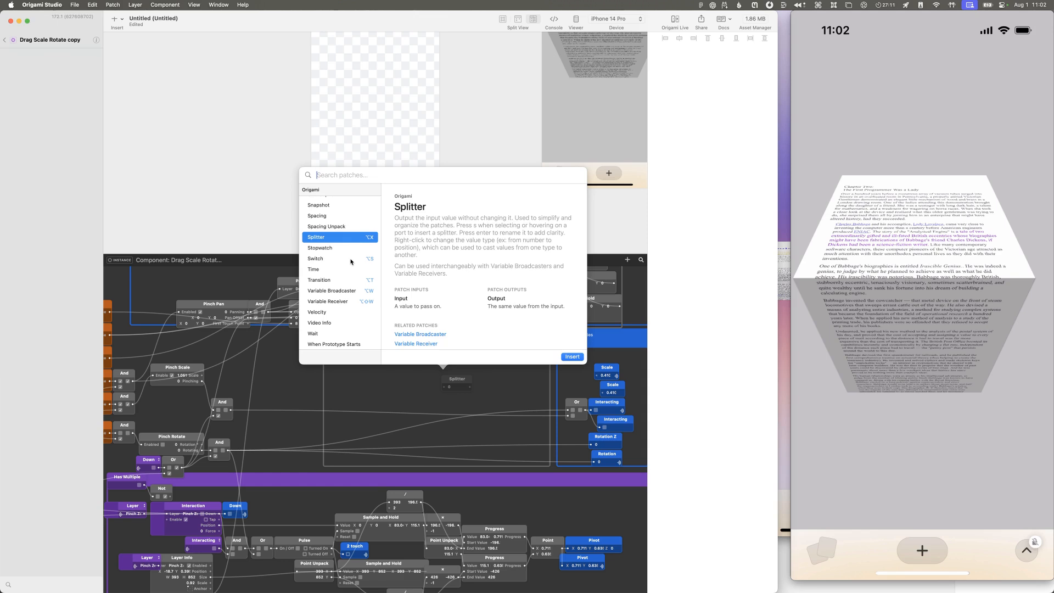
scroll(351, 262, down, 1)
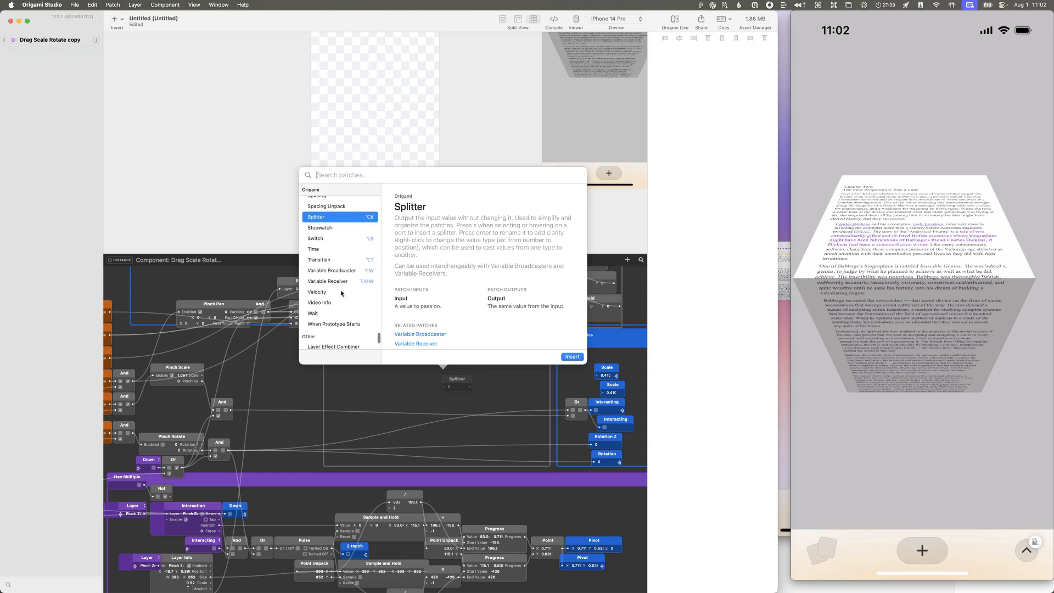
Step: Browse the patch library from the utility patches up to the JSON patches and back down for a suitable conditional patch
scroll(337, 283, up, 2)
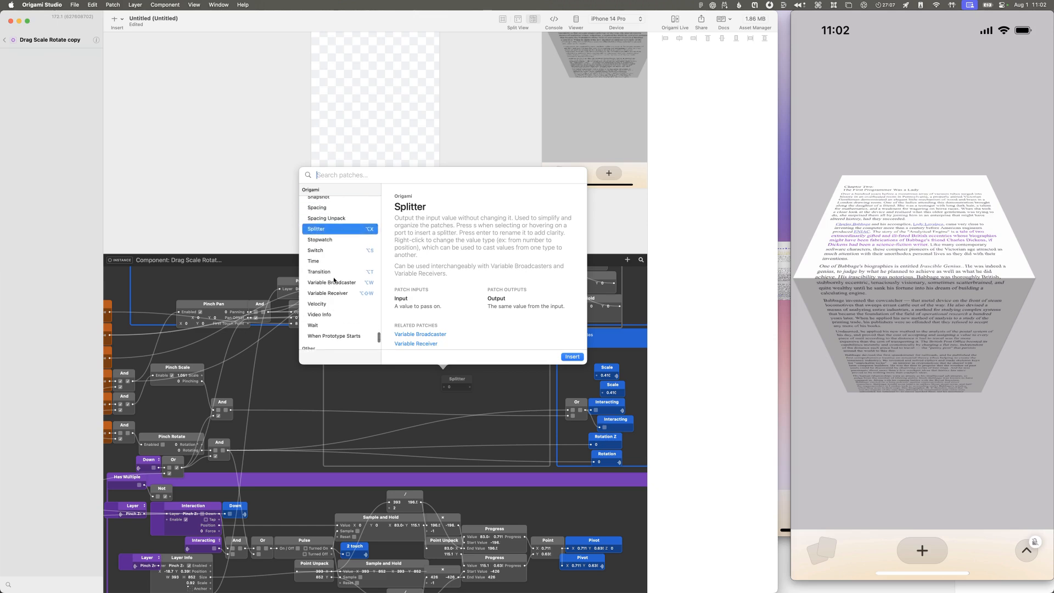
scroll(334, 280, up, 8)
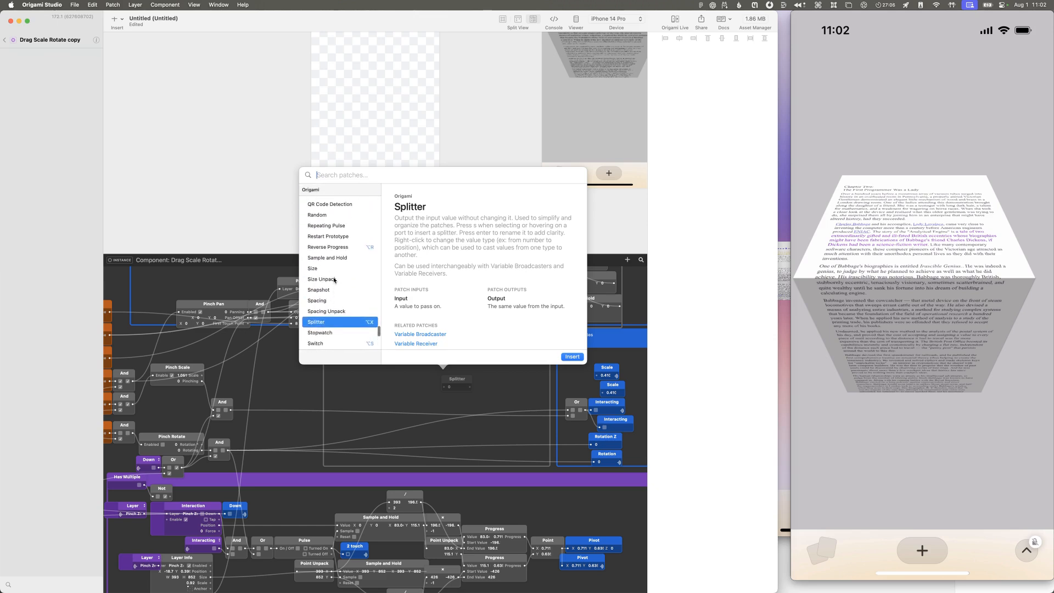
scroll(334, 280, up, 5)
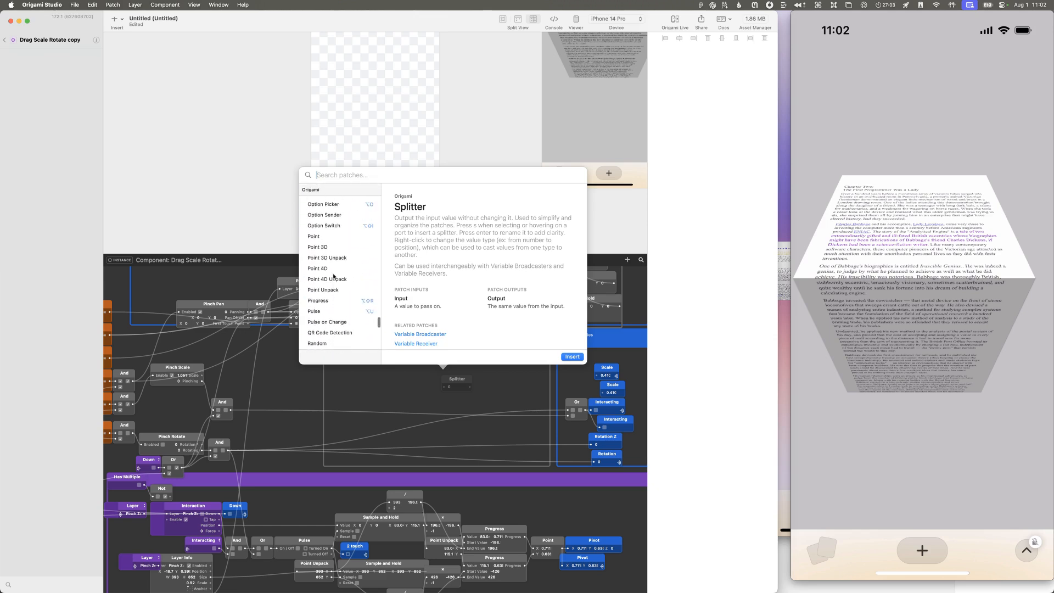
scroll(326, 269, up, 3)
scroll(324, 294, up, 10)
scroll(326, 287, up, 4)
scroll(327, 287, up, 10)
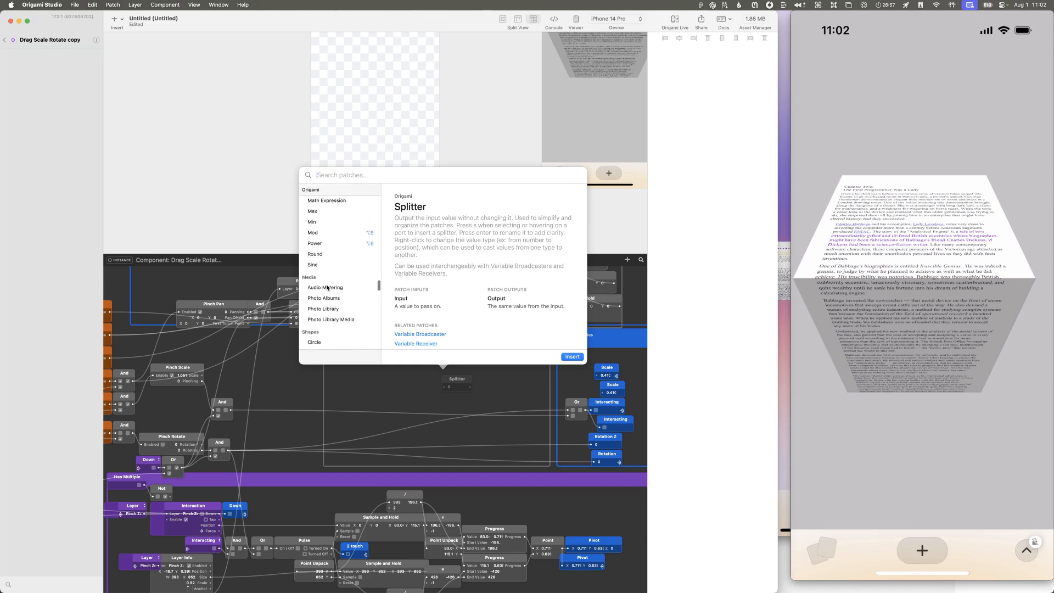
scroll(327, 287, up, 12)
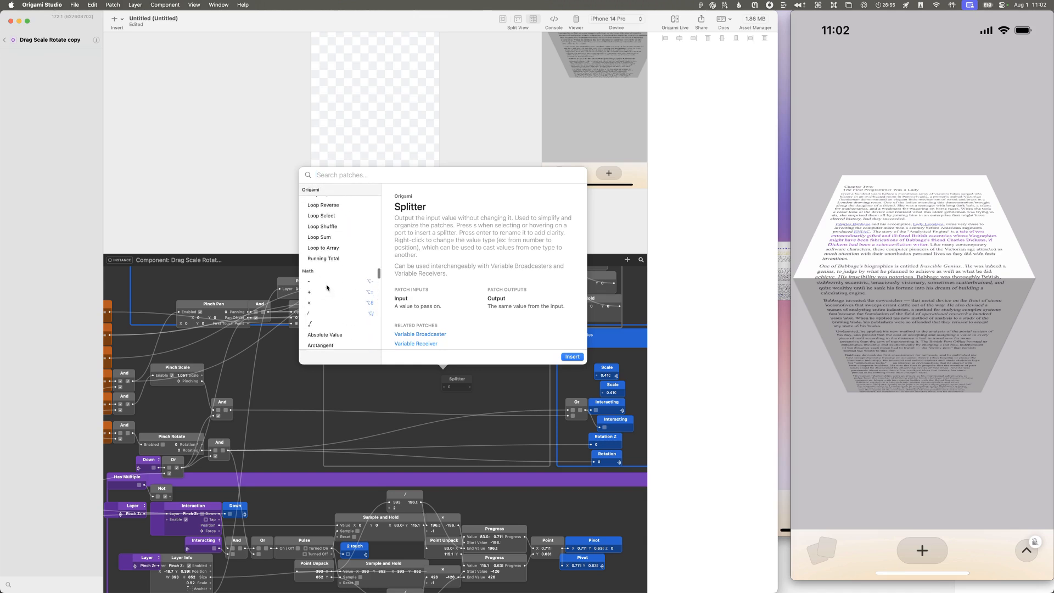
scroll(326, 287, up, 8)
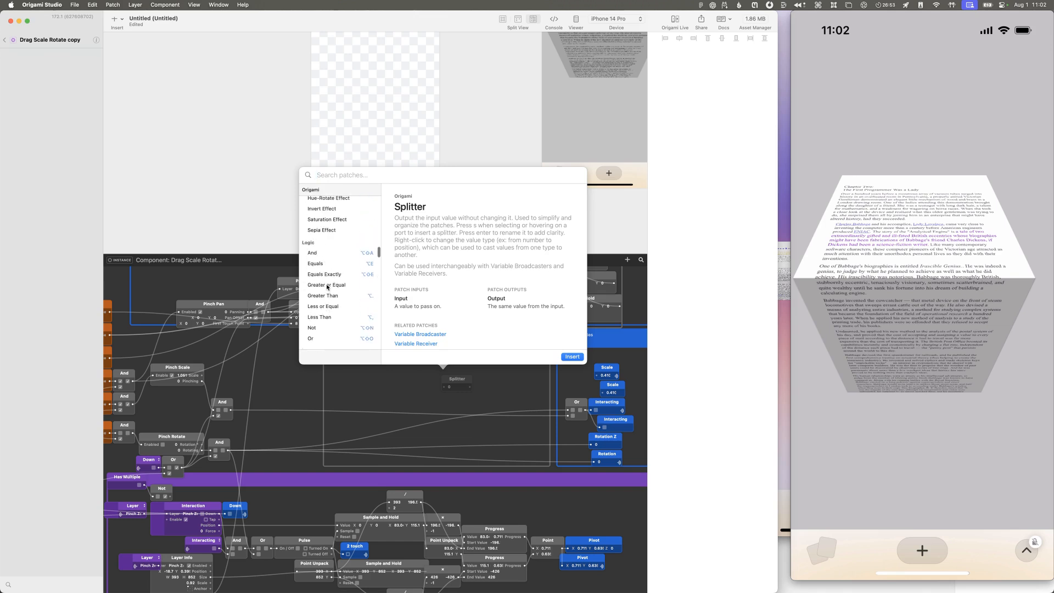
scroll(327, 287, up, 10)
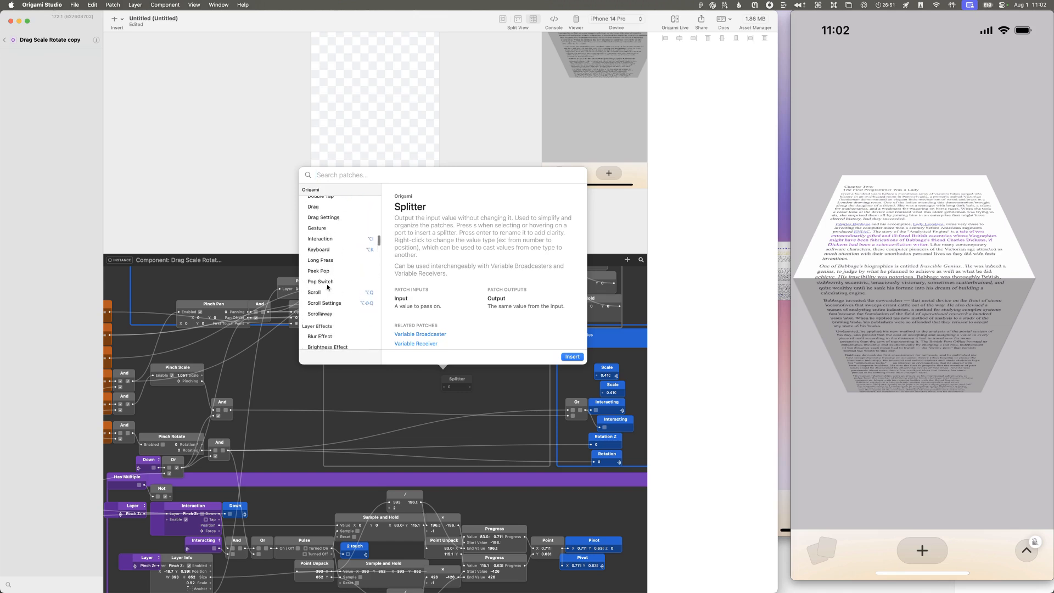
scroll(327, 287, up, 8)
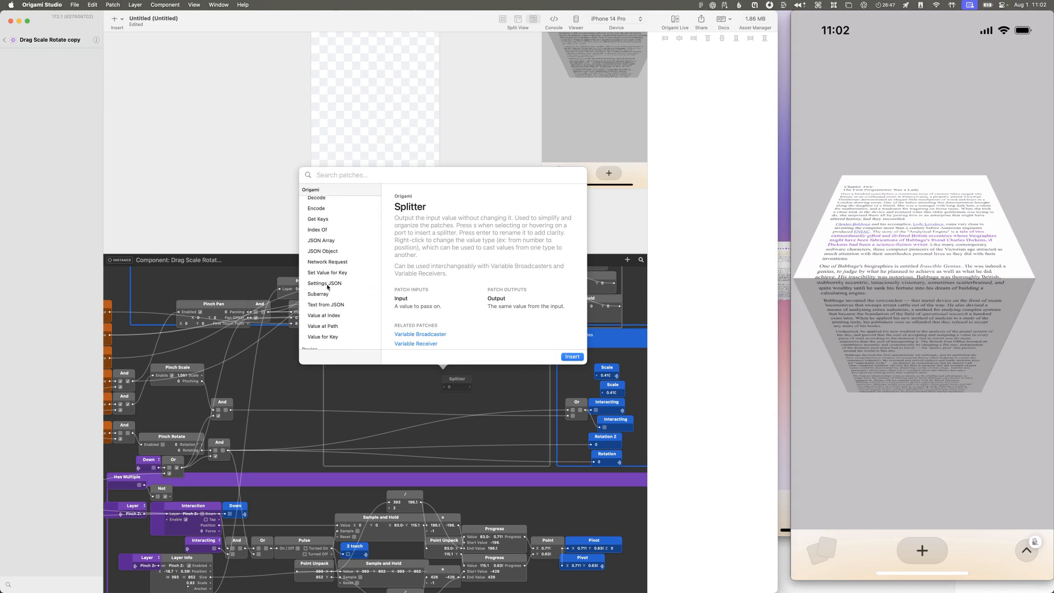
scroll(327, 287, up, 4)
scroll(327, 287, up, 10)
scroll(327, 286, down, 9)
scroll(327, 287, down, 15)
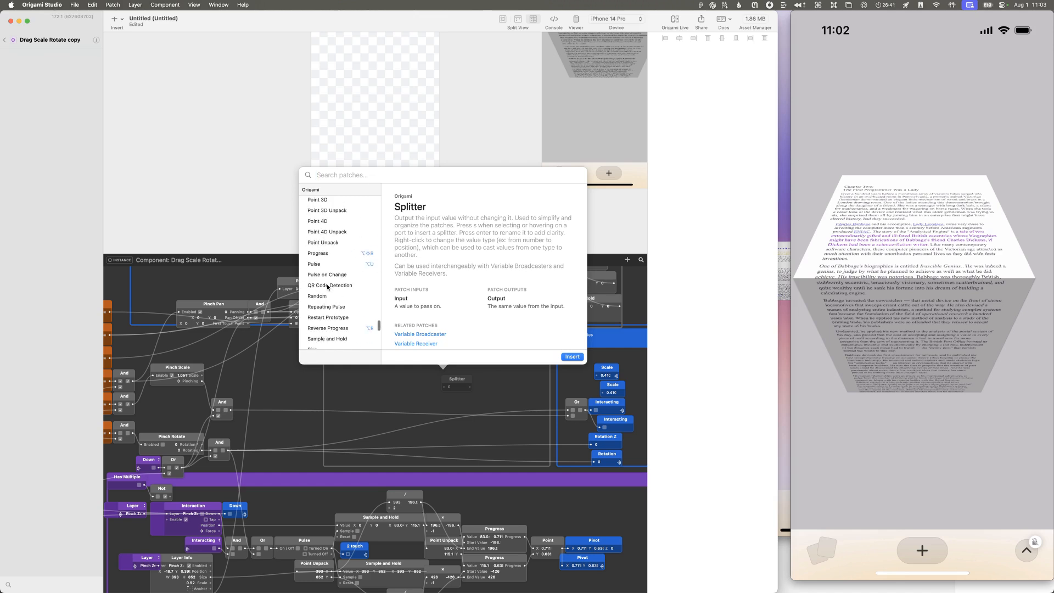
scroll(328, 287, down, 10)
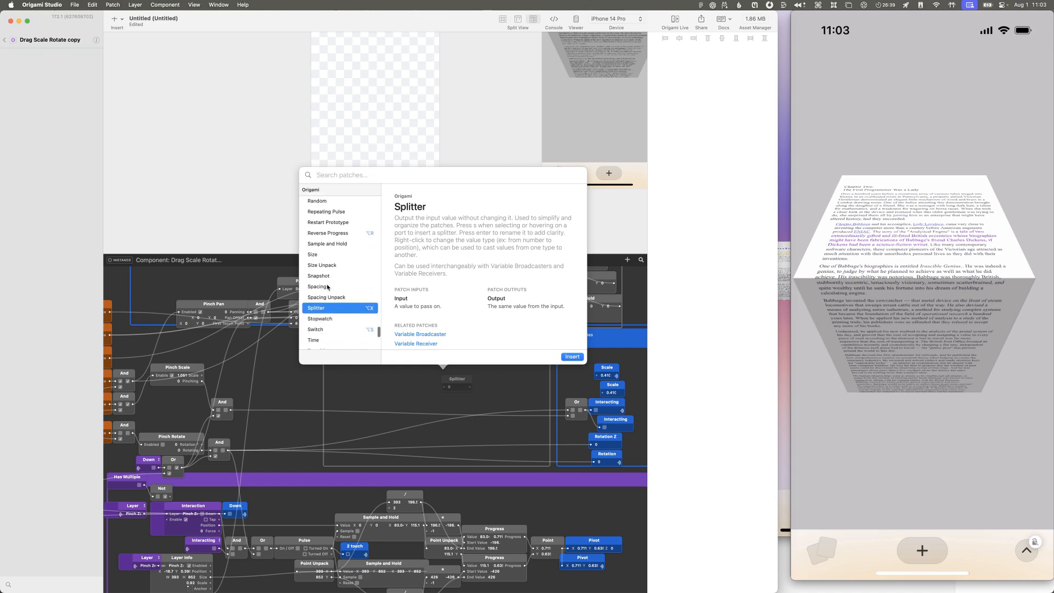
scroll(328, 286, down, 1)
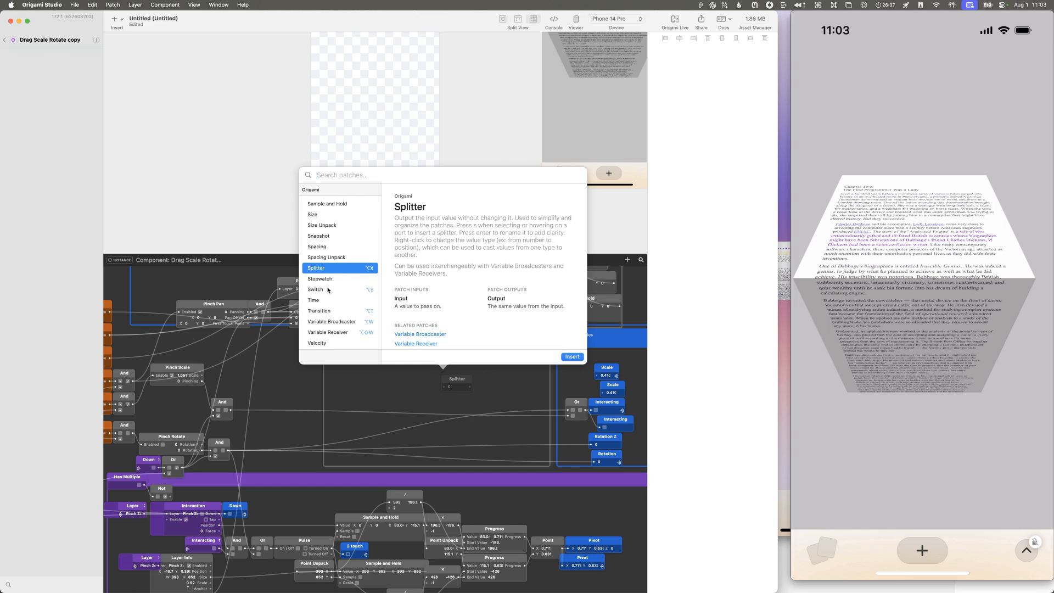
Step: Review the documentation of the Switch, Transition and Option Switch patches
click(328, 289)
scroll(463, 308, down, 10)
scroll(463, 308, down, 3)
click(357, 311)
scroll(358, 314, down, 5)
scroll(358, 317, up, 12)
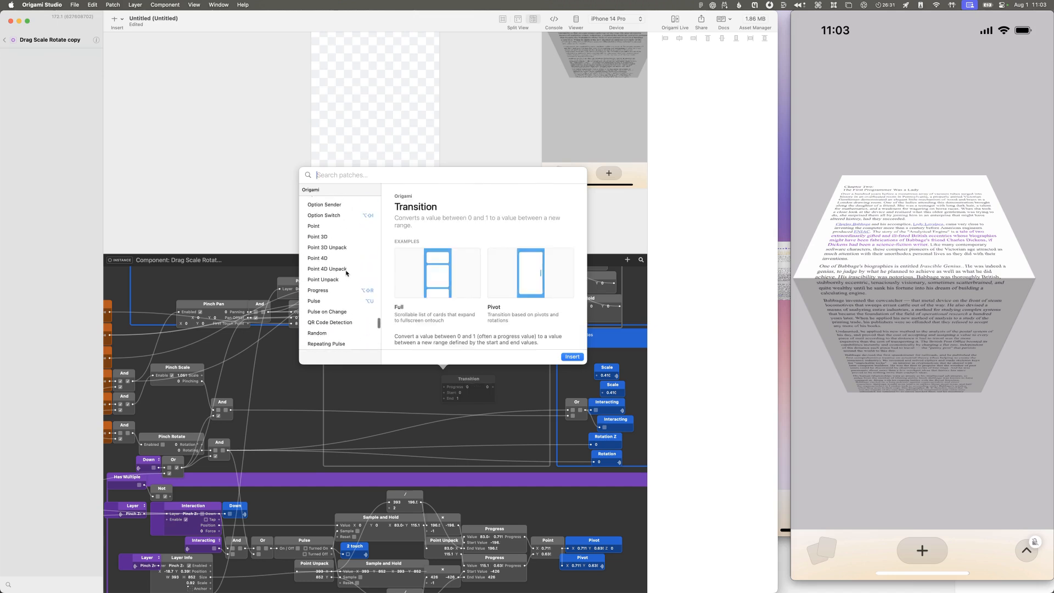
scroll(347, 273, up, 3)
click(332, 249)
scroll(428, 286, down, 5)
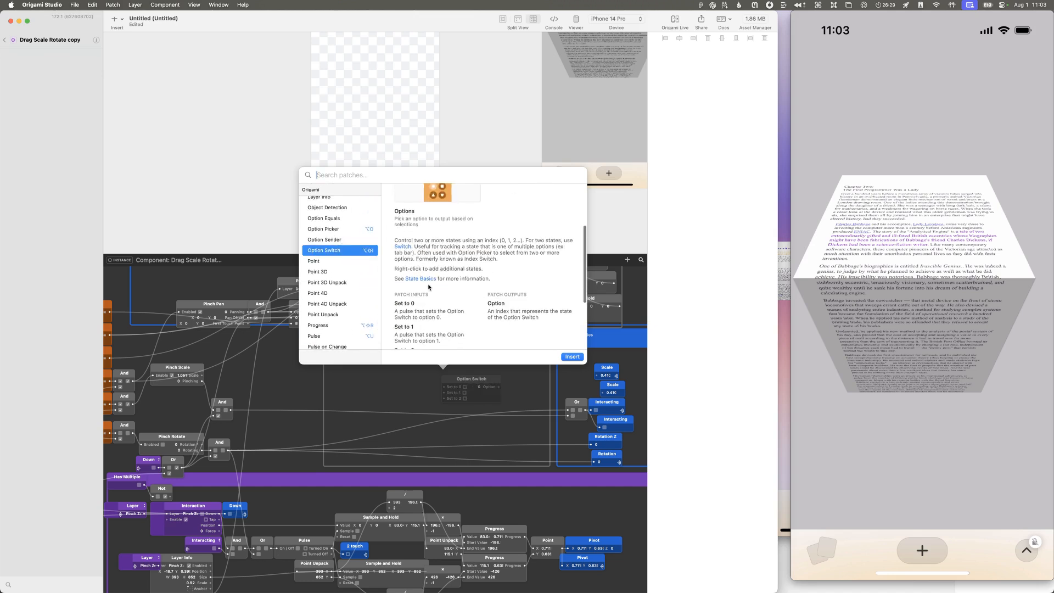
scroll(429, 287, down, 5)
Step: Insert an Option Picker patch and position it inside the Function group
click(340, 229)
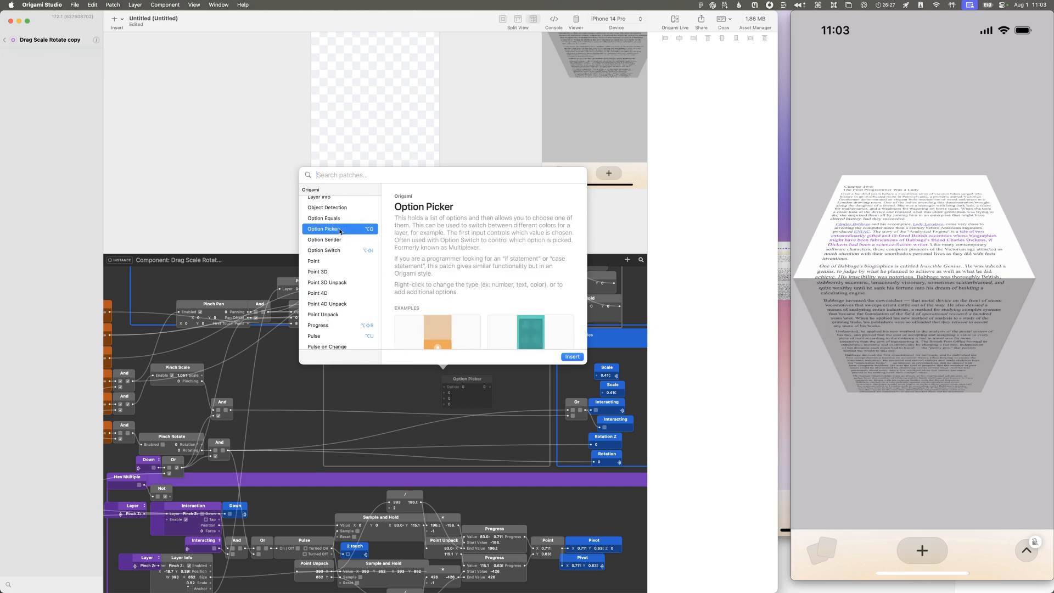
double_click(339, 230)
drag(469, 393, 428, 377)
click(412, 383)
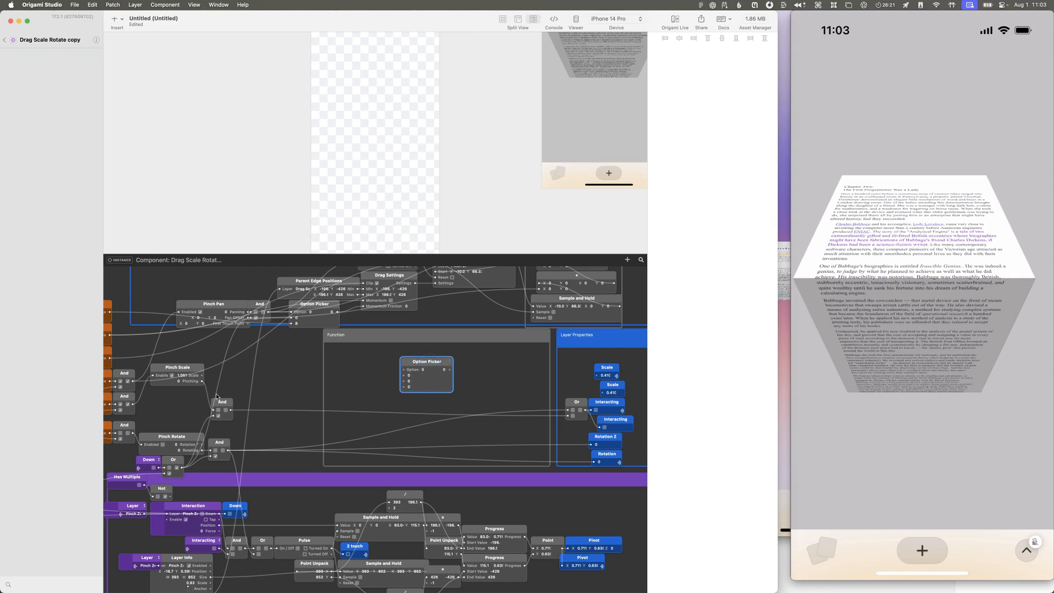
Step: Connect Pinch Scale's Pinching and Scale outputs to the Option Picker's Option and second value, and its output to both Scale layer properties
drag(201, 381, 404, 370)
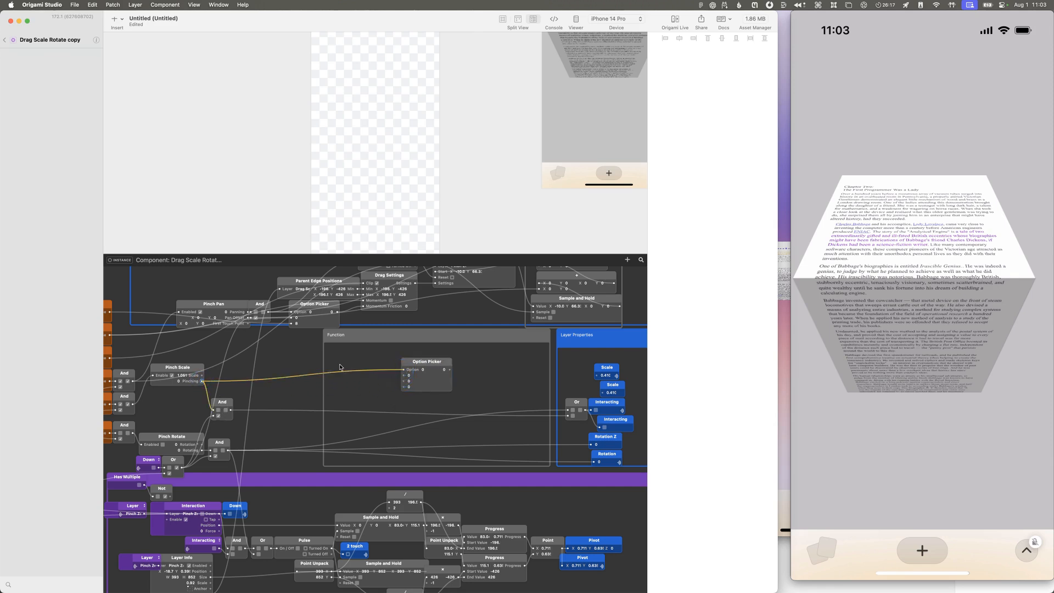
drag(202, 375, 403, 381)
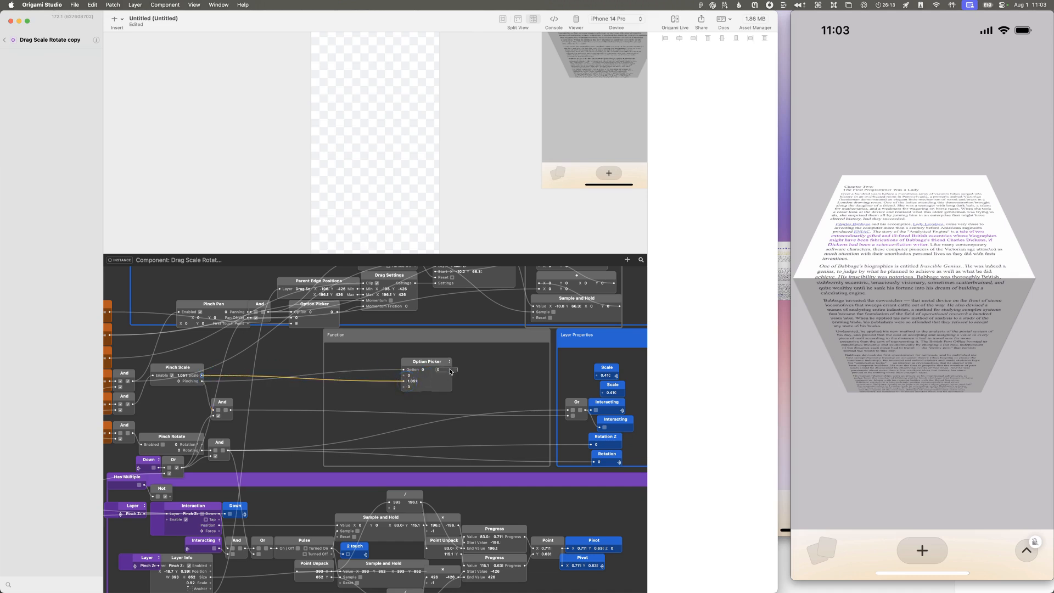
drag(449, 371, 599, 380)
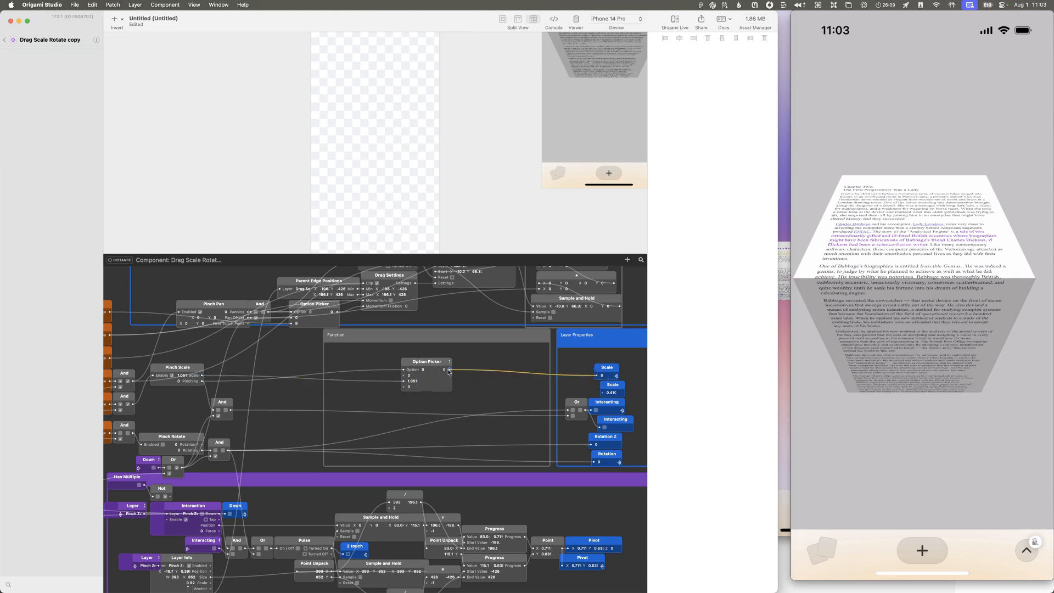
drag(450, 370, 602, 393)
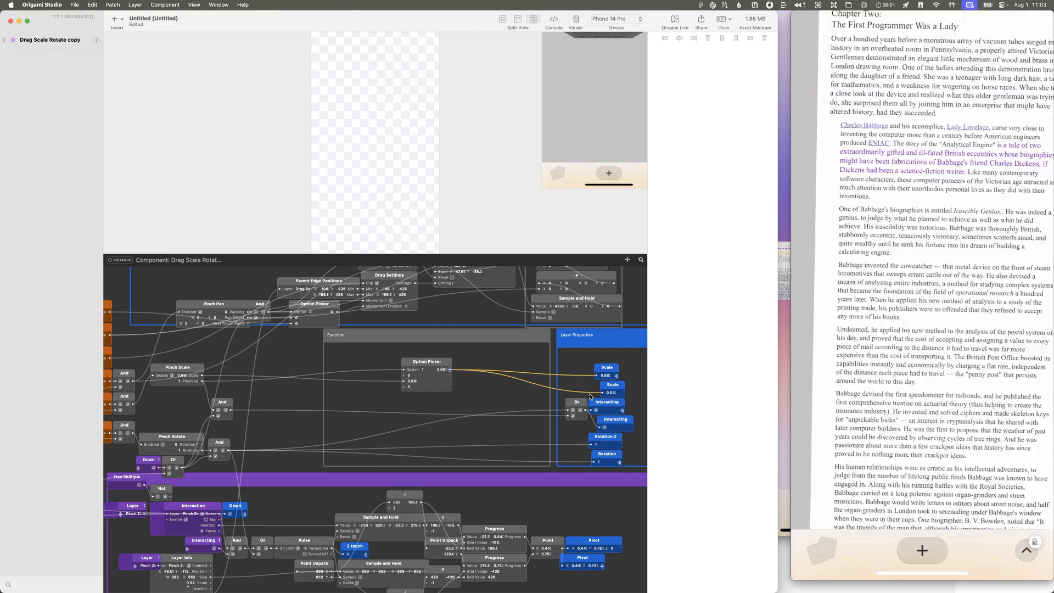
click(412, 381)
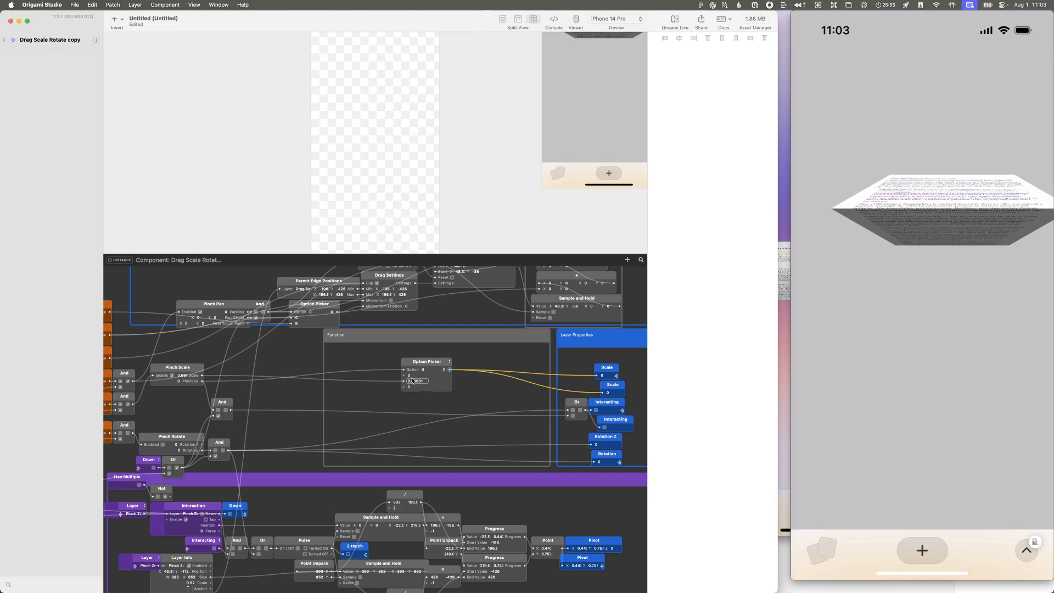
Step: Add a Pop Animation patch between Pinch Scale and the Option Picker, and drive its Number from Pinch Scale's Pinching output
double_click(315, 368)
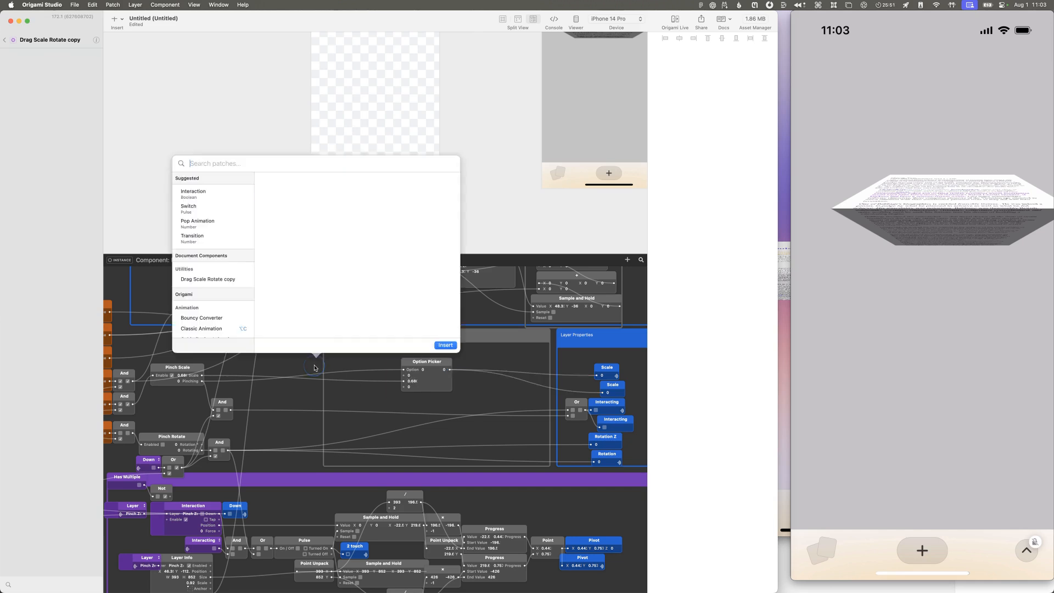
text(trans)
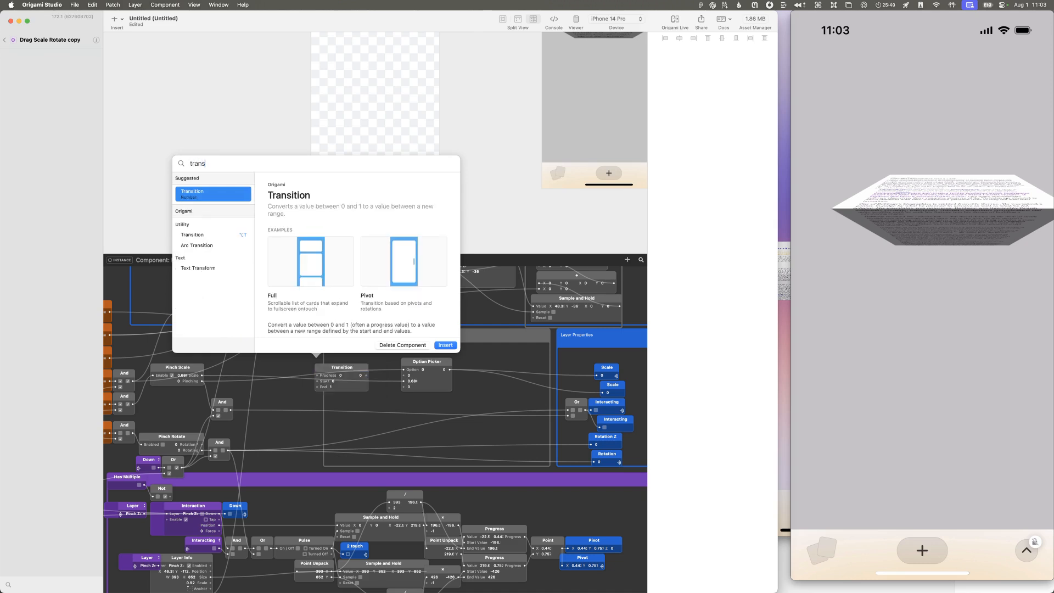
key(BackSpace)
key(BackSpace)
key(BackSpace)
key(BackSpace)
key(BackSpace)
text(anim)
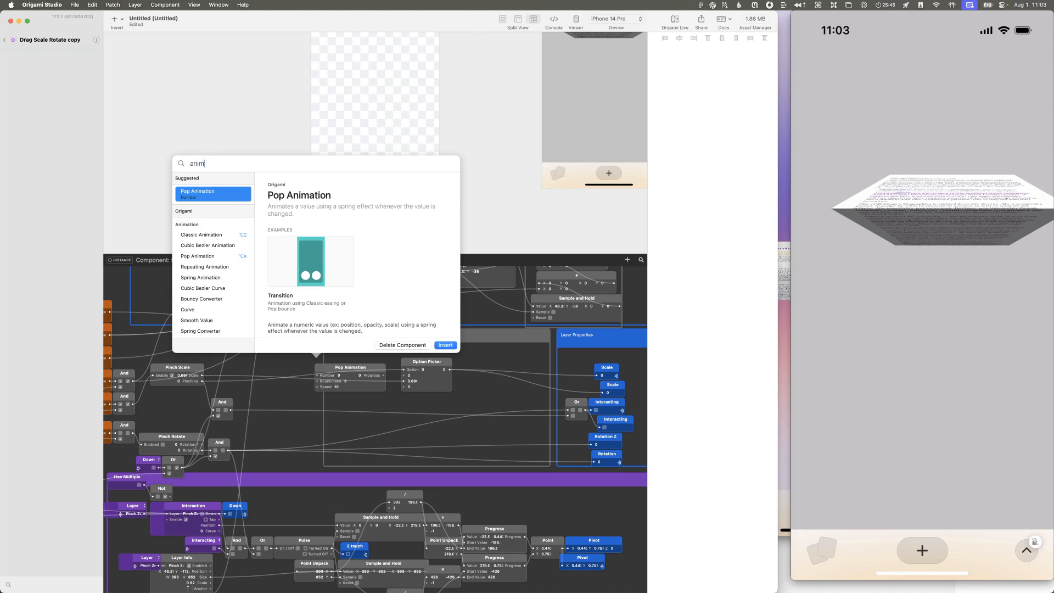
key(Return)
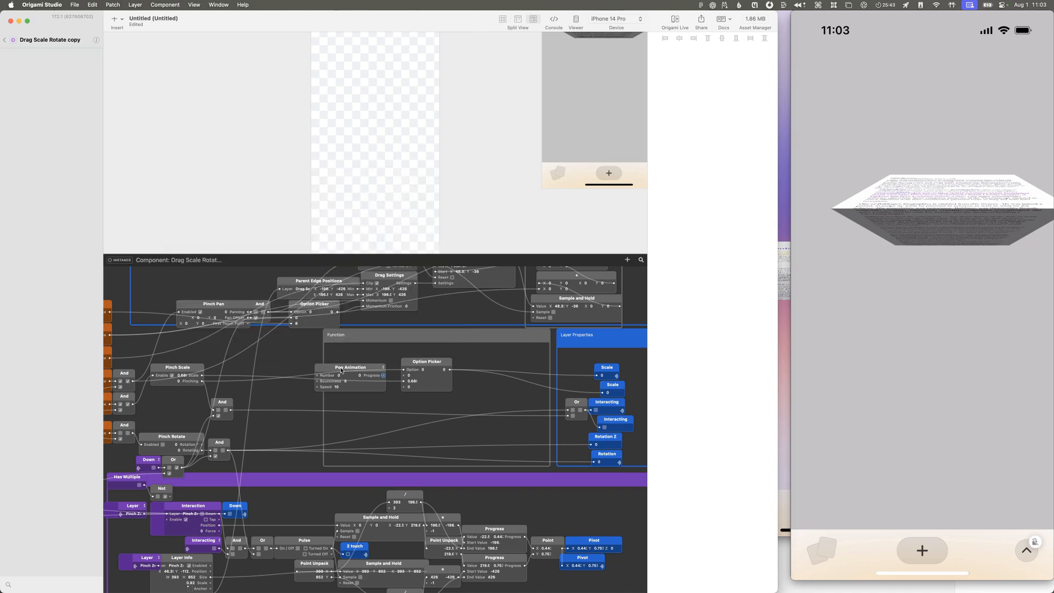
drag(340, 371, 309, 362)
drag(203, 383, 307, 364)
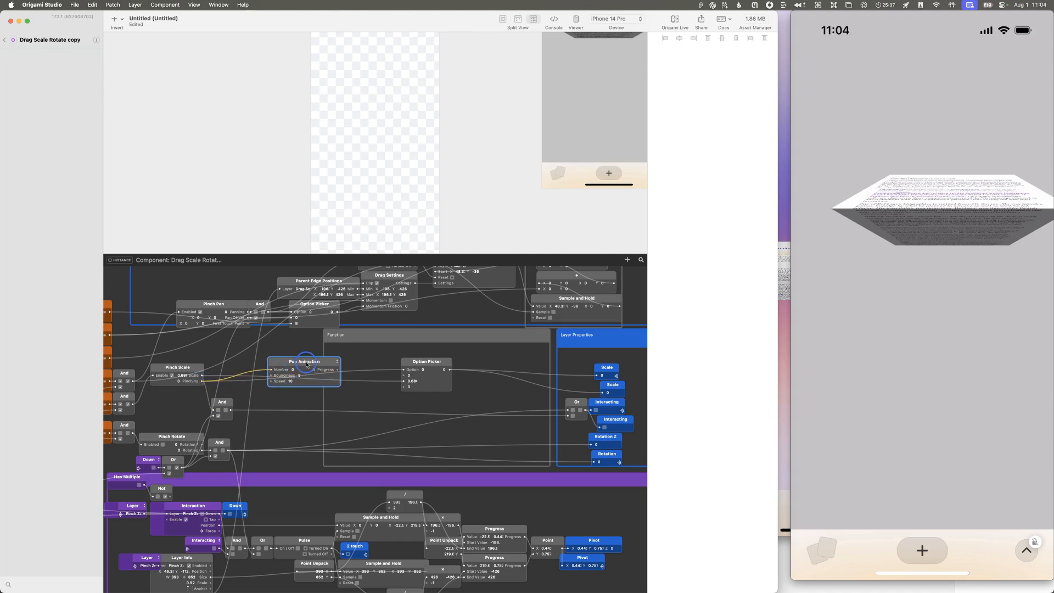
Step: Move the Option Picker in the Function group closer to the Layer Properties and reduce it to two option values
drag(422, 357, 447, 360)
click(452, 370)
right_click(471, 362)
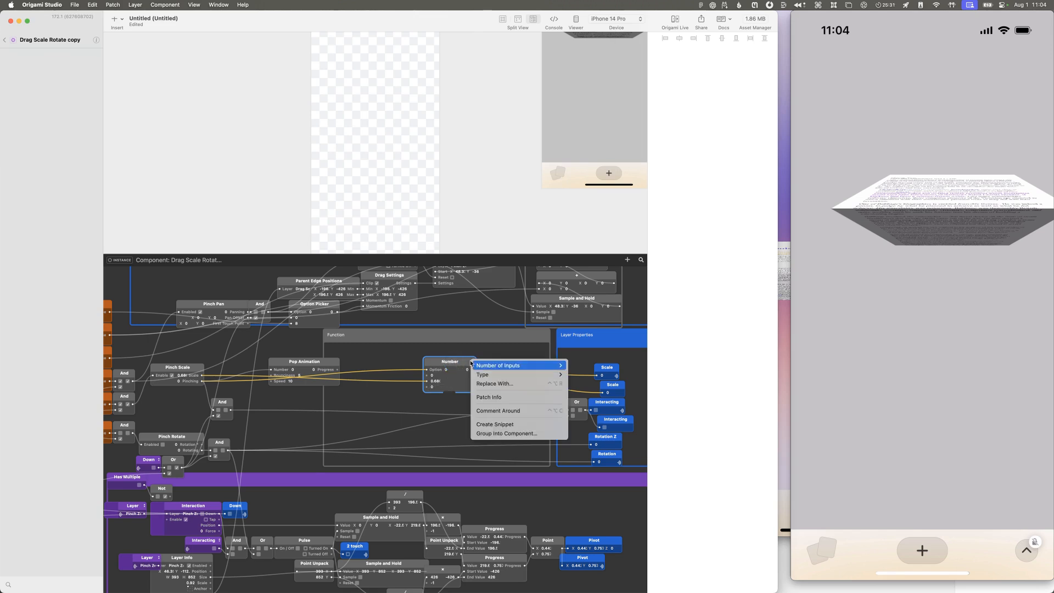
mouse_move(509, 365)
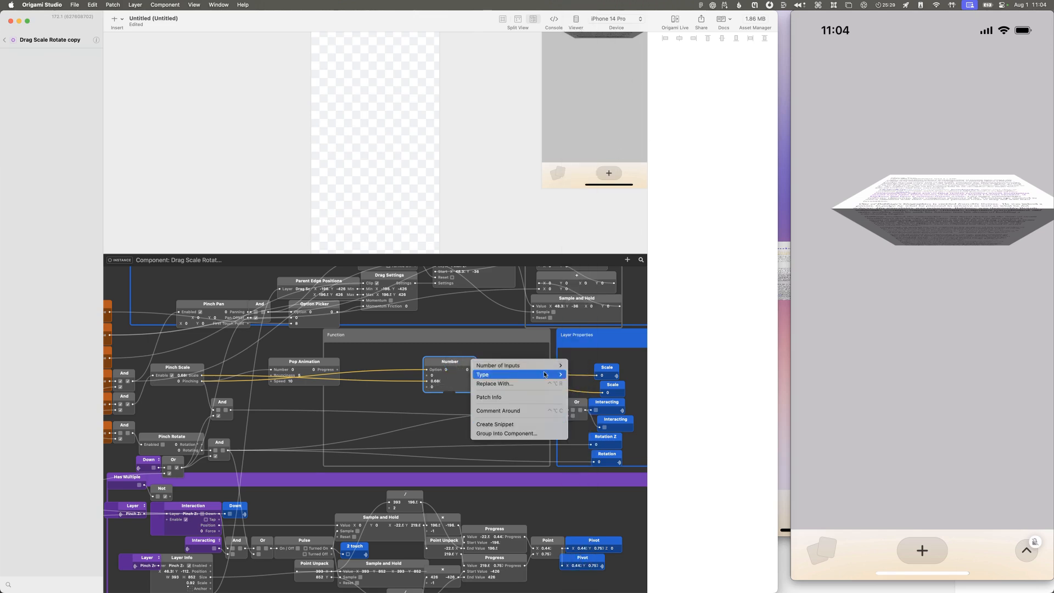
click(578, 10)
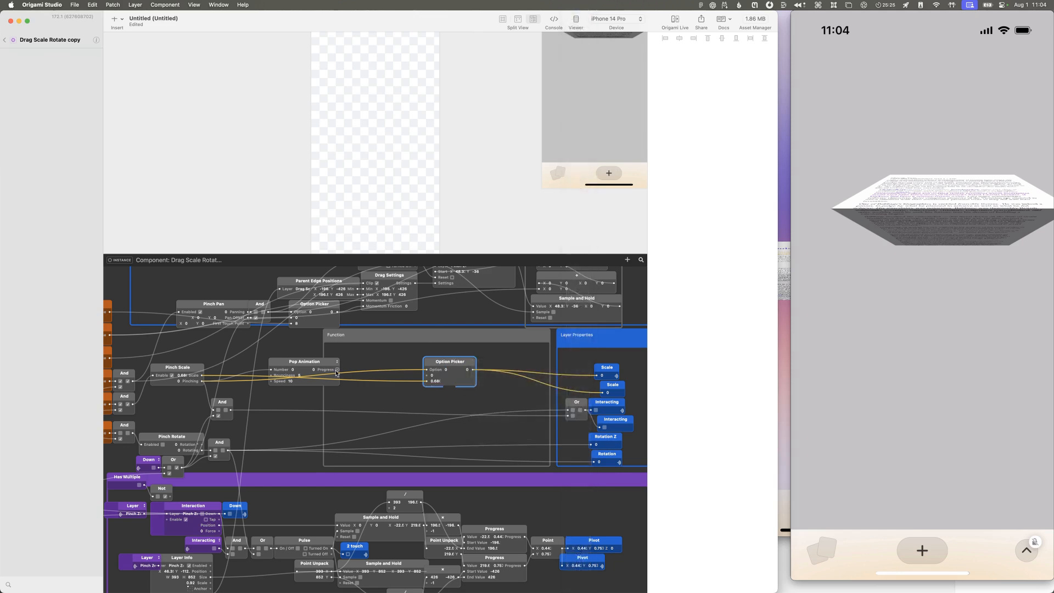
Step: Add a Transition patch between the Pop Animation and the Option Picker, and connect the animation's Progress to it
drag(324, 365, 323, 360)
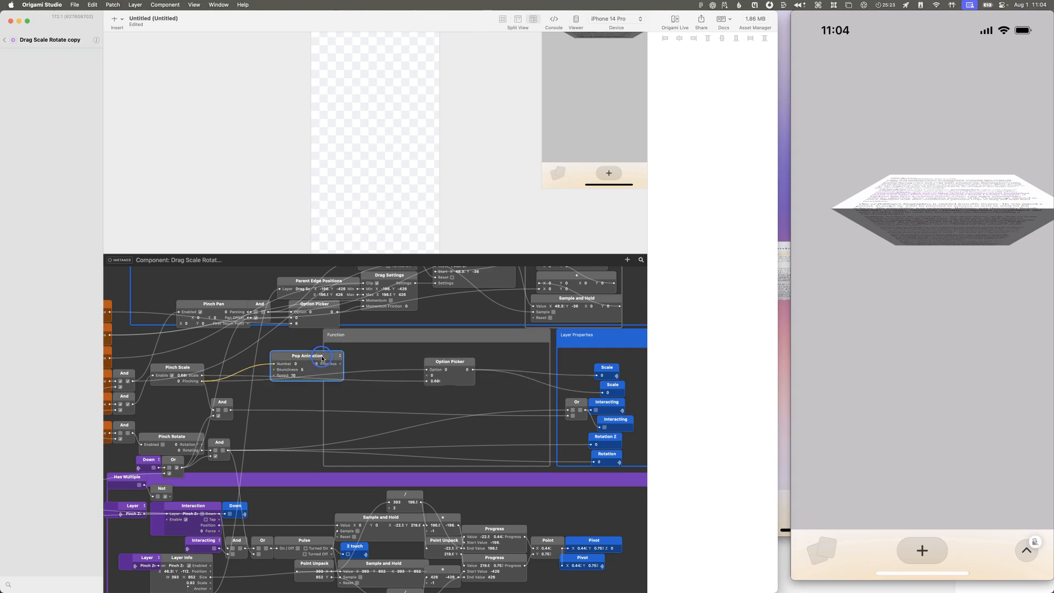
drag(321, 359, 319, 363)
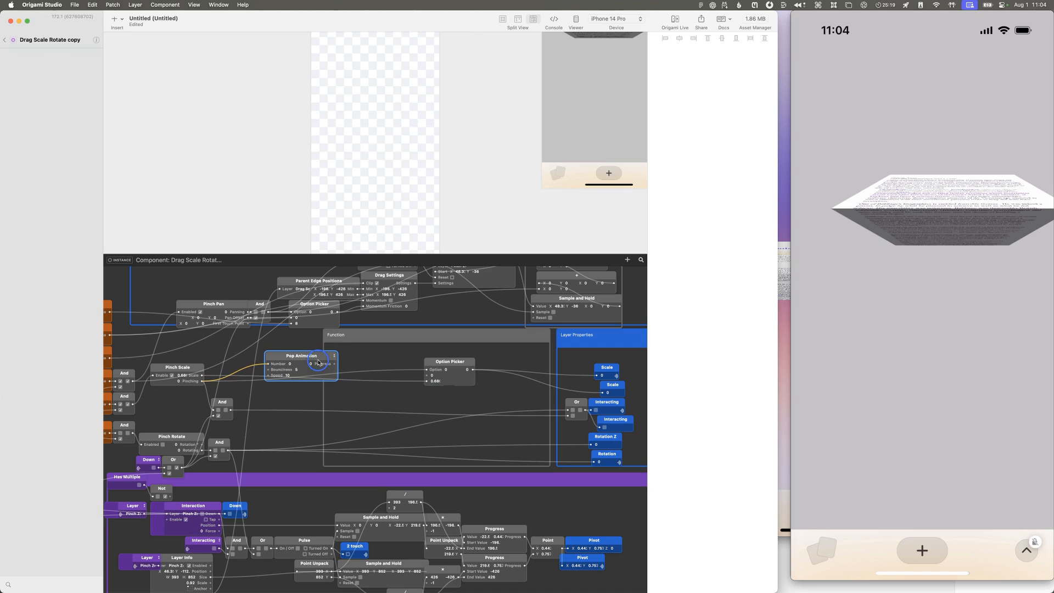
drag(318, 362, 324, 360)
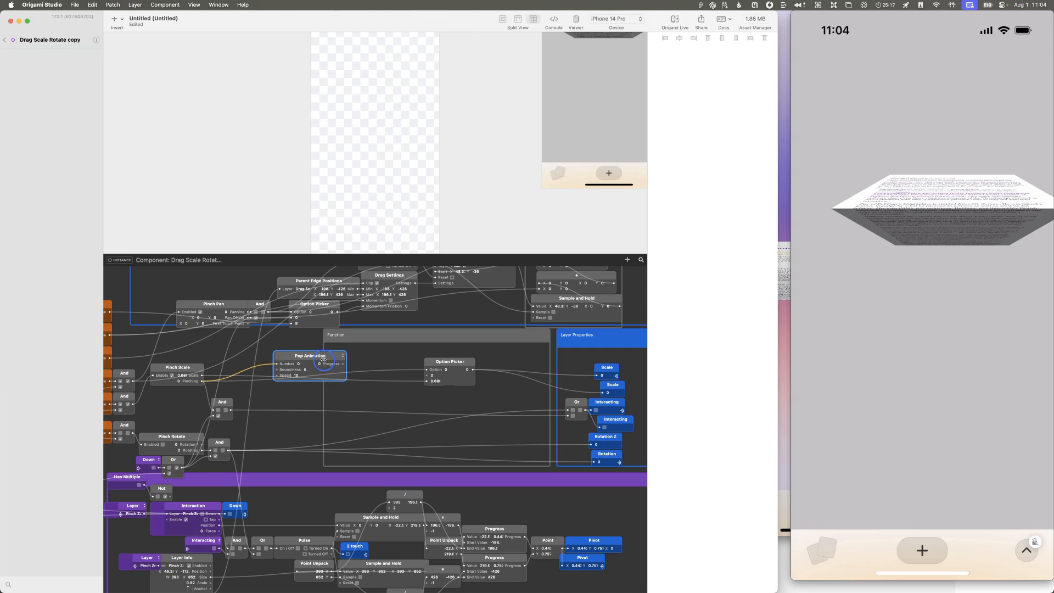
click(375, 363)
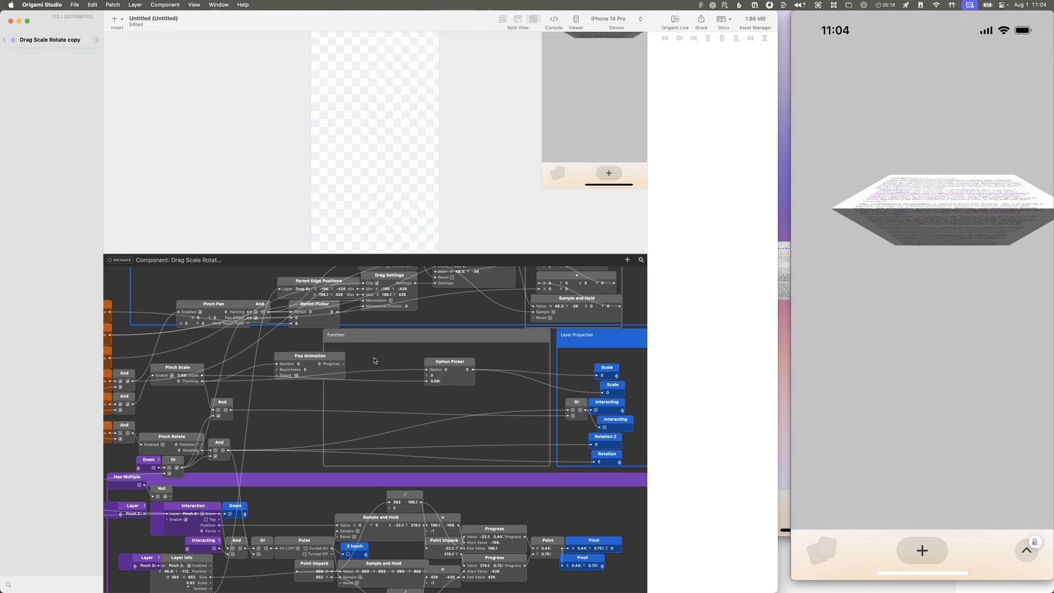
key(t)
click(368, 358)
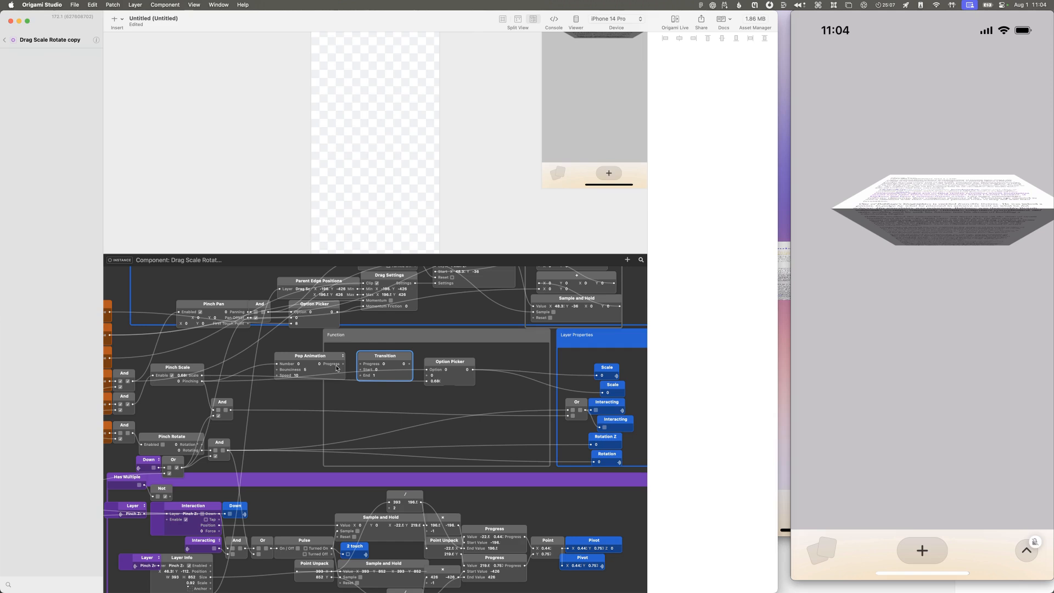
drag(343, 364, 356, 364)
Step: Connect Pinch Scale's Scale output to the Transition patch's Start value
double_click(388, 371)
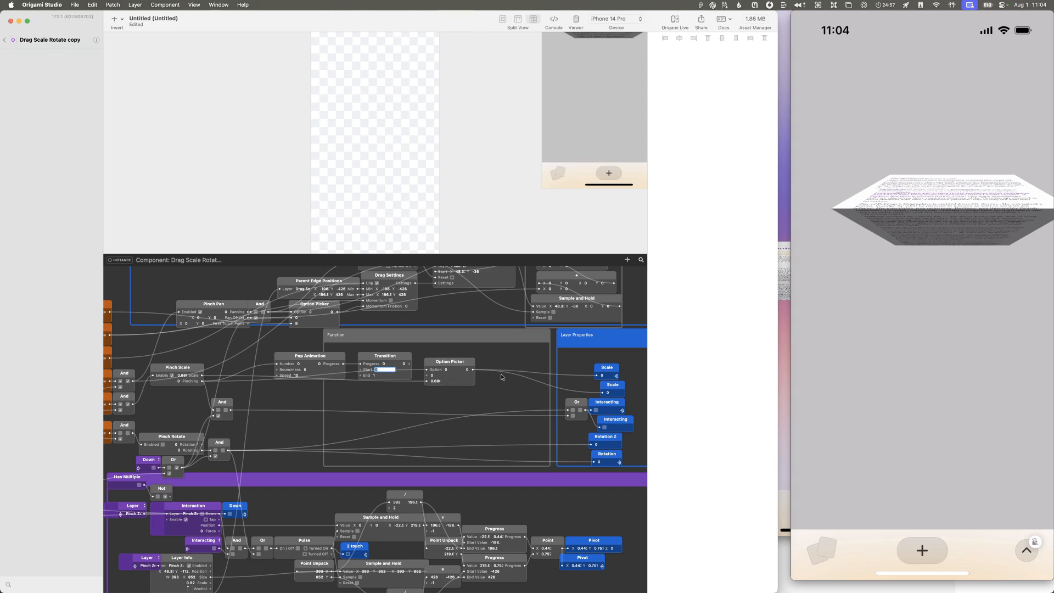
click(843, 345)
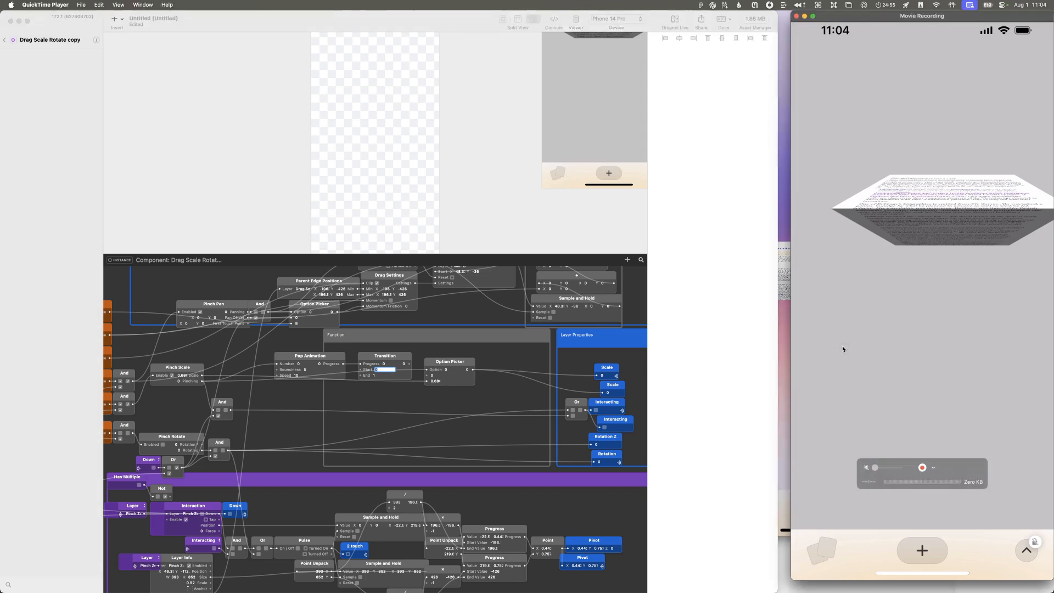
mouse_move(573, 507)
mouse_move(548, 488)
mouse_down()
mouse_move(519, 485)
mouse_move(600, 487)
mouse_move(540, 484)
mouse_up()
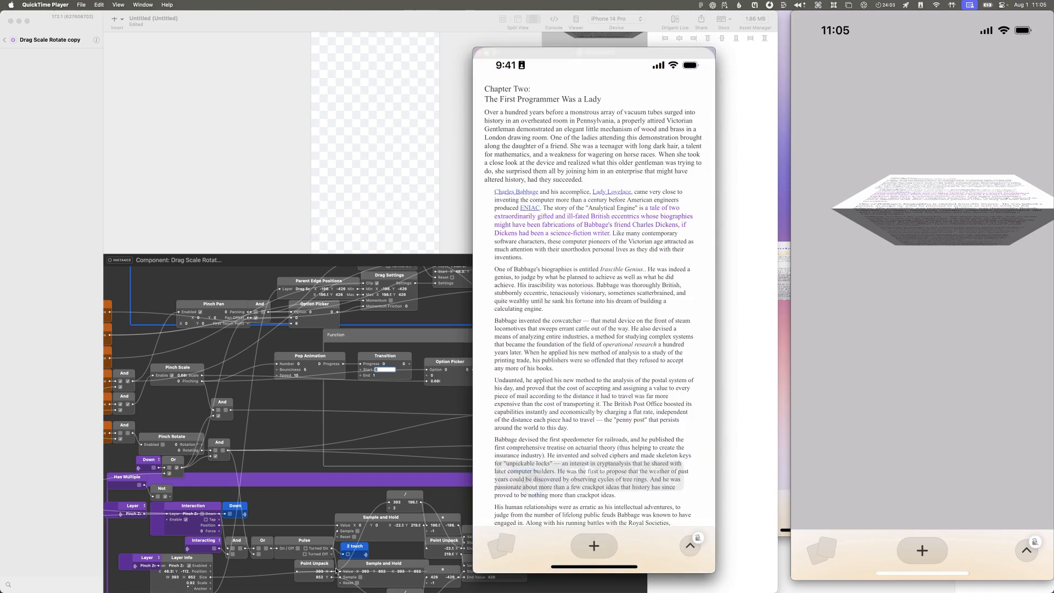
click(383, 375)
click(383, 373)
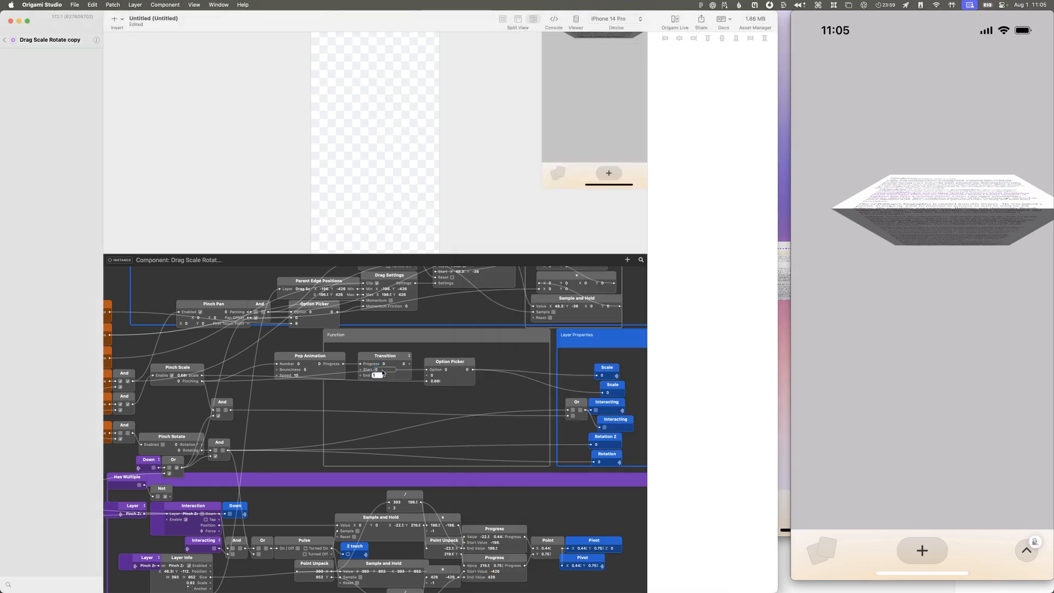
double_click(380, 377)
drag(202, 376, 362, 369)
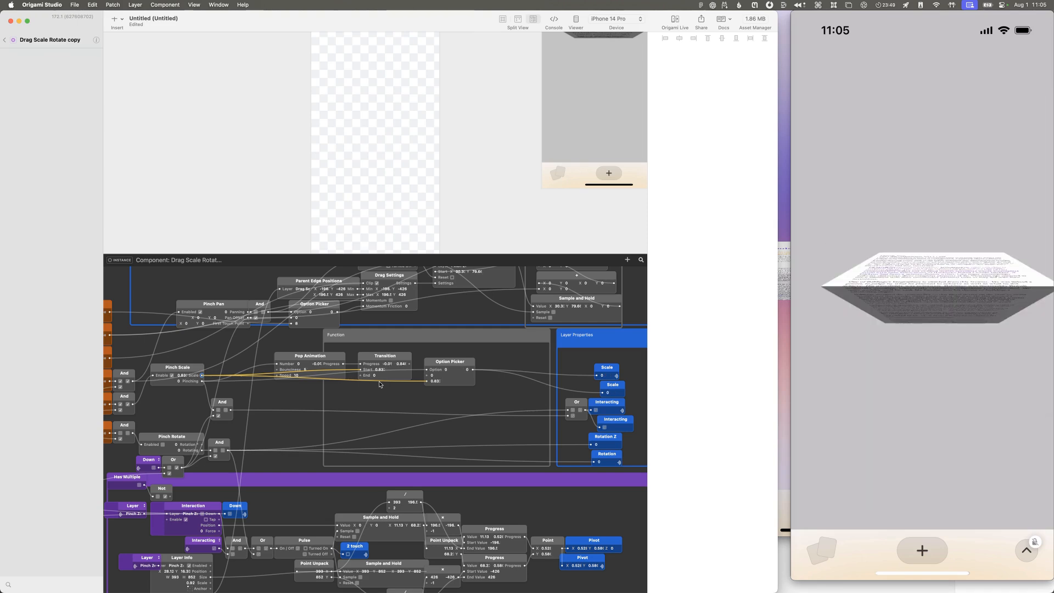
Step: Set the Transition's End to 1 and connect its output to the first value of the Option Picker in the Function group
double_click(375, 376)
text(1)
key(Return)
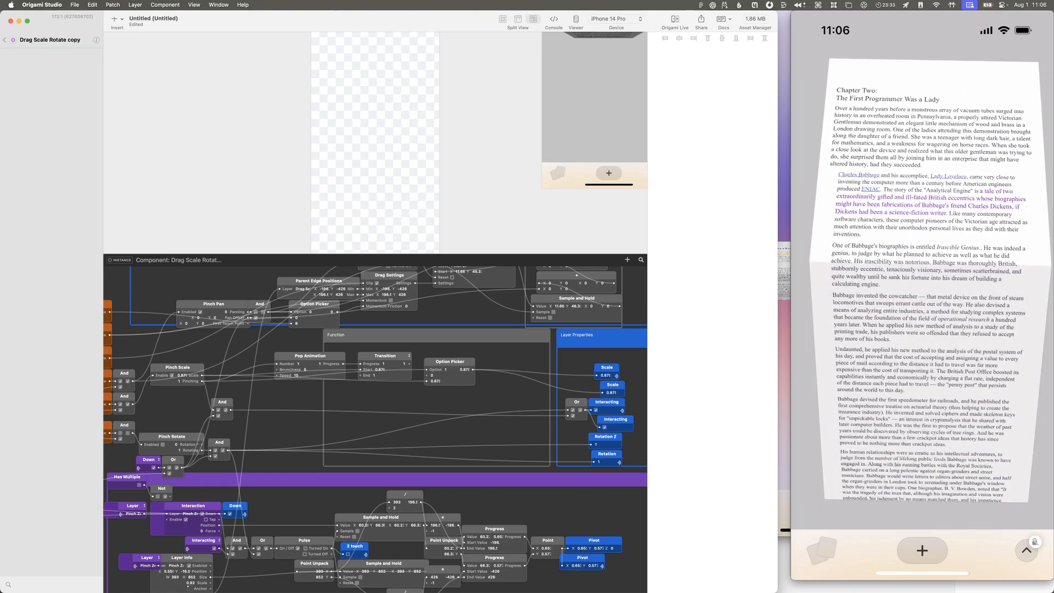
drag(411, 364, 426, 377)
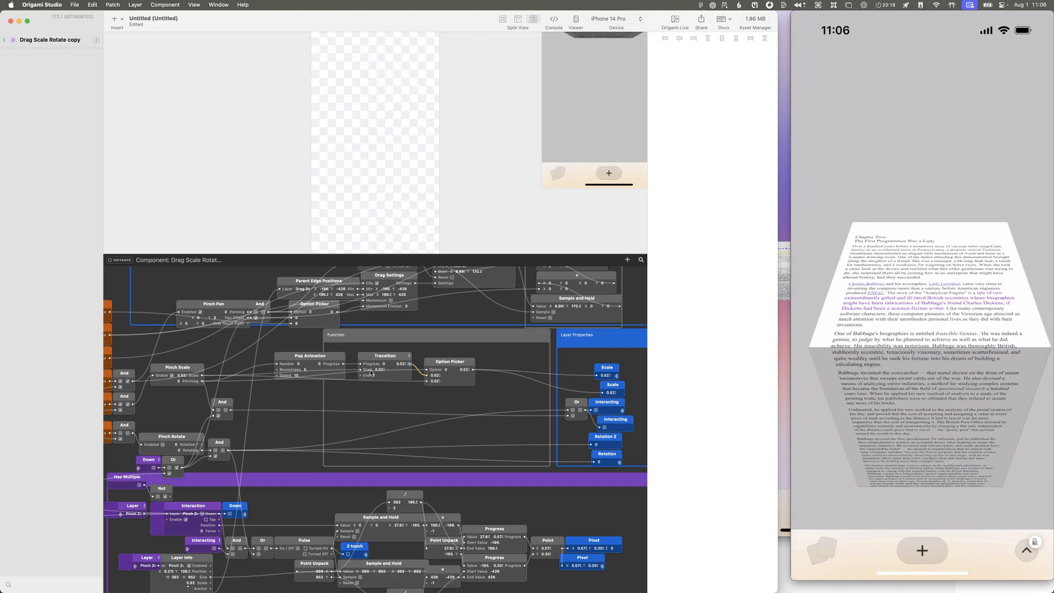
Step: Move the Pinch Scale connection from the Transition's Start to its End, and set Start to 1
click(298, 364)
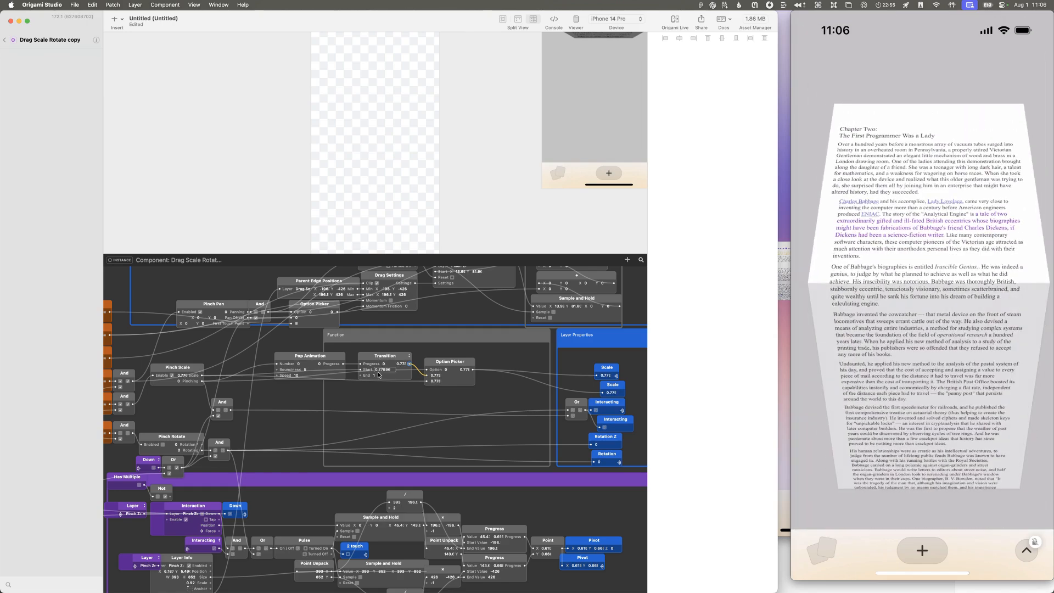
drag(360, 369, 359, 376)
double_click(381, 369)
text(1)
key(Return)
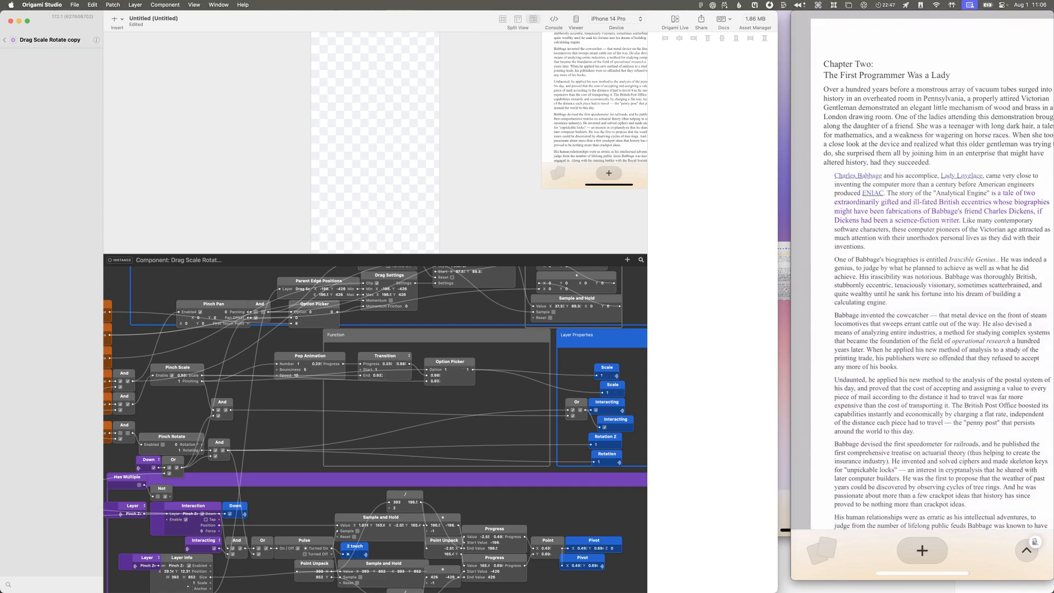
Step: Increase the Pop Animation's Speed in stages, entering 20 and 30
click(299, 375)
text(20)
key(Return)
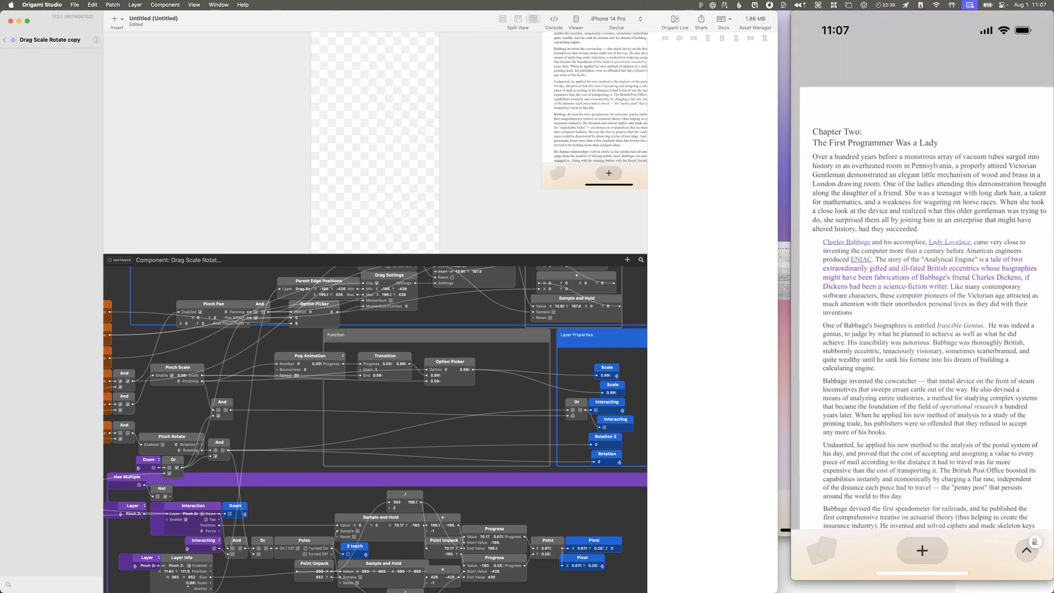
click(298, 375)
text(30)
key(Return)
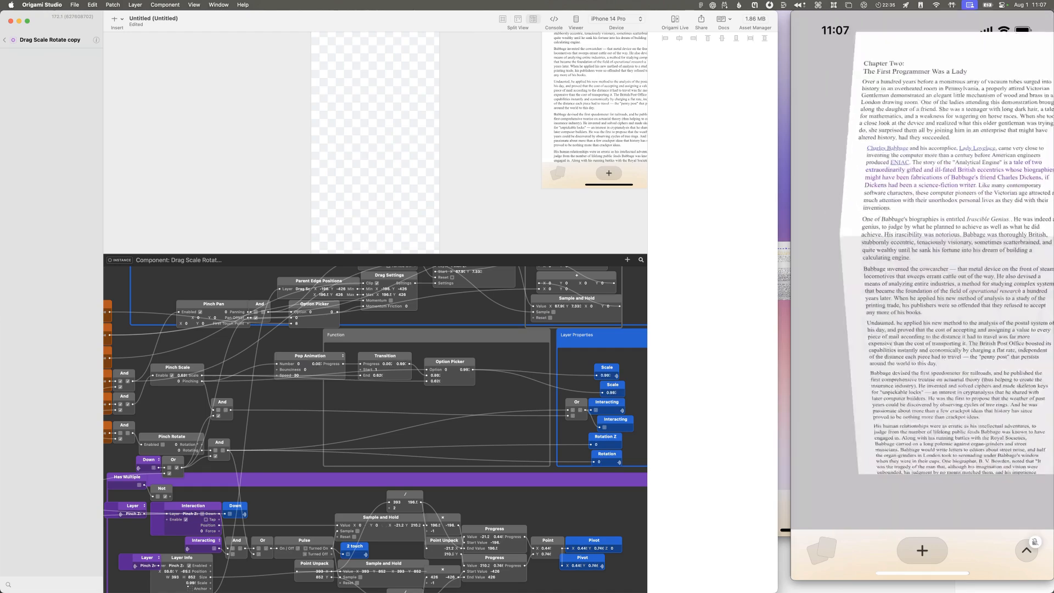
click(295, 377)
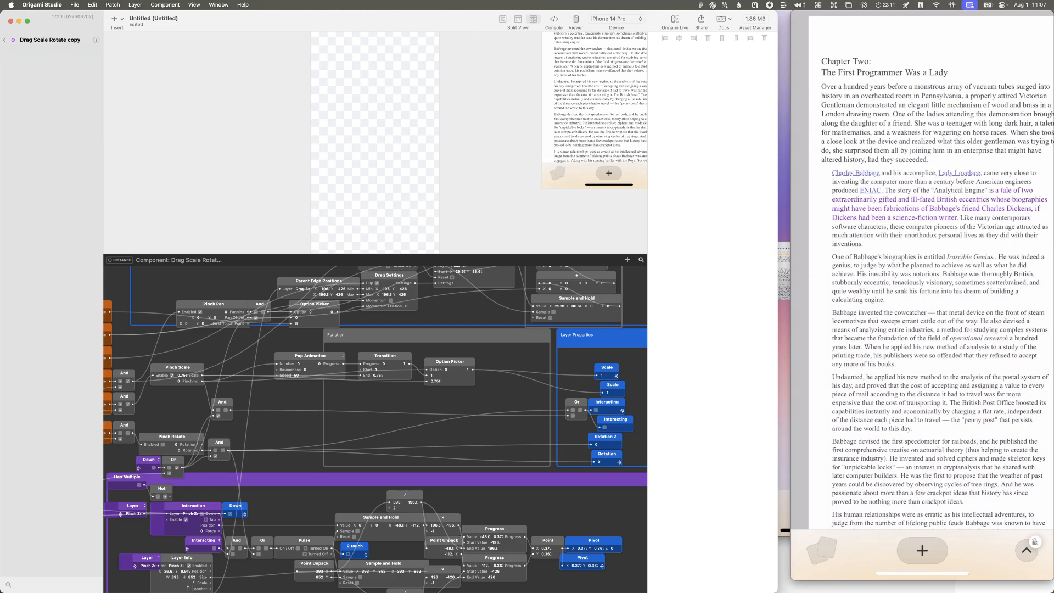
Step: Move the Position layer property farther away from the Feedback group to make room beside it
scroll(296, 378, right, 6)
scroll(297, 378, up, 3)
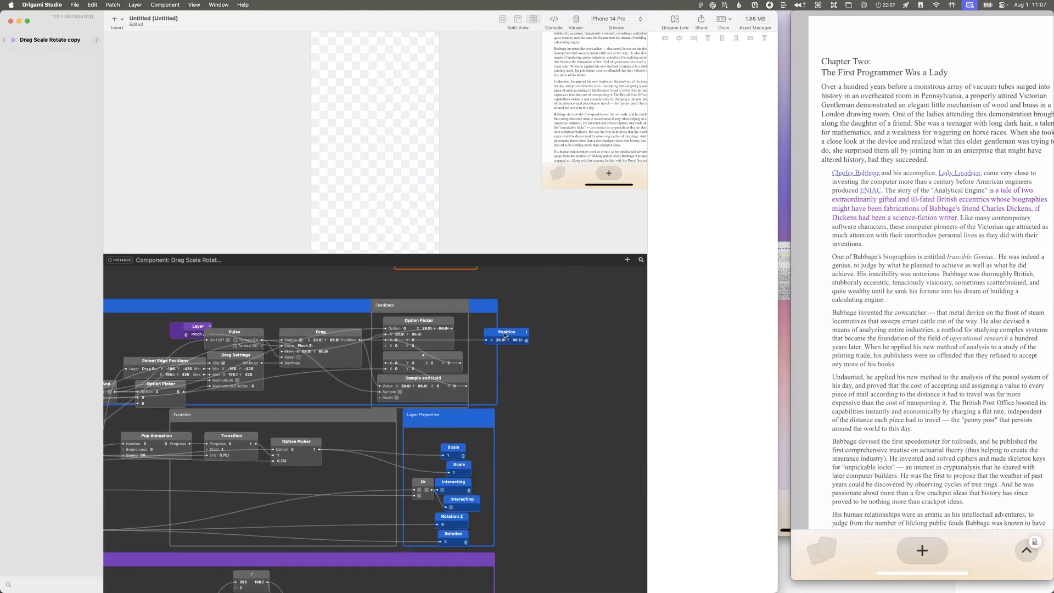
drag(504, 336, 550, 336)
scroll(311, 438, left, 7)
scroll(310, 438, up, 2)
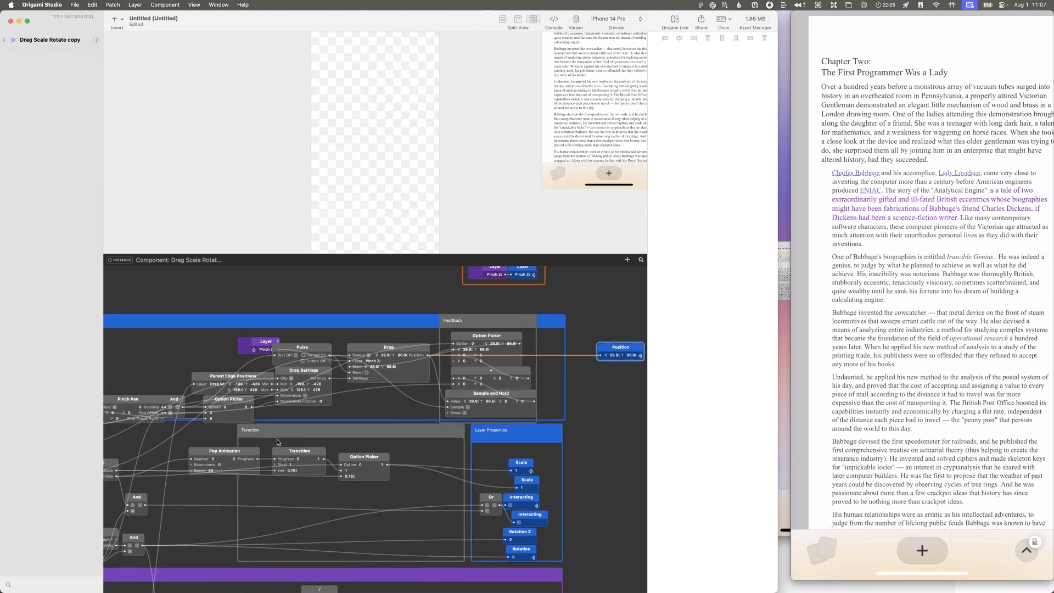
Step: Add an Option Picker patch just below the Position layer property
scroll(278, 442, up, 2)
scroll(278, 442, right, 1)
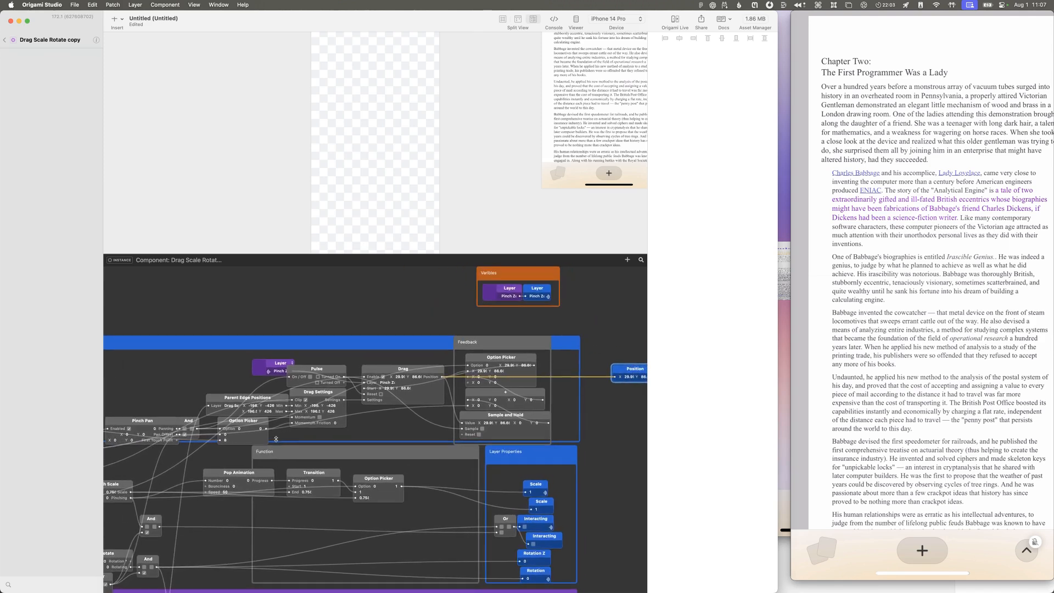
scroll(286, 498, up, 1)
scroll(287, 498, left, 1)
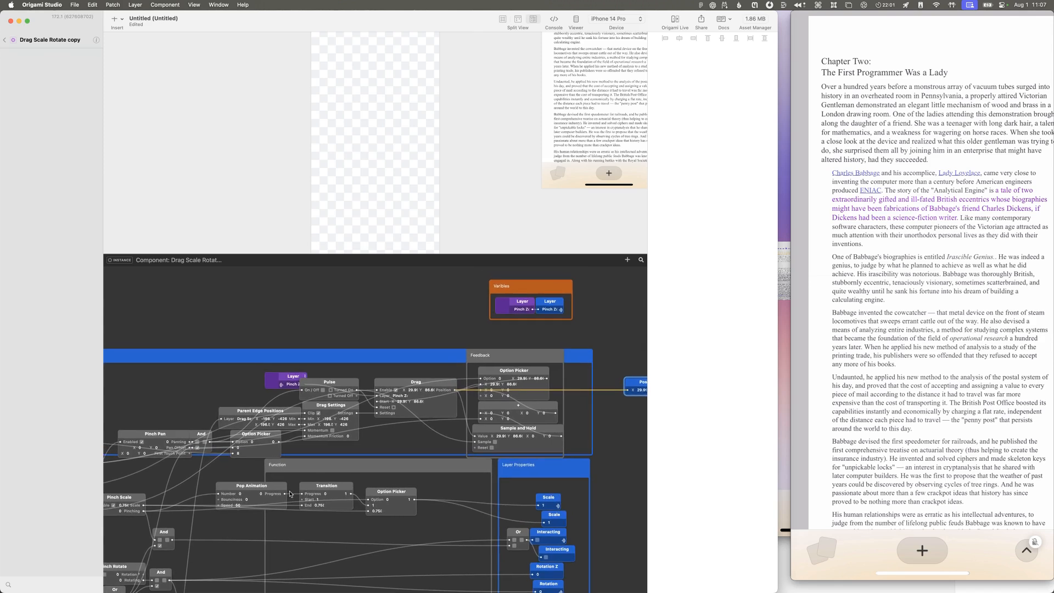
click(268, 485)
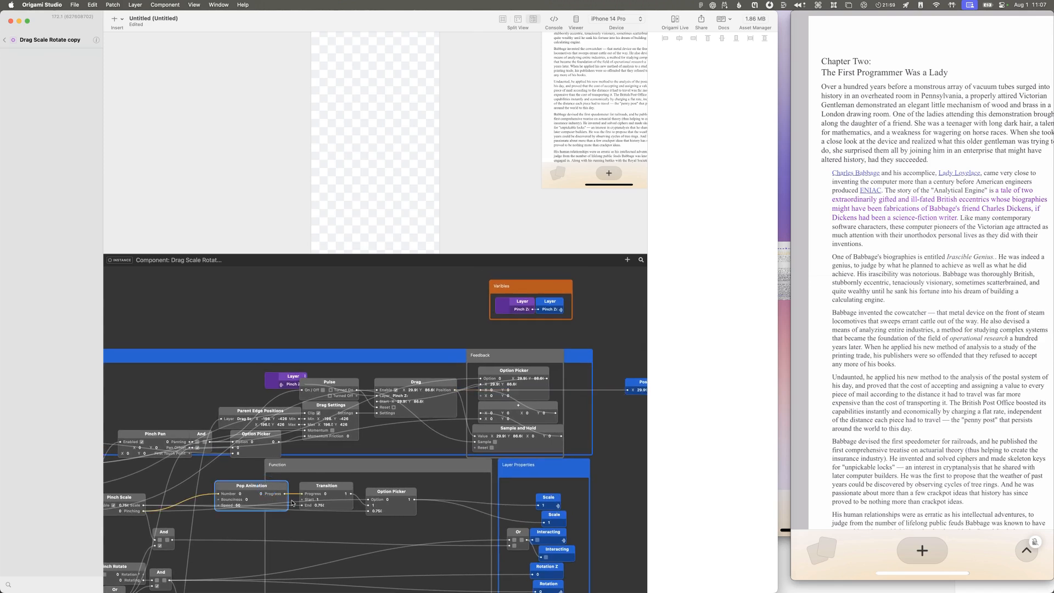
scroll(287, 494, right, 5)
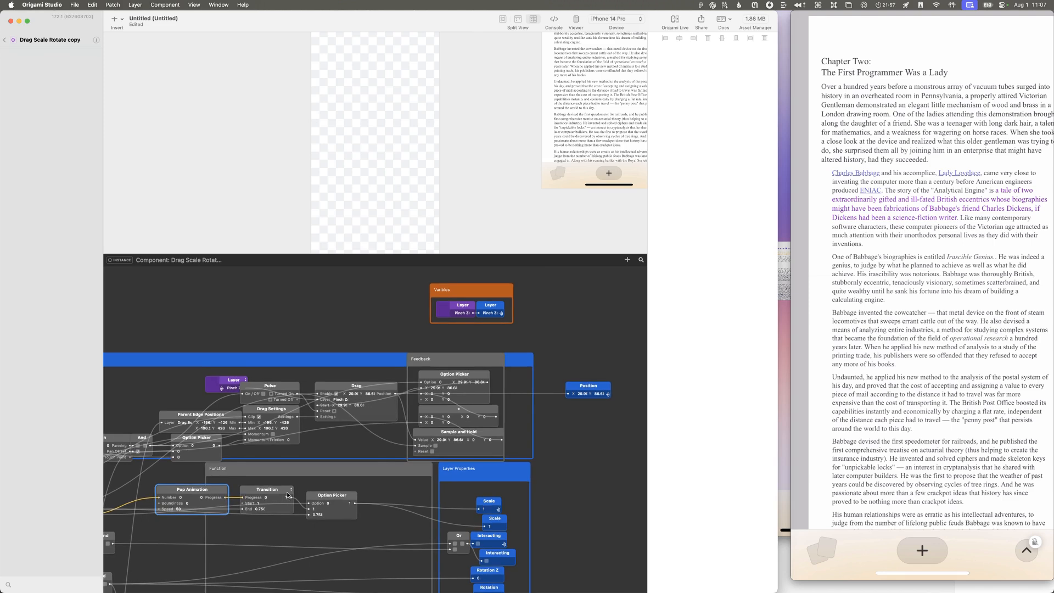
click(558, 437)
double_click(553, 421)
text(option pi)
key(Return)
drag(569, 423, 555, 418)
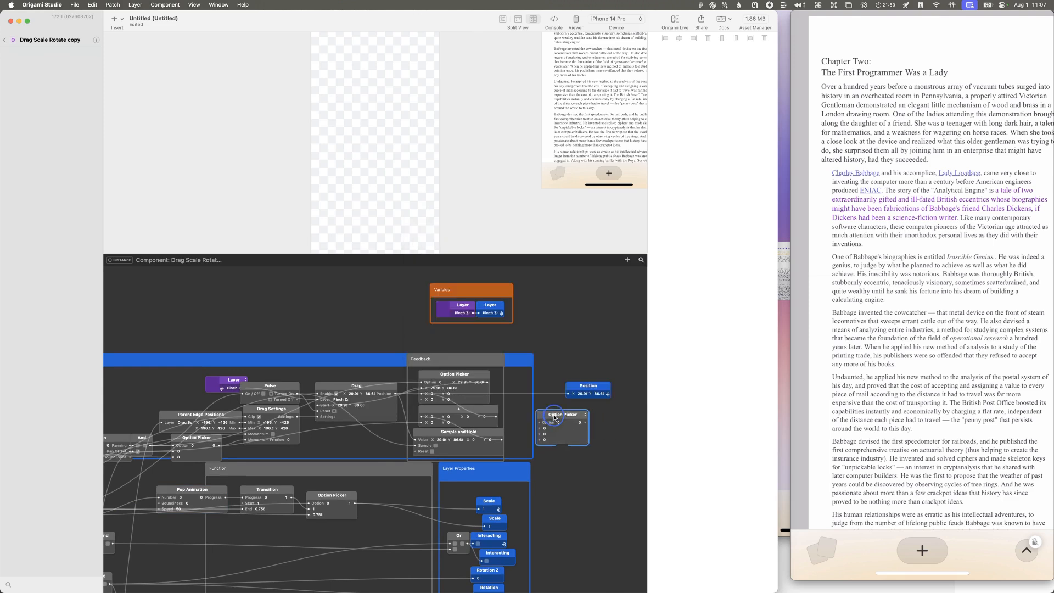
Step: Try the Size, Layer and Point 3D types on the new Option Picker
click(586, 417)
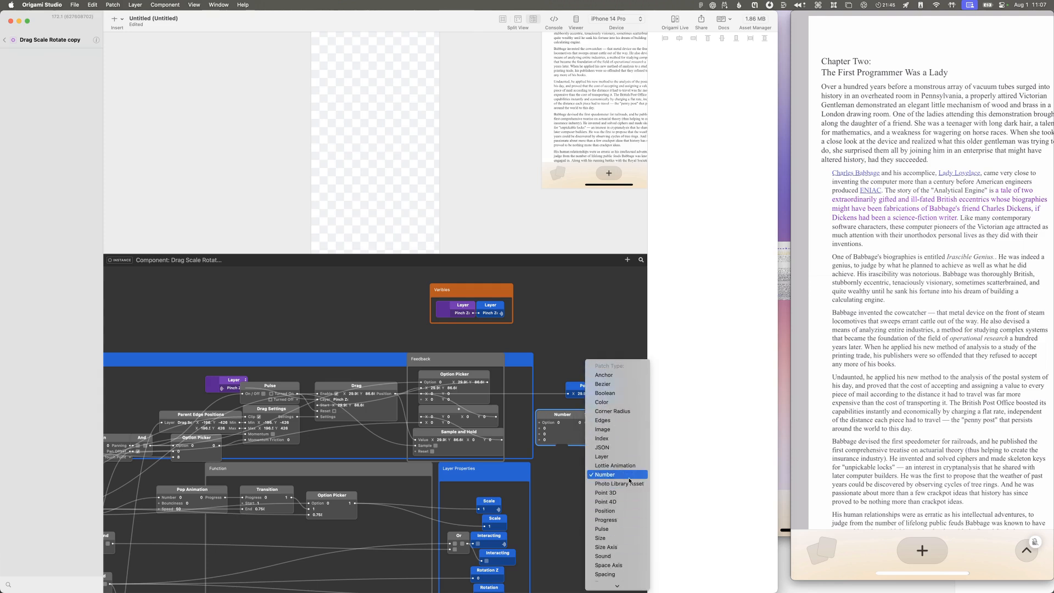
scroll(630, 481, down, 1)
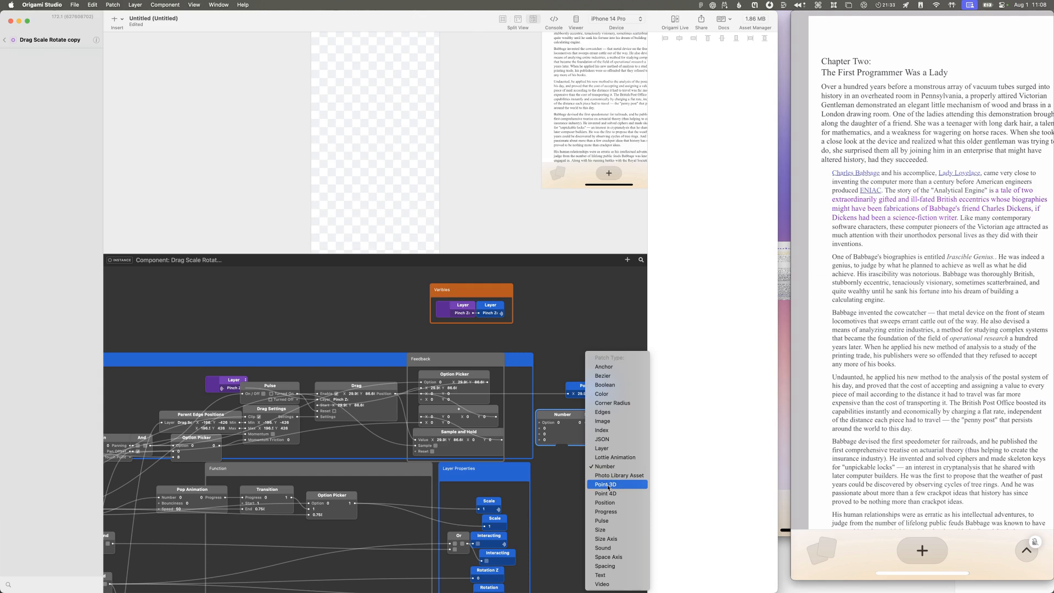
click(616, 530)
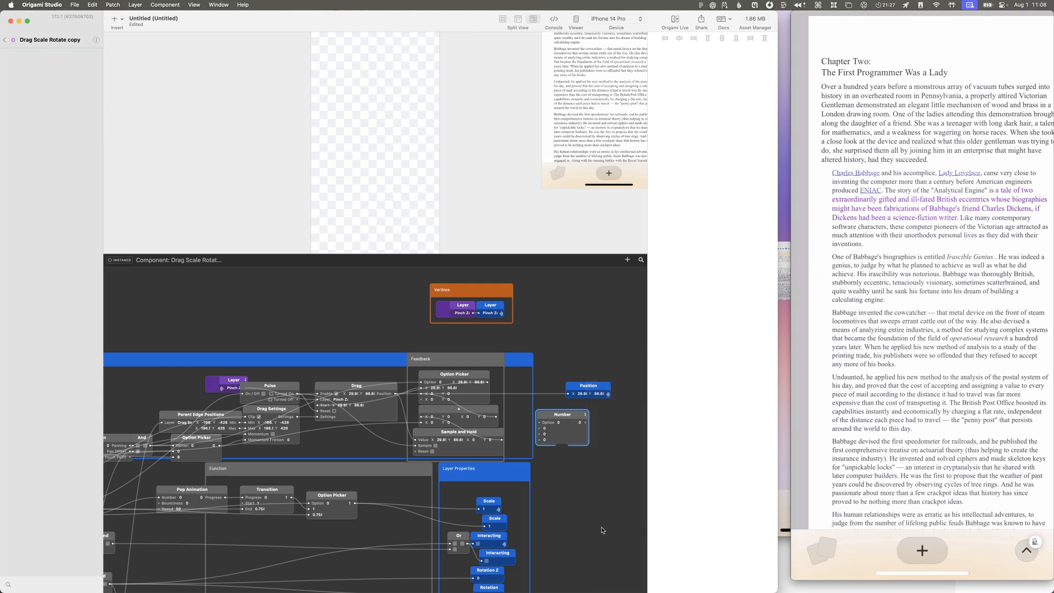
click(604, 415)
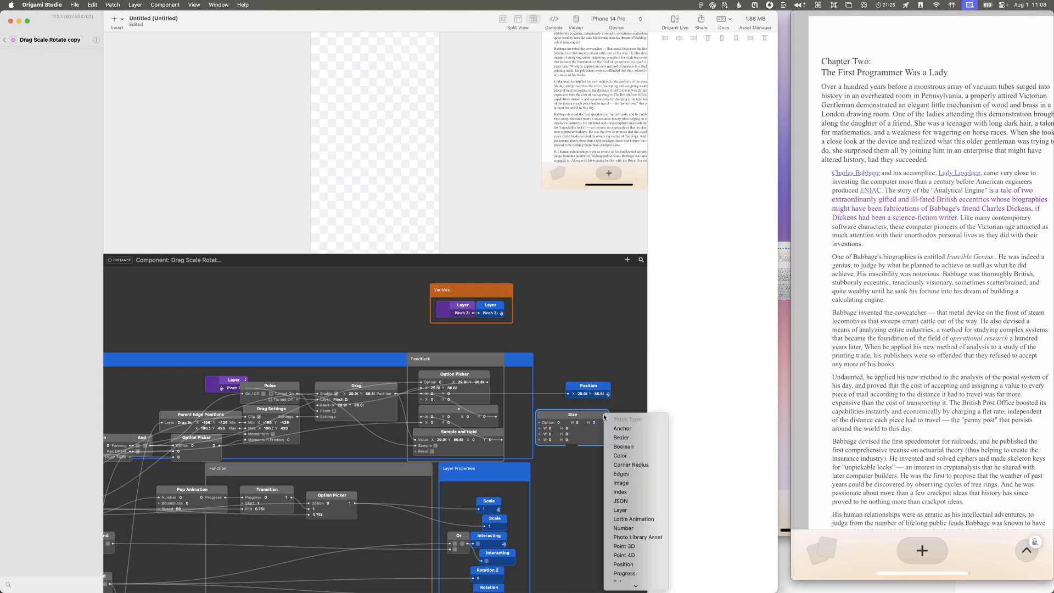
click(633, 449)
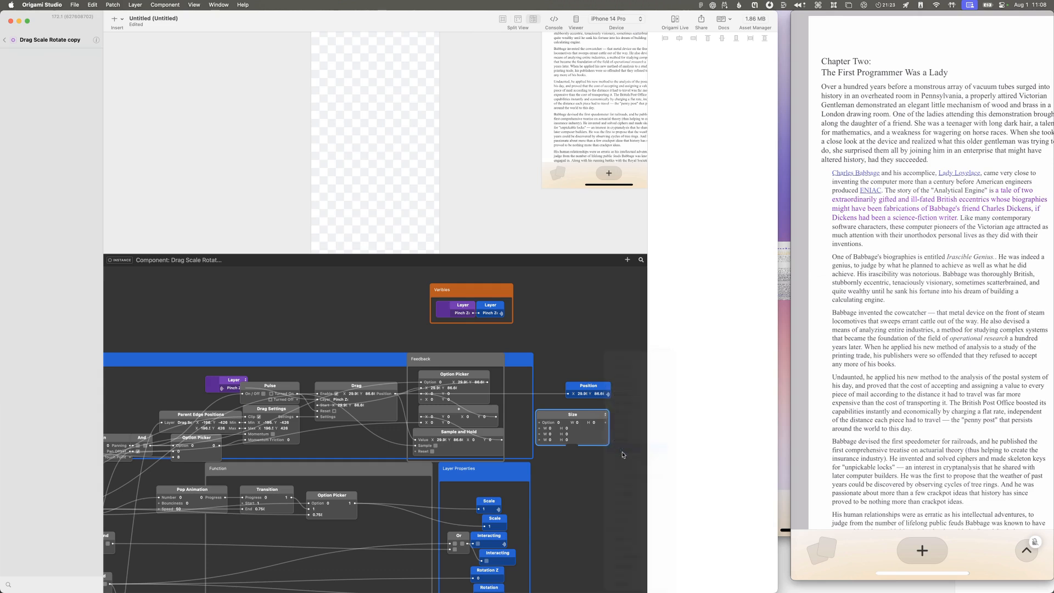
click(589, 417)
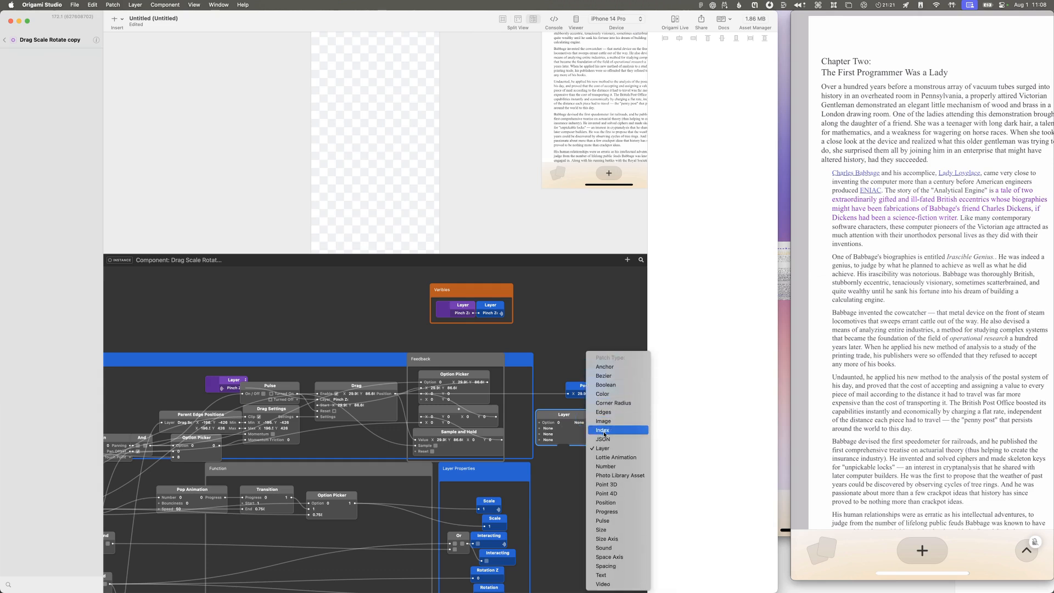
click(615, 484)
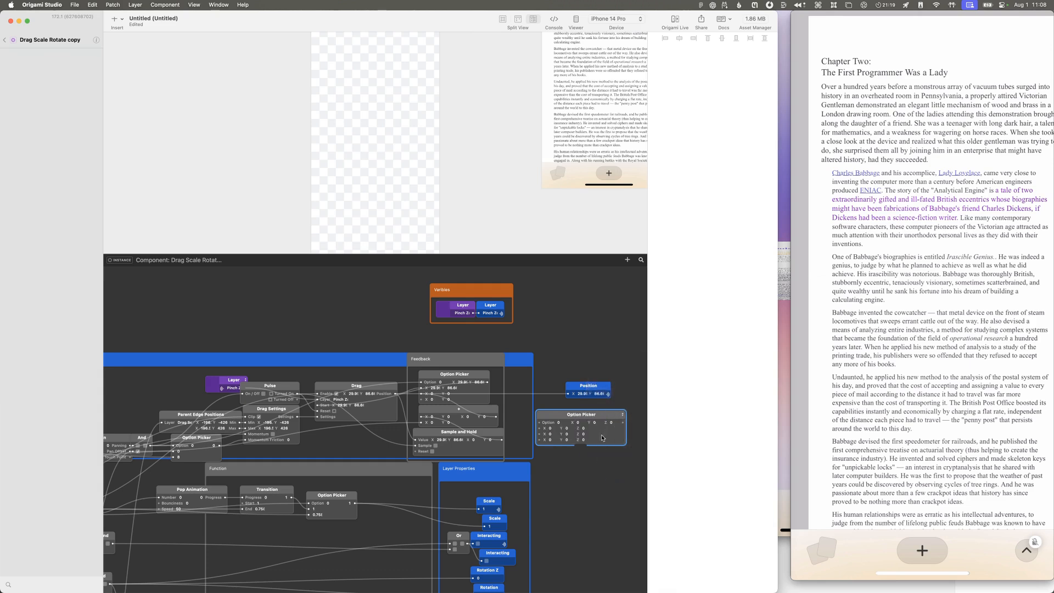
Step: Change the type of the Option Picker below the Position property to Position
click(611, 423)
click(623, 415)
scroll(636, 484, down, 3)
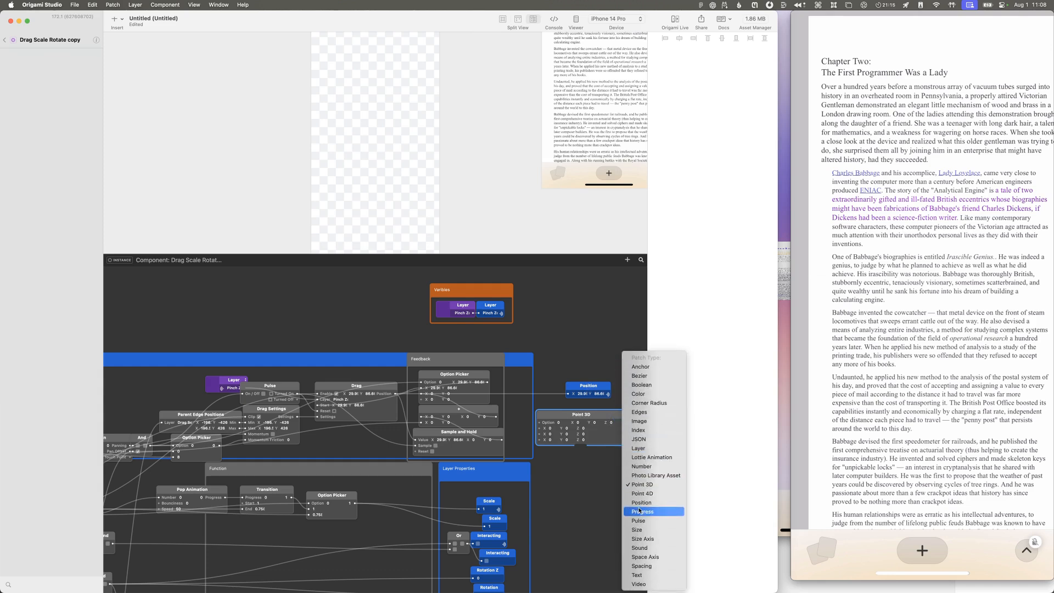
click(640, 503)
click(570, 429)
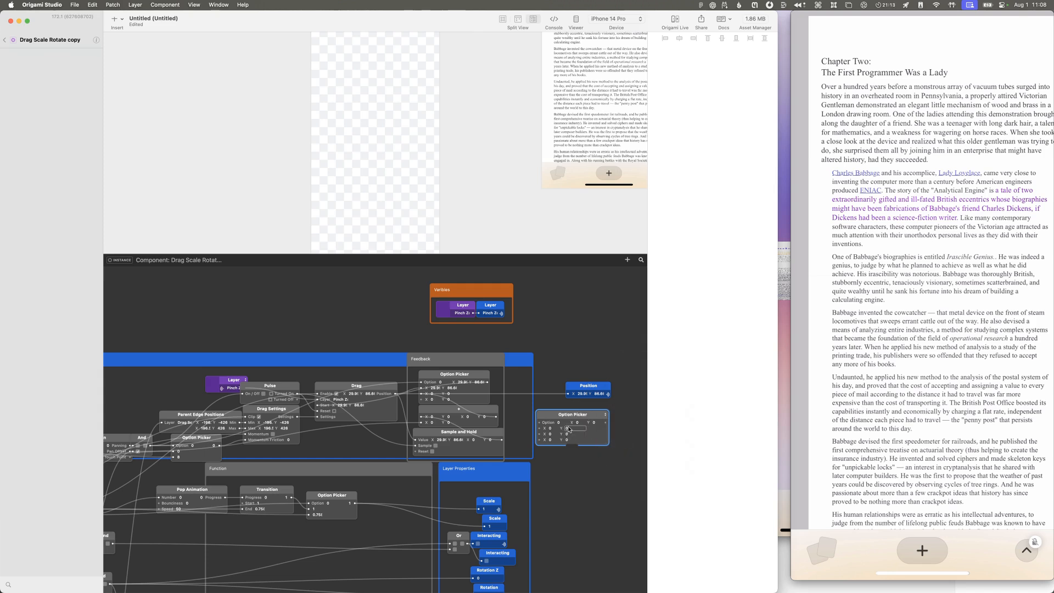
click(611, 415)
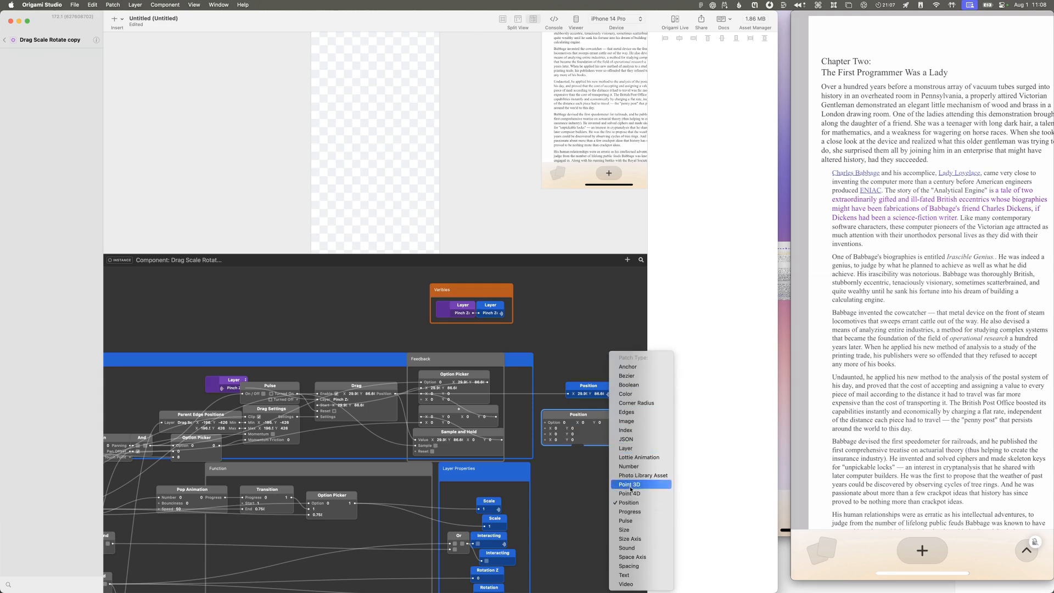
click(582, 402)
scroll(558, 425, right, 1)
click(609, 415)
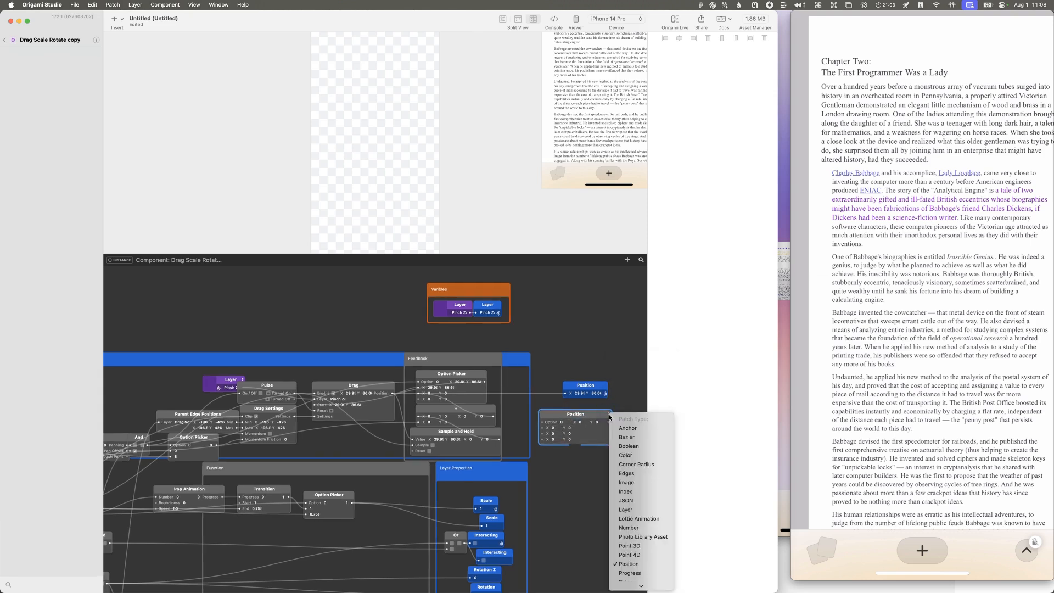
click(593, 423)
scroll(582, 426, right, 1)
Step: Reduce the Position-type Option Picker to two inputs
right_click(595, 416)
mouse_move(632, 420)
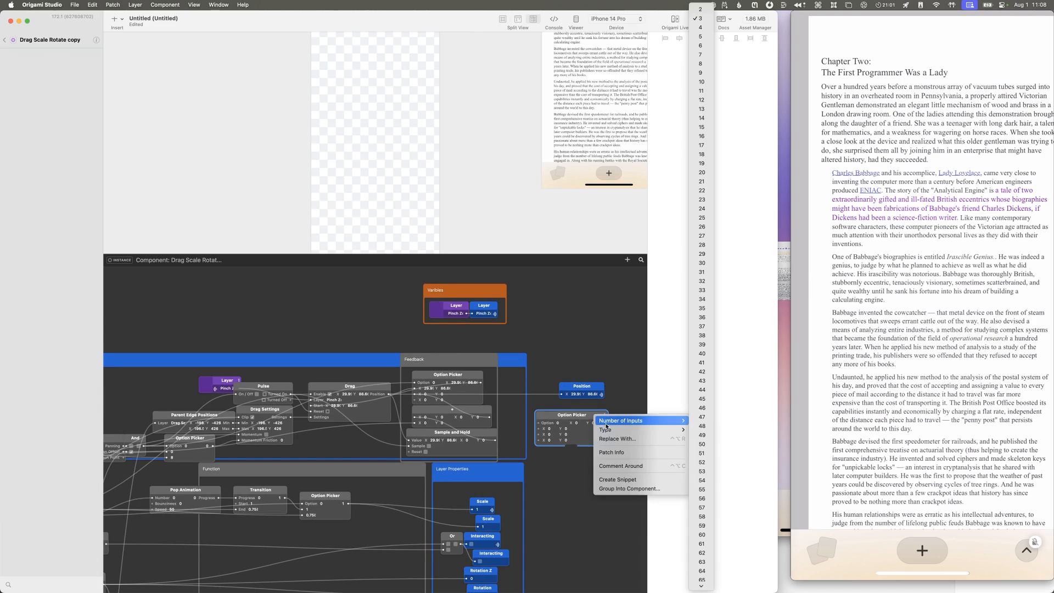
click(700, 10)
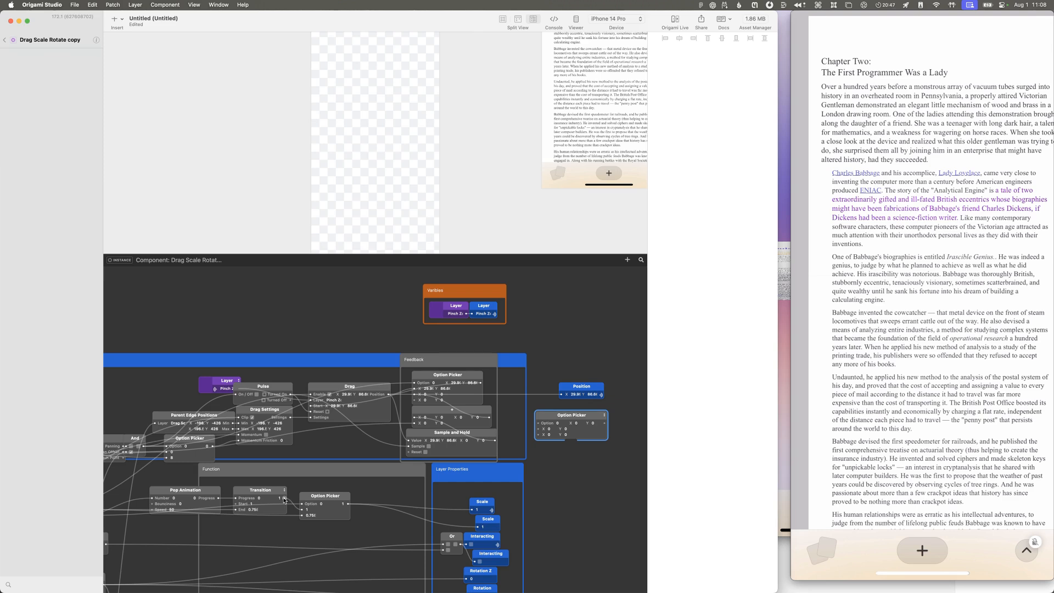
Step: Connect Transition's output to the new Option Picker's Option, Drag's Position to its first value, and its output to the Position layer property
drag(284, 499, 538, 434)
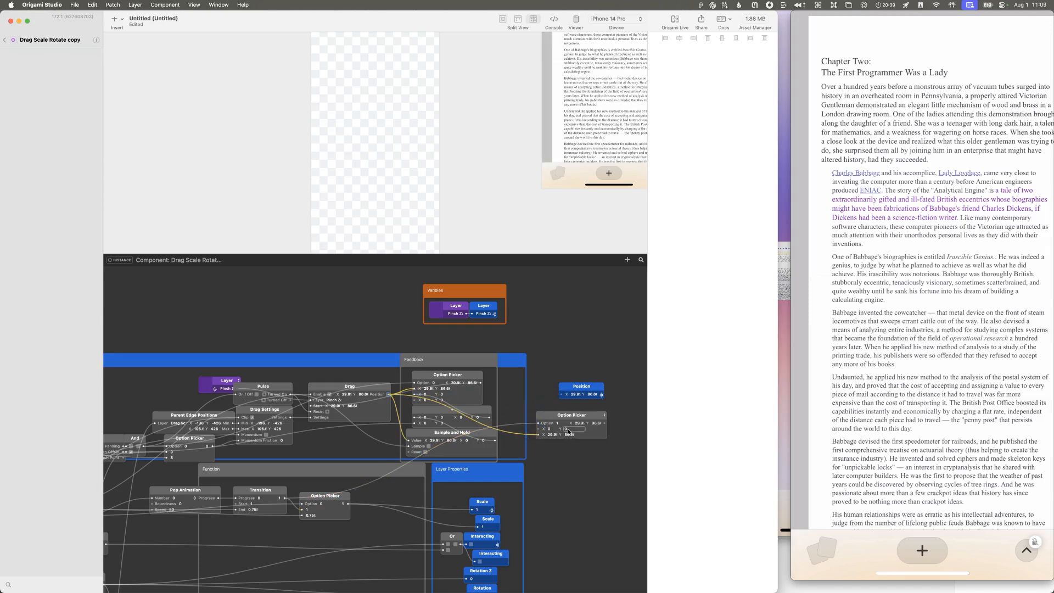
drag(605, 424, 561, 394)
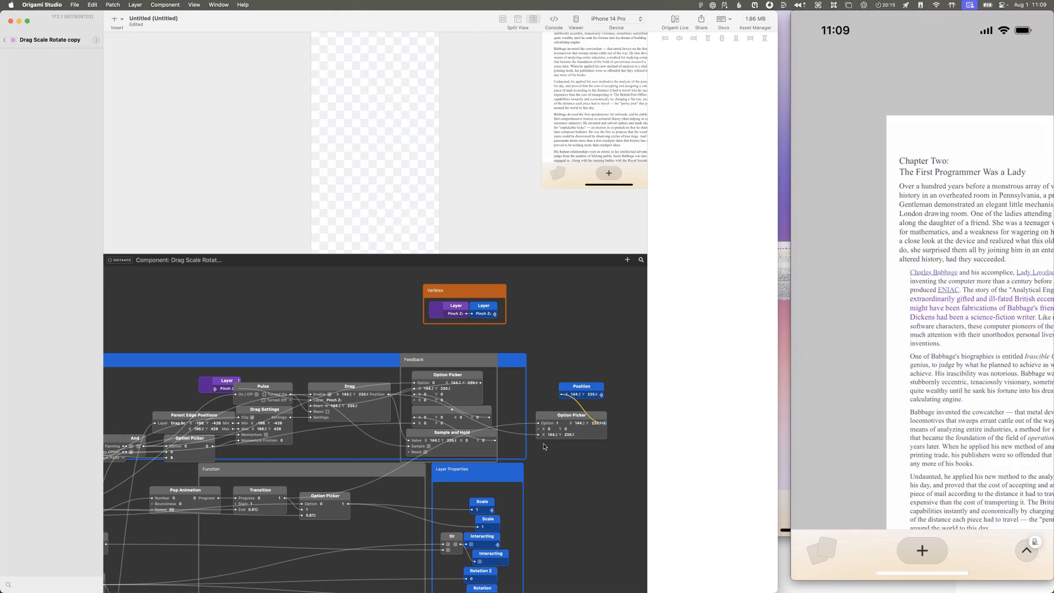
drag(538, 435, 537, 429)
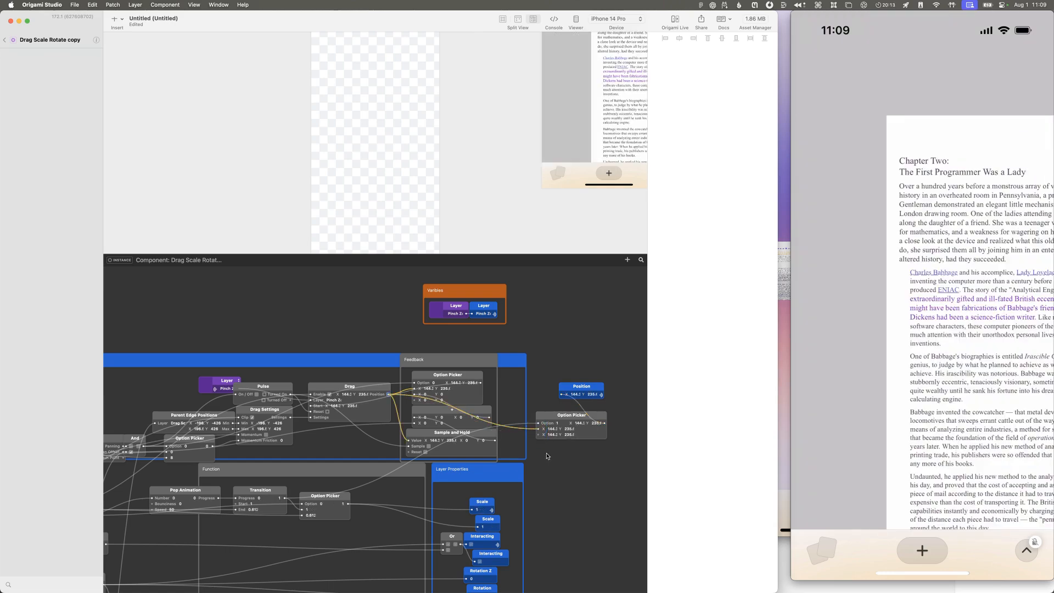
Step: Set the second value of the Position-type Option Picker to X 0 and Y 0
double_click(555, 435)
text(0)
key(Tab)
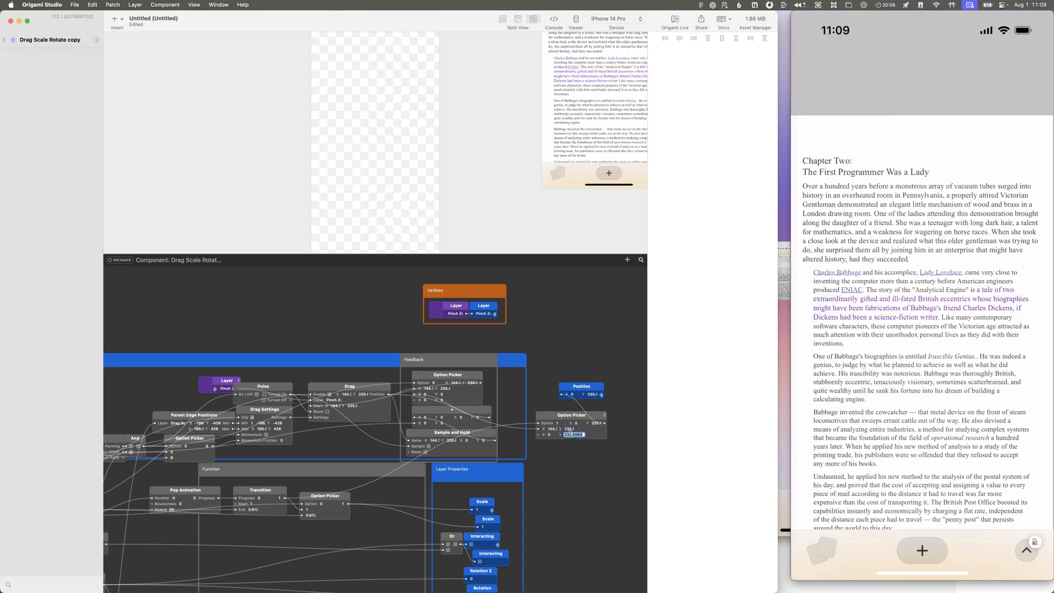
text(0)
key(Return)
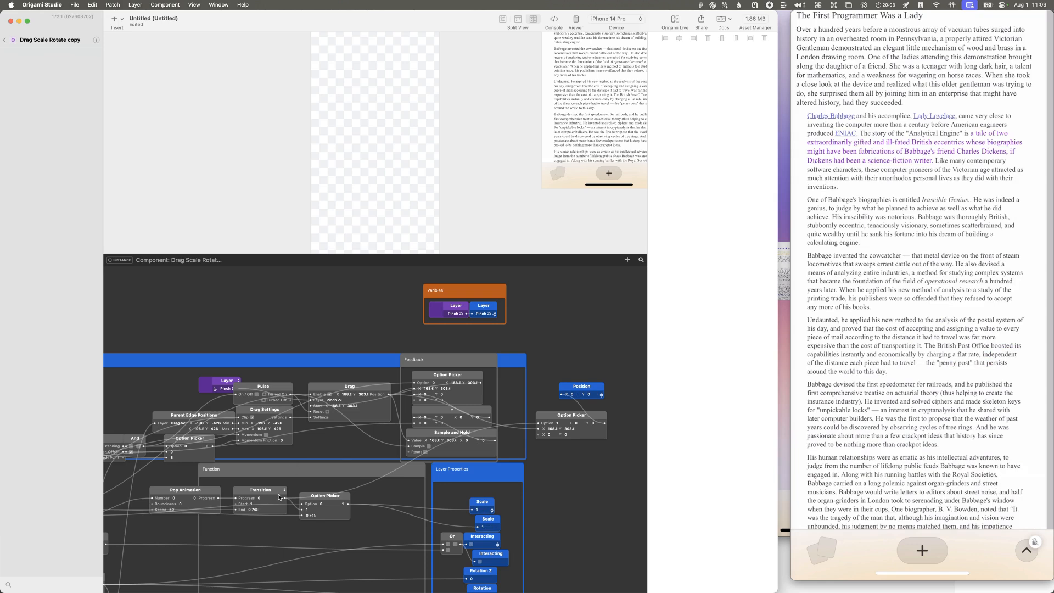
Step: Replace Transition's connection to the Position-type Option Picker's Option input with Pinch Scale's Pinching output
drag(559, 420, 588, 421)
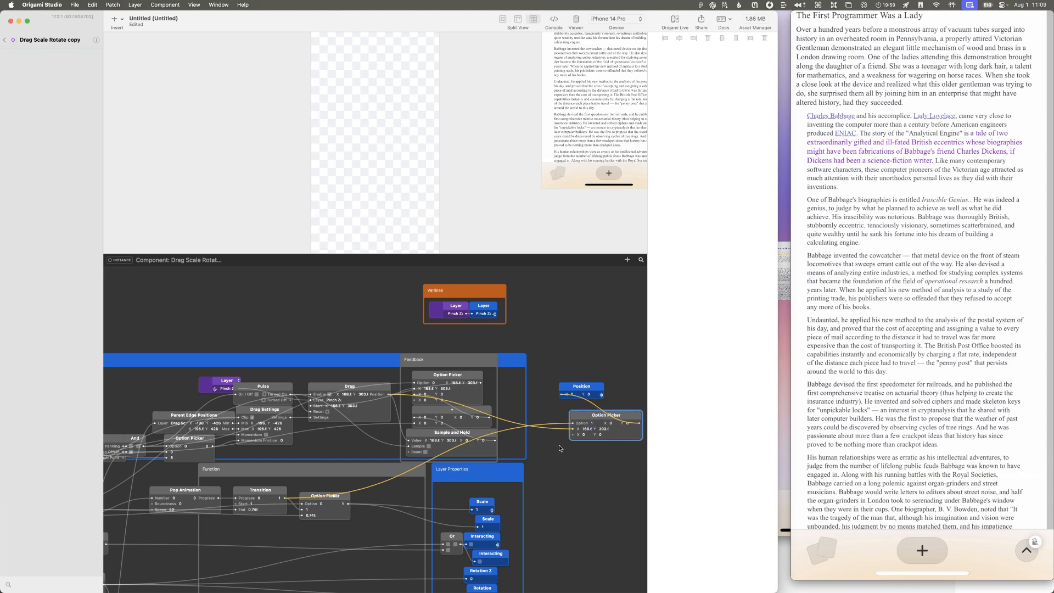
click(573, 424)
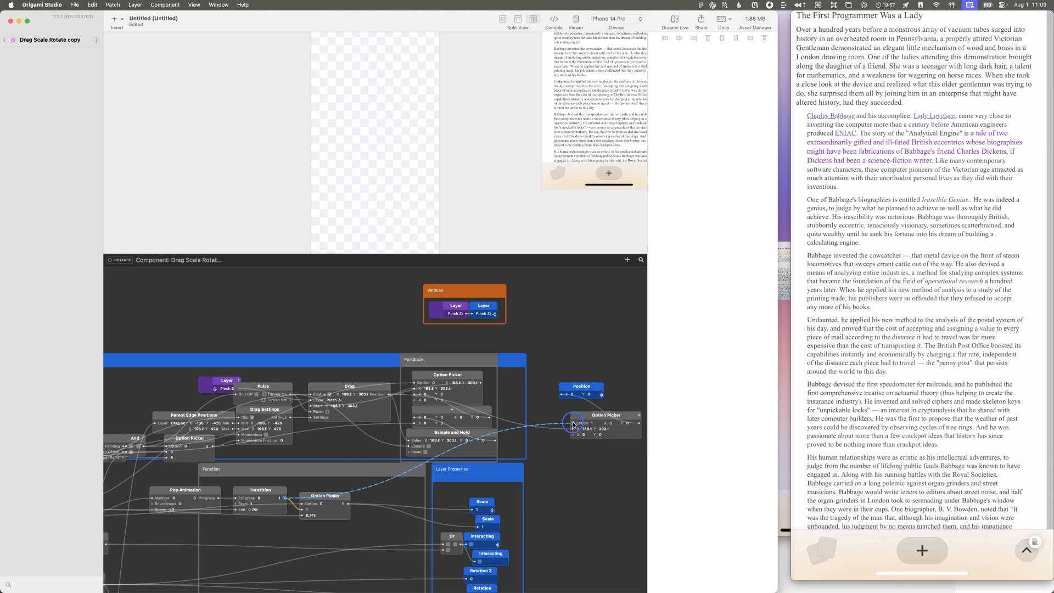
drag(571, 425, 555, 489)
scroll(208, 504, left, 5)
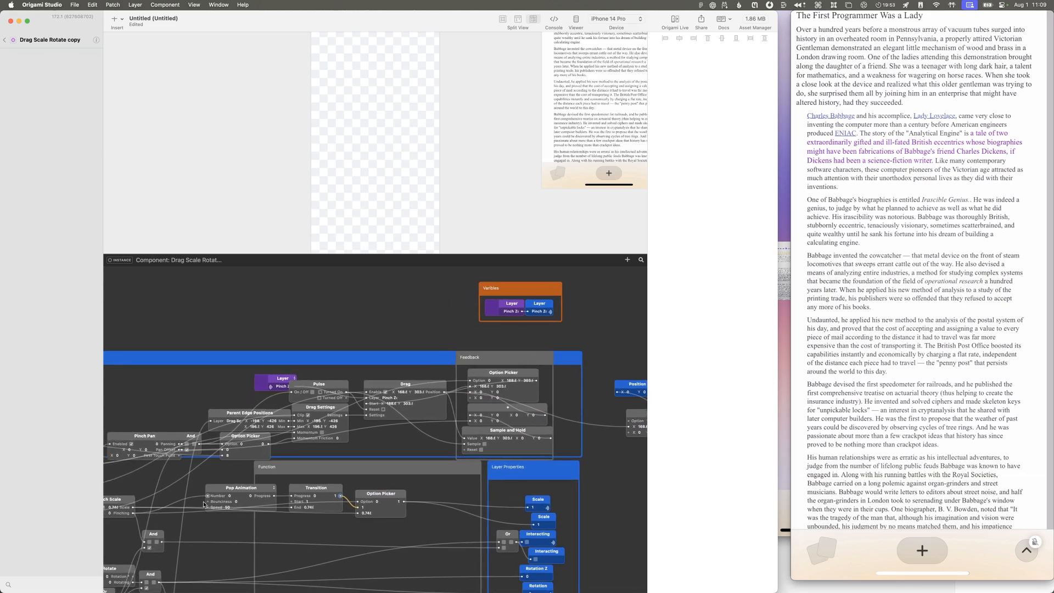
drag(136, 517, 630, 430)
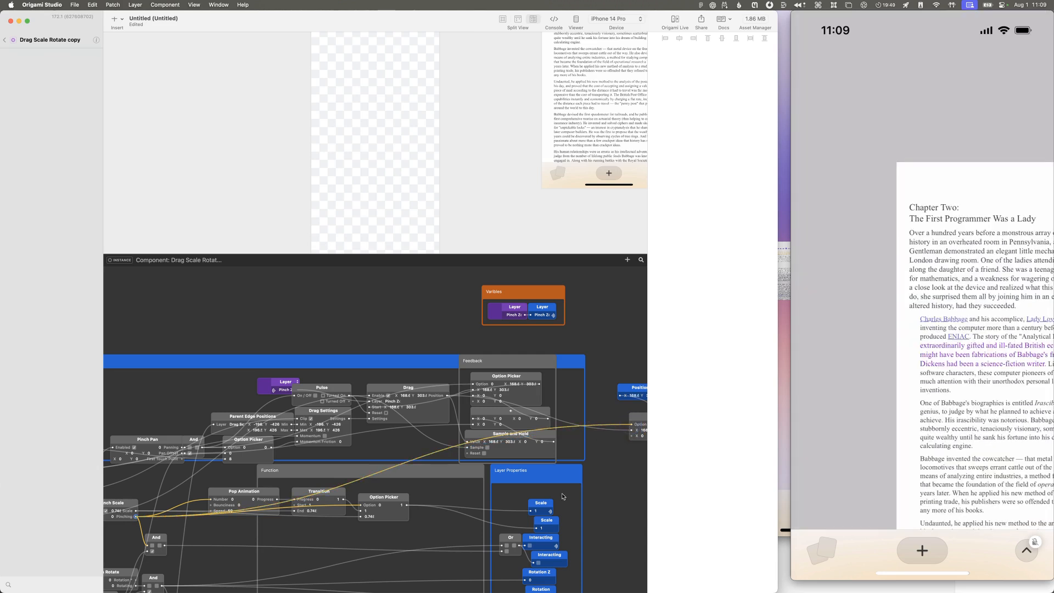
Step: Add a Transition patch below the Position-type Option Picker and change its type to Position
click(617, 471)
key(t)
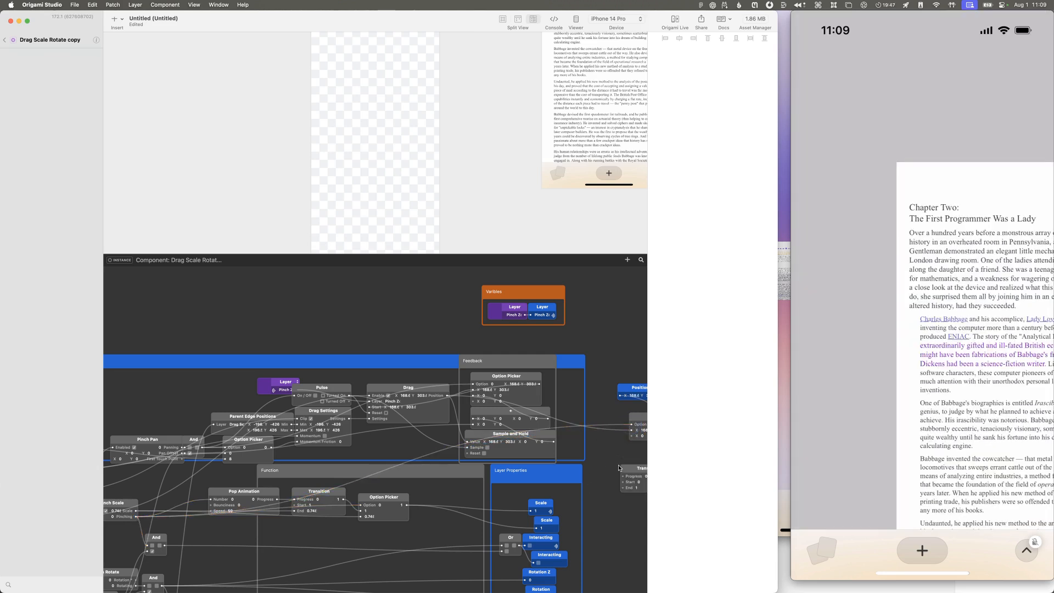
drag(629, 471, 596, 462)
click(637, 465)
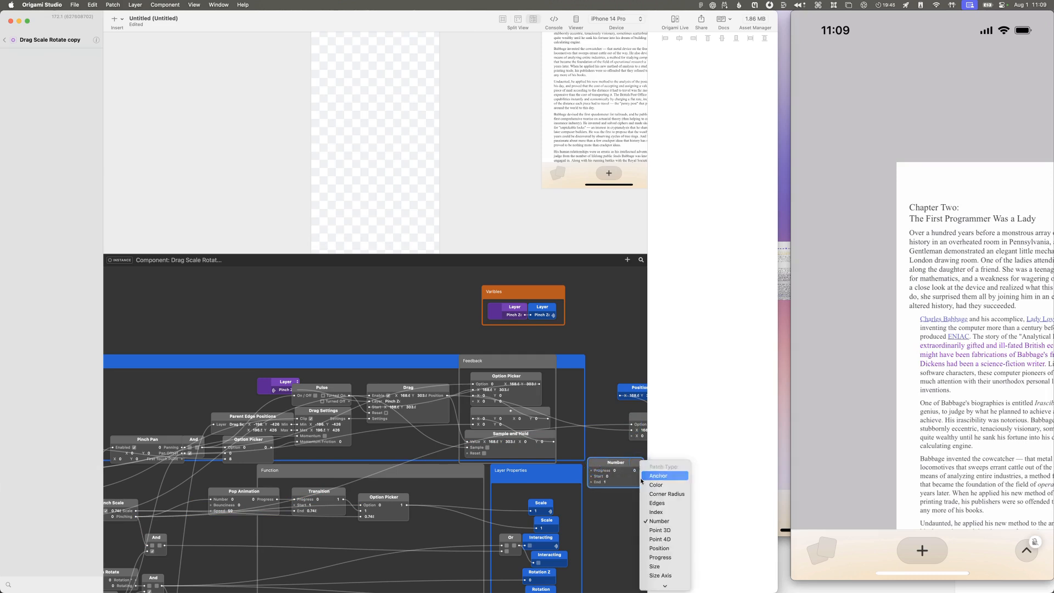
click(655, 549)
scroll(618, 492, right, 5)
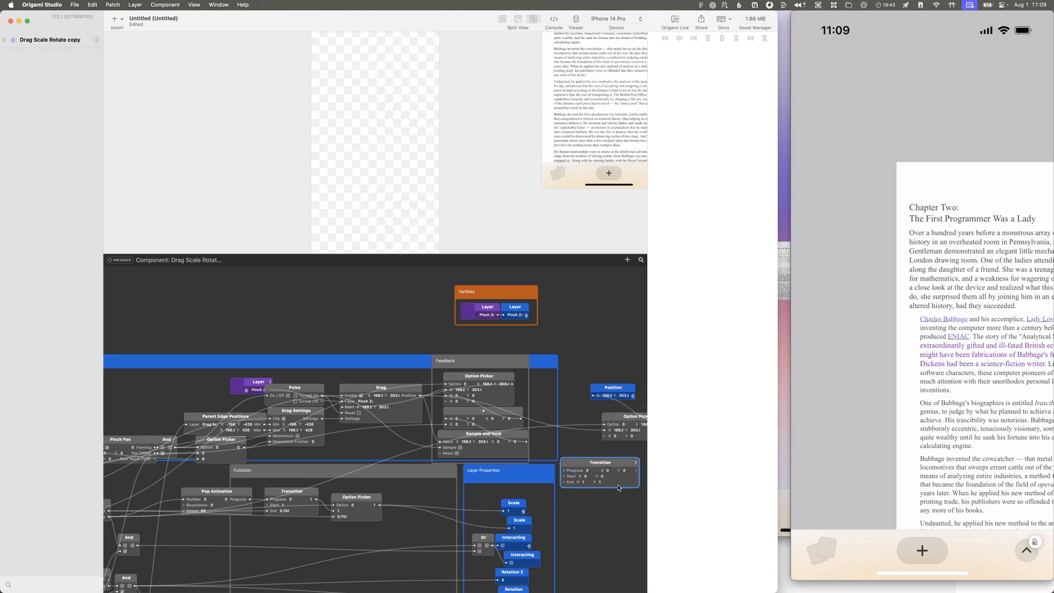
Step: Connect Drag's Position to the new Transition's End and Pop Animation's Progress to its Progress input
mouse_move(583, 431)
mouse_down()
mouse_move(542, 478)
mouse_move(583, 431)
mouse_up()
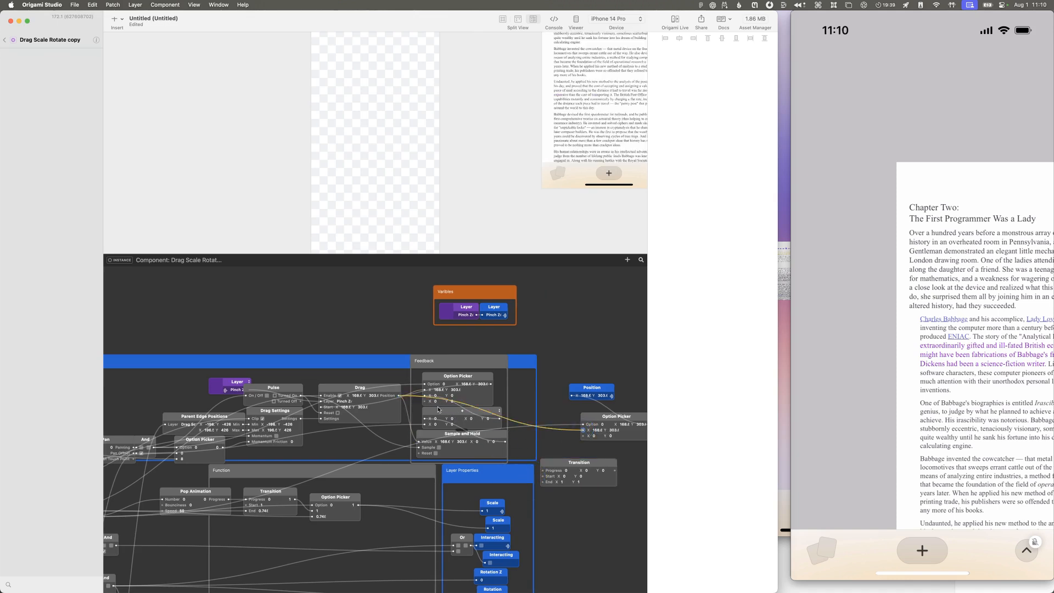
drag(403, 399, 541, 485)
drag(229, 501, 543, 472)
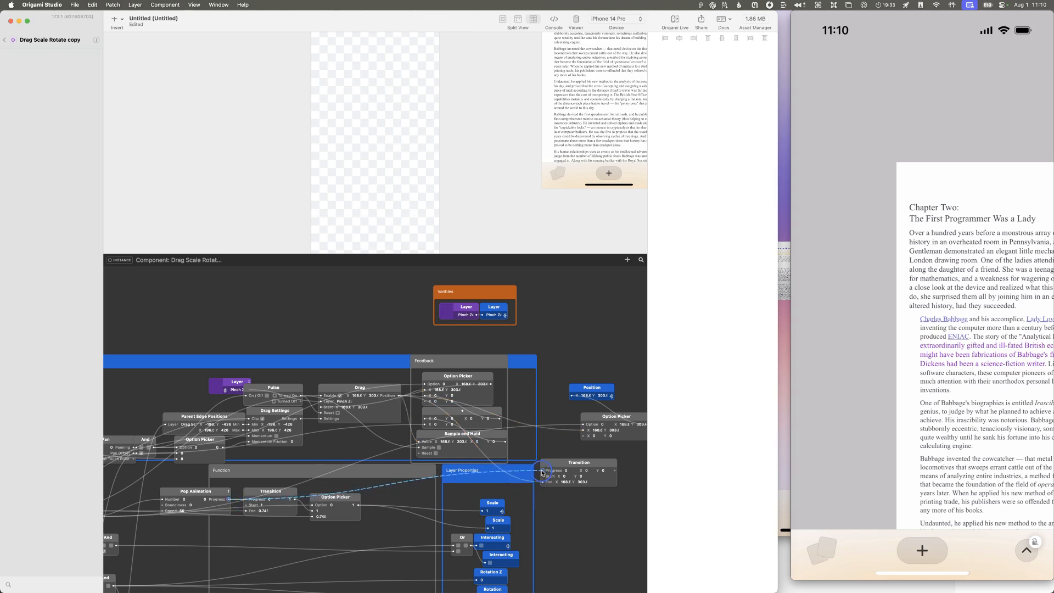
Step: Connect the new Transition's output to the Position-type Option Picker's first value and Drag's Position to its second value
drag(615, 471, 585, 439)
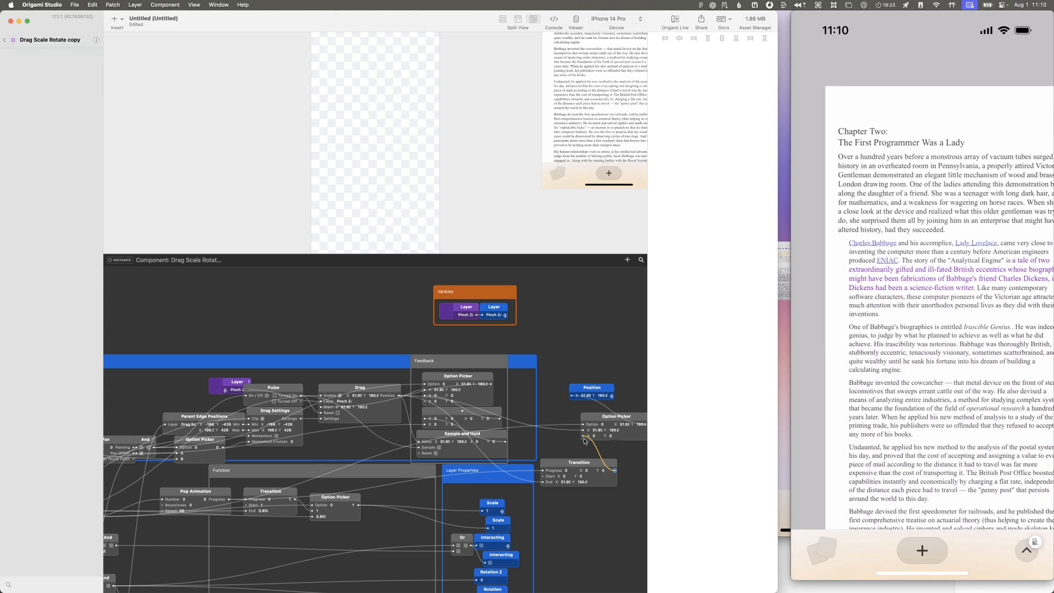
drag(582, 431, 587, 434)
click(614, 471)
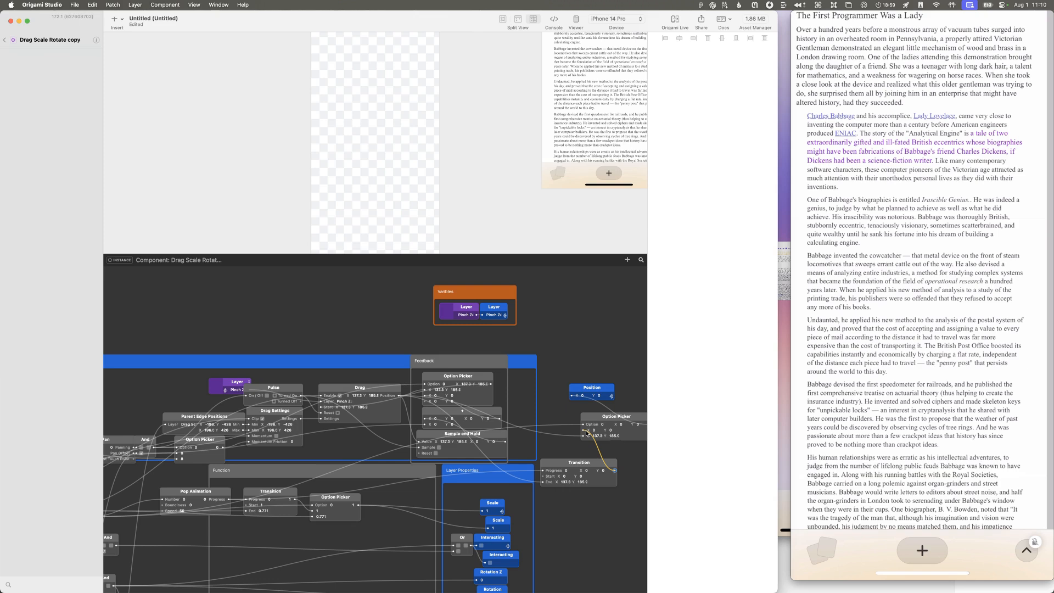
Step: Examine the position and scale patches in the component while testing the pinch in the device preview
scroll(586, 433, down, 8)
scroll(586, 433, up, 3)
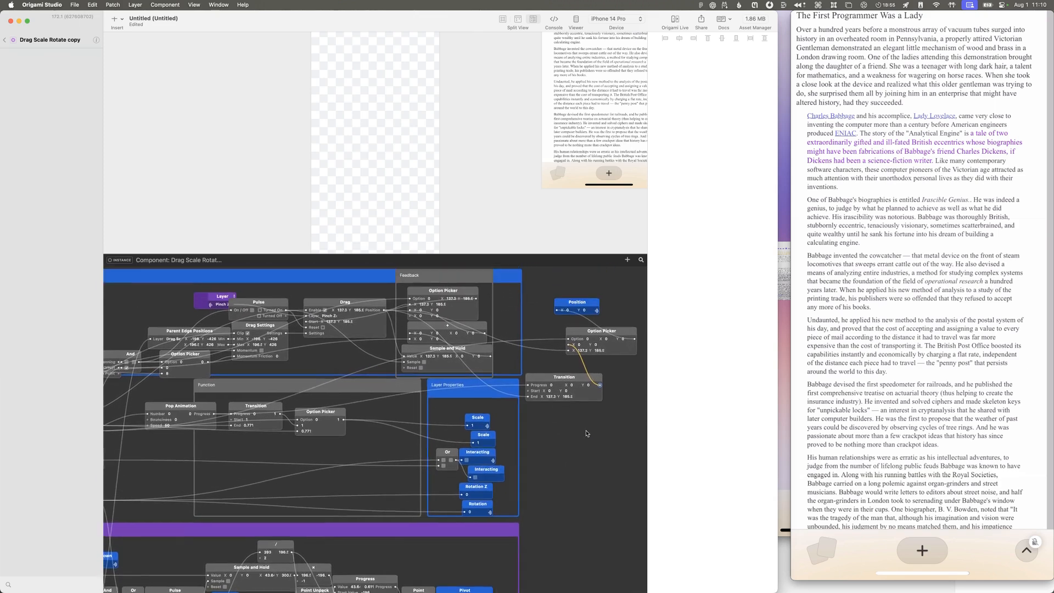
scroll(263, 298, up, 4)
scroll(264, 299, right, 2)
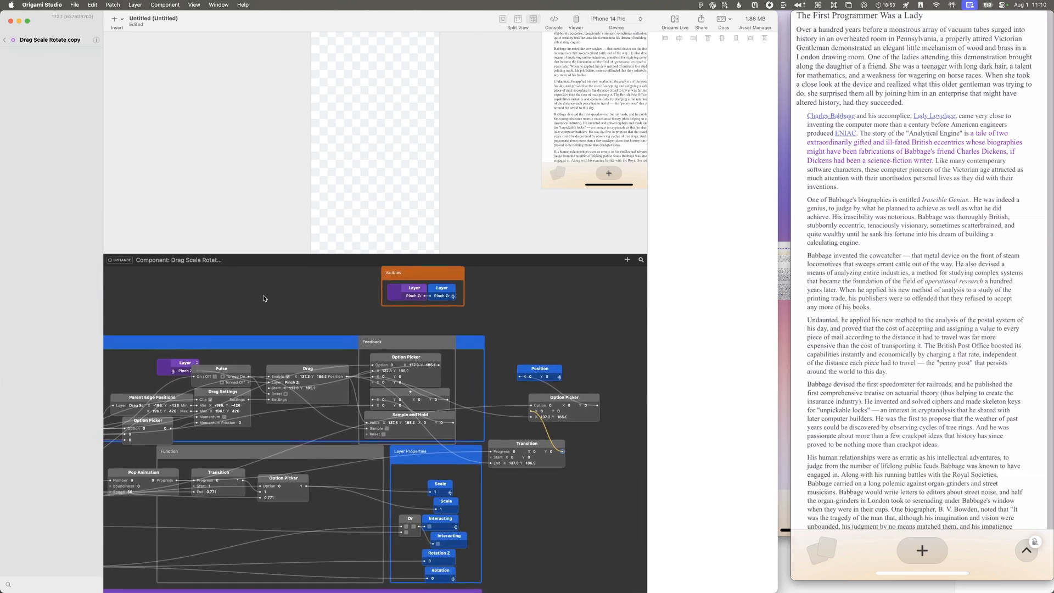
scroll(341, 351, down, 3)
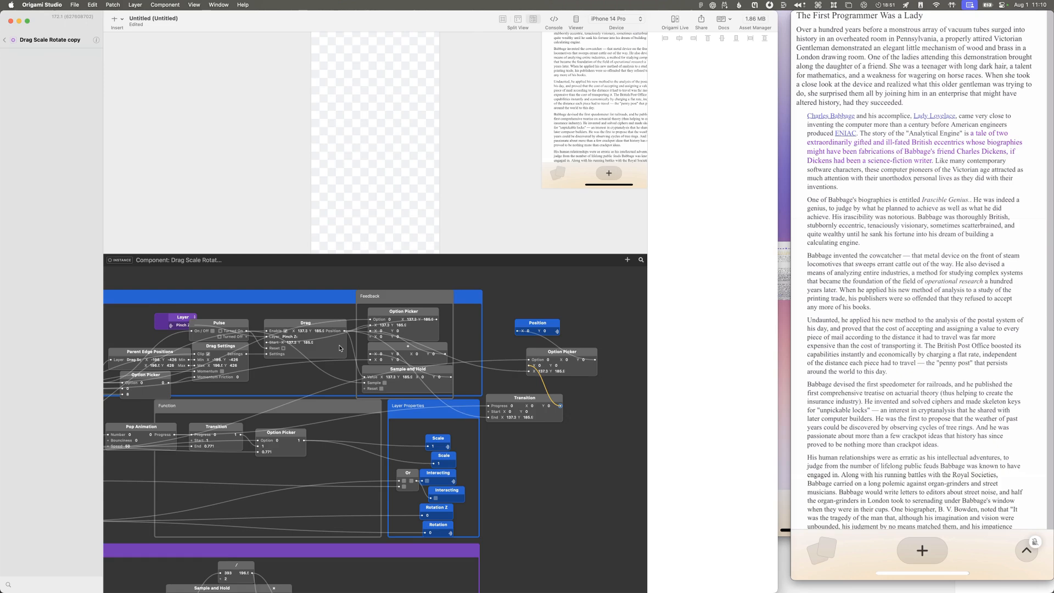
scroll(340, 348, up, 4)
scroll(340, 348, up, 1)
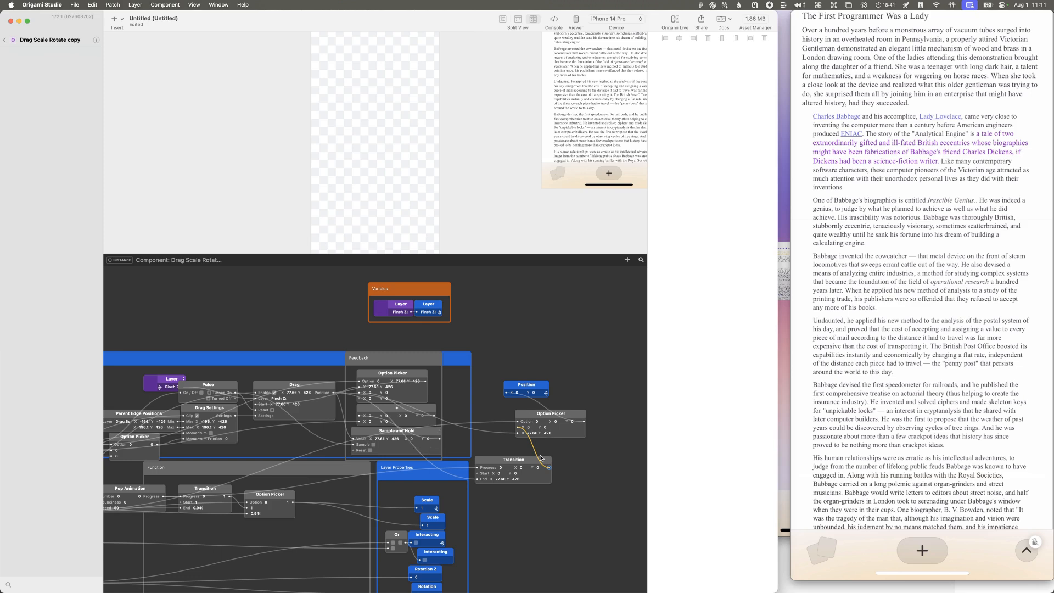
scroll(510, 417, down, 5)
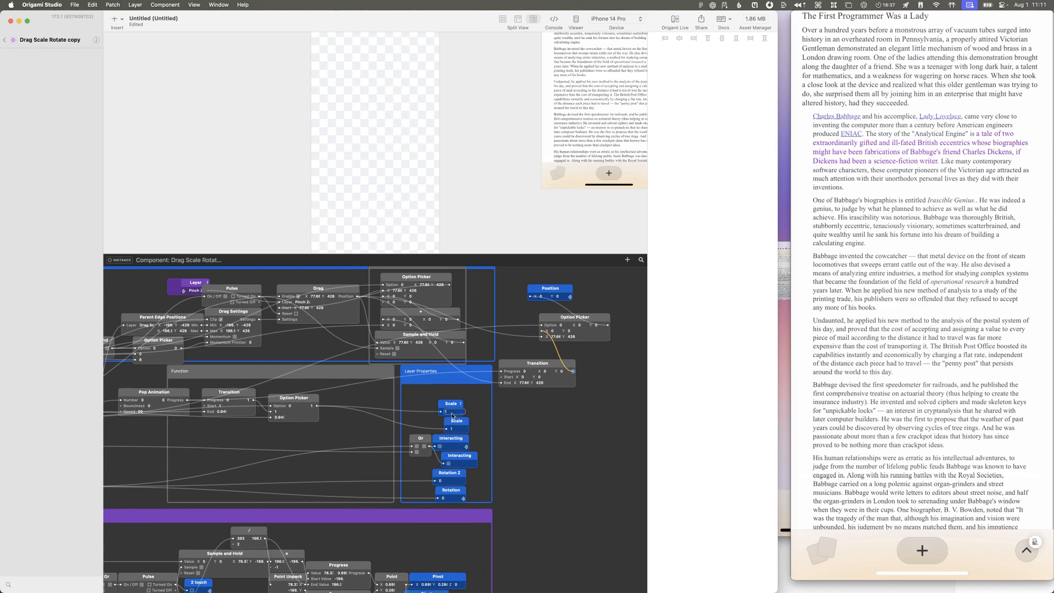
Step: Return to the main prototype, show the viewer and restart the prototype
click(4, 41)
click(6, 41)
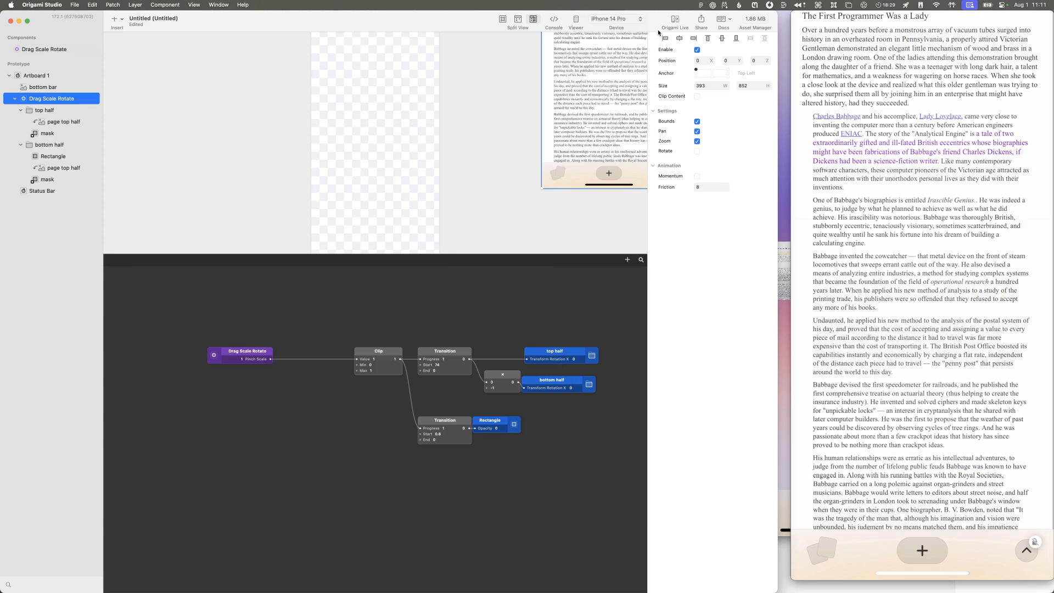
click(576, 20)
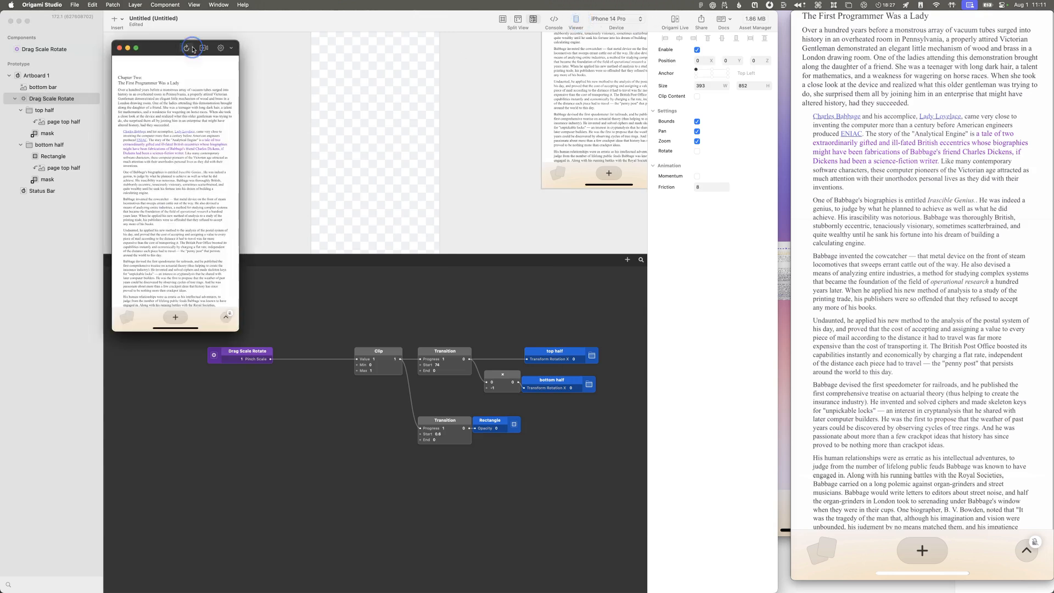
click(192, 48)
Step: Open the Drag Scale Rotate layer component and look over its patches
click(48, 100)
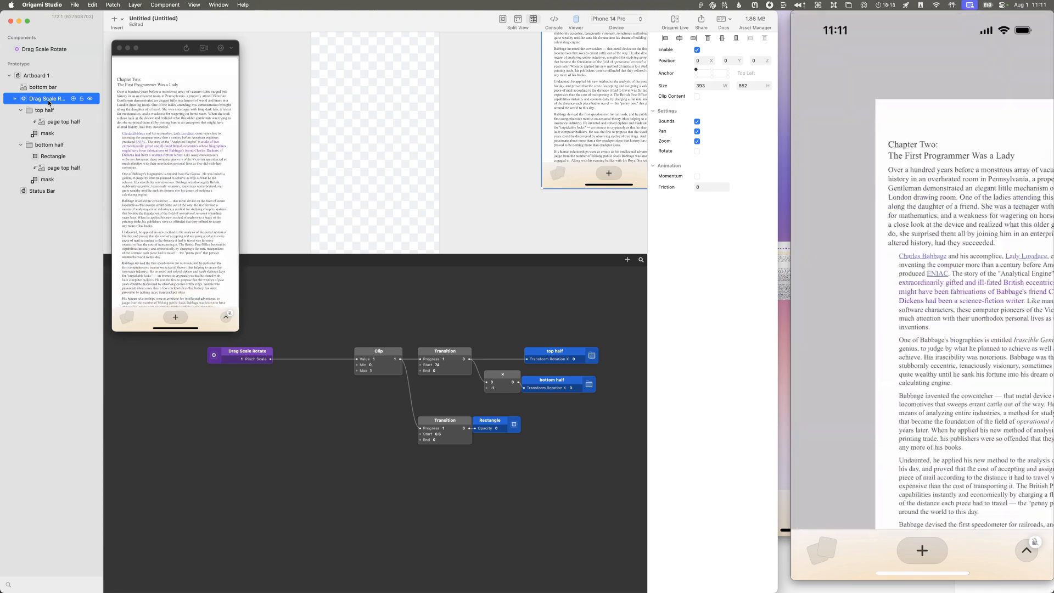
double_click(24, 100)
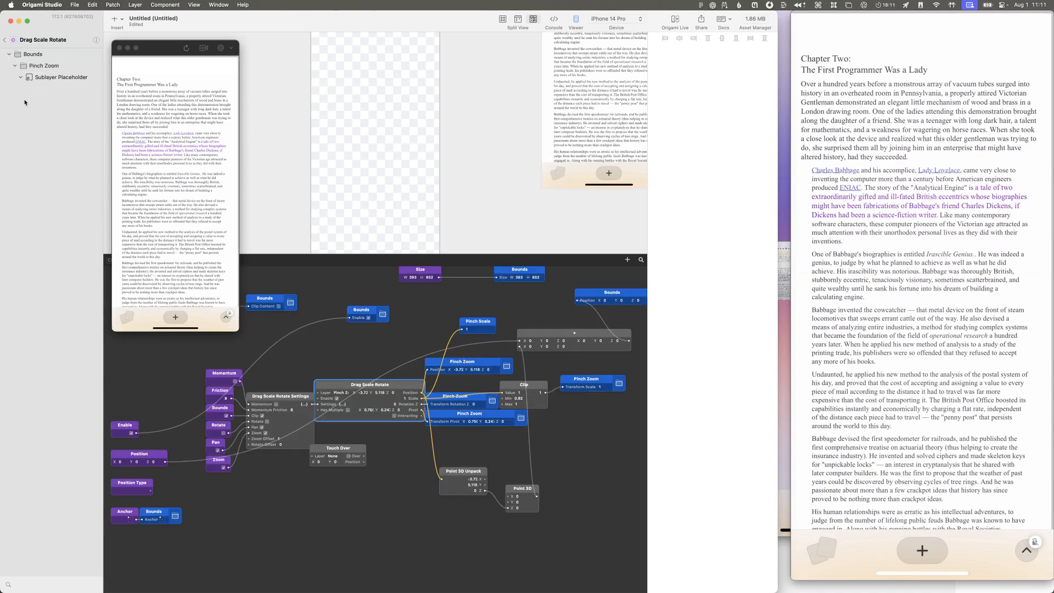
scroll(439, 438, up, 10)
scroll(439, 438, right, 8)
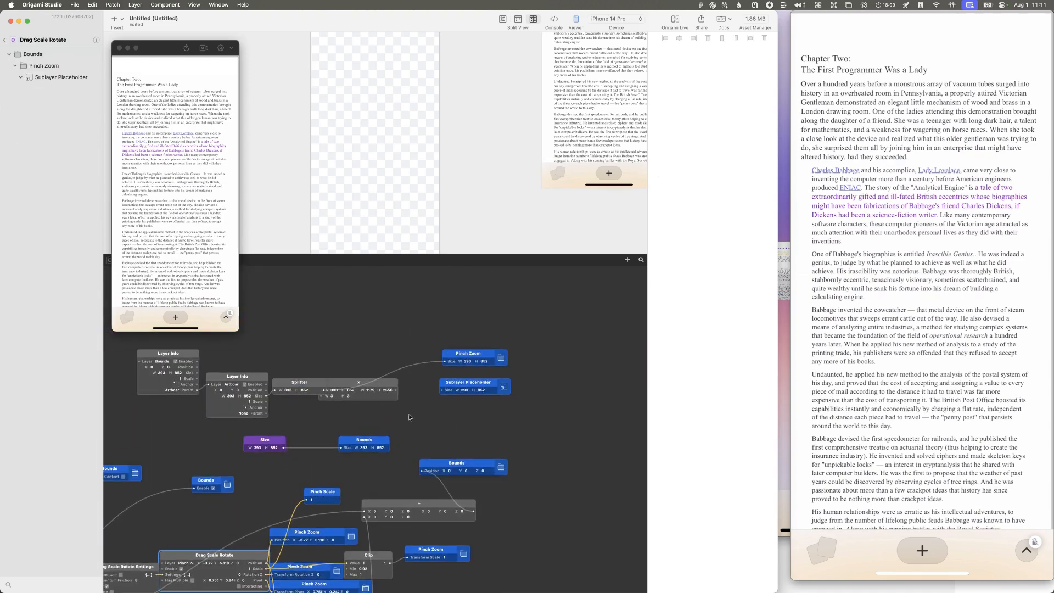
scroll(267, 544, down, 4)
scroll(267, 543, left, 3)
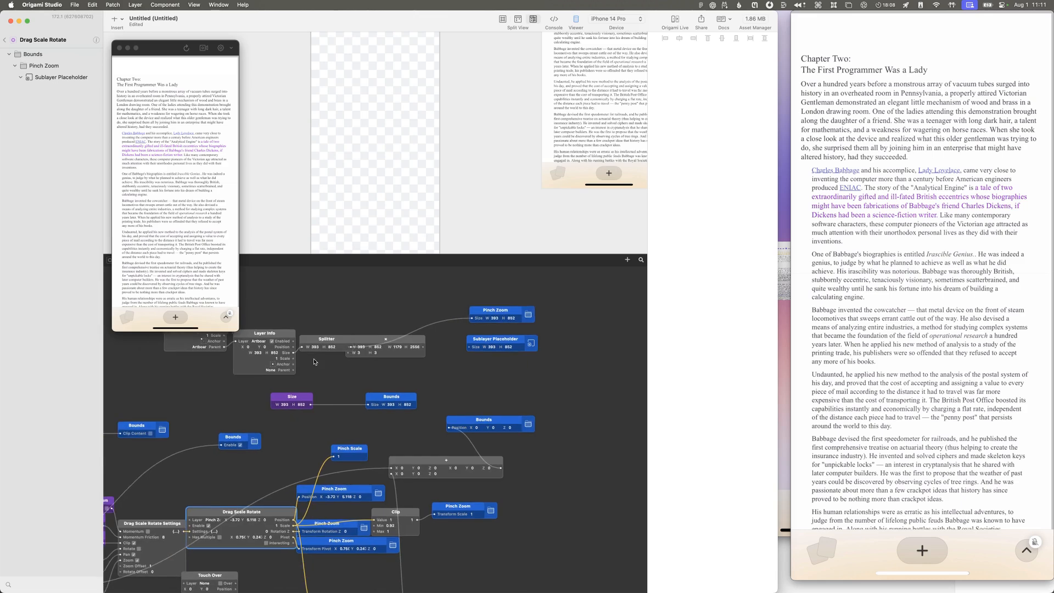
Step: Open the Drag Scale Rotate patch that drives the Pinch Zoom layer properties
double_click(276, 510)
click(241, 532)
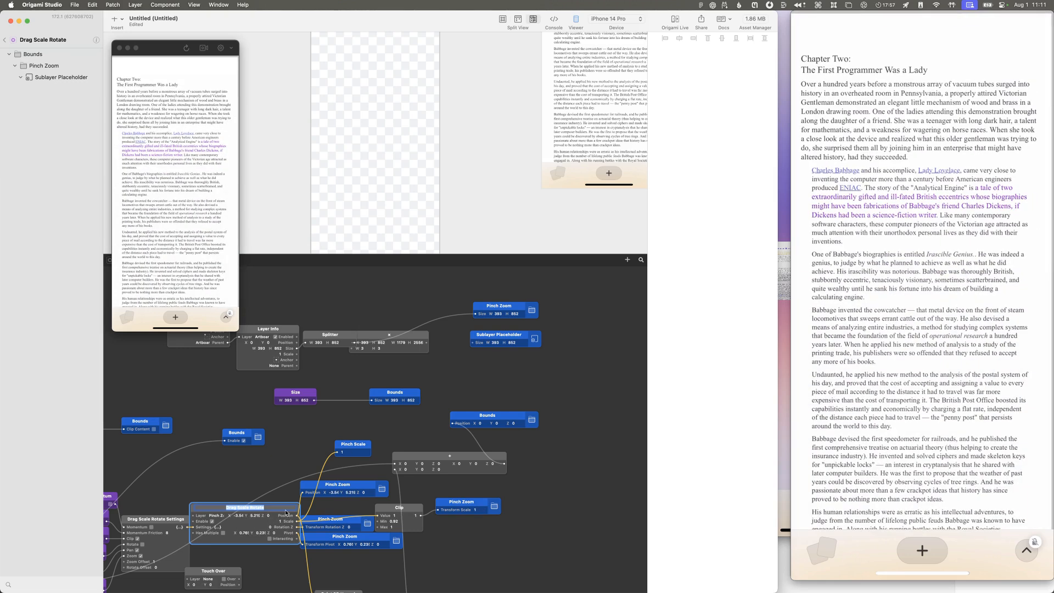
scroll(286, 512, down, 5)
click(236, 477)
double_click(277, 442)
click(219, 472)
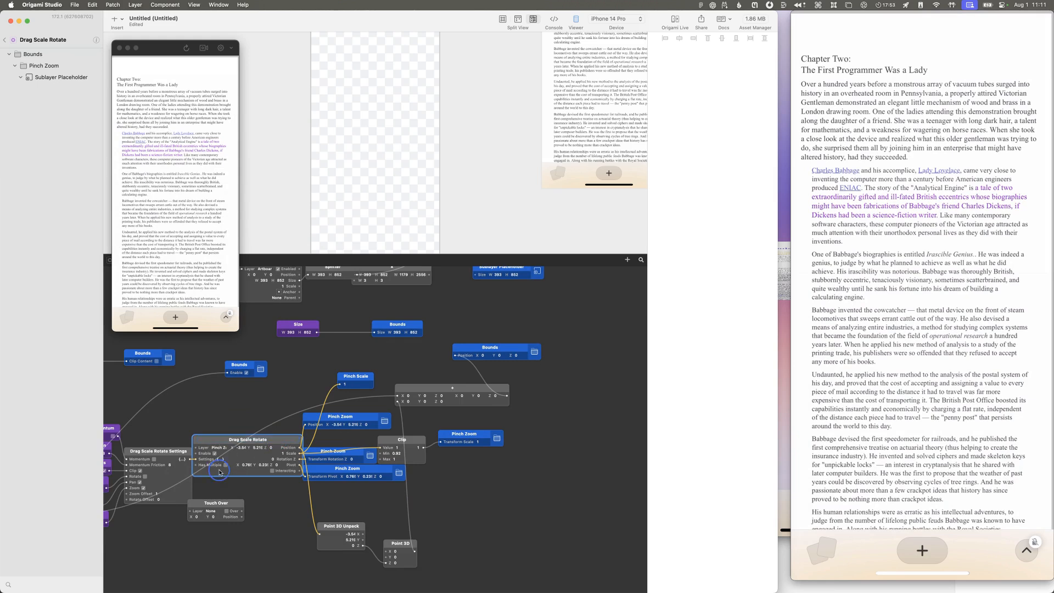
double_click(197, 444)
Step: Try moving the Position property at Offset Panning up beside the Position-type Option Picker and feeding it from the picker's output
scroll(375, 480, down, 5)
scroll(375, 483, down, 5)
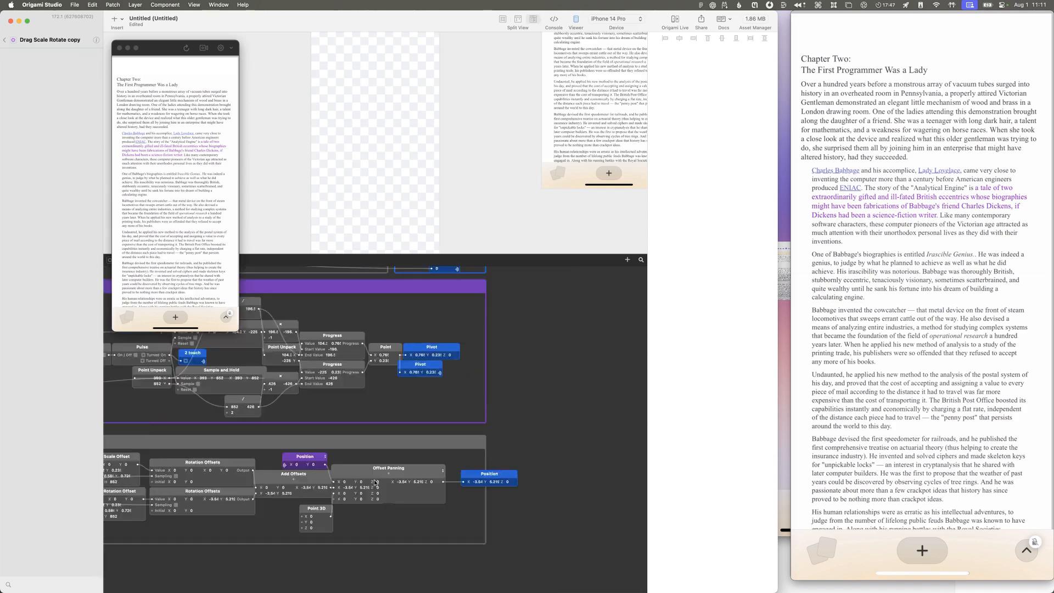
scroll(494, 406, left, 4)
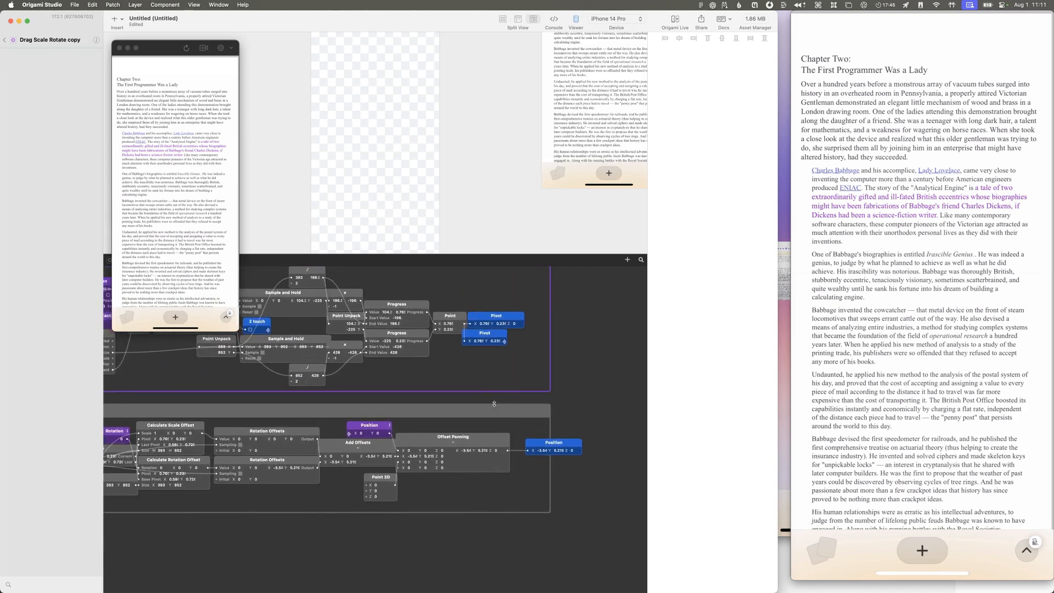
scroll(494, 409, right, 5)
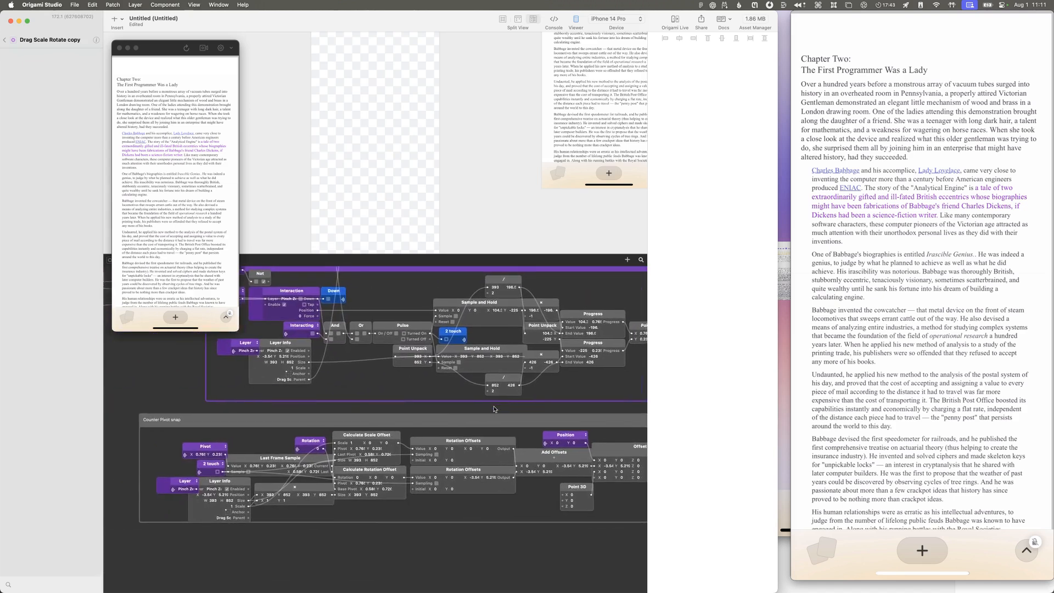
scroll(496, 411, right, 2)
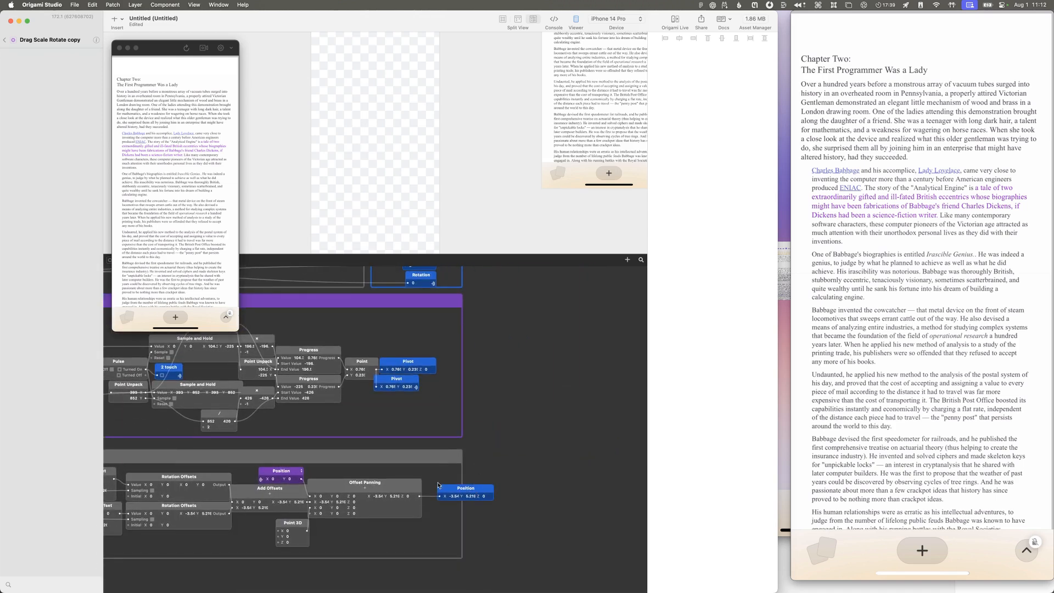
scroll(438, 486, left, 1)
drag(466, 495, 576, 320)
scroll(576, 320, up, 8)
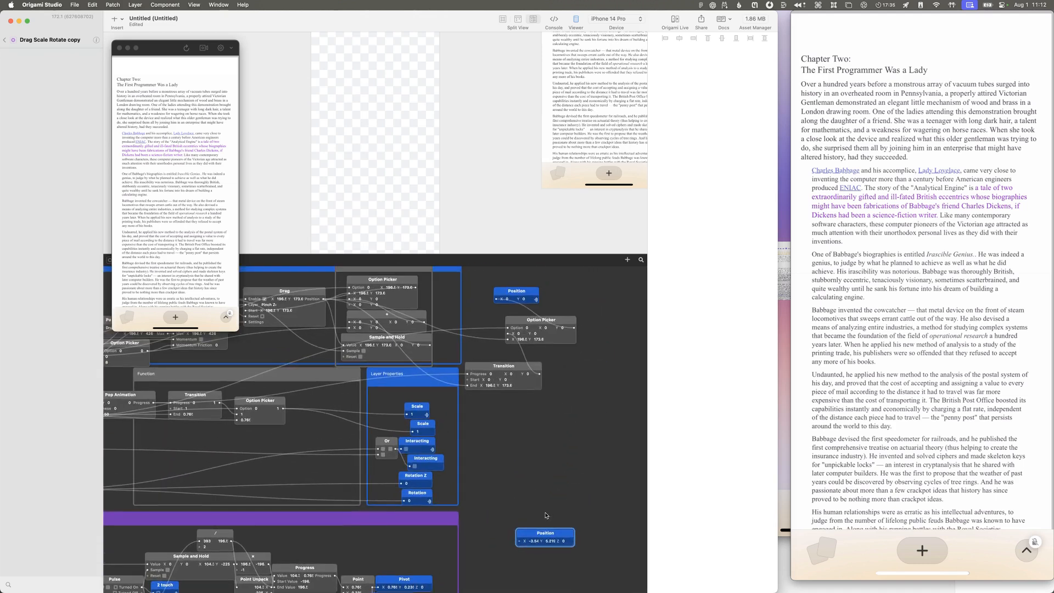
drag(548, 538, 585, 284)
drag(573, 327, 556, 288)
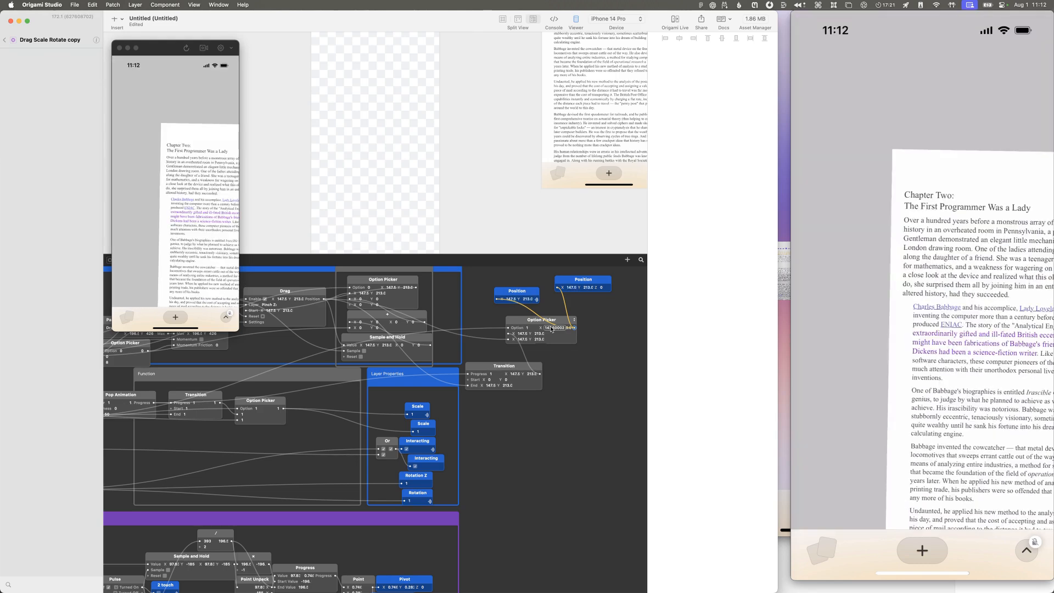
Step: Undo the relocation and rewiring of the Position property so Offset Panning feeds it again
key(super+z)
key(super+z)
key(super+z)
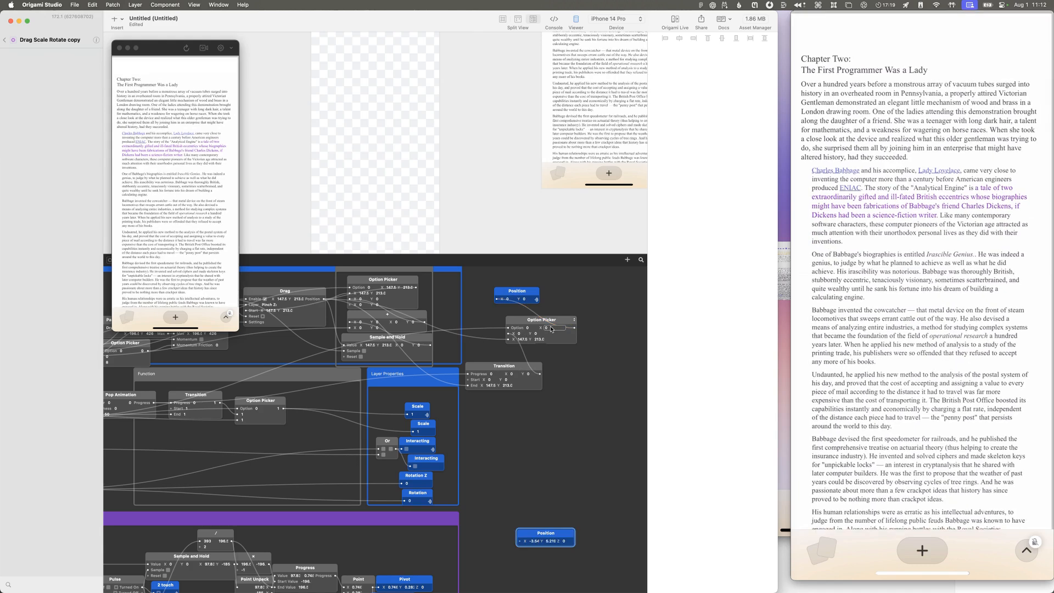
scroll(554, 351, down, 6)
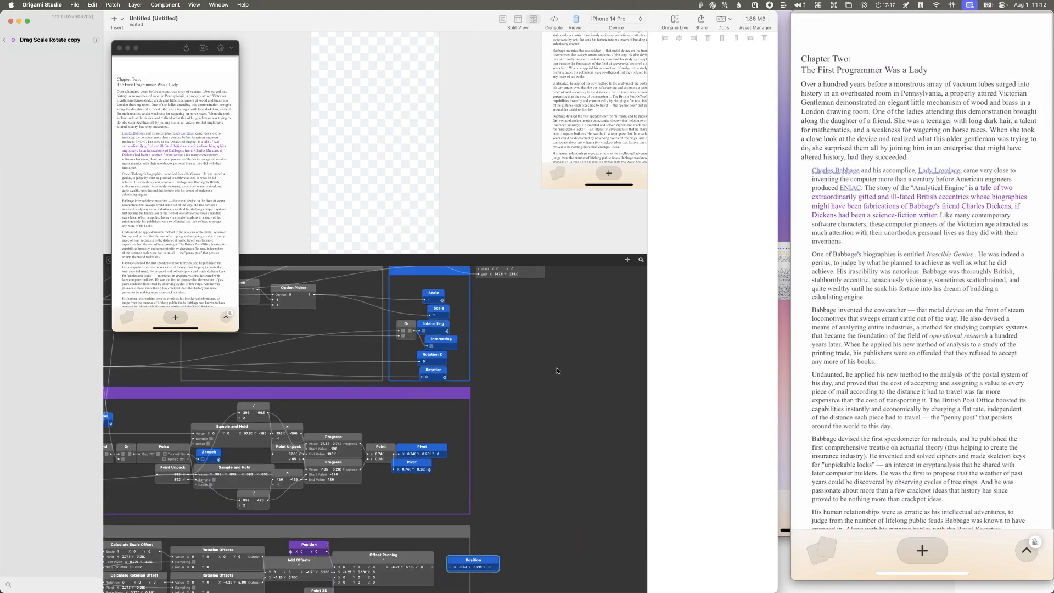
scroll(557, 371, down, 1)
scroll(557, 371, up, 2)
key(super+z)
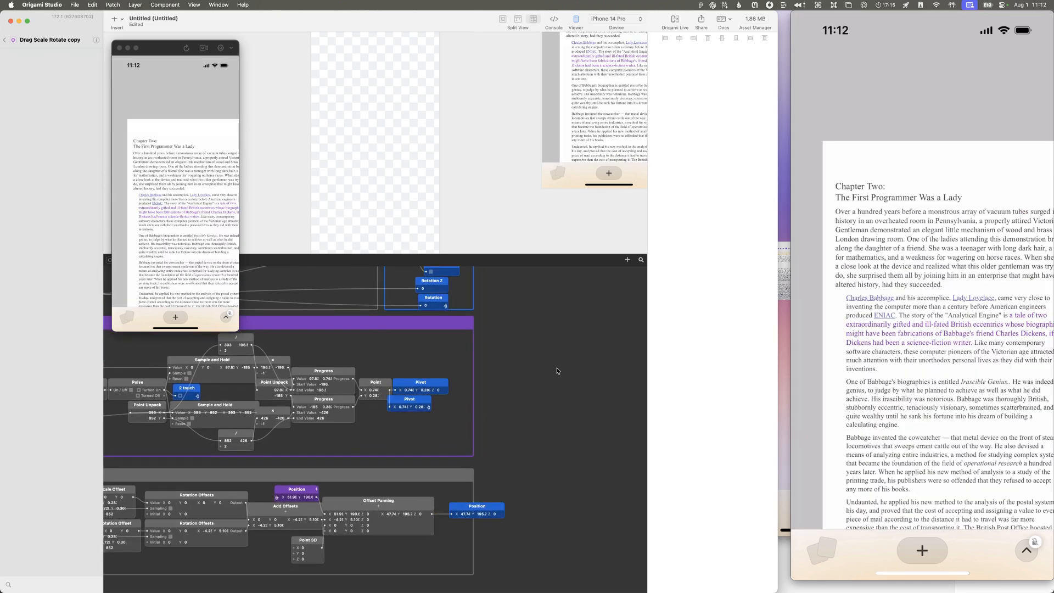
key(super+z)
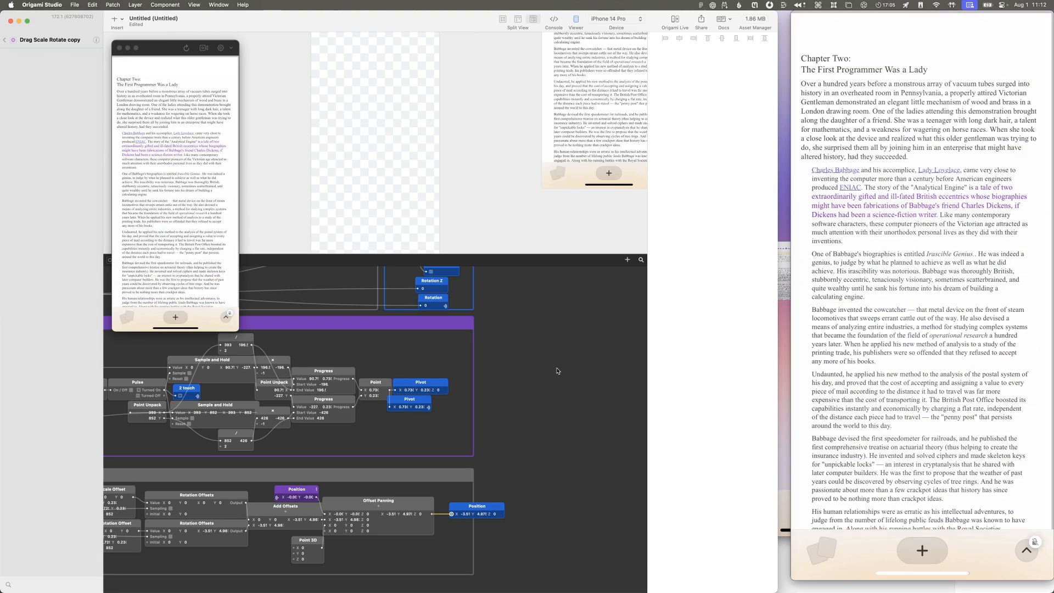
Step: Look over the Drag Scale Rotate copy's pivot, offset and picker patches, restarting the prototype to check their reset values
scroll(557, 370, left, 6)
scroll(557, 370, down, 2)
scroll(557, 370, left, 2)
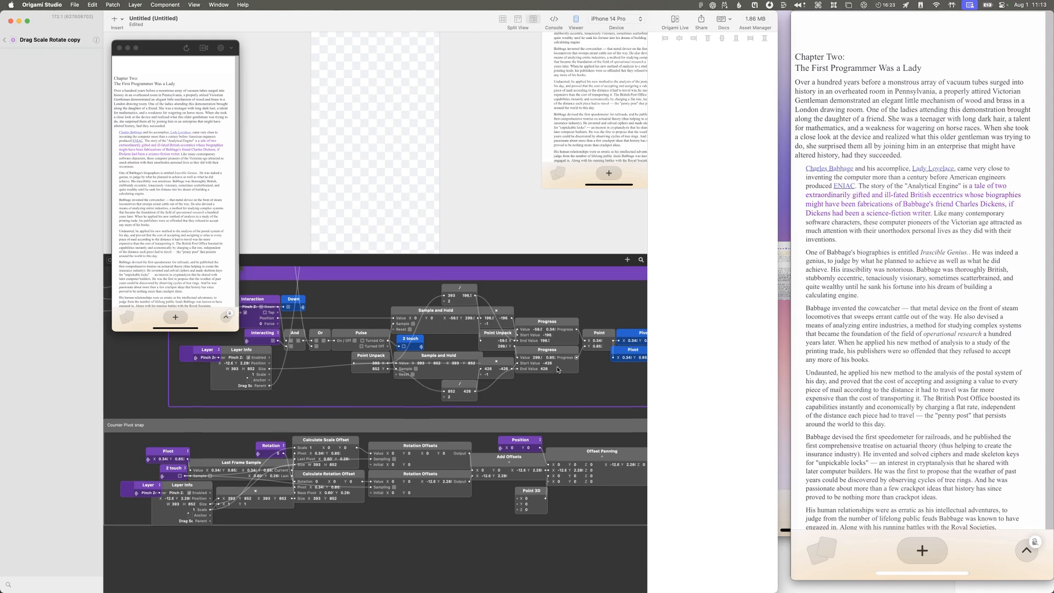
scroll(558, 369, up, 5)
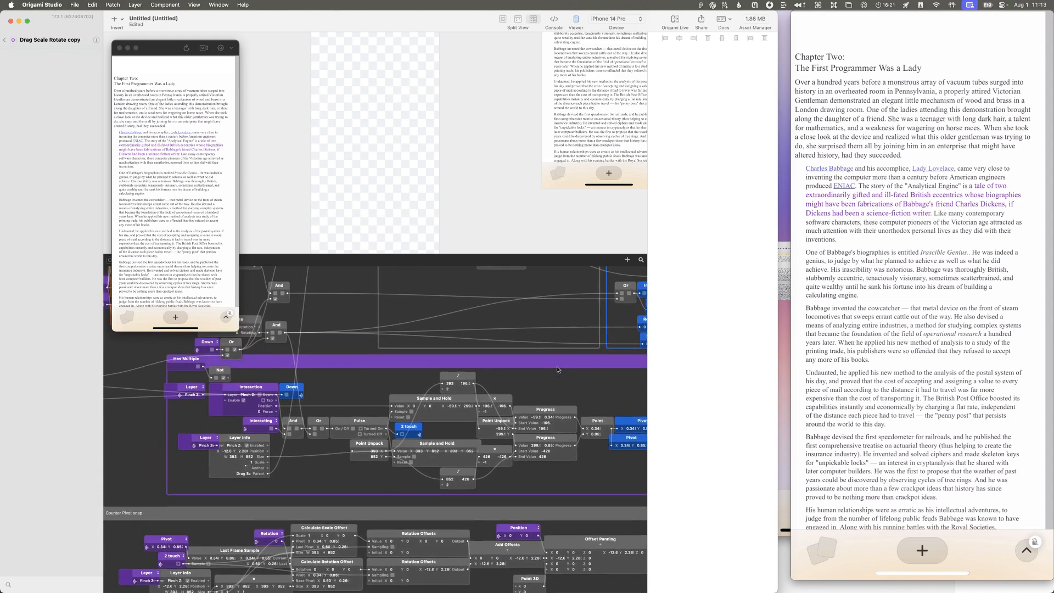
scroll(557, 369, right, 4)
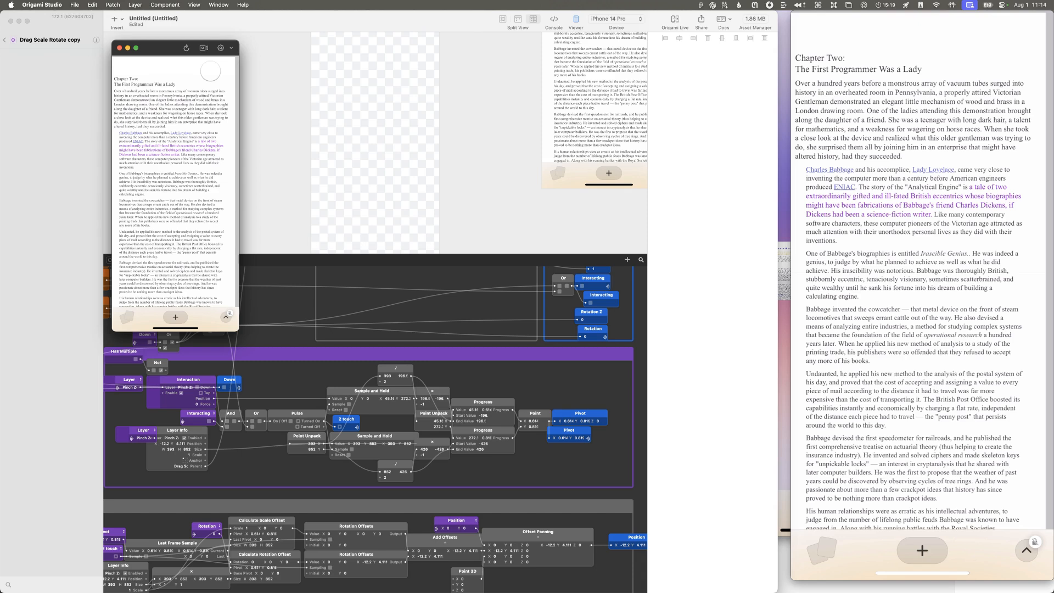
click(185, 48)
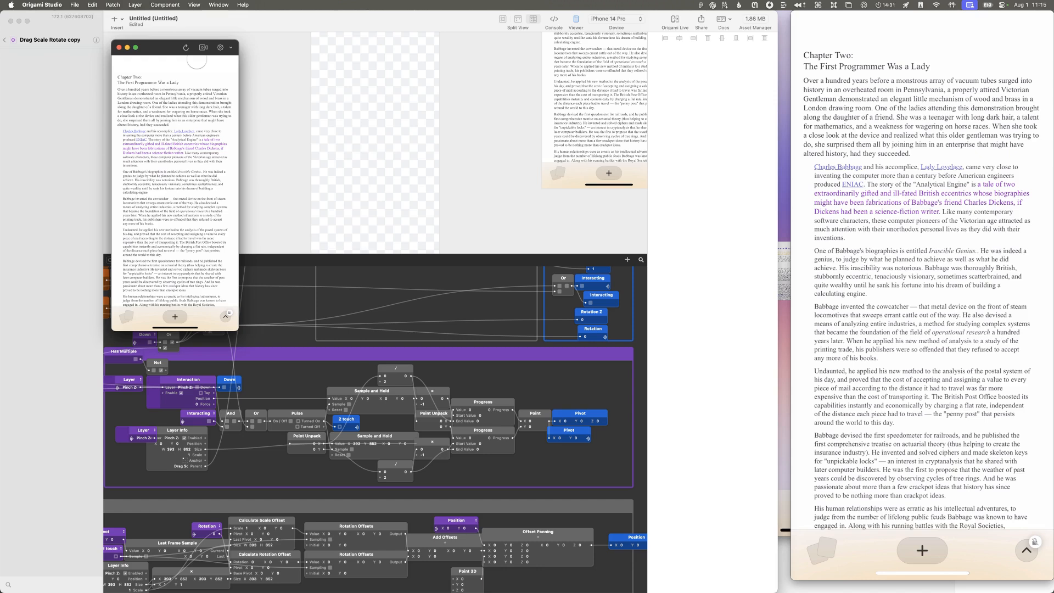
scroll(546, 335, up, 10)
scroll(546, 335, right, 5)
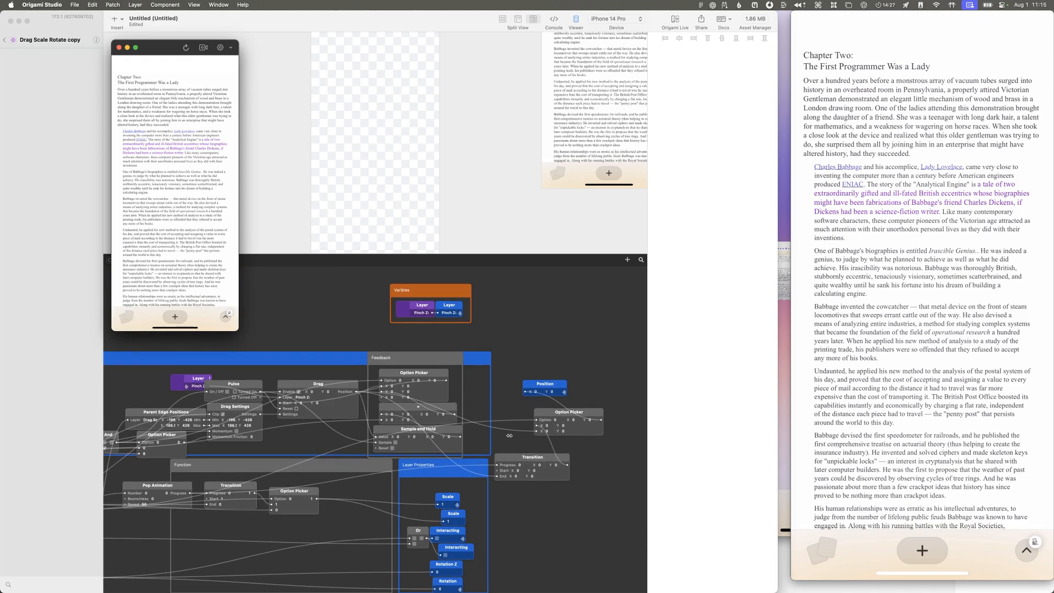
scroll(544, 494, down, 5)
scroll(533, 486, left, 1)
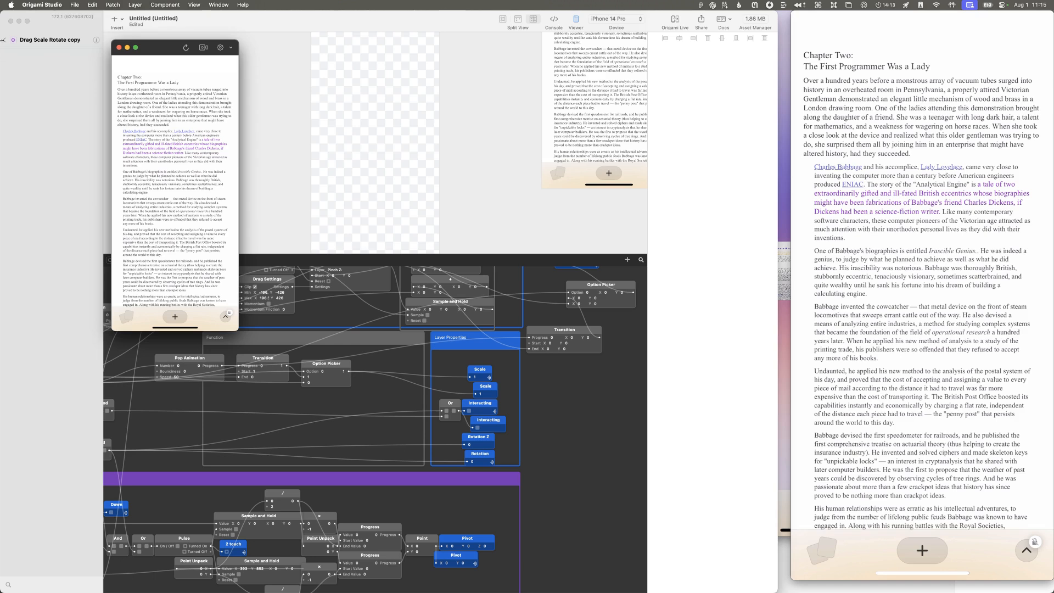
Step: Go back through the Drag Scale Rotate component's patches to the top-level prototype
click(3, 40)
scroll(426, 325, up, 1)
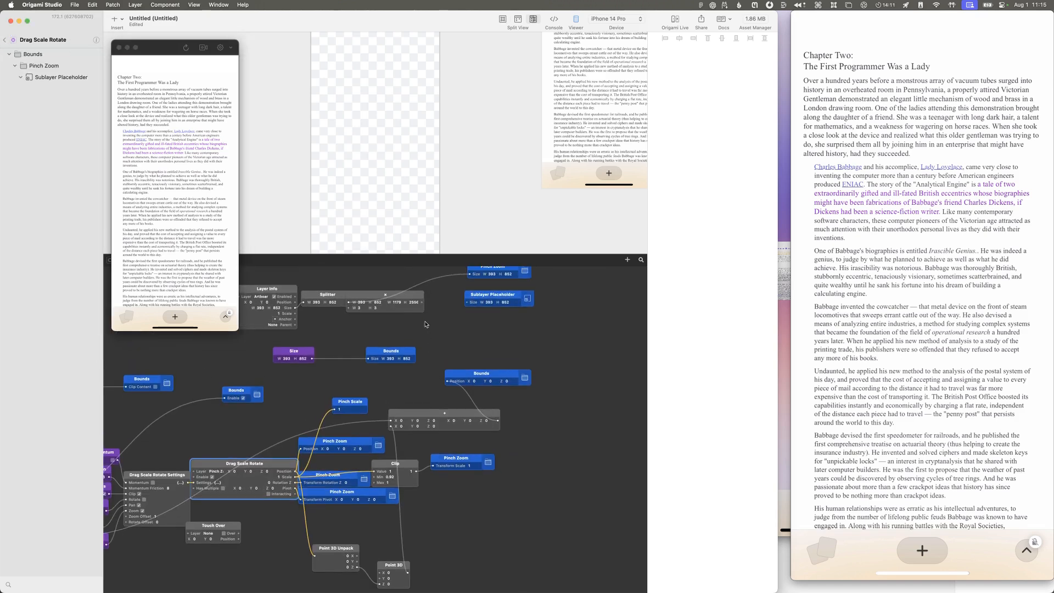
scroll(426, 324, up, 2)
scroll(426, 325, left, 2)
scroll(426, 324, down, 1)
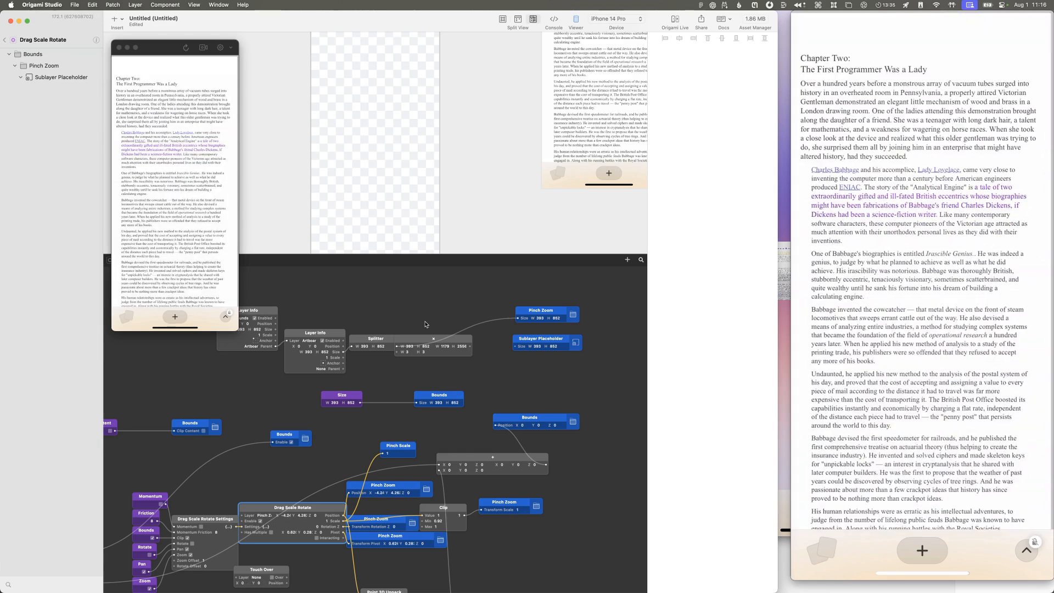
click(3, 40)
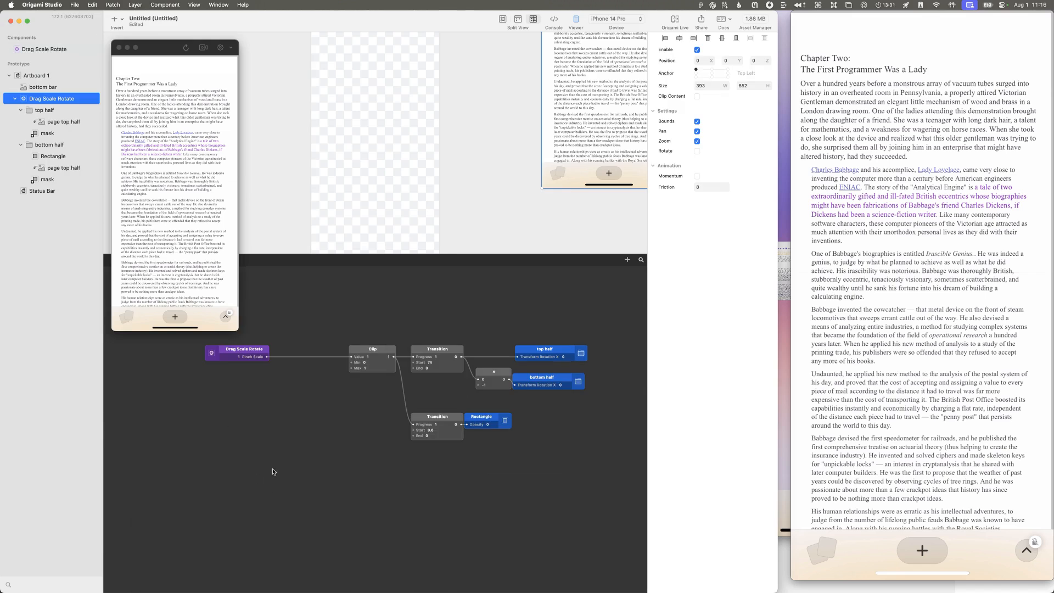
Step: Switch to the QuickTime reference recording and scrub to the "Summarizing for you..." screen
click(846, 461)
key(super+grave)
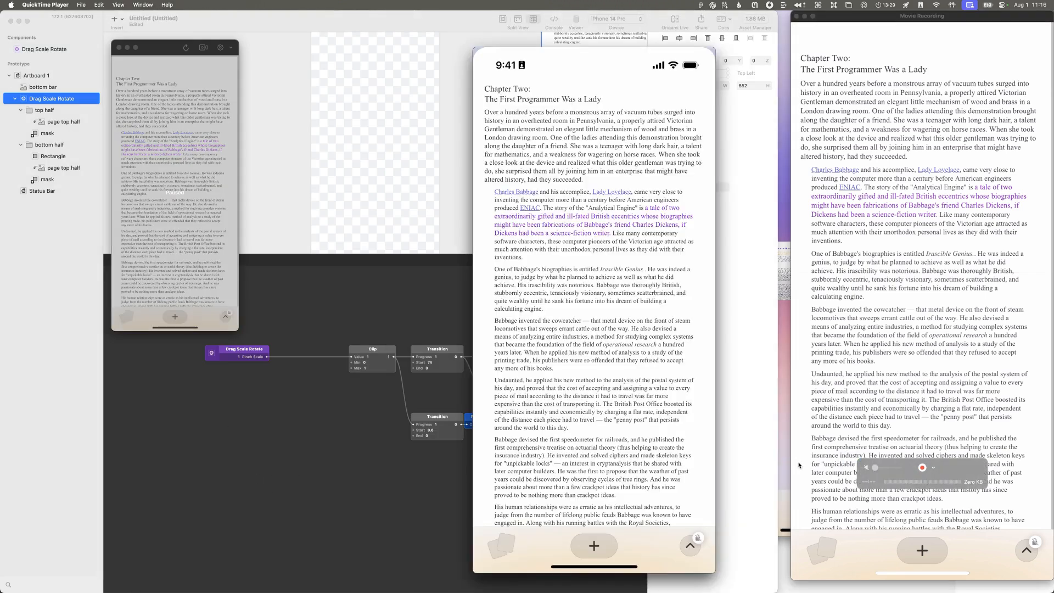
mouse_move(555, 486)
mouse_down()
mouse_move(546, 482)
mouse_move(605, 485)
mouse_move(543, 483)
mouse_move(590, 484)
mouse_move(558, 482)
mouse_move(571, 482)
mouse_up()
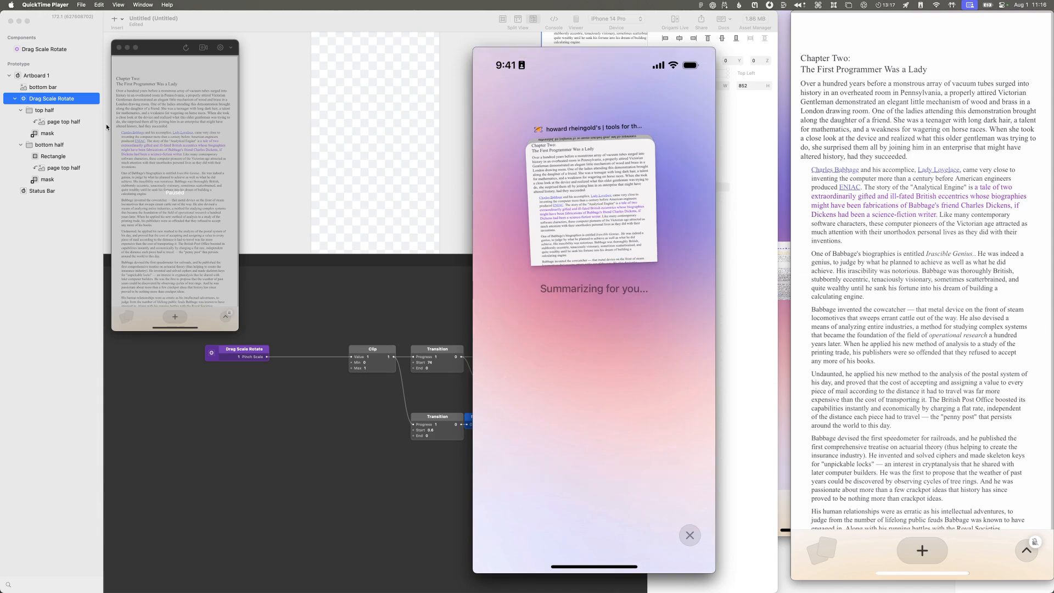
Step: Return to Origami Studio and hide the Drag Scale Rotate layer in Artboard 1
click(59, 89)
click(58, 77)
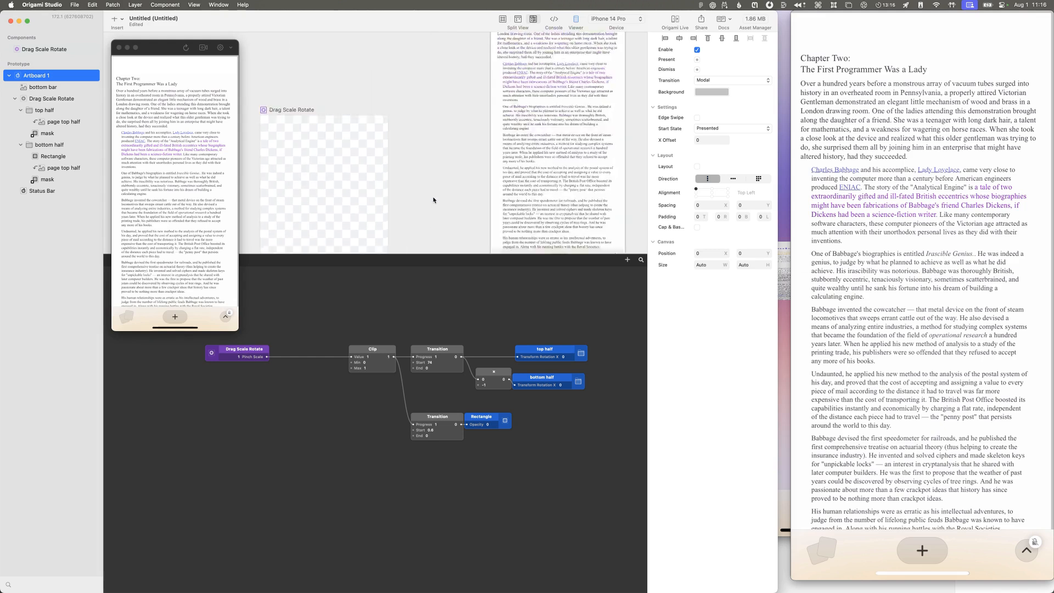
scroll(426, 198, right, 1)
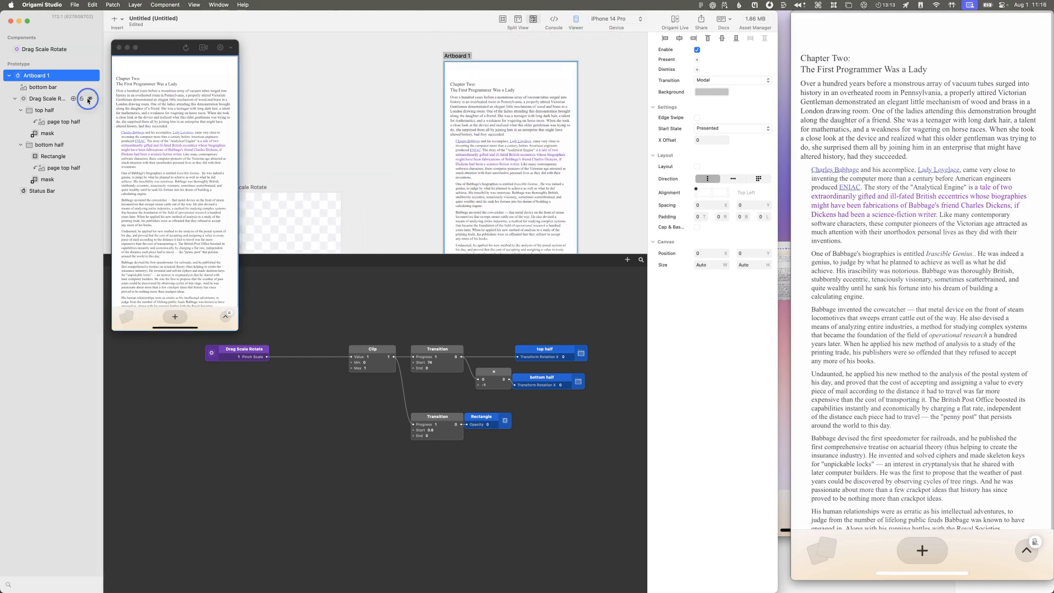
click(89, 99)
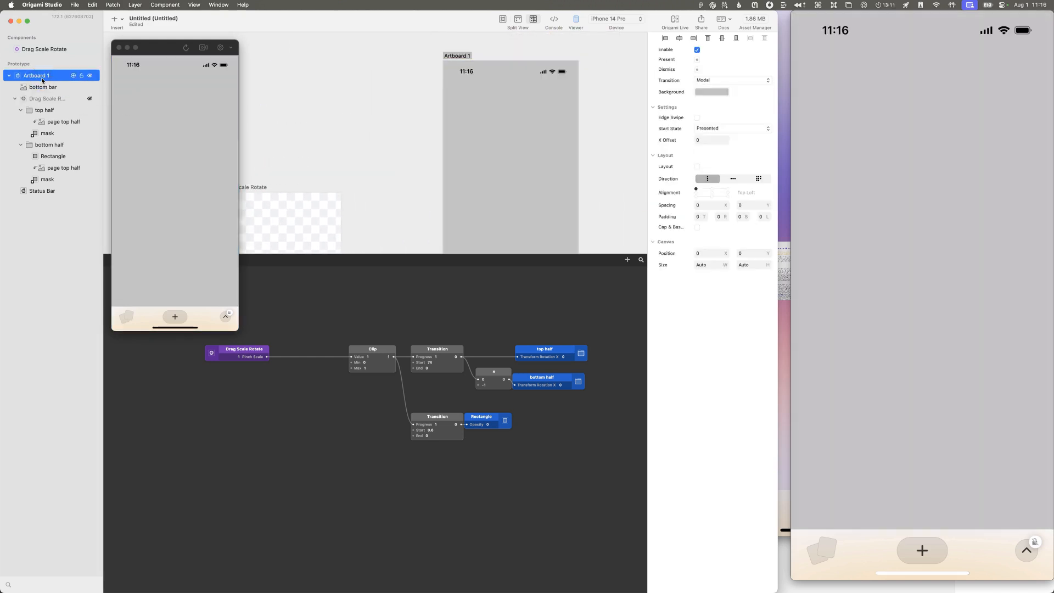
Step: Insert an oval about 304 by 304 on Artboard 1 and place it at about X 149, Y 78
click(125, 25)
click(137, 63)
mouse_move(492, 170)
mouse_down()
mouse_move(560, 137)
mouse_move(565, 94)
mouse_move(596, 42)
mouse_up()
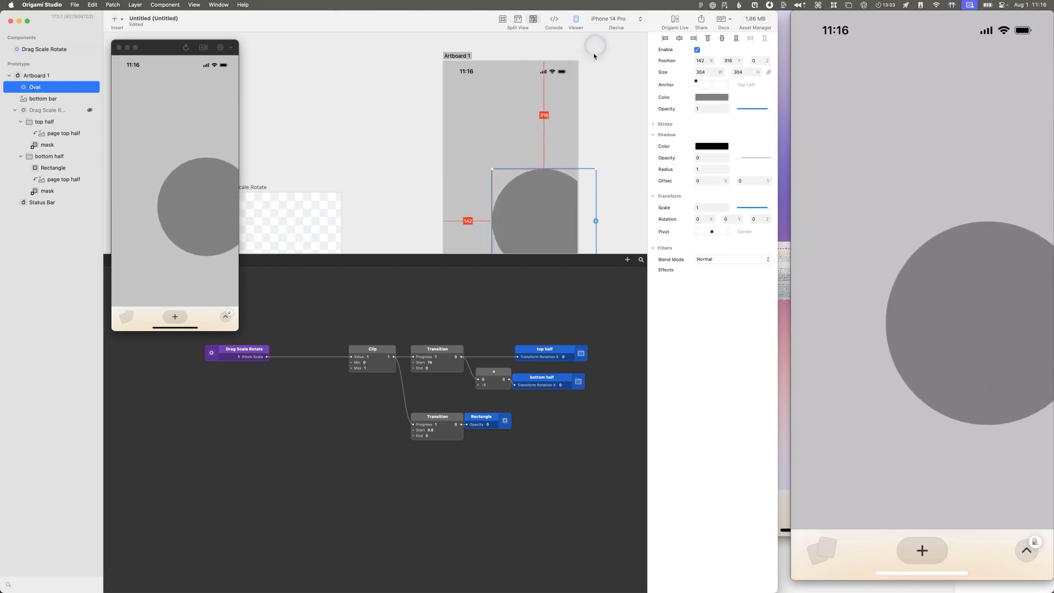
drag(510, 242, 516, 168)
Step: Colour the oval red, about FF1515, and keep its blend mode at Normal
click(712, 97)
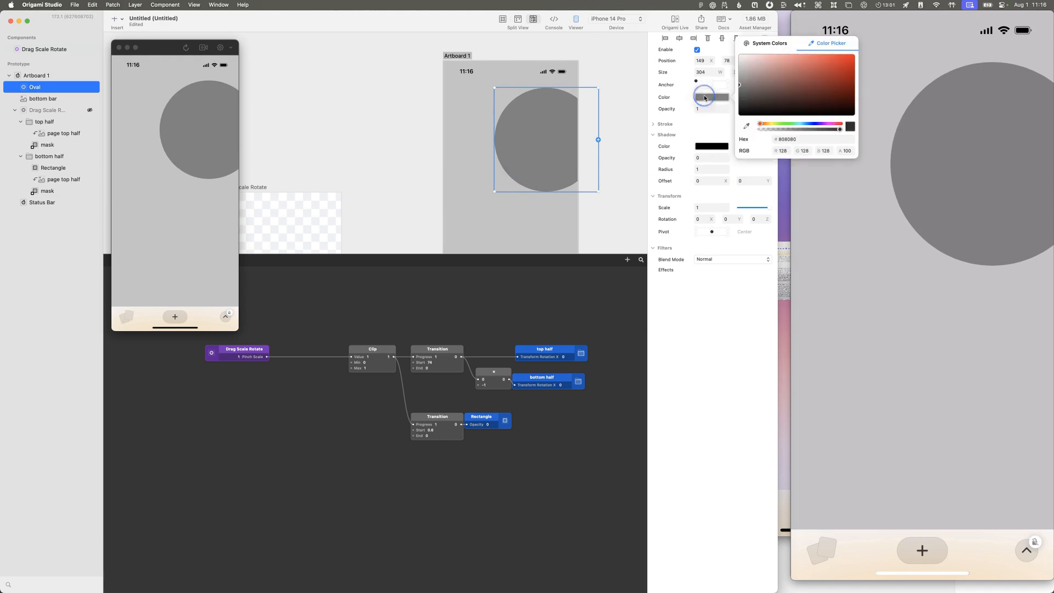
click(842, 71)
drag(841, 70, 850, 51)
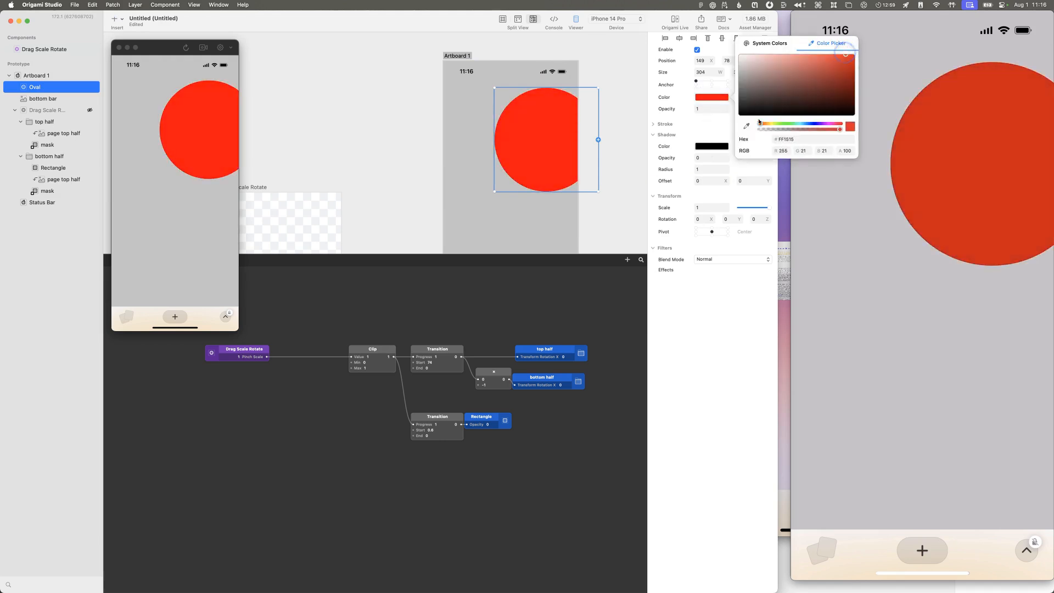
click(714, 259)
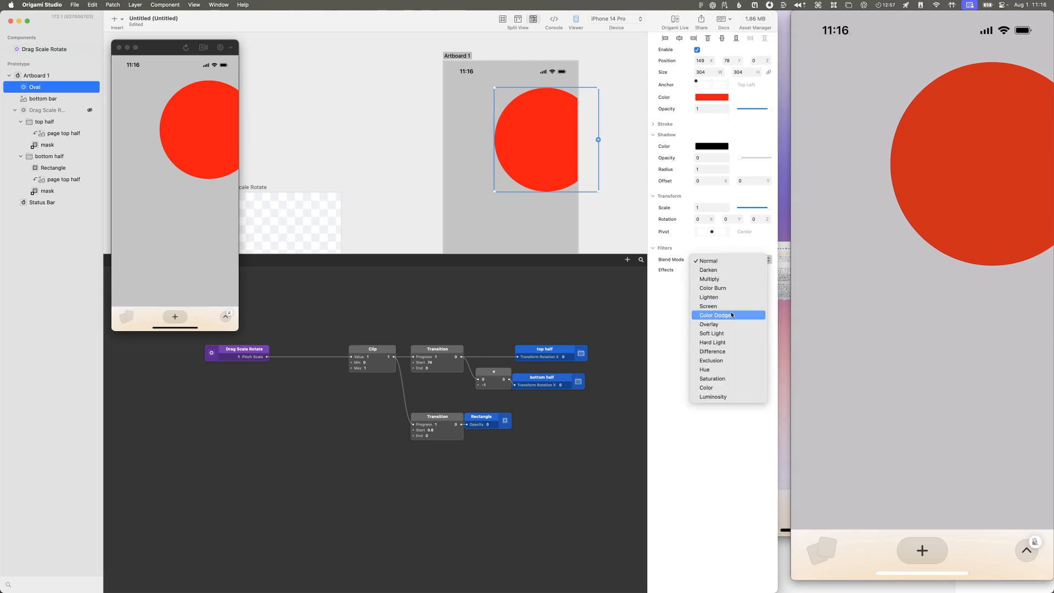
click(701, 447)
Step: Expose the Oval's Effects property as a patch and feed it from a new Blur Effect patch
click(654, 269)
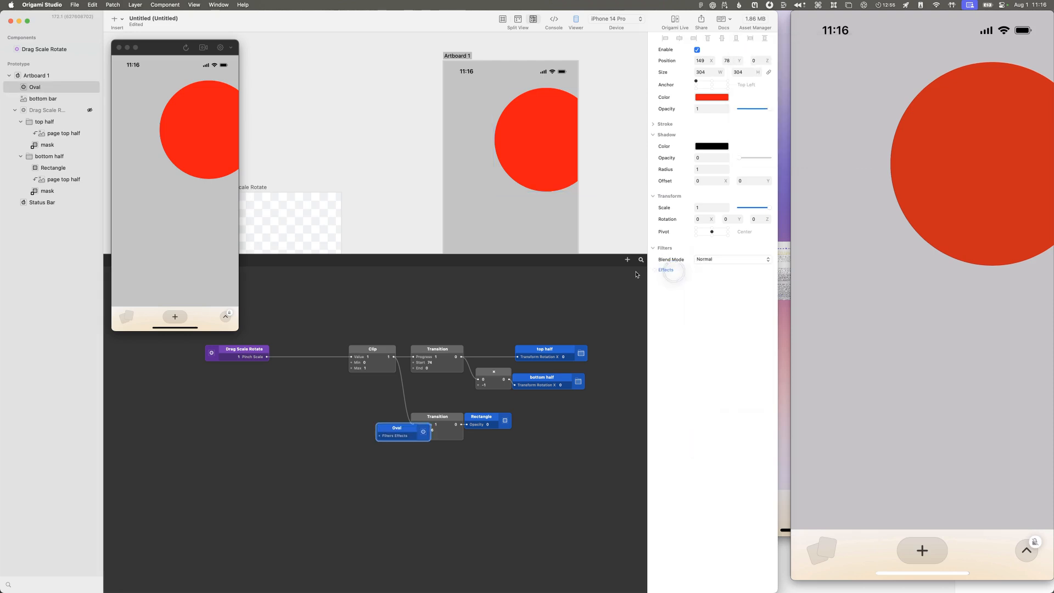
drag(397, 442, 372, 487)
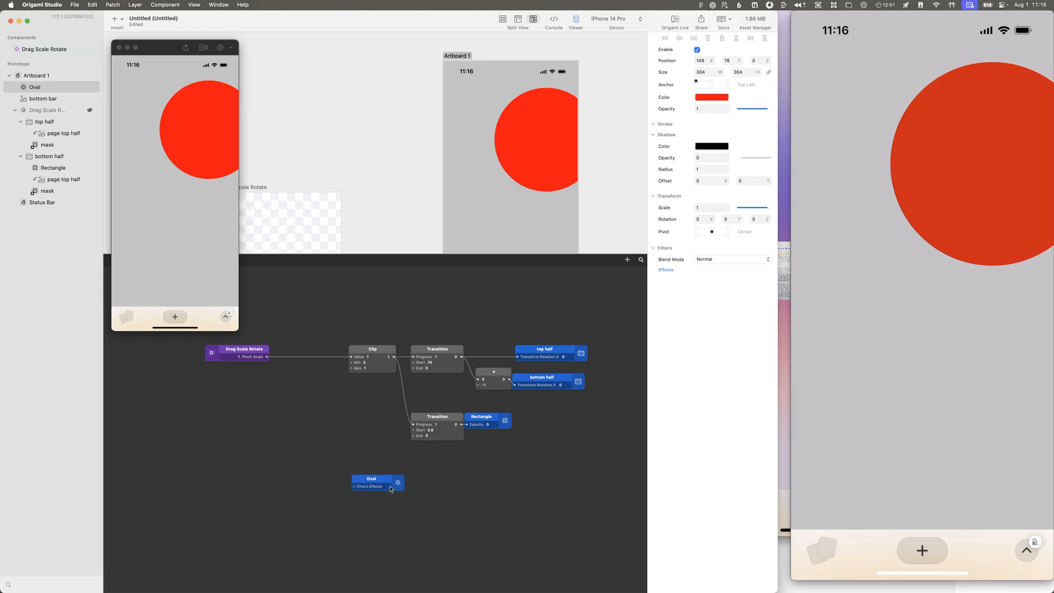
double_click(326, 522)
text(blur)
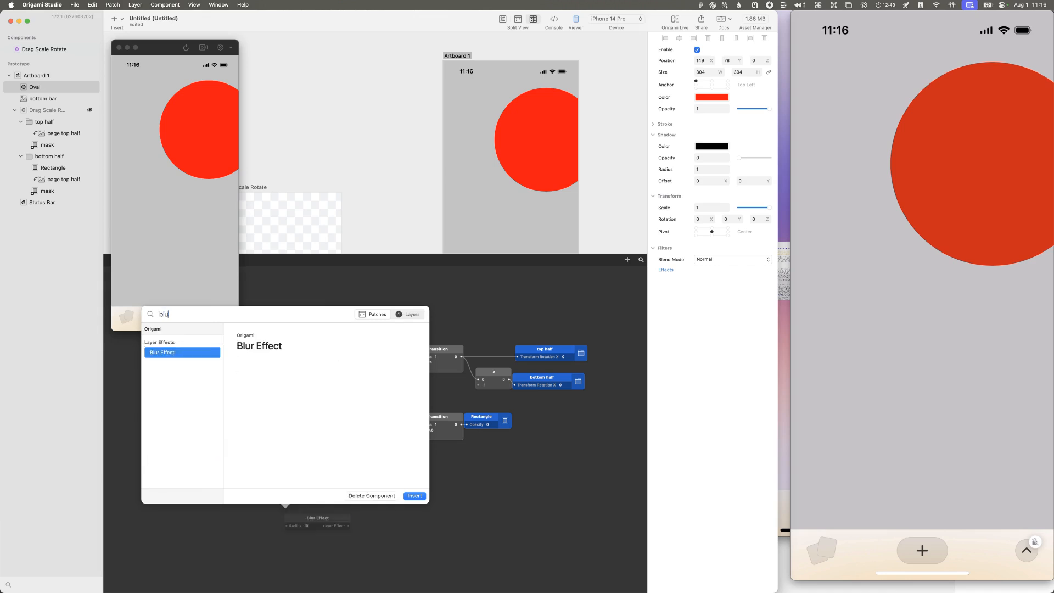
key(Return)
drag(303, 514, 305, 481)
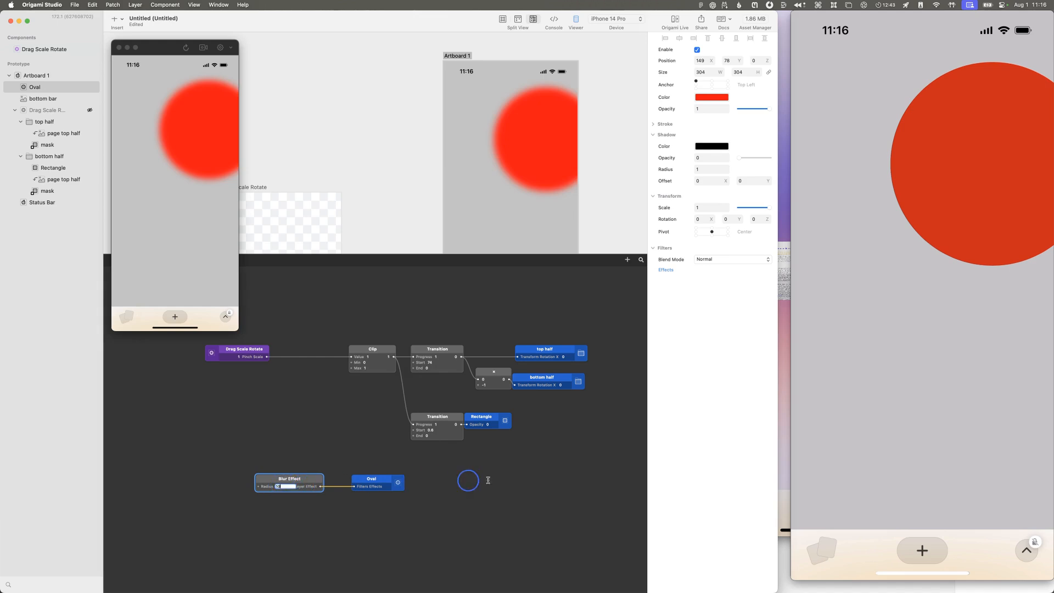
Step: Space the Blur Effect patch away from the Oval patch and set its radius to 100 after trying 60
scroll(488, 481, right, 5)
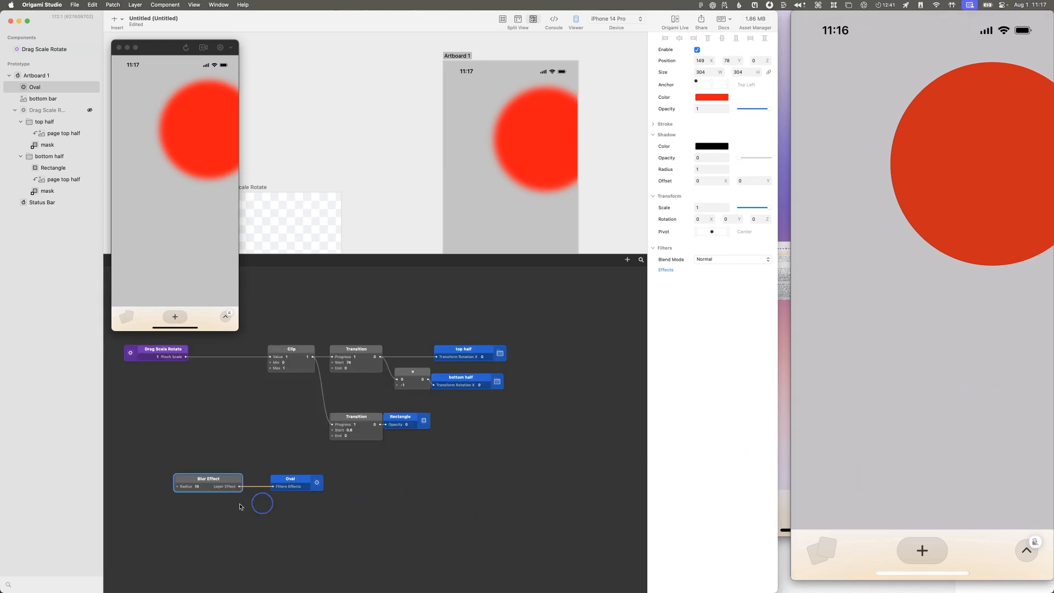
drag(190, 490, 201, 490)
click(213, 488)
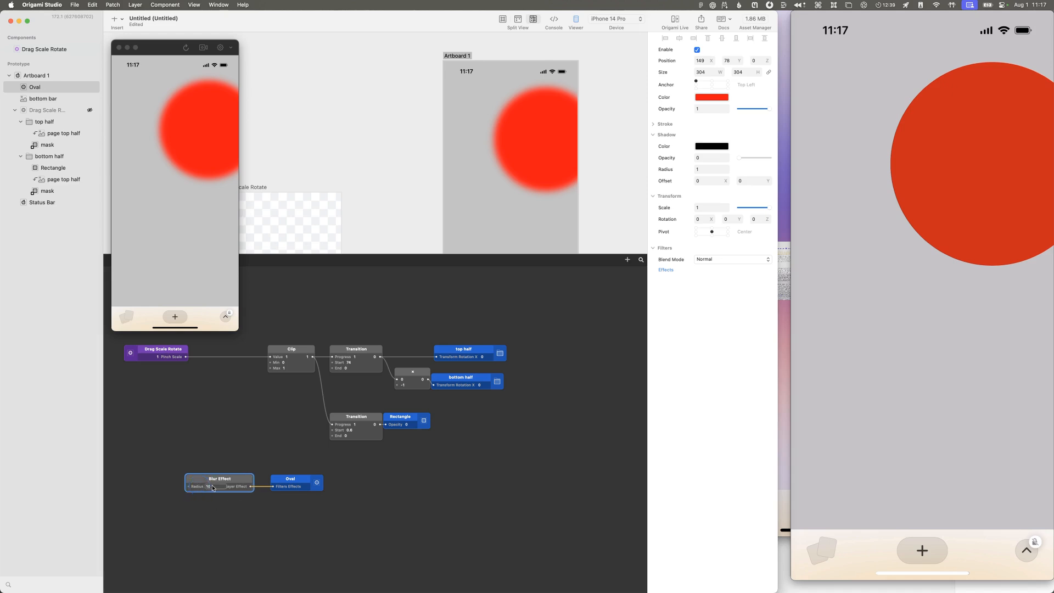
click(256, 484)
drag(226, 489, 203, 490)
click(192, 489)
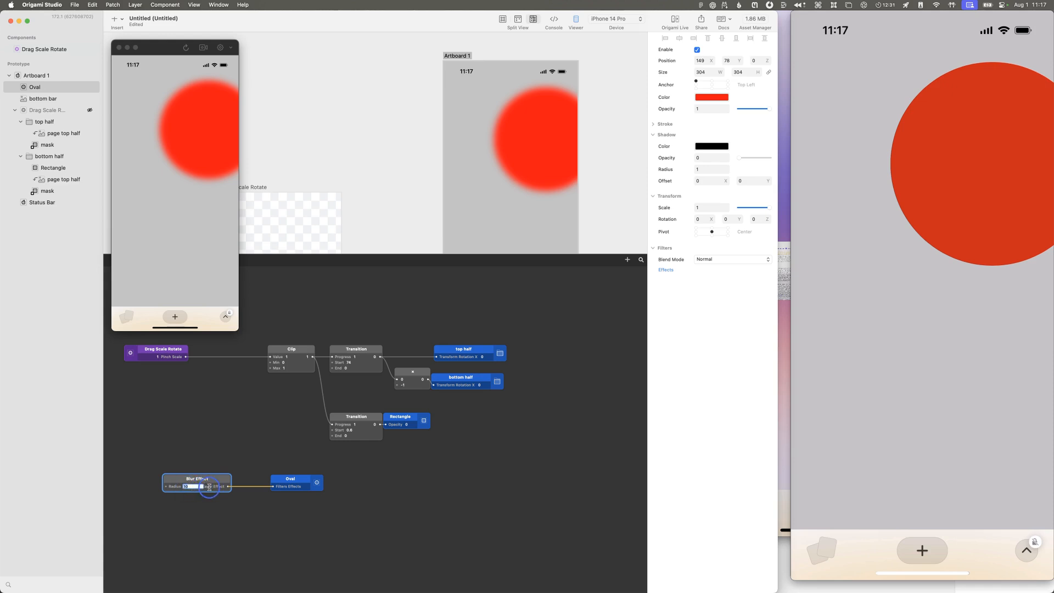
click(189, 486)
text(60)
key(Return)
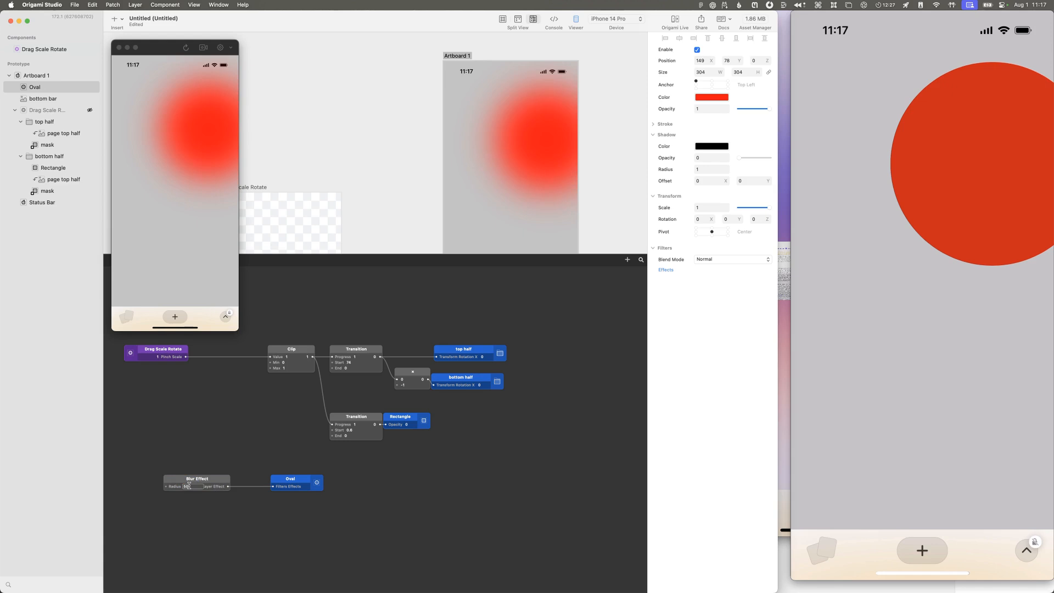
text(100)
key(Return)
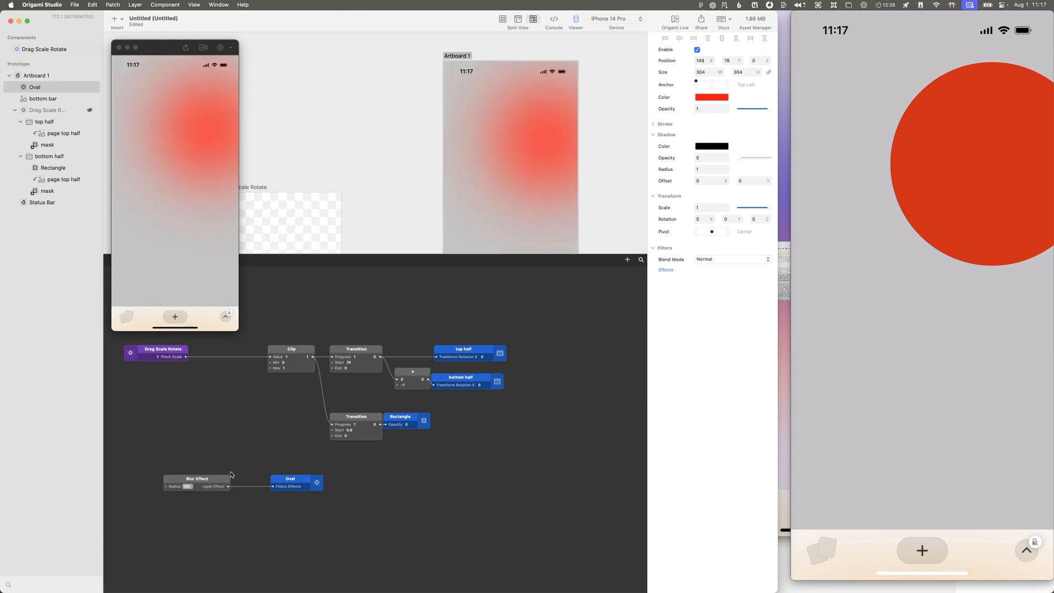
Step: Check the reference recording's background gradient and duplicate the Oval layer
click(812, 438)
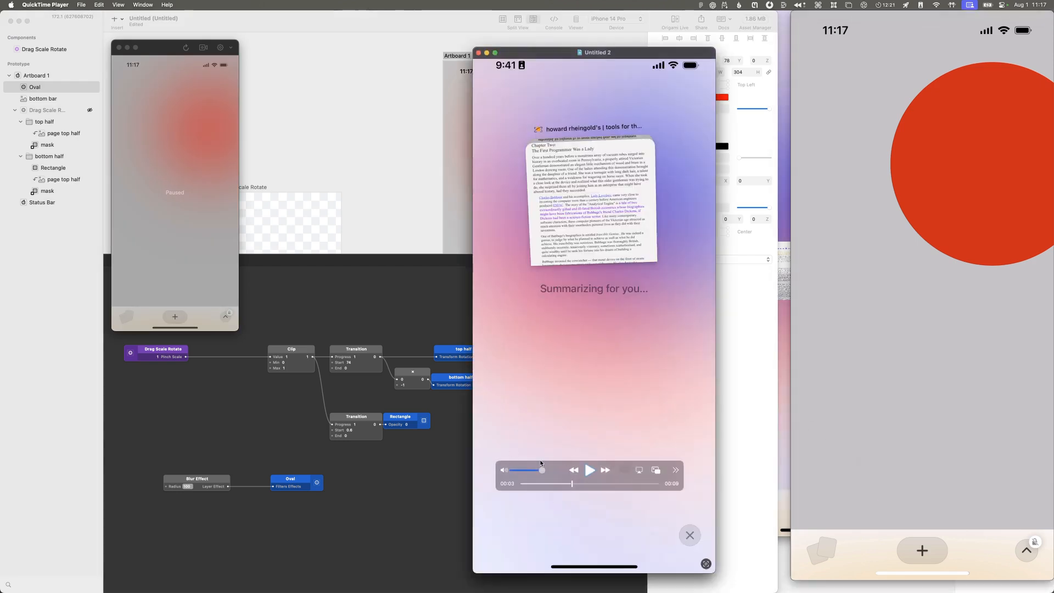
click(440, 520)
click(36, 88)
key(super+d)
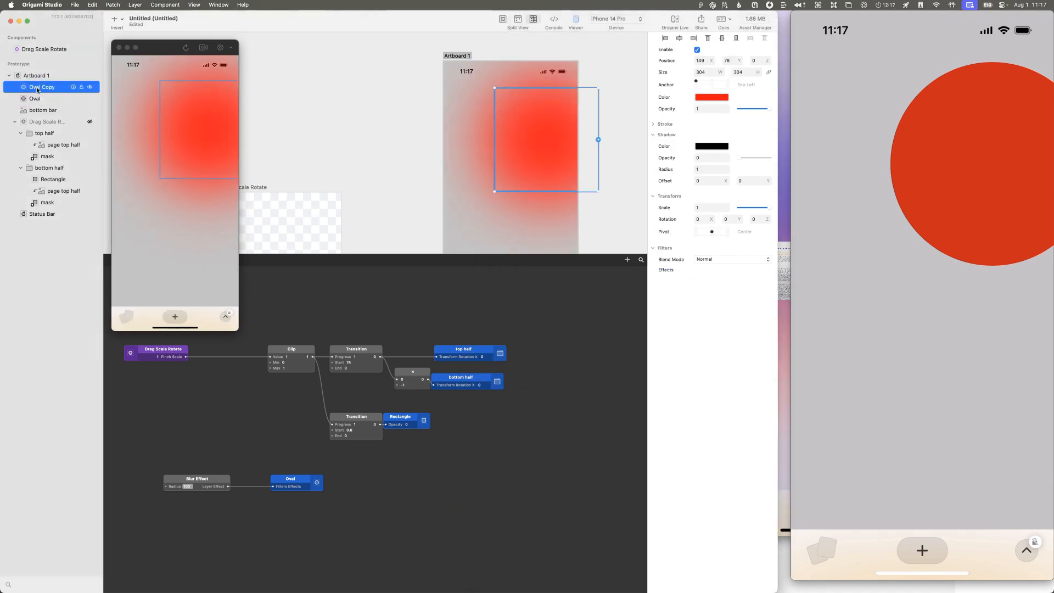
Step: Recolour the Oval Copy violet-blue and move it to about X -3, Y 274
click(711, 98)
drag(790, 96, 854, 40)
click(817, 124)
drag(546, 123, 493, 195)
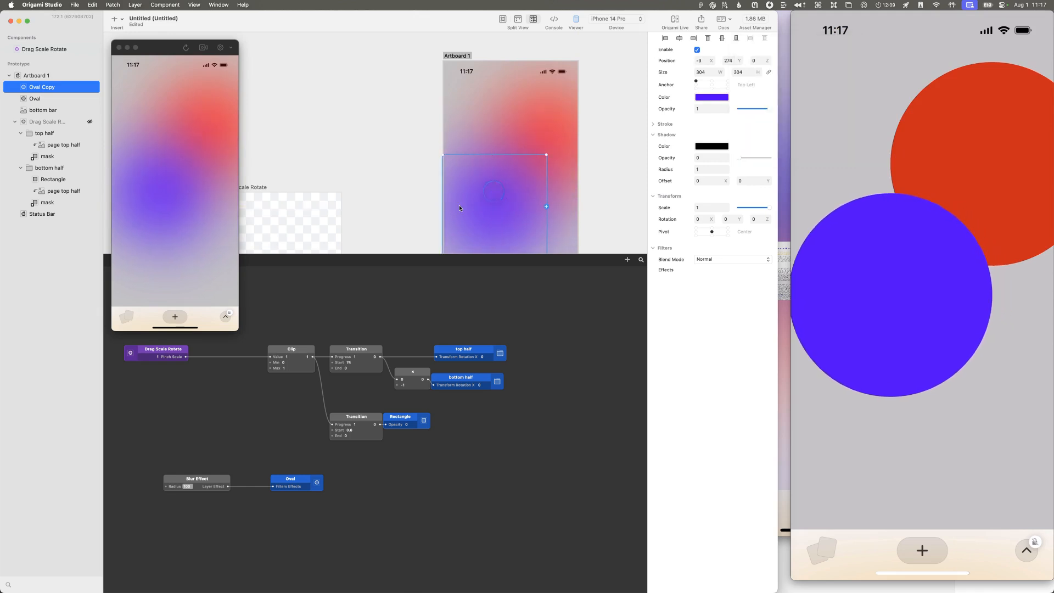
Step: Scrub the QuickTime recording to the finished summary screen and examine its background colours with the xScope loupe, allowing screen access
key(super+Tab)
drag(572, 483, 647, 477)
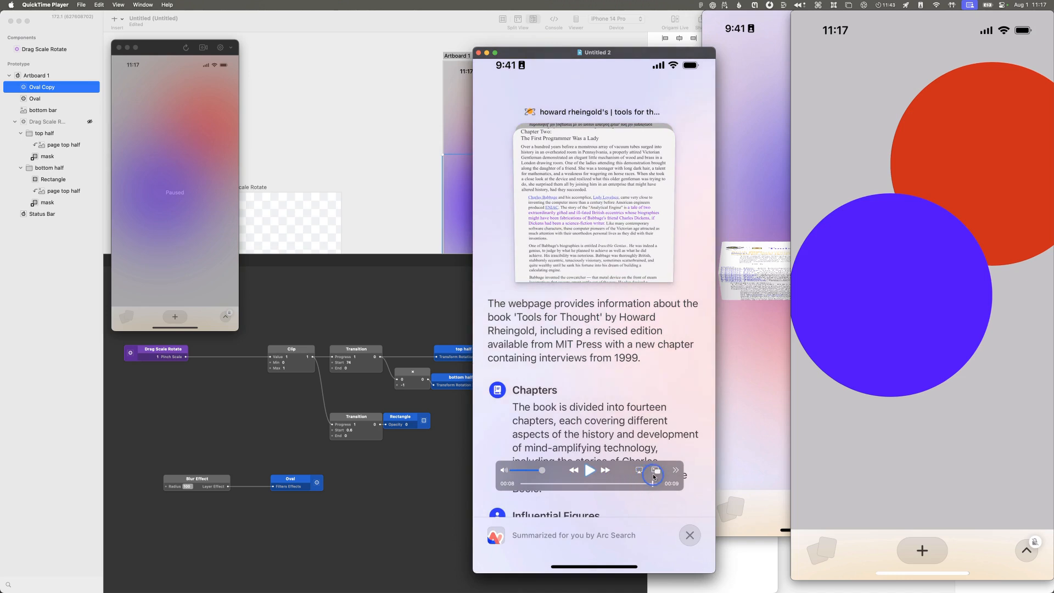
key(ctrl+alt+super+l)
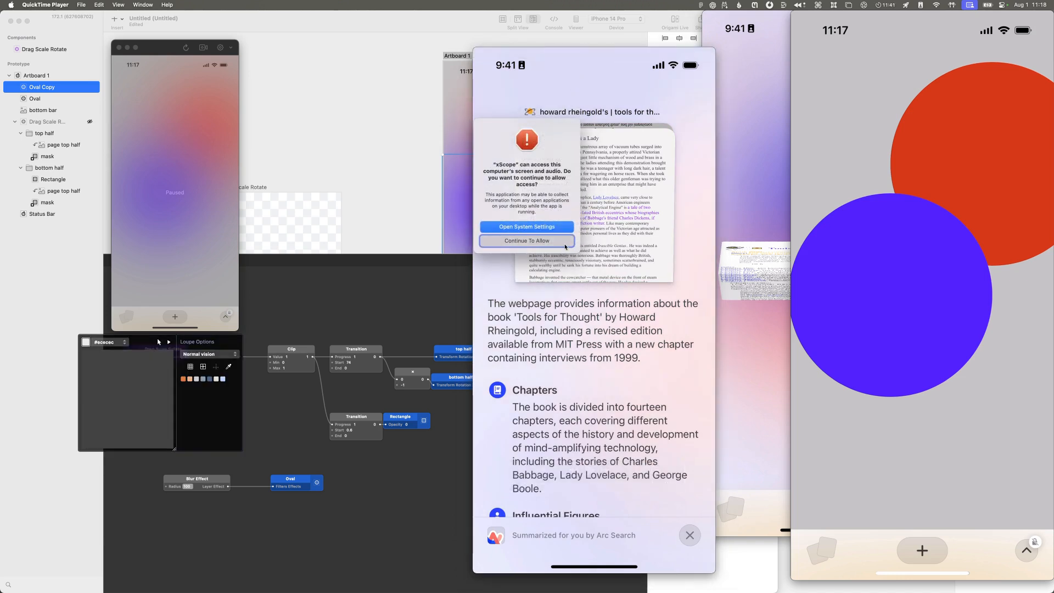
click(562, 242)
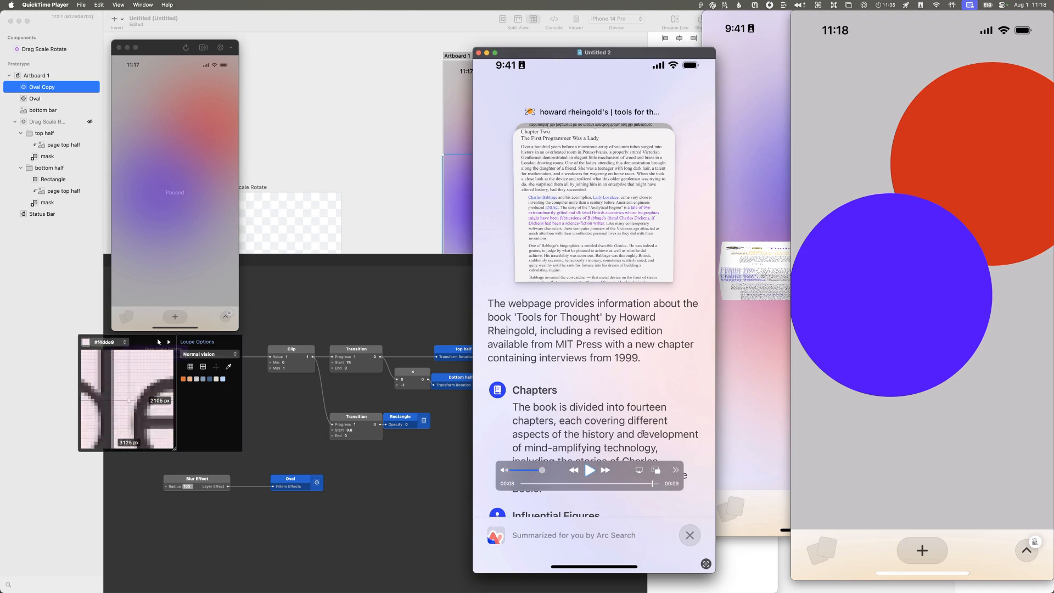
key(ctrl+alt+super+l)
mouse_move(623, 478)
mouse_down()
mouse_move(530, 479)
mouse_move(634, 481)
mouse_up()
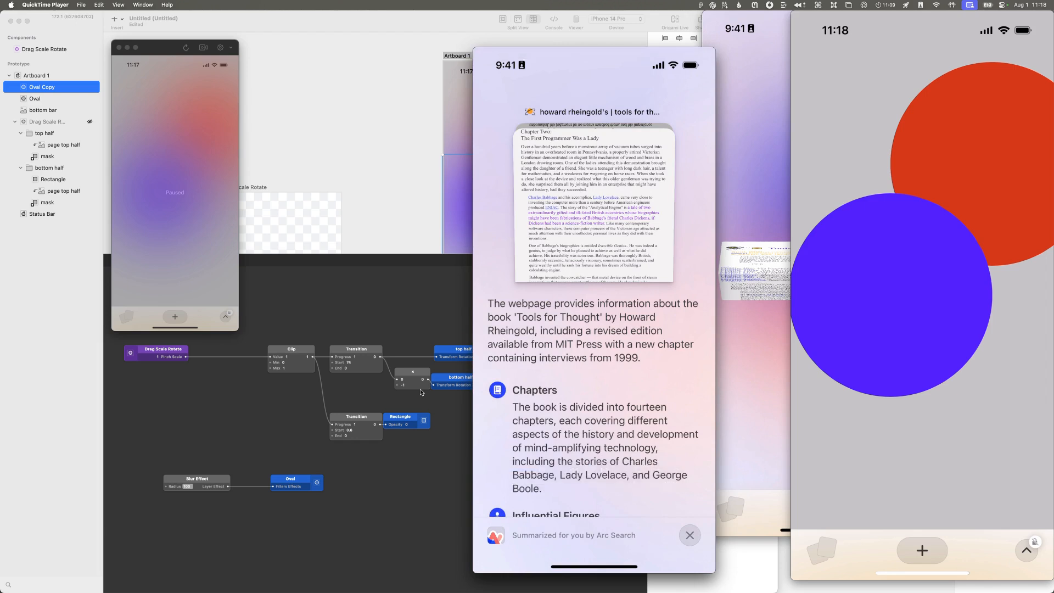
mouse_move(548, 410)
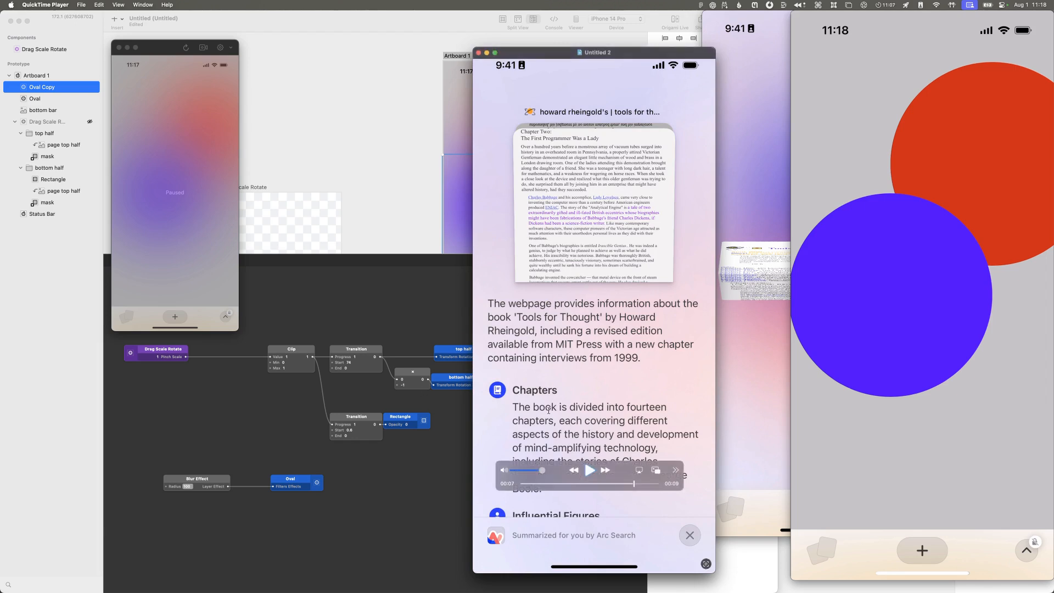
Step: Scrub the reference recording back to the "Summarizing for you..." screen and compare its background with the prototype in Origami Studio
mouse_move(568, 483)
mouse_down()
mouse_move(529, 484)
mouse_move(568, 484)
mouse_up()
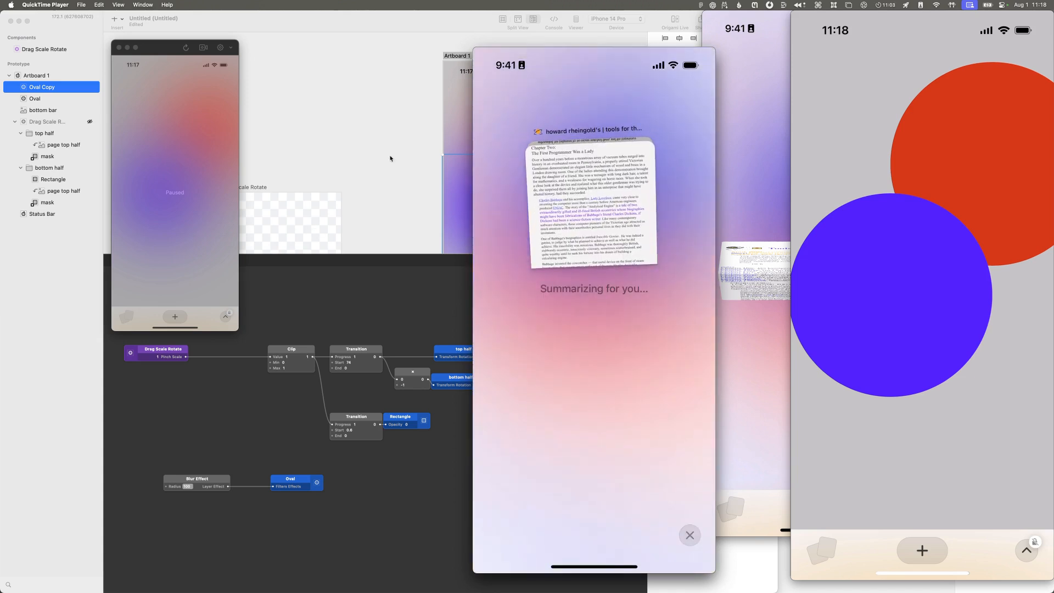
mouse_move(714, 132)
click(234, 240)
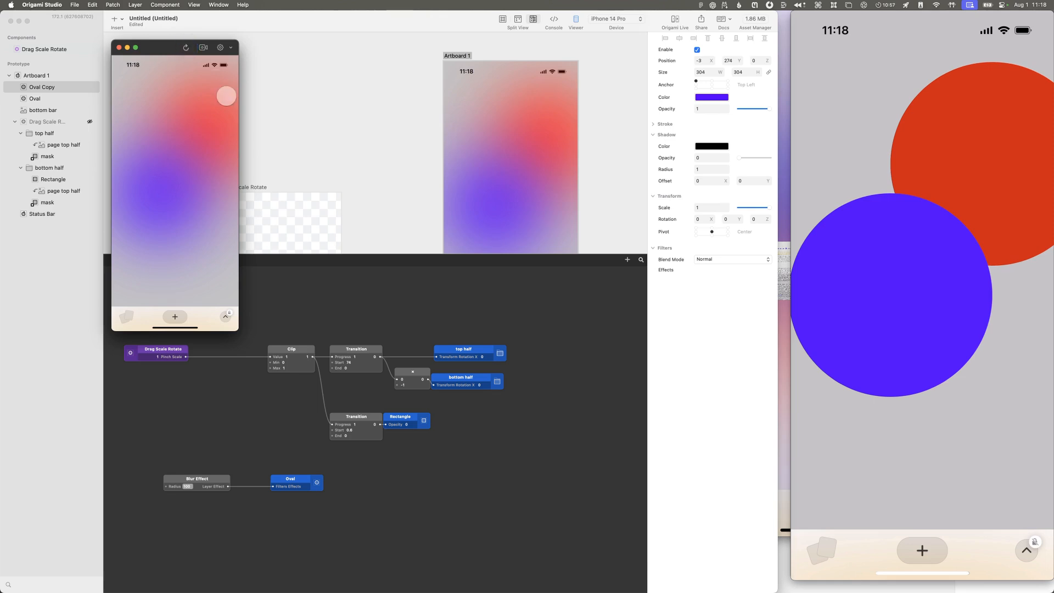
click(186, 49)
click(721, 260)
click(671, 296)
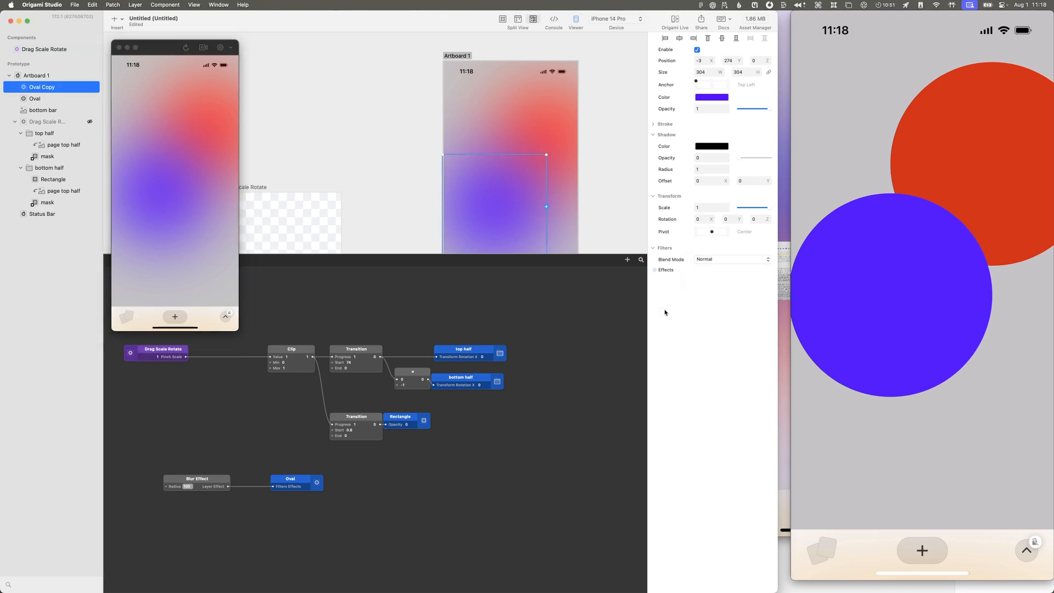
mouse_move(909, 313)
click(184, 260)
click(193, 260)
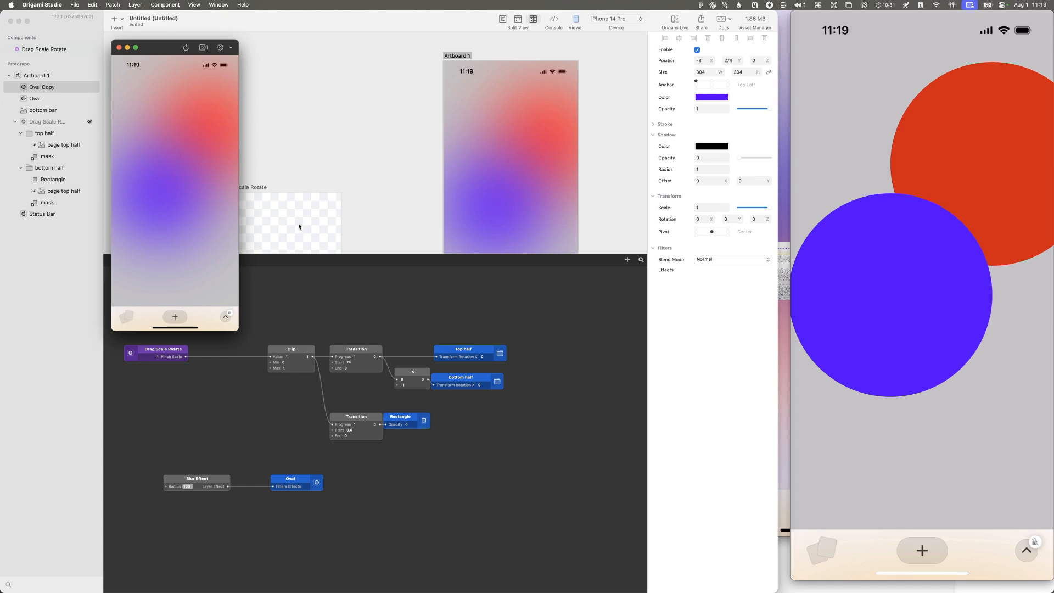
Step: Search the layer library for blur and insert a Material layer
double_click(510, 469)
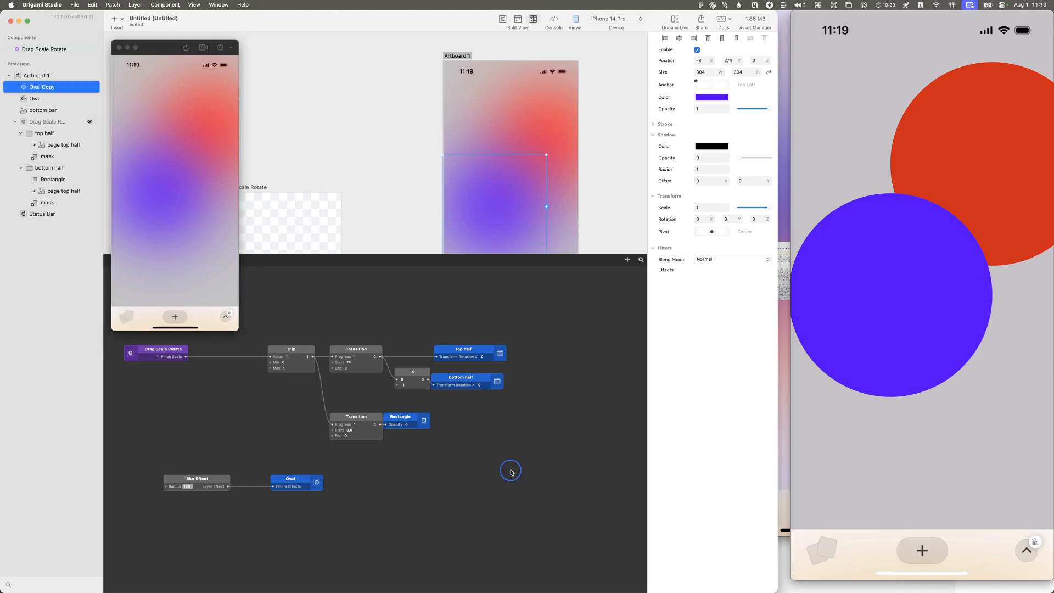
text(blur)
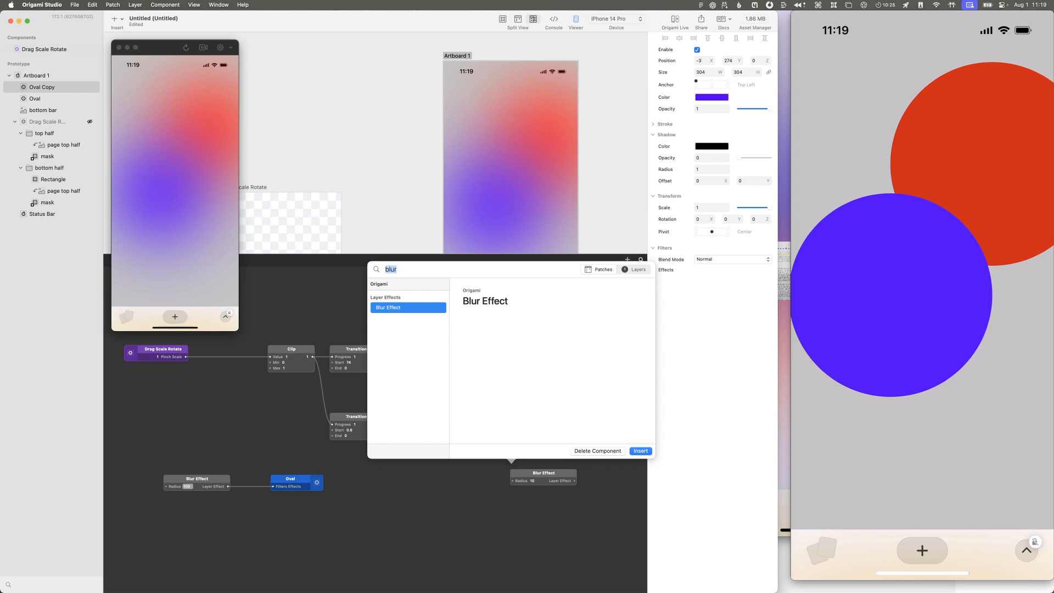
key(BackSpace)
click(638, 270)
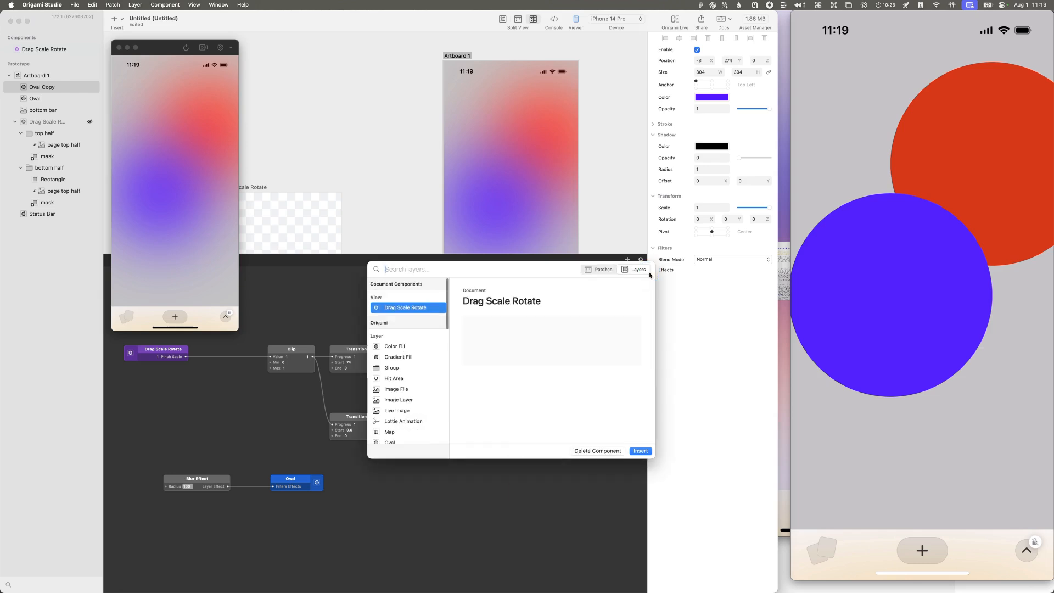
text(blur)
key(Return)
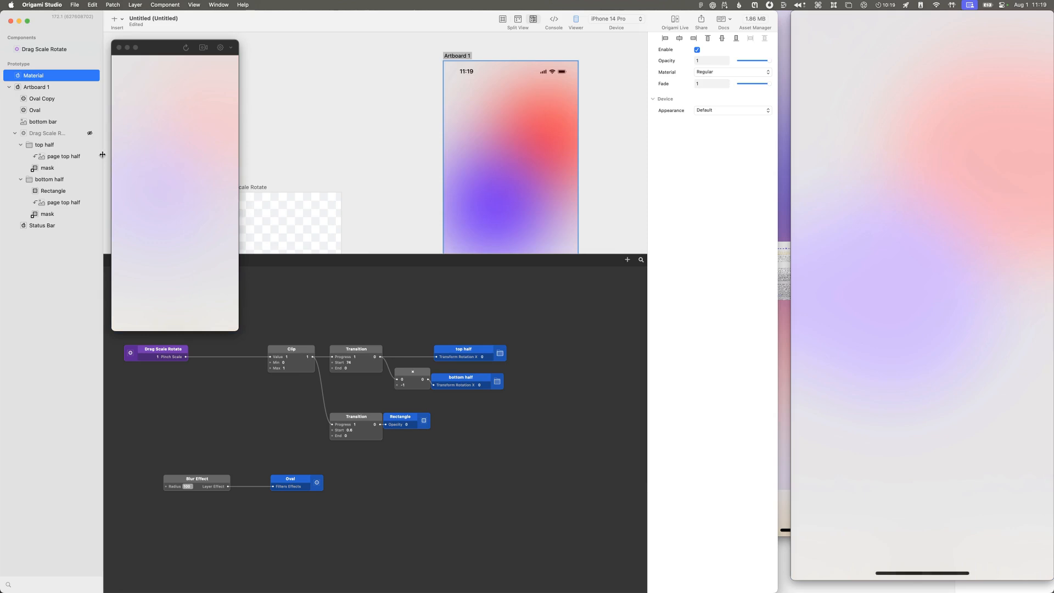
Step: Move the Material layer into Artboard 1 and place it above the Oval Copy and Oval layers
drag(69, 75, 64, 113)
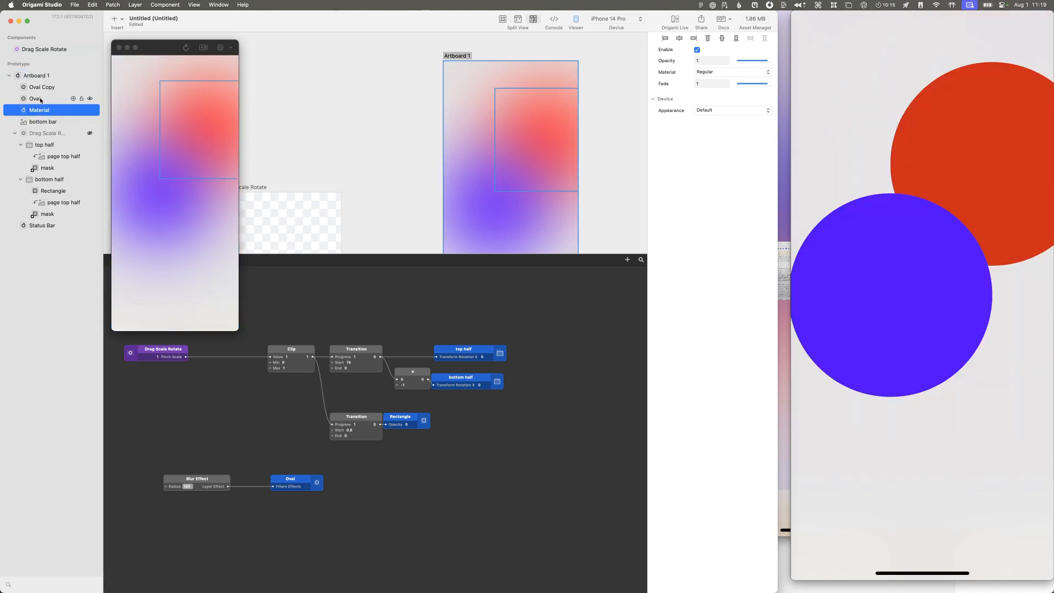
click(46, 99)
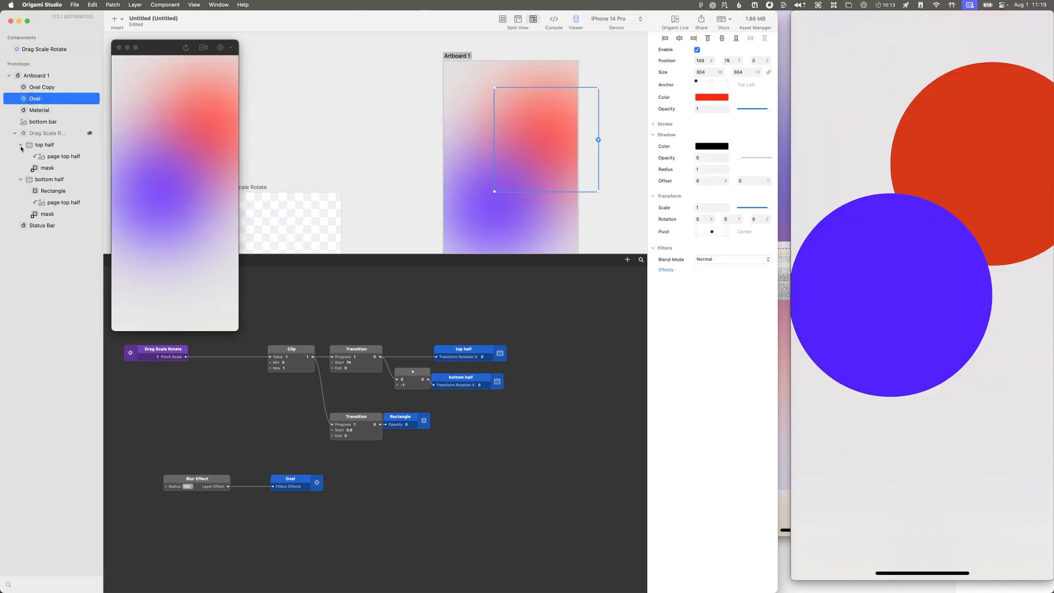
click(38, 112)
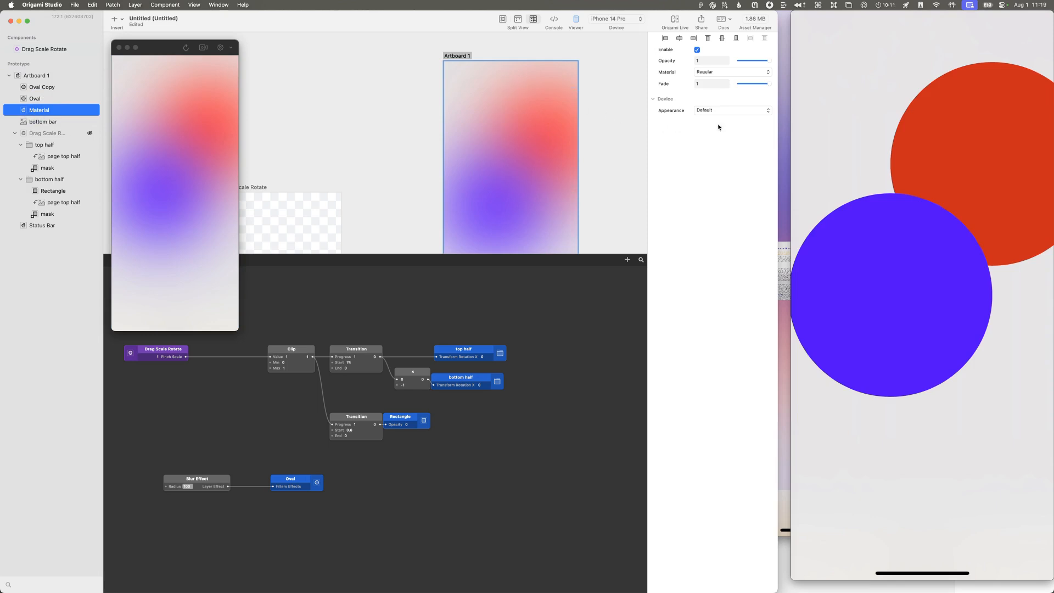
click(759, 114)
click(736, 107)
drag(17, 110, 43, 85)
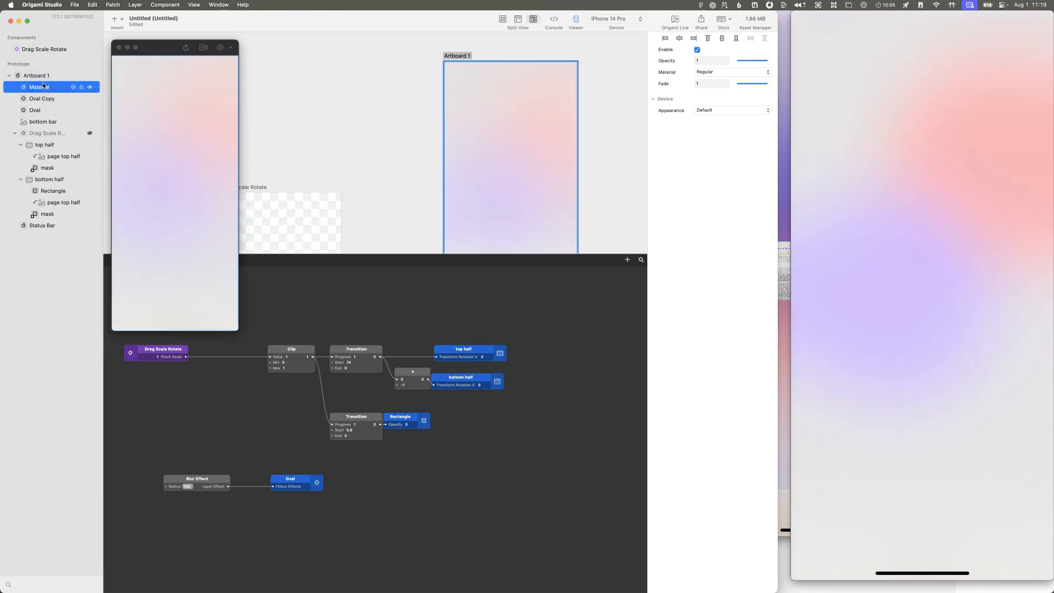
Step: Delete the Blur Effect patch and the Oval patch connected to it
click(41, 99)
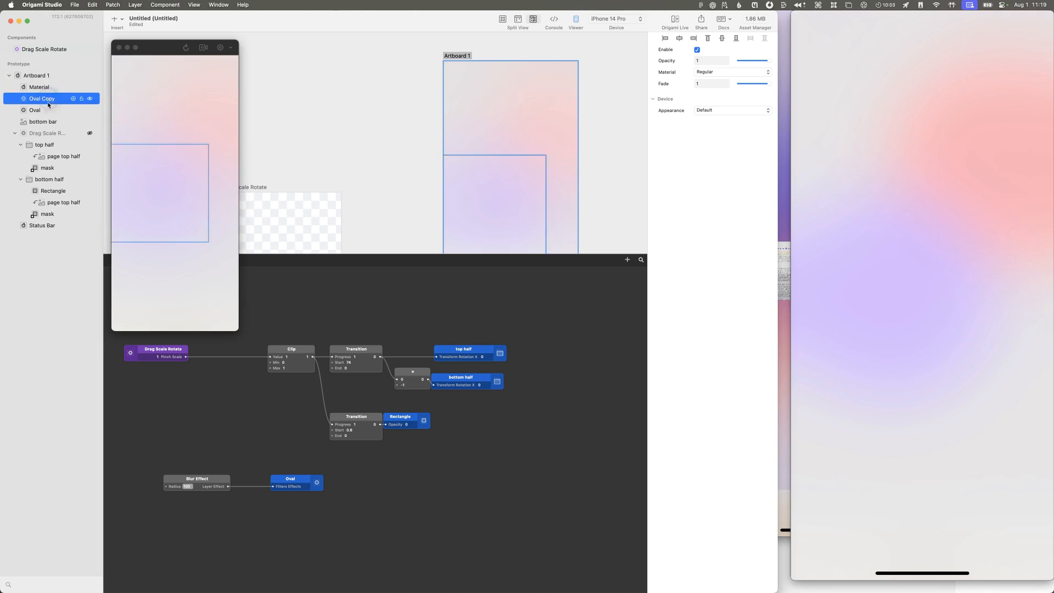
shift+click(47, 109)
drag(325, 508, 162, 457)
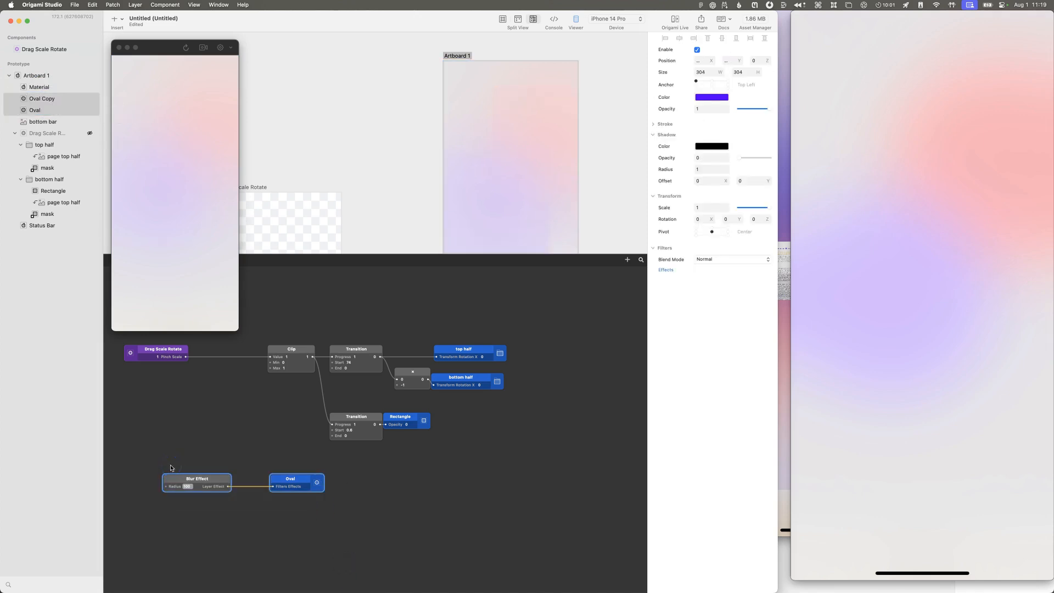
key(Delete)
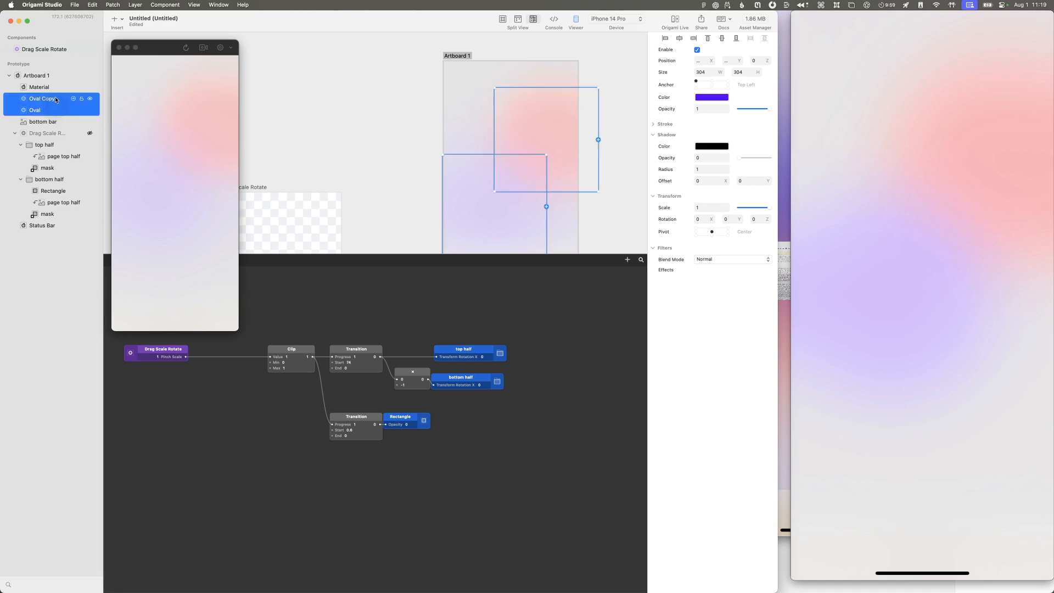
Step: Set the Material layer's appearance to Light and keep its material at Regular after trying Thick
click(37, 86)
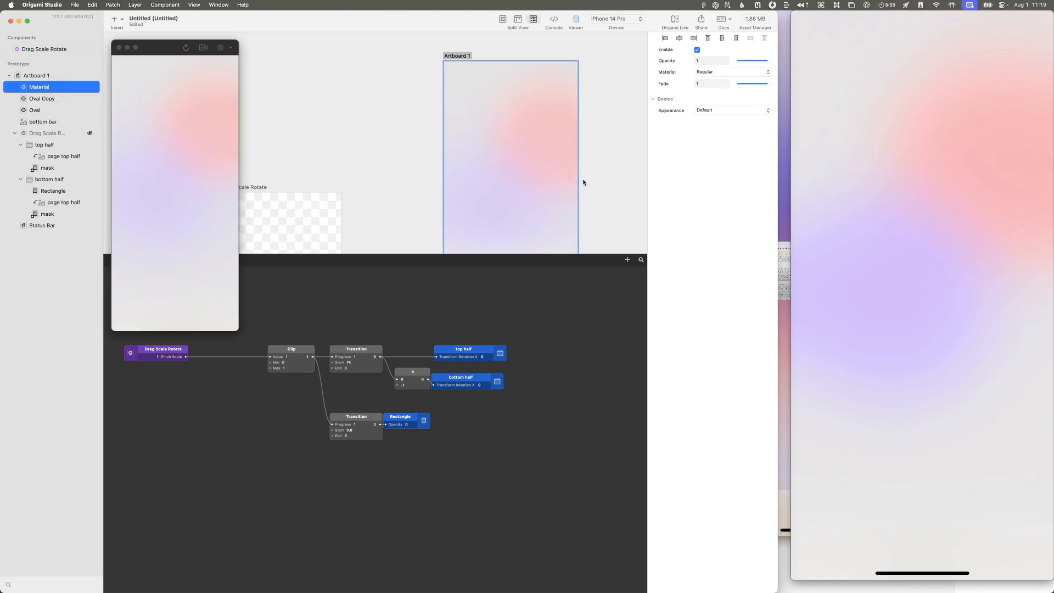
click(718, 113)
click(717, 120)
drag(747, 86, 773, 82)
click(745, 72)
click(740, 80)
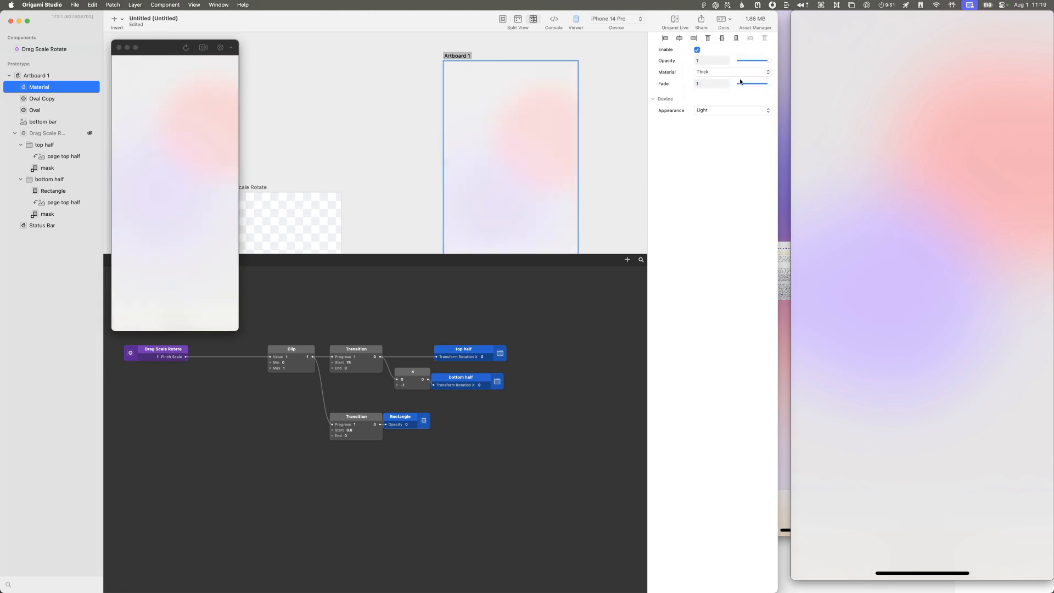
click(742, 71)
click(735, 64)
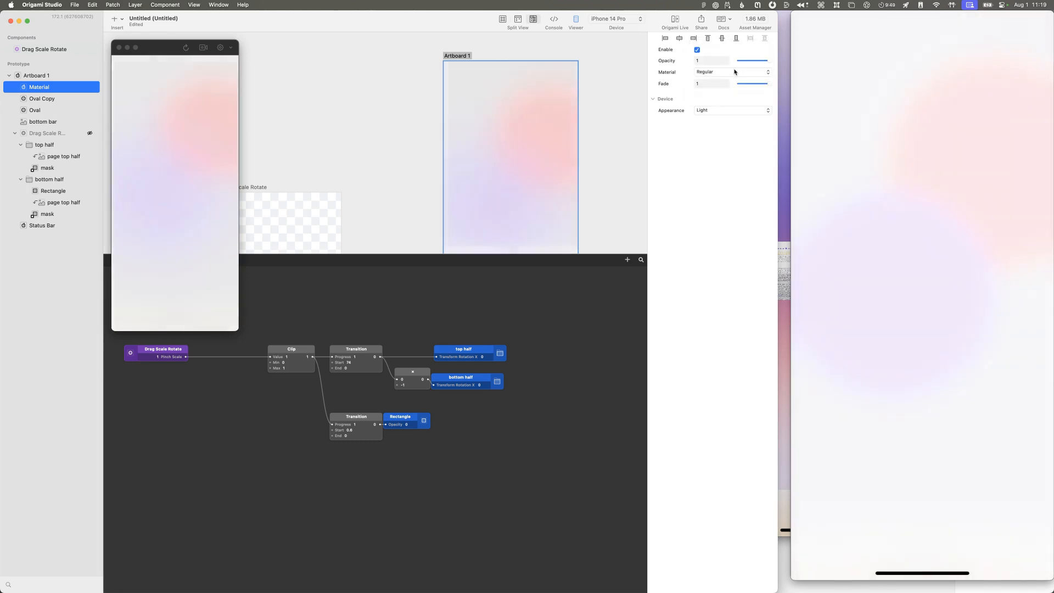
Step: Switch to QuickTime Player and examine the reference recording's background colours with the xScope loupe
click(849, 360)
key(space)
key(space)
key(ctrl+alt+super+l)
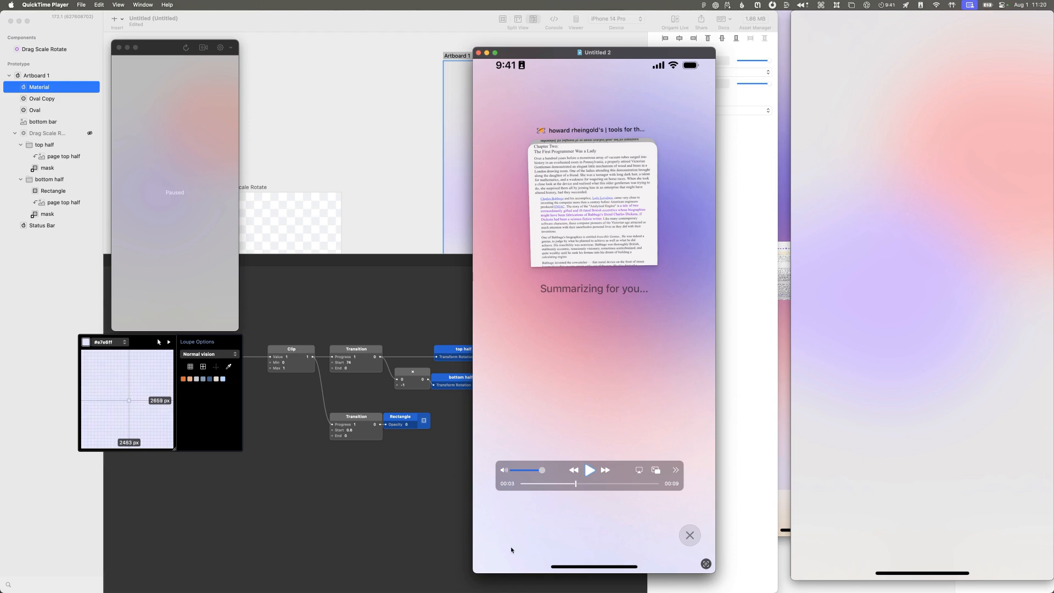
key(ctrl+alt+super+l)
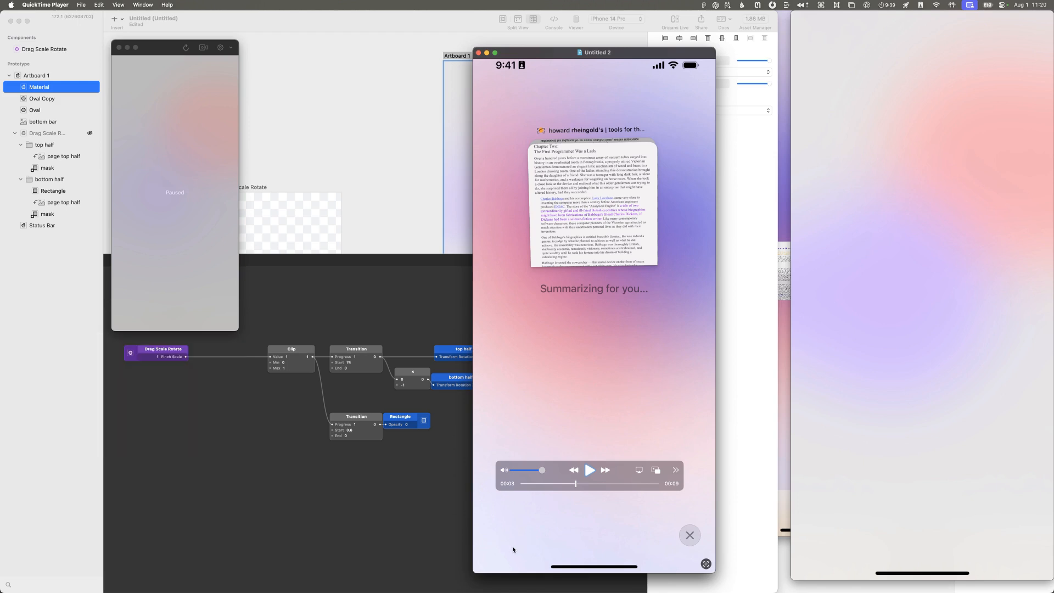
click(920, 308)
click(171, 504)
Step: Set Artboard 1's background to the pale violet-blue C0BDFF and compare it with the QuickTime reference recording
click(49, 75)
click(719, 92)
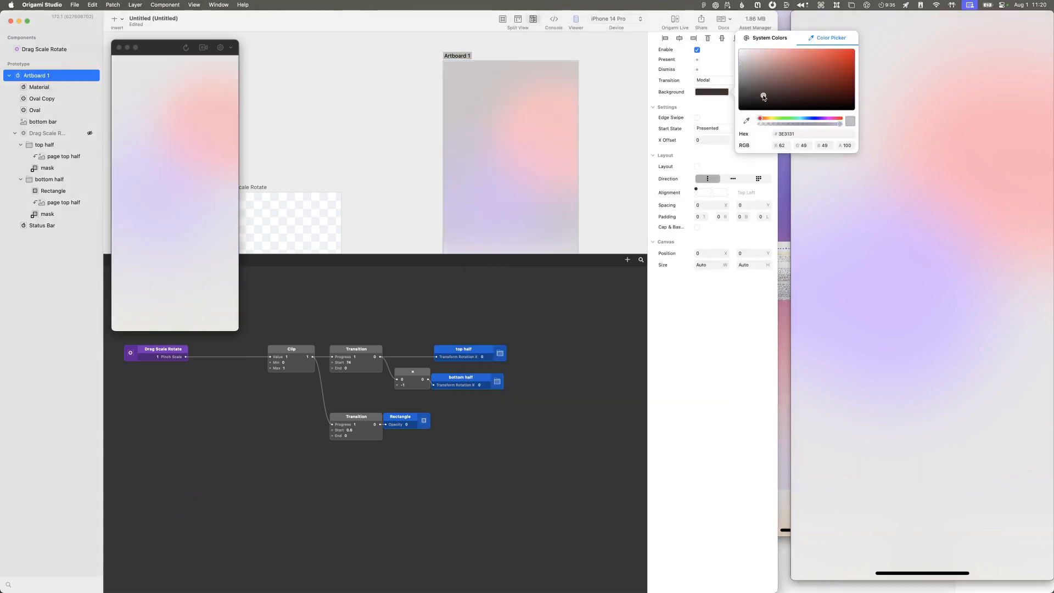
drag(793, 119, 813, 118)
drag(744, 53, 768, 48)
key(super+grave)
key(super+grave)
key(super+grave)
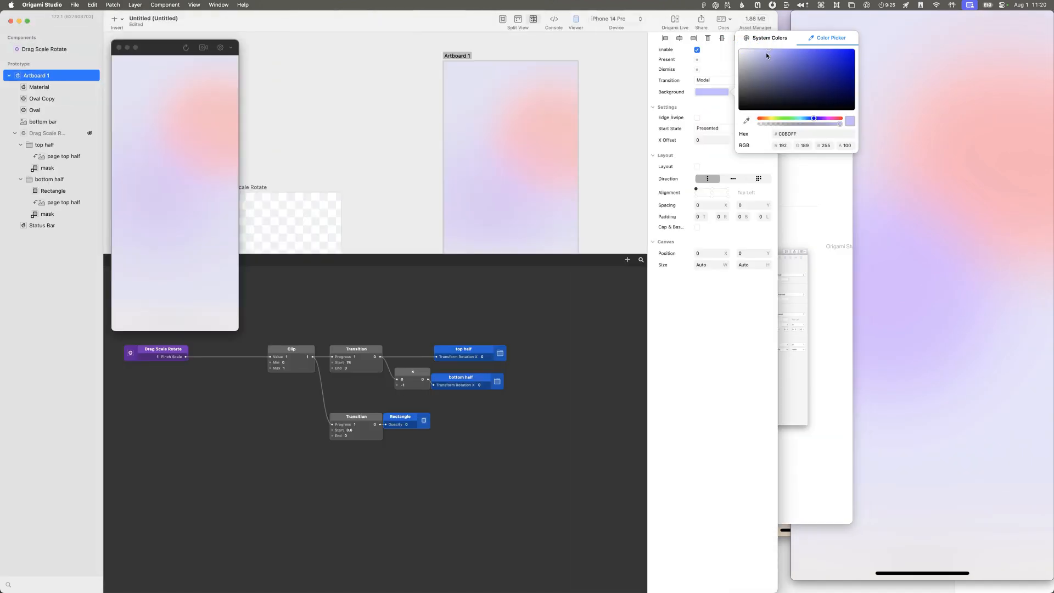
click(951, 173)
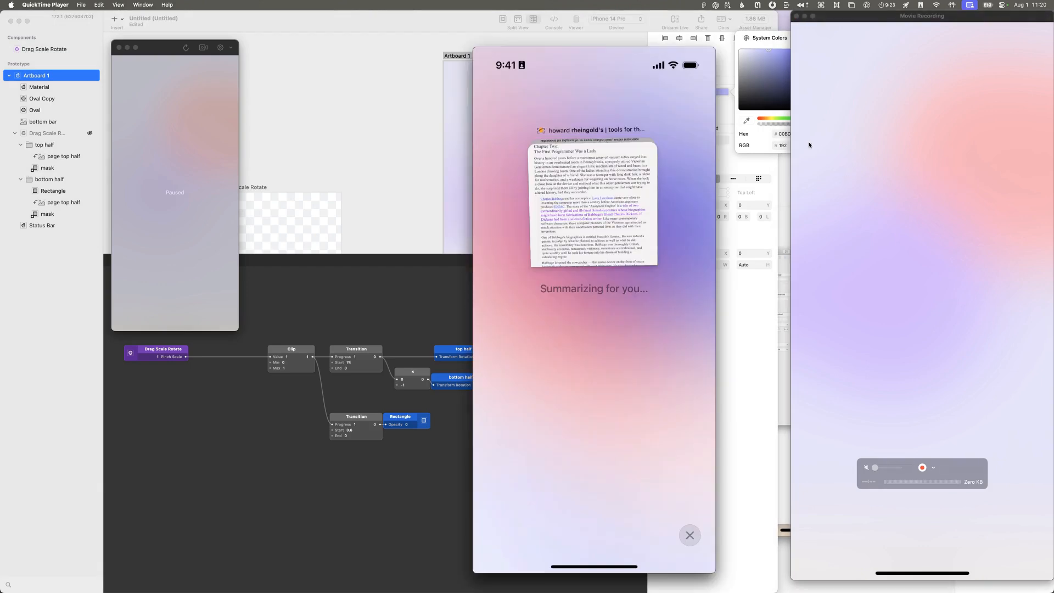
Step: Fine-tune Artboard 1's background to a pale violet-blue of about BDBAFF while comparing it with the reference recordings
click(778, 49)
mouse_move(781, 50)
mouse_down()
mouse_move(815, 47)
mouse_move(764, 49)
mouse_up()
click(862, 139)
key(super+grave)
key(super+grave)
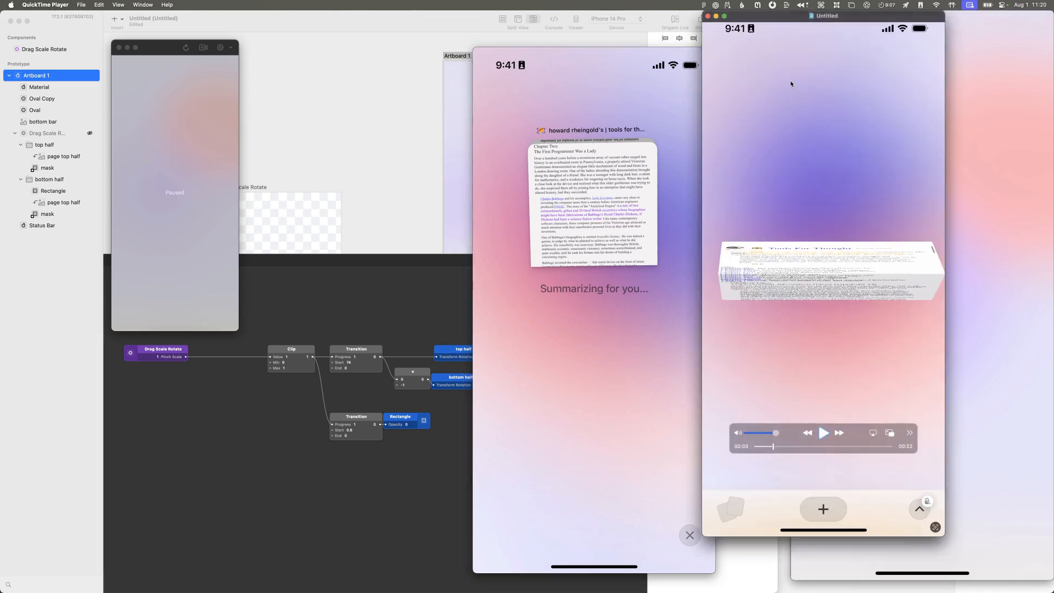
key(super+Tab)
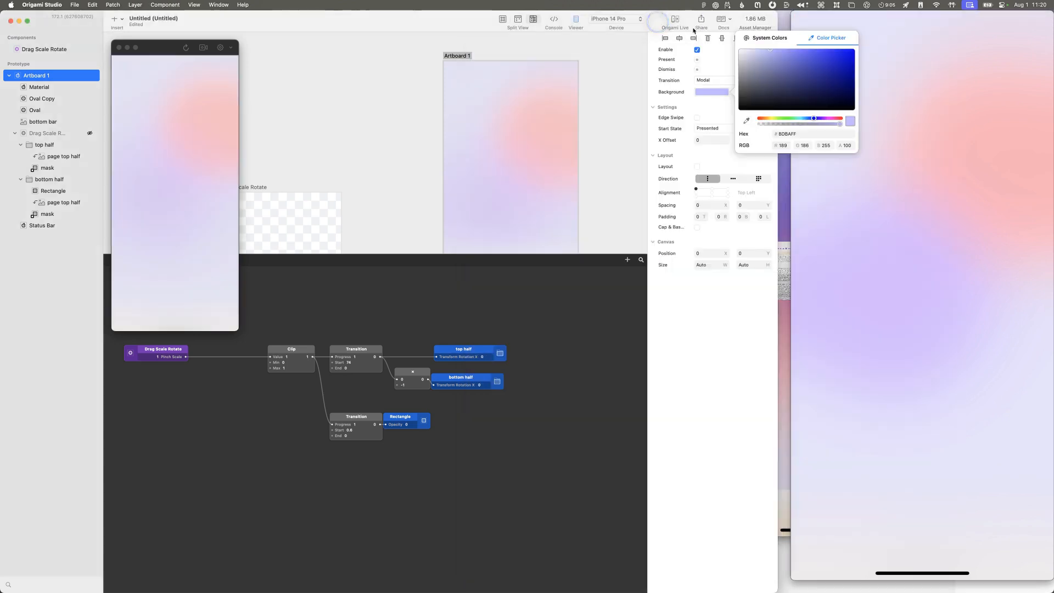
drag(775, 48, 772, 51)
Step: Group the Oval Copy and Oval layers with the group fitted to the selection
click(34, 110)
shift+click(38, 98)
right_click(38, 95)
mouse_move(82, 114)
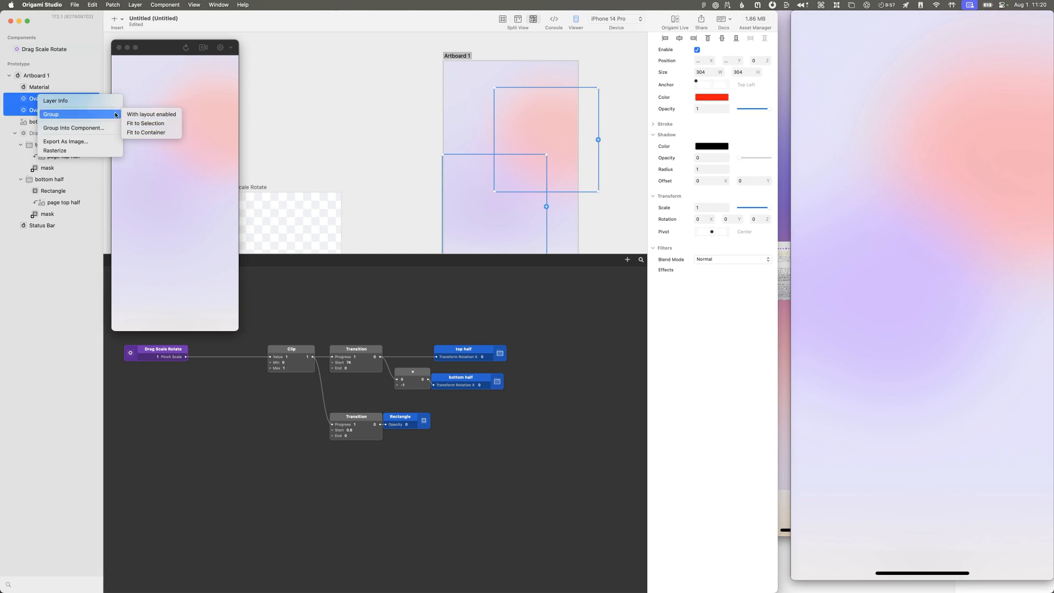
click(130, 124)
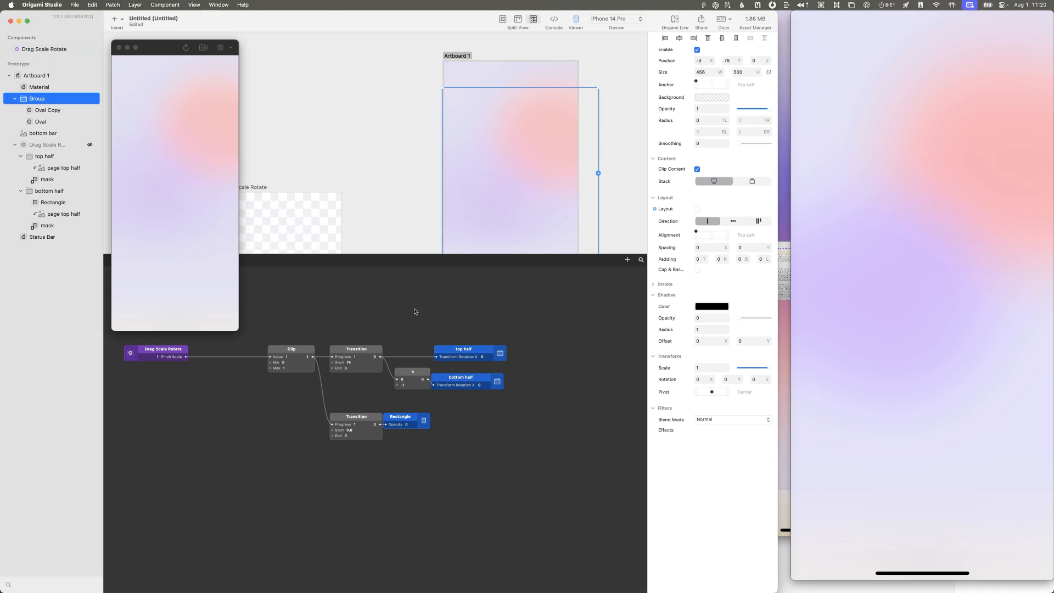
Step: Insert a Time patch and place it below the Rectangle opacity patches
double_click(540, 454)
text(time)
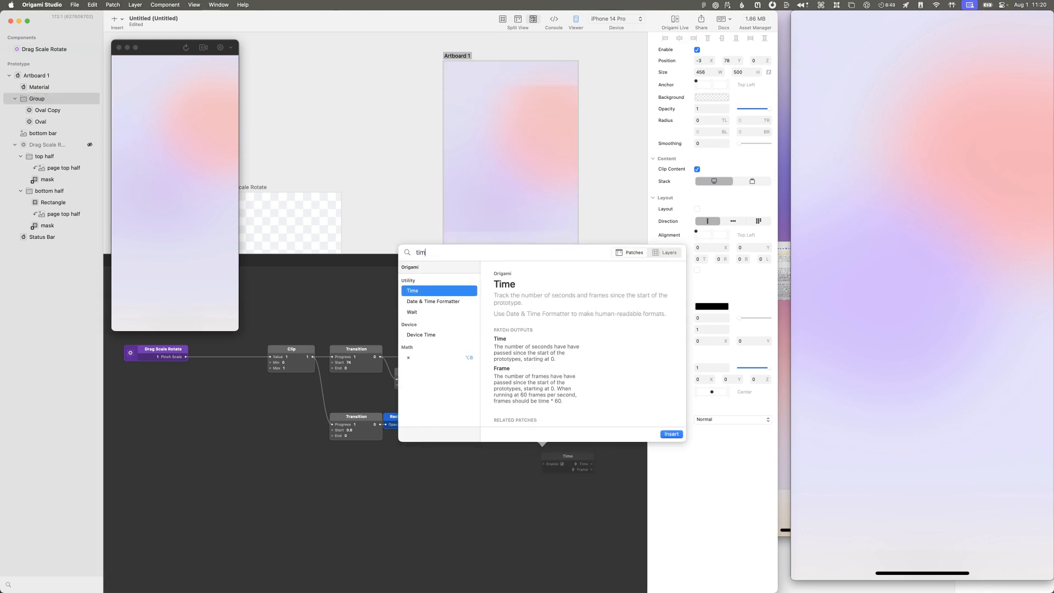
key(Return)
drag(578, 454, 414, 465)
Step: Insert a divide patch beside the Time patch, feed it Time's Frame output and set the divisor to 20
double_click(466, 479)
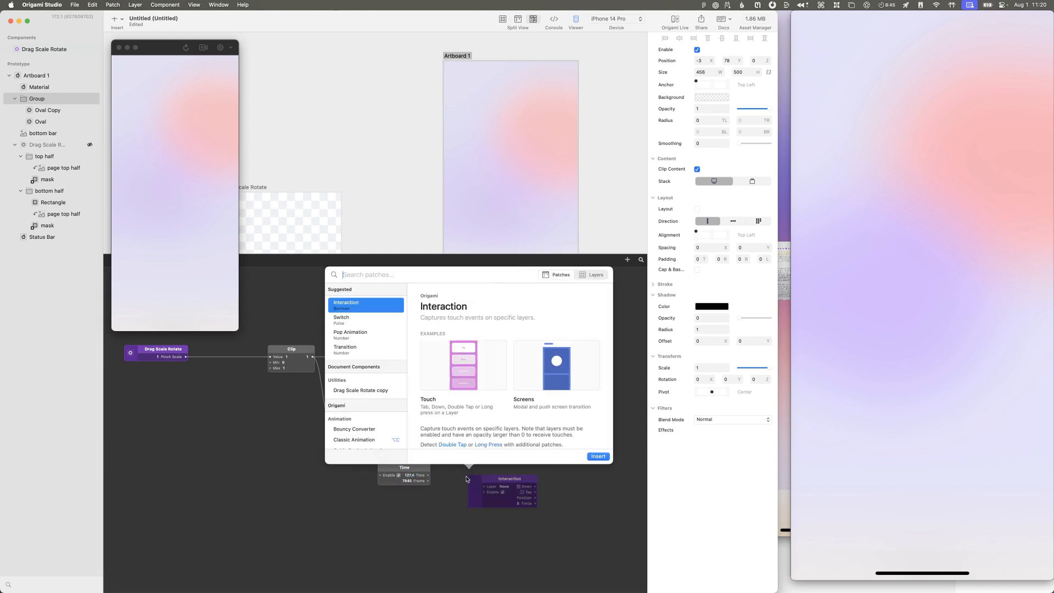
key(Escape)
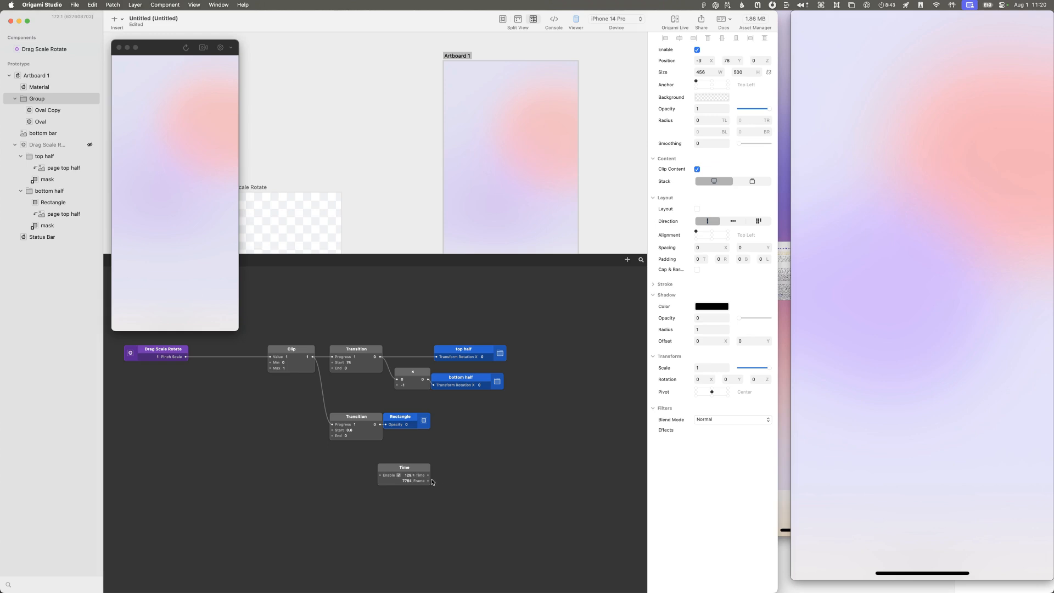
double_click(456, 474)
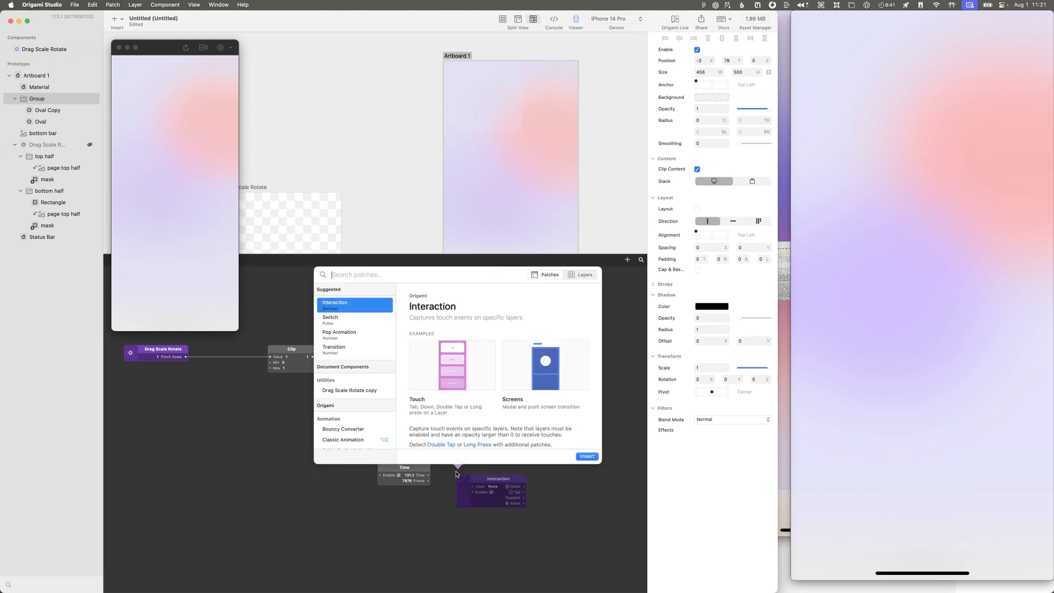
text(/)
key(Return)
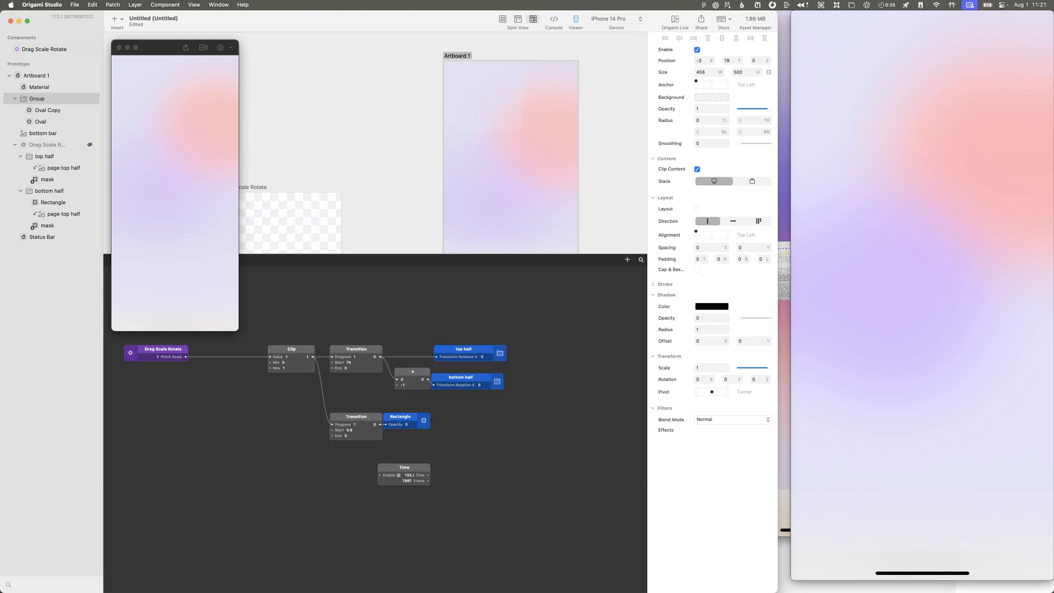
drag(472, 480, 442, 470)
click(450, 476)
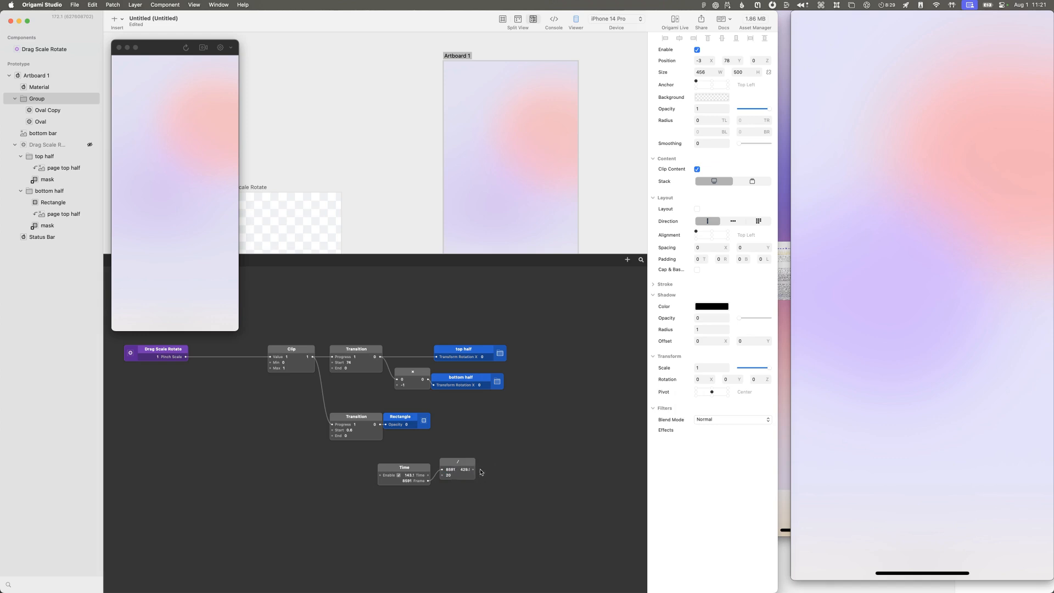
Step: Drive Group's Z rotation from the divide patch's output with a divisor of 42, and space the Group patch further away
drag(473, 470, 749, 383)
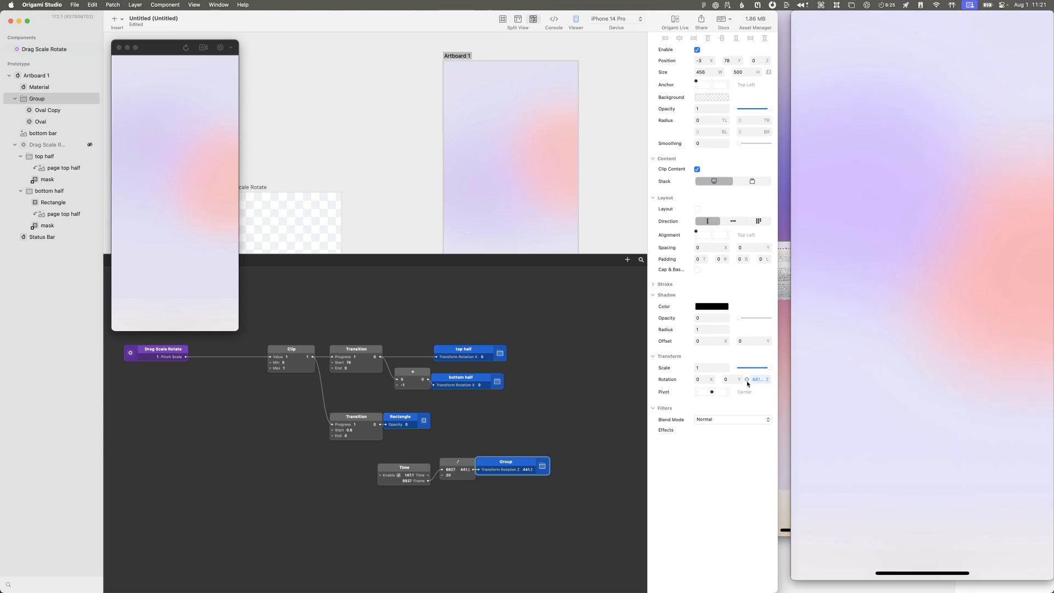
drag(450, 477, 478, 475)
click(442, 478)
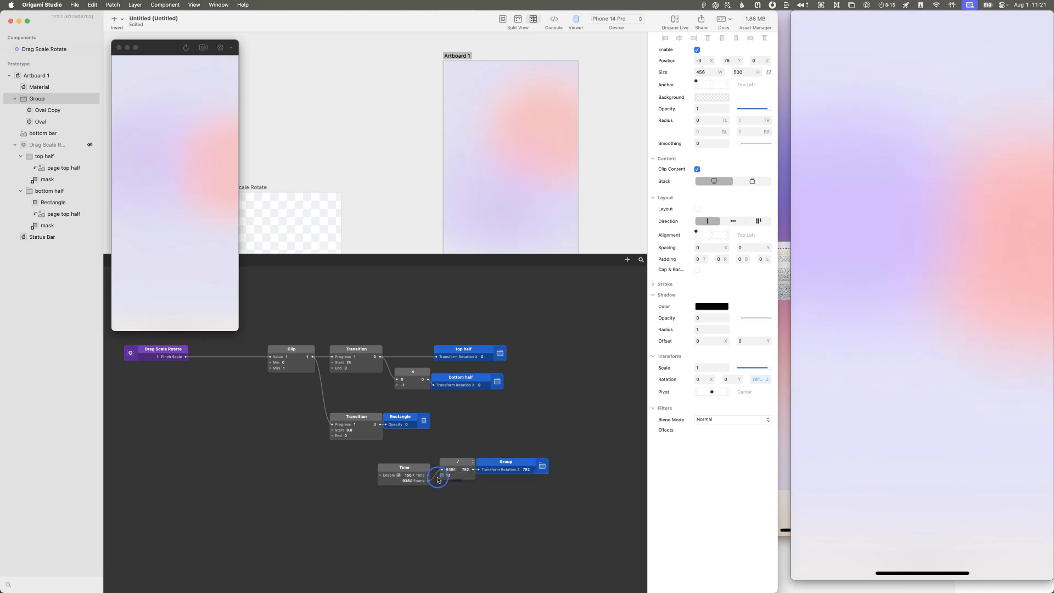
text(23)
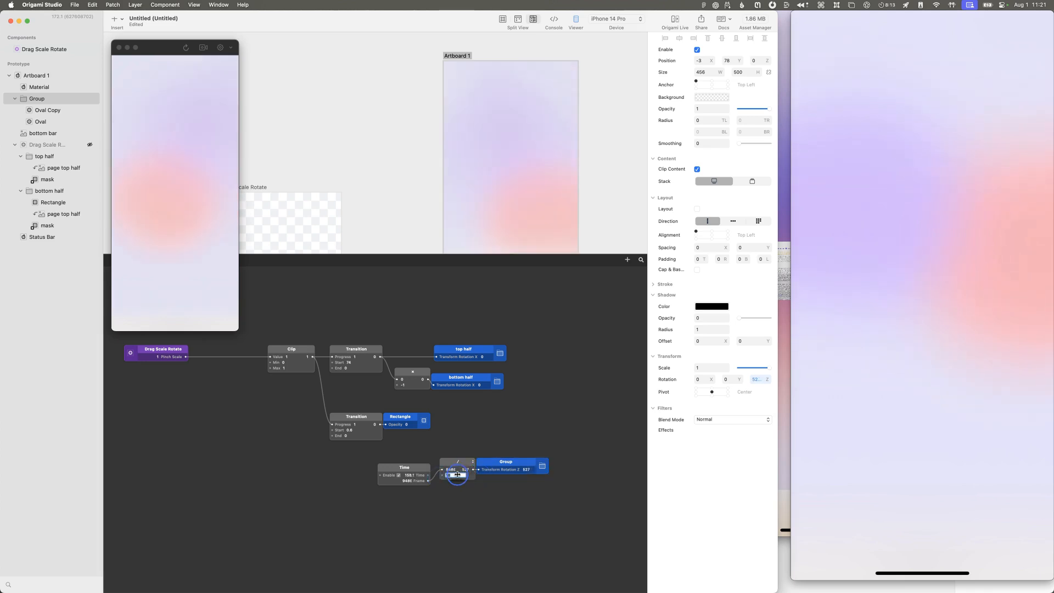
click(460, 474)
drag(460, 474, 467, 476)
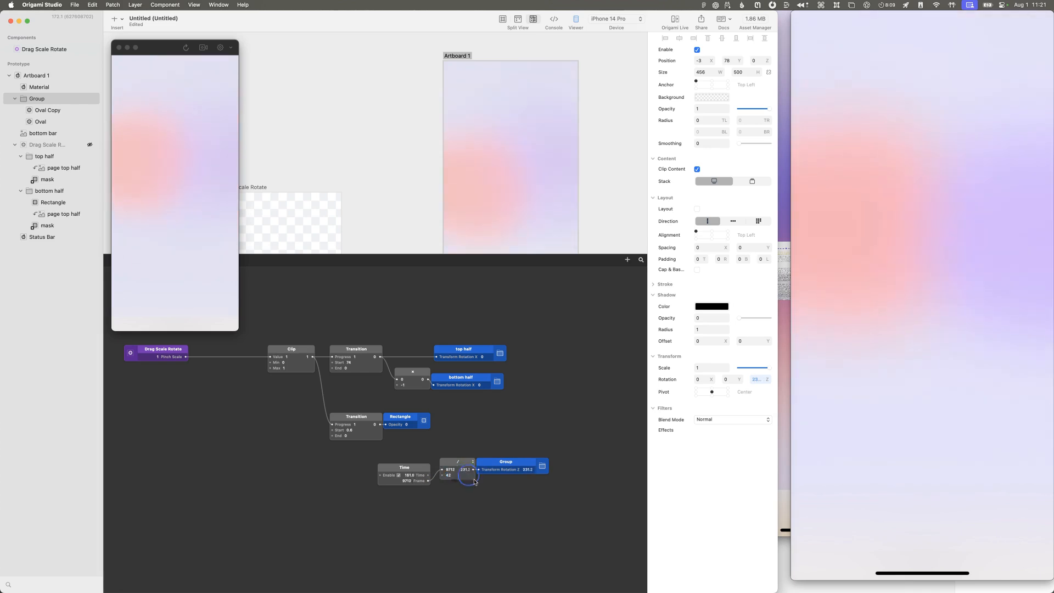
drag(493, 464, 510, 464)
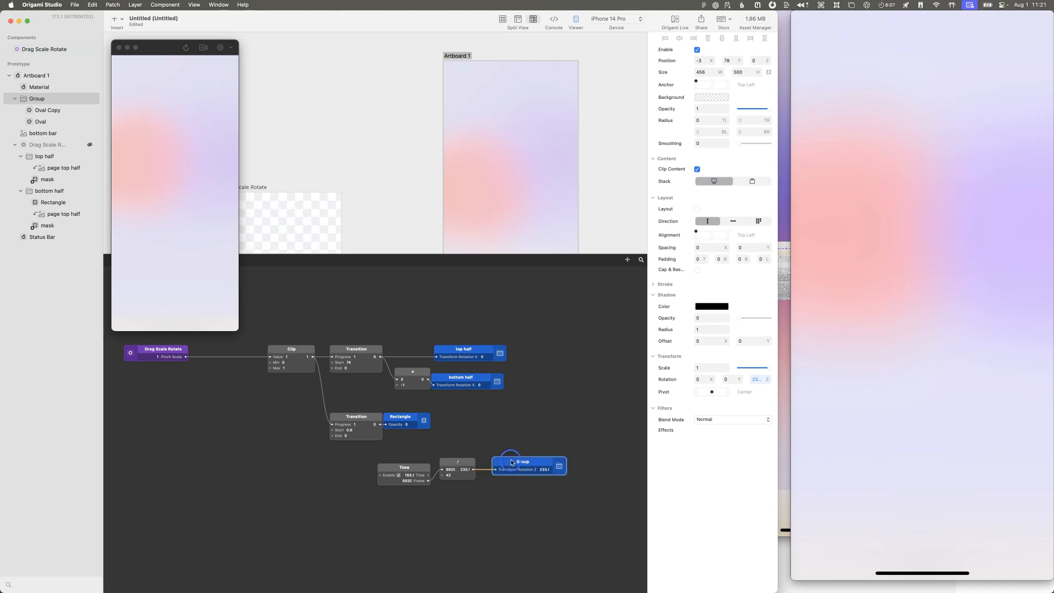
Step: Try divisors of 2, 21 and 1 in the divide patch to compare the background's rotation speed
click(453, 475)
text(2)
key(Return)
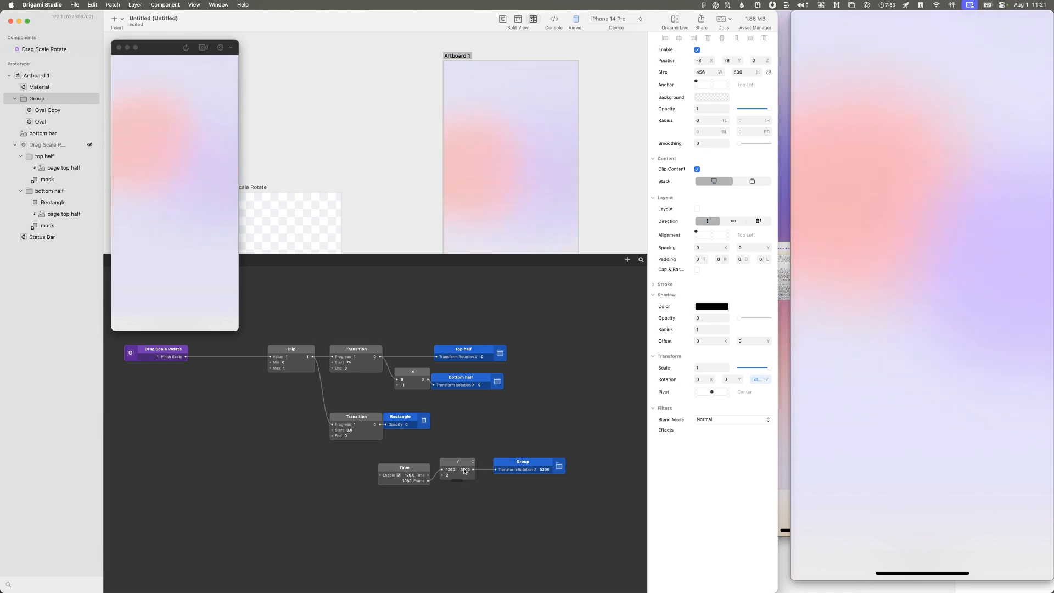
click(445, 476)
scroll(445, 477, left, 1)
text(2)
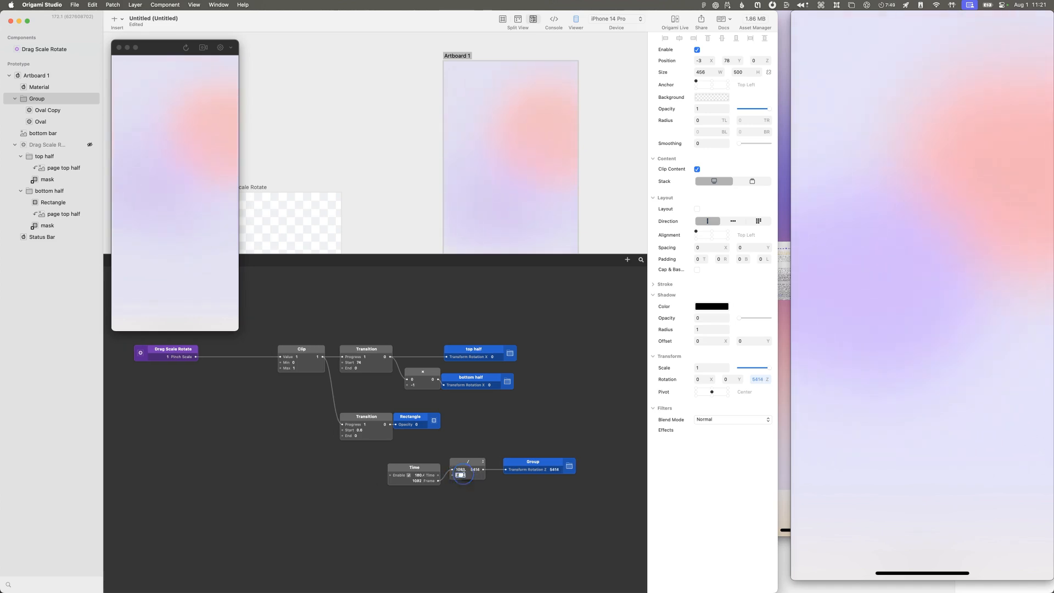
text(.1)
key(Return)
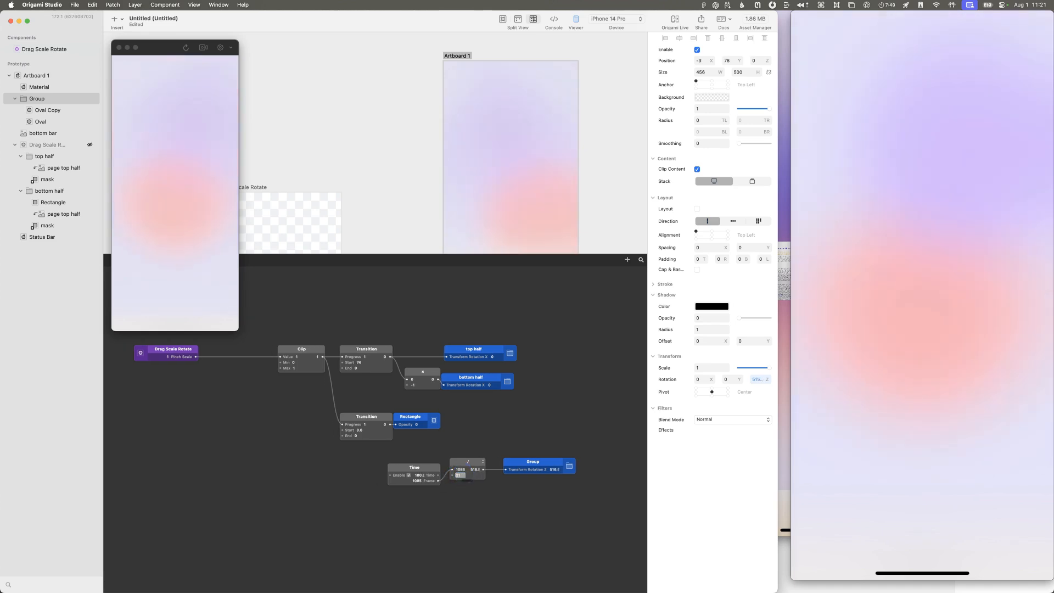
click(464, 475)
text(1)
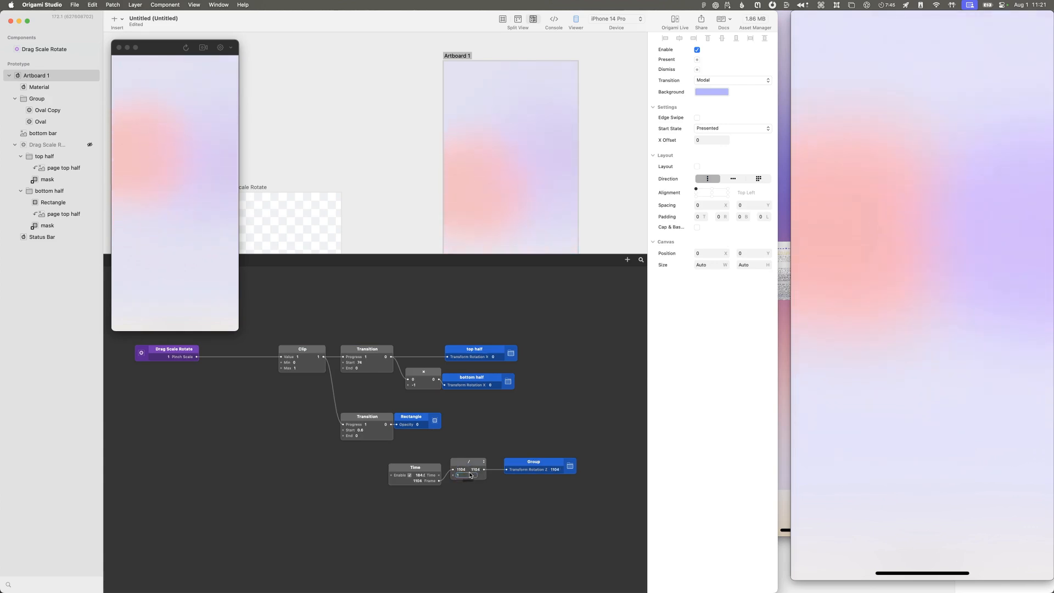
scroll(467, 475, left, 1)
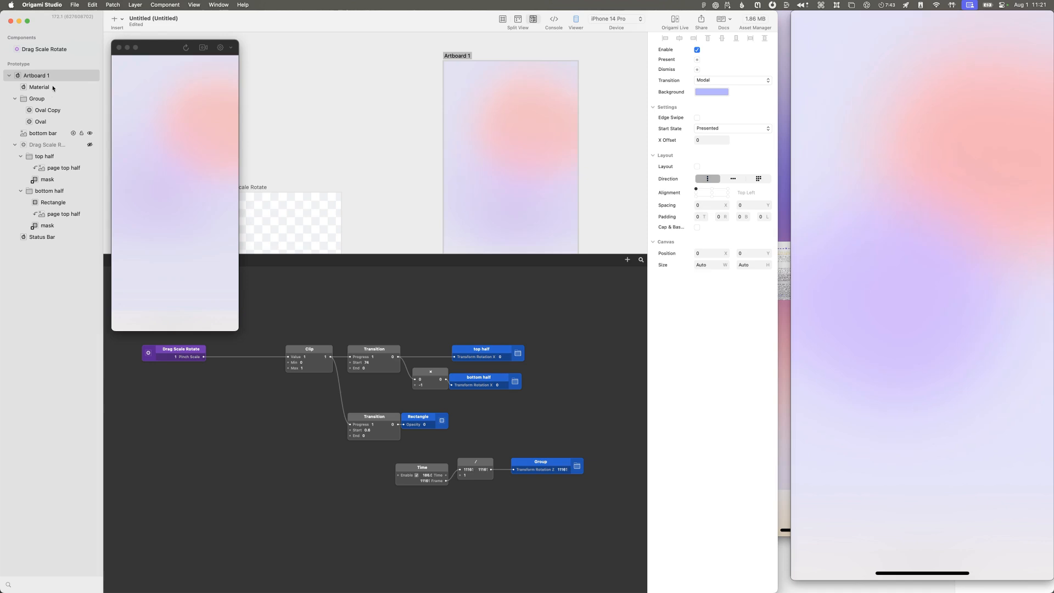
Step: Show the Drag Scale Rotate layer and reorder the layers so Material and the ovals sit beneath it and Status Bar is first
click(89, 145)
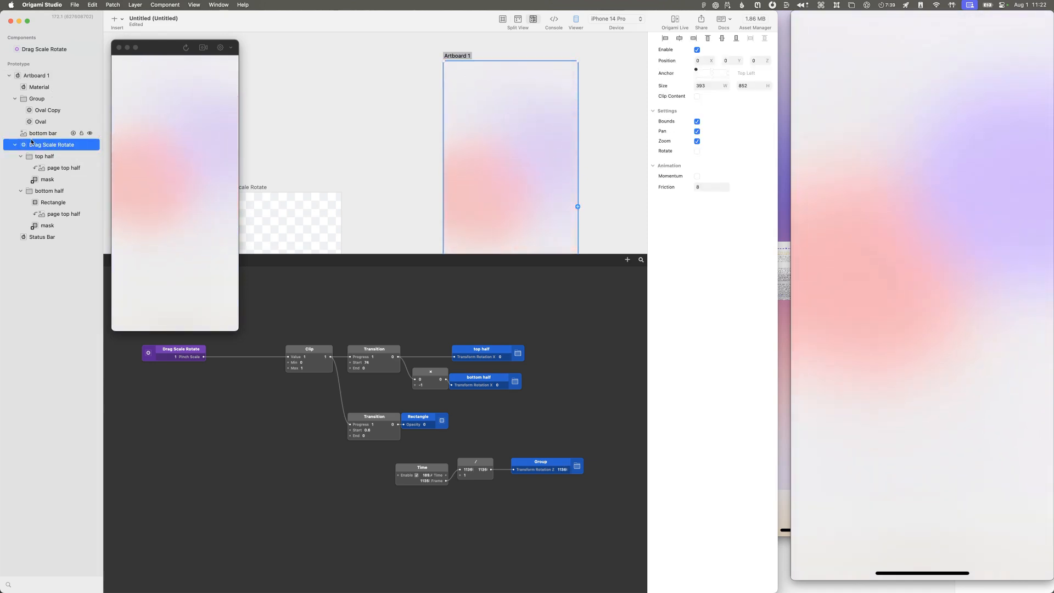
click(34, 88)
shift+click(32, 97)
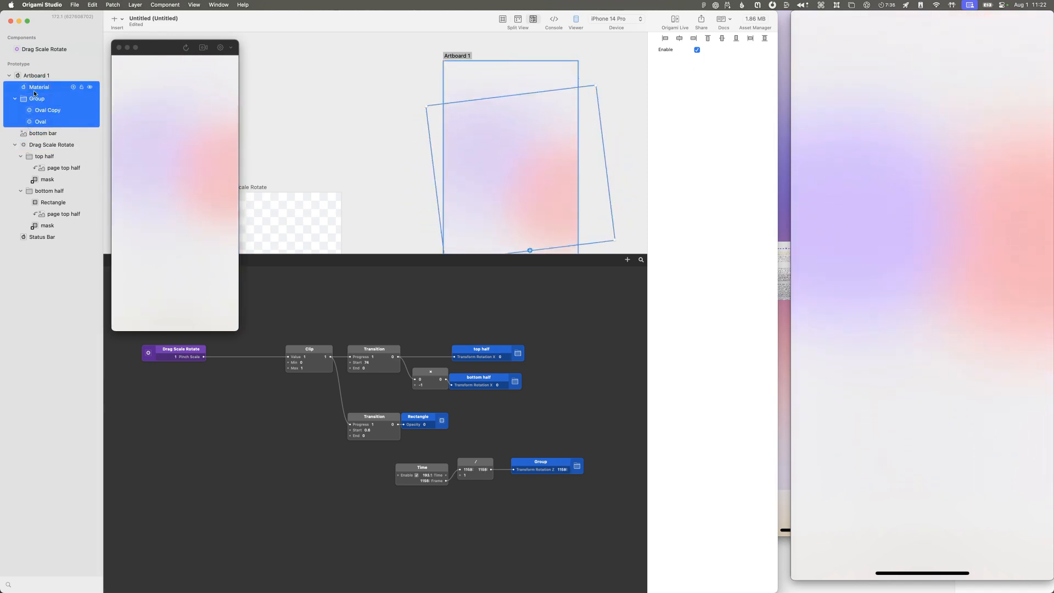
drag(32, 97, 17, 168)
drag(17, 209, 19, 82)
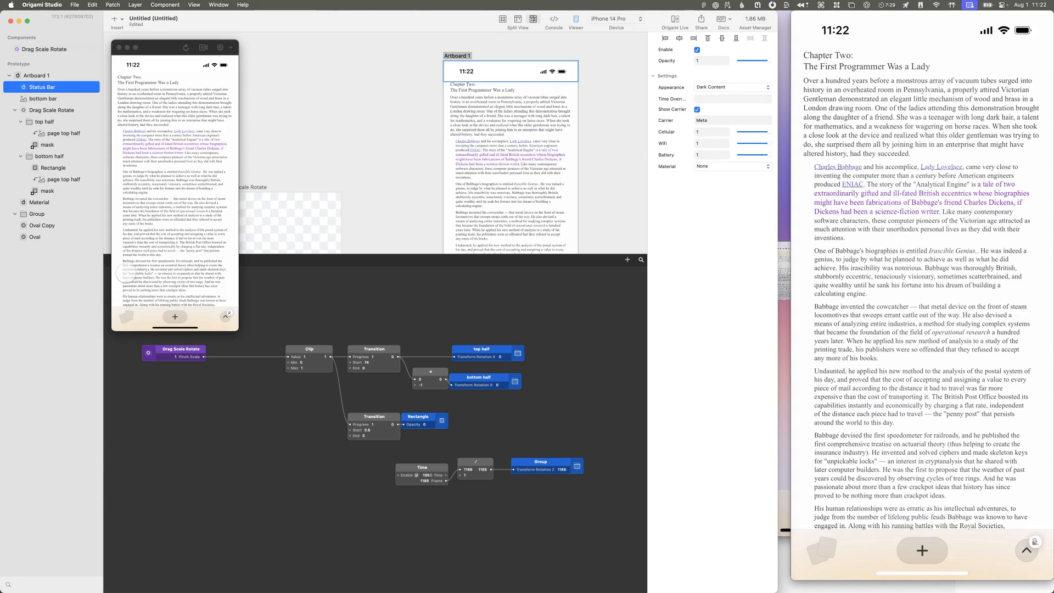
Step: Test the page's pinch fold over the rotating gradient in the viewer
scroll(126, 273, down, 3)
scroll(126, 273, left, 1)
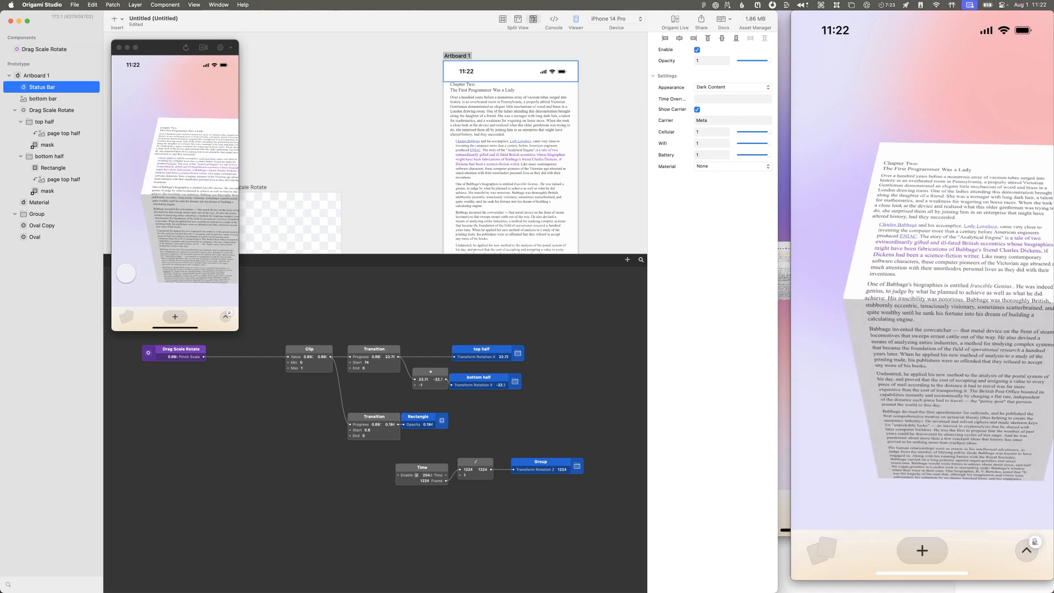
scroll(125, 273, up, 3)
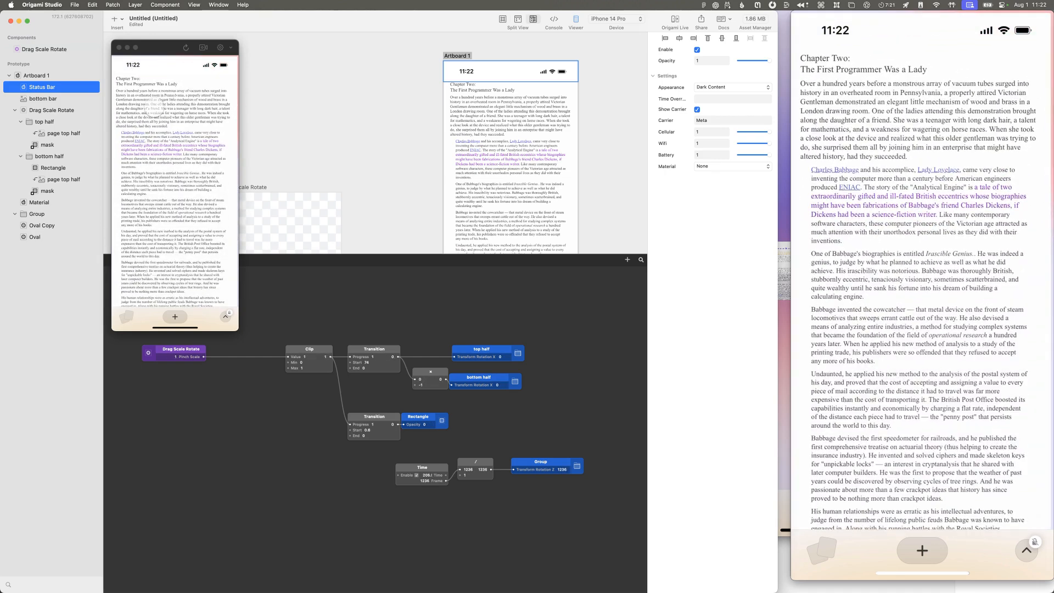
click(493, 448)
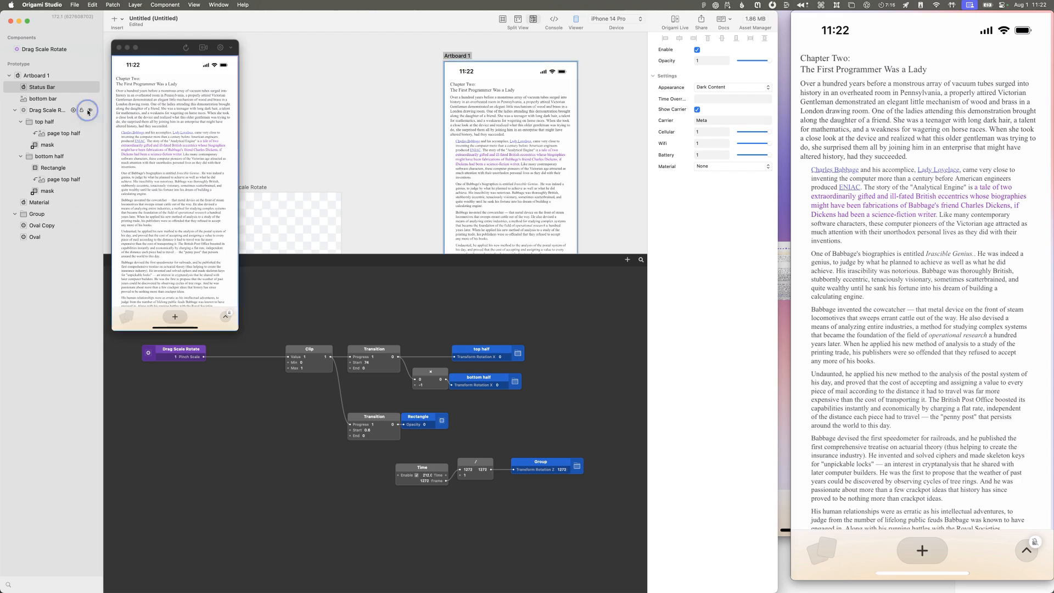
Step: Hide the Drag Scale Rotate layer and put Oval Copy and Oval back inside Group
click(90, 111)
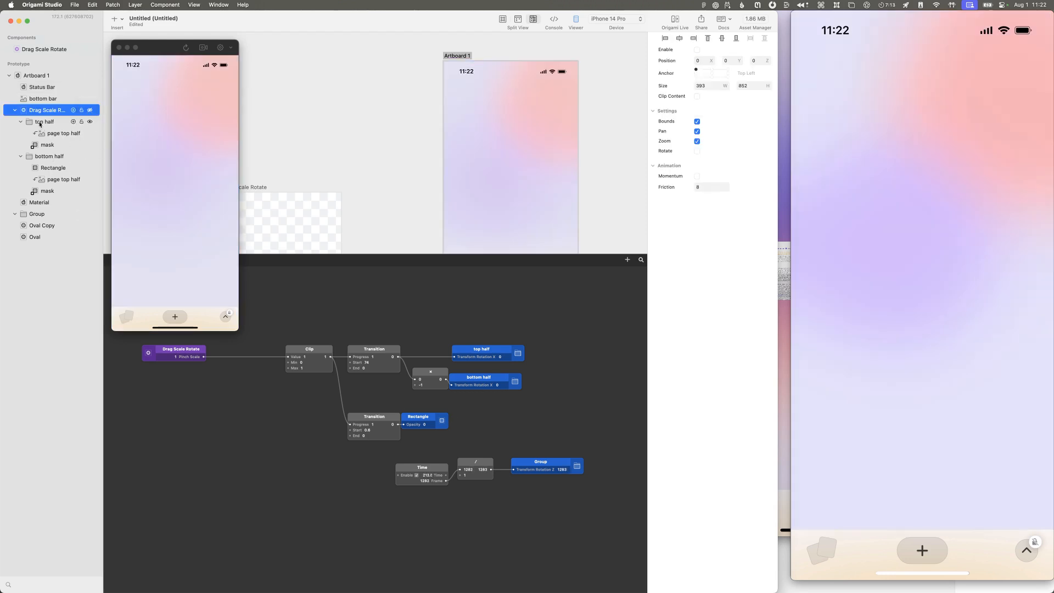
click(70, 214)
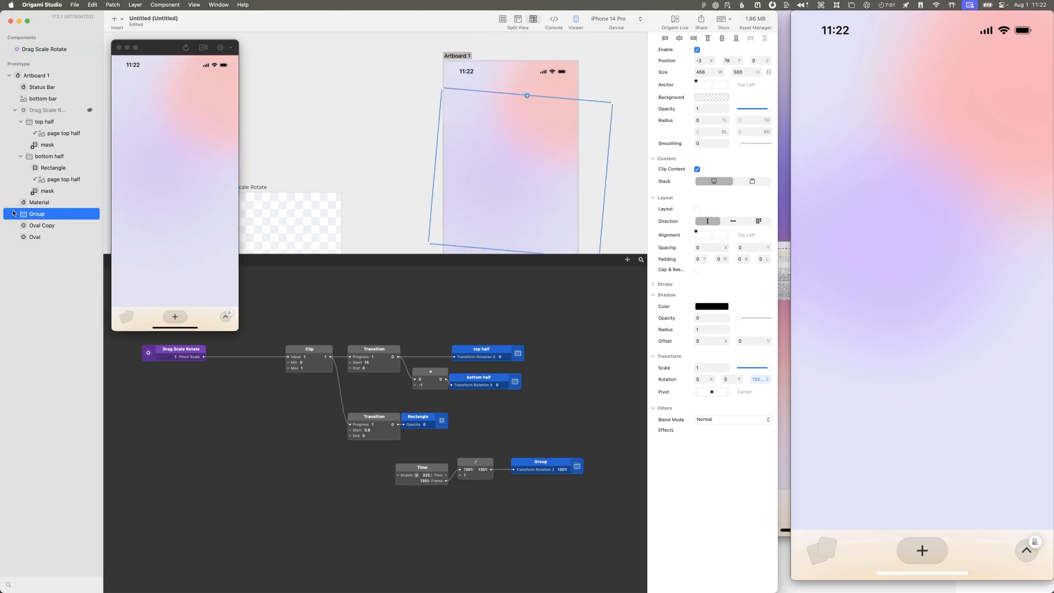
drag(31, 231, 31, 237)
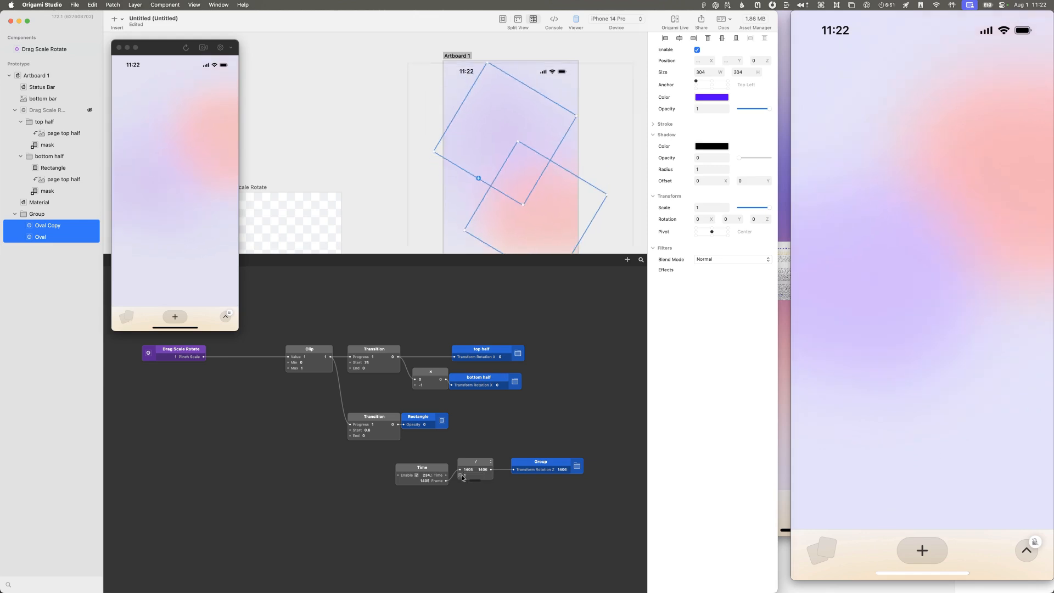
Step: Try divisors of 4 and 6 in the divide patch and settle on 3 for the rotation speed
text(4)
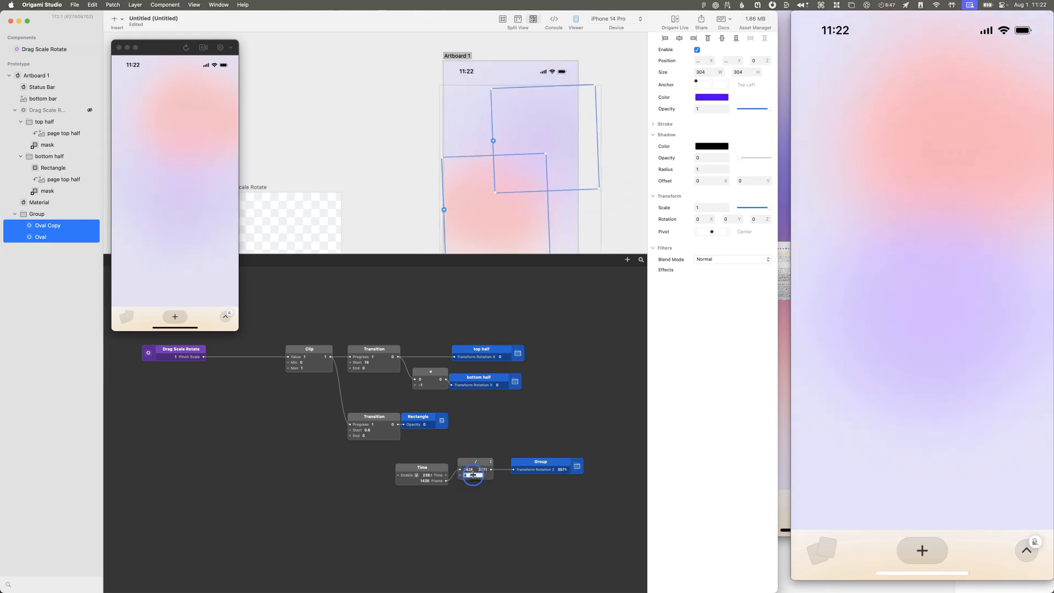
key(BackSpace)
text(6)
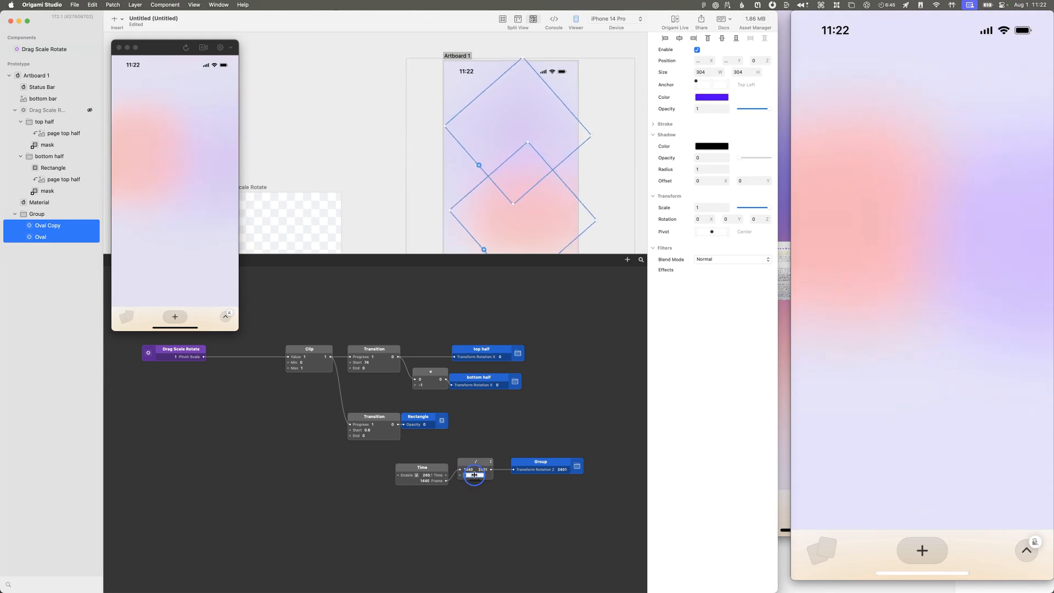
key(BackSpace)
text(4)
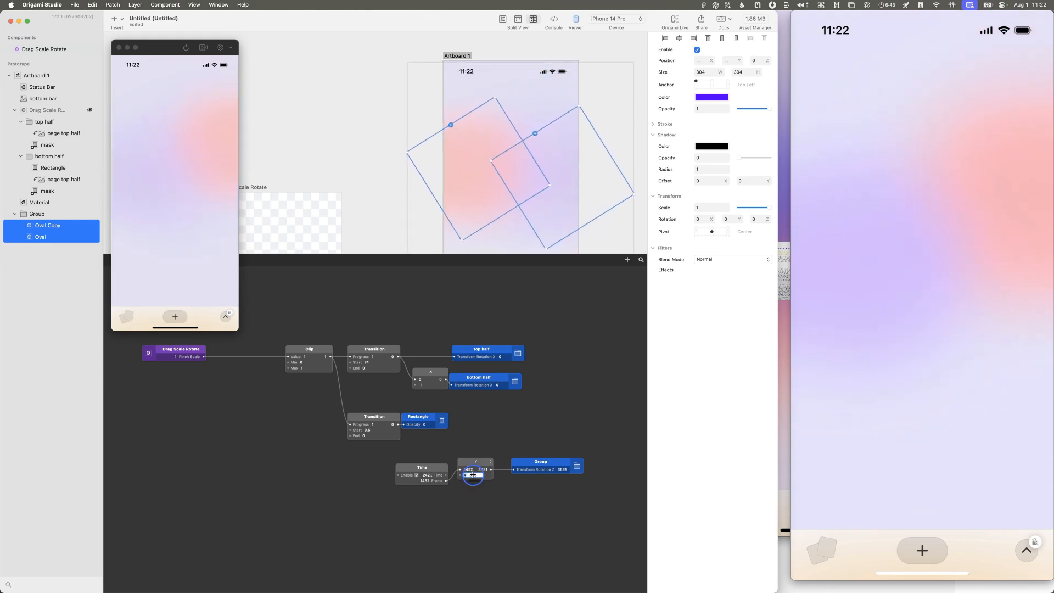
key(BackSpace)
text(3)
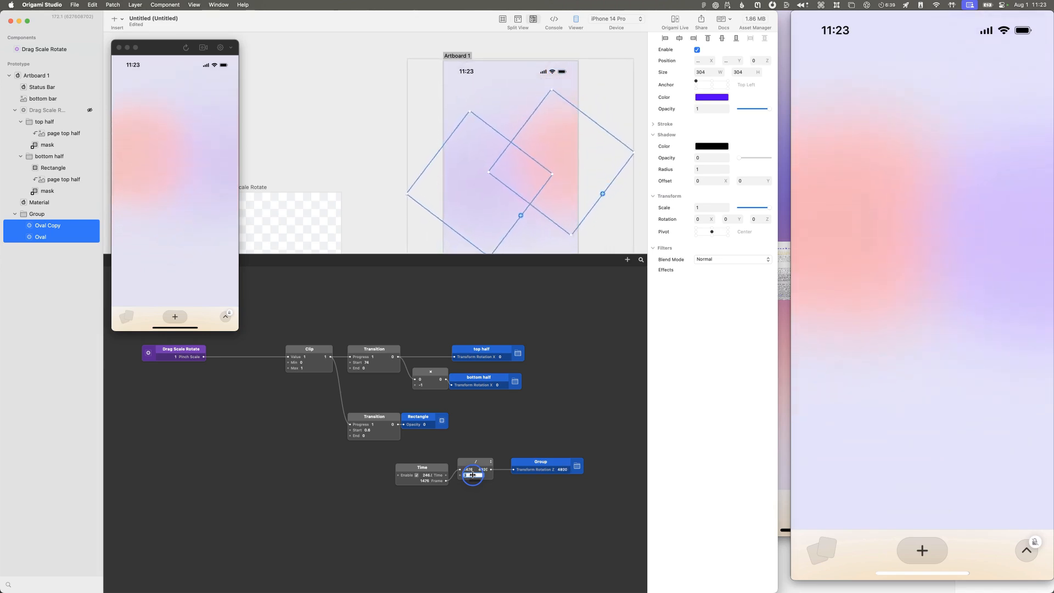
key(Return)
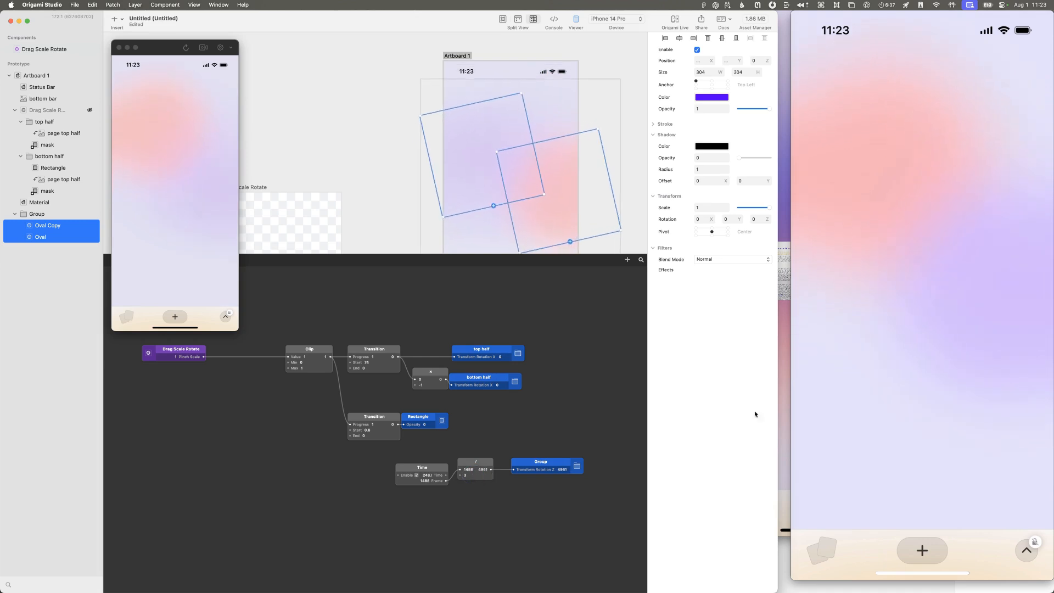
Step: Bring the folded-page reference recording in QuickTime Player forward, and enlarge Oval Copy to about 399 × 399 to match it
click(835, 393)
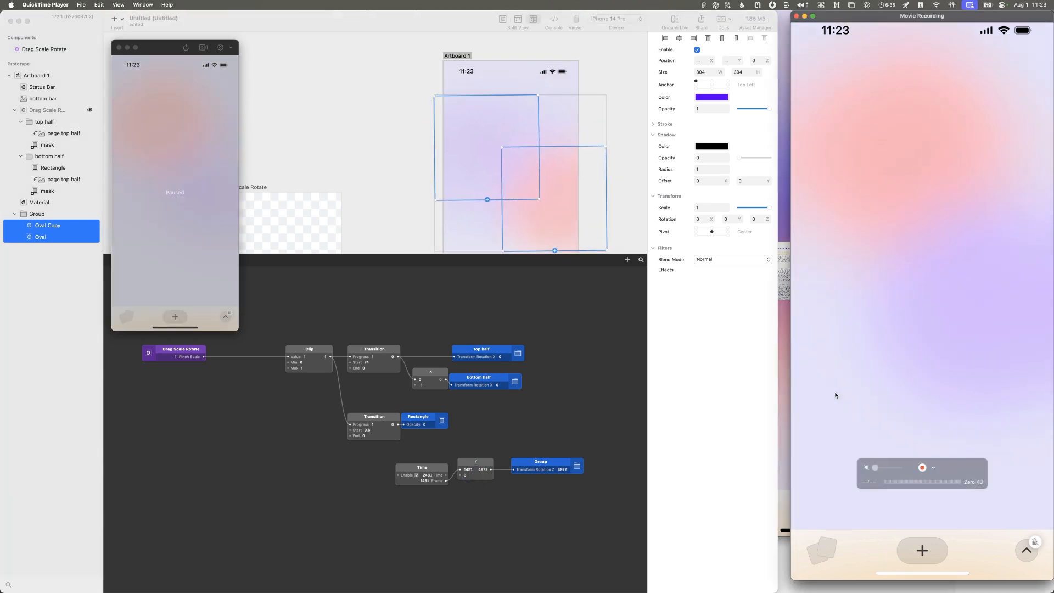
click(782, 400)
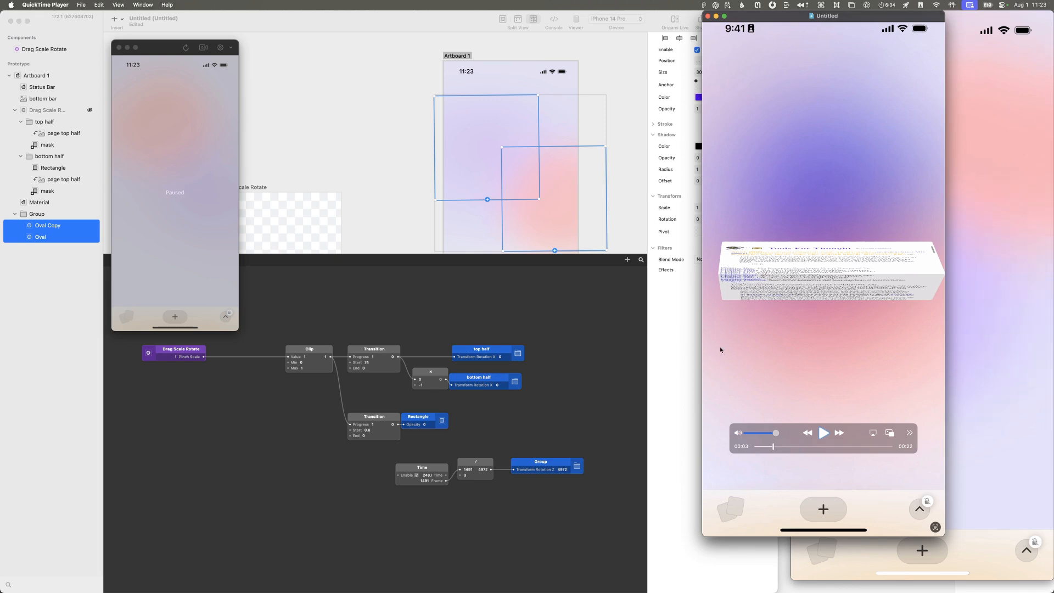
click(457, 167)
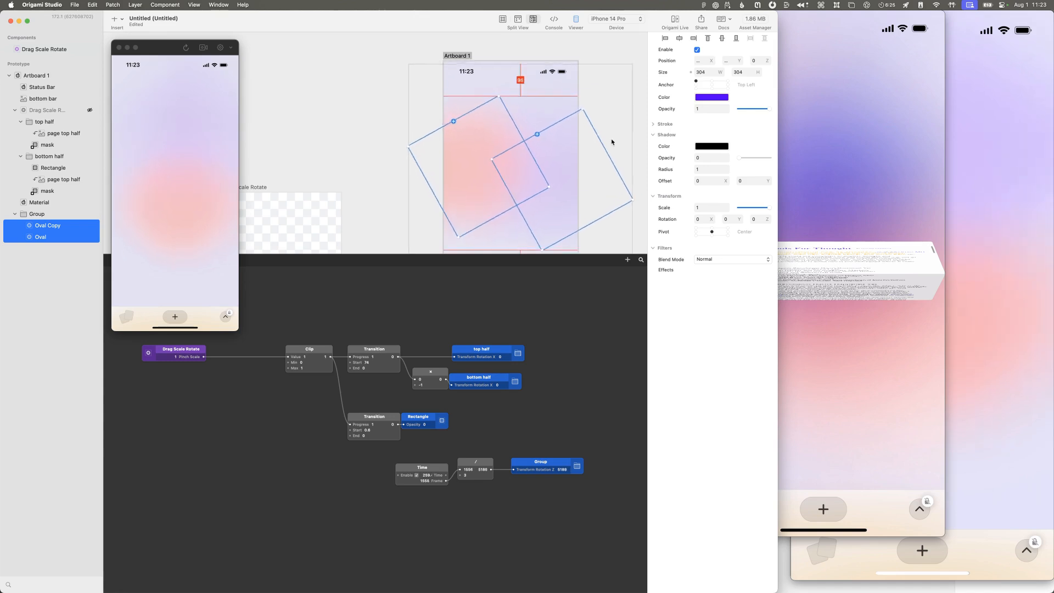
drag(633, 147, 459, 227)
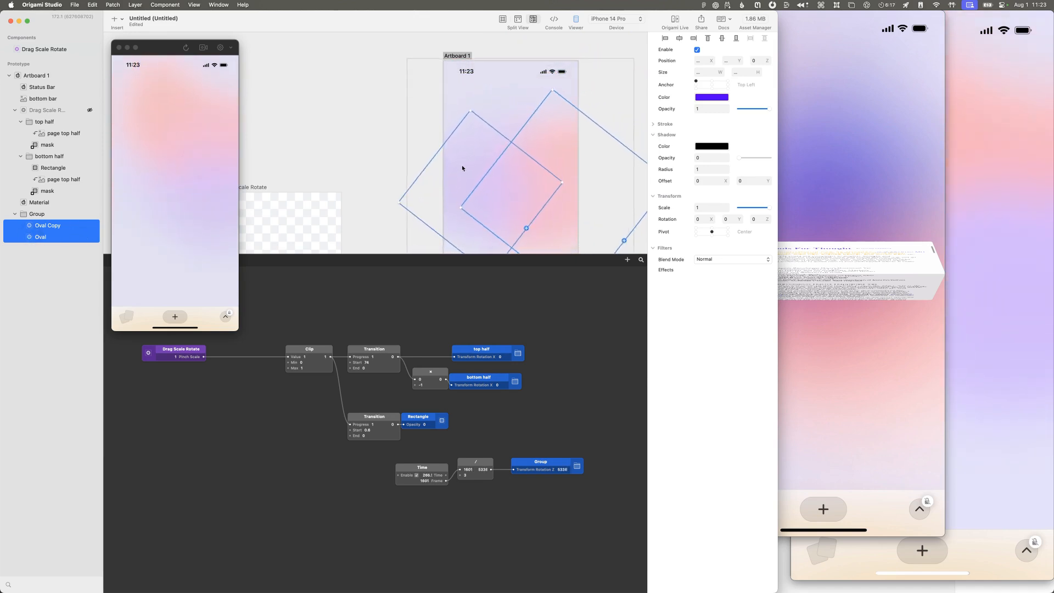
click(31, 238)
click(48, 225)
alt+drag(528, 116, 555, 105)
key(super+z)
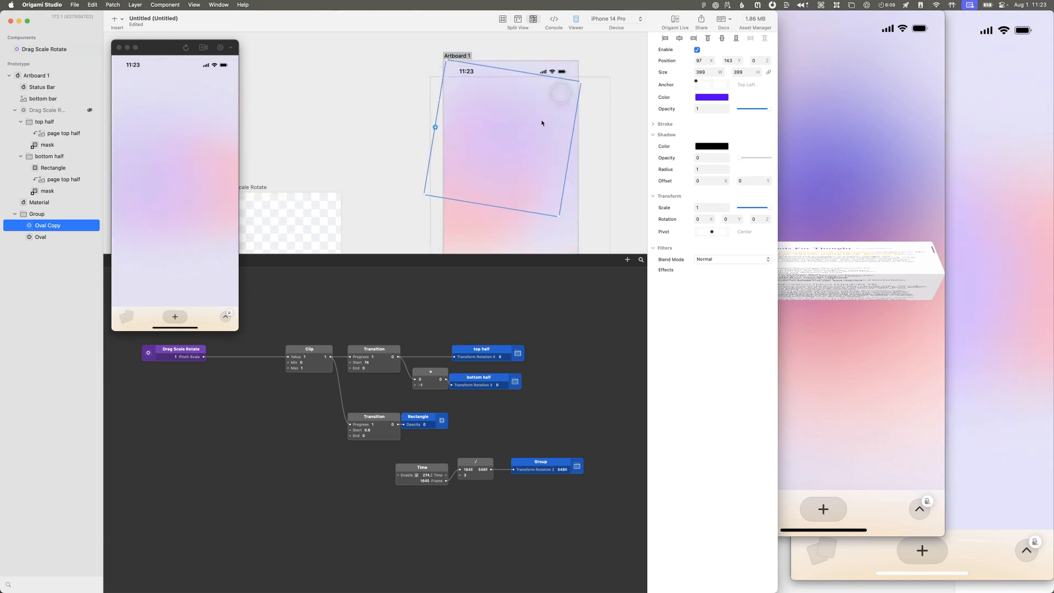
Step: Enlarge the red Oval to about 437 × 437 and reposition it at about X 212, Y -220
click(68, 237)
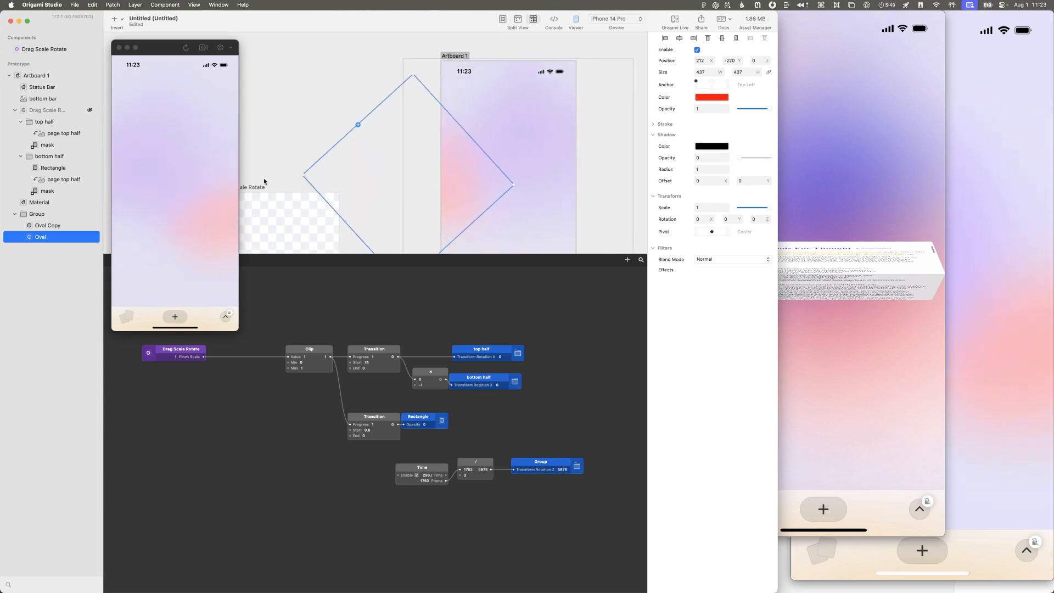
click(73, 226)
click(60, 225)
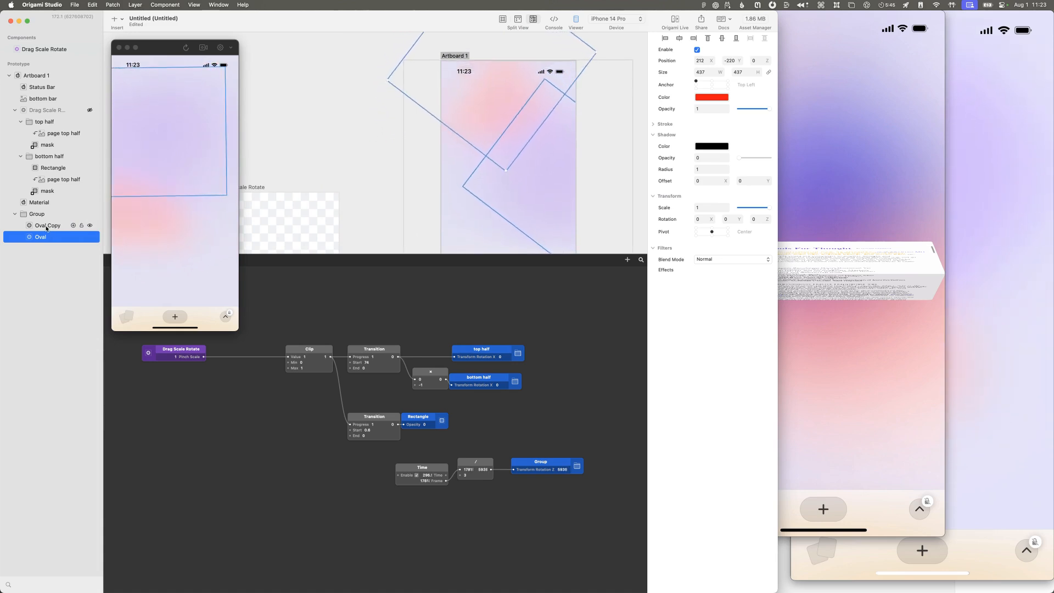
click(48, 227)
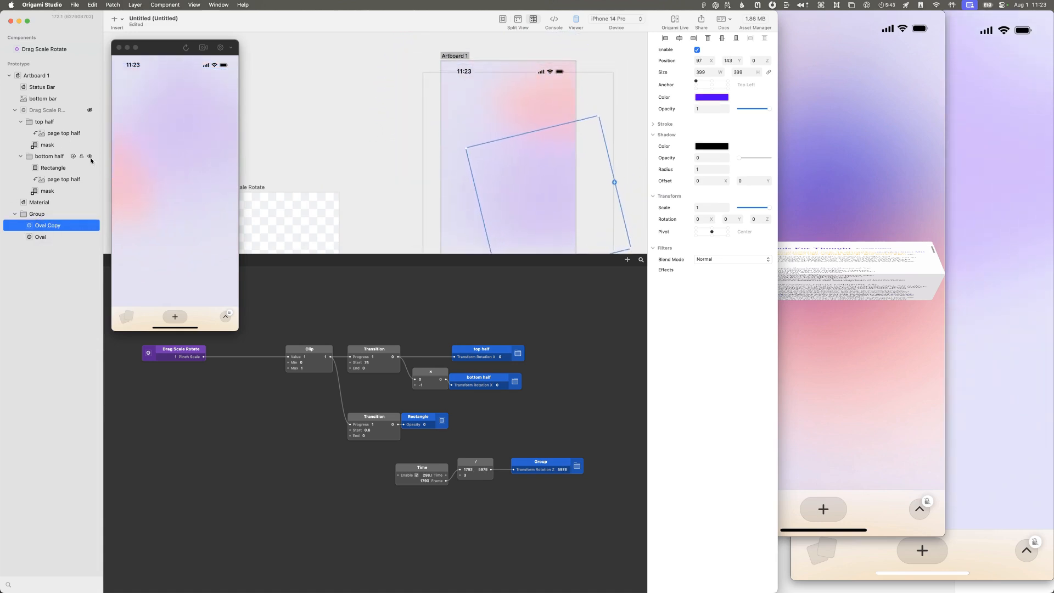
Step: Shift Group to X -73, Y 78 with content clipping turned off, and show the Drag Scale Rotate layer
click(41, 215)
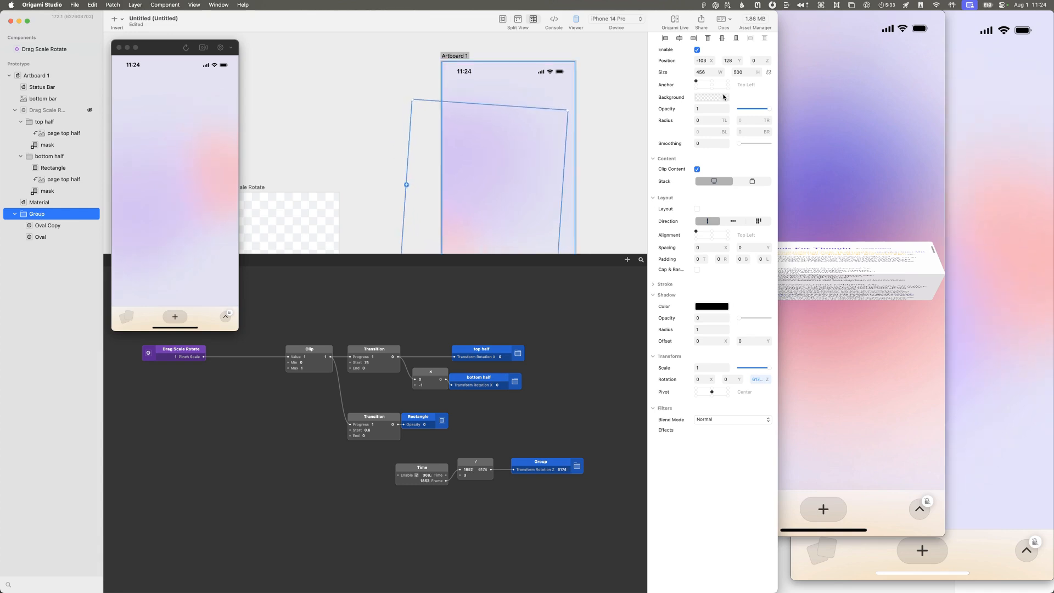
click(697, 170)
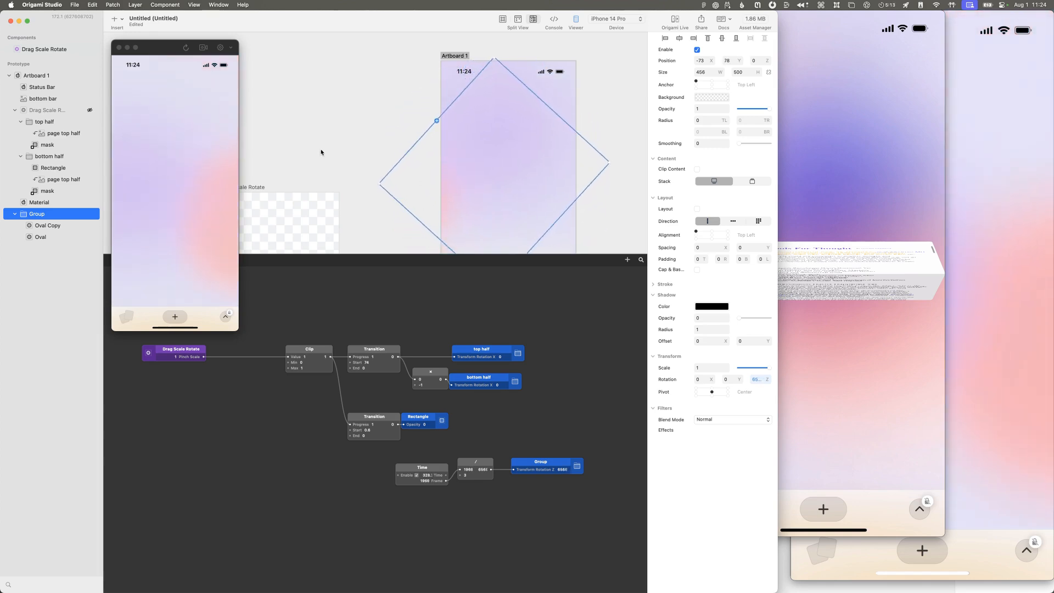
click(91, 110)
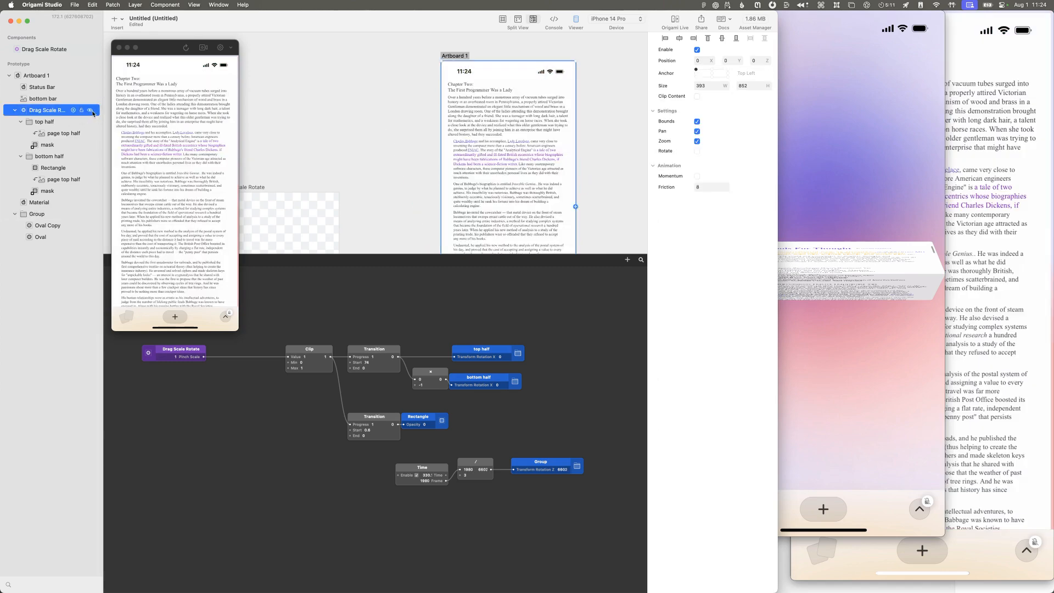
Step: Compare the page fold with the reference recording in QuickTime Player, and set the divide patch's divisor to 2 for the background rotation
scroll(153, 120, down, 5)
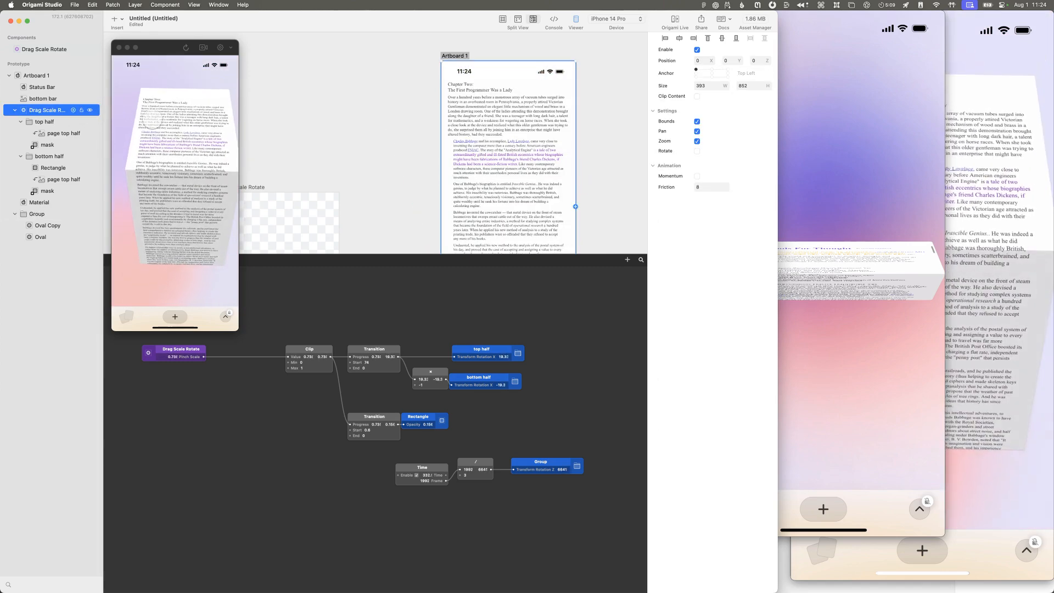
scroll(152, 121, up, 5)
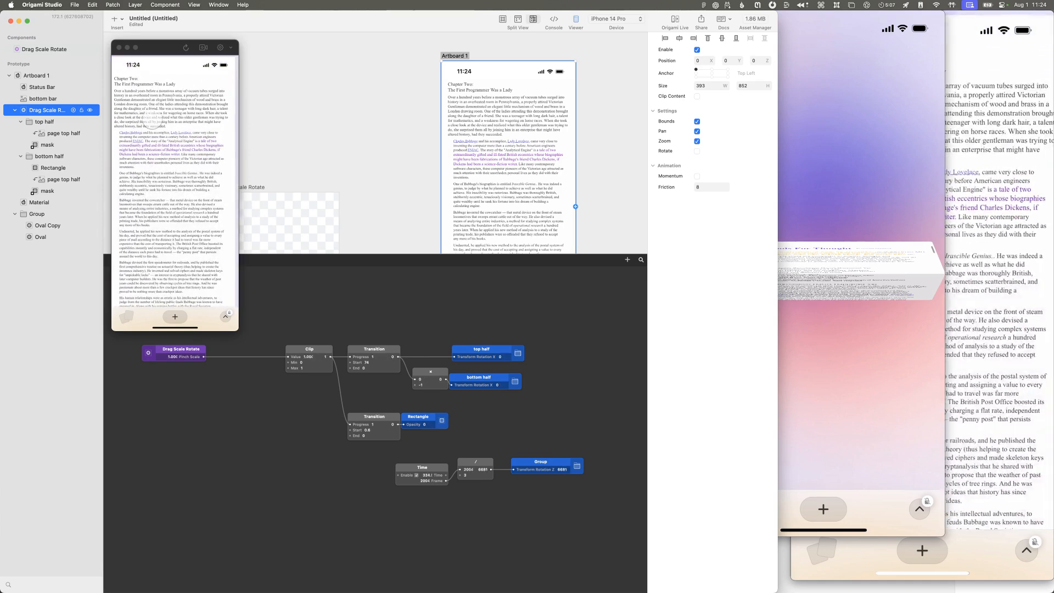
click(827, 334)
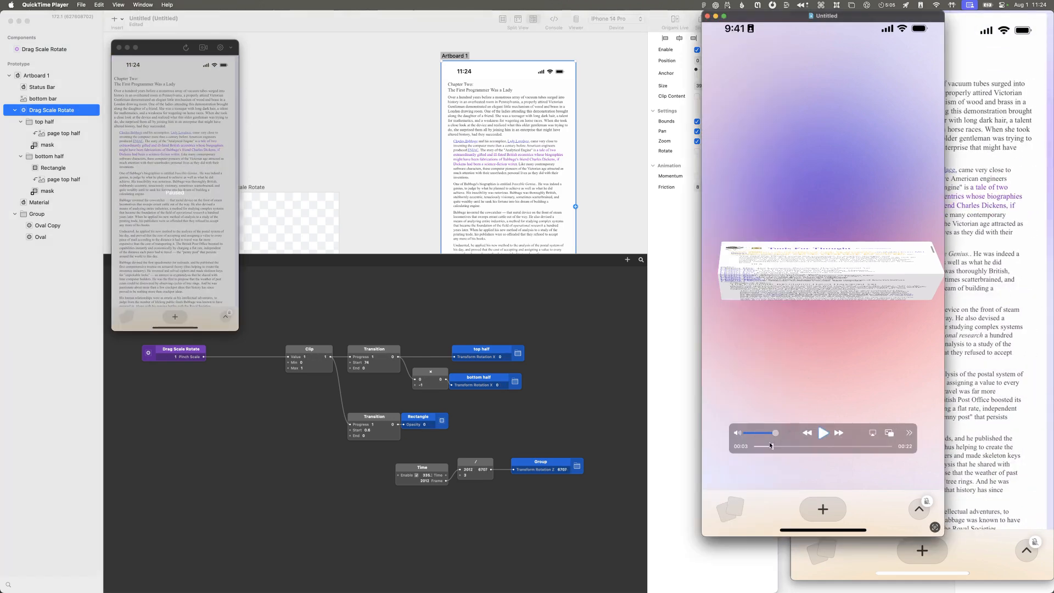
drag(773, 446, 775, 445)
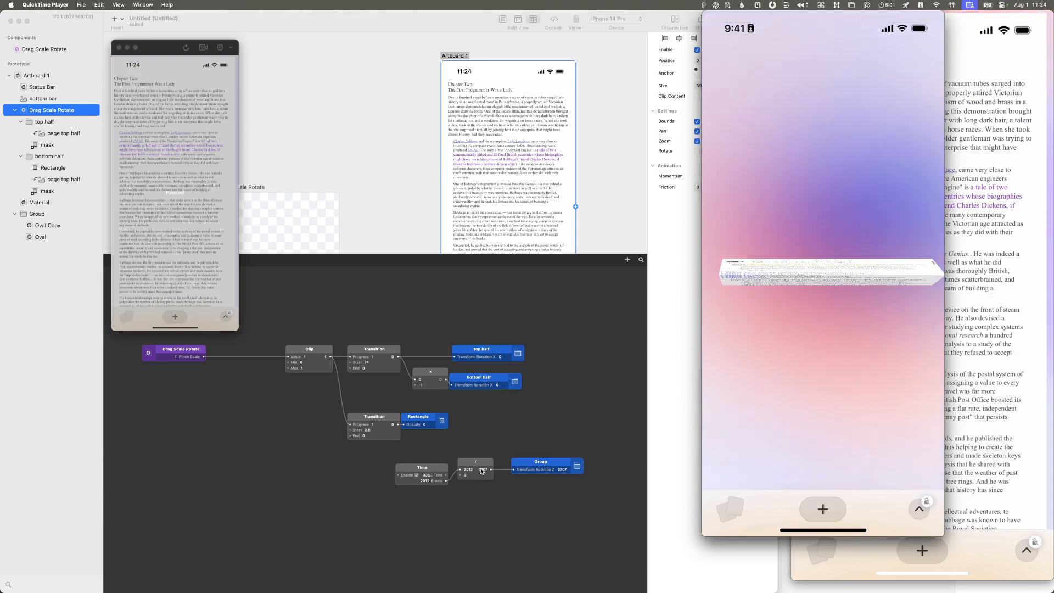
click(473, 477)
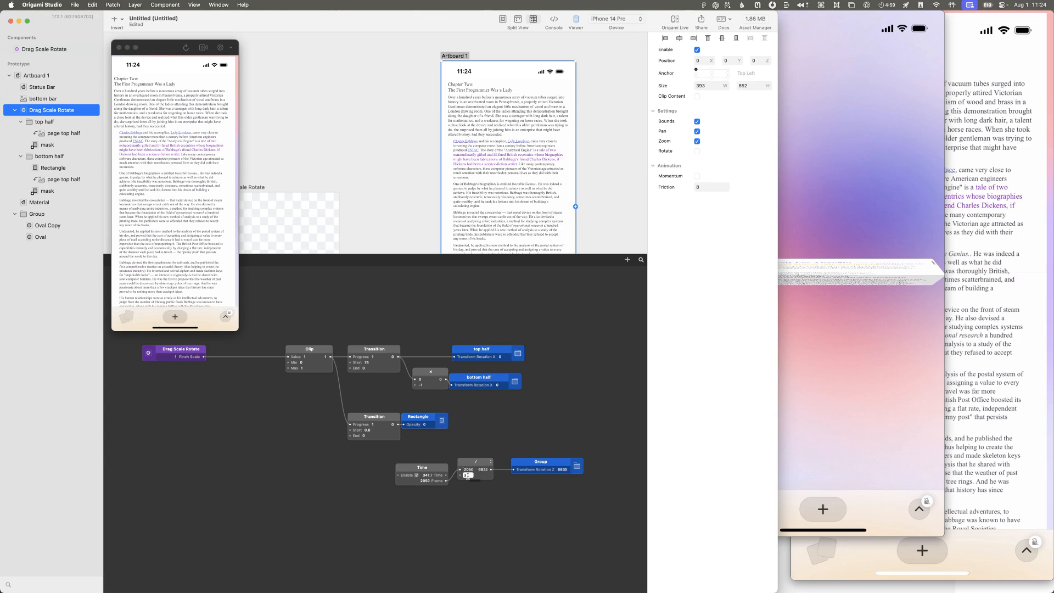
text(2)
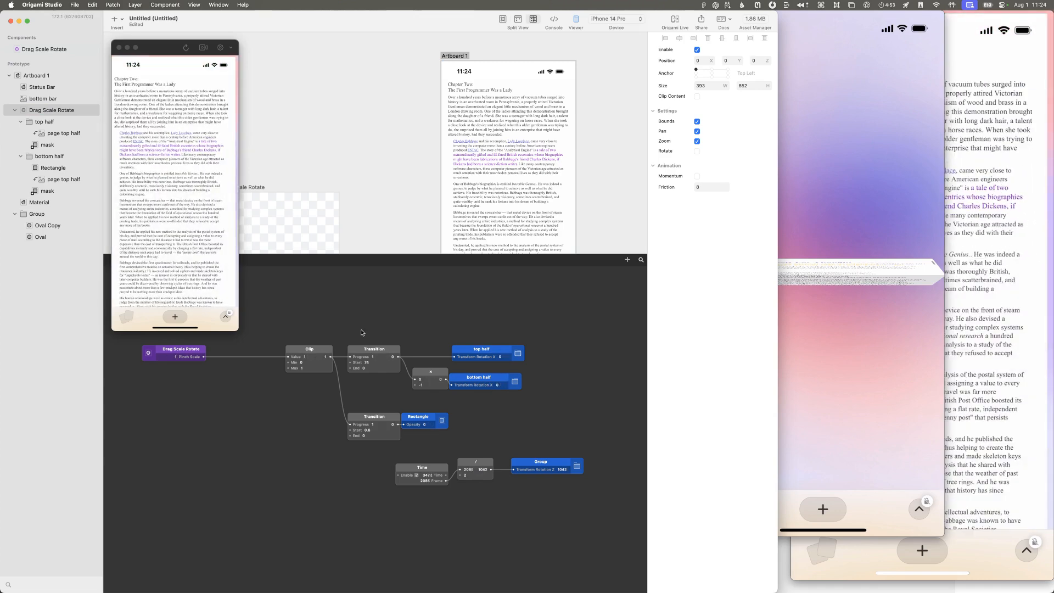
Step: Position Oval Copy at X 47, Y 113, Oval at X 142, Y -170 and Group at X 27, Y 78, and restart the prototype
click(59, 219)
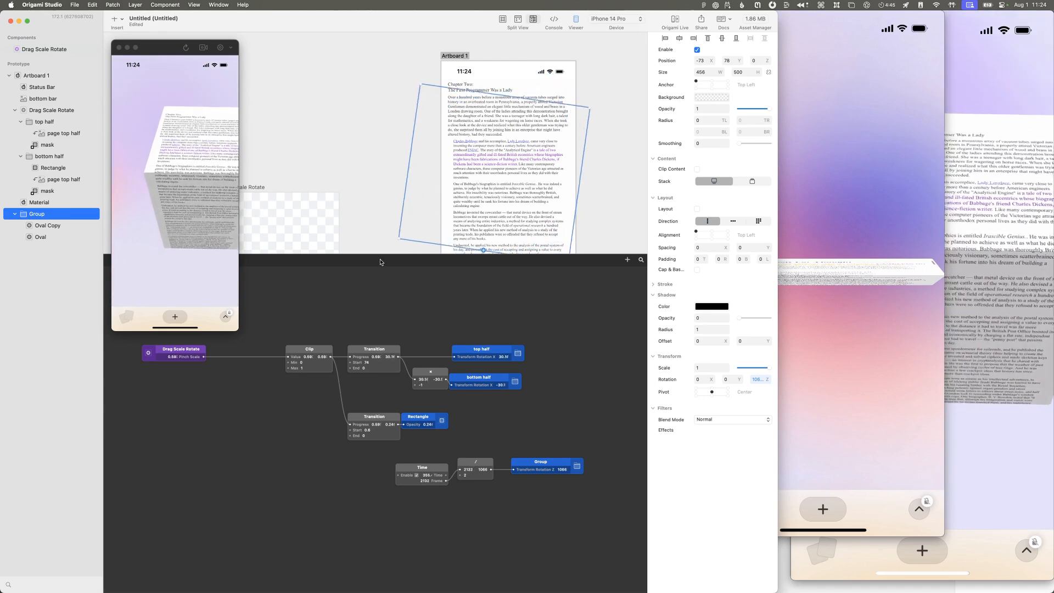
click(60, 229)
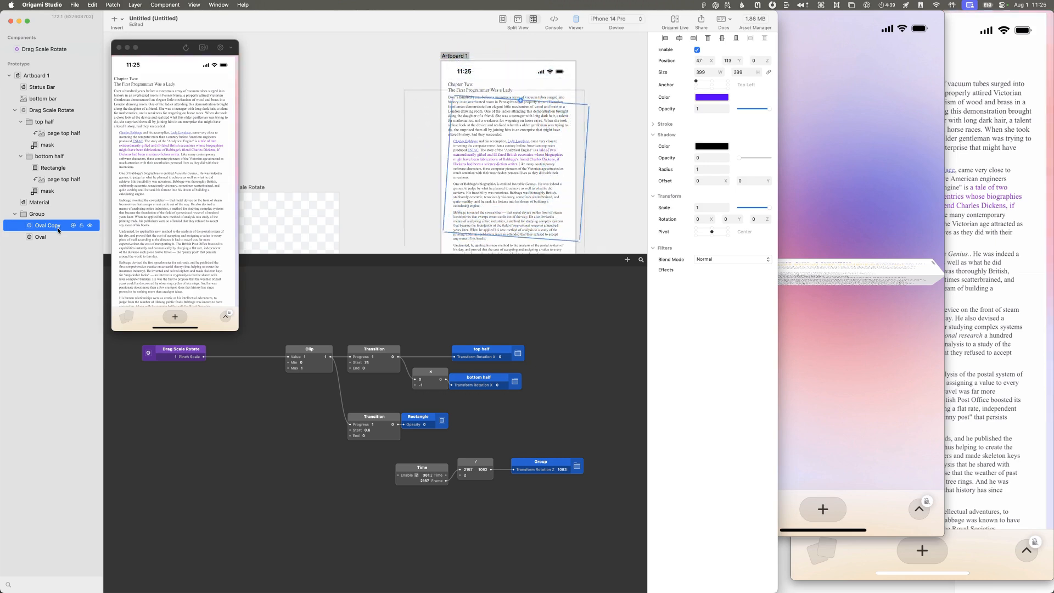
click(50, 237)
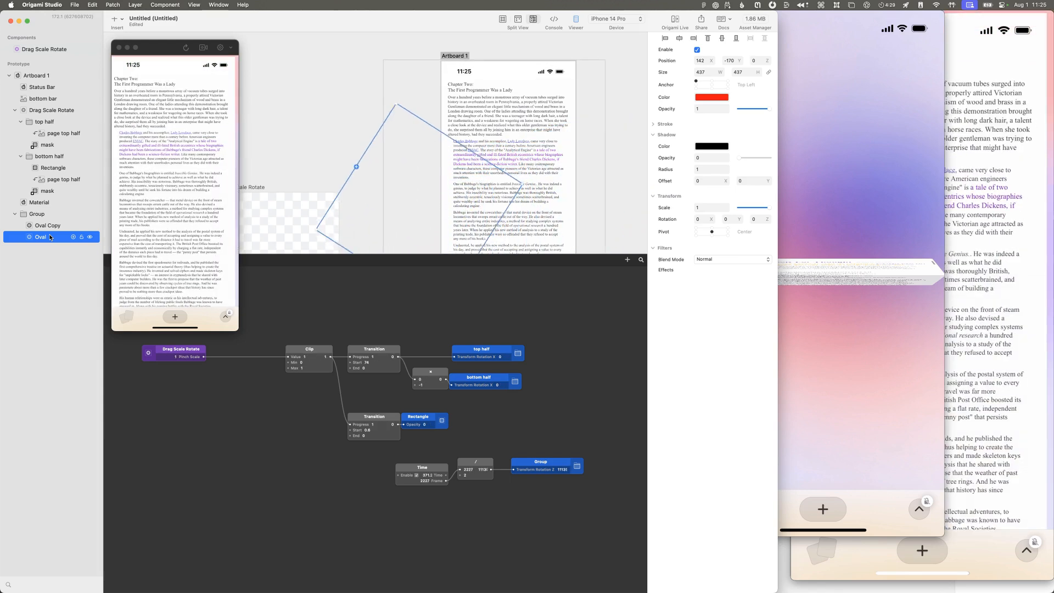
click(51, 215)
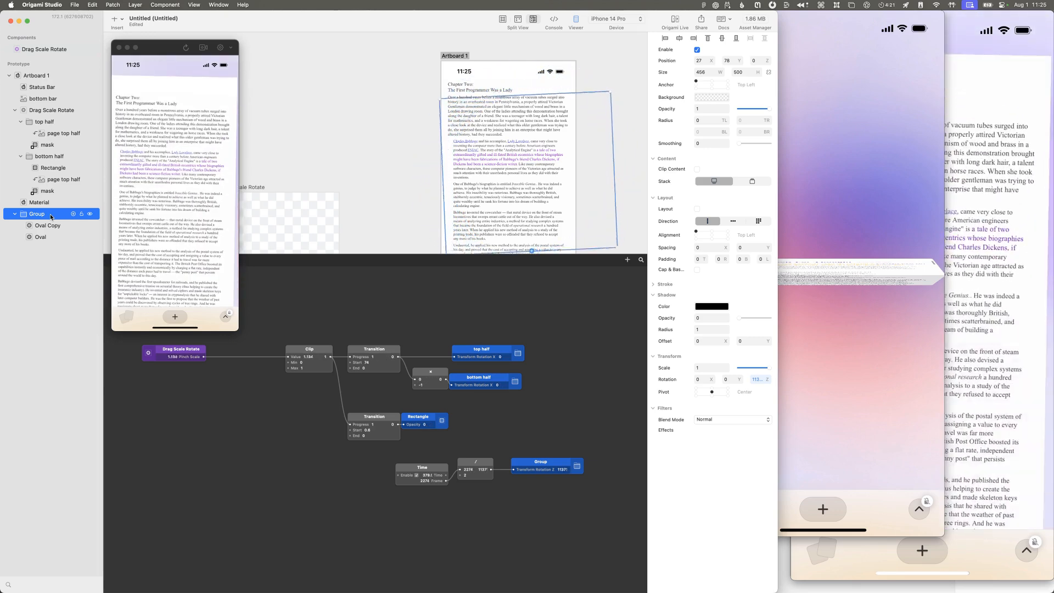
click(185, 48)
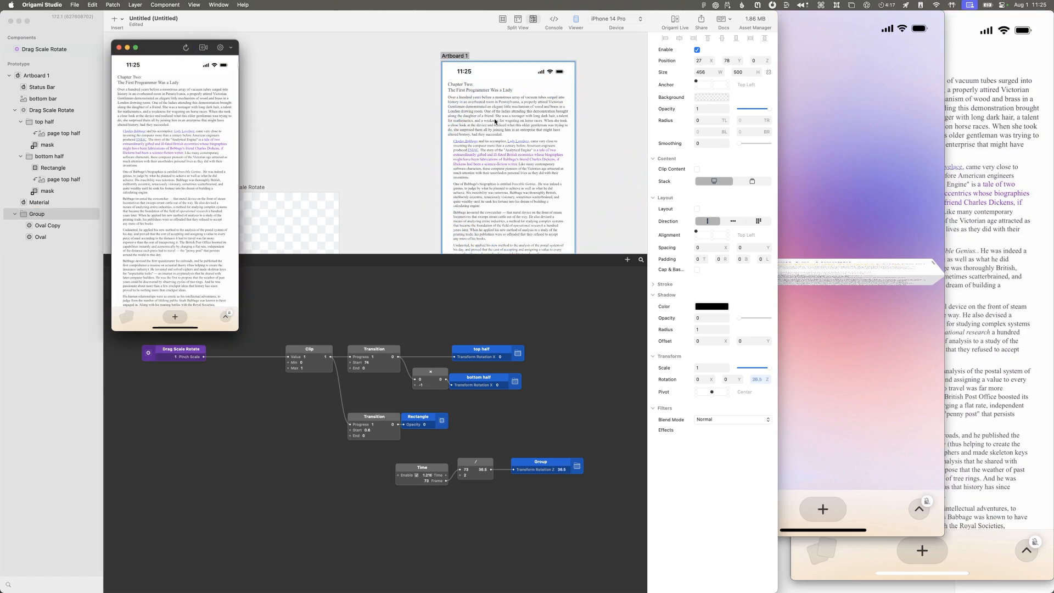
Step: Switch to the mirrored phone's Movie Recording window in QuickTime Player and record the page folding over the rotating gradient
click(936, 200)
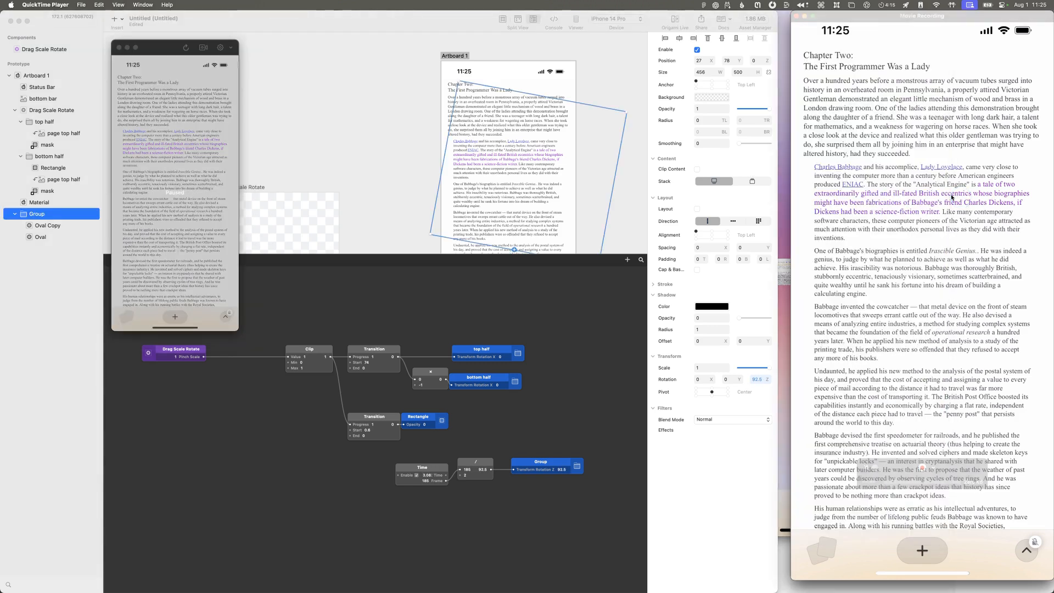
click(81, 5)
click(83, 5)
mouse_move(917, 487)
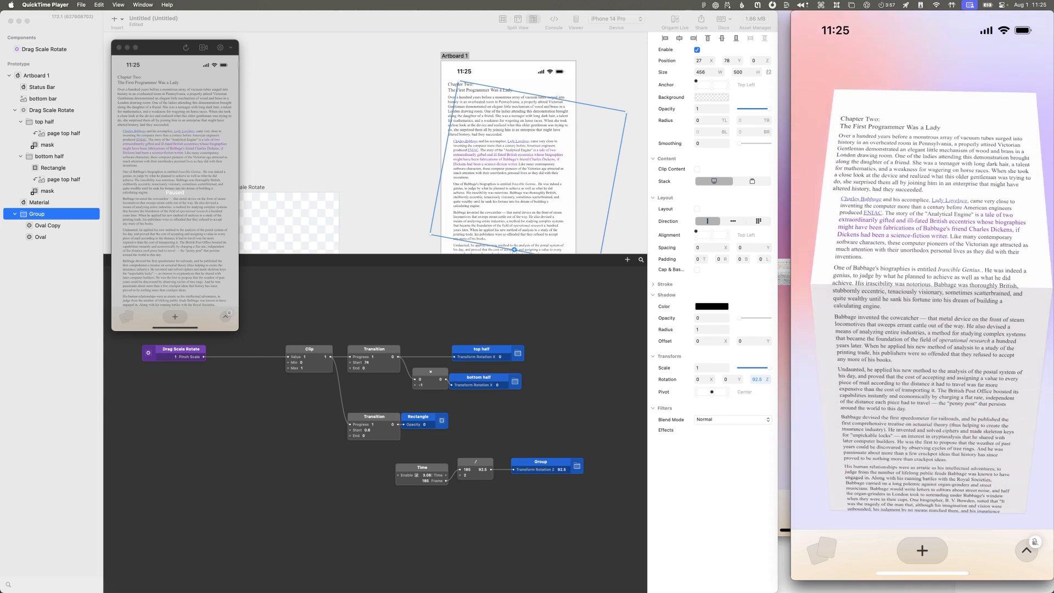
mouse_move(937, 466)
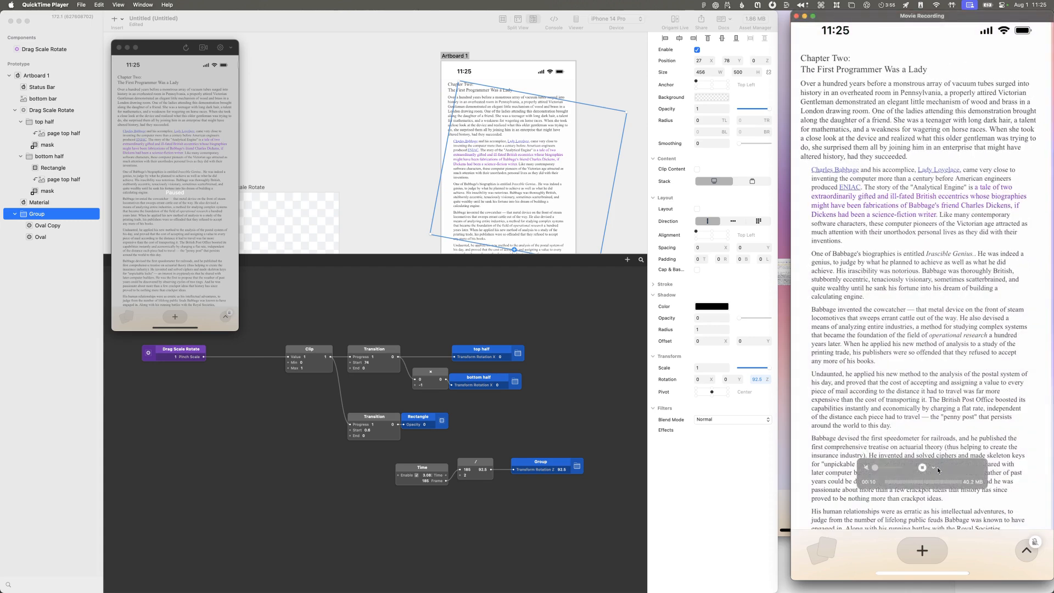